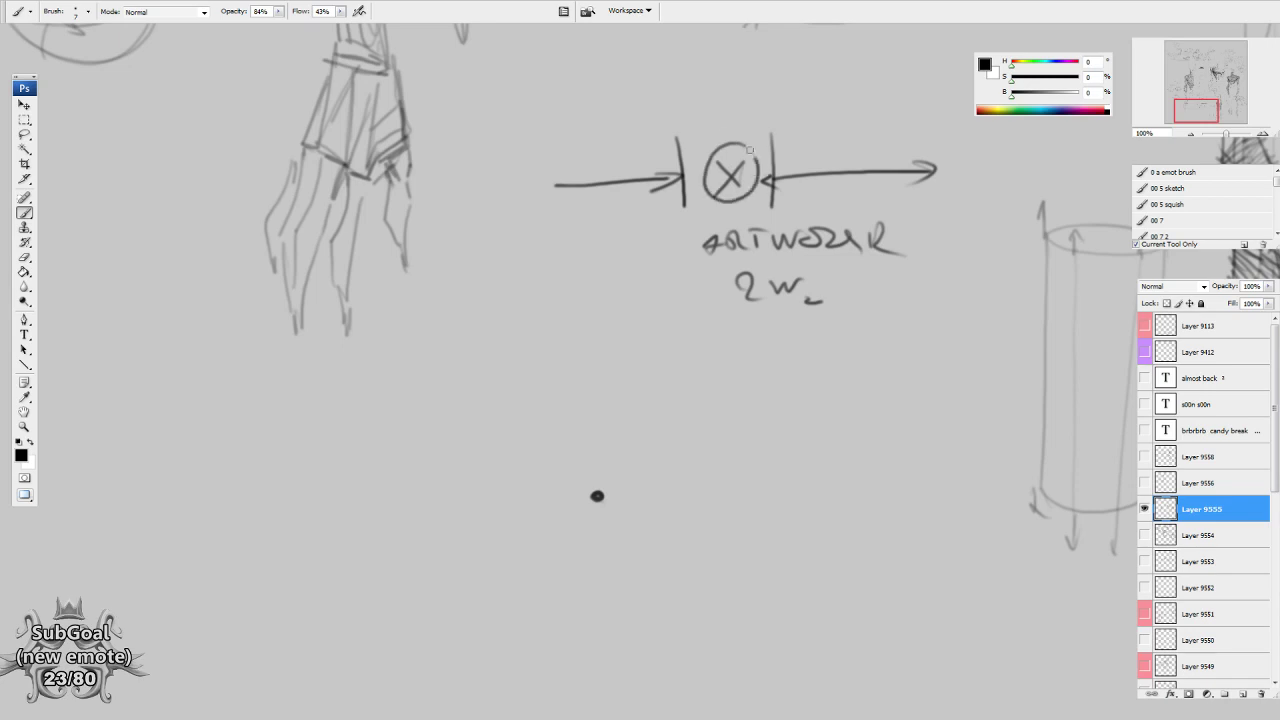
Draw three short arrows pointing inward at the circled X, from its upper left, upper right and lower left.
drag(637, 403, 637, 382)
drag(666, 118, 640, 216)
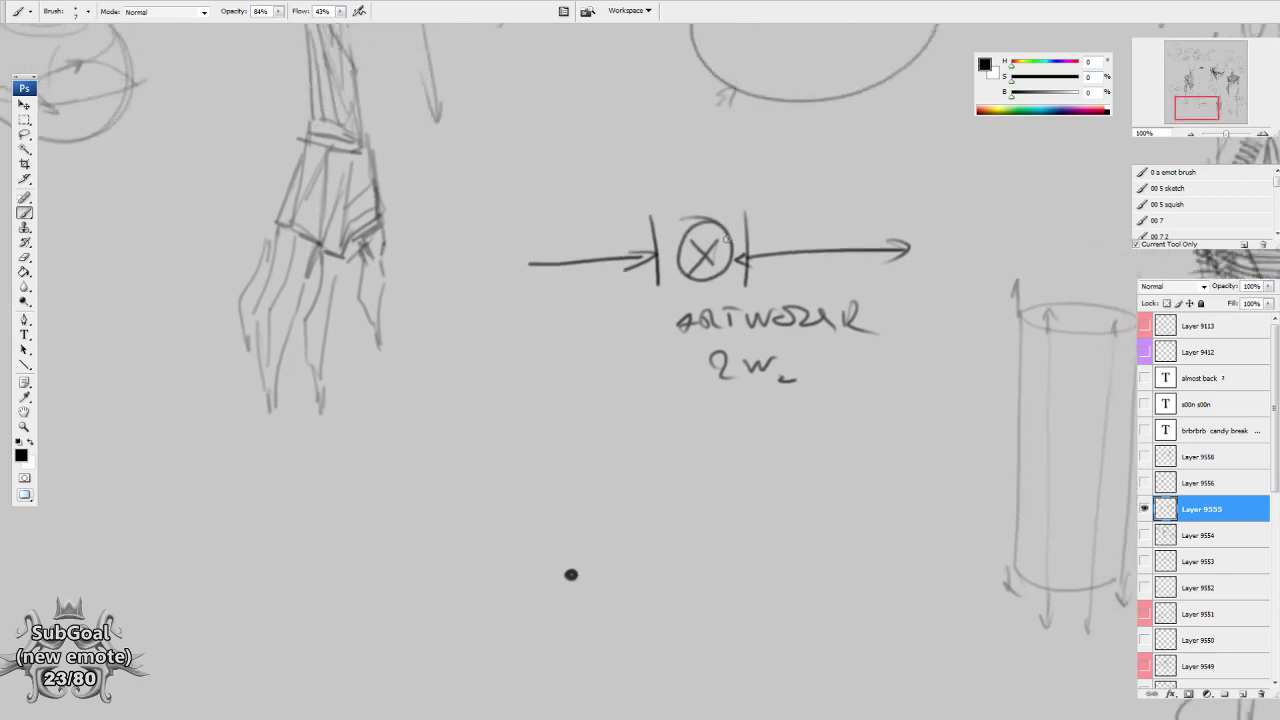
drag(719, 250, 715, 258)
mouse_move(766, 154)
mouse_down()
mouse_move(734, 191)
mouse_move(745, 199)
mouse_up()
mouse_move(616, 155)
mouse_down()
mouse_move(656, 179)
mouse_move(641, 196)
mouse_up()
drag(597, 344, 632, 314)
drag(618, 320, 637, 332)
drag(664, 436, 699, 366)
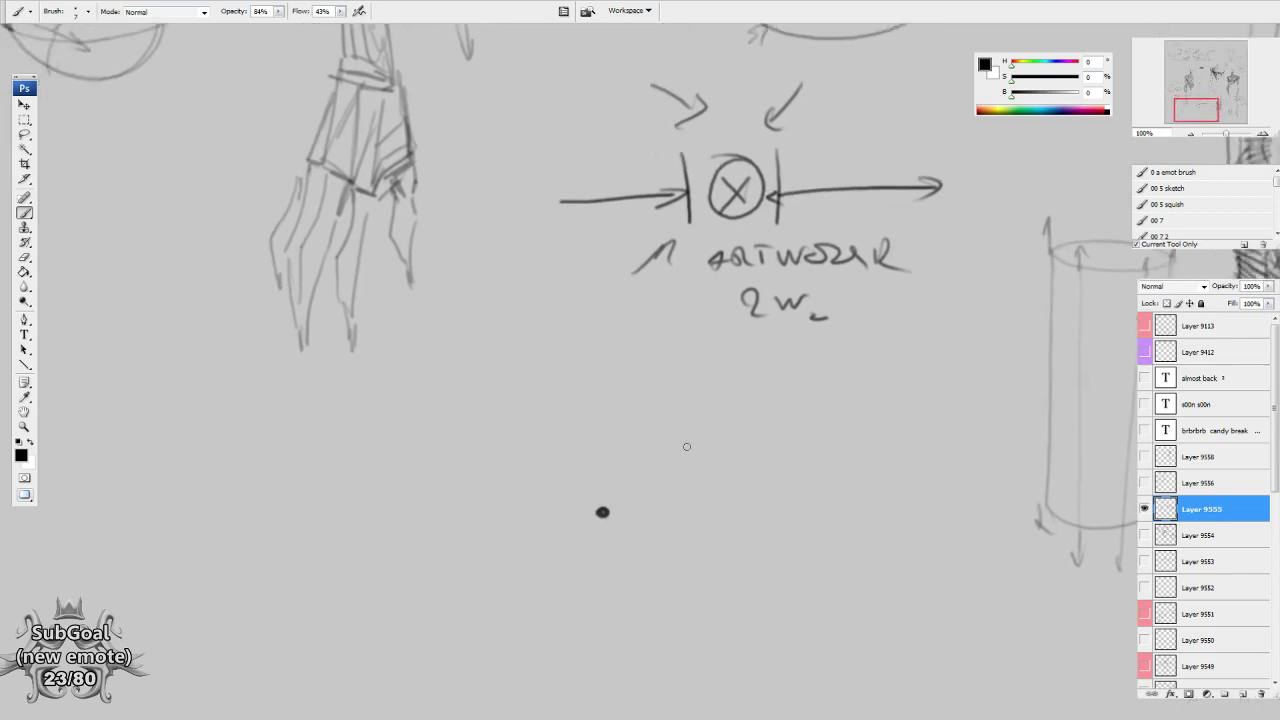
Draw a starburst of arrows radiating in all directions from the black dot below the ARTWORK notes.
scroll(686, 446, up, 10)
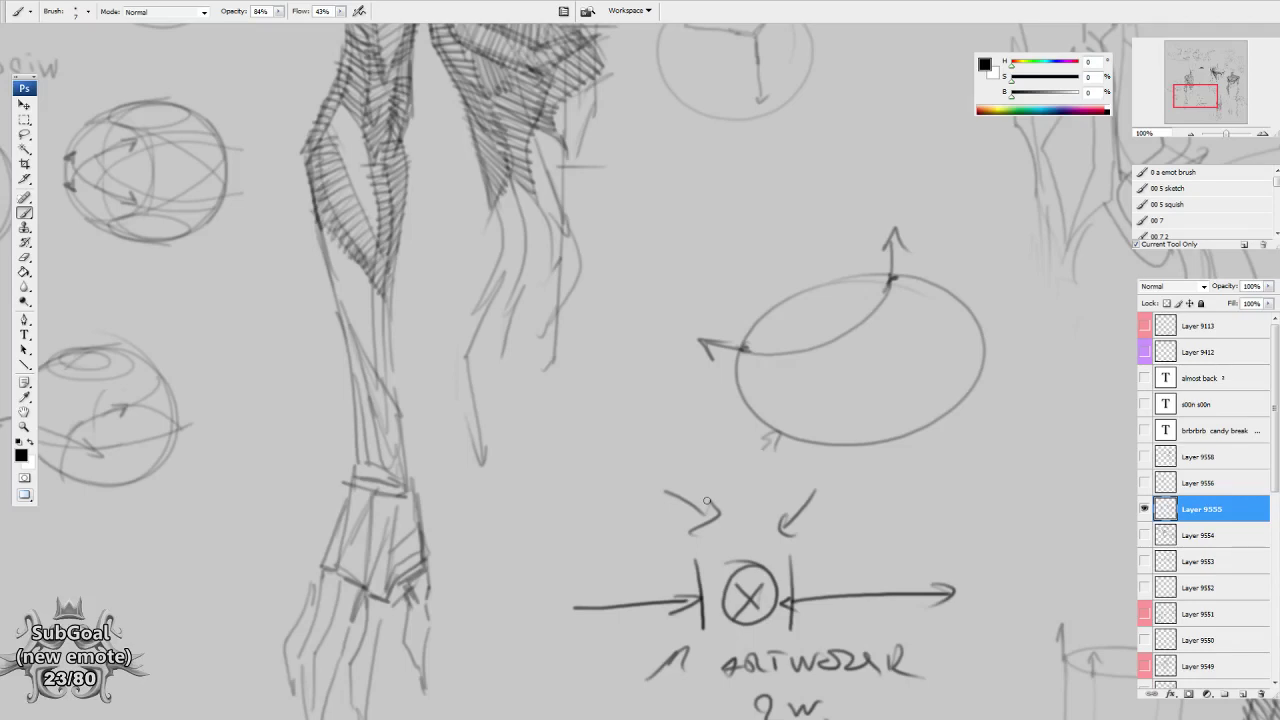
scroll(706, 501, down, 12)
mouse_move(604, 411)
mouse_down()
mouse_move(492, 403)
mouse_move(614, 312)
mouse_move(628, 340)
mouse_up()
mouse_move(629, 411)
mouse_down()
mouse_move(686, 411)
mouse_move(702, 428)
mouse_up()
drag(619, 448, 611, 545)
drag(598, 522, 606, 545)
mouse_move(603, 443)
mouse_down()
mouse_move(613, 480)
mouse_move(693, 492)
mouse_up()
drag(691, 470, 711, 491)
drag(641, 398, 691, 350)
drag(658, 358, 694, 346)
mouse_move(598, 388)
mouse_down()
mouse_move(540, 328)
mouse_move(544, 358)
mouse_up()
drag(535, 320, 578, 338)
drag(604, 386, 596, 275)
mouse_move(638, 388)
mouse_down()
mouse_move(671, 306)
mouse_move(675, 347)
mouse_up()
drag(659, 398, 750, 373)
drag(706, 370, 753, 372)
drag(591, 401, 507, 374)
mouse_move(502, 367)
mouse_down()
mouse_move(518, 384)
mouse_move(530, 377)
mouse_up()
drag(577, 427, 514, 476)
drag(533, 457, 661, 521)
drag(647, 515, 667, 521)
drag(653, 440, 748, 447)
drag(715, 434, 720, 460)
Write 360 beside the starburst and enclose the arrows in a large double ellipse.
drag(836, 468, 838, 502)
drag(892, 458, 890, 494)
drag(944, 452, 942, 454)
mouse_move(800, 356)
mouse_down()
mouse_move(613, 257)
mouse_move(427, 443)
mouse_move(651, 543)
mouse_move(701, 279)
mouse_move(389, 443)
mouse_move(800, 424)
mouse_move(447, 335)
mouse_up()
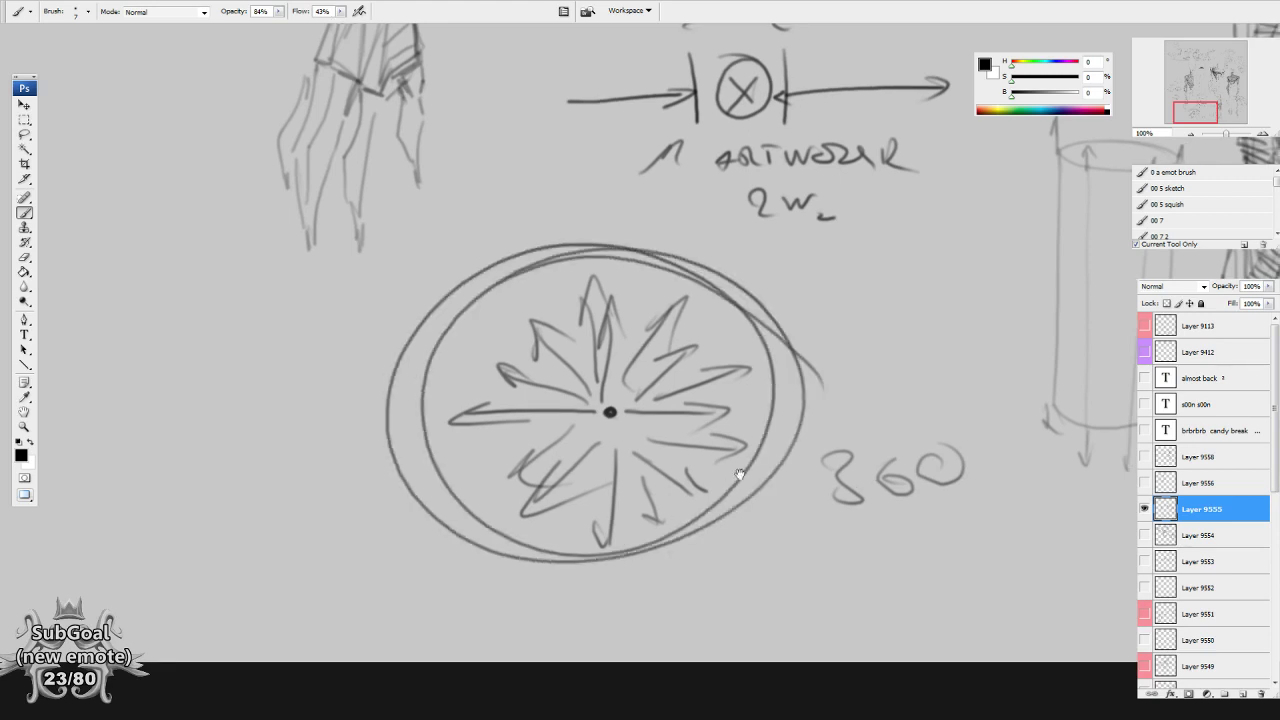
Draw a rectangular box around the circled X between the two vertical bars.
drag(720, 474, 632, 560)
mouse_move(790, 562)
mouse_down()
mouse_move(769, 587)
mouse_move(772, 646)
mouse_up()
drag(598, 206, 600, 301)
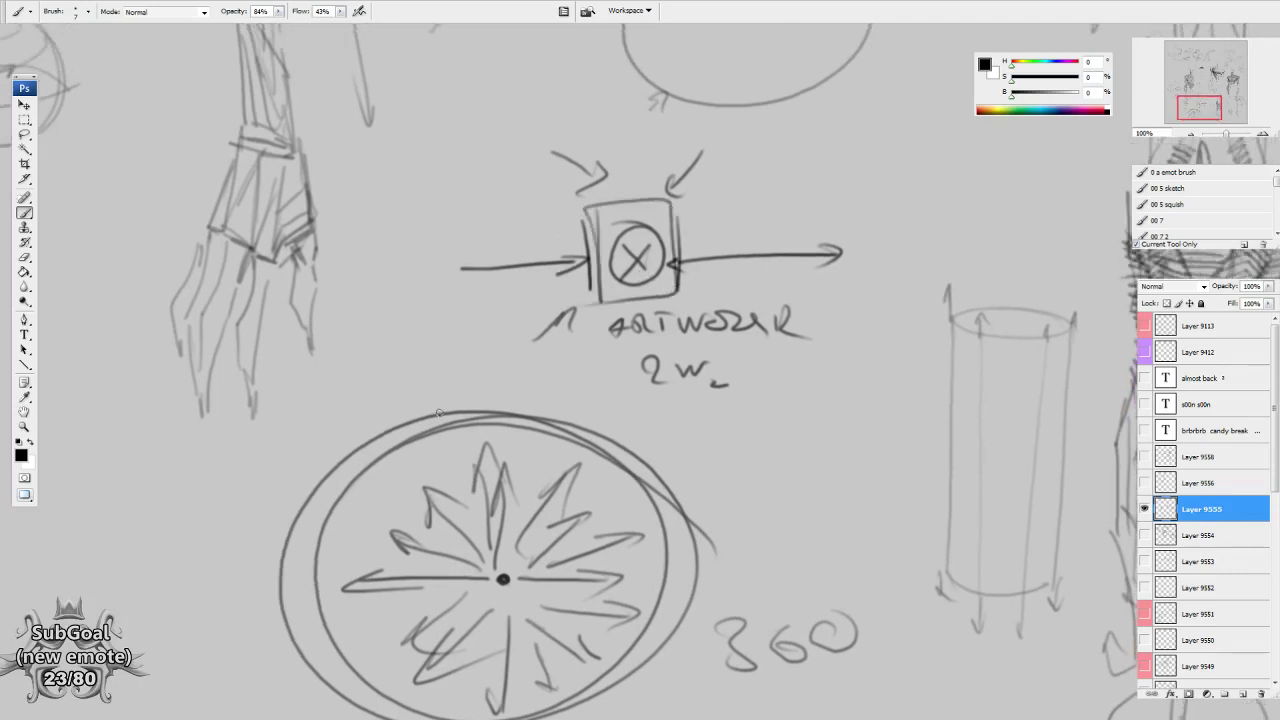
drag(443, 410, 420, 424)
Mark one dot on the upper-left rim of the cylinder and another on the loose hand sketch.
drag(899, 466, 667, 470)
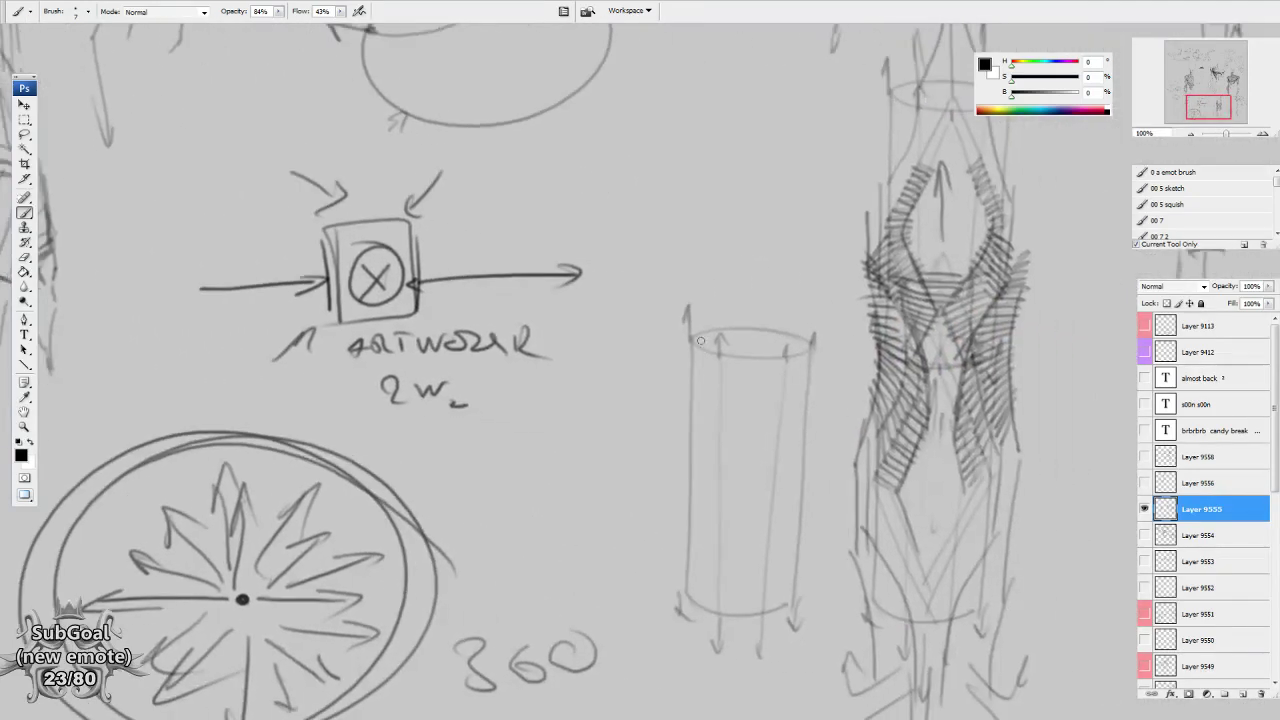
click(689, 339)
drag(930, 310, 730, 610)
drag(624, 101, 590, 461)
click(585, 457)
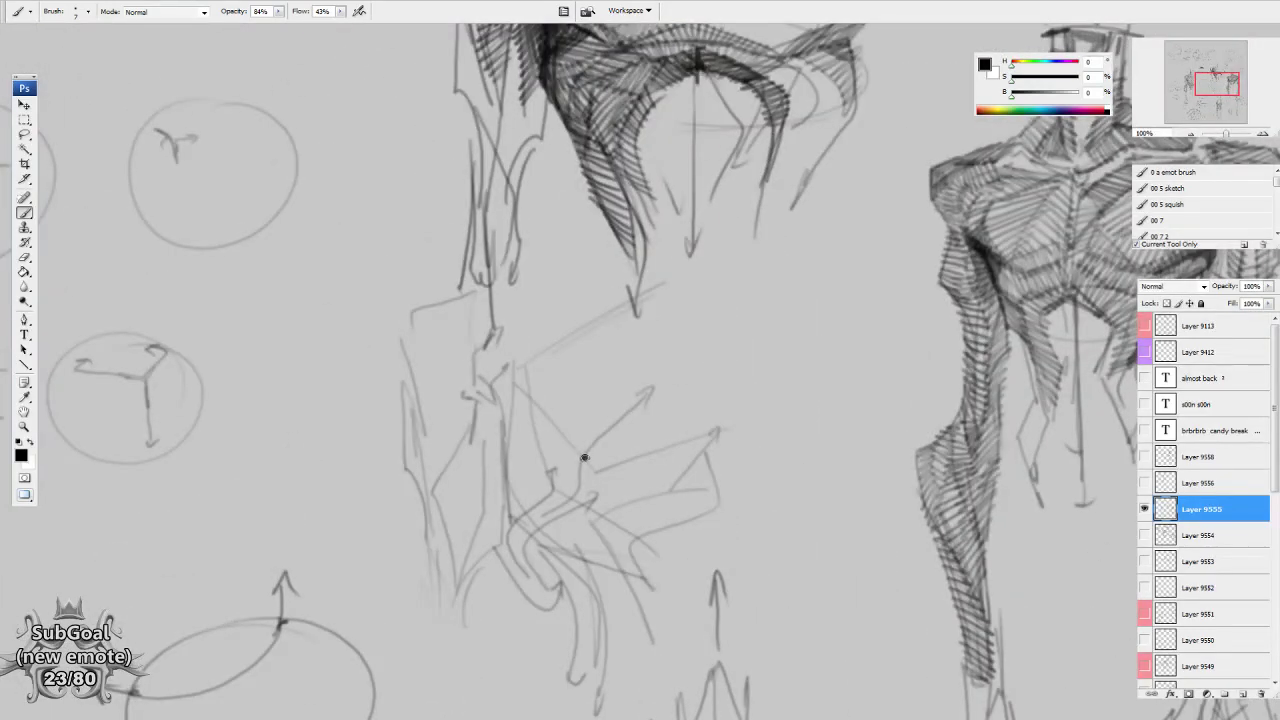
drag(632, 499, 660, 492)
drag(803, 563, 804, 559)
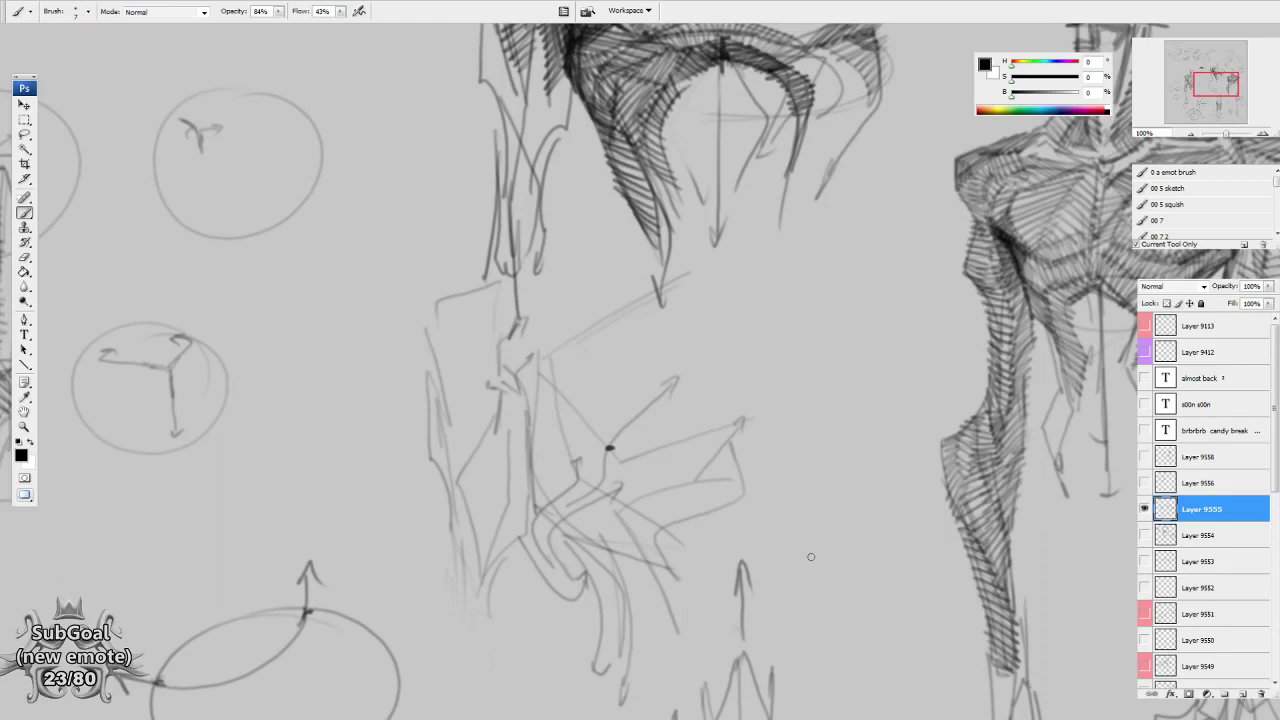
Mark two dots inside the cylinder and draw short arrows radiating from the left one.
drag(470, 590, 886, 397)
mouse_move(577, 611)
mouse_down()
mouse_move(669, 577)
mouse_move(768, 342)
mouse_up()
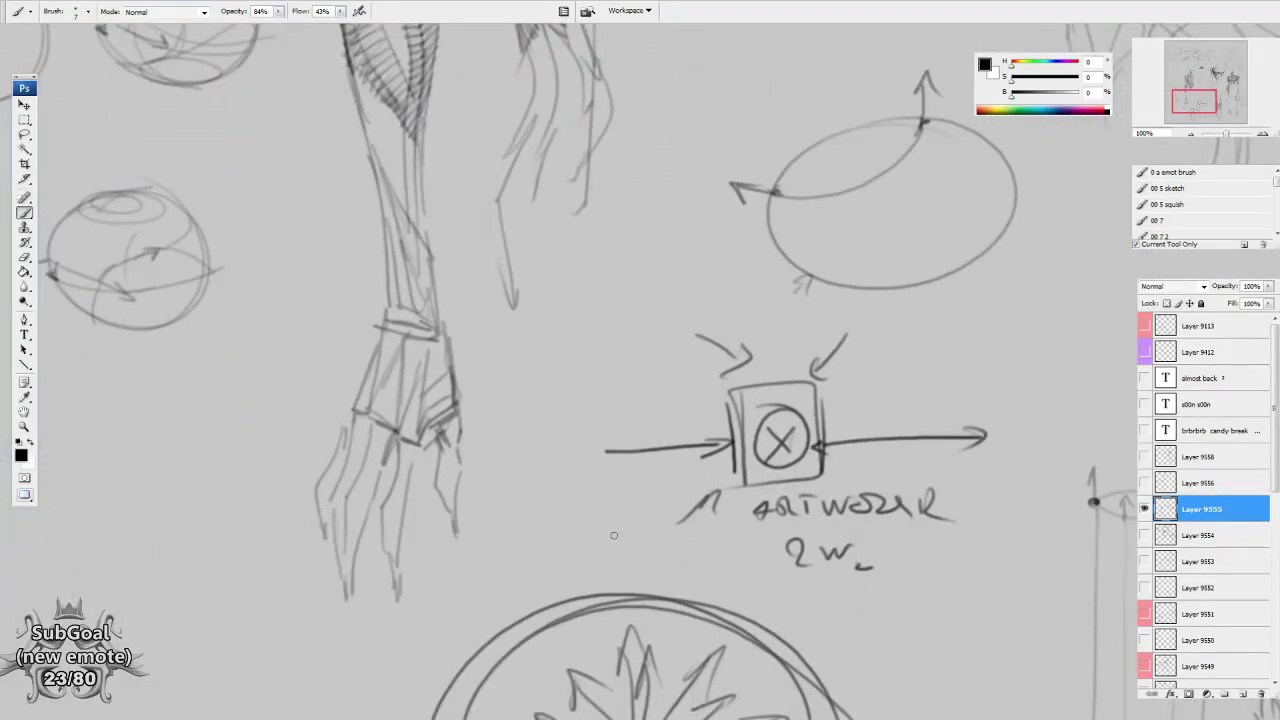
drag(869, 477, 482, 554)
drag(871, 502, 740, 311)
drag(512, 529, 775, 236)
scroll(687, 389, up, 3)
scroll(687, 389, right, 5)
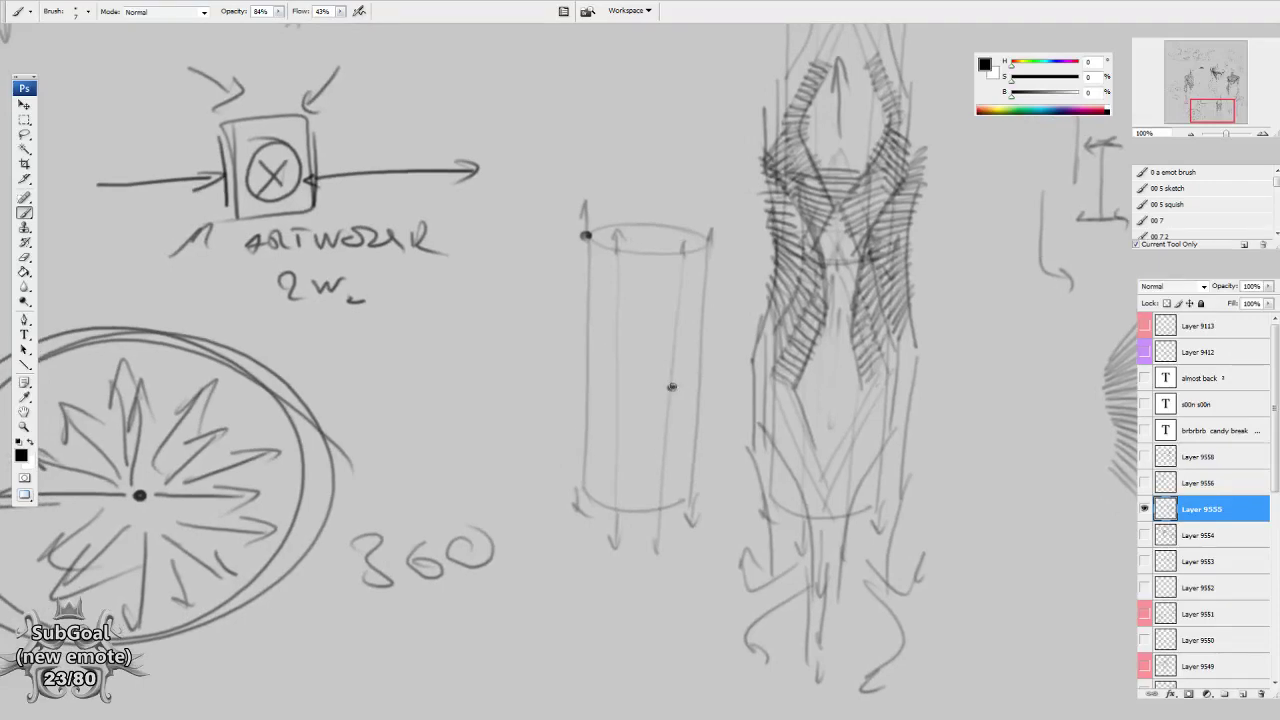
scroll(655, 338, down, 1)
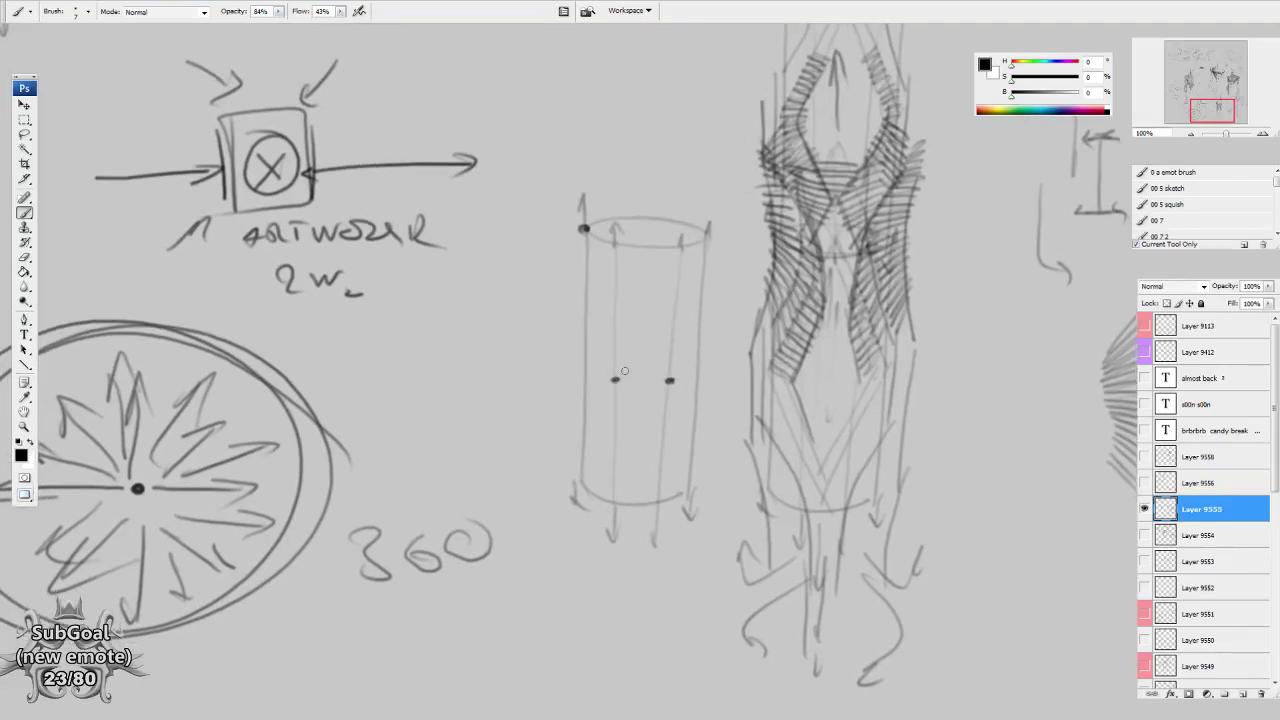
drag(596, 322, 607, 312)
drag(616, 379, 598, 285)
drag(593, 291, 606, 292)
mouse_move(609, 380)
mouse_down()
mouse_move(567, 336)
mouse_move(581, 346)
mouse_move(592, 426)
mouse_move(642, 444)
mouse_move(652, 374)
mouse_move(624, 362)
mouse_move(646, 307)
mouse_up()
drag(633, 328, 663, 302)
Draw a flat ellipse above the cylinder with arrows radiating outward from its centre.
drag(680, 183, 721, 364)
mouse_move(742, 254)
mouse_down()
mouse_move(688, 218)
mouse_move(753, 247)
mouse_up()
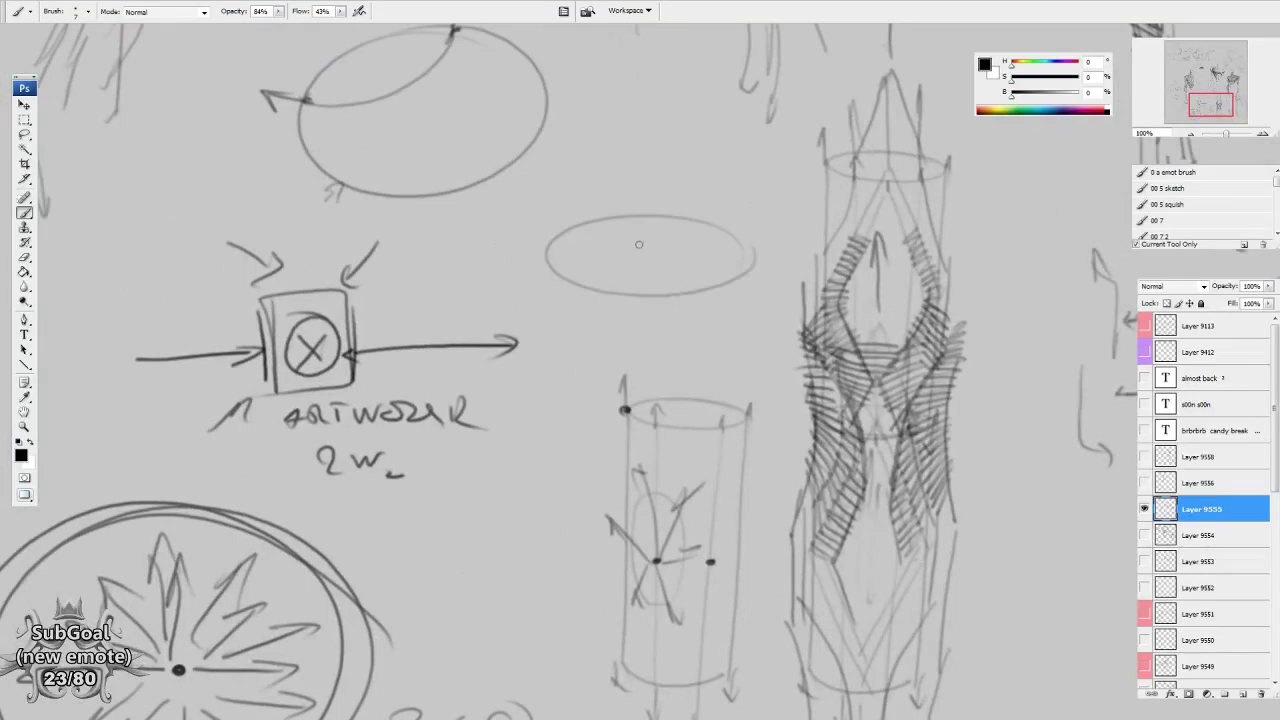
mouse_move(645, 250)
mouse_down()
mouse_move(500, 268)
mouse_move(574, 206)
mouse_move(580, 218)
mouse_move(718, 212)
mouse_move(680, 207)
mouse_up()
drag(680, 207, 698, 210)
mouse_move(646, 252)
mouse_down()
mouse_move(768, 268)
mouse_move(736, 262)
mouse_up()
drag(648, 254, 592, 308)
mouse_move(650, 252)
mouse_down()
mouse_move(699, 290)
mouse_move(555, 291)
mouse_up()
drag(555, 291, 594, 289)
drag(646, 251, 538, 235)
mouse_move(538, 235)
mouse_down()
mouse_move(566, 228)
mouse_move(562, 246)
mouse_up()
Complete the ellipse's arrows and draw a star of eight outward-pointing arrows above it.
drag(644, 112, 649, 222)
mouse_move(648, 166)
mouse_down()
mouse_move(649, 222)
mouse_move(566, 221)
mouse_up()
mouse_move(663, 227)
mouse_down()
mouse_move(708, 226)
mouse_move(642, 278)
mouse_up()
drag(638, 171, 703, 242)
drag(630, 270, 641, 284)
drag(583, 203, 597, 240)
drag(688, 276, 686, 272)
drag(598, 159, 694, 264)
drag(708, 172, 590, 276)
mouse_move(594, 180)
mouse_down()
mouse_move(628, 166)
mouse_move(708, 194)
mouse_up()
drag(700, 258, 712, 276)
drag(586, 246, 630, 288)
drag(786, 519, 787, 509)
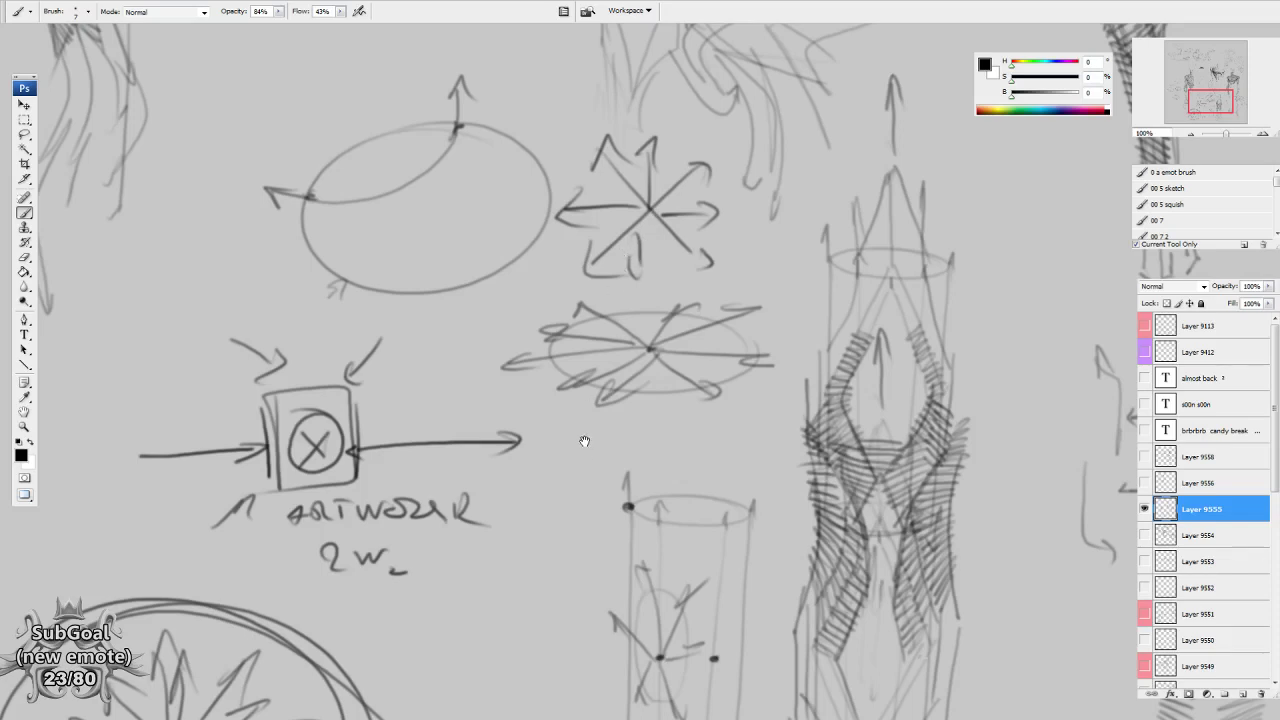
Write 8 in the empty lower-left canvas area and draw a cross of axis lines with corner brackets beside it.
drag(336, 379, 614, 239)
drag(597, 566, 1030, 388)
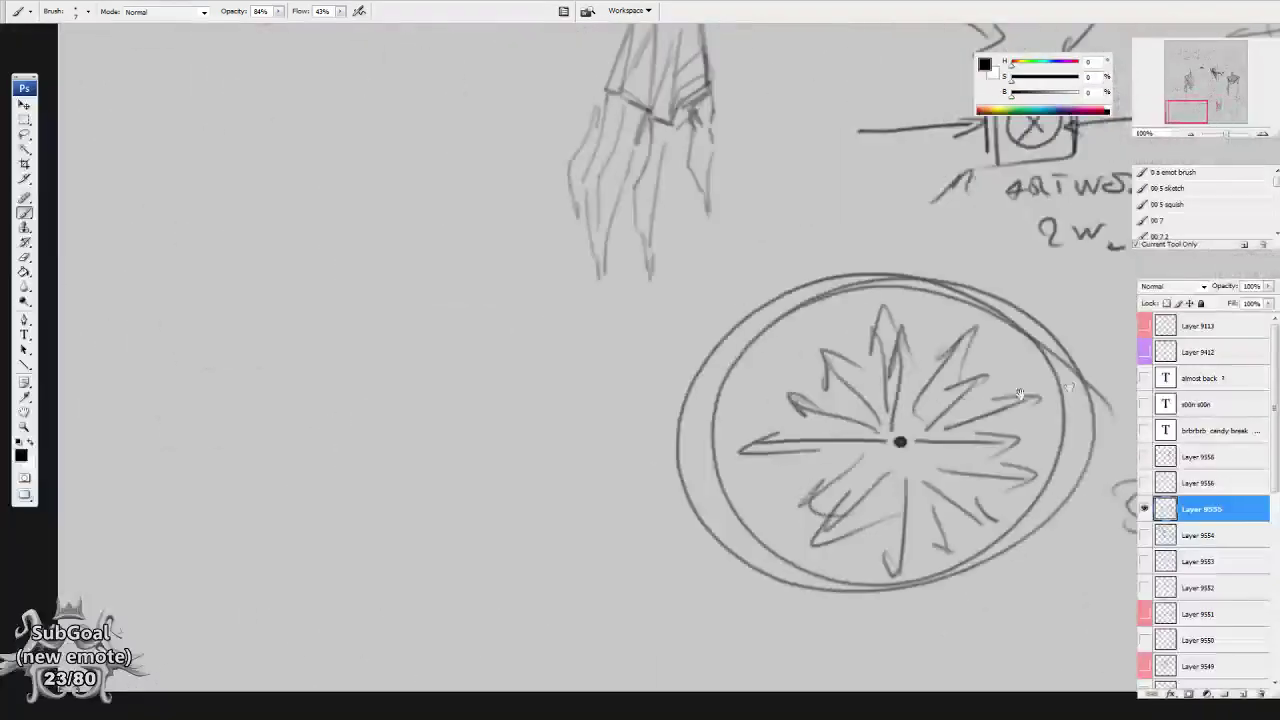
drag(553, 493, 784, 502)
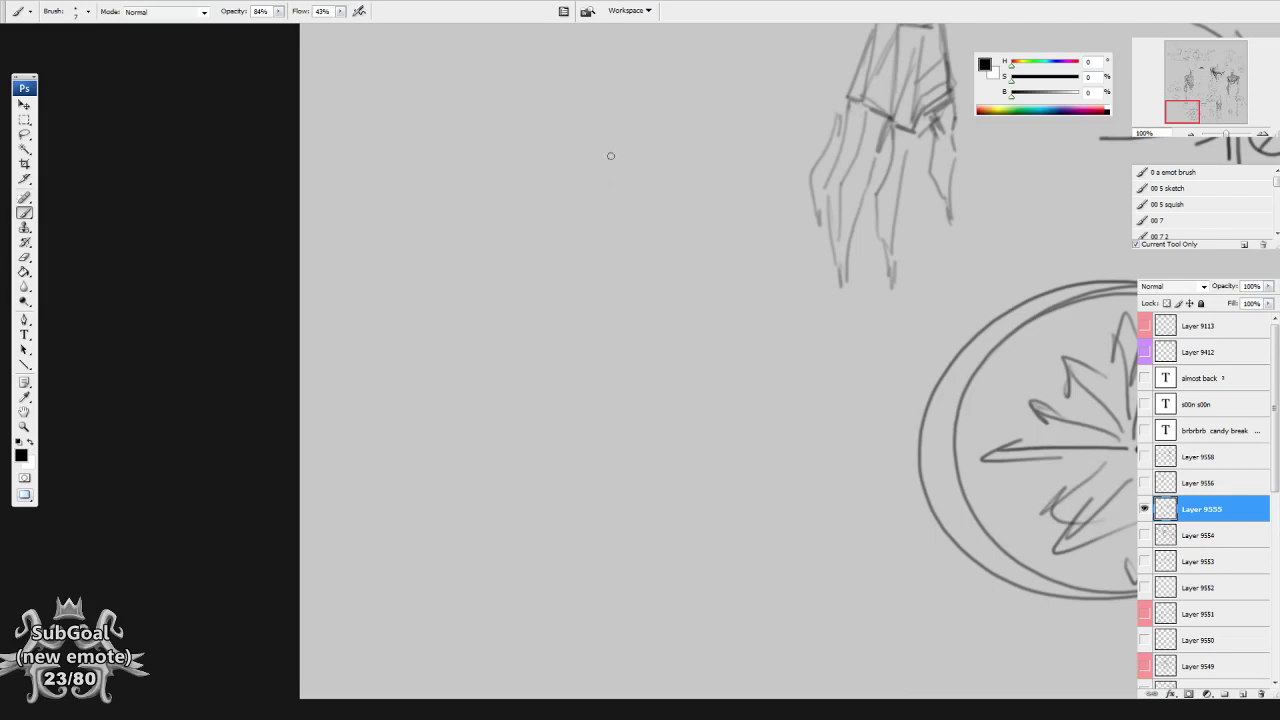
mouse_move(703, 156)
mouse_down()
mouse_move(681, 181)
mouse_move(691, 153)
mouse_up()
drag(585, 198, 587, 322)
drag(578, 331, 401, 336)
drag(574, 195, 596, 167)
drag(412, 313, 444, 348)
drag(612, 280, 648, 318)
mouse_move(528, 350)
mouse_down()
mouse_move(563, 358)
mouse_move(561, 400)
mouse_up()
mouse_move(604, 393)
mouse_down()
mouse_move(610, 347)
mouse_move(662, 347)
mouse_up()
drag(587, 365, 592, 514)
mouse_move(622, 345)
mouse_down()
mouse_move(770, 332)
mouse_move(752, 337)
mouse_up()
Draw a fan of long arrows spreading through the upper-left quadrant of the cross.
mouse_move(567, 323)
mouse_down()
mouse_move(585, 353)
mouse_move(453, 188)
mouse_up()
drag(461, 222, 488, 207)
mouse_move(604, 334)
mouse_down()
mouse_move(605, 403)
mouse_move(571, 360)
mouse_move(581, 356)
mouse_move(511, 128)
mouse_move(524, 160)
mouse_up()
mouse_move(552, 403)
mouse_down()
mouse_move(360, 378)
mouse_move(380, 398)
mouse_up()
drag(630, 426, 620, 428)
drag(456, 412, 298, 410)
drag(492, 364, 320, 283)
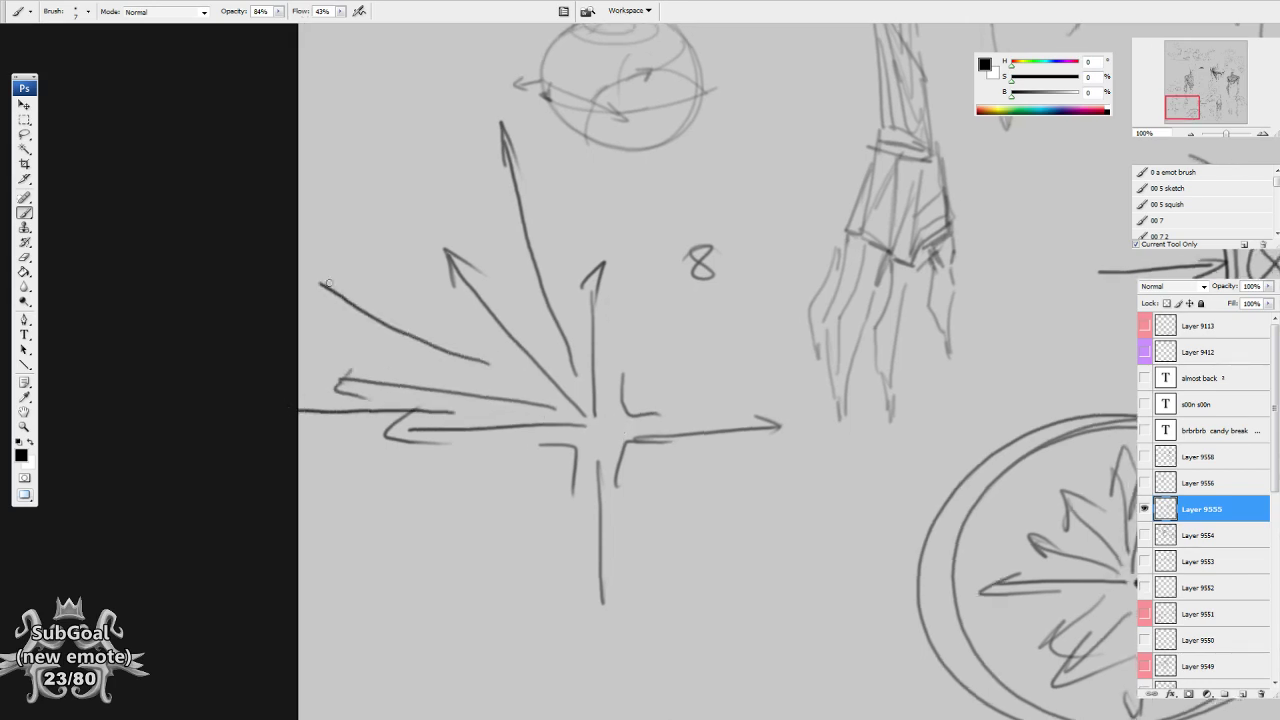
drag(523, 309, 458, 176)
drag(571, 302, 579, 174)
drag(445, 192, 455, 152)
drag(346, 272, 329, 308)
scroll(455, 458, down, 1)
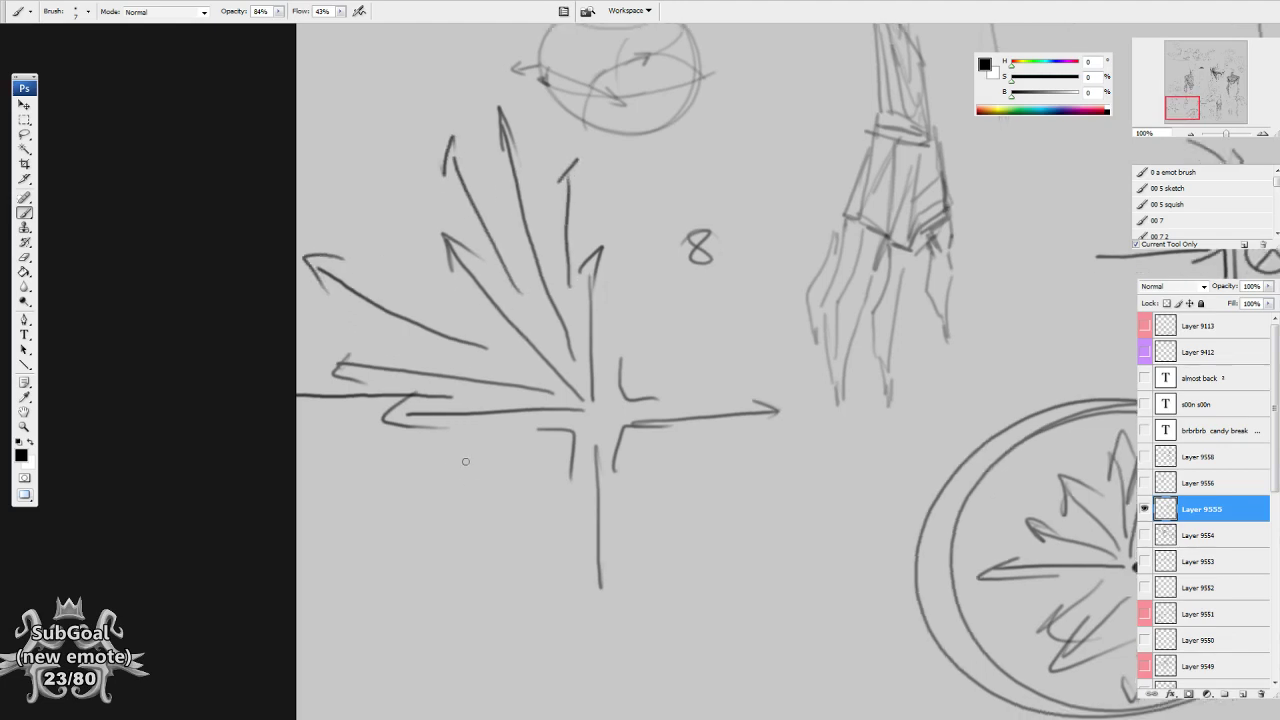
Fill the fan with more radiating lines between the arrows and write 90 below the 8.
mouse_move(467, 405)
mouse_down()
mouse_move(338, 396)
mouse_move(306, 364)
mouse_up()
drag(410, 346, 306, 312)
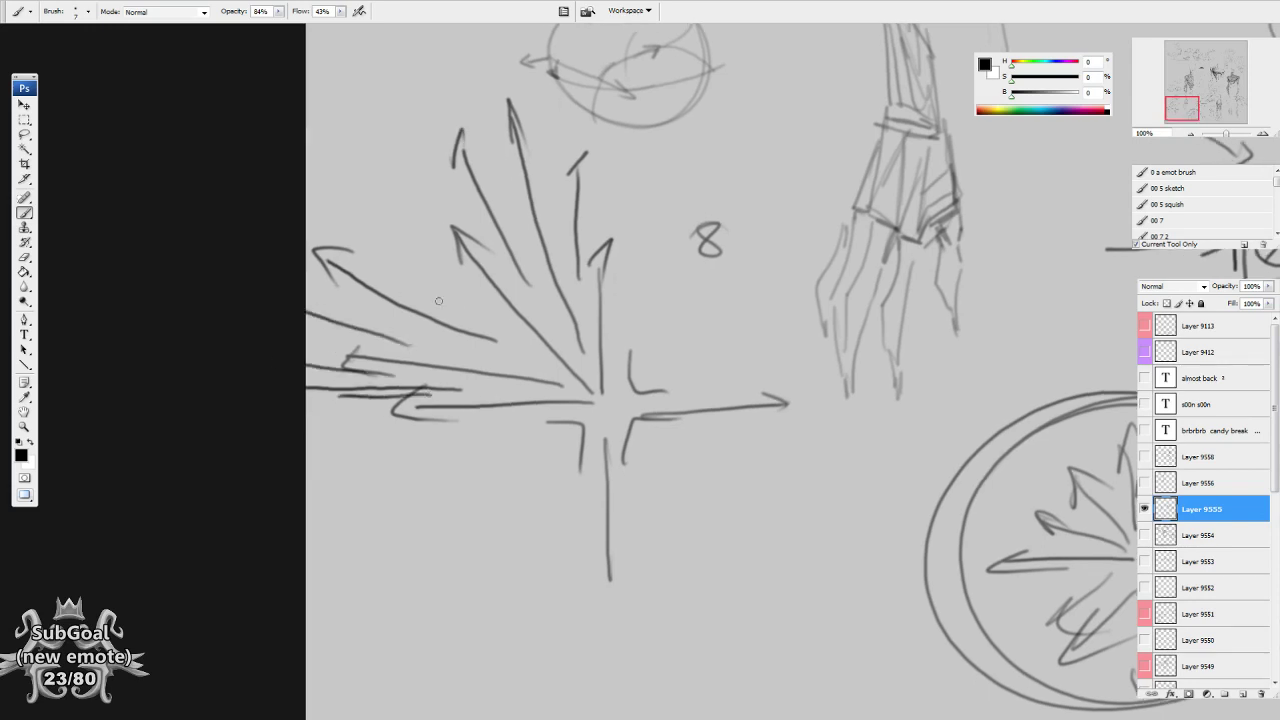
drag(458, 300, 352, 203)
drag(493, 253, 420, 141)
drag(508, 194, 459, 65)
drag(546, 200, 549, 80)
mouse_move(589, 210)
mouse_down()
mouse_move(599, 142)
mouse_move(571, 232)
mouse_up()
drag(572, 252, 566, 145)
mouse_move(537, 205)
mouse_down()
mouse_move(526, 123)
mouse_move(469, 107)
mouse_up()
drag(453, 217, 400, 121)
mouse_move(414, 268)
mouse_down()
mouse_move(378, 164)
mouse_move(338, 194)
mouse_up()
drag(370, 292, 310, 245)
mouse_move(697, 412)
mouse_down()
mouse_move(694, 464)
mouse_move(716, 416)
mouse_up()
drag(736, 410, 726, 438)
drag(731, 580, 733, 553)
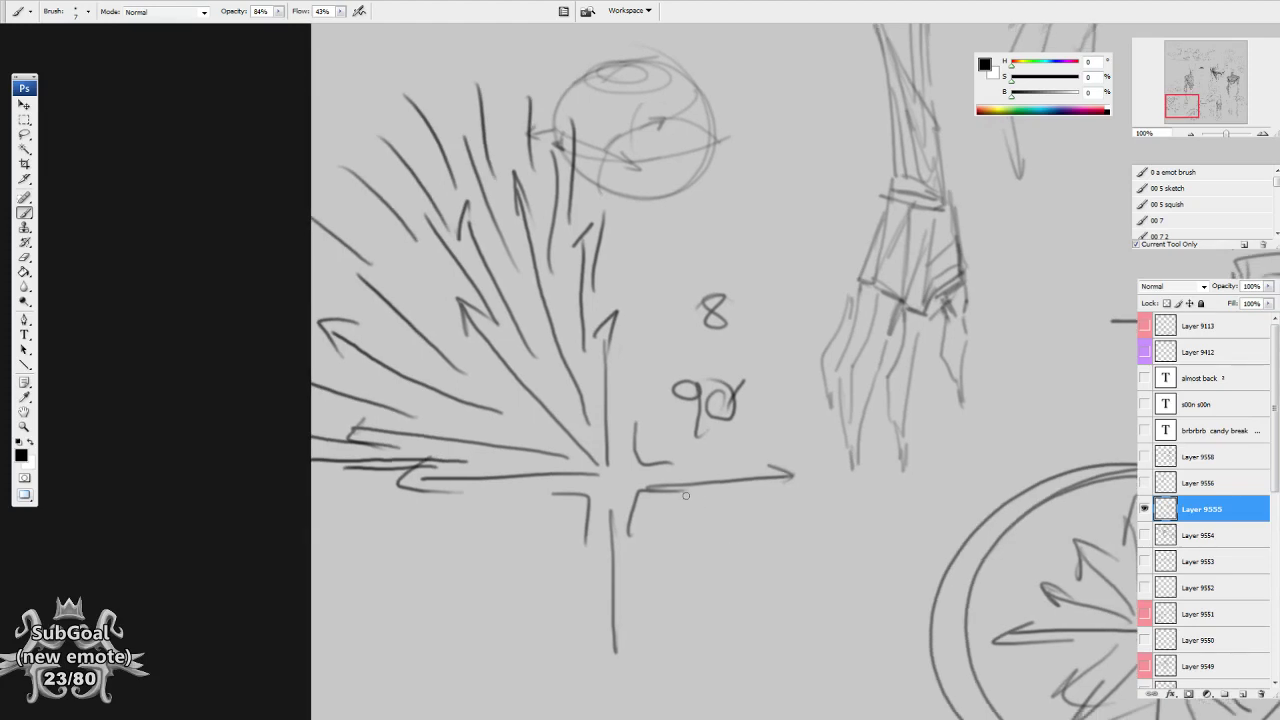
Draw a straight horizontal line beneath the pair of hatched curved shapes near the canvas's lower edge.
mouse_move(954, 535)
mouse_down()
mouse_move(611, 437)
mouse_move(583, 449)
mouse_up()
drag(915, 526, 448, 451)
drag(637, 500, 572, 507)
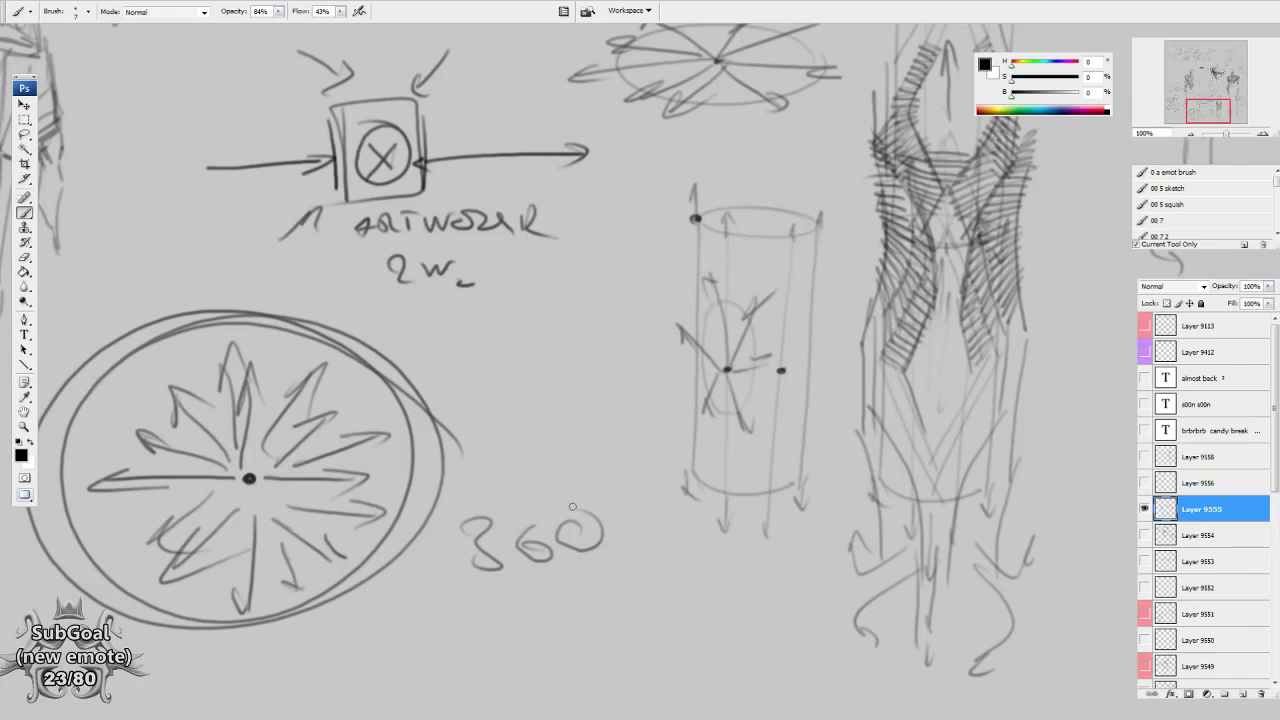
drag(715, 588, 750, 458)
drag(698, 558, 698, 582)
drag(958, 389, 622, 666)
drag(875, 379, 423, 366)
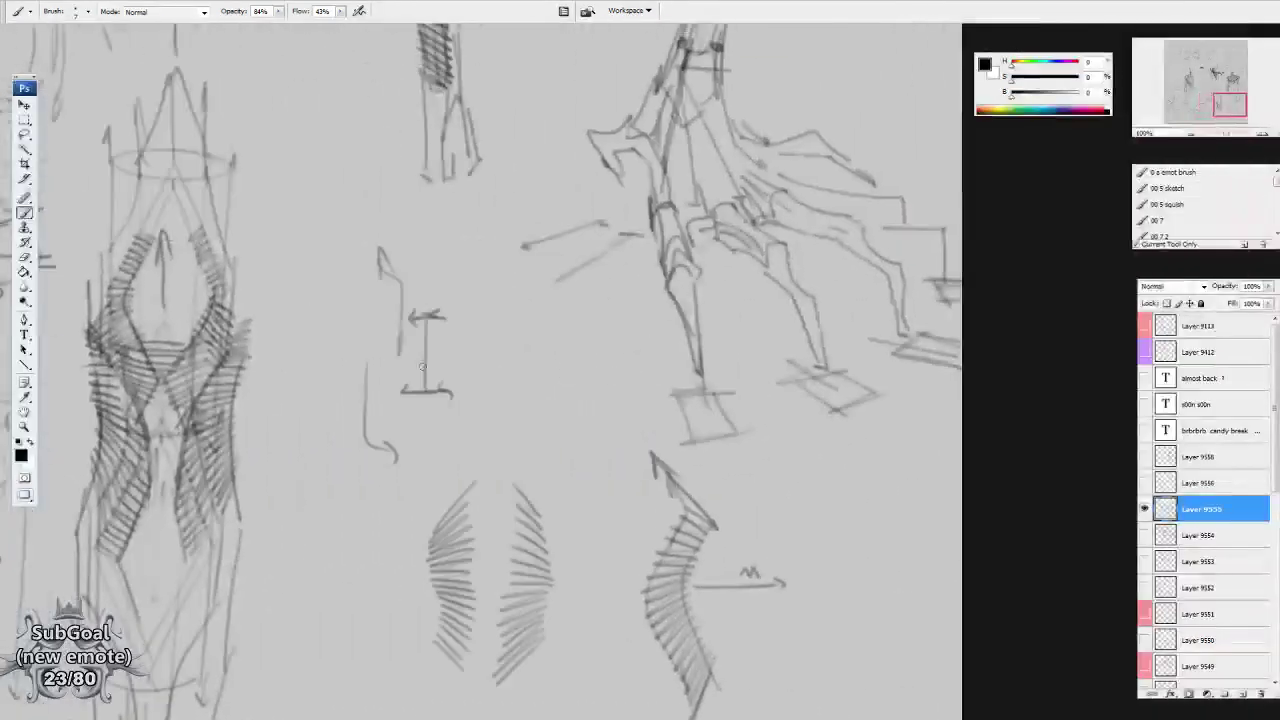
drag(582, 364, 592, 363)
mouse_move(863, 625)
mouse_down()
mouse_move(817, 548)
mouse_move(798, 572)
mouse_move(881, 485)
mouse_up()
drag(436, 587, 590, 586)
drag(790, 655, 815, 643)
drag(718, 624, 809, 429)
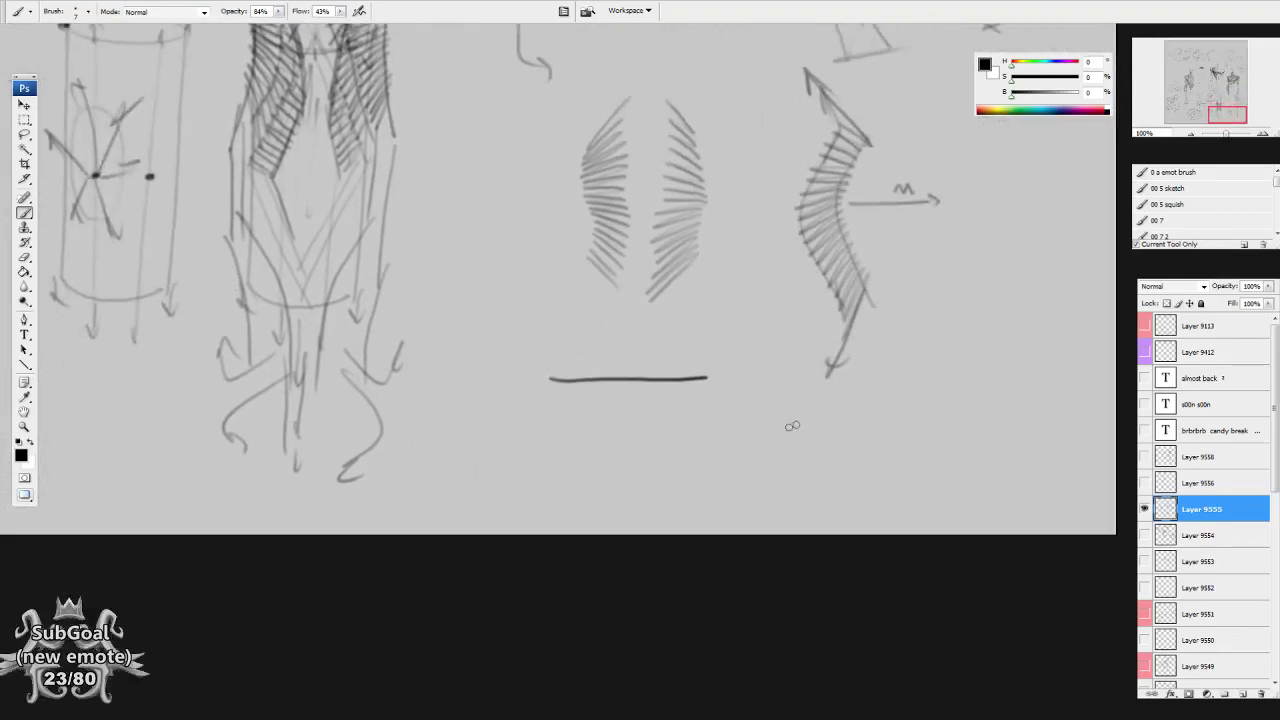
Draw a horizontal double-headed arrow below the line, reposition it with a Lasso selection, and return to the Brush tool.
mouse_move(550, 436)
mouse_down()
mouse_move(706, 436)
mouse_move(677, 455)
mouse_move(567, 458)
mouse_up()
drag(854, 564, 848, 559)
key(l)
mouse_move(746, 385)
mouse_down()
mouse_move(456, 425)
mouse_move(760, 388)
mouse_up()
mouse_move(706, 443)
mouse_down()
mouse_move(843, 508)
mouse_move(222, 492)
mouse_move(1051, 503)
mouse_move(271, 520)
mouse_move(1057, 500)
mouse_move(323, 514)
mouse_move(957, 509)
mouse_move(870, 529)
mouse_up()
key(ctrl+d)
key(b)
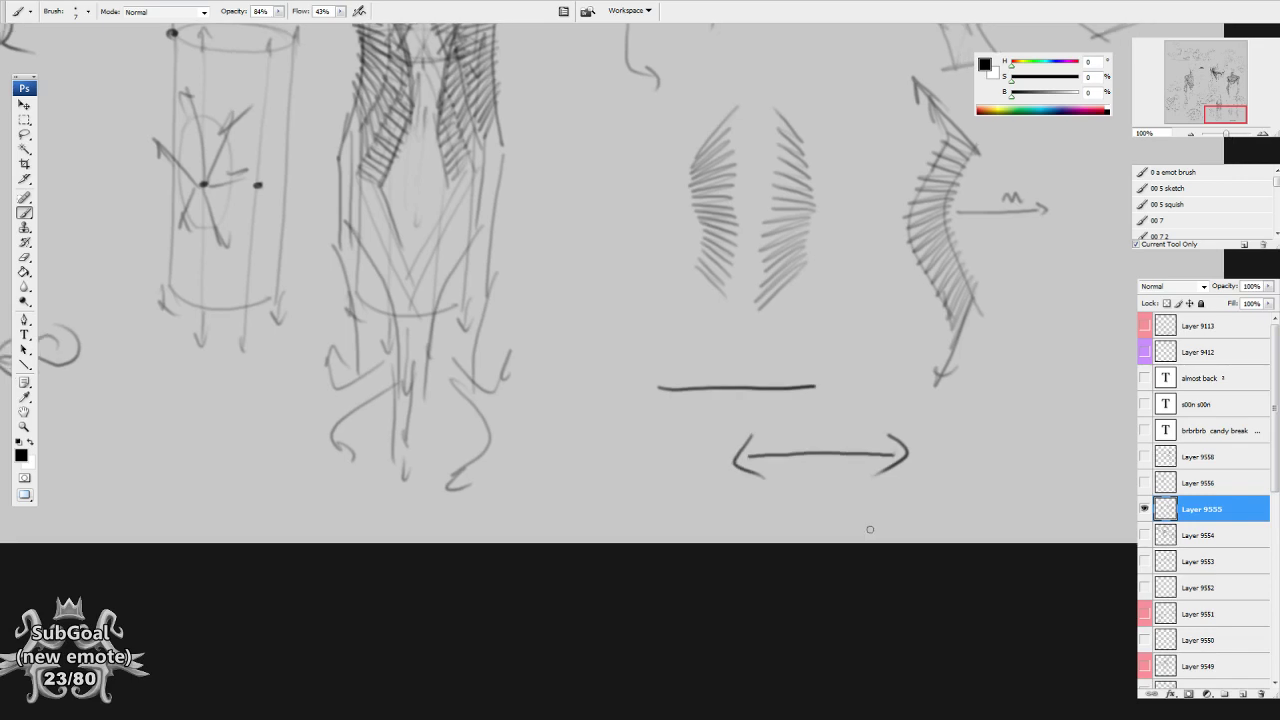
Mark a dot beside the small I-shaped bracket sketch and draw a short arrow pointing right above the bracket.
drag(709, 233, 682, 588)
drag(806, 531, 798, 537)
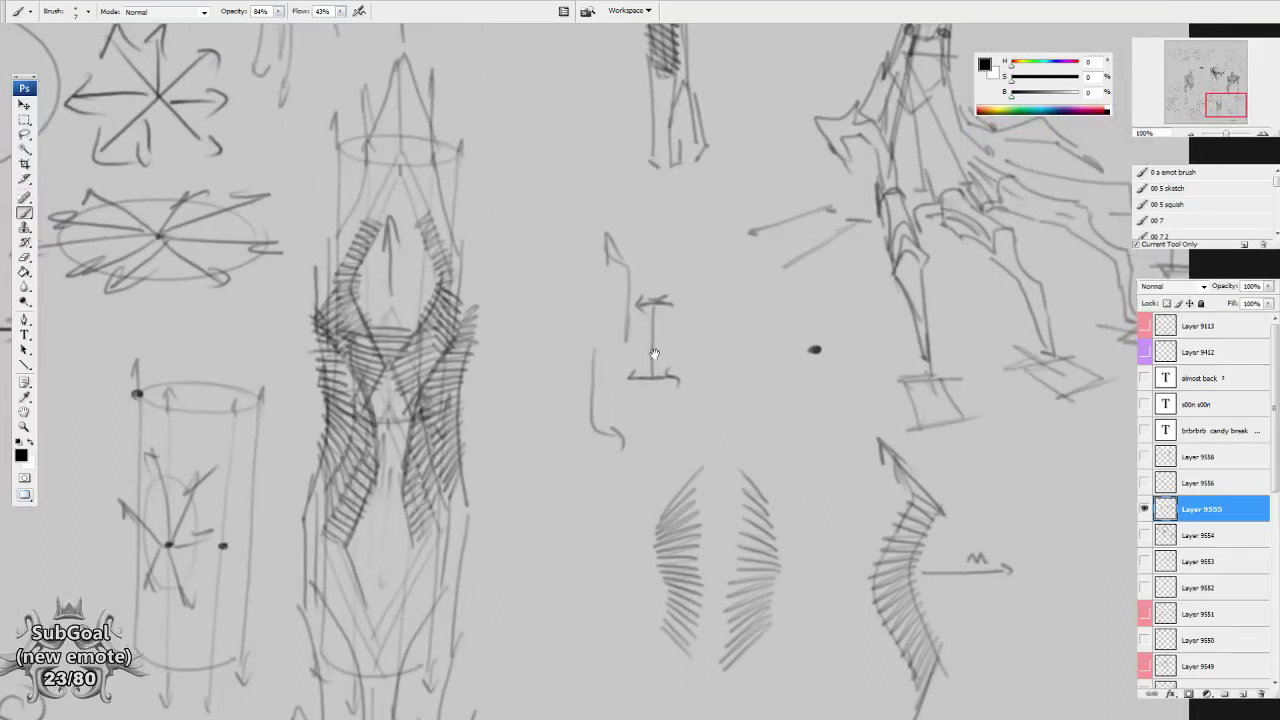
drag(687, 398, 782, 573)
mouse_move(615, 353)
mouse_down()
mouse_move(692, 355)
mouse_move(680, 363)
mouse_up()
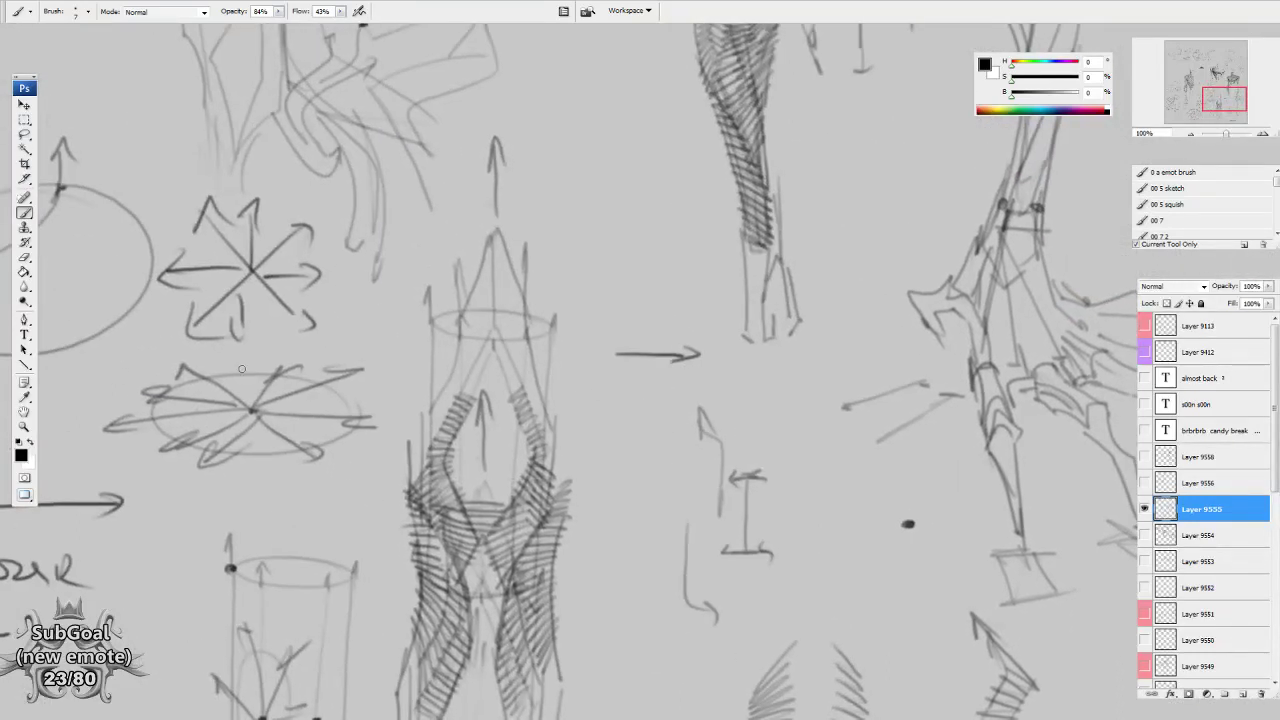
Draw a long winding arrow with a loop running down the left side of the hatched torso.
mouse_move(818, 343)
mouse_down()
mouse_move(737, 506)
mouse_move(707, 603)
mouse_up()
mouse_move(727, 430)
mouse_down()
mouse_move(711, 603)
mouse_move(727, 624)
mouse_up()
drag(613, 118, 495, 537)
mouse_move(464, 547)
mouse_down()
mouse_move(556, 685)
mouse_move(599, 635)
mouse_up()
key(space)
mouse_move(769, 656)
mouse_down()
mouse_move(788, 629)
mouse_move(772, 632)
mouse_move(775, 621)
mouse_up()
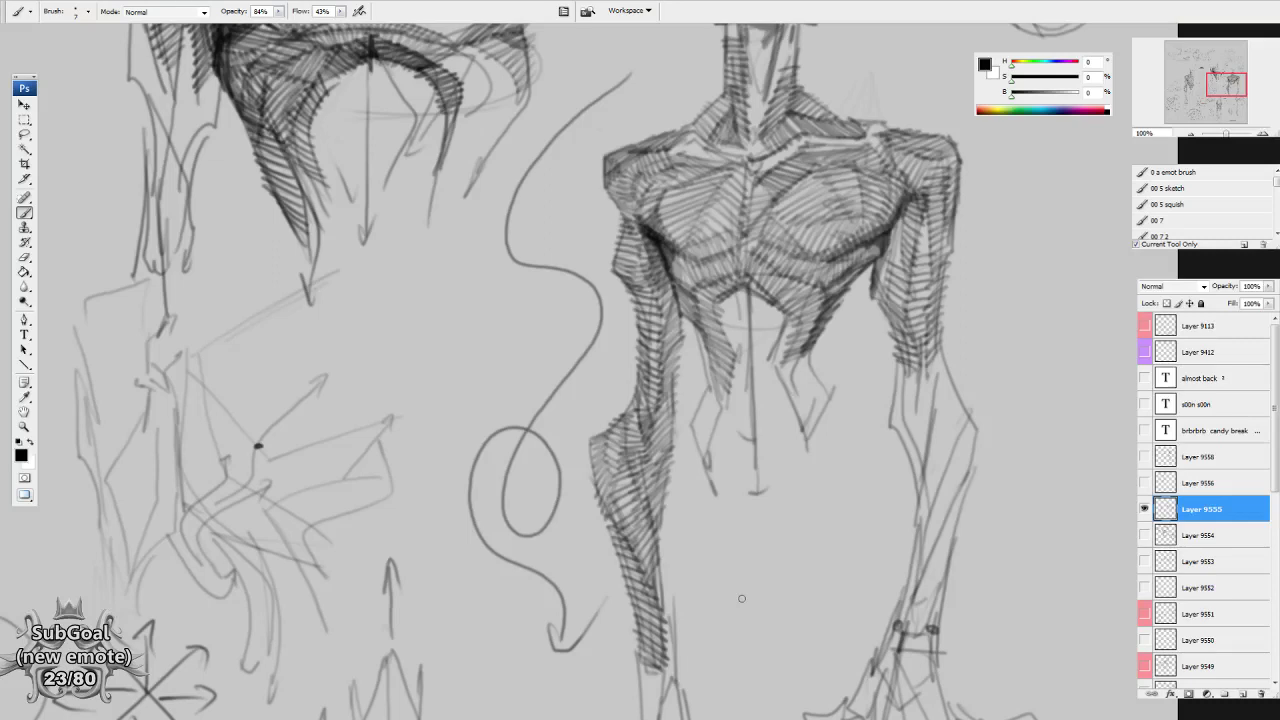
Draw a horizontal line ending in a dot at the shoulder block's left edge, and mark a dot on the chest's centre axis.
drag(737, 567, 731, 507)
drag(764, 400, 748, 514)
drag(460, 260, 630, 529)
scroll(629, 530, left, 6)
drag(546, 327, 356, 329)
click(546, 326)
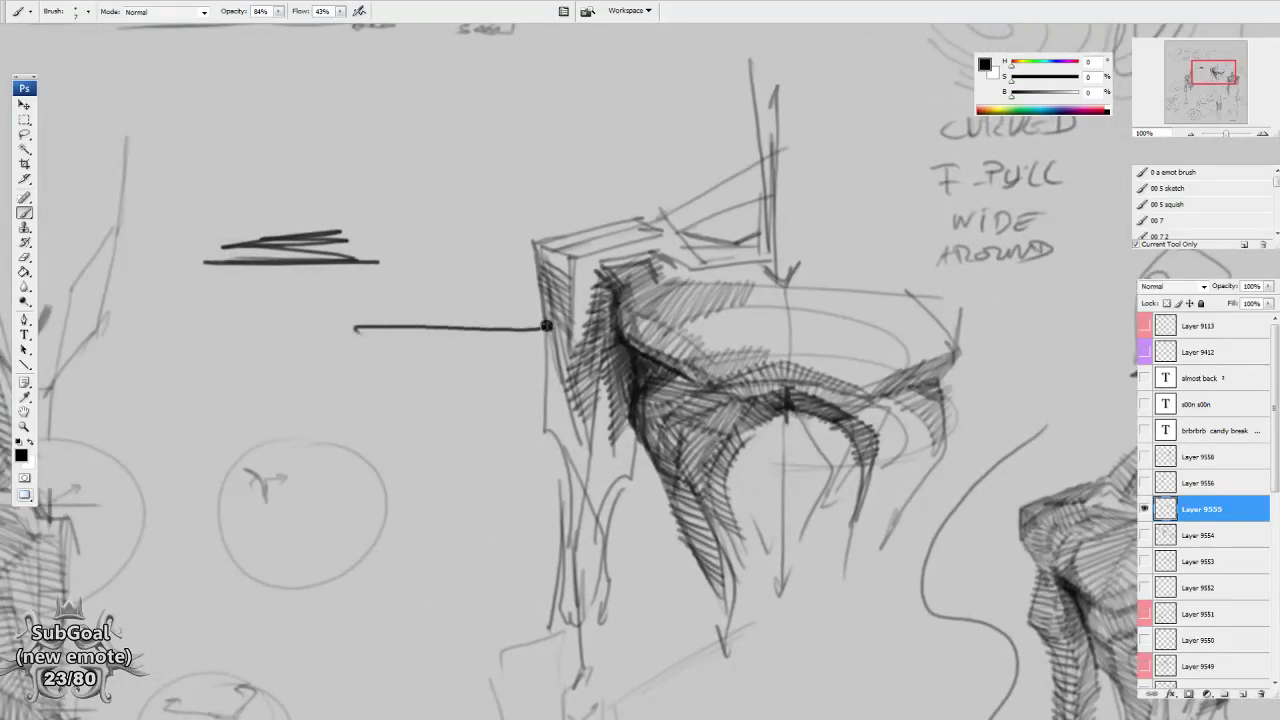
drag(812, 355, 792, 385)
click(772, 365)
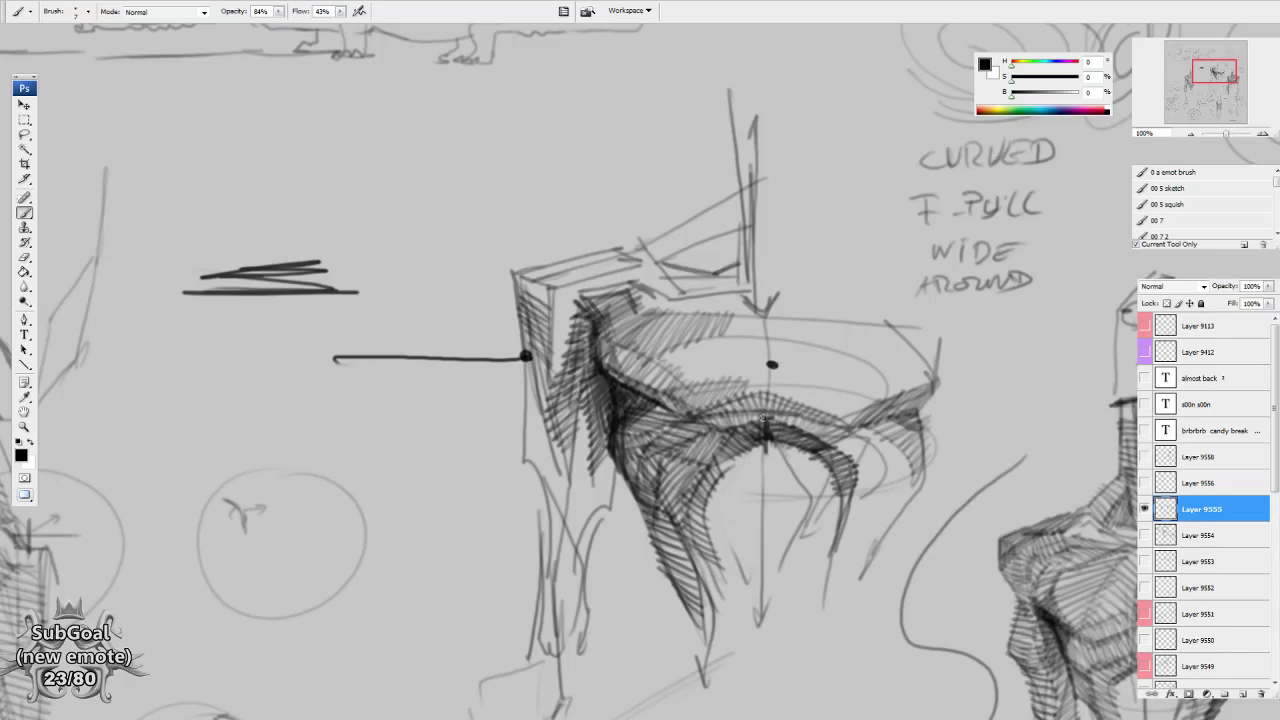
Erase the dark scribble and the horizontal line beneath it, in the empty area beside the shoulder block.
drag(757, 448, 749, 489)
drag(673, 519, 718, 537)
drag(483, 505, 686, 491)
key(e)
drag(603, 338, 460, 340)
key(b)
drag(1003, 524, 708, 476)
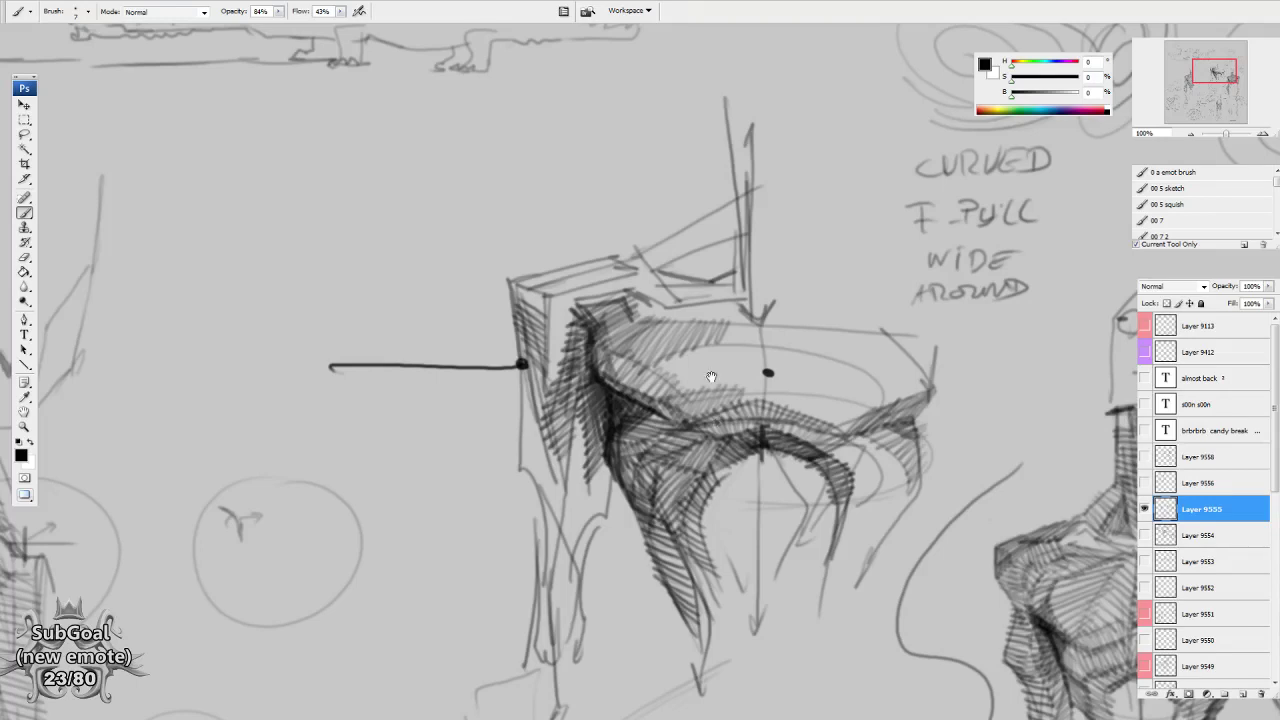
drag(641, 323, 643, 326)
drag(677, 401, 777, 432)
drag(550, 314, 636, 348)
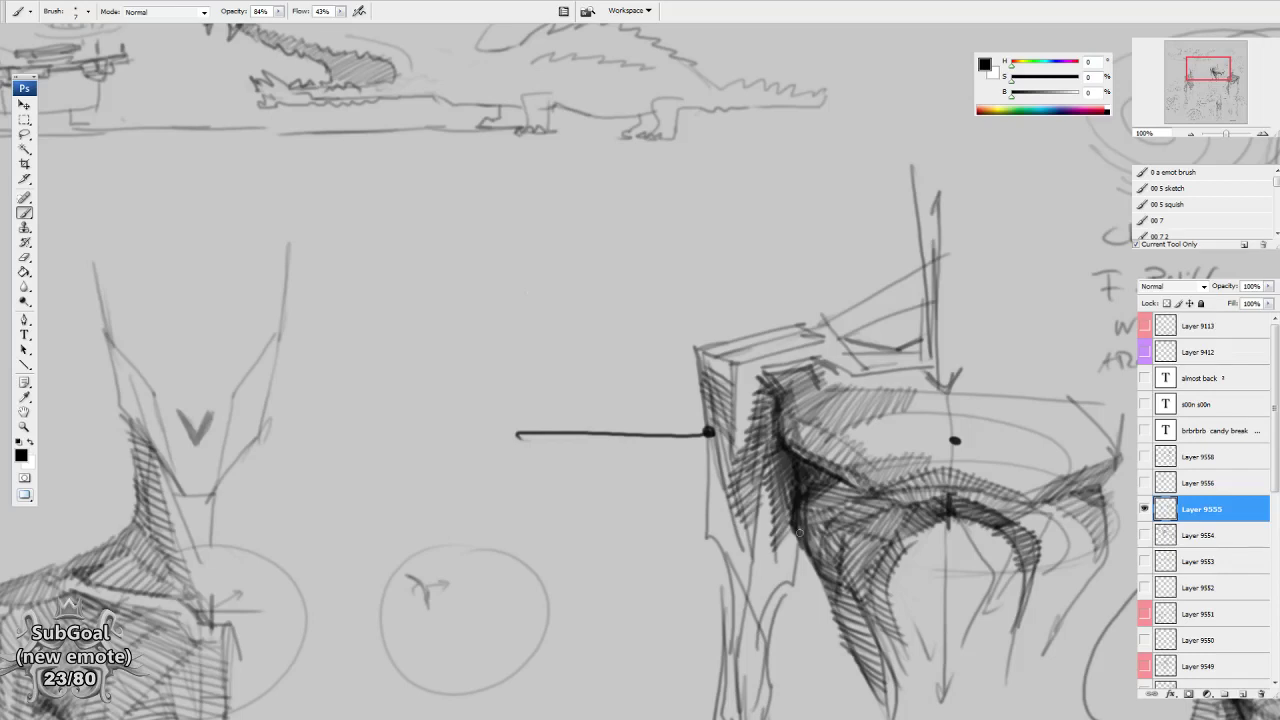
drag(658, 451, 666, 431)
mouse_move(597, 357)
mouse_down()
mouse_move(631, 370)
mouse_move(546, 262)
mouse_up()
drag(670, 334, 750, 443)
drag(649, 380, 680, 394)
drag(485, 305, 507, 332)
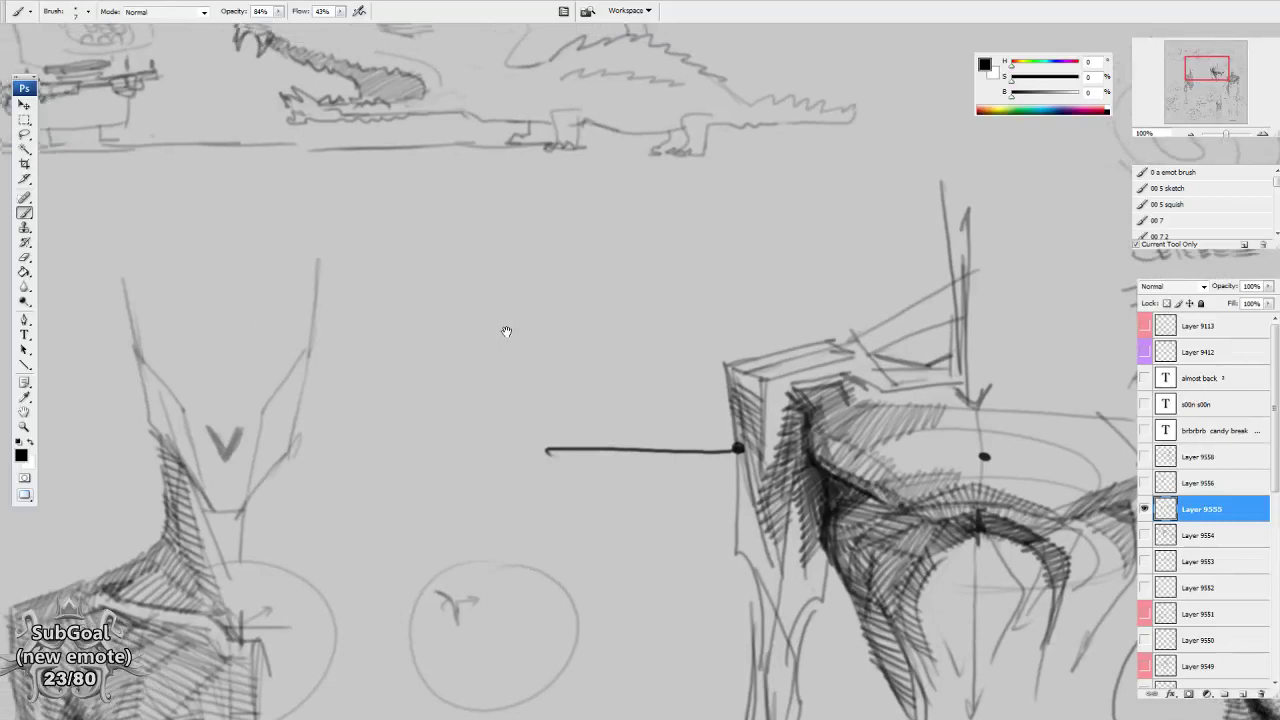
Label the dot on the shoulder block's edge A and the dot on the chest's centre axis B.
drag(738, 423, 719, 436)
drag(1009, 446, 1014, 457)
drag(1013, 449, 1012, 467)
mouse_move(954, 436)
mouse_down()
mouse_move(840, 361)
mouse_move(912, 391)
mouse_up()
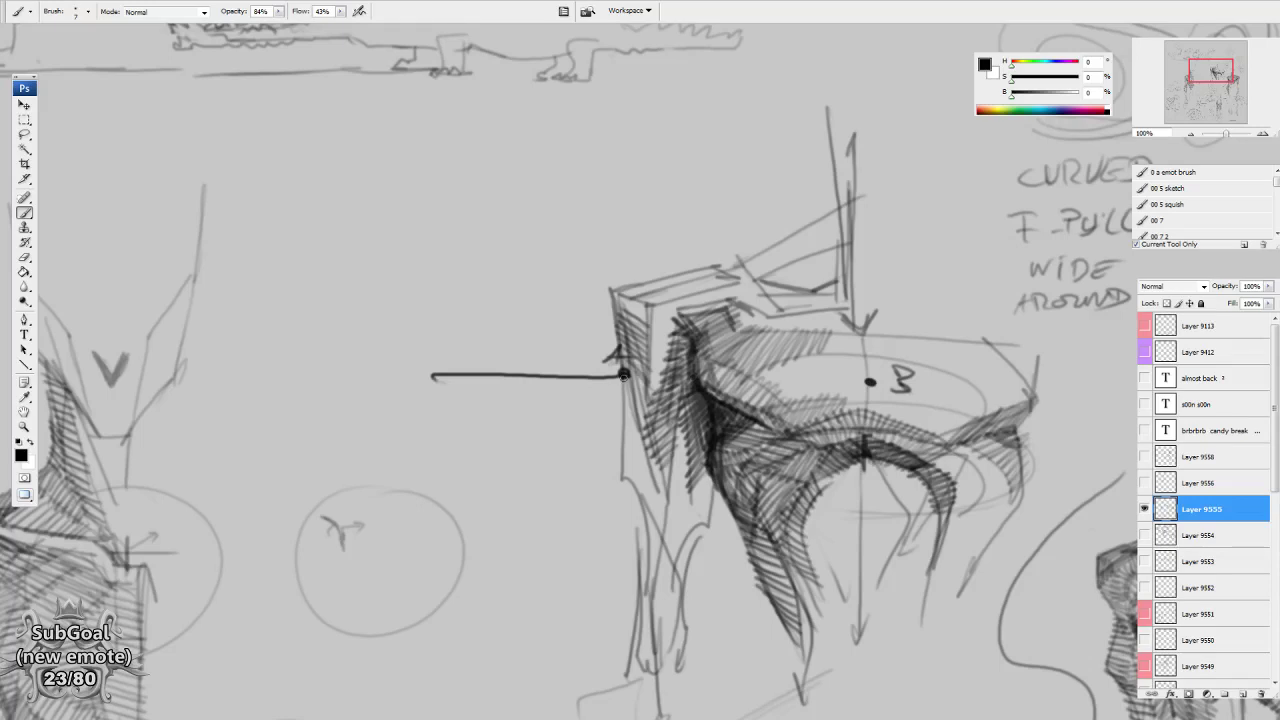
click(623, 374)
Draw a small ellipse above the shoulder block, with a dot at its lower edge and a horizontal line ending in a dot at its left edge.
mouse_move(618, 274)
mouse_down()
mouse_move(614, 286)
mouse_move(785, 370)
mouse_up()
mouse_move(692, 240)
mouse_down()
mouse_move(614, 222)
mouse_move(656, 314)
mouse_move(689, 236)
mouse_up()
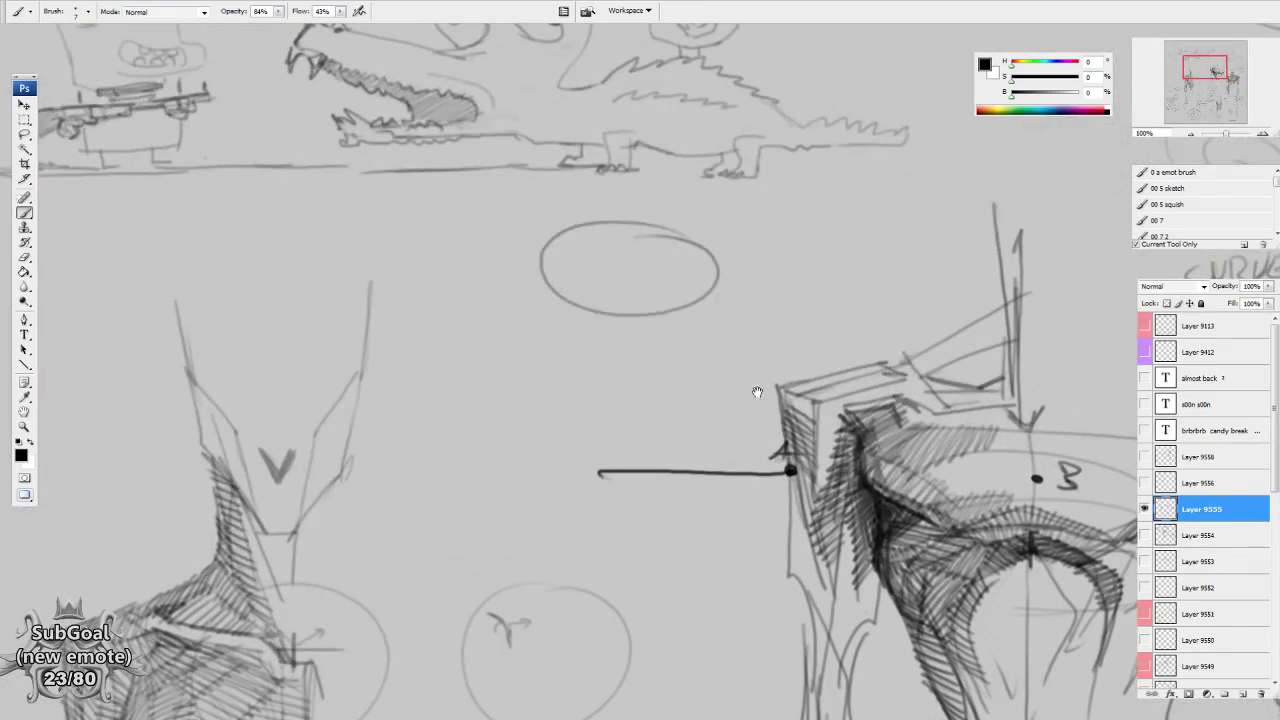
drag(757, 391, 730, 391)
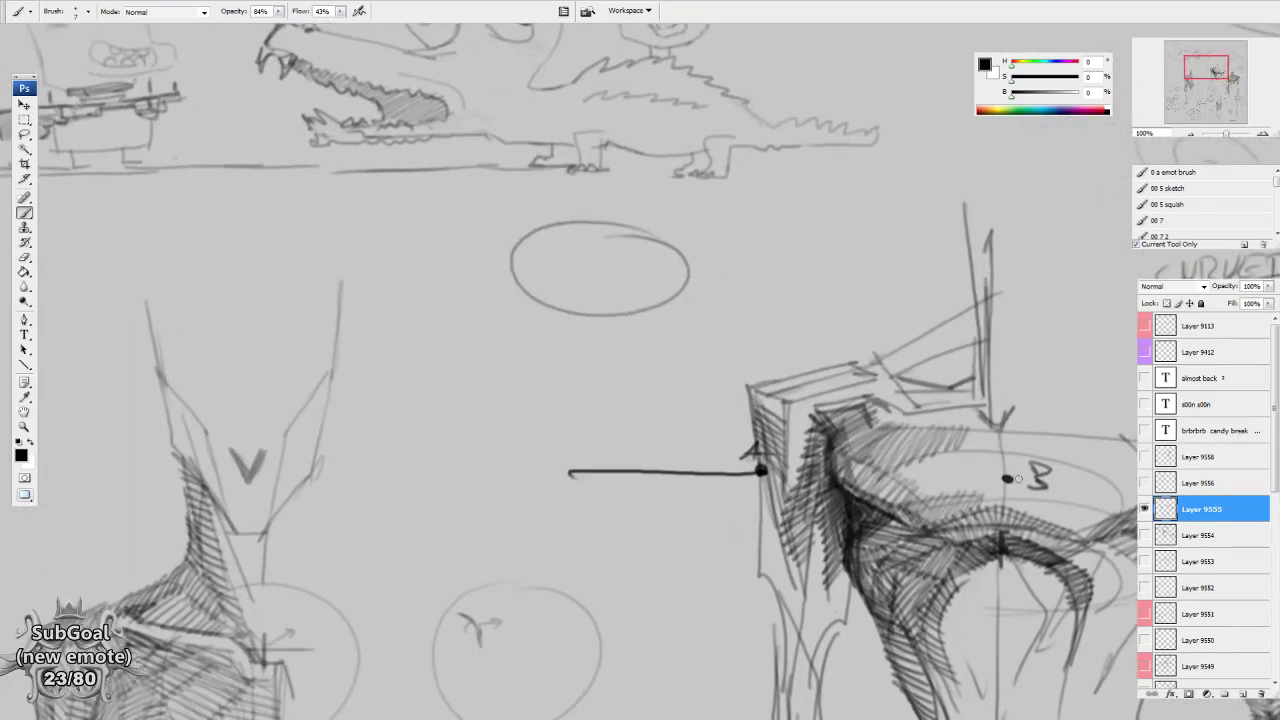
click(599, 314)
mouse_move(502, 259)
mouse_down()
mouse_move(596, 291)
mouse_move(488, 277)
mouse_up()
drag(595, 276, 601, 276)
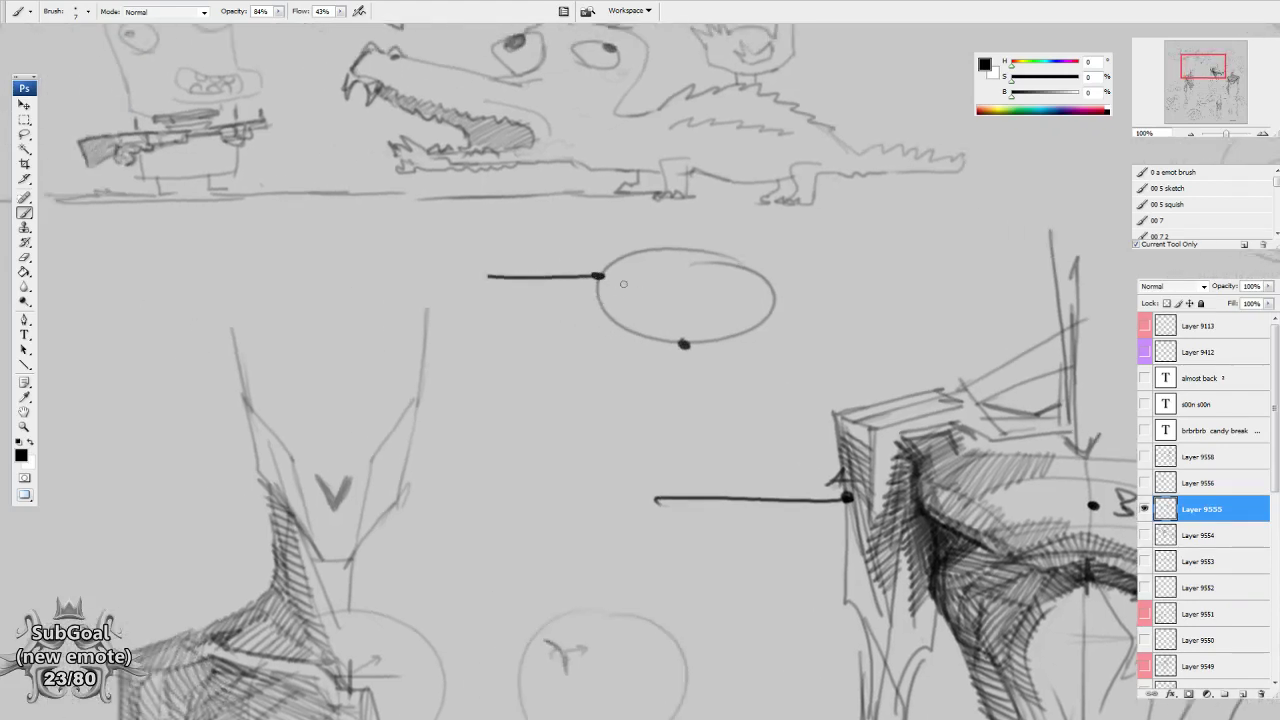
Draw a long horizontal line through points A and B across the torso, and thicken the dot at B.
mouse_move(826, 462)
mouse_down()
mouse_move(631, 411)
mouse_move(530, 369)
mouse_move(530, 355)
mouse_move(477, 329)
mouse_up()
drag(400, 338, 1060, 338)
drag(752, 343, 752, 341)
drag(745, 420, 730, 412)
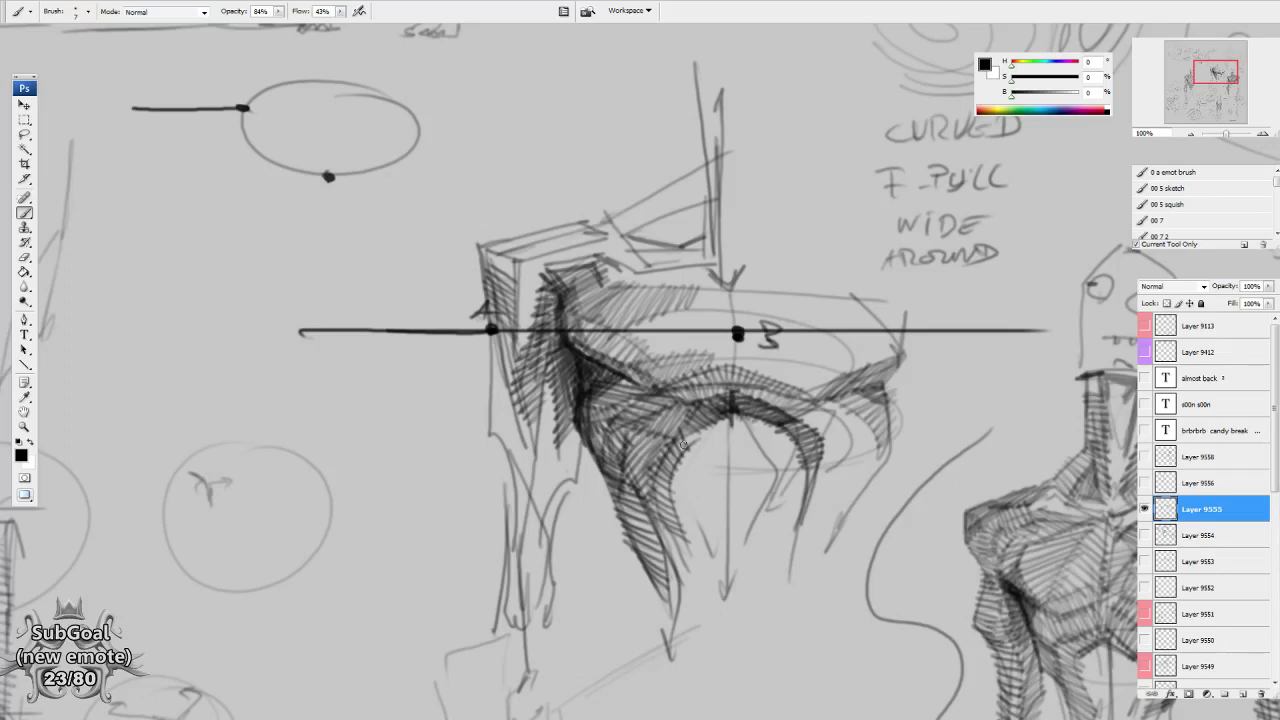
Extend lines from the small ellipse's left and lower dots so they meet at a dot inside the ellipse.
drag(392, 158, 429, 241)
drag(366, 188, 366, 262)
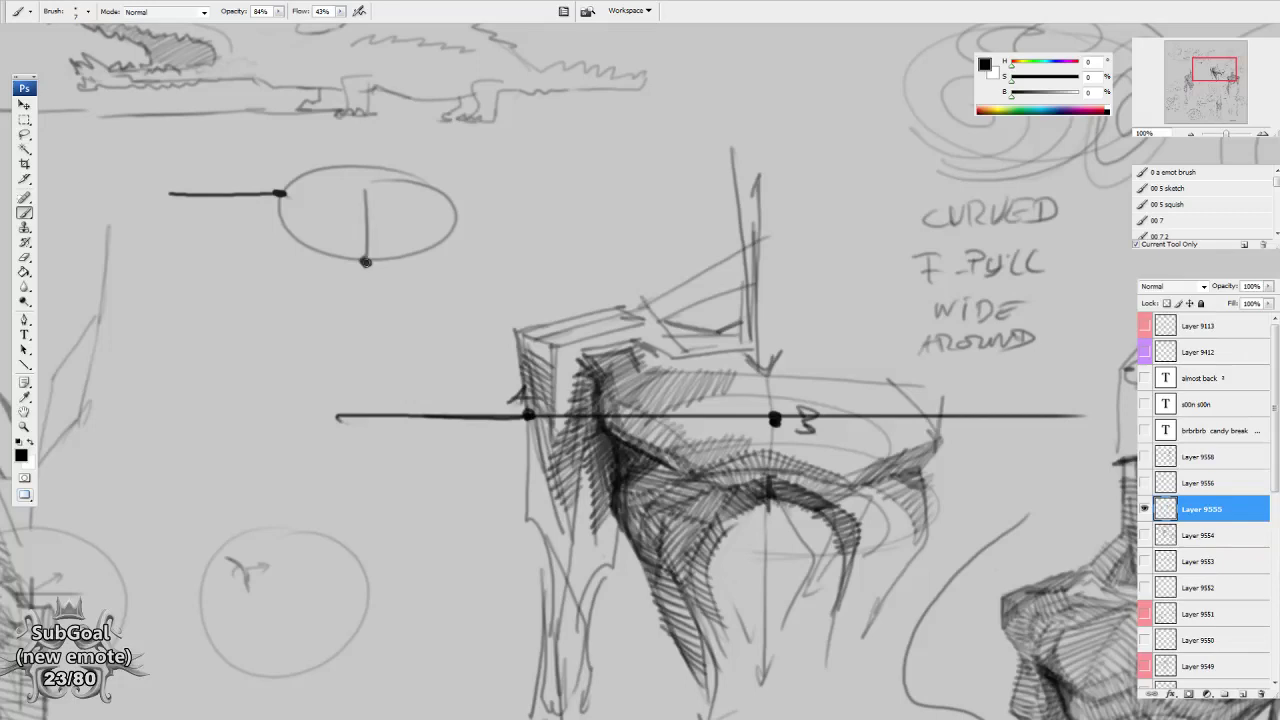
mouse_move(289, 192)
mouse_down()
mouse_move(364, 189)
mouse_move(365, 250)
mouse_move(418, 233)
mouse_up()
scroll(535, 490, down, 1)
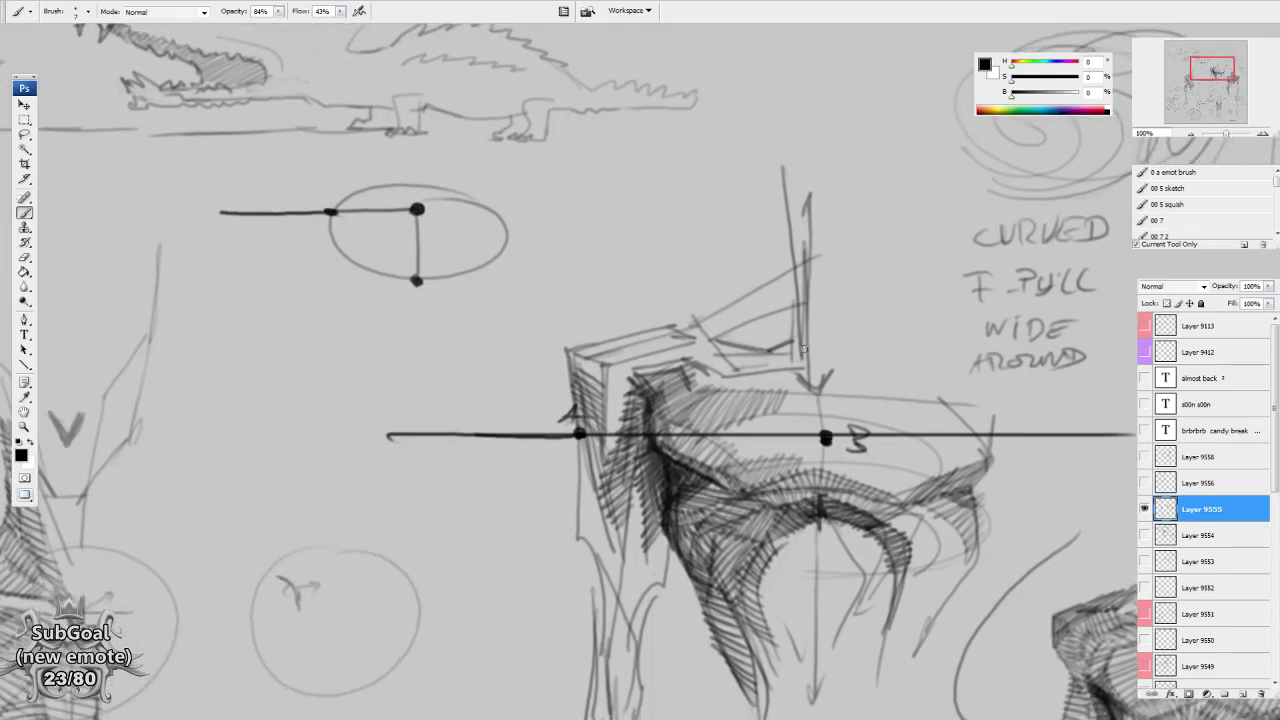
drag(522, 376, 525, 373)
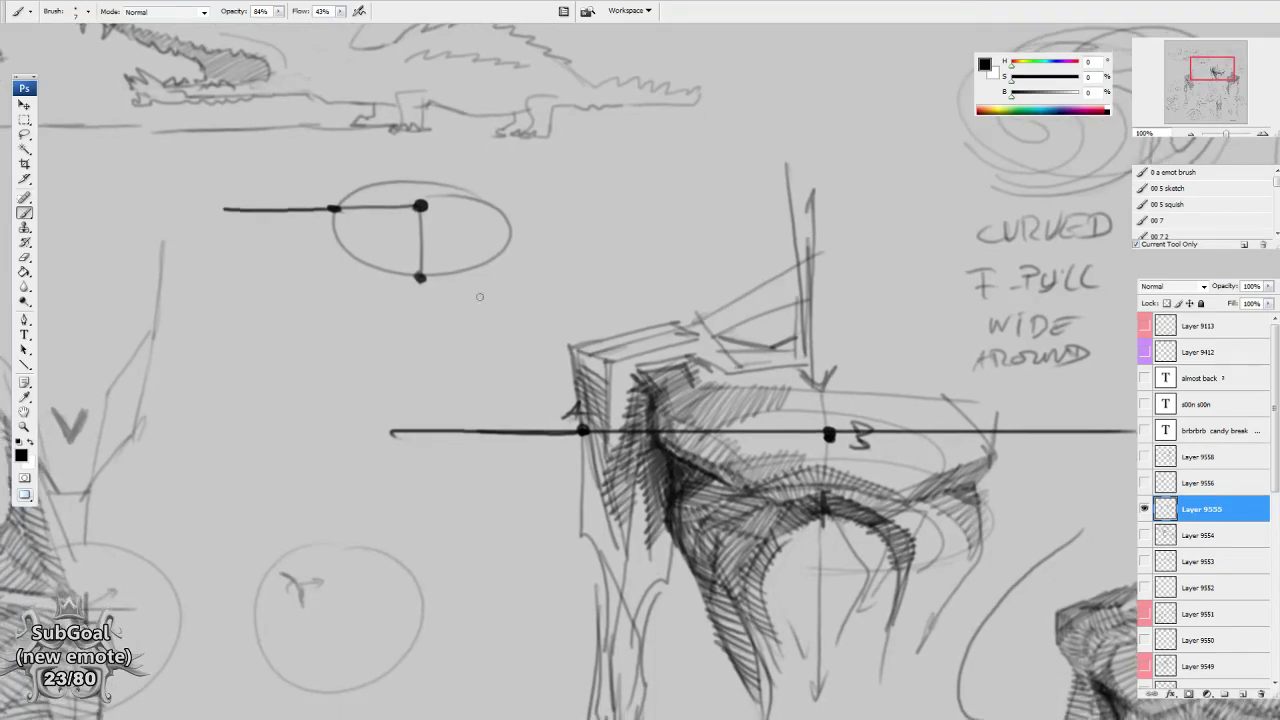
Label the small ellipse's edge dots A and B and draw a curved arrow sweeping beneath it from A past B.
drag(402, 290, 541, 348)
mouse_move(410, 240)
mouse_down()
mouse_move(414, 293)
mouse_move(449, 343)
mouse_move(522, 365)
mouse_move(588, 376)
mouse_up()
drag(578, 476, 582, 464)
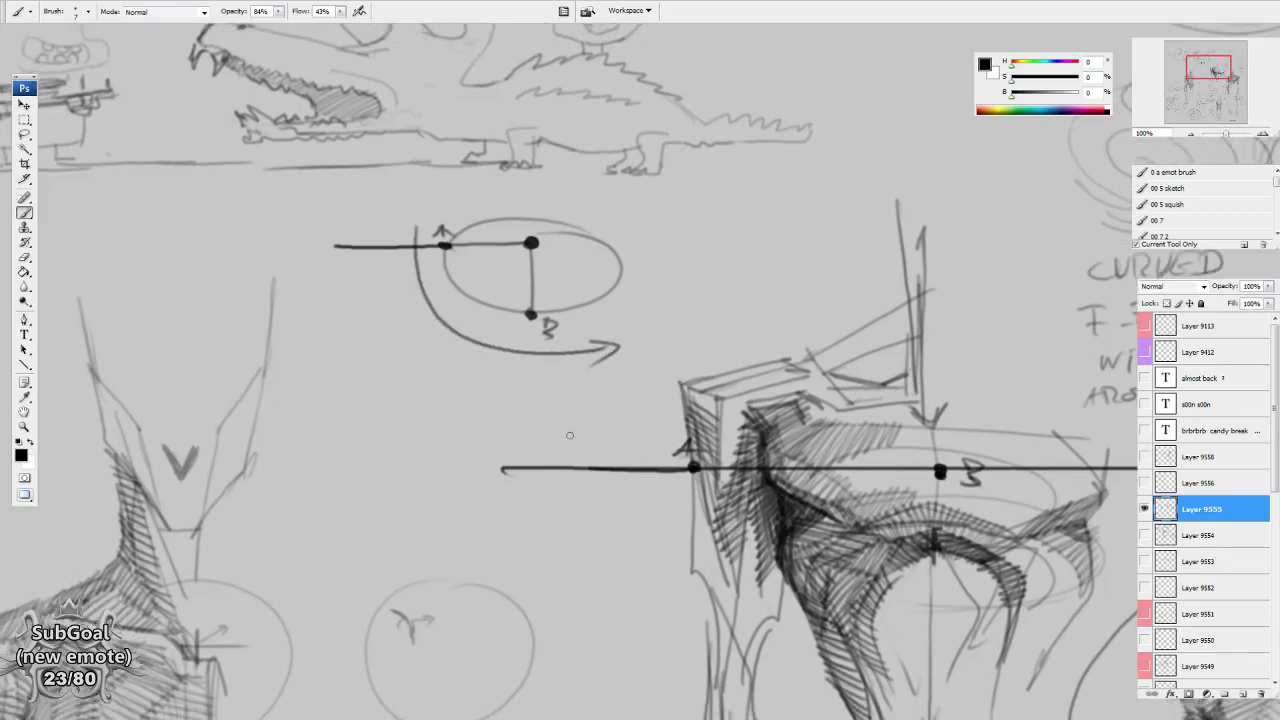
Mark a dot on the head sketch's V, and draw a dot, a loop and a left-pointing arrow at the head's left edge.
drag(376, 417, 686, 386)
drag(491, 421, 493, 421)
click(492, 420)
mouse_move(397, 346)
mouse_down()
mouse_move(332, 350)
mouse_move(345, 356)
mouse_up()
Draw a large oval with an inner contour left of the head sketch and mark two dots inside it.
mouse_move(388, 318)
mouse_down()
mouse_move(362, 300)
mouse_move(400, 357)
mouse_move(781, 343)
mouse_up()
mouse_move(333, 278)
mouse_down()
mouse_move(387, 424)
mouse_move(309, 416)
mouse_move(402, 449)
mouse_up()
click(553, 360)
click(380, 369)
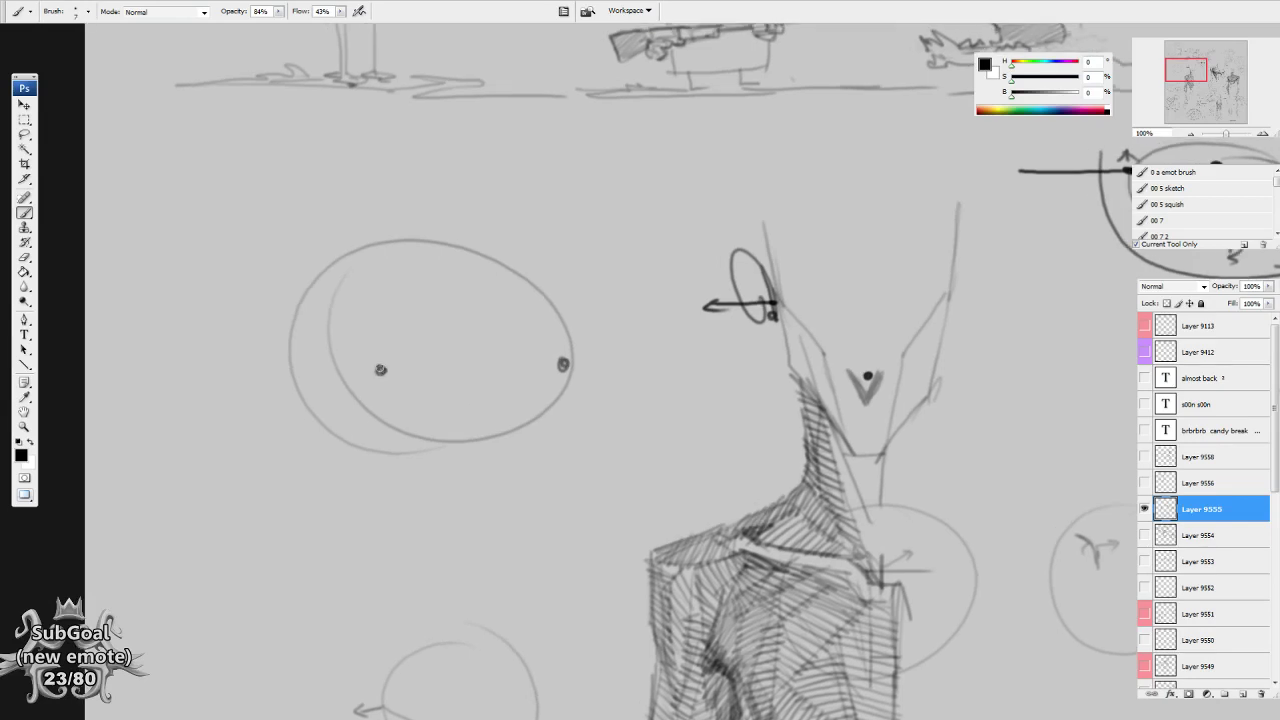
Draw two crossing double-headed arrows through the large oval's dots and a flat ellipse around their crossing.
mouse_move(380, 369)
mouse_down()
mouse_move(450, 346)
mouse_move(630, 364)
mouse_move(292, 413)
mouse_move(312, 405)
mouse_up()
mouse_move(458, 360)
mouse_down()
mouse_move(331, 322)
mouse_move(359, 334)
mouse_move(527, 311)
mouse_move(508, 319)
mouse_move(512, 362)
mouse_up()
mouse_move(534, 313)
mouse_down()
mouse_move(377, 372)
mouse_move(462, 302)
mouse_up()
drag(606, 471, 625, 488)
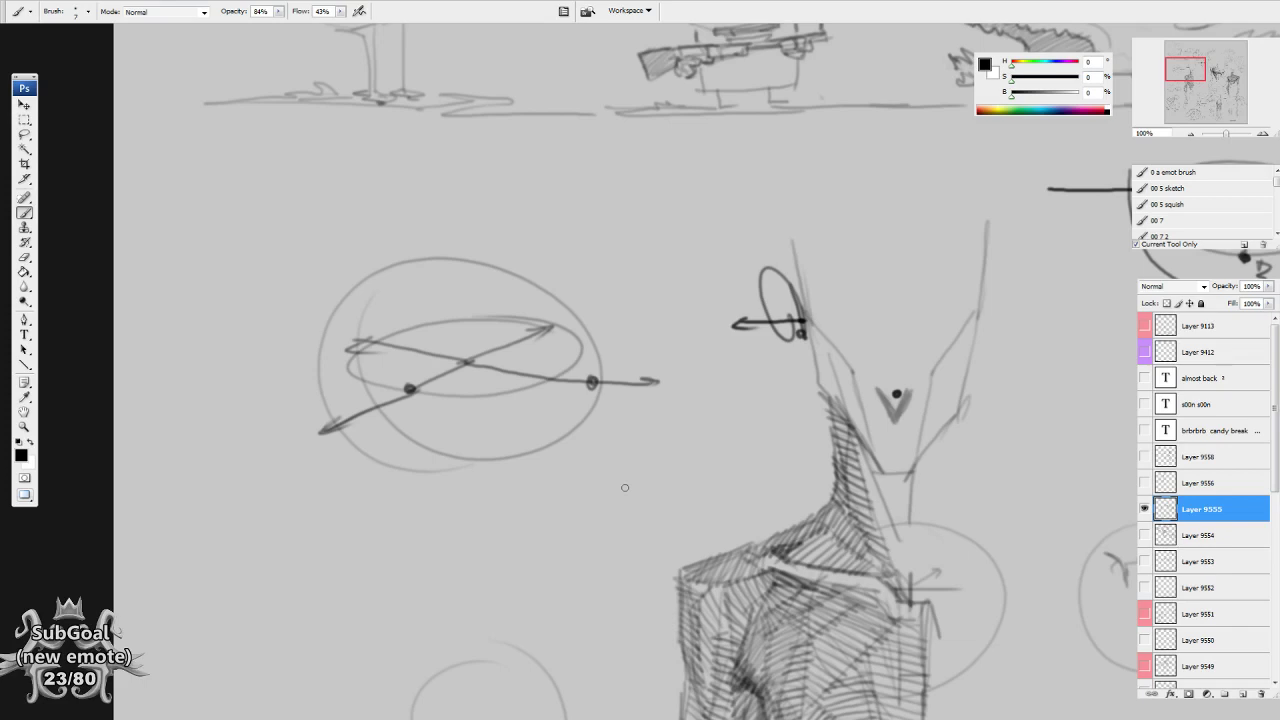
Examine the radiating arrow, box and cylinder diagrams on the lower part of the sheet.
drag(739, 612, 497, 337)
drag(986, 492, 651, 340)
drag(826, 569, 769, 437)
mouse_move(340, 636)
mouse_down()
mouse_move(628, 388)
mouse_move(762, 249)
mouse_up()
drag(657, 566, 229, 306)
drag(792, 460, 608, 562)
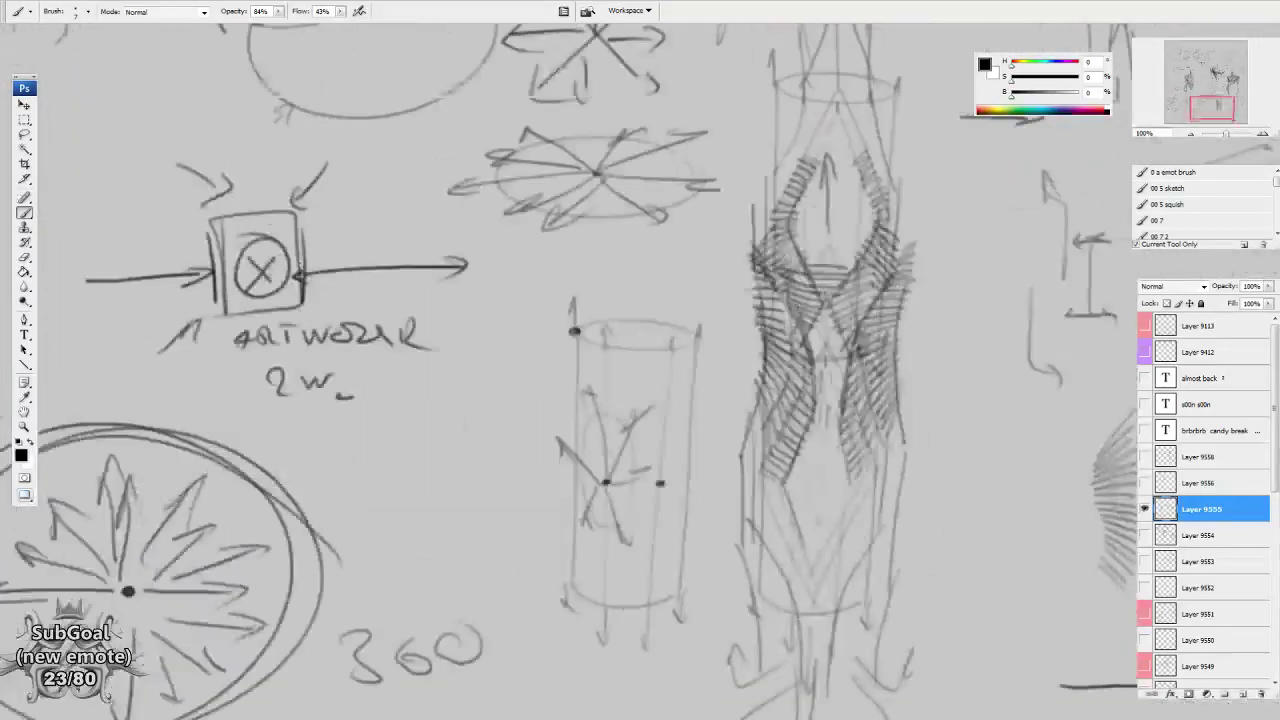
click(1219, 55)
drag(637, 340, 574, 453)
Draw a large horizontal ellipse in the sheet's empty upper right area, above the curved-arrow oval.
mouse_move(750, 270)
mouse_down()
mouse_move(540, 281)
mouse_move(745, 258)
mouse_up()
drag(952, 414, 707, 423)
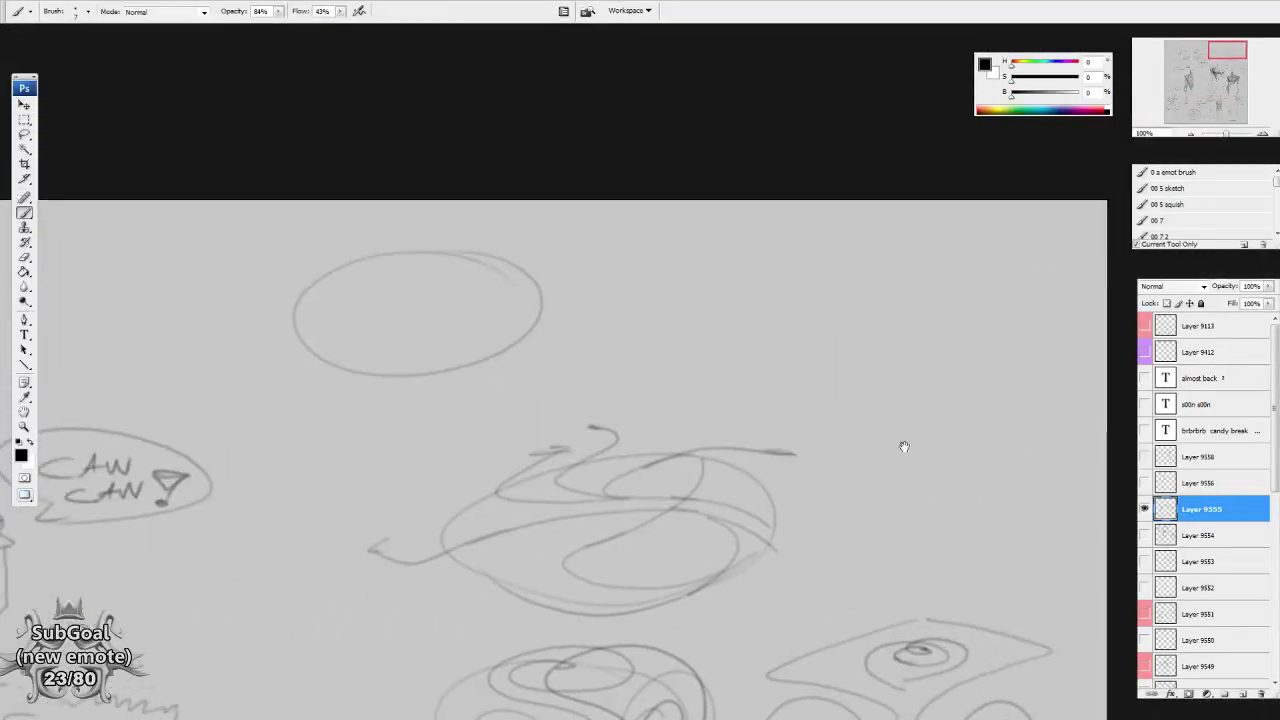
drag(904, 447, 749, 440)
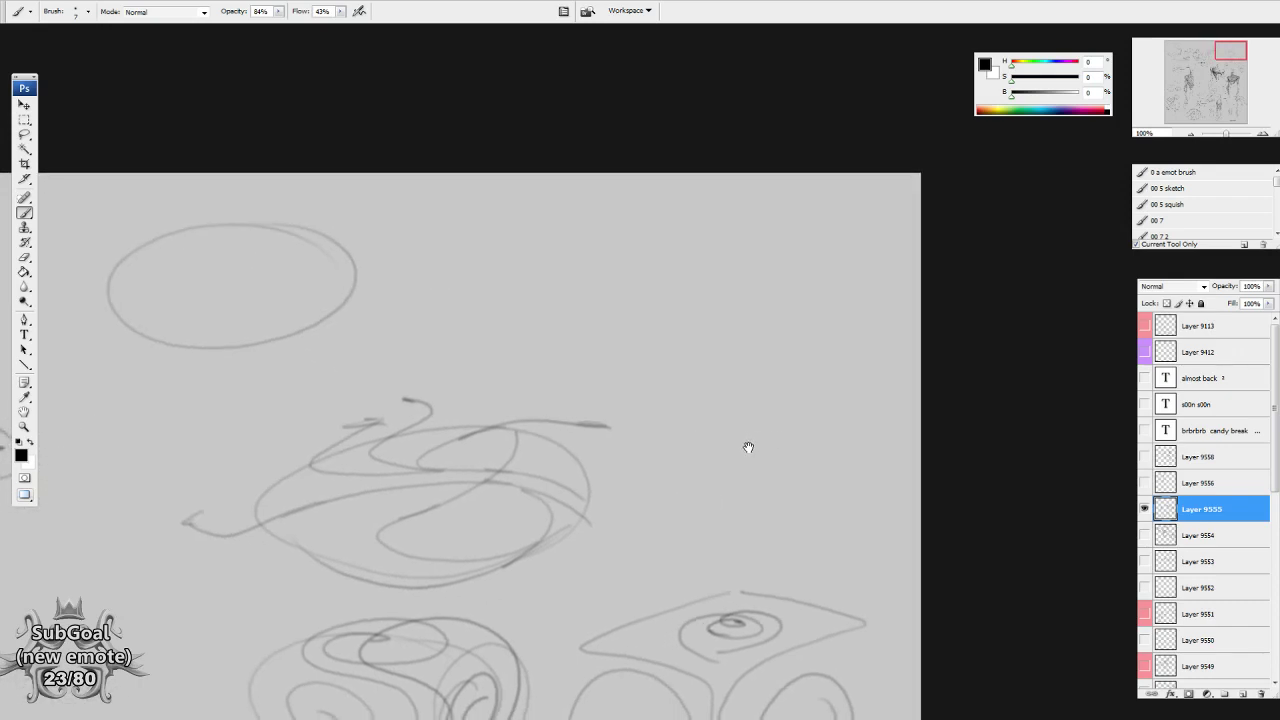
drag(737, 458, 889, 488)
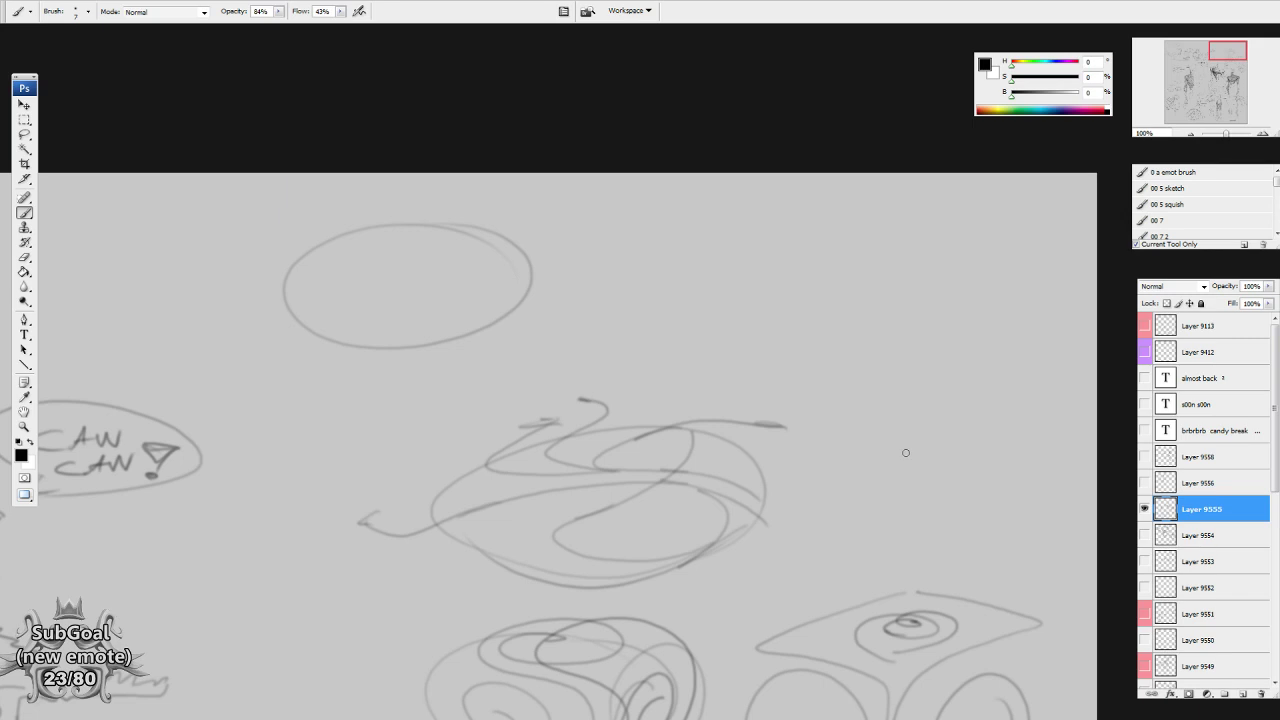
Draw three smaller ellipses beside the large one: one upright, one tilted and one horizontal.
drag(927, 417, 886, 433)
mouse_move(814, 285)
mouse_down()
mouse_move(757, 252)
mouse_move(737, 277)
mouse_move(753, 351)
mouse_move(778, 255)
mouse_up()
key(ctrl+z)
mouse_move(954, 421)
mouse_down()
mouse_move(854, 409)
mouse_move(965, 405)
mouse_up()
mouse_move(722, 322)
mouse_down()
mouse_move(588, 320)
mouse_move(635, 288)
mouse_up()
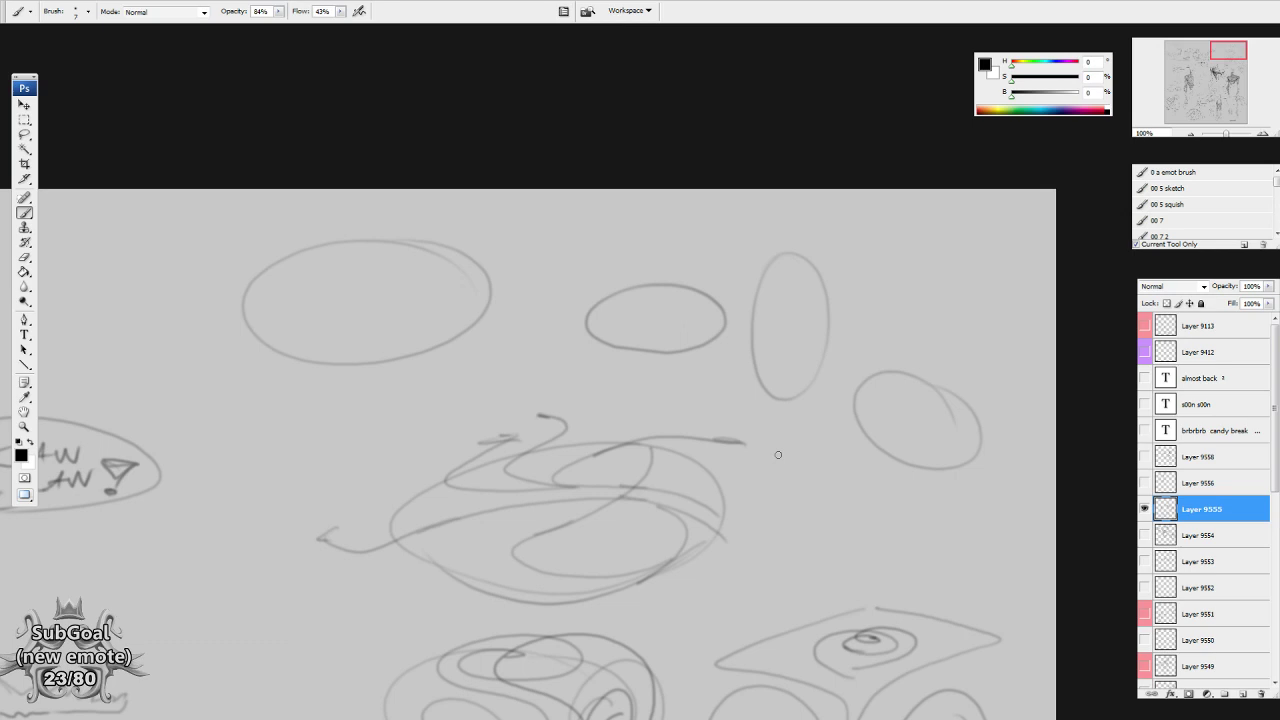
Draw an arrow slanting down to the right from a dot, below the CAW CAW speech bubble.
drag(496, 473, 865, 294)
drag(557, 411, 597, 383)
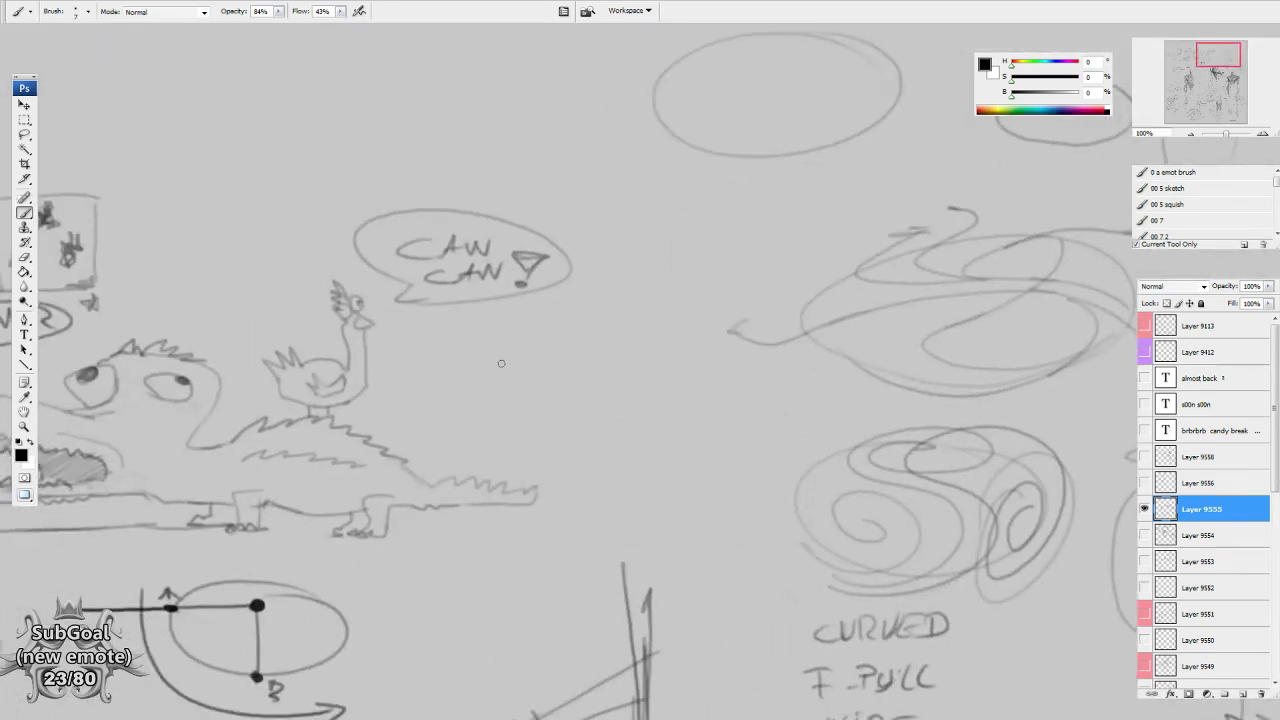
mouse_move(500, 359)
mouse_down()
mouse_move(676, 405)
mouse_move(648, 416)
mouse_up()
drag(671, 503, 659, 499)
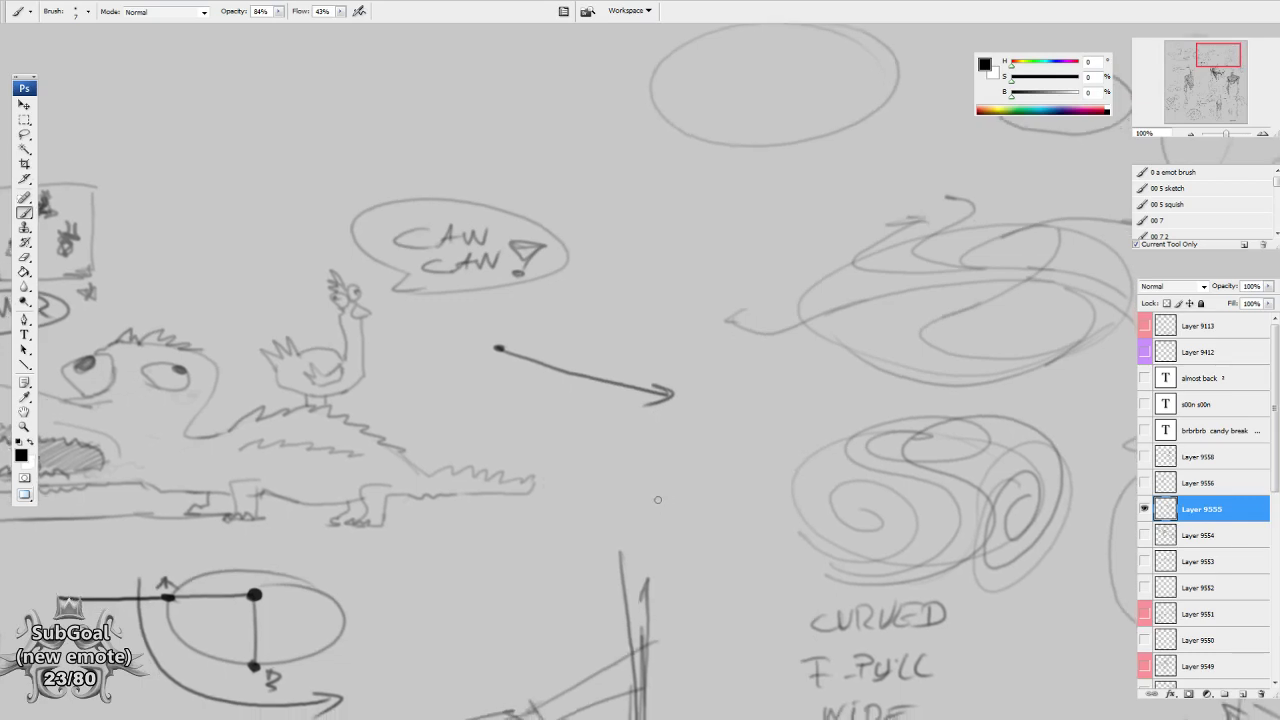
Draw four arrows pointing up, down, left and right from a common centre above the CAW CAW bubble.
scroll(700, 460, up, 4)
scroll(700, 460, left, 3)
mouse_move(548, 287)
mouse_down()
mouse_move(548, 213)
mouse_move(549, 352)
mouse_move(490, 297)
mouse_up()
drag(508, 289, 604, 298)
drag(590, 289, 588, 308)
drag(686, 416, 704, 470)
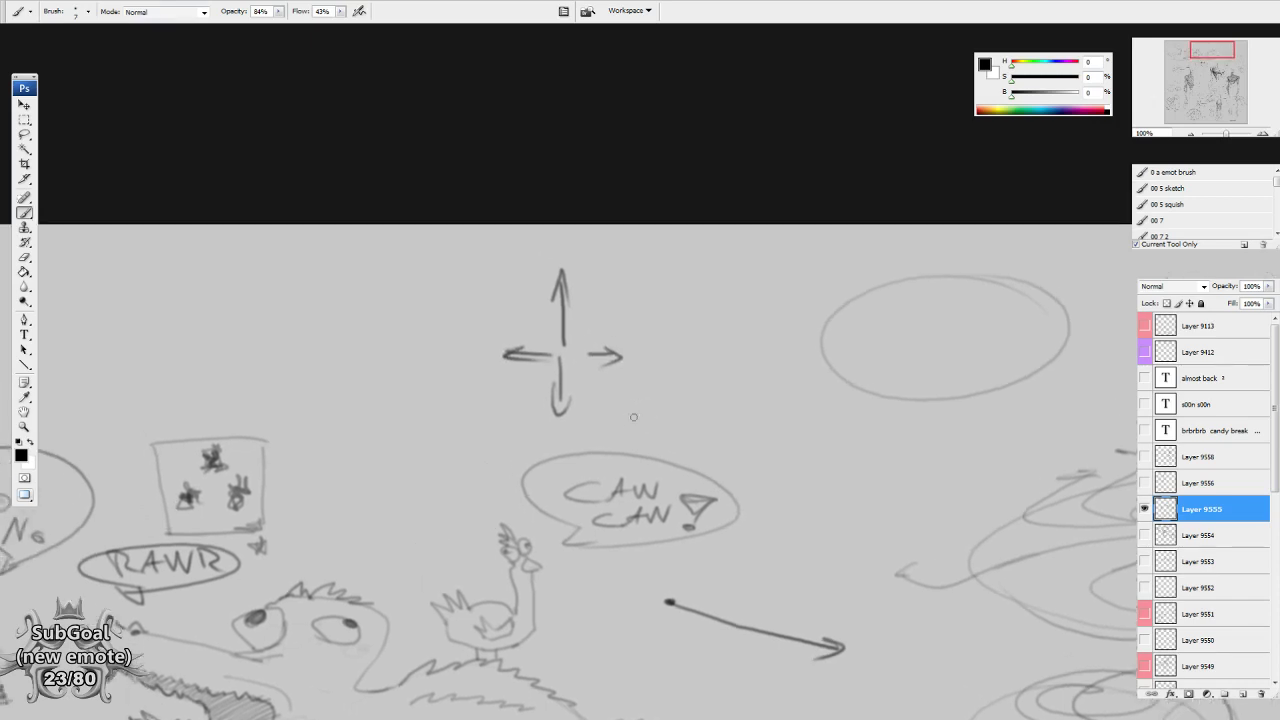
Write a 3 beside the four-arrow cross and add two opposing diagonal arrows through its centre.
drag(462, 246, 457, 278)
mouse_move(566, 344)
mouse_down()
mouse_move(491, 393)
mouse_move(642, 309)
mouse_up()
drag(624, 309, 642, 309)
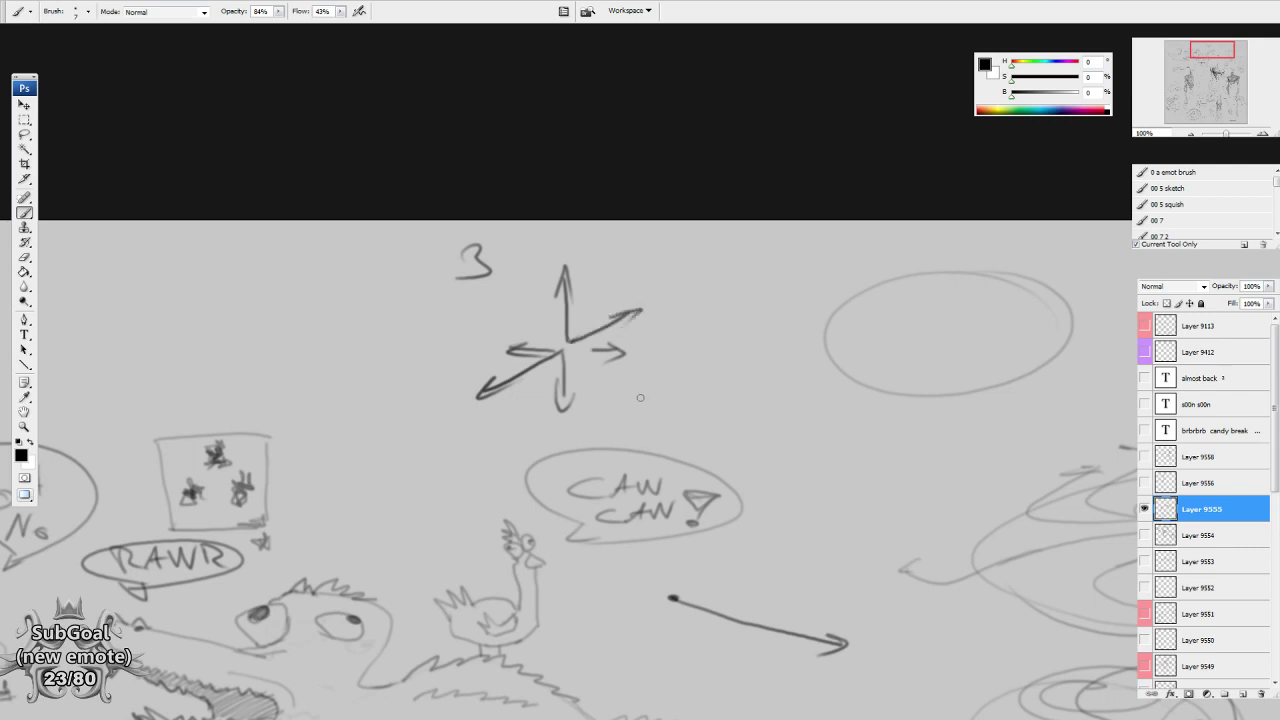
Draw a long slanting arrow left of the arrow cross and a downward arrow from a dot to its right.
mouse_move(252, 396)
mouse_down()
mouse_move(420, 323)
mouse_move(296, 394)
mouse_up()
drag(800, 404, 774, 400)
mouse_move(711, 332)
mouse_down()
mouse_move(713, 414)
mouse_move(698, 393)
mouse_move(730, 395)
mouse_up()
scroll(791, 531, right, 1)
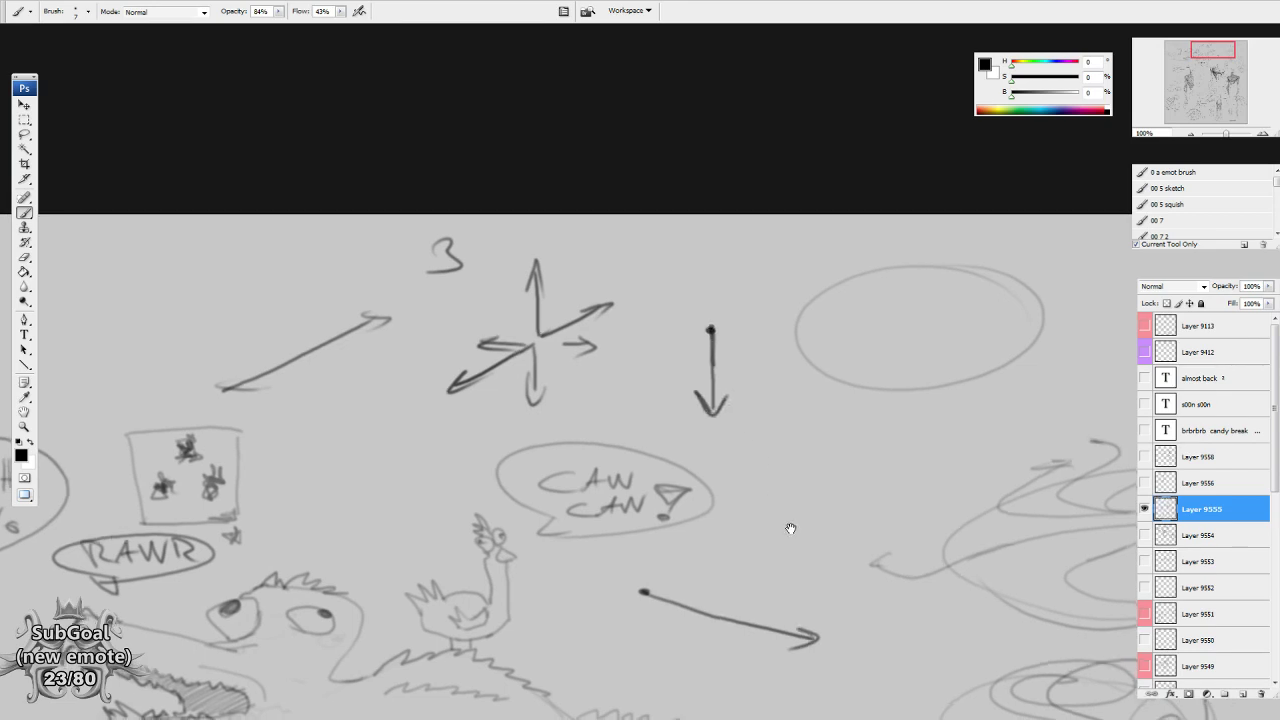
scroll(726, 366, up, 1)
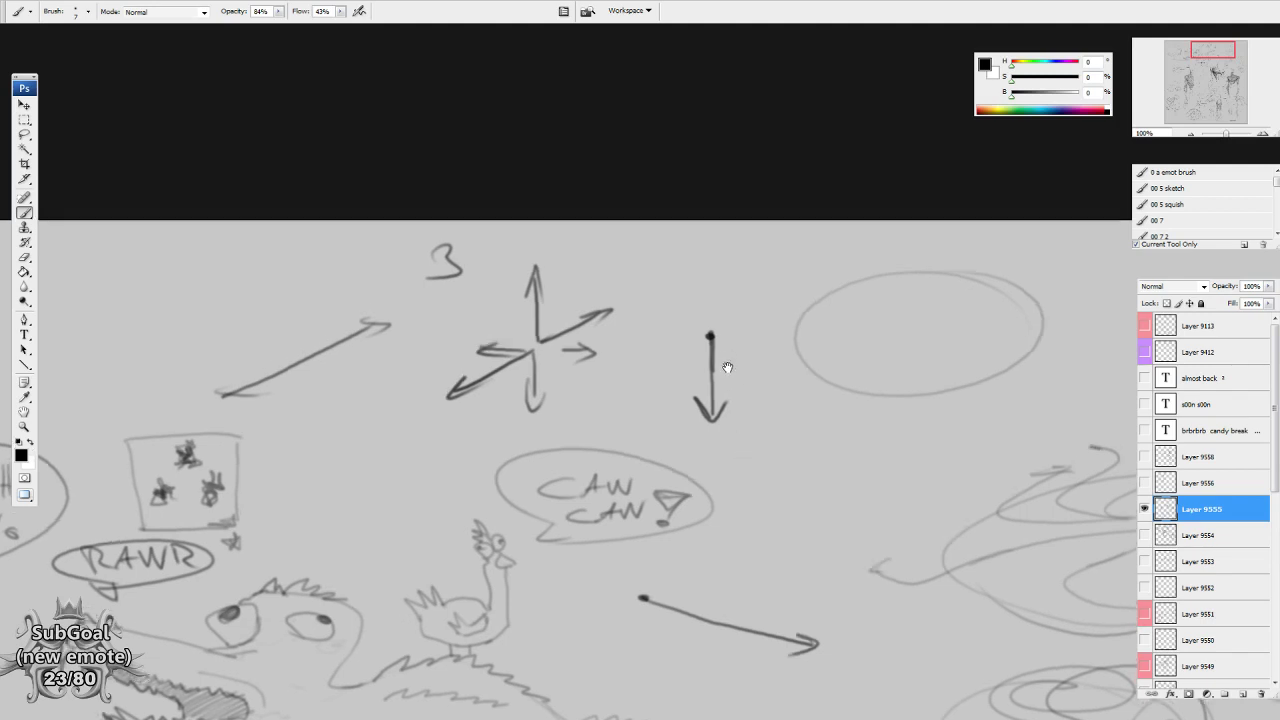
Add arrows pointing up, left and right around the downward arrow's dot.
scroll(716, 340, up, 1)
mouse_move(710, 336)
mouse_down()
mouse_move(707, 252)
mouse_move(720, 284)
mouse_move(666, 342)
mouse_move(622, 339)
mouse_move(795, 342)
mouse_up()
mouse_move(795, 342)
mouse_down()
mouse_move(768, 354)
mouse_move(710, 336)
mouse_move(706, 284)
mouse_move(699, 312)
mouse_move(730, 320)
mouse_up()
scroll(760, 400, up, 3)
drag(740, 449, 720, 371)
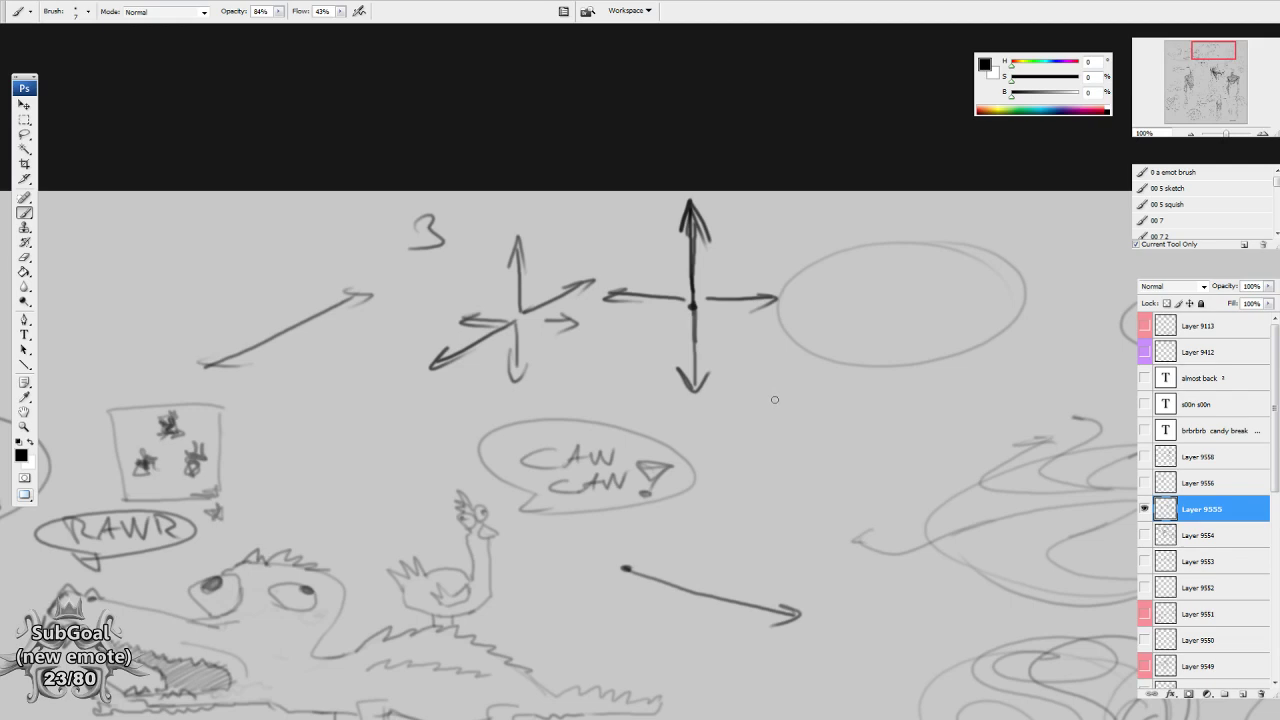
Draw two crossing double-headed arrows between the large bird's head and the long slanting arrow.
drag(474, 316, 689, 351)
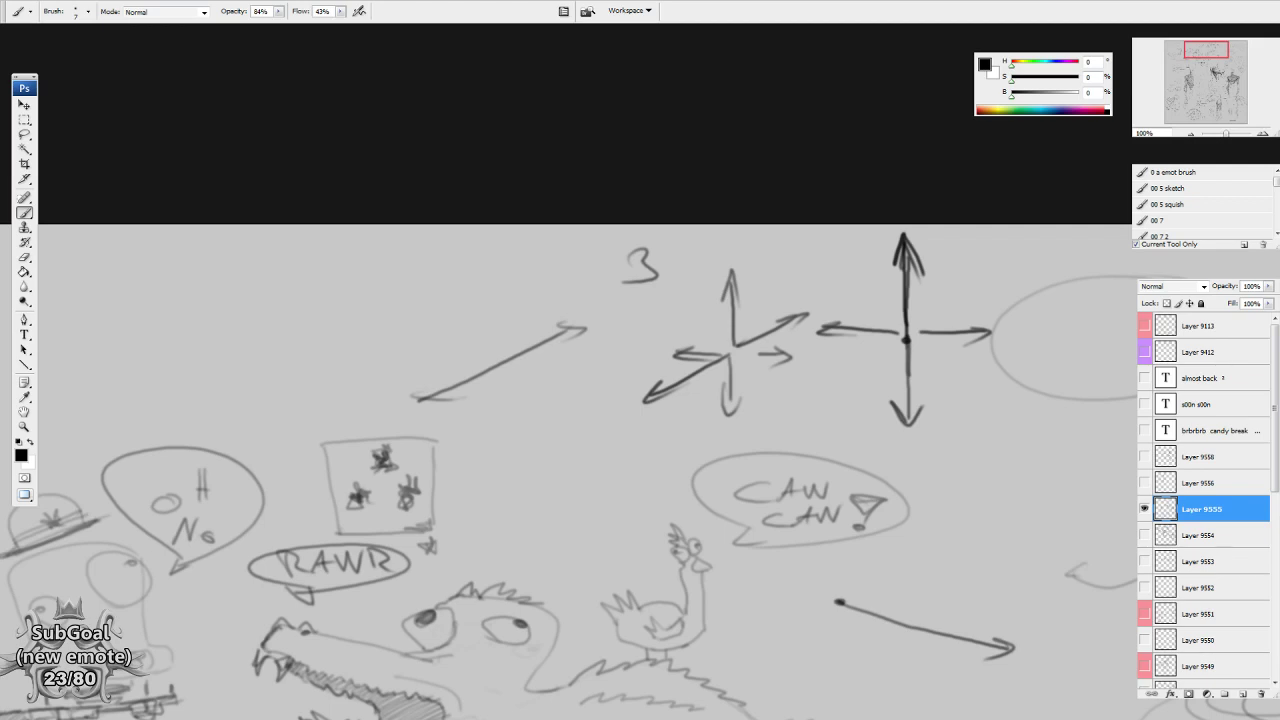
scroll(675, 459, left, 5)
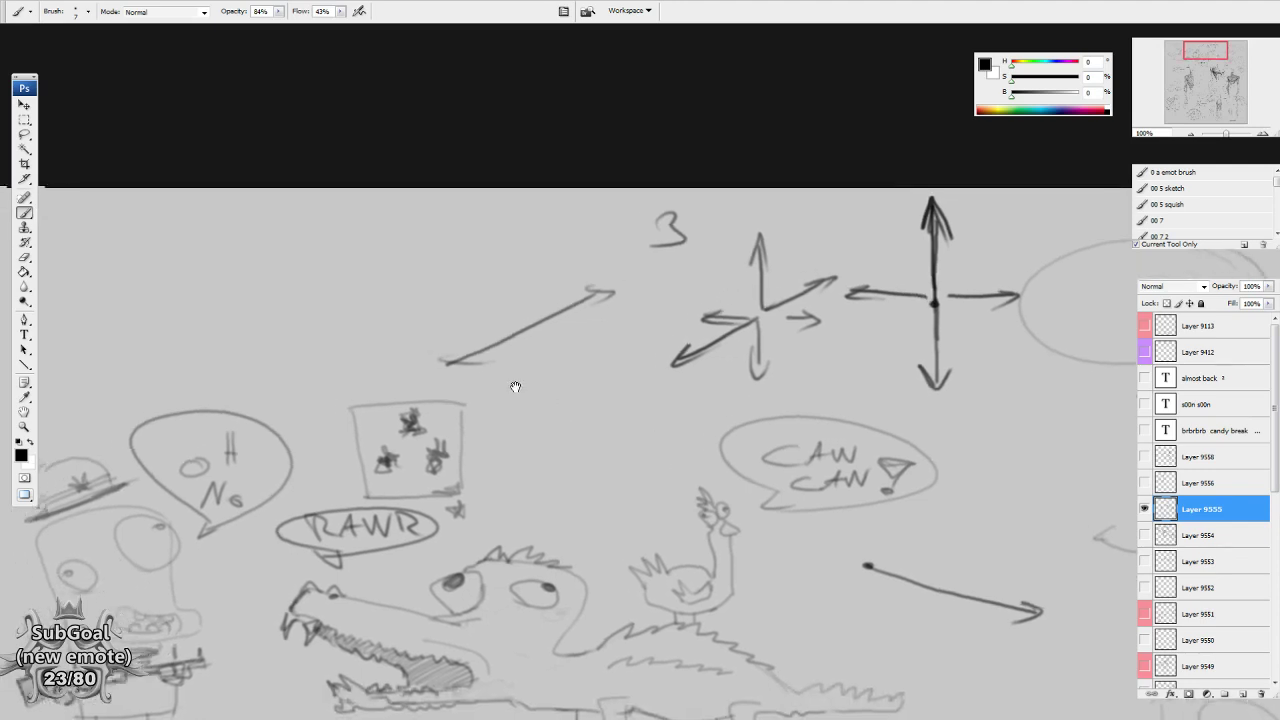
scroll(691, 362, left, 4)
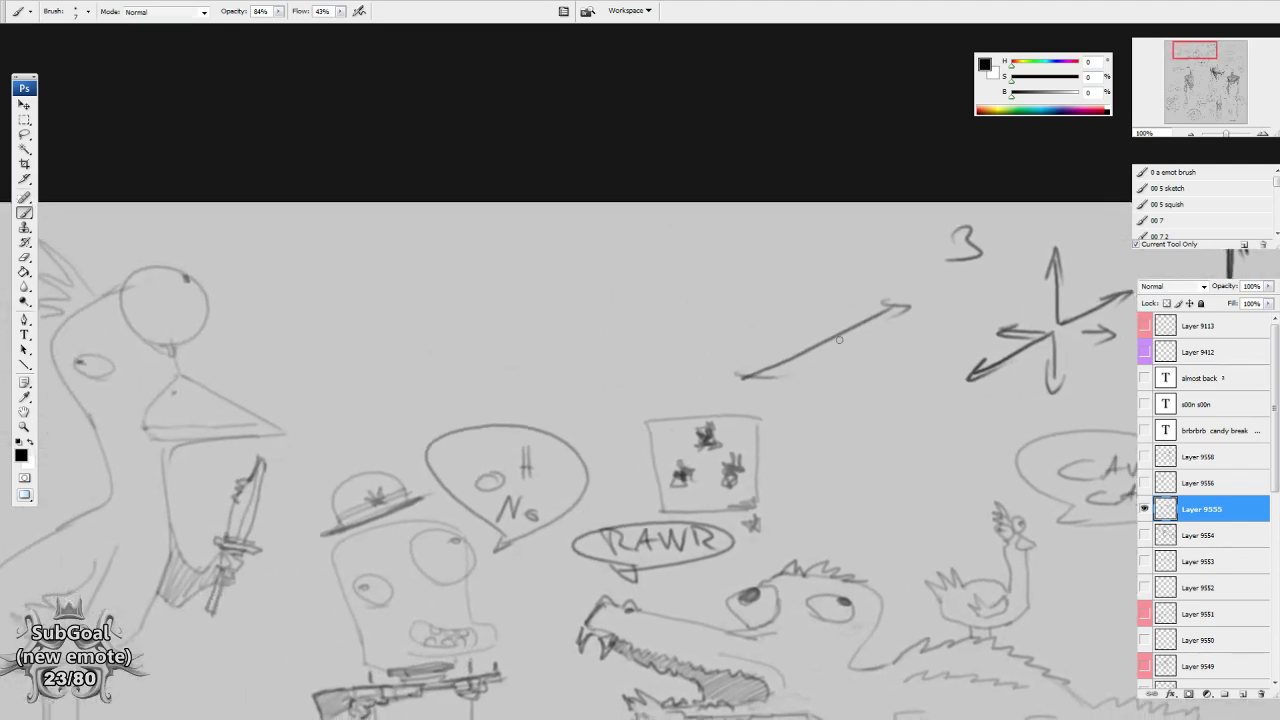
mouse_move(505, 286)
mouse_down()
mouse_move(632, 307)
mouse_move(554, 307)
mouse_move(492, 340)
mouse_up()
drag(617, 265, 630, 288)
drag(505, 274, 518, 296)
drag(645, 294, 635, 319)
drag(670, 427, 665, 416)
drag(623, 323, 623, 319)
Label the ends of the crossing arrows 12, 3, 6 and 9 like a clock face, erasing stray marks by the 12.
mouse_move(635, 226)
mouse_down()
mouse_move(650, 248)
mouse_move(632, 222)
mouse_move(644, 237)
mouse_up()
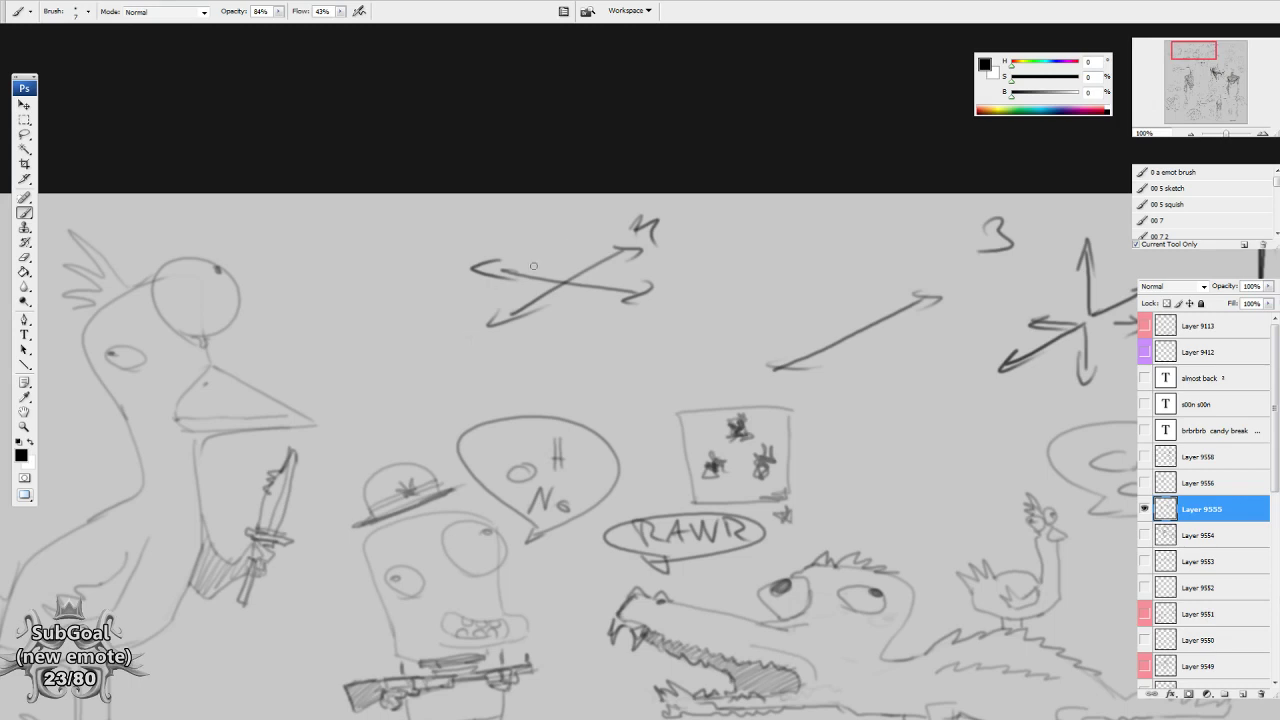
mouse_move(628, 232)
mouse_down()
mouse_move(656, 222)
mouse_move(669, 241)
mouse_up()
mouse_move(664, 291)
mouse_down()
mouse_move(680, 304)
mouse_move(661, 310)
mouse_move(678, 268)
mouse_up()
key(e)
mouse_move(674, 223)
mouse_down()
mouse_move(633, 231)
mouse_move(680, 242)
mouse_up()
key(b)
drag(490, 328, 474, 340)
drag(484, 237, 489, 252)
scroll(704, 366, left, 1)
scroll(704, 366, up, 2)
scroll(762, 477, left, 1)
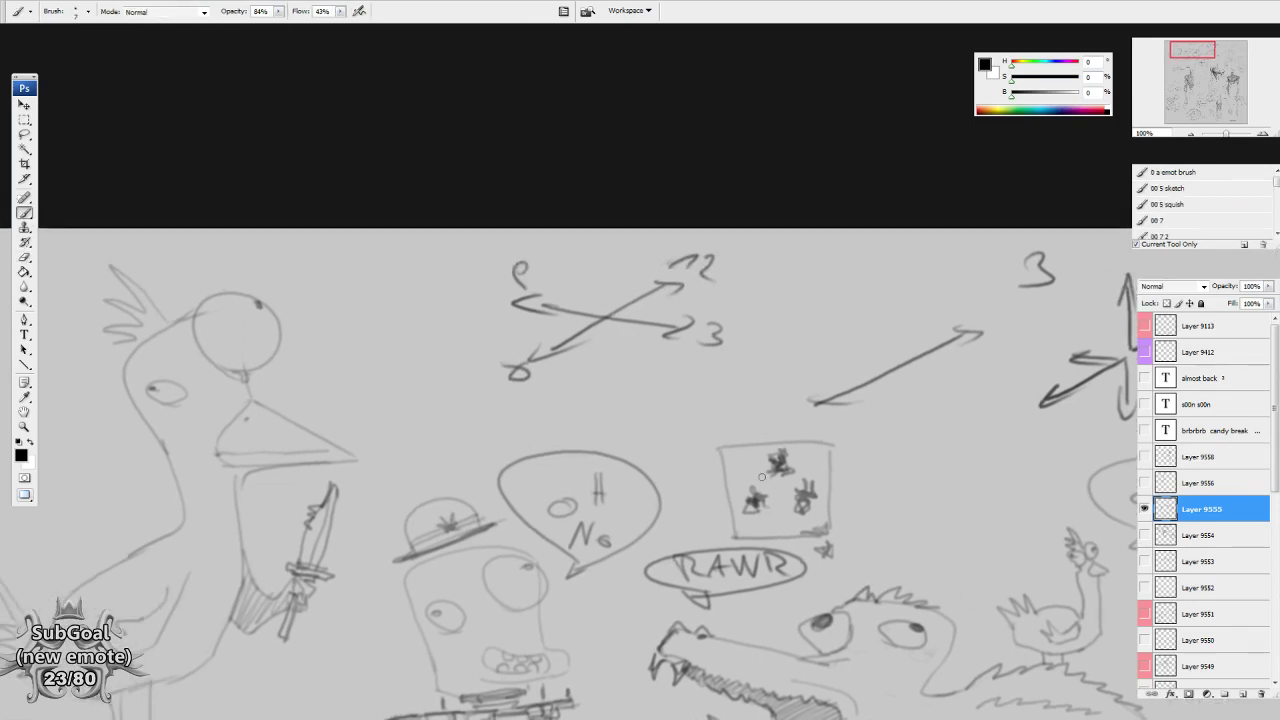
drag(820, 482, 822, 475)
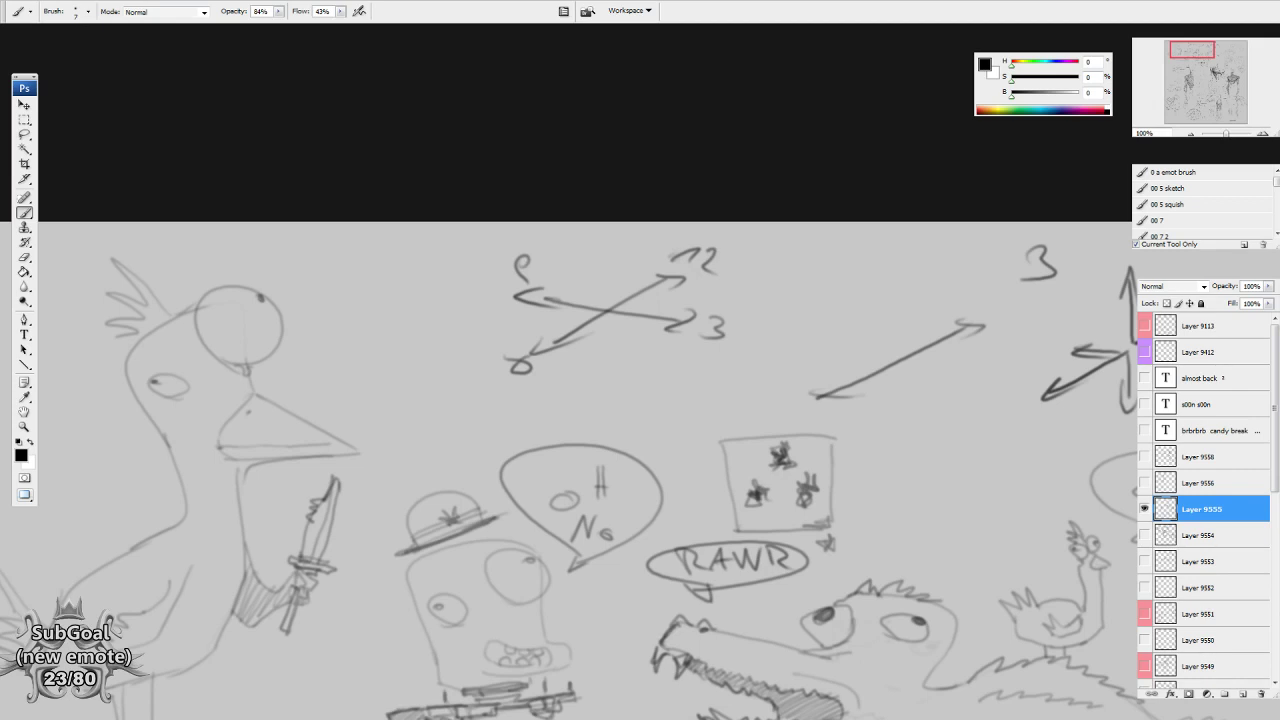
key(ctrl+v)
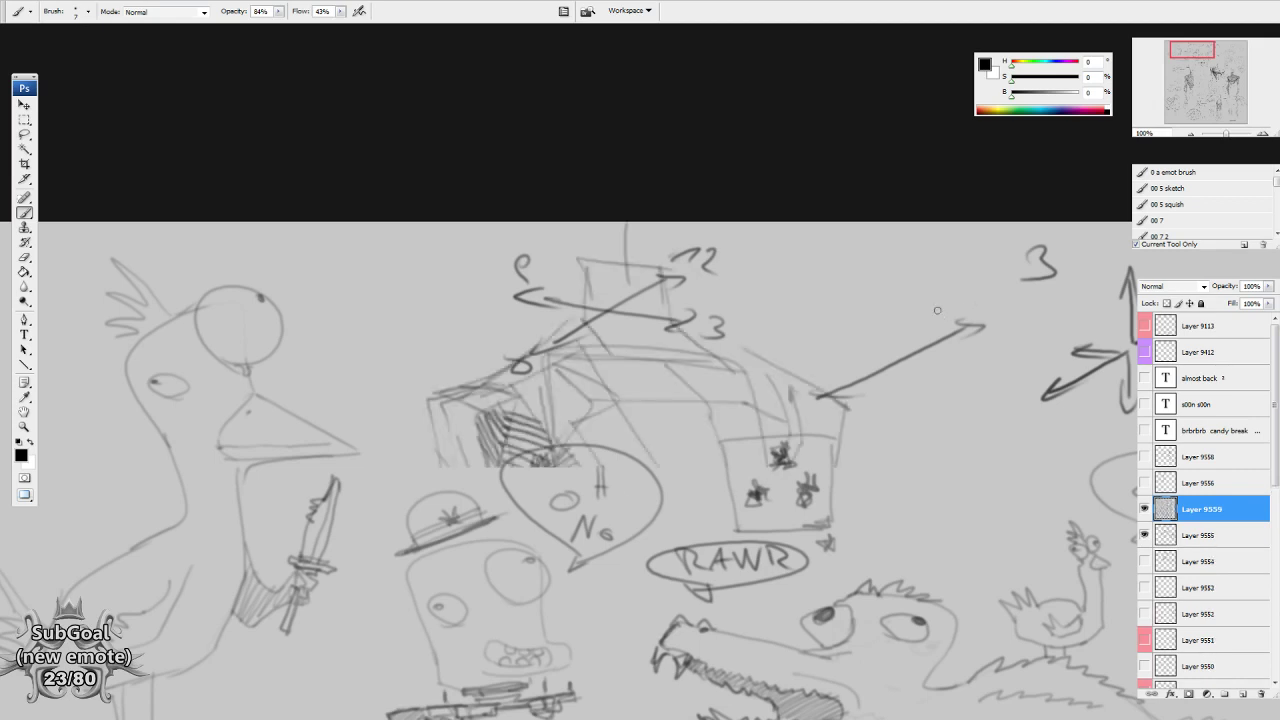
key(ctrl+z)
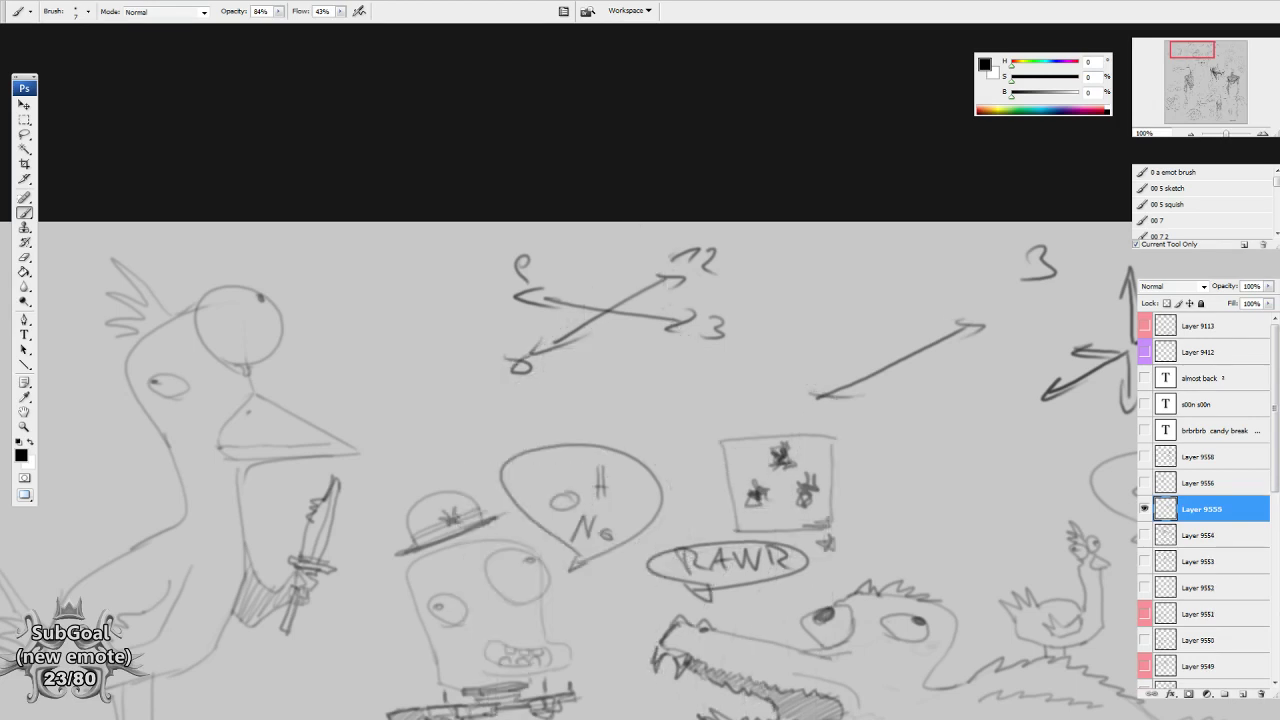
scroll(731, 322, down, 1)
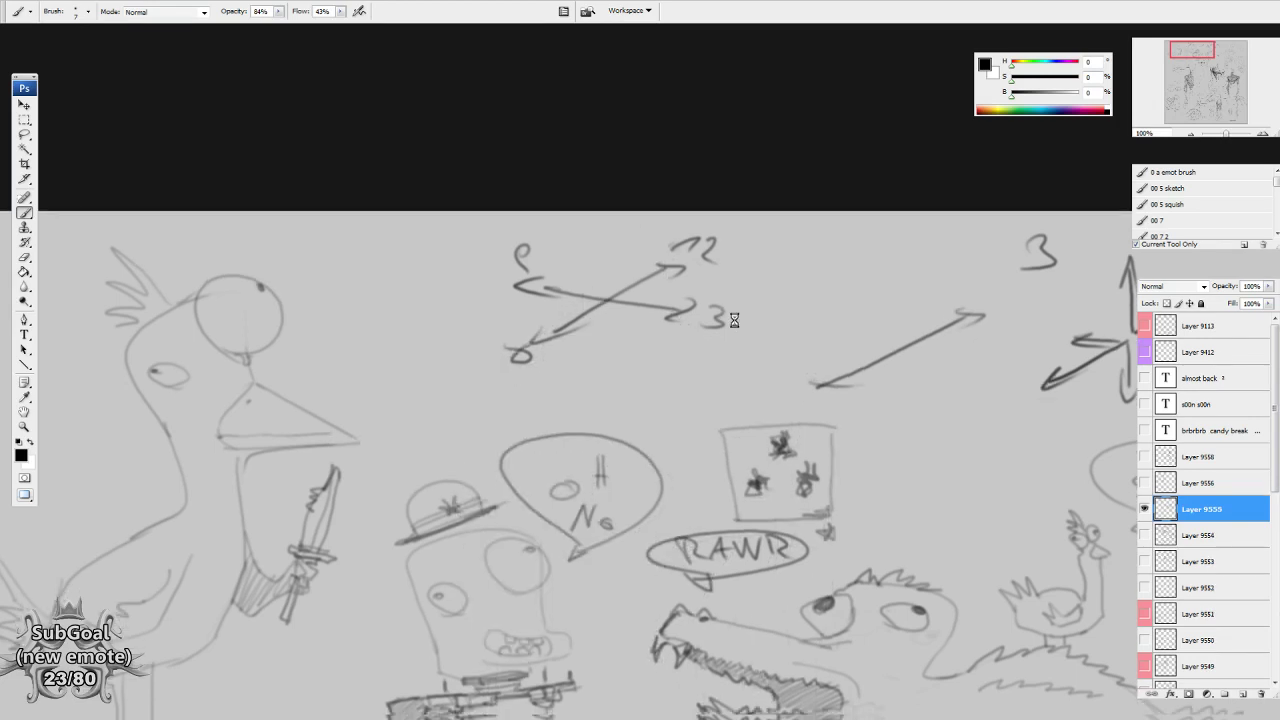
Paste the contour-lined muscle drawing as a new layer above Layer 9555 and bring the whole drawing into view.
key(ctrl+v)
drag(1215, 89, 1206, 104)
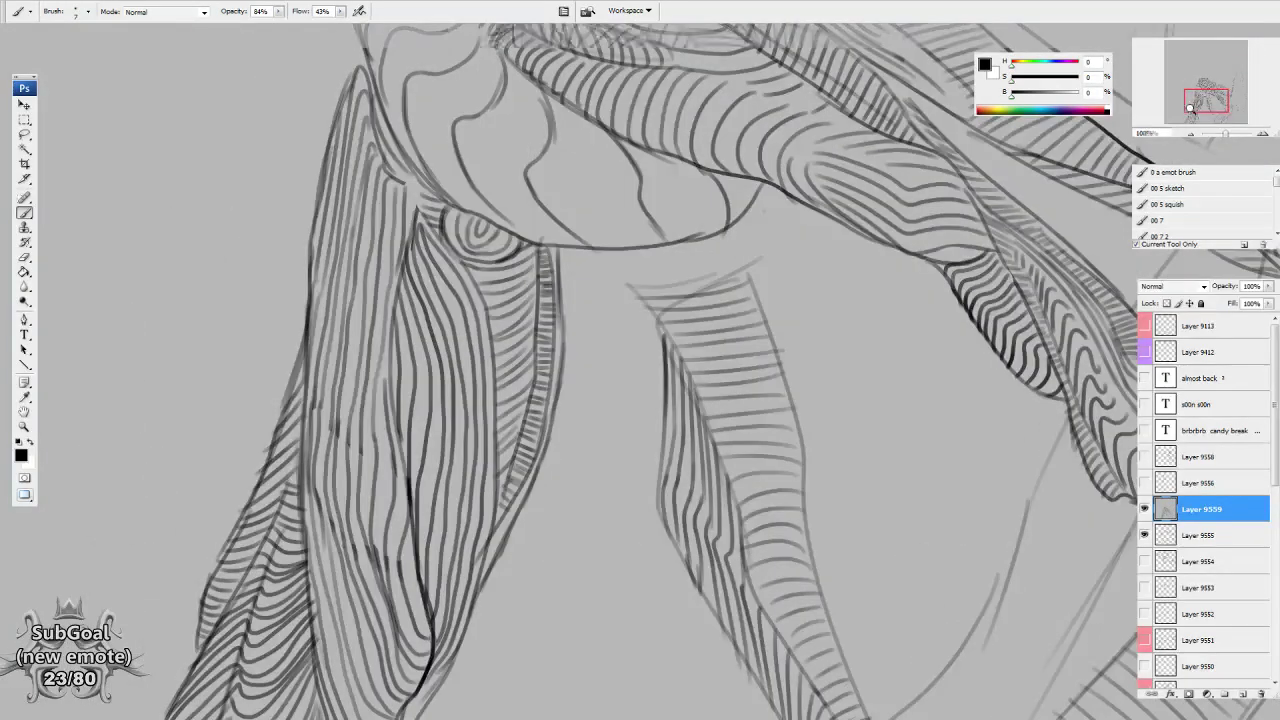
key(ctrl+minus)
key(ctrl+minus)
key(ctrl+minus)
mouse_move(646, 324)
mouse_down()
mouse_move(663, 606)
mouse_move(655, 401)
mouse_up()
drag(817, 387, 809, 409)
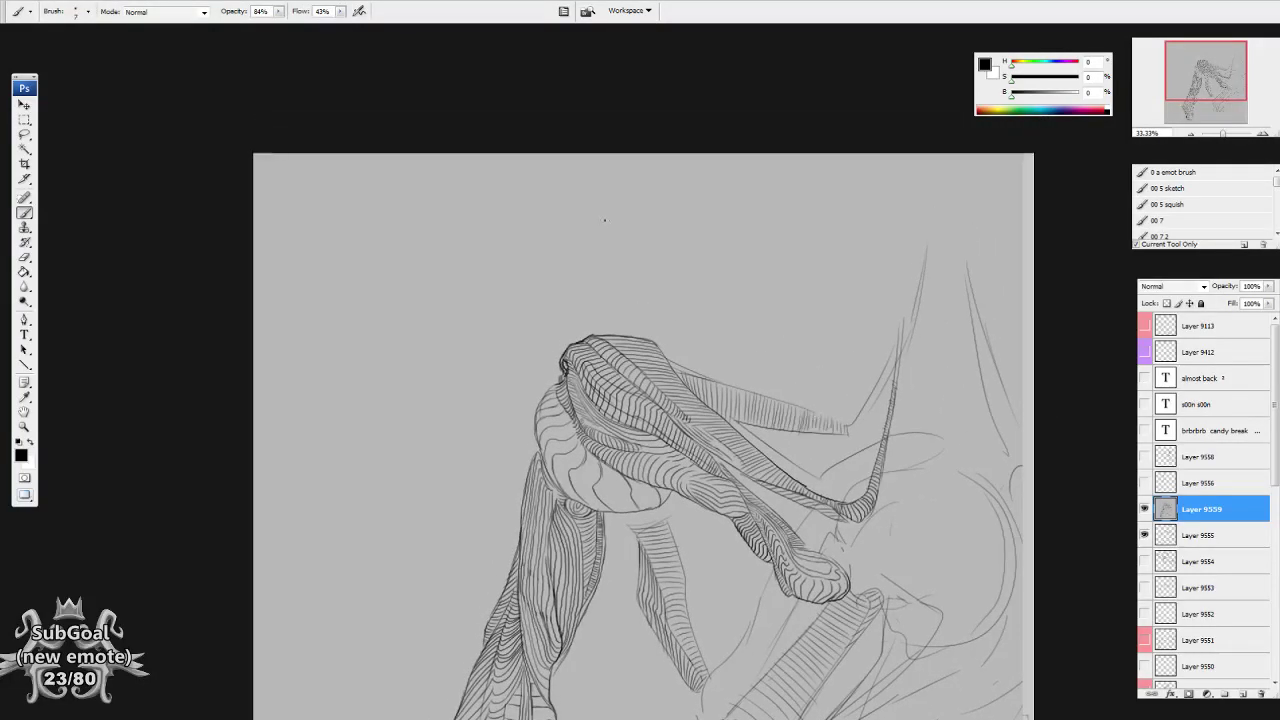
With the 00 7 brush, draw overlapping ellipses above the shoulder of the muscle drawing, with small rounded shapes inside.
click(1160, 220)
mouse_move(548, 213)
mouse_down()
mouse_move(580, 238)
mouse_move(613, 236)
mouse_up()
mouse_move(588, 213)
mouse_down()
mouse_move(618, 241)
mouse_move(592, 242)
mouse_up()
mouse_move(666, 213)
mouse_down()
mouse_move(638, 267)
mouse_move(598, 188)
mouse_up()
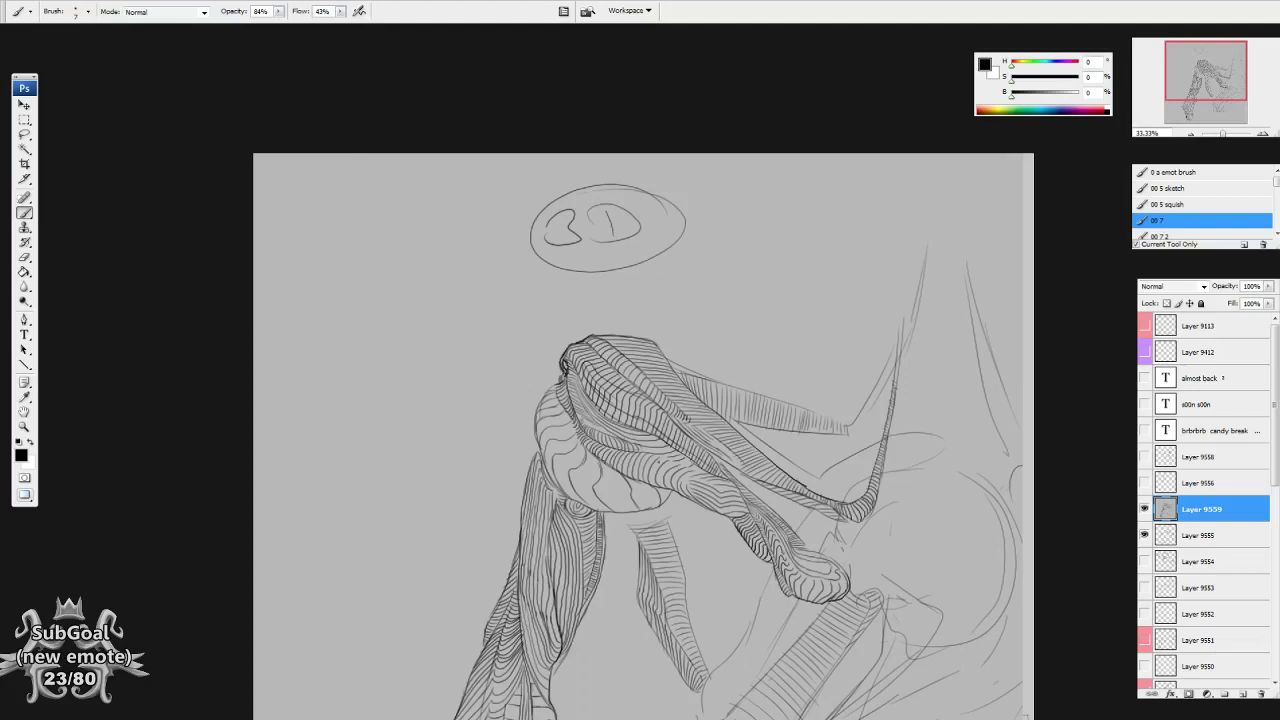
drag(821, 488, 823, 467)
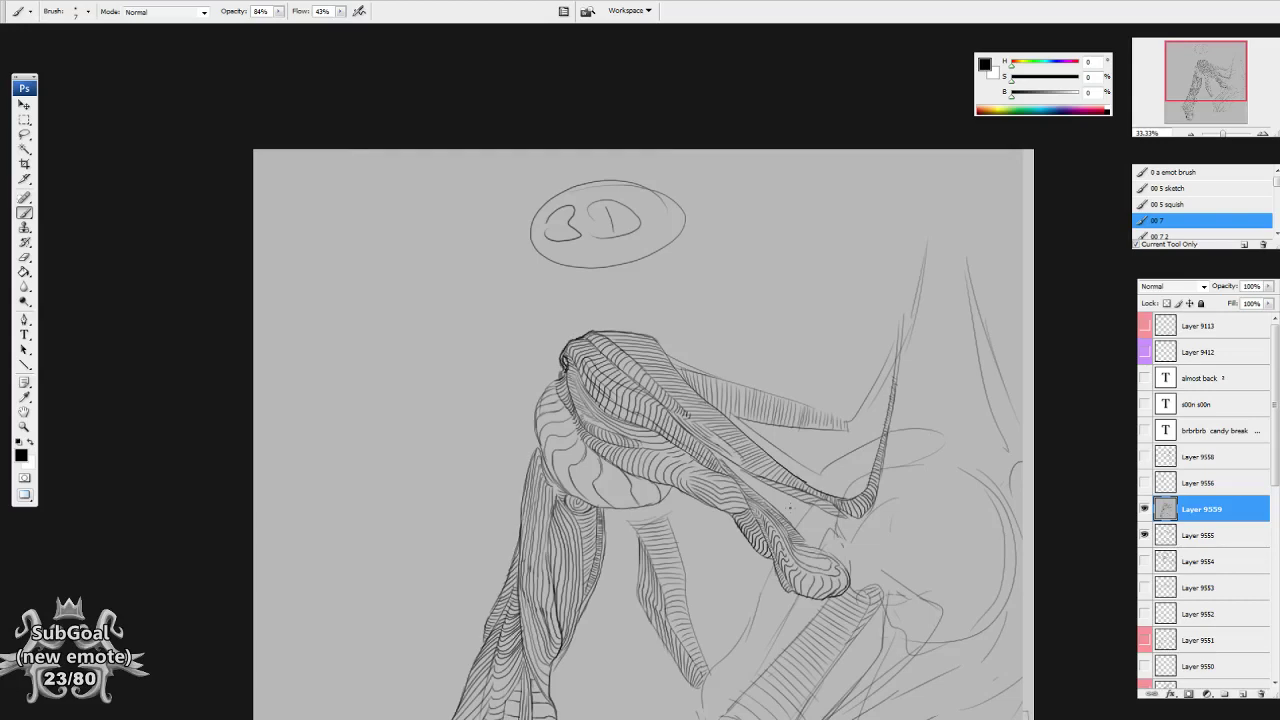
drag(601, 627, 645, 544)
mouse_move(651, 109)
mouse_down()
mouse_move(590, 165)
mouse_move(696, 135)
mouse_up()
drag(732, 278, 723, 286)
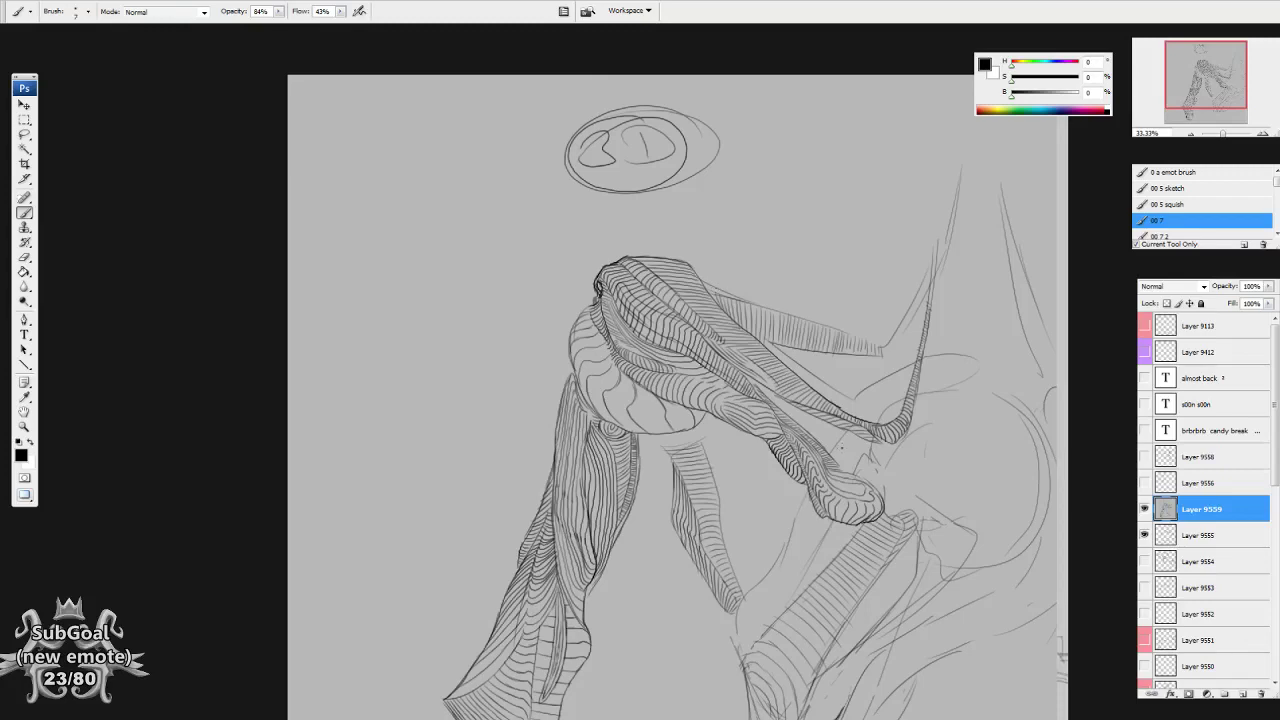
Hide and reshow Layer 9559 to compare the muscle drawing with the sketch sheet on Layer 9555.
key(Tab)
key(Tab)
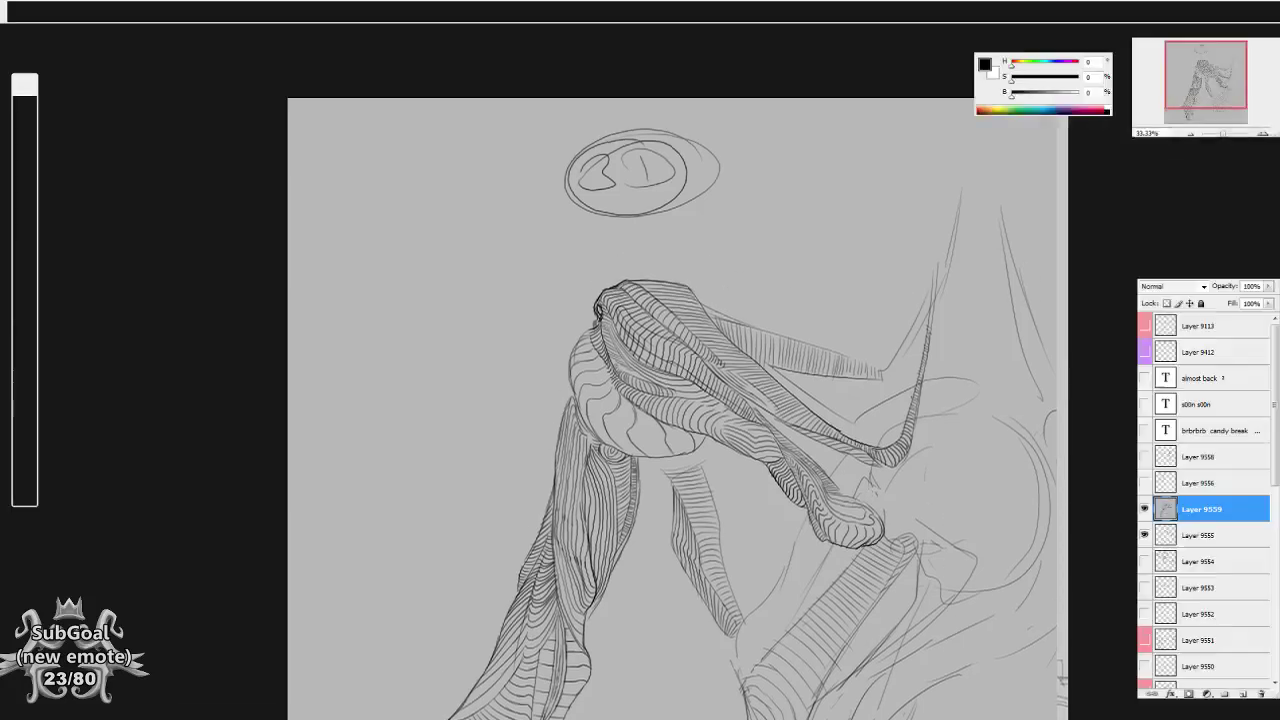
click(1169, 210)
click(1170, 219)
drag(876, 406, 852, 364)
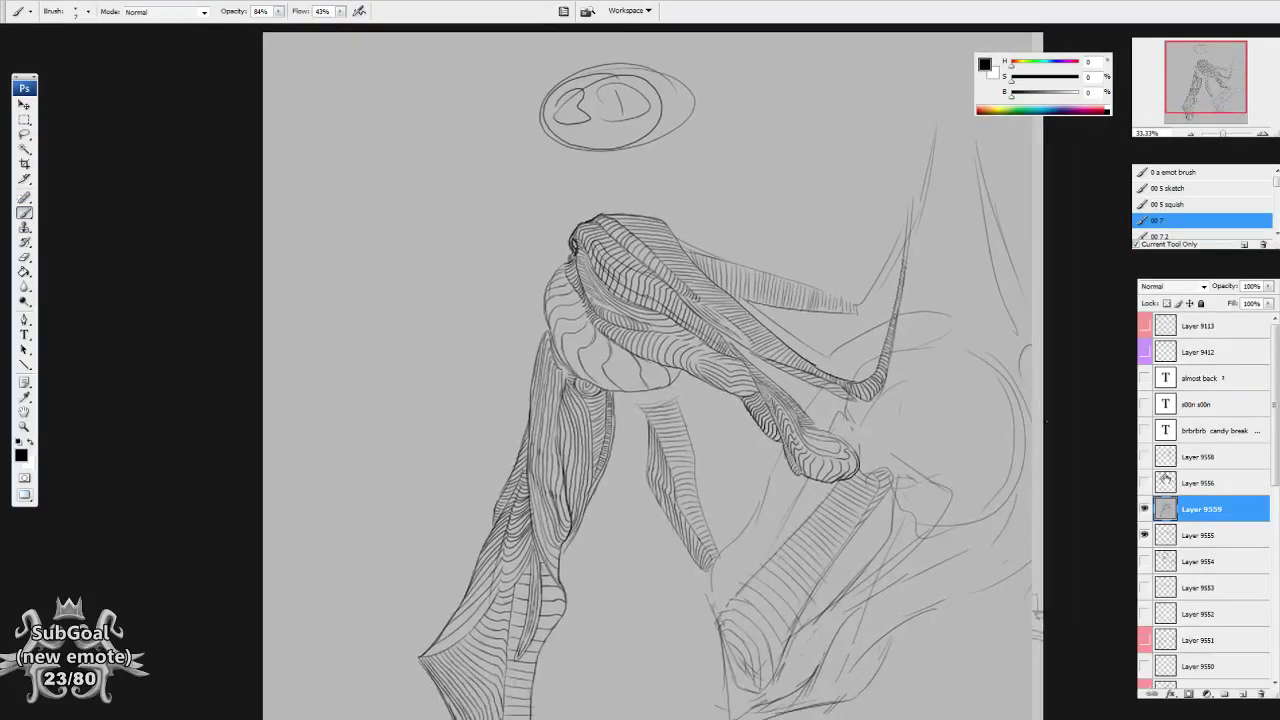
click(1145, 509)
click(1205, 537)
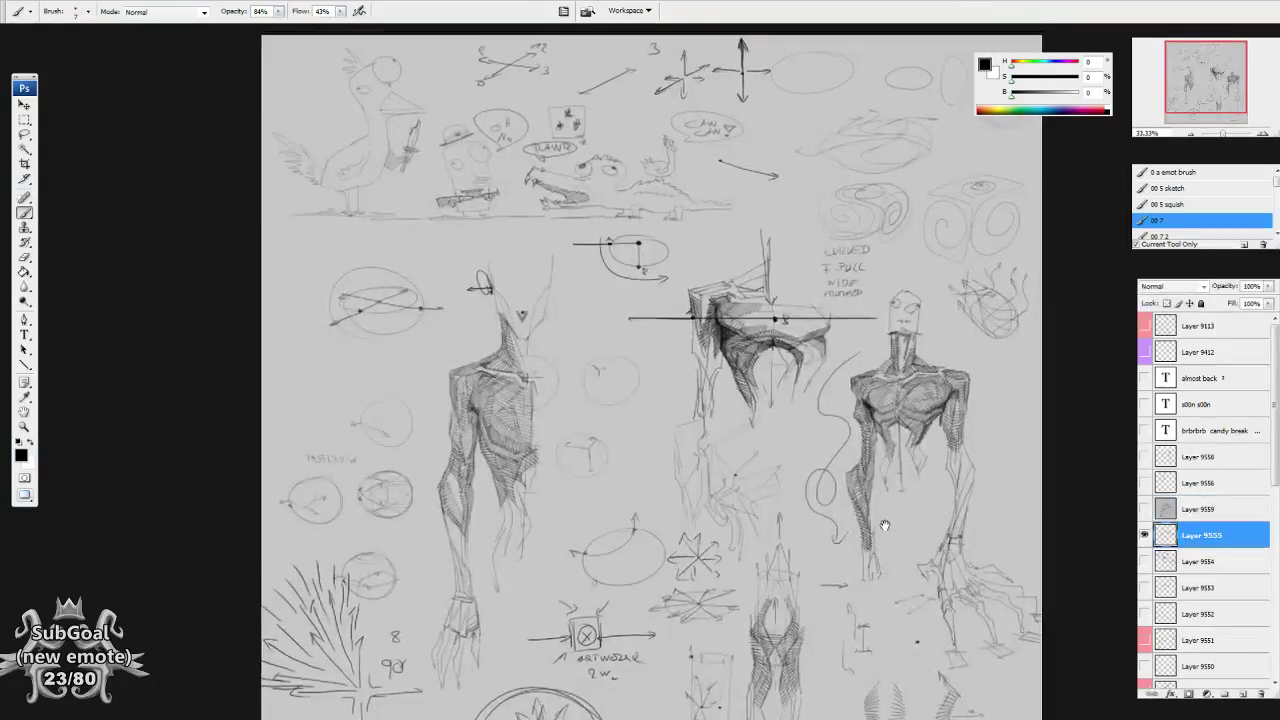
click(1144, 509)
scroll(1033, 520, down, 2)
drag(848, 551, 856, 535)
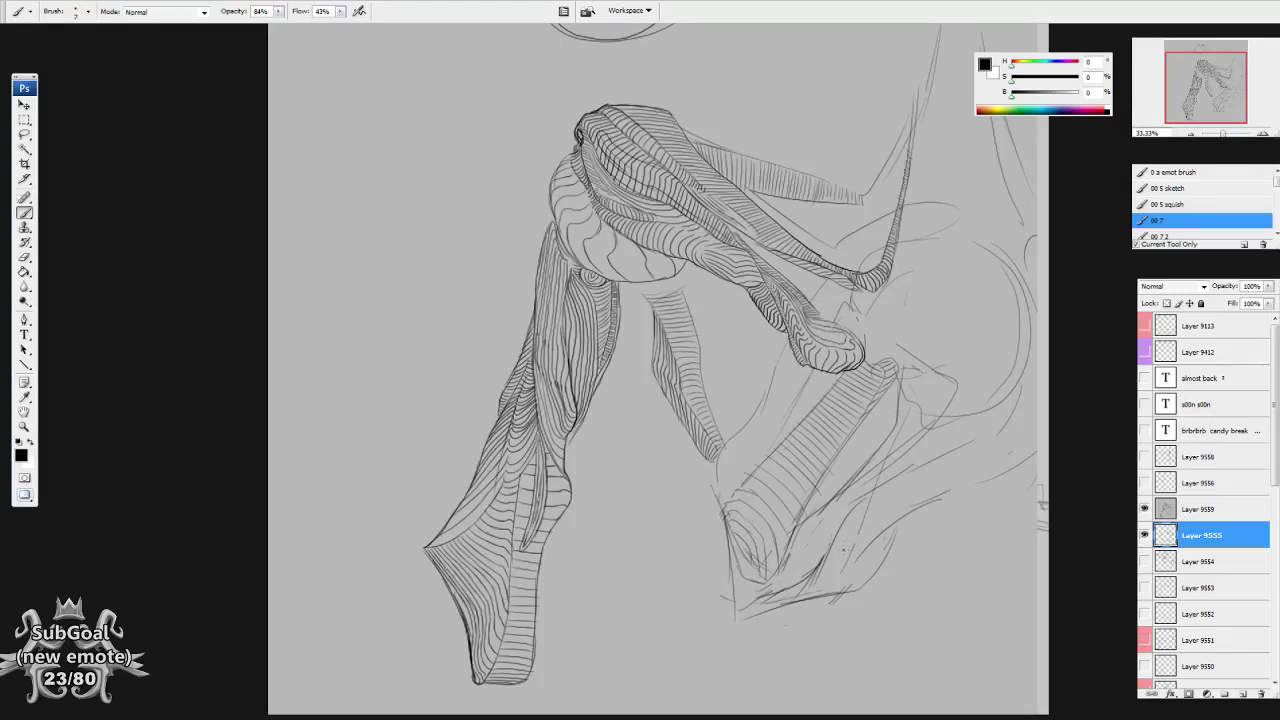
On Layer 9559, sketch a flat box directly above the shoulder of the muscle drawing.
click(1204, 515)
drag(800, 430, 922, 525)
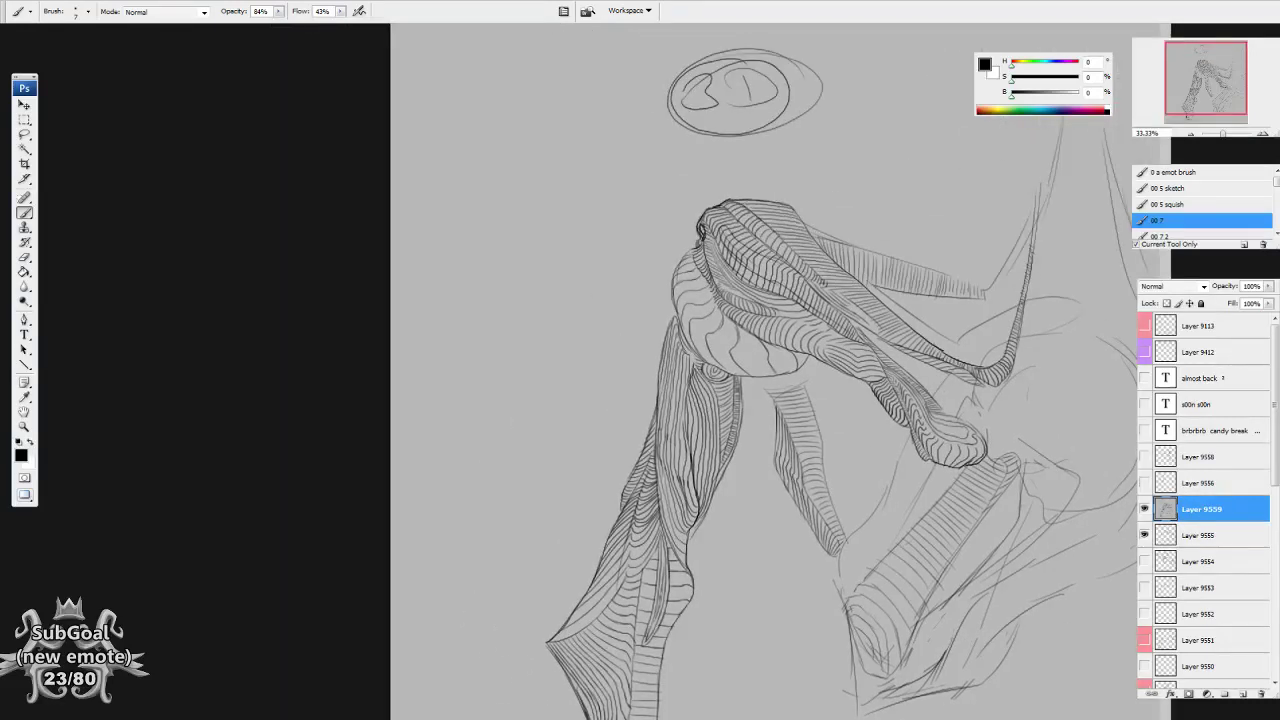
mouse_move(688, 190)
mouse_down()
mouse_move(796, 196)
mouse_move(680, 185)
mouse_up()
mouse_move(739, 414)
mouse_down()
mouse_move(733, 363)
mouse_move(652, 452)
mouse_move(671, 476)
mouse_up()
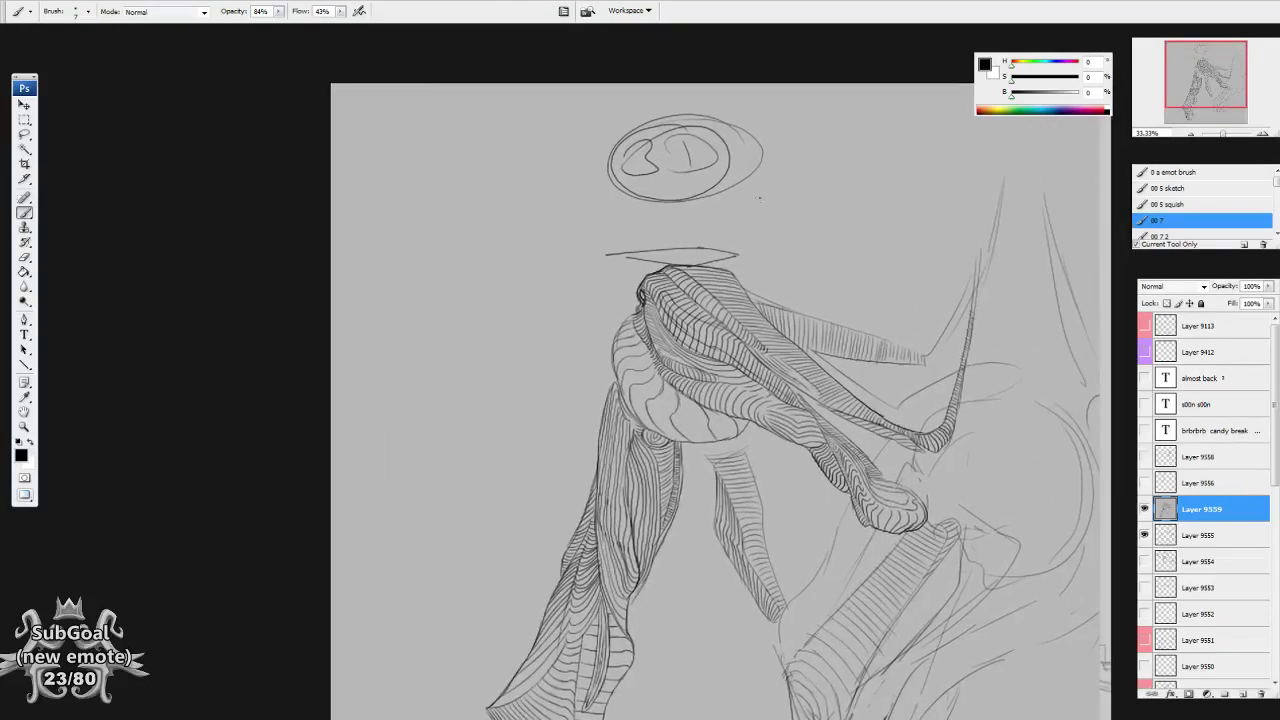
mouse_move(624, 253)
mouse_down()
mouse_move(625, 277)
mouse_move(648, 278)
mouse_up()
Extend the overlapping ellipses into a slanted block and hatch its underside dark.
mouse_move(799, 244)
mouse_down()
mouse_move(722, 255)
mouse_move(689, 231)
mouse_move(689, 250)
mouse_move(637, 217)
mouse_move(796, 204)
mouse_up()
mouse_move(755, 186)
mouse_down()
mouse_move(745, 152)
mouse_move(630, 222)
mouse_up()
mouse_move(760, 157)
mouse_down()
mouse_move(803, 200)
mouse_move(684, 228)
mouse_up()
mouse_move(806, 196)
mouse_down()
mouse_move(680, 228)
mouse_move(615, 222)
mouse_move(656, 228)
mouse_move(740, 200)
mouse_up()
drag(852, 520, 874, 441)
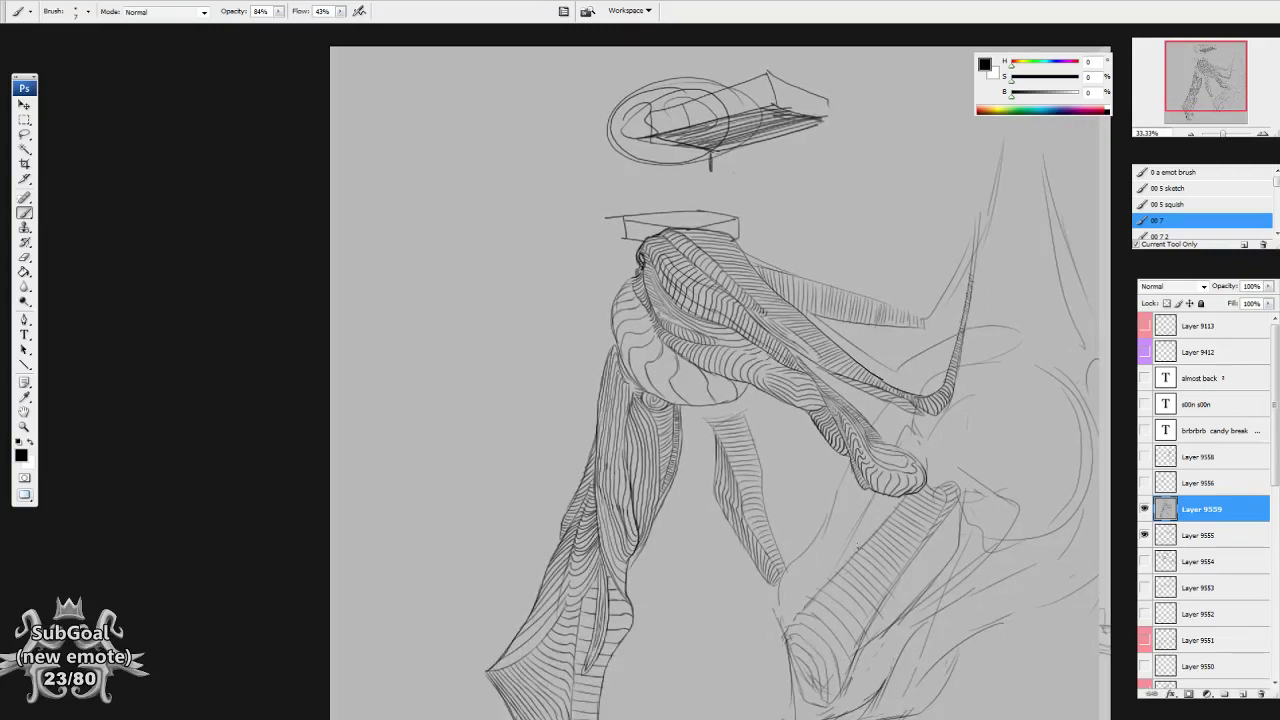
drag(834, 632, 824, 542)
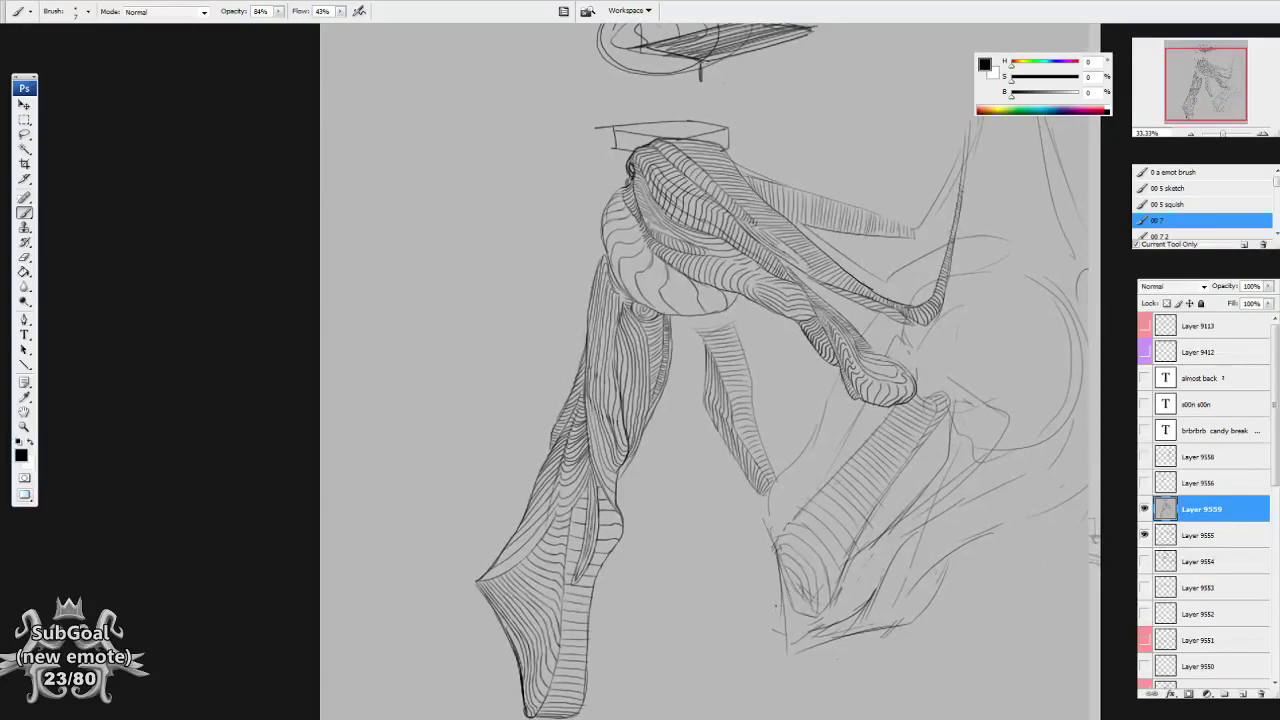
Draw a right-angled arrow from the flat box down beside the arm and sketch a slanted outline near the arm's lower end.
drag(776, 605, 799, 508)
drag(702, 223, 697, 263)
mouse_move(629, 71)
mouse_down()
mouse_move(633, 91)
mouse_move(502, 80)
mouse_move(472, 208)
mouse_move(486, 394)
mouse_up()
mouse_move(490, 485)
mouse_down()
mouse_move(460, 501)
mouse_move(484, 505)
mouse_move(493, 486)
mouse_move(522, 505)
mouse_up()
drag(420, 530, 474, 563)
drag(522, 527, 472, 562)
drag(738, 612, 729, 615)
Draw a right-angled arrow from the hatched bar up to the slanted block and a horizontal line between block and flat box.
mouse_move(818, 160)
mouse_down()
mouse_move(760, 294)
mouse_move(743, 487)
mouse_up()
mouse_move(867, 494)
mouse_down()
mouse_move(870, 268)
mouse_move(744, 268)
mouse_move(760, 263)
mouse_up()
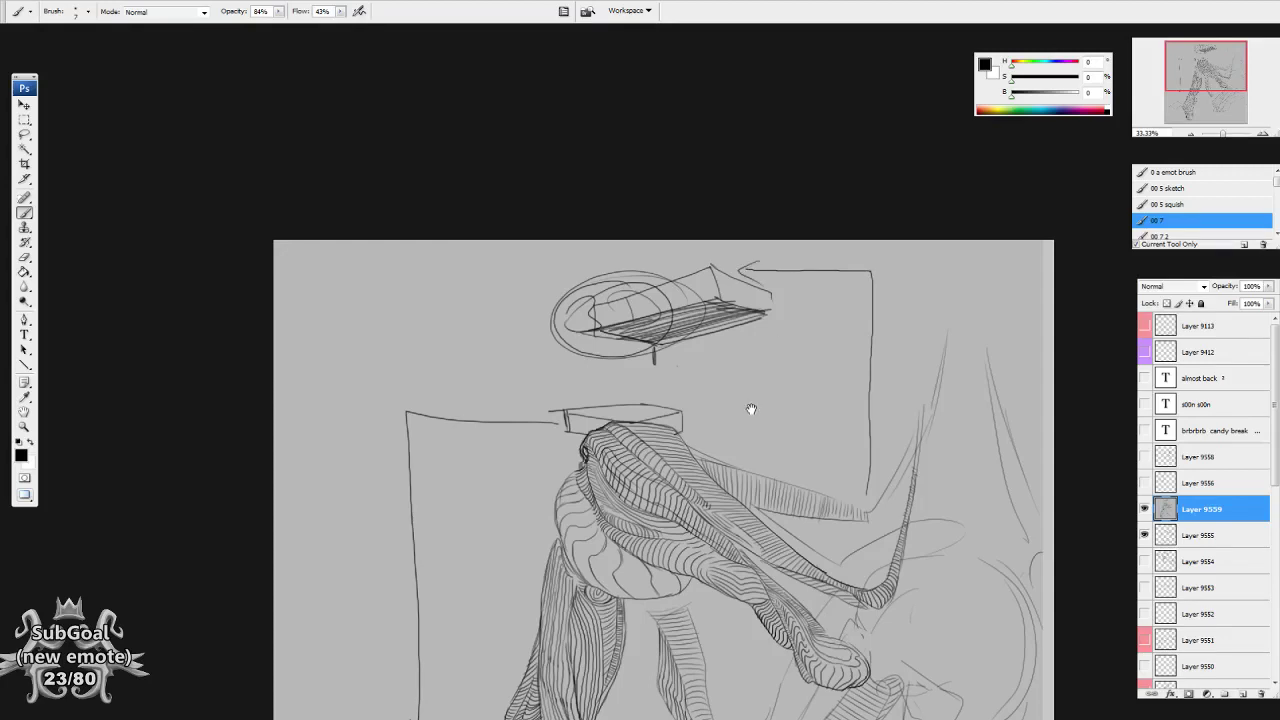
drag(477, 378, 888, 378)
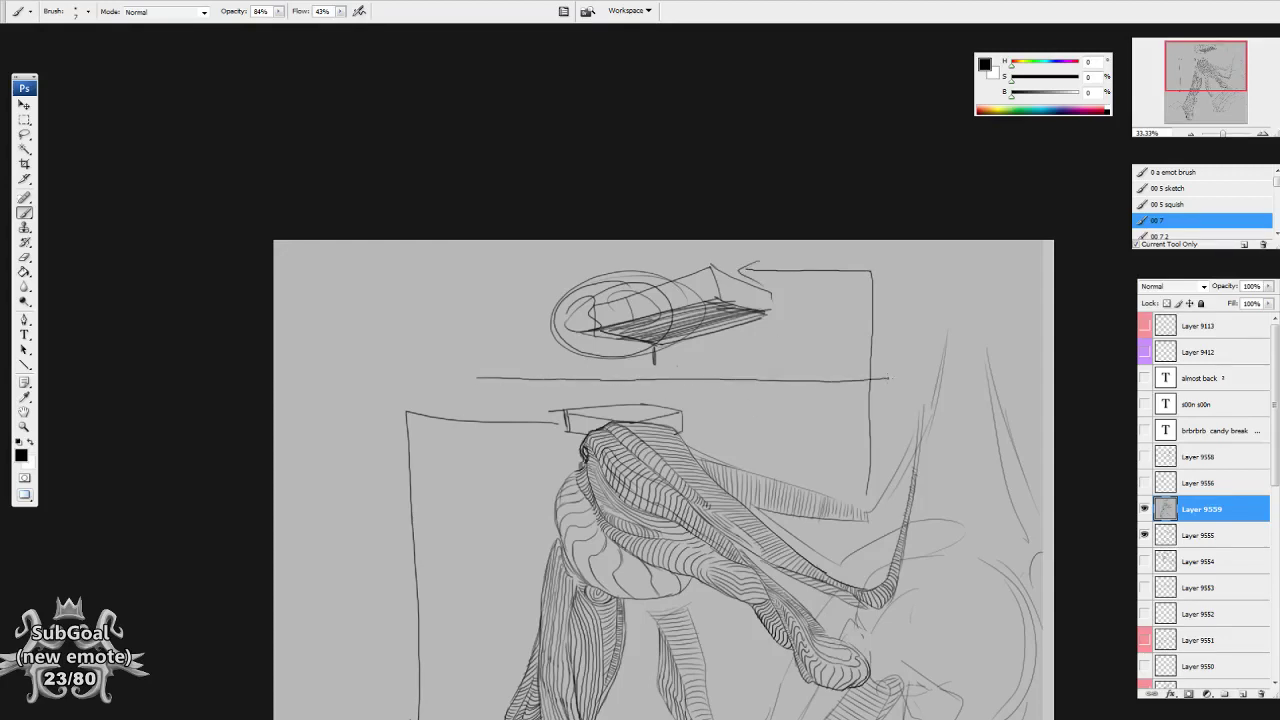
Draw a long upward arrow from the hooked strip's bend and a branching arrow towards the right-angled arrow.
mouse_move(902, 522)
mouse_down()
mouse_move(934, 272)
mouse_move(937, 294)
mouse_up()
mouse_move(918, 448)
mouse_down()
mouse_move(924, 398)
mouse_move(883, 298)
mouse_up()
drag(924, 600, 901, 510)
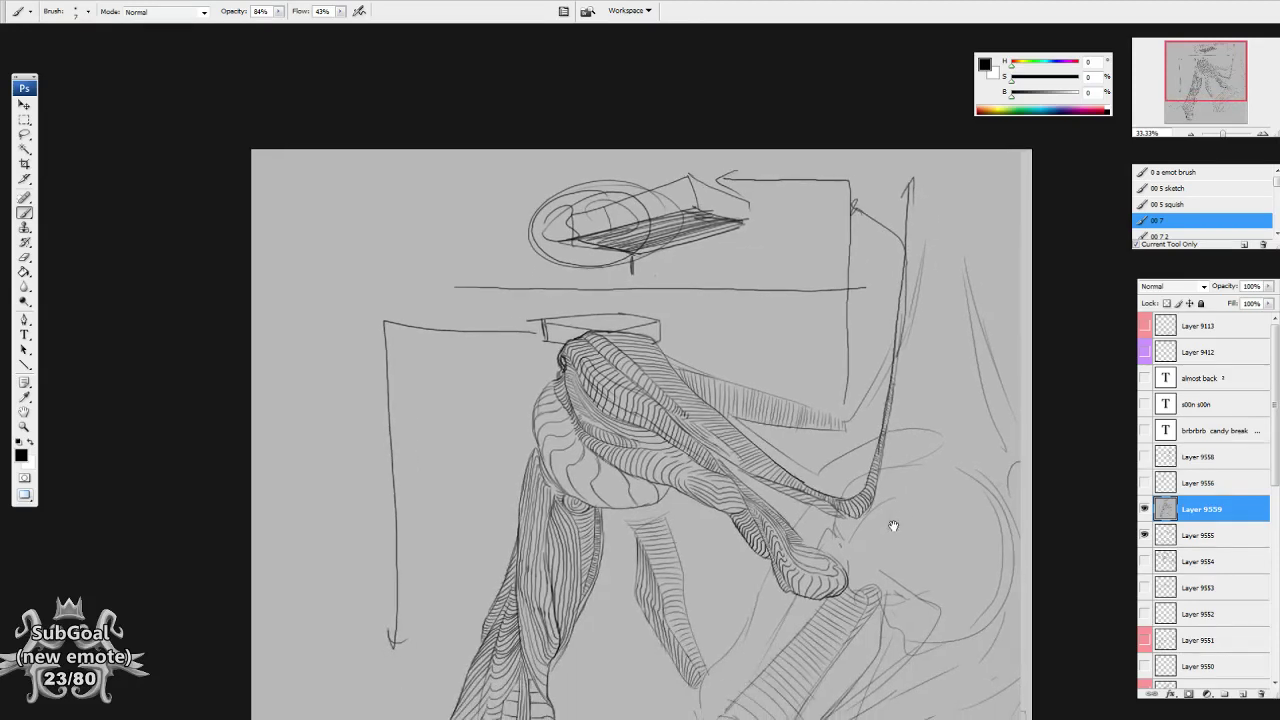
drag(800, 591, 823, 537)
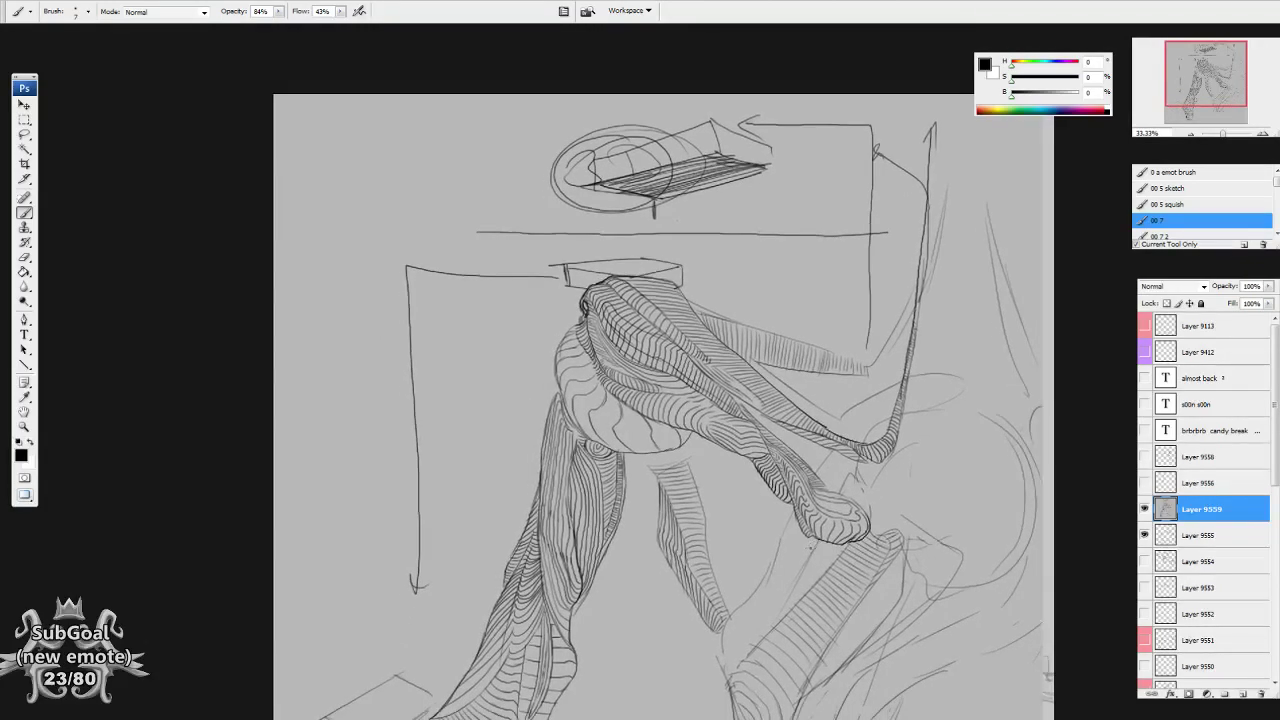
drag(806, 545, 808, 539)
drag(714, 411, 728, 434)
drag(615, 353, 621, 358)
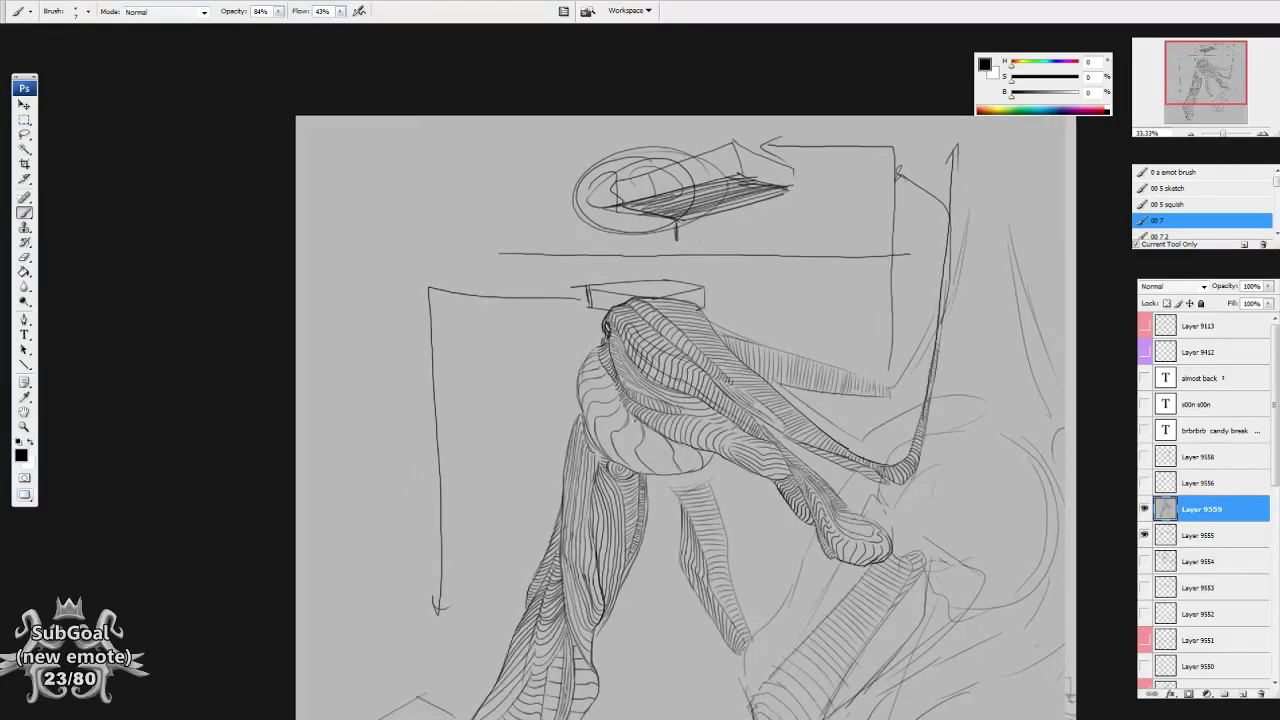
Hide Layer 9559, make Layer 9555 active and enlarge its torso and shoulder sketches.
key(Tab)
key(Tab)
click(1145, 509)
click(1222, 539)
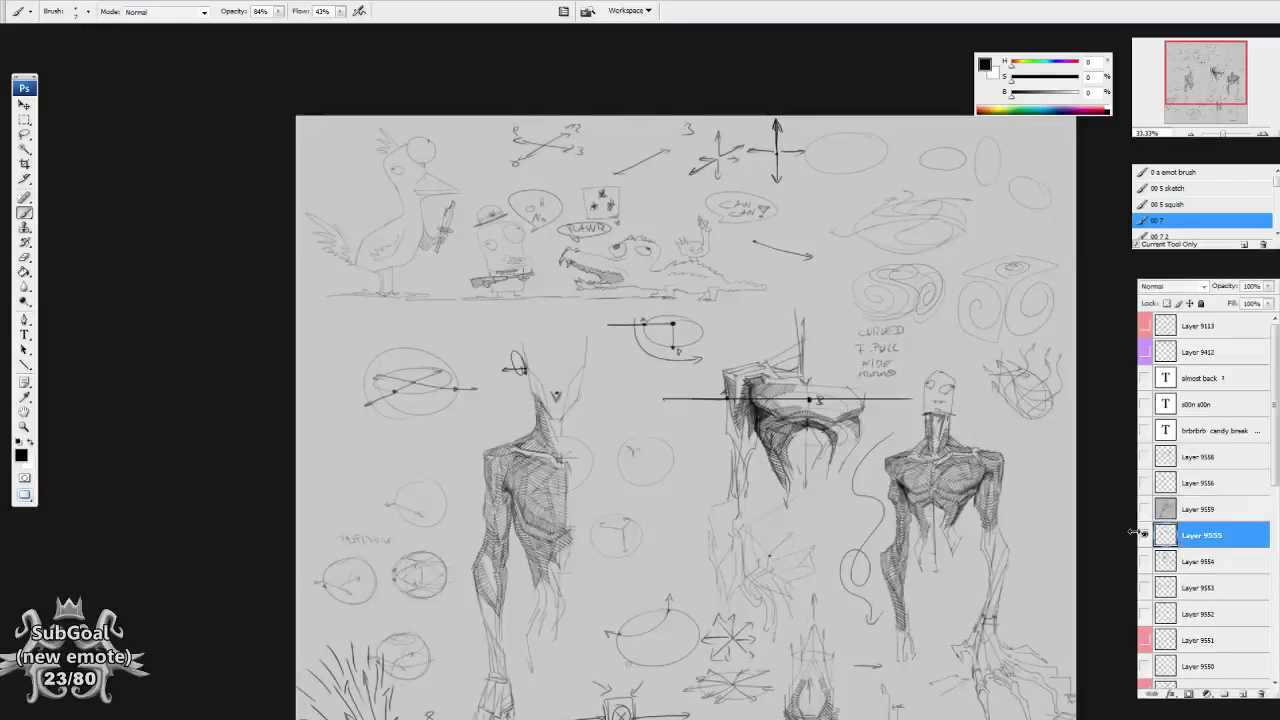
drag(930, 560, 932, 460)
key(ctrl+plus)
key(ctrl+plus)
drag(874, 417, 882, 393)
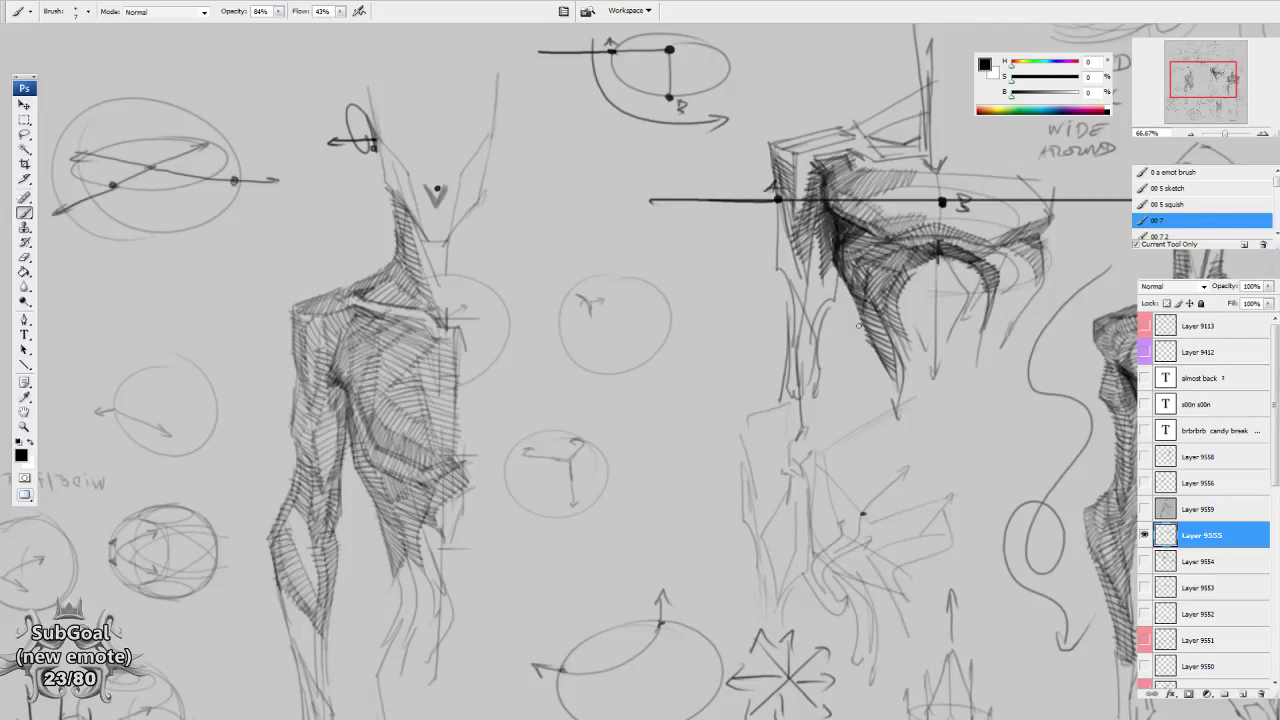
Show Layer 9559 briefly to inspect the muscle drawing and hide it again.
click(1144, 510)
mouse_move(800, 530)
mouse_down()
mouse_move(771, 449)
mouse_move(608, 608)
mouse_up()
mouse_move(674, 497)
mouse_down()
mouse_move(666, 535)
mouse_move(758, 520)
mouse_move(747, 538)
mouse_up()
click(1144, 509)
drag(738, 464, 915, 559)
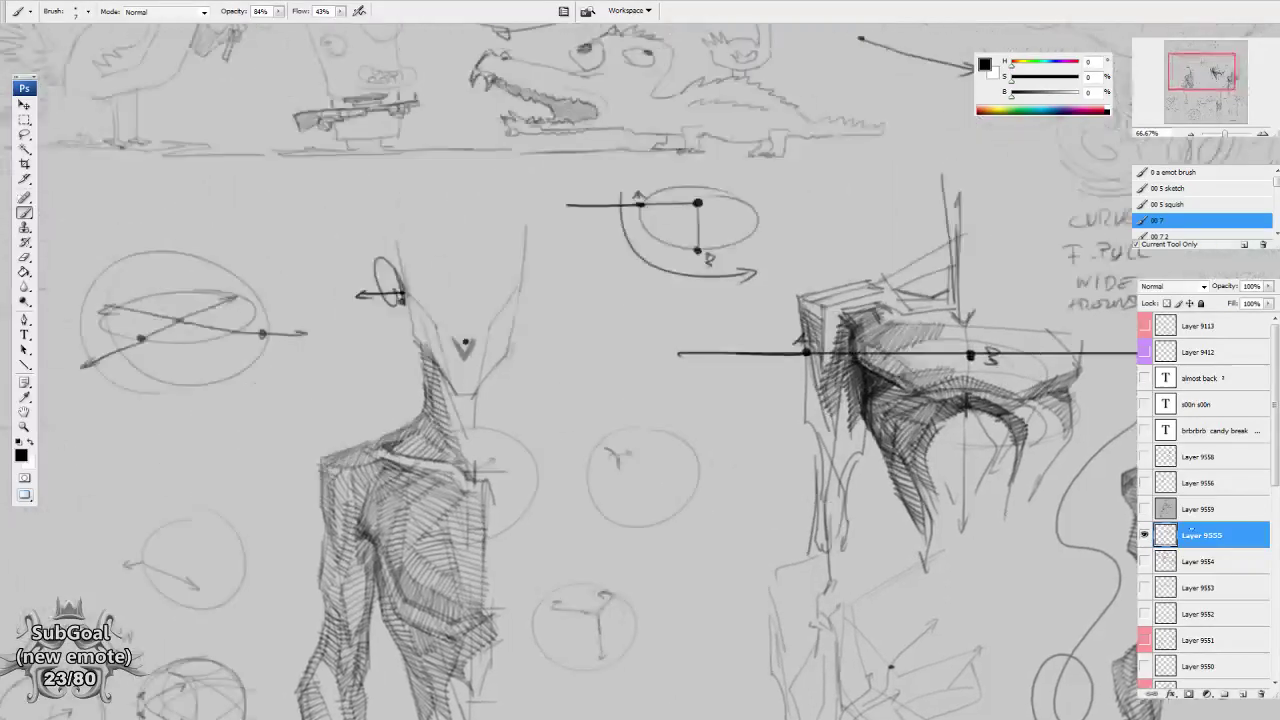
On Layer 9555, paint a soft dark patch between the torso and shoulder sketches and lighten its centre with sampled grey.
click(1195, 509)
drag(617, 394, 736, 444)
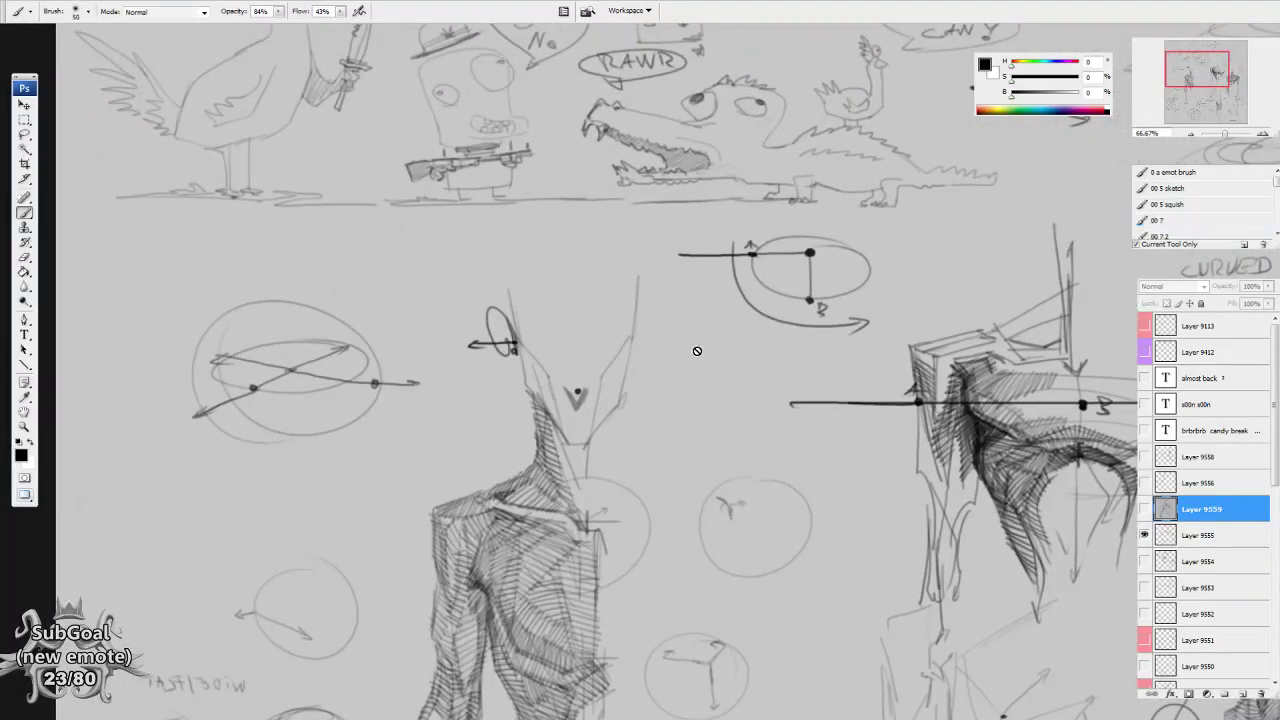
click(1219, 535)
mouse_move(696, 333)
mouse_down()
mouse_move(750, 366)
mouse_move(724, 438)
mouse_up()
alt+click(788, 411)
mouse_move(764, 384)
mouse_down()
mouse_move(734, 362)
mouse_move(715, 400)
mouse_move(700, 395)
mouse_up()
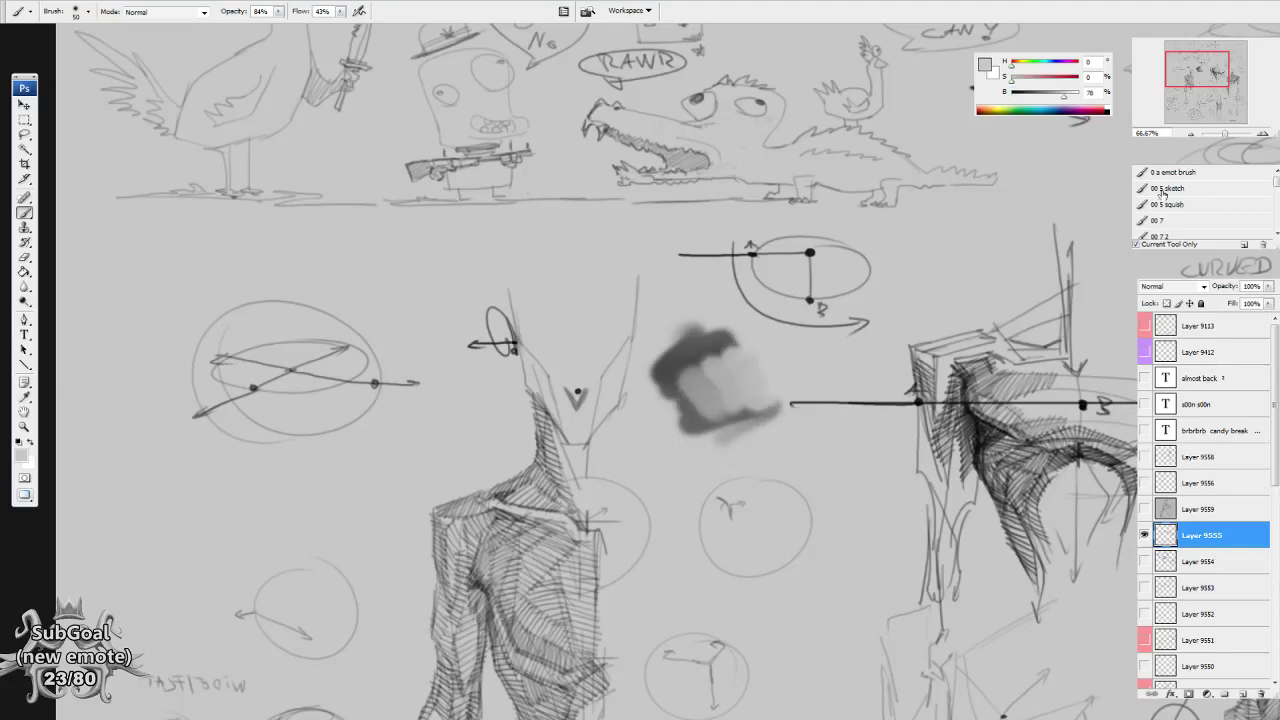
Outline the soft shaded patch with a black circle using the 00 7 brush.
click(1174, 220)
drag(874, 547, 872, 525)
mouse_move(740, 273)
mouse_down()
mouse_move(670, 293)
mouse_move(778, 304)
mouse_move(703, 273)
mouse_up()
drag(750, 570, 708, 492)
drag(877, 534, 851, 546)
drag(803, 615, 812, 588)
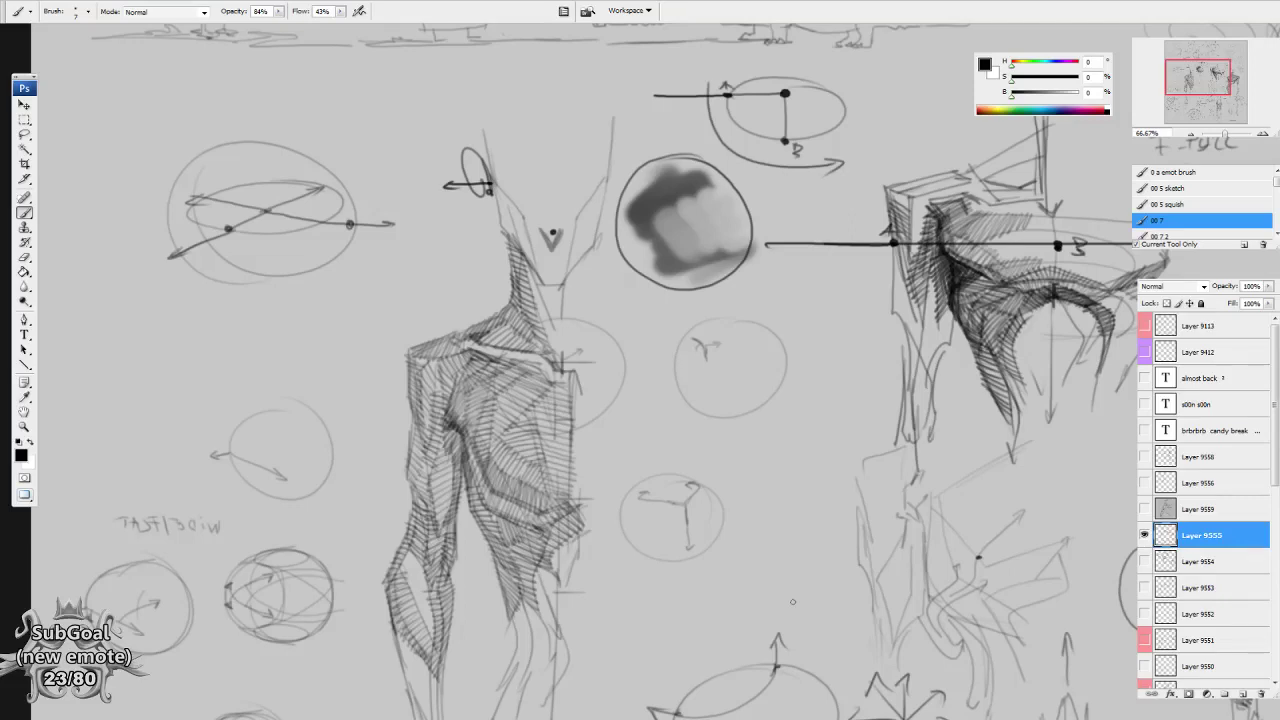
Examine the shaded circle alongside the neighbouring torso and shoulder studies.
drag(910, 434, 645, 562)
drag(908, 535, 633, 586)
drag(964, 606, 964, 593)
drag(606, 592, 903, 546)
drag(703, 630, 709, 616)
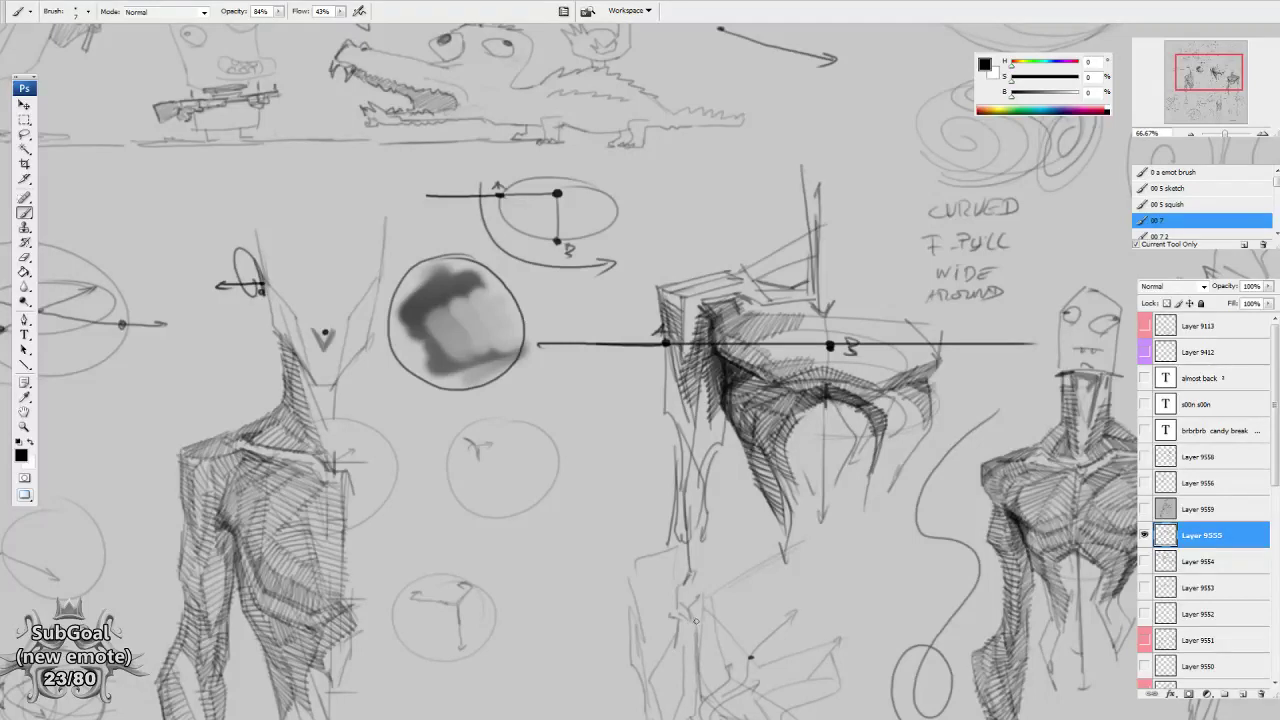
scroll(697, 630, down, 3)
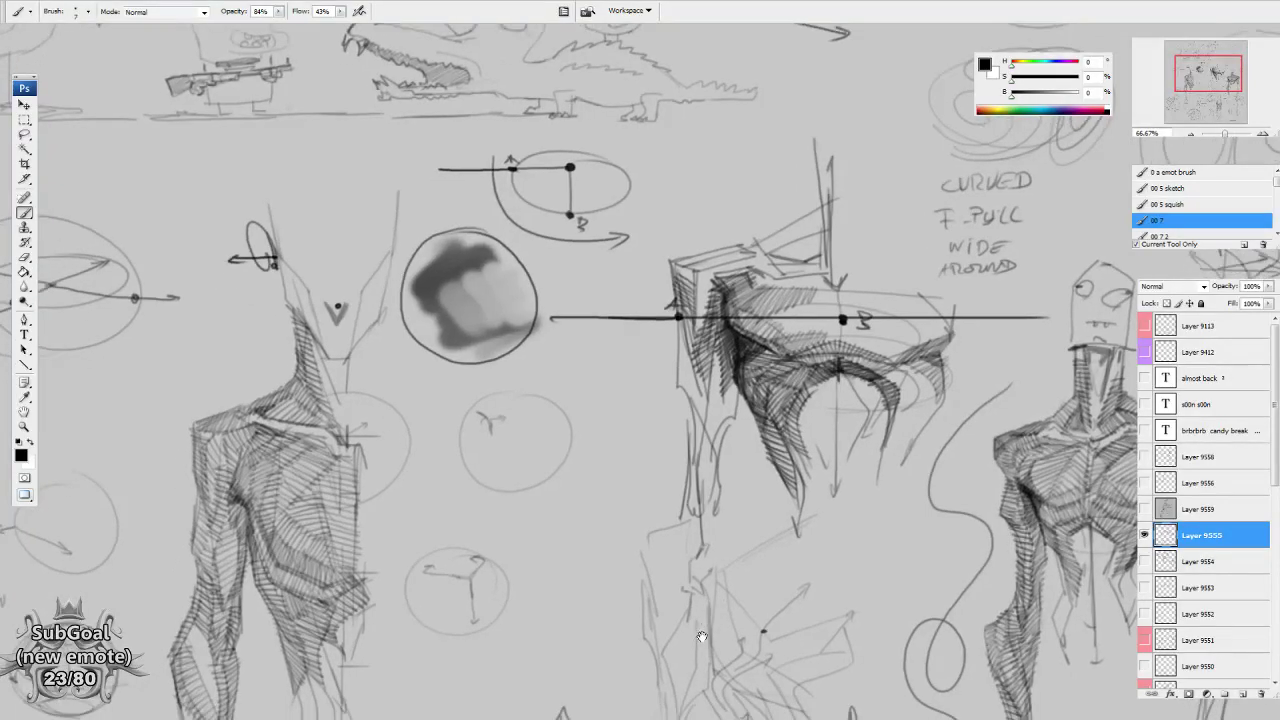
drag(687, 631, 689, 628)
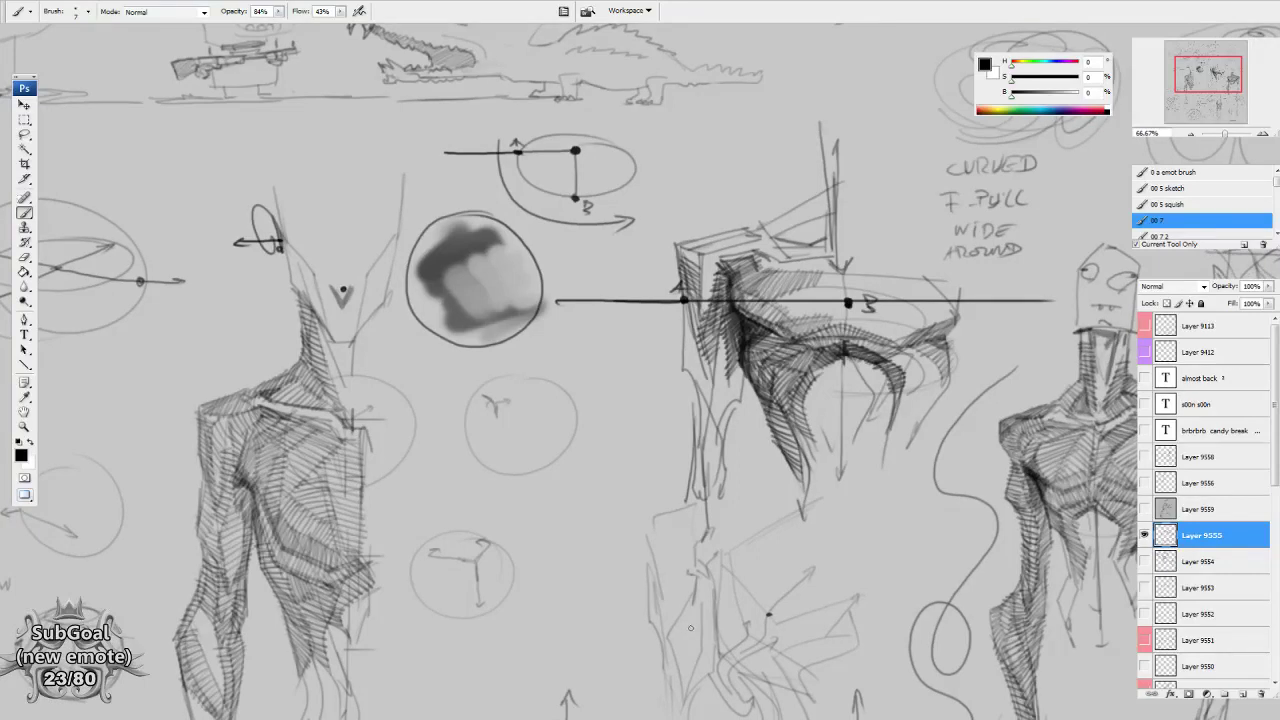
drag(692, 629, 706, 608)
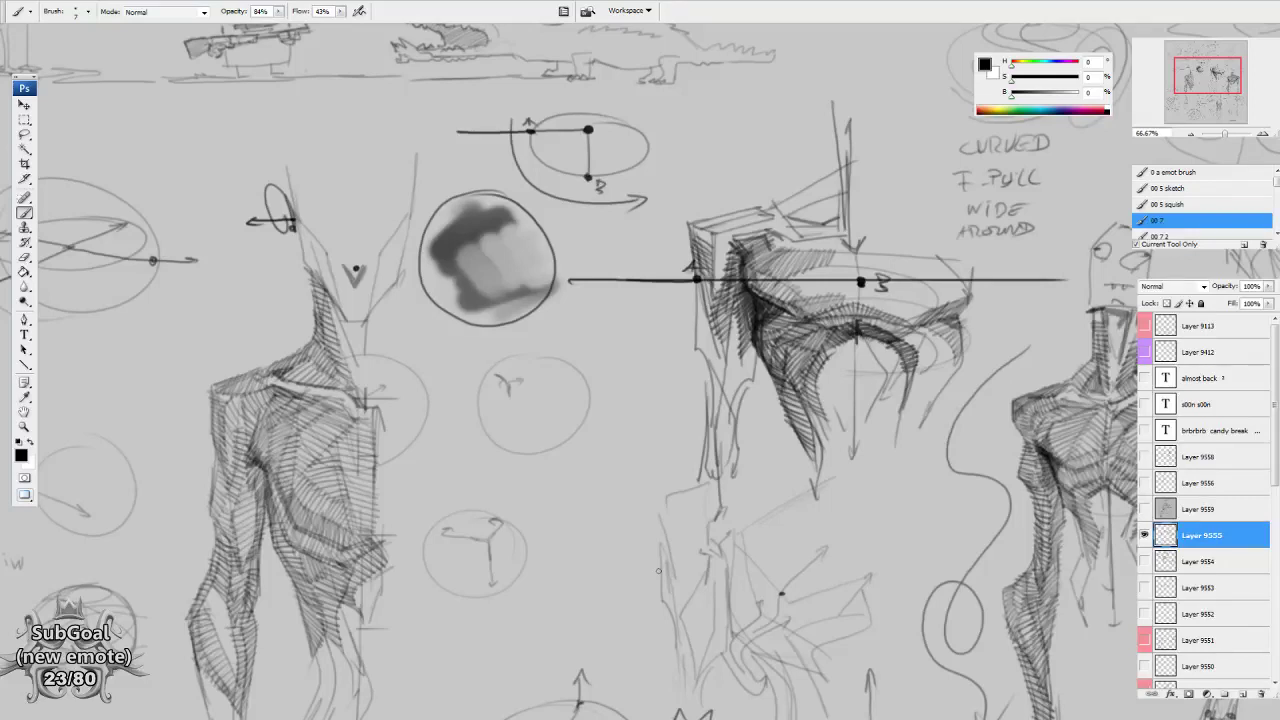
Draw a bold circle around the X-marked box above the 360 wheel and add diagonal arrows radiating from it.
mouse_move(762, 442)
mouse_down()
mouse_move(663, 383)
mouse_move(560, 377)
mouse_up()
mouse_move(697, 346)
mouse_down()
mouse_move(646, 440)
mouse_move(694, 495)
mouse_up()
drag(804, 449, 795, 447)
drag(681, 481, 849, 106)
mouse_move(550, 481)
mouse_down()
mouse_move(669, 209)
mouse_move(699, 207)
mouse_up()
mouse_move(570, 308)
mouse_down()
mouse_move(590, 351)
mouse_move(653, 376)
mouse_up()
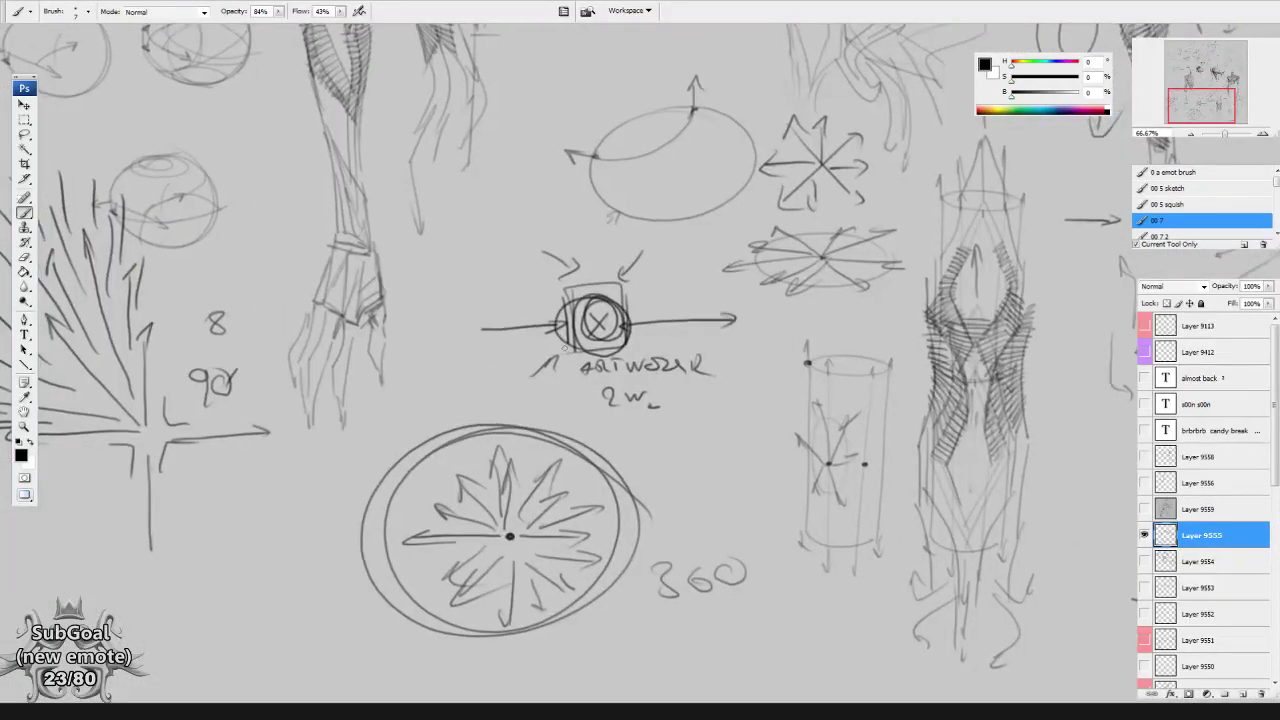
drag(574, 334, 484, 374)
drag(632, 313, 677, 289)
drag(564, 298, 516, 268)
drag(666, 357, 699, 374)
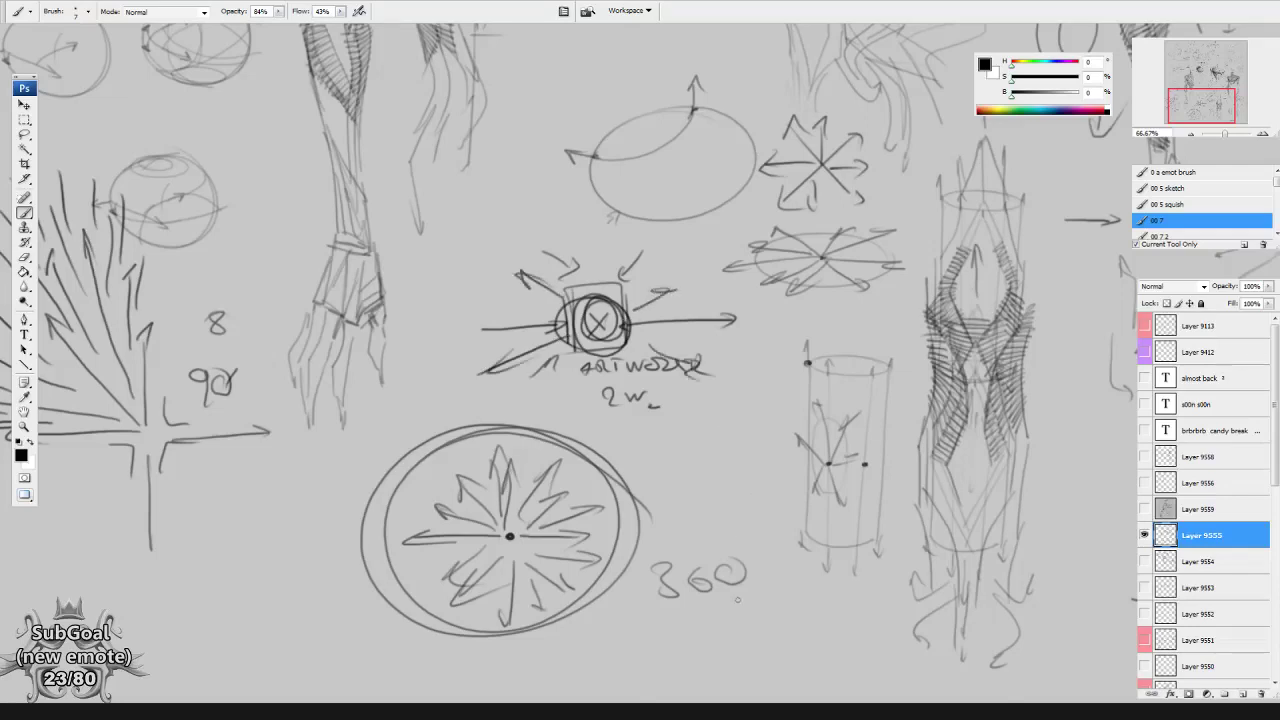
Review the torso, shoulder and character sketches, toggling the visibility of Layers 9555 and 9554.
drag(737, 599, 736, 606)
drag(831, 235, 736, 582)
drag(808, 328, 677, 454)
drag(910, 549, 903, 529)
drag(808, 567, 791, 548)
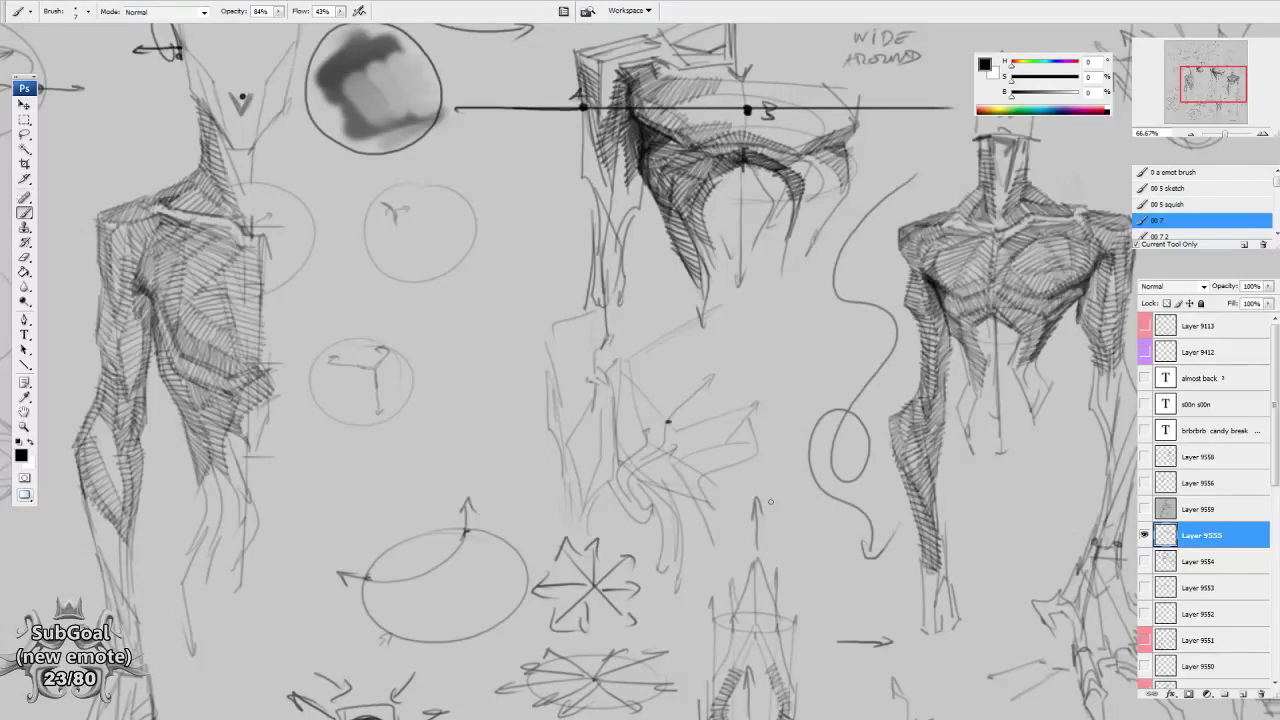
click(1144, 535)
click(1144, 561)
drag(786, 510, 964, 163)
drag(636, 531, 756, 222)
drag(885, 488, 835, 680)
drag(686, 280, 687, 665)
mouse_move(769, 377)
mouse_down()
mouse_move(794, 491)
mouse_move(923, 503)
mouse_up()
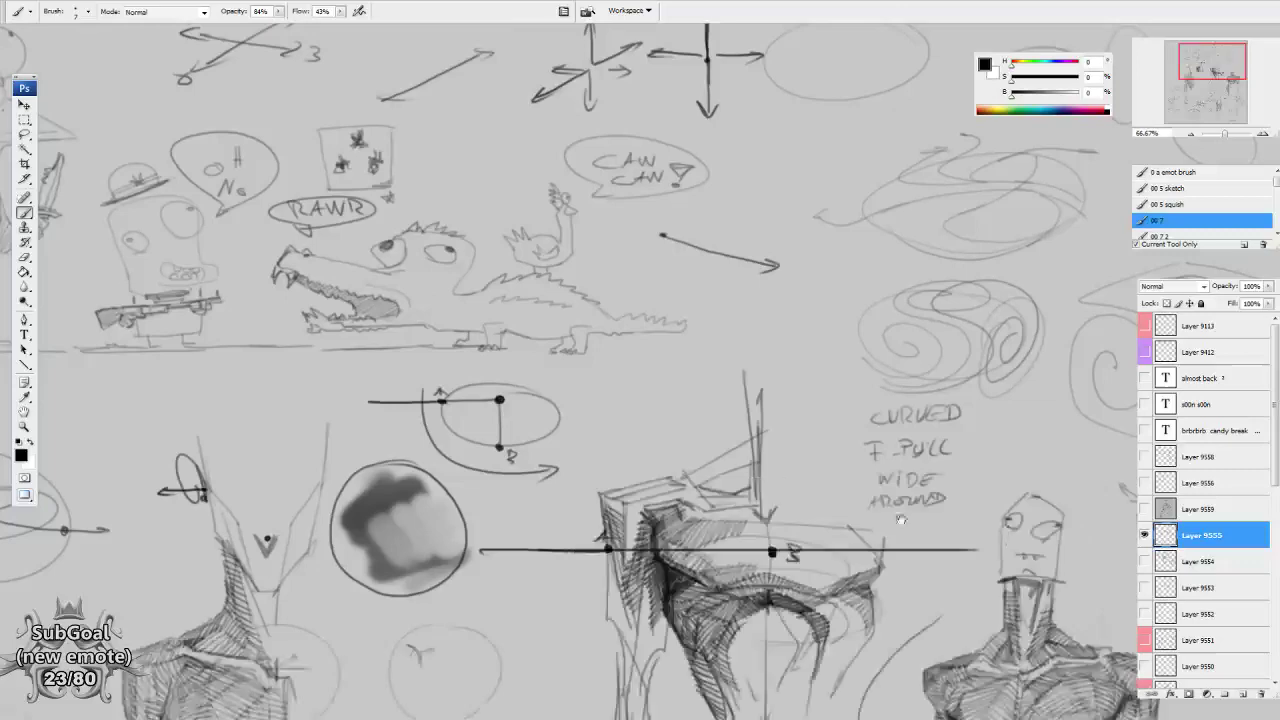
drag(901, 519, 880, 611)
Hide Layer 9555, show Layer 9558 and bring its muscle and arm studies into view.
click(1144, 510)
click(1144, 510)
click(1145, 484)
click(1145, 537)
drag(642, 479, 999, 103)
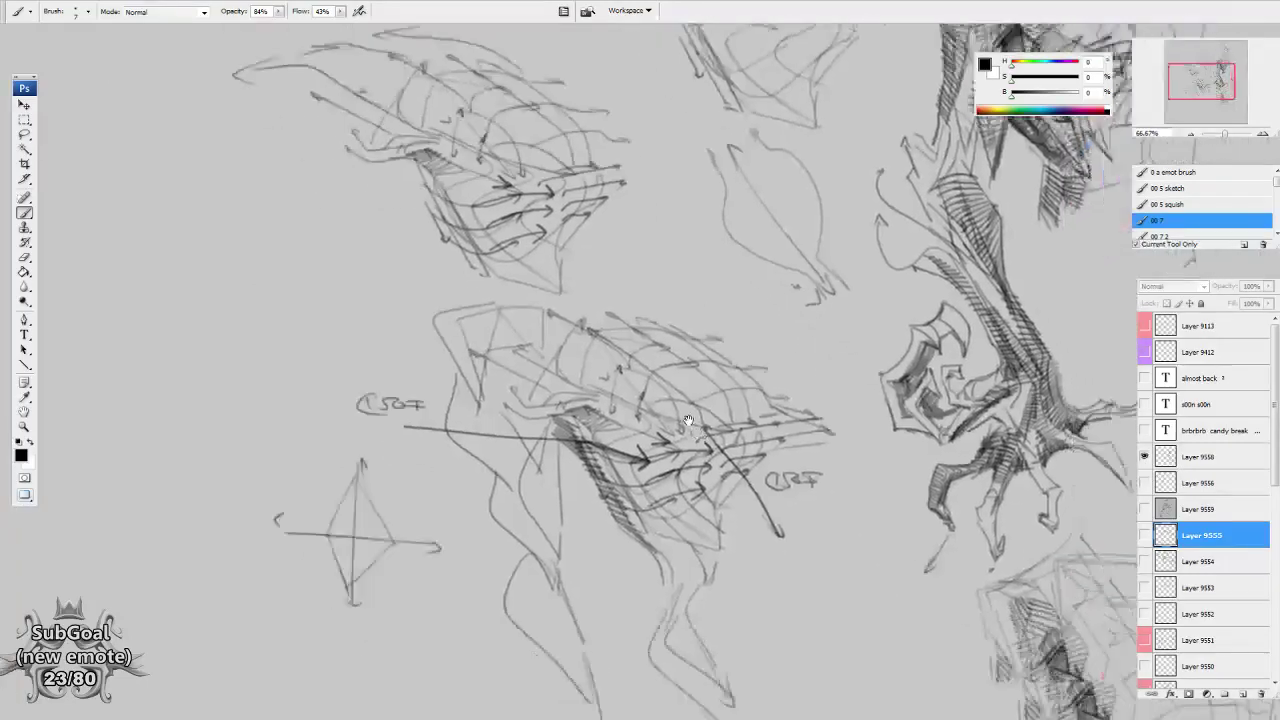
drag(688, 421, 551, 445)
drag(772, 398, 696, 568)
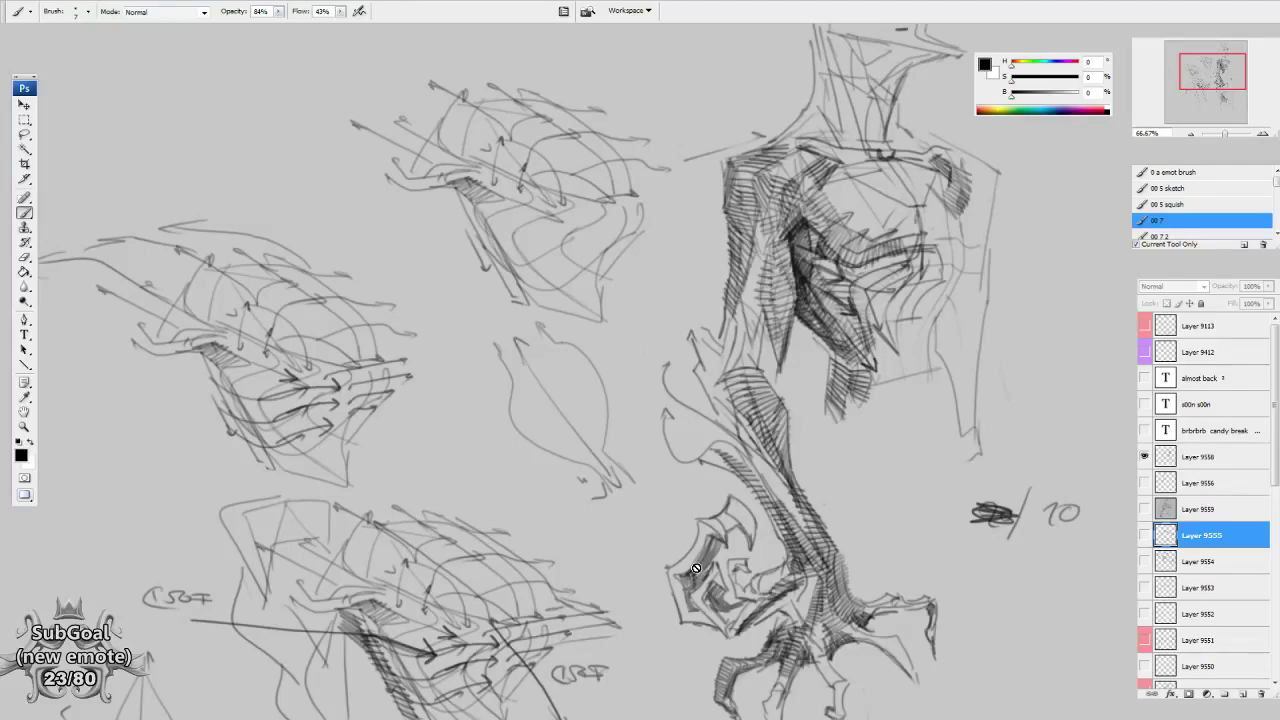
On Layer 9558, draw two crossing S-shaped curves with arrowheads at their ends above the topmost muscle study.
drag(518, 322, 752, 411)
key(ctrl+plus)
drag(670, 365, 597, 540)
click(1184, 463)
drag(690, 277, 684, 457)
mouse_move(512, 152)
mouse_down()
mouse_move(531, 286)
mouse_move(672, 373)
mouse_up()
drag(481, 213, 652, 380)
drag(508, 192, 422, 208)
drag(490, 162, 529, 177)
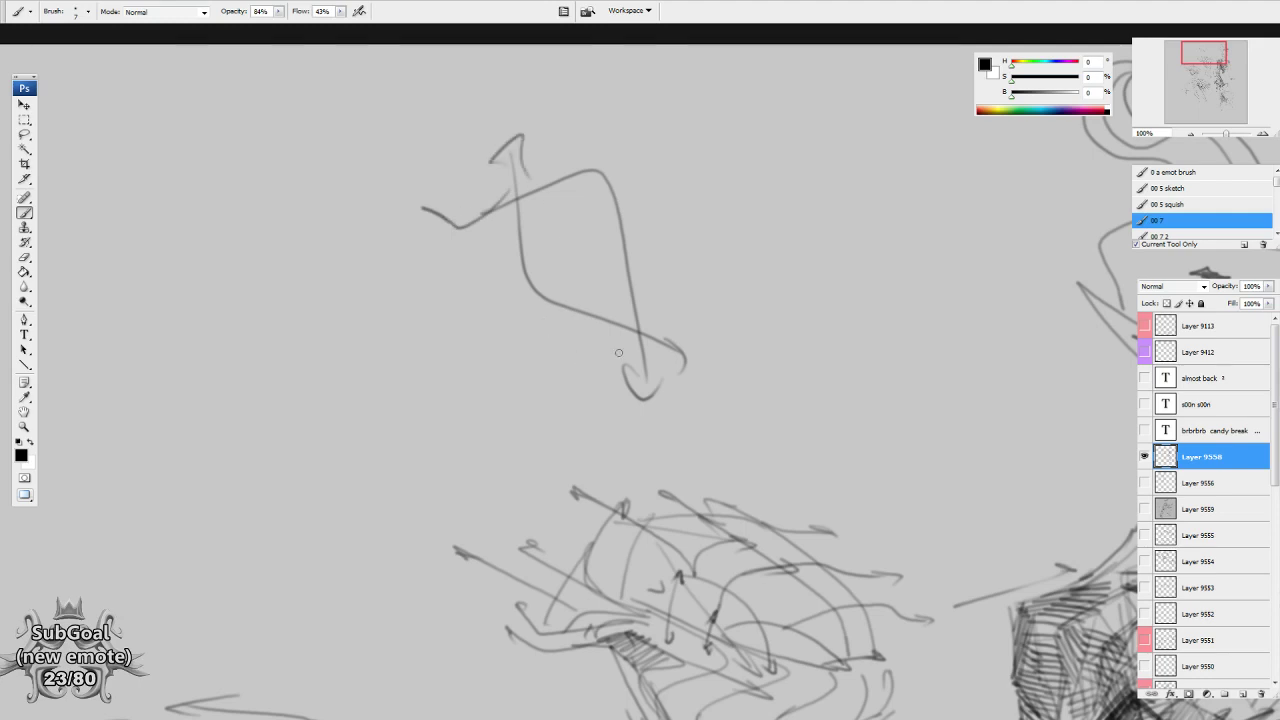
Draw a circle beside the crossed S-curves and wrap parallel diagonal arrows over its surface to make it a sphere.
drag(873, 282, 829, 322)
mouse_move(822, 214)
mouse_down()
mouse_move(846, 348)
mouse_move(773, 219)
mouse_up()
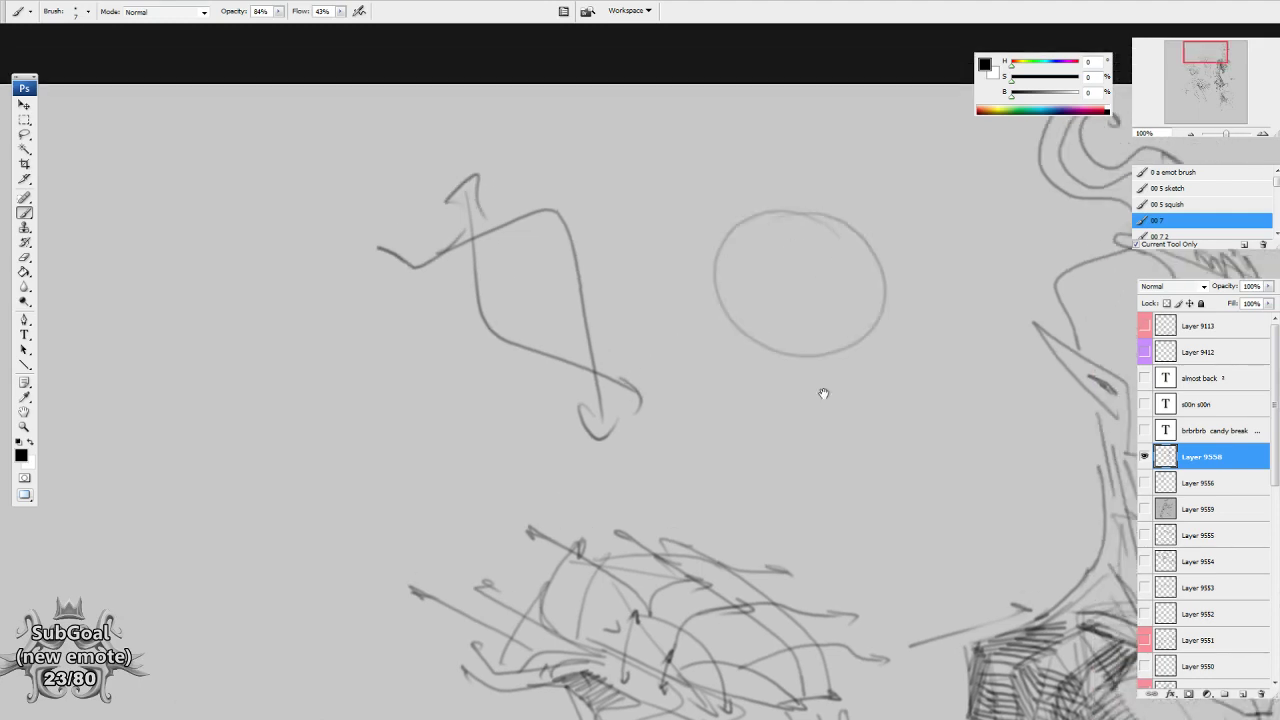
scroll(823, 391, right, 1)
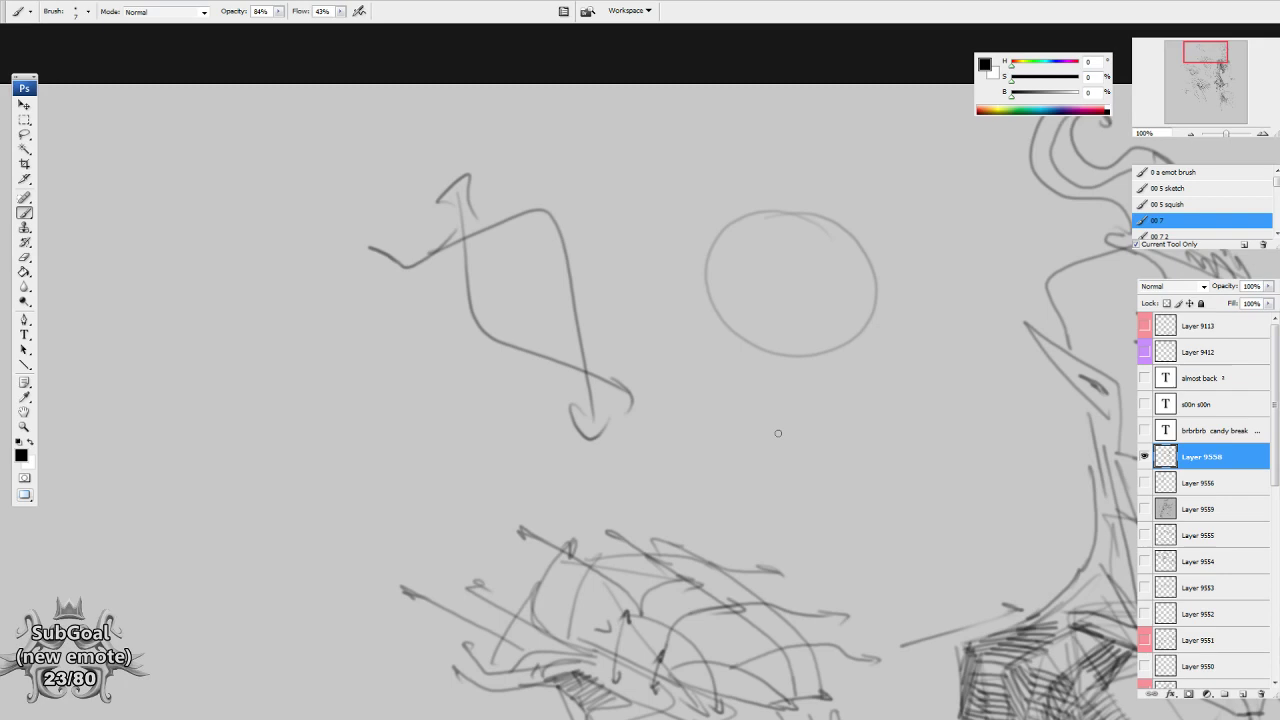
mouse_move(785, 368)
mouse_down()
mouse_move(770, 402)
mouse_move(818, 380)
mouse_move(860, 335)
mouse_move(933, 303)
mouse_up()
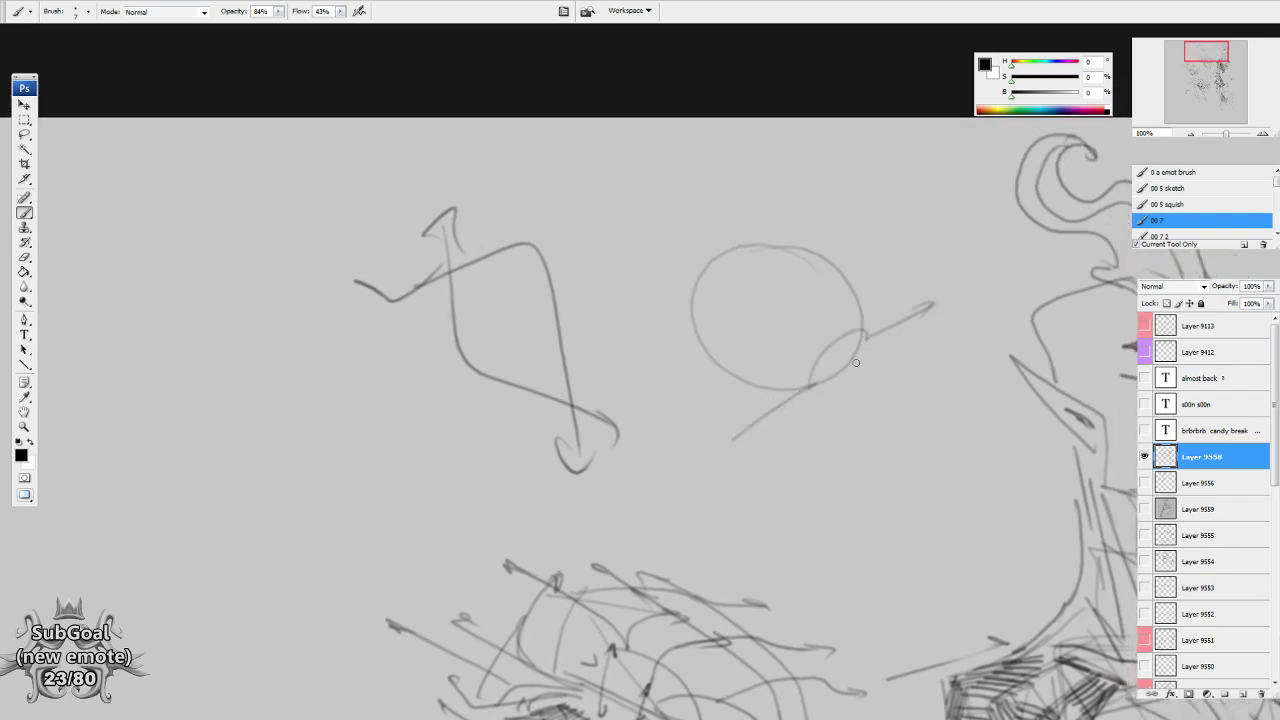
drag(839, 363, 914, 332)
mouse_move(816, 393)
mouse_down()
mouse_move(751, 443)
mouse_move(910, 292)
mouse_up()
drag(670, 405, 889, 272)
mouse_move(641, 372)
mouse_down()
mouse_move(733, 310)
mouse_move(889, 243)
mouse_up()
drag(636, 343, 737, 259)
drag(811, 239, 838, 228)
drag(822, 233, 814, 280)
Draw a straight horizontal arrow with two small circles above the sphere and mark a small ellipse on the sphere's upper surface.
drag(628, 214, 916, 199)
drag(704, 208, 733, 208)
drag(762, 207, 780, 204)
drag(754, 318, 786, 316)
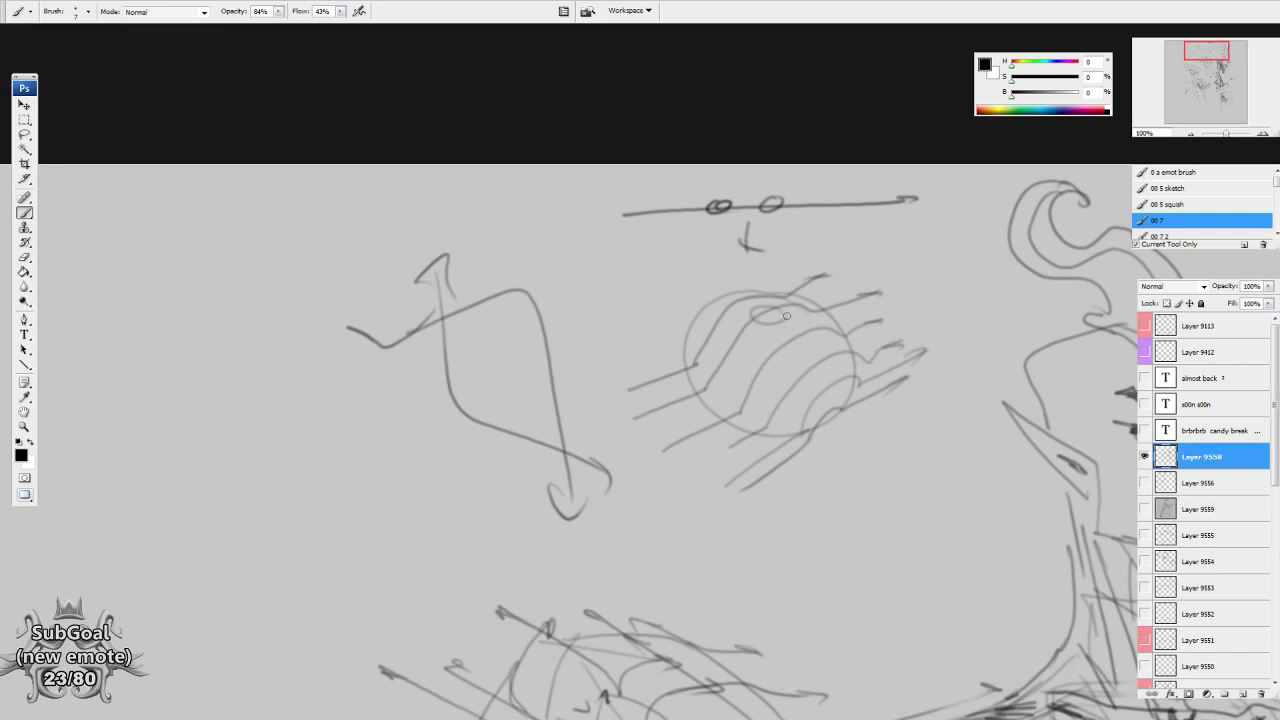
drag(778, 502, 776, 498)
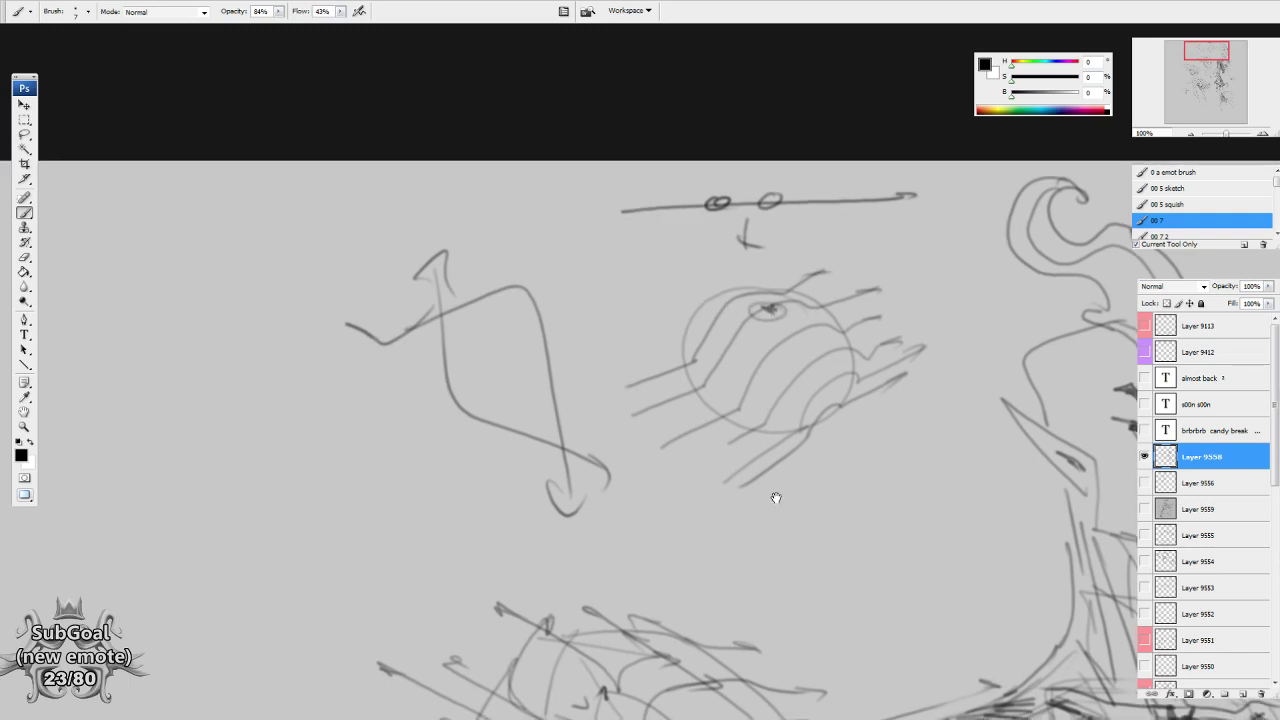
Add opposing cross-contour lines over the sphere and write the note "2D → 3D" below it.
drag(706, 377, 794, 432)
mouse_move(724, 309)
mouse_down()
mouse_move(809, 397)
mouse_move(815, 437)
mouse_move(843, 370)
mouse_move(695, 265)
mouse_move(704, 297)
mouse_move(661, 282)
mouse_move(688, 342)
mouse_up()
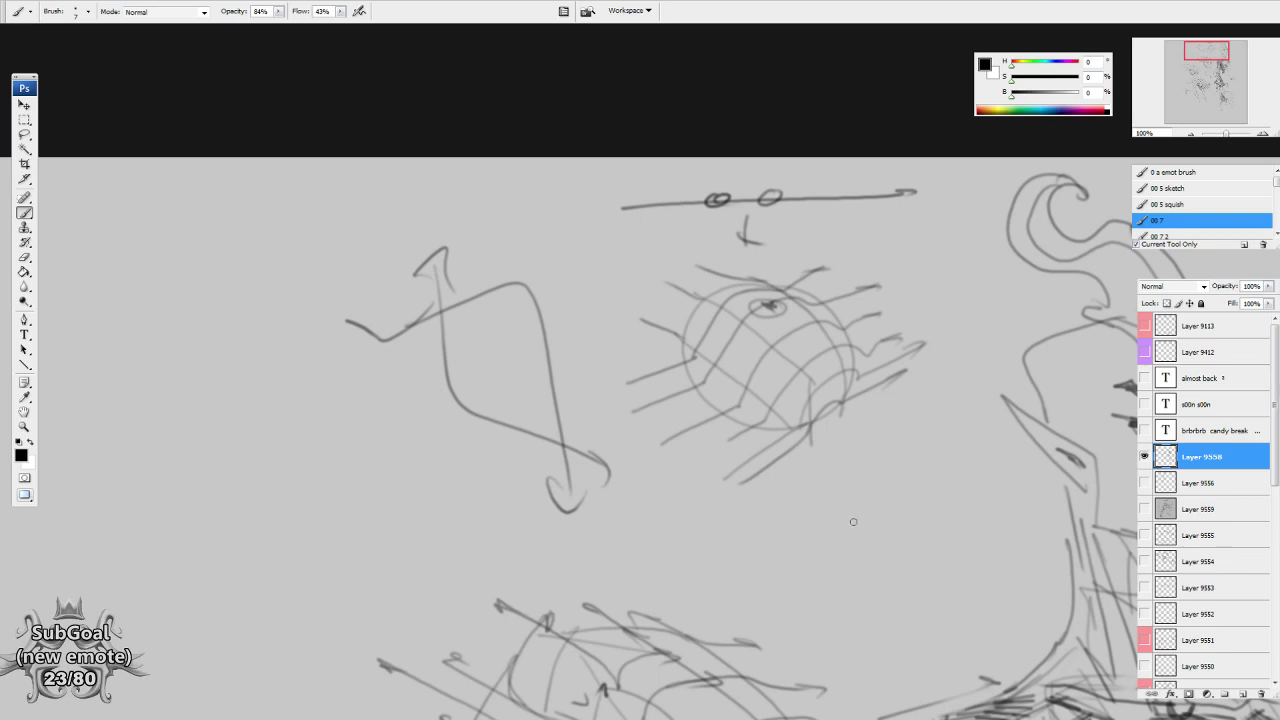
mouse_move(947, 518)
mouse_down()
mouse_move(948, 535)
mouse_move(989, 517)
mouse_up()
Hatch the sphere's lower edge with short shading strokes and refine the contours and small marks on its surface.
mouse_move(800, 430)
mouse_down()
mouse_move(830, 376)
mouse_move(817, 421)
mouse_move(783, 433)
mouse_move(786, 408)
mouse_move(752, 422)
mouse_up()
drag(790, 380, 778, 418)
drag(686, 300, 797, 401)
drag(802, 328, 814, 337)
drag(651, 514, 700, 485)
drag(775, 423, 779, 433)
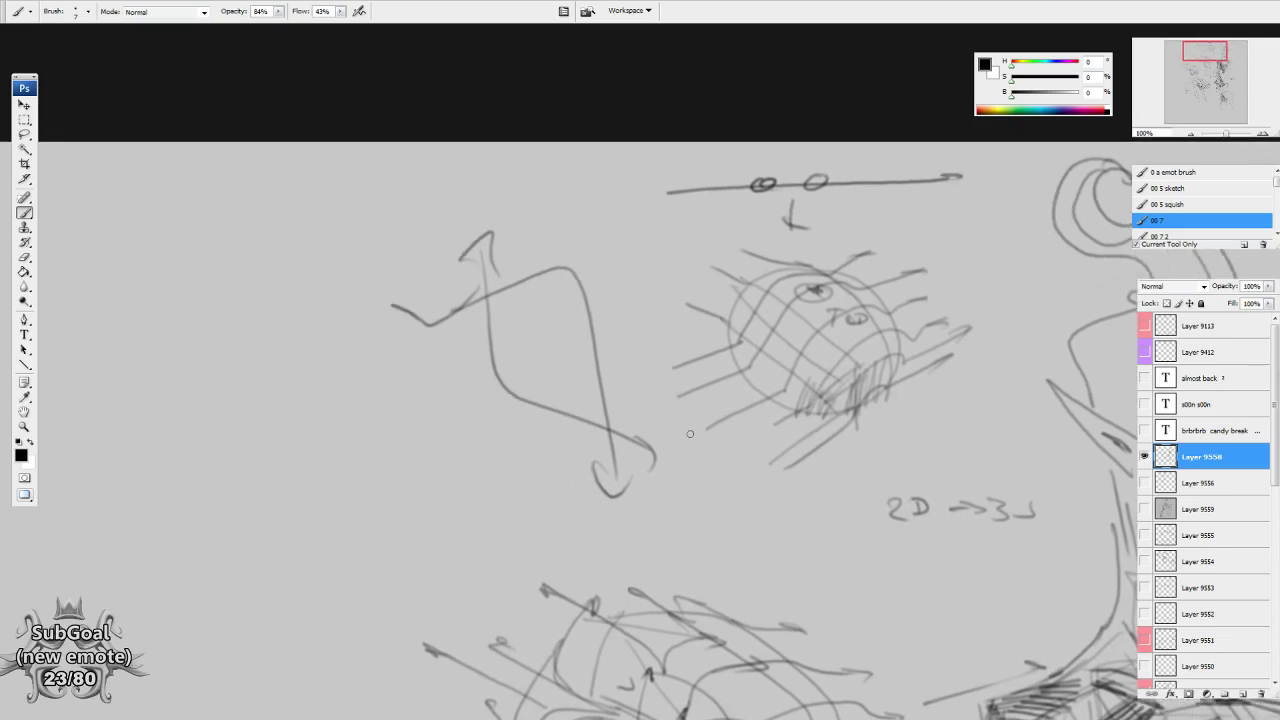
Draw a bold diagonal arrow across the sphere and wrap a series of parallel arrows around the neighbouring S-curve form.
mouse_move(680, 437)
mouse_down()
mouse_move(788, 386)
mouse_move(827, 326)
mouse_move(943, 302)
mouse_up()
drag(561, 425, 591, 425)
mouse_move(474, 454)
mouse_down()
mouse_move(600, 415)
mouse_move(617, 389)
mouse_move(673, 380)
mouse_move(621, 422)
mouse_move(692, 394)
mouse_up()
drag(487, 412, 555, 394)
drag(617, 347, 656, 348)
drag(553, 372, 614, 426)
mouse_move(529, 435)
mouse_down()
mouse_move(591, 412)
mouse_move(657, 339)
mouse_up()
mouse_move(534, 400)
mouse_down()
mouse_move(582, 381)
mouse_move(624, 334)
mouse_move(687, 328)
mouse_up()
key(ctrl+z)
mouse_move(532, 396)
mouse_down()
mouse_move(590, 370)
mouse_move(638, 322)
mouse_up()
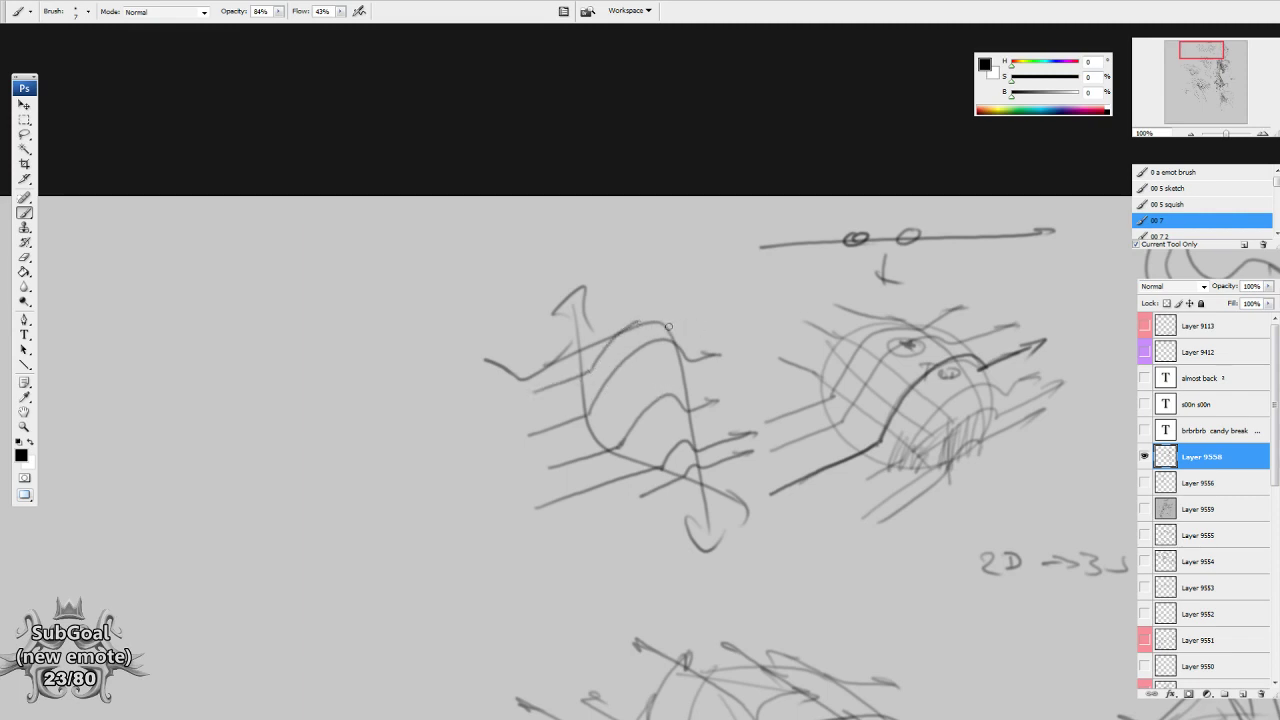
key(ctrl+z)
mouse_move(705, 505)
mouse_down()
mouse_move(701, 481)
mouse_move(685, 489)
mouse_up()
Write "3D" below the S-curve form and draw a crossed-axis diagram with four diagonal arrows above and left of it.
mouse_move(587, 513)
mouse_down()
mouse_move(592, 540)
mouse_move(620, 537)
mouse_up()
drag(750, 562, 736, 556)
drag(269, 201, 438, 208)
drag(431, 203, 421, 226)
drag(391, 319, 402, 337)
mouse_move(370, 190)
mouse_down()
mouse_move(370, 251)
mouse_move(329, 184)
mouse_up()
drag(354, 229, 318, 252)
drag(327, 236, 326, 259)
drag(320, 208, 416, 191)
drag(402, 192, 420, 201)
mouse_move(380, 242)
mouse_down()
mouse_move(407, 268)
mouse_move(366, 270)
mouse_up()
Draw a straight diagonal line through the S-curve form and a four-way arrow diagram above it.
mouse_move(610, 452)
mouse_down()
mouse_move(618, 438)
mouse_move(574, 427)
mouse_up()
drag(593, 334, 692, 429)
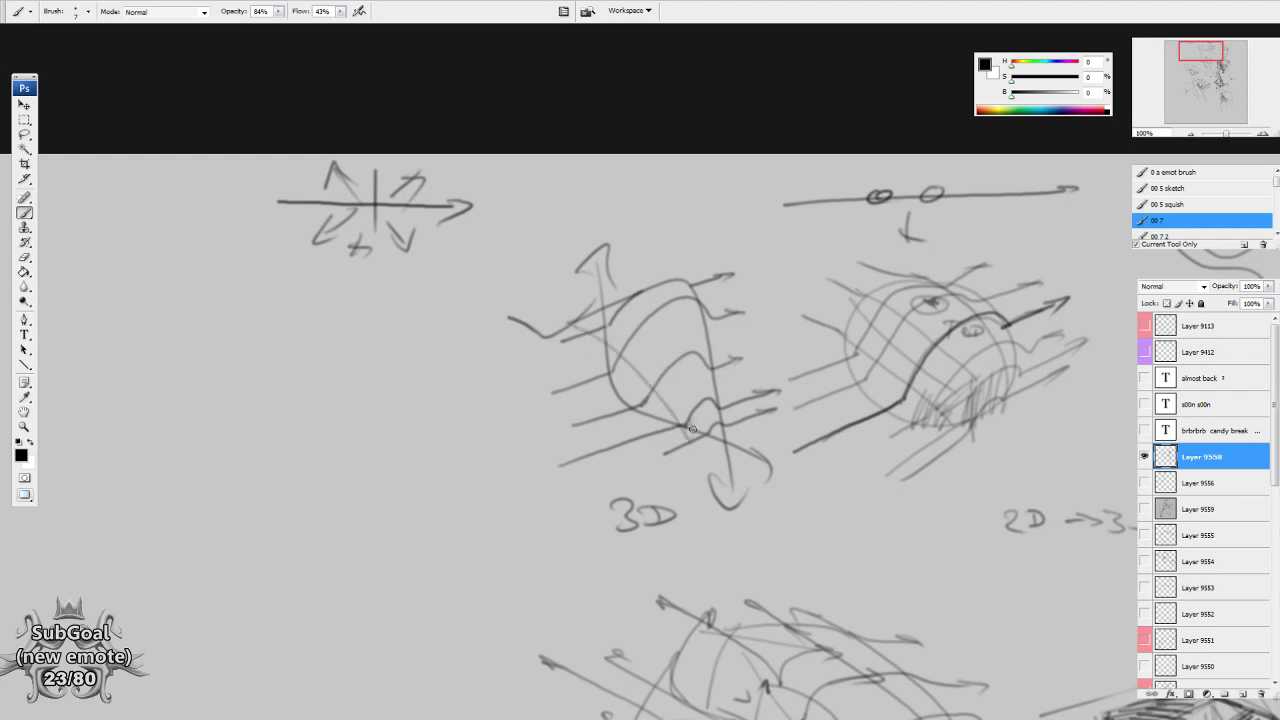
drag(683, 222, 692, 174)
mouse_move(680, 190)
mouse_down()
mouse_move(678, 245)
mouse_move(632, 209)
mouse_up()
drag(700, 205, 740, 216)
drag(713, 450, 711, 447)
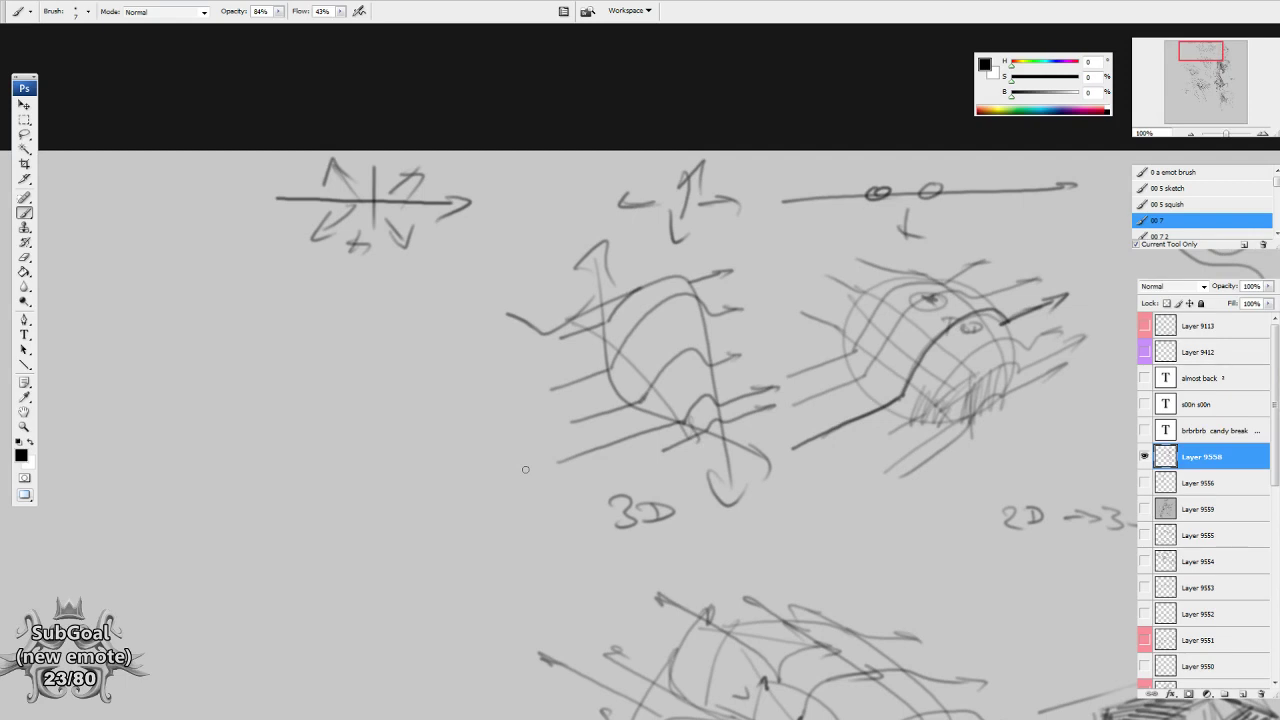
Sketch a rectangular box in the empty area left of the axis diagram and write a circled "3D" near it.
mouse_move(701, 455)
mouse_down()
mouse_move(708, 443)
mouse_move(711, 460)
mouse_up()
mouse_move(226, 517)
mouse_down()
mouse_move(658, 440)
mouse_move(717, 394)
mouse_move(662, 348)
mouse_up()
mouse_move(496, 228)
mouse_down()
mouse_move(490, 355)
mouse_move(604, 205)
mouse_move(752, 316)
mouse_move(680, 430)
mouse_up()
drag(480, 364, 658, 435)
mouse_move(674, 290)
mouse_down()
mouse_move(664, 436)
mouse_move(760, 266)
mouse_up()
drag(497, 236, 670, 284)
mouse_move(756, 376)
mouse_down()
mouse_move(729, 543)
mouse_move(733, 528)
mouse_up()
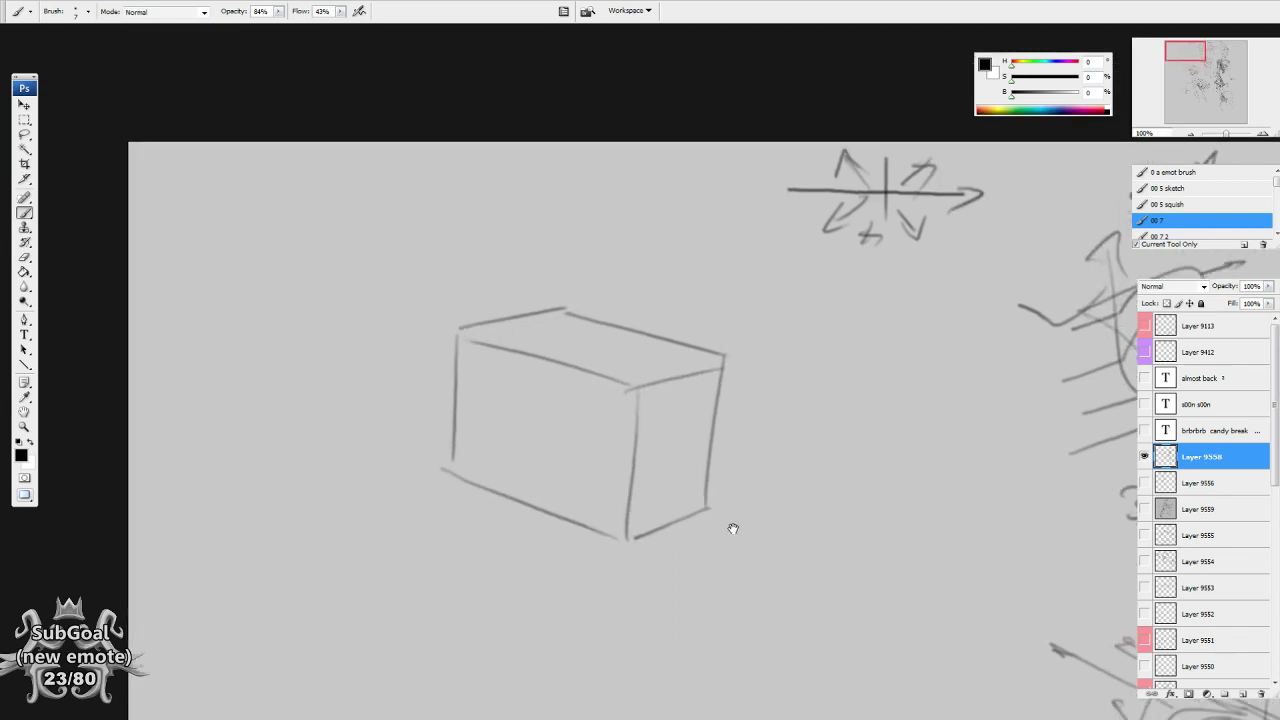
drag(697, 224, 678, 254)
drag(712, 228, 714, 256)
drag(660, 222, 665, 212)
Lasso the individual edges of the box and move them apart into an exploded view, then deselect.
mouse_move(777, 519)
mouse_down()
mouse_move(770, 509)
mouse_move(789, 490)
mouse_up()
key(l)
mouse_move(526, 249)
mouse_down()
mouse_move(464, 276)
mouse_move(550, 252)
mouse_move(504, 250)
mouse_up()
mouse_move(488, 309)
mouse_down()
mouse_move(498, 335)
mouse_move(434, 366)
mouse_up()
mouse_move(517, 429)
mouse_down()
mouse_move(645, 521)
mouse_move(628, 484)
mouse_up()
drag(601, 495, 574, 566)
mouse_move(638, 368)
mouse_down()
mouse_move(632, 504)
mouse_move(662, 420)
mouse_up()
drag(629, 446, 597, 475)
mouse_move(686, 457)
mouse_down()
mouse_move(703, 480)
mouse_move(692, 470)
mouse_up()
drag(706, 490, 776, 540)
mouse_move(702, 363)
mouse_down()
mouse_move(742, 354)
mouse_move(712, 358)
mouse_up()
drag(726, 415, 810, 413)
mouse_move(703, 335)
mouse_down()
mouse_move(753, 343)
mouse_move(719, 334)
mouse_up()
drag(704, 353, 737, 385)
mouse_move(598, 324)
mouse_down()
mouse_move(664, 352)
mouse_move(604, 322)
mouse_up()
mouse_move(662, 281)
mouse_down()
mouse_move(606, 266)
mouse_move(666, 279)
mouse_up()
drag(681, 323, 720, 307)
key(ctrl+d)
key(b)
Trace the separated edges of the exploded box with bold directional arrows.
mouse_move(838, 563)
mouse_down()
mouse_move(863, 528)
mouse_move(342, 450)
mouse_move(207, 384)
mouse_up()
mouse_move(656, 432)
mouse_down()
mouse_move(436, 327)
mouse_move(457, 337)
mouse_up()
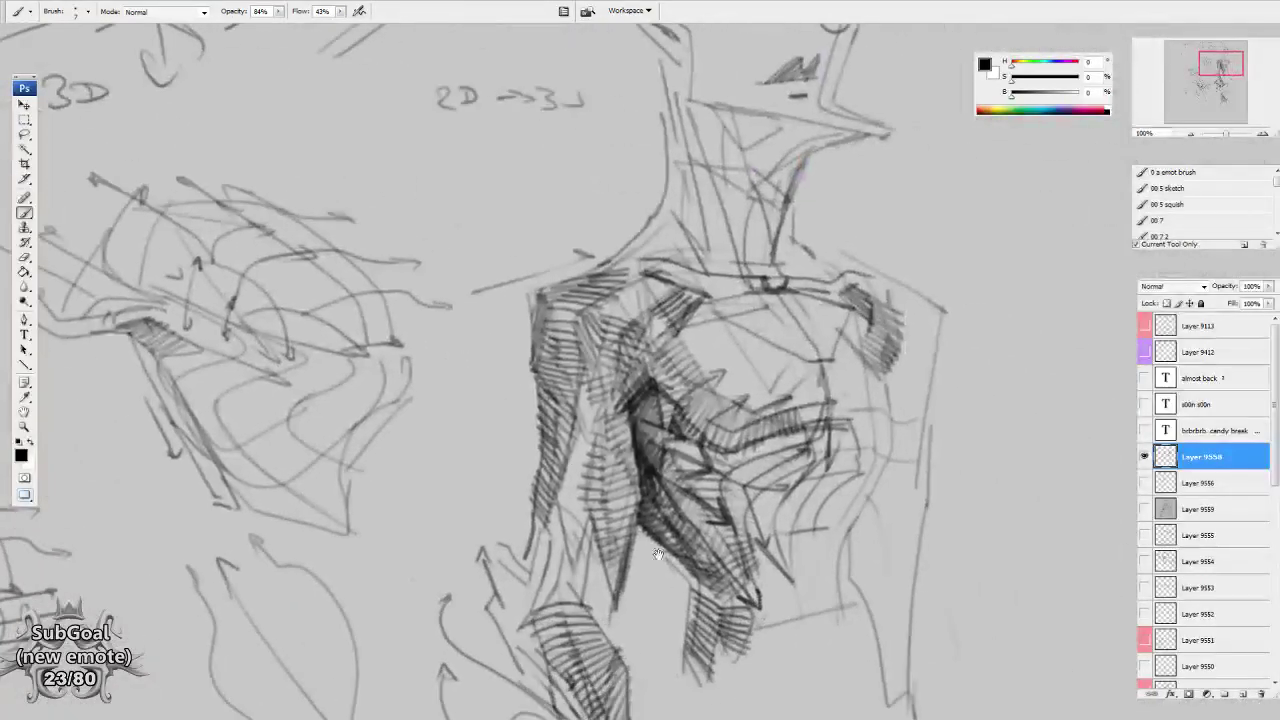
drag(658, 554, 657, 517)
drag(498, 489, 653, 507)
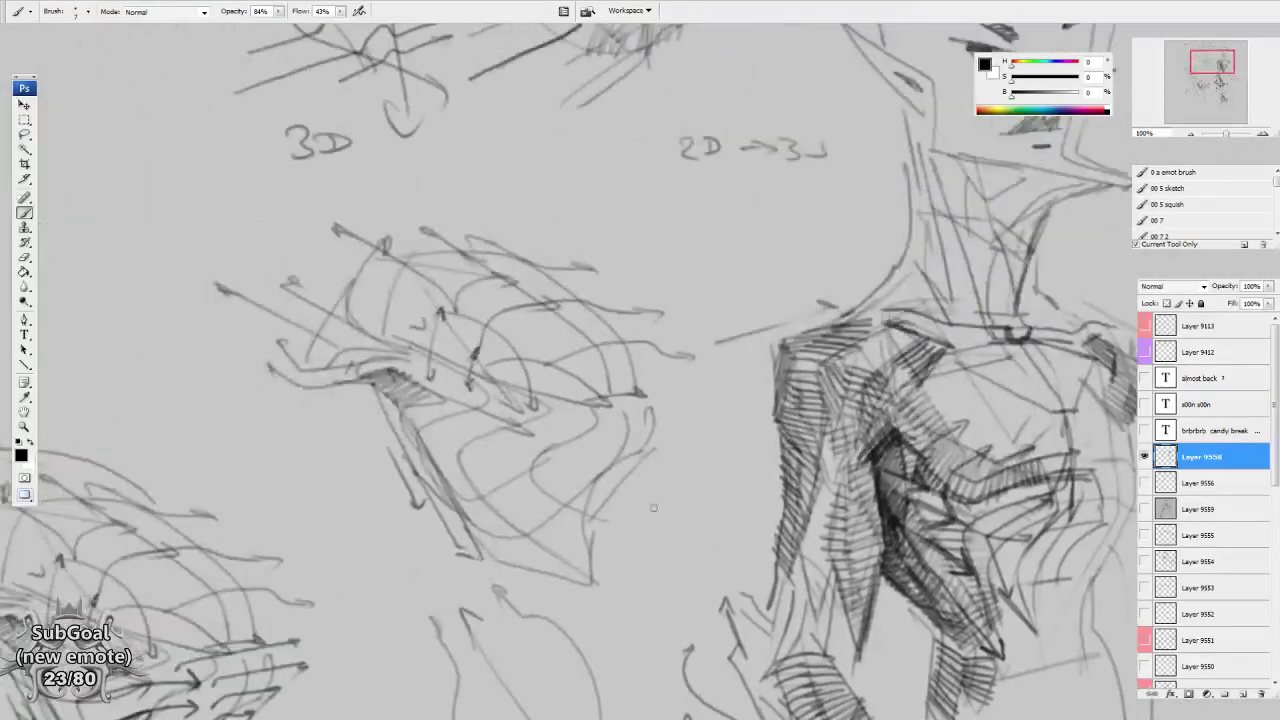
drag(205, 320, 640, 429)
drag(437, 343, 606, 398)
drag(227, 141, 409, 188)
mouse_move(388, 176)
mouse_down()
mouse_move(405, 192)
mouse_move(375, 377)
mouse_up()
mouse_move(361, 338)
mouse_down()
mouse_move(363, 360)
mouse_move(386, 350)
mouse_up()
drag(424, 217, 540, 196)
drag(515, 197, 530, 207)
drag(540, 146, 372, 104)
drag(575, 180, 561, 312)
drag(551, 290, 568, 334)
drag(449, 404, 583, 356)
Draw two diagonal arrows running outward from the exploded box's front corner, one down each side.
drag(870, 582, 859, 564)
drag(380, 209, 527, 312)
drag(374, 169, 202, 283)
drag(238, 234, 264, 276)
Sketch a long angular block from straight connected edges below the exploded box.
drag(575, 520, 885, 326)
drag(551, 384, 563, 376)
drag(576, 304, 422, 422)
mouse_move(476, 328)
mouse_down()
mouse_move(422, 422)
mouse_move(602, 229)
mouse_move(572, 306)
mouse_up()
drag(604, 226, 648, 312)
drag(572, 306, 618, 380)
mouse_move(646, 314)
mouse_down()
mouse_move(618, 392)
mouse_move(456, 470)
mouse_up()
drag(424, 418, 456, 468)
drag(517, 553, 524, 549)
drag(452, 452, 374, 490)
drag(374, 490, 494, 516)
drag(494, 450, 554, 462)
drag(554, 462, 466, 516)
mouse_move(466, 464)
mouse_down()
mouse_move(426, 463)
mouse_move(506, 457)
mouse_move(493, 503)
mouse_up()
mouse_move(400, 446)
mouse_down()
mouse_move(561, 358)
mouse_move(606, 412)
mouse_up()
mouse_move(471, 336)
mouse_down()
mouse_move(398, 455)
mouse_move(620, 243)
mouse_up()
Draw a large circle around the arrow-wrapped S-curve form above its "3D" label.
mouse_move(929, 539)
mouse_down()
mouse_move(939, 547)
mouse_move(489, 443)
mouse_up()
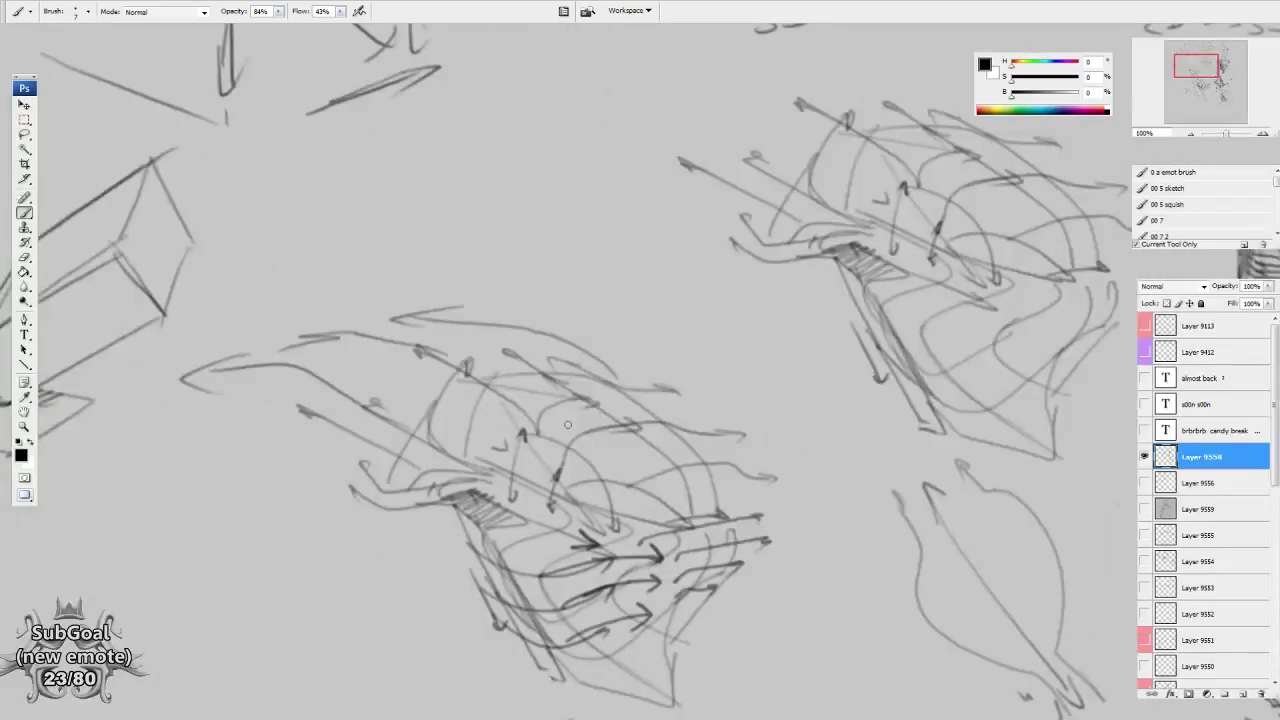
drag(874, 520, 606, 502)
drag(834, 518, 812, 510)
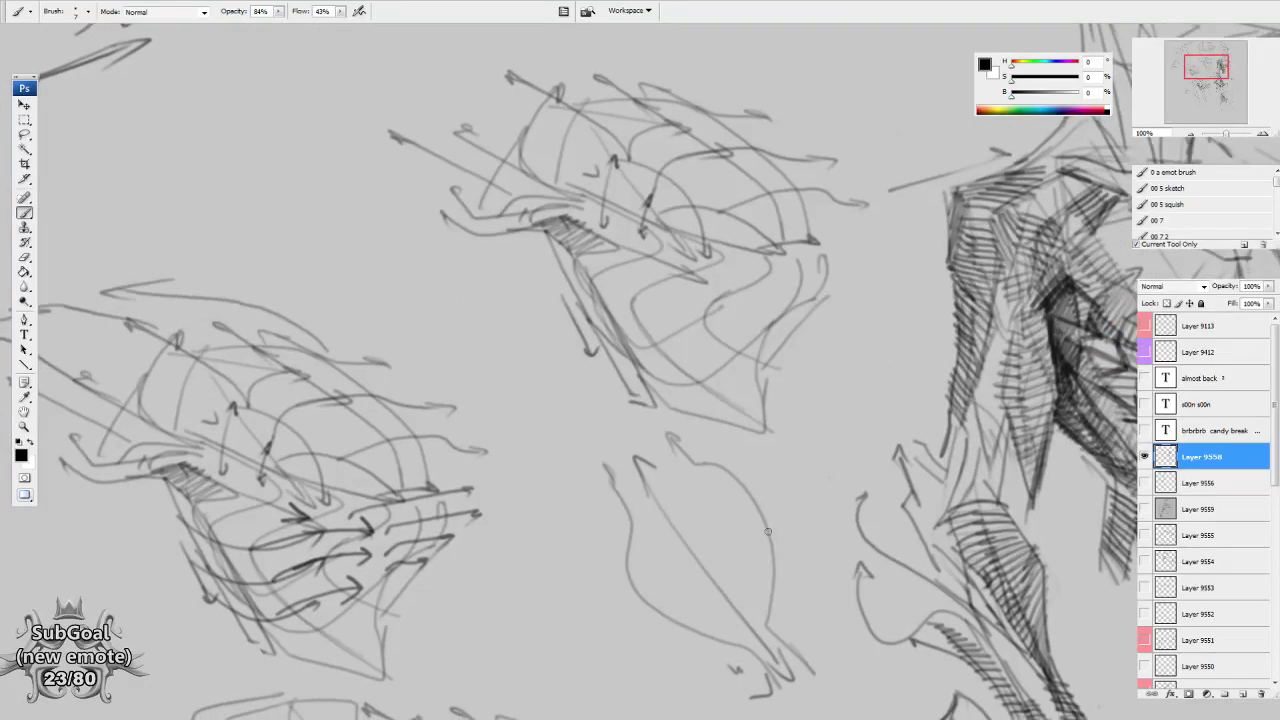
drag(600, 563, 637, 518)
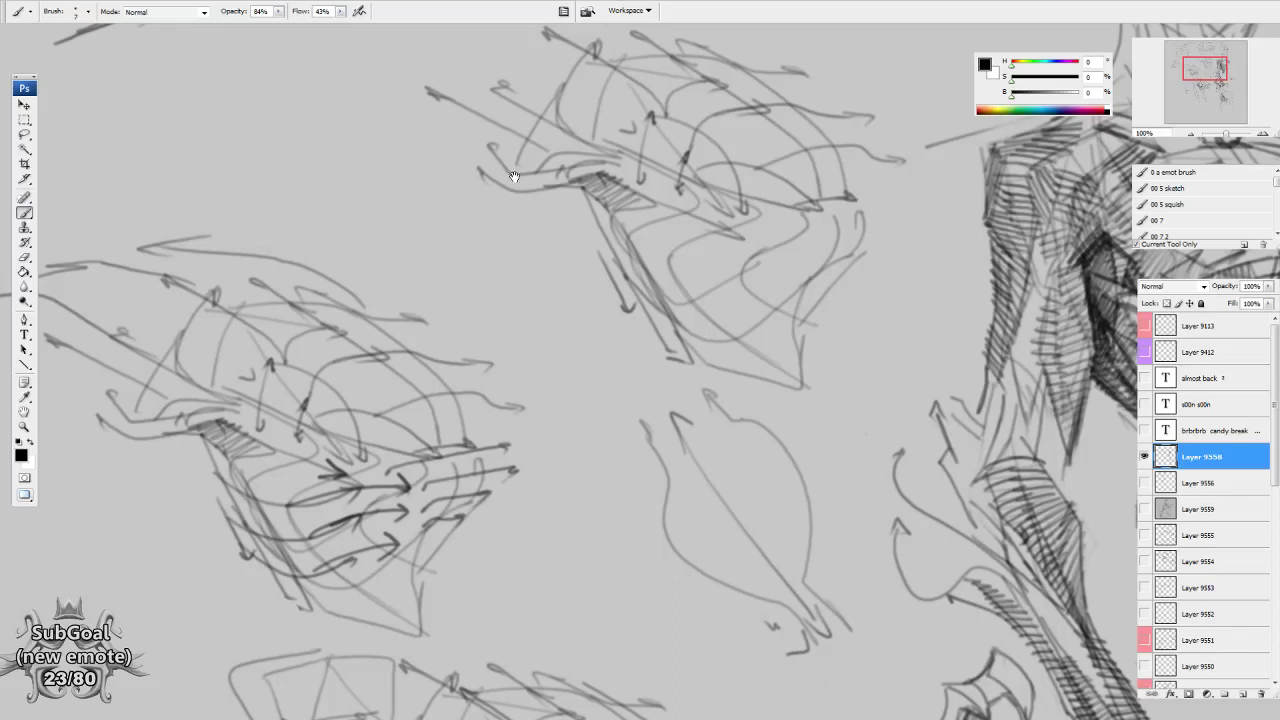
drag(515, 177, 781, 560)
drag(681, 288, 664, 509)
mouse_move(856, 308)
mouse_down()
mouse_move(690, 500)
mouse_move(822, 288)
mouse_up()
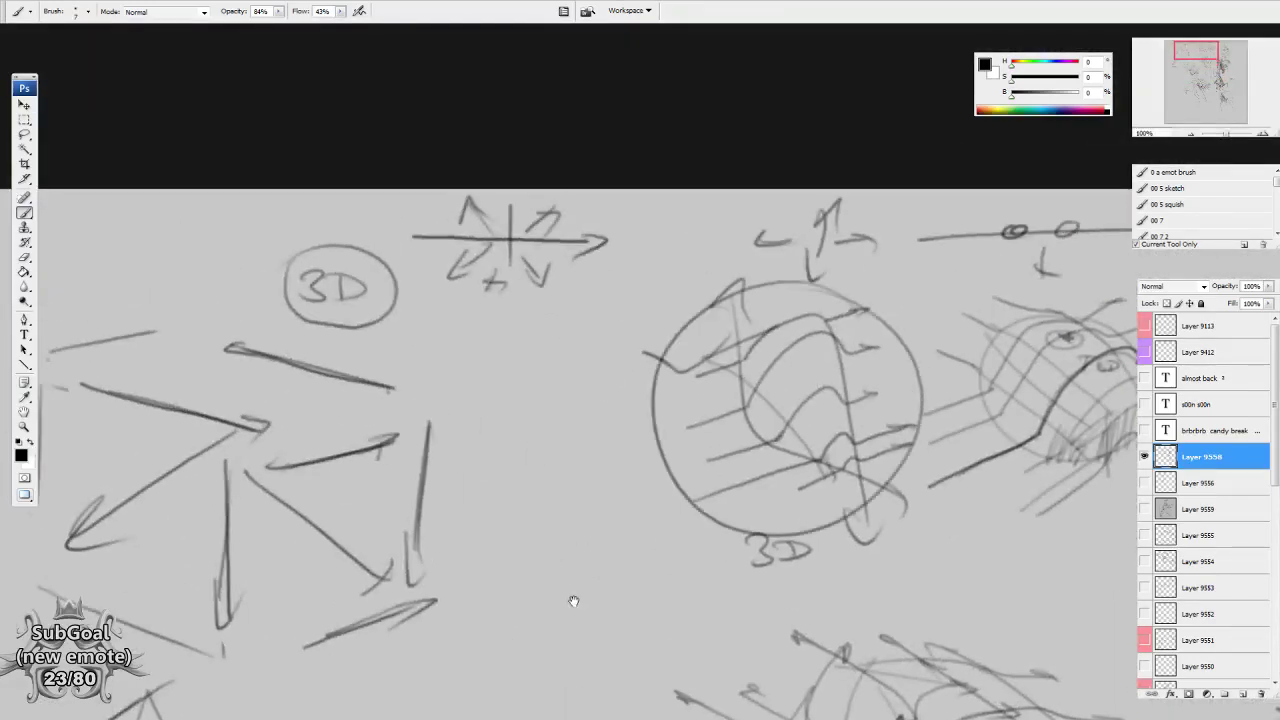
Draw crossed horizontal and vertical double-ended arrows with a diamond around them in the empty area at the sheet's lower left.
drag(574, 601, 788, 161)
drag(609, 537, 818, 277)
drag(614, 494, 705, 365)
drag(402, 382, 676, 384)
drag(552, 255, 540, 446)
mouse_move(518, 300)
mouse_down()
mouse_move(569, 211)
mouse_move(562, 250)
mouse_up()
drag(518, 416, 560, 440)
drag(721, 571, 732, 352)
mouse_move(666, 489)
mouse_down()
mouse_move(711, 387)
mouse_move(474, 334)
mouse_move(674, 320)
mouse_up()
Draw three flowing curved arrows across an ellipse beside the diamond and add a small dark mark near the diamond.
drag(426, 446, 458, 439)
drag(406, 357, 754, 456)
drag(441, 343, 816, 417)
drag(545, 305, 826, 376)
drag(874, 331, 863, 344)
Draw a second ellipse below the first and wrap three diagonal arrows up and over its surface.
mouse_move(789, 588)
mouse_down()
mouse_move(768, 447)
mouse_move(529, 470)
mouse_move(722, 398)
mouse_up()
scroll(640, 525, down, 2)
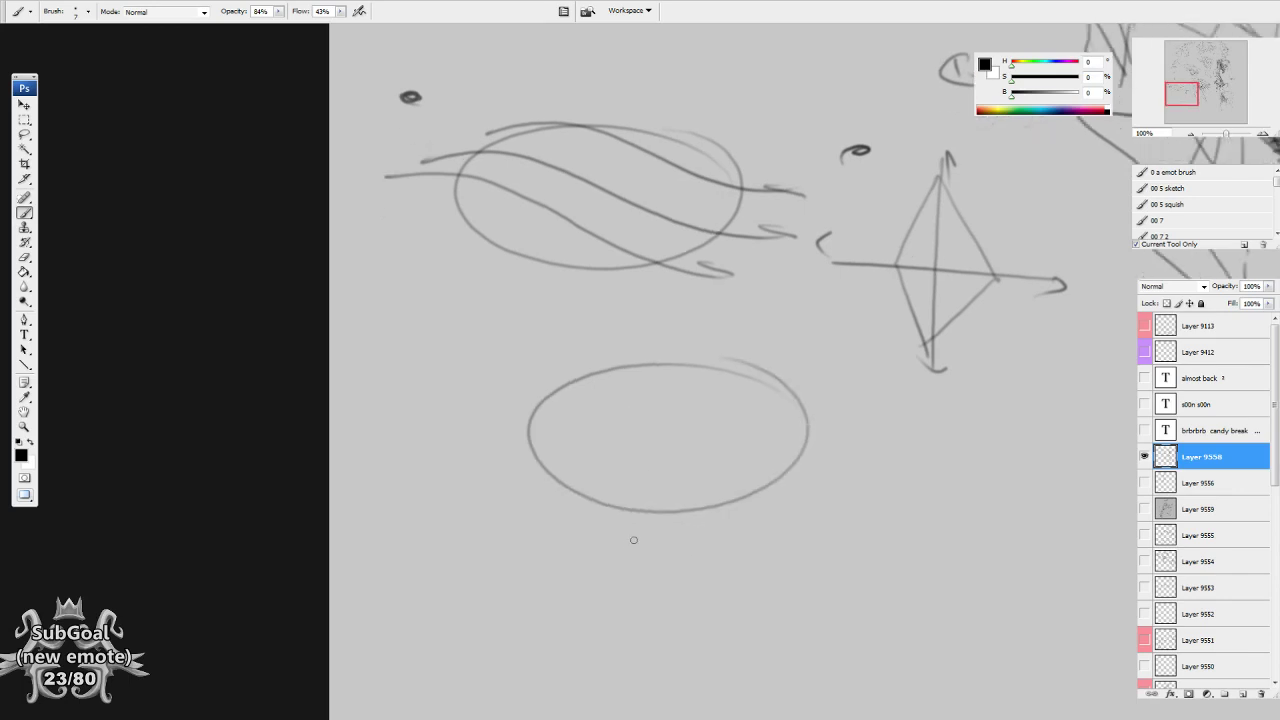
drag(537, 601, 664, 531)
drag(681, 487, 848, 377)
mouse_move(492, 543)
mouse_down()
mouse_move(630, 420)
mouse_move(786, 371)
mouse_up()
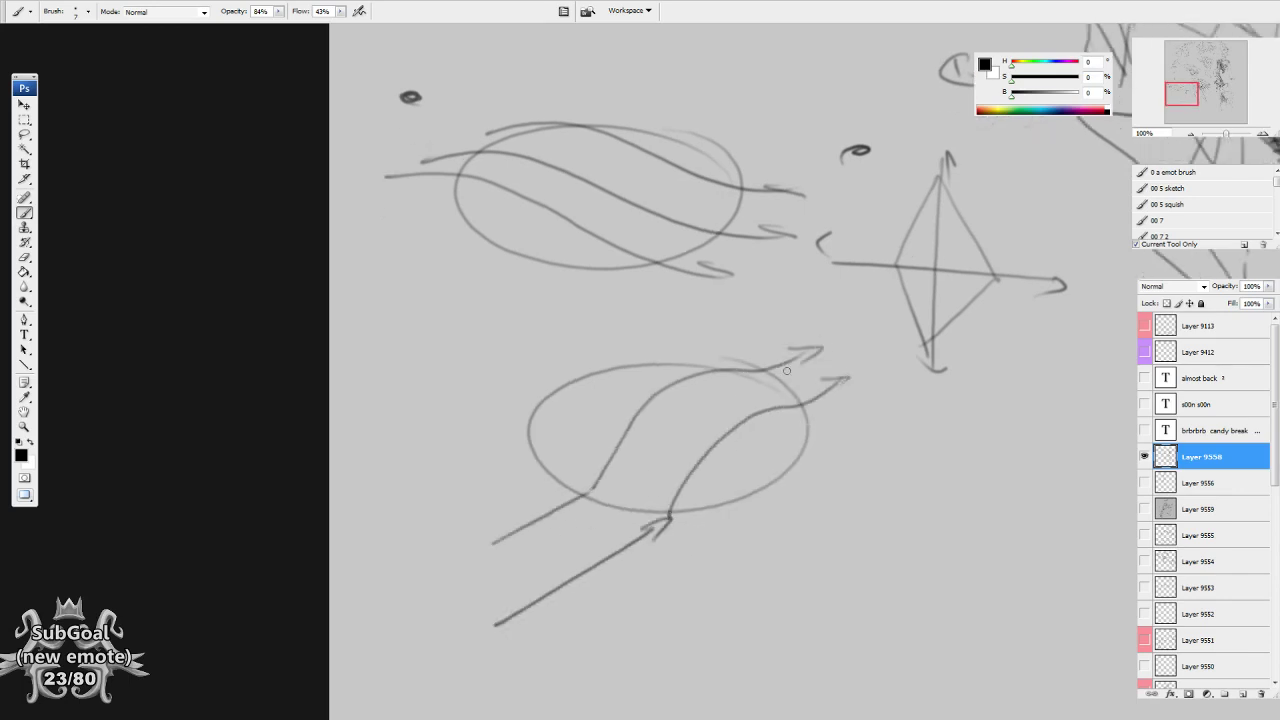
mouse_move(475, 478)
mouse_down()
mouse_move(686, 354)
mouse_move(712, 352)
mouse_up()
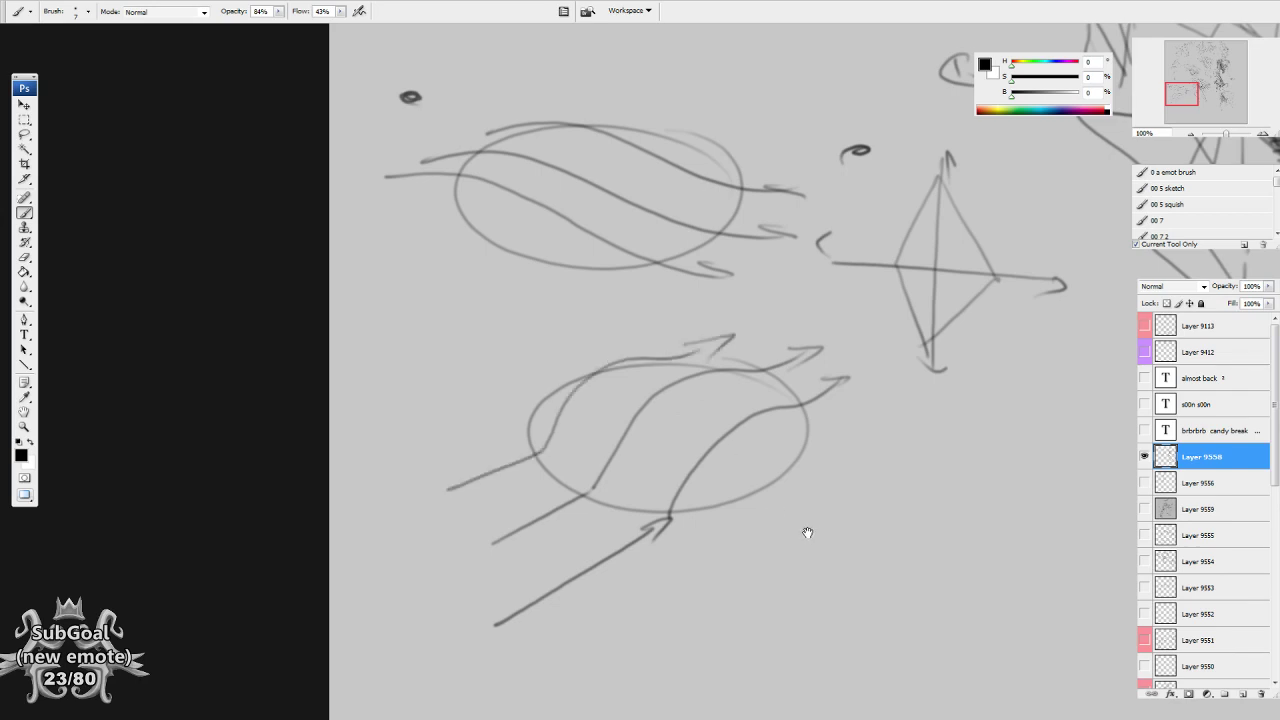
drag(808, 532, 811, 524)
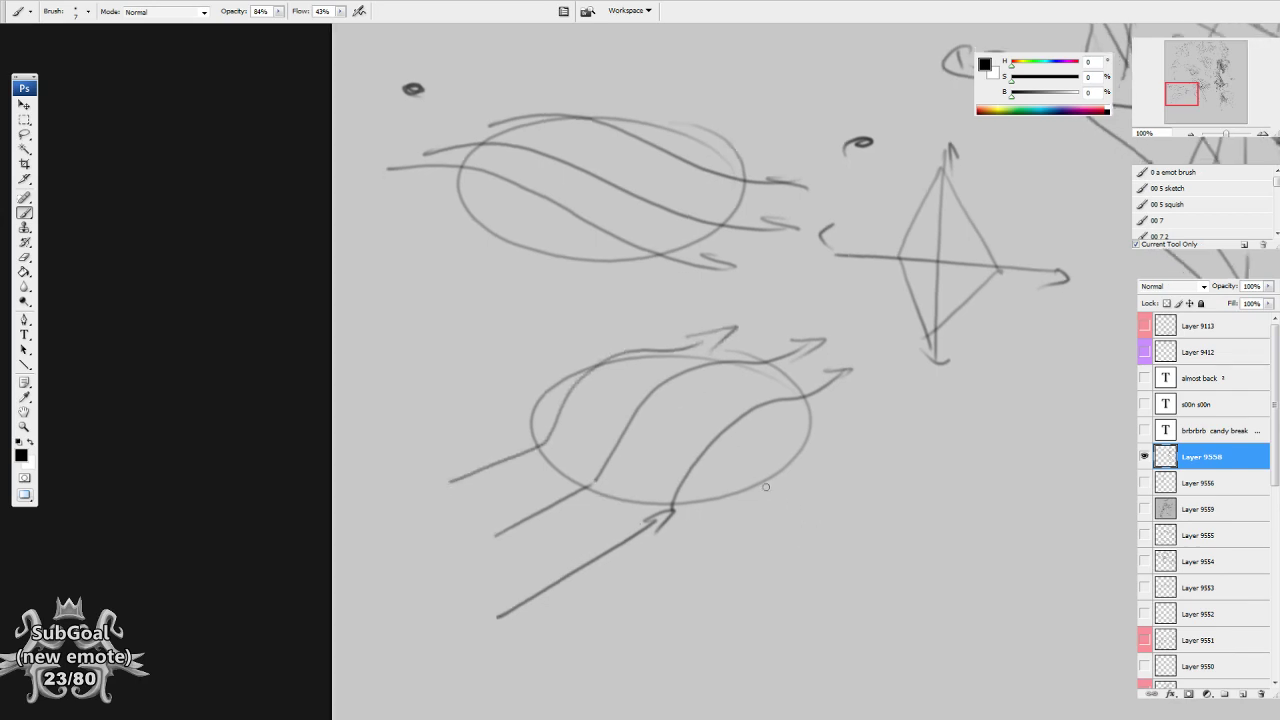
Lasso the lower ellipse with its three diagonal arrows and place a copy over the upper arrow-wrapped ellipse.
drag(766, 487, 778, 485)
key(l)
mouse_move(672, 328)
mouse_down()
mouse_move(484, 514)
mouse_move(848, 362)
mouse_up()
drag(768, 500, 689, 254)
key(b)
drag(800, 223, 773, 384)
Sketch a small flat square grid of crossing vertical and horizontal lines above the combined ellipse.
drag(693, 122, 689, 192)
drag(720, 124, 716, 190)
drag(743, 128, 738, 190)
mouse_move(656, 144)
mouse_down()
mouse_move(758, 146)
mouse_move(752, 162)
mouse_up()
mouse_move(665, 177)
mouse_down()
mouse_move(763, 175)
mouse_move(762, 186)
mouse_up()
drag(642, 128, 768, 126)
drag(676, 116, 768, 114)
drag(664, 94, 664, 204)
drag(674, 108, 688, 226)
drag(748, 104, 740, 258)
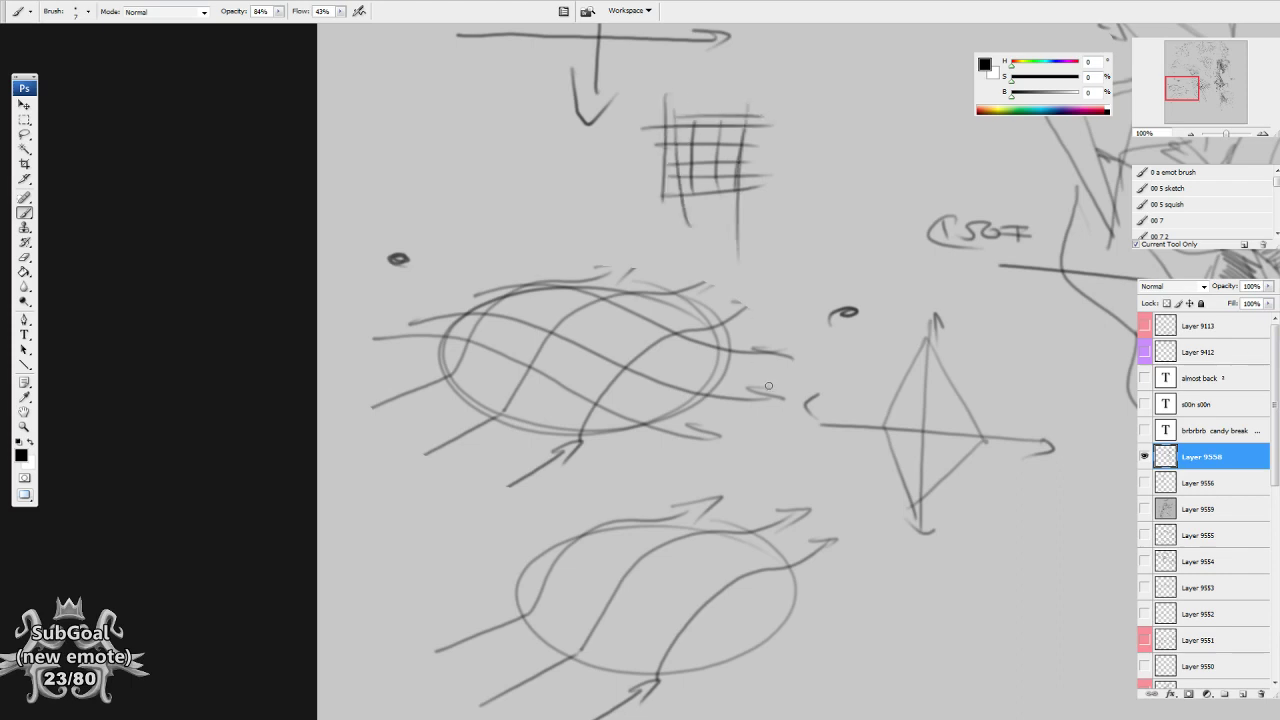
Draw a plain circle in the empty area below the diamond diagram.
mouse_move(952, 548)
mouse_down()
mouse_move(891, 440)
mouse_move(743, 338)
mouse_up()
drag(774, 498, 733, 385)
mouse_move(762, 341)
mouse_down()
mouse_move(655, 344)
mouse_move(720, 519)
mouse_move(651, 503)
mouse_up()
Add a new layer and draw a straight grid of horizontal and vertical lines across the plain circle.
key(ctrl+shift+n)
key(Return)
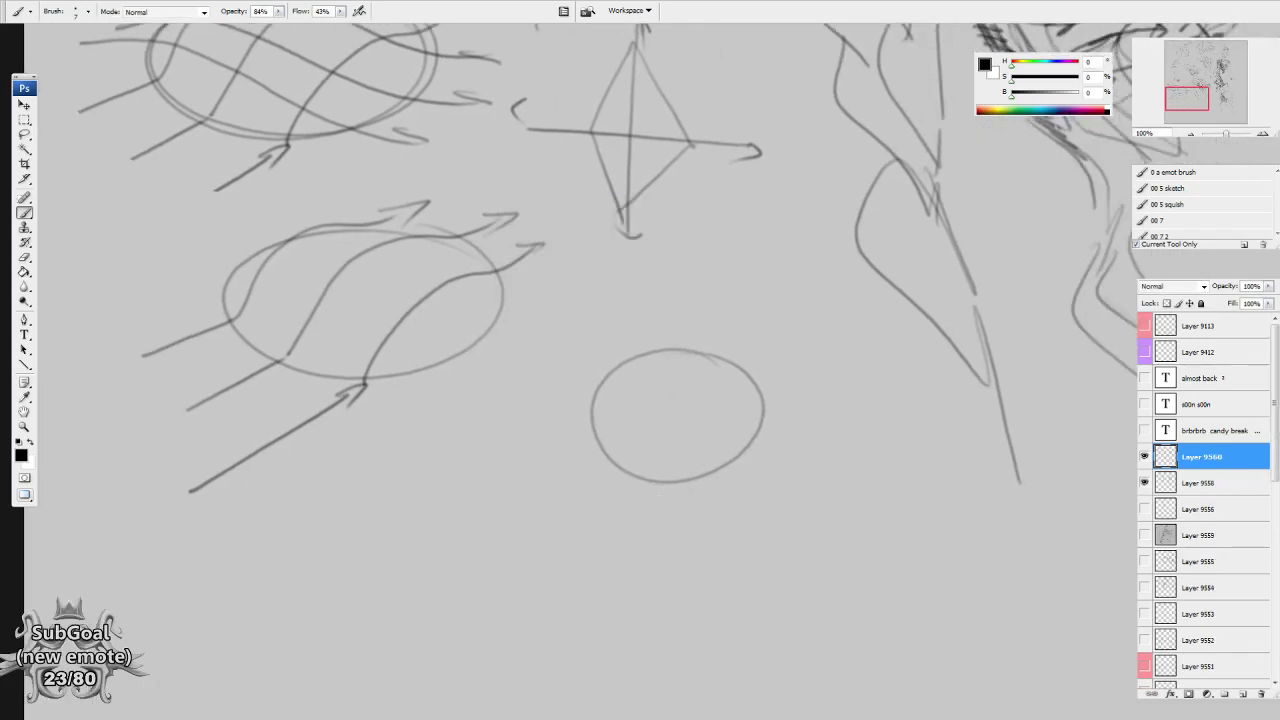
drag(573, 365, 806, 378)
drag(541, 389, 826, 407)
drag(533, 423, 816, 441)
drag(545, 451, 807, 463)
drag(603, 309, 608, 525)
drag(653, 297, 652, 523)
drag(687, 299, 684, 530)
mouse_move(730, 299)
mouse_down()
mouse_move(726, 537)
mouse_move(757, 520)
mouse_up()
drag(847, 506, 812, 566)
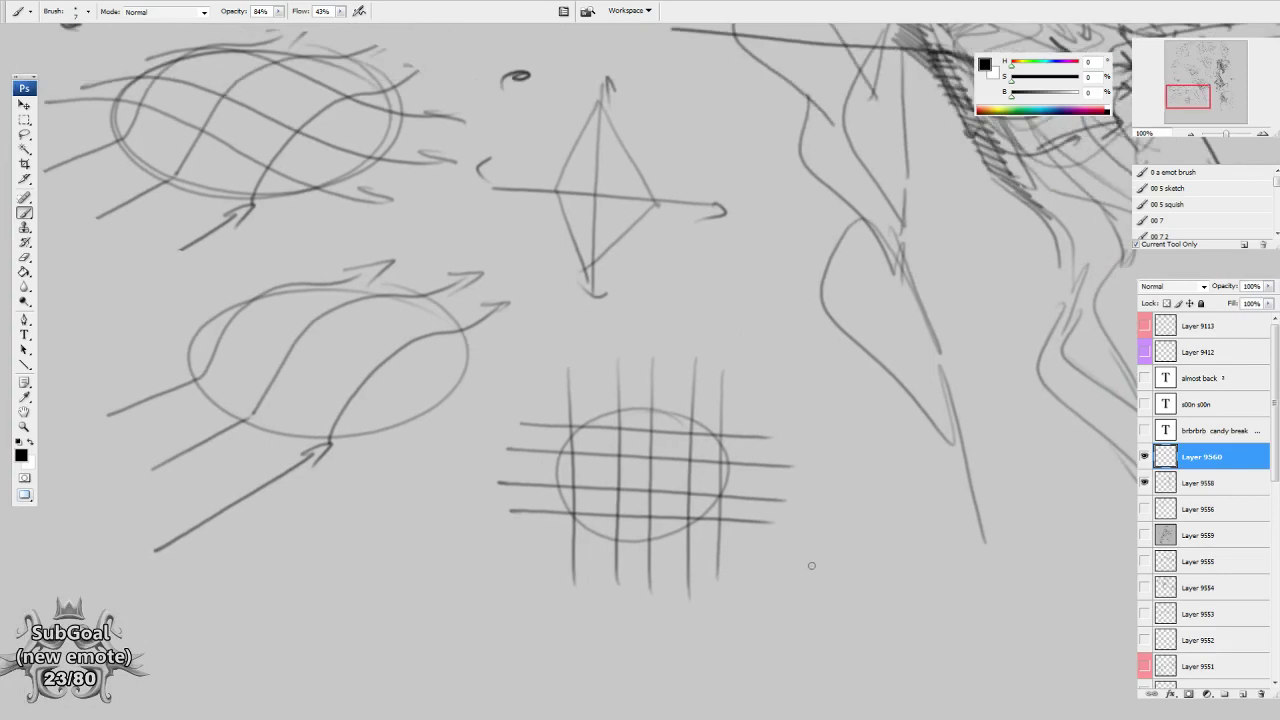
Lasso the grid and free-transform it over the circle, stretching its height to 123.7% and rotating it to 157.3°.
key(l)
mouse_move(814, 375)
mouse_down()
mouse_move(584, 345)
mouse_move(868, 418)
mouse_move(798, 370)
mouse_up()
key(ctrl+t)
mouse_move(952, 658)
mouse_down()
mouse_move(662, 202)
mouse_move(416, 324)
mouse_move(374, 402)
mouse_up()
drag(798, 563, 734, 483)
drag(914, 597, 956, 431)
drag(729, 463, 633, 562)
mouse_move(946, 508)
mouse_down()
mouse_move(852, 695)
mouse_move(943, 388)
mouse_move(934, 356)
mouse_move(936, 519)
mouse_up()
drag(708, 505, 747, 496)
mouse_move(834, 481)
mouse_down()
mouse_move(895, 494)
mouse_move(795, 499)
mouse_up()
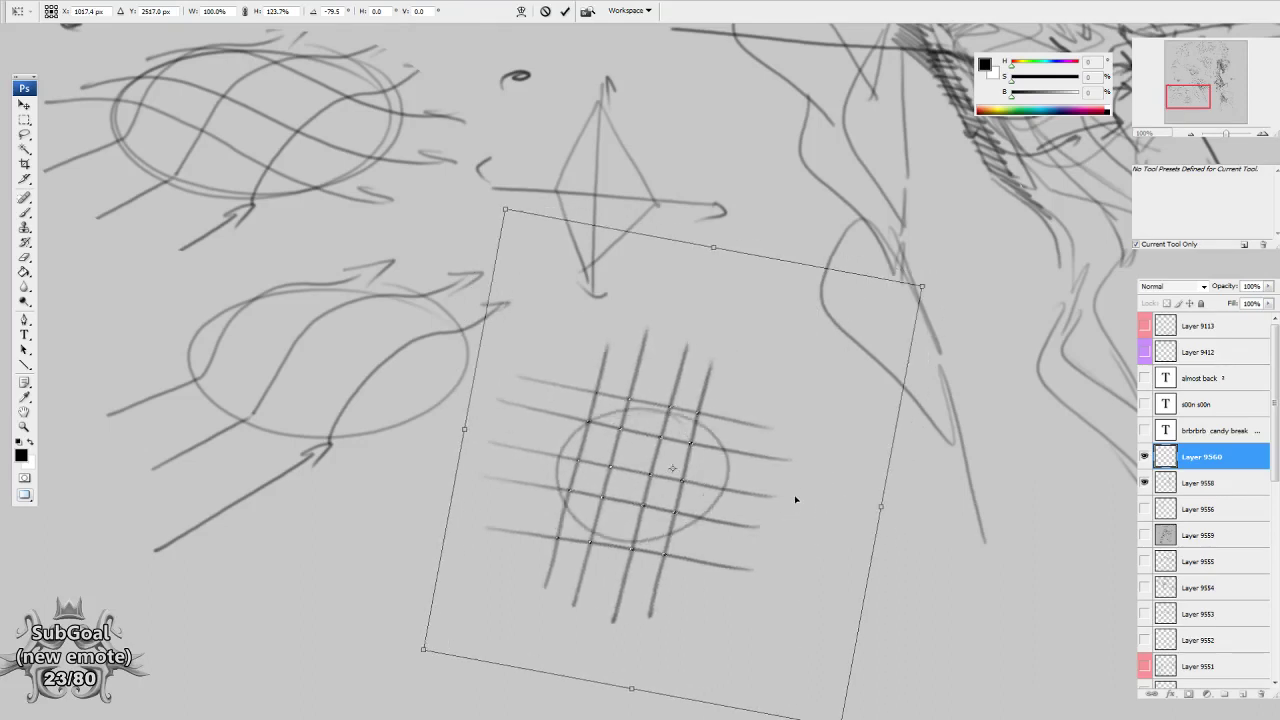
mouse_move(969, 469)
mouse_down()
mouse_move(964, 416)
mouse_move(915, 298)
mouse_move(964, 328)
mouse_move(763, 201)
mouse_move(487, 254)
mouse_up()
mouse_move(761, 521)
mouse_down()
mouse_move(694, 484)
mouse_move(727, 506)
mouse_up()
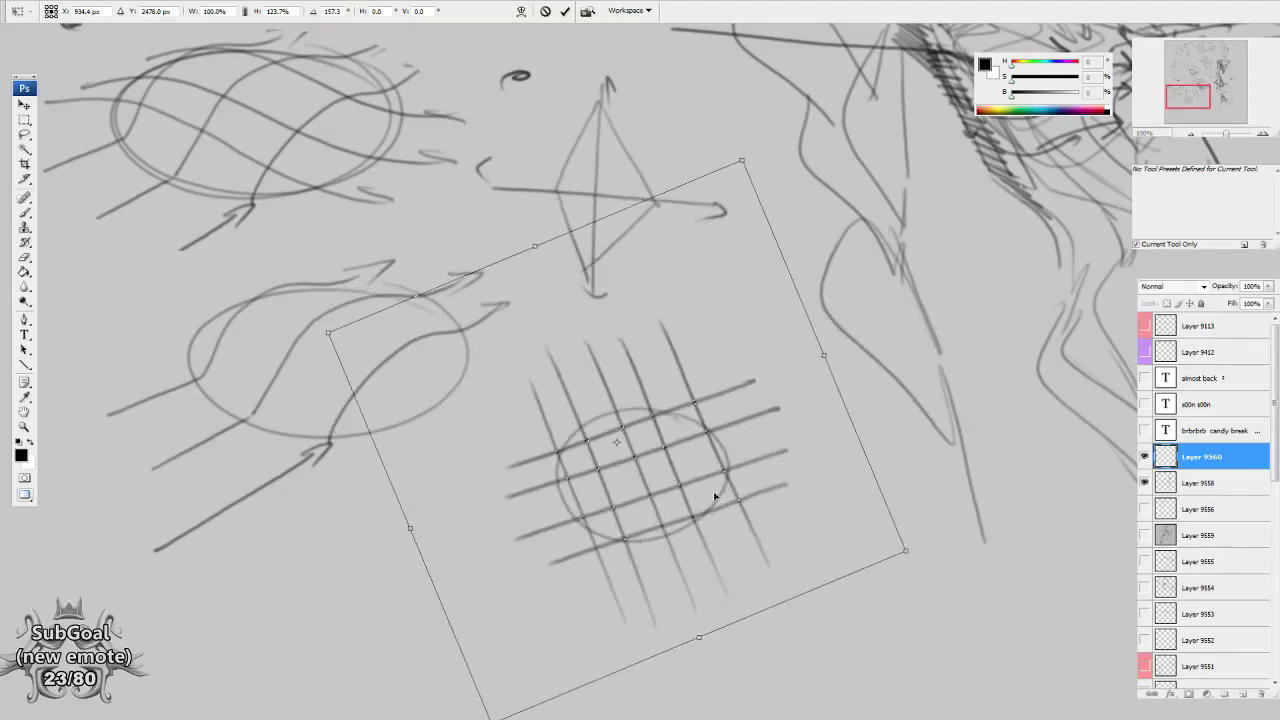
key(Return)
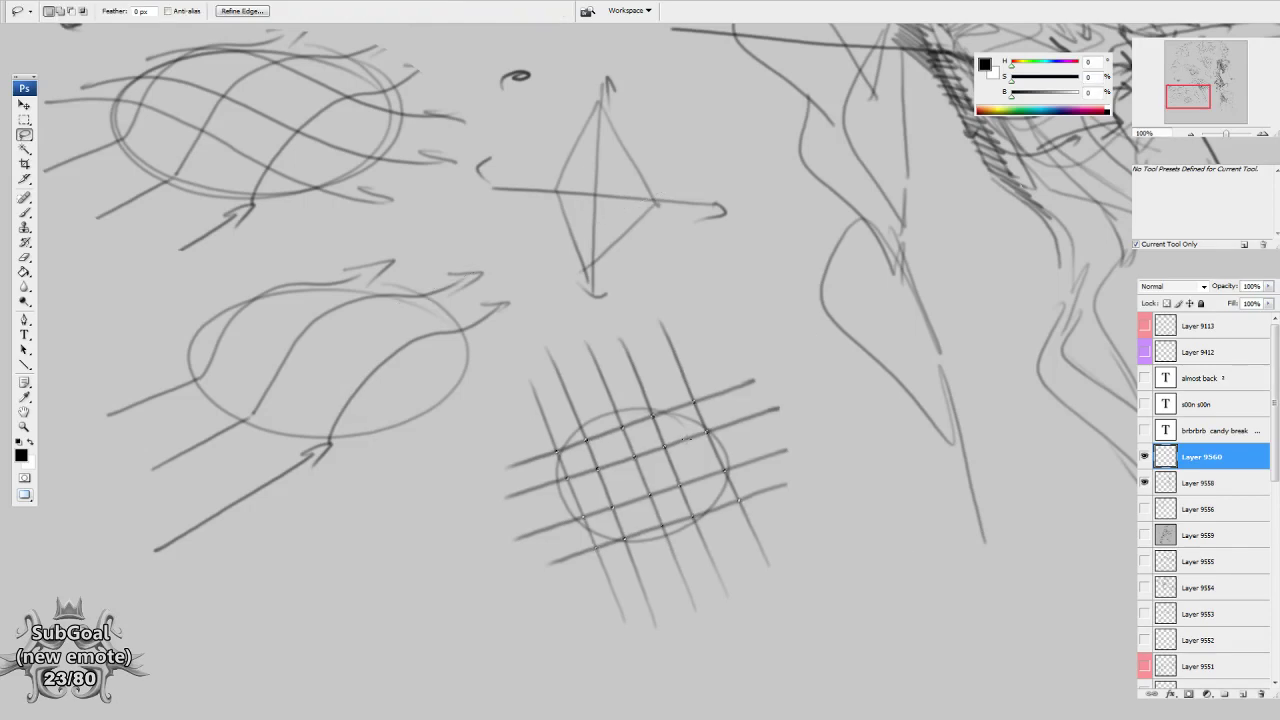
key(b)
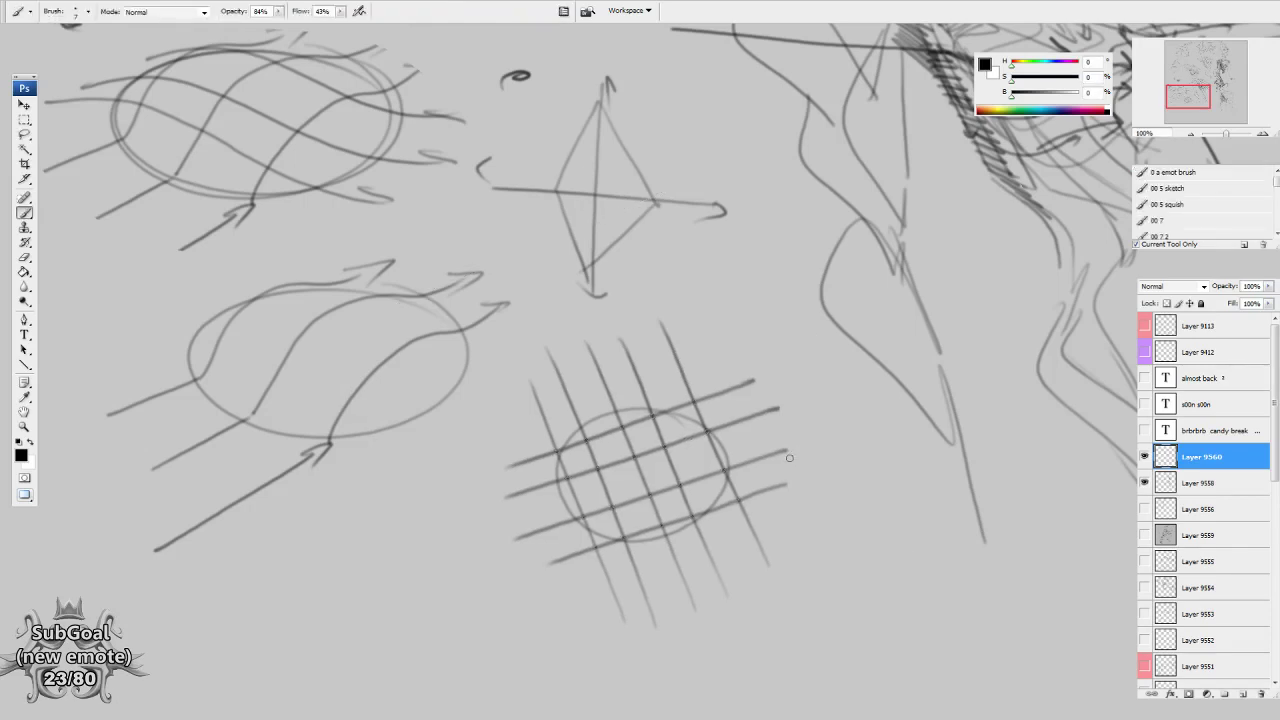
Draw a flat ellipse below the grid with a curved arrow beside it and two long diagonal arrows crossing underneath.
mouse_move(785, 487)
mouse_down()
mouse_move(769, 511)
mouse_move(737, 466)
mouse_move(662, 473)
mouse_up()
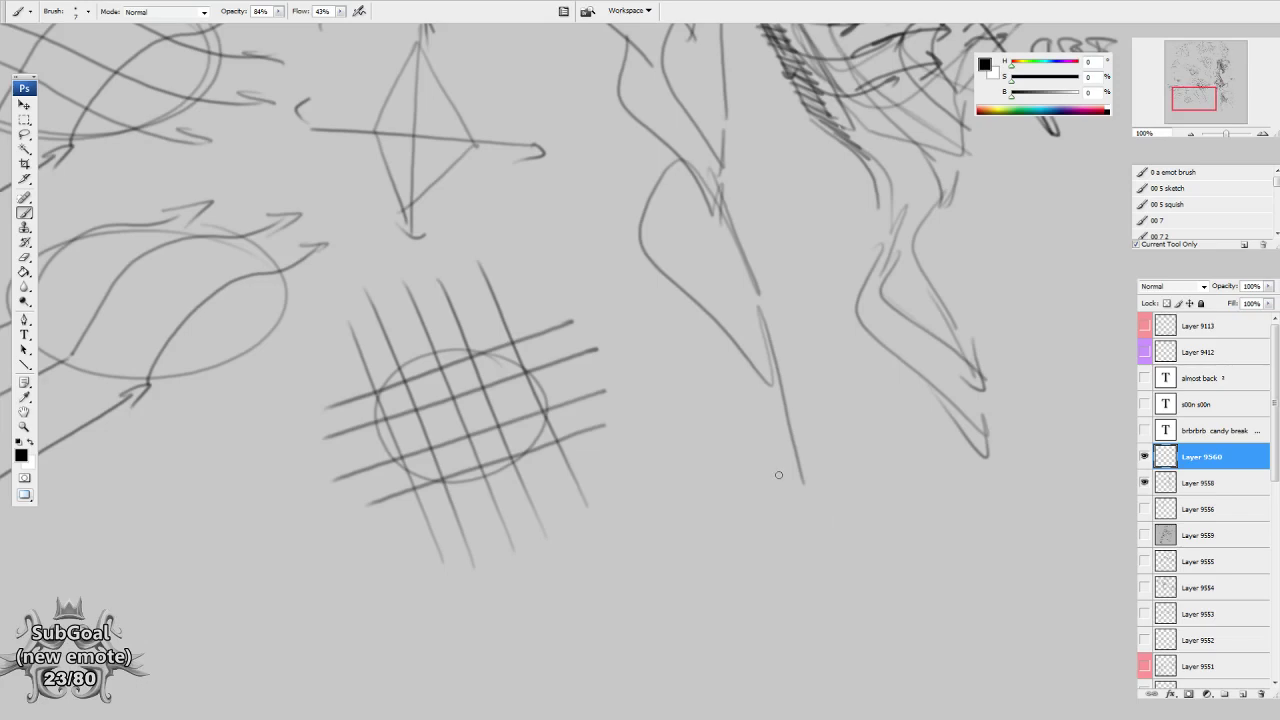
mouse_move(578, 495)
mouse_down()
mouse_move(526, 326)
mouse_move(564, 316)
mouse_up()
mouse_move(632, 447)
mouse_down()
mouse_move(532, 428)
mouse_move(531, 487)
mouse_move(546, 434)
mouse_up()
mouse_move(334, 466)
mouse_down()
mouse_move(297, 345)
mouse_move(318, 289)
mouse_up()
scroll(463, 529, down, 1)
drag(356, 479, 682, 547)
mouse_move(660, 535)
mouse_down()
mouse_move(702, 548)
mouse_move(654, 565)
mouse_up()
drag(669, 560, 688, 553)
drag(527, 535, 747, 431)
drag(725, 433, 760, 429)
drag(560, 526, 485, 556)
scroll(601, 503, down, 1)
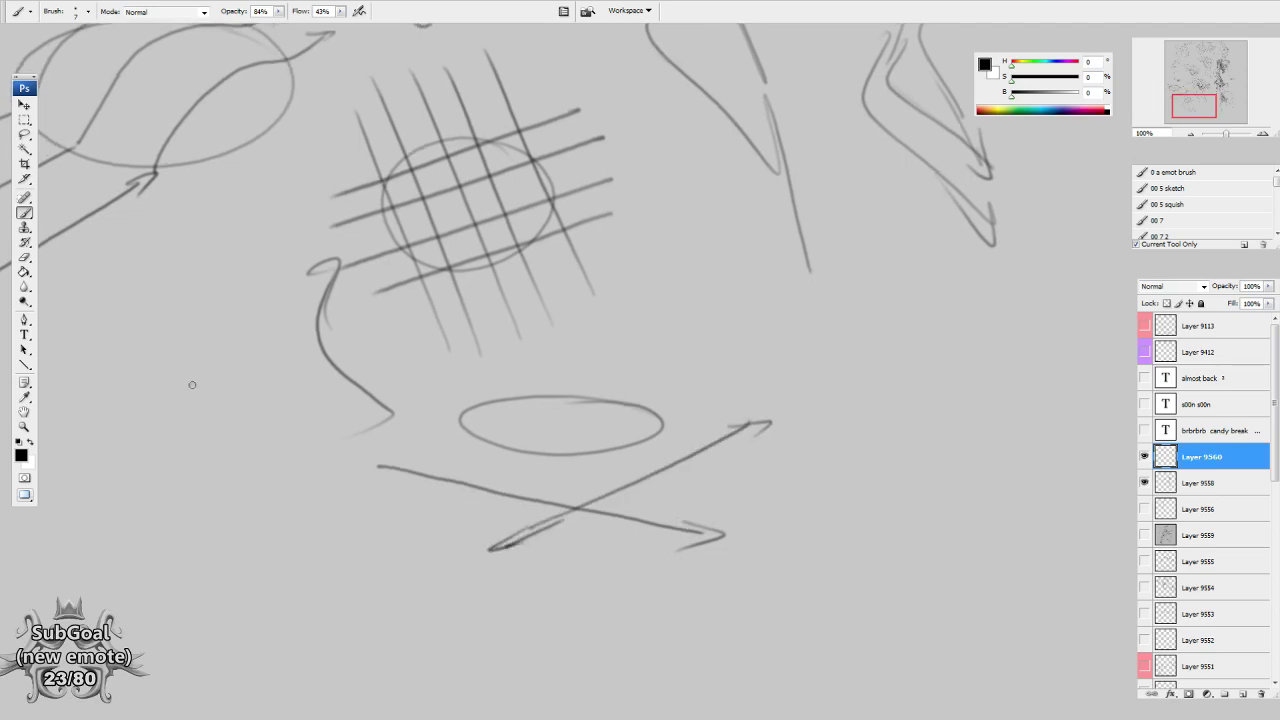
Draw a long diagonal line through the crossed arrows and a small stick figure with an upward arrow below them.
drag(170, 420, 938, 604)
scroll(700, 600, down, 5)
mouse_move(643, 557)
mouse_down()
mouse_move(592, 624)
mouse_move(615, 613)
mouse_move(589, 648)
mouse_up()
key(ctrl+z)
drag(616, 608, 617, 648)
mouse_move(619, 567)
mouse_down()
mouse_move(592, 568)
mouse_move(668, 571)
mouse_up()
key(space)
drag(621, 457, 624, 463)
mouse_move(613, 506)
mouse_down()
mouse_move(614, 449)
mouse_move(616, 465)
mouse_up()
drag(529, 544, 706, 546)
Draw a long horizontal arrow between the rotated grid and the flat ellipse.
scroll(608, 384, up, 3)
drag(497, 323, 822, 325)
drag(775, 325, 776, 343)
key(space)
drag(742, 535, 752, 518)
key(space)
Wrap a series of diagonal lines up and over the flat ellipse and cross them with one long descending line.
drag(694, 442, 706, 428)
drag(526, 416, 546, 399)
mouse_move(479, 427)
mouse_down()
mouse_move(585, 380)
mouse_move(706, 354)
mouse_up()
mouse_move(528, 440)
mouse_down()
mouse_move(656, 377)
mouse_move(741, 359)
mouse_up()
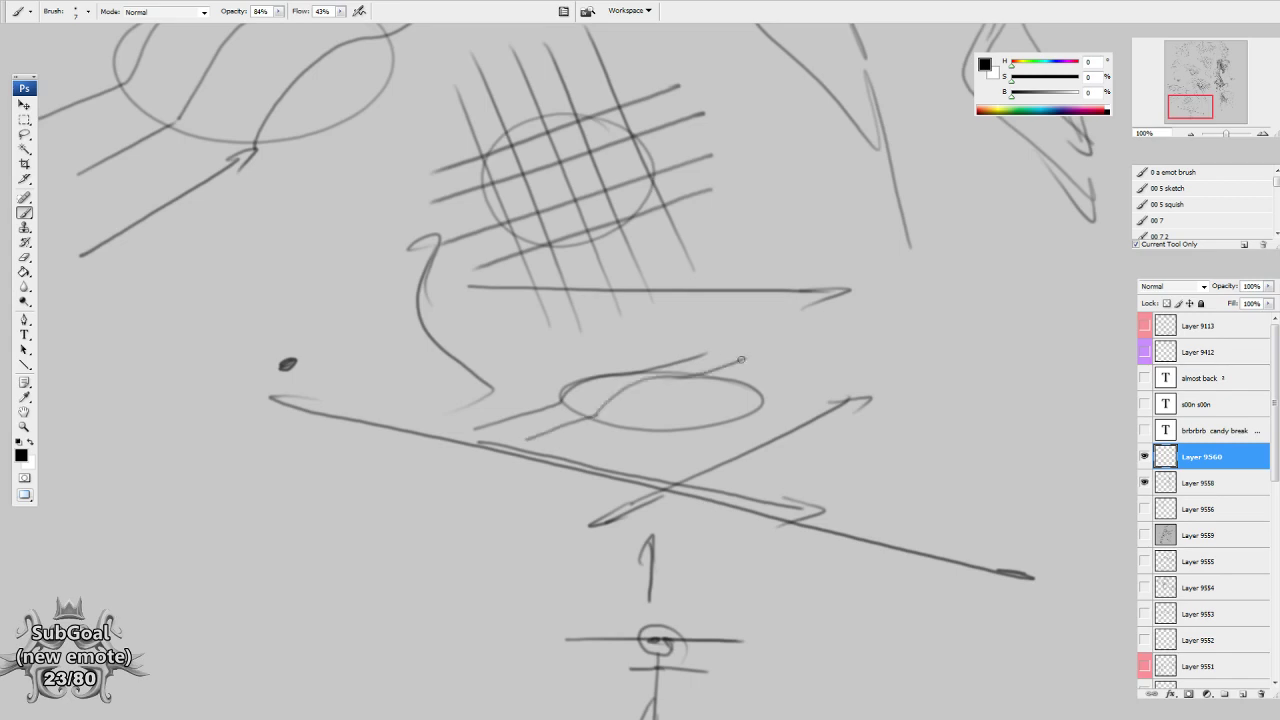
drag(634, 431, 780, 366)
drag(612, 462, 828, 379)
mouse_move(552, 393)
mouse_down()
mouse_move(1002, 466)
mouse_move(993, 483)
mouse_up()
Draw an egg-shaped head with two eyes and a facing arrow, and wrap vertical curves and cross arrows over it.
drag(751, 486, 977, 376)
mouse_move(598, 432)
mouse_down()
mouse_move(451, 452)
mouse_move(527, 364)
mouse_up()
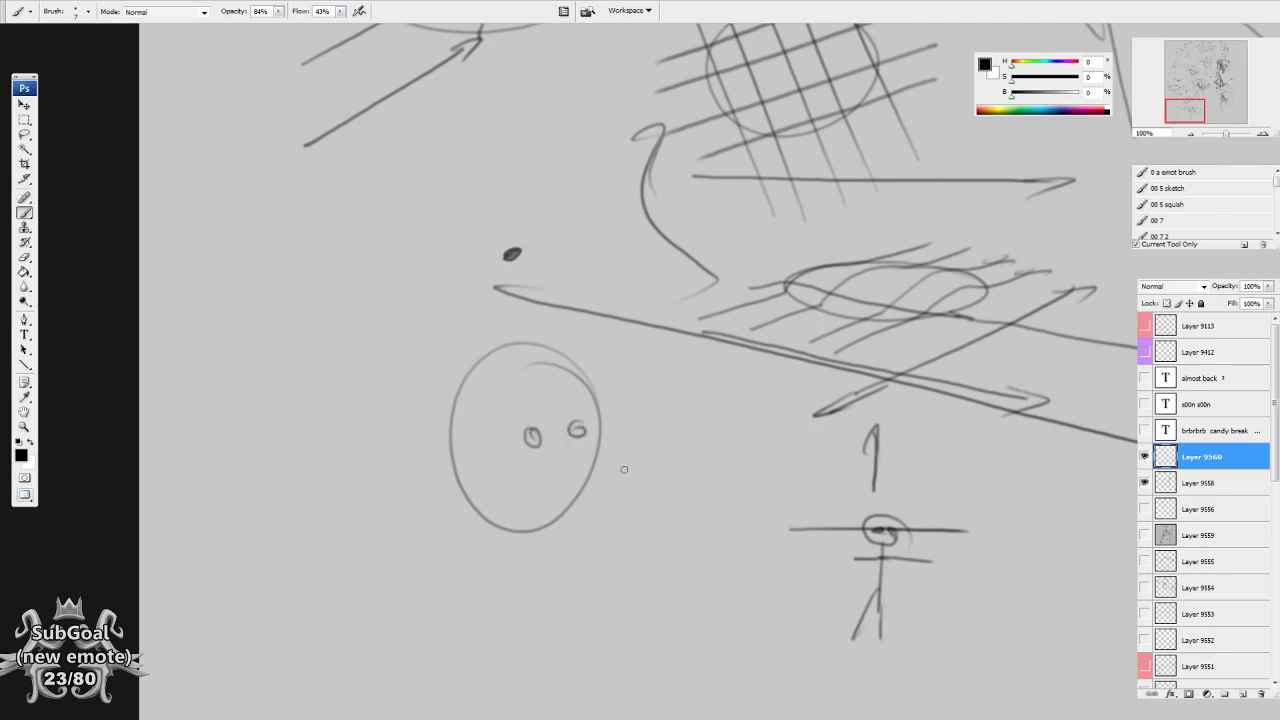
drag(651, 479, 647, 482)
drag(633, 526, 698, 483)
mouse_move(517, 374)
mouse_down()
mouse_move(574, 421)
mouse_move(583, 503)
mouse_move(624, 518)
mouse_up()
mouse_move(547, 315)
mouse_down()
mouse_move(597, 307)
mouse_move(618, 397)
mouse_move(678, 500)
mouse_up()
mouse_move(619, 308)
mouse_down()
mouse_move(644, 347)
mouse_move(684, 468)
mouse_up()
drag(504, 397, 590, 423)
drag(506, 345, 562, 362)
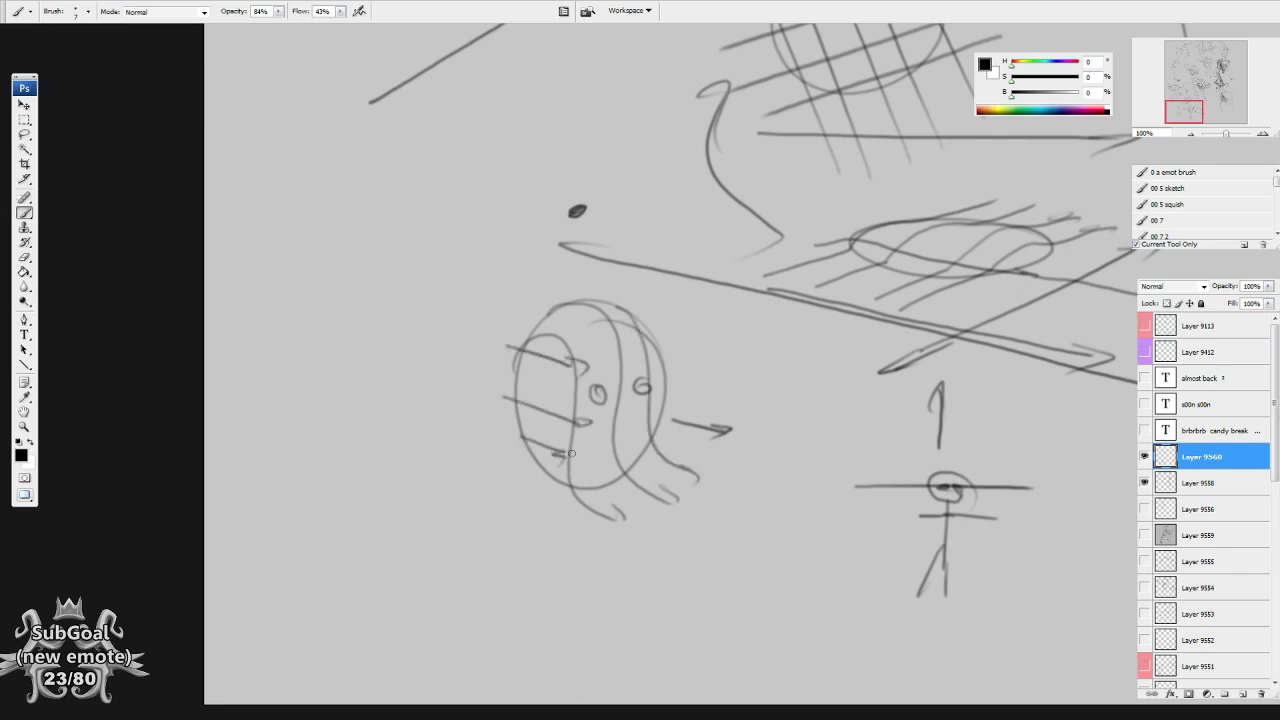
drag(589, 254, 582, 640)
drag(618, 214, 586, 631)
drag(636, 255, 599, 560)
mouse_move(545, 670)
mouse_down()
mouse_move(606, 214)
mouse_move(612, 60)
mouse_up()
drag(402, 690, 583, 215)
Draw a box's top face and left edge beside the head, with a bold arrow along the back edge lettered "LEAD".
mouse_move(437, 438)
mouse_down()
mouse_move(433, 326)
mouse_move(511, 303)
mouse_move(636, 320)
mouse_up()
mouse_move(430, 332)
mouse_down()
mouse_move(504, 350)
mouse_move(665, 324)
mouse_up()
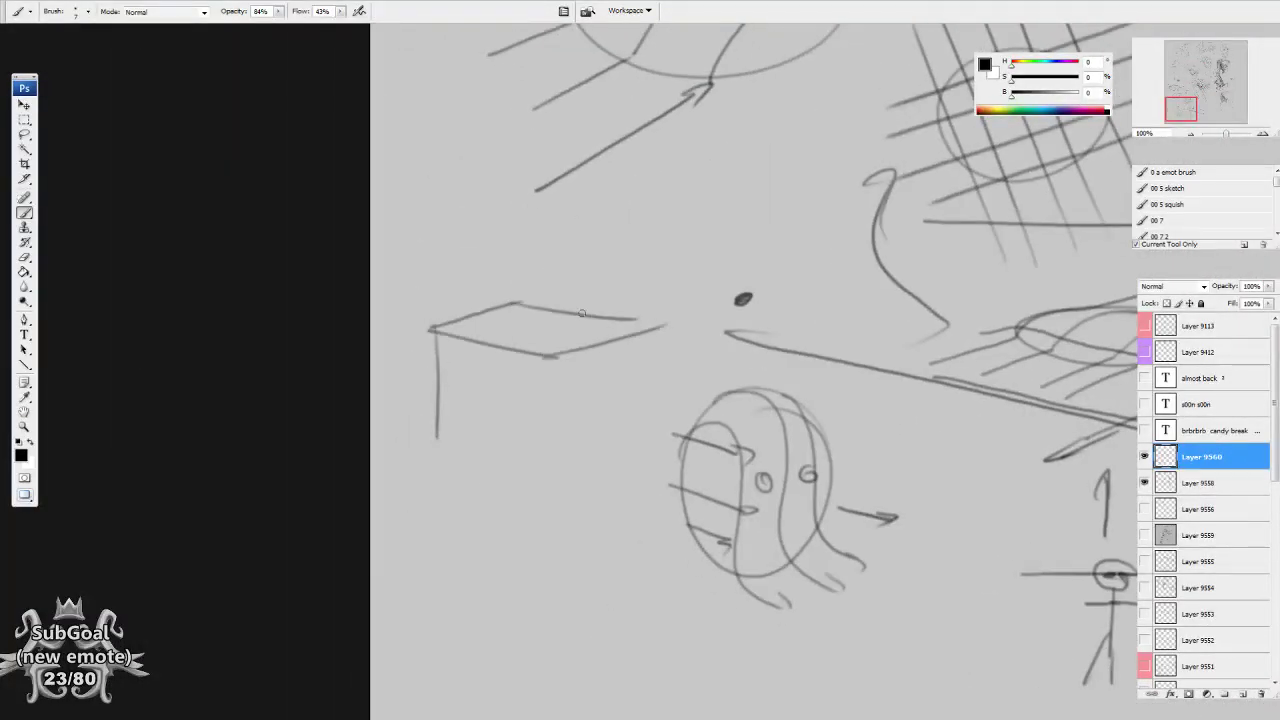
drag(524, 358, 658, 320)
mouse_move(516, 295)
mouse_down()
mouse_move(722, 317)
mouse_move(667, 326)
mouse_up()
drag(599, 294, 641, 304)
mouse_move(623, 289)
mouse_down()
mouse_move(645, 284)
mouse_move(651, 298)
mouse_up()
drag(650, 276, 653, 297)
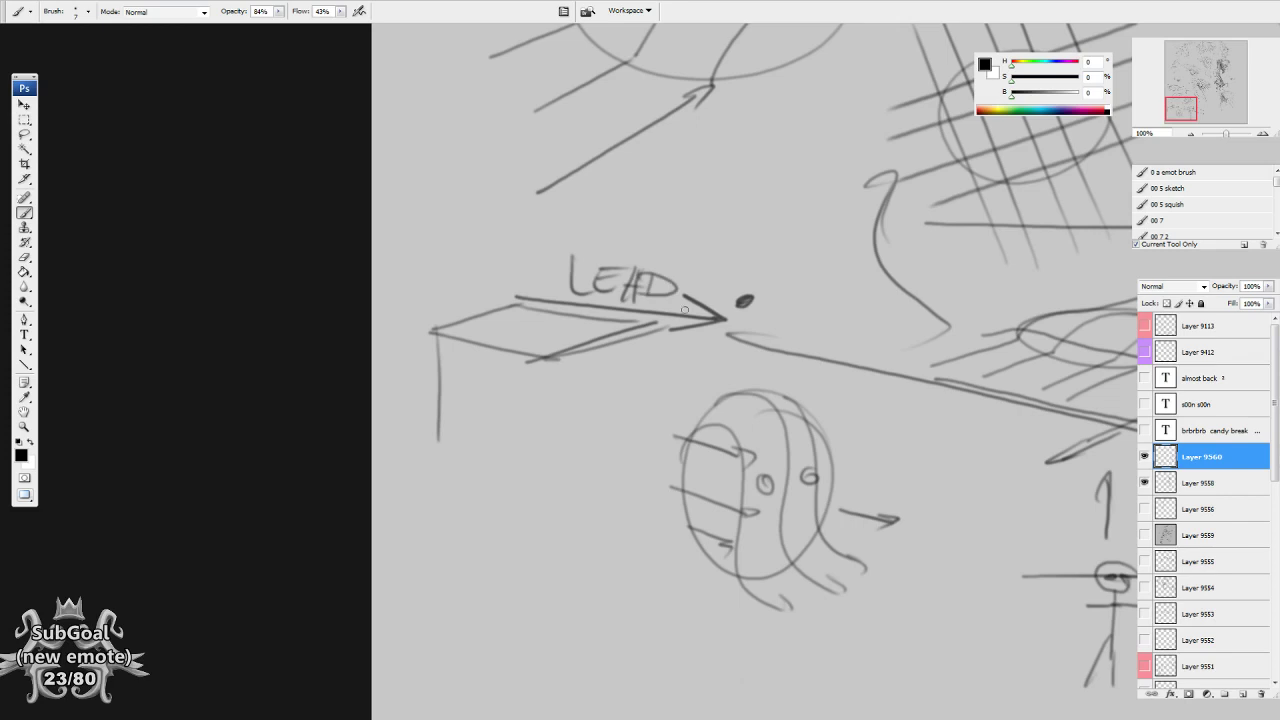
Complete the box's front face, hatch its top face and add an arrow extending off its left corner.
drag(694, 396, 698, 393)
drag(611, 417, 619, 409)
drag(571, 349, 571, 482)
drag(436, 421, 586, 466)
mouse_move(604, 345)
mouse_down()
mouse_move(641, 383)
mouse_move(590, 394)
mouse_up()
drag(680, 358, 555, 383)
drag(645, 352, 528, 376)
mouse_move(610, 347)
mouse_down()
mouse_move(490, 380)
mouse_move(620, 352)
mouse_up()
drag(468, 384, 446, 391)
drag(446, 391, 488, 391)
drag(655, 530, 652, 525)
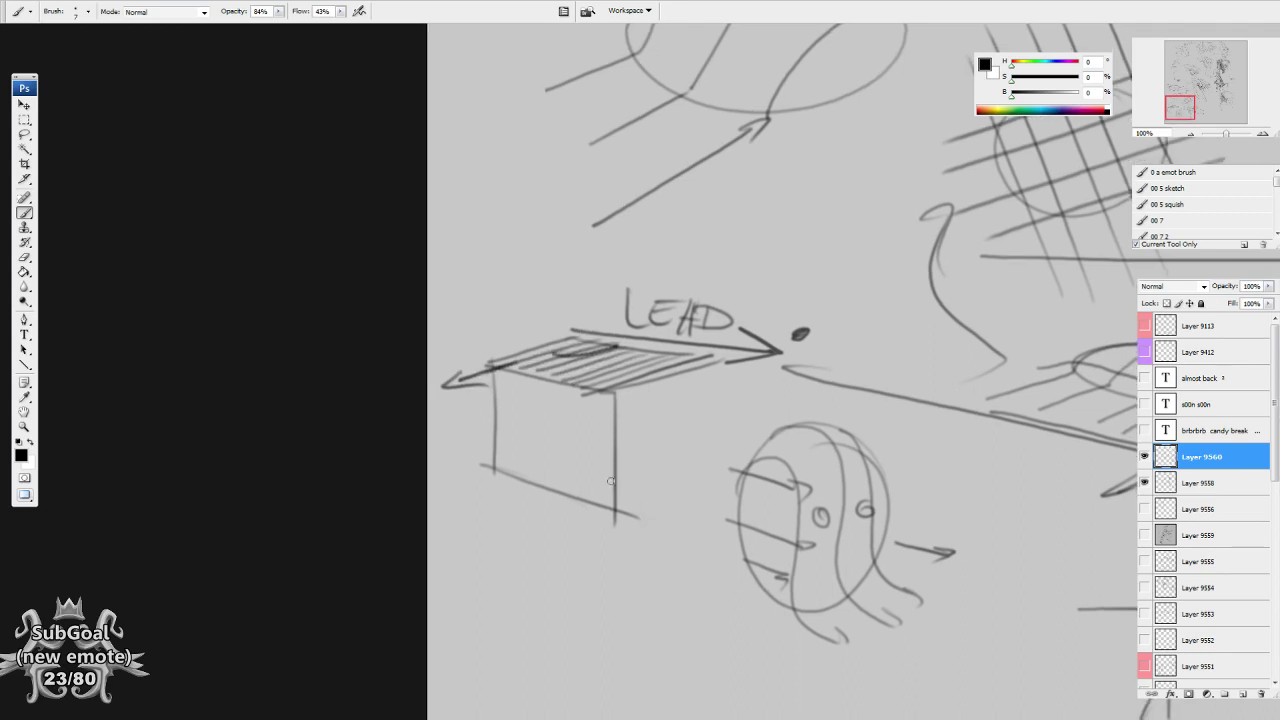
Draw bold arrows down the box's left edge and along its bottom edge, and mark the directions X and Y.
drag(486, 356, 481, 479)
drag(477, 476, 606, 515)
mouse_move(466, 461)
mouse_down()
mouse_move(706, 551)
mouse_move(683, 556)
mouse_up()
drag(489, 357, 492, 589)
drag(545, 282, 528, 306)
mouse_move(436, 355)
mouse_down()
mouse_move(467, 390)
mouse_move(440, 428)
mouse_up()
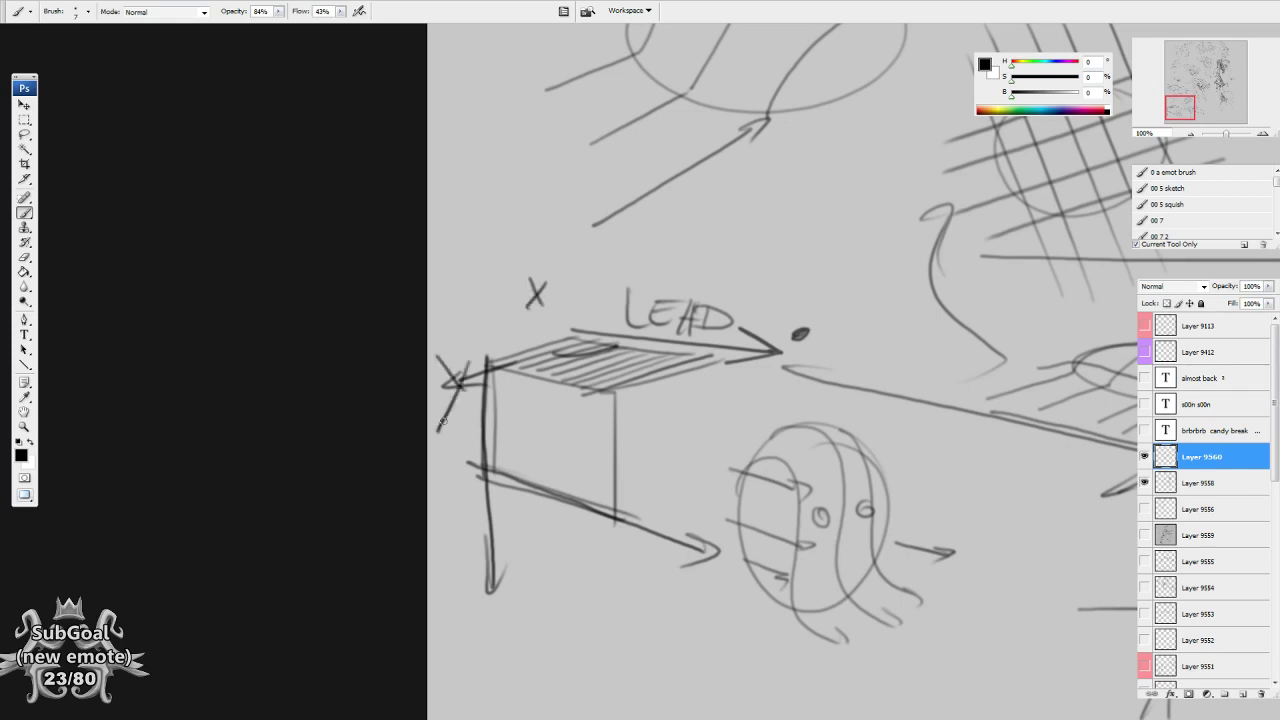
Draw slanted lines across the box's upper left and a row of downward strokes over its front face.
drag(583, 410, 447, 435)
mouse_move(576, 389)
mouse_down()
mouse_move(442, 416)
mouse_move(592, 518)
mouse_move(568, 508)
mouse_up()
drag(558, 452, 565, 546)
drag(541, 378, 536, 522)
drag(519, 368, 530, 492)
drag(604, 390, 601, 521)
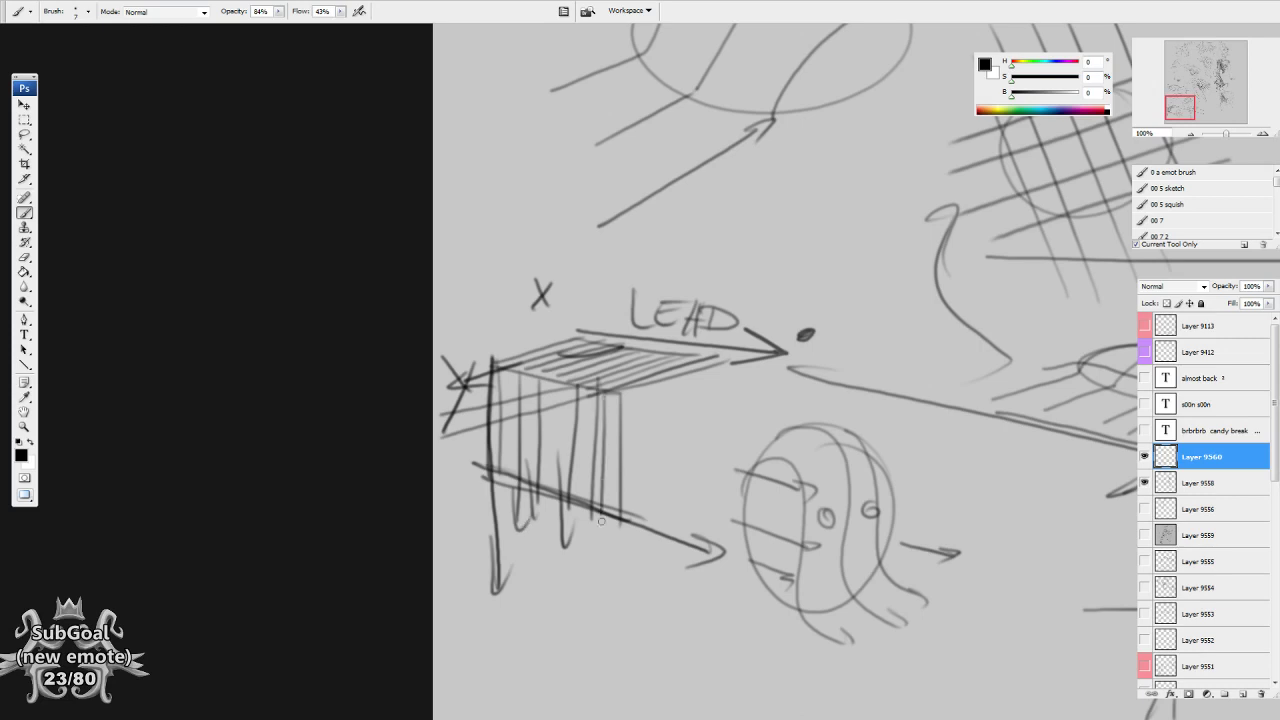
Letter "TOP" under the X mark and "SIDE" beside the box's front face.
drag(513, 316, 533, 314)
drag(546, 314, 552, 318)
drag(459, 454, 446, 468)
mouse_move(470, 444)
mouse_down()
mouse_move(472, 466)
mouse_move(526, 472)
mouse_move(534, 452)
mouse_up()
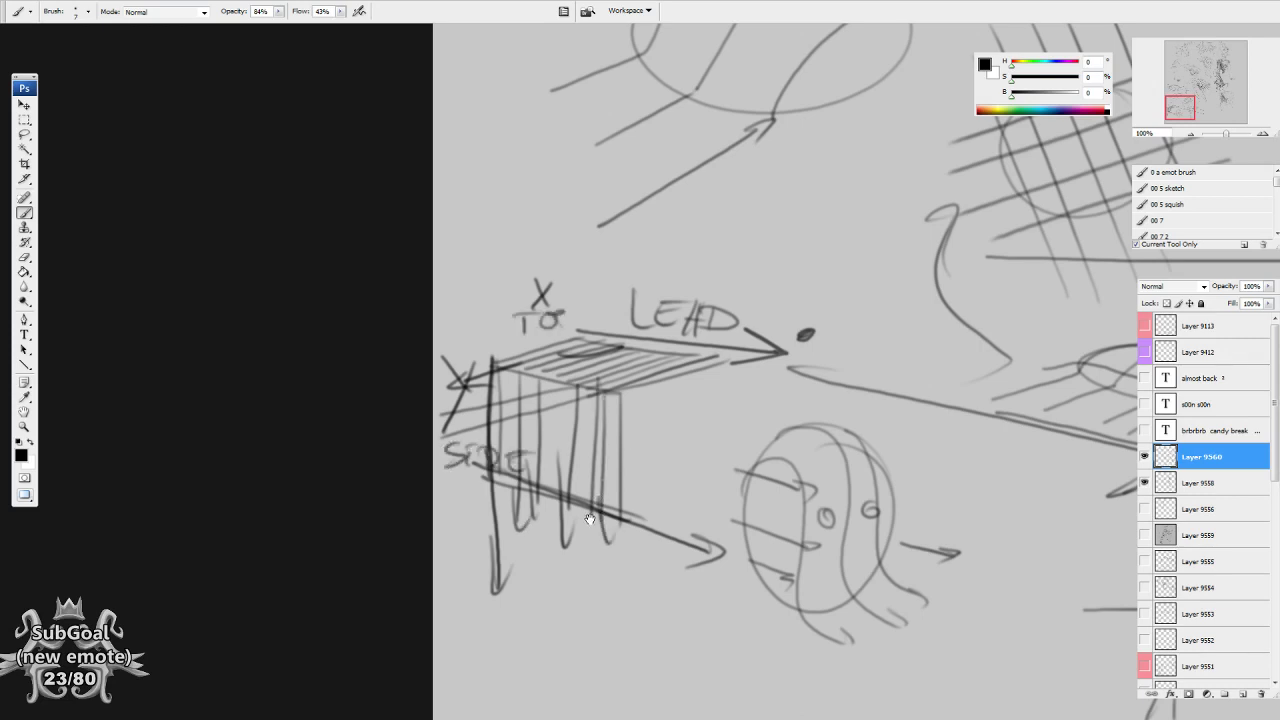
Draw a bold arrow along the front top edge of the box, extending past its corner.
drag(579, 529, 583, 489)
drag(553, 402, 551, 398)
mouse_move(484, 318)
mouse_down()
mouse_move(706, 376)
mouse_move(700, 392)
mouse_up()
drag(664, 531, 665, 518)
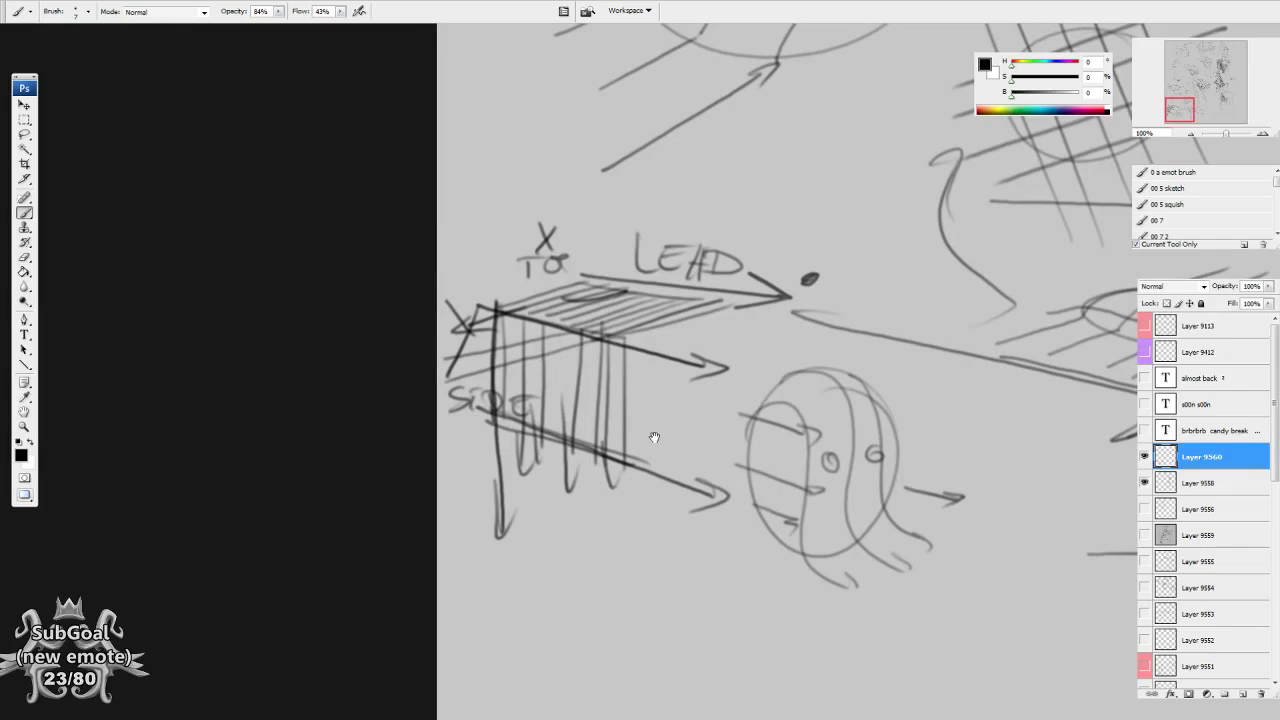
drag(644, 466, 638, 488)
drag(750, 605, 746, 487)
drag(716, 557, 717, 555)
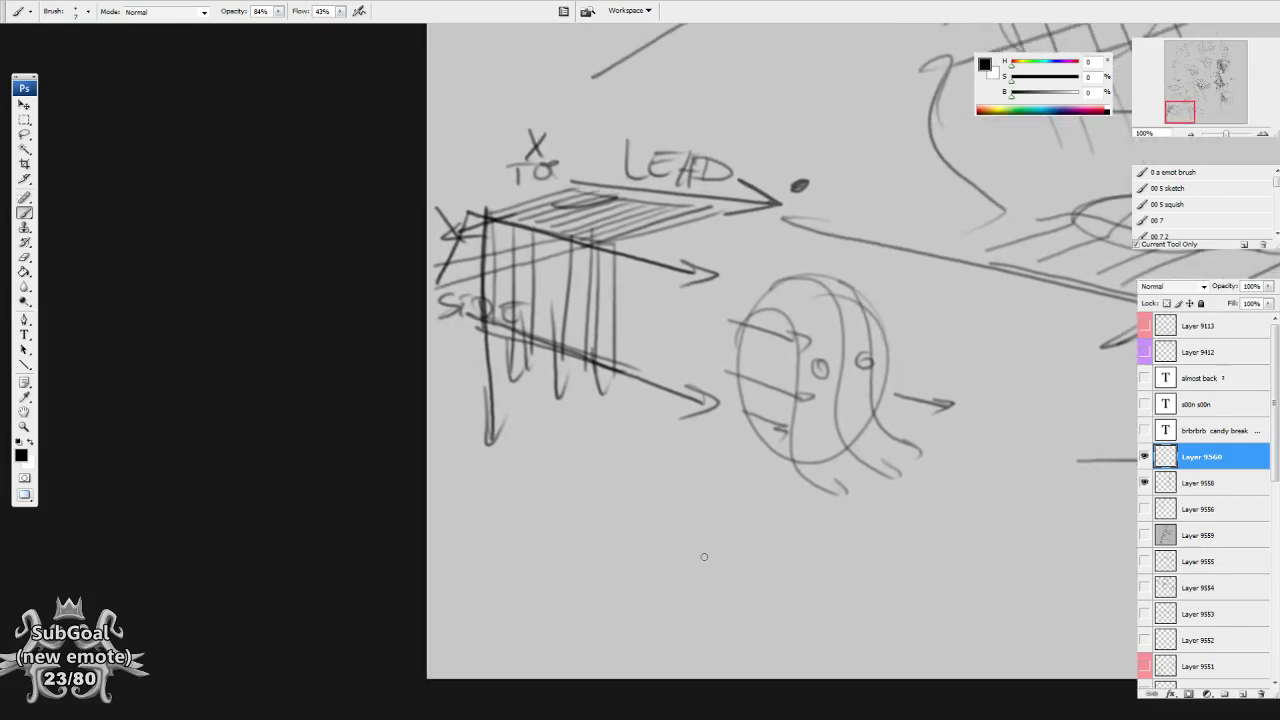
drag(695, 604, 704, 585)
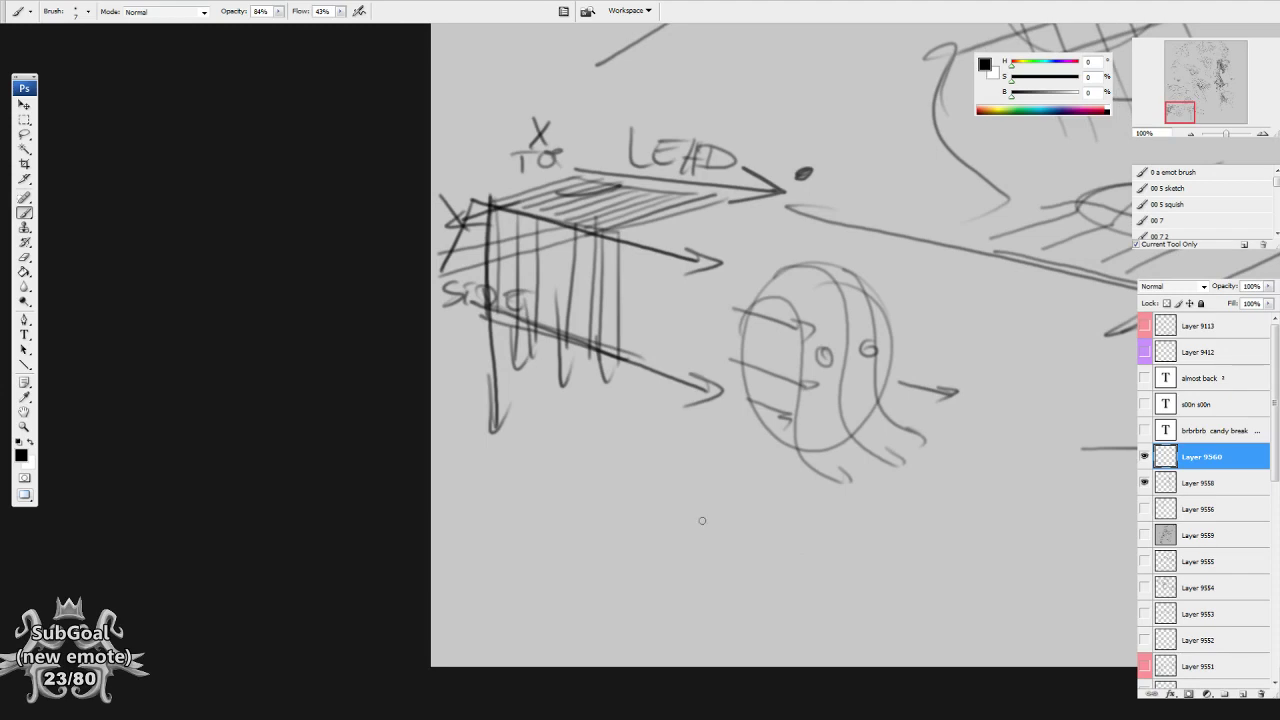
Draw a circle crossed by three horizontal arrows below the head, and a second plain circle beside it.
drag(896, 502, 689, 307)
mouse_move(498, 419)
mouse_down()
mouse_move(492, 376)
mouse_move(660, 374)
mouse_move(628, 386)
mouse_up()
mouse_move(449, 394)
mouse_down()
mouse_move(634, 423)
mouse_move(591, 439)
mouse_up()
drag(778, 473, 770, 475)
mouse_move(762, 382)
mouse_down()
mouse_move(749, 432)
mouse_move(732, 404)
mouse_up()
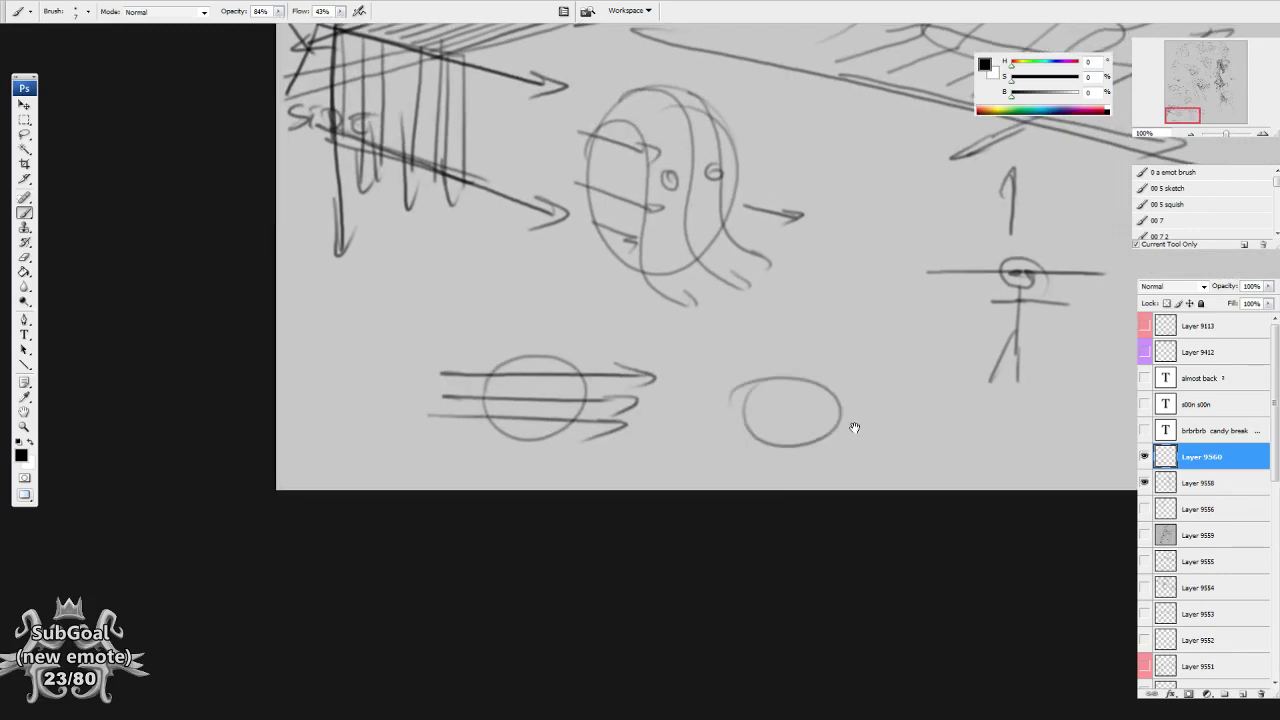
Add a new layer and draw a diagonal arrow through the second circle.
drag(855, 428, 841, 436)
key(ctrl+shift+n)
key(Return)
drag(706, 337, 804, 458)
drag(806, 431, 774, 465)
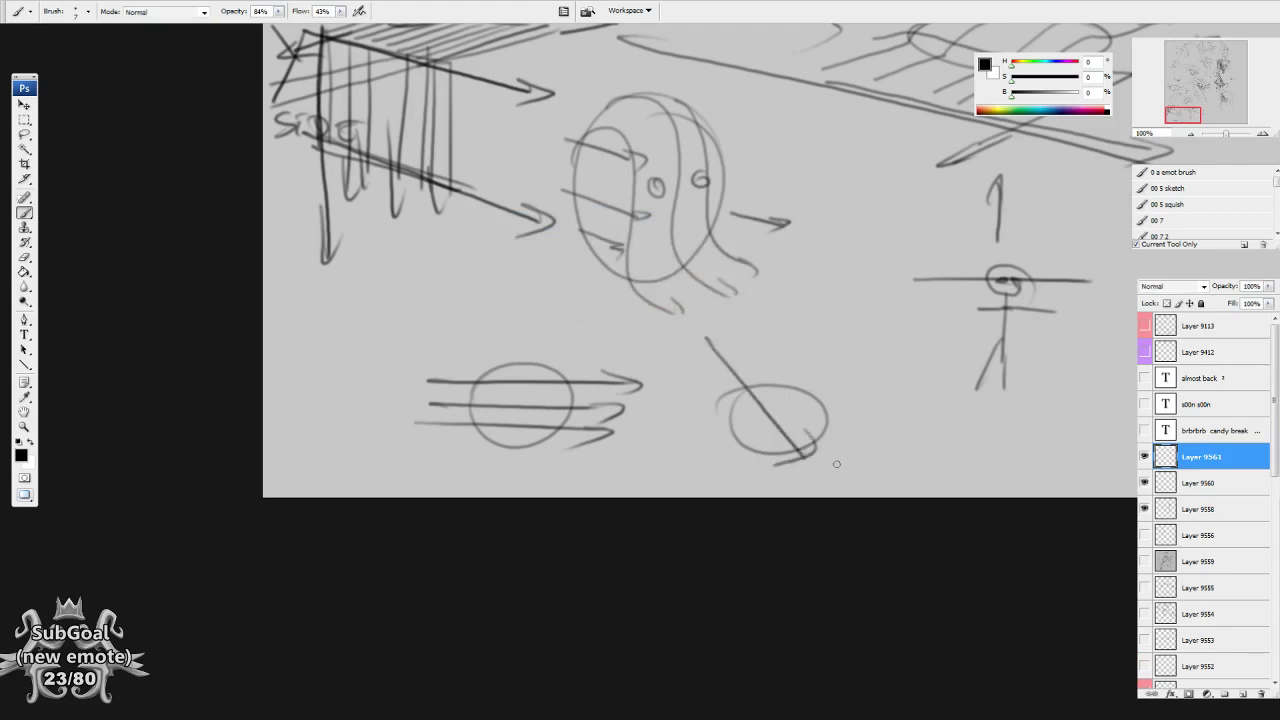
Free-transform the diagonal arrow, rotating it -9.1° over the second circle.
key(ctrl+t)
drag(842, 364, 815, 515)
drag(786, 432, 800, 458)
mouse_move(894, 476)
mouse_down()
mouse_move(743, 512)
mouse_move(674, 363)
mouse_move(757, 514)
mouse_move(797, 297)
mouse_move(787, 353)
mouse_up()
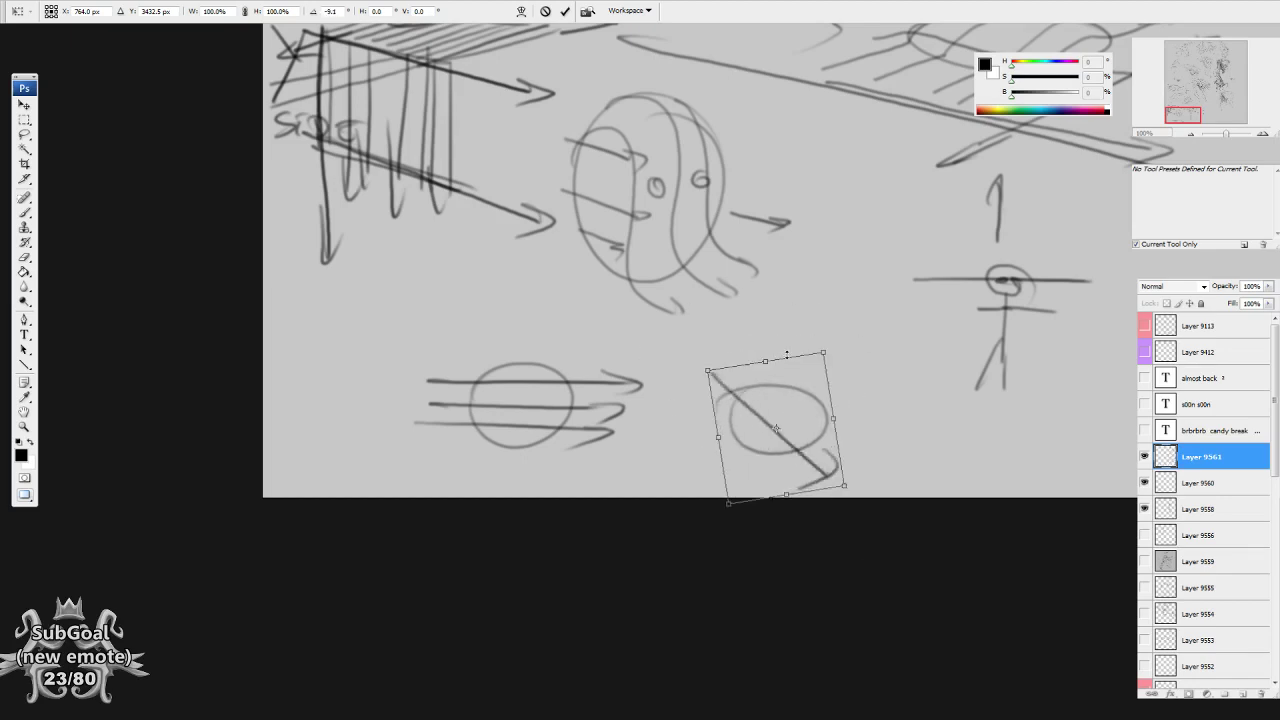
key(Return)
Merge the diagonal arrow's layer into the layer below it.
drag(914, 257, 690, 510)
drag(896, 287, 595, 585)
drag(880, 190, 598, 504)
drag(832, 83, 715, 380)
drag(660, 210, 811, 526)
key(ctrl+e)
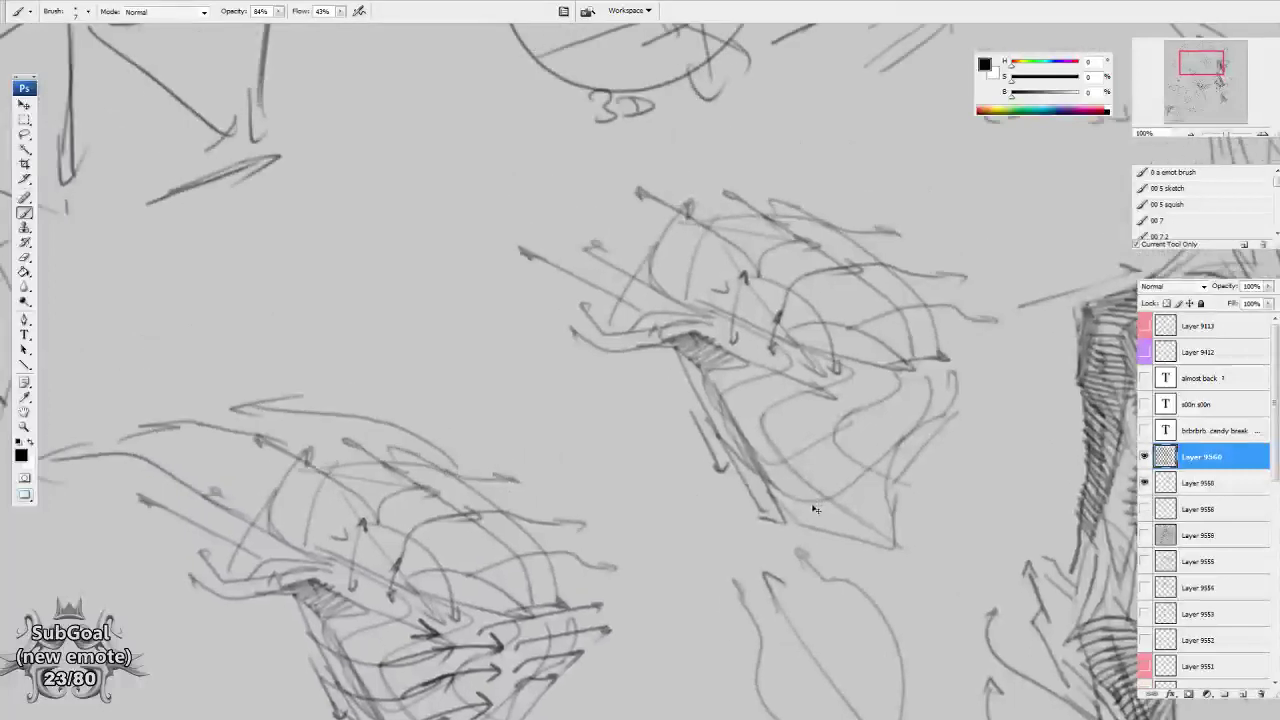
Merge the current drawing layer into the layer below and add a new empty layer.
key(ctrl+e)
key(ctrl+shift+n)
key(Return)
Erase the right-hand arrows of the 3D arrow diagram on the lower sketch layer with an enlarged eraser.
drag(733, 328, 722, 530)
drag(567, 496, 777, 359)
drag(629, 460, 775, 365)
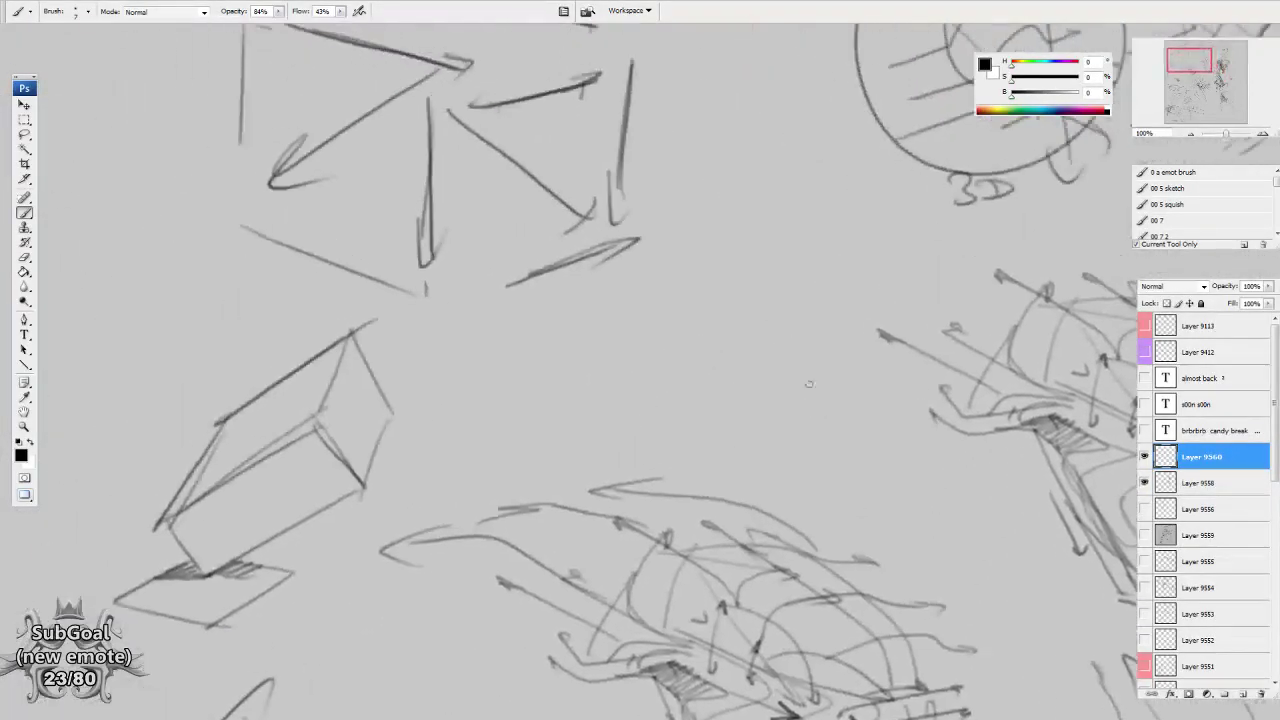
drag(709, 303, 753, 411)
key(e)
key(bracketright)
key(bracketright)
key(bracketright)
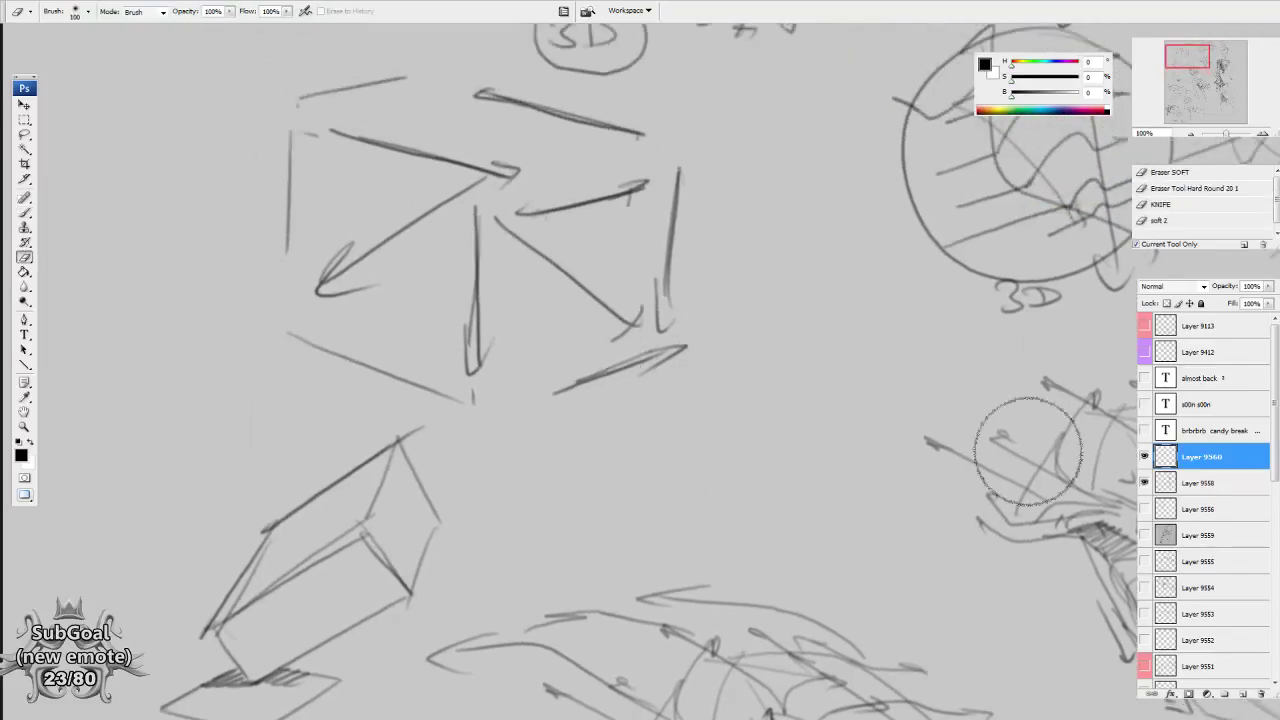
click(1220, 483)
mouse_move(694, 340)
mouse_down()
mouse_move(683, 283)
mouse_move(470, 260)
mouse_move(478, 340)
mouse_up()
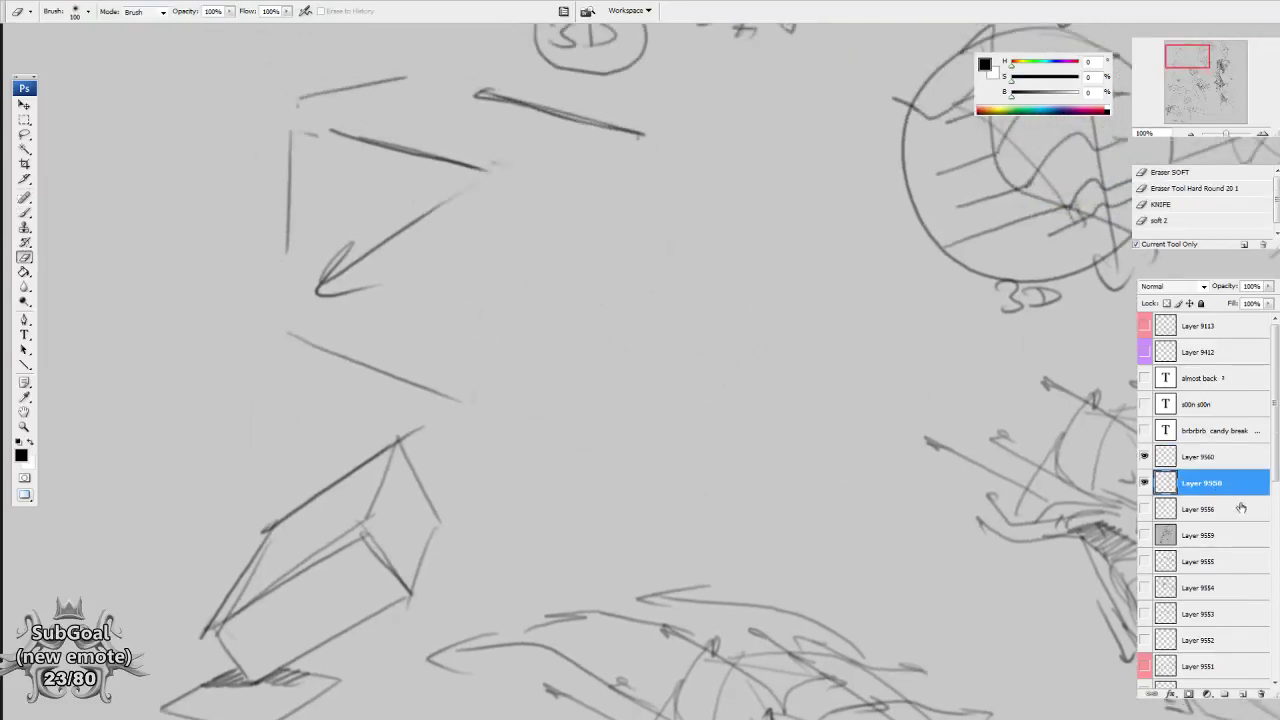
Reselect the empty upper layer and draw a large circle in the cleared area beside the arrow diagram.
click(1222, 459)
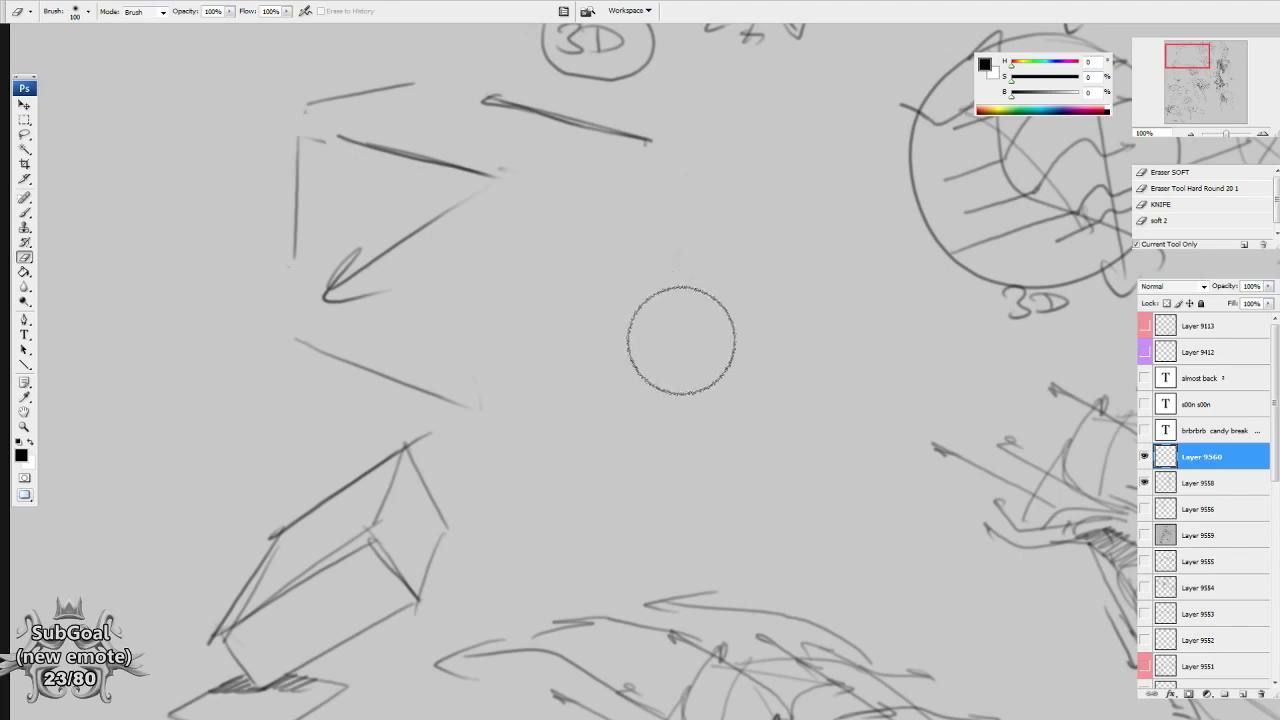
key(b)
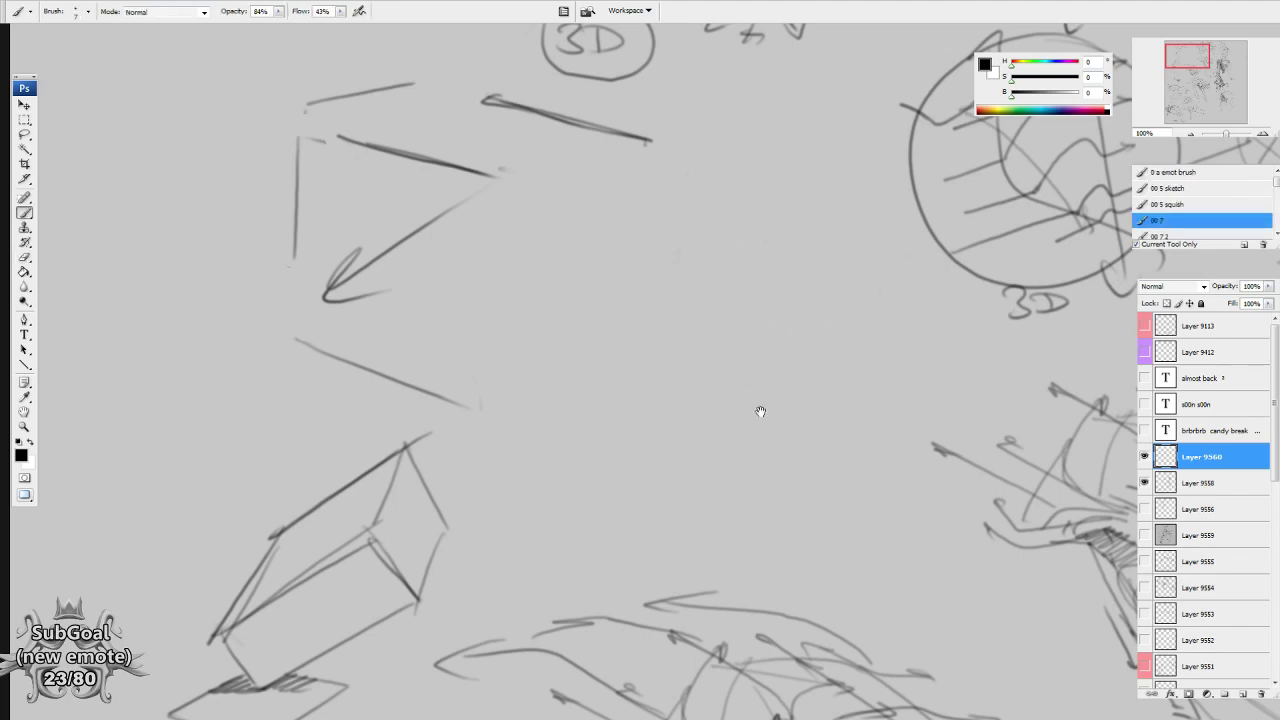
scroll(726, 397, down, 1)
scroll(718, 384, down, 1)
mouse_move(757, 217)
mouse_down()
mouse_move(765, 425)
mouse_move(705, 205)
mouse_up()
drag(788, 461, 781, 454)
drag(803, 526, 777, 500)
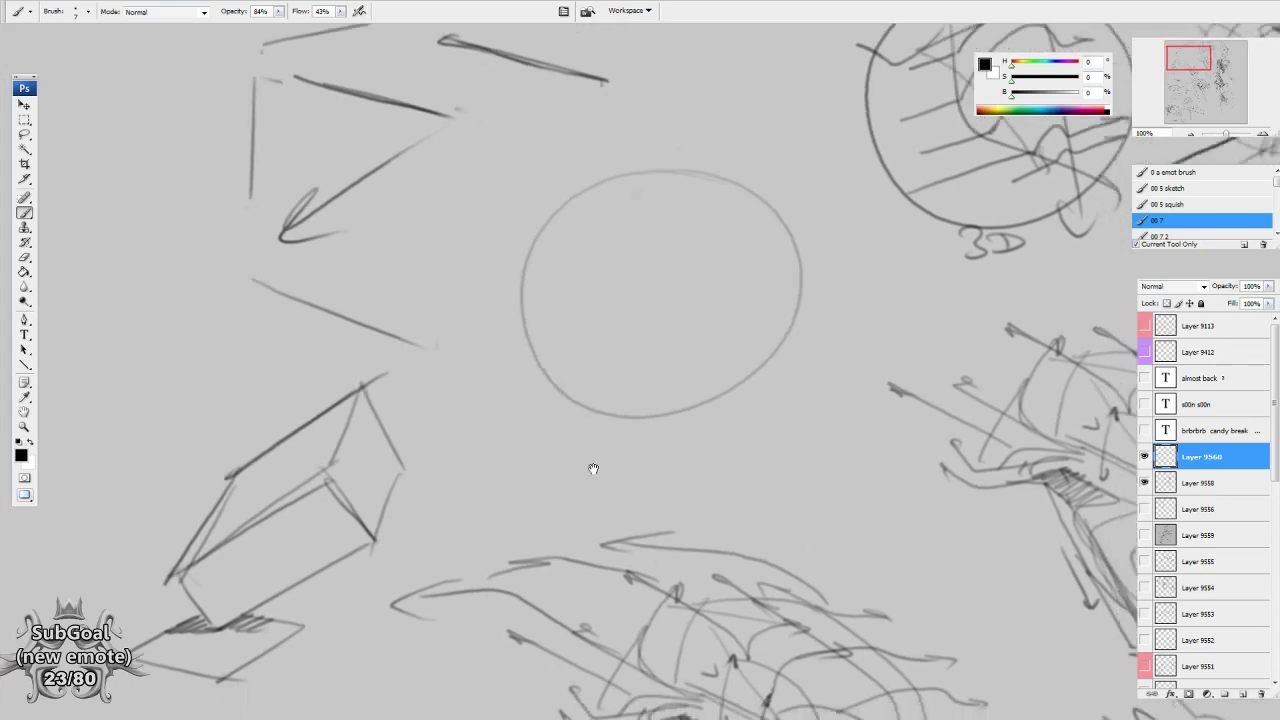
Draw two long, roughly parallel arrows running diagonally downward beneath the circle.
drag(923, 540, 831, 509)
drag(594, 408, 645, 463)
drag(404, 390, 638, 494)
scroll(802, 532, down, 1)
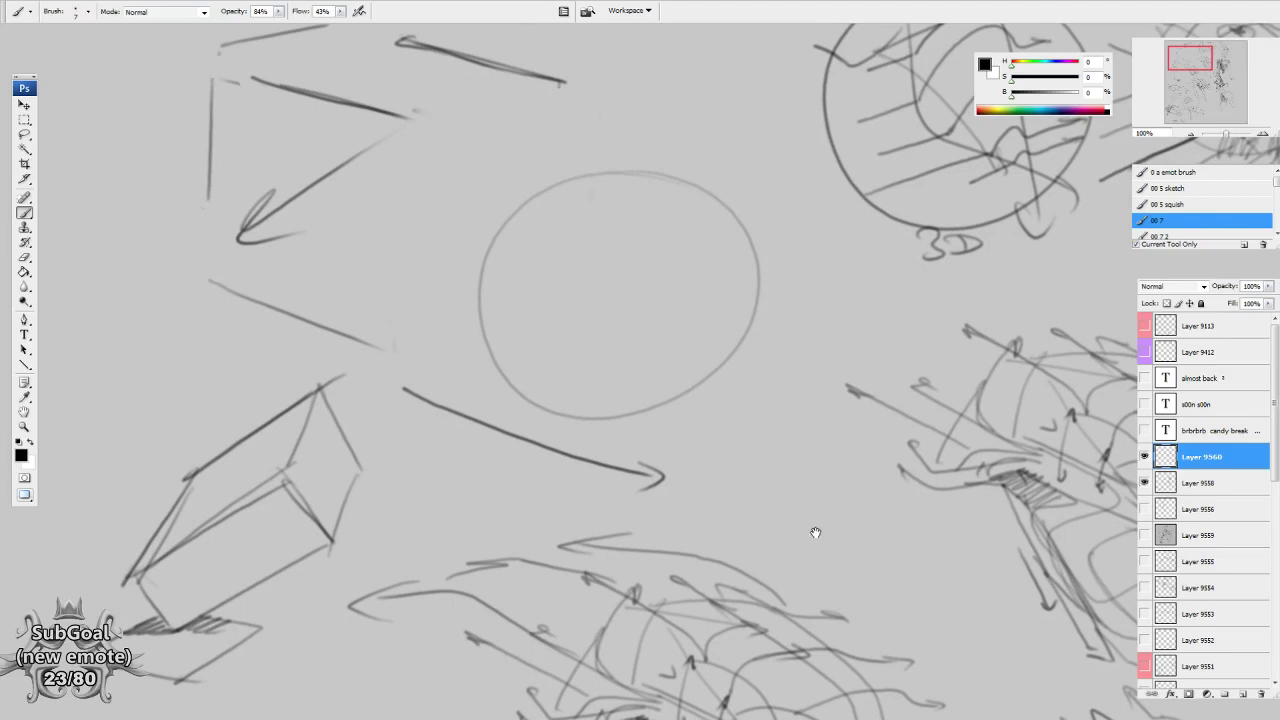
drag(722, 508, 750, 500)
drag(400, 393, 796, 543)
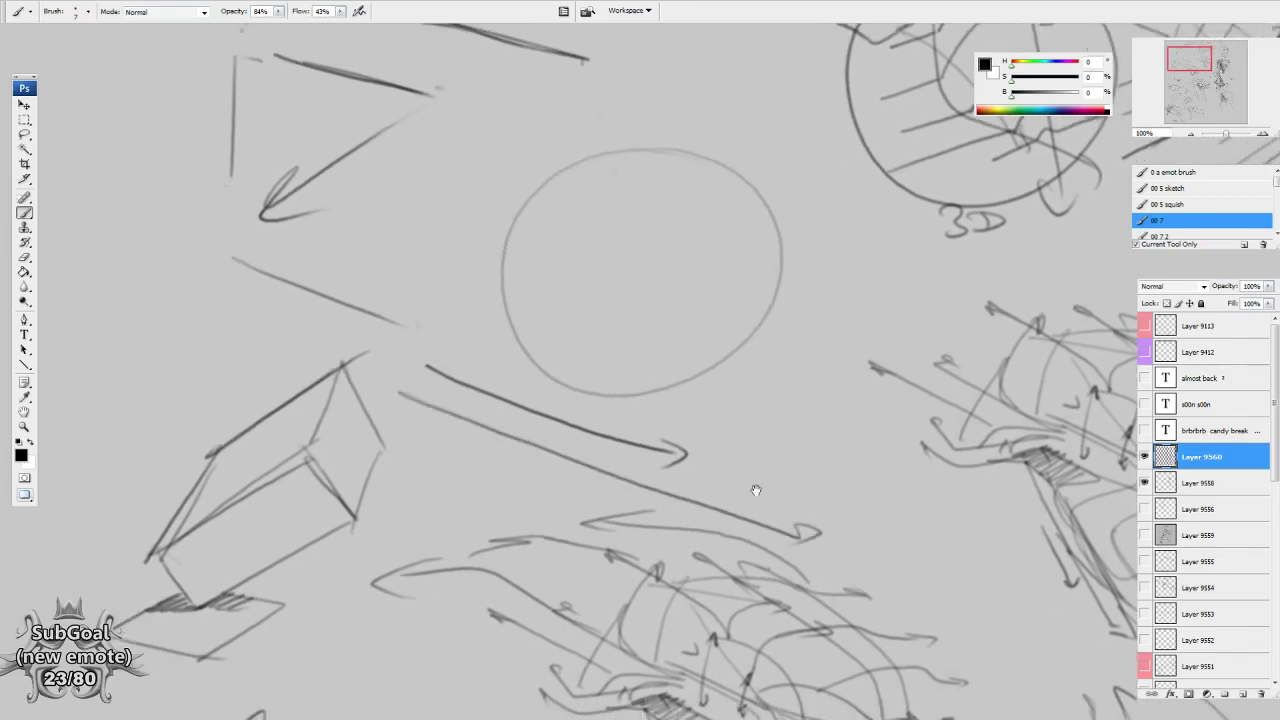
drag(757, 488, 785, 490)
drag(434, 357, 618, 399)
Merge the circle and arrow layer into the sketch layer below and erase the tilted box sketch.
key(e)
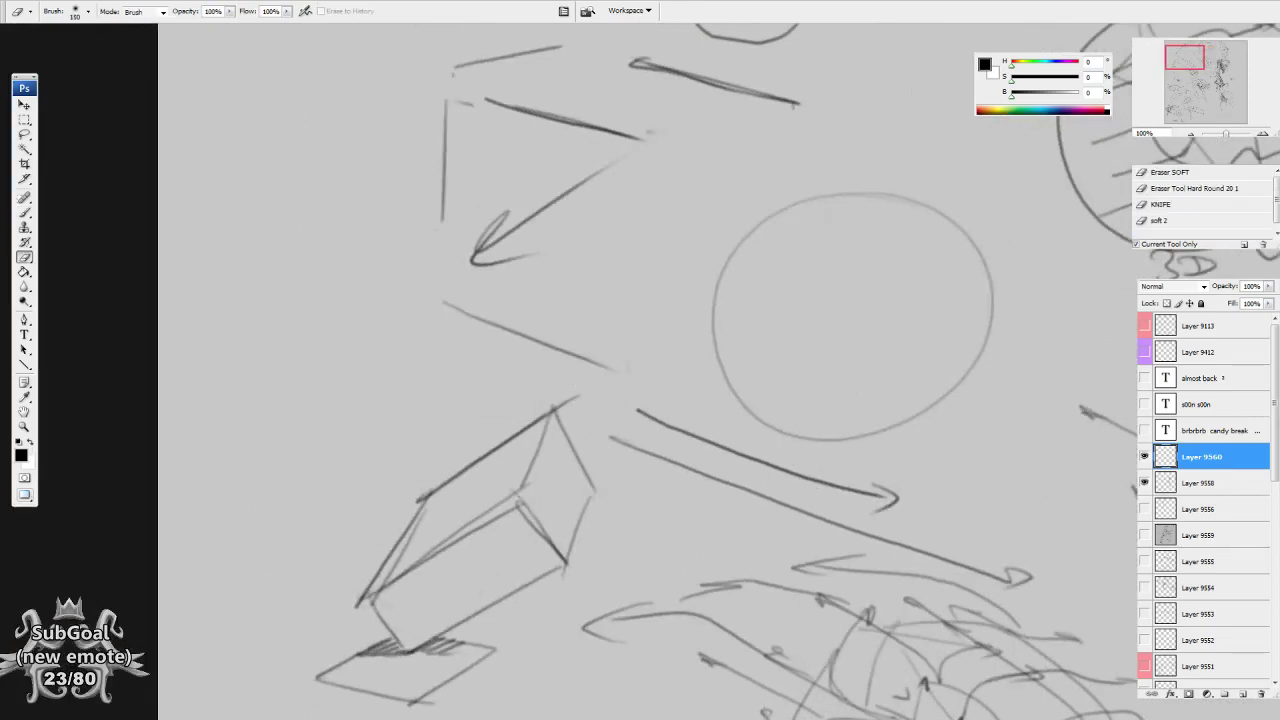
key(ctrl+e)
mouse_move(511, 496)
mouse_down()
mouse_move(371, 549)
mouse_move(470, 665)
mouse_move(554, 460)
mouse_up()
Draw a three-dimensional box with visible top, side and front faces where the tilted box was.
key(b)
mouse_move(405, 441)
mouse_down()
mouse_move(497, 376)
mouse_move(383, 406)
mouse_up()
drag(487, 350, 636, 380)
drag(648, 383, 538, 466)
drag(385, 406, 560, 452)
drag(383, 410, 398, 500)
drag(398, 498, 566, 545)
mouse_move(560, 452)
mouse_down()
mouse_move(565, 555)
mouse_move(654, 466)
mouse_up()
drag(645, 385, 653, 474)
drag(879, 491, 836, 508)
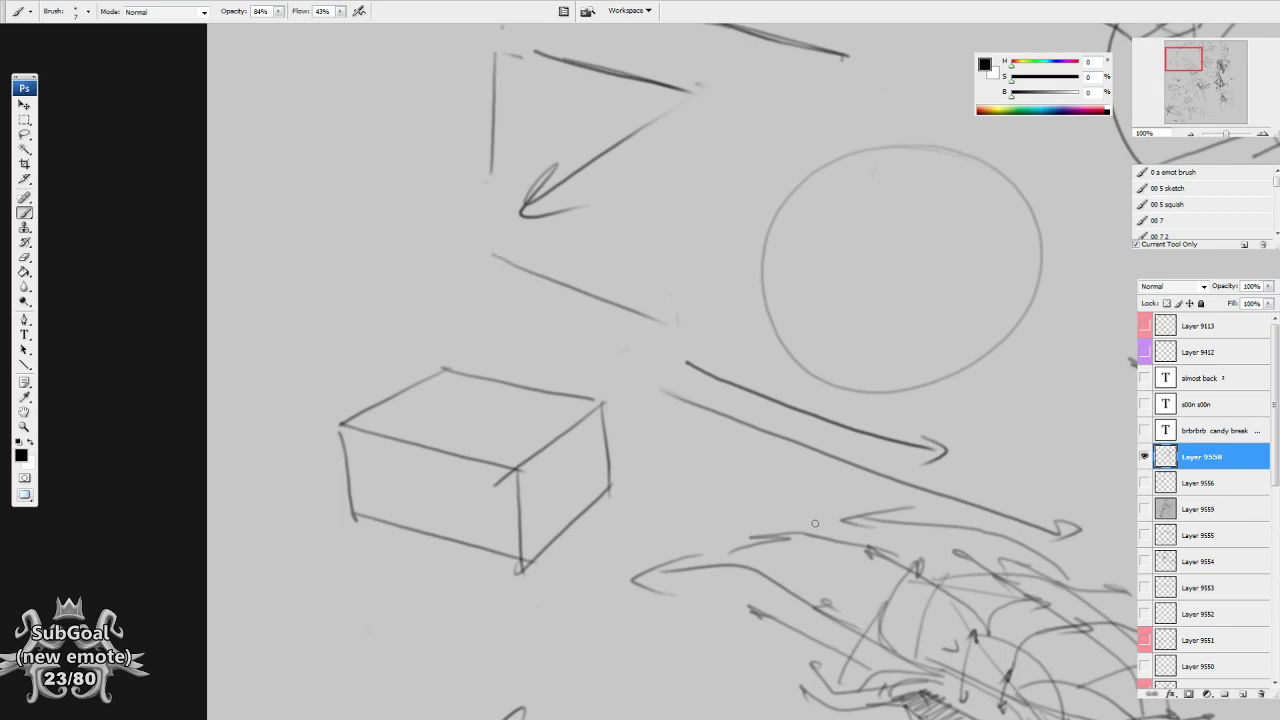
drag(815, 523, 643, 583)
drag(832, 480, 803, 496)
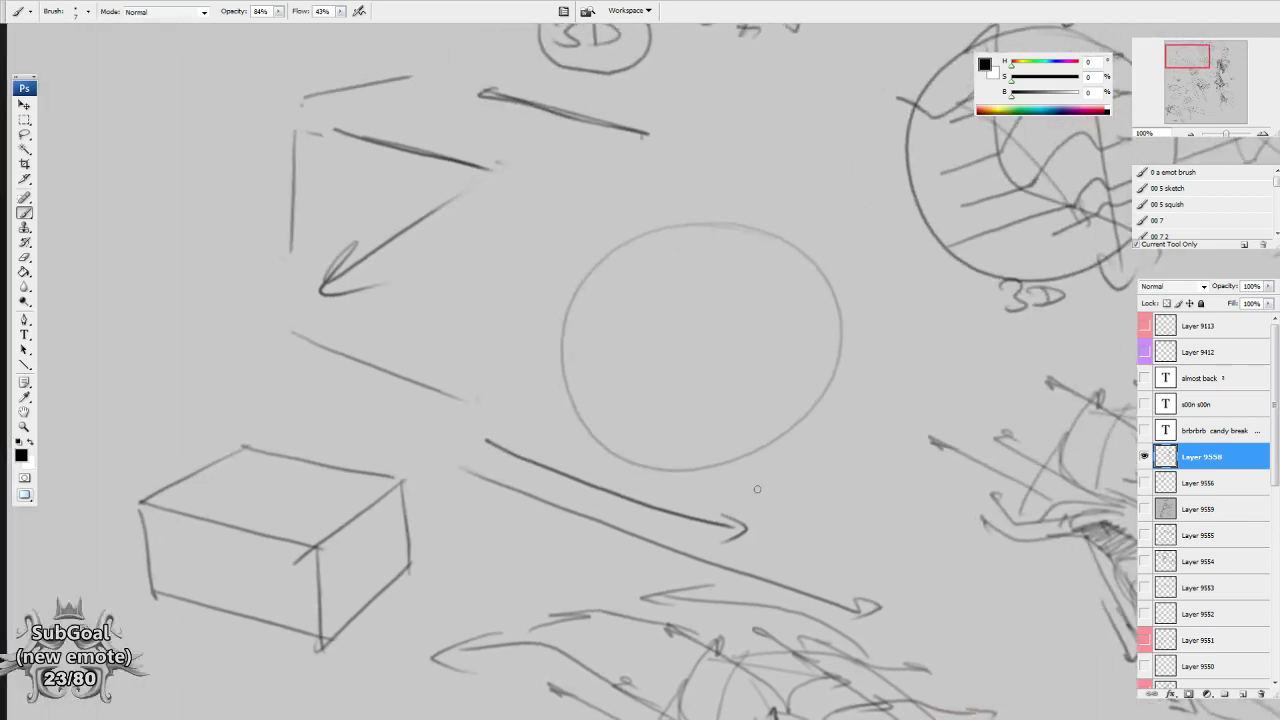
Add arrows along the box's top edges and label its faces TOP, F and S.
drag(511, 457, 636, 359)
mouse_move(500, 405)
mouse_down()
mouse_move(412, 474)
mouse_move(450, 447)
mouse_up()
drag(497, 373, 548, 397)
drag(374, 381, 393, 380)
drag(384, 381, 384, 398)
drag(404, 379, 421, 388)
mouse_move(480, 450)
mouse_down()
mouse_move(479, 474)
mouse_move(496, 450)
mouse_up()
drag(481, 461, 493, 459)
drag(352, 455, 325, 481)
Write three question marks inside the circle, ring the upper and left ones with ellipses and add a squiggle between them.
drag(713, 536, 708, 540)
drag(846, 376, 769, 473)
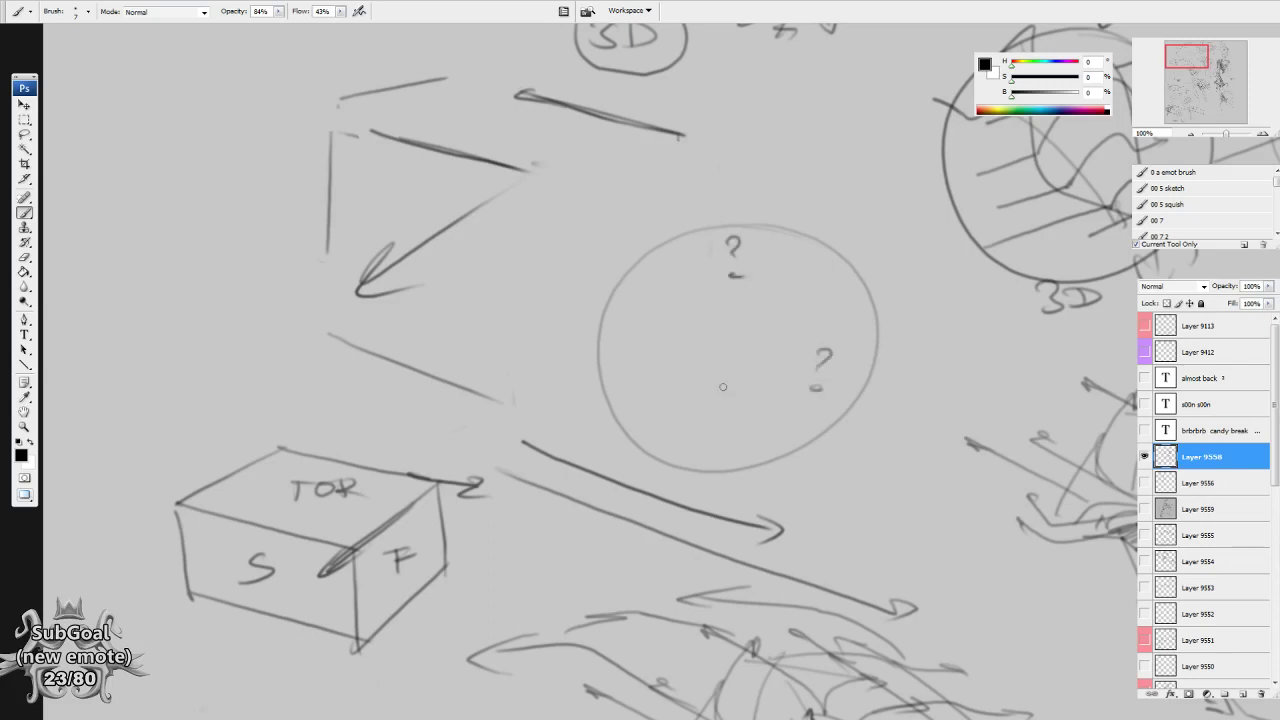
drag(822, 541, 823, 532)
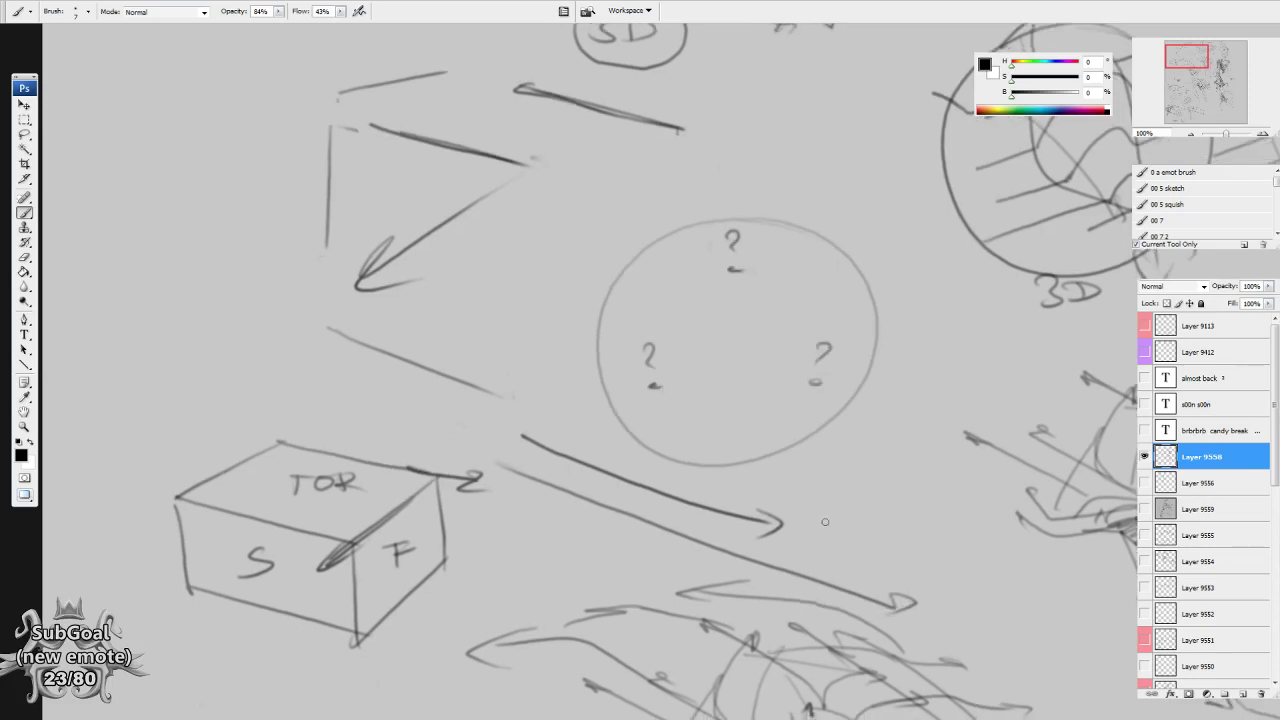
mouse_move(736, 221)
mouse_down()
mouse_move(712, 248)
mouse_move(768, 228)
mouse_up()
drag(734, 286, 738, 286)
drag(601, 307, 622, 441)
drag(703, 281, 745, 325)
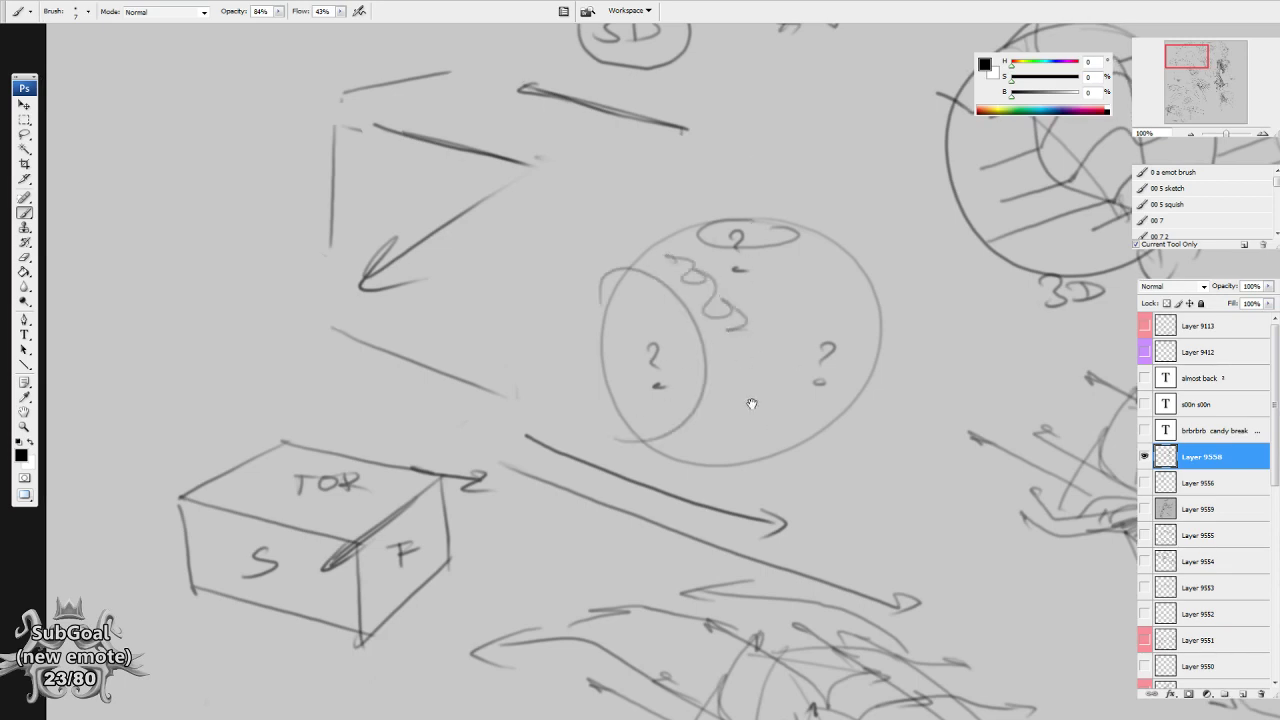
Erase the box corner with a smaller eraser and draw a bevel plane between the TOP and S faces.
drag(752, 404, 805, 378)
key(e)
key(bracketleft)
key(bracketleft)
key(bracketleft)
key(bracketleft)
key(bracketleft)
key(bracketleft)
key(bracketleft)
key(bracketleft)
click(368, 408)
key(b)
mouse_move(370, 430)
mouse_down()
mouse_move(518, 432)
mouse_move(368, 431)
mouse_move(487, 454)
mouse_move(541, 442)
mouse_move(541, 535)
mouse_up()
Erase and redraw the box's front corner as a rounded edge, and add a large curved arrow beside the box.
key(e)
mouse_move(509, 481)
mouse_down()
mouse_move(540, 480)
mouse_move(613, 403)
mouse_up()
key(b)
key(e)
drag(560, 452, 645, 412)
key(b)
mouse_move(558, 422)
mouse_down()
mouse_move(525, 449)
mouse_move(525, 556)
mouse_up()
mouse_move(420, 297)
mouse_down()
mouse_move(320, 381)
mouse_move(340, 455)
mouse_up()
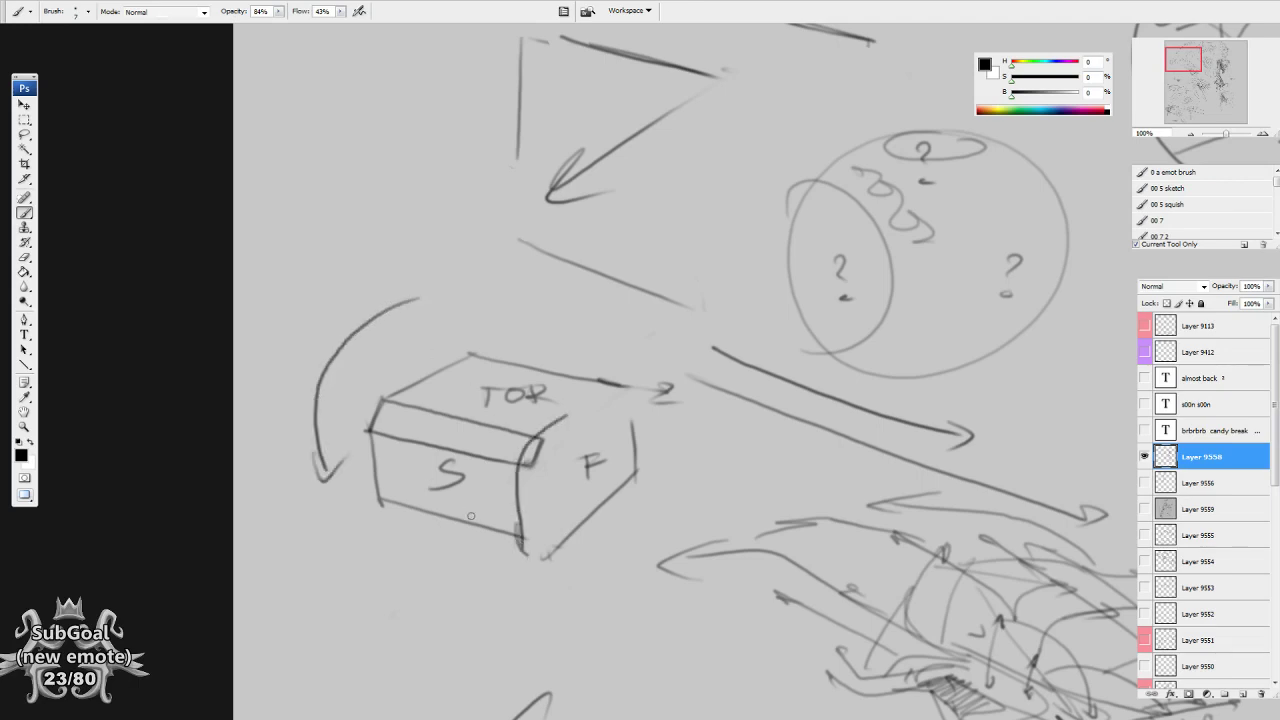
Replace the box's front vertical edge with a narrow bevel plane and draw another bevel between the TOP and F faces.
scroll(471, 516, down, 1)
key(e)
mouse_move(527, 442)
mouse_down()
mouse_move(519, 505)
mouse_move(546, 534)
mouse_up()
key(b)
mouse_move(512, 452)
mouse_down()
mouse_move(519, 528)
mouse_move(552, 450)
mouse_move(556, 536)
mouse_up()
drag(566, 526, 514, 533)
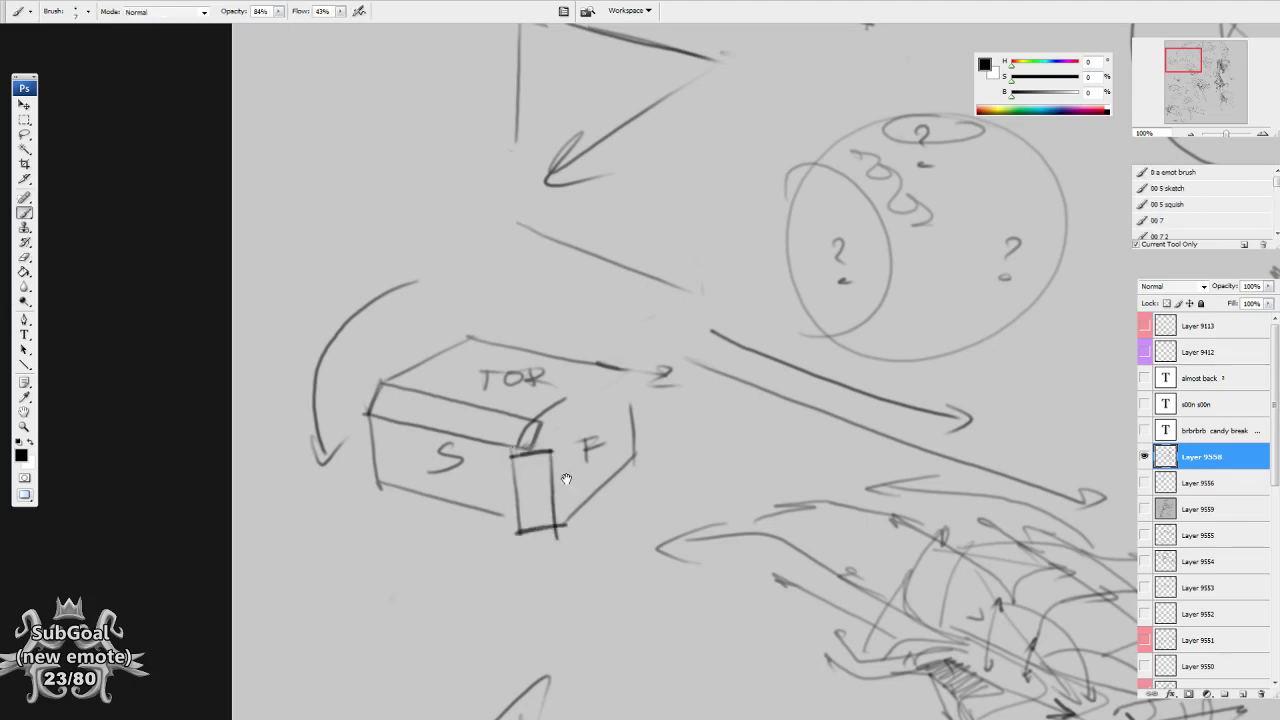
mouse_move(548, 410)
mouse_down()
mouse_move(560, 442)
mouse_move(608, 374)
mouse_up()
mouse_move(608, 374)
mouse_down()
mouse_move(618, 402)
mouse_move(560, 446)
mouse_up()
Ring the circle's right question mark with an ellipse and draw winding transition lines between the ringed areas.
drag(716, 552, 714, 542)
drag(706, 494, 699, 493)
drag(835, 388, 720, 482)
mouse_move(925, 306)
mouse_down()
mouse_move(858, 395)
mouse_move(932, 320)
mouse_up()
drag(806, 222, 806, 236)
mouse_move(726, 245)
mouse_down()
mouse_move(824, 320)
mouse_move(882, 278)
mouse_move(793, 403)
mouse_move(809, 444)
mouse_up()
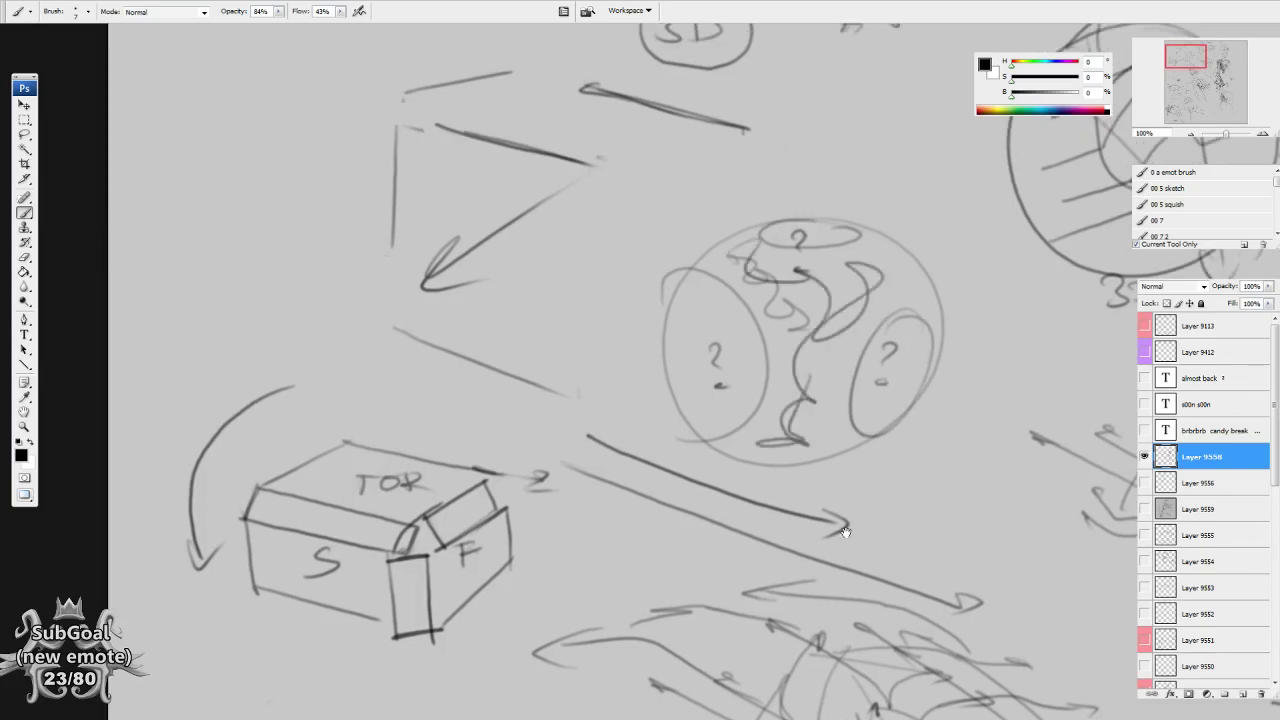
Draw a tilted square plane near the circle's top and an upright rectangle at its centre filled with dark scribble.
drag(842, 522, 838, 523)
drag(806, 255, 753, 297)
drag(753, 232, 697, 268)
drag(697, 268, 769, 302)
drag(746, 236, 809, 254)
drag(780, 325, 779, 414)
mouse_move(783, 332)
mouse_down()
mouse_move(837, 331)
mouse_move(780, 420)
mouse_up()
drag(790, 356, 812, 388)
drag(843, 331, 839, 336)
drag(822, 518, 824, 500)
drag(794, 377, 796, 346)
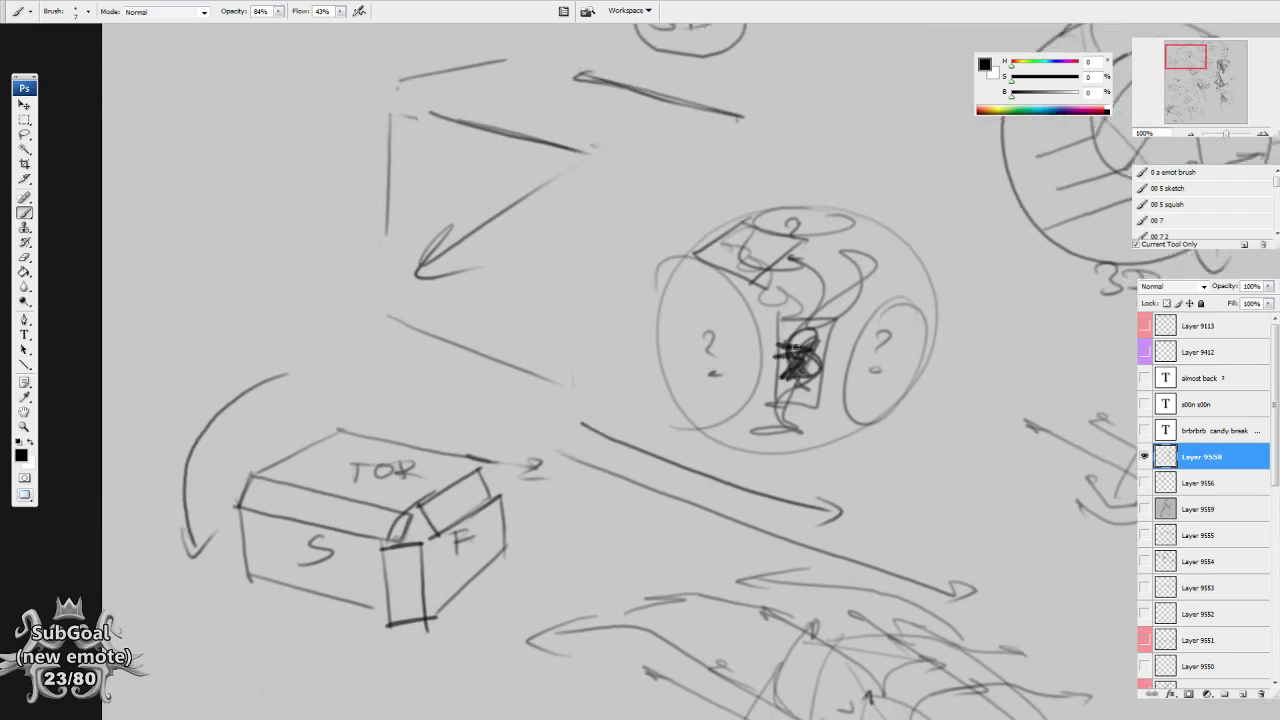
Draw a small round face below the circle with an arrow pointing up at the central rectangle.
mouse_move(790, 487)
mouse_down()
mouse_move(836, 510)
mouse_move(800, 473)
mouse_move(797, 418)
mouse_up()
mouse_move(782, 442)
mouse_down()
mouse_move(797, 414)
mouse_move(814, 440)
mouse_up()
drag(836, 494, 833, 492)
Draw a small square above the circle with a curved double-headed arrow sweeping beneath it.
mouse_move(861, 307)
mouse_down()
mouse_move(814, 414)
mouse_move(807, 478)
mouse_up()
mouse_move(735, 342)
mouse_down()
mouse_move(804, 346)
mouse_move(744, 275)
mouse_move(806, 273)
mouse_up()
drag(806, 273, 800, 345)
drag(804, 451, 800, 444)
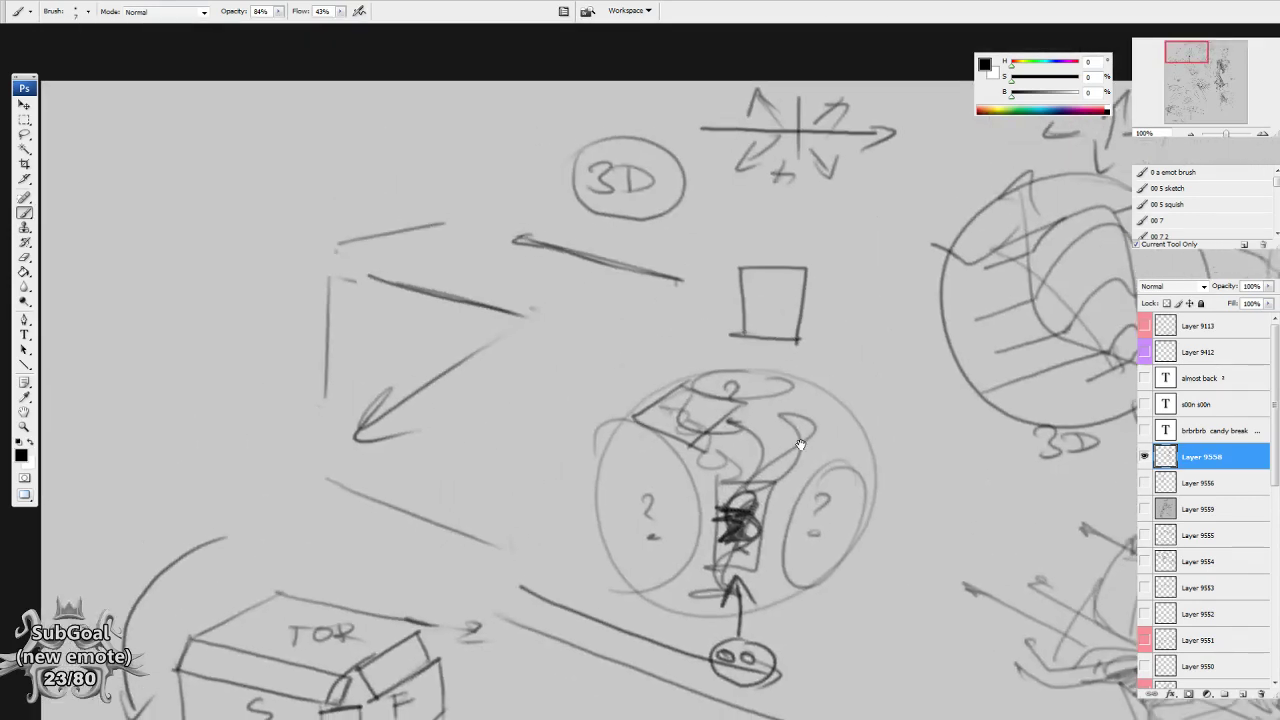
mouse_move(778, 338)
mouse_down()
mouse_move(724, 339)
mouse_move(648, 312)
mouse_move(638, 292)
mouse_up()
drag(811, 341, 893, 283)
Draw an upright box with a front plane, two angled side planes and a slanted top plane beside the arrow diagram.
mouse_move(692, 404)
mouse_down()
mouse_move(715, 340)
mouse_move(994, 384)
mouse_up()
mouse_move(494, 235)
mouse_down()
mouse_move(574, 390)
mouse_move(501, 238)
mouse_move(443, 200)
mouse_move(450, 354)
mouse_move(498, 390)
mouse_up()
mouse_move(606, 236)
mouse_down()
mouse_move(661, 201)
mouse_move(653, 351)
mouse_move(618, 393)
mouse_up()
mouse_move(444, 200)
mouse_down()
mouse_move(507, 189)
mouse_move(509, 245)
mouse_move(483, 252)
mouse_up()
drag(669, 421, 664, 418)
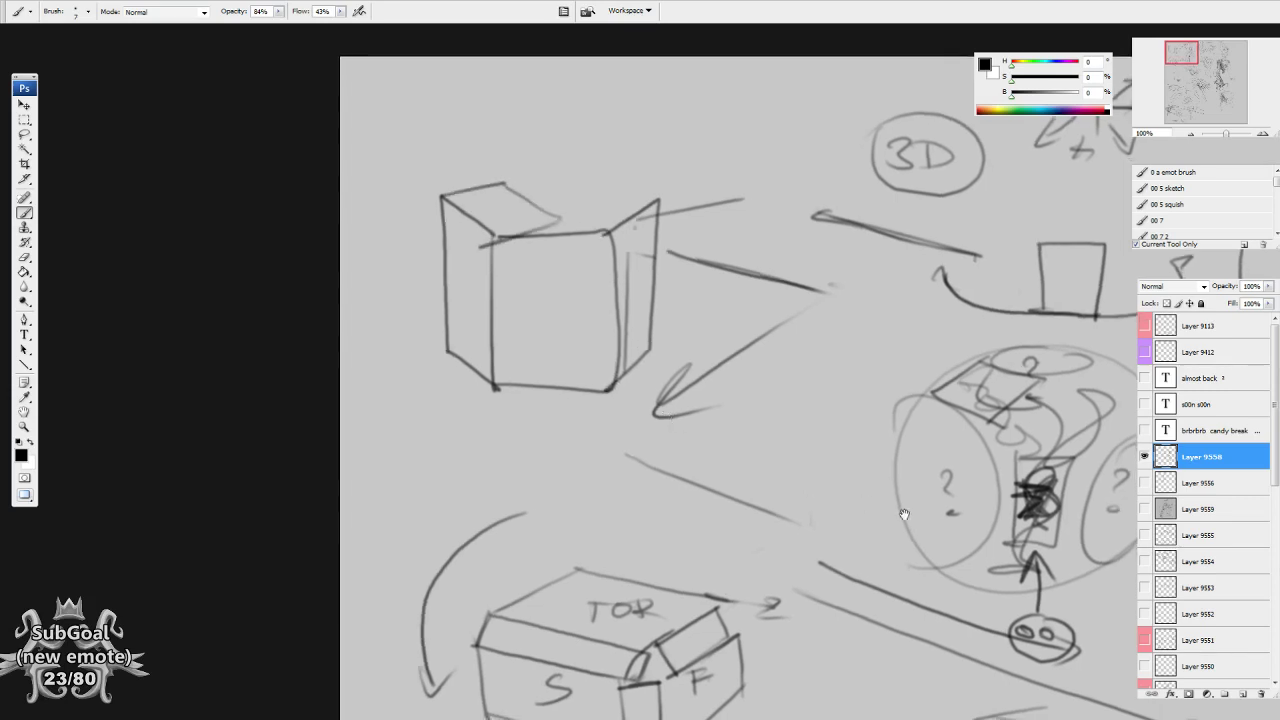
Draw a curved line under the labelled box and add short hatch ticks along it.
drag(903, 514, 829, 474)
drag(460, 257, 488, 145)
drag(579, 557, 581, 450)
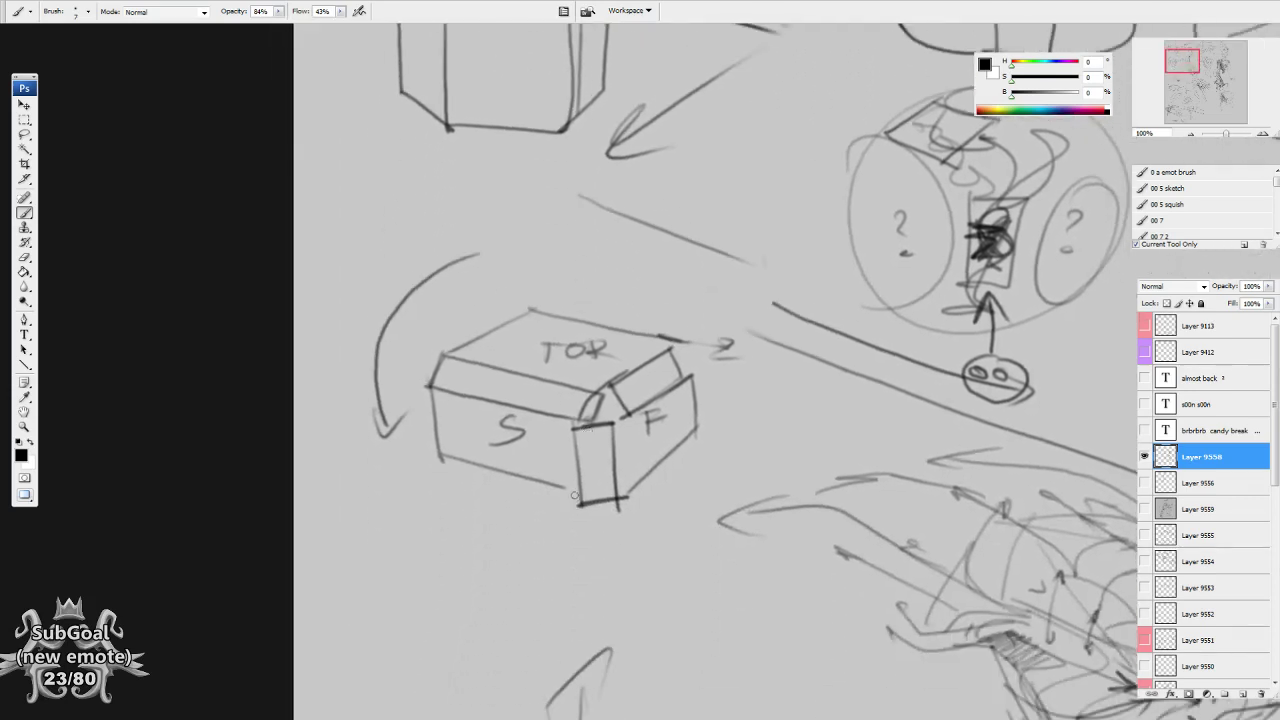
mouse_move(623, 495)
mouse_down()
mouse_move(497, 512)
mouse_move(368, 476)
mouse_up()
mouse_move(561, 502)
mouse_down()
mouse_move(562, 520)
mouse_move(531, 520)
mouse_up()
mouse_move(513, 504)
mouse_down()
mouse_move(514, 522)
mouse_move(498, 520)
mouse_up()
mouse_move(484, 500)
mouse_down()
mouse_move(485, 516)
mouse_move(471, 514)
mouse_up()
drag(458, 497, 459, 511)
drag(447, 494, 448, 507)
Draw long vertical lines down from the curve under the labelled box and close them with a curved arrow.
drag(404, 450, 418, 568)
drag(424, 478, 439, 598)
mouse_move(444, 510)
mouse_down()
mouse_move(459, 608)
mouse_move(482, 620)
mouse_up()
mouse_move(500, 524)
mouse_down()
mouse_move(504, 622)
mouse_move(529, 625)
mouse_up()
mouse_move(546, 530)
mouse_down()
mouse_move(552, 622)
mouse_move(565, 607)
mouse_up()
mouse_move(403, 541)
mouse_down()
mouse_move(490, 619)
mouse_move(613, 604)
mouse_move(606, 618)
mouse_up()
Draw a grid of four sideways arrows crossed by three downward arrows against the circle's left side.
drag(917, 536, 794, 592)
drag(877, 563, 869, 557)
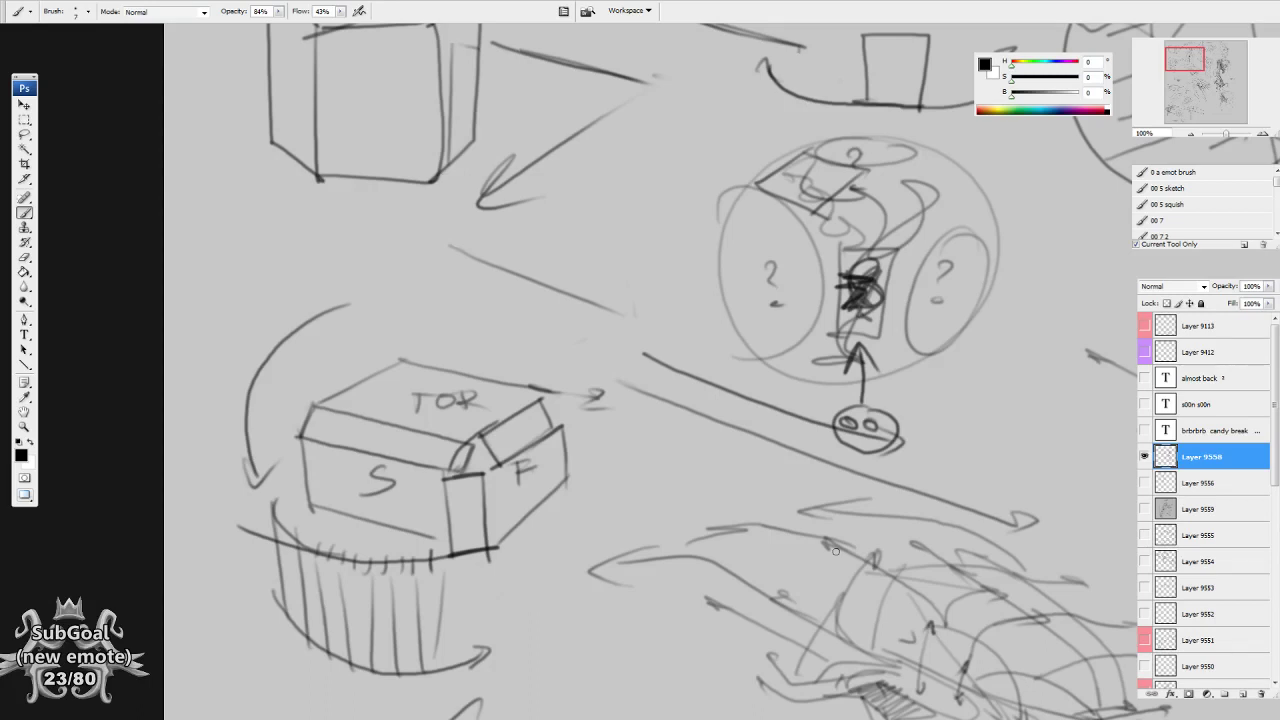
drag(932, 514, 549, 560)
drag(645, 511, 853, 542)
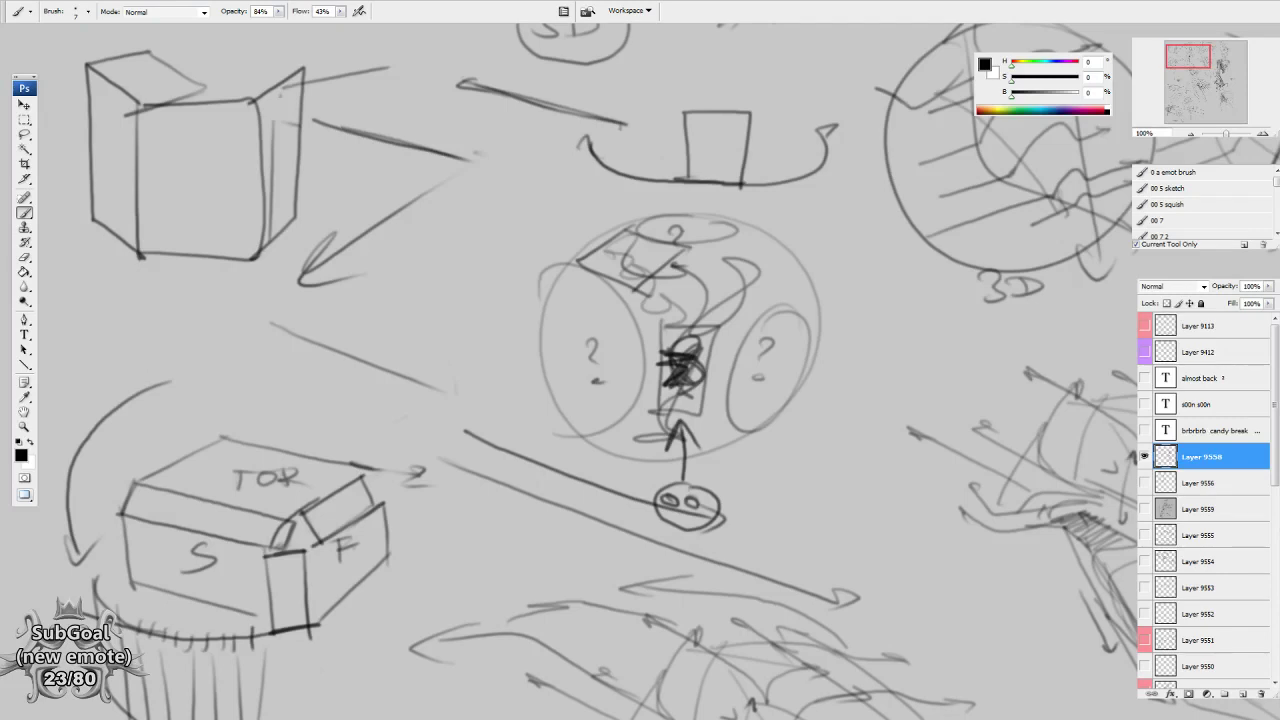
mouse_move(628, 430)
mouse_down()
mouse_move(661, 438)
mouse_move(600, 427)
mouse_up()
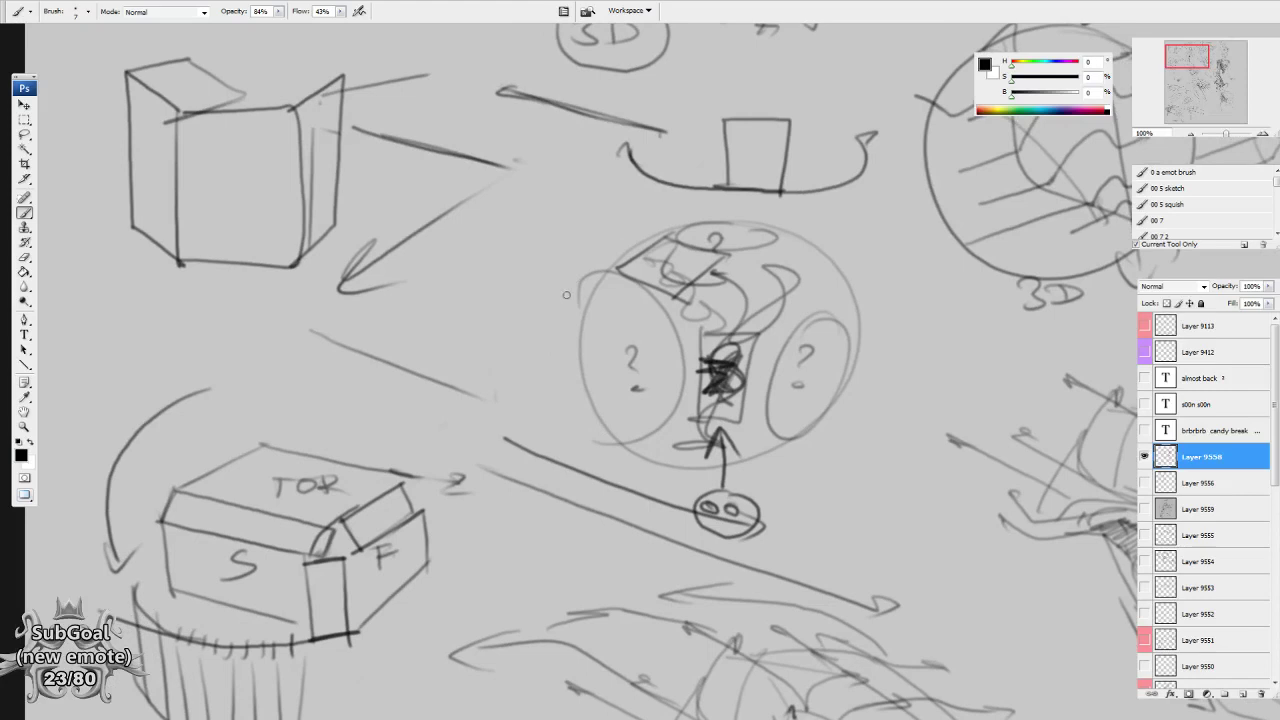
drag(544, 294, 555, 297)
drag(491, 230, 584, 268)
drag(451, 357, 543, 413)
drag(477, 333, 556, 362)
drag(477, 281, 585, 308)
drag(490, 208, 506, 440)
drag(530, 220, 542, 451)
mouse_move(574, 222)
mouse_down()
mouse_move(570, 458)
mouse_move(595, 442)
mouse_up()
scroll(600, 430, up, 2)
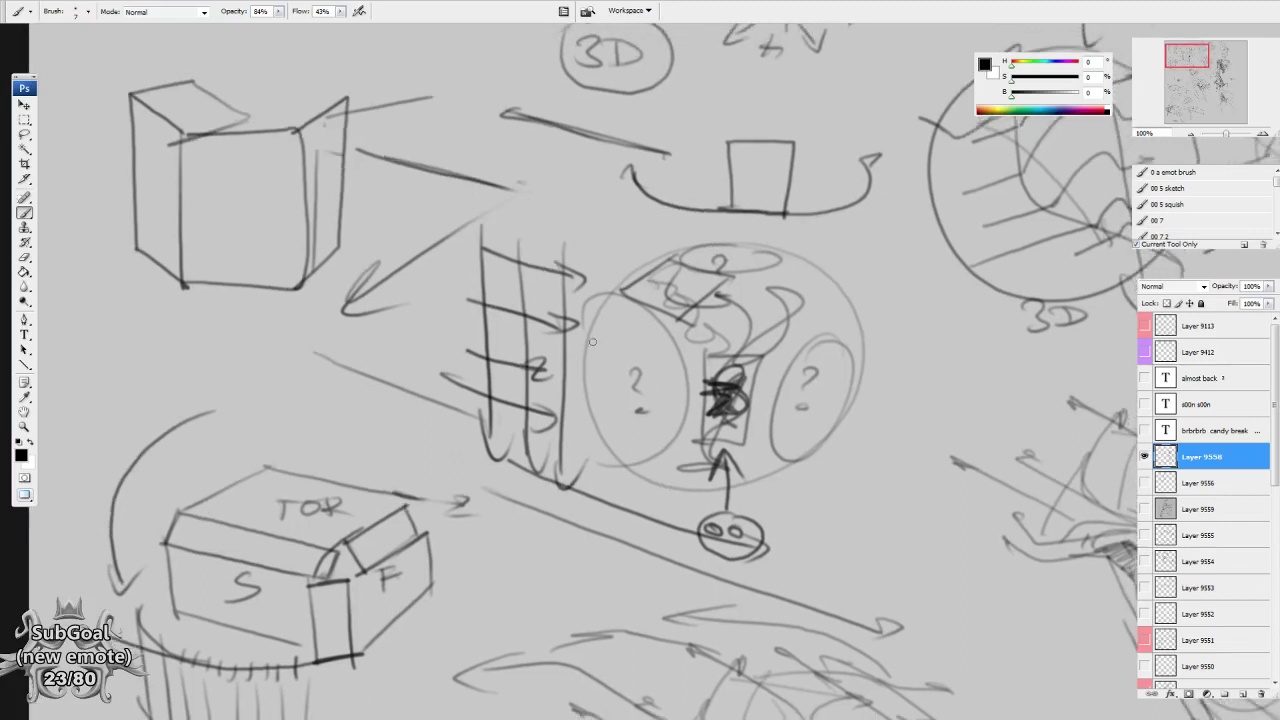
Extend the sideways arrows into three bent arrows running diagonally down across the circle's left ellipse.
mouse_move(548, 265)
mouse_down()
mouse_move(650, 350)
mouse_move(690, 405)
mouse_up()
mouse_move(552, 312)
mouse_down()
mouse_move(576, 320)
mouse_move(661, 430)
mouse_up()
mouse_move(534, 356)
mouse_down()
mouse_move(598, 400)
mouse_move(640, 470)
mouse_up()
scroll(739, 516, down, 3)
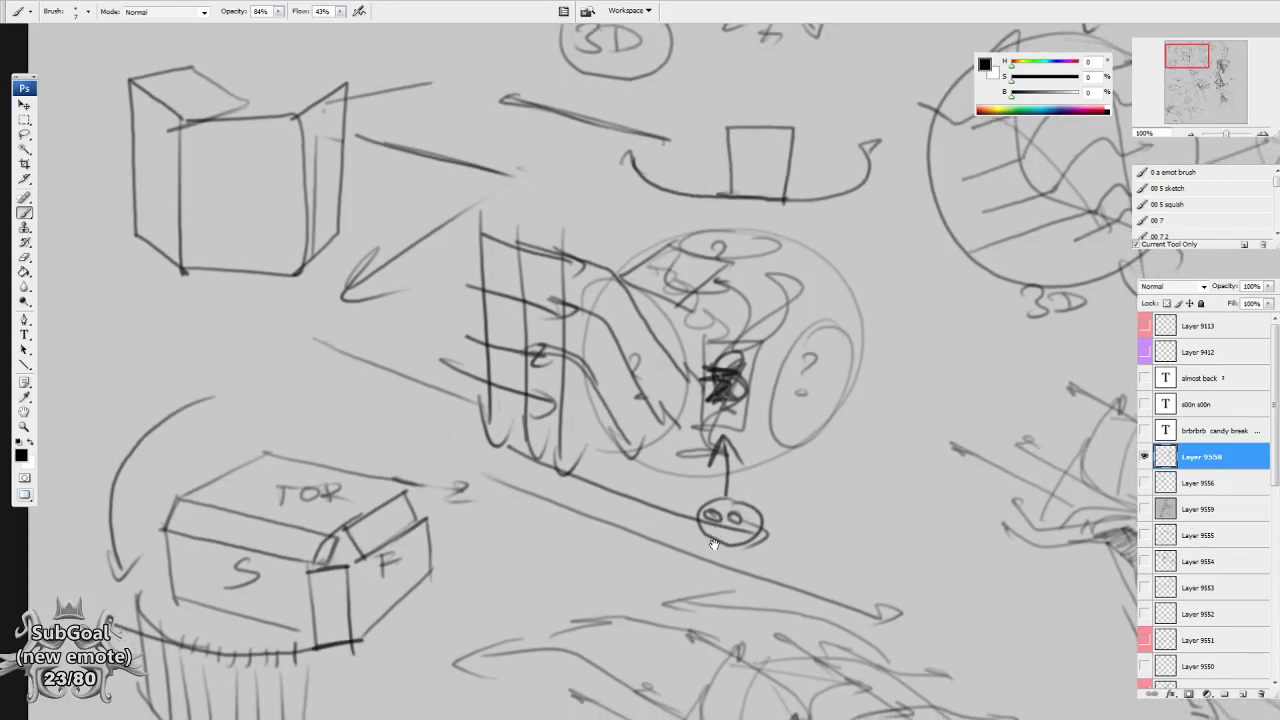
scroll(695, 468, down, 1)
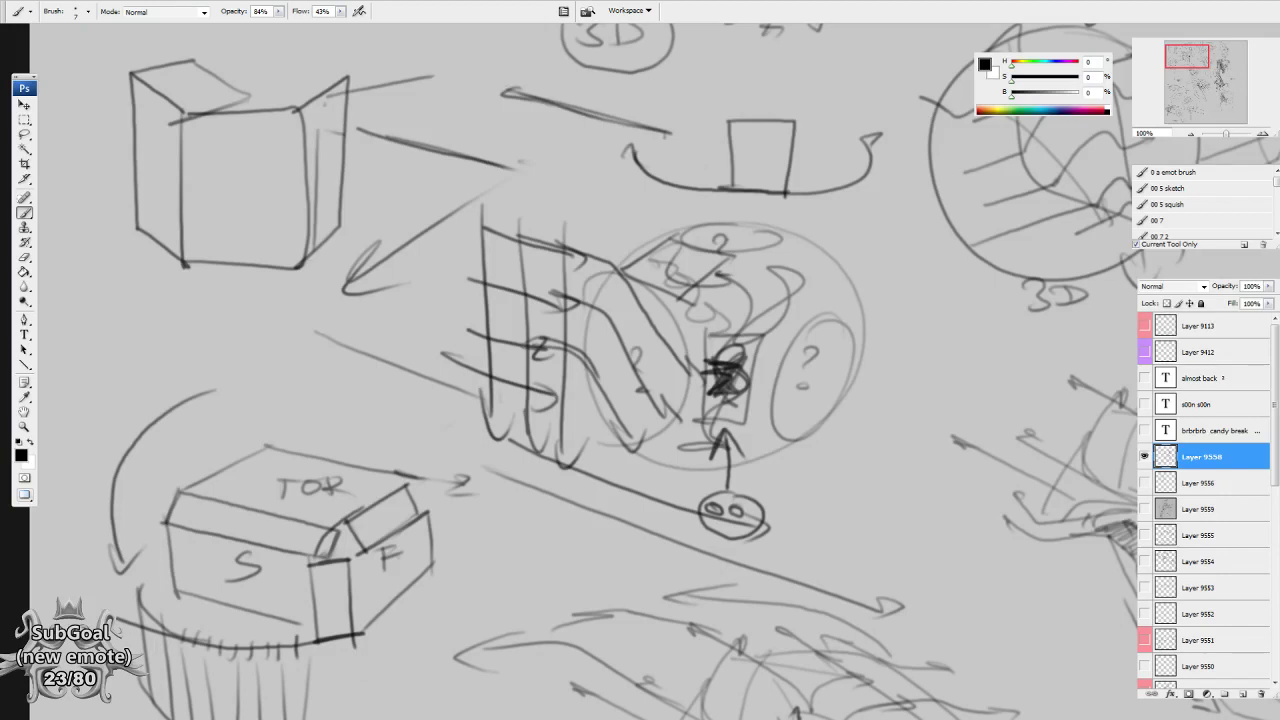
Add a new layer above the current sketch layer and hide the old sketch to get a blank canvas.
drag(956, 465, 689, 513)
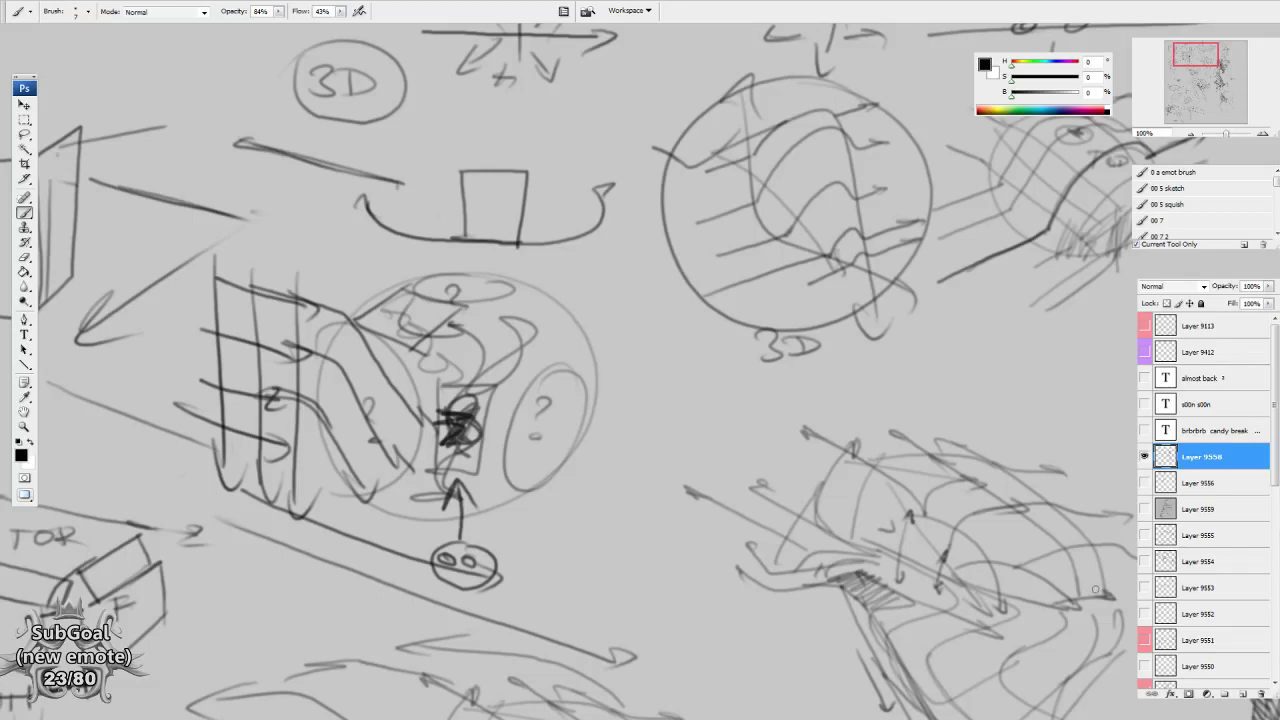
click(1243, 693)
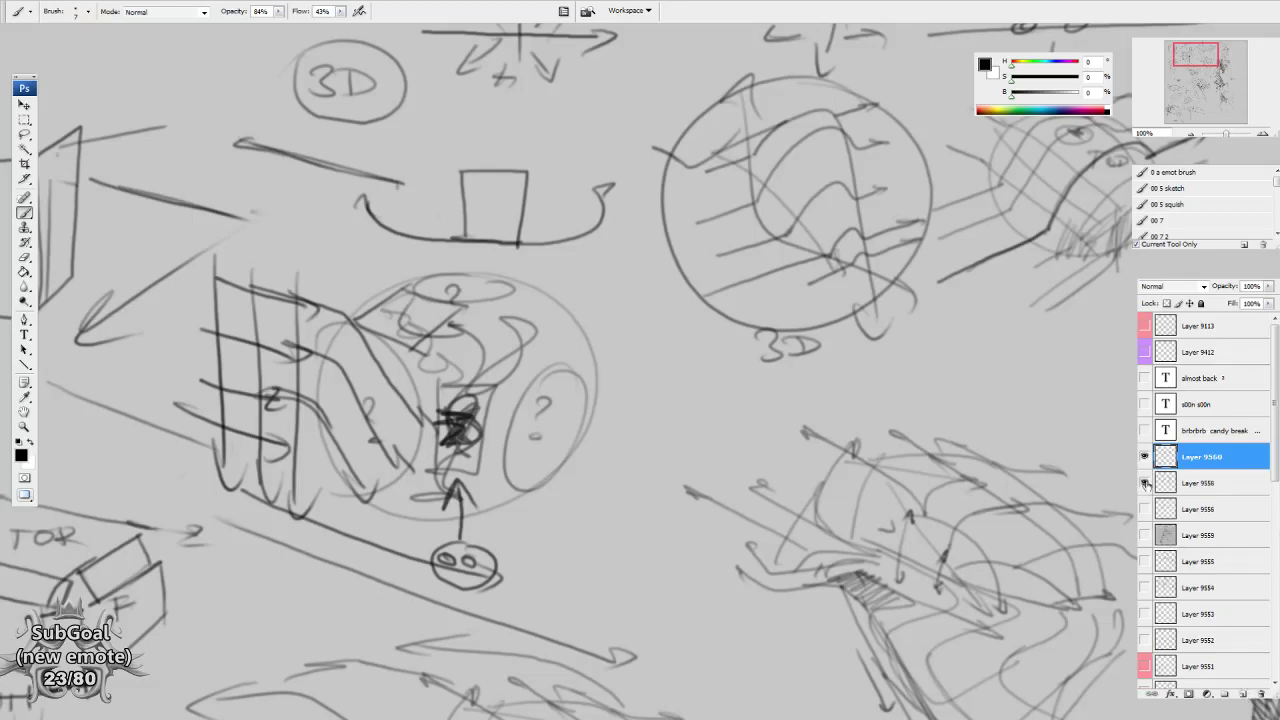
click(1145, 484)
Sketch a box in three-quarter perspective showing its top, front and side faces.
drag(712, 354, 772, 488)
mouse_move(380, 449)
mouse_down()
mouse_move(620, 395)
mouse_move(615, 385)
mouse_up()
mouse_move(565, 237)
mouse_down()
mouse_move(442, 274)
mouse_move(690, 287)
mouse_up()
mouse_move(460, 280)
mouse_down()
mouse_move(612, 325)
mouse_move(690, 286)
mouse_up()
mouse_move(446, 278)
mouse_down()
mouse_move(450, 412)
mouse_move(605, 455)
mouse_up()
drag(601, 322, 608, 470)
drag(604, 461, 692, 424)
drag(688, 299, 684, 452)
drag(627, 416, 659, 442)
Draw a short arrow aimed at the box and two parallel arrows starting from a vertical line above it.
drag(345, 249, 447, 288)
drag(433, 278, 444, 291)
mouse_move(465, 190)
mouse_down()
mouse_move(604, 224)
mouse_move(586, 234)
mouse_up()
drag(474, 157, 633, 202)
drag(471, 198, 470, 125)
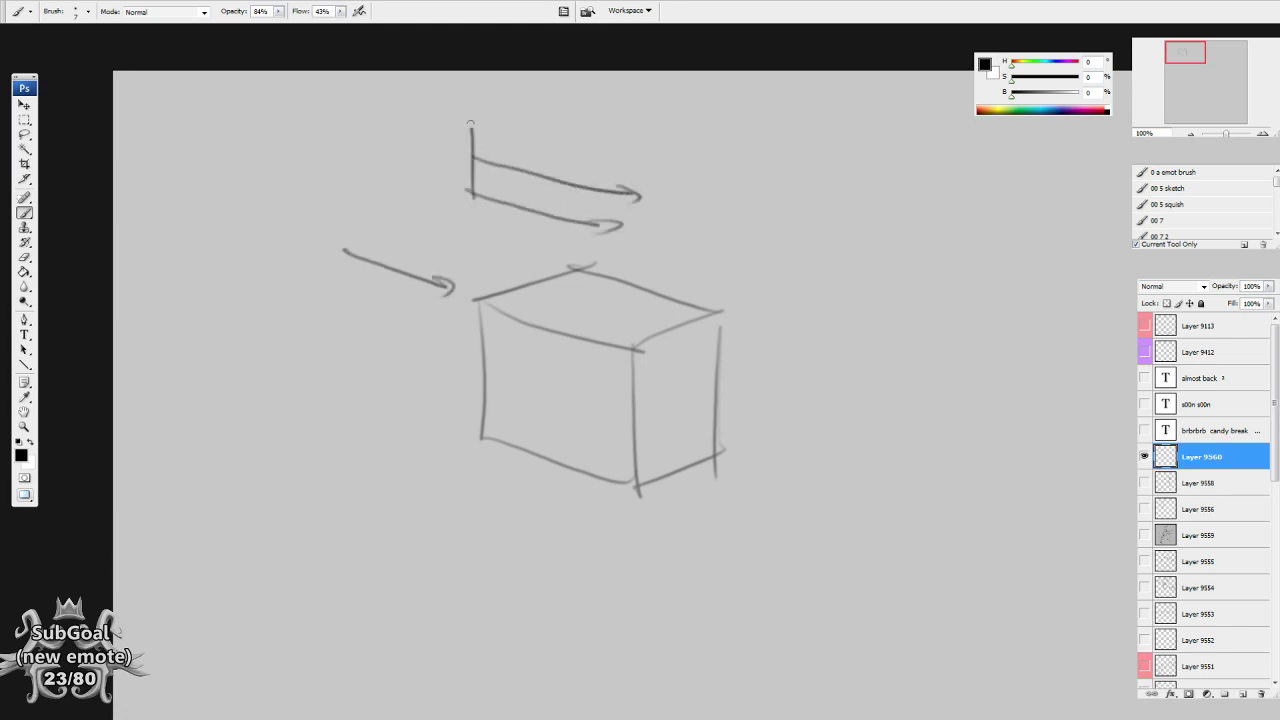
Darken the short arrow aimed at the box and letter LEAD above it, redoing the unwanted strokes.
drag(346, 250, 440, 286)
drag(375, 229, 388, 253)
mouse_move(392, 236)
mouse_down()
mouse_move(392, 257)
mouse_move(410, 253)
mouse_up()
drag(392, 236, 418, 233)
drag(393, 245, 424, 264)
mouse_move(419, 241)
mouse_down()
mouse_move(421, 269)
mouse_move(460, 270)
mouse_move(459, 259)
mouse_up()
mouse_move(446, 251)
mouse_down()
mouse_move(465, 252)
mouse_move(477, 283)
mouse_move(430, 234)
mouse_move(438, 266)
mouse_up()
key(ctrl+alt+z)
key(ctrl+alt+z)
key(ctrl+alt+z)
key(ctrl+alt+z)
key(ctrl+alt+z)
key(ctrl+alt+z)
drag(424, 254, 436, 252)
drag(442, 242, 440, 272)
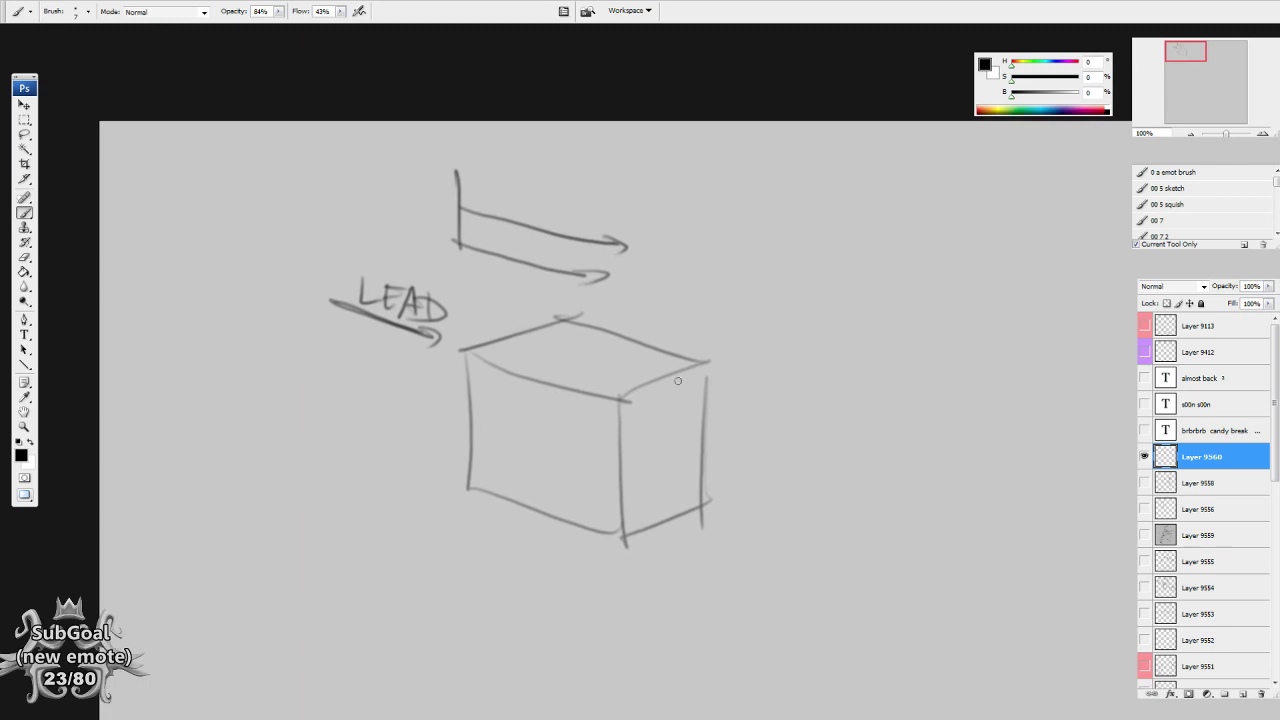
Extend the box's back top edge into an arrow, mark its tip, and add a diagonal line and an upward curved arrow.
drag(565, 319, 749, 382)
mouse_move(738, 374)
mouse_down()
mouse_move(769, 376)
mouse_move(747, 384)
mouse_up()
drag(879, 444, 836, 514)
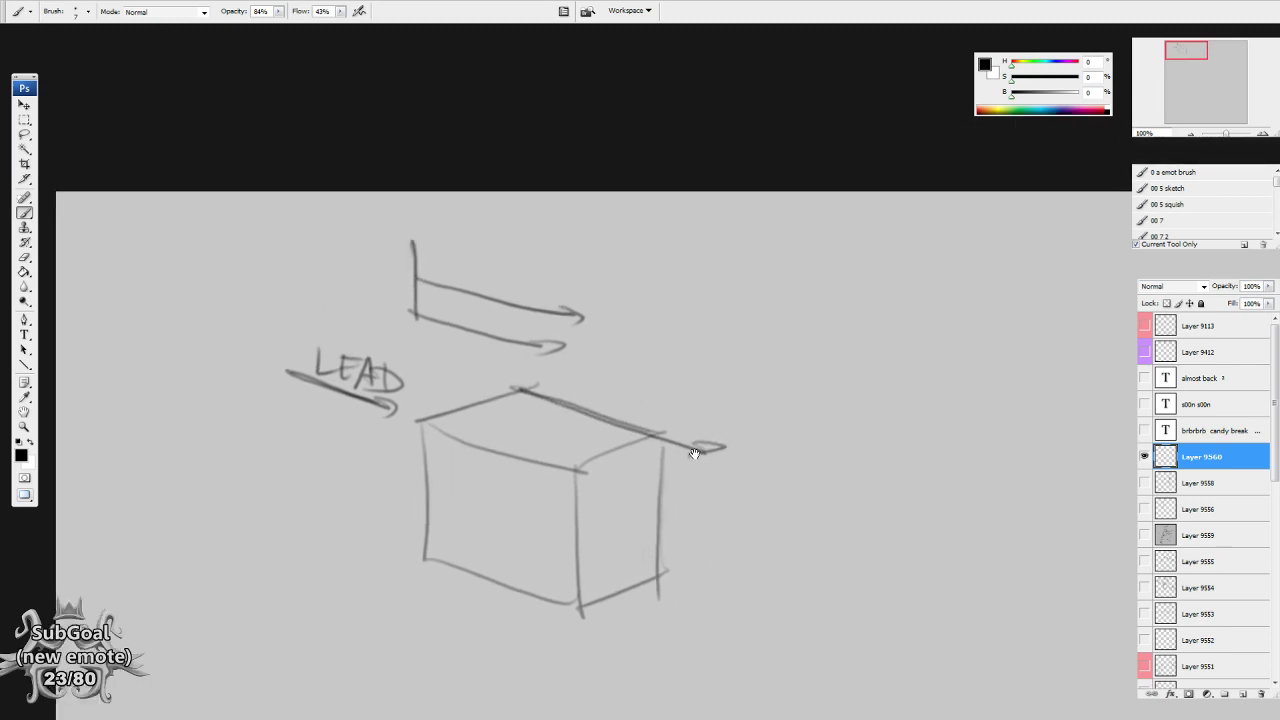
mouse_move(690, 440)
mouse_down()
mouse_move(682, 492)
mouse_move(706, 480)
mouse_up()
drag(690, 486, 706, 478)
drag(515, 391, 645, 303)
mouse_move(698, 450)
mouse_down()
mouse_move(650, 288)
mouse_move(608, 250)
mouse_move(638, 245)
mouse_up()
drag(895, 500, 872, 521)
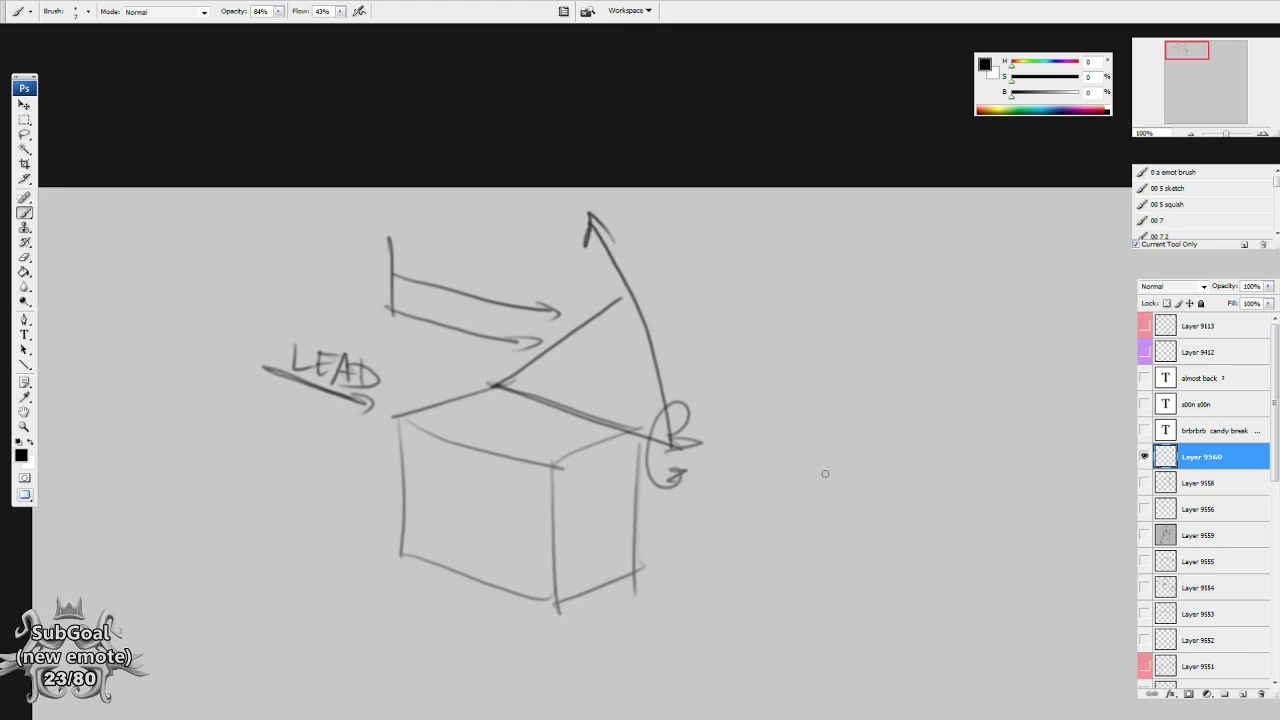
drag(667, 431, 645, 354)
drag(789, 481, 766, 494)
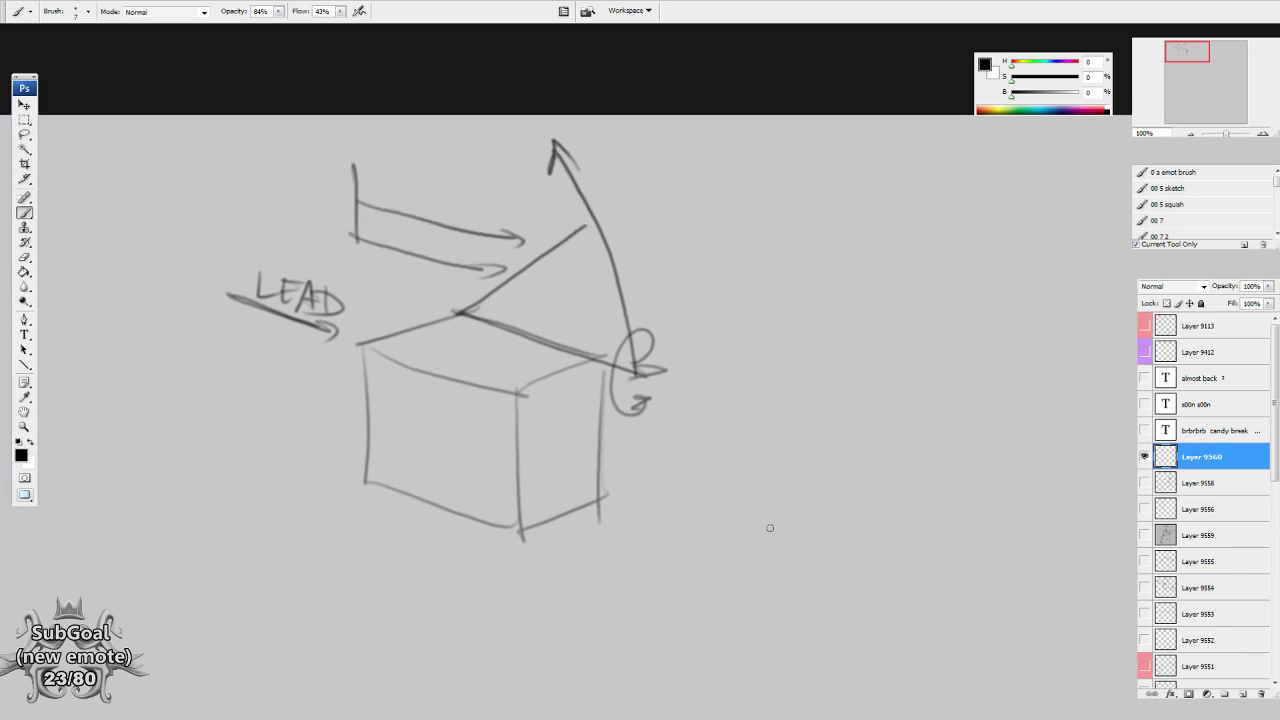
drag(696, 417, 695, 352)
drag(625, 334, 698, 359)
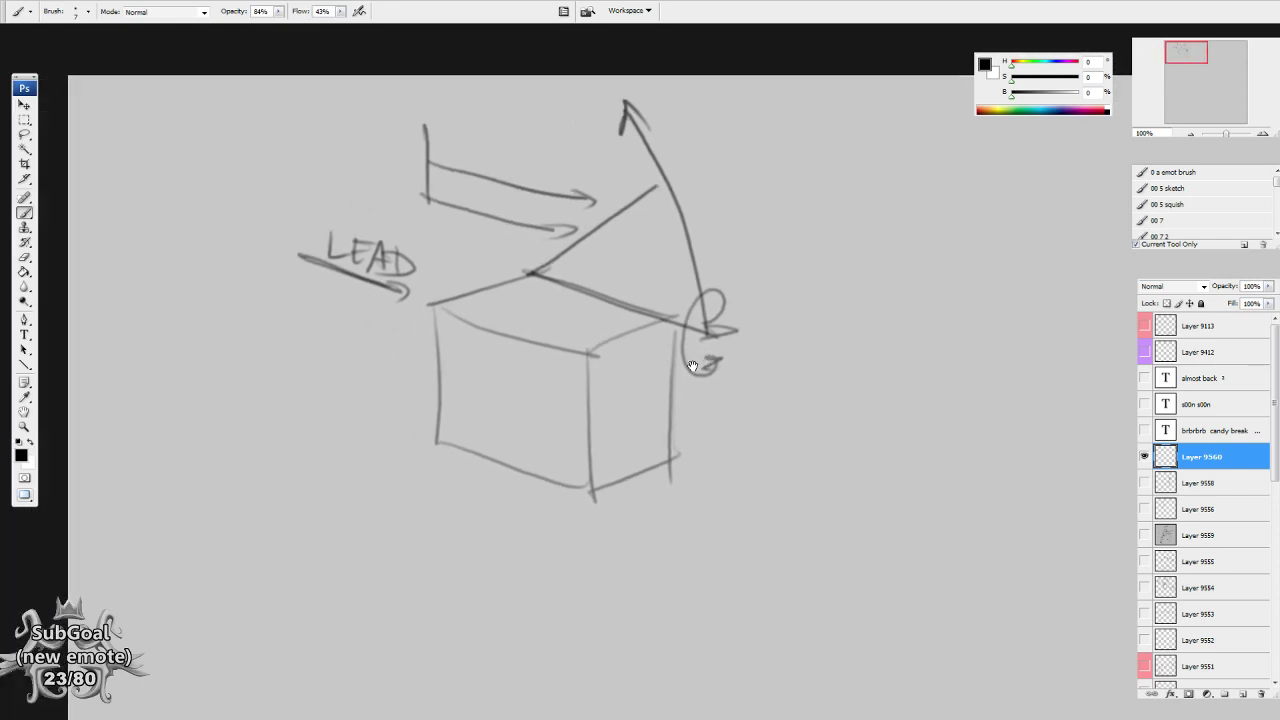
drag(679, 290, 667, 284)
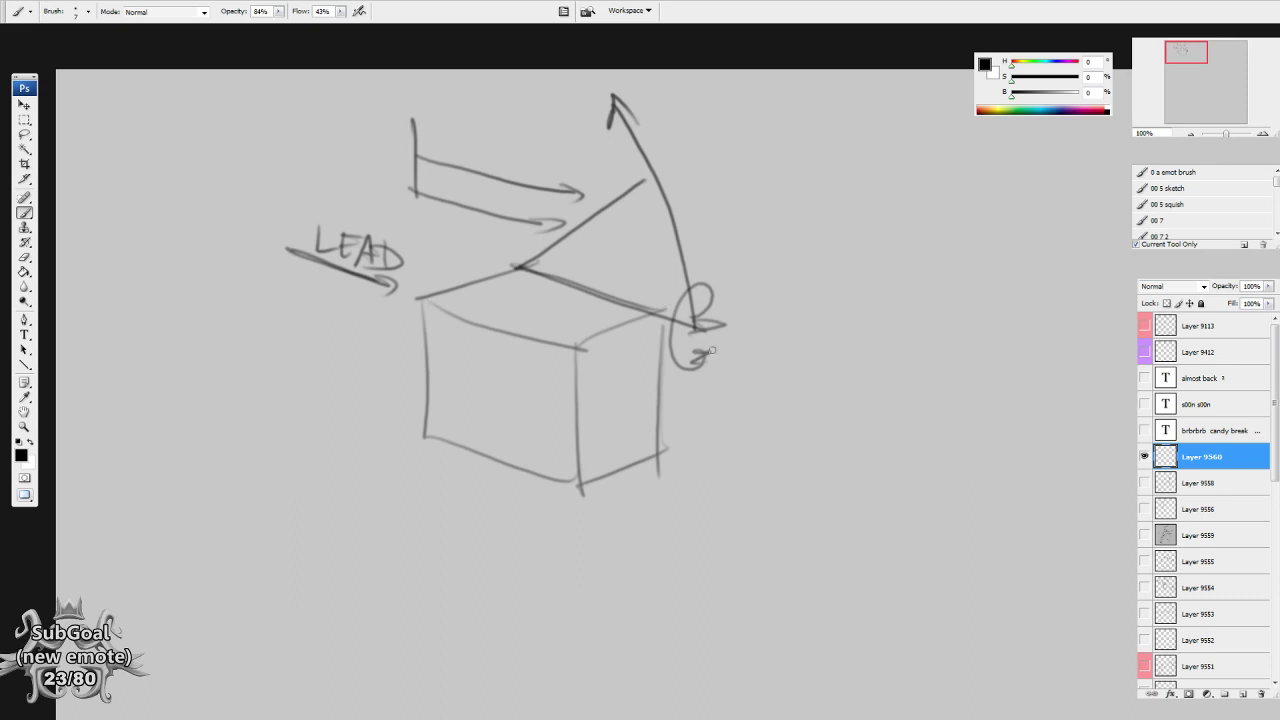
Draw large looping curved arrows beside and around the box, including a wide horizontal loop across it.
drag(903, 368, 825, 444)
mouse_move(713, 399)
mouse_down()
mouse_move(845, 303)
mouse_move(820, 370)
mouse_up()
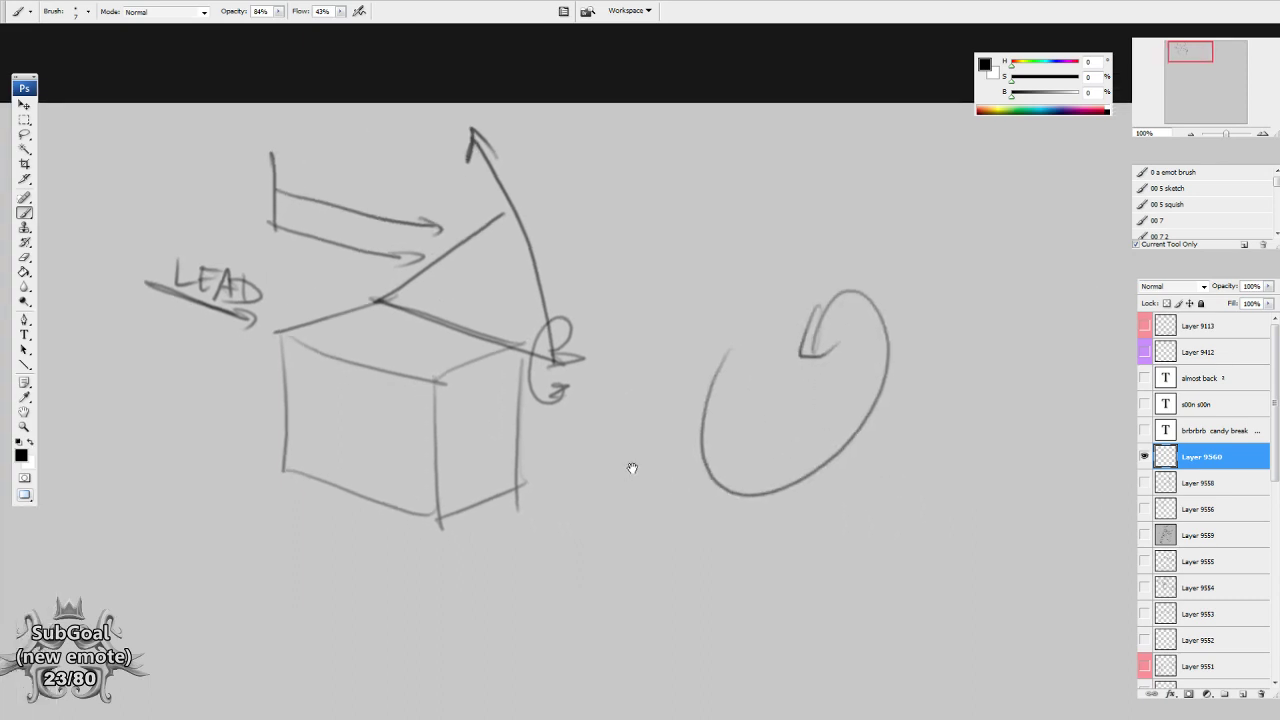
drag(632, 468, 710, 440)
mouse_move(381, 268)
mouse_down()
mouse_move(526, 223)
mouse_move(753, 416)
mouse_move(570, 597)
mouse_move(593, 552)
mouse_move(624, 541)
mouse_up()
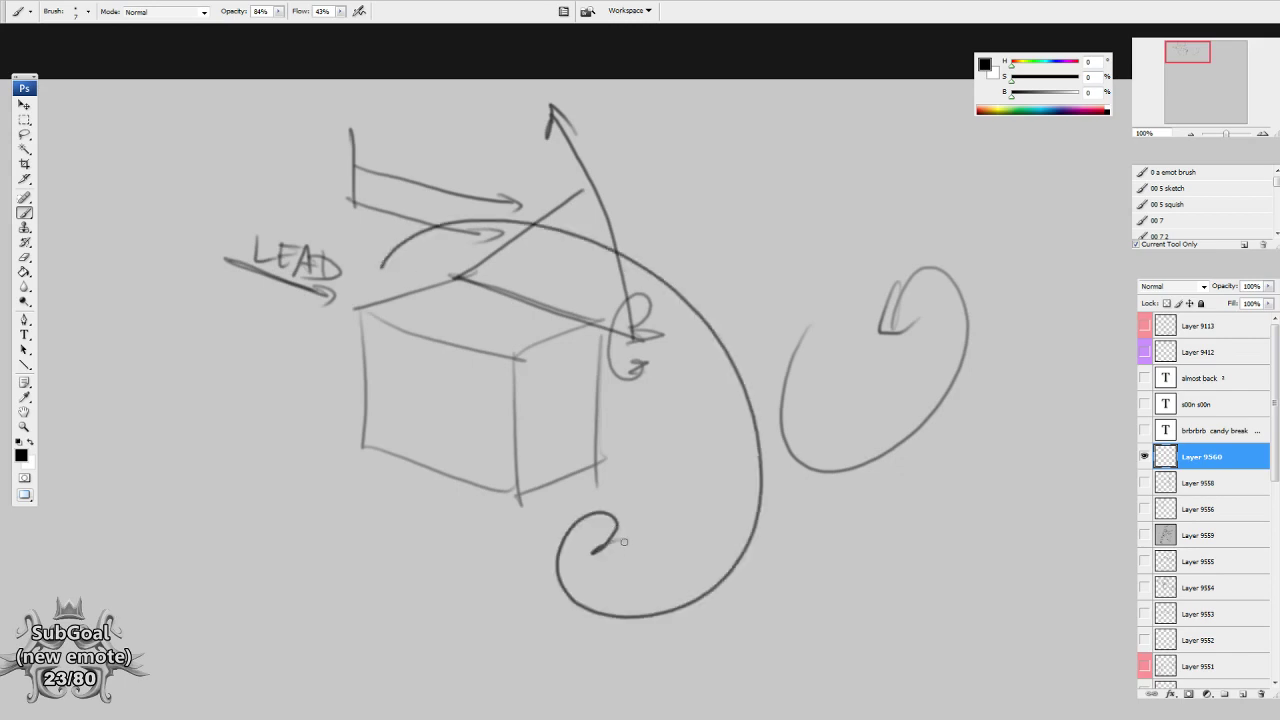
mouse_move(617, 345)
mouse_down()
mouse_move(672, 340)
mouse_move(600, 520)
mouse_move(567, 455)
mouse_move(539, 468)
mouse_up()
mouse_move(546, 350)
mouse_down()
mouse_move(520, 340)
mouse_move(610, 505)
mouse_move(525, 362)
mouse_move(548, 360)
mouse_up()
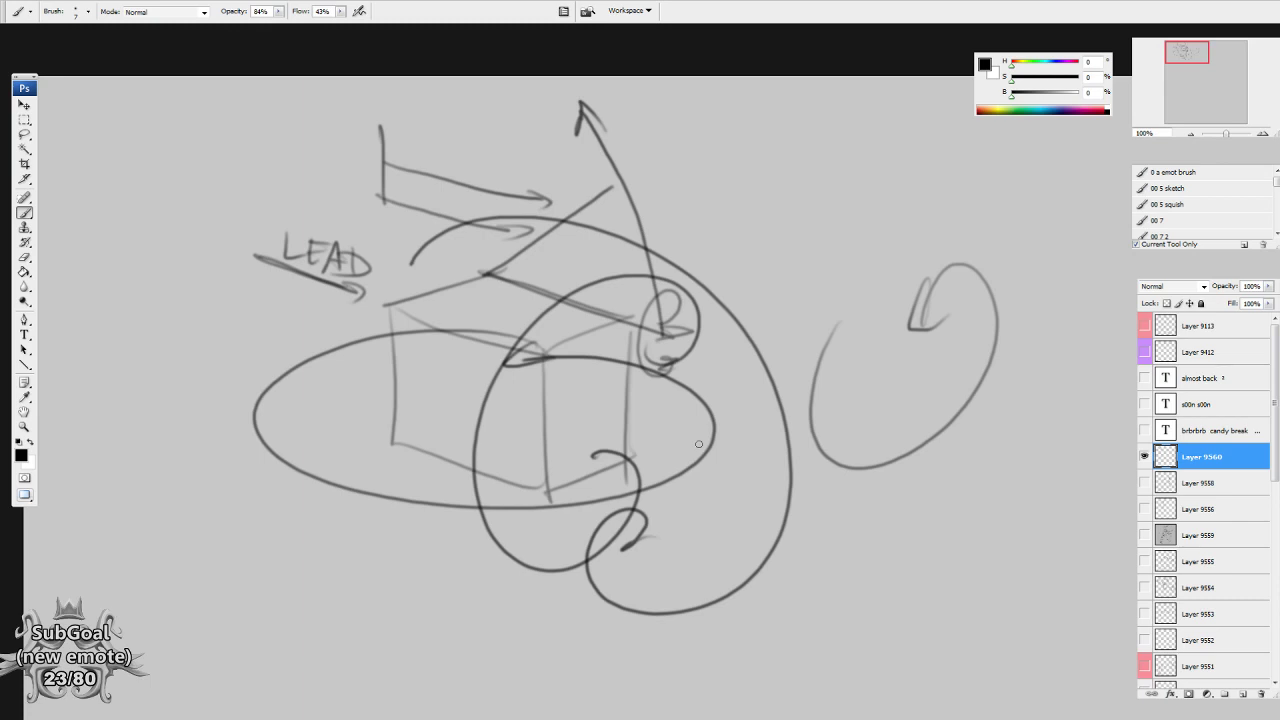
Sketch a second, larger perspective box in the empty area beside the loops, with short directional strokes around it.
drag(865, 500, 467, 298)
drag(758, 411, 648, 397)
drag(670, 246, 543, 319)
drag(668, 247, 855, 296)
mouse_move(540, 322)
mouse_down()
mouse_move(709, 377)
mouse_move(851, 294)
mouse_move(541, 337)
mouse_move(560, 469)
mouse_move(728, 522)
mouse_up()
mouse_move(728, 380)
mouse_down()
mouse_move(728, 521)
mouse_move(828, 428)
mouse_up()
drag(843, 292, 825, 445)
drag(723, 280, 745, 338)
drag(570, 256, 684, 277)
drag(446, 334, 506, 368)
Draw two short arrows leading from the larger box to a new circle, plus an upward arrow beneath the circle.
drag(929, 483, 481, 426)
mouse_move(528, 368)
mouse_down()
mouse_move(597, 382)
mouse_move(598, 406)
mouse_move(572, 420)
mouse_up()
drag(586, 360, 592, 398)
mouse_move(886, 263)
mouse_down()
mouse_move(757, 271)
mouse_move(918, 306)
mouse_up()
drag(880, 537, 749, 530)
drag(892, 564, 660, 383)
mouse_move(539, 319)
mouse_down()
mouse_move(539, 276)
mouse_move(554, 302)
mouse_up()
mouse_move(614, 400)
mouse_down()
mouse_move(629, 457)
mouse_move(668, 508)
mouse_up()
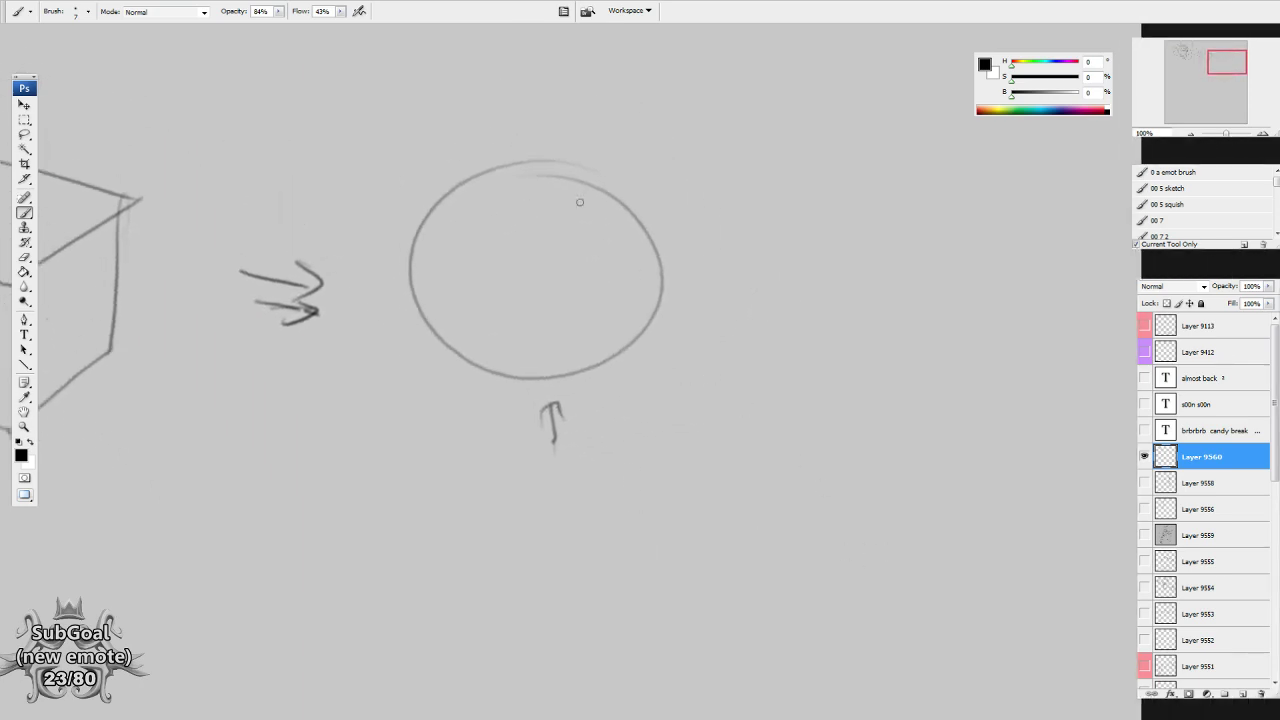
Turn the circle into a sphere with curved vertical and horizontal contour lines and small ellipses at its top.
mouse_move(478, 186)
mouse_down()
mouse_move(410, 312)
mouse_move(474, 370)
mouse_up()
mouse_move(538, 198)
mouse_down()
mouse_move(558, 356)
mouse_move(591, 229)
mouse_move(615, 343)
mouse_up()
drag(574, 188, 652, 266)
drag(518, 174, 545, 184)
mouse_move(446, 190)
mouse_down()
mouse_move(462, 236)
mouse_move(632, 214)
mouse_up()
mouse_move(405, 248)
mouse_down()
mouse_move(450, 274)
mouse_move(656, 254)
mouse_up()
mouse_move(406, 292)
mouse_down()
mouse_move(462, 320)
mouse_move(693, 278)
mouse_up()
drag(426, 329, 671, 323)
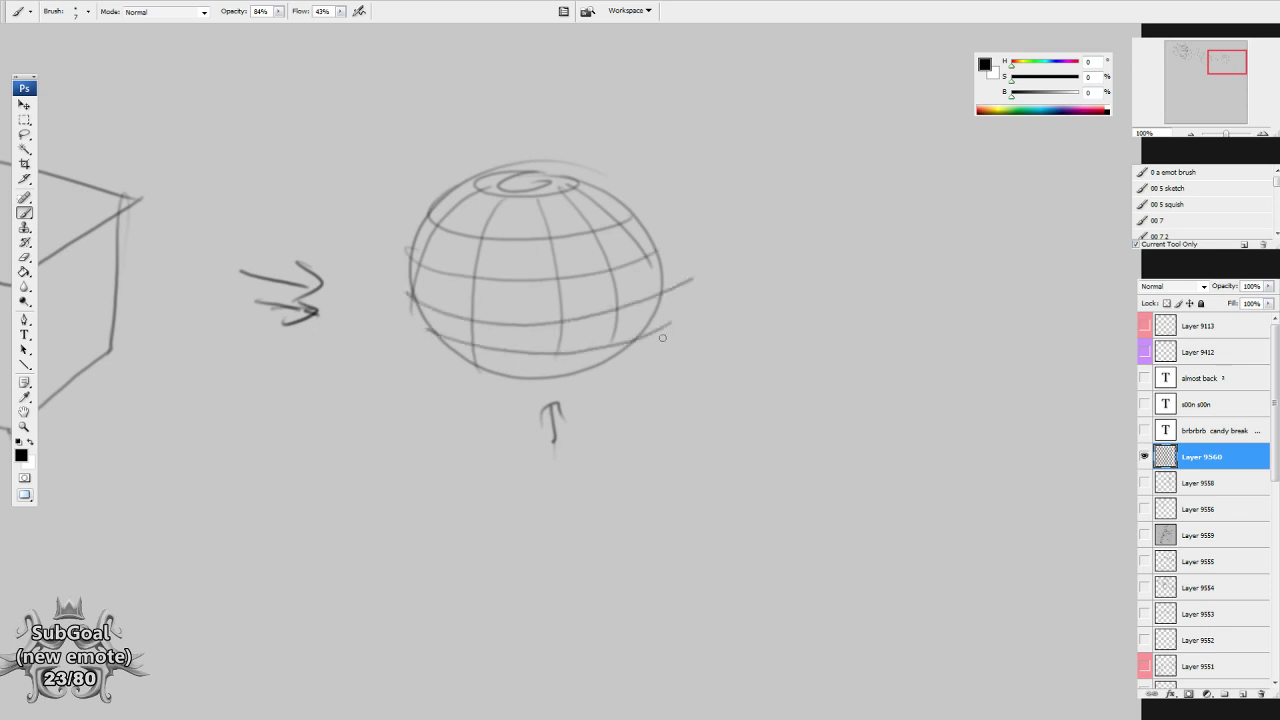
Draw a small triangle and a small square above the sphere, with short arrows pointing down from them.
drag(729, 432, 710, 503)
drag(626, 165, 598, 213)
mouse_move(621, 103)
mouse_down()
mouse_move(619, 149)
mouse_move(651, 121)
mouse_move(612, 148)
mouse_move(653, 156)
mouse_up()
mouse_move(814, 463)
mouse_down()
mouse_move(808, 550)
mouse_move(856, 556)
mouse_up()
mouse_move(569, 168)
mouse_down()
mouse_move(541, 226)
mouse_move(584, 226)
mouse_up()
drag(530, 226, 584, 226)
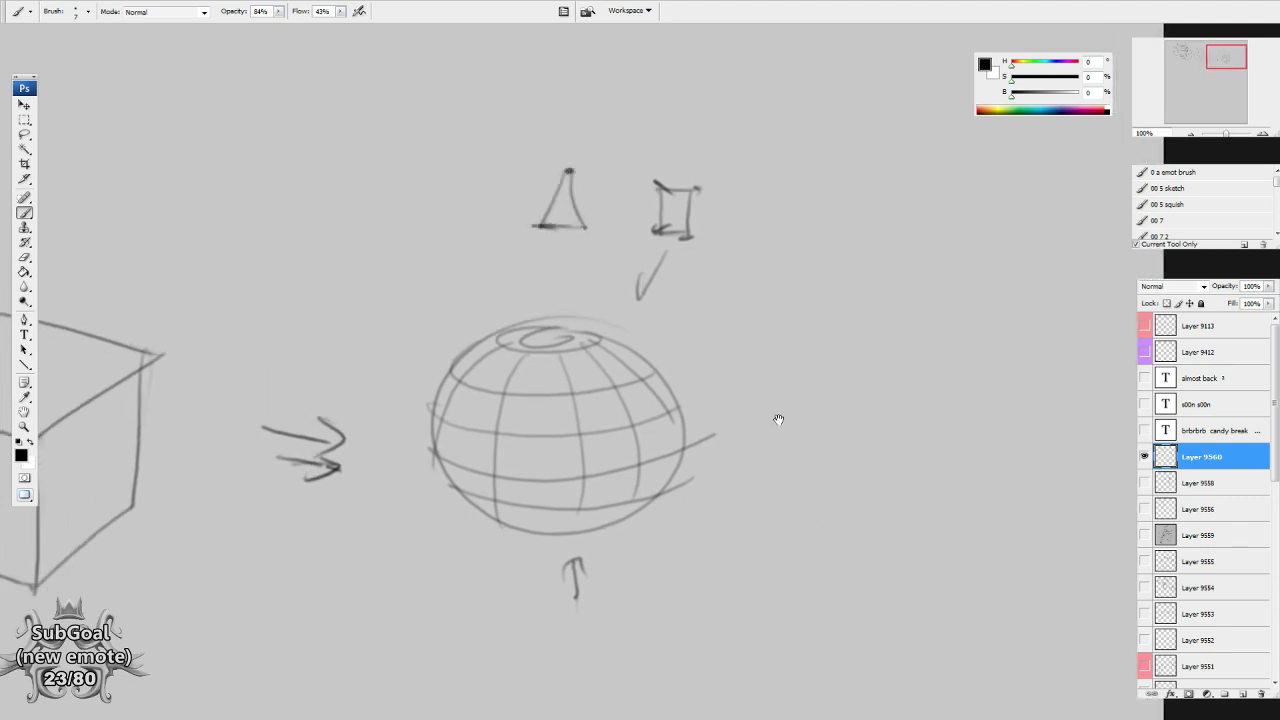
drag(778, 420, 776, 410)
drag(601, 238, 584, 272)
drag(578, 255, 602, 270)
Enclose the triangle and square in an ellipse and add two arrows pointing at its upper edge.
drag(761, 499, 760, 494)
mouse_move(700, 139)
mouse_down()
mouse_move(669, 118)
mouse_move(500, 165)
mouse_move(631, 284)
mouse_move(668, 116)
mouse_up()
mouse_move(566, 97)
mouse_down()
mouse_move(545, 106)
mouse_move(566, 93)
mouse_move(571, 104)
mouse_up()
mouse_move(744, 73)
mouse_down()
mouse_move(706, 111)
mouse_move(740, 109)
mouse_up()
Add short curved lines at the sphere's base and a sideways arrow beneath it leading to empty space.
drag(808, 377, 803, 367)
drag(840, 486, 834, 474)
drag(491, 455, 522, 492)
drag(626, 457, 598, 488)
drag(787, 515, 743, 317)
drag(570, 342, 638, 354)
drag(619, 343, 633, 366)
Draw a large rounded triangular form beyond the sideways arrow, tapering towards its lower end.
drag(814, 488, 718, 433)
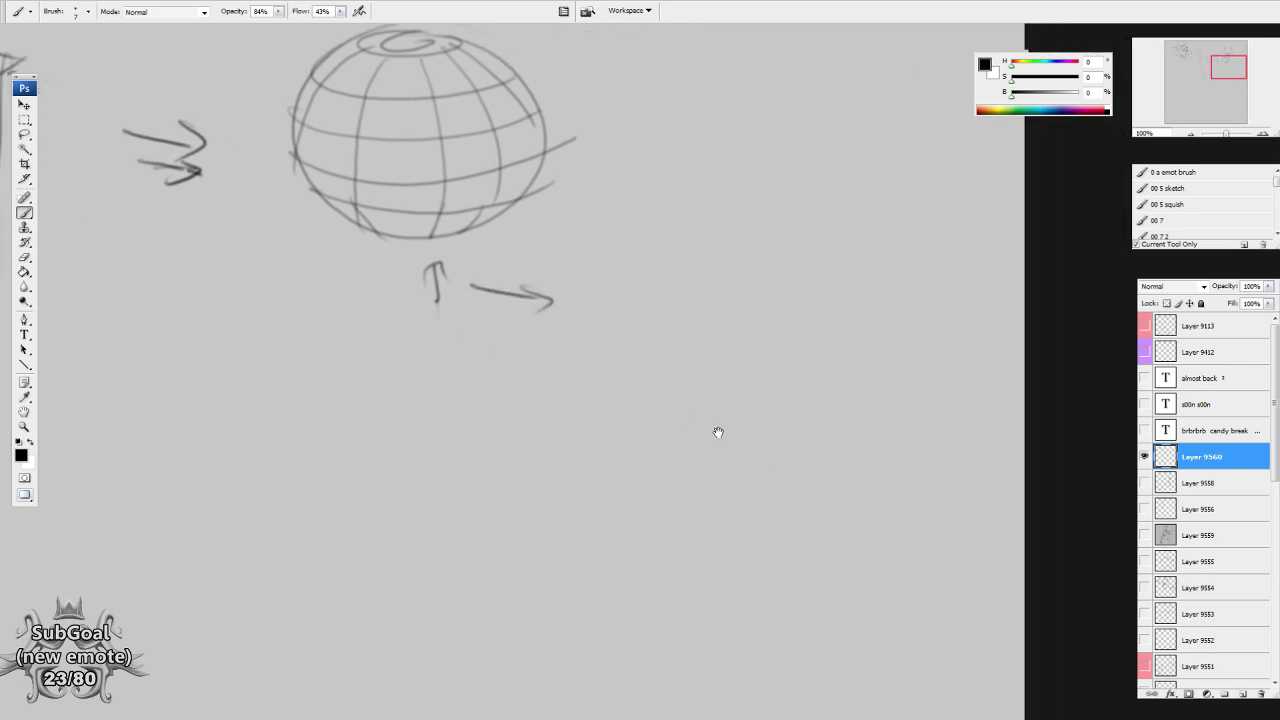
mouse_move(753, 490)
mouse_down()
mouse_move(682, 404)
mouse_move(785, 229)
mouse_move(865, 543)
mouse_move(874, 505)
mouse_up()
drag(804, 529, 806, 521)
drag(731, 452, 728, 464)
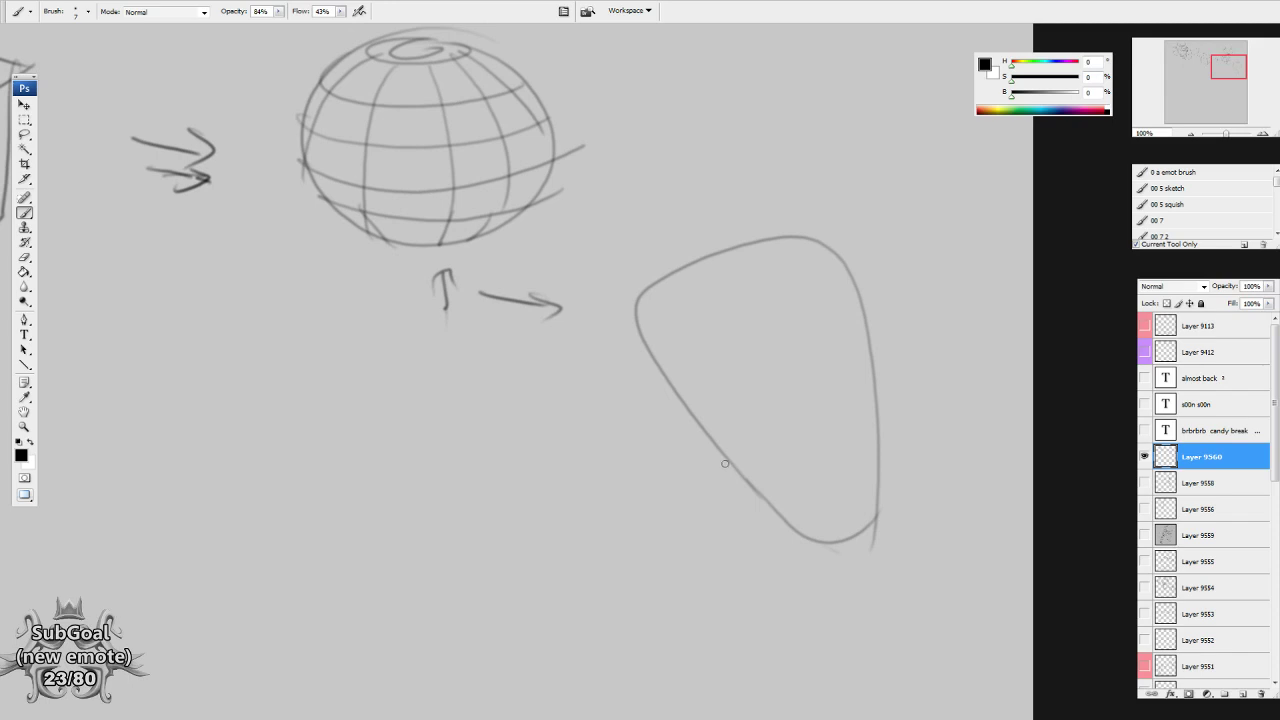
Sketch a cluster of four overlapping rounded forms below the sphere, with a wide ellipse on top.
drag(752, 420, 749, 423)
drag(679, 395, 701, 277)
mouse_move(651, 420)
mouse_down()
mouse_move(665, 383)
mouse_move(761, 374)
mouse_up()
mouse_move(606, 230)
mouse_down()
mouse_move(634, 337)
mouse_move(612, 230)
mouse_up()
mouse_move(545, 343)
mouse_down()
mouse_move(589, 350)
mouse_move(545, 345)
mouse_up()
mouse_move(700, 352)
mouse_down()
mouse_move(625, 441)
mouse_move(700, 336)
mouse_up()
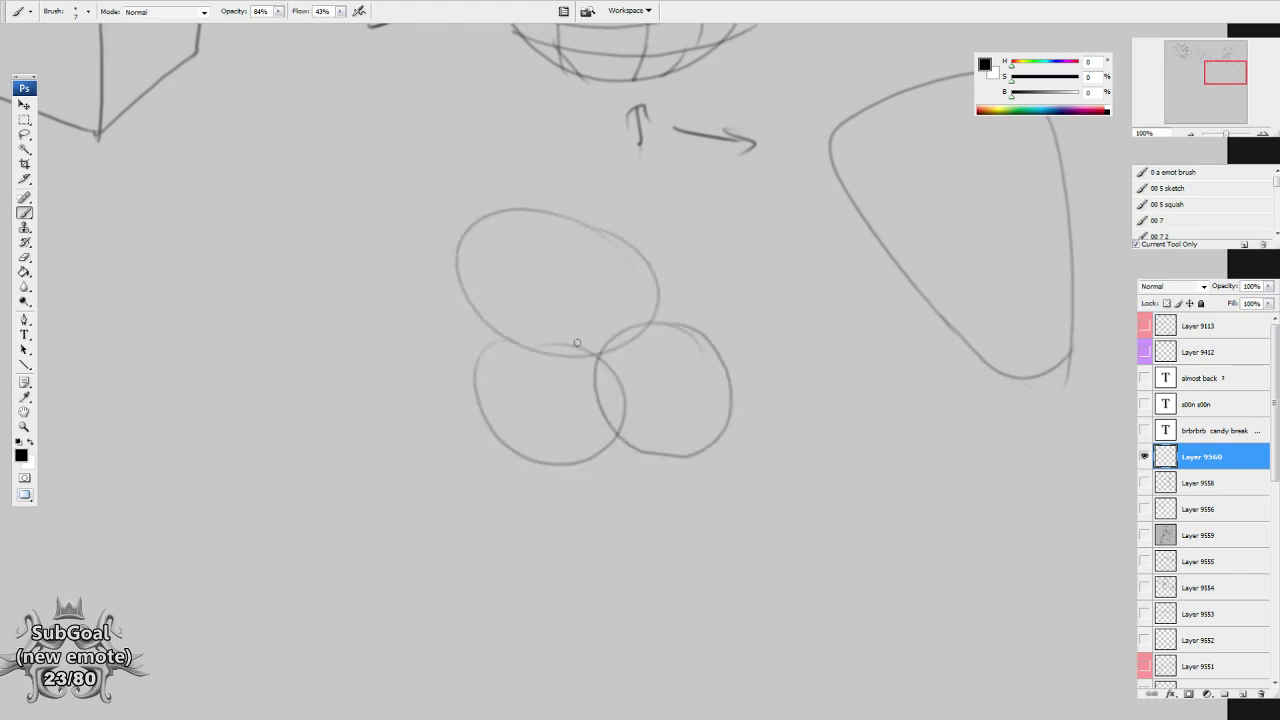
drag(503, 488, 636, 430)
Draw three sideways arrows and one downward arrow across the cluster's top ellipse.
drag(417, 280, 562, 283)
drag(432, 253, 592, 262)
mouse_move(502, 212)
mouse_down()
mouse_move(540, 320)
mouse_move(607, 318)
mouse_move(597, 329)
mouse_up()
drag(652, 466, 677, 439)
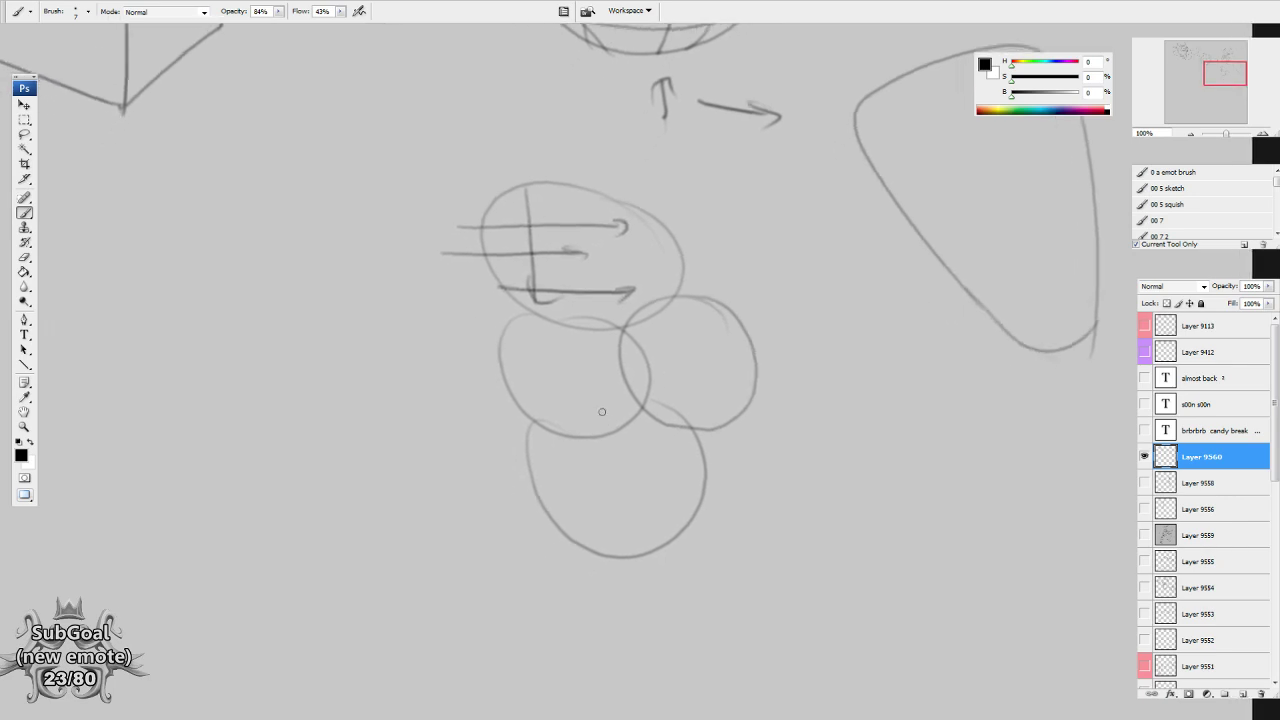
Draw a flat perspective grid plane of crossing diagonal lines beside the cluster.
drag(564, 460, 563, 449)
mouse_move(847, 556)
mouse_down()
mouse_move(829, 526)
mouse_move(764, 486)
mouse_up()
drag(768, 533, 715, 445)
mouse_move(766, 313)
mouse_down()
mouse_move(628, 388)
mouse_move(877, 354)
mouse_move(833, 456)
mouse_up()
drag(616, 384, 846, 458)
drag(916, 369, 812, 462)
drag(828, 343, 719, 435)
drag(663, 350, 879, 420)
drag(622, 366, 879, 440)
drag(694, 331, 934, 399)
drag(821, 322, 662, 431)
drag(895, 357, 730, 478)
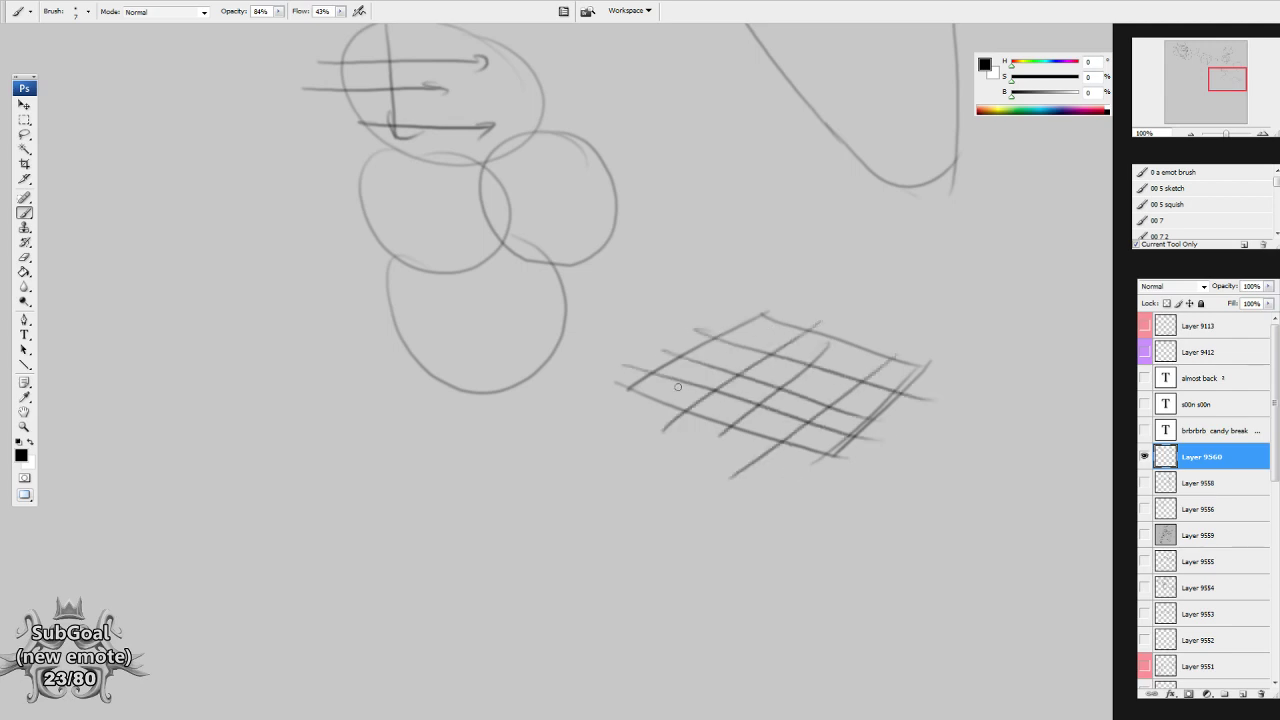
Extend the grid's near and far edges into arrows running in the same direction.
drag(597, 383, 860, 485)
drag(893, 347, 974, 388)
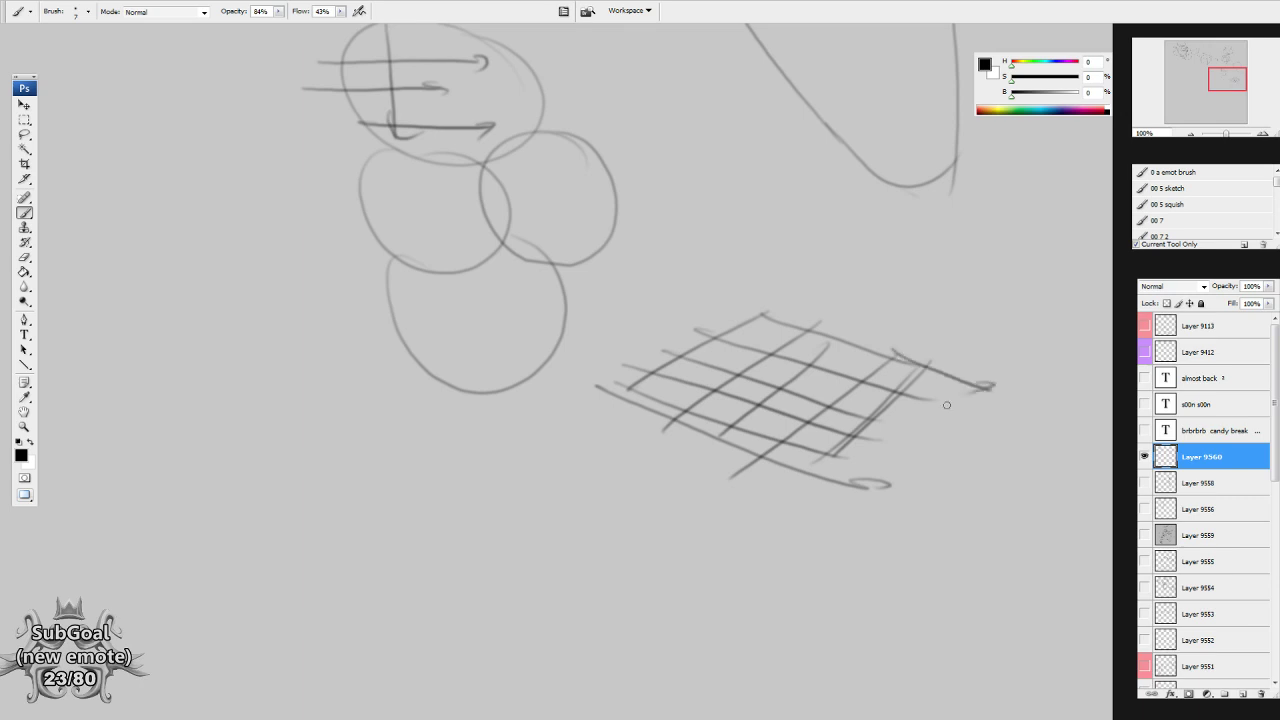
drag(832, 482, 837, 482)
Draw curved arrows that bend up and down across the grid plane, and a small ellipse at its far corner.
mouse_move(628, 363)
mouse_down()
mouse_move(708, 386)
mouse_move(786, 378)
mouse_move(856, 406)
mouse_move(955, 488)
mouse_up()
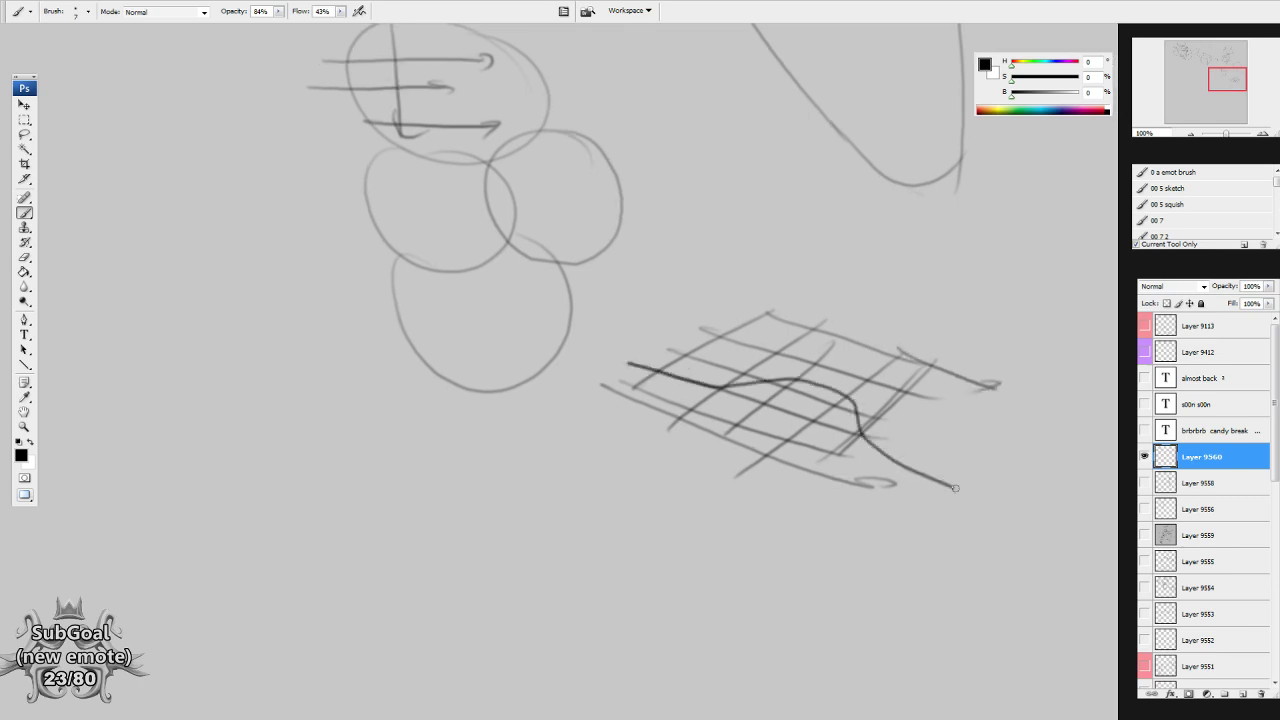
mouse_move(616, 382)
mouse_down()
mouse_move(774, 402)
mouse_move(895, 503)
mouse_up()
mouse_move(657, 336)
mouse_down()
mouse_move(733, 354)
mouse_move(866, 307)
mouse_up()
drag(653, 354, 942, 326)
scroll(694, 343, up, 1)
mouse_move(694, 343)
mouse_down()
mouse_move(744, 352)
mouse_move(690, 336)
mouse_move(700, 345)
mouse_up()
drag(681, 436, 806, 520)
drag(579, 412, 726, 522)
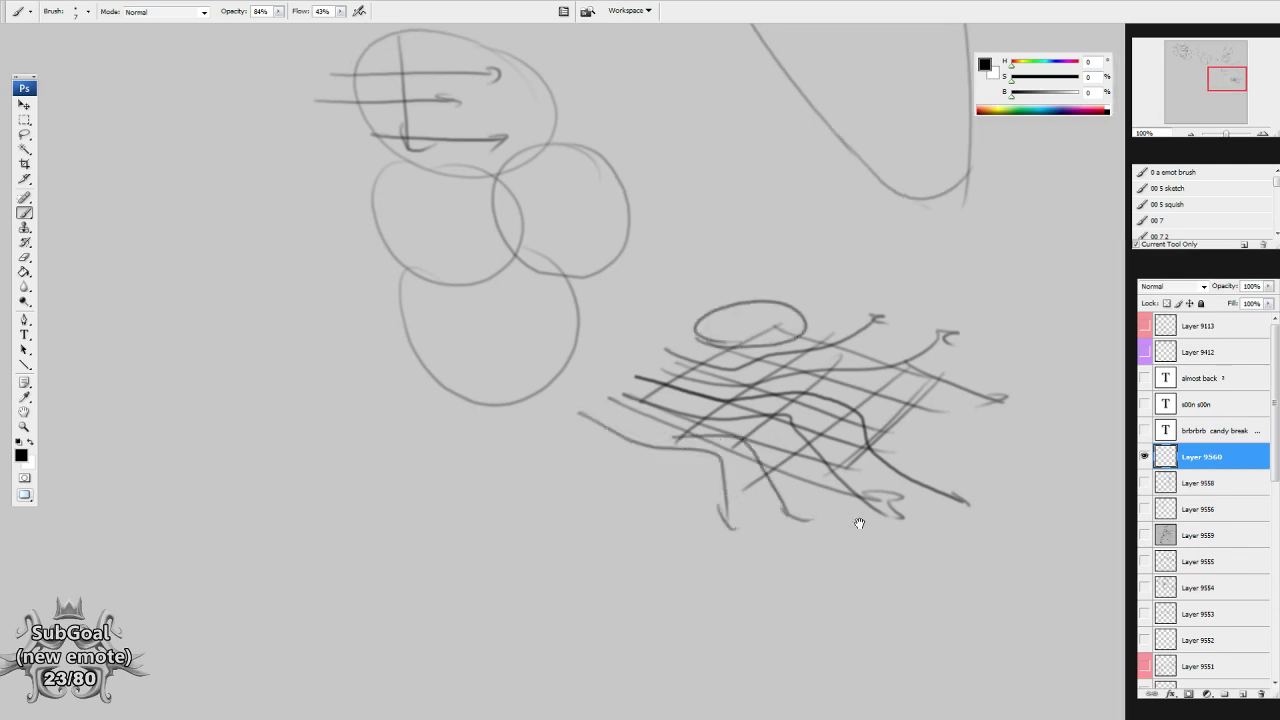
drag(859, 523, 862, 525)
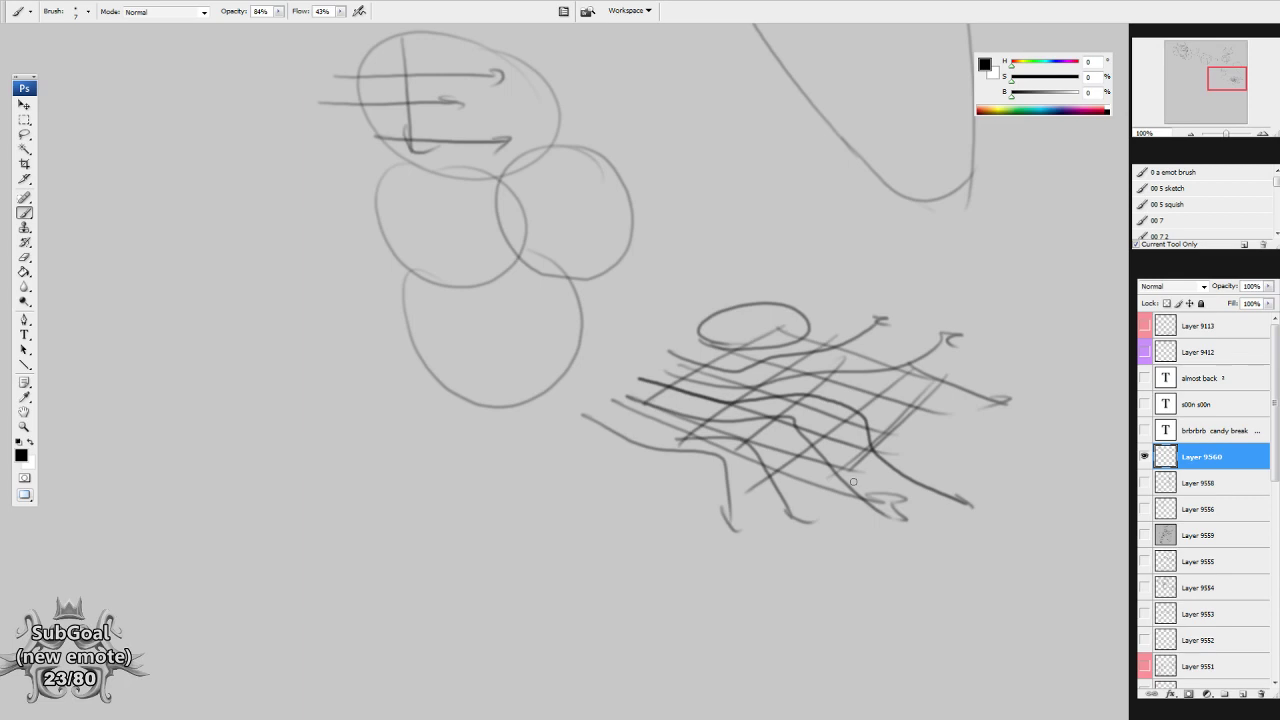
Sketch sideways and downward direction strokes across the lowest circle of the cluster.
drag(591, 443, 717, 246)
drag(594, 276, 609, 457)
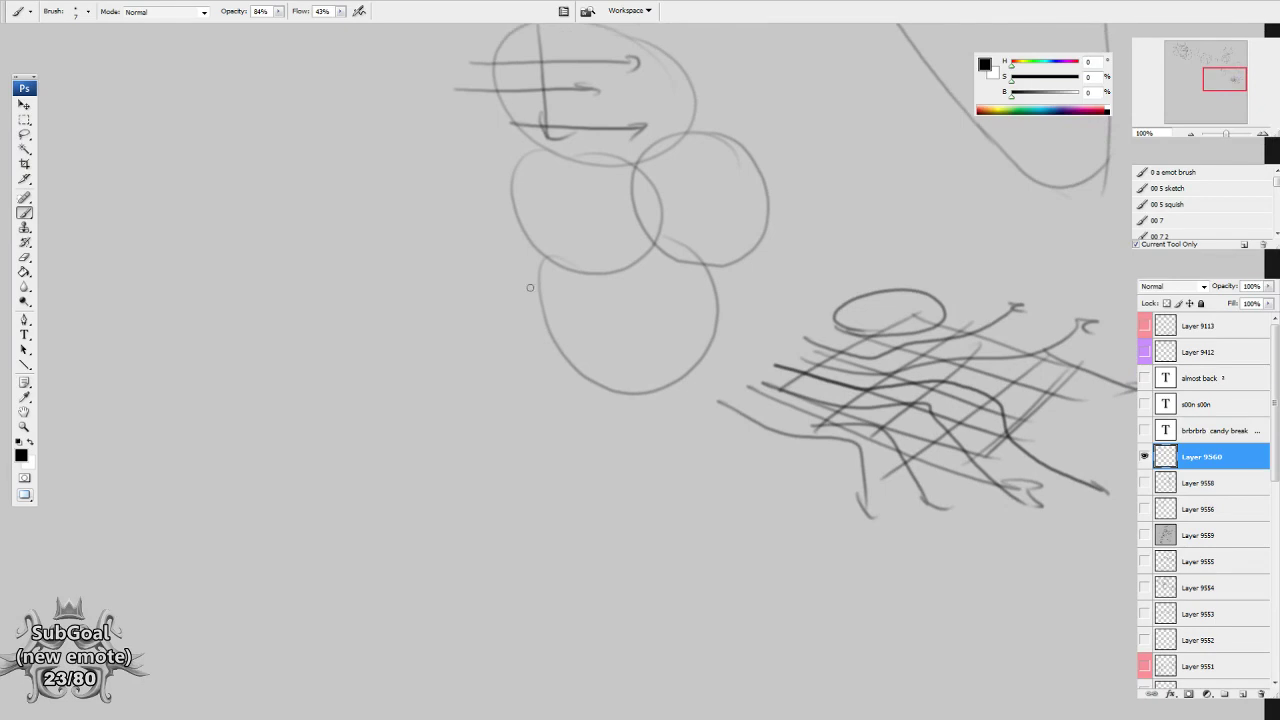
drag(547, 308, 649, 322)
drag(543, 351, 647, 354)
drag(607, 307, 624, 374)
mouse_move(521, 281)
mouse_down()
mouse_move(538, 355)
mouse_move(606, 367)
mouse_up()
Retrace the edges of the small square inside the ellipse above the sphere.
drag(676, 267, 625, 480)
drag(698, 210, 684, 470)
drag(664, 212, 682, 420)
drag(716, 228, 715, 264)
drag(704, 221, 746, 227)
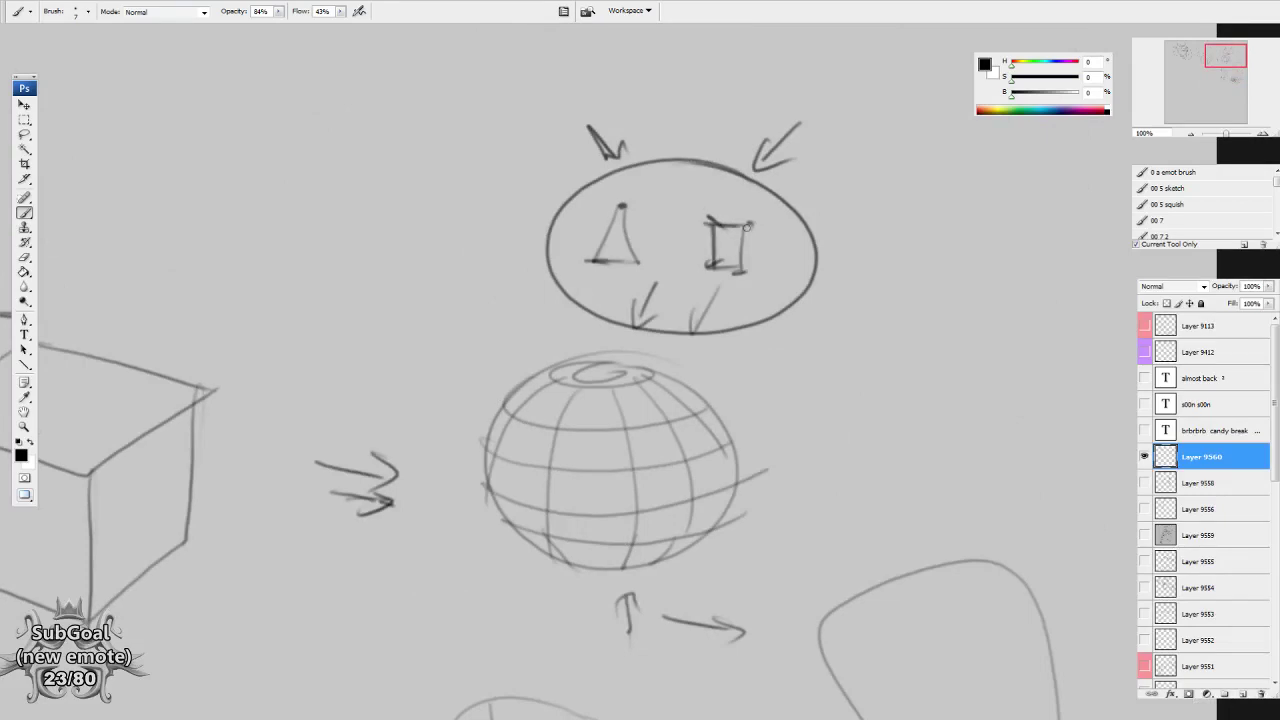
Sketch sideways and vertical direction strokes with arrow ends across the large rounded form near the sphere.
mouse_move(802, 340)
mouse_down()
mouse_move(801, 390)
mouse_move(1022, 357)
mouse_move(1018, 410)
mouse_up()
drag(764, 388, 1046, 404)
drag(912, 145, 912, 318)
mouse_move(912, 145)
mouse_down()
mouse_move(945, 146)
mouse_move(940, 320)
mouse_move(908, 320)
mouse_up()
mouse_move(955, 295)
mouse_down()
mouse_move(955, 268)
mouse_move(1082, 284)
mouse_up()
drag(955, 282, 1080, 290)
drag(955, 495, 909, 377)
drag(794, 335, 793, 364)
mouse_move(788, 357)
mouse_down()
mouse_move(880, 366)
mouse_move(877, 413)
mouse_up()
drag(877, 413, 919, 414)
mouse_move(919, 414)
mouse_down()
mouse_move(919, 355)
mouse_move(777, 333)
mouse_up()
drag(873, 368, 937, 372)
Draw a short cylinder beside the circle cluster, with an elliptical top, straight sides, a curved base and one vertical line down its front.
scroll(940, 509, down, 3)
drag(916, 509, 916, 505)
drag(708, 578, 834, 234)
drag(525, 630, 620, 460)
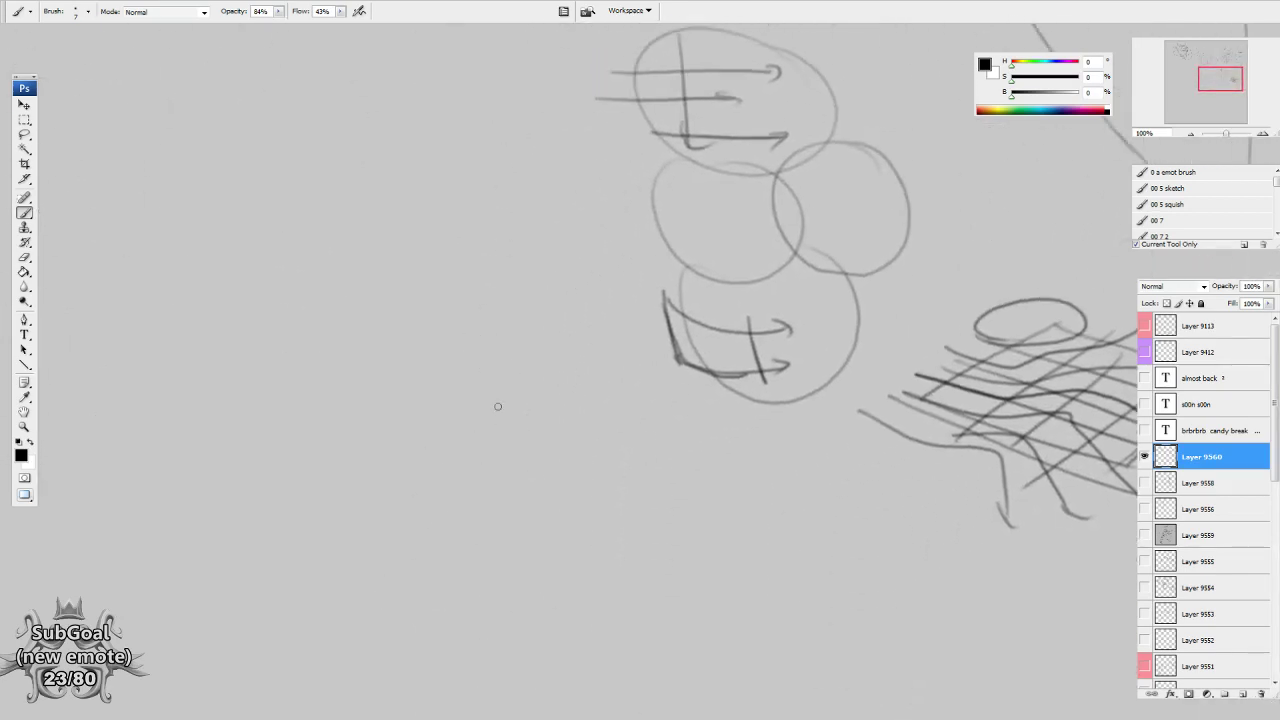
drag(498, 406, 654, 414)
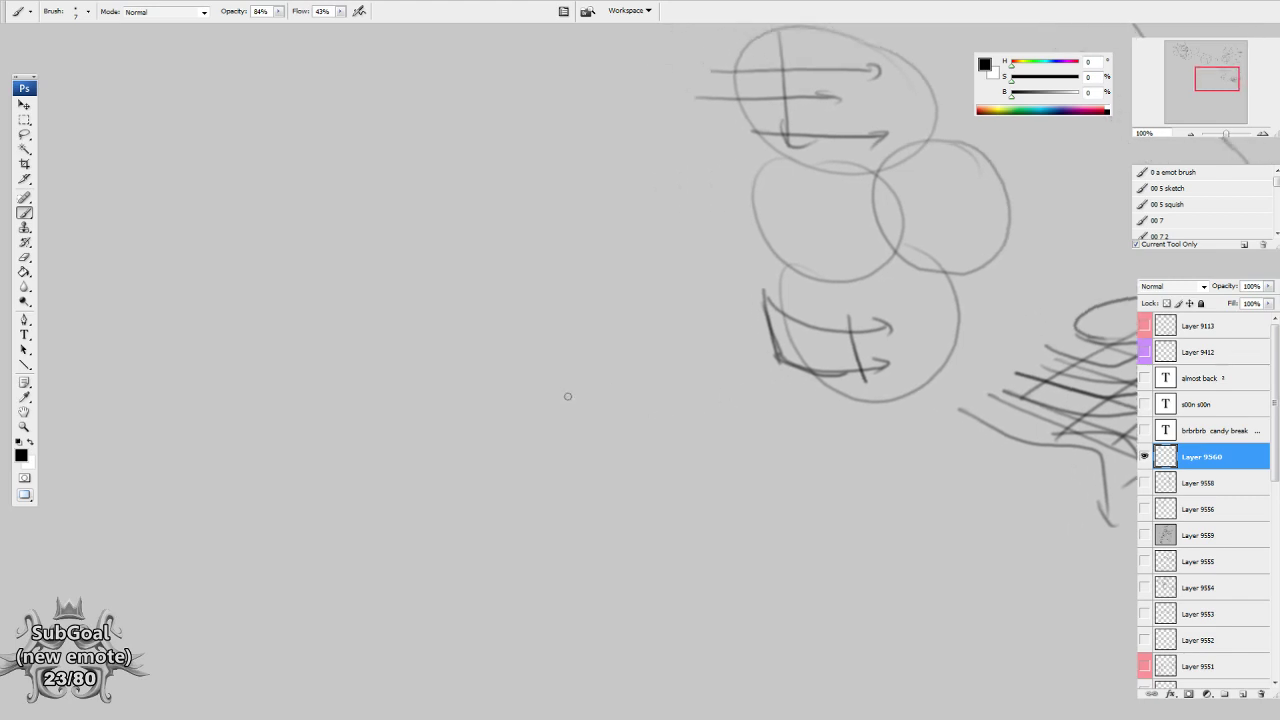
drag(568, 397, 620, 416)
drag(560, 264, 611, 270)
drag(449, 316, 620, 410)
drag(636, 292, 625, 426)
drag(545, 308, 551, 445)
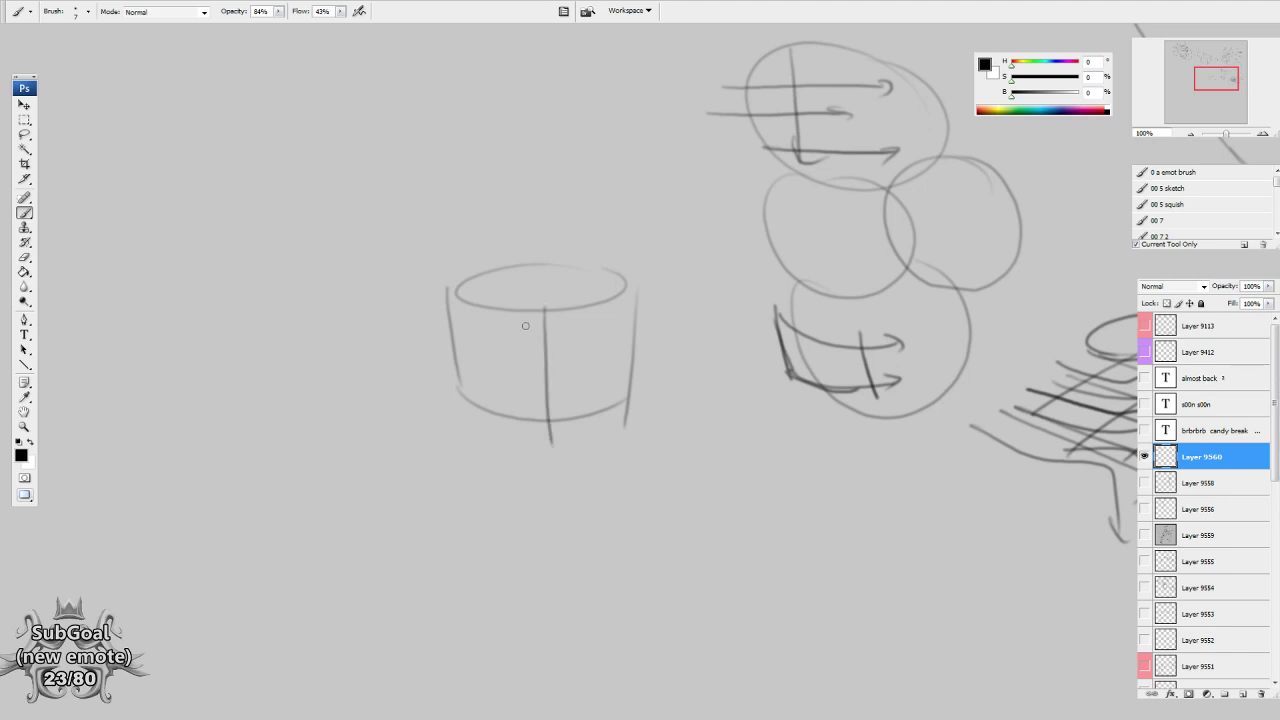
Darken the cylinder's top ellipse and vertical lines, and add a wrapping ring and a small arc around its body.
drag(545, 310, 463, 293)
mouse_move(613, 307)
mouse_down()
mouse_move(616, 430)
mouse_move(605, 266)
mouse_move(500, 262)
mouse_up()
mouse_move(543, 381)
mouse_down()
mouse_move(618, 368)
mouse_move(582, 354)
mouse_up()
mouse_move(545, 314)
mouse_down()
mouse_move(552, 446)
mouse_move(437, 303)
mouse_move(540, 277)
mouse_up()
mouse_move(546, 387)
mouse_down()
mouse_move(448, 352)
mouse_move(456, 366)
mouse_move(623, 364)
mouse_up()
mouse_move(617, 306)
mouse_down()
mouse_move(618, 430)
mouse_move(627, 420)
mouse_move(851, 494)
mouse_move(852, 518)
mouse_move(509, 397)
mouse_up()
mouse_move(630, 287)
mouse_down()
mouse_move(445, 213)
mouse_move(369, 244)
mouse_move(405, 395)
mouse_move(578, 405)
mouse_up()
mouse_move(580, 301)
mouse_down()
mouse_move(652, 345)
mouse_move(550, 436)
mouse_up()
Draw an S-shaped ribbon with a triangular head at one end and a small arrow pointing onward from it.
scroll(566, 427, up, 1)
drag(366, 250, 368, 322)
drag(363, 213, 366, 332)
drag(310, 289, 306, 310)
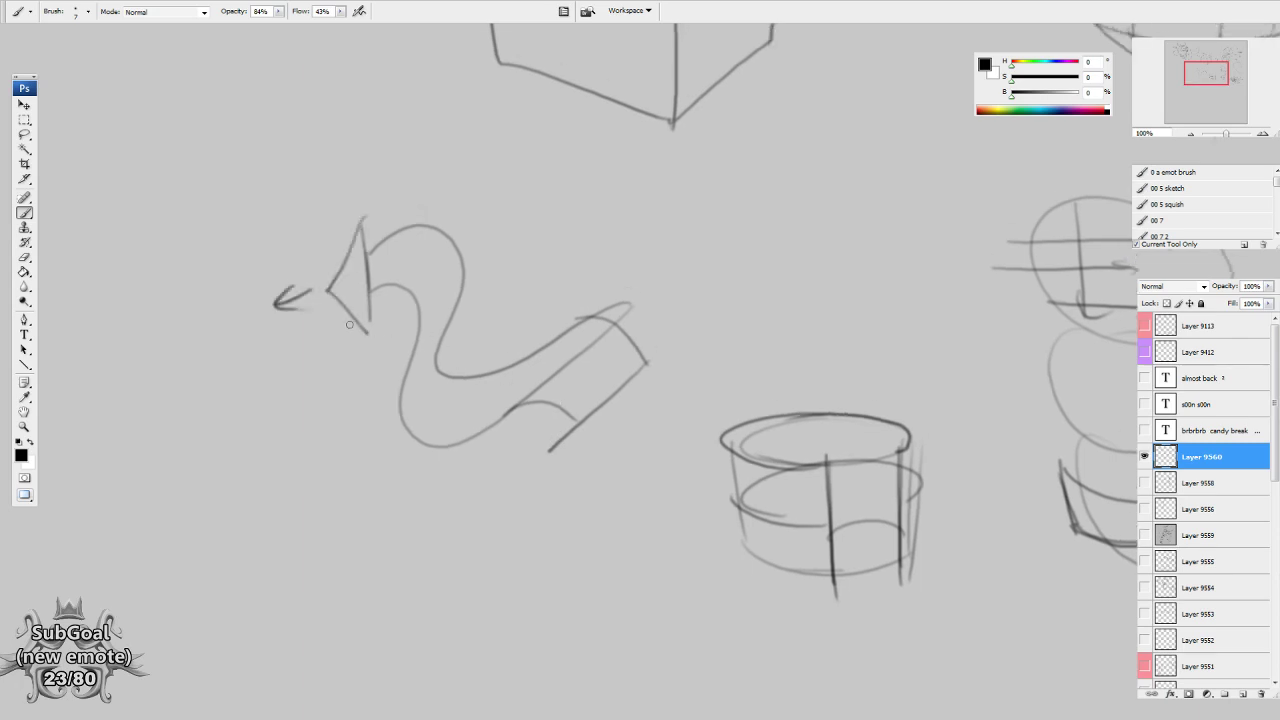
mouse_move(525, 472)
mouse_down()
mouse_move(690, 335)
mouse_move(688, 453)
mouse_move(705, 438)
mouse_up()
Add flow lines through the ribbon, a large triangle at its other end and a diagonal arrow pointing at its bend.
drag(672, 571, 673, 564)
drag(618, 197, 560, 258)
mouse_move(568, 232)
mouse_down()
mouse_move(561, 278)
mouse_move(590, 262)
mouse_up()
drag(929, 441, 860, 422)
mouse_move(505, 376)
mouse_down()
mouse_move(660, 405)
mouse_move(655, 368)
mouse_move(560, 402)
mouse_move(522, 378)
mouse_move(528, 281)
mouse_move(332, 327)
mouse_move(376, 333)
mouse_up()
drag(705, 396, 805, 485)
drag(641, 423, 648, 426)
drag(442, 279, 523, 340)
Draw three curved arrows sweeping up and outward from the ribbon's inner bend.
mouse_move(660, 426)
mouse_down()
mouse_move(690, 465)
mouse_move(642, 446)
mouse_move(527, 488)
mouse_move(628, 363)
mouse_up()
drag(602, 374, 648, 373)
mouse_move(733, 447)
mouse_down()
mouse_move(662, 416)
mouse_move(661, 366)
mouse_up()
drag(642, 373, 685, 358)
mouse_move(750, 442)
mouse_down()
mouse_move(682, 390)
mouse_move(724, 337)
mouse_up()
drag(707, 347, 743, 338)
drag(684, 445, 701, 408)
drag(545, 481, 571, 442)
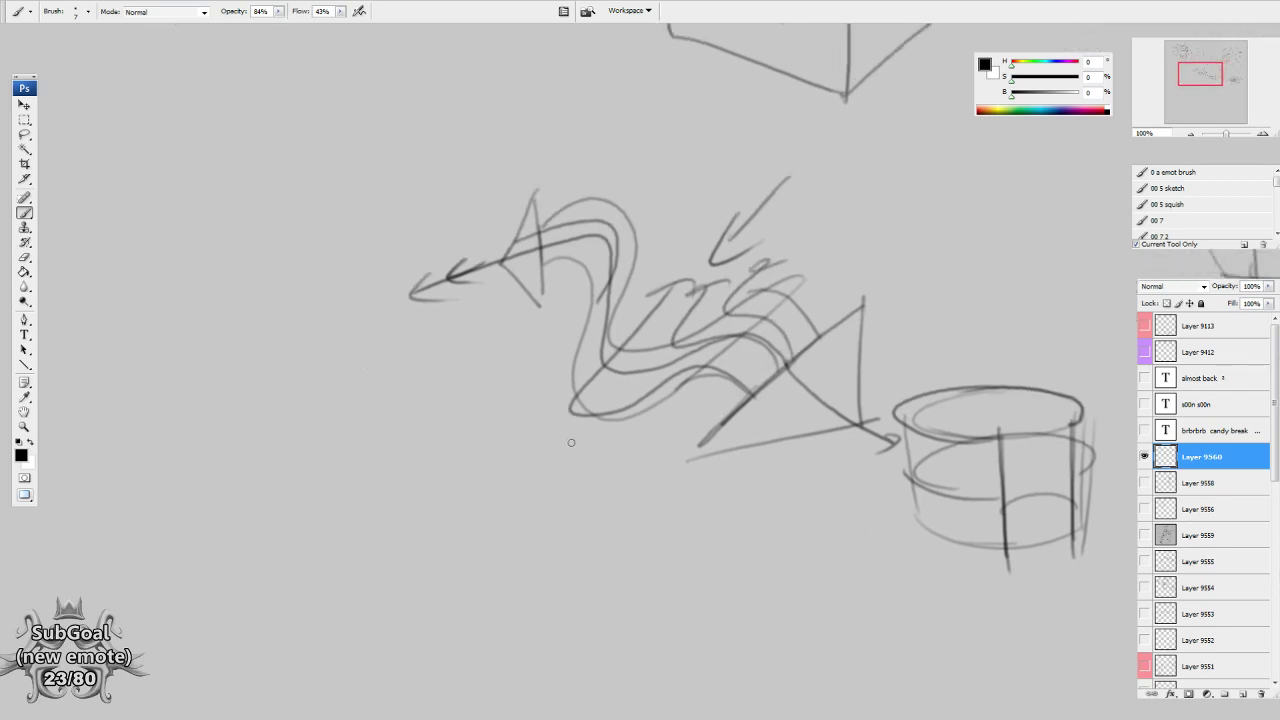
Draw a curved, tapering form hanging down from the ribbon's bend and close it with an arrow tip.
drag(668, 509, 661, 461)
mouse_move(613, 301)
mouse_down()
mouse_move(569, 351)
mouse_move(680, 515)
mouse_up()
mouse_move(692, 278)
mouse_down()
mouse_move(717, 528)
mouse_move(722, 508)
mouse_up()
mouse_move(957, 528)
mouse_down()
mouse_move(620, 514)
mouse_move(619, 389)
mouse_up()
Extend the cylinder downward along its side and wrap curved arrow bands around the new length.
mouse_move(527, 236)
mouse_down()
mouse_move(541, 378)
mouse_move(640, 528)
mouse_up()
drag(543, 392, 652, 420)
drag(543, 440, 644, 478)
drag(565, 488, 658, 530)
drag(615, 415, 723, 387)
drag(625, 467, 745, 432)
Extend vertical direction lines down the lengthened cylinder, ending the front ones in arrow hooks.
drag(631, 384, 655, 605)
drag(698, 390, 697, 608)
drag(569, 369, 603, 648)
drag(563, 204, 601, 610)
drag(594, 503, 586, 433)
mouse_move(548, 394)
mouse_down()
mouse_move(550, 374)
mouse_move(586, 414)
mouse_up()
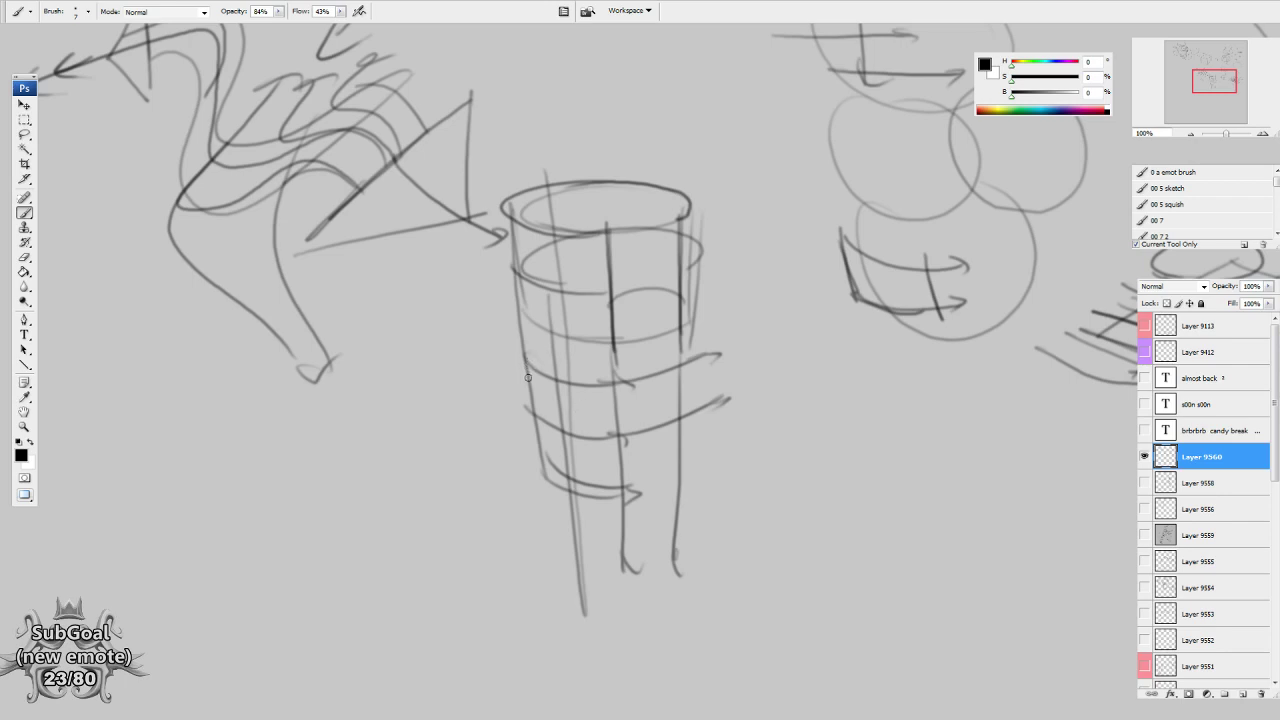
Draw a small square, duplicate it into a stacked group of five, and copy the whole group beside it.
mouse_move(822, 455)
mouse_down()
mouse_move(618, 335)
mouse_move(528, 246)
mouse_move(585, 355)
mouse_up()
drag(571, 269, 587, 355)
mouse_move(669, 245)
mouse_down()
mouse_move(670, 300)
mouse_move(725, 445)
mouse_up()
drag(729, 441, 650, 551)
mouse_move(656, 547)
mouse_down()
mouse_move(626, 434)
mouse_move(750, 562)
mouse_up()
drag(848, 577, 739, 445)
drag(642, 443, 865, 609)
Rotate and reposition three squares of the copied group to different angles, turning the top one by -23.6 degrees.
key(ctrl+t)
drag(972, 636, 1024, 498)
drag(837, 589, 943, 596)
key(Return)
key(ctrl+t)
drag(1030, 605, 1014, 646)
key(Return)
drag(967, 604, 962, 356)
key(ctrl+t)
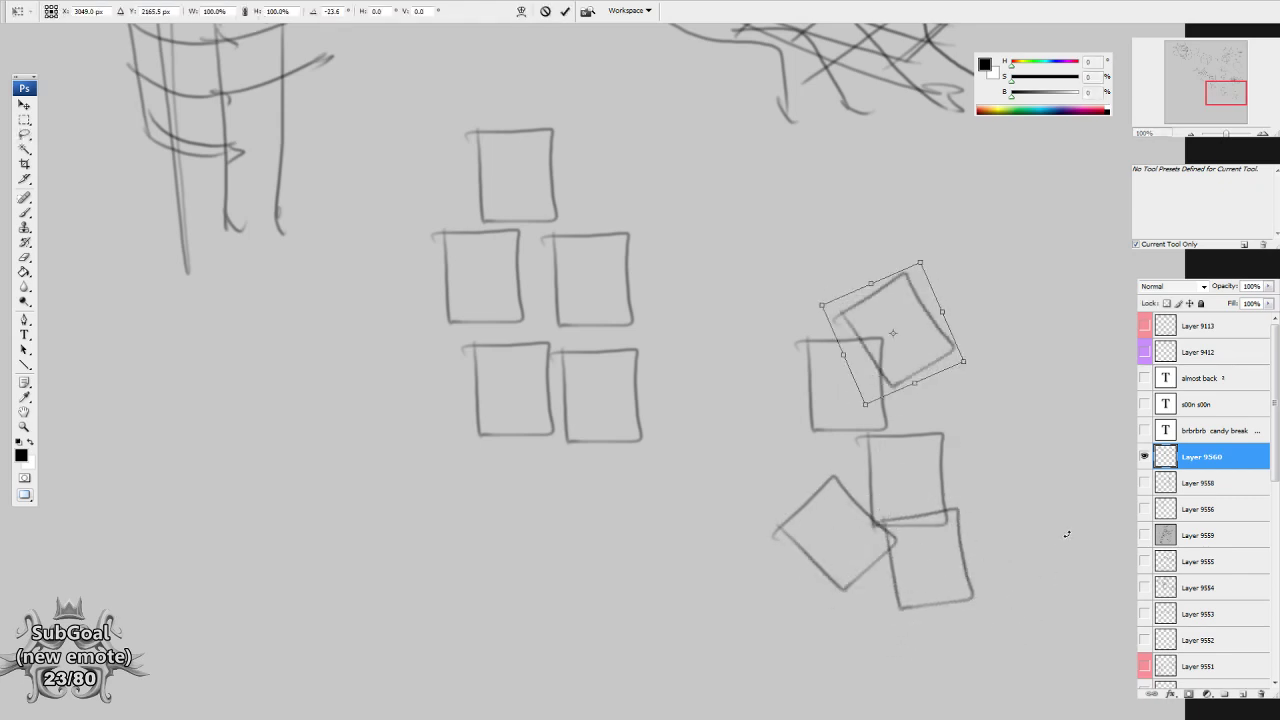
key(Return)
Brush sideways arrows through the upper squares of the tilted group, bending them to follow each square's angle.
drag(853, 483, 810, 393)
key(b)
drag(722, 277, 814, 270)
mouse_move(735, 255)
mouse_down()
mouse_move(828, 249)
mouse_move(908, 212)
mouse_up()
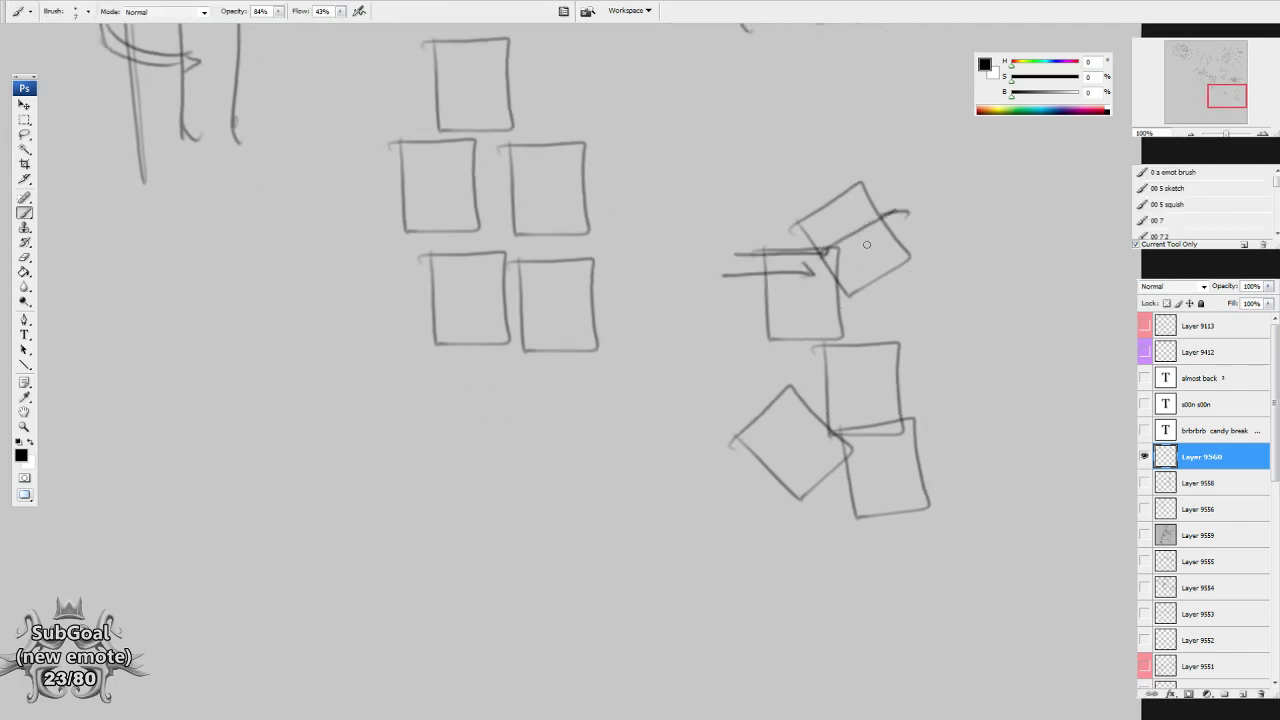
drag(825, 272, 919, 225)
mouse_move(738, 300)
mouse_down()
mouse_move(809, 301)
mouse_move(845, 344)
mouse_up()
mouse_move(745, 335)
mouse_down()
mouse_move(810, 336)
mouse_move(865, 377)
mouse_move(916, 366)
mouse_up()
drag(846, 341, 930, 346)
Draw arrows that turn diagonally down through the tilted lower square and curved arrows running into the neighbouring square.
mouse_move(744, 360)
mouse_down()
mouse_move(831, 408)
mouse_move(868, 399)
mouse_move(746, 480)
mouse_up()
mouse_move(735, 387)
mouse_down()
mouse_move(697, 494)
mouse_move(735, 482)
mouse_up()
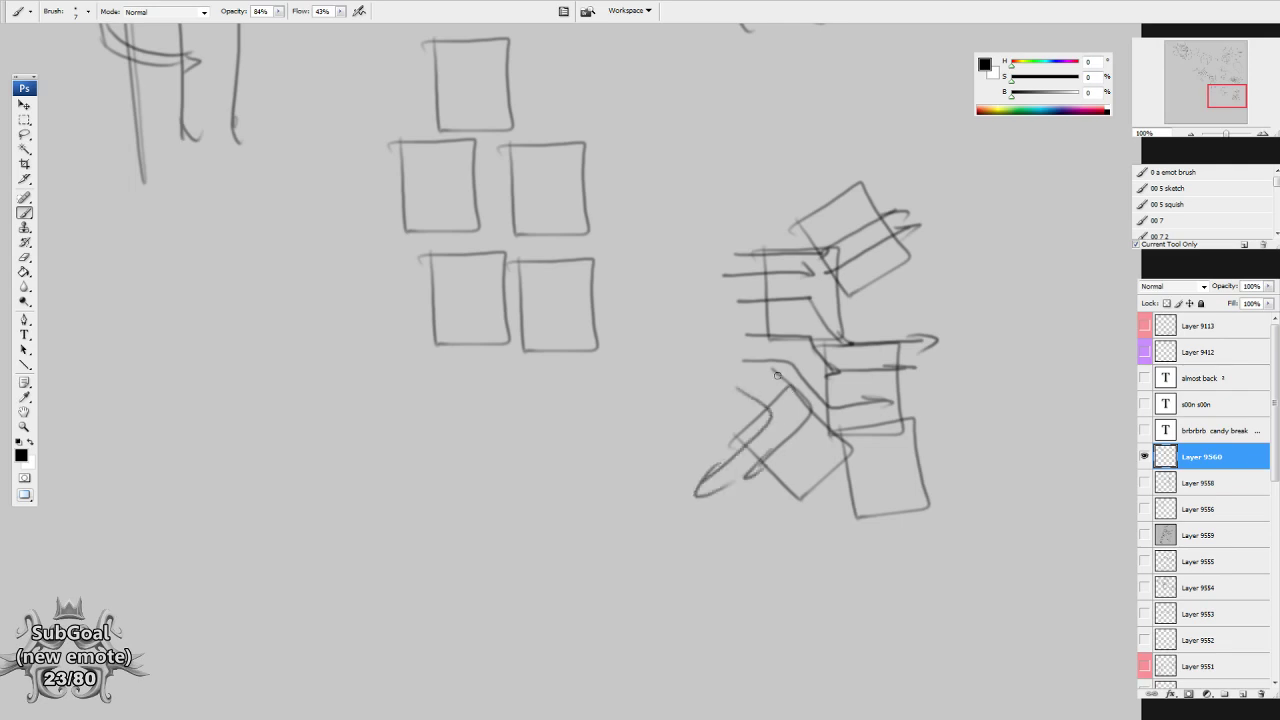
mouse_move(774, 371)
mouse_down()
mouse_move(800, 478)
mouse_move(780, 511)
mouse_up()
mouse_move(784, 414)
mouse_down()
mouse_move(805, 438)
mouse_move(924, 460)
mouse_up()
mouse_move(766, 437)
mouse_down()
mouse_move(857, 492)
mouse_move(942, 504)
mouse_up()
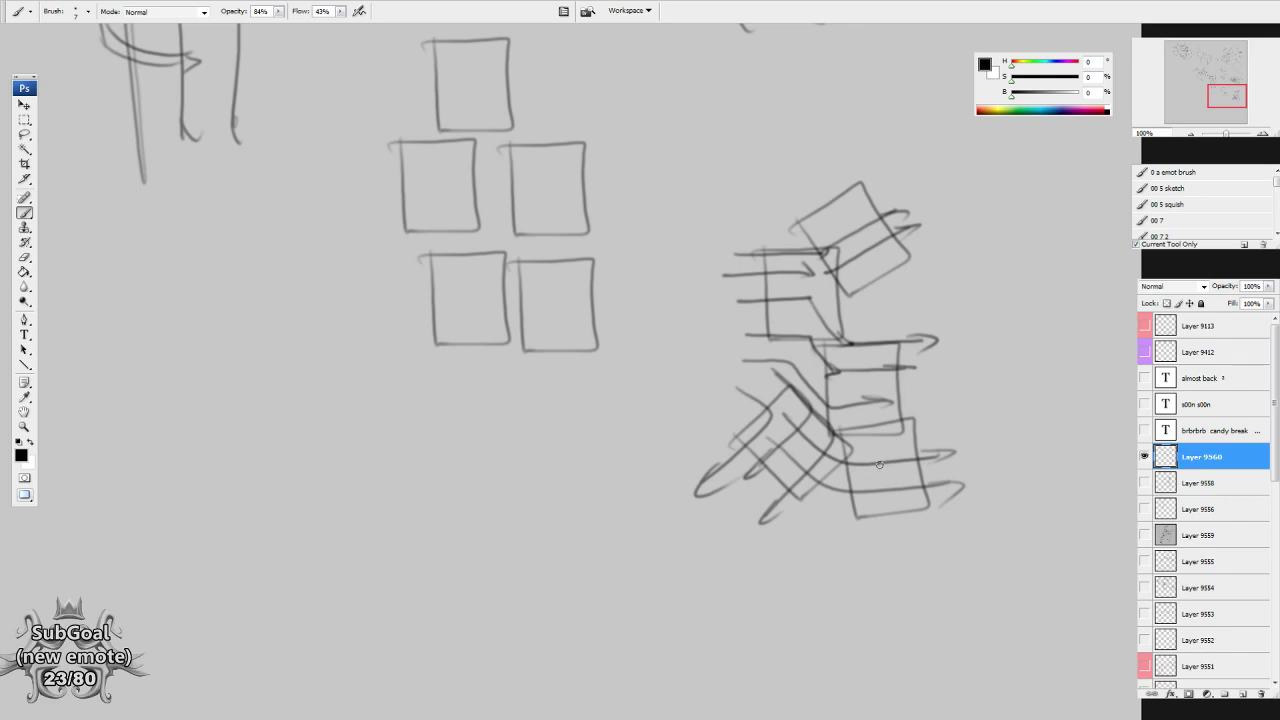
Draw a large oval in the empty area beside the squares and a short angled stroke next to its upper edge.
mouse_move(642, 320)
mouse_down()
mouse_move(911, 329)
mouse_move(1054, 146)
mouse_up()
mouse_move(684, 162)
mouse_down()
mouse_move(401, 310)
mouse_move(651, 485)
mouse_move(440, 218)
mouse_up()
scroll(707, 522, down, 2)
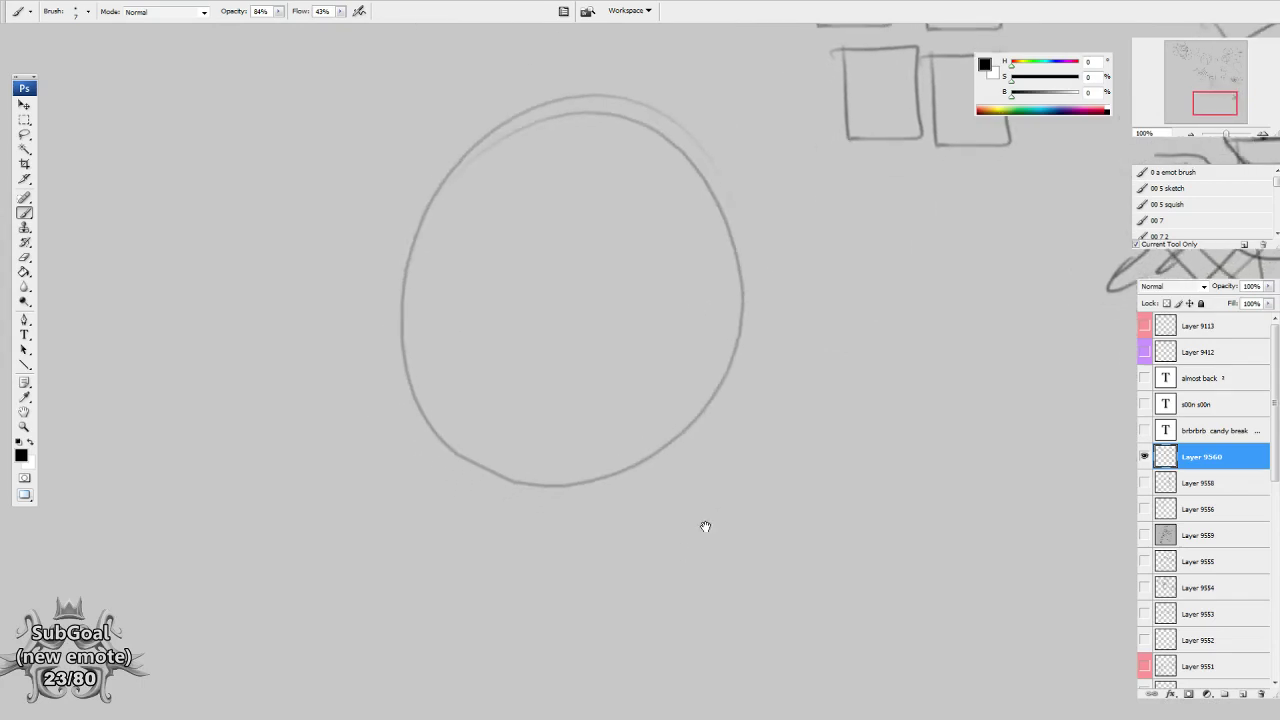
scroll(707, 526, up, 4)
scroll(626, 340, left, 3)
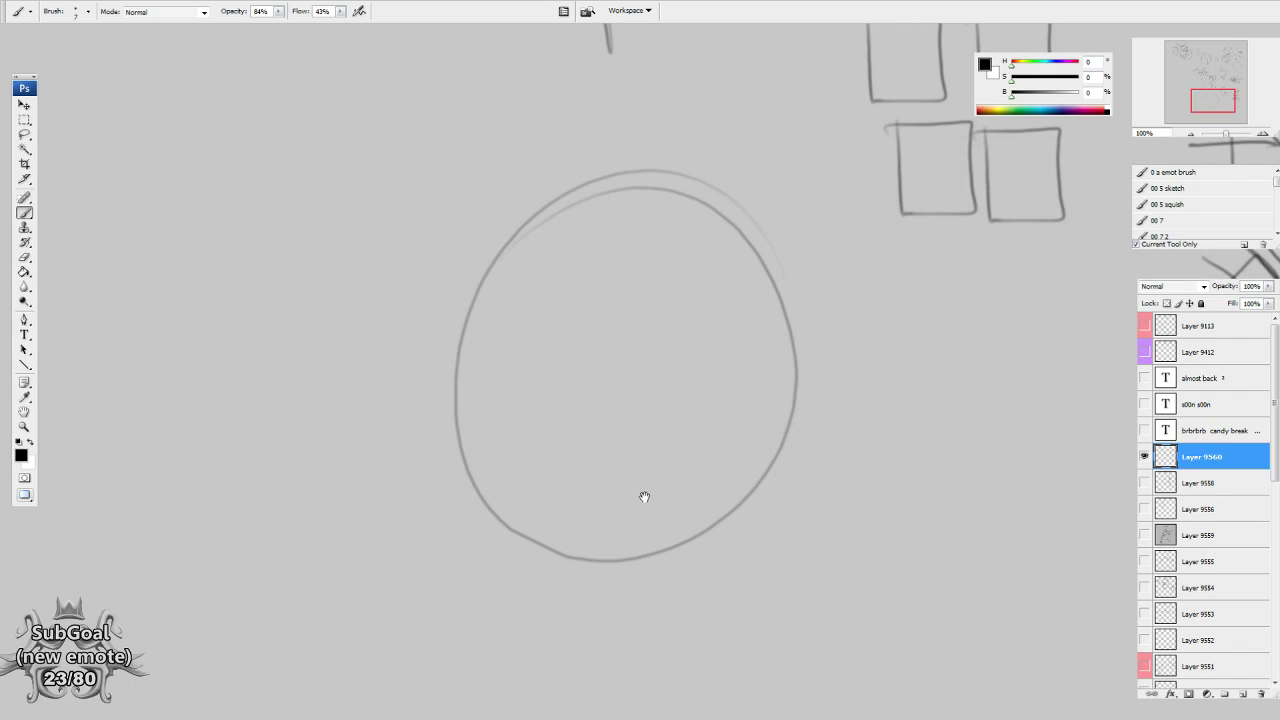
drag(643, 473, 648, 466)
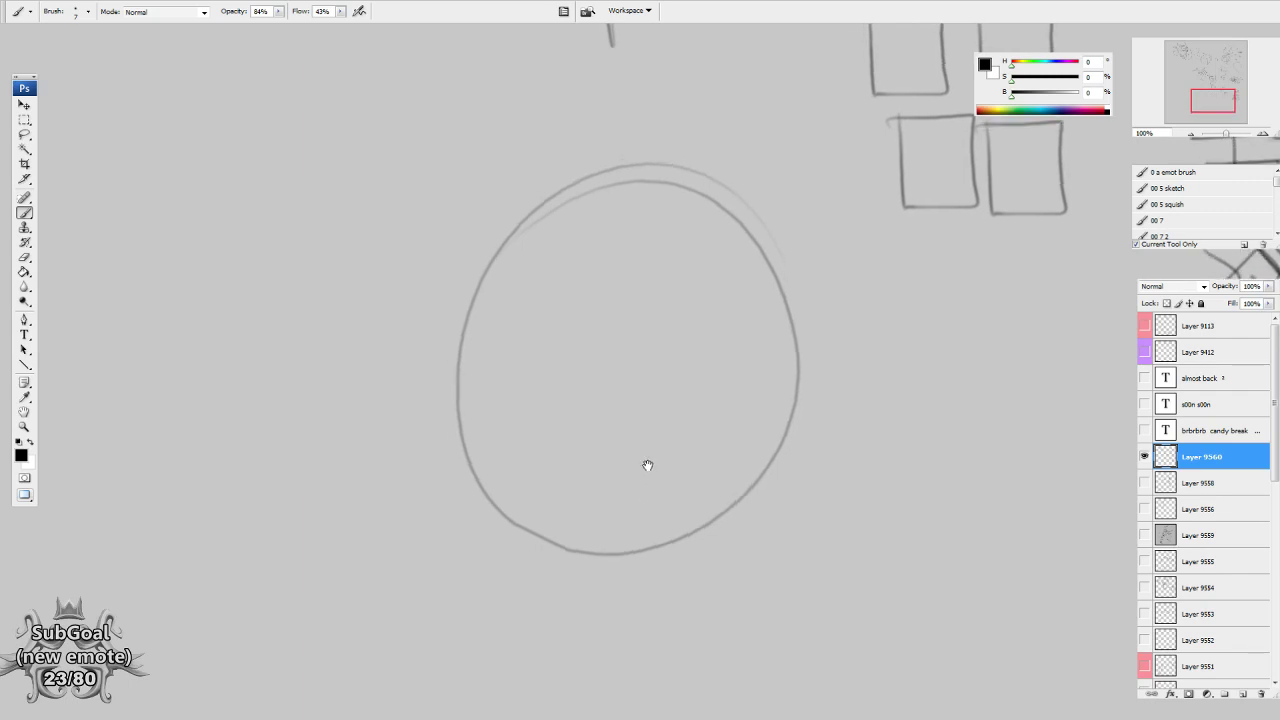
drag(463, 307, 462, 311)
mouse_move(445, 258)
mouse_down()
mouse_move(464, 290)
mouse_move(463, 278)
mouse_up()
drag(469, 171, 444, 262)
Draw a tall faceted polygon with straight edges and cut corners beside the oval.
drag(638, 351, 644, 358)
mouse_move(853, 516)
mouse_down()
mouse_move(689, 466)
mouse_move(666, 517)
mouse_move(688, 356)
mouse_up()
mouse_move(614, 214)
mouse_down()
mouse_move(606, 386)
mouse_move(756, 171)
mouse_move(790, 232)
mouse_move(746, 412)
mouse_move(716, 444)
mouse_up()
mouse_move(604, 330)
mouse_down()
mouse_move(650, 441)
mouse_move(737, 444)
mouse_up()
drag(755, 569, 756, 563)
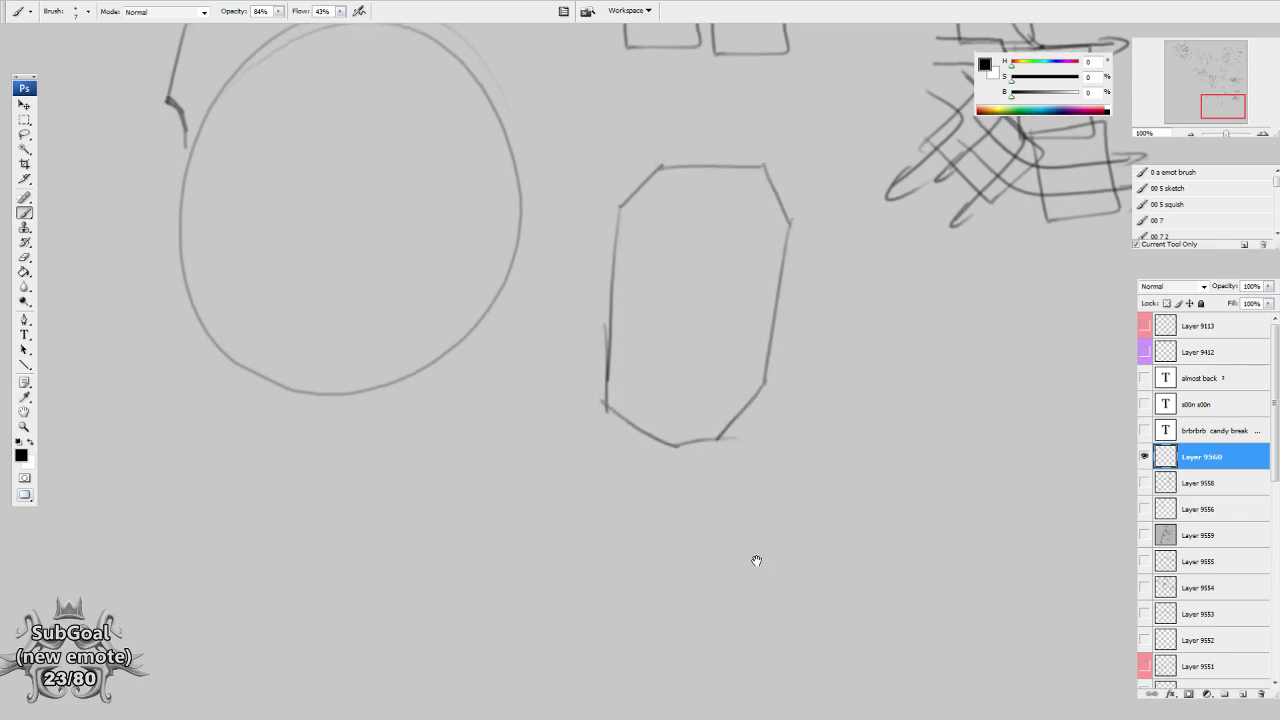
Draw a rounded wedge that tapers downward in the empty area away from the oval, with an extra line inside its edge.
mouse_move(672, 163)
mouse_down()
mouse_move(683, 303)
mouse_move(786, 611)
mouse_up()
drag(637, 491, 783, 308)
mouse_move(549, 72)
mouse_down()
mouse_move(591, 143)
mouse_move(715, 525)
mouse_move(671, 337)
mouse_move(500, 160)
mouse_move(551, 351)
mouse_up()
drag(491, 152, 542, 302)
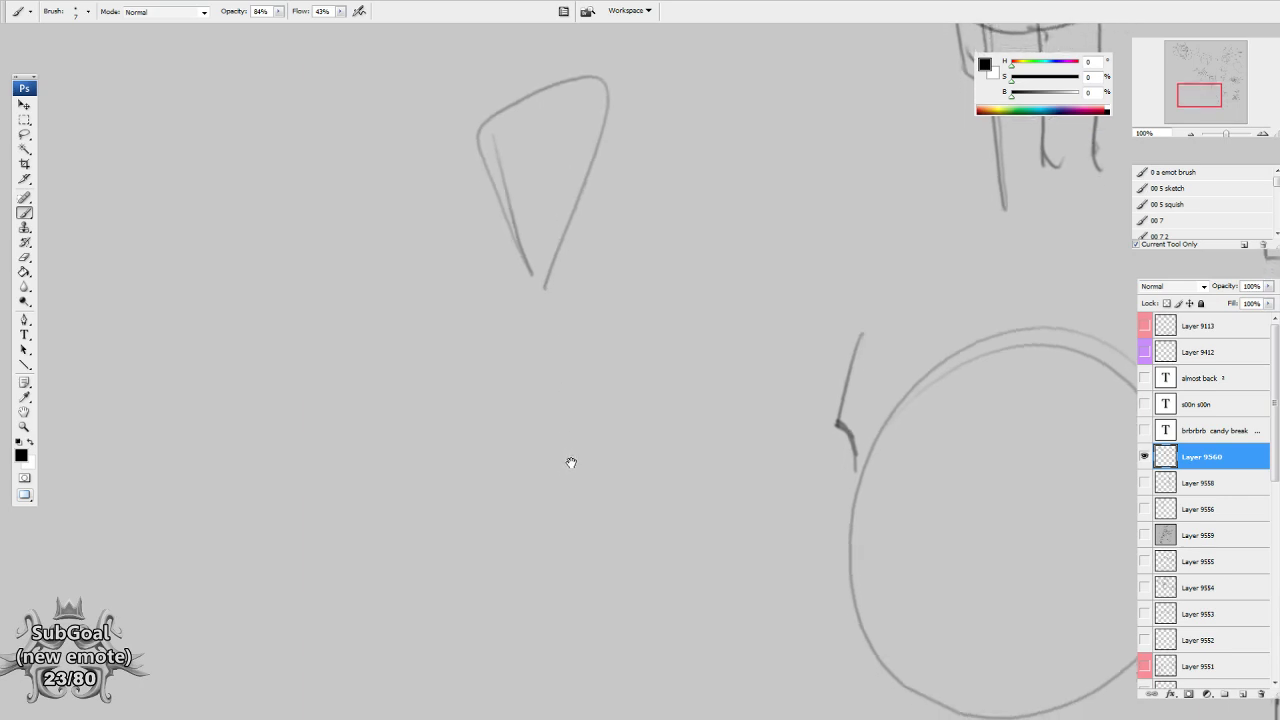
Add bulging side curves below the wedge and a narrow pair of lines running down between them.
mouse_move(507, 200)
mouse_down()
mouse_move(499, 240)
mouse_move(517, 375)
mouse_up()
drag(535, 266, 522, 406)
mouse_move(575, 201)
mouse_down()
mouse_move(564, 429)
mouse_move(547, 475)
mouse_up()
drag(552, 247, 527, 469)
drag(527, 469, 551, 456)
drag(551, 574, 571, 462)
Continue the form downward with two curves that narrow into a pointed lower section.
drag(529, 248, 489, 408)
drag(551, 278, 541, 428)
drag(488, 401, 557, 509)
mouse_move(540, 411)
mouse_down()
mouse_move(580, 552)
mouse_move(586, 528)
mouse_up()
Scribble a small shaded triangle beside the lower section and put an arrowhead at the section's tip.
drag(484, 364, 510, 461)
drag(510, 461, 459, 355)
mouse_move(458, 405)
mouse_down()
mouse_move(456, 381)
mouse_move(468, 392)
mouse_up()
drag(569, 488, 562, 472)
mouse_move(463, 374)
mouse_down()
mouse_move(447, 420)
mouse_move(480, 392)
mouse_up()
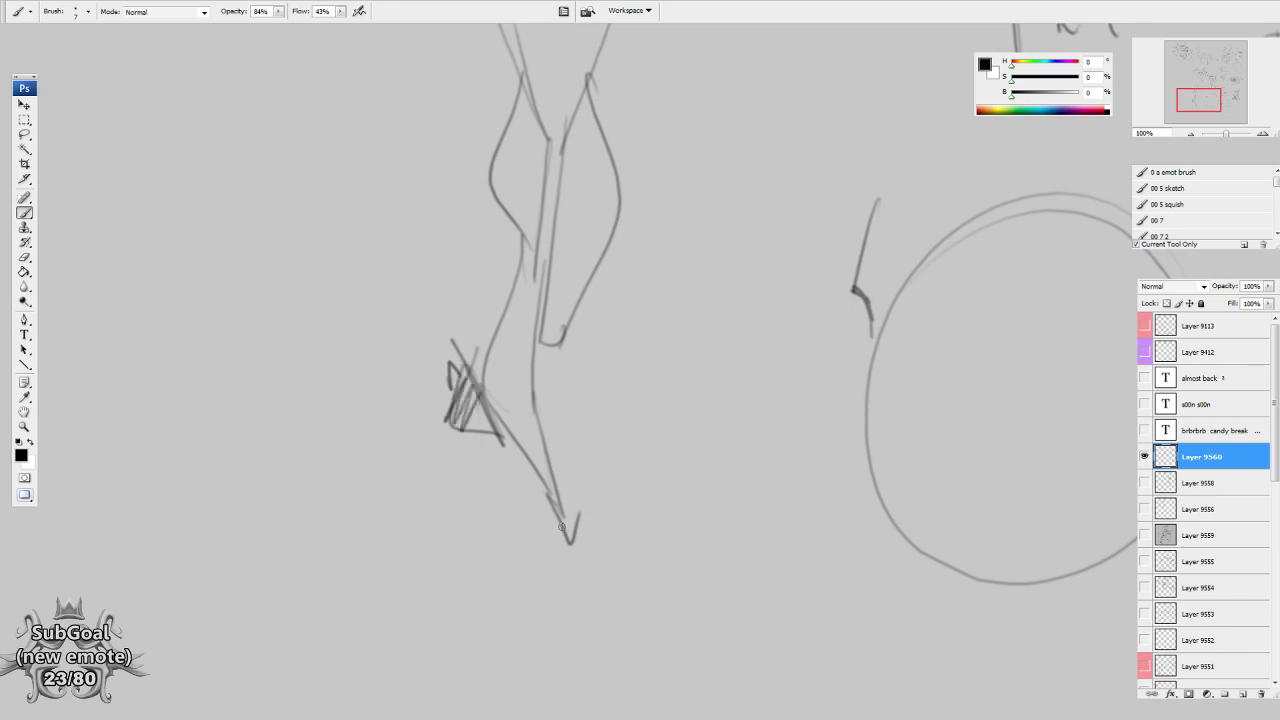
Extend the limb-like form below the triangle with curved outlines that taper to a second pointed tip.
drag(562, 527, 542, 387)
drag(456, 298, 584, 518)
drag(533, 353, 607, 558)
drag(585, 537, 603, 575)
drag(497, 415, 605, 645)
drag(607, 558, 636, 636)
drag(636, 636, 607, 648)
Add contour lines along the side of the limb-like form's middle and lower sections.
drag(582, 303, 587, 392)
drag(535, 264, 567, 414)
drag(530, 378, 590, 497)
mouse_move(632, 592)
mouse_down()
mouse_move(626, 454)
mouse_move(654, 479)
mouse_up()
Lasso the lower part of the limb-like form, place a copy beside the original and deselect it.
key(l)
mouse_move(681, 289)
mouse_down()
mouse_move(560, 669)
mouse_move(790, 580)
mouse_up()
drag(614, 545, 426, 581)
key(ctrl+d)
Brush outline curves along the copied form and diagonal arrows crossing its lower section.
key(b)
drag(292, 248, 428, 462)
drag(272, 326, 434, 584)
mouse_move(418, 556)
mouse_down()
mouse_move(446, 600)
mouse_move(398, 612)
mouse_up()
drag(437, 518, 365, 554)
drag(377, 538, 344, 566)
drag(407, 470, 335, 512)
drag(326, 518, 362, 489)
drag(387, 427, 309, 476)
Draw a curved arrow pointing upward from the top of the copied form.
scroll(366, 463, up, 3)
drag(370, 214, 392, 381)
mouse_move(364, 238)
mouse_down()
mouse_move(391, 160)
mouse_move(376, 188)
mouse_up()
mouse_move(340, 228)
mouse_down()
mouse_move(367, 163)
mouse_move(381, 161)
mouse_up()
drag(678, 409, 665, 541)
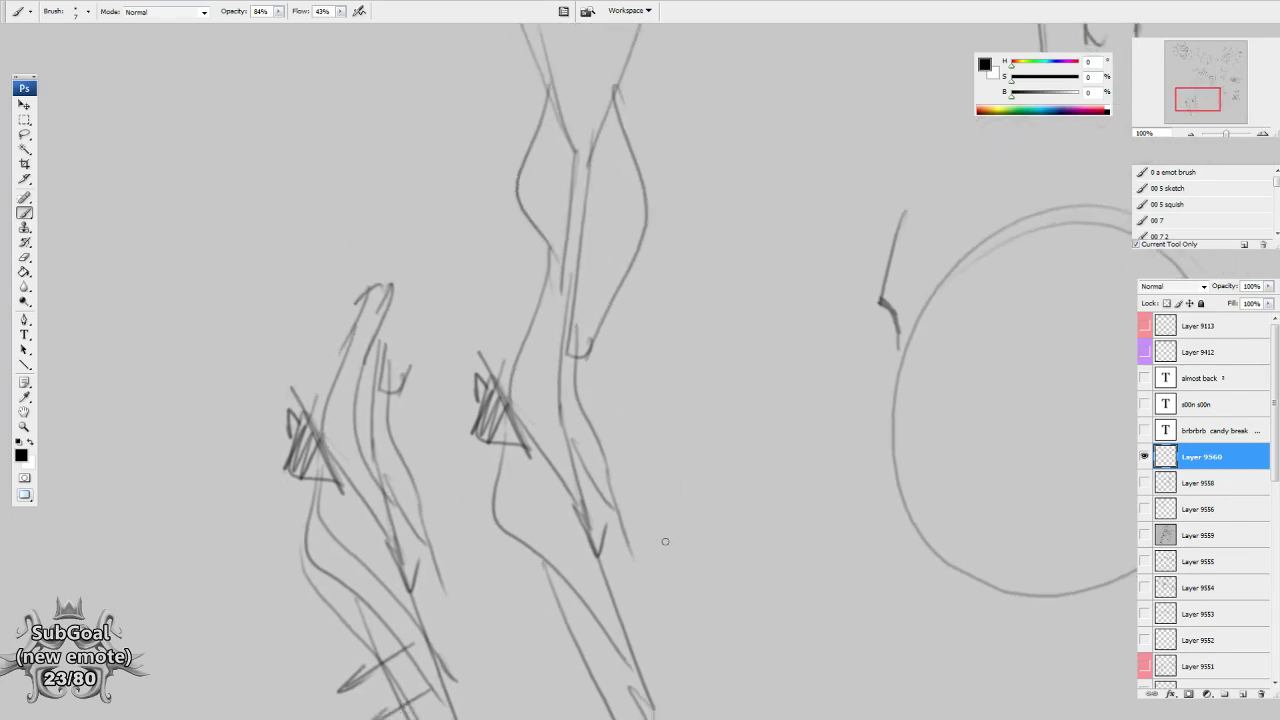
drag(586, 358, 612, 506)
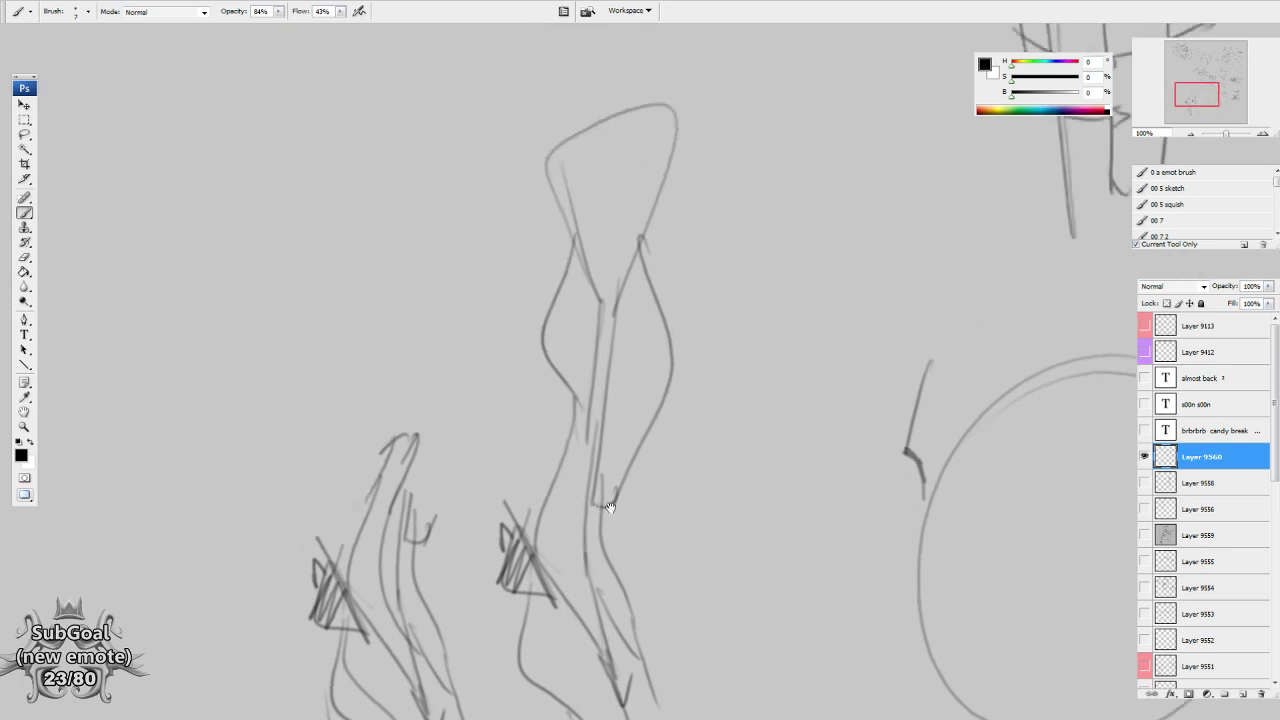
Brush curved inner lines and upward arrows across the top section of the copied limb-like form.
drag(631, 567, 658, 398)
drag(471, 517, 473, 505)
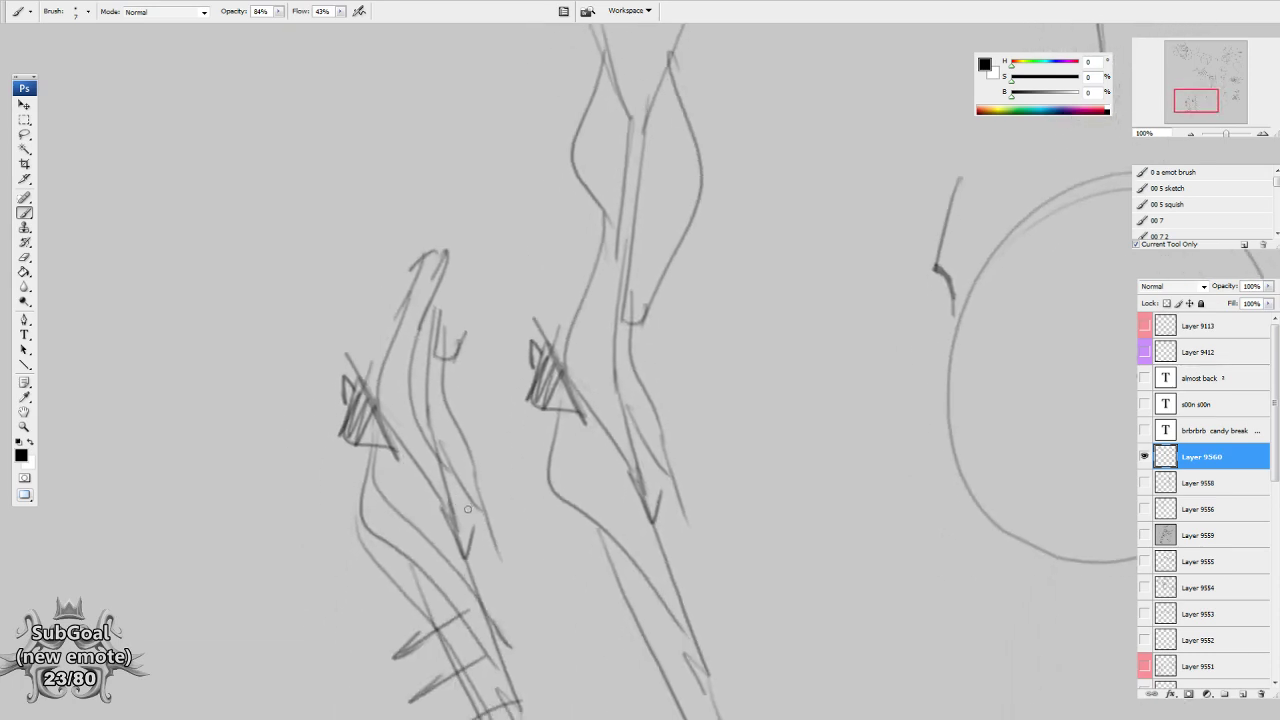
drag(717, 504, 703, 474)
drag(682, 228, 656, 442)
drag(627, 236, 622, 298)
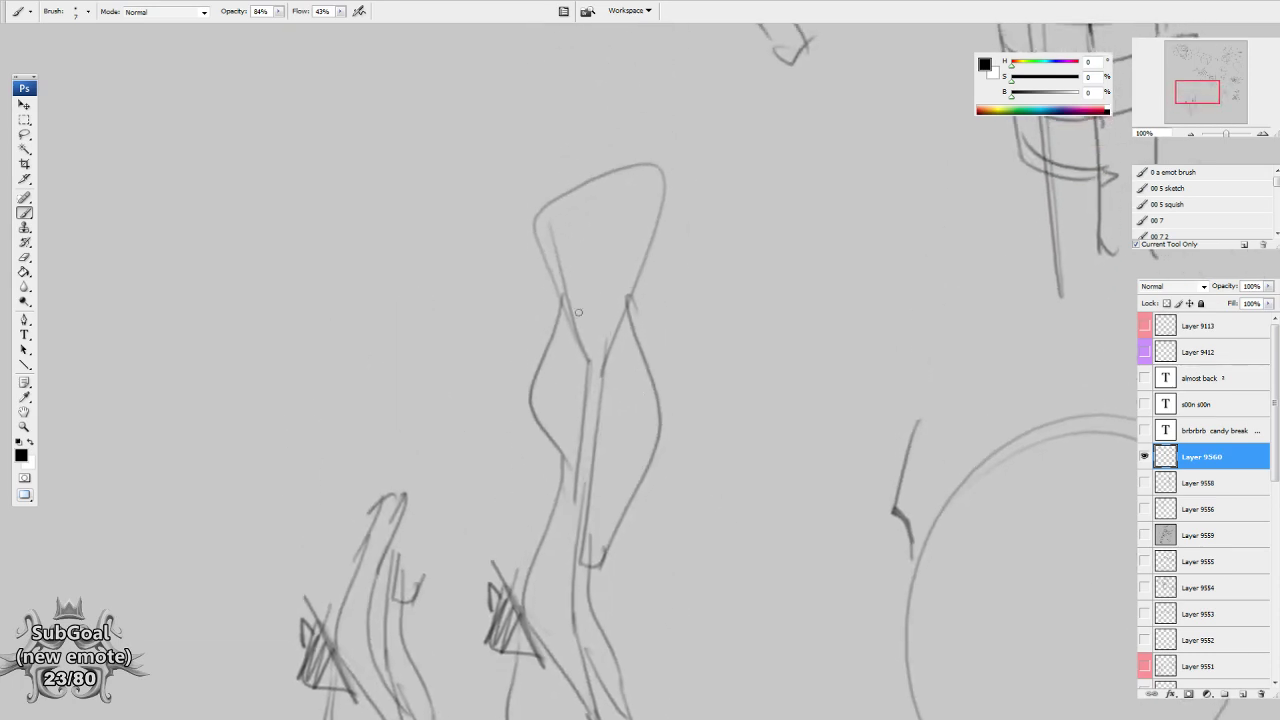
drag(576, 339, 632, 187)
mouse_move(556, 284)
mouse_down()
mouse_move(602, 179)
mouse_move(617, 176)
mouse_up()
mouse_move(589, 296)
mouse_down()
mouse_move(620, 214)
mouse_move(642, 200)
mouse_up()
drag(562, 203, 620, 280)
mouse_move(612, 338)
mouse_down()
mouse_move(677, 204)
mouse_move(680, 221)
mouse_up()
drag(626, 375, 641, 328)
mouse_move(657, 280)
mouse_down()
mouse_move(637, 397)
mouse_move(650, 297)
mouse_up()
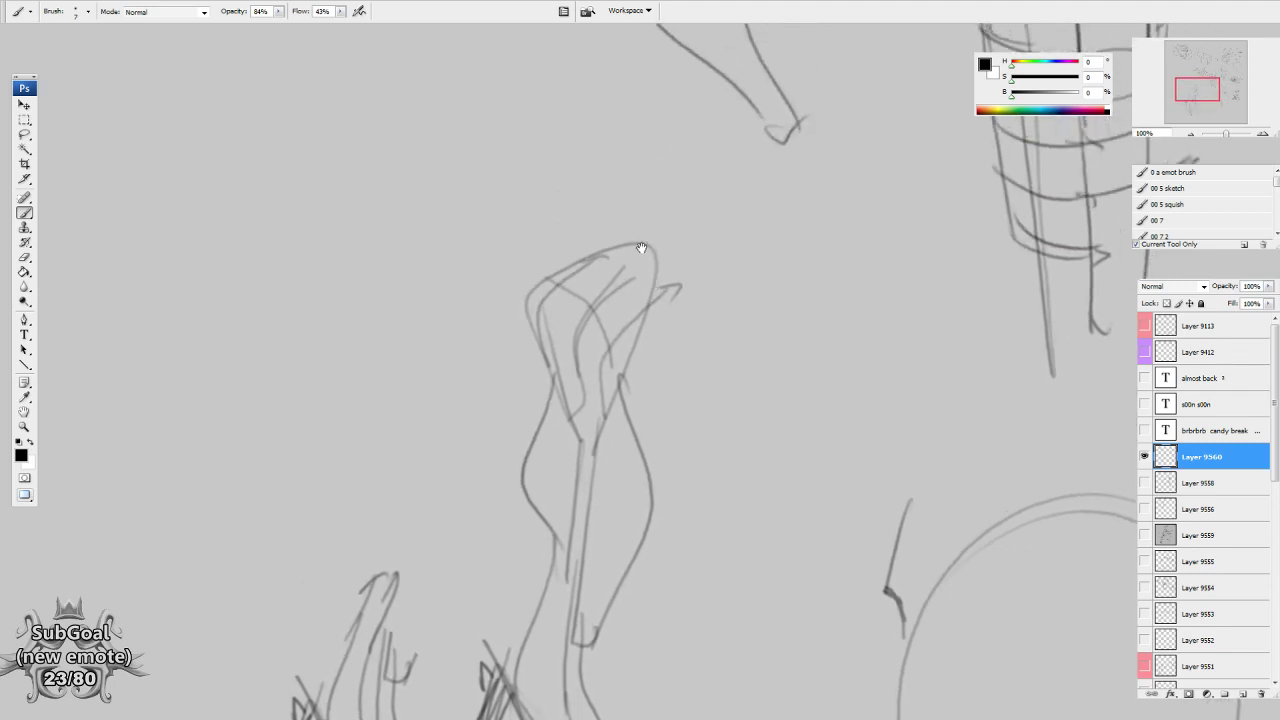
Sketch a small box above the limb-like form and draw an arrow pointing toward the form's upper section.
drag(642, 248, 645, 252)
drag(588, 108, 585, 182)
mouse_move(574, 164)
mouse_down()
mouse_move(602, 172)
mouse_move(470, 222)
mouse_up()
drag(546, 202, 588, 212)
mouse_move(486, 226)
mouse_down()
mouse_move(586, 217)
mouse_move(481, 266)
mouse_move(522, 275)
mouse_up()
mouse_move(528, 231)
mouse_down()
mouse_move(527, 277)
mouse_move(586, 252)
mouse_up()
drag(588, 218, 586, 250)
drag(506, 374, 525, 299)
drag(404, 279, 515, 319)
drag(504, 314, 487, 342)
Draw a column of overlapping large and small ovals between the limb-like form and the big circle.
mouse_move(675, 557)
mouse_down()
mouse_move(705, 488)
mouse_move(694, 480)
mouse_up()
drag(686, 530, 665, 257)
drag(805, 492, 750, 466)
mouse_move(826, 559)
mouse_down()
mouse_move(809, 530)
mouse_move(738, 534)
mouse_move(651, 442)
mouse_move(707, 516)
mouse_up()
drag(688, 359, 673, 369)
drag(646, 321, 648, 312)
mouse_move(752, 385)
mouse_down()
mouse_move(738, 302)
mouse_move(748, 384)
mouse_up()
scroll(696, 421, up, 6)
mouse_move(696, 421)
mouse_down()
mouse_move(630, 476)
mouse_move(668, 400)
mouse_up()
scroll(731, 405, up, 3)
mouse_move(635, 311)
mouse_down()
mouse_move(740, 258)
mouse_move(744, 239)
mouse_up()
scroll(765, 407, down, 3)
scroll(765, 410, right, 5)
Draw a vertical and a horizontal axis through the big circle and a smaller circle around their crossing.
drag(766, 178, 754, 588)
drag(566, 414, 938, 420)
drag(814, 334, 737, 328)
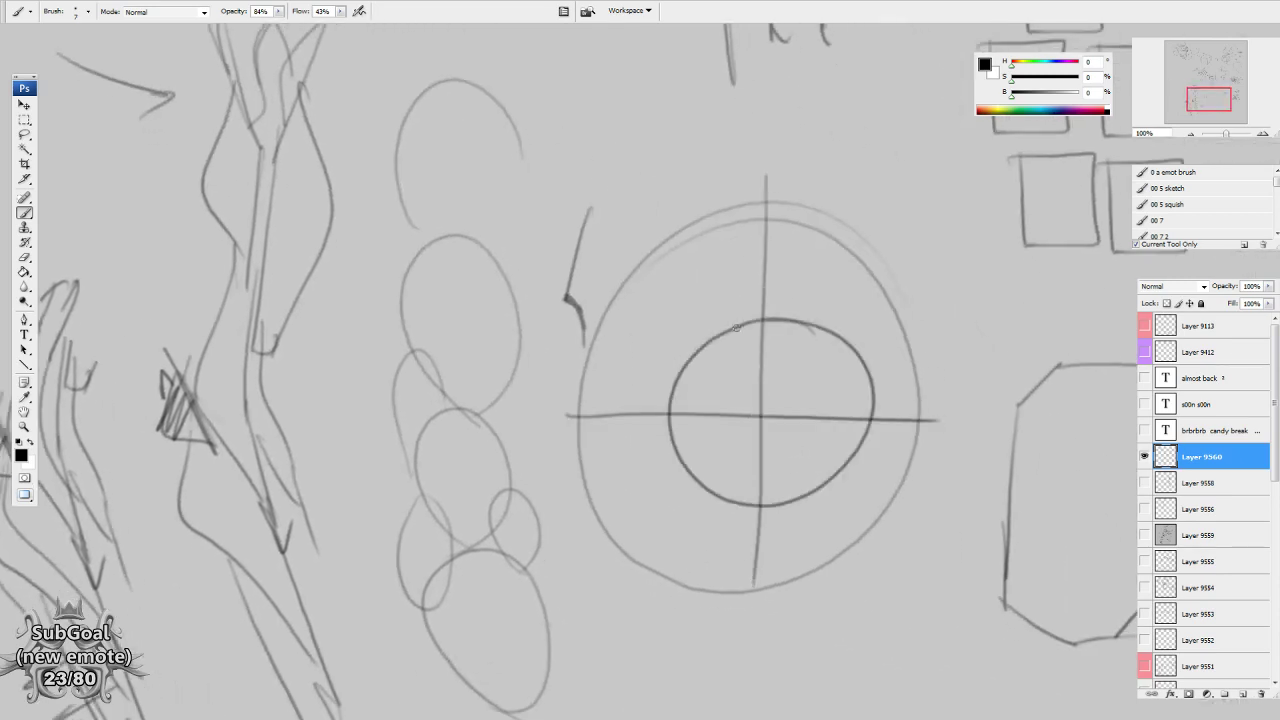
Add small ellipses at the centre, top, bottom and both sides of the inner circle.
drag(773, 481, 771, 483)
mouse_move(802, 336)
mouse_down()
mouse_move(809, 325)
mouse_move(790, 322)
mouse_up()
drag(676, 390, 684, 374)
drag(792, 490, 770, 483)
drag(777, 396, 745, 396)
mouse_move(864, 358)
mouse_down()
mouse_move(878, 415)
mouse_move(869, 370)
mouse_up()
Draw two vertical and two horizontal arrows crossing over the inner circle.
drag(779, 598, 770, 559)
drag(705, 250, 714, 476)
drag(646, 330, 896, 342)
mouse_move(855, 244)
mouse_down()
mouse_move(849, 488)
mouse_move(866, 456)
mouse_up()
mouse_move(677, 284)
mouse_down()
mouse_move(895, 274)
mouse_move(878, 290)
mouse_up()
Brush curved contour lines wrapping across the lowest ovals of the column.
drag(669, 490, 647, 360)
drag(646, 523, 651, 487)
drag(549, 463, 554, 489)
drag(477, 340, 577, 461)
drag(547, 507, 549, 462)
mouse_move(503, 390)
mouse_down()
mouse_move(543, 447)
mouse_move(546, 410)
mouse_up()
drag(522, 475, 639, 514)
Draw long diagonal arrows running downward from the lowest oval of the column.
drag(543, 509, 657, 579)
mouse_move(566, 539)
mouse_down()
mouse_move(545, 450)
mouse_move(562, 440)
mouse_move(620, 570)
mouse_up()
drag(522, 440, 590, 576)
drag(586, 444, 659, 632)
drag(650, 627, 669, 602)
drag(728, 529, 711, 565)
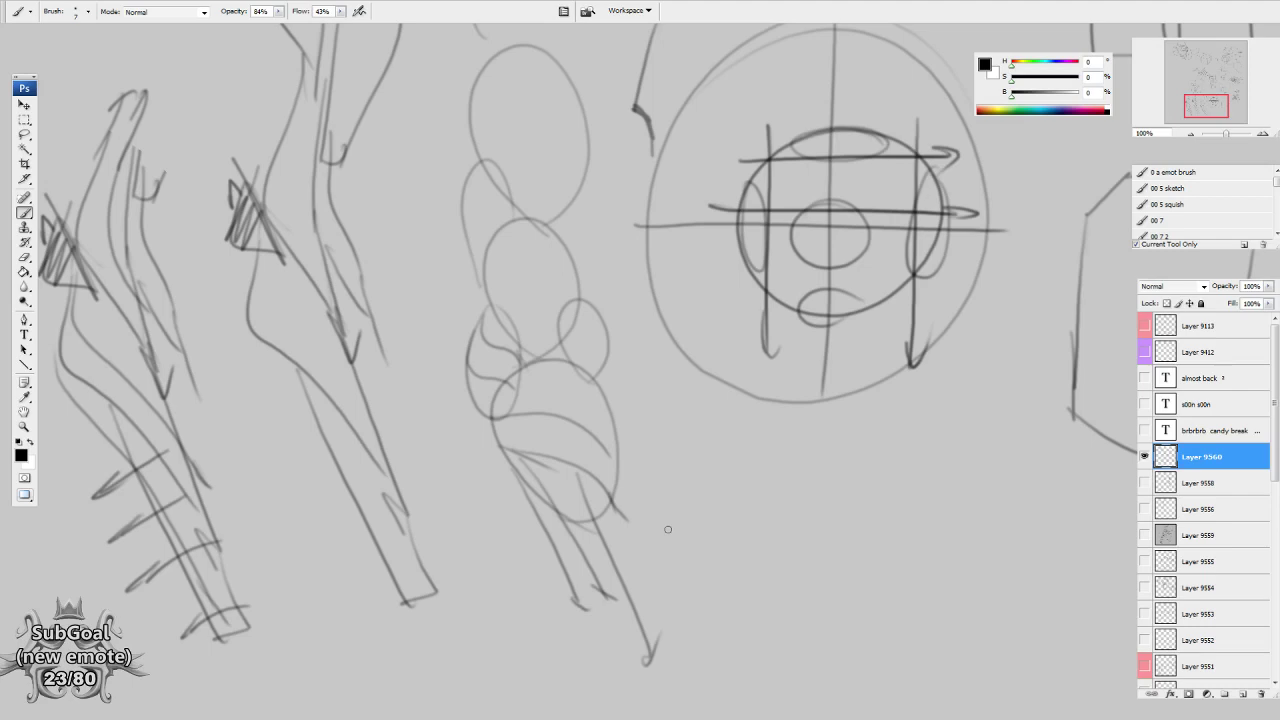
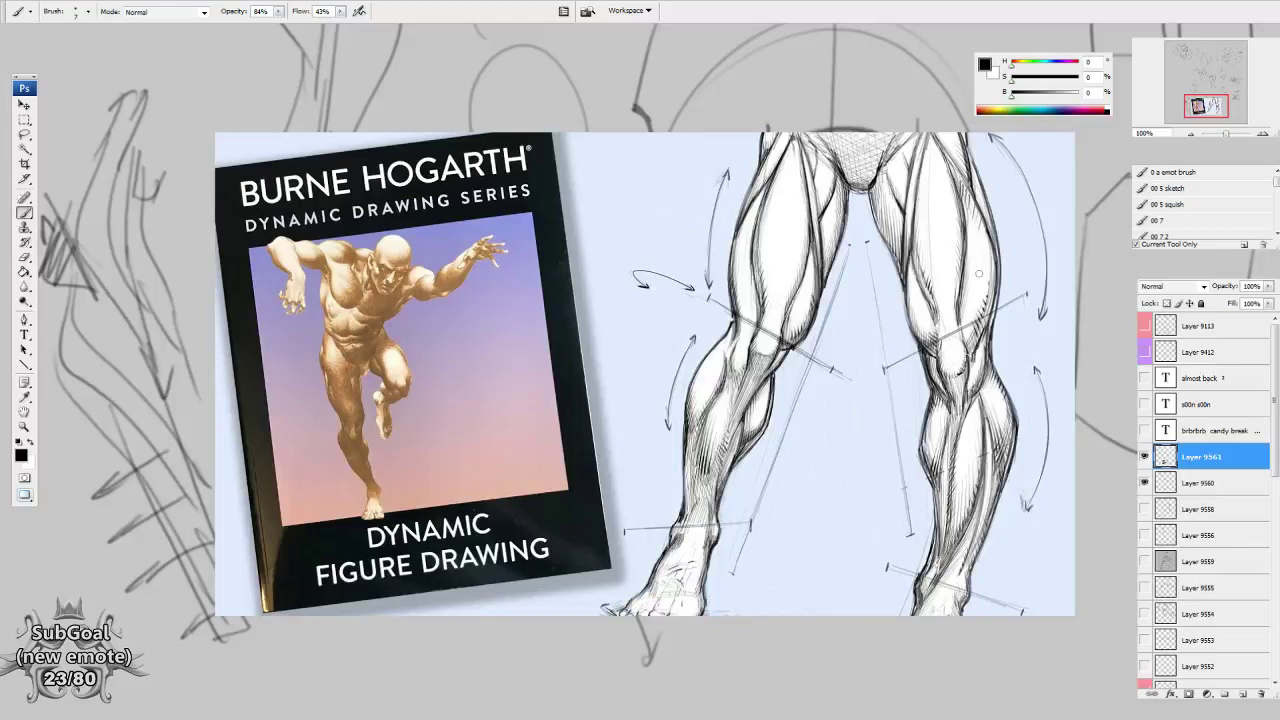
Brush strokes along the knee of the left-hand leg in the pasted reference and write "3D" between the legs.
drag(979, 273, 931, 250)
mouse_move(691, 233)
mouse_down()
mouse_move(684, 378)
mouse_move(654, 392)
mouse_move(642, 438)
mouse_up()
drag(678, 370, 659, 484)
drag(738, 499, 737, 493)
mouse_move(729, 476)
mouse_down()
mouse_move(747, 477)
mouse_move(731, 507)
mouse_up()
mouse_move(768, 478)
mouse_down()
mouse_move(770, 505)
mouse_move(755, 502)
mouse_up()
drag(785, 555, 780, 548)
drag(656, 400, 656, 490)
drag(756, 556, 753, 558)
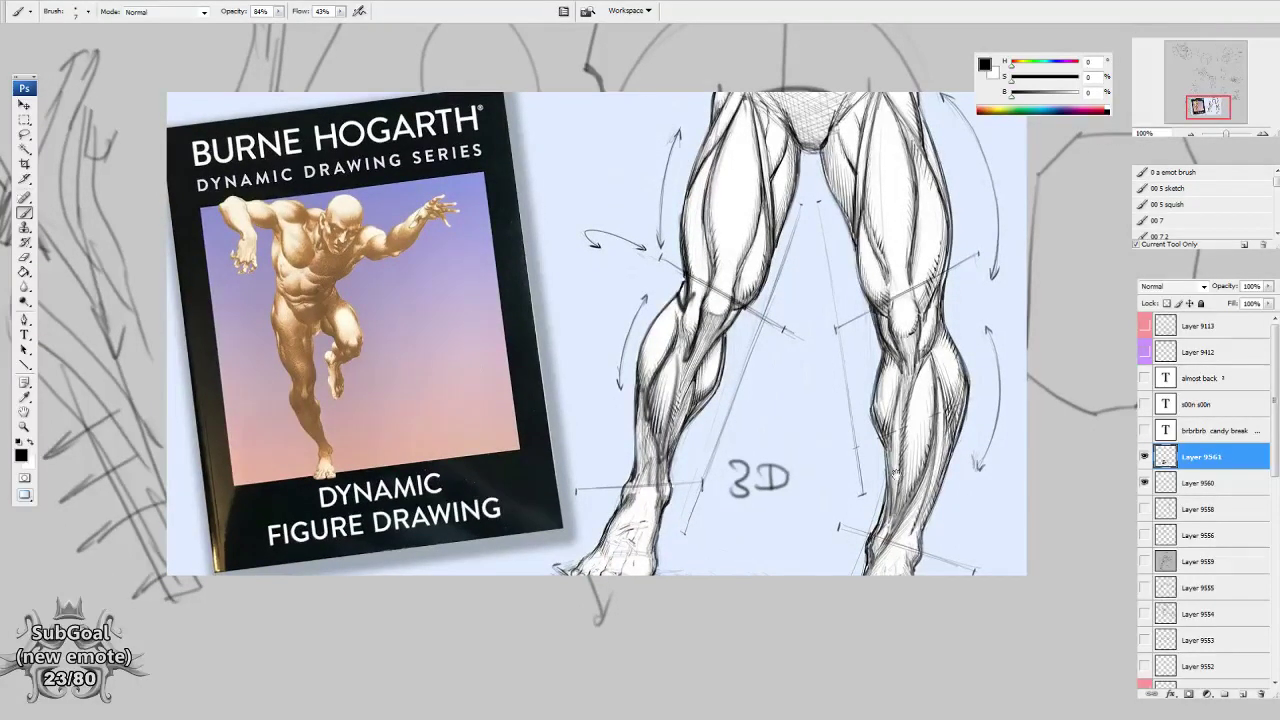
Draw a contour line across the right-hand leg's calf in the reference, with a small oval on each side of the calf.
drag(896, 474, 816, 521)
drag(741, 471, 729, 475)
drag(1022, 527, 947, 471)
mouse_move(604, 420)
mouse_down()
mouse_move(704, 408)
mouse_move(801, 405)
mouse_up()
mouse_move(710, 384)
mouse_down()
mouse_move(730, 372)
mouse_move(712, 384)
mouse_up()
drag(796, 364, 776, 374)
Sketch a tapered form with an oval top and upward curving arrows beside the reference image, over the octagon.
drag(942, 468, 924, 551)
mouse_move(941, 440)
mouse_down()
mouse_move(909, 430)
mouse_move(920, 436)
mouse_up()
mouse_move(910, 418)
mouse_down()
mouse_move(925, 632)
mouse_move(976, 582)
mouse_move(934, 326)
mouse_up()
mouse_move(880, 578)
mouse_down()
mouse_move(929, 372)
mouse_move(923, 343)
mouse_move(913, 419)
mouse_move(903, 343)
mouse_move(970, 268)
mouse_move(985, 281)
mouse_up()
drag(970, 375, 991, 526)
drag(865, 565, 865, 463)
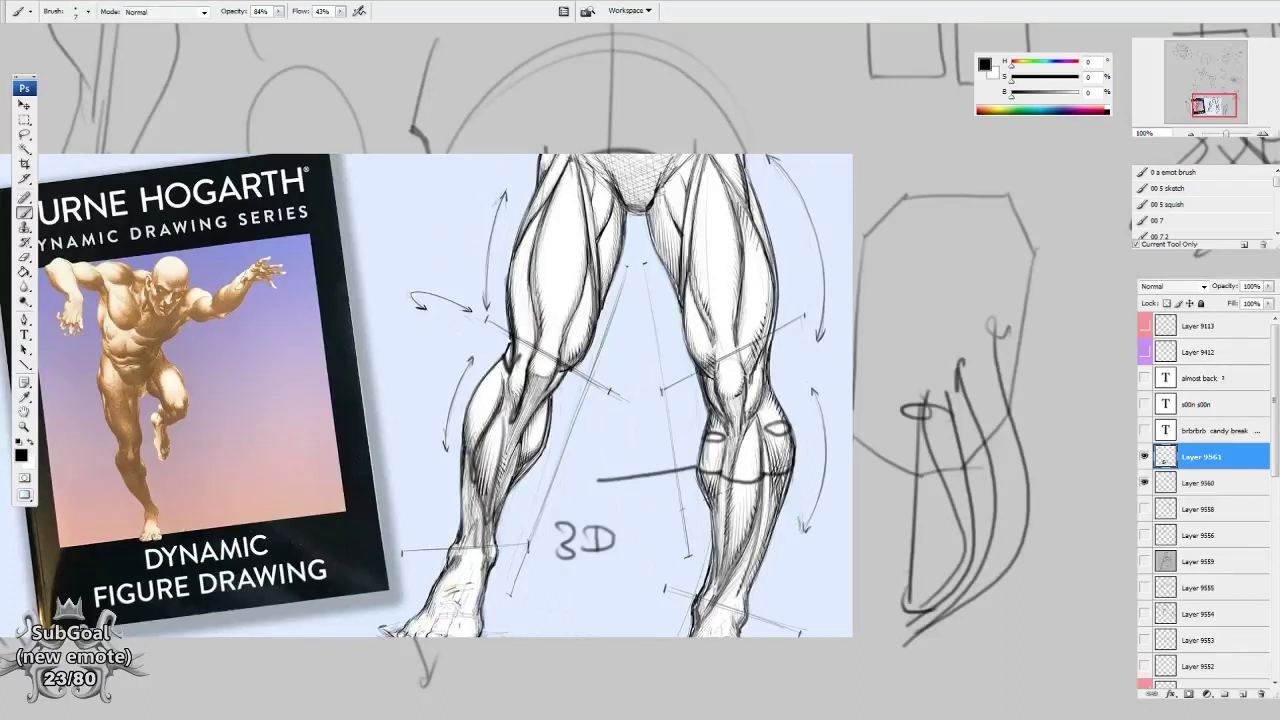
Paste the Dynamic Anatomy book cover onto the canvas as a new layer.
key(ctrl+v)
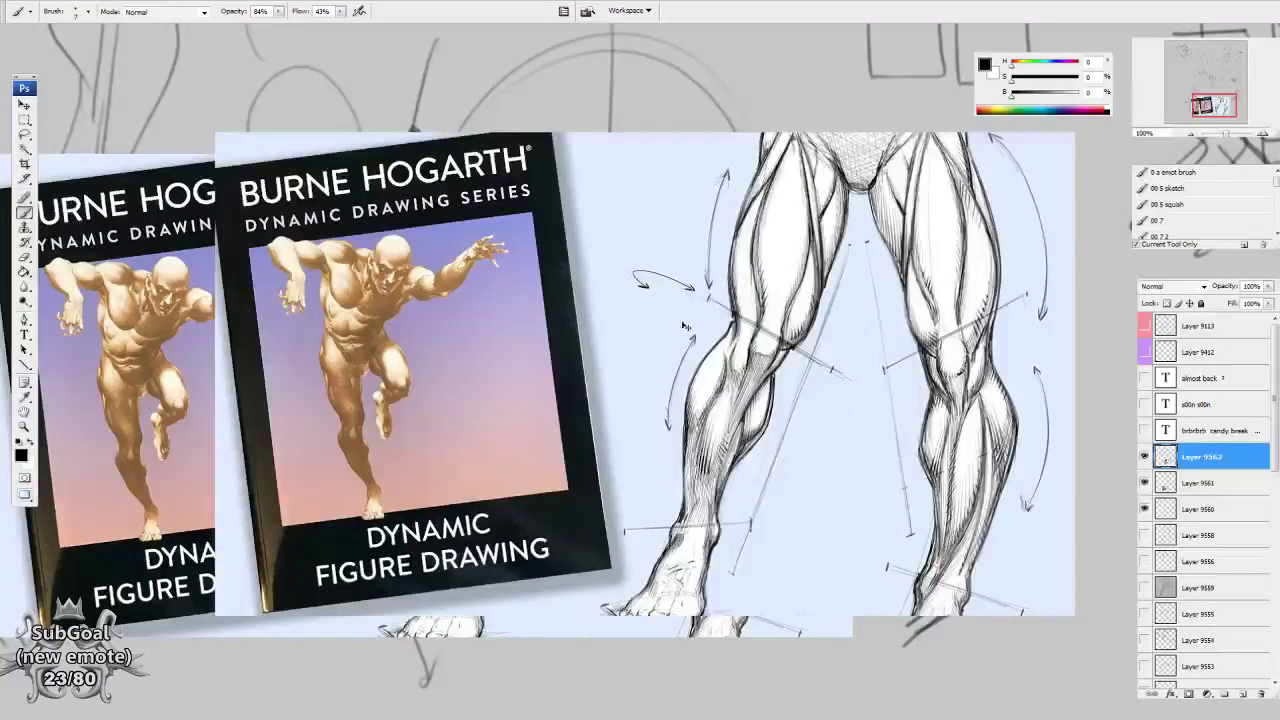
key(ctrl+z)
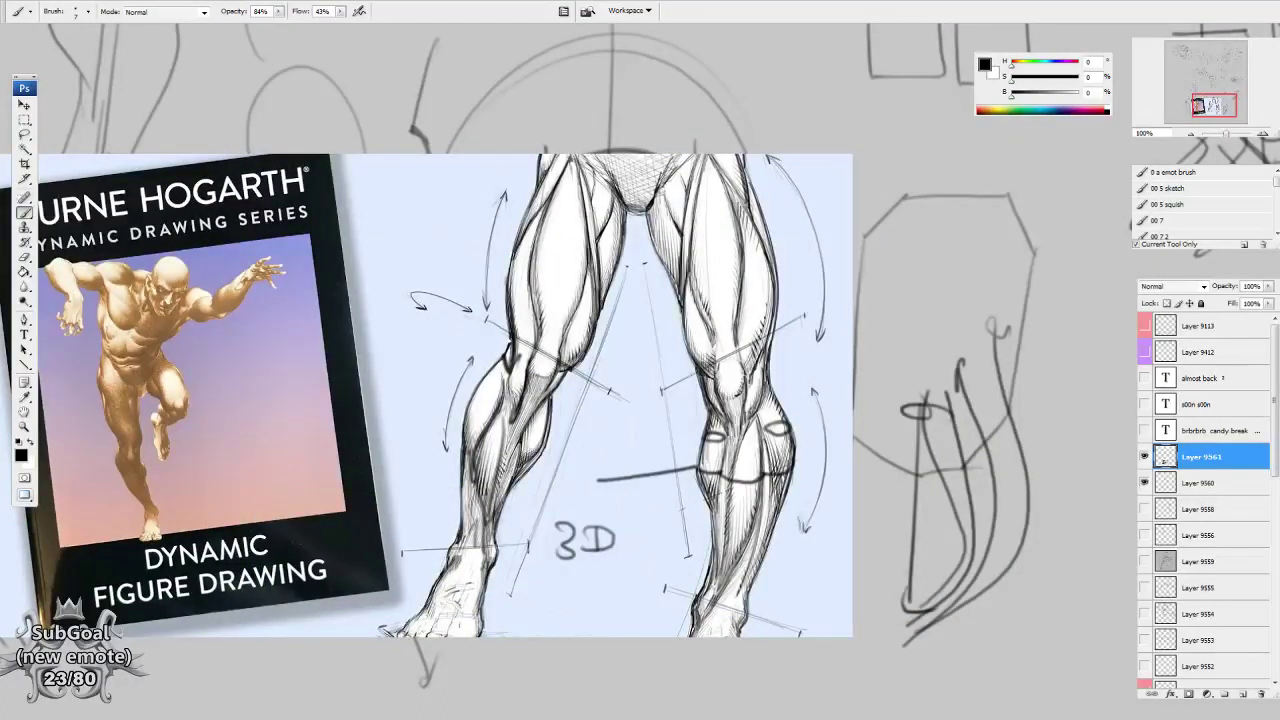
key(ctrl+v)
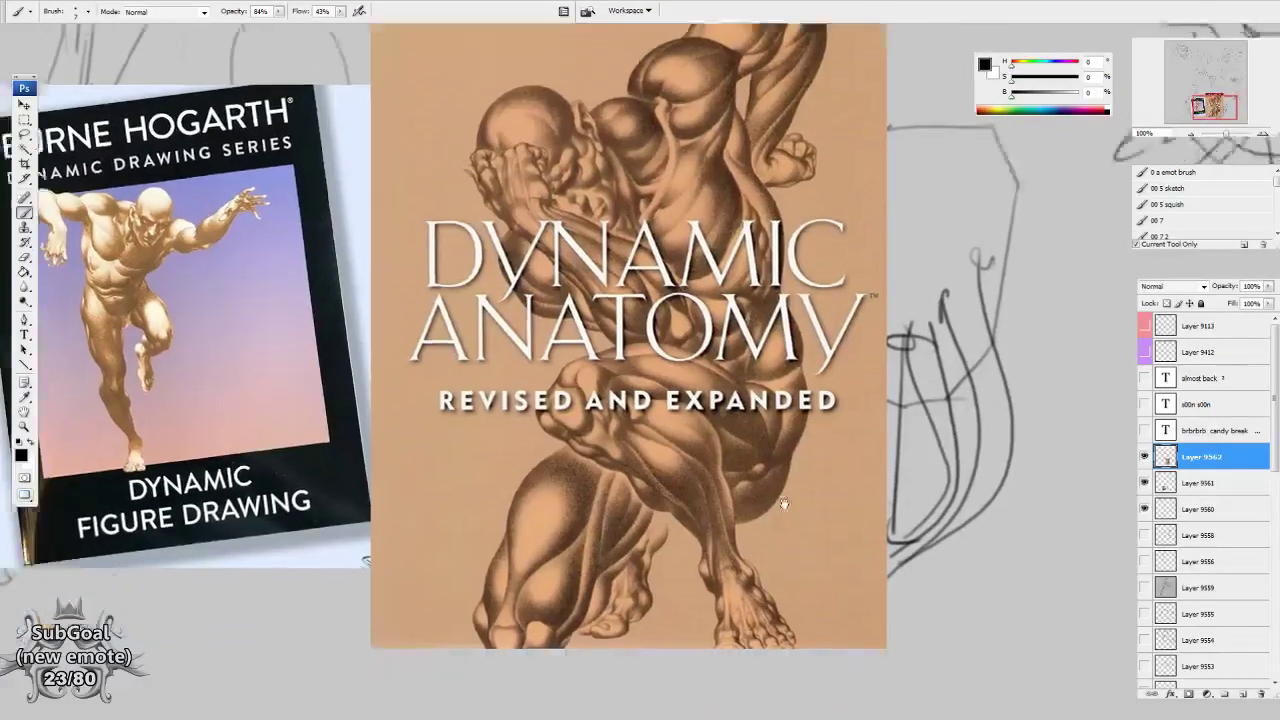
drag(784, 503, 764, 449)
drag(794, 506, 784, 585)
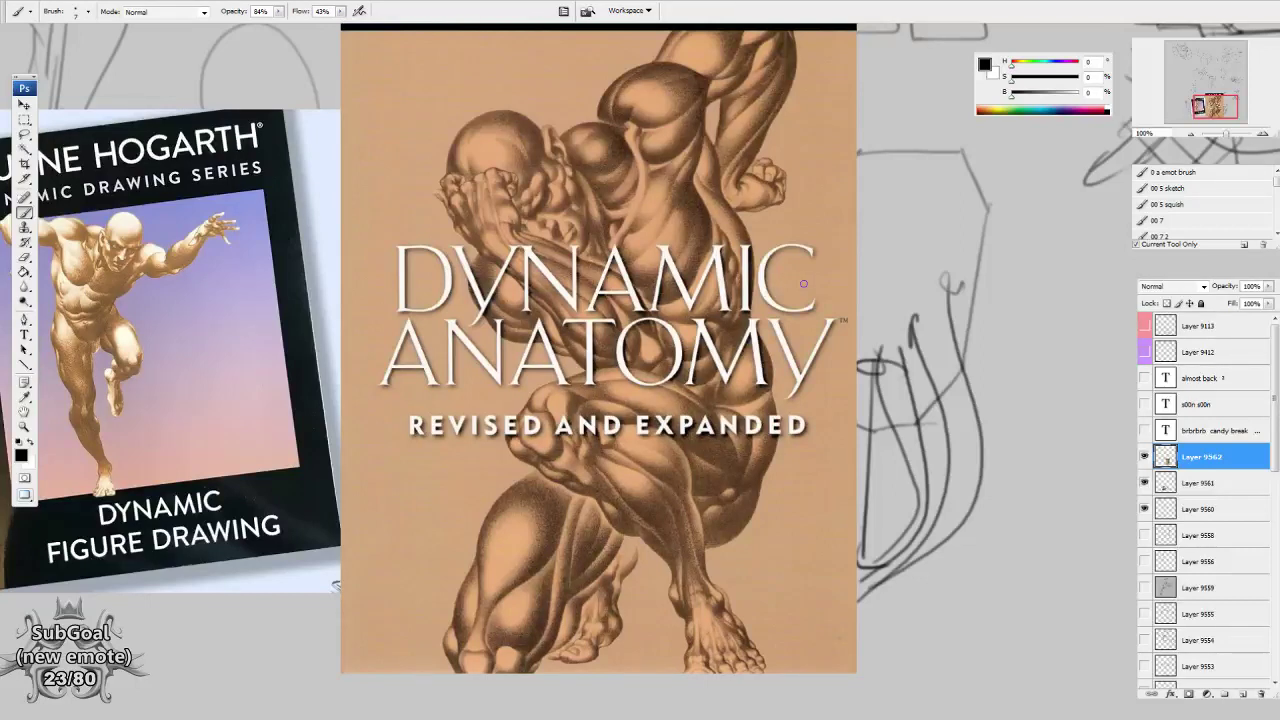
drag(849, 549, 854, 541)
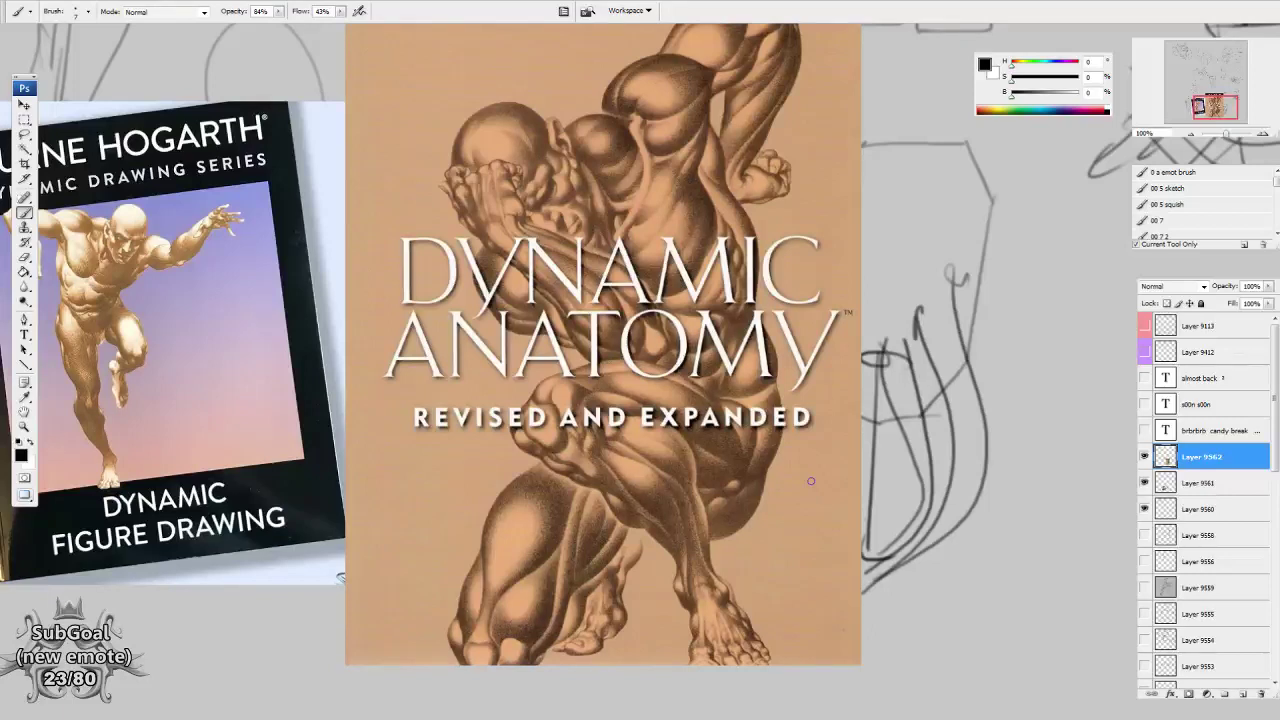
Brush a curve on the crouching figure below the cover's subtitle and draw three upright cylinders at the cover's lower right corner.
mouse_move(663, 508)
mouse_down()
mouse_move(654, 420)
mouse_move(595, 431)
mouse_move(654, 397)
mouse_move(666, 350)
mouse_up()
drag(657, 470, 651, 465)
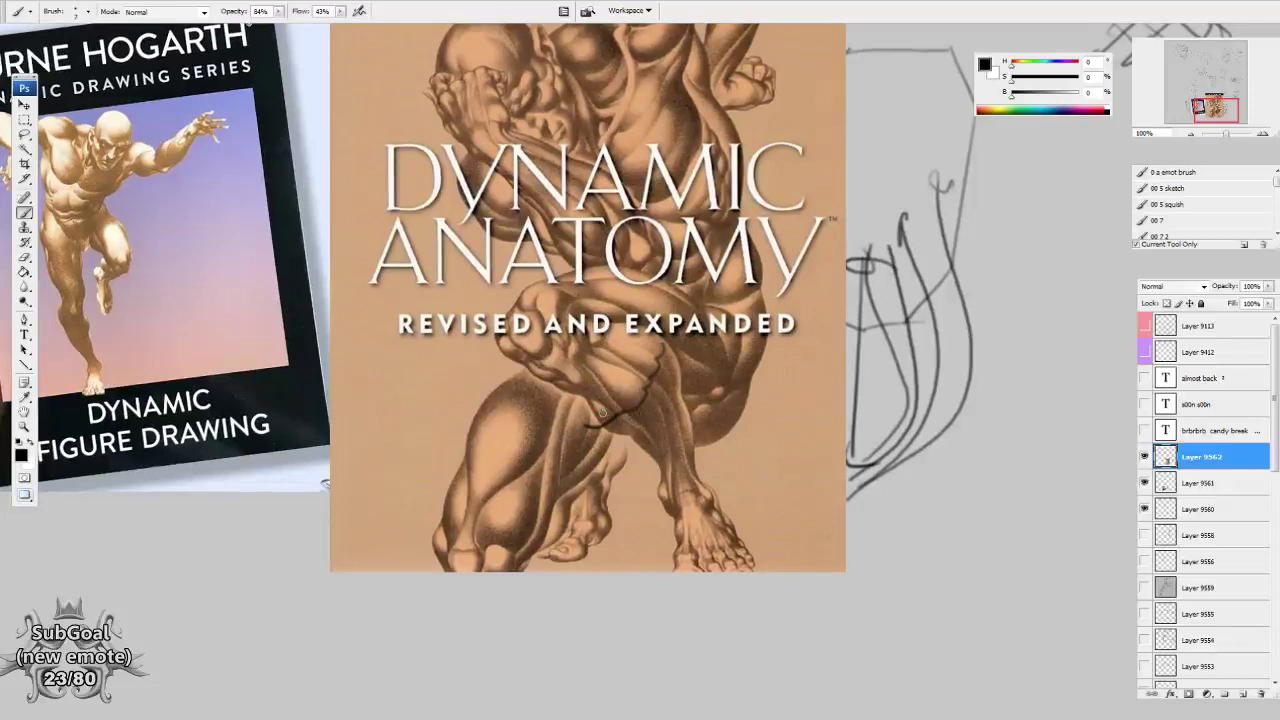
drag(590, 424, 584, 388)
mouse_move(758, 422)
mouse_down()
mouse_move(790, 436)
mouse_move(828, 420)
mouse_move(794, 435)
mouse_up()
drag(785, 430, 785, 534)
mouse_move(743, 436)
mouse_down()
mouse_move(751, 534)
mouse_move(793, 530)
mouse_up()
drag(786, 433, 789, 558)
drag(823, 441, 812, 576)
drag(798, 571, 821, 578)
mouse_move(844, 441)
mouse_down()
mouse_move(828, 424)
mouse_move(882, 432)
mouse_up()
mouse_move(827, 432)
mouse_down()
mouse_move(827, 499)
mouse_move(825, 610)
mouse_up()
mouse_move(826, 605)
mouse_down()
mouse_move(901, 494)
mouse_move(900, 428)
mouse_up()
drag(889, 434, 882, 637)
Draw a vertical line and a group of long flowing S-curves forming limb-like shapes beside the cylinders.
drag(976, 599, 872, 580)
drag(870, 378, 864, 571)
mouse_move(903, 350)
mouse_down()
mouse_move(924, 359)
mouse_move(963, 623)
mouse_up()
drag(960, 318, 935, 612)
drag(878, 360, 897, 583)
drag(900, 410, 940, 598)
drag(890, 220, 878, 410)
mouse_move(893, 550)
mouse_down()
mouse_move(905, 540)
mouse_move(957, 153)
mouse_up()
drag(941, 360, 913, 159)
drag(955, 495, 1003, 128)
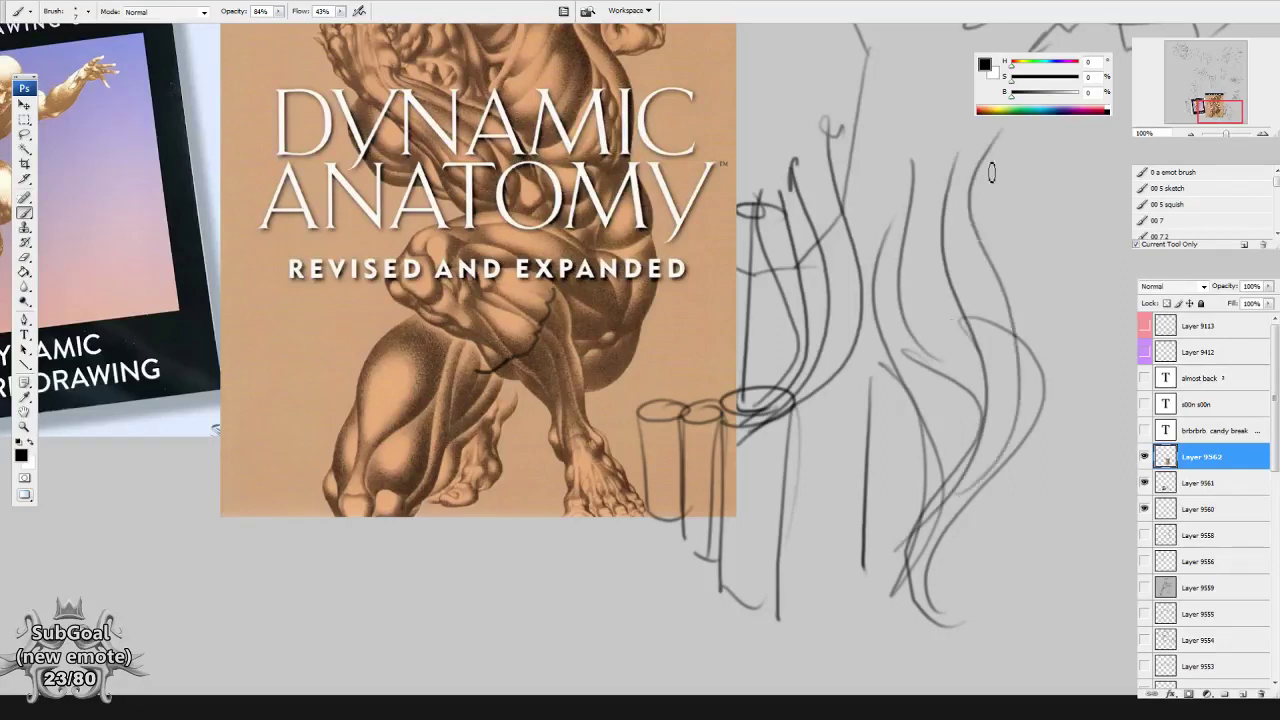
Add small ovals and scalloped cross-contour lines wrapping over the flowing curves.
drag(965, 458, 920, 515)
mouse_move(876, 476)
mouse_down()
mouse_move(856, 474)
mouse_move(1025, 398)
mouse_up()
mouse_move(842, 388)
mouse_down()
mouse_move(834, 372)
mouse_move(858, 378)
mouse_up()
mouse_move(898, 312)
mouse_down()
mouse_move(878, 330)
mouse_move(932, 299)
mouse_up()
mouse_move(910, 358)
mouse_down()
mouse_move(931, 360)
mouse_move(1003, 313)
mouse_move(912, 380)
mouse_move(812, 403)
mouse_up()
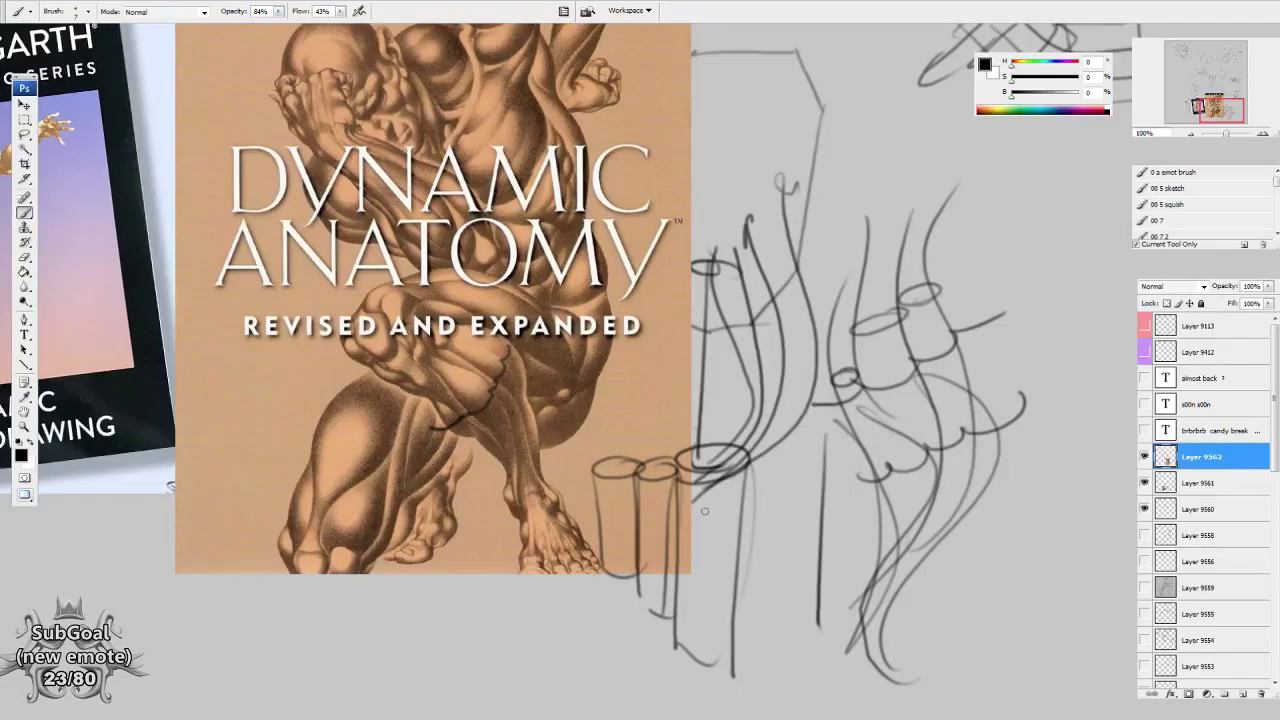
Hide the two pasted reference layers, Layer 9562 and Layer 9561.
mouse_move(704, 511)
mouse_down()
mouse_move(878, 645)
mouse_move(853, 659)
mouse_up()
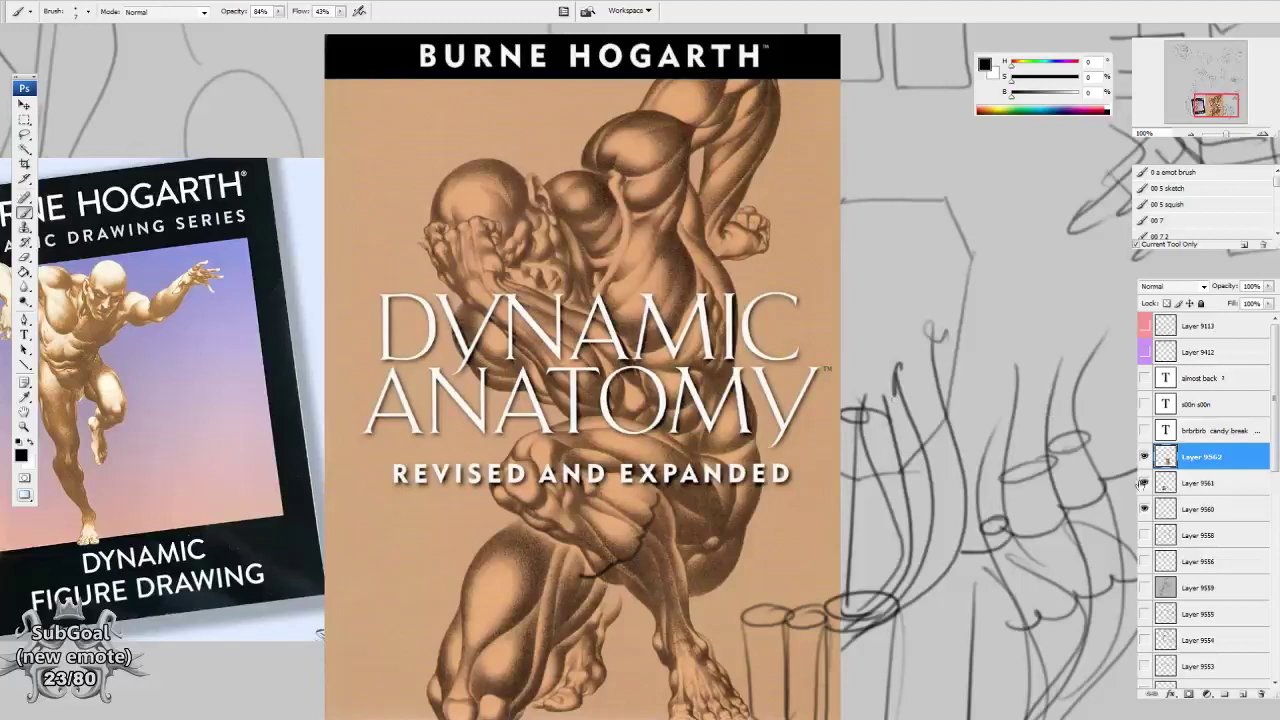
click(1144, 457)
click(1144, 483)
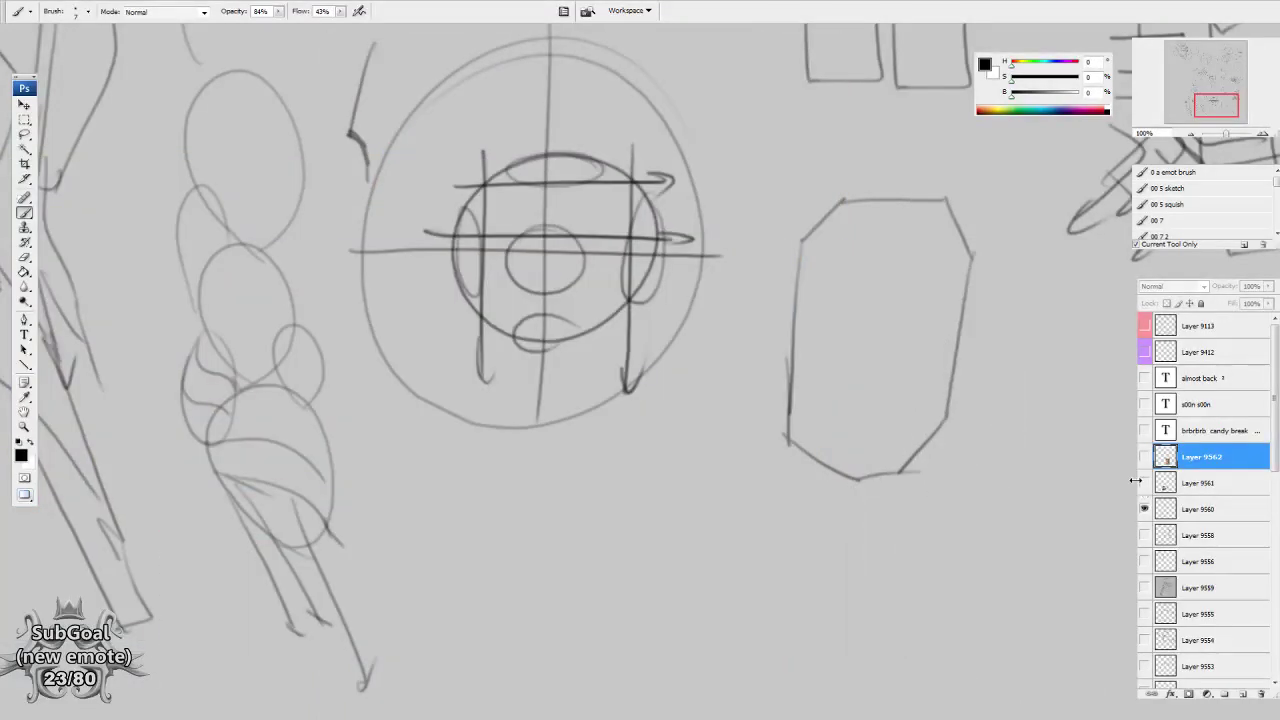
Hide the sketch on Layer 9560 and show the shaded torso sketch on Layer 9558.
drag(636, 456, 980, 607)
drag(623, 433, 661, 519)
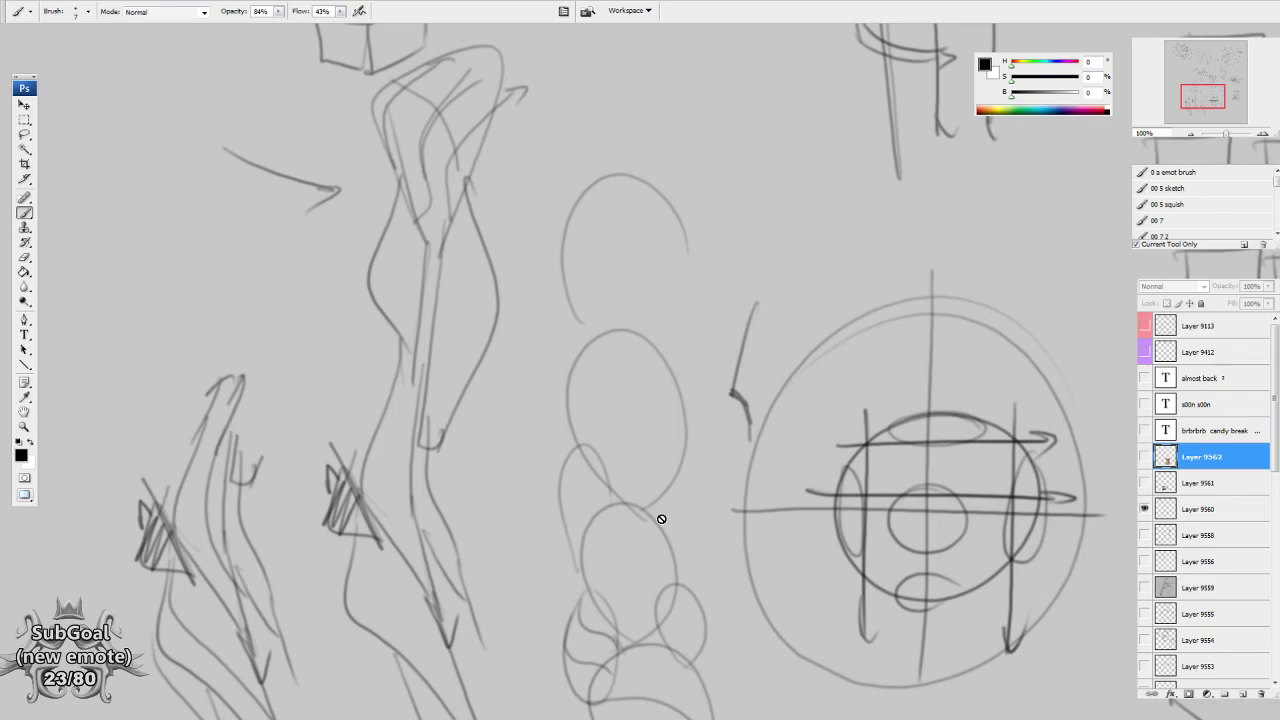
drag(551, 546, 596, 475)
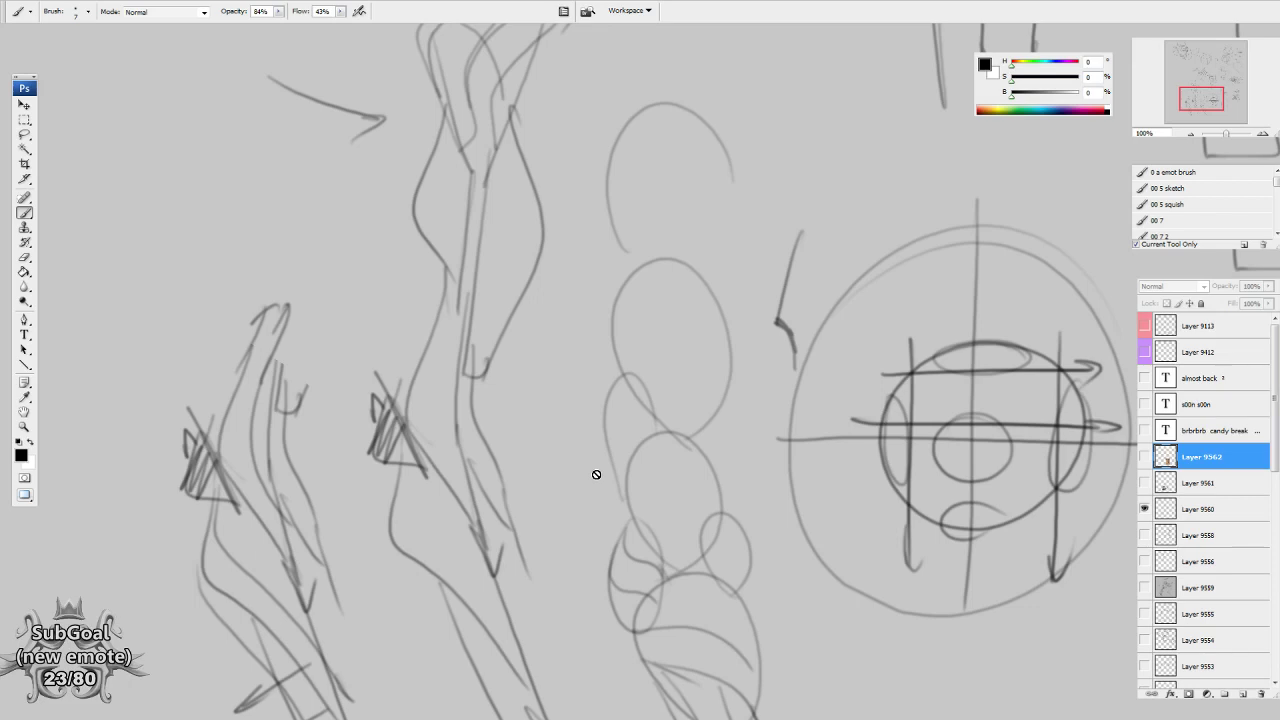
drag(505, 373, 793, 474)
drag(750, 295, 548, 590)
drag(963, 457, 740, 668)
drag(716, 408, 629, 614)
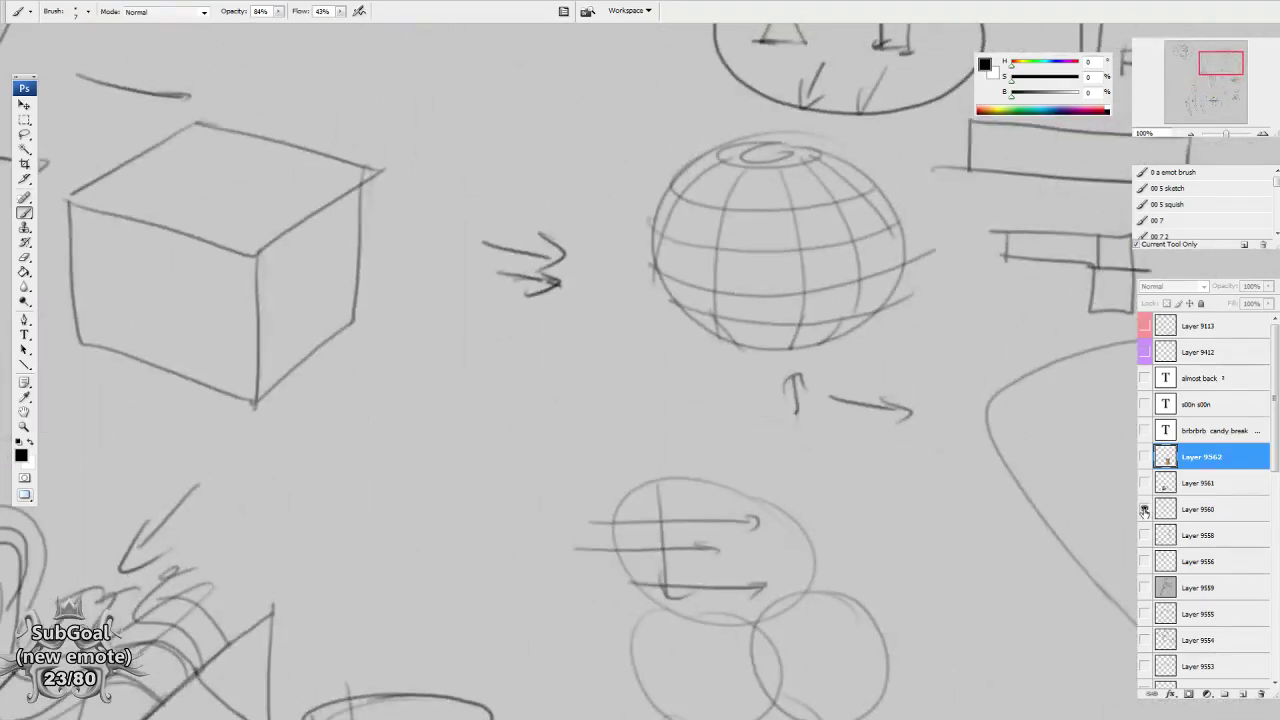
click(1144, 510)
click(1144, 535)
Lasso the torso's shaded arm and chest on Layer 9558, place a copy beside the original and deselect it.
drag(674, 572, 617, 457)
drag(924, 450, 870, 464)
key(l)
mouse_move(511, 157)
mouse_down()
mouse_move(416, 178)
mouse_move(622, 208)
mouse_move(499, 206)
mouse_up()
drag(640, 340, 406, 382)
key(ctrl+j)
key(Return)
click(1209, 535)
drag(420, 448, 887, 478)
key(ctrl+d)
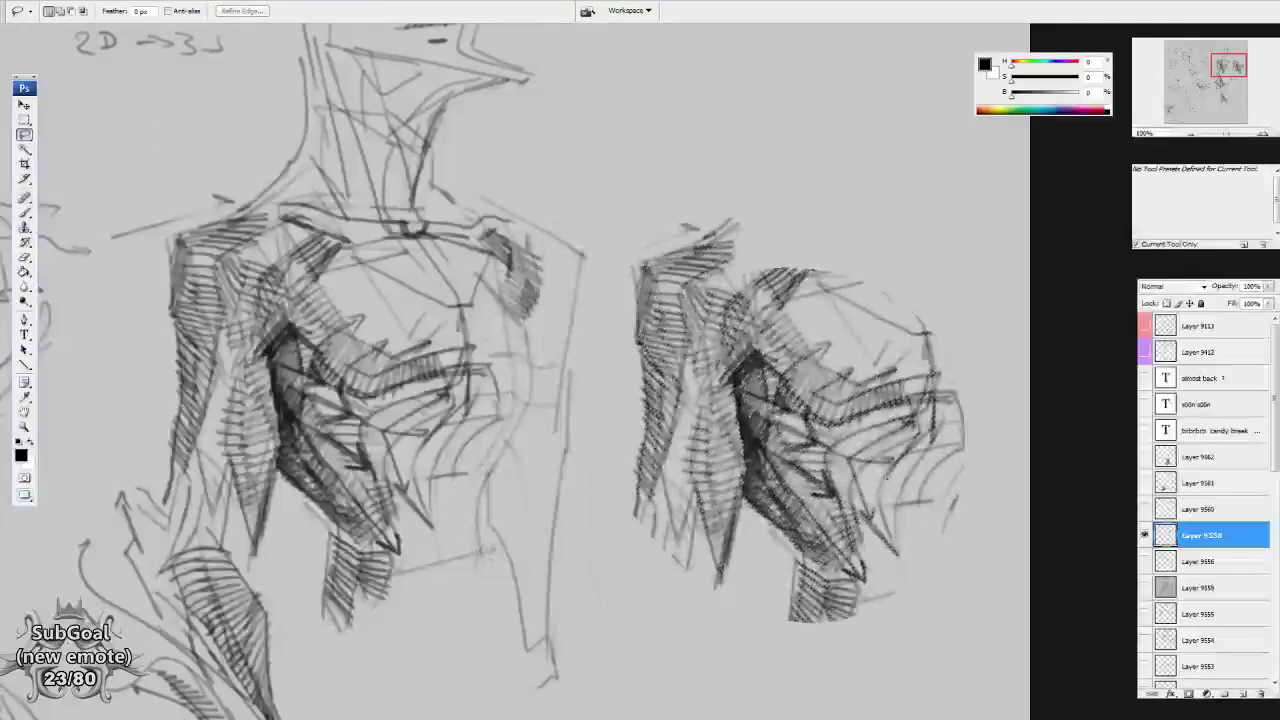
Erase the rib lines under the copied chest and brush an inverted triangle in their place.
key(b)
key(e)
mouse_move(804, 430)
mouse_down()
mouse_move(820, 442)
mouse_move(812, 452)
mouse_move(902, 426)
mouse_up()
key(b)
drag(777, 421, 857, 537)
drag(852, 541, 918, 420)
drag(775, 430, 928, 418)
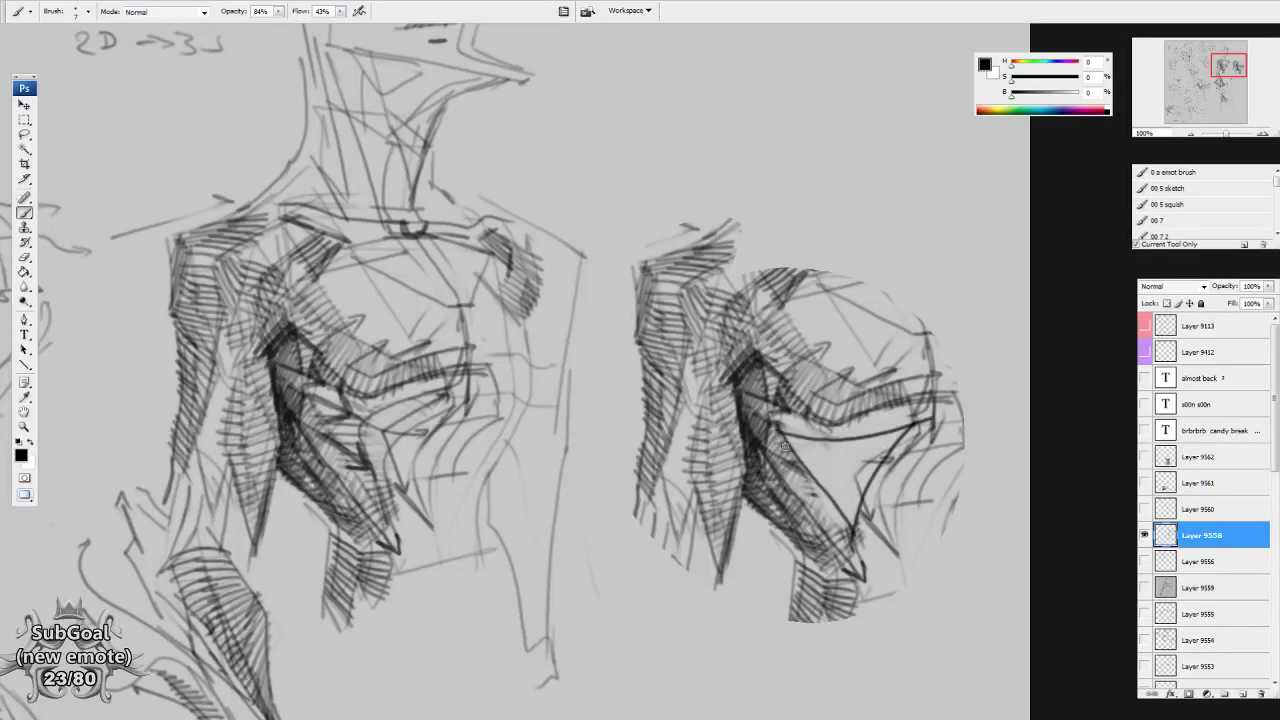
Extend the triangle's tip with a downward arrow, then erase its right edge and redraw it as a wider curve.
mouse_move(777, 432)
mouse_down()
mouse_move(812, 468)
mouse_move(855, 642)
mouse_up()
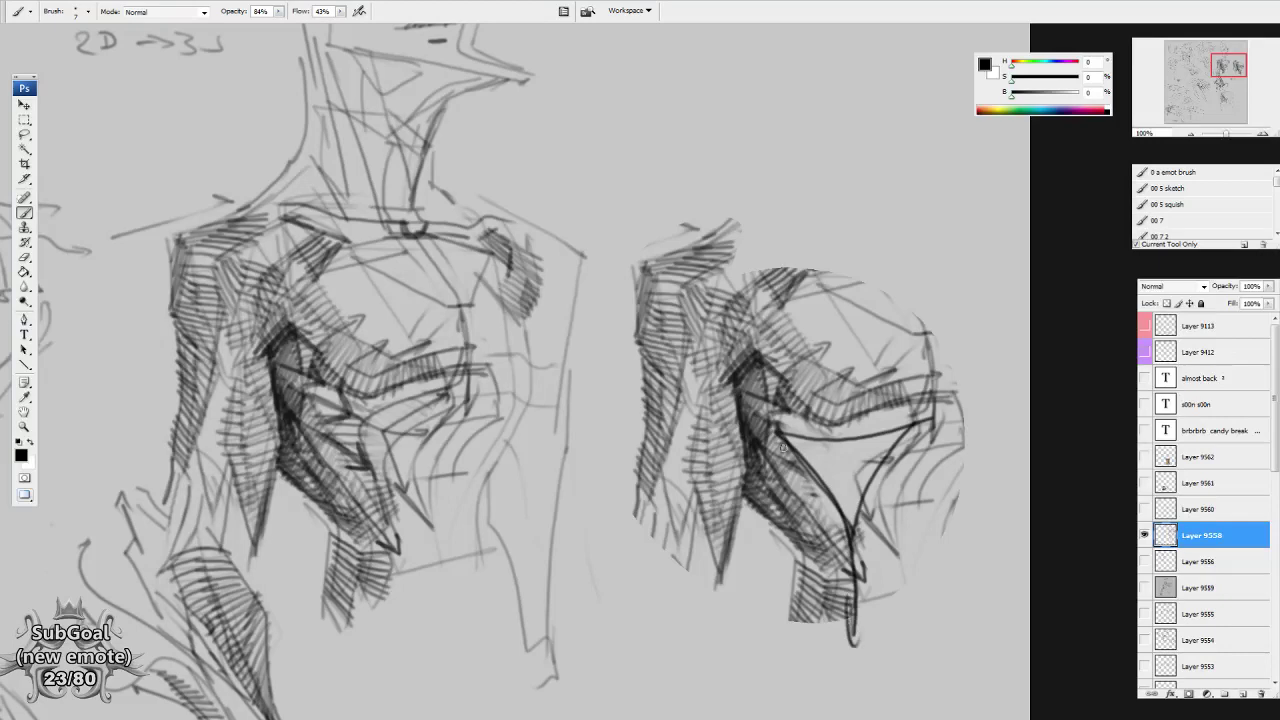
drag(861, 577, 882, 657)
drag(912, 596, 908, 600)
key(e)
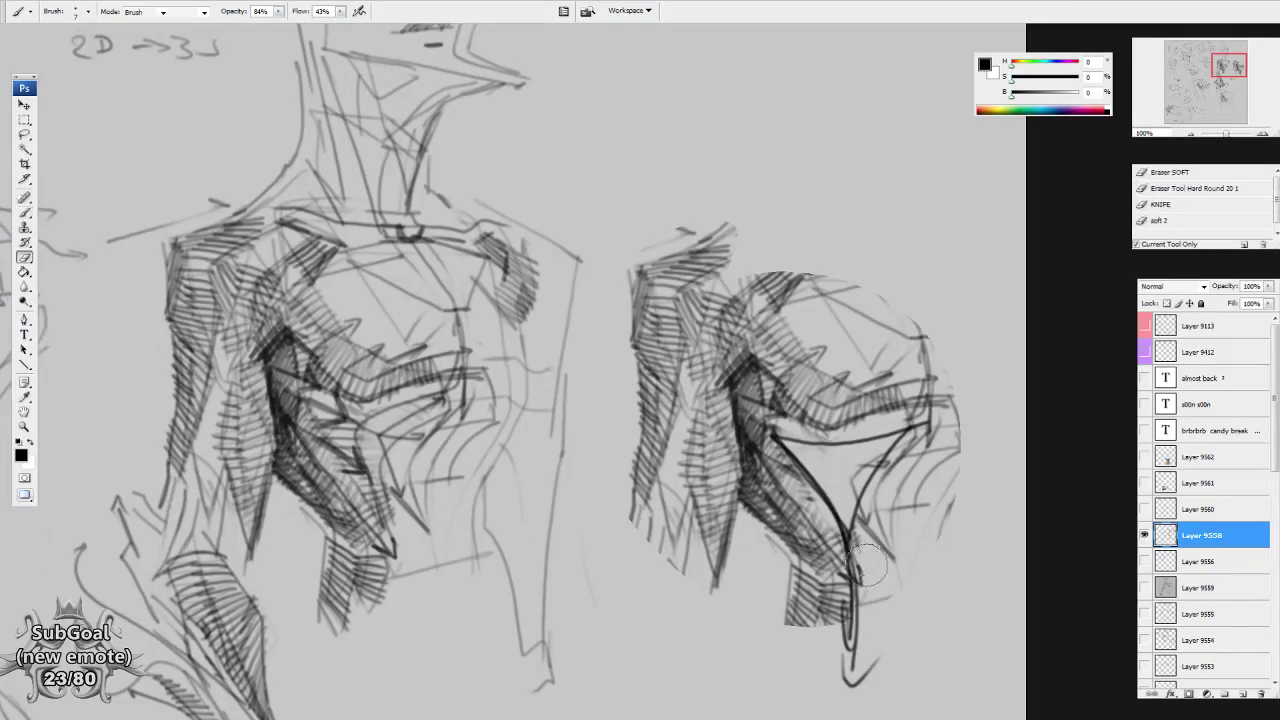
drag(864, 530, 888, 485)
key(b)
drag(864, 590, 962, 438)
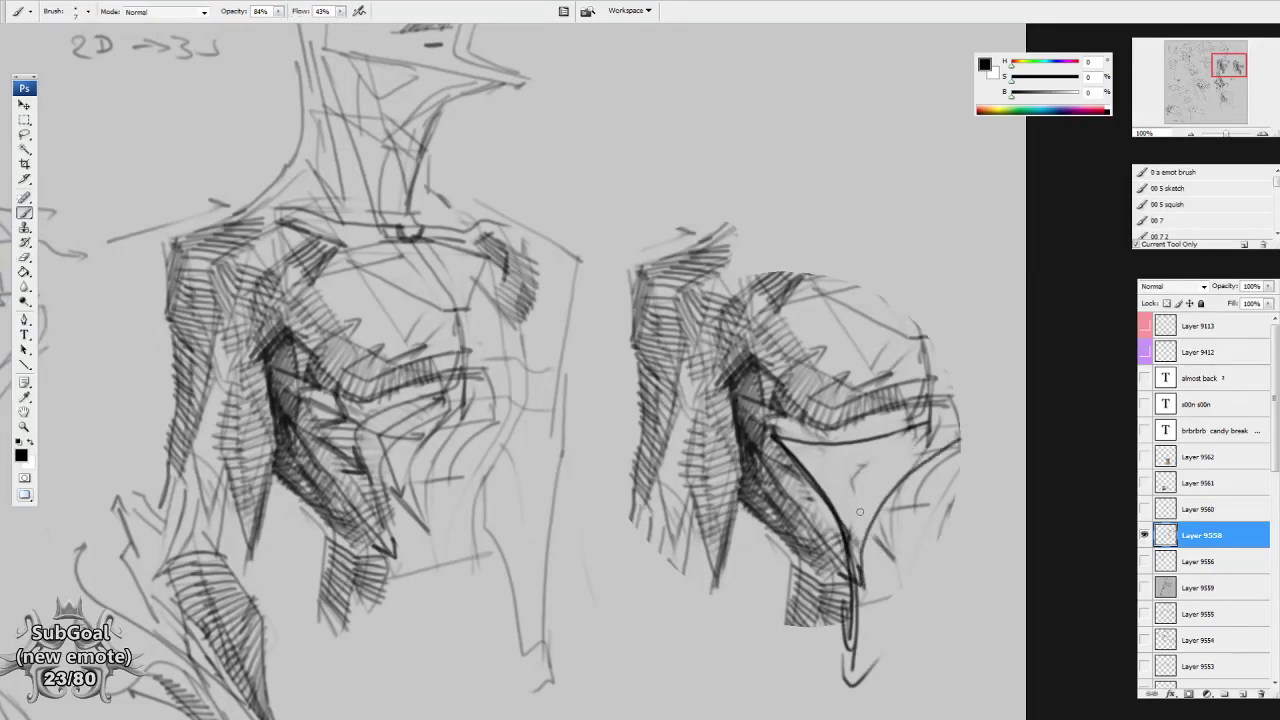
Redraw the copied torso's right contour as curved lines topped by a triangular arrowhead, and hatch the curve beside the inverted triangle.
mouse_move(857, 524)
mouse_down()
mouse_move(924, 424)
mouse_move(931, 386)
mouse_up()
key(e)
key(b)
drag(915, 430, 965, 418)
mouse_move(896, 482)
mouse_down()
mouse_move(854, 531)
mouse_move(904, 490)
mouse_move(958, 410)
mouse_move(910, 335)
mouse_up()
key(e)
key(b)
mouse_move(955, 412)
mouse_down()
mouse_move(916, 284)
mouse_move(925, 397)
mouse_move(883, 297)
mouse_up()
mouse_move(848, 294)
mouse_down()
mouse_move(953, 290)
mouse_move(876, 255)
mouse_move(840, 275)
mouse_up()
drag(907, 460, 893, 482)
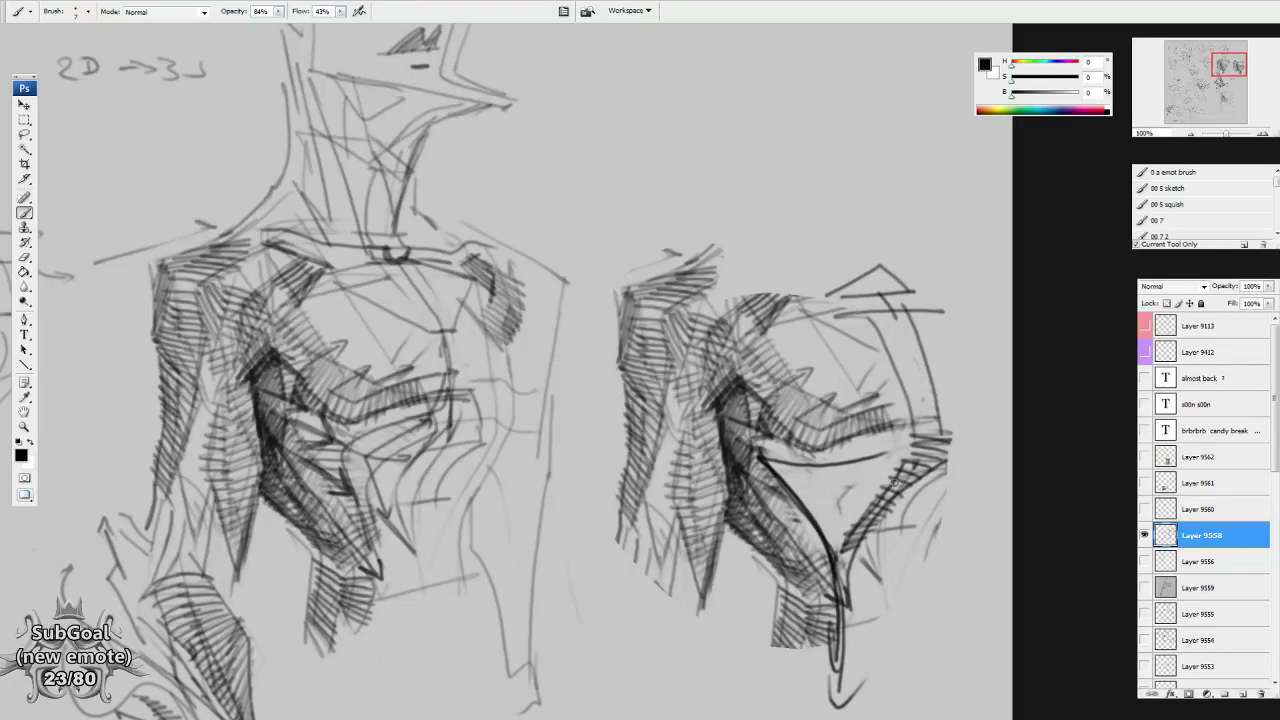
Sketch flat 2D shapes beside the character's head: two squares, a small rounded box, a triangle and a slanted rectangle.
drag(718, 279, 706, 483)
drag(656, 138, 657, 194)
mouse_move(654, 193)
mouse_down()
mouse_move(703, 187)
mouse_move(664, 138)
mouse_move(722, 192)
mouse_move(684, 192)
mouse_move(712, 349)
mouse_move(663, 237)
mouse_move(646, 255)
mouse_move(767, 302)
mouse_up()
mouse_move(704, 237)
mouse_down()
mouse_move(760, 282)
mouse_move(752, 335)
mouse_up()
drag(766, 178, 762, 232)
mouse_move(762, 173)
mouse_down()
mouse_move(815, 205)
mouse_move(760, 231)
mouse_up()
drag(821, 276, 760, 414)
drag(745, 457, 748, 451)
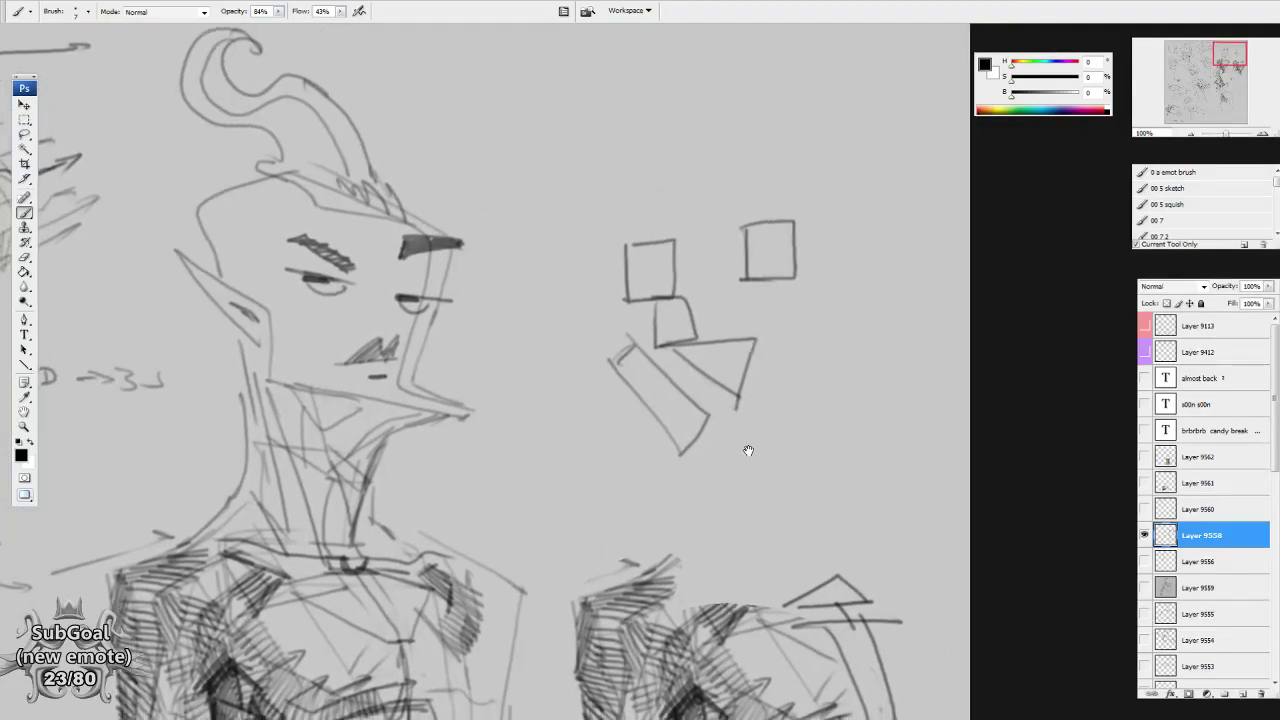
Cross the separate square with two sets of diagonal direction arrows, and draw a corner pair of arrows above the shapes.
drag(737, 251, 789, 290)
mouse_move(738, 230)
mouse_down()
mouse_move(812, 294)
mouse_move(812, 258)
mouse_move(816, 270)
mouse_up()
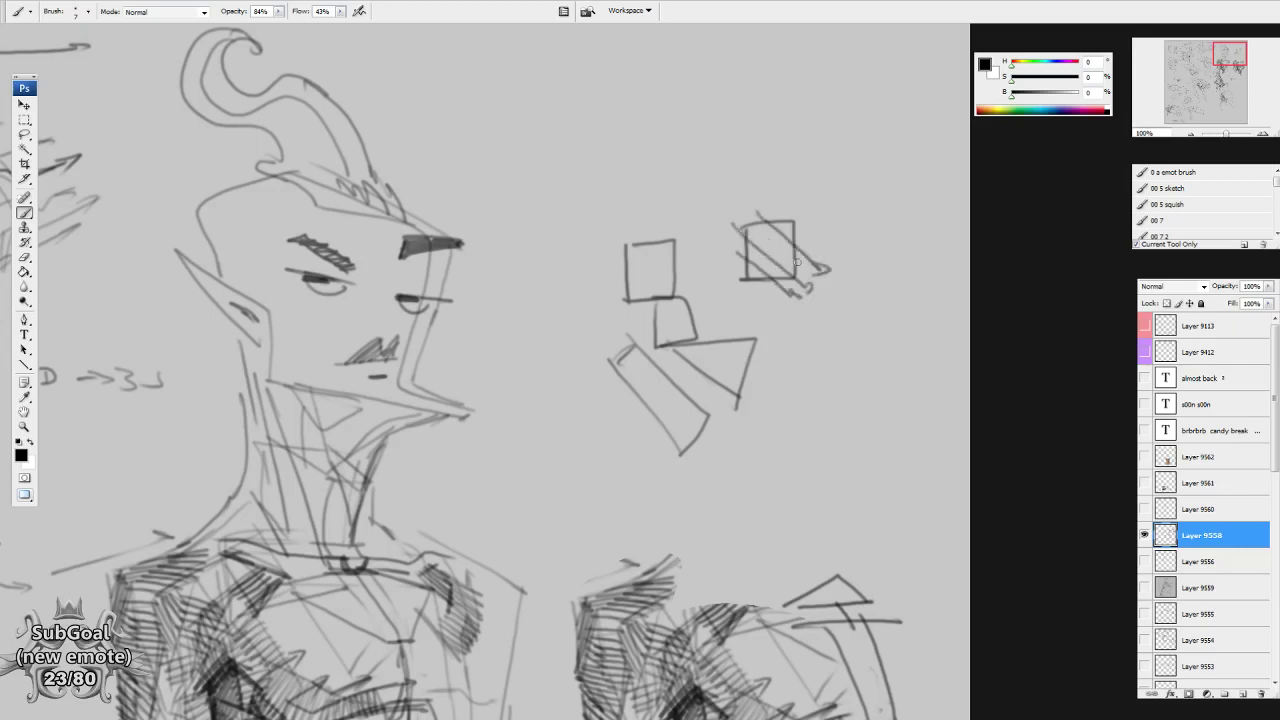
drag(722, 270, 837, 223)
drag(718, 257, 819, 197)
mouse_move(802, 202)
mouse_down()
mouse_move(827, 195)
mouse_move(814, 223)
mouse_up()
mouse_move(603, 98)
mouse_down()
mouse_move(603, 158)
mouse_move(694, 92)
mouse_move(678, 104)
mouse_up()
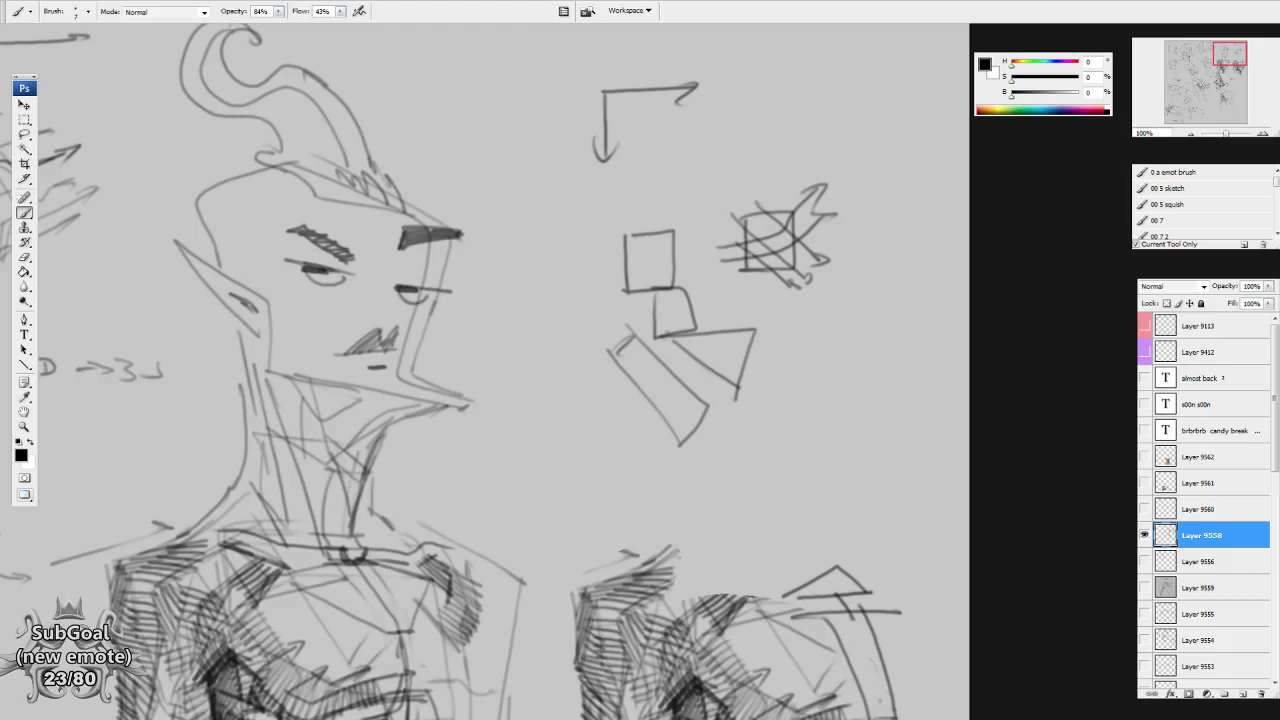
Draw a wide rectangle below the crossed square with straight lengthwise arrows and lower arrows that bend downward.
drag(818, 438, 808, 392)
mouse_move(741, 353)
mouse_down()
mouse_move(741, 385)
mouse_move(750, 446)
mouse_move(922, 380)
mouse_move(765, 341)
mouse_move(932, 343)
mouse_move(772, 369)
mouse_move(958, 374)
mouse_up()
drag(726, 386, 952, 394)
mouse_move(720, 402)
mouse_down()
mouse_move(900, 468)
mouse_move(818, 467)
mouse_up()
mouse_move(787, 401)
mouse_down()
mouse_move(834, 403)
mouse_move(958, 470)
mouse_up()
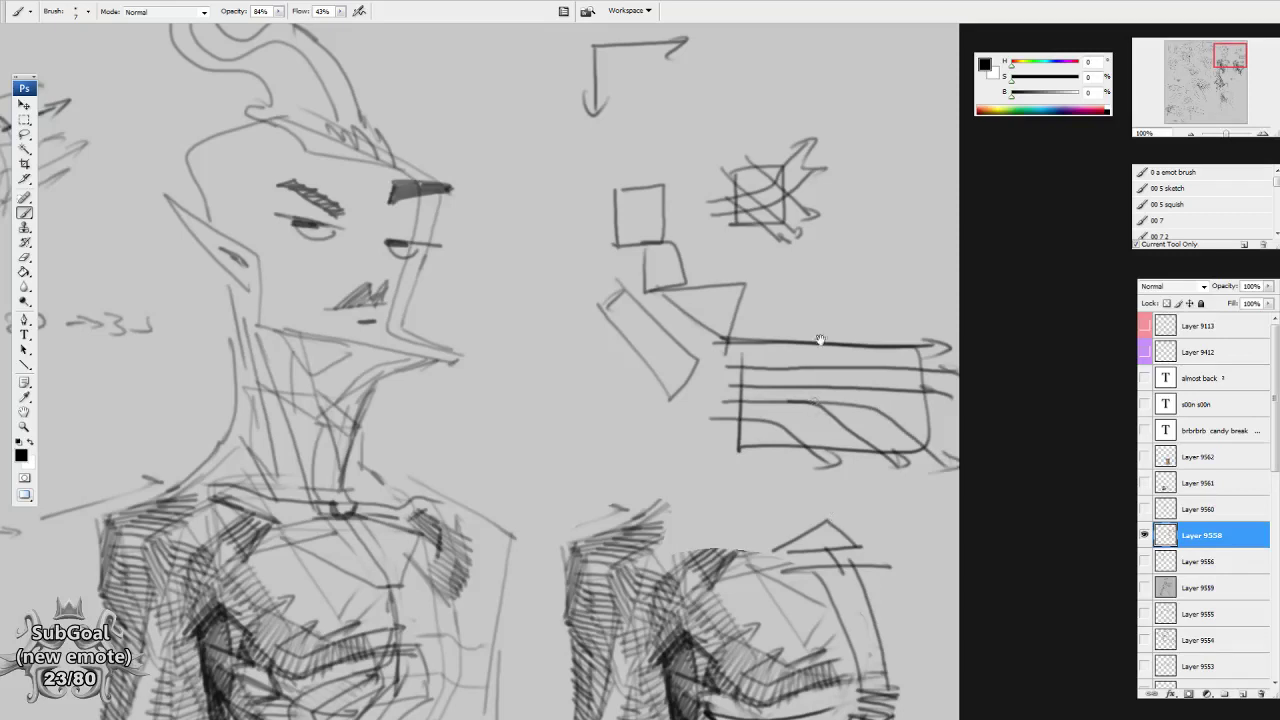
Erase the corner arrows and sketch a flat tilted parallelogram in their place, with one edge extended into an arrow.
scroll(820, 340, up, 3)
mouse_move(710, 297)
mouse_down()
mouse_move(748, 281)
mouse_move(617, 300)
mouse_move(626, 337)
mouse_up()
key(e)
key(b)
mouse_move(550, 278)
mouse_down()
mouse_move(632, 247)
mouse_move(780, 274)
mouse_move(702, 318)
mouse_move(745, 321)
mouse_up()
drag(552, 272, 447, 312)
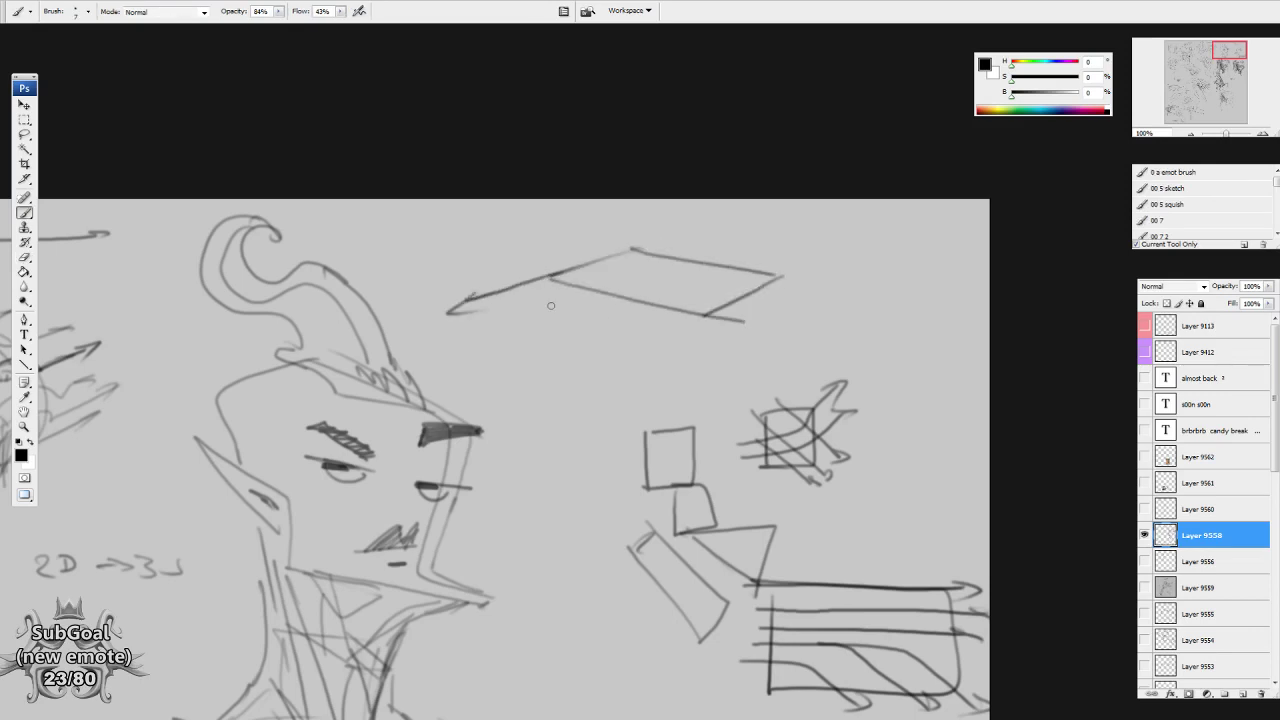
Extend the parallelogram's edges into arrows and add adjoining tilted planes at its far corner.
drag(724, 305, 620, 365)
drag(683, 310, 830, 333)
drag(750, 263, 892, 291)
drag(778, 274, 856, 320)
mouse_move(705, 316)
mouse_down()
mouse_move(765, 350)
mouse_move(855, 312)
mouse_up()
drag(823, 378, 820, 385)
drag(780, 280, 870, 267)
mouse_move(628, 254)
mouse_down()
mouse_move(713, 244)
mouse_move(871, 274)
mouse_up()
drag(778, 283, 907, 307)
Draw a square with a question mark inside below the "/ 10" note, extend its right edge upward and label it with a circled 1.
drag(721, 497, 771, 449)
drag(718, 594, 723, 587)
scroll(720, 584, down, 5)
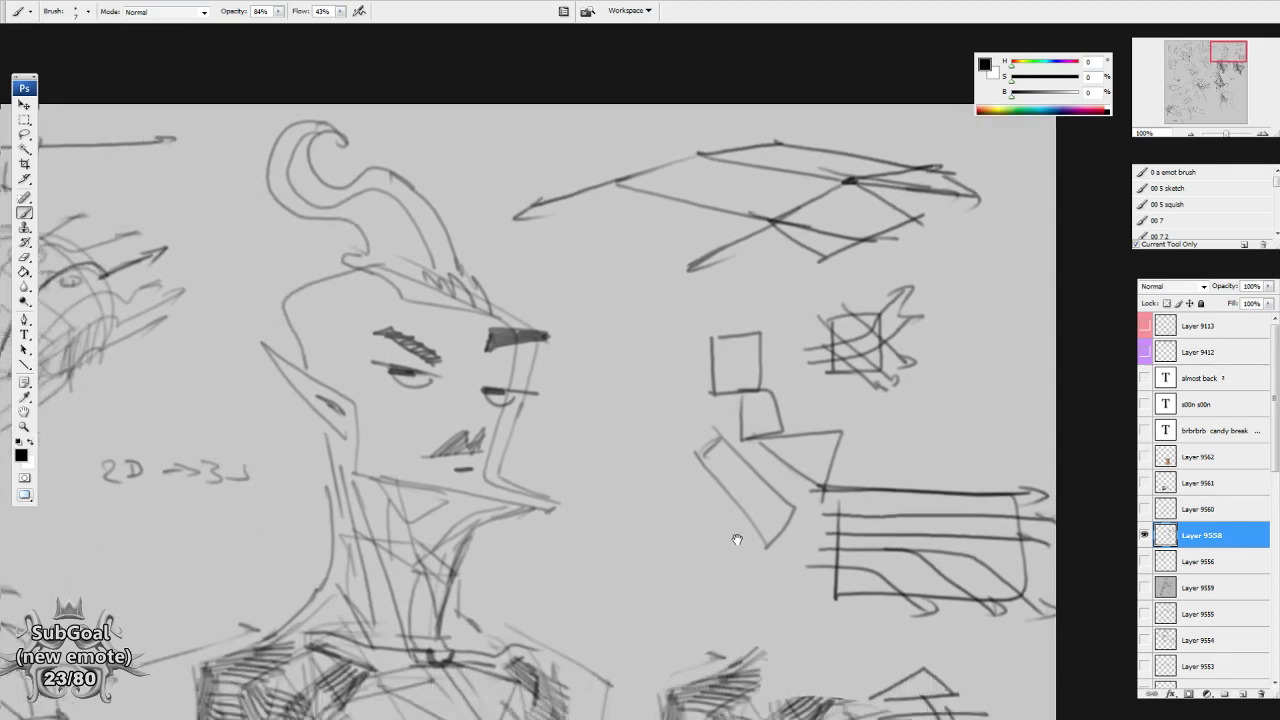
scroll(700, 580, left, 5)
scroll(672, 577, down, 8)
scroll(672, 577, left, 4)
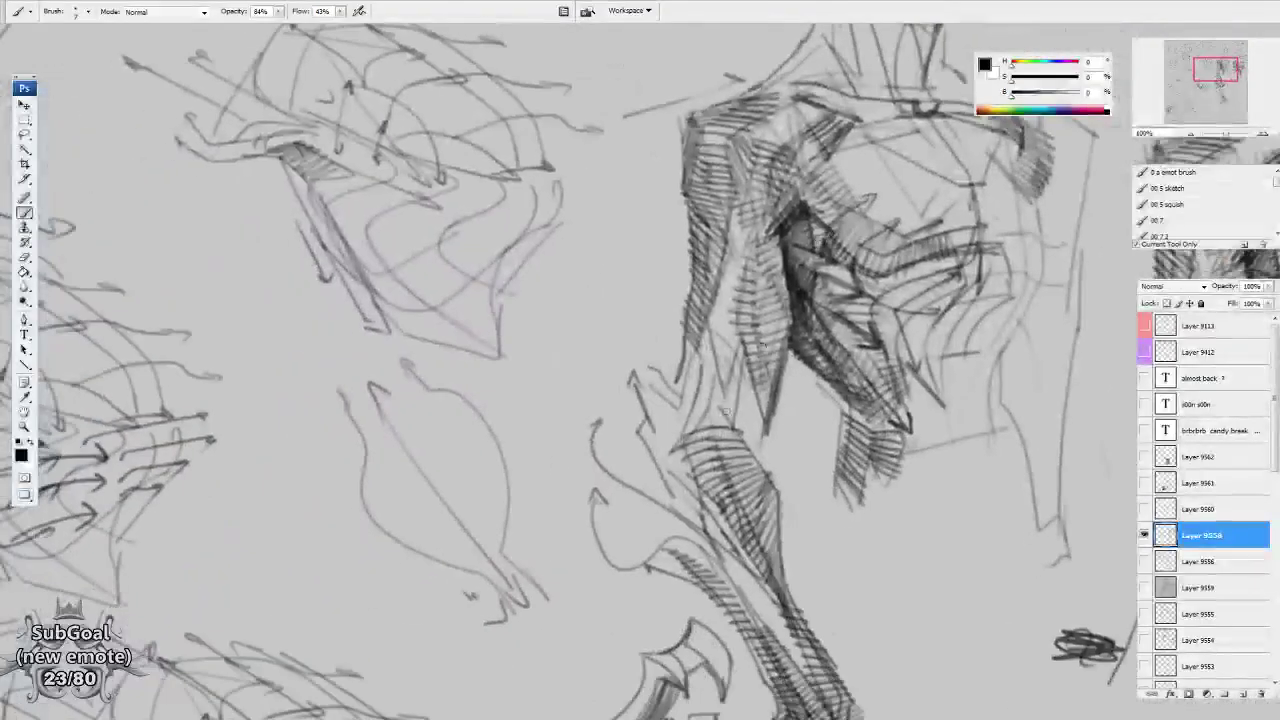
scroll(670, 560, down, 4)
scroll(670, 560, right, 4)
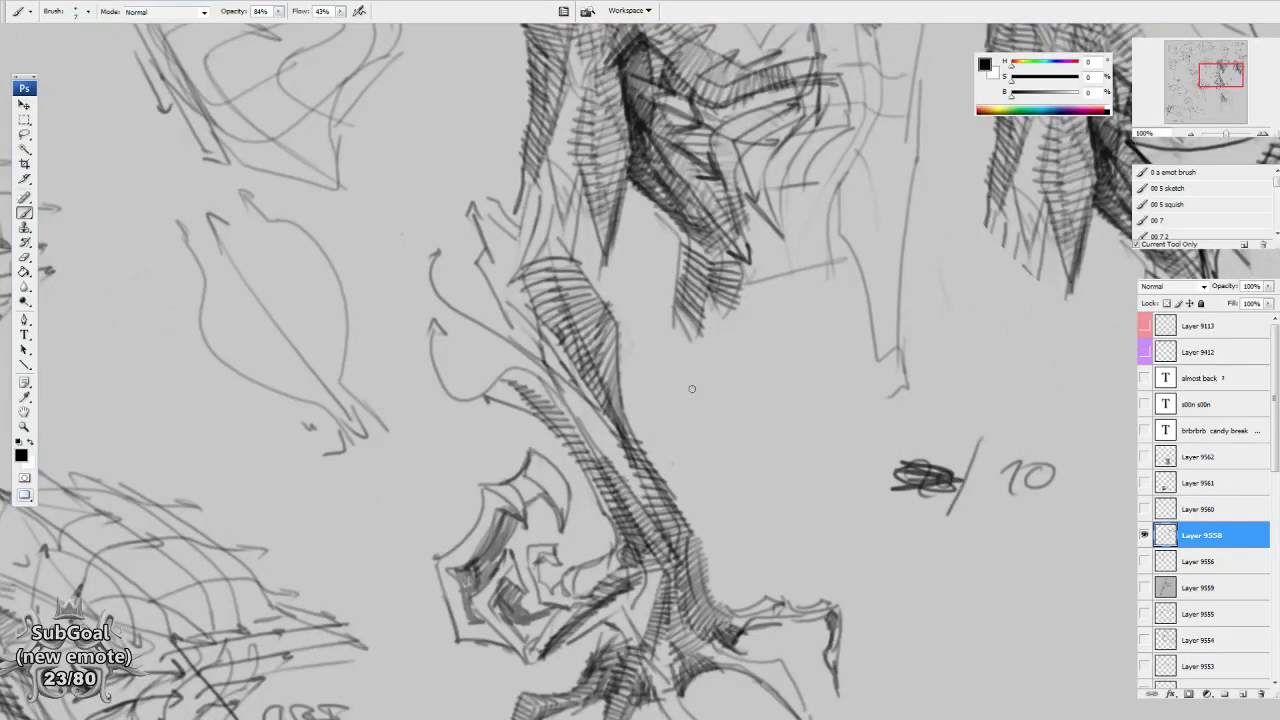
scroll(691, 388, down, 7)
scroll(691, 388, right, 6)
scroll(794, 400, up, 3)
mouse_move(690, 396)
mouse_down()
mouse_move(688, 540)
mouse_move(828, 412)
mouse_up()
drag(818, 332, 820, 558)
mouse_move(676, 559)
mouse_down()
mouse_move(844, 550)
mouse_move(818, 511)
mouse_up()
drag(836, 326, 848, 370)
drag(724, 432, 740, 462)
click(743, 476)
mouse_move(855, 312)
mouse_down()
mouse_move(829, 343)
mouse_move(848, 312)
mouse_up()
drag(838, 558, 839, 536)
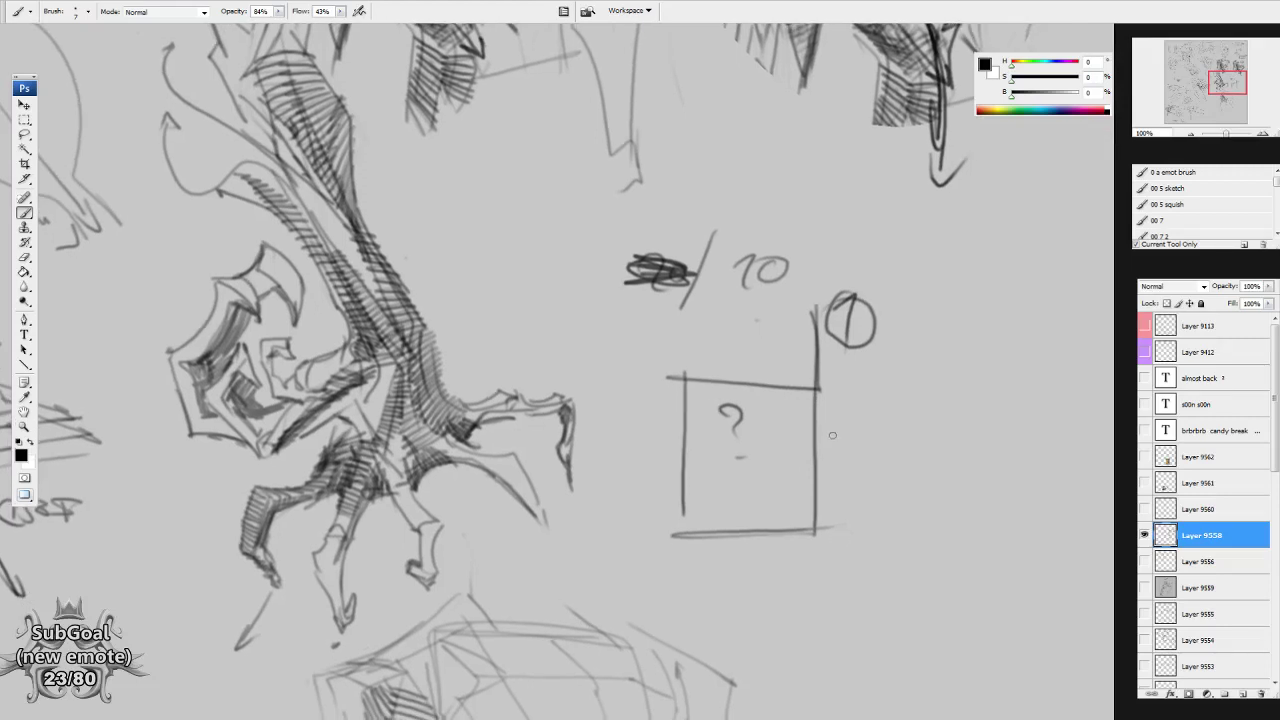
Add a receding side plane to the right edge of the question-mark square.
drag(833, 474, 832, 468)
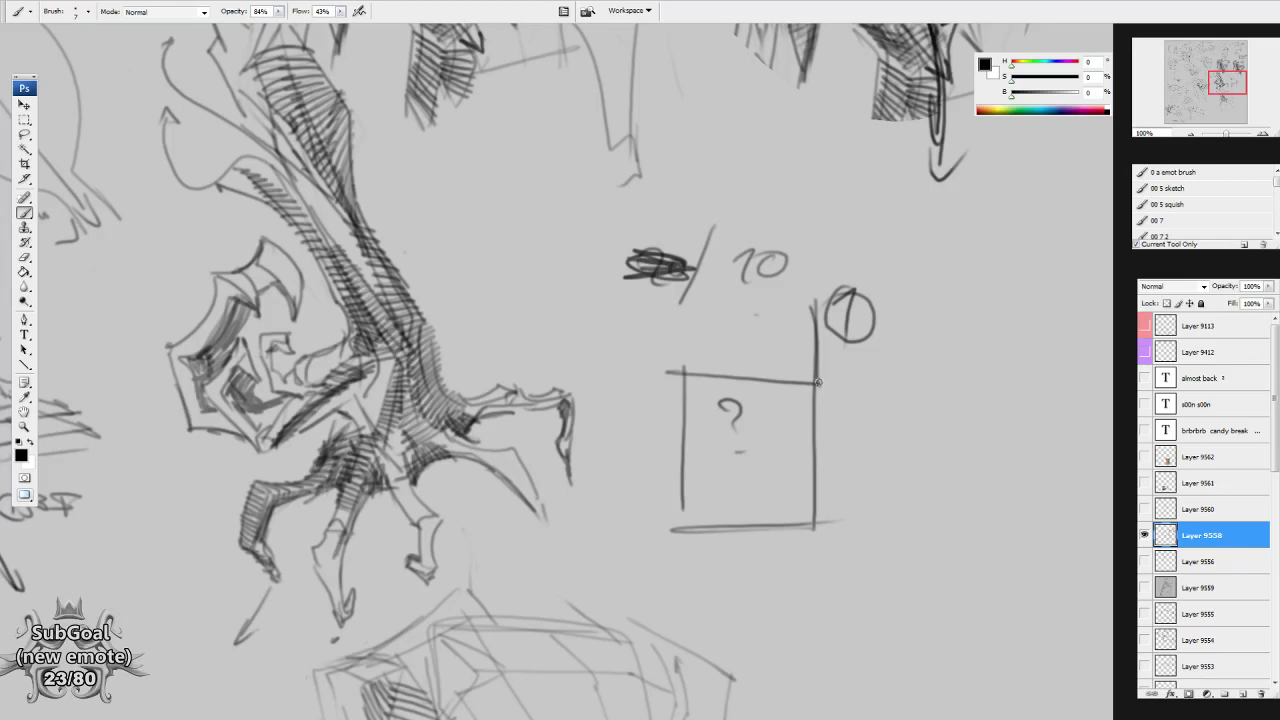
mouse_move(816, 383)
mouse_down()
mouse_move(911, 337)
mouse_move(896, 485)
mouse_up()
drag(800, 535, 922, 470)
drag(895, 567, 891, 579)
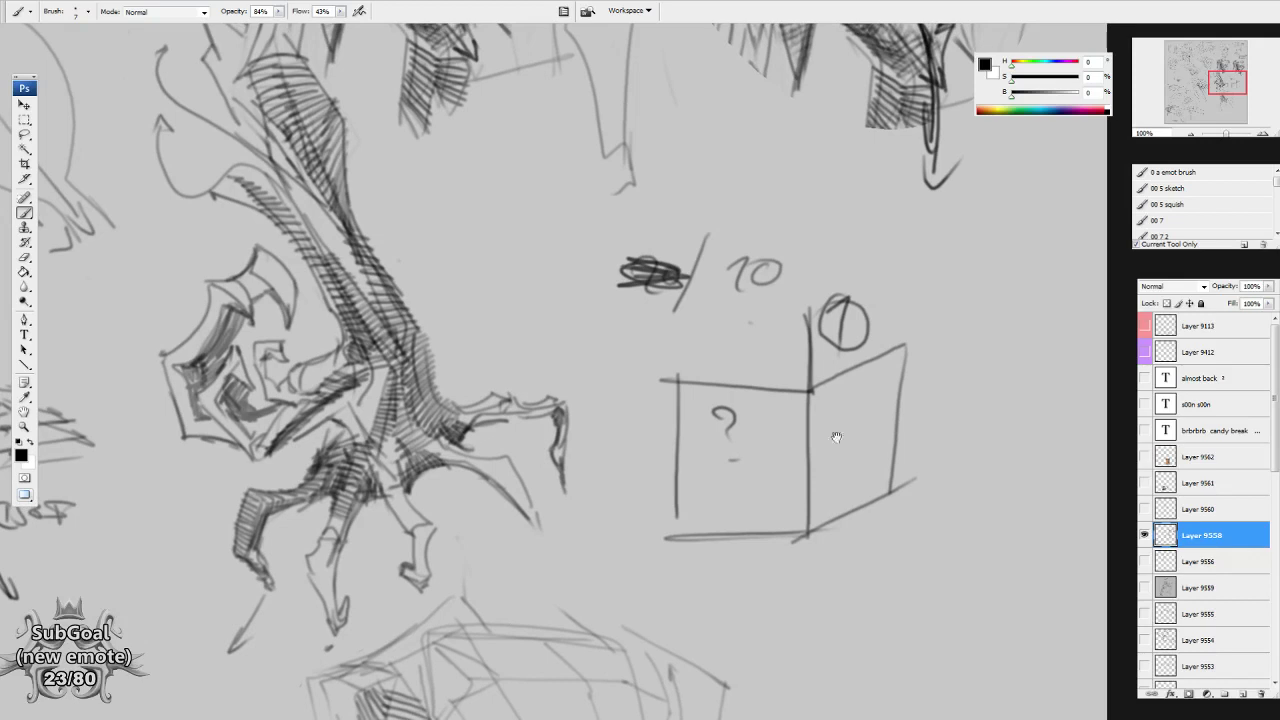
Hatch a narrow plane along the box's shared edge, then draw slanted lines from that edge to form another plane below.
mouse_move(817, 379)
mouse_down()
mouse_move(848, 320)
mouse_move(816, 517)
mouse_move(813, 396)
mouse_move(809, 537)
mouse_up()
mouse_move(812, 388)
mouse_down()
mouse_move(809, 537)
mouse_move(831, 489)
mouse_move(823, 409)
mouse_move(844, 382)
mouse_up()
drag(815, 398, 845, 362)
drag(826, 449, 817, 378)
drag(830, 529, 828, 529)
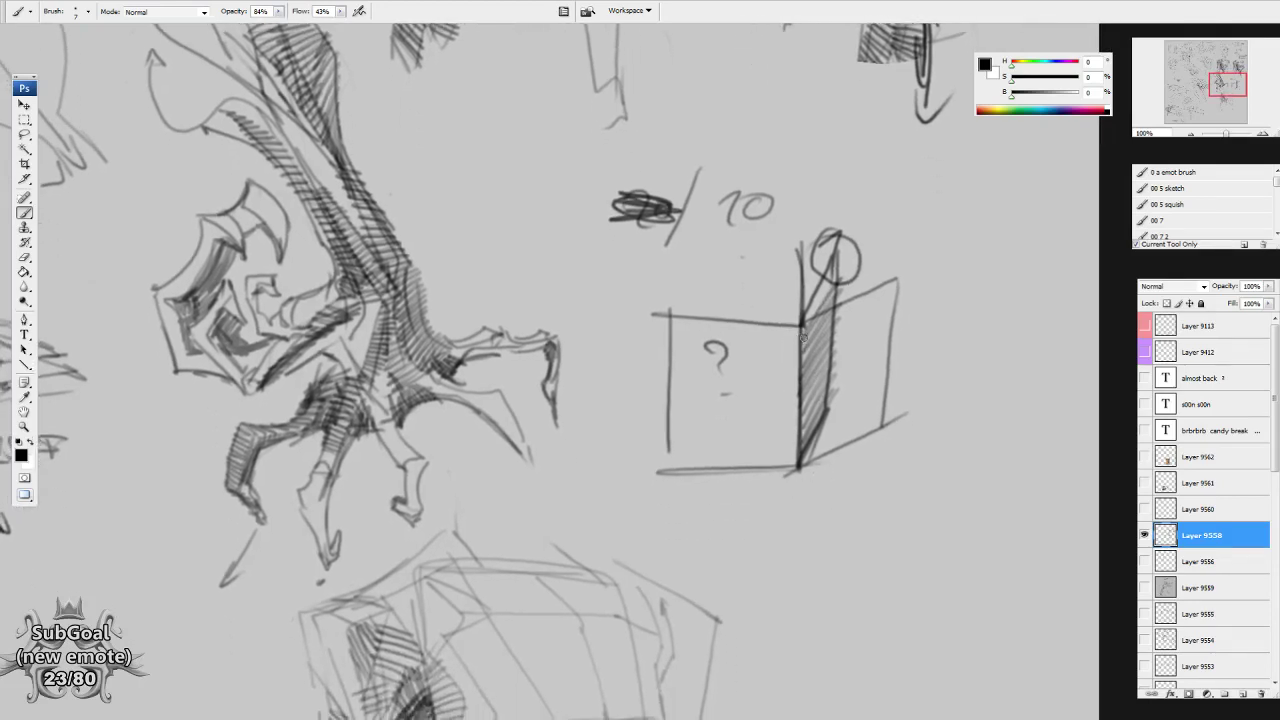
drag(800, 325, 897, 446)
mouse_move(798, 468)
mouse_down()
mouse_move(855, 555)
mouse_move(895, 516)
mouse_move(886, 592)
mouse_up()
mouse_move(903, 438)
mouse_down()
mouse_move(882, 596)
mouse_move(832, 609)
mouse_move(742, 329)
mouse_move(786, 400)
mouse_move(796, 560)
mouse_up()
Sketch several planes fanning out from one shared vertical edge, like open book pages, below the box.
mouse_move(716, 368)
mouse_down()
mouse_move(728, 488)
mouse_move(797, 577)
mouse_up()
mouse_move(798, 407)
mouse_down()
mouse_move(850, 354)
mouse_move(843, 492)
mouse_move(790, 576)
mouse_move(935, 464)
mouse_move(905, 607)
mouse_up()
drag(790, 575, 934, 614)
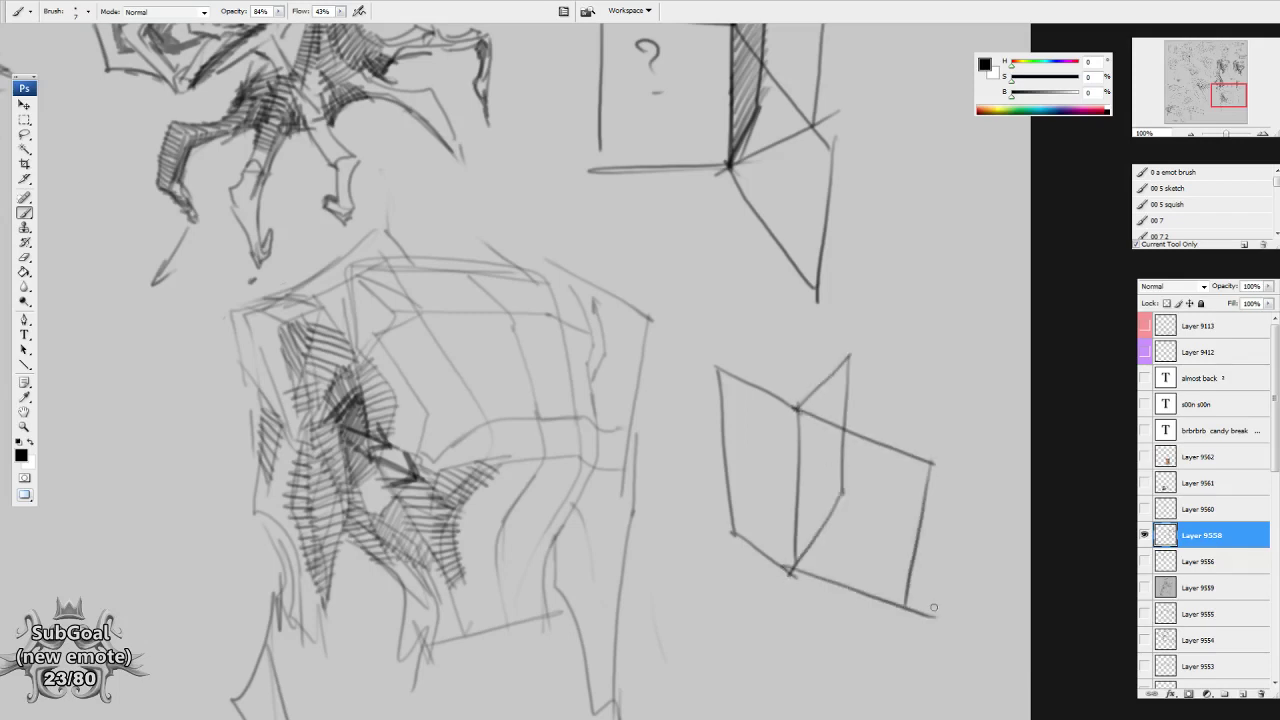
mouse_move(797, 408)
mouse_down()
mouse_move(908, 435)
mouse_move(905, 550)
mouse_up()
drag(796, 566, 905, 550)
scroll(757, 614, down, 1)
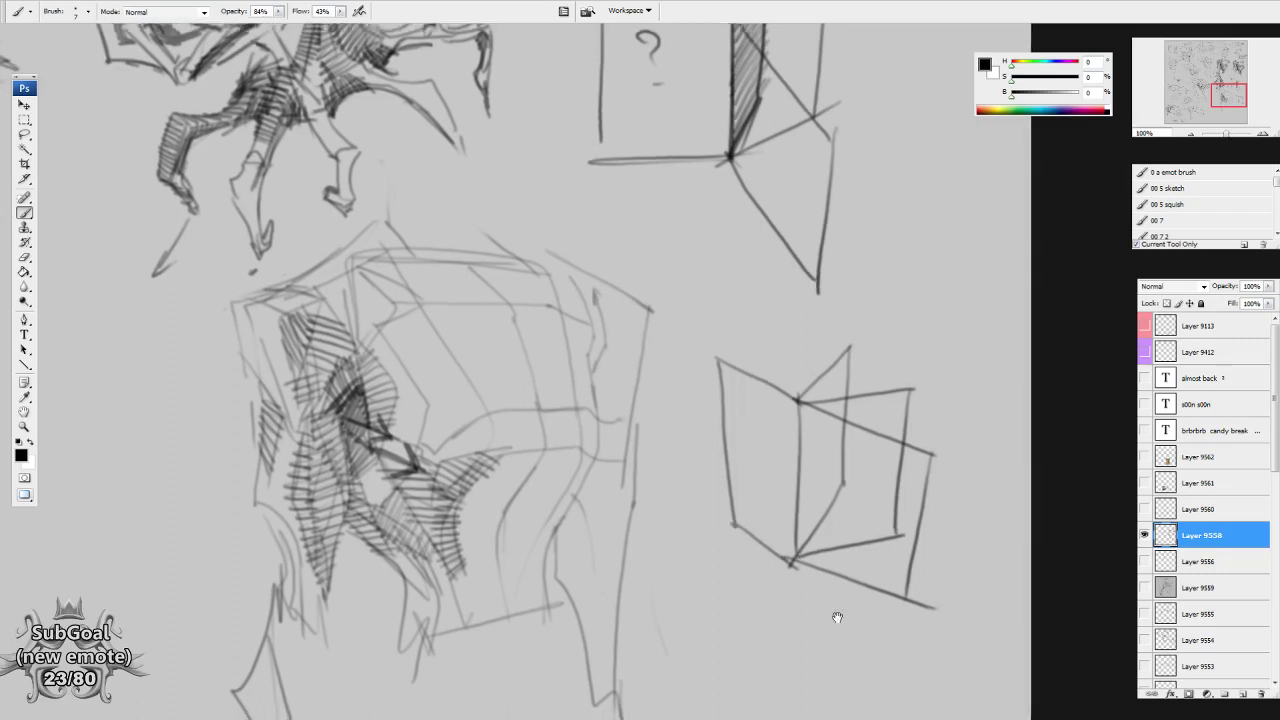
Build a barrel form under the fanned planes from a row of vertical panels turning around its front.
drag(810, 597, 779, 394)
drag(752, 563, 777, 414)
mouse_move(677, 368)
mouse_down()
mouse_move(684, 508)
mouse_move(728, 548)
mouse_up()
drag(736, 408, 738, 575)
mouse_move(668, 366)
mouse_down()
mouse_move(800, 430)
mouse_move(802, 585)
mouse_up()
drag(728, 546, 810, 585)
mouse_move(797, 430)
mouse_down()
mouse_move(863, 436)
mouse_move(861, 592)
mouse_up()
drag(802, 584, 852, 588)
drag(859, 432, 917, 428)
drag(917, 428, 918, 572)
drag(916, 572, 838, 604)
mouse_move(916, 428)
mouse_down()
mouse_move(950, 413)
mouse_move(934, 547)
mouse_move(911, 565)
mouse_up()
mouse_move(950, 414)
mouse_down()
mouse_move(978, 390)
mouse_move(940, 536)
mouse_move(984, 377)
mouse_move(963, 505)
mouse_up()
Close the barrel's top with an ellipse and wrap curved horizontal arrows around its panels.
mouse_move(809, 425)
mouse_down()
mouse_move(722, 391)
mouse_move(986, 385)
mouse_move(912, 430)
mouse_up()
mouse_move(694, 352)
mouse_down()
mouse_move(712, 545)
mouse_move(955, 569)
mouse_move(976, 486)
mouse_up()
mouse_move(690, 494)
mouse_down()
mouse_move(890, 541)
mouse_move(993, 472)
mouse_up()
drag(682, 436, 998, 418)
mouse_move(672, 394)
mouse_down()
mouse_move(986, 369)
mouse_move(996, 392)
mouse_up()
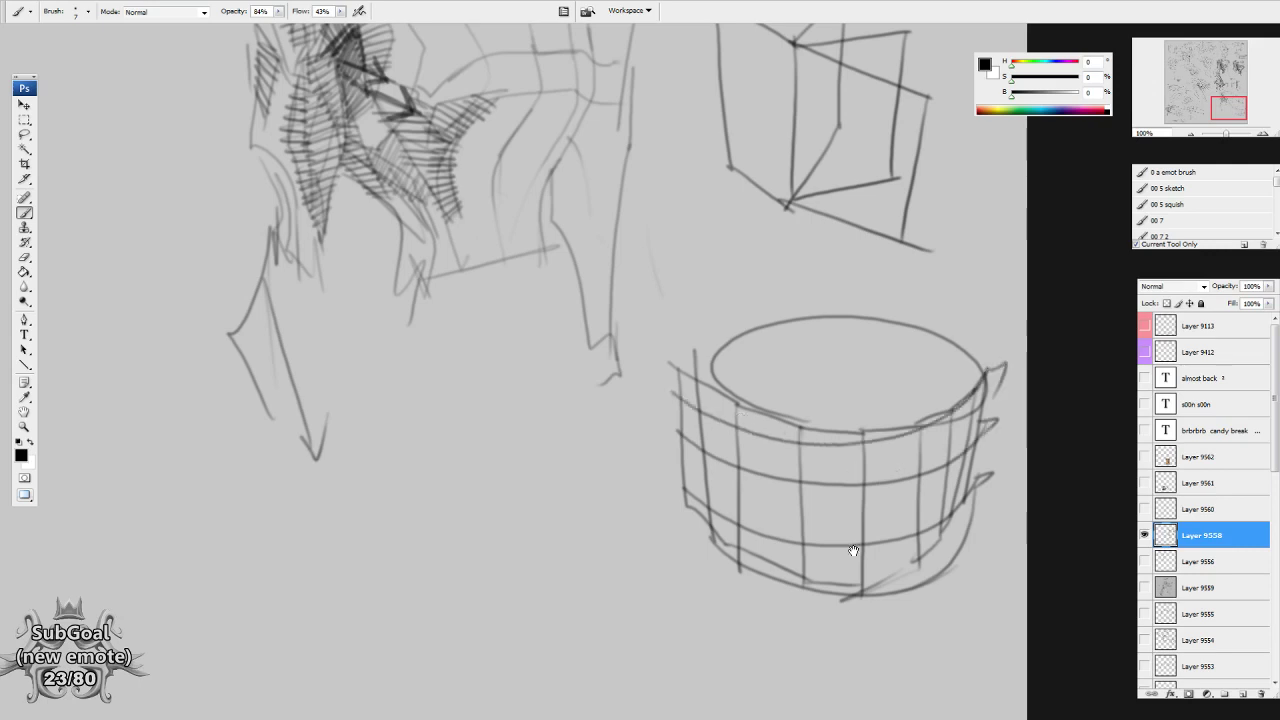
Extend three of the barrel's vertical lines below its base as downward arrows.
drag(854, 550, 852, 543)
drag(739, 518, 758, 603)
drag(805, 556, 807, 627)
drag(862, 586, 858, 650)
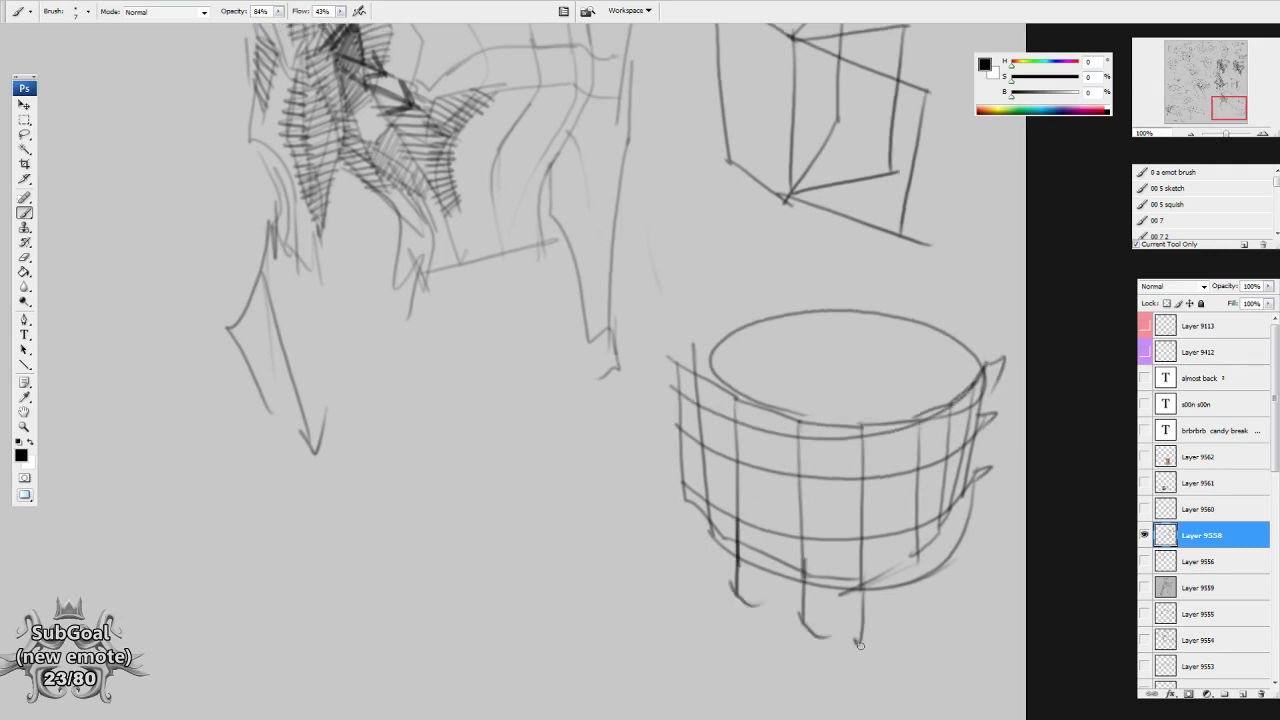
Draw a tall narrow cylinder left of the lower torso sketch with lengthwise lines and wrapping rings, and label it "3D".
mouse_move(432, 397)
mouse_down()
mouse_move(560, 500)
mouse_move(840, 640)
mouse_up()
drag(582, 201, 586, 197)
drag(502, 196, 533, 552)
drag(601, 197, 614, 540)
drag(554, 548, 613, 542)
drag(524, 483, 609, 474)
drag(514, 433, 597, 434)
drag(514, 384, 613, 371)
drag(506, 323, 595, 321)
drag(508, 277, 598, 267)
mouse_move(528, 204)
mouse_down()
mouse_move(550, 550)
mouse_move(575, 550)
mouse_up()
mouse_move(404, 143)
mouse_down()
mouse_move(419, 146)
mouse_move(410, 172)
mouse_up()
drag(451, 140, 452, 174)
Draw a bulging limb contour over the tall cylinder, tapering to a point below its base.
scroll(489, 260, up, 3)
drag(583, 501, 577, 489)
drag(739, 506, 742, 503)
drag(548, 408, 554, 395)
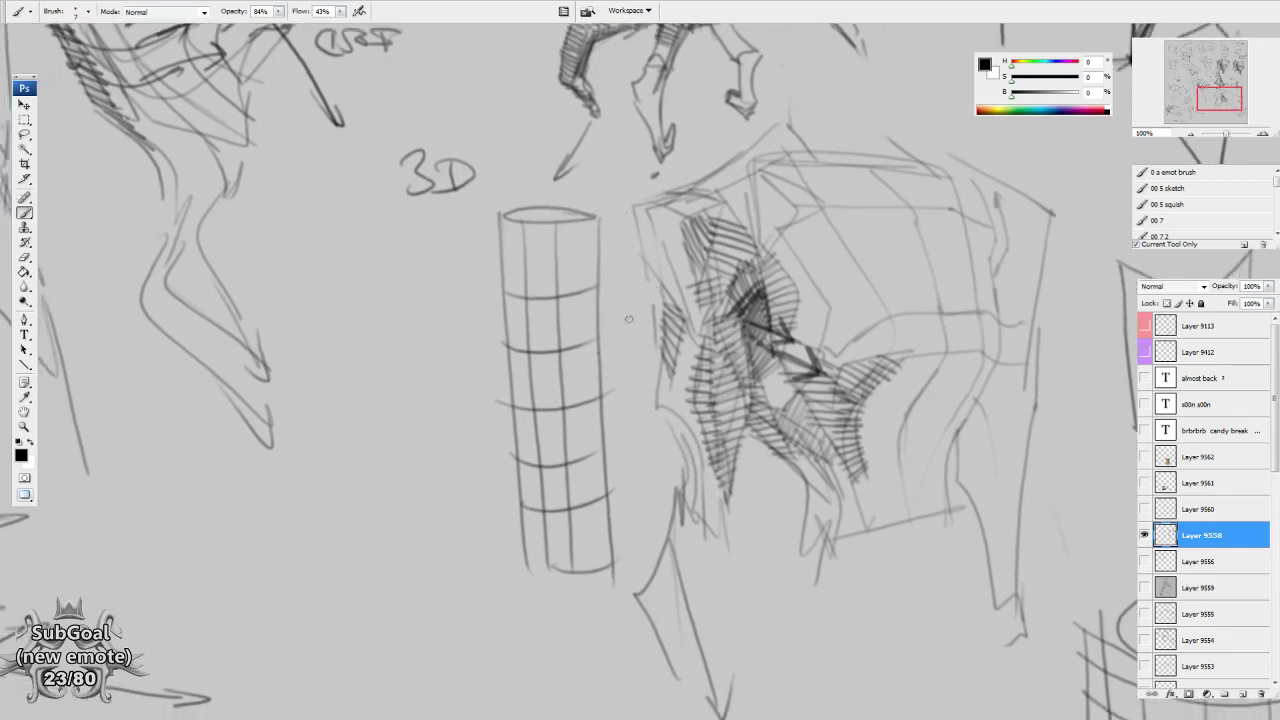
drag(642, 273, 640, 259)
drag(476, 184, 528, 326)
mouse_move(528, 326)
mouse_down()
mouse_move(523, 131)
mouse_move(537, 338)
mouse_up()
mouse_move(485, 250)
mouse_down()
mouse_move(498, 414)
mouse_move(594, 506)
mouse_move(624, 574)
mouse_up()
mouse_move(523, 478)
mouse_down()
mouse_move(509, 298)
mouse_move(551, 411)
mouse_move(596, 462)
mouse_up()
drag(510, 272, 598, 480)
mouse_move(601, 545)
mouse_down()
mouse_move(610, 499)
mouse_move(736, 331)
mouse_up()
Sketch a reclining limb with wavy contours and a bent lower end in the empty area below, with a long arrow along it.
drag(515, 381, 478, 485)
mouse_move(752, 381)
mouse_down()
mouse_move(768, 475)
mouse_move(835, 439)
mouse_up()
drag(757, 375, 904, 439)
drag(783, 447, 917, 510)
mouse_move(916, 440)
mouse_down()
mouse_move(945, 474)
mouse_move(952, 522)
mouse_up()
drag(735, 457, 805, 470)
drag(822, 421, 360, 482)
drag(386, 460, 380, 483)
mouse_move(545, 500)
mouse_down()
mouse_move(569, 494)
mouse_move(557, 523)
mouse_up()
Add three parallel direction arrows at the upper end of the reclining limb.
mouse_move(425, 326)
mouse_down()
mouse_move(500, 305)
mouse_move(472, 322)
mouse_up()
drag(431, 304, 516, 272)
drag(453, 265, 558, 226)
drag(558, 226, 551, 258)
drag(550, 450, 549, 438)
Draw long direction arrows and a straight guide line along the reclining limb's length.
mouse_move(423, 312)
mouse_down()
mouse_move(393, 428)
mouse_move(566, 477)
mouse_move(870, 360)
mouse_up()
scroll(819, 425, down, 1)
drag(866, 410, 384, 511)
drag(549, 475, 304, 474)
drag(390, 400, 660, 322)
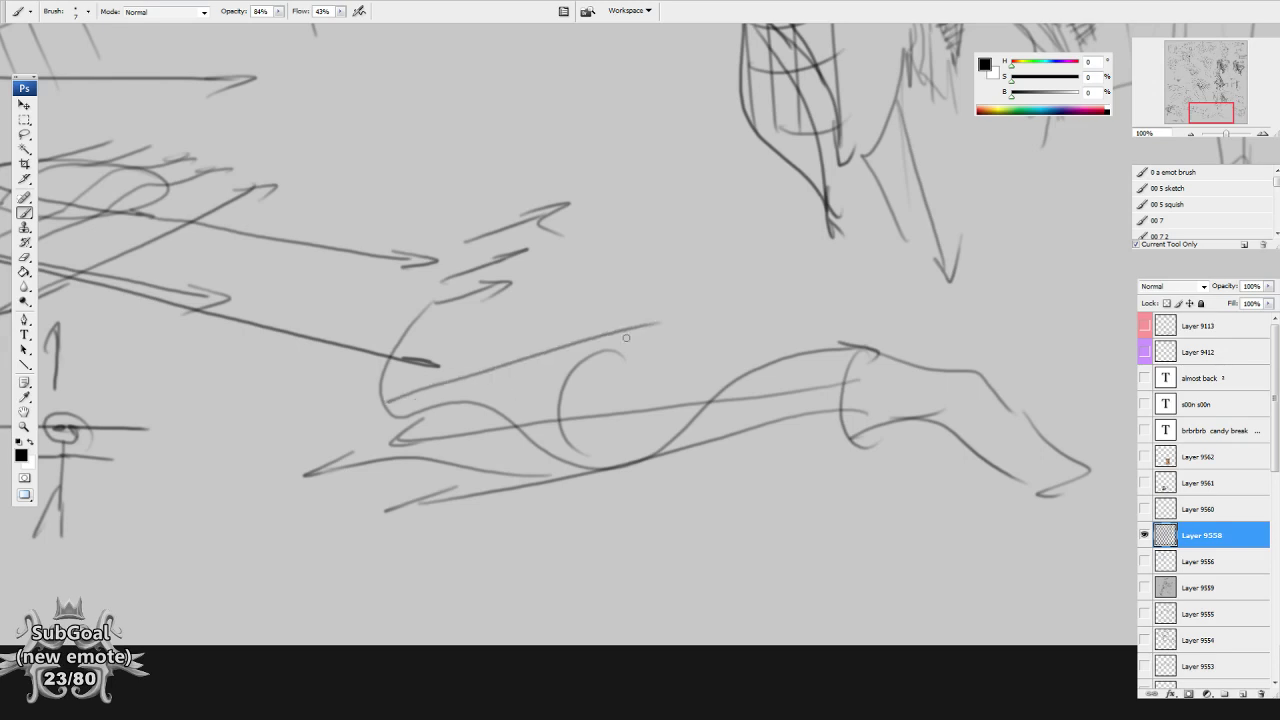
Add a second wavy arrow through the reclining limb and an arrow running up its bent lower section.
drag(402, 398, 782, 390)
drag(791, 269, 728, 542)
drag(958, 630, 714, 488)
mouse_move(860, 597)
mouse_down()
mouse_move(789, 606)
mouse_move(703, 583)
mouse_move(710, 531)
mouse_up()
drag(628, 462, 668, 442)
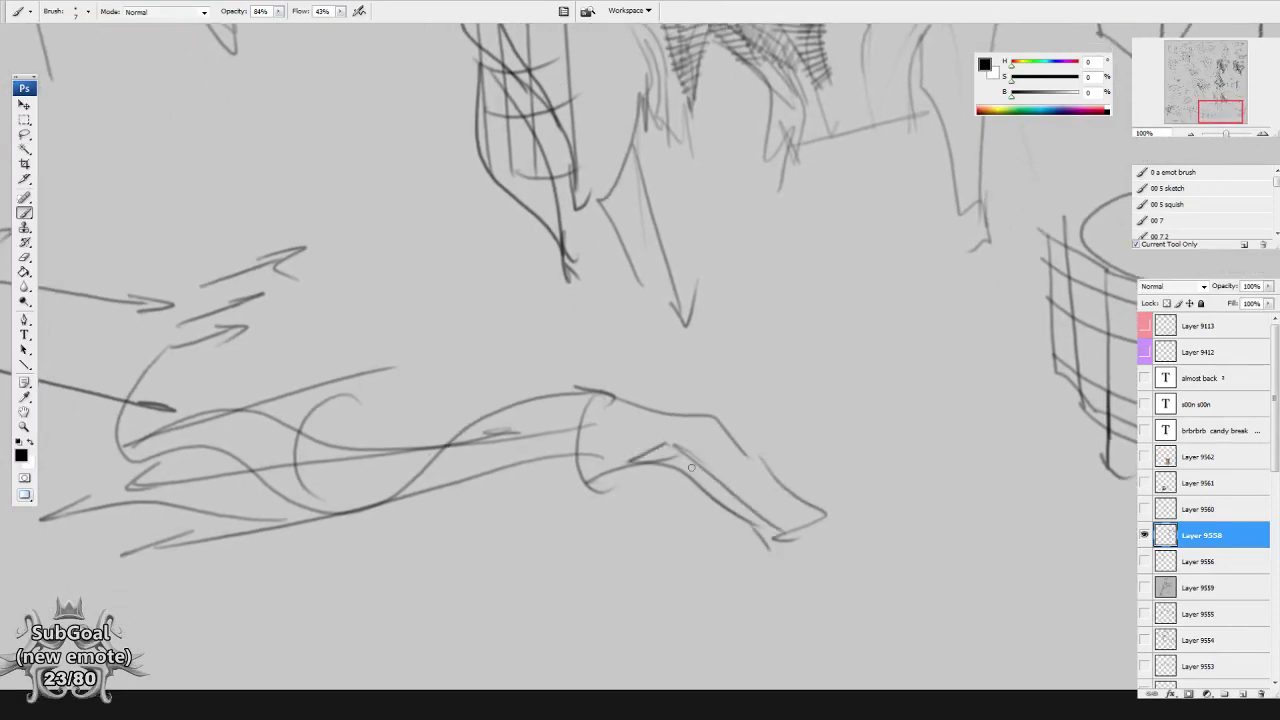
Add direction strokes and dark shading around the bent lower section of the reclining limb.
mouse_move(688, 472)
mouse_down()
mouse_move(717, 480)
mouse_move(719, 521)
mouse_move(691, 451)
mouse_move(751, 439)
mouse_move(754, 464)
mouse_move(734, 492)
mouse_move(820, 494)
mouse_up()
mouse_move(726, 506)
mouse_down()
mouse_move(765, 517)
mouse_move(726, 510)
mouse_move(786, 554)
mouse_up()
drag(784, 542, 788, 537)
mouse_move(549, 451)
mouse_down()
mouse_move(633, 426)
mouse_move(903, 489)
mouse_up()
mouse_move(677, 441)
mouse_down()
mouse_move(855, 512)
mouse_move(810, 541)
mouse_up()
drag(692, 476, 773, 563)
mouse_move(699, 478)
mouse_down()
mouse_move(778, 514)
mouse_move(882, 533)
mouse_up()
drag(820, 582, 828, 575)
drag(686, 528, 885, 516)
Write "3D" above the reclining limb and outline boxy planes around its upper end.
drag(662, 426, 674, 431)
mouse_move(837, 376)
mouse_down()
mouse_move(672, 388)
mouse_move(608, 370)
mouse_move(432, 398)
mouse_up()
mouse_move(670, 306)
mouse_down()
mouse_move(661, 321)
mouse_move(700, 330)
mouse_up()
drag(507, 438, 685, 435)
mouse_move(610, 394)
mouse_down()
mouse_move(485, 448)
mouse_move(596, 423)
mouse_up()
mouse_move(512, 450)
mouse_down()
mouse_move(423, 476)
mouse_move(427, 501)
mouse_move(507, 475)
mouse_move(532, 492)
mouse_up()
mouse_move(440, 498)
mouse_down()
mouse_move(530, 507)
mouse_move(532, 536)
mouse_move(643, 539)
mouse_up()
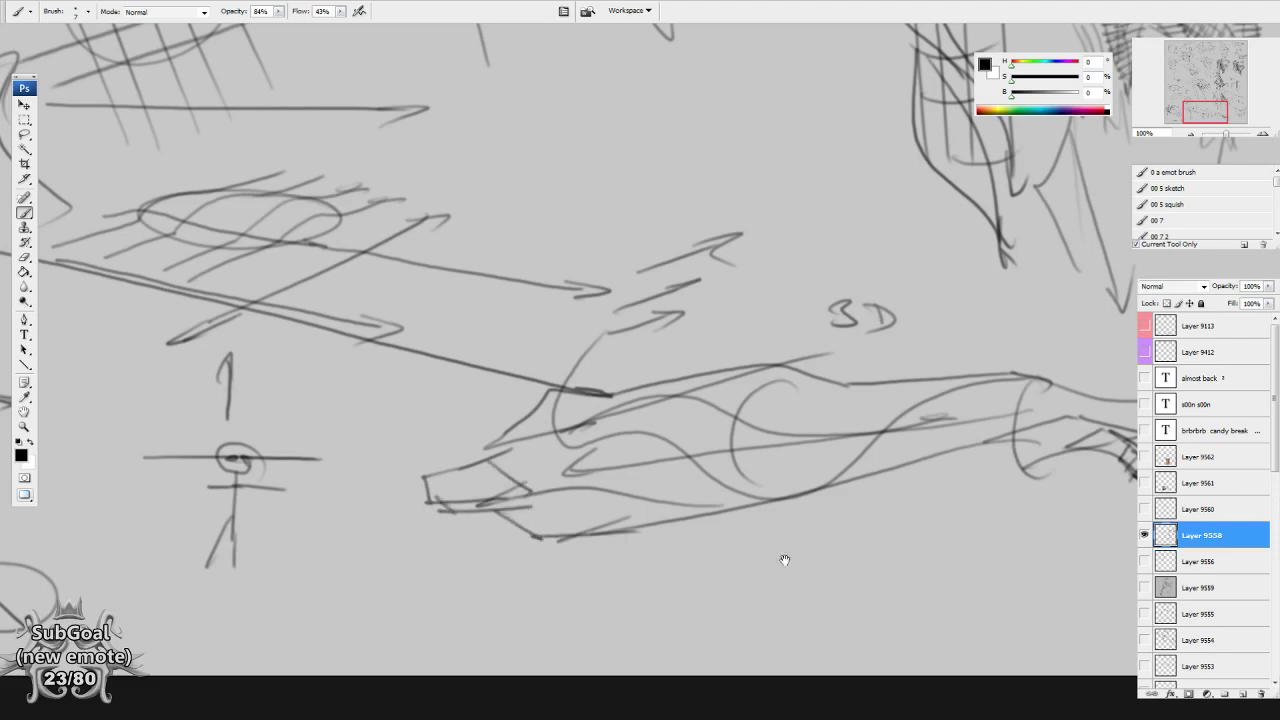
Copy a lassoed area of the sketch onto a new layer, hide the original sketch layer and clear the selection.
drag(783, 560, 596, 528)
drag(389, 522, 350, 576)
mouse_move(748, 487)
mouse_down()
mouse_move(782, 497)
mouse_move(779, 482)
mouse_move(604, 500)
mouse_move(346, 539)
mouse_move(336, 554)
mouse_move(354, 600)
mouse_move(765, 563)
mouse_move(806, 527)
mouse_up()
key(l)
mouse_move(770, 431)
mouse_down()
mouse_move(720, 434)
mouse_move(320, 575)
mouse_move(775, 431)
mouse_move(823, 523)
mouse_move(877, 552)
mouse_up()
key(ctrl+c)
key(ctrl+v)
click(1145, 561)
key(b)
mouse_move(757, 286)
mouse_down()
mouse_move(878, 602)
mouse_move(703, 250)
mouse_up()
key(ctrl+d)
Sketch a long horizontal cylinder on the new layer with wavy contour arrows along its upper and lower sides.
drag(803, 365, 900, 381)
mouse_move(882, 325)
mouse_down()
mouse_move(842, 323)
mouse_move(630, 410)
mouse_move(475, 376)
mouse_move(433, 367)
mouse_up()
mouse_move(823, 286)
mouse_down()
mouse_move(828, 323)
mouse_move(654, 331)
mouse_move(506, 297)
mouse_move(457, 312)
mouse_up()
mouse_move(462, 299)
mouse_down()
mouse_move(435, 322)
mouse_move(504, 319)
mouse_up()
Sketch a flat tapering shape above the cylinder and cross it with straight slanted lines.
drag(787, 500, 729, 641)
mouse_move(759, 243)
mouse_down()
mouse_move(601, 132)
mouse_move(587, 155)
mouse_move(575, 364)
mouse_move(738, 320)
mouse_up()
drag(736, 214, 700, 340)
drag(685, 205, 652, 355)
drag(644, 183, 598, 377)
Sketch a second tapering shape above the first and wrap curved cross-contours around it.
drag(791, 274, 764, 409)
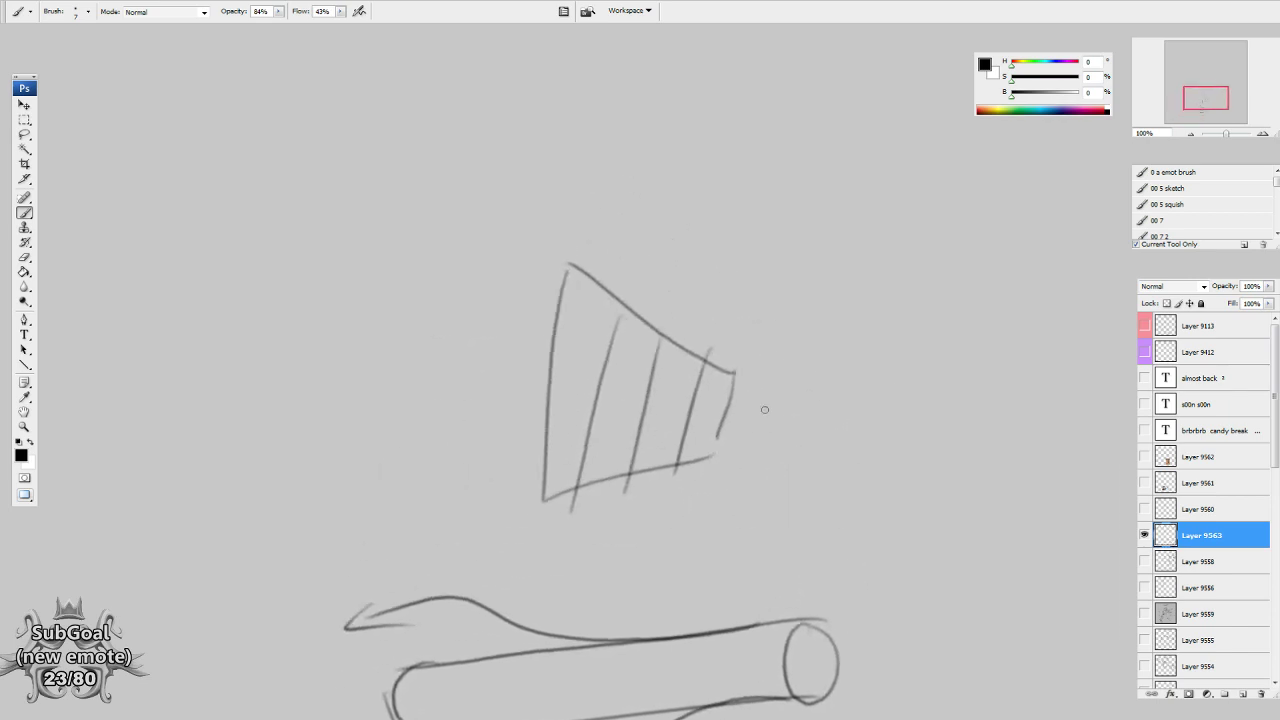
drag(820, 151, 775, 284)
drag(824, 218, 793, 315)
key(e)
mouse_move(790, 238)
mouse_down()
mouse_move(754, 334)
mouse_move(788, 253)
mouse_move(760, 303)
mouse_move(577, 335)
mouse_up()
key(b)
mouse_move(787, 221)
mouse_down()
mouse_move(648, 143)
mouse_move(606, 245)
mouse_move(708, 303)
mouse_move(710, 336)
mouse_up()
drag(694, 241, 652, 345)
drag(692, 189, 606, 222)
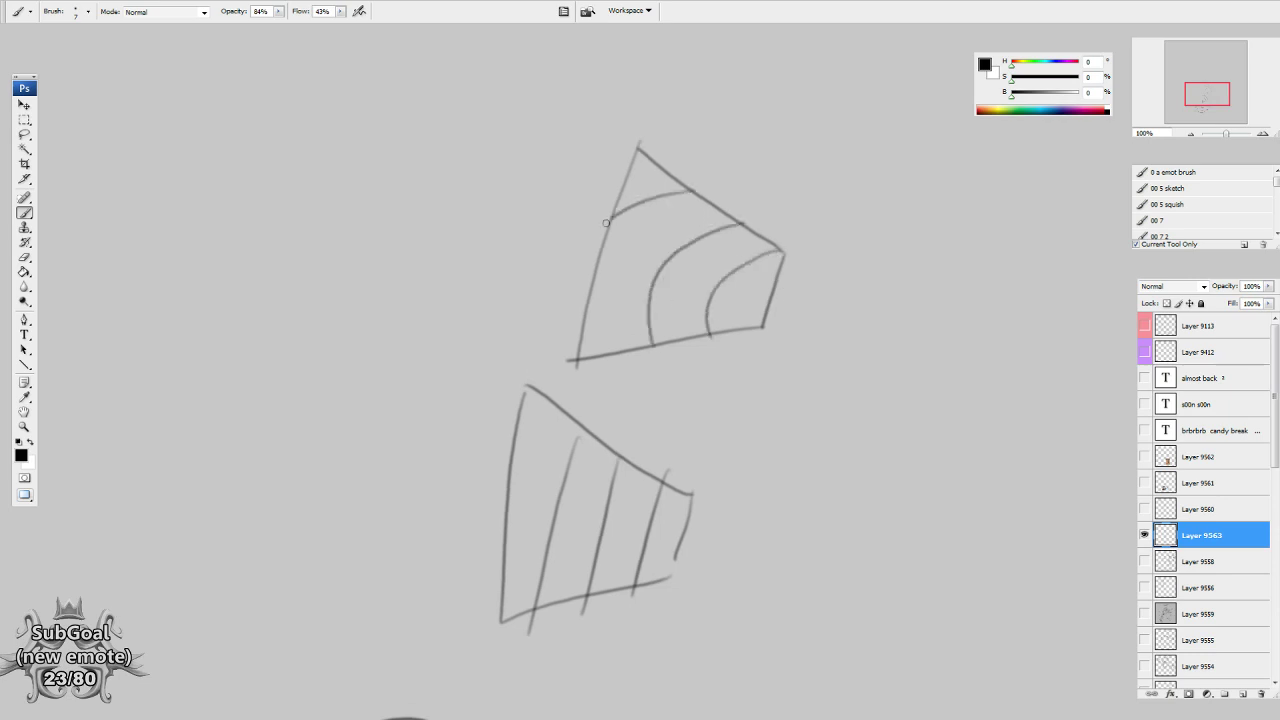
drag(592, 287, 614, 355)
Divide the curved shape into planes with a contour, label the top plane "TOP" and the front plane, and shade its underside.
drag(755, 265, 602, 197)
mouse_move(700, 173)
mouse_down()
mouse_move(697, 187)
mouse_move(730, 185)
mouse_move(726, 175)
mouse_up()
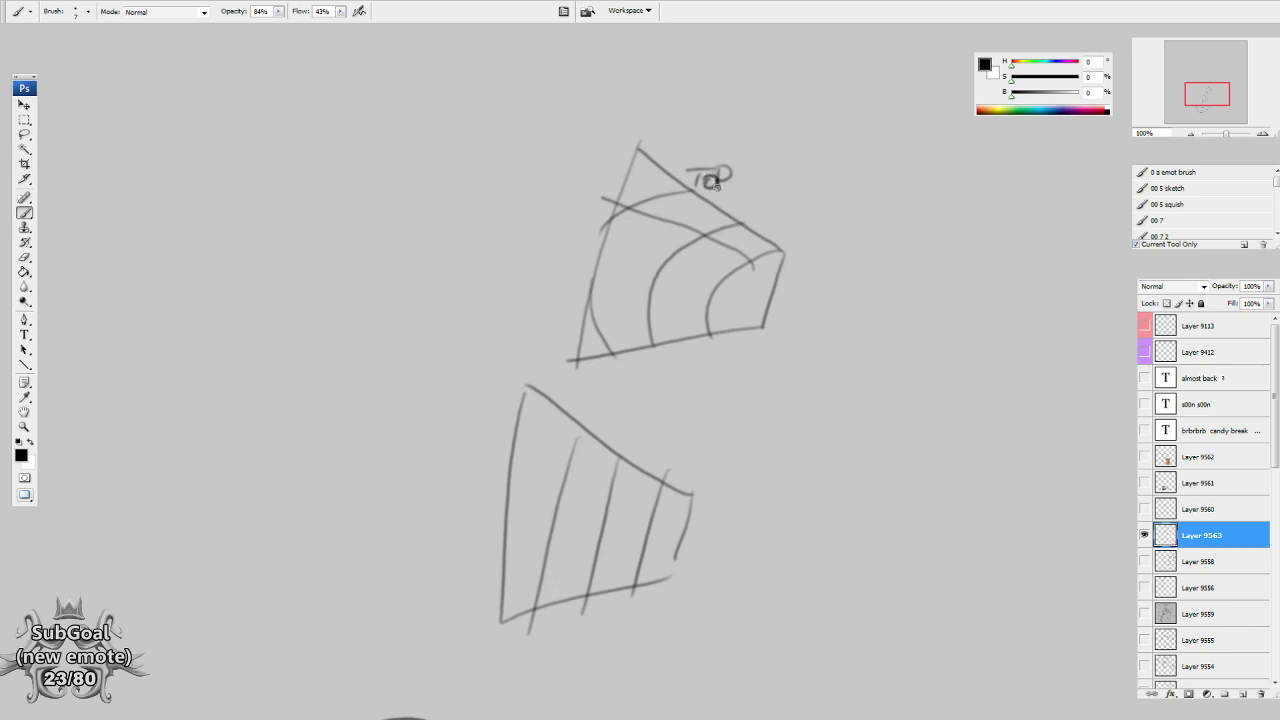
drag(775, 294, 800, 308)
mouse_move(749, 262)
mouse_down()
mouse_move(731, 338)
mouse_move(709, 355)
mouse_move(552, 357)
mouse_up()
mouse_move(684, 358)
mouse_down()
mouse_move(570, 378)
mouse_move(650, 375)
mouse_move(650, 364)
mouse_move(575, 368)
mouse_move(688, 354)
mouse_up()
Sketch a smaller cylinder below the large one with straight parallel arrows running along its length.
scroll(732, 522, down, 3)
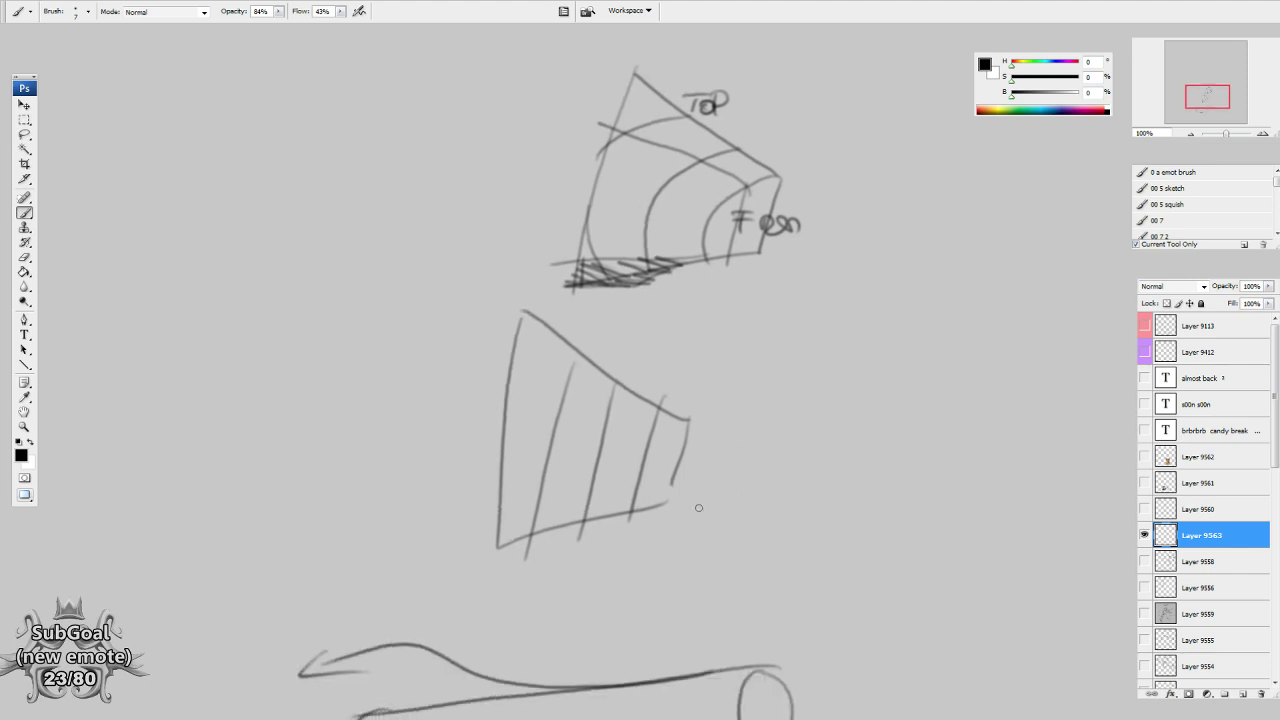
drag(705, 499, 694, 517)
drag(704, 565, 771, 342)
mouse_move(705, 571)
mouse_down()
mouse_move(803, 526)
mouse_move(775, 545)
mouse_up()
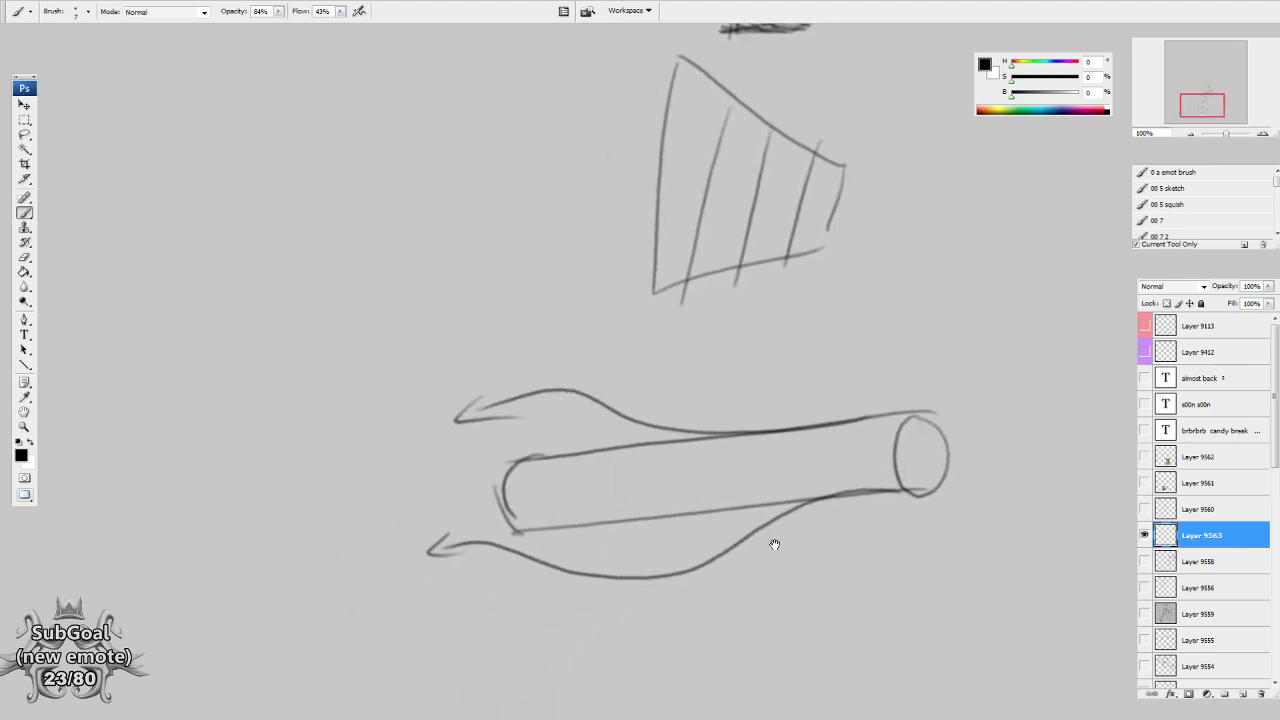
drag(698, 545, 780, 519)
drag(522, 450, 451, 351)
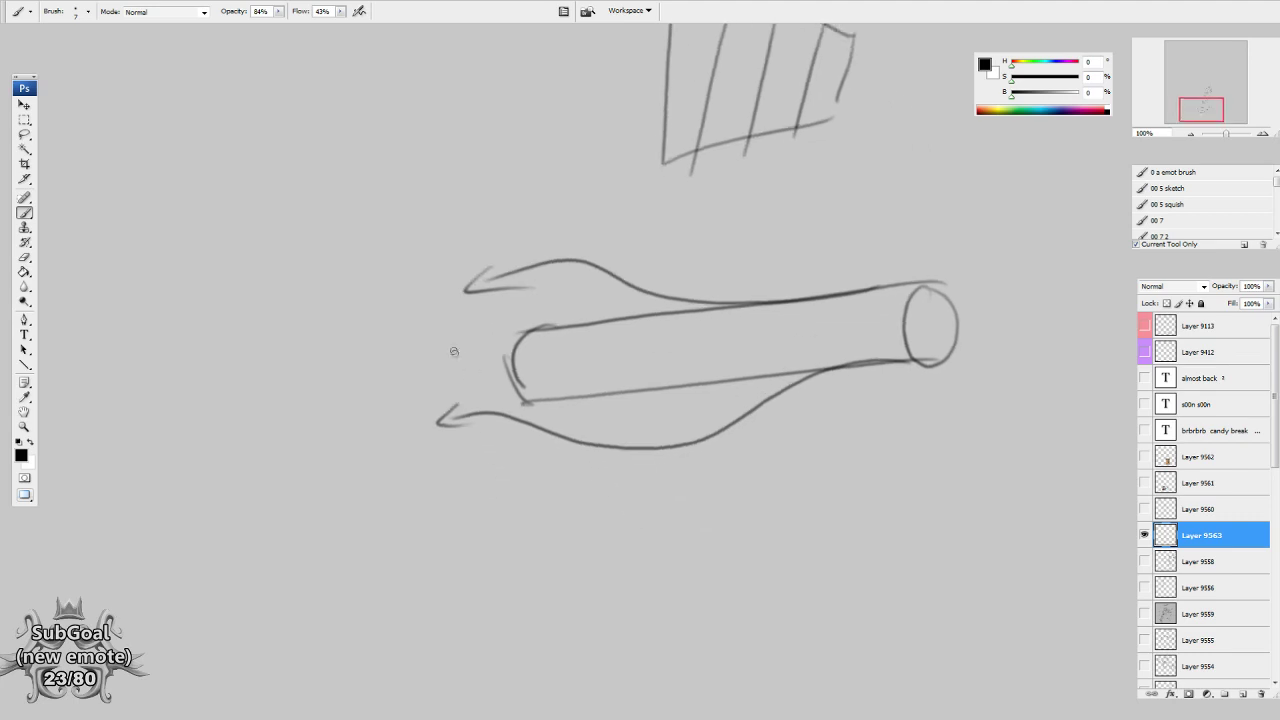
drag(560, 521, 614, 413)
mouse_move(696, 428)
mouse_down()
mouse_move(702, 447)
mouse_move(528, 447)
mouse_up()
drag(694, 463, 545, 452)
drag(657, 419, 484, 439)
drag(537, 419, 449, 451)
mouse_move(610, 465)
mouse_down()
mouse_move(458, 477)
mouse_move(497, 494)
mouse_up()
mouse_move(618, 498)
mouse_down()
mouse_move(430, 529)
mouse_move(462, 534)
mouse_up()
drag(572, 461, 410, 478)
mouse_move(430, 463)
mouse_down()
mouse_move(410, 479)
mouse_move(450, 474)
mouse_up()
Add straight direction arrows inside the large cylinder, parallel to its length.
drag(802, 376, 740, 477)
drag(620, 399, 608, 440)
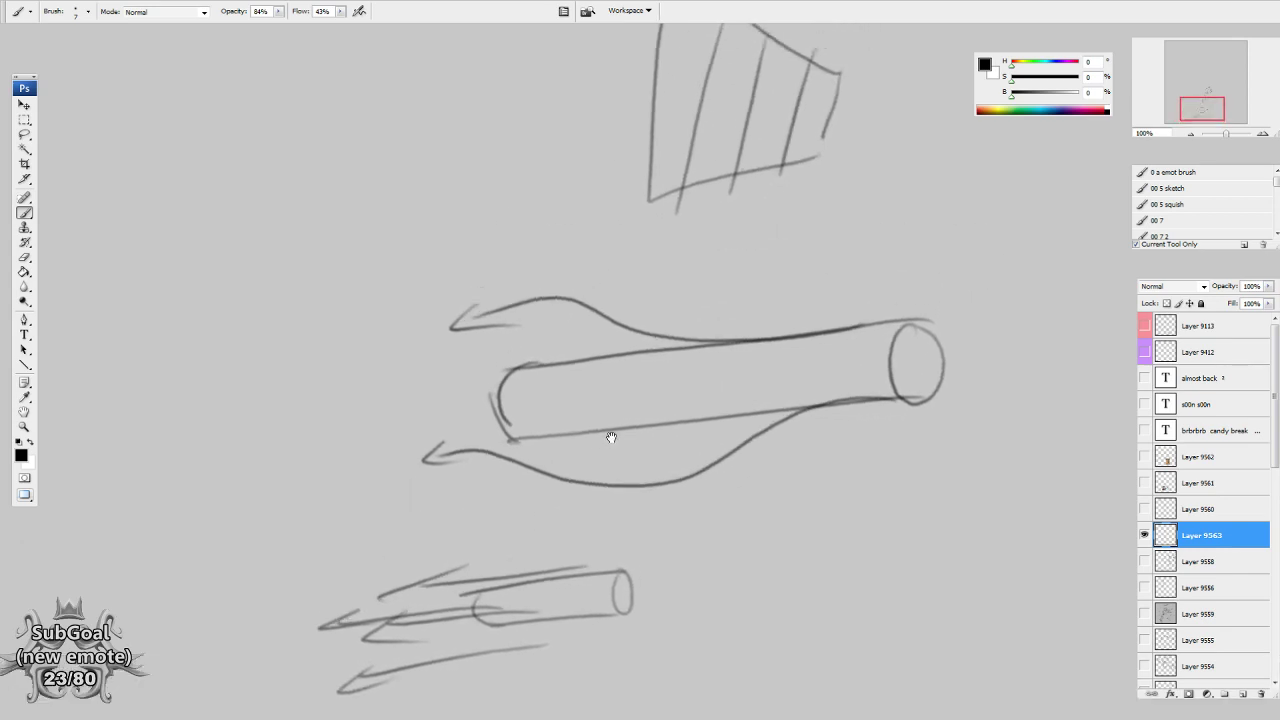
drag(516, 406, 688, 388)
drag(590, 390, 758, 367)
drag(645, 414, 780, 393)
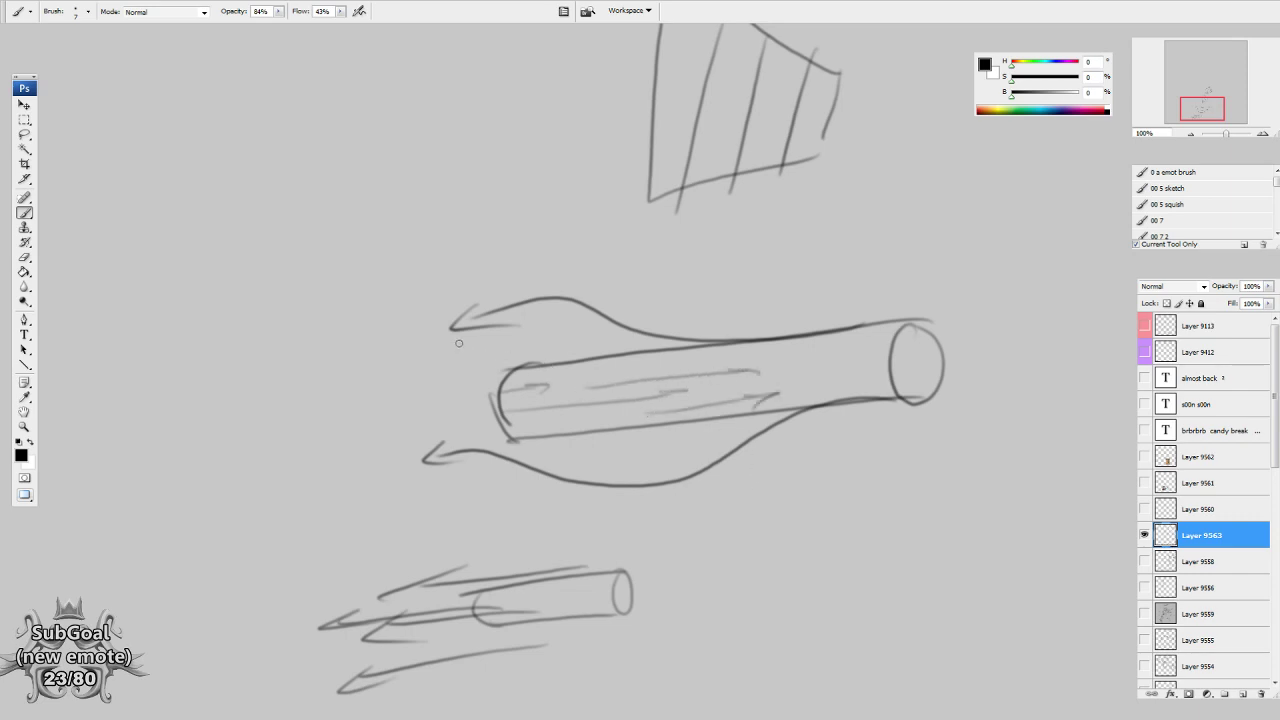
Draw several wavy contour lines flowing through the large cylinder between its outer arrows.
mouse_move(432, 342)
mouse_down()
mouse_move(536, 372)
mouse_move(796, 343)
mouse_up()
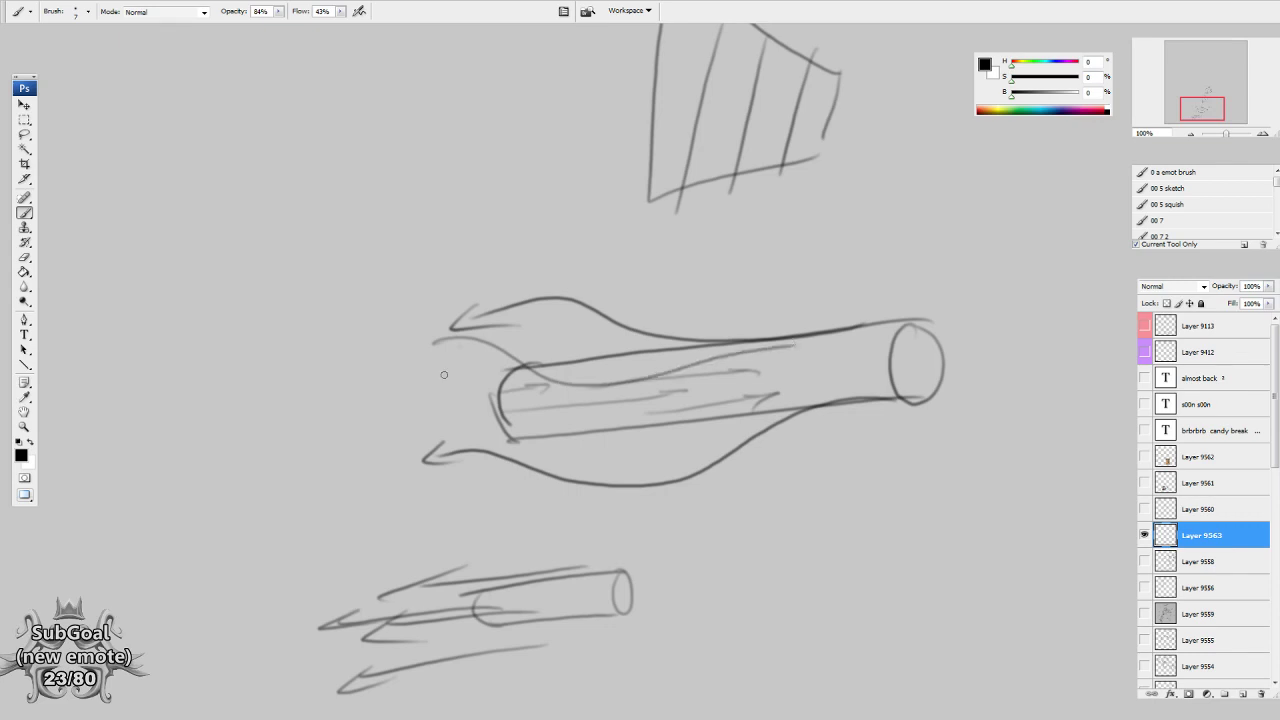
mouse_move(399, 378)
mouse_down()
mouse_move(566, 404)
mouse_move(632, 388)
mouse_up()
mouse_move(434, 406)
mouse_down()
mouse_move(636, 432)
mouse_move(812, 386)
mouse_up()
key(ctrl+z)
mouse_move(432, 425)
mouse_down()
mouse_move(604, 442)
mouse_move(834, 369)
mouse_up()
mouse_move(554, 436)
mouse_down()
mouse_move(612, 441)
mouse_move(852, 346)
mouse_up()
drag(734, 510, 741, 430)
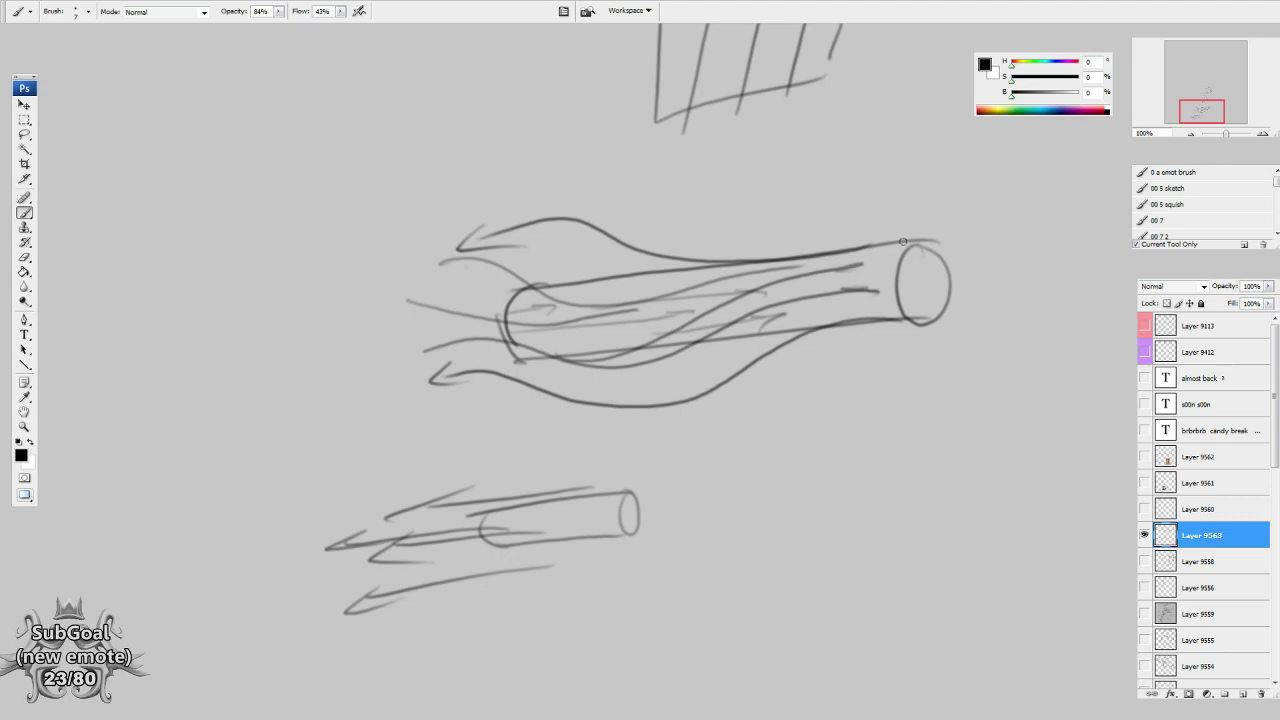
Draw a long bold S-curve arrow sweeping diagonally across the large cylinder, with a thin line inside its lower bend.
mouse_move(1044, 198)
mouse_down()
mouse_move(842, 205)
mouse_move(678, 430)
mouse_move(422, 386)
mouse_move(402, 396)
mouse_up()
drag(658, 455, 663, 453)
drag(488, 433, 690, 410)
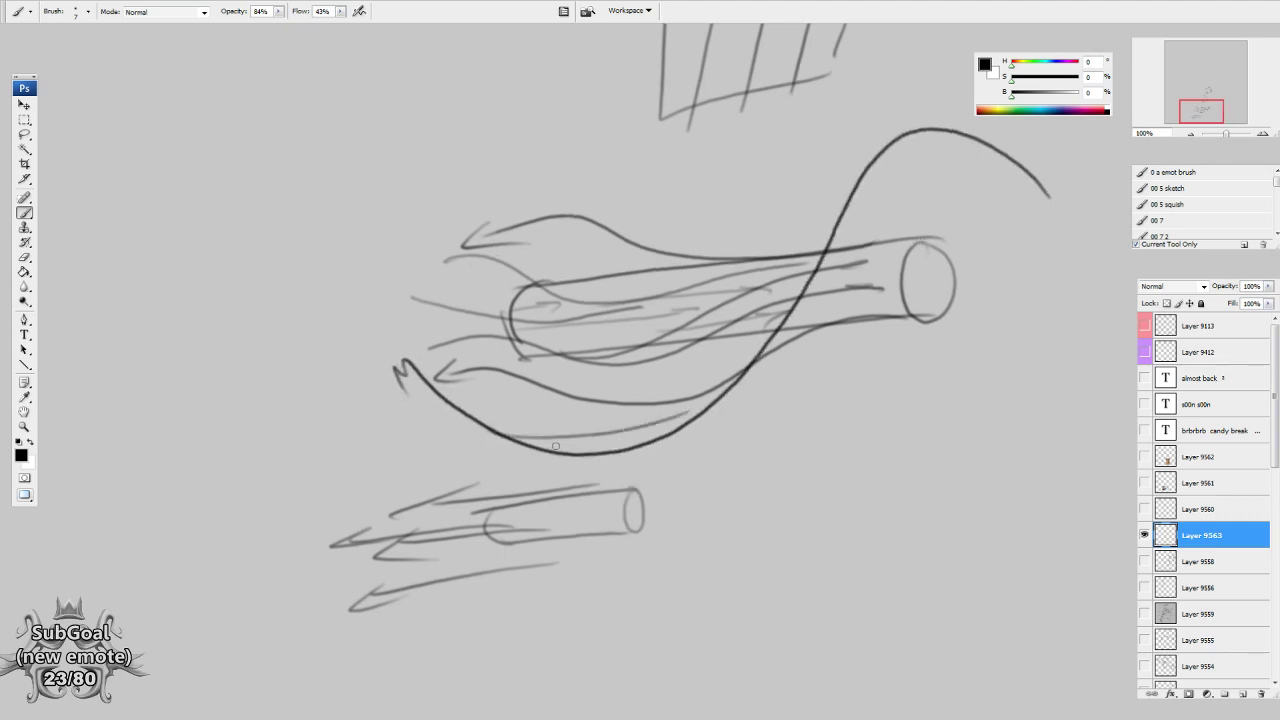
Hatch a ribbon-like plane along the lower bend, up across the cylinder and out past its round end.
mouse_move(554, 446)
mouse_down()
mouse_move(652, 440)
mouse_move(639, 430)
mouse_move(738, 396)
mouse_up()
drag(806, 365, 716, 459)
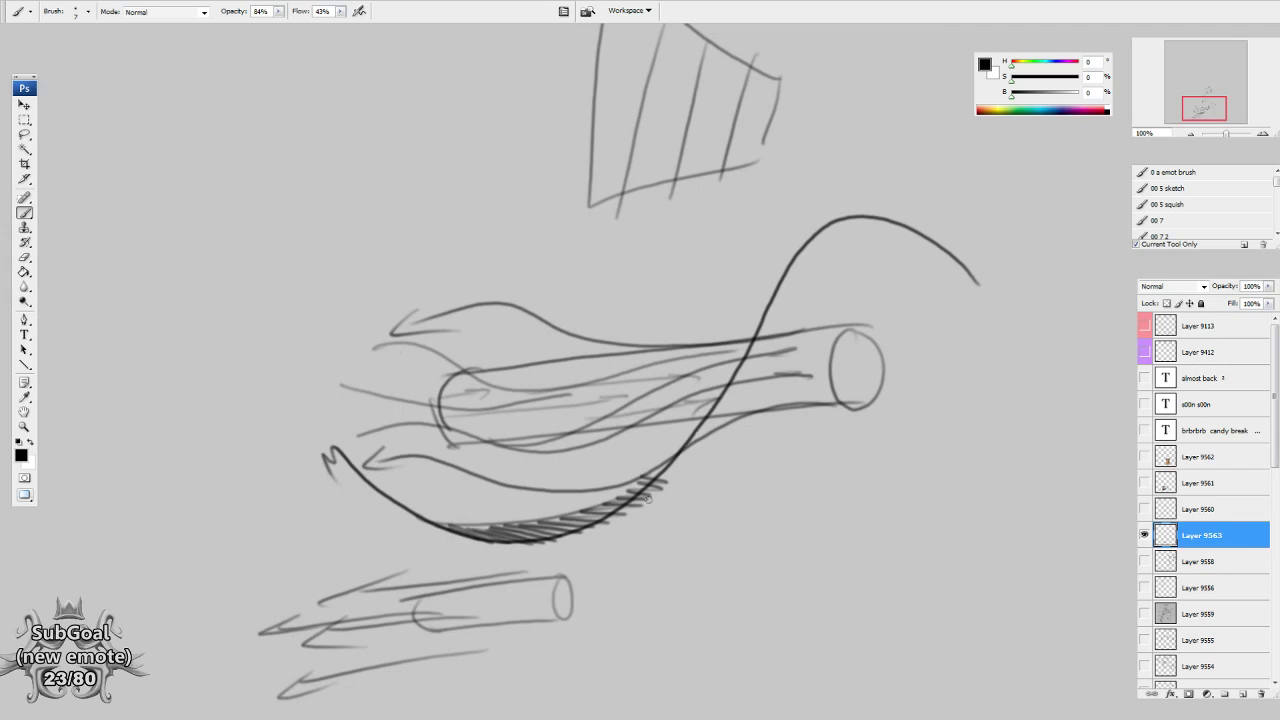
drag(578, 502, 589, 499)
mouse_move(415, 495)
mouse_down()
mouse_move(690, 390)
mouse_move(772, 338)
mouse_up()
mouse_move(632, 474)
mouse_down()
mouse_move(688, 448)
mouse_move(736, 375)
mouse_move(792, 340)
mouse_move(935, 334)
mouse_move(1090, 383)
mouse_up()
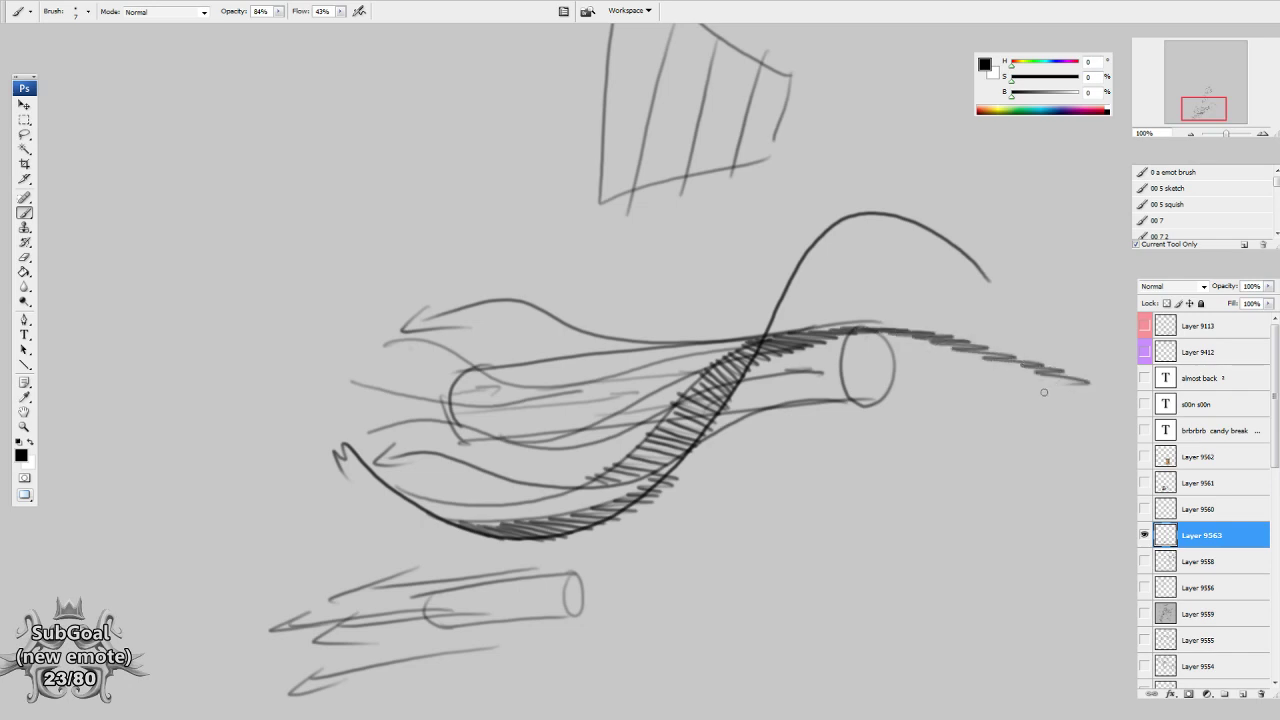
Extend contour lines past the cylinder's round end and finish the hatched ribbon with a long arrow.
drag(906, 377, 722, 358)
drag(629, 330, 830, 369)
drag(654, 334, 810, 407)
drag(837, 342, 983, 378)
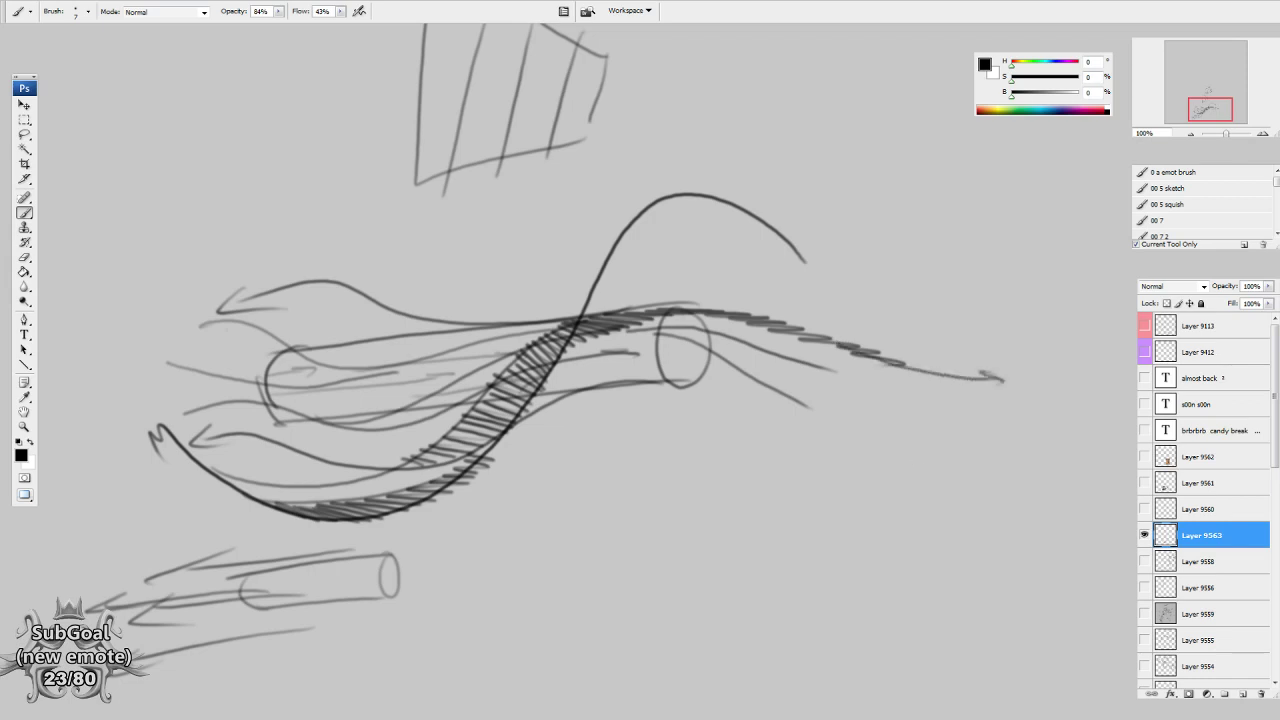
Draw extended curves at the pointed end of the ribbon's lower bend and hatch the band between the contours.
drag(614, 488, 893, 458)
mouse_move(783, 401)
mouse_down()
mouse_move(717, 463)
mouse_move(675, 445)
mouse_move(463, 428)
mouse_up()
mouse_move(585, 485)
mouse_down()
mouse_move(445, 412)
mouse_move(410, 363)
mouse_up()
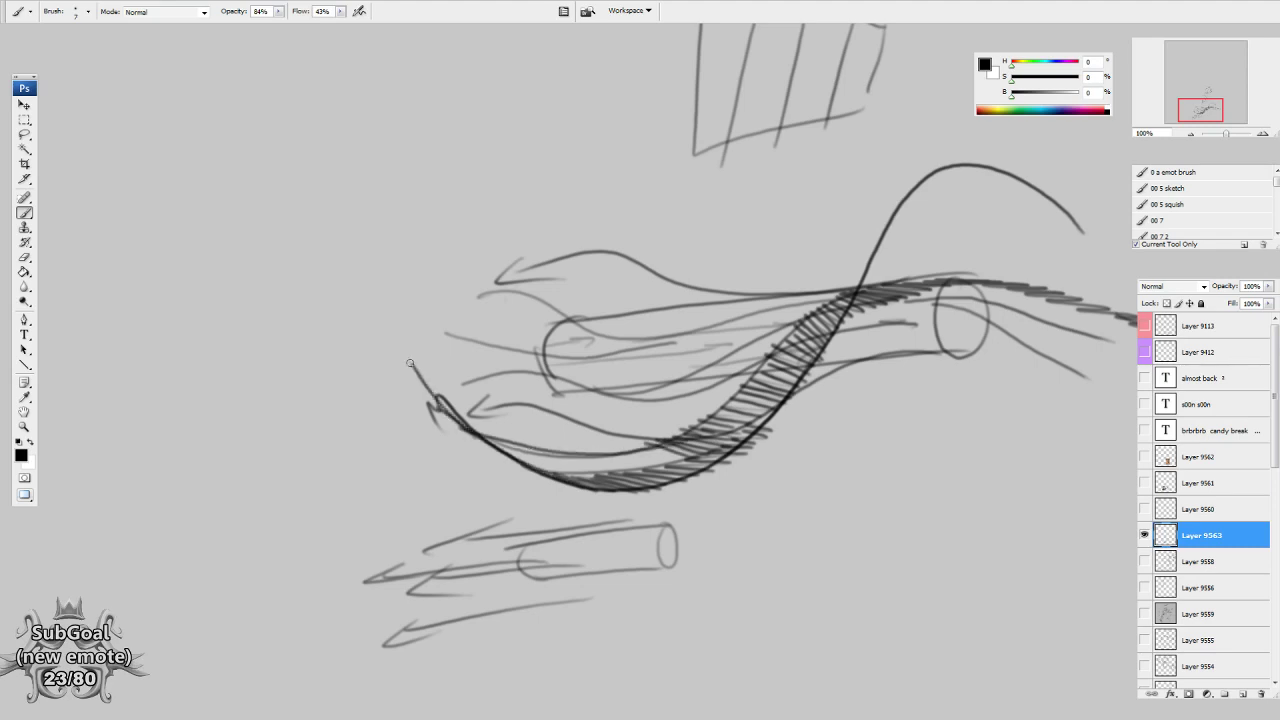
mouse_move(508, 432)
mouse_down()
mouse_move(430, 346)
mouse_move(372, 334)
mouse_up()
mouse_move(699, 454)
mouse_down()
mouse_move(668, 450)
mouse_move(612, 483)
mouse_move(490, 448)
mouse_move(550, 452)
mouse_up()
drag(844, 428, 828, 430)
Hatch the lower contour beneath the cylinder's round end as an underside plane.
mouse_move(745, 440)
mouse_down()
mouse_move(787, 388)
mouse_move(970, 361)
mouse_up()
mouse_move(847, 355)
mouse_down()
mouse_move(965, 350)
mouse_move(992, 368)
mouse_up()
drag(810, 395, 988, 366)
Point an arrow at the hatched underside plane and label it "BUTT".
drag(855, 400, 880, 392)
drag(878, 396, 863, 469)
mouse_move(857, 447)
mouse_down()
mouse_move(859, 470)
mouse_move(907, 471)
mouse_up()
mouse_move(919, 450)
mouse_down()
mouse_move(912, 473)
mouse_move(926, 472)
mouse_up()
drag(907, 448, 972, 446)
Outline a box section over the cylinder's round end, tracing its front face and the hatched underside.
drag(982, 508, 844, 514)
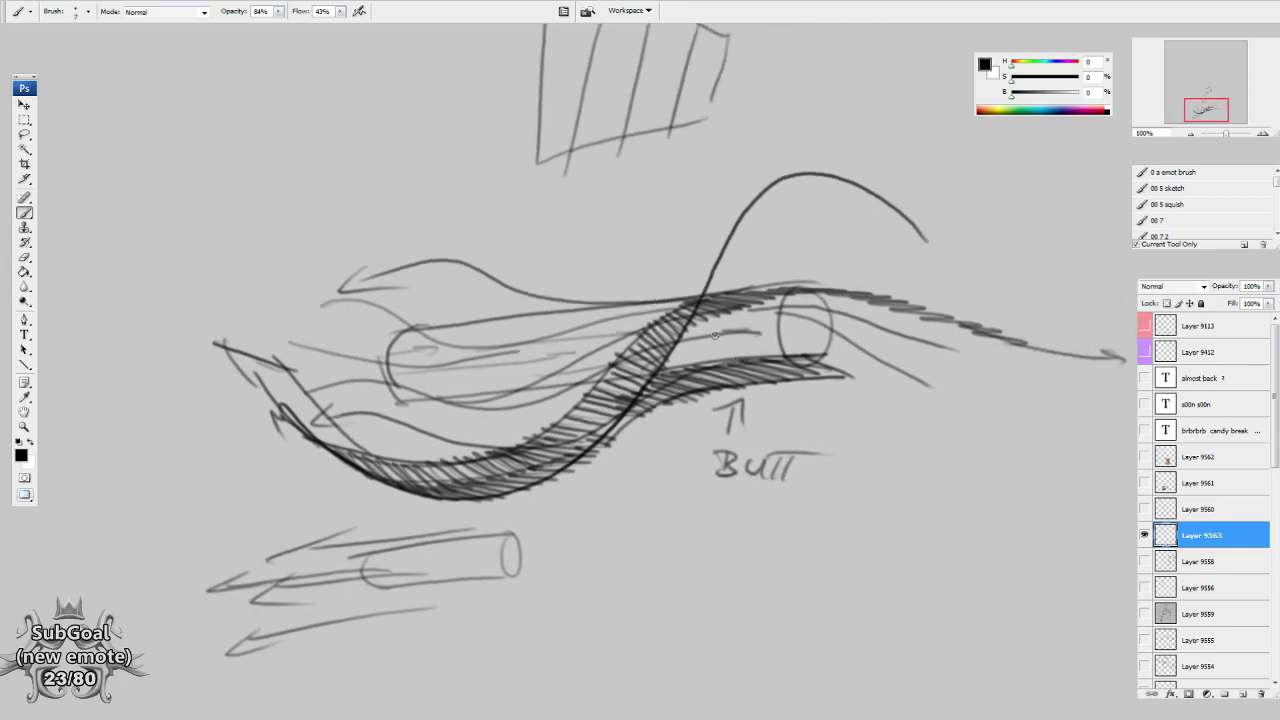
mouse_move(702, 321)
mouse_down()
mouse_move(790, 307)
mouse_move(790, 362)
mouse_up()
drag(792, 306, 855, 336)
drag(855, 336, 848, 376)
drag(797, 355, 706, 367)
mouse_move(706, 322)
mouse_down()
mouse_move(706, 369)
mouse_move(795, 356)
mouse_up()
drag(792, 308, 790, 357)
mouse_move(793, 306)
mouse_down()
mouse_move(856, 331)
mouse_move(852, 376)
mouse_up()
drag(852, 376, 790, 355)
mouse_move(702, 368)
mouse_down()
mouse_move(812, 356)
mouse_move(846, 375)
mouse_move(740, 388)
mouse_up()
Extend the box form outward past the cylinder's end with edge lines, curved cross-contours and a closed end face.
mouse_move(894, 387)
mouse_down()
mouse_move(822, 414)
mouse_move(735, 340)
mouse_move(872, 370)
mouse_up()
key(e)
key(b)
drag(758, 350, 788, 360)
mouse_move(790, 328)
mouse_down()
mouse_move(744, 352)
mouse_move(867, 408)
mouse_up()
drag(710, 368, 902, 443)
drag(866, 341, 813, 425)
drag(735, 388, 874, 438)
mouse_move(739, 343)
mouse_down()
mouse_move(907, 392)
mouse_move(948, 360)
mouse_move(962, 395)
mouse_up()
mouse_move(866, 378)
mouse_down()
mouse_move(866, 405)
mouse_move(958, 360)
mouse_up()
drag(962, 362, 962, 395)
drag(871, 430, 976, 406)
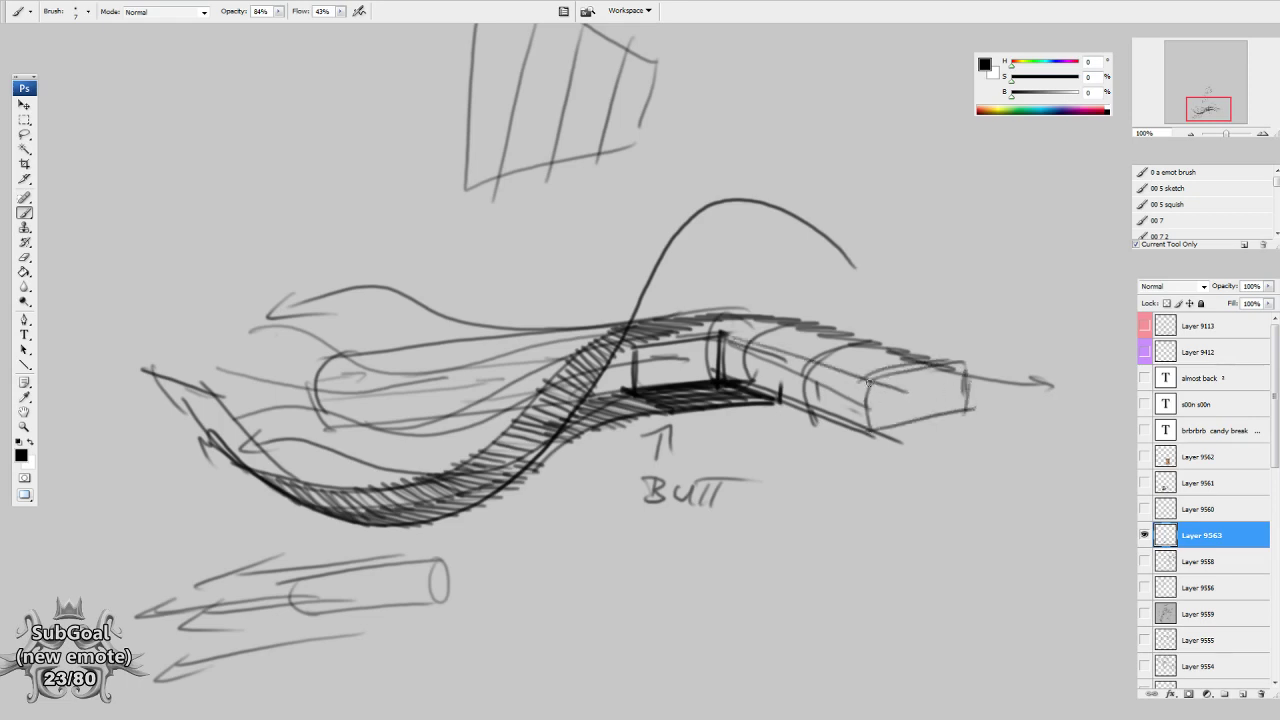
Hatch the end face of the long block and draw arrows pointing away from the curved body's open end.
mouse_move(870, 380)
mouse_down()
mouse_move(888, 432)
mouse_move(904, 380)
mouse_move(918, 420)
mouse_move(936, 368)
mouse_move(884, 380)
mouse_move(950, 364)
mouse_move(966, 376)
mouse_move(781, 351)
mouse_move(718, 318)
mouse_up()
drag(626, 468, 862, 483)
drag(400, 305, 81, 357)
mouse_move(81, 357)
mouse_down()
mouse_move(130, 324)
mouse_move(135, 350)
mouse_up()
drag(521, 437, 547, 455)
drag(382, 403, 297, 436)
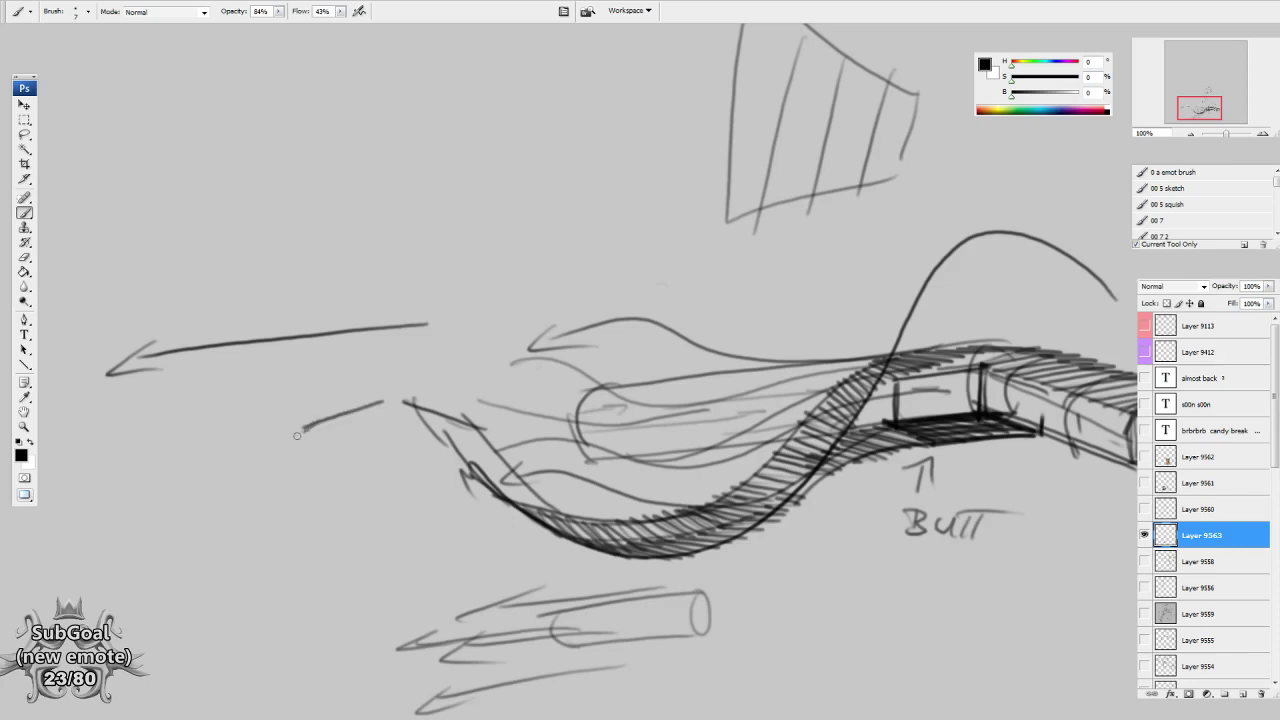
Sketch the body's upper pointed tip and start an overlapping arched curve above it.
drag(531, 414, 447, 386)
drag(531, 360, 434, 388)
drag(480, 376, 433, 388)
mouse_move(717, 419)
mouse_down()
mouse_move(634, 503)
mouse_move(641, 491)
mouse_up()
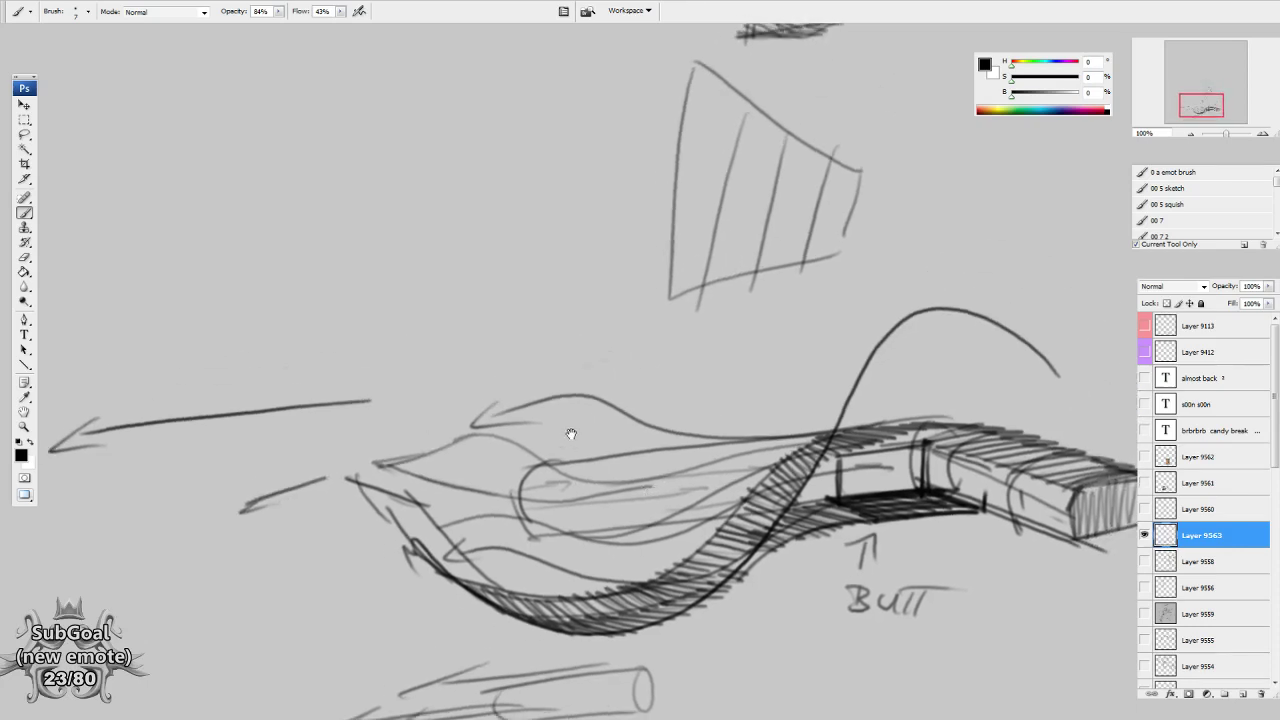
drag(571, 434, 601, 474)
drag(458, 448, 576, 392)
drag(564, 437, 434, 485)
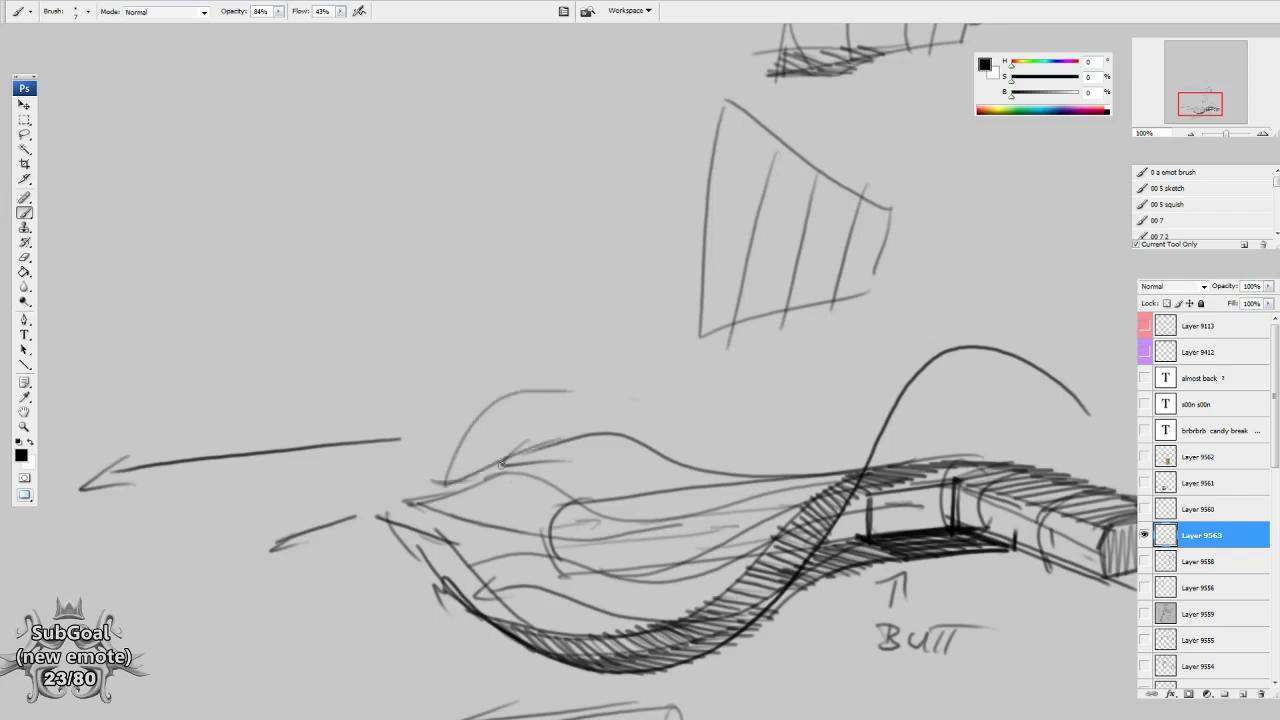
Sketch a tall twisting leaf shape with inner contour curves rising above the upper tip.
drag(555, 394, 598, 434)
mouse_move(457, 446)
mouse_down()
mouse_move(464, 368)
mouse_move(555, 383)
mouse_up()
mouse_move(455, 366)
mouse_down()
mouse_move(506, 190)
mouse_move(462, 366)
mouse_move(522, 385)
mouse_move(404, 325)
mouse_up()
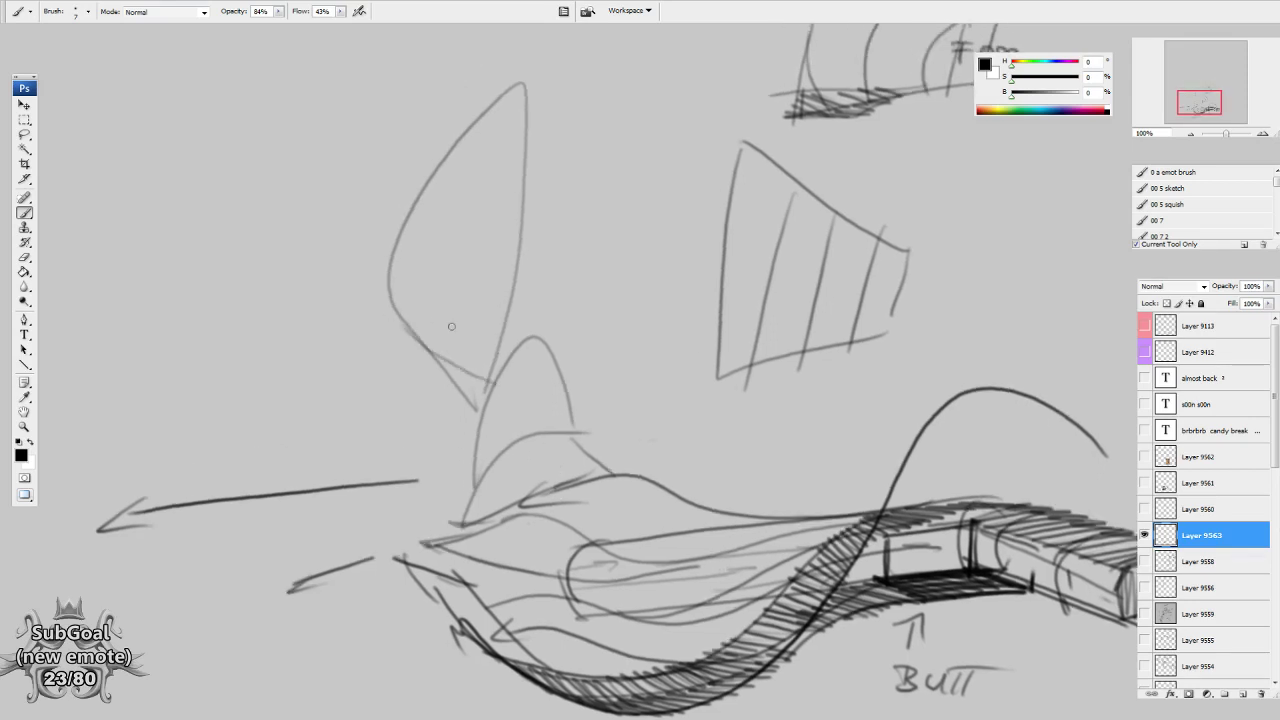
drag(489, 339, 405, 188)
mouse_move(483, 314)
mouse_down()
mouse_move(500, 381)
mouse_move(467, 226)
mouse_up()
drag(458, 341, 547, 160)
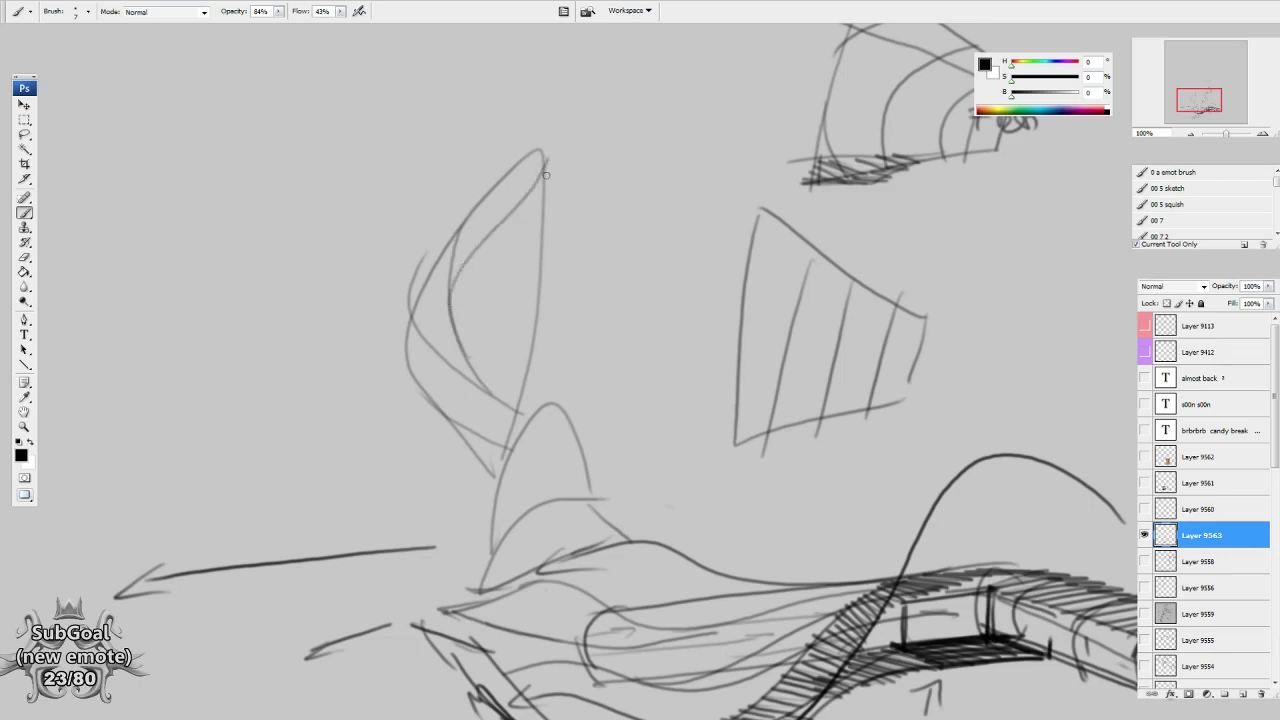
Hatch the triangular underside of the leaf shape and join the leaf to the tip below with flowing curves.
drag(533, 485, 537, 423)
mouse_move(484, 391)
mouse_down()
mouse_move(462, 366)
mouse_move(509, 334)
mouse_up()
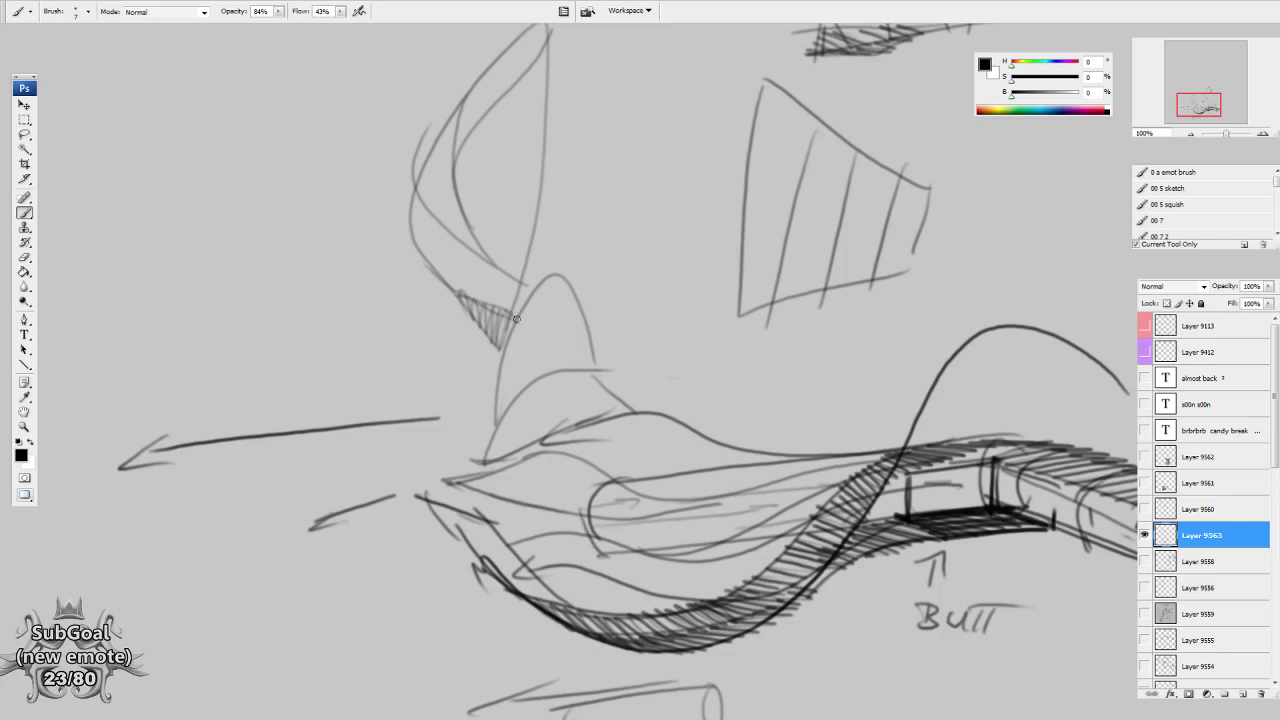
drag(510, 384, 488, 428)
drag(522, 391, 528, 337)
drag(559, 253, 513, 362)
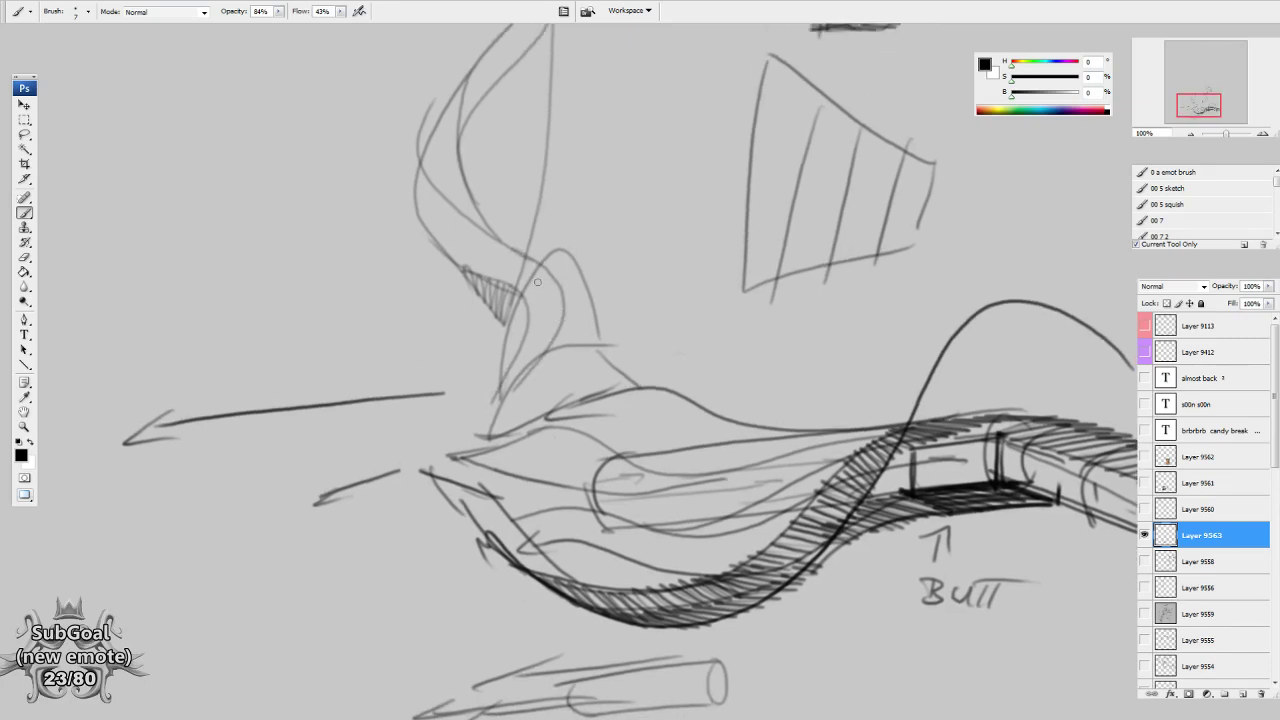
mouse_move(569, 430)
mouse_down()
mouse_move(569, 459)
mouse_move(518, 472)
mouse_up()
drag(578, 510, 584, 503)
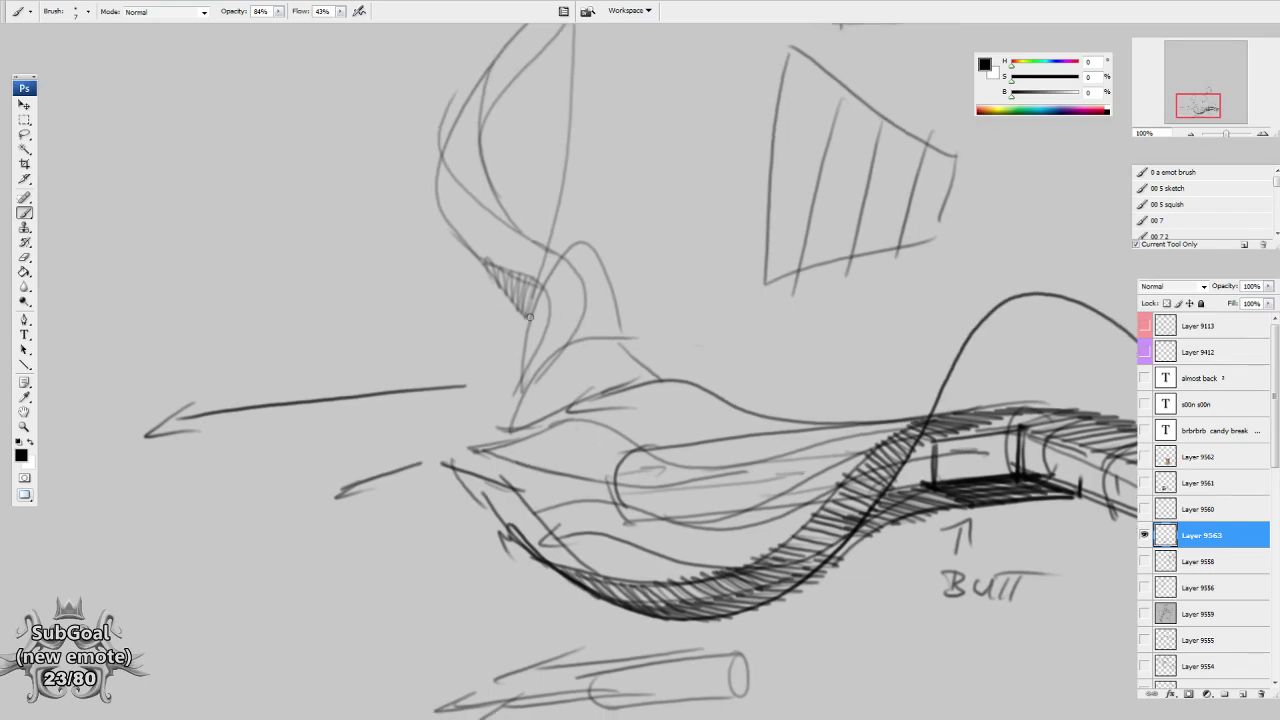
drag(570, 344, 516, 418)
mouse_move(604, 338)
mouse_down()
mouse_move(550, 386)
mouse_move(541, 366)
mouse_move(520, 405)
mouse_move(619, 358)
mouse_move(568, 406)
mouse_up()
mouse_move(648, 364)
mouse_down()
mouse_move(608, 388)
mouse_move(514, 407)
mouse_up()
mouse_move(656, 377)
mouse_down()
mouse_move(594, 395)
mouse_move(547, 369)
mouse_up()
drag(604, 353, 535, 376)
drag(674, 355, 603, 373)
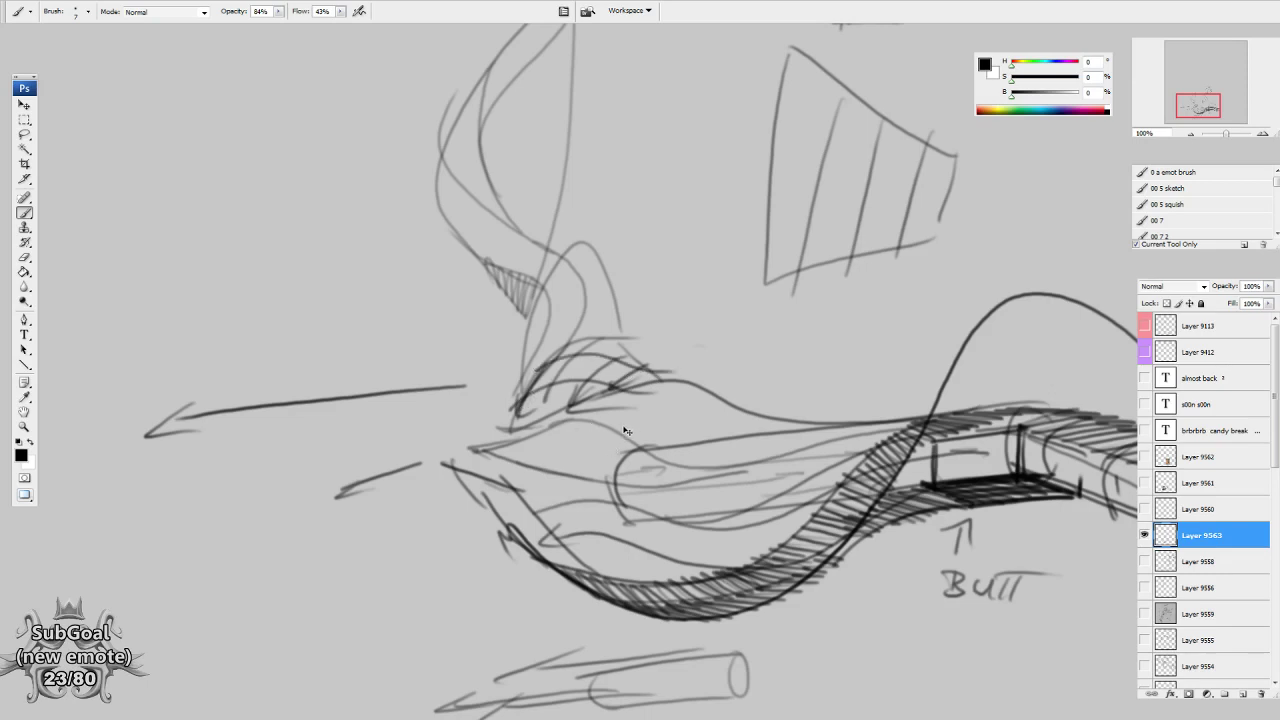
key(ctrl+alt+z)
key(ctrl+alt+z)
key(ctrl+alt+z)
key(ctrl+alt+z)
key(ctrl+alt+z)
Fade the tail of the long arrow with the eraser and draw angular edges at the body's lower fork.
drag(705, 401, 675, 457)
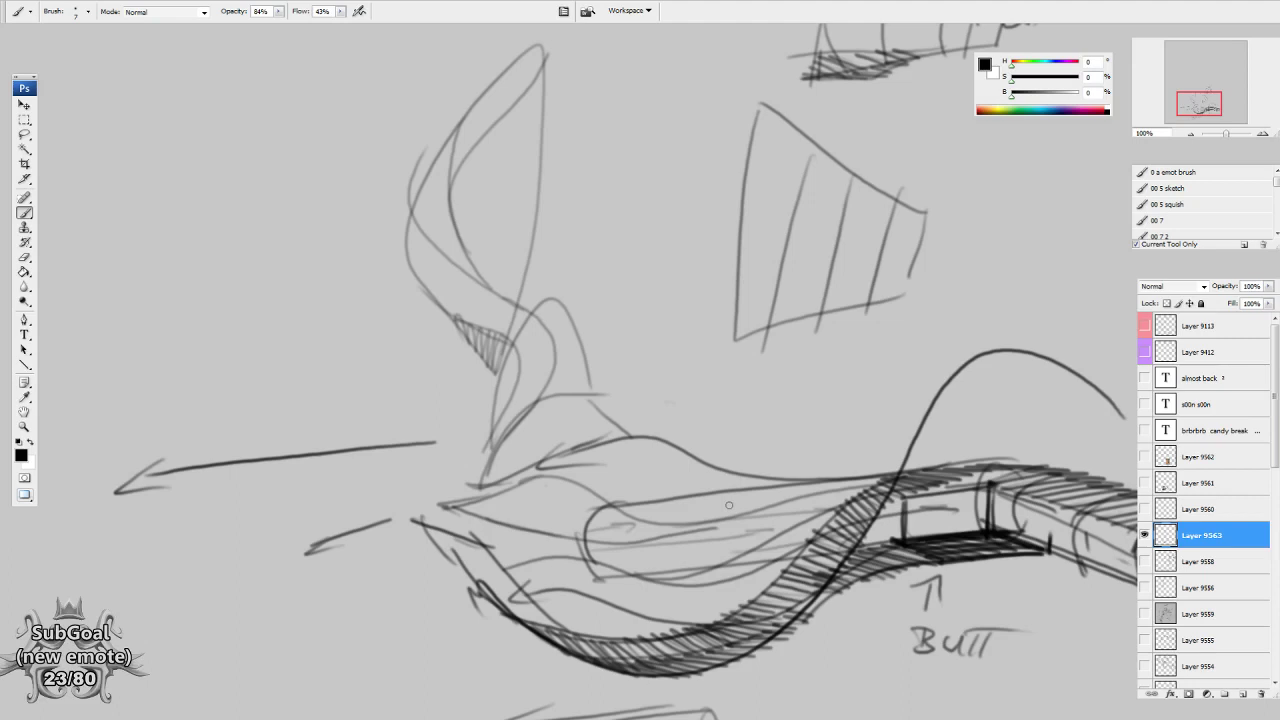
mouse_move(729, 505)
mouse_down()
mouse_move(735, 478)
mouse_move(800, 428)
mouse_move(804, 400)
mouse_up()
key(e)
key(b)
mouse_move(478, 410)
mouse_down()
mouse_move(487, 465)
mouse_move(556, 488)
mouse_up()
mouse_move(584, 375)
mouse_down()
mouse_move(594, 455)
mouse_move(551, 446)
mouse_move(563, 436)
mouse_move(513, 458)
mouse_move(540, 450)
mouse_up()
mouse_move(646, 474)
mouse_down()
mouse_move(635, 457)
mouse_move(608, 458)
mouse_up()
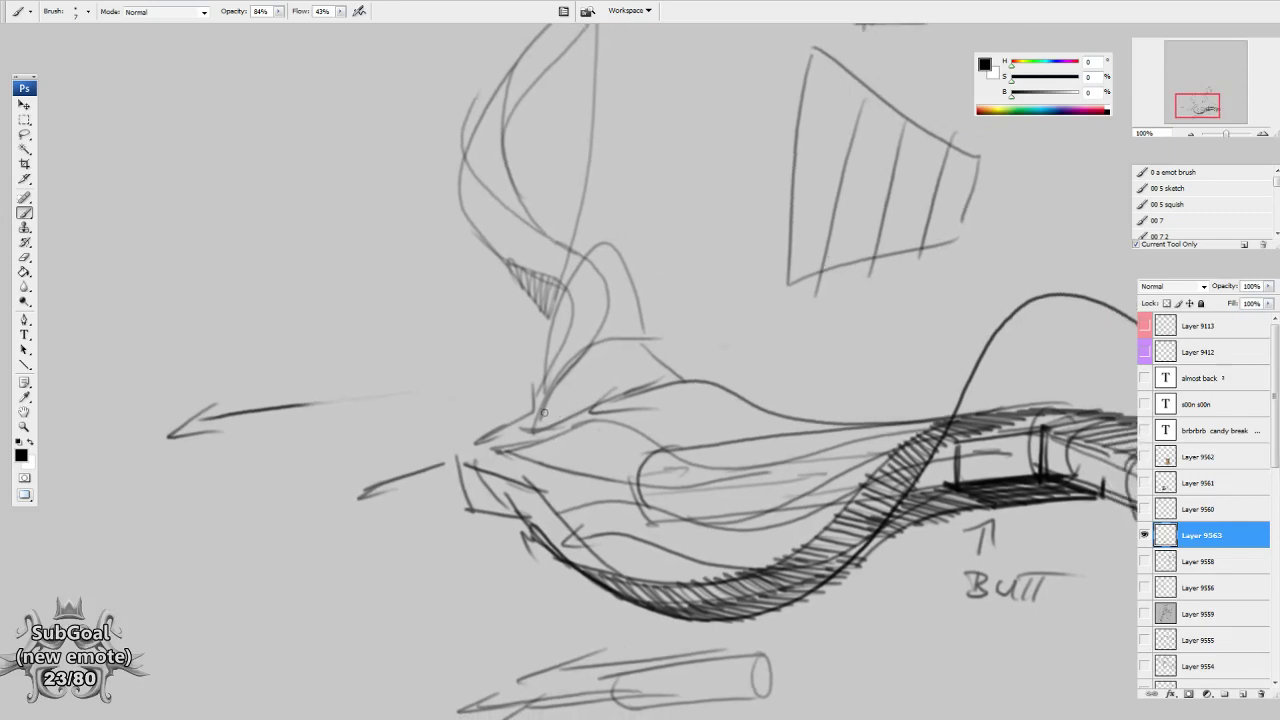
Draw curved contour strokes from the upper tip across the top of the body and extend the tip outward.
drag(543, 429, 630, 397)
mouse_move(551, 386)
mouse_down()
mouse_move(579, 369)
mouse_move(660, 385)
mouse_up()
drag(684, 446, 686, 424)
mouse_move(833, 405)
mouse_down()
mouse_move(609, 403)
mouse_move(455, 419)
mouse_up()
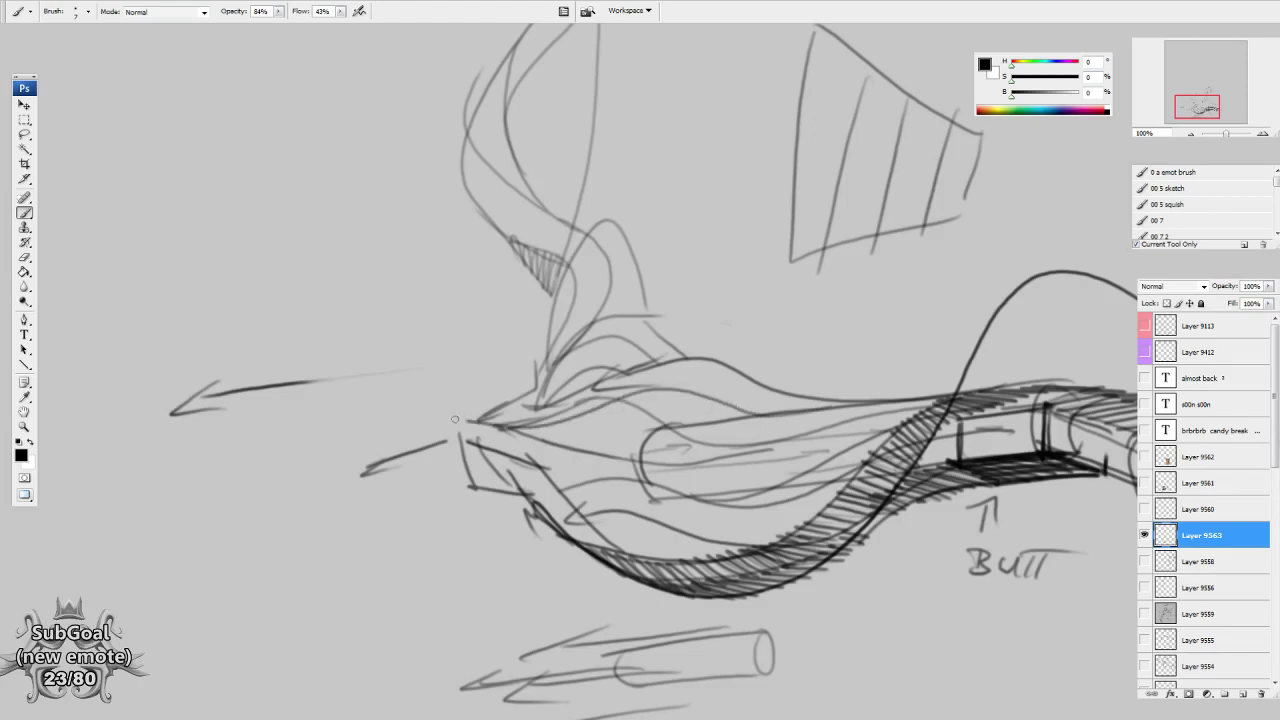
drag(567, 419, 489, 393)
drag(696, 434, 415, 404)
mouse_move(295, 386)
mouse_down()
mouse_move(348, 383)
mouse_move(445, 407)
mouse_up()
Lighten the contour lines behind the upper tip with the eraser and scribble a loose knot in front of it.
key(e)
mouse_move(374, 370)
mouse_down()
mouse_move(278, 384)
mouse_move(285, 399)
mouse_up()
key(b)
drag(400, 404, 590, 409)
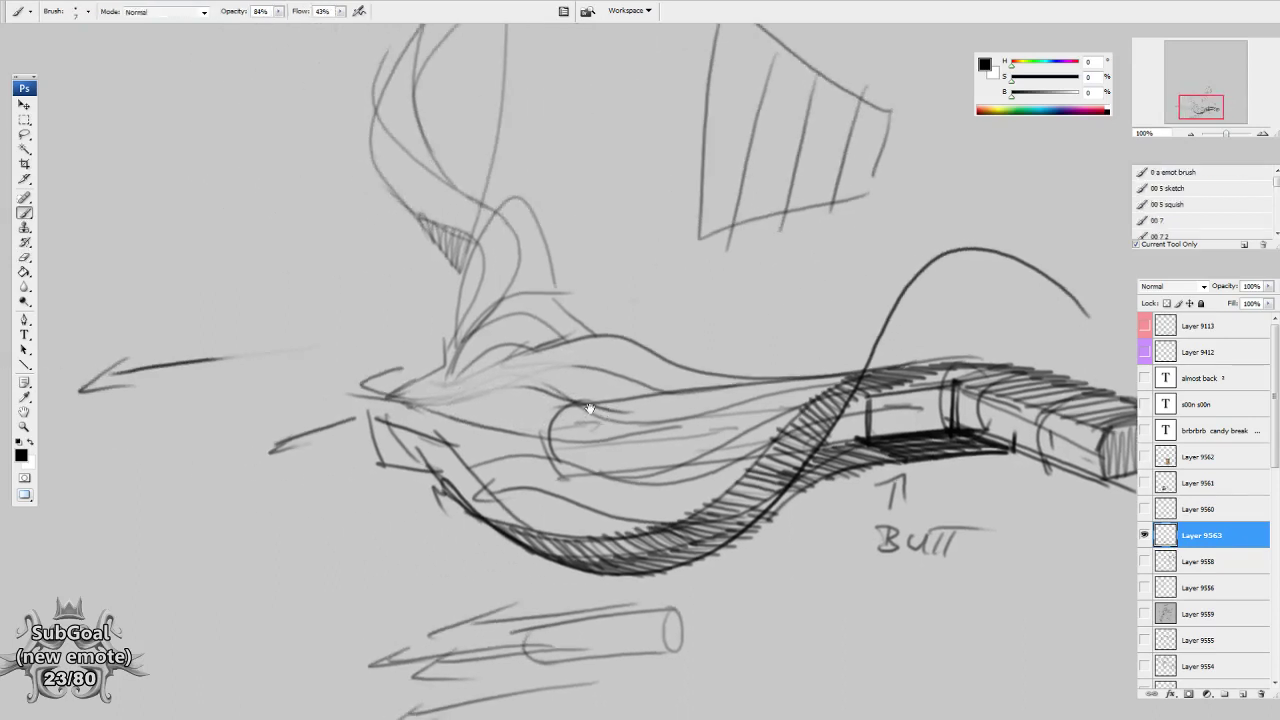
mouse_move(335, 374)
mouse_down()
mouse_move(421, 405)
mouse_move(549, 397)
mouse_up()
mouse_move(893, 452)
mouse_down()
mouse_move(713, 471)
mouse_move(727, 461)
mouse_up()
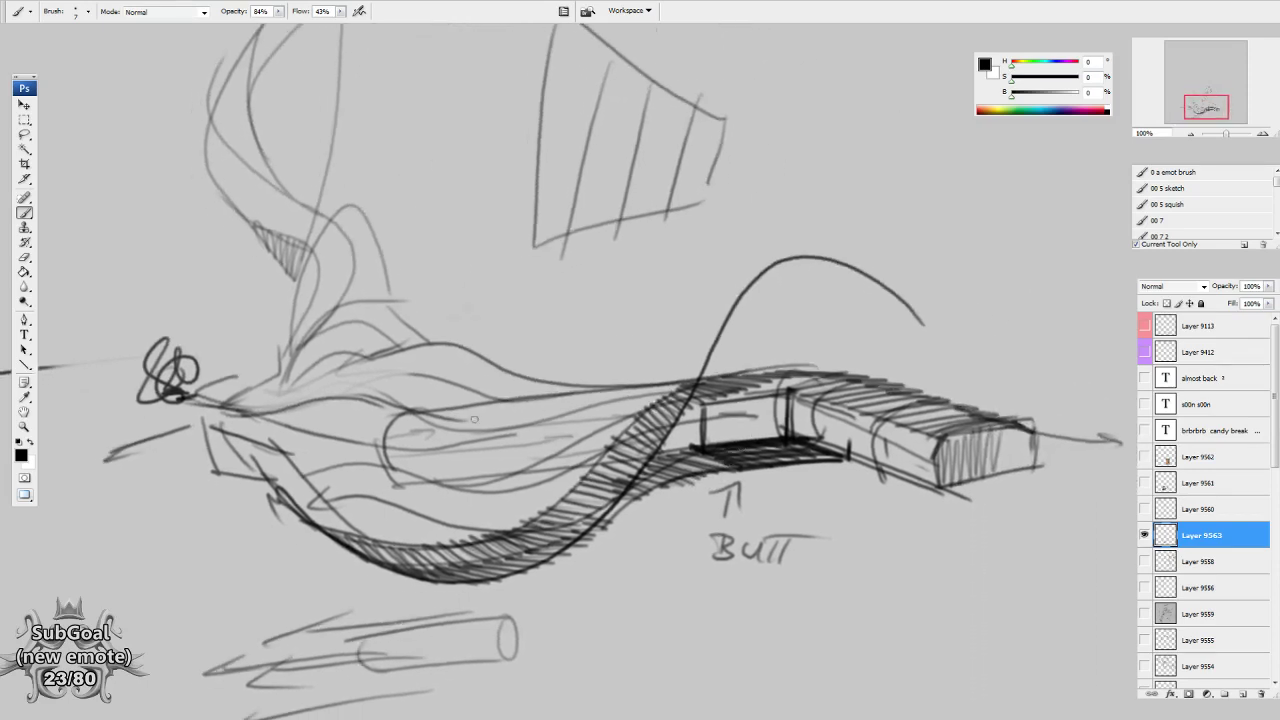
Erase the contour lines across the body's upper middle section where they meet the hatched band.
key(e)
mouse_move(368, 412)
mouse_down()
mouse_move(458, 418)
mouse_move(665, 389)
mouse_move(485, 430)
mouse_up()
key(b)
drag(723, 391, 740, 386)
Sketch a small separate form study in the empty area above the block.
drag(983, 335, 802, 467)
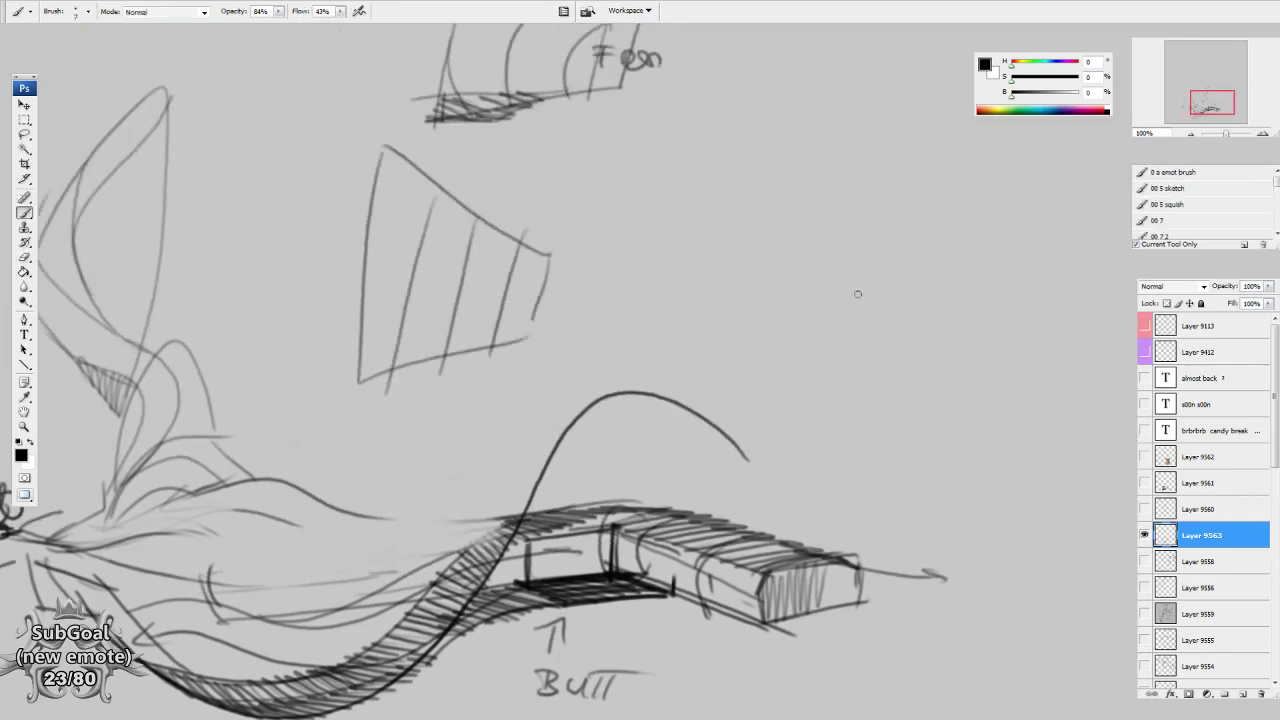
drag(899, 300, 896, 309)
mouse_move(876, 266)
mouse_down()
mouse_move(877, 322)
mouse_move(970, 260)
mouse_move(954, 326)
mouse_up()
drag(950, 320, 858, 326)
mouse_move(878, 218)
mouse_down()
mouse_move(966, 258)
mouse_move(784, 222)
mouse_move(872, 266)
mouse_up()
mouse_move(872, 162)
mouse_down()
mouse_move(872, 198)
mouse_move(888, 158)
mouse_move(888, 198)
mouse_up()
drag(955, 304, 954, 300)
drag(899, 181, 915, 194)
drag(911, 169, 917, 186)
mouse_move(941, 434)
mouse_down()
mouse_move(899, 397)
mouse_move(881, 364)
mouse_move(922, 341)
mouse_move(904, 325)
mouse_move(914, 277)
mouse_up()
Lasso the new form study, free-transform it, apply the change and deselect.
key(l)
mouse_move(892, 112)
mouse_down()
mouse_move(905, 288)
mouse_move(882, 122)
mouse_up()
key(ctrl+t)
mouse_move(931, 477)
mouse_down()
mouse_move(986, 451)
mouse_move(1003, 409)
mouse_up()
key(Return)
key(ctrl+d)
Add further edge strokes to the small form study above the block.
key(b)
mouse_move(974, 307)
mouse_down()
mouse_move(923, 299)
mouse_move(910, 356)
mouse_move(947, 264)
mouse_move(816, 241)
mouse_up()
mouse_move(913, 284)
mouse_down()
mouse_move(788, 260)
mouse_move(963, 268)
mouse_move(899, 280)
mouse_move(917, 257)
mouse_move(860, 277)
mouse_move(877, 252)
mouse_move(798, 273)
mouse_up()
drag(1005, 246, 989, 253)
drag(761, 273, 747, 303)
drag(745, 301, 887, 337)
Add short strokes around the upper tip and erase the scribbled knot in front of it.
drag(595, 467, 908, 322)
mouse_move(600, 349)
mouse_down()
mouse_move(741, 332)
mouse_move(602, 365)
mouse_move(670, 358)
mouse_move(506, 417)
mouse_up()
mouse_move(657, 348)
mouse_down()
mouse_move(570, 379)
mouse_move(370, 381)
mouse_move(479, 391)
mouse_up()
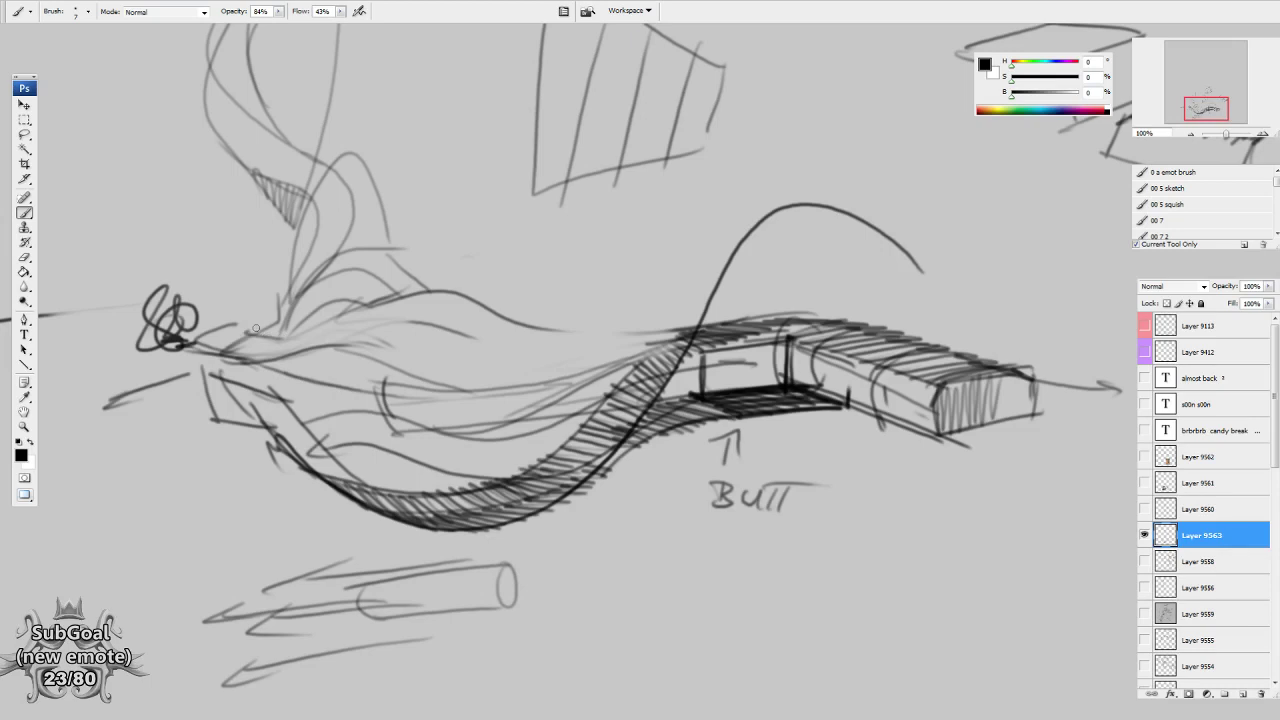
drag(372, 353, 376, 349)
drag(628, 358, 795, 321)
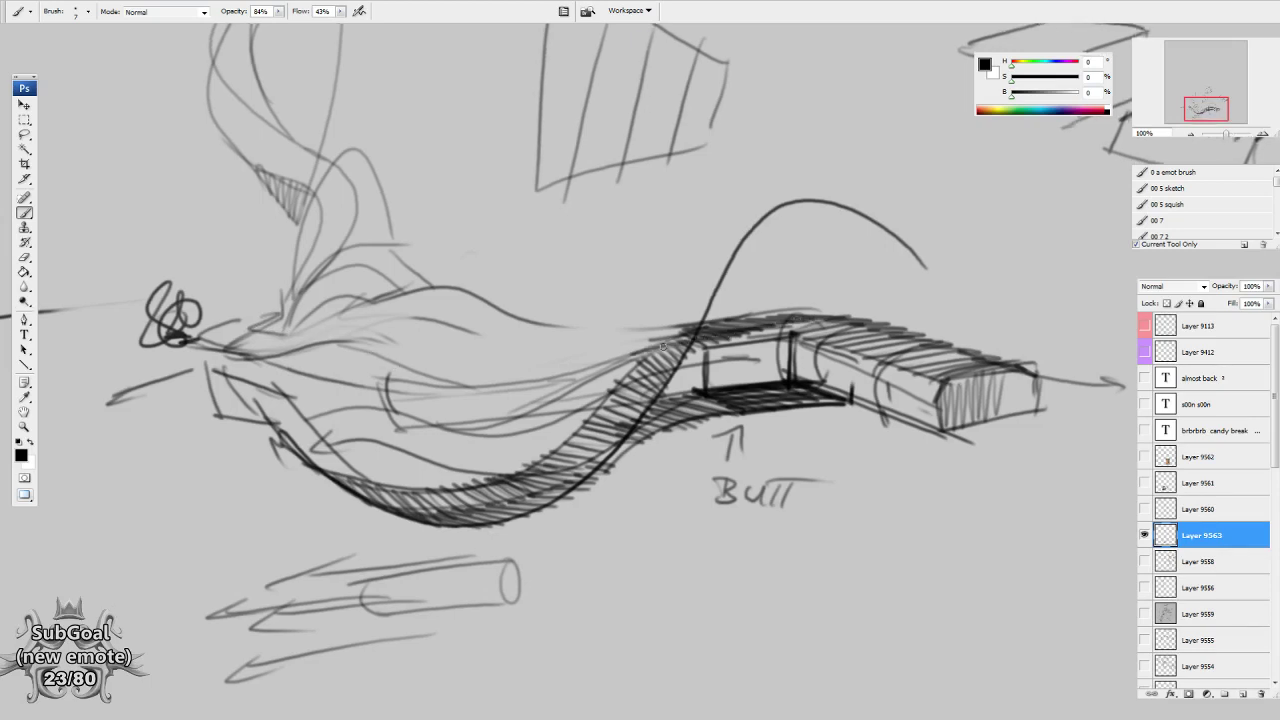
mouse_move(436, 355)
mouse_down()
mouse_move(498, 340)
mouse_move(566, 350)
mouse_up()
key(e)
drag(480, 335, 420, 385)
key(b)
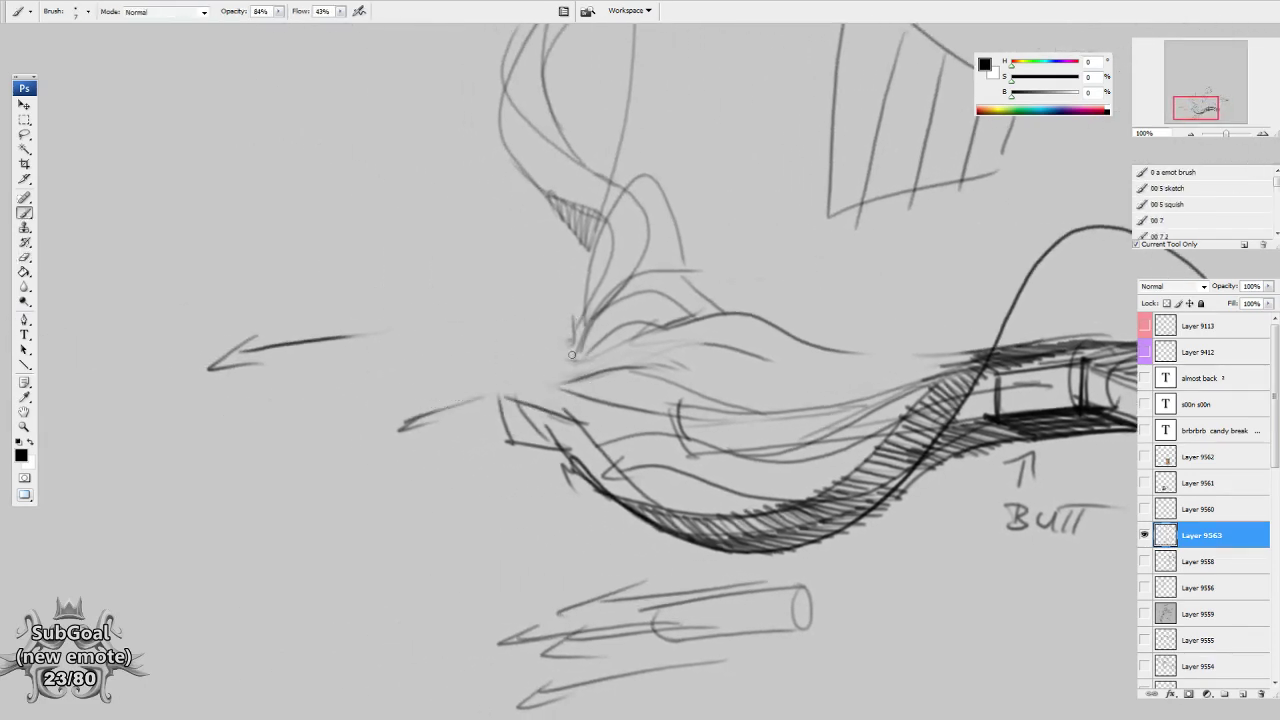
Draw a flat four-sided plane with a long arrow projecting forward from the tip, and loop a curve around its base.
drag(545, 340, 489, 311)
drag(558, 358, 302, 422)
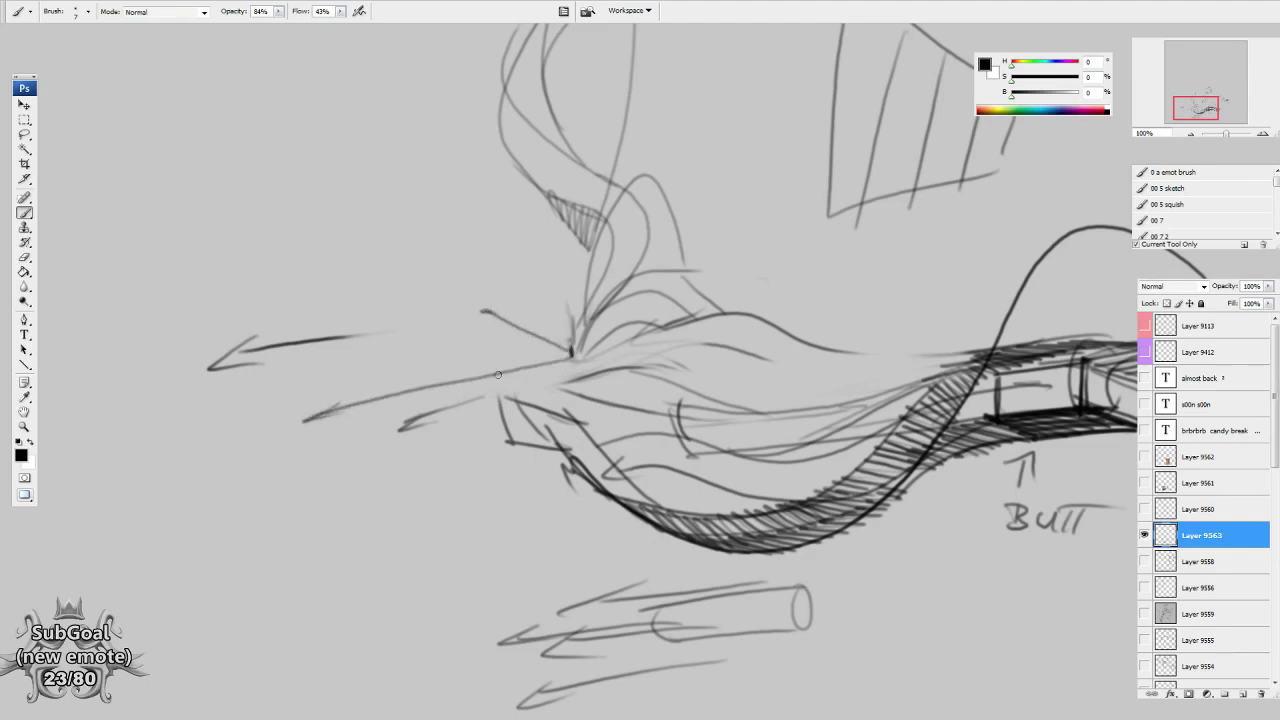
mouse_move(484, 312)
mouse_down()
mouse_move(388, 328)
mouse_move(461, 380)
mouse_up()
key(space)
drag(624, 407, 642, 397)
mouse_move(590, 317)
mouse_down()
mouse_move(518, 338)
mouse_move(584, 381)
mouse_up()
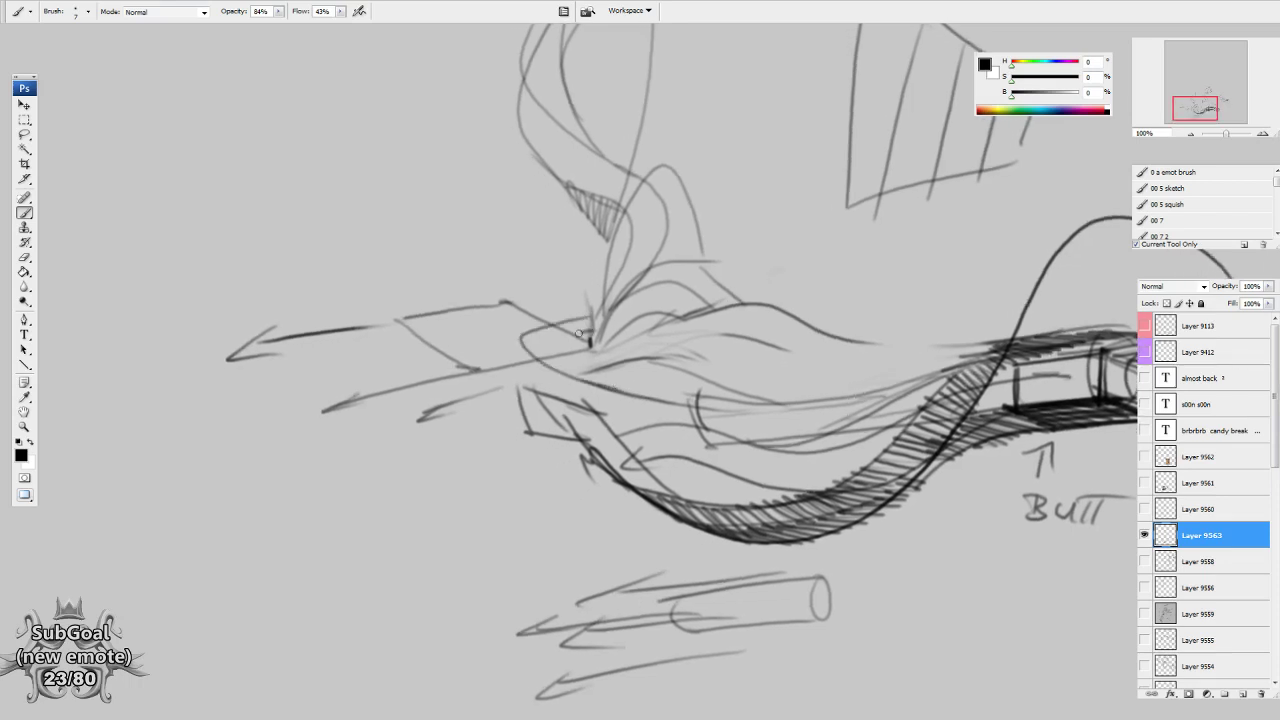
Draw a circle with a vertical and a horizontal axis through it in the empty area above the arrows.
drag(488, 264, 598, 349)
mouse_move(432, 166)
mouse_down()
mouse_move(358, 222)
mouse_move(424, 164)
mouse_move(415, 300)
mouse_up()
drag(296, 226, 530, 219)
drag(502, 259, 550, 267)
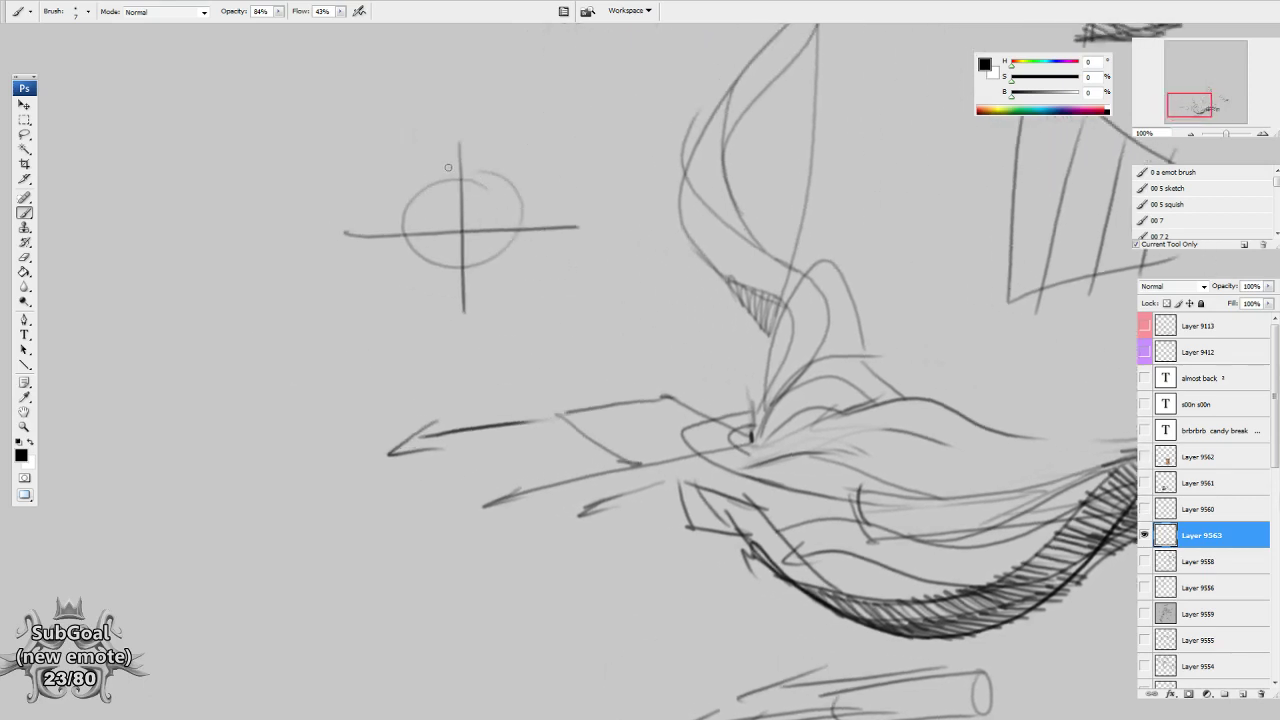
Select the upper-left quarter of the crosshair circle, place a copy beside the circle and deselect.
key(l)
drag(324, 207, 435, 228)
key(ctrl+d)
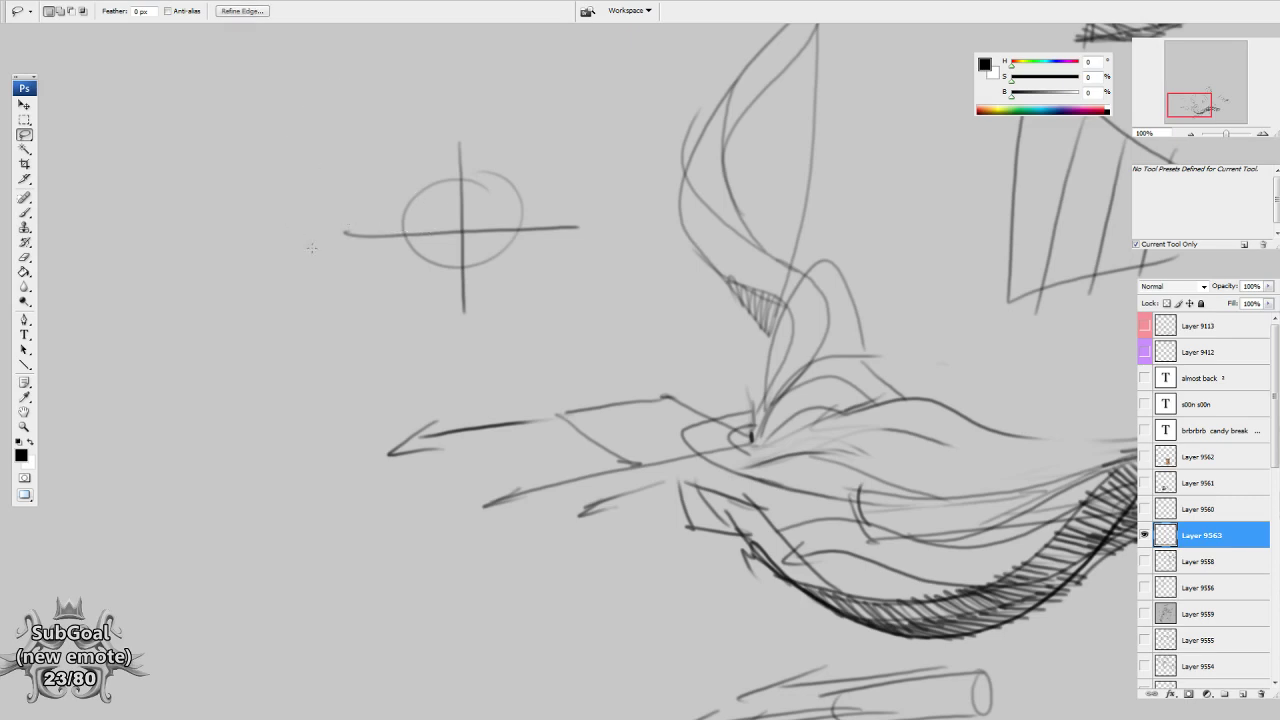
drag(338, 83, 286, 237)
key(m)
mouse_move(259, 71)
mouse_down()
mouse_move(466, 240)
mouse_move(289, 281)
mouse_up()
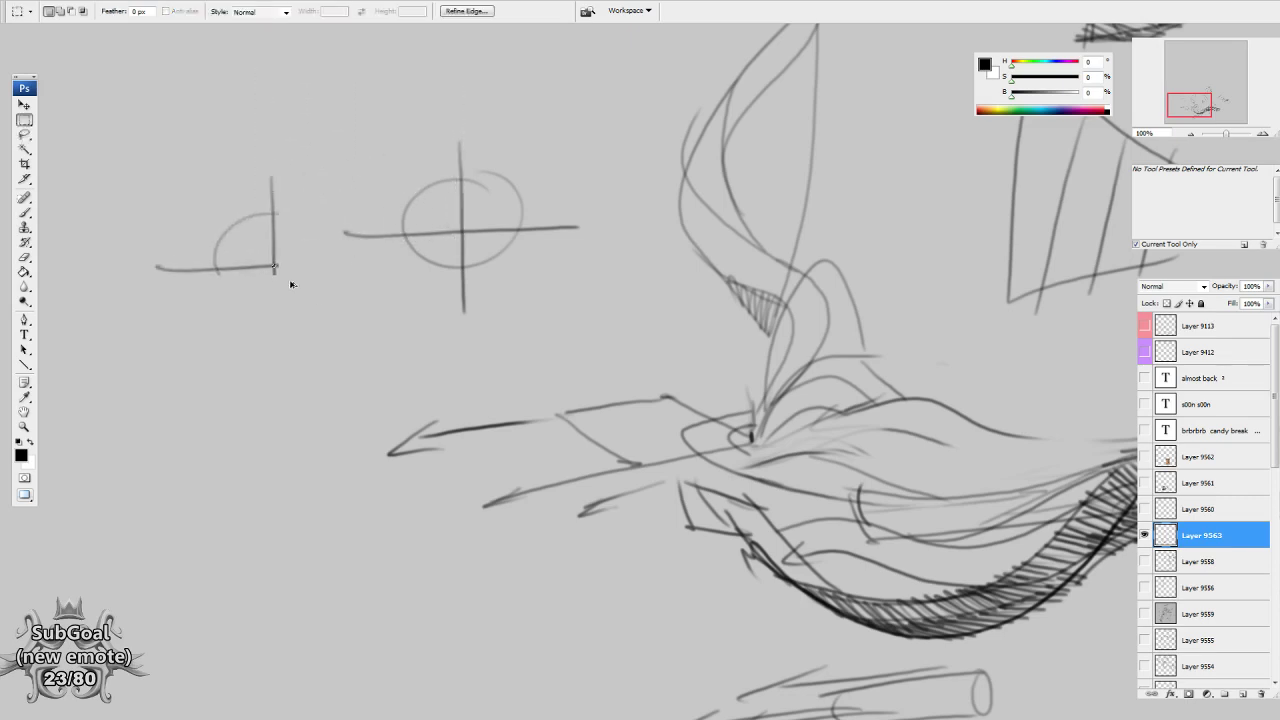
key(ctrl+d)
Draw a diagonal third axis from the corner of the copied quarter circle and add an arc between the axes.
key(b)
mouse_move(443, 426)
mouse_down()
mouse_move(459, 404)
mouse_move(491, 401)
mouse_up()
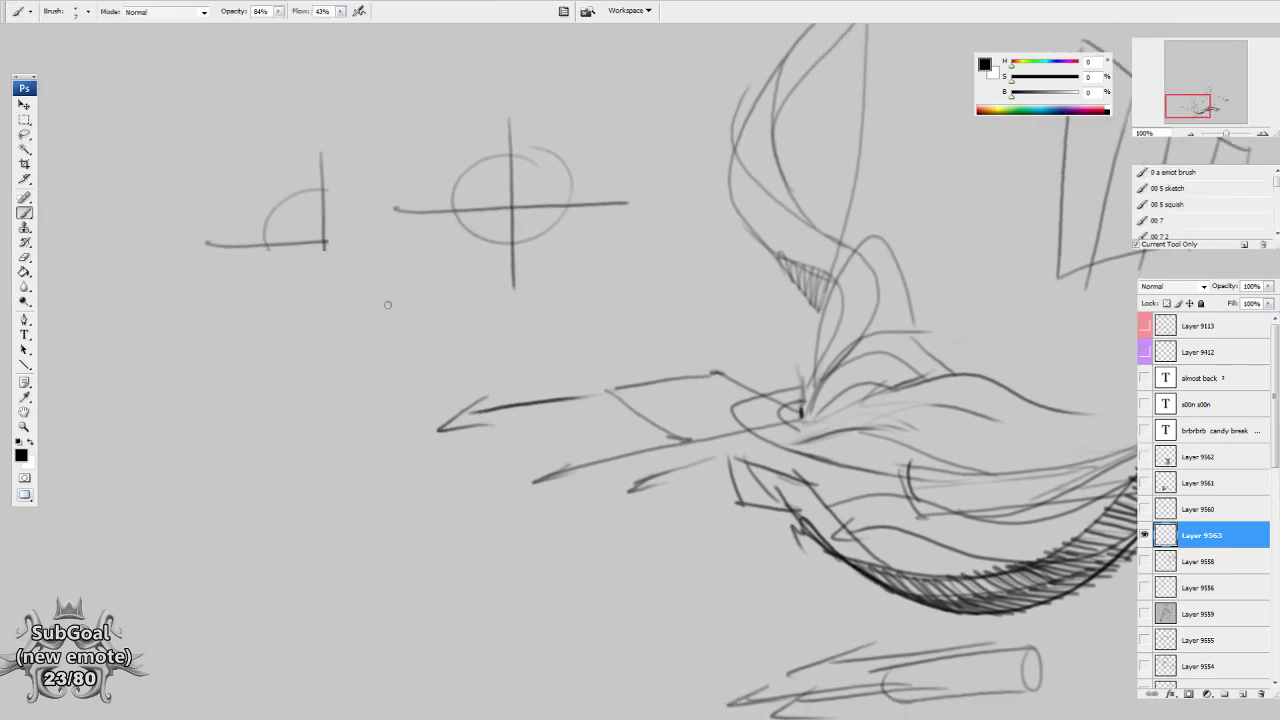
drag(323, 243, 237, 332)
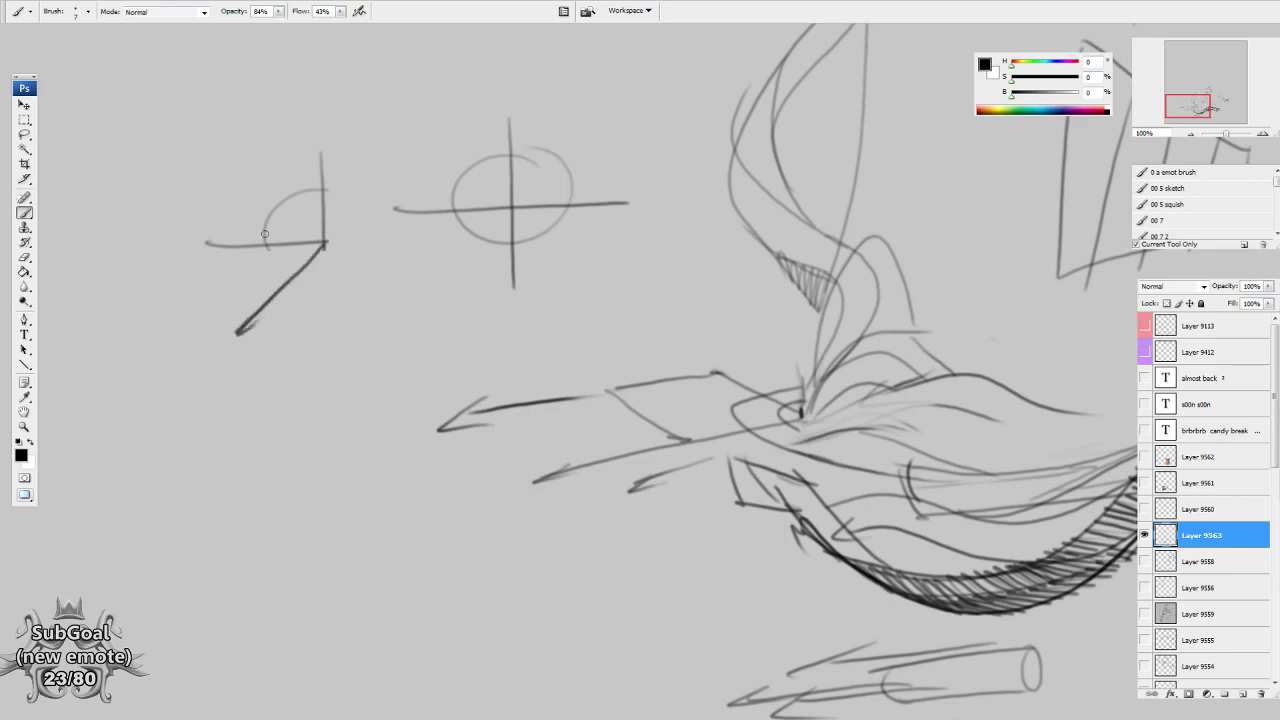
mouse_move(324, 206)
mouse_down()
mouse_move(303, 252)
mouse_move(312, 262)
mouse_up()
Draw a dark arrow out from the body's tip and nest curved lines inside the loop around it.
drag(407, 406, 311, 339)
drag(718, 355, 553, 421)
mouse_move(793, 400)
mouse_down()
mouse_move(581, 408)
mouse_move(606, 425)
mouse_up()
mouse_move(447, 396)
mouse_down()
mouse_move(424, 346)
mouse_move(520, 330)
mouse_up()
drag(597, 444, 600, 440)
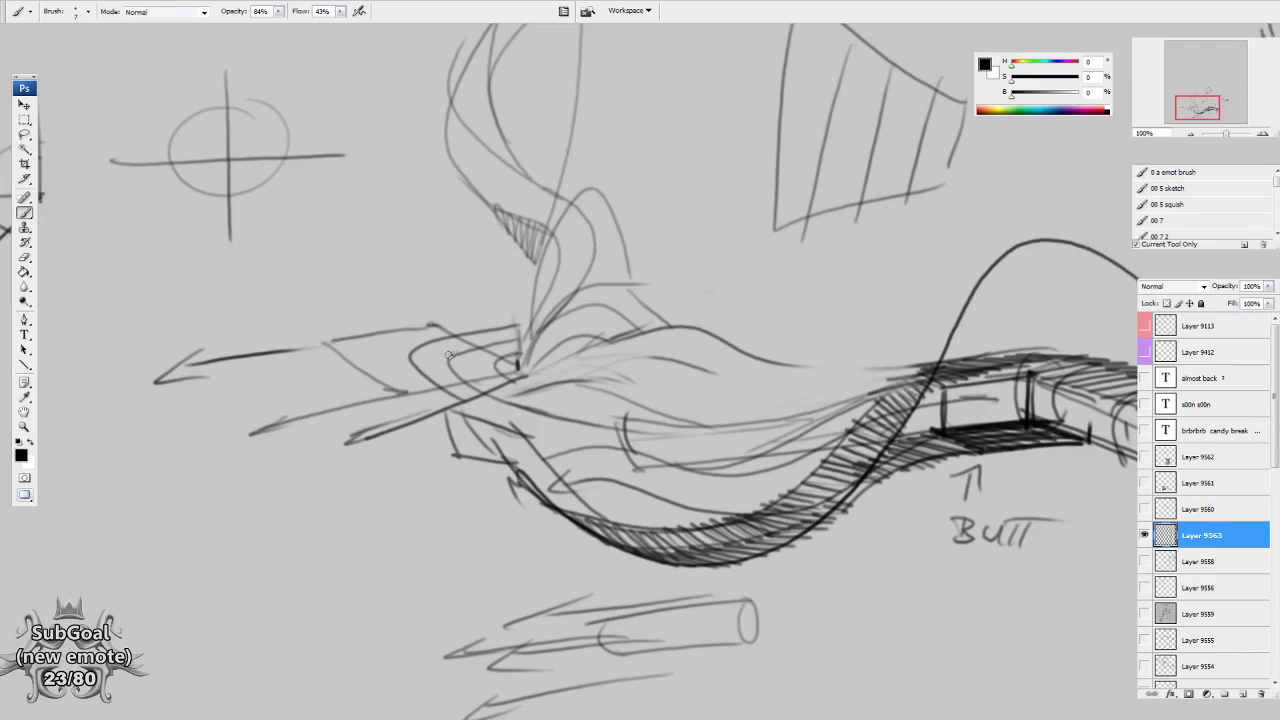
drag(452, 330, 487, 304)
drag(711, 425, 478, 398)
Draw a small ellipse under the large arc and erase the contour lines inside the curved body.
drag(777, 292, 808, 271)
mouse_move(732, 325)
mouse_down()
mouse_move(542, 392)
mouse_move(426, 401)
mouse_move(292, 361)
mouse_up()
drag(390, 410, 393, 371)
key(e)
mouse_move(335, 333)
mouse_down()
mouse_move(560, 290)
mouse_move(610, 330)
mouse_up()
key(b)
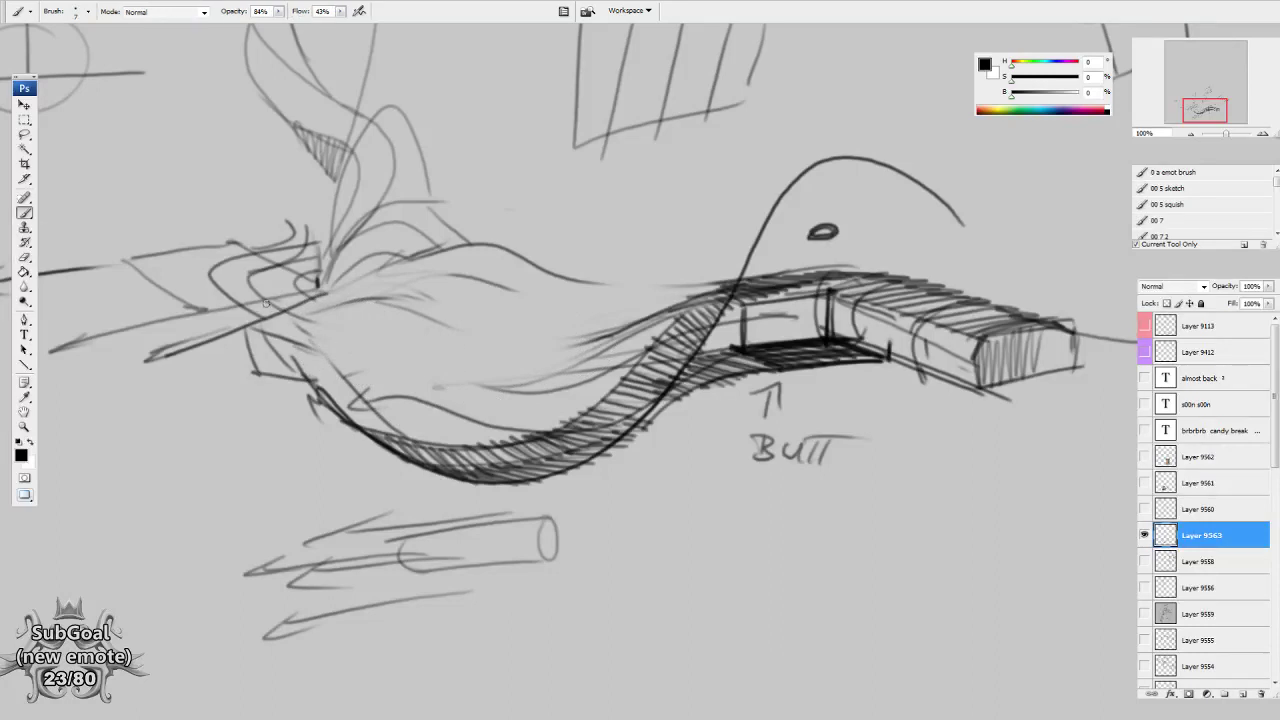
Erase the arc's lower part and the remaining inner body lines, and rework the hatching on the band's upper edge.
mouse_move(300, 345)
mouse_down()
mouse_move(378, 408)
mouse_move(508, 436)
mouse_move(592, 392)
mouse_up()
drag(592, 392, 596, 394)
key(e)
mouse_move(424, 385)
mouse_down()
mouse_move(461, 386)
mouse_move(693, 303)
mouse_move(671, 332)
mouse_move(792, 277)
mouse_up()
key(b)
drag(690, 298, 830, 266)
key(e)
mouse_move(758, 290)
mouse_down()
mouse_move(840, 267)
mouse_move(887, 282)
mouse_move(938, 251)
mouse_up()
Draw a thin box at the far end of the large arc, linked to the hatched band below.
key(b)
mouse_move(860, 282)
mouse_down()
mouse_move(910, 252)
mouse_move(846, 286)
mouse_up()
mouse_move(898, 254)
mouse_down()
mouse_move(970, 245)
mouse_move(920, 245)
mouse_move(924, 227)
mouse_move(984, 226)
mouse_up()
Extend the band's hatching inward along its upper edge, from the box end down into the curved body.
mouse_move(826, 281)
mouse_down()
mouse_move(703, 305)
mouse_move(629, 350)
mouse_move(604, 394)
mouse_move(555, 412)
mouse_move(590, 410)
mouse_up()
key(e)
key(b)
mouse_move(520, 440)
mouse_down()
mouse_move(614, 387)
mouse_move(650, 346)
mouse_up()
drag(604, 386, 642, 360)
key(space)
drag(574, 416, 635, 401)
Erase the stray lines at the body's lower inner edge and redraw the contour running down from the tip.
key(e)
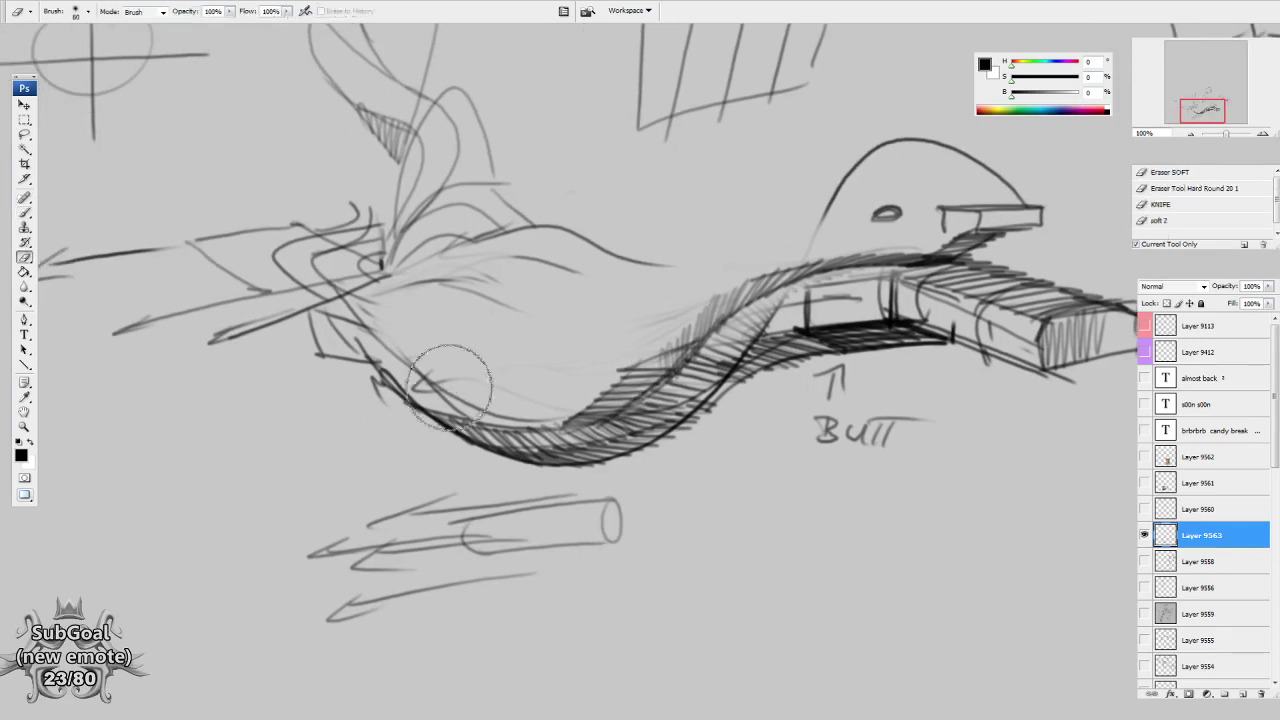
drag(455, 380, 521, 397)
key(b)
key(space)
drag(429, 370, 434, 374)
drag(377, 325, 547, 427)
Draw a small oval below the body and divide it into angular facet planes.
key(space)
mouse_move(756, 543)
mouse_down()
mouse_move(642, 401)
mouse_move(757, 437)
mouse_up()
mouse_move(690, 396)
mouse_down()
mouse_move(740, 470)
mouse_move(639, 505)
mouse_up()
drag(573, 453, 658, 510)
drag(573, 458, 750, 470)
drag(577, 411, 620, 470)
drag(661, 520, 750, 470)
Hatch the oval's facets with strokes that follow each plane's direction.
drag(603, 457, 676, 457)
mouse_move(634, 508)
mouse_down()
mouse_move(577, 444)
mouse_move(608, 462)
mouse_up()
mouse_move(642, 423)
mouse_down()
mouse_move(620, 412)
mouse_move(625, 440)
mouse_move(657, 426)
mouse_move(668, 445)
mouse_move(705, 439)
mouse_move(714, 453)
mouse_up()
mouse_move(640, 395)
mouse_down()
mouse_move(700, 418)
mouse_move(615, 416)
mouse_up()
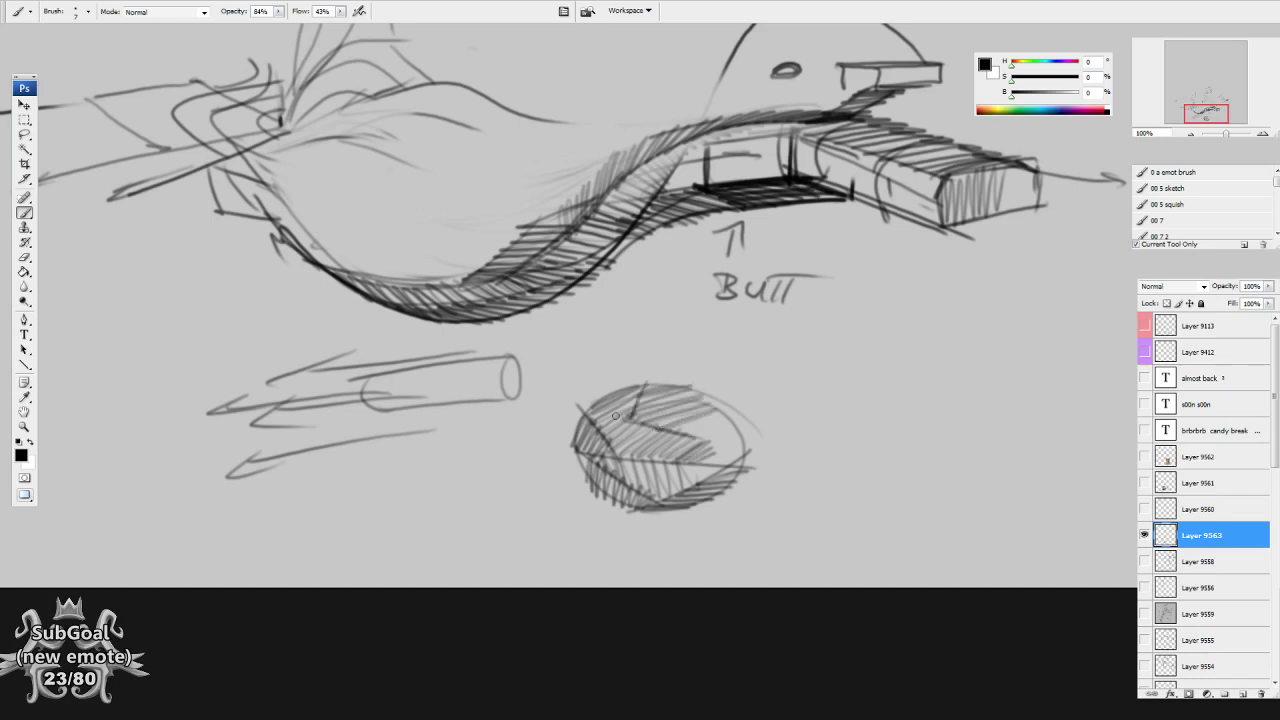
drag(713, 409, 724, 452)
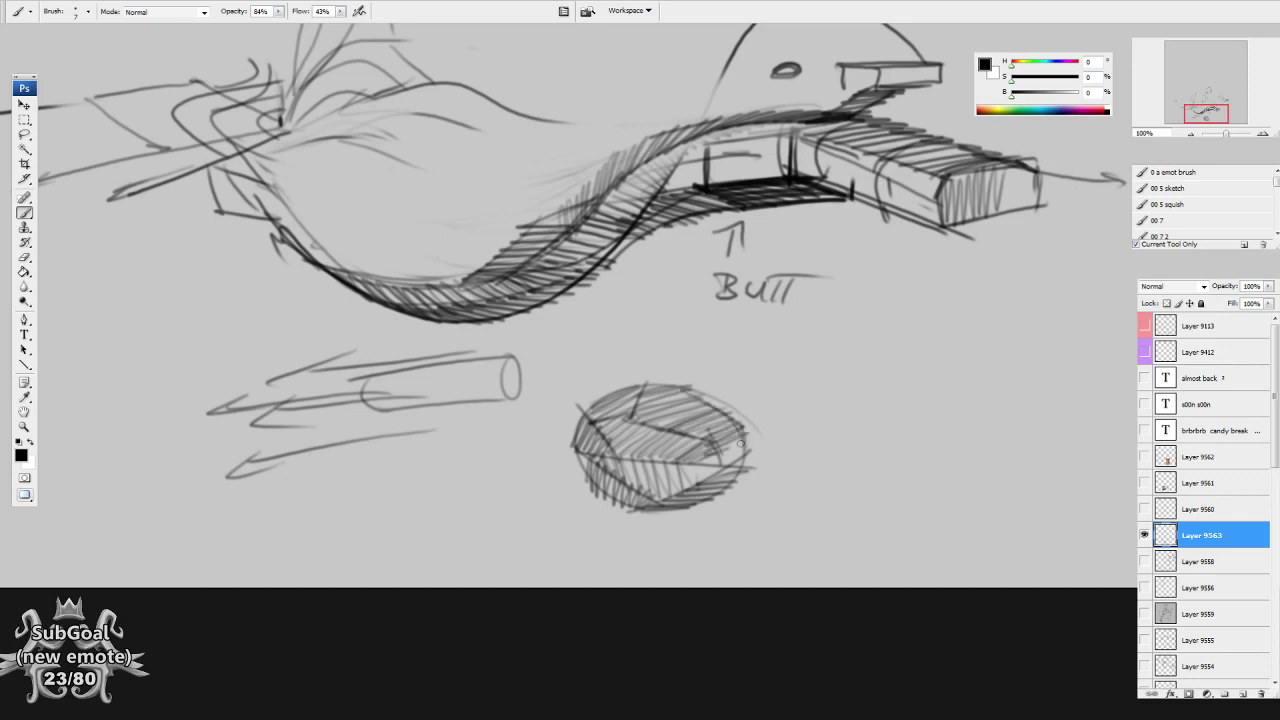
Draw an arrow pointing at the faceted oval and label it "Front".
drag(792, 496, 794, 484)
drag(815, 403, 792, 428)
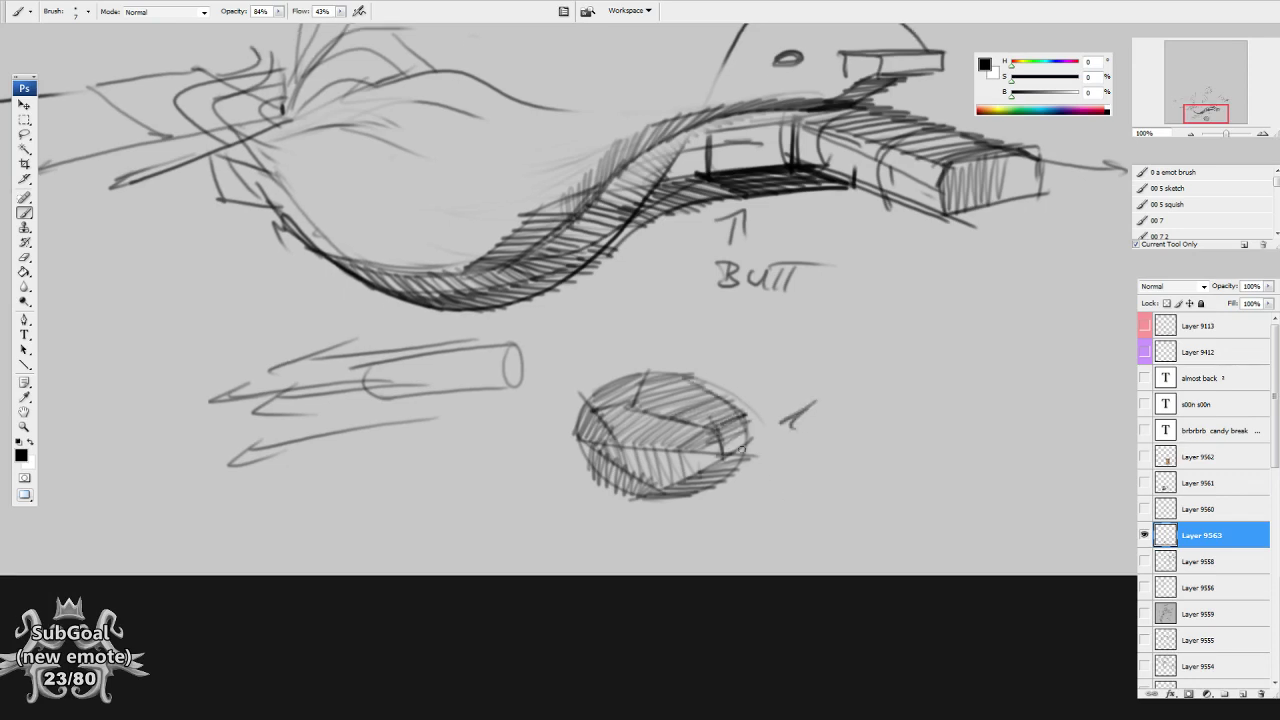
drag(819, 409, 950, 398)
Sketch light contour curves inside the curved body, fanning out from its tip.
drag(569, 334, 688, 459)
drag(724, 280, 598, 352)
drag(440, 306, 516, 344)
drag(410, 278, 504, 336)
mouse_move(446, 312)
mouse_down()
mouse_move(526, 338)
mouse_move(557, 380)
mouse_up()
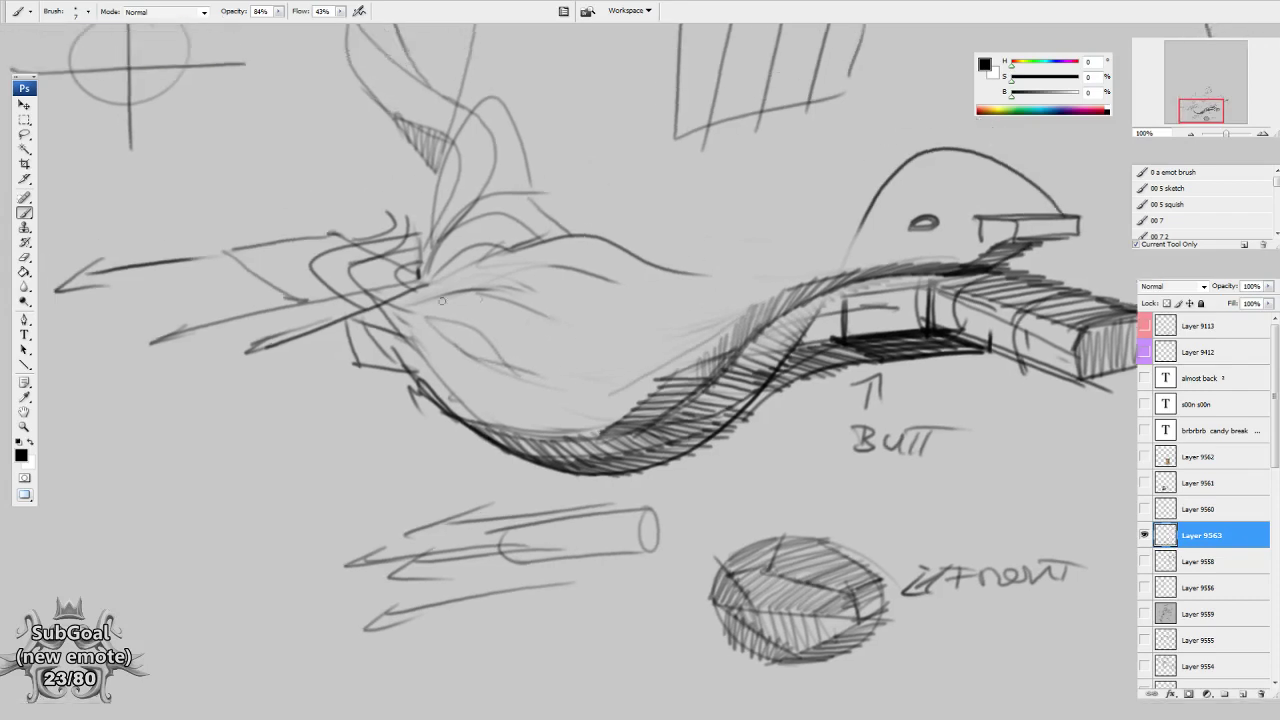
Hatch the planes around the body's tip and along its inner ridge, and draw a long arrow beneath the body.
mouse_move(412, 250)
mouse_down()
mouse_move(499, 352)
mouse_move(487, 316)
mouse_up()
mouse_move(476, 322)
mouse_down()
mouse_move(437, 288)
mouse_move(454, 307)
mouse_up()
mouse_move(504, 346)
mouse_down()
mouse_move(438, 348)
mouse_move(466, 349)
mouse_move(432, 368)
mouse_move(432, 392)
mouse_move(570, 390)
mouse_move(638, 423)
mouse_move(668, 461)
mouse_move(730, 453)
mouse_move(662, 479)
mouse_up()
mouse_move(770, 551)
mouse_down()
mouse_move(824, 472)
mouse_move(668, 533)
mouse_up()
mouse_move(668, 533)
mouse_down()
mouse_move(884, 451)
mouse_move(891, 463)
mouse_up()
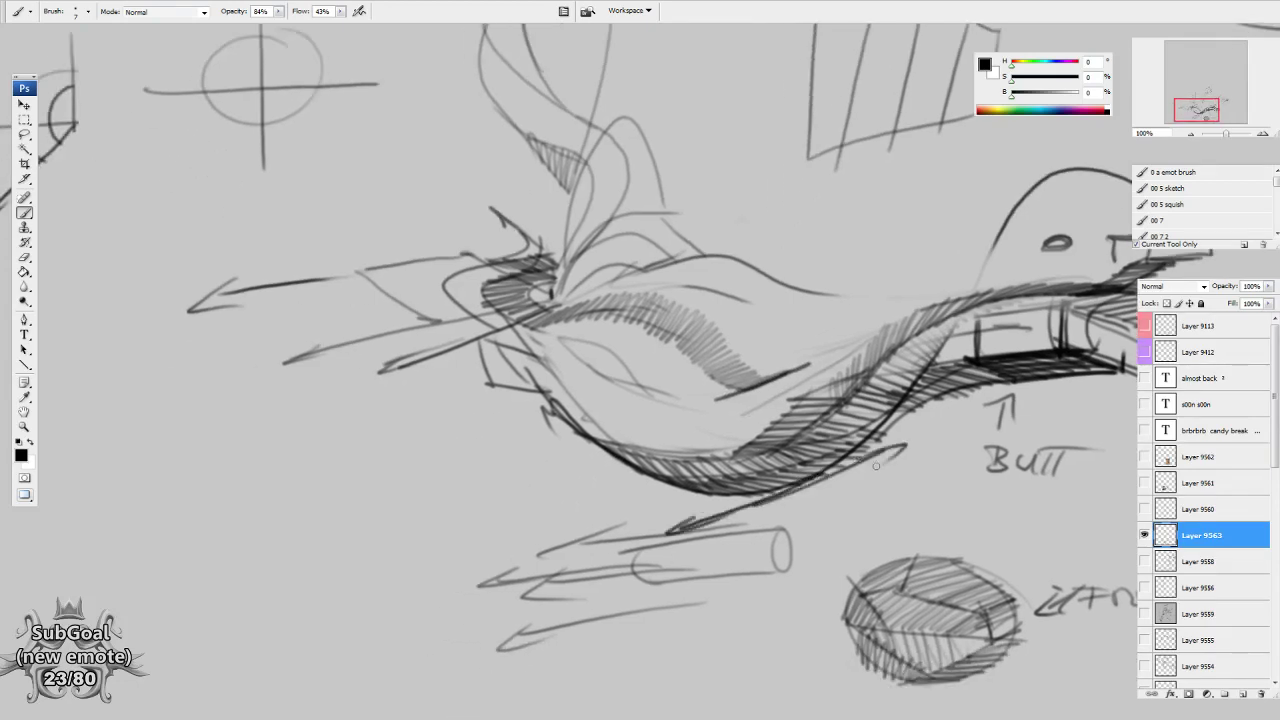
Draw flow arrows from the end of the inner ridge toward the hatched band.
drag(808, 370, 788, 434)
mouse_move(717, 452)
mouse_down()
mouse_move(772, 408)
mouse_move(779, 426)
mouse_move(791, 419)
mouse_move(770, 402)
mouse_move(801, 406)
mouse_up()
drag(683, 383, 853, 387)
drag(770, 409, 863, 395)
drag(786, 428, 841, 405)
Erase the light contour curves in the body's lower hollow and draw a pointed fold along its lower edge.
mouse_move(810, 555)
mouse_down()
mouse_move(817, 541)
mouse_move(769, 548)
mouse_move(810, 494)
mouse_up()
key(e)
mouse_move(673, 378)
mouse_down()
mouse_move(643, 383)
mouse_move(593, 361)
mouse_move(620, 439)
mouse_move(649, 461)
mouse_up()
key(b)
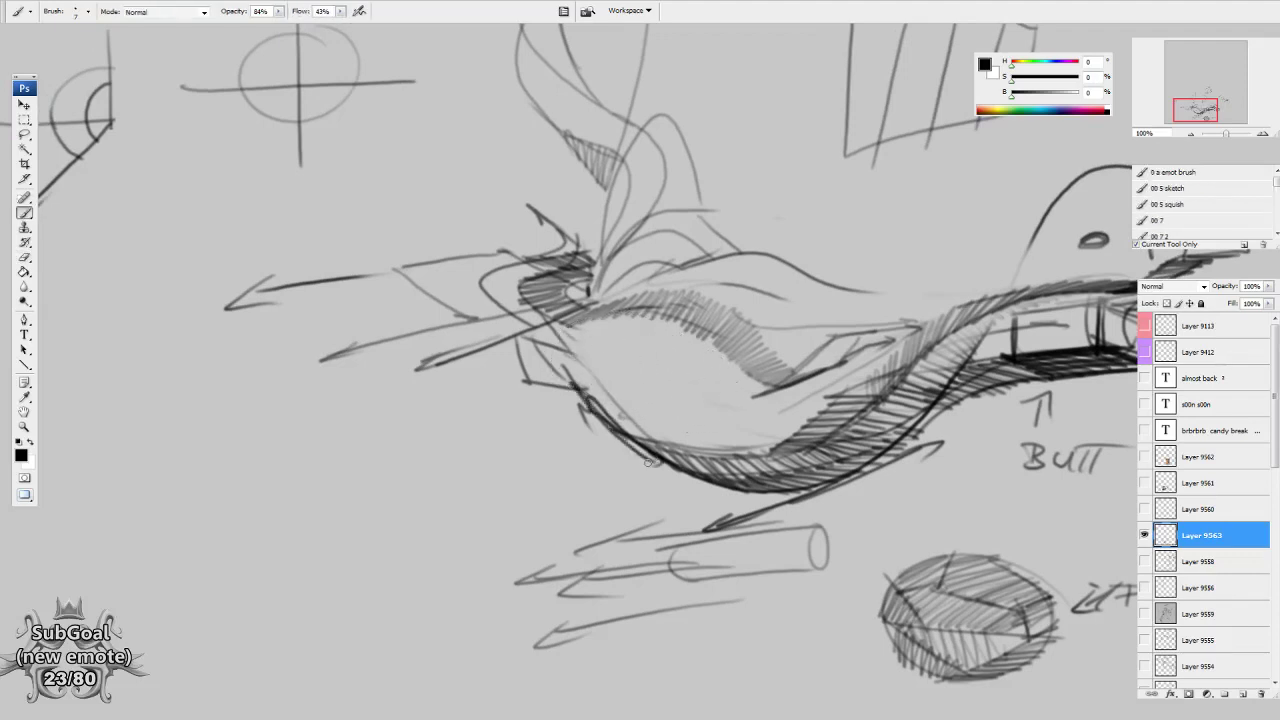
drag(565, 378, 665, 425)
mouse_move(582, 347)
mouse_down()
mouse_move(660, 407)
mouse_move(547, 345)
mouse_move(644, 372)
mouse_move(600, 354)
mouse_move(667, 443)
mouse_up()
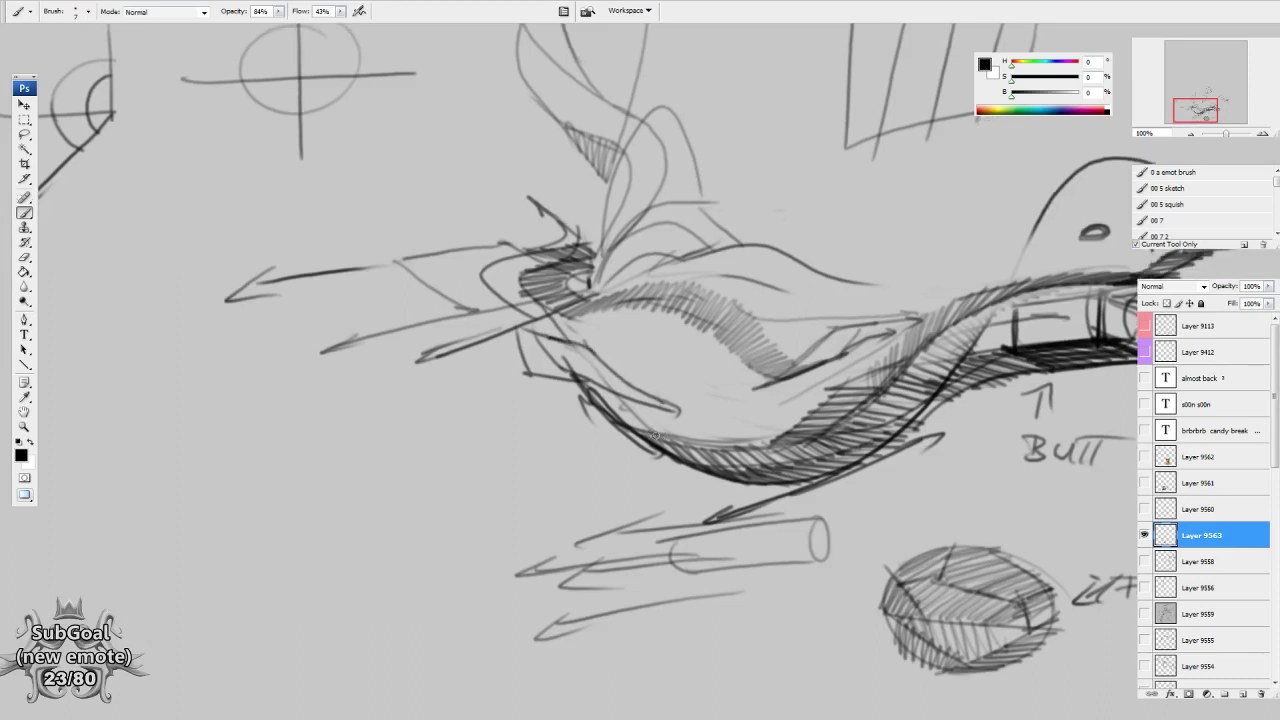
Add a wavy contour and more hatching below the inner ridge, and extend the body's upper edge toward the large arc.
mouse_move(639, 390)
mouse_down()
mouse_move(630, 349)
mouse_move(646, 312)
mouse_move(584, 329)
mouse_move(767, 391)
mouse_move(754, 386)
mouse_move(785, 373)
mouse_move(755, 375)
mouse_move(750, 349)
mouse_move(703, 366)
mouse_move(713, 324)
mouse_move(686, 341)
mouse_move(681, 310)
mouse_move(650, 345)
mouse_move(653, 306)
mouse_move(624, 335)
mouse_move(617, 301)
mouse_move(597, 329)
mouse_move(570, 306)
mouse_up()
drag(634, 272, 614, 324)
drag(706, 328, 684, 286)
mouse_move(656, 340)
mouse_down()
mouse_move(875, 354)
mouse_move(778, 357)
mouse_move(818, 367)
mouse_move(928, 327)
mouse_up()
drag(808, 366, 914, 334)
drag(824, 358, 946, 290)
drag(868, 359, 862, 362)
Rework the body's upper edge into a hatched strip that curves upward and ends in two arrows.
key(e)
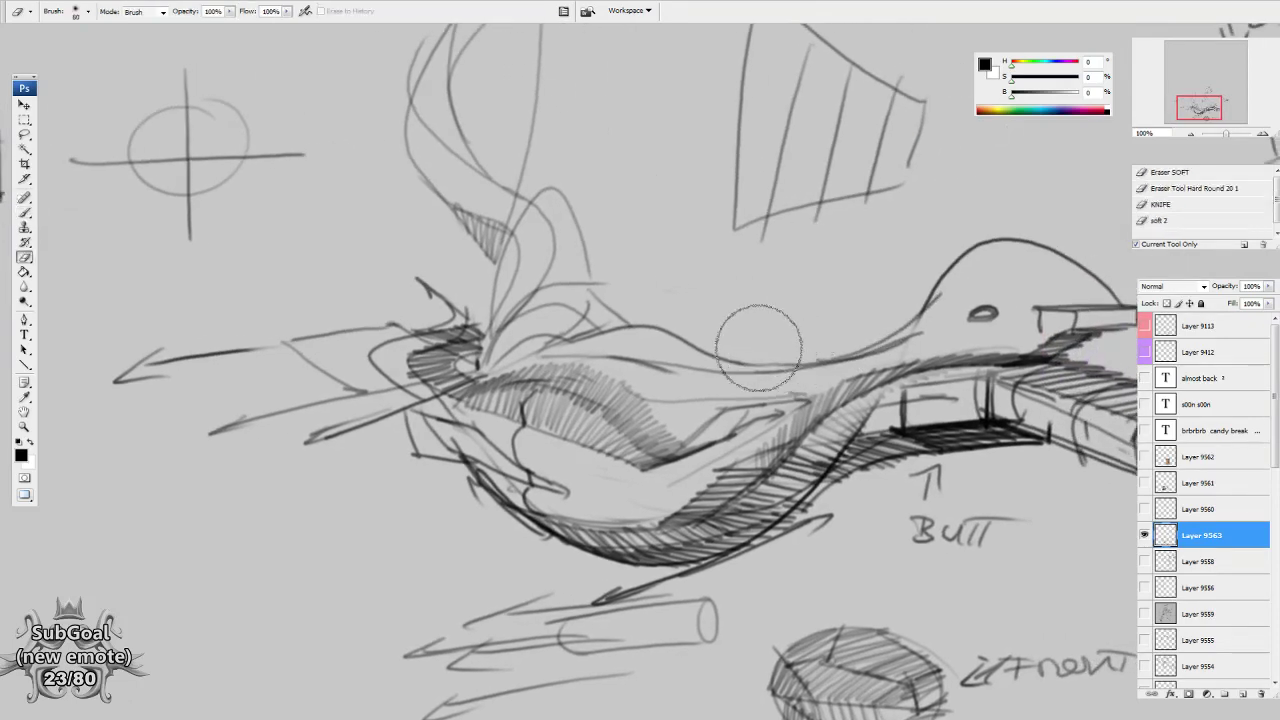
drag(770, 350, 925, 300)
key(b)
mouse_move(767, 366)
mouse_down()
mouse_move(880, 344)
mouse_move(842, 368)
mouse_move(902, 322)
mouse_move(824, 358)
mouse_move(869, 270)
mouse_up()
drag(836, 312, 846, 241)
drag(874, 293, 889, 230)
mouse_move(808, 364)
mouse_down()
mouse_move(744, 378)
mouse_move(709, 404)
mouse_move(688, 390)
mouse_move(684, 407)
mouse_move(672, 388)
mouse_move(657, 409)
mouse_move(641, 384)
mouse_move(616, 395)
mouse_move(604, 375)
mouse_move(554, 385)
mouse_move(570, 372)
mouse_move(560, 362)
mouse_move(512, 380)
mouse_move(522, 357)
mouse_move(467, 375)
mouse_move(624, 299)
mouse_up()
mouse_move(546, 397)
mouse_down()
mouse_move(624, 407)
mouse_move(584, 378)
mouse_up()
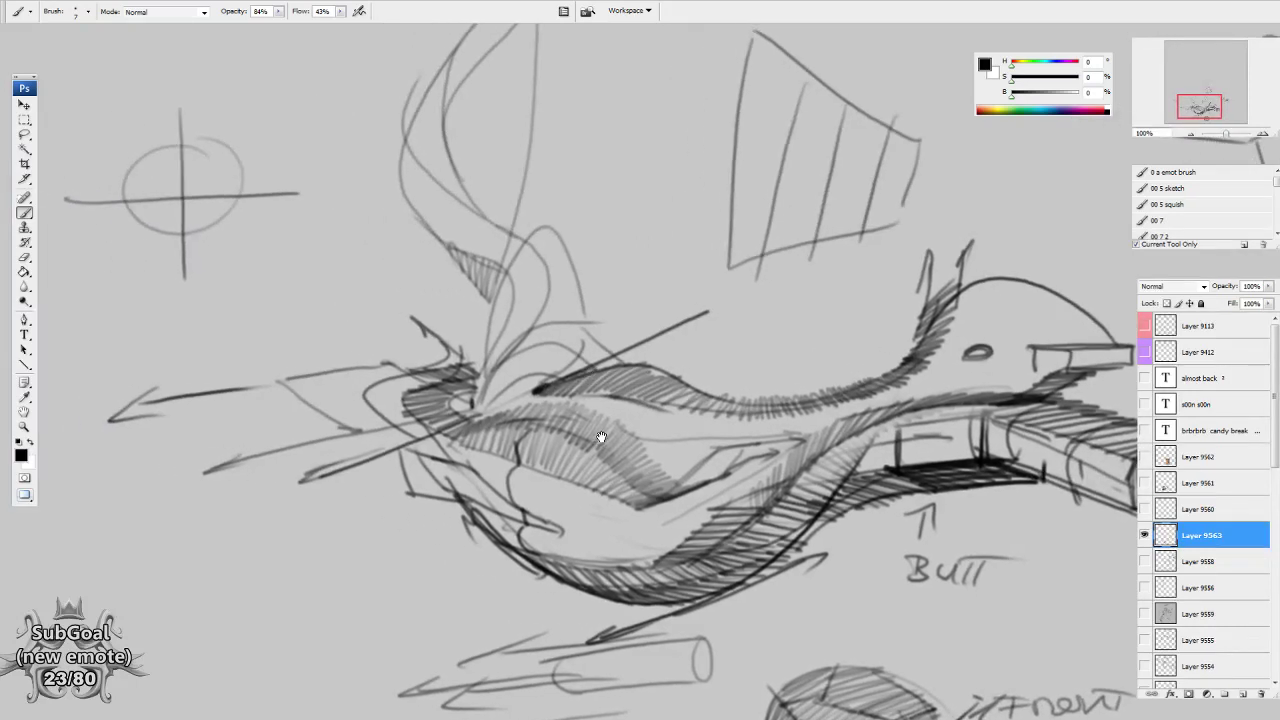
Hatch a small plane beside the diagonal line behind the tip and draw several upward arrows above it.
drag(601, 437, 599, 433)
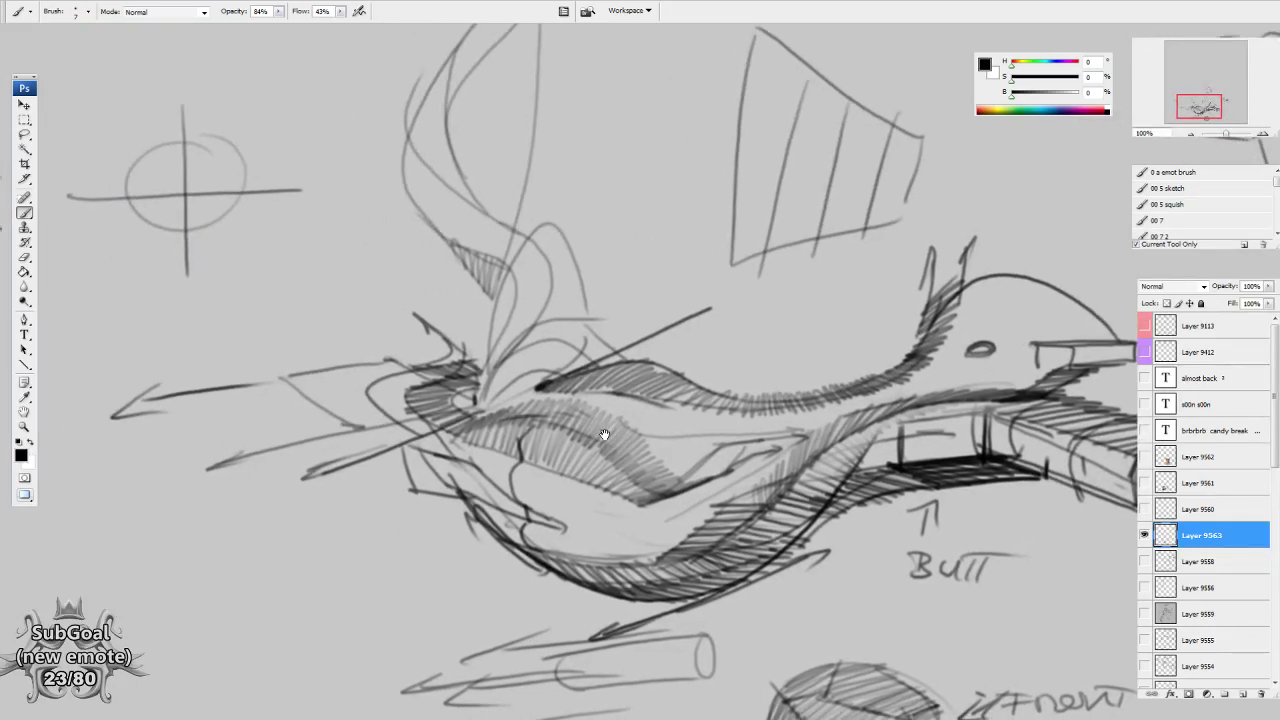
drag(602, 433, 614, 427)
mouse_move(638, 374)
mouse_down()
mouse_move(615, 361)
mouse_move(571, 367)
mouse_move(601, 329)
mouse_up()
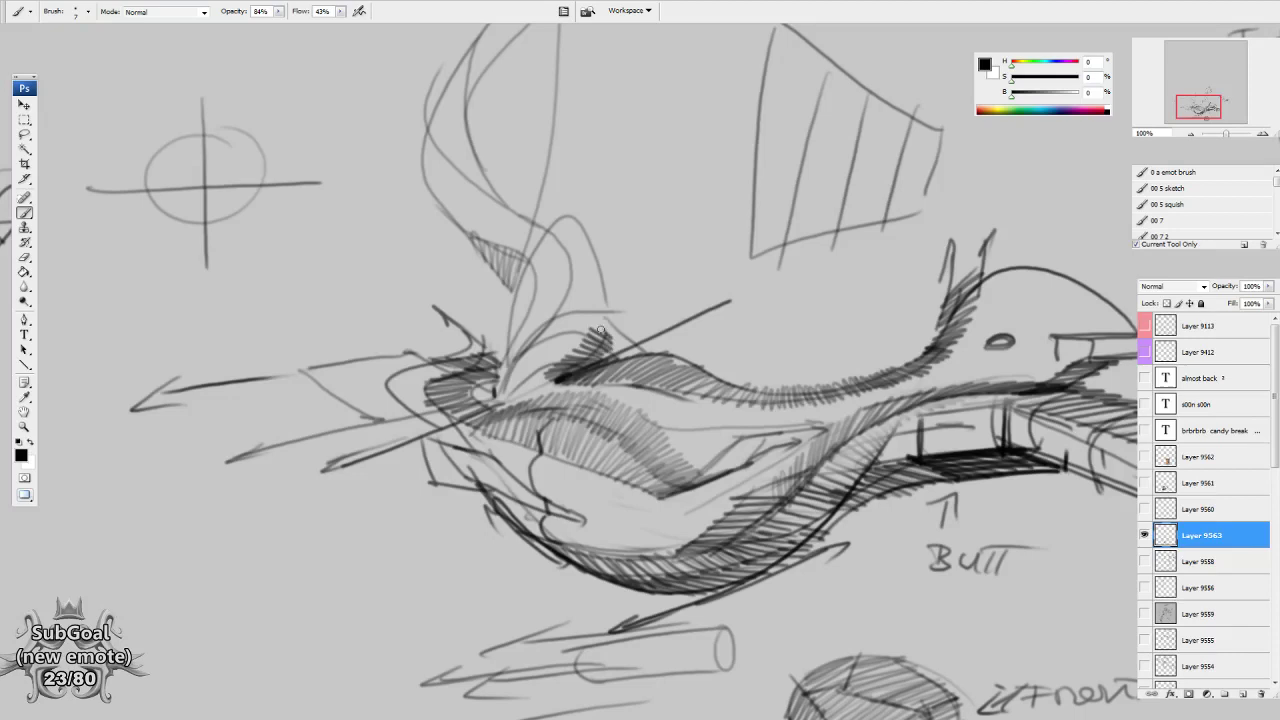
drag(627, 425, 630, 420)
mouse_move(615, 301)
mouse_down()
mouse_move(617, 380)
mouse_move(598, 178)
mouse_move(632, 240)
mouse_up()
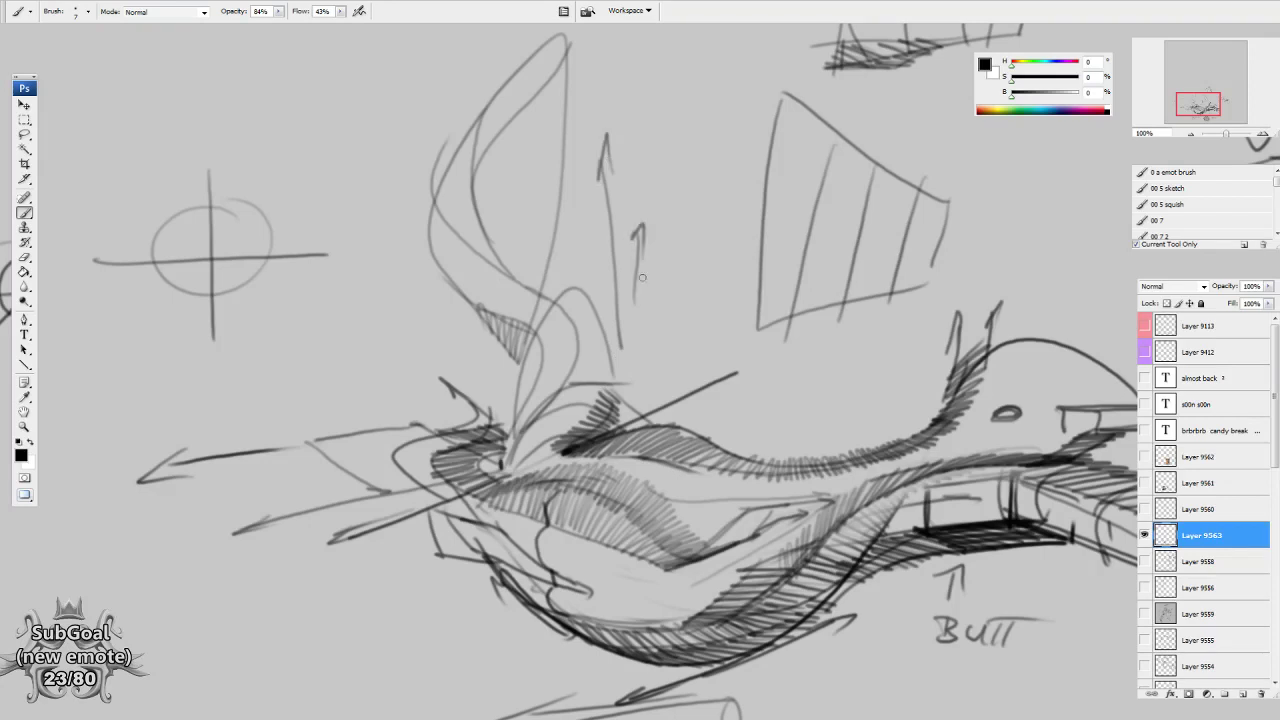
mouse_move(634, 386)
mouse_down()
mouse_move(687, 124)
mouse_move(683, 157)
mouse_up()
drag(688, 124, 699, 158)
drag(656, 313, 642, 398)
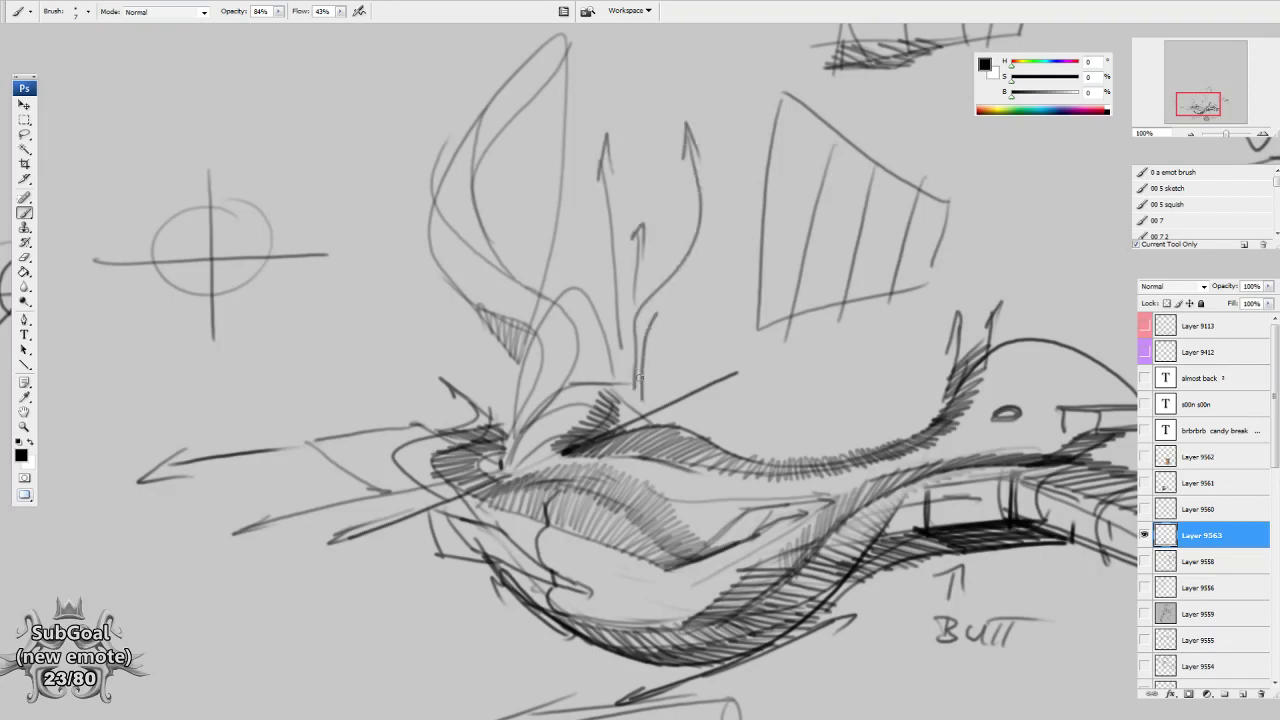
drag(622, 462, 638, 414)
Draw an arrow toward the thin box, and hatch the body's upper band and the curved loop above the tip.
drag(696, 543, 546, 426)
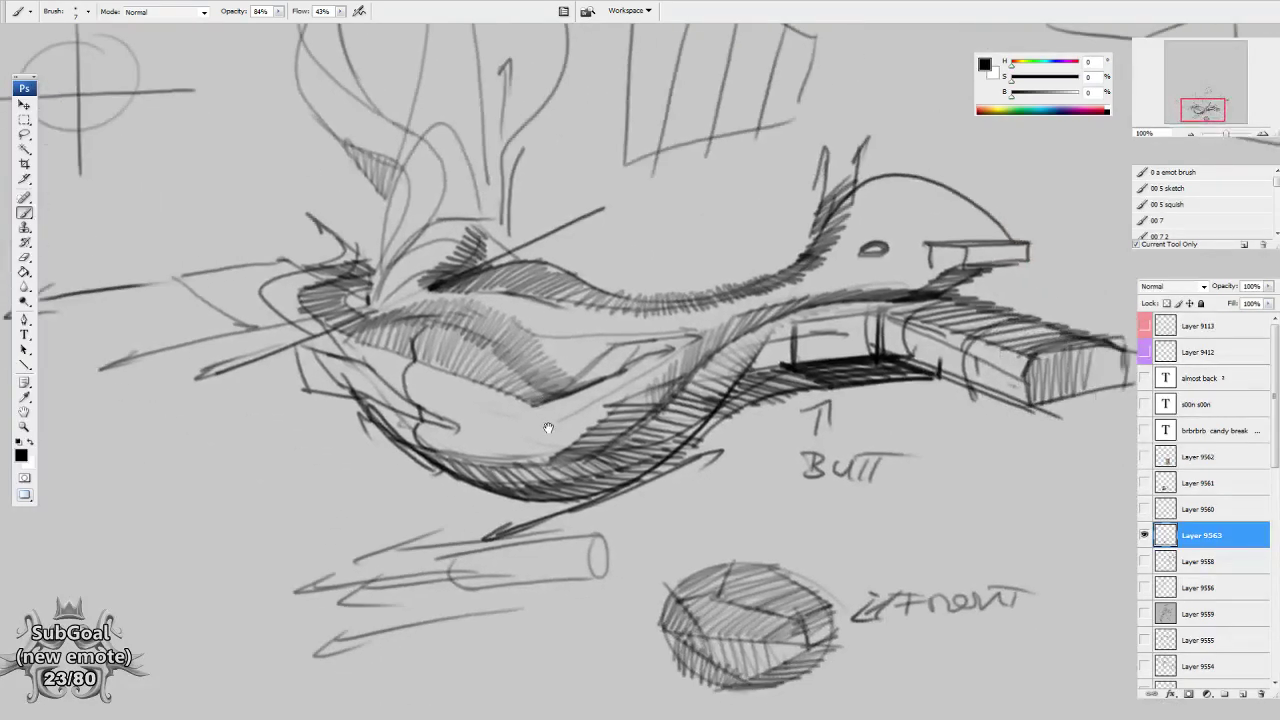
drag(866, 386, 808, 427)
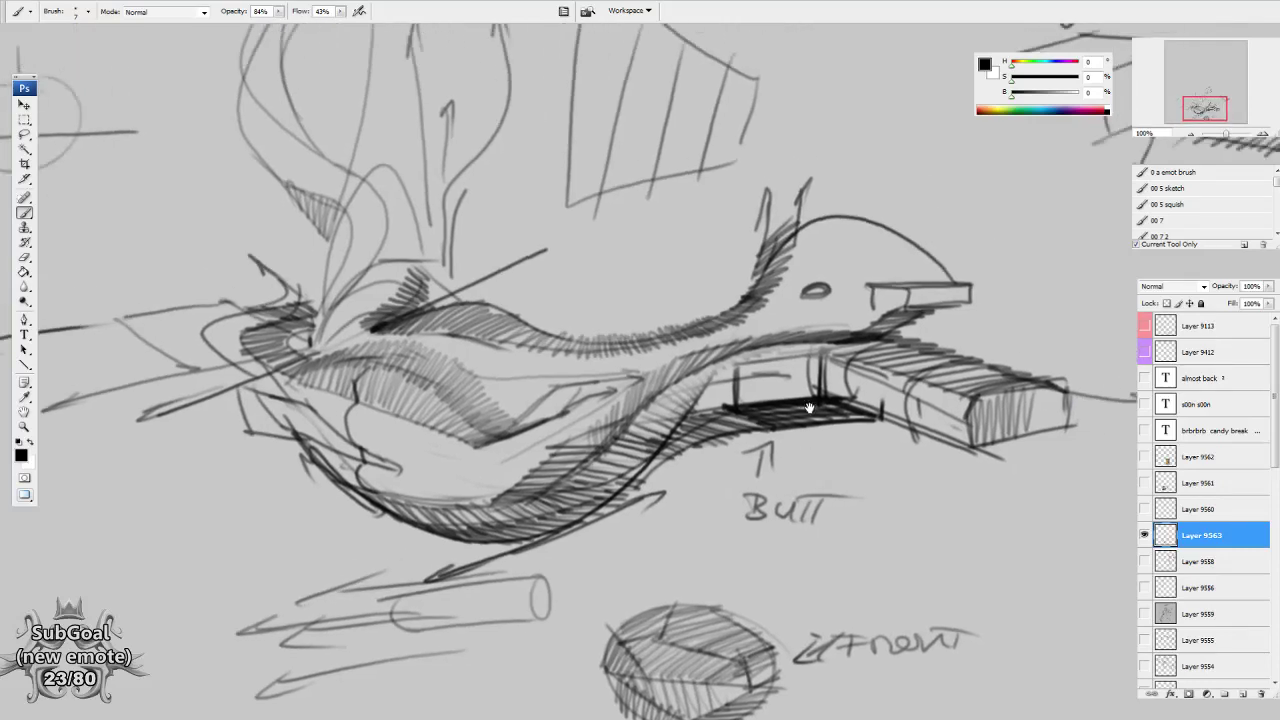
drag(749, 326, 907, 272)
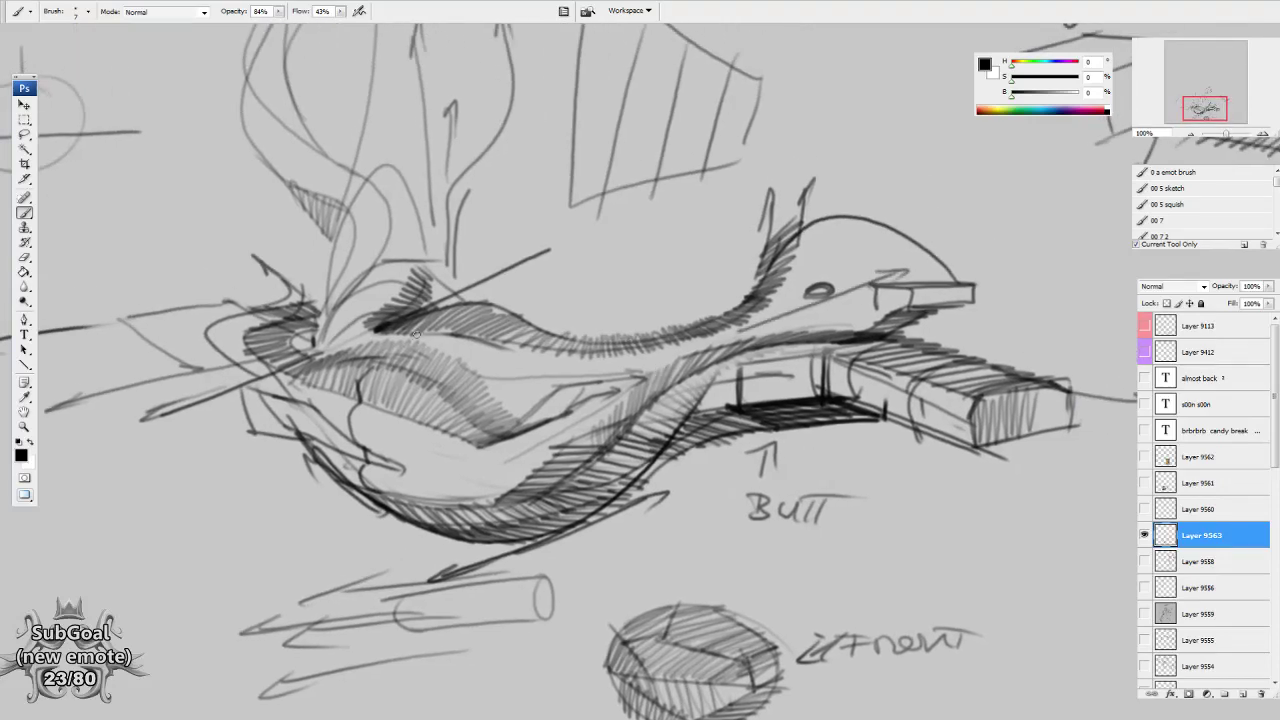
mouse_move(788, 312)
mouse_down()
mouse_move(665, 364)
mouse_move(484, 372)
mouse_move(345, 345)
mouse_move(342, 324)
mouse_move(388, 235)
mouse_move(380, 178)
mouse_move(369, 182)
mouse_move(382, 306)
mouse_move(365, 147)
mouse_up()
Draw contour lines inside and along the edge of the leaf shape rising from the hatched loop.
drag(404, 314, 430, 128)
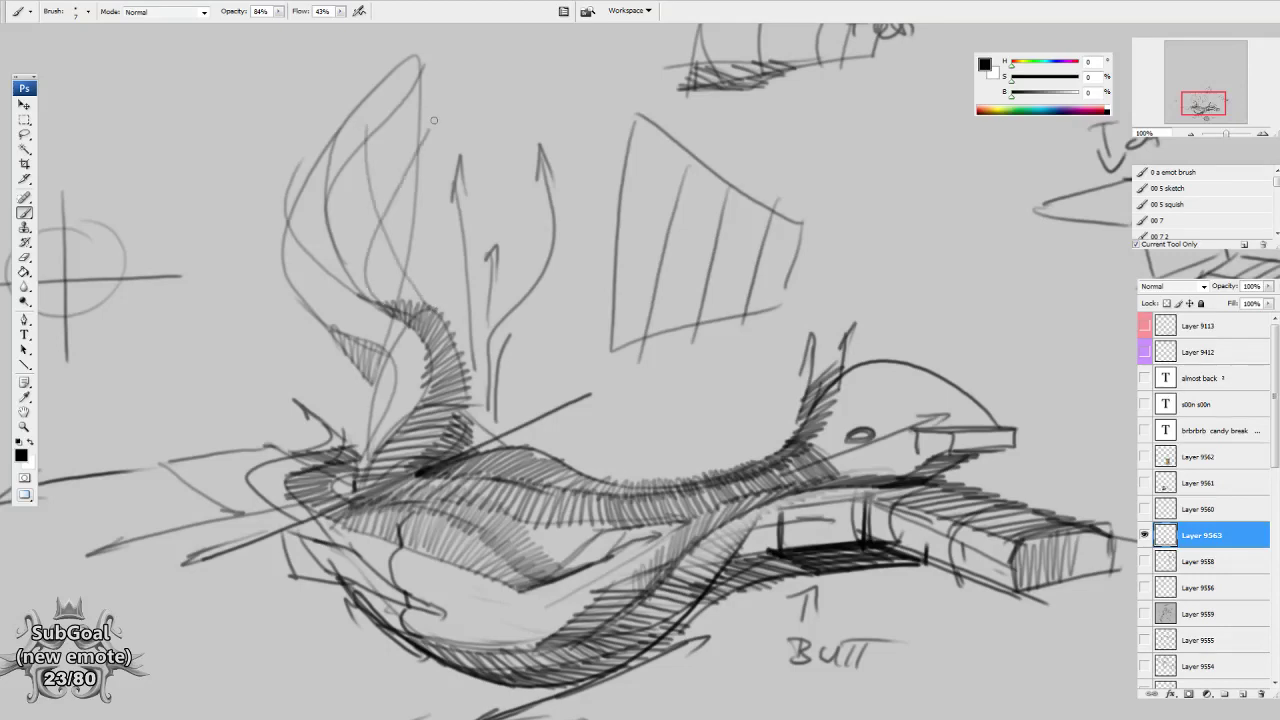
drag(428, 304, 434, 110)
mouse_move(370, 286)
mouse_down()
mouse_move(408, 34)
mouse_move(427, 184)
mouse_up()
drag(449, 348, 483, 418)
drag(403, 368, 317, 247)
drag(367, 332, 429, 380)
Erase the leaf shape's inner curves and redraw it with a broad rounded top and a few diagonal strokes.
key(e)
mouse_move(440, 430)
mouse_down()
mouse_move(366, 349)
mouse_move(419, 318)
mouse_move(457, 371)
mouse_move(423, 343)
mouse_up()
key(b)
mouse_move(455, 418)
mouse_down()
mouse_move(378, 250)
mouse_move(645, 375)
mouse_up()
mouse_move(446, 102)
mouse_down()
mouse_move(449, 130)
mouse_move(545, 288)
mouse_move(433, 105)
mouse_up()
Draw three adjoining upright rectangles in the empty area above the crossed circle and write "3D" over them.
drag(519, 267, 706, 445)
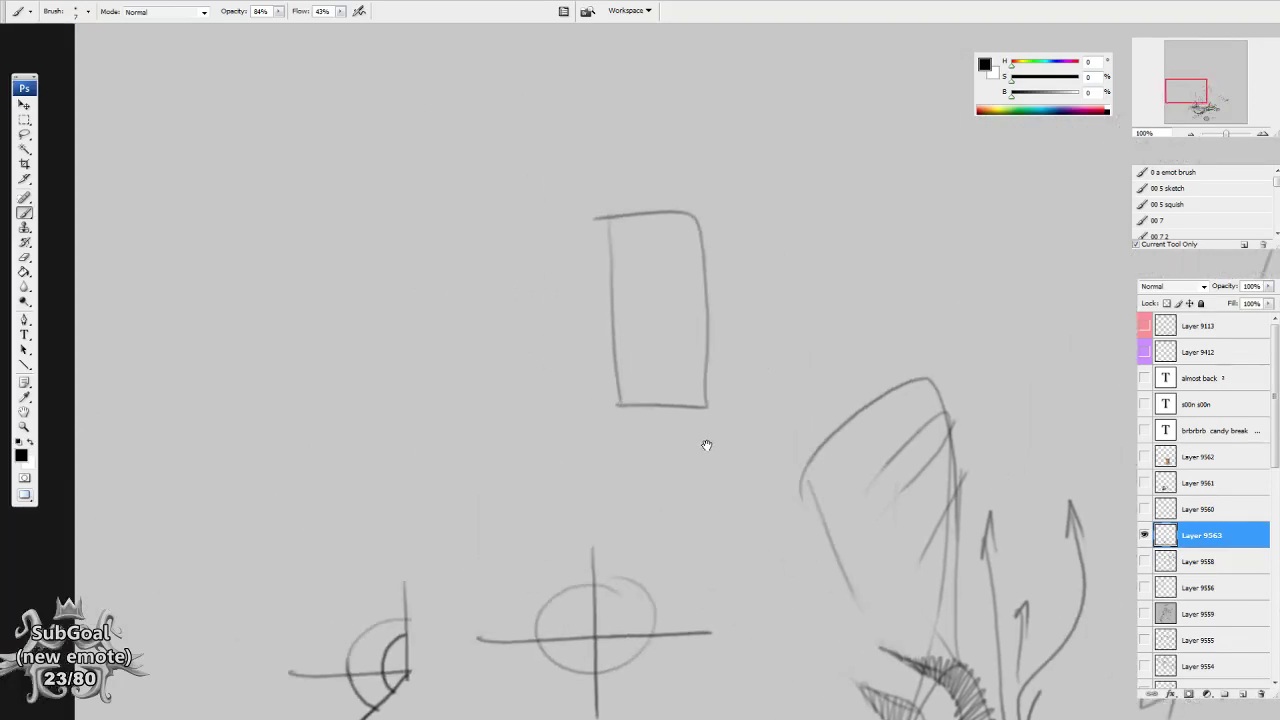
mouse_move(618, 405)
mouse_down()
mouse_move(557, 229)
mouse_move(588, 191)
mouse_up()
mouse_move(670, 216)
mouse_down()
mouse_move(786, 398)
mouse_move(676, 409)
mouse_up()
drag(620, 212, 534, 236)
drag(631, 512, 642, 499)
drag(714, 197, 708, 249)
drag(654, 158, 663, 182)
drag(708, 155, 708, 180)
drag(692, 153, 685, 184)
drag(688, 428, 692, 414)
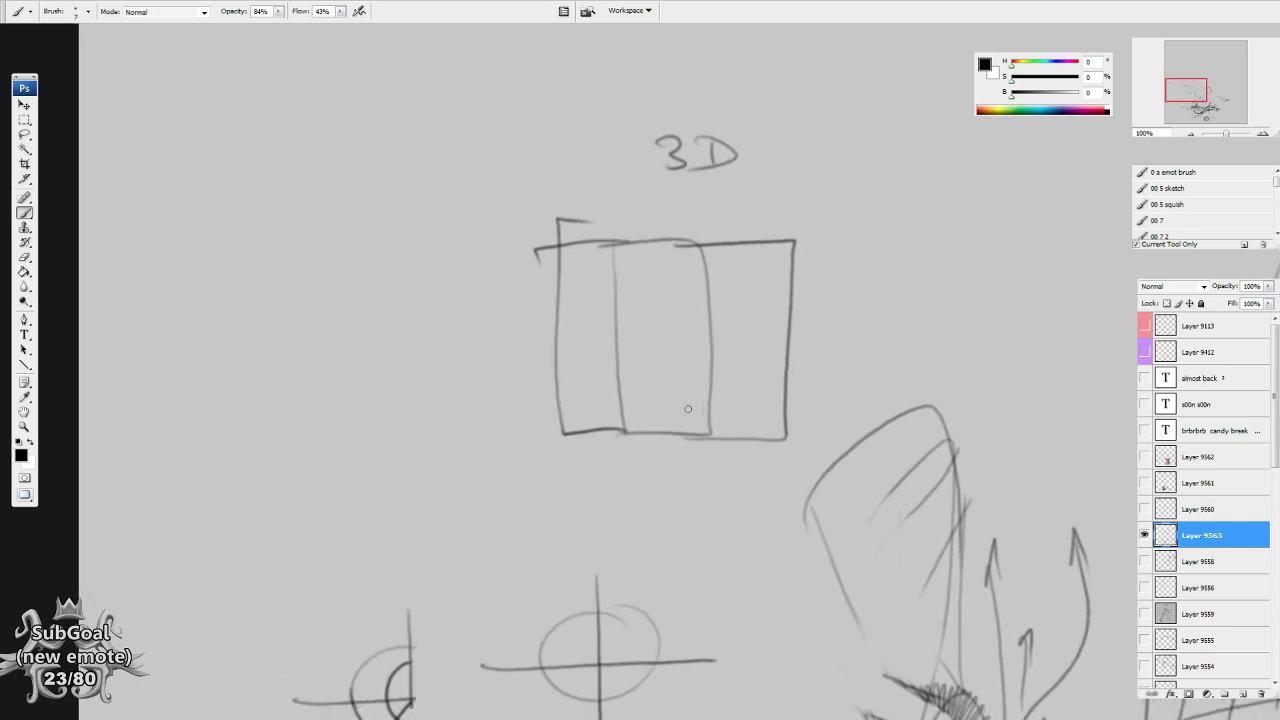
Draw a narrow stepped column beside the rectangles, joined to a second column with an outward-curving, tapering side.
scroll(649, 391, left, 5)
mouse_move(574, 443)
mouse_down()
mouse_move(568, 312)
mouse_move(570, 443)
mouse_up()
drag(634, 414, 692, 132)
drag(620, 189, 622, 200)
mouse_move(621, 149)
mouse_down()
mouse_move(623, 284)
mouse_move(706, 146)
mouse_up()
mouse_move(562, 268)
mouse_down()
mouse_move(558, 166)
mouse_move(626, 160)
mouse_up()
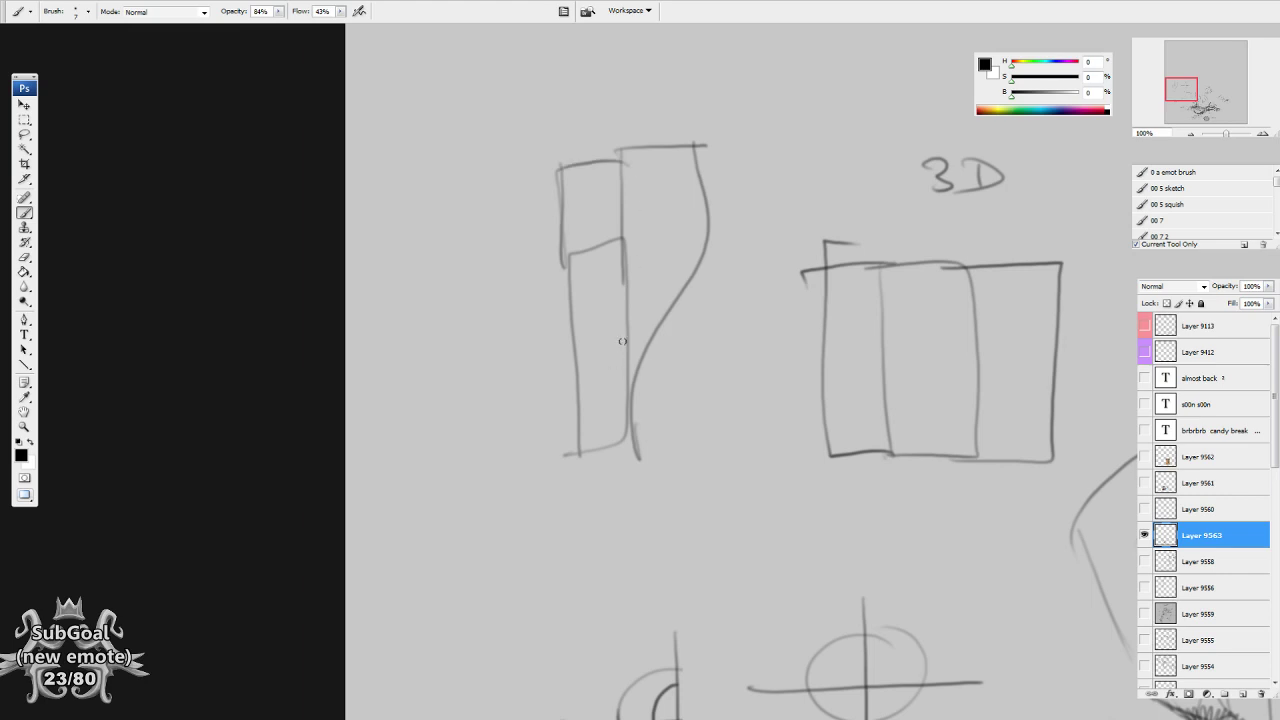
Wrap curved cross-contour lines around the narrow column and the bulging column.
drag(629, 342, 566, 348)
drag(628, 304, 576, 314)
drag(636, 268, 708, 250)
drag(612, 238, 706, 220)
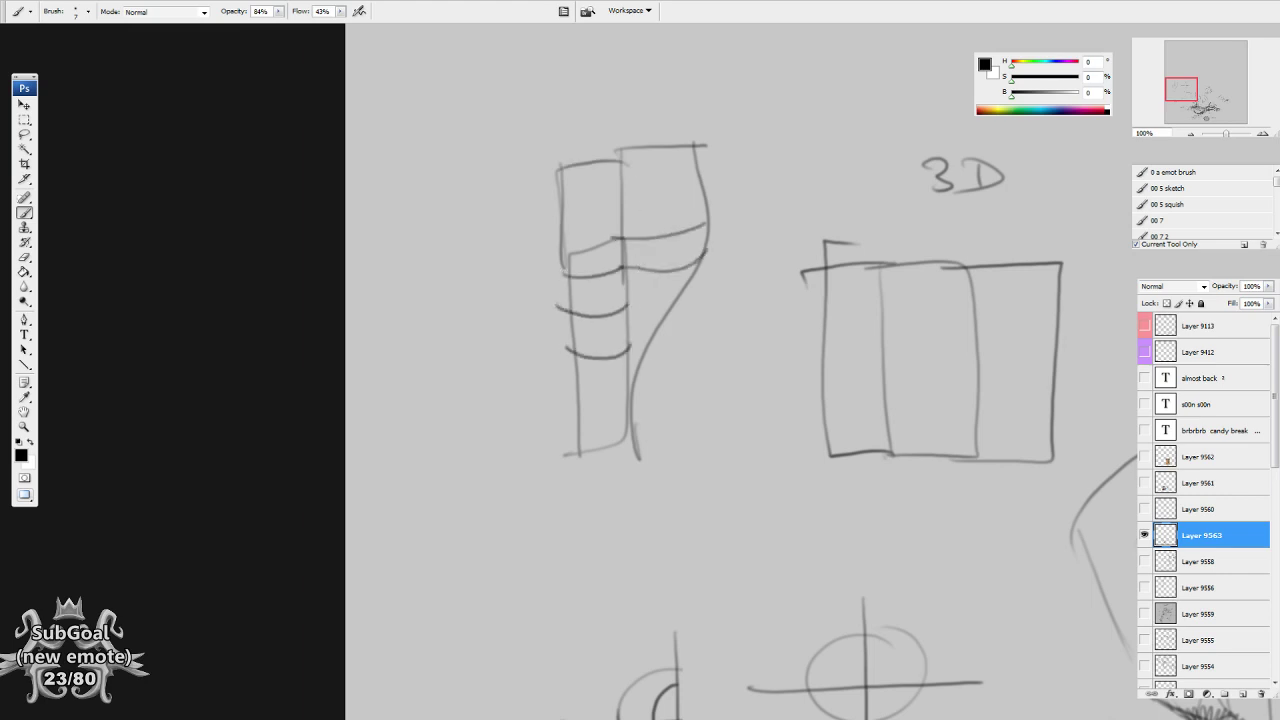
Divide both columns with lengthwise lines and mark the resulting strips with small letters and numbers.
scroll(623, 329, up, 1)
drag(577, 219, 602, 544)
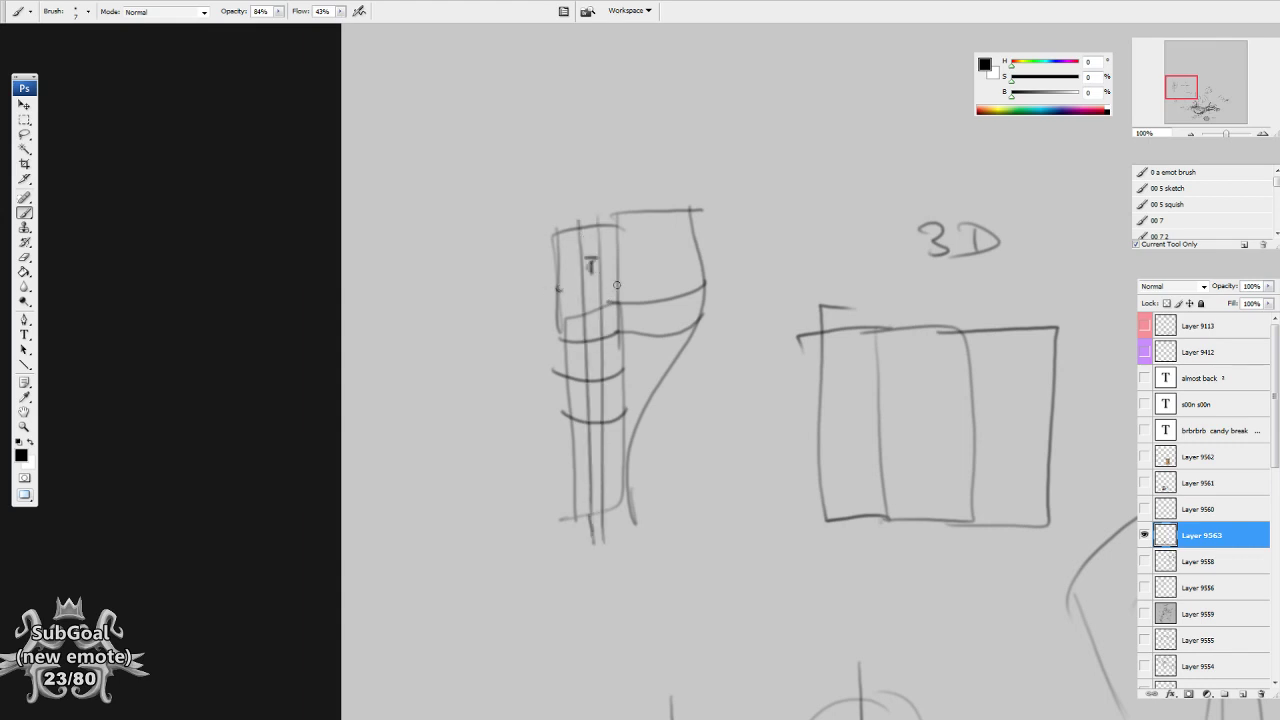
drag(646, 212, 642, 412)
drag(676, 206, 660, 378)
drag(684, 263, 687, 272)
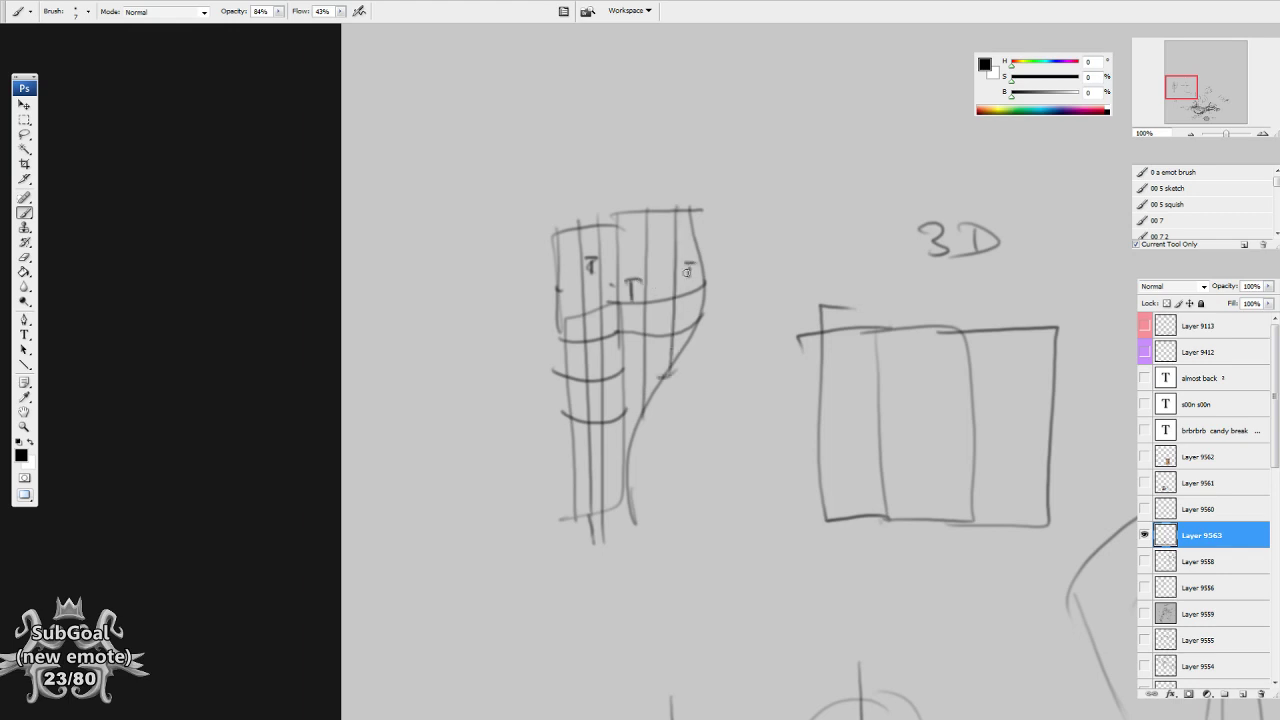
drag(734, 464, 718, 530)
Add box-like top planes to both columns, and write a circled "3D" above them.
drag(628, 327, 590, 285)
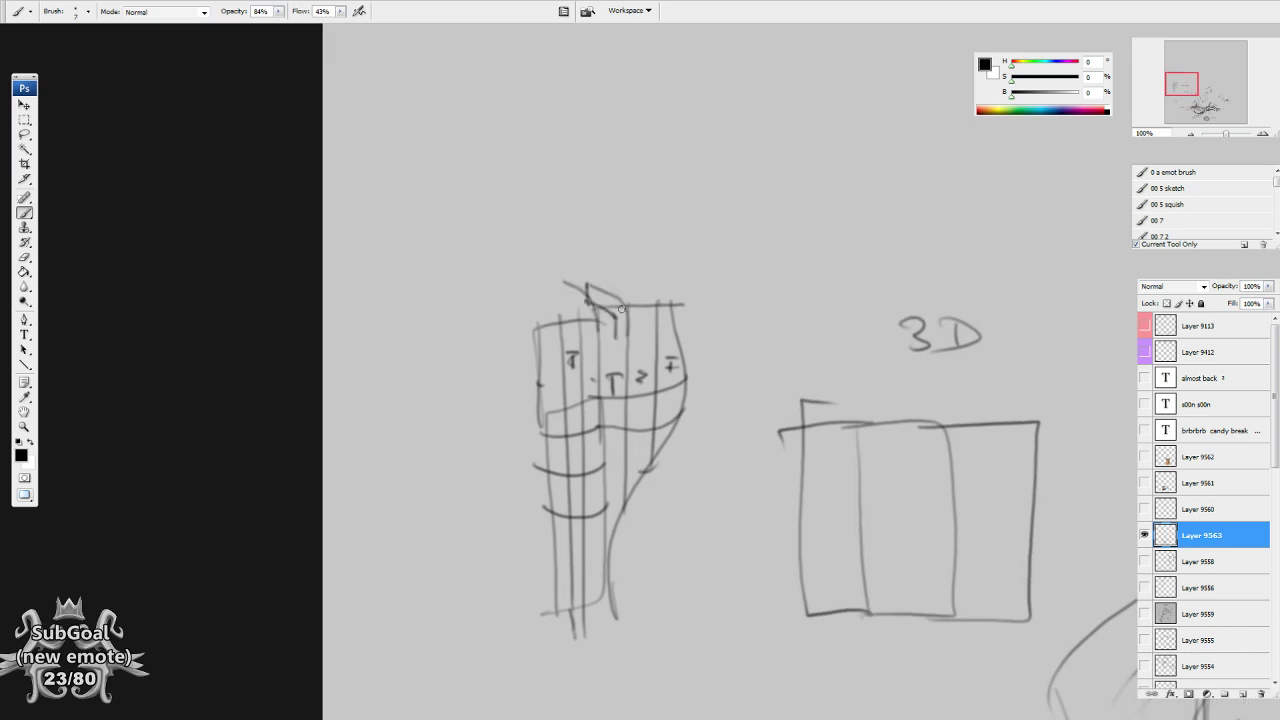
drag(587, 283, 672, 299)
drag(618, 319, 691, 297)
drag(730, 545, 745, 516)
mouse_move(605, 276)
mouse_down()
mouse_move(535, 283)
mouse_move(532, 327)
mouse_up()
drag(585, 171, 621, 199)
drag(666, 125, 667, 217)
scroll(697, 403, down, 3)
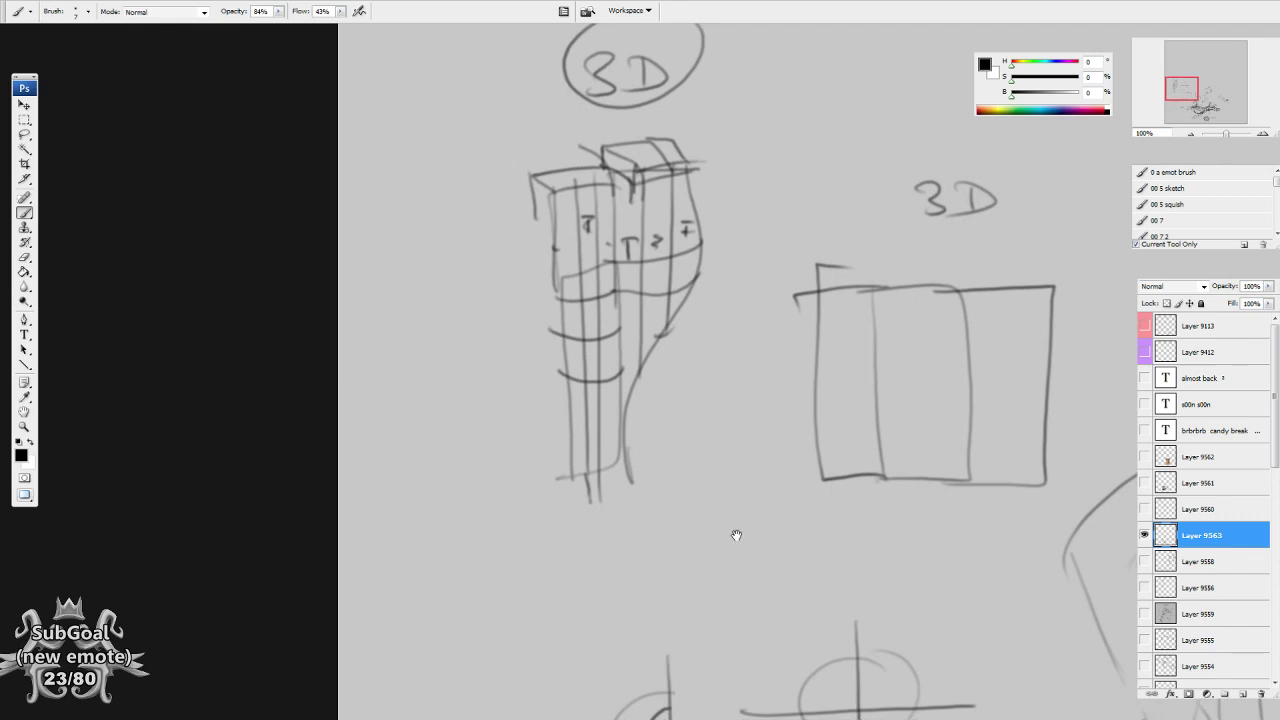
Hide Layer 9563 and show Layer 9558, bringing its gridded barrel sketch into view.
drag(631, 284, 623, 408)
drag(703, 360, 681, 492)
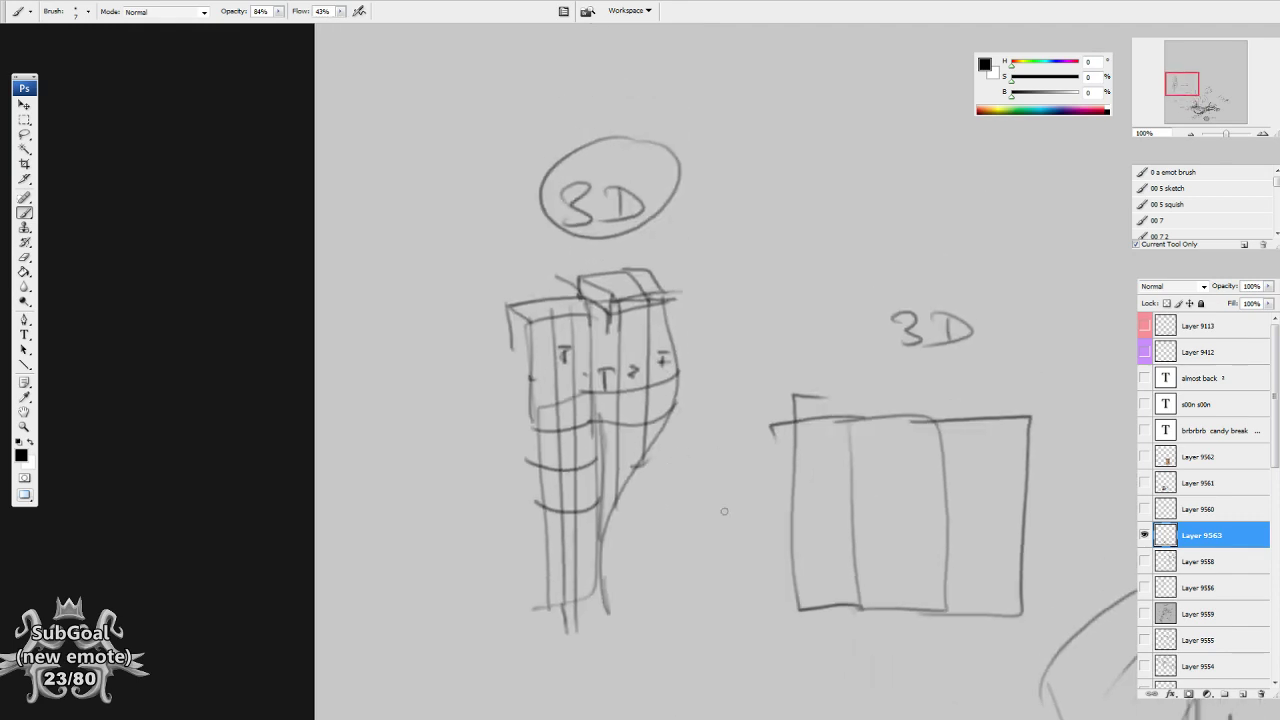
drag(756, 670, 651, 186)
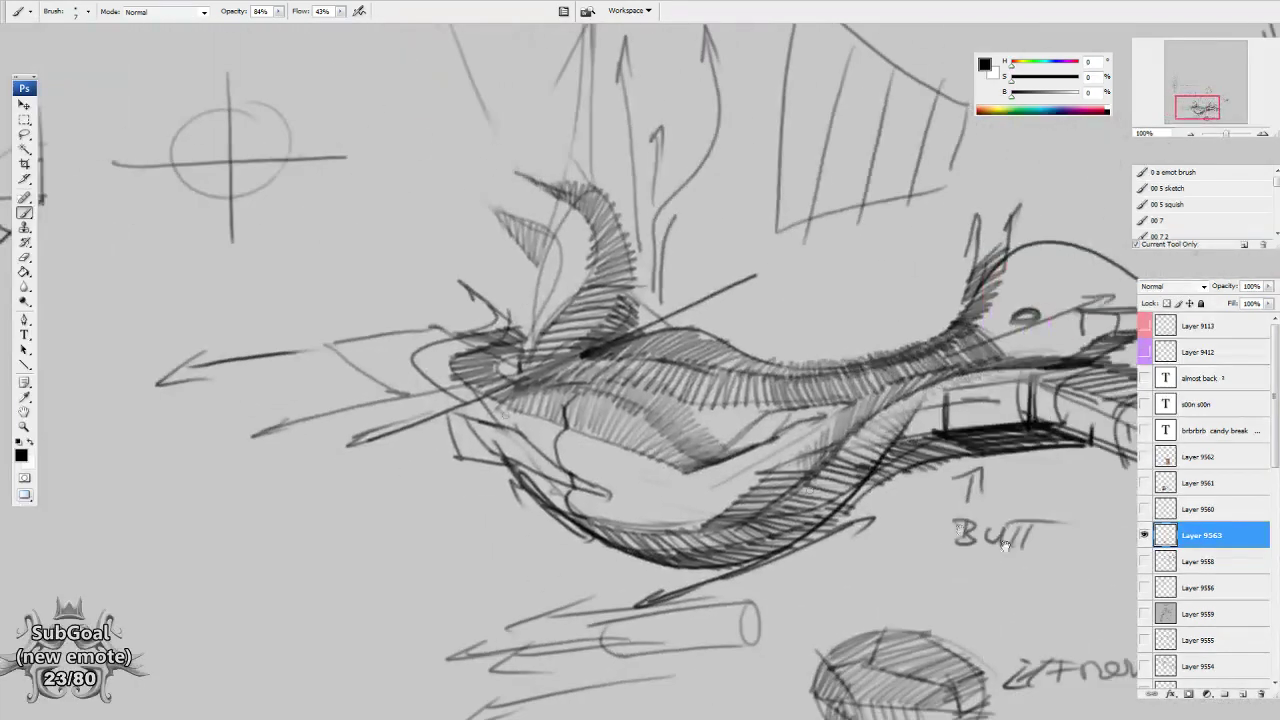
drag(1008, 576, 197, 237)
drag(861, 234, 754, 506)
click(1145, 535)
click(1145, 561)
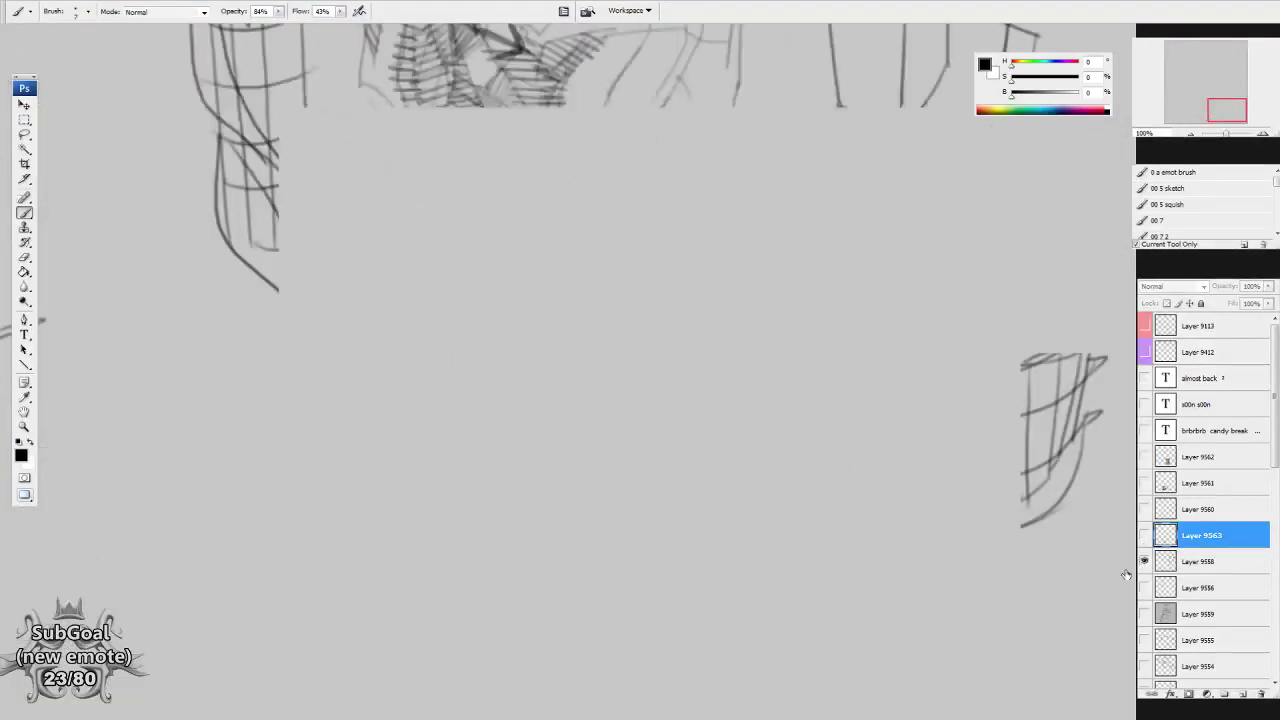
drag(924, 594, 732, 610)
click(1205, 563)
mouse_move(878, 256)
mouse_down()
mouse_move(665, 232)
mouse_move(1003, 451)
mouse_move(866, 250)
mouse_up()
drag(535, 490, 561, 456)
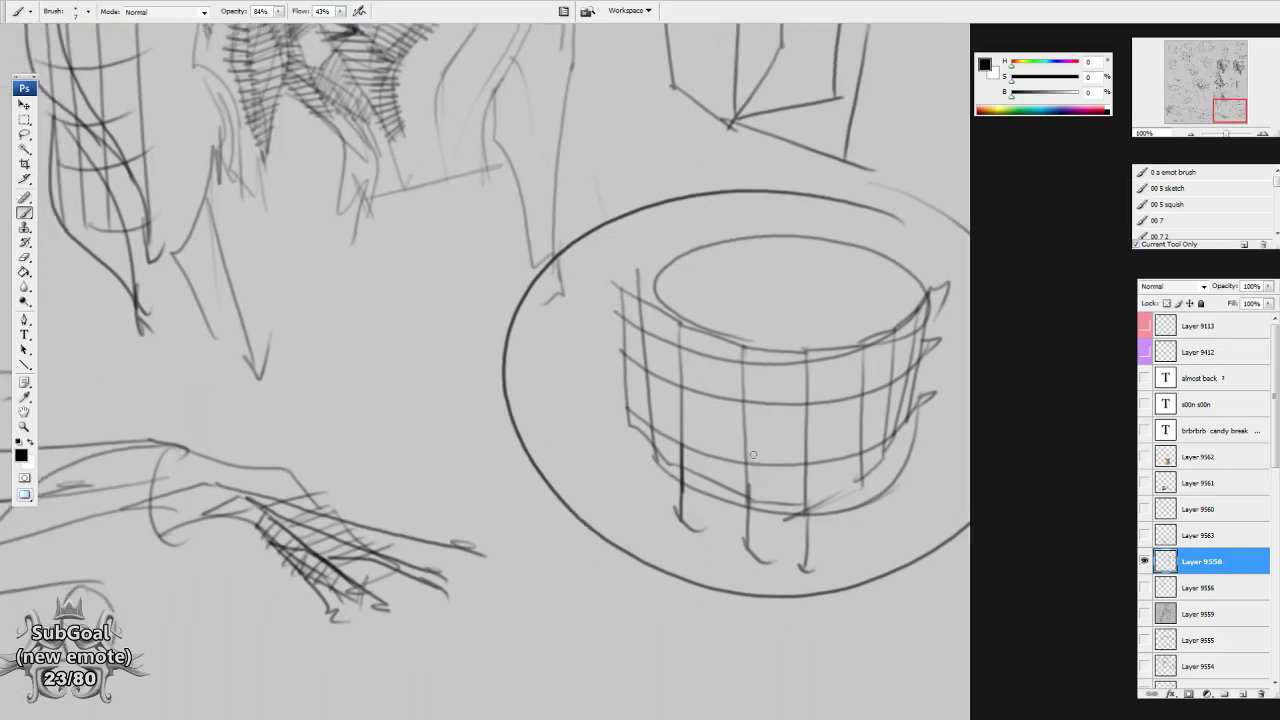
key(ctrl+z)
On Layer 9558, lasso the gridded barrel and place a copy of it beside the original.
key(l)
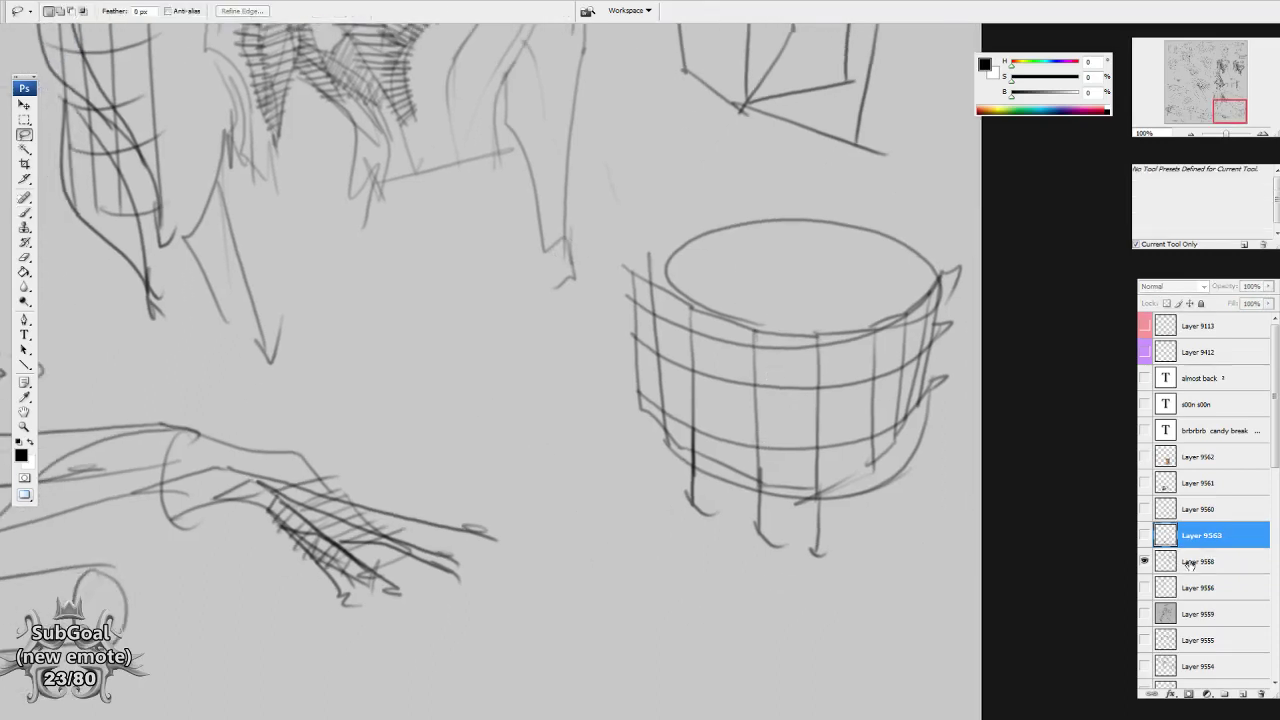
click(1190, 563)
mouse_move(740, 158)
mouse_down()
mouse_move(565, 560)
mouse_move(885, 172)
mouse_up()
mouse_move(733, 406)
mouse_down()
mouse_move(829, 149)
mouse_move(928, 376)
mouse_move(720, 389)
mouse_move(580, 363)
mouse_up()
Rotate the barrel copy 90° and scale it to 71.9%, apply the transform and clear the selection.
key(ctrl+t)
mouse_move(445, 132)
mouse_down()
mouse_move(541, 76)
mouse_move(716, 82)
mouse_move(755, 101)
mouse_move(691, 139)
mouse_up()
mouse_move(820, 240)
mouse_down()
mouse_move(850, 298)
mouse_move(853, 360)
mouse_move(856, 328)
mouse_up()
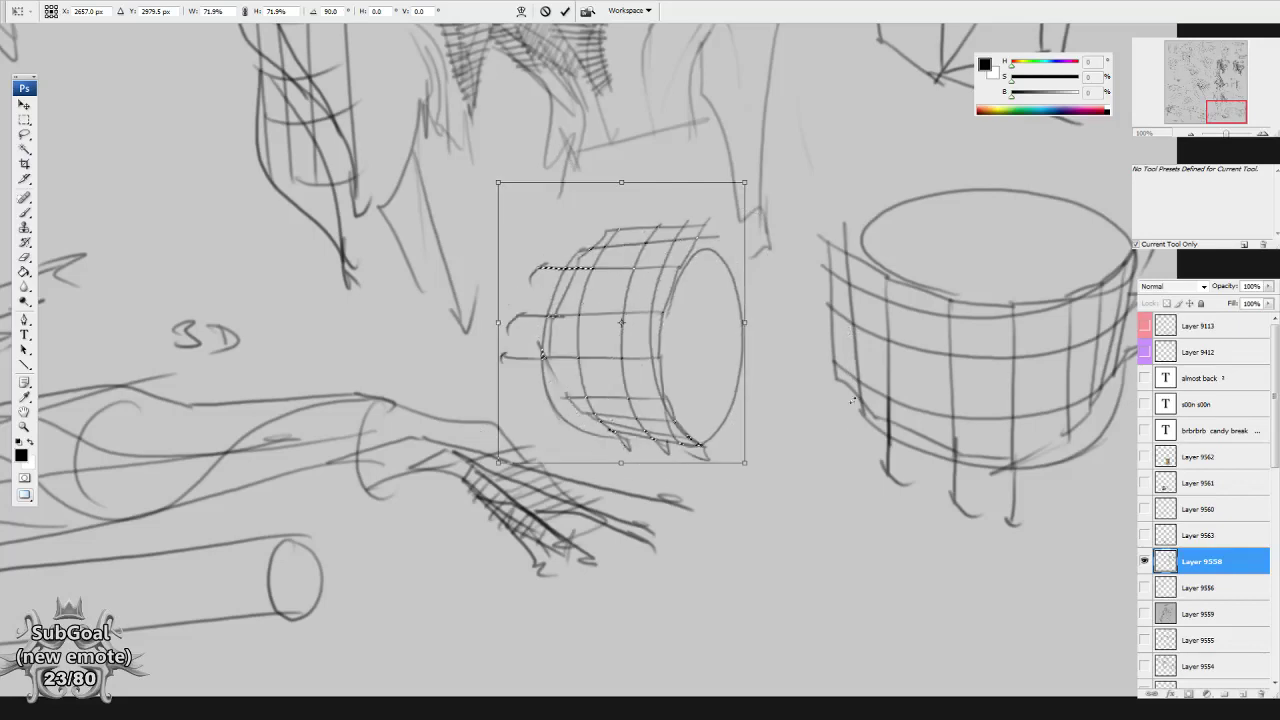
key(Return)
key(ctrl+d)
key(b)
drag(826, 448, 840, 429)
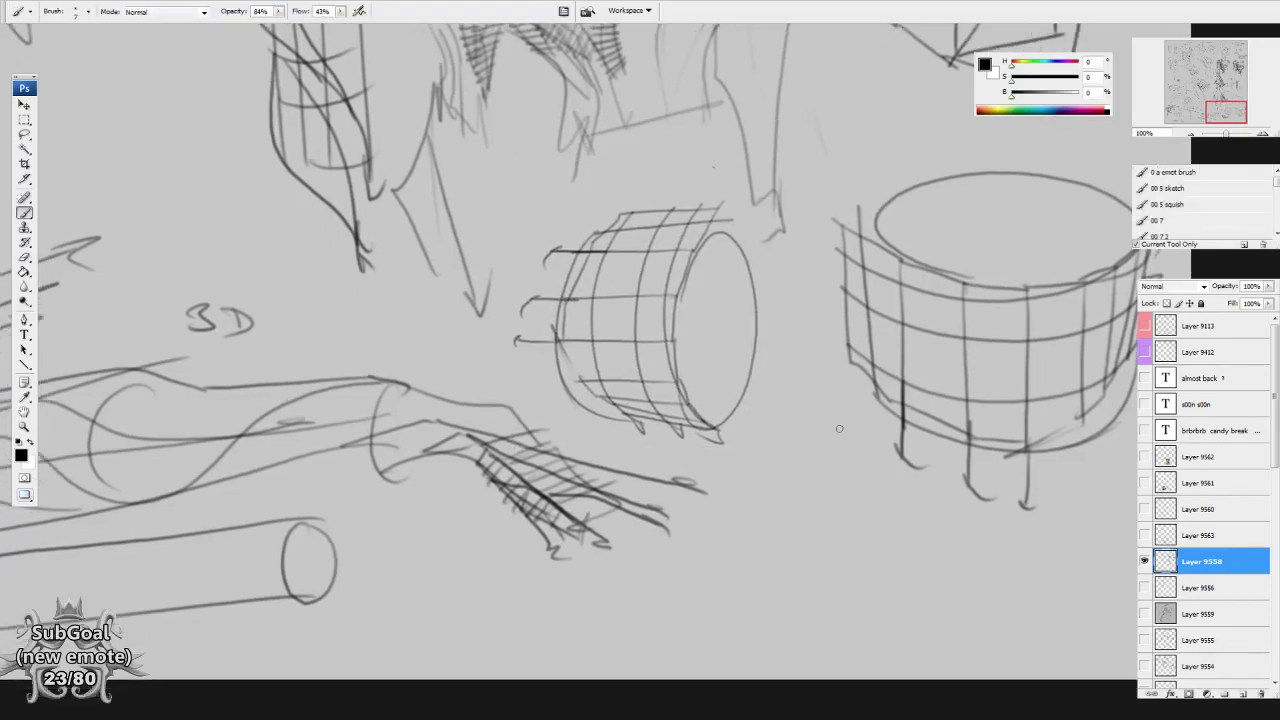
drag(719, 586, 726, 573)
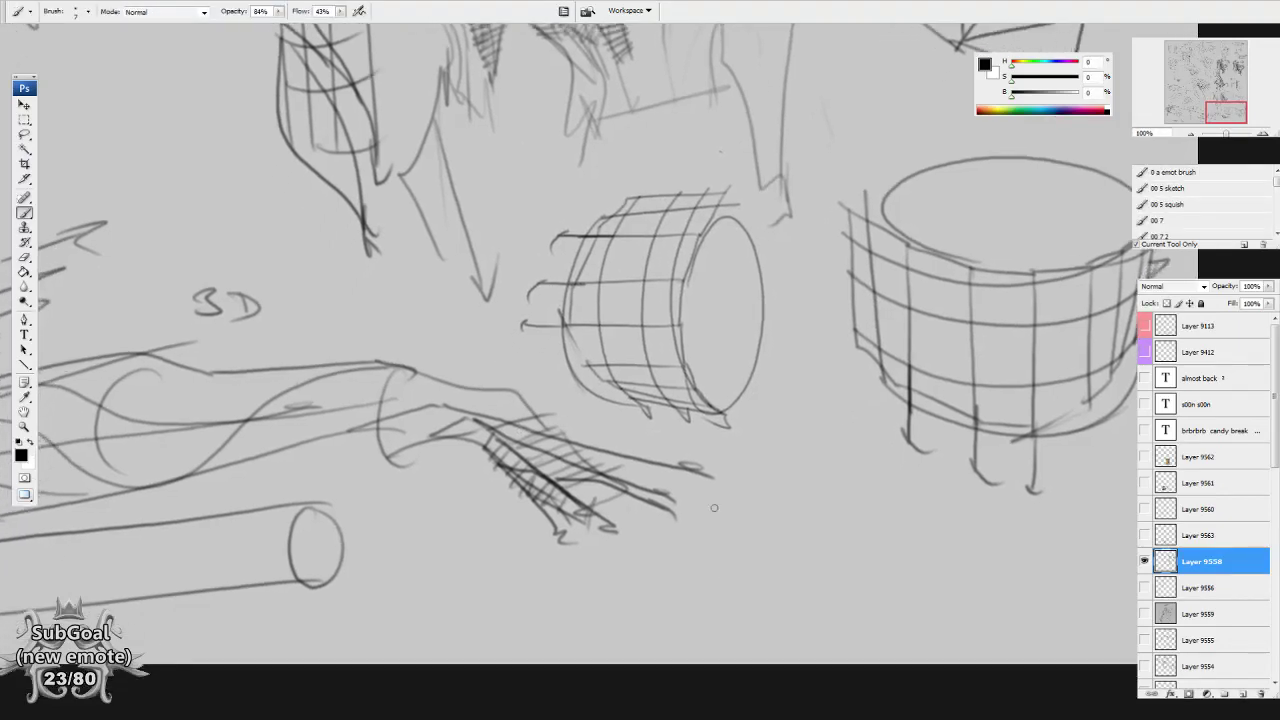
Extend the rotated barrel copy's three lengthwise grid lines into arrows leading away from its closed end.
mouse_move(578, 233)
mouse_down()
mouse_move(506, 235)
mouse_move(512, 244)
mouse_up()
drag(553, 285, 478, 296)
mouse_move(546, 324)
mouse_down()
mouse_move(486, 330)
mouse_move(497, 340)
mouse_up()
scroll(874, 546, left, 1)
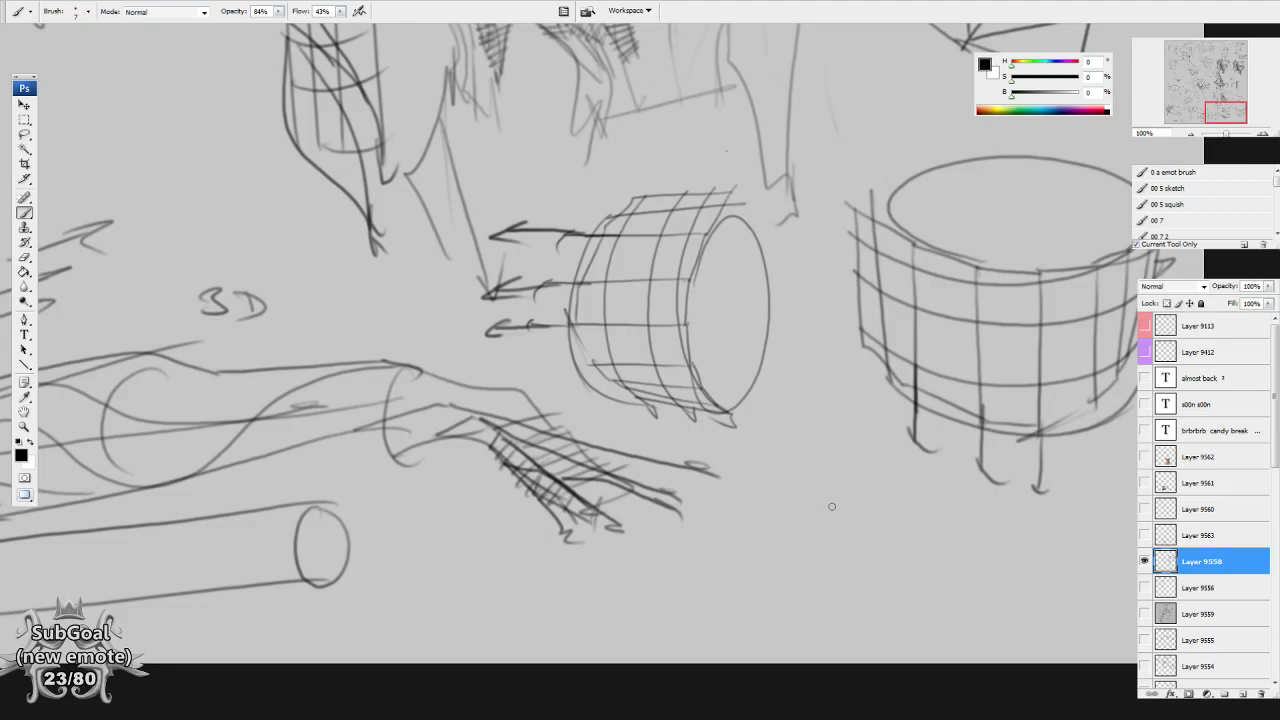
Hide Layer 9558, check the leg studies on Layer 9560, and show Layer 9563 instead.
click(1144, 561)
click(1144, 509)
drag(295, 459, 1000, 533)
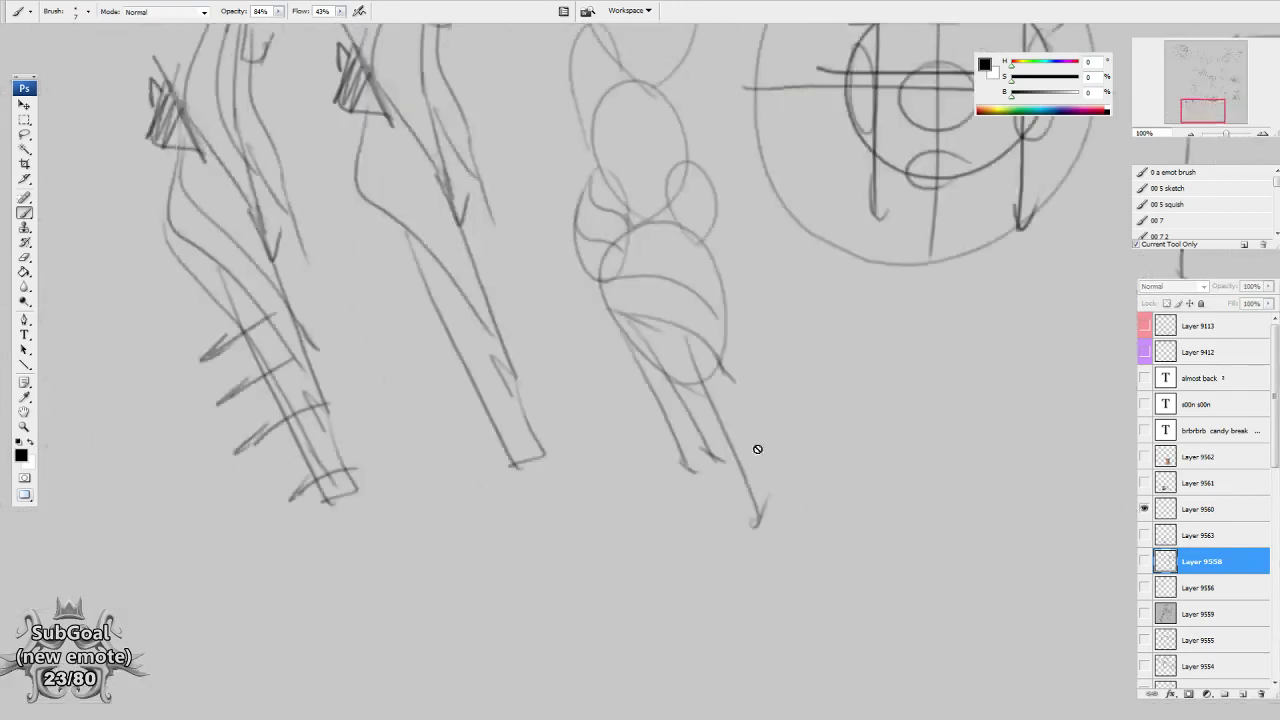
drag(543, 320, 686, 640)
click(1144, 509)
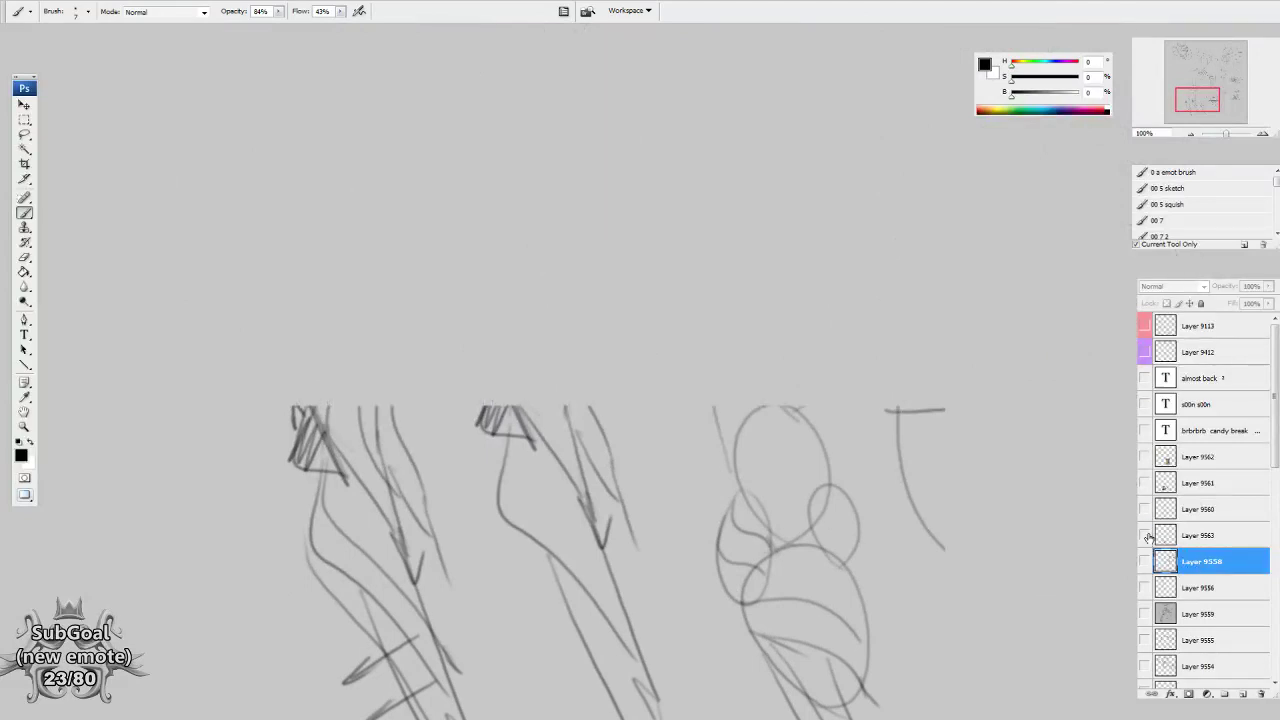
click(1144, 535)
mouse_move(610, 530)
mouse_down()
mouse_move(452, 331)
mouse_move(490, 355)
mouse_up()
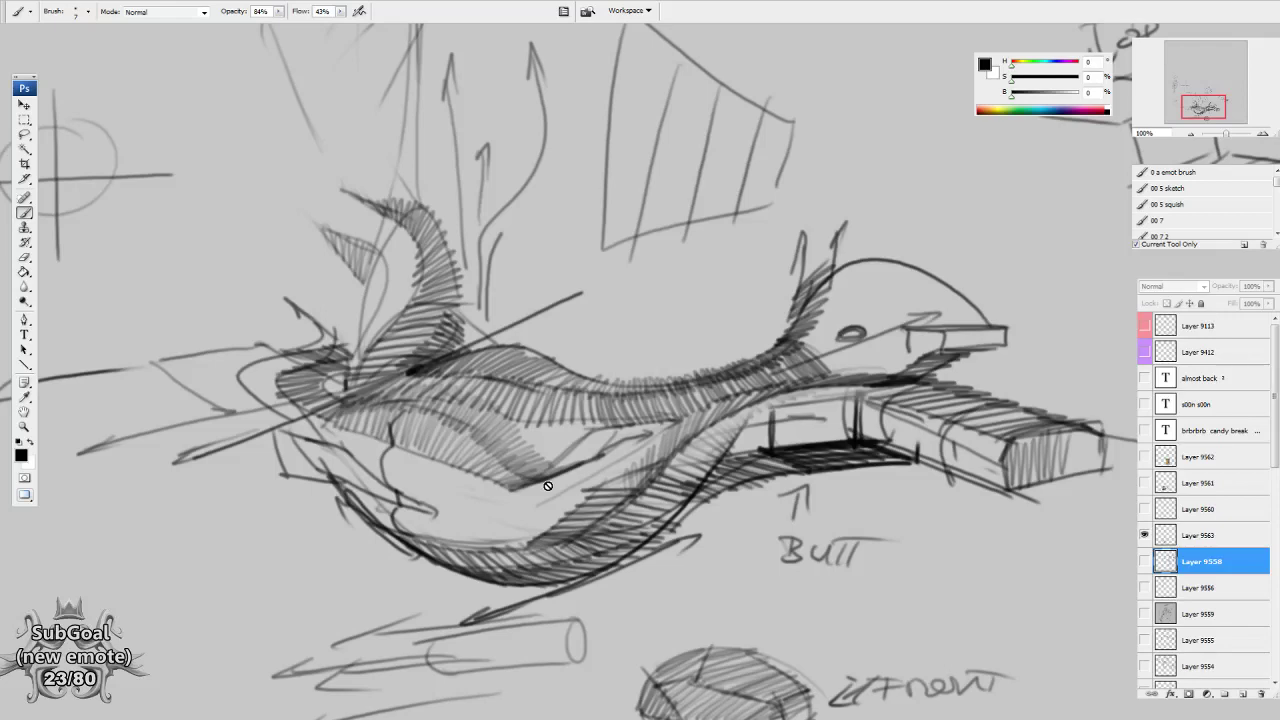
Make the visible Layer 9563 the active layer for drawing.
click(906, 600)
key(Return)
drag(855, 643, 933, 605)
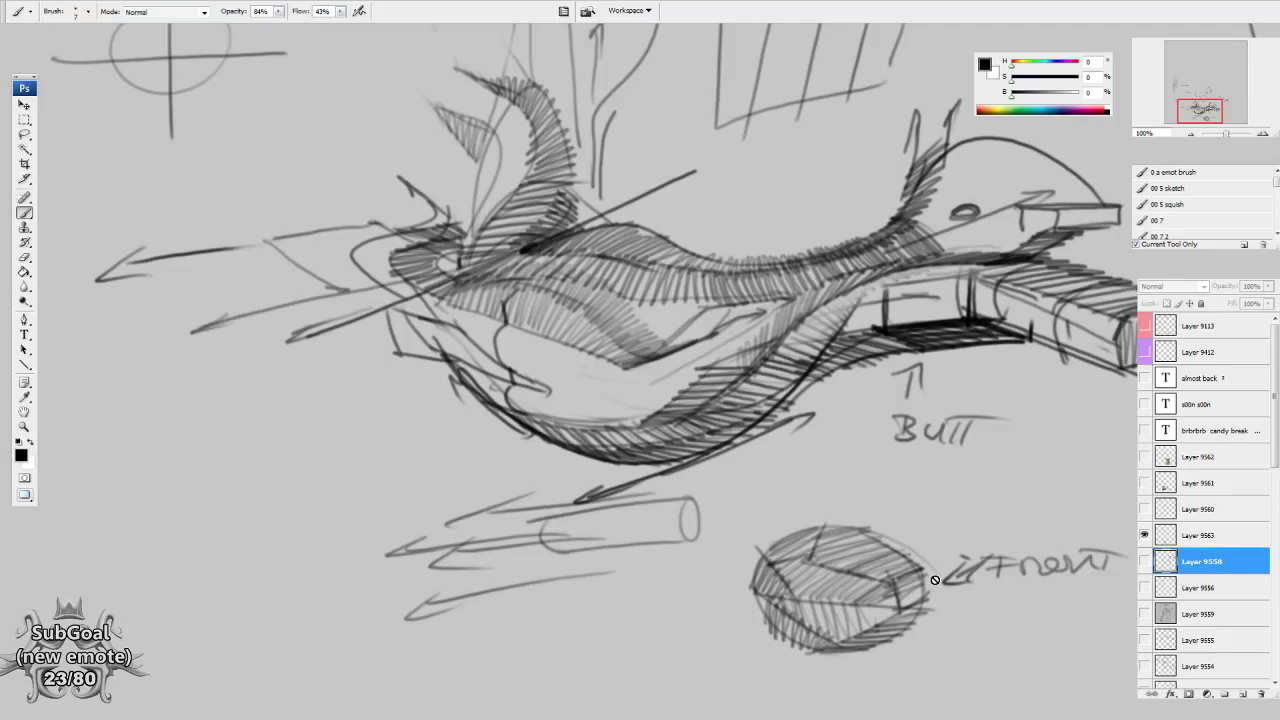
click(935, 580)
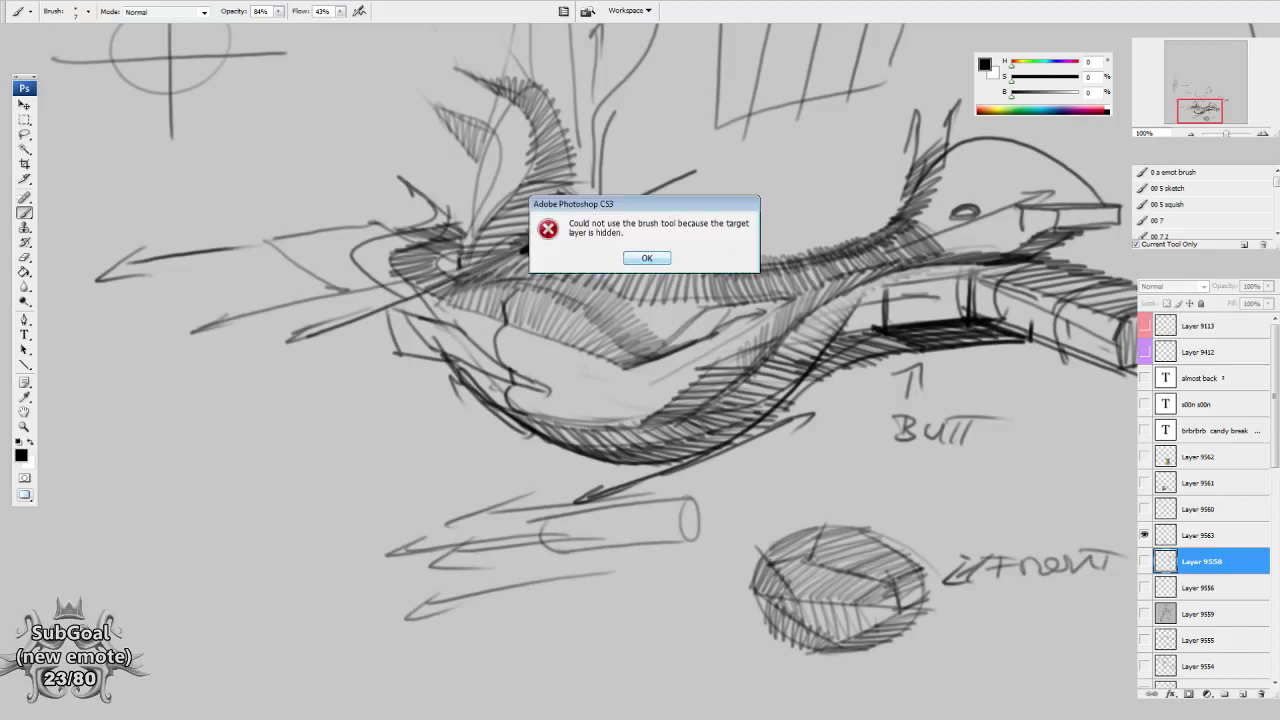
key(Return)
click(1206, 543)
Sketch a straight lower leg with heel and foot beneath large rounded contours in the canvas's blank lower-left area.
drag(611, 268, 1021, 135)
drag(495, 312, 655, 317)
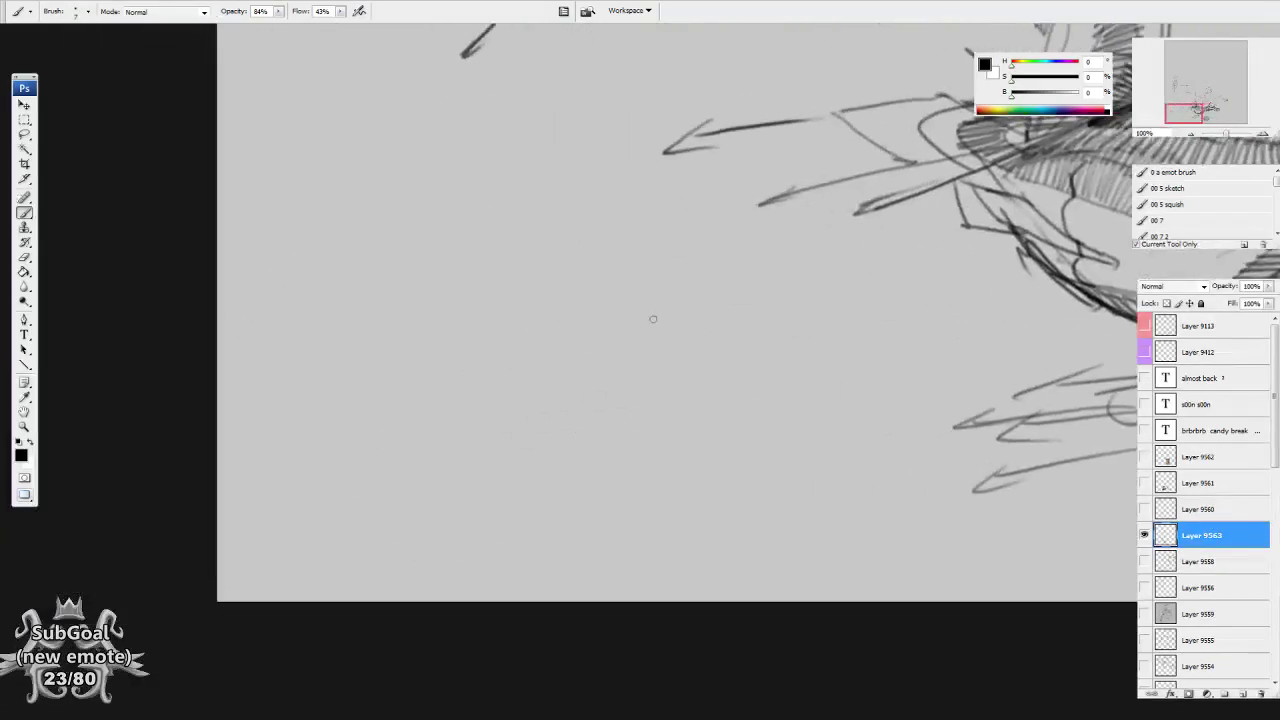
drag(466, 238, 466, 250)
mouse_move(426, 167)
mouse_down()
mouse_move(446, 273)
mouse_move(606, 291)
mouse_up()
mouse_move(565, 299)
mouse_down()
mouse_move(543, 298)
mouse_move(472, 410)
mouse_up()
drag(380, 150, 440, 484)
drag(438, 298, 479, 501)
drag(393, 302, 410, 387)
drag(419, 471, 366, 536)
drag(366, 538, 559, 555)
scroll(580, 400, up, 3)
scroll(580, 400, left, 1)
mouse_move(644, 425)
mouse_down()
mouse_move(599, 198)
mouse_move(476, 345)
mouse_up()
scroll(646, 399, down, 4)
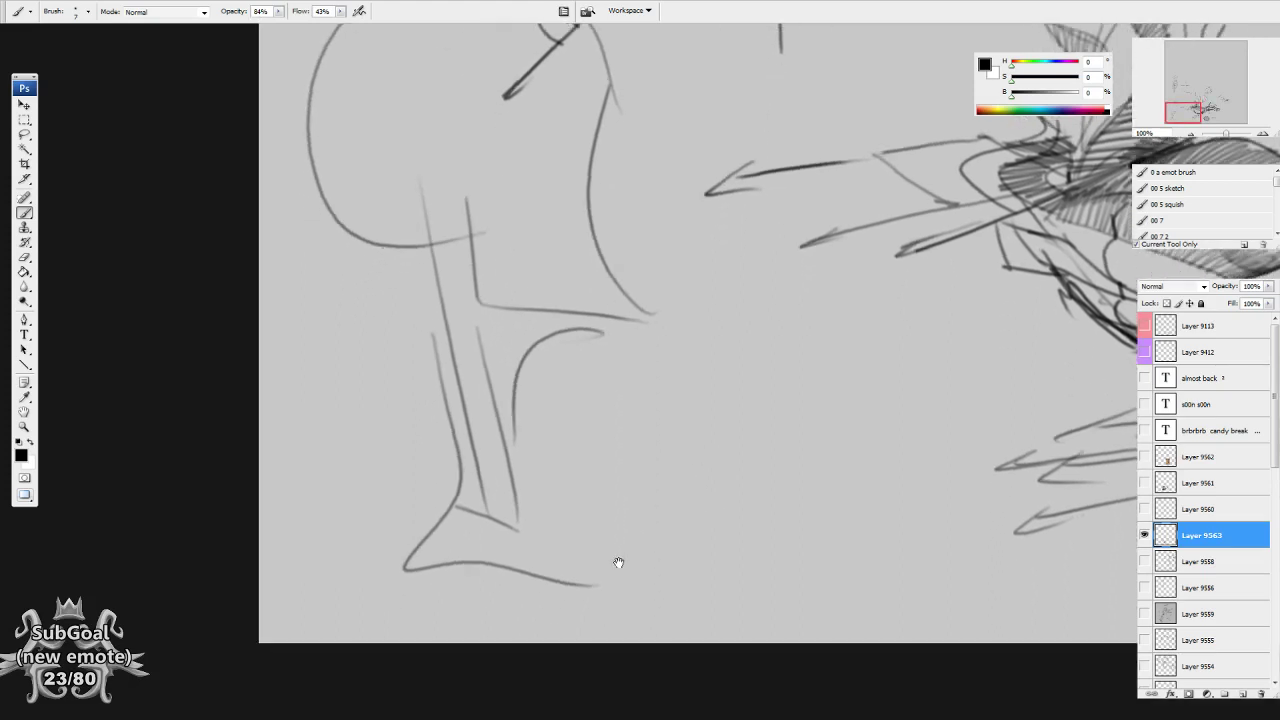
scroll(615, 559, down, 1)
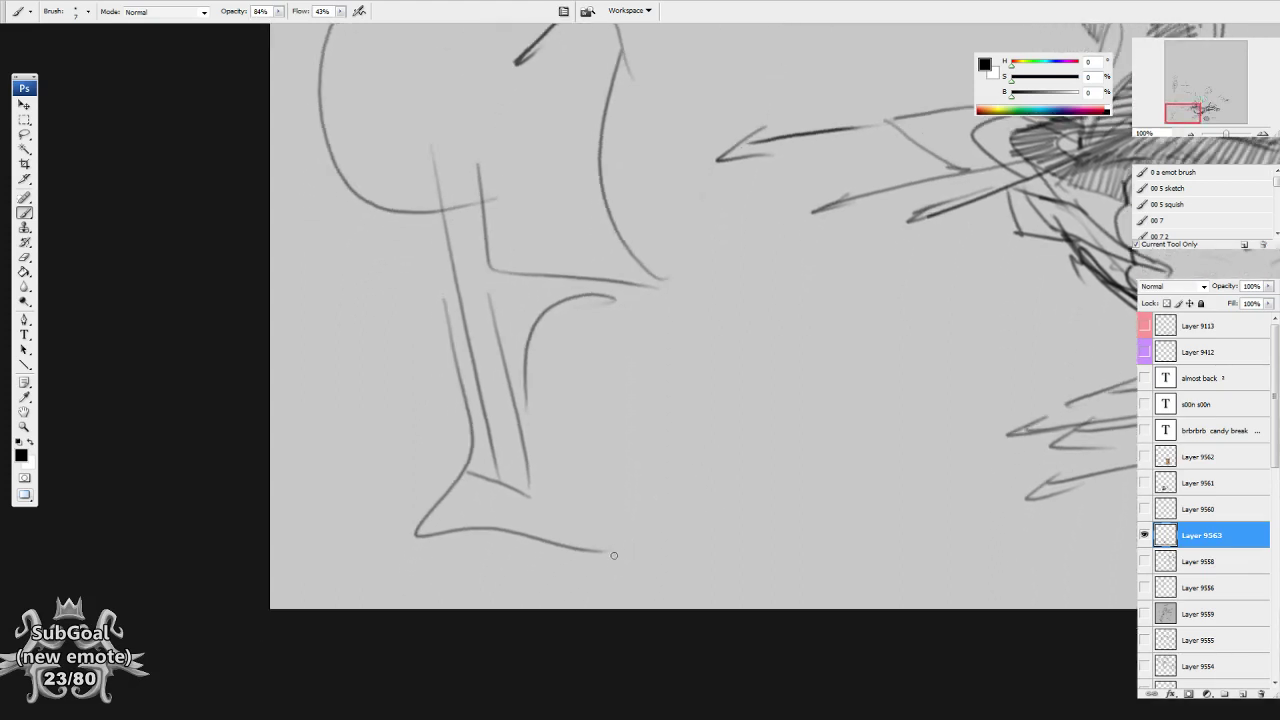
scroll(611, 561, down, 1)
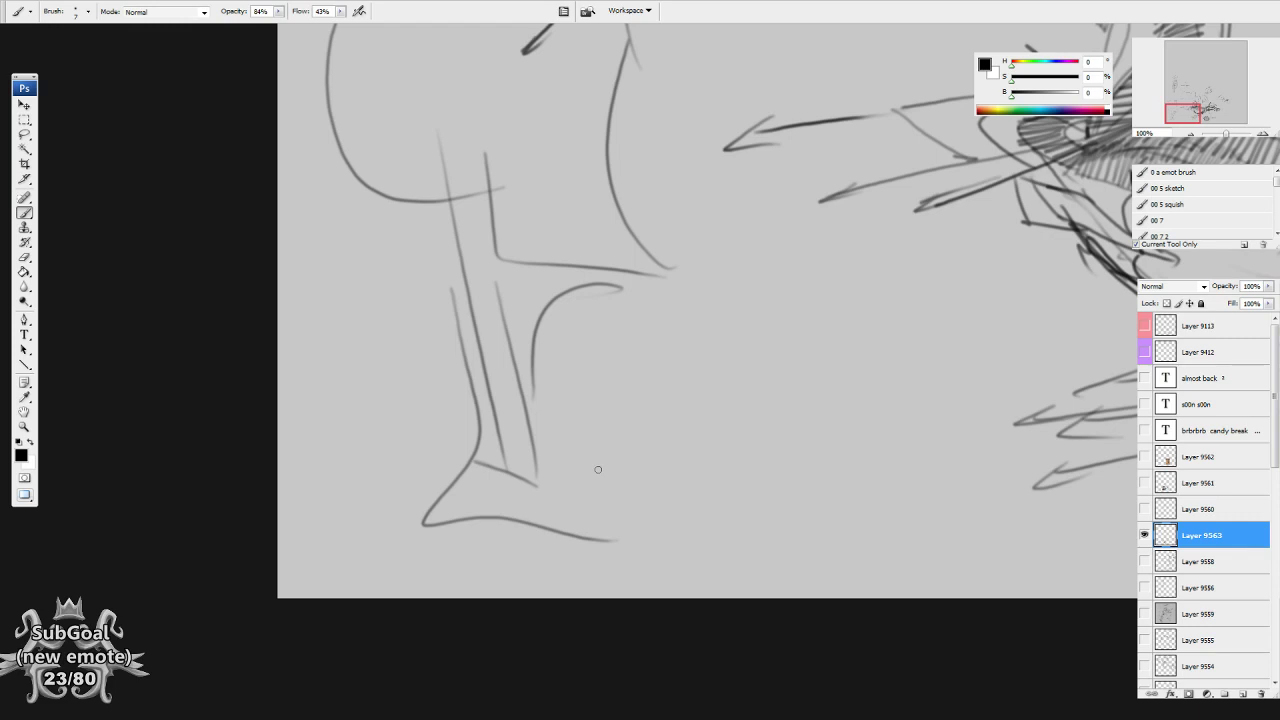
Add outer contour lines along both sides of the leg, continuing one down past the heel.
drag(395, 368, 399, 364)
mouse_move(418, 194)
mouse_down()
mouse_move(452, 374)
mouse_move(370, 538)
mouse_up()
drag(375, 510, 401, 548)
drag(561, 297, 554, 526)
drag(482, 196, 508, 312)
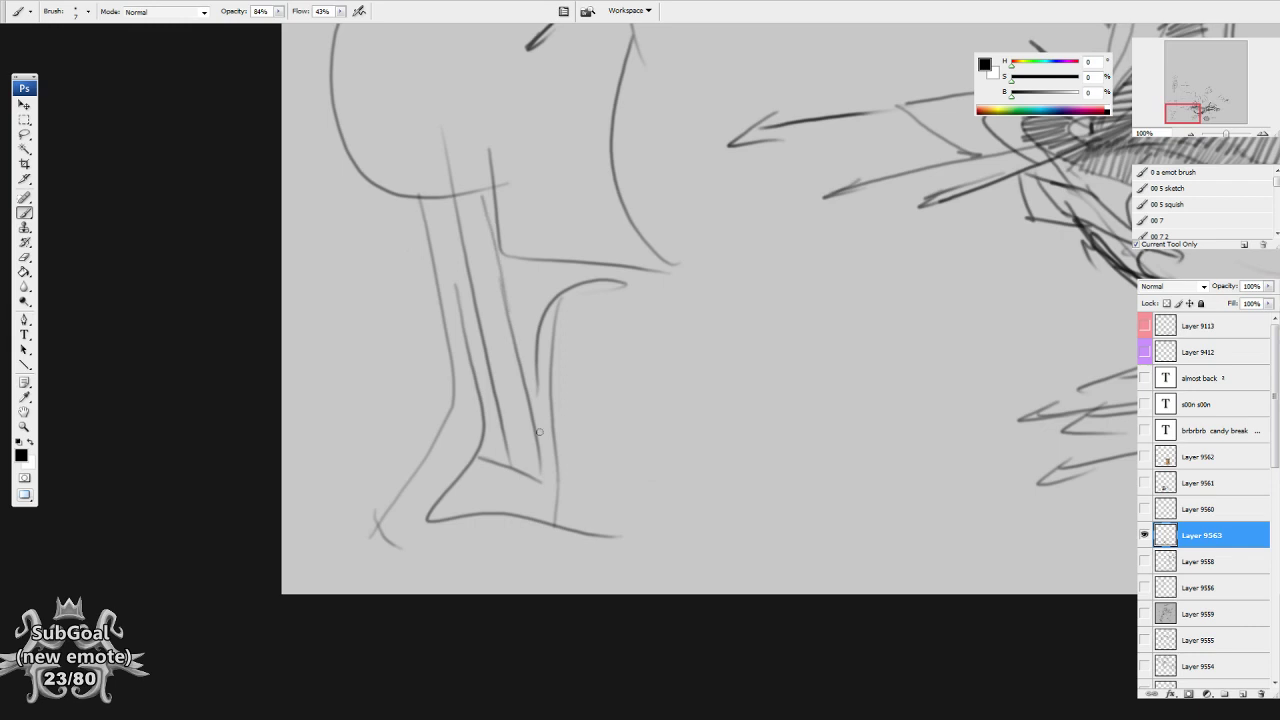
Hatch the planes of the lower leg and the curved contour beside it with short cross strokes.
drag(540, 432, 566, 501)
mouse_move(482, 485)
mouse_down()
mouse_move(472, 482)
mouse_move(514, 492)
mouse_move(415, 635)
mouse_move(510, 482)
mouse_move(508, 455)
mouse_up()
drag(480, 437, 508, 442)
mouse_move(578, 364)
mouse_down()
mouse_move(560, 435)
mouse_move(569, 470)
mouse_move(580, 440)
mouse_up()
mouse_move(560, 462)
mouse_down()
mouse_move(584, 436)
mouse_move(559, 446)
mouse_move(573, 411)
mouse_move(553, 410)
mouse_move(596, 376)
mouse_move(576, 363)
mouse_move(606, 358)
mouse_up()
mouse_move(560, 396)
mouse_down()
mouse_move(686, 340)
mouse_move(576, 447)
mouse_up()
drag(518, 480, 487, 471)
drag(542, 536, 544, 523)
drag(526, 536, 542, 502)
drag(524, 514, 540, 494)
mouse_move(516, 472)
mouse_down()
mouse_move(536, 482)
mouse_move(532, 470)
mouse_up()
mouse_move(504, 450)
mouse_down()
mouse_move(528, 458)
mouse_move(522, 448)
mouse_up()
mouse_move(498, 418)
mouse_down()
mouse_move(520, 430)
mouse_move(512, 416)
mouse_up()
drag(496, 388, 510, 400)
mouse_move(533, 458)
mouse_down()
mouse_move(574, 539)
mouse_move(537, 427)
mouse_move(556, 526)
mouse_up()
drag(535, 511, 551, 507)
drag(533, 496, 546, 492)
mouse_move(522, 468)
mouse_down()
mouse_move(546, 480)
mouse_move(542, 468)
mouse_up()
drag(516, 449, 542, 448)
drag(508, 430, 540, 440)
drag(544, 498, 566, 508)
drag(544, 484, 564, 484)
mouse_move(540, 464)
mouse_down()
mouse_move(562, 474)
mouse_move(556, 464)
mouse_up()
drag(538, 446, 580, 476)
drag(552, 456, 576, 458)
drag(544, 440, 574, 442)
drag(534, 416, 600, 443)
drag(567, 453, 606, 436)
Draw a connected row of four boxes with diamond-shaped tops and angled side planes beside the foot.
mouse_move(653, 620)
mouse_down()
mouse_move(721, 493)
mouse_move(958, 489)
mouse_move(990, 510)
mouse_up()
mouse_move(660, 527)
mouse_down()
mouse_move(704, 474)
mouse_move(951, 484)
mouse_up()
mouse_move(830, 490)
mouse_down()
mouse_move(834, 580)
mouse_move(782, 606)
mouse_up()
mouse_move(782, 522)
mouse_down()
mouse_move(784, 584)
mouse_move(716, 494)
mouse_move(659, 590)
mouse_up()
drag(643, 516, 668, 605)
mouse_move(818, 490)
mouse_down()
mouse_move(822, 598)
mouse_move(888, 620)
mouse_up()
mouse_move(893, 527)
mouse_down()
mouse_move(890, 627)
mouse_move(955, 612)
mouse_up()
drag(948, 494, 952, 604)
drag(944, 530, 950, 622)
mouse_move(950, 484)
mouse_down()
mouse_move(1016, 522)
mouse_move(1036, 458)
mouse_move(1078, 492)
mouse_up()
mouse_move(1078, 492)
mouse_down()
mouse_move(1000, 522)
mouse_move(1006, 626)
mouse_up()
drag(1006, 626, 956, 612)
drag(1073, 500, 1076, 586)
drag(1076, 586, 1006, 628)
mouse_move(752, 594)
mouse_down()
mouse_move(714, 551)
mouse_move(747, 553)
mouse_up()
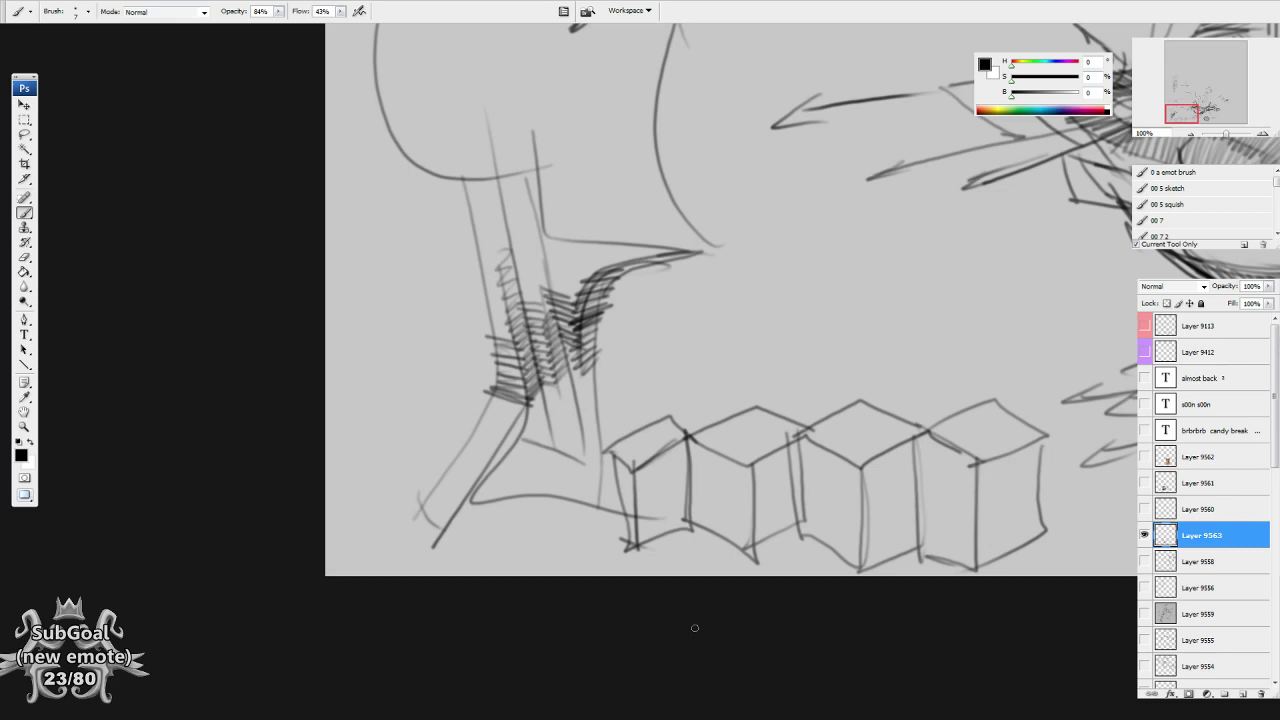
Hide Layer 9563 and show Layer 9560.
mouse_move(883, 328)
mouse_down()
mouse_move(469, 471)
mouse_move(298, 565)
mouse_up()
mouse_move(877, 245)
mouse_down()
mouse_move(740, 437)
mouse_move(686, 545)
mouse_up()
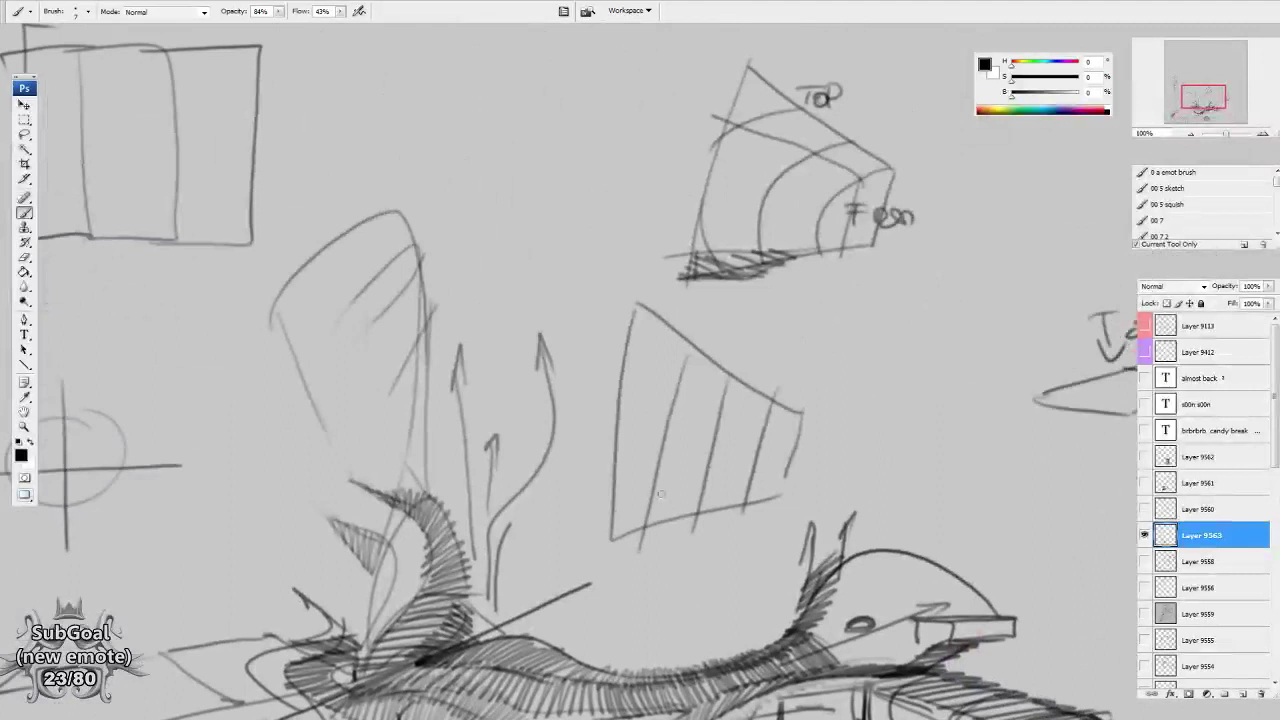
scroll(663, 497, down, 5)
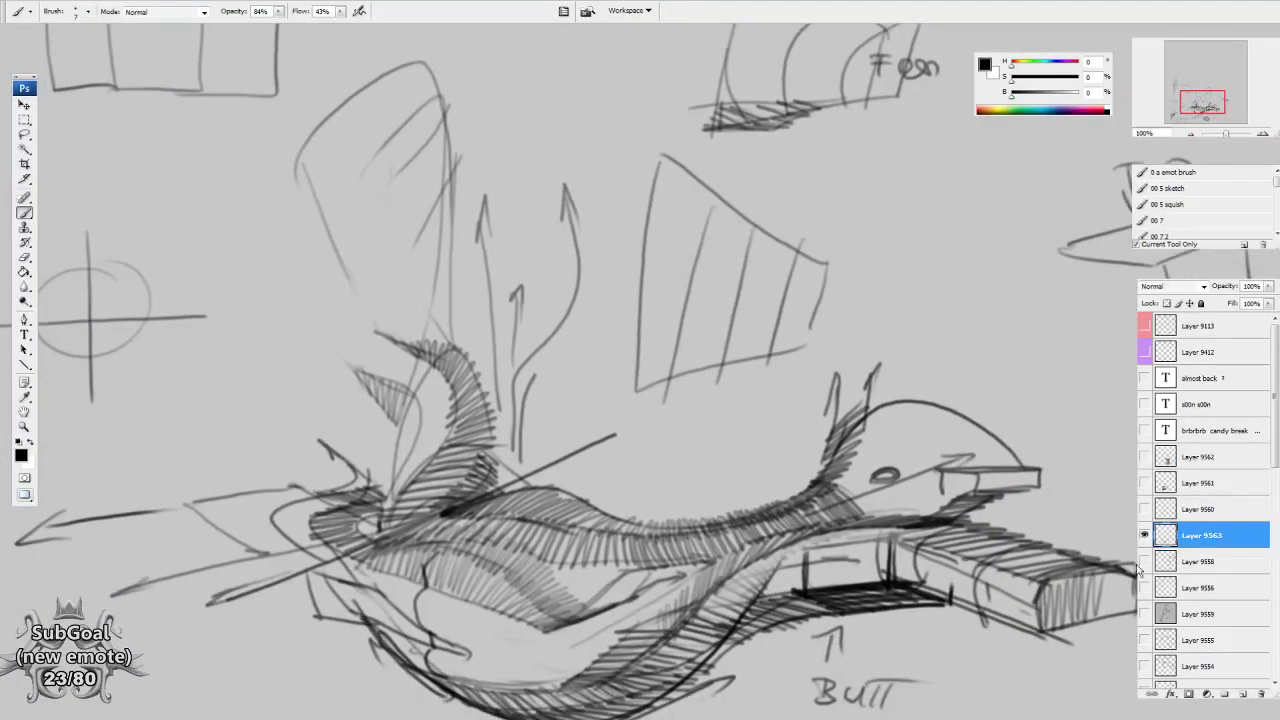
click(1144, 535)
click(1144, 509)
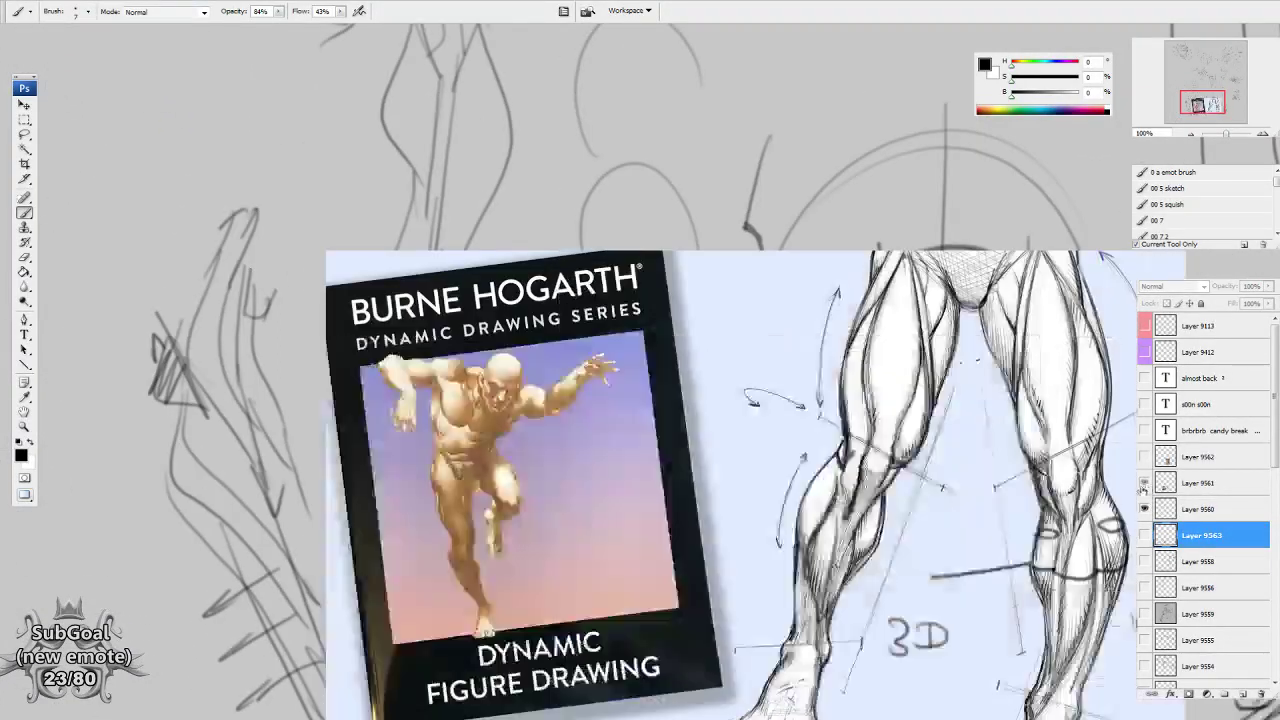
Select the reference image layers 9561 and 9562 together and delete them.
click(1207, 490)
shift+click(1212, 458)
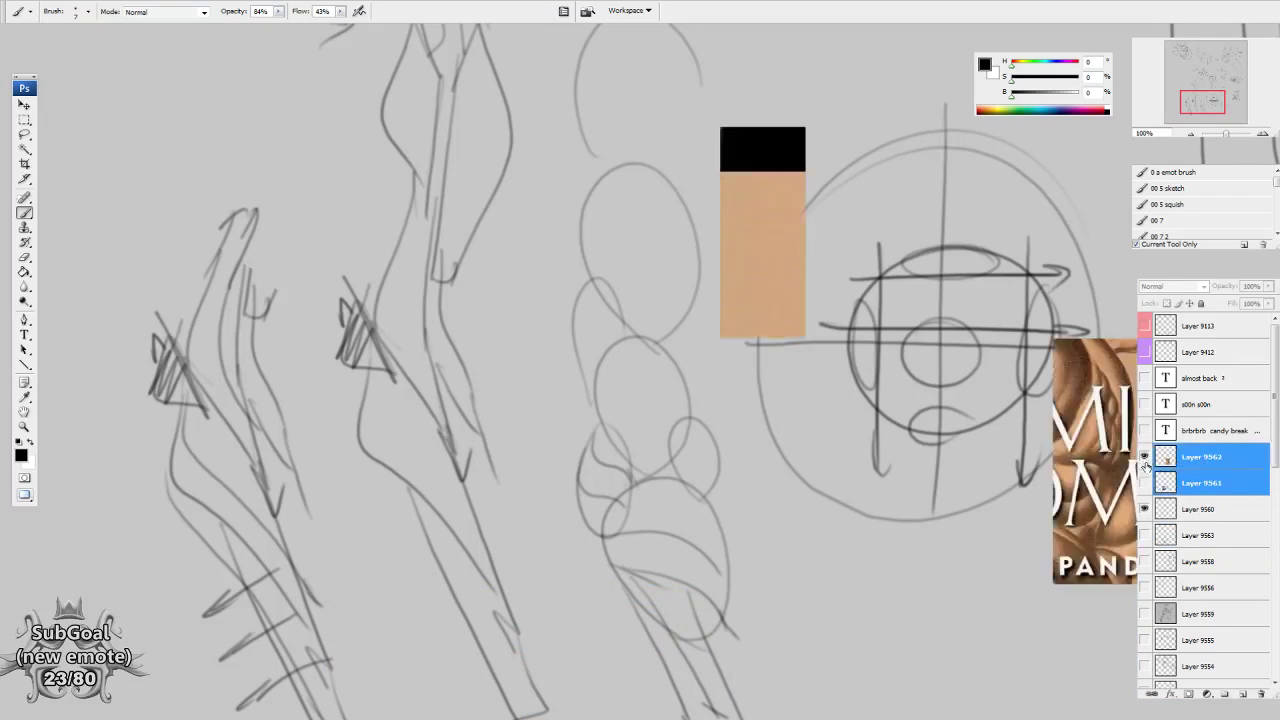
drag(1236, 472, 1260, 693)
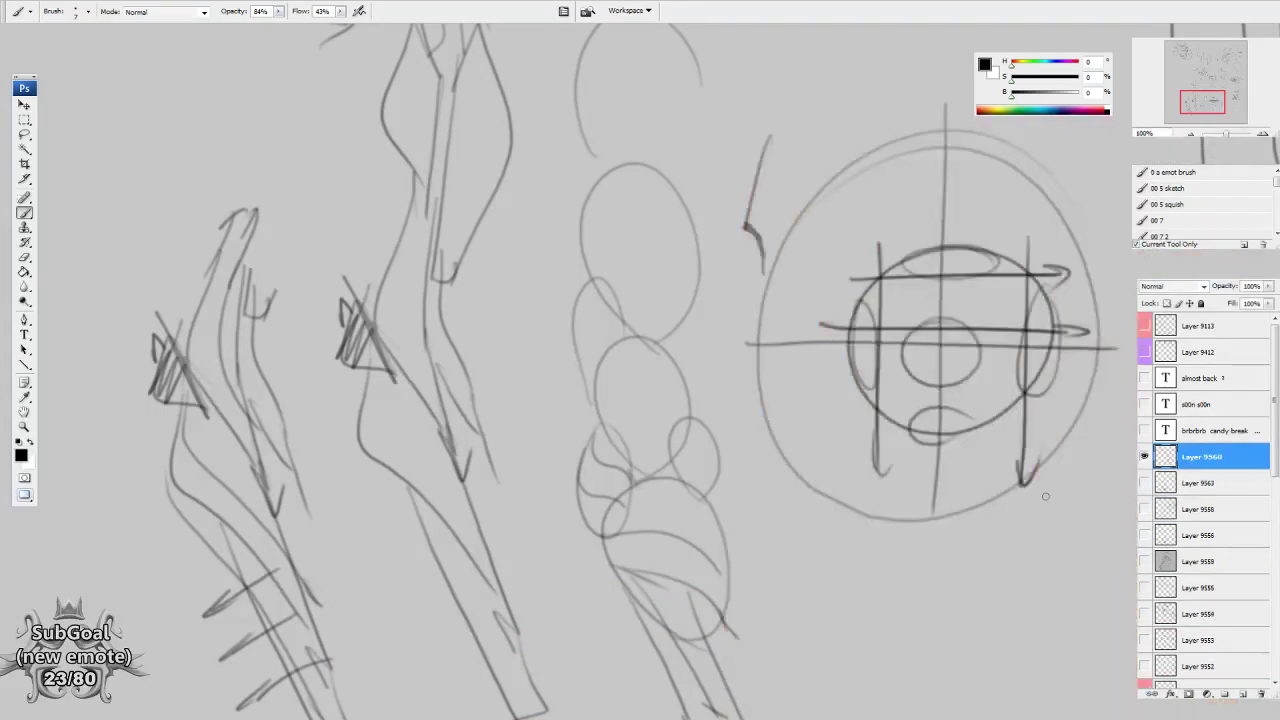
Hide Layer 9560 and examine the sketches on Layers 9554 and 9555 in turn at 50% zoom.
drag(837, 400, 820, 537)
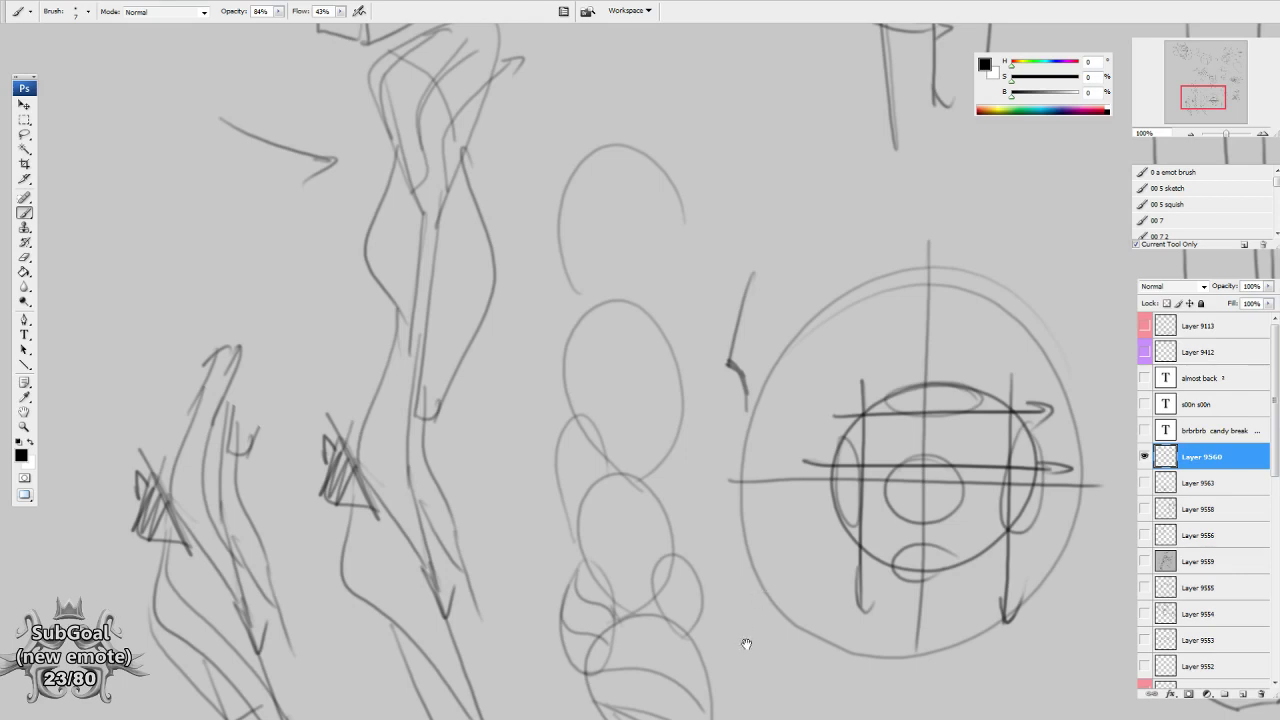
scroll(743, 643, down, 5)
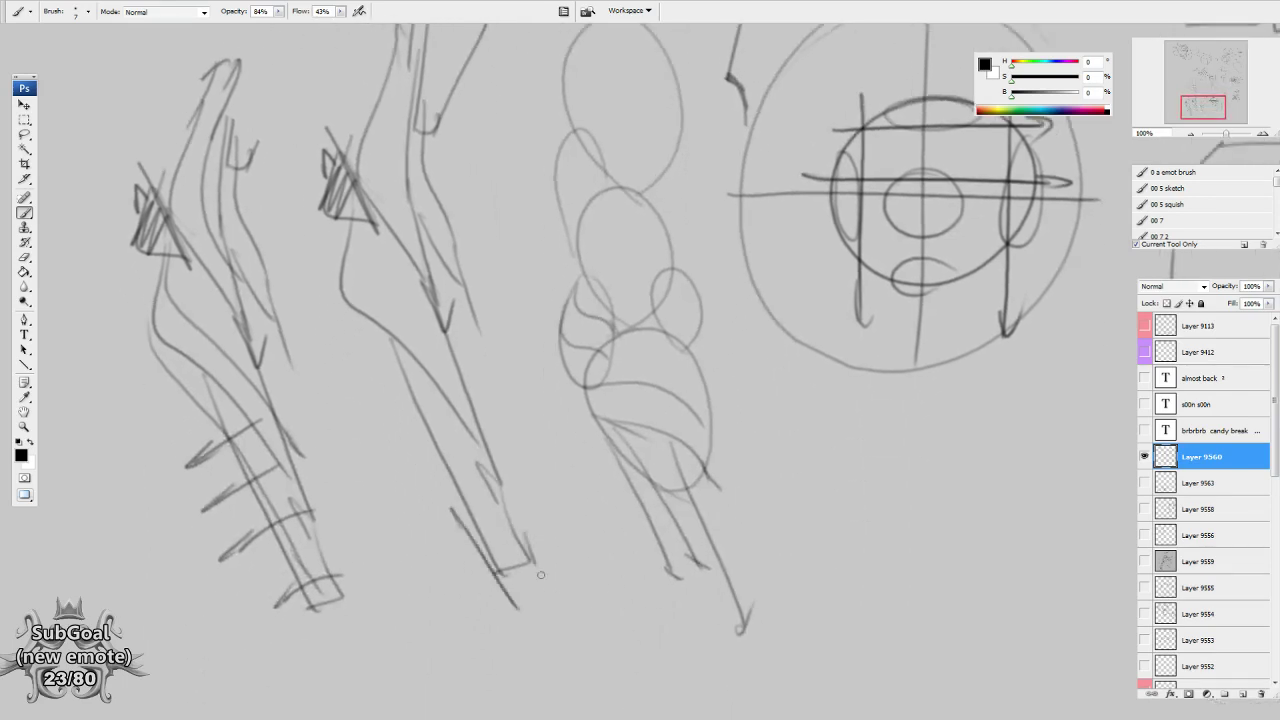
click(1144, 456)
click(1145, 612)
drag(892, 592, 917, 549)
key(ctrl+minus)
key(ctrl+minus)
click(1145, 612)
click(1146, 590)
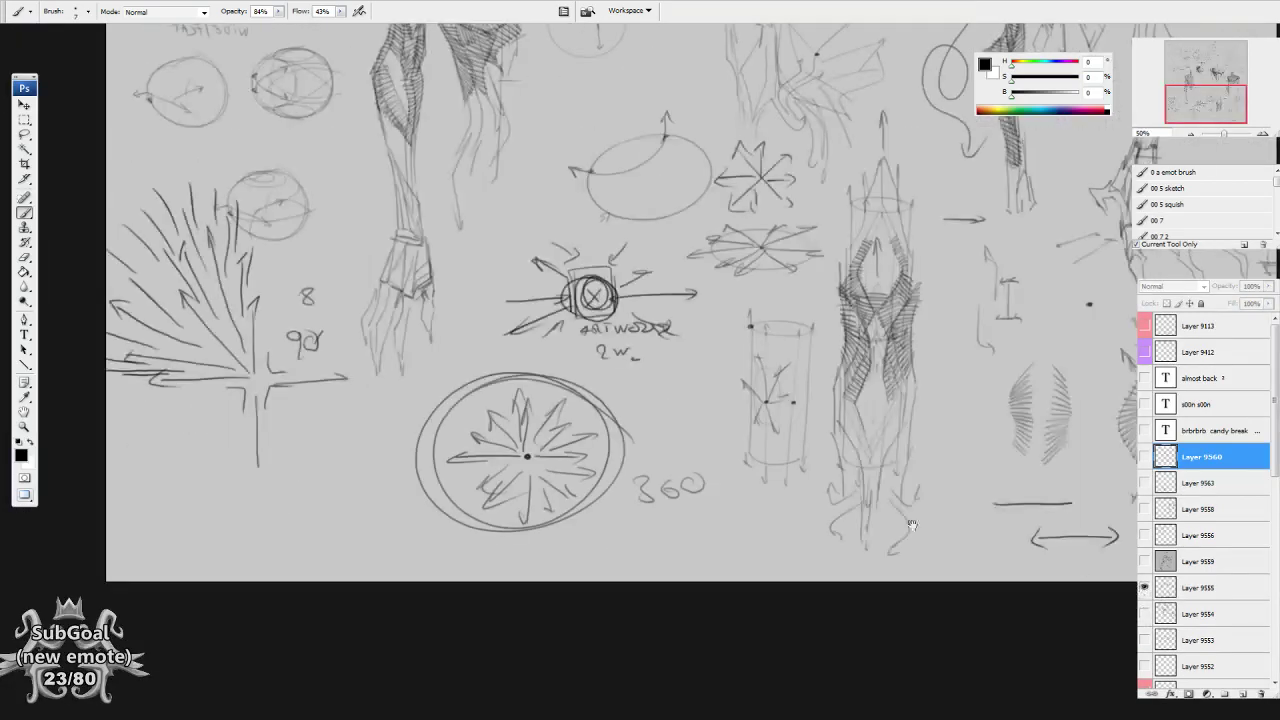
Hide Layer 9555 and look briefly at Layers 9554, 9556 and 9553 one after another.
drag(1085, 395, 1058, 598)
click(1146, 590)
click(1144, 614)
click(1144, 616)
click(1144, 537)
click(1144, 537)
click(1146, 643)
click(1146, 643)
Restore the grey background Layer 4640 and show Layer 9549 with its multi-armed figure drawing.
click(1147, 683)
click(1149, 678)
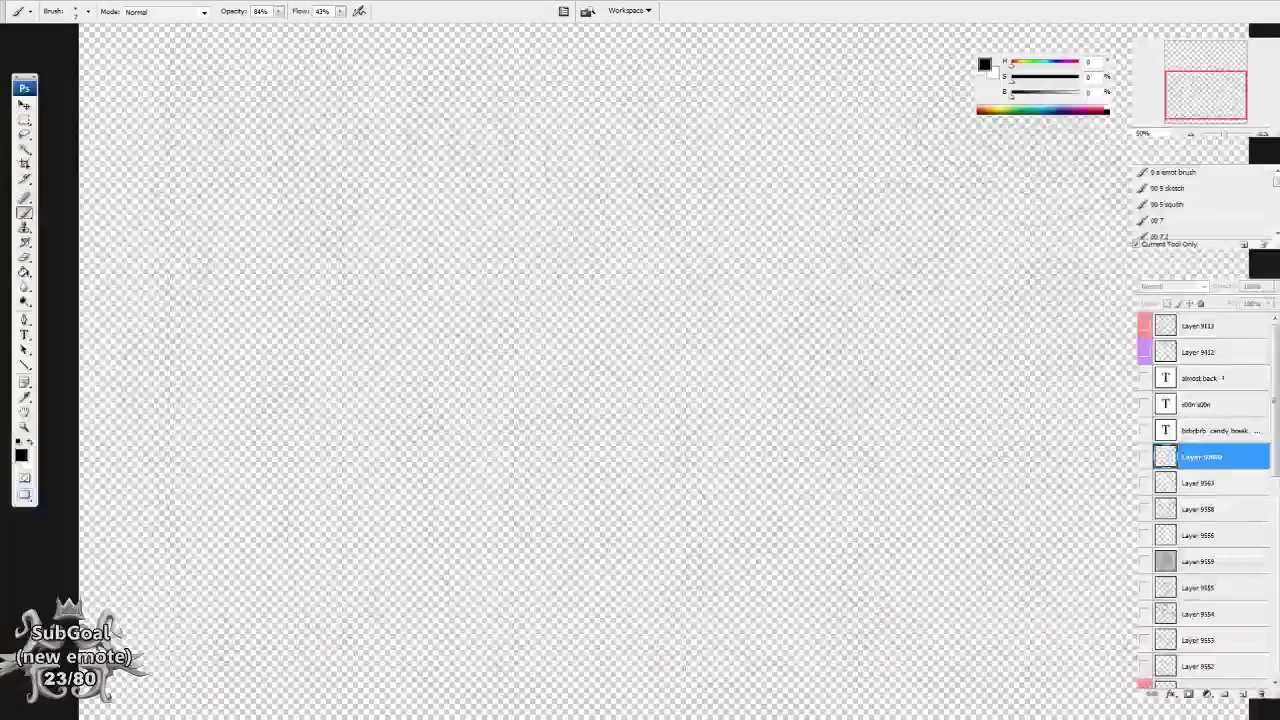
scroll(1150, 600, down, 5)
click(1144, 675)
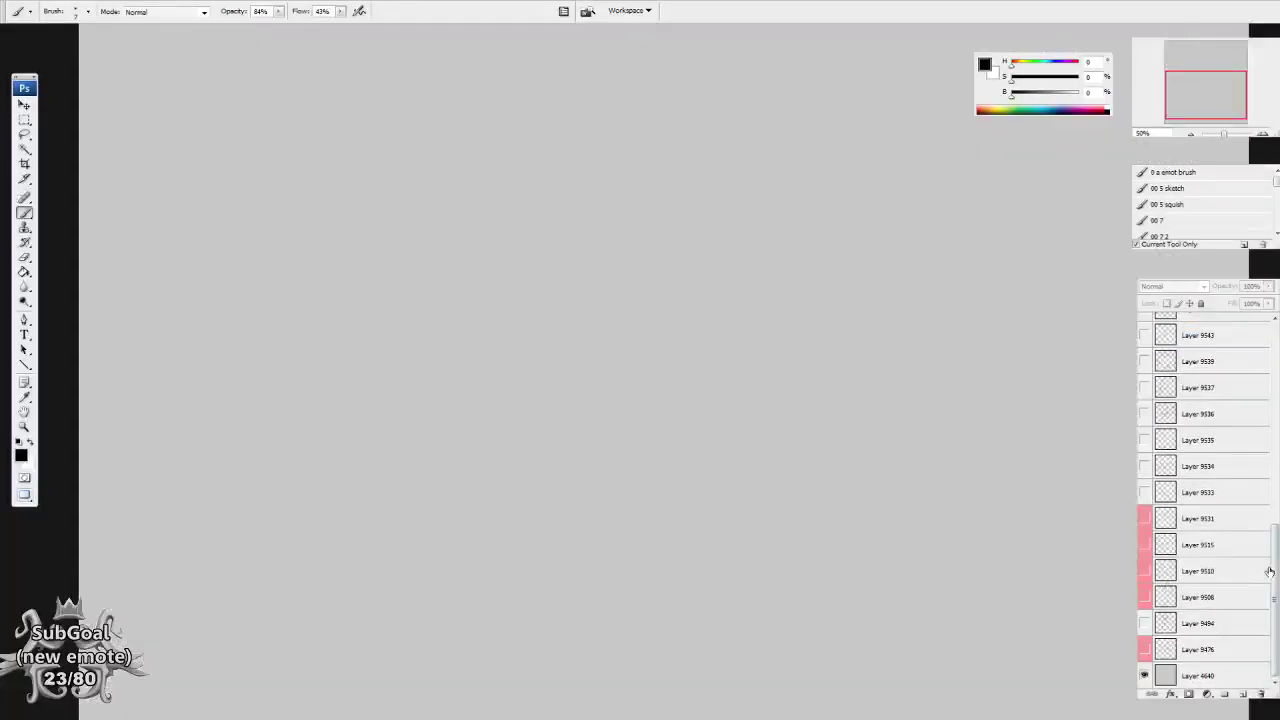
drag(1272, 570, 1272, 485)
click(1145, 468)
mouse_move(821, 333)
mouse_down()
mouse_move(785, 443)
mouse_move(779, 633)
mouse_up()
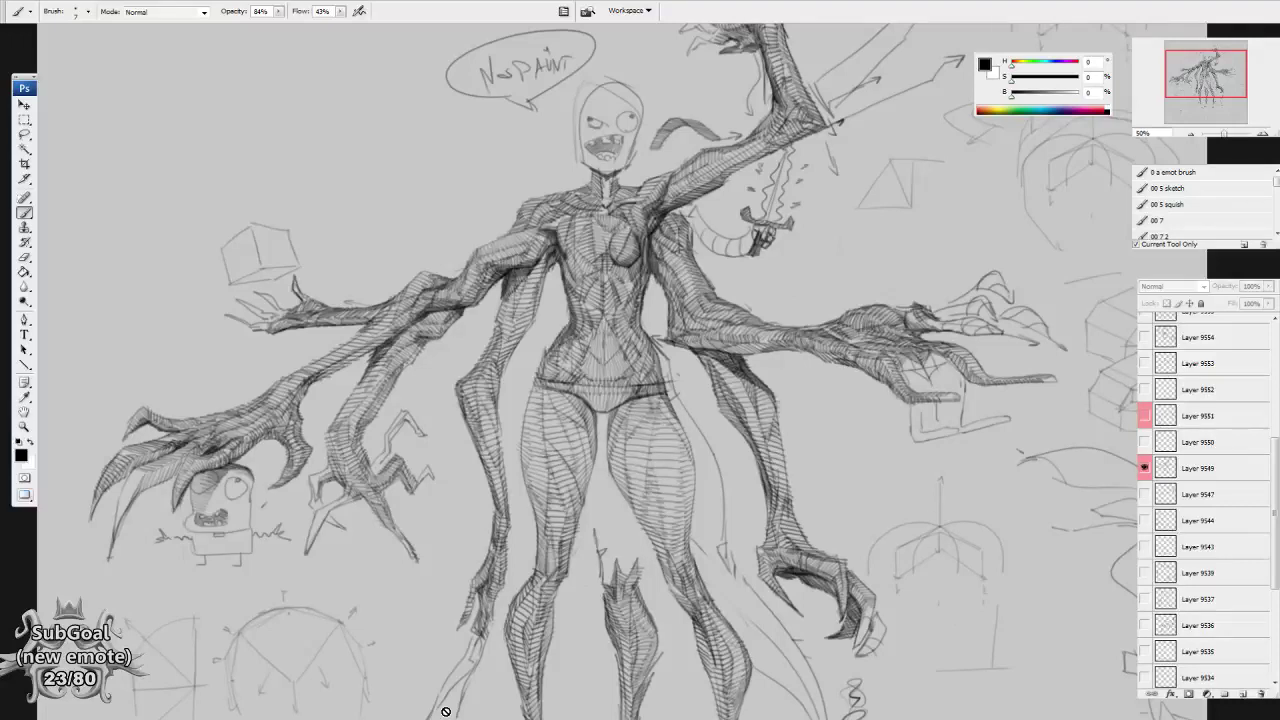
Switch to Layer 9550 to examine its hatched form studies, and return to Layer 9549.
click(1144, 468)
click(1144, 442)
drag(880, 330, 863, 510)
drag(953, 479, 909, 400)
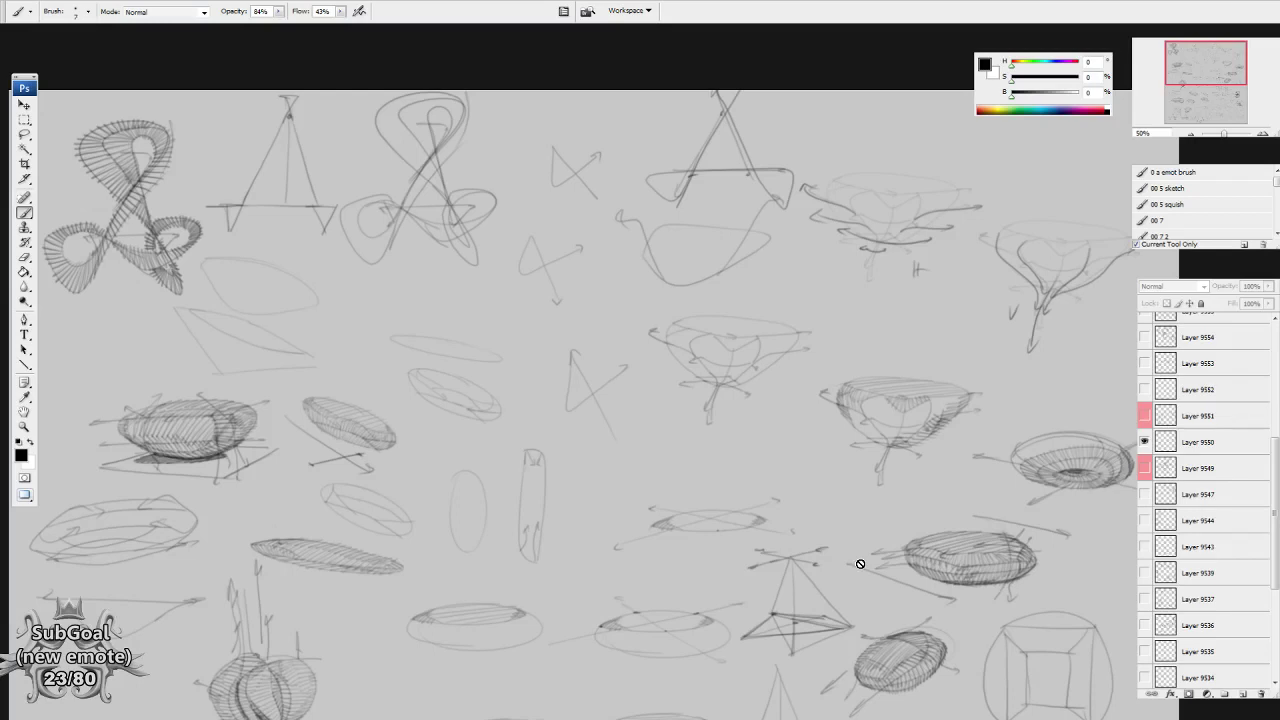
click(1144, 468)
click(1144, 442)
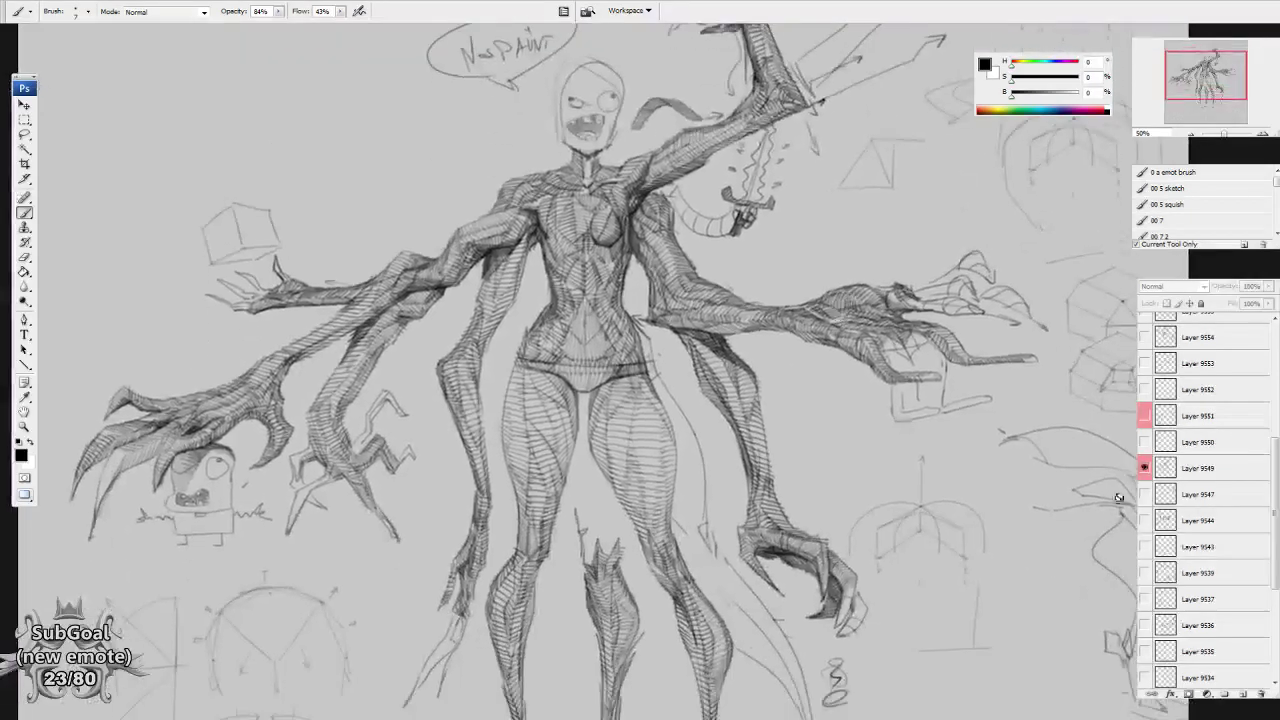
Show Layer 9551 in place of Layer 9549 and examine its faceted leg and hatched solid studies.
click(1162, 470)
click(1144, 415)
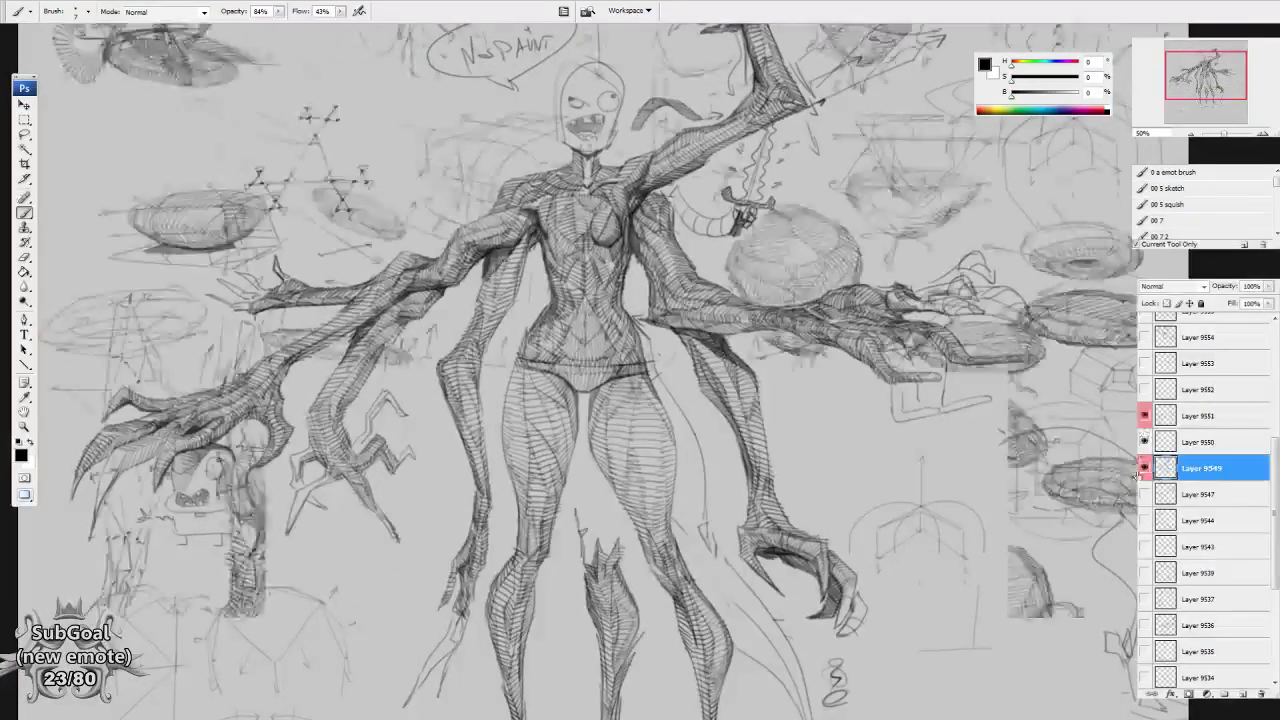
click(1144, 468)
drag(704, 686, 786, 383)
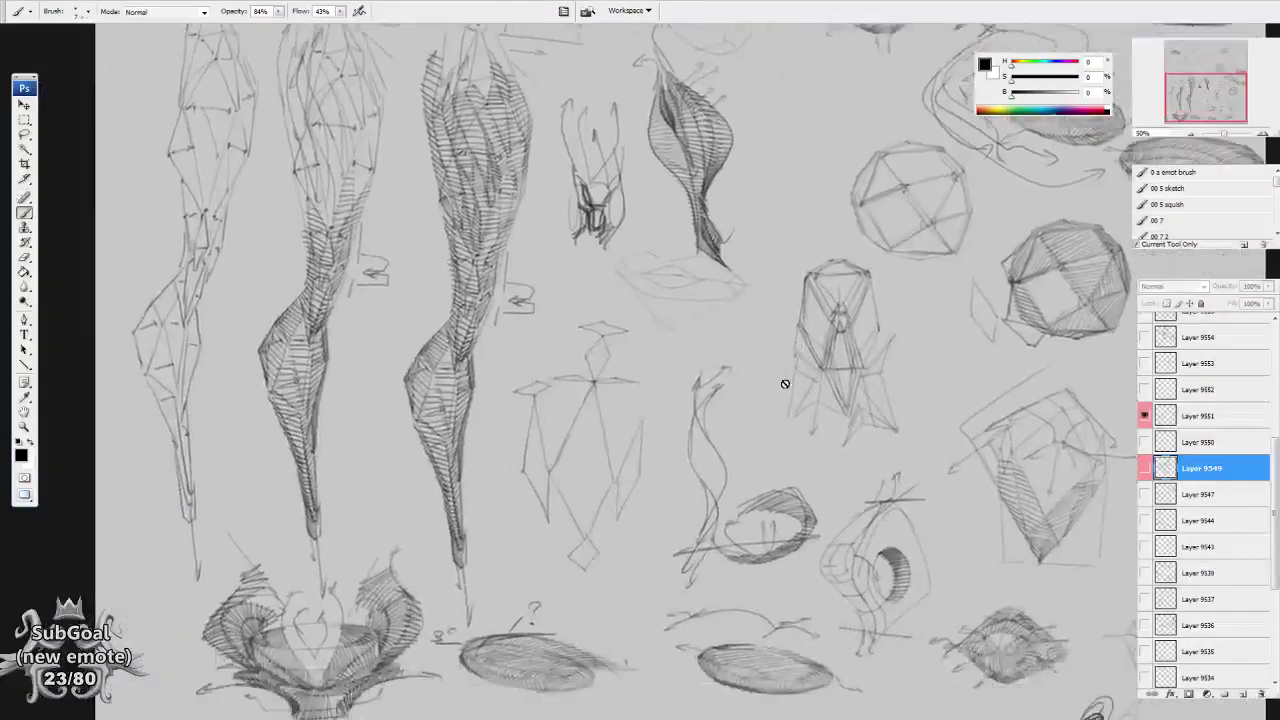
drag(526, 498, 640, 528)
mouse_move(643, 483)
mouse_down()
mouse_move(715, 633)
mouse_move(754, 539)
mouse_move(733, 566)
mouse_move(680, 374)
mouse_move(614, 231)
mouse_up()
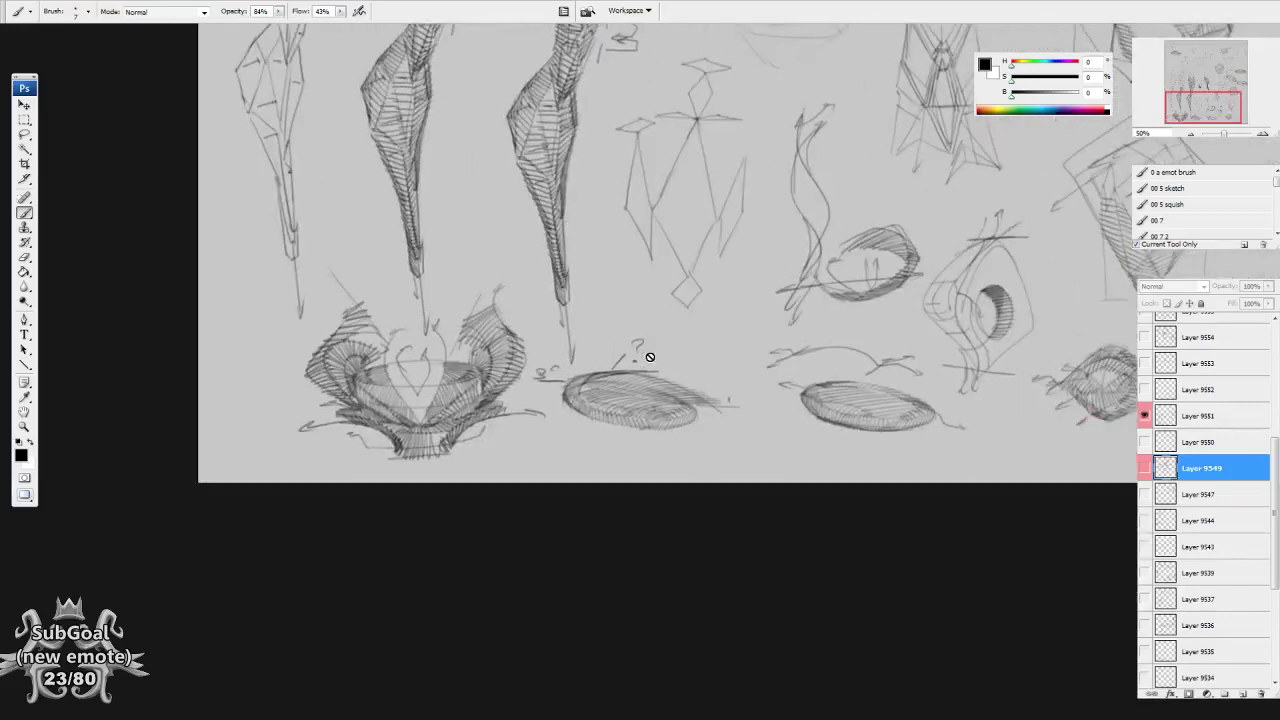
drag(805, 224, 559, 581)
mouse_move(680, 332)
mouse_down()
mouse_move(660, 374)
mouse_move(649, 651)
mouse_up()
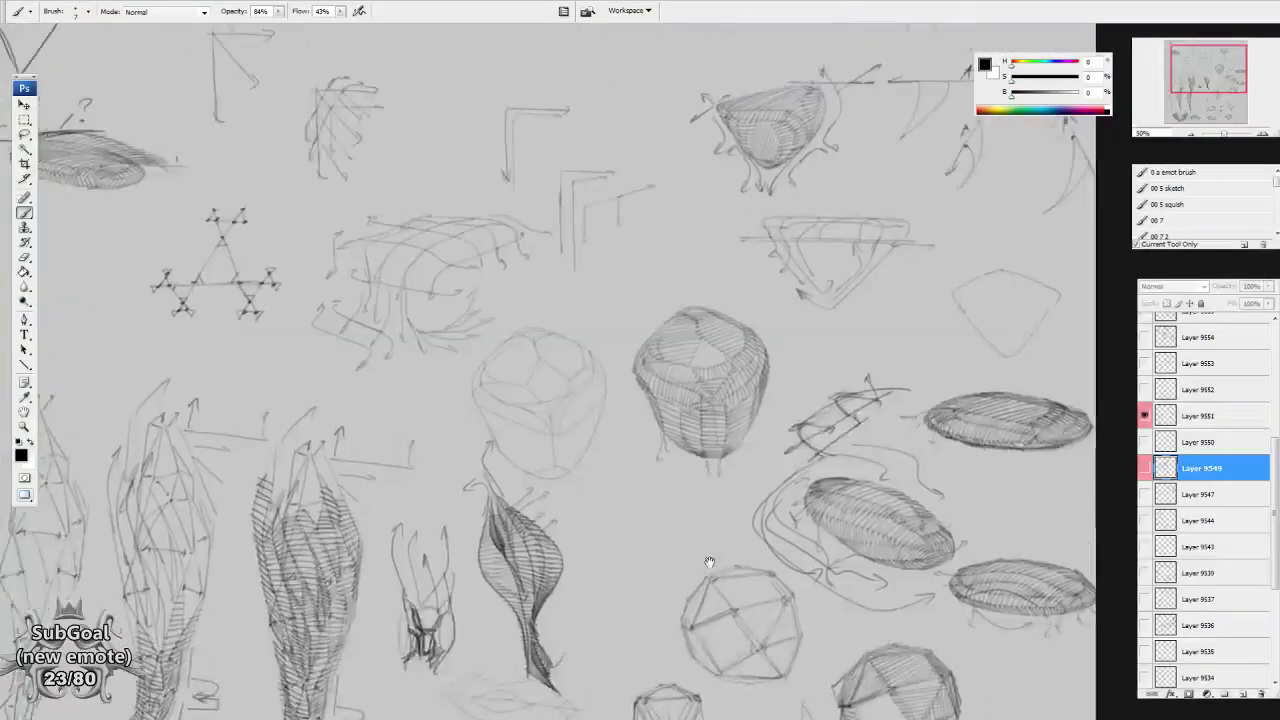
Show Layer 9552 in place of Layer 9551 and examine its wireframe and box constructions.
click(1144, 415)
click(1144, 389)
drag(1275, 455, 1275, 420)
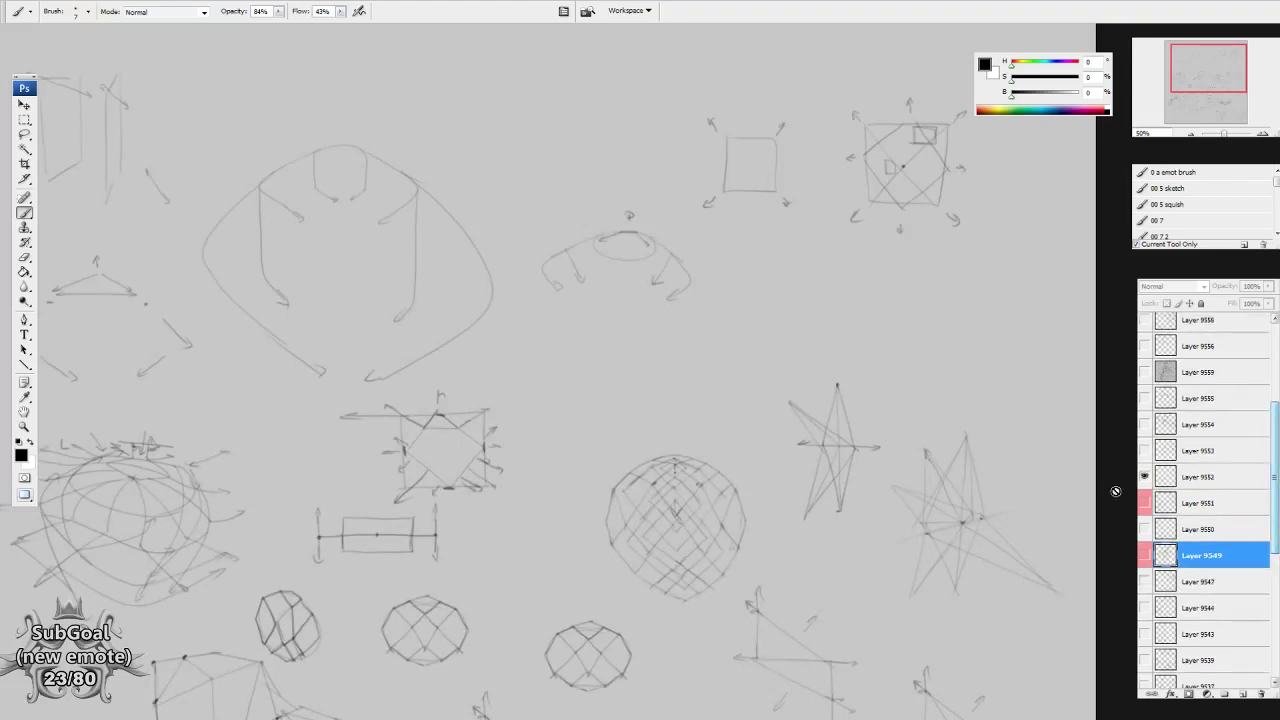
drag(767, 572, 814, 323)
mouse_move(798, 478)
mouse_down()
mouse_move(791, 505)
mouse_move(893, 276)
mouse_up()
mouse_move(725, 590)
mouse_down()
mouse_move(554, 517)
mouse_move(533, 550)
mouse_up()
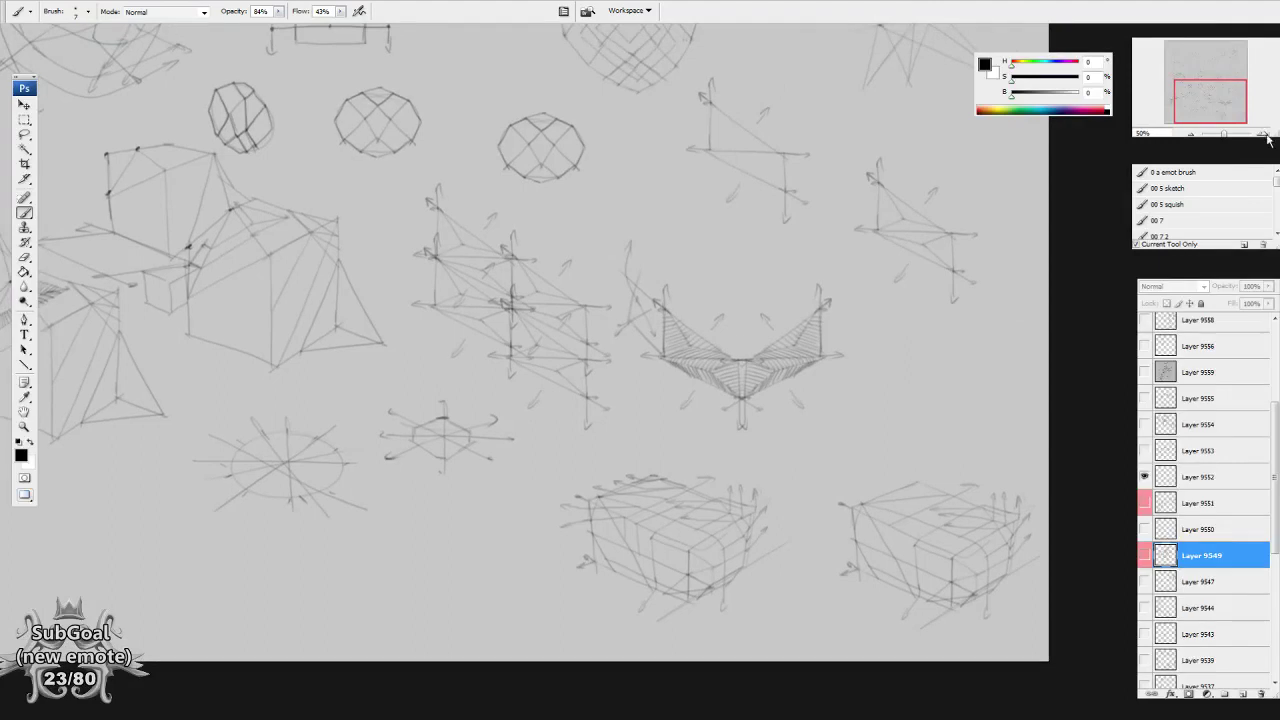
Inspect the wing, box, gridded sphere and star constructions on Layer 9552 at 66.67% zoom.
scroll(545, 600, up, 1)
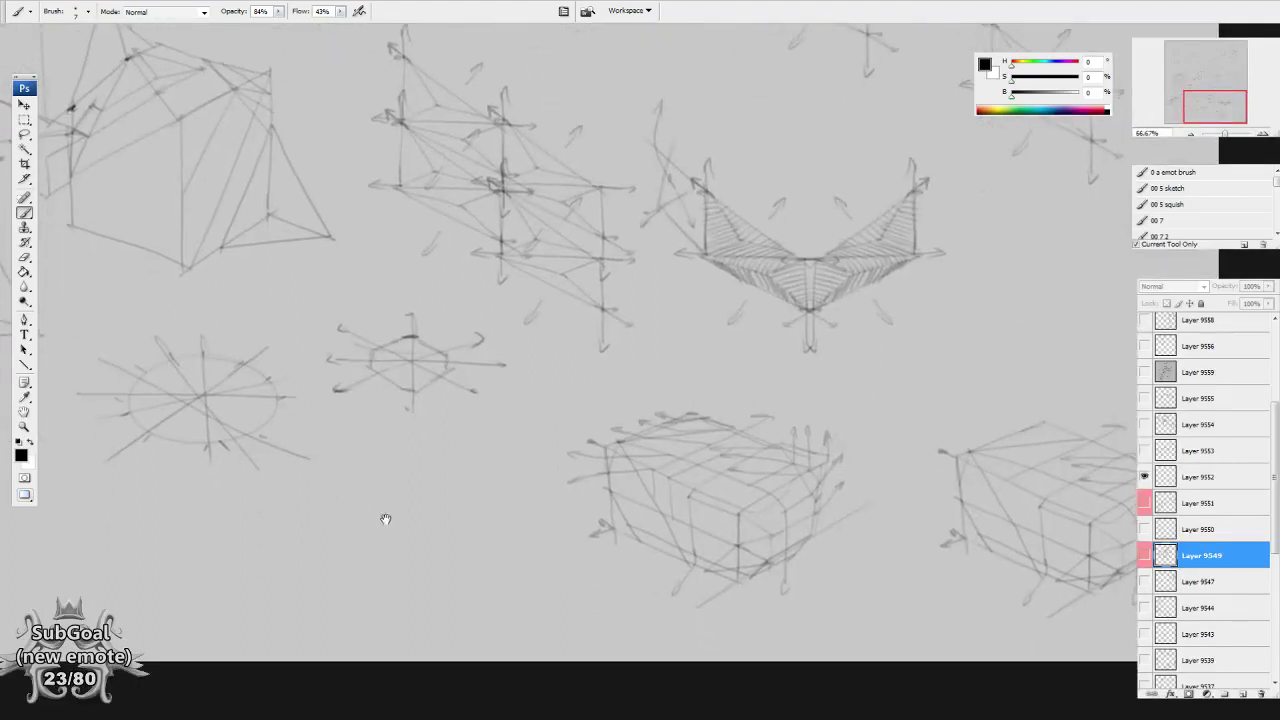
drag(383, 520, 731, 557)
drag(542, 351, 549, 697)
mouse_move(745, 410)
mouse_down()
mouse_move(614, 580)
mouse_move(678, 527)
mouse_up()
drag(757, 414, 631, 516)
drag(740, 430, 614, 527)
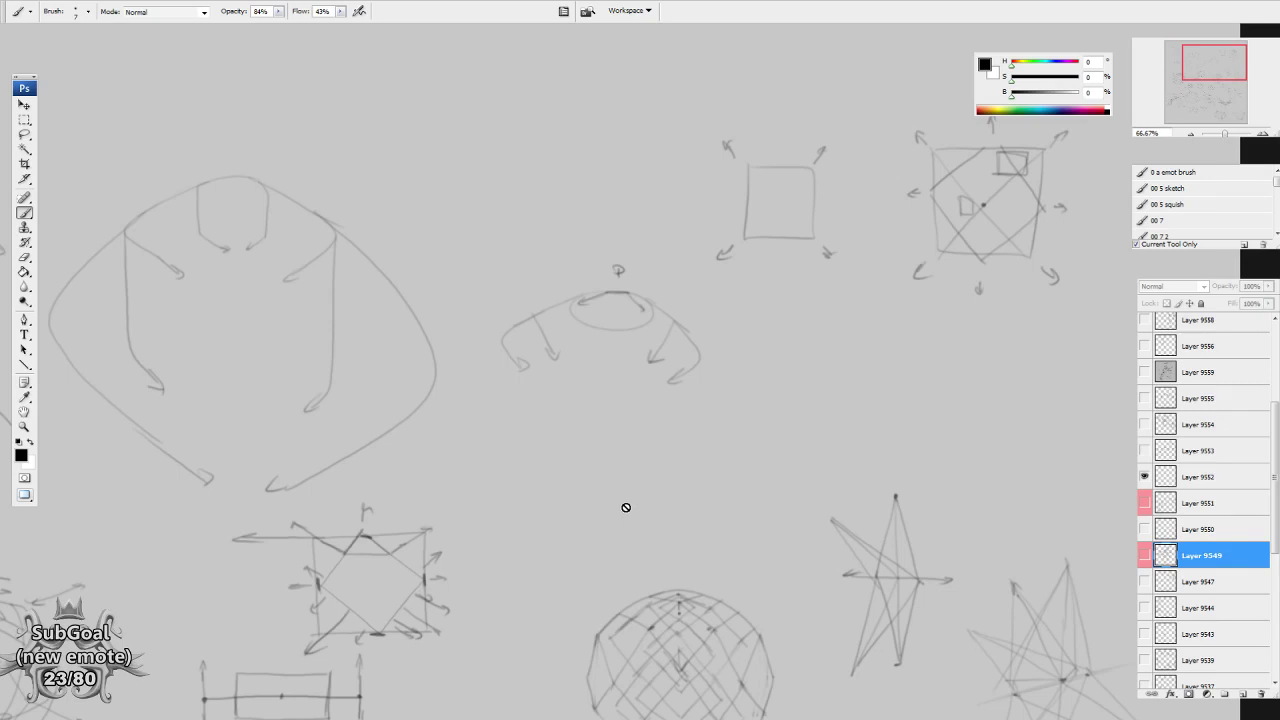
drag(931, 551, 722, 406)
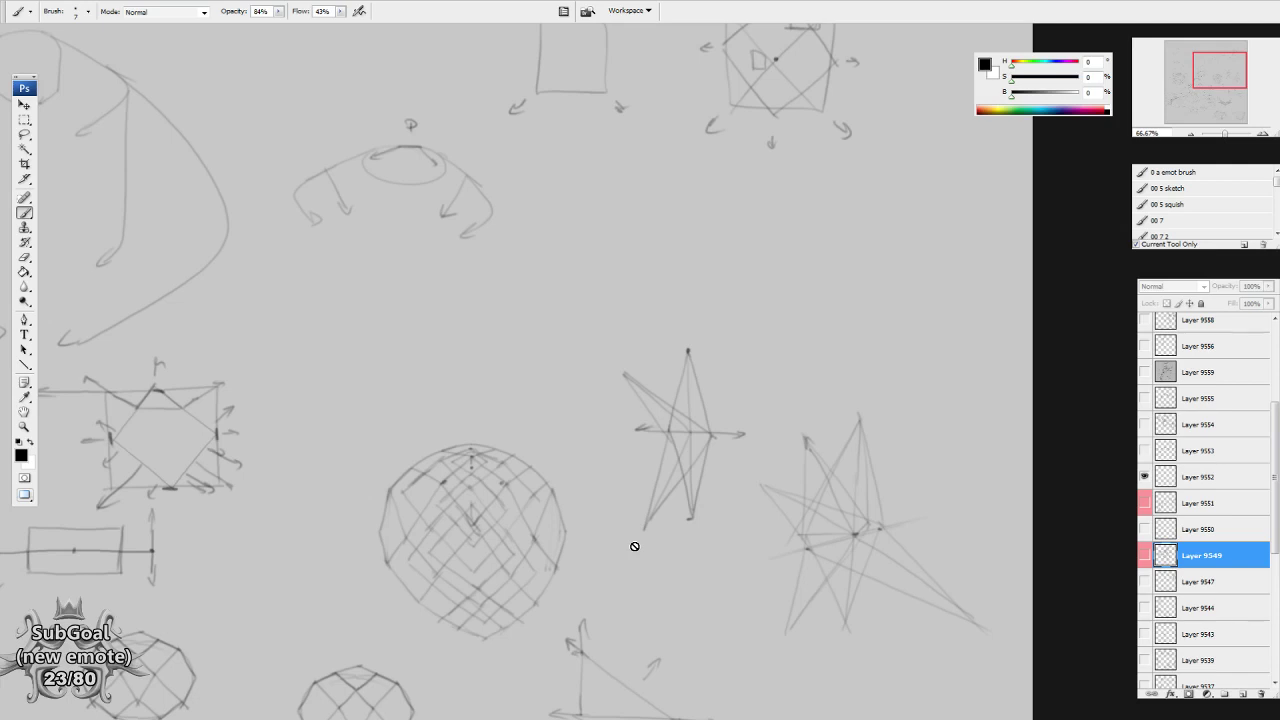
Check what Layer 9559 contains and delete that layer.
click(1207, 482)
drag(592, 556, 942, 455)
click(1144, 372)
click(1144, 372)
click(1246, 376)
drag(1246, 376, 1259, 693)
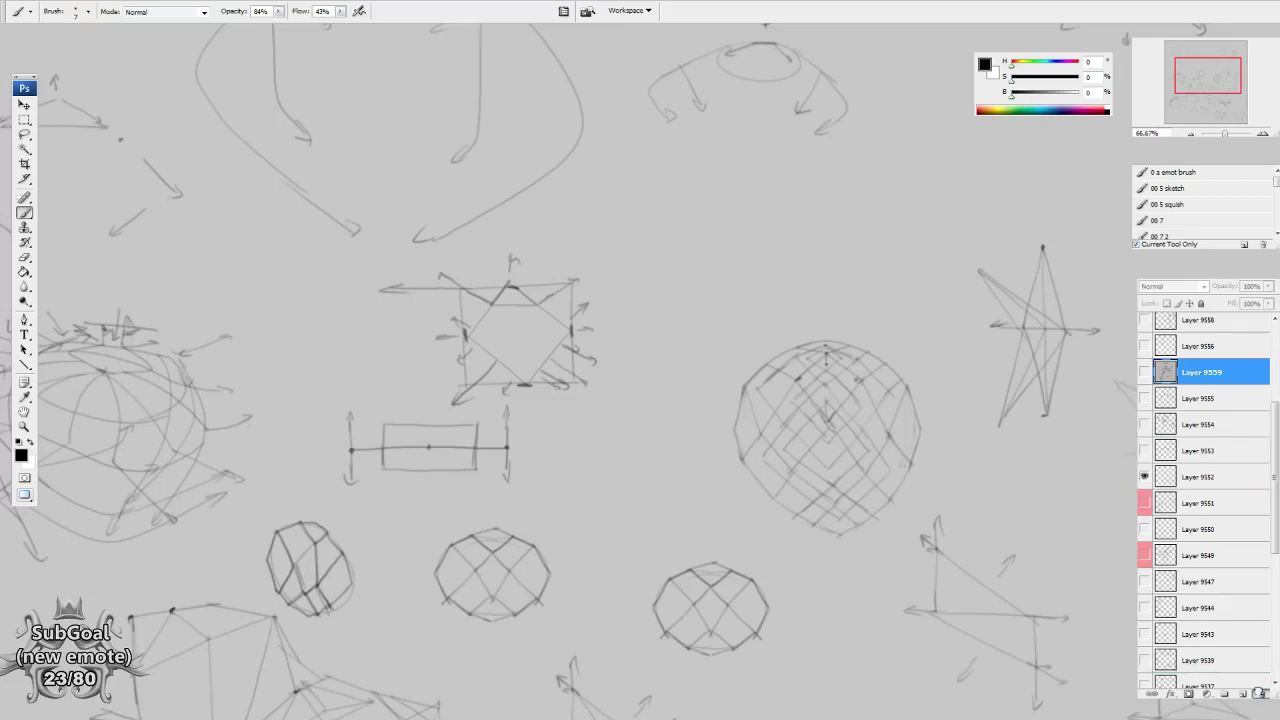
Show Layer 9553 in place of Layer 9552 and examine its cross-hatched solids and twisting ribbon studies.
click(1145, 449)
click(1145, 424)
drag(700, 394, 920, 380)
drag(779, 606, 791, 477)
drag(745, 555, 786, 478)
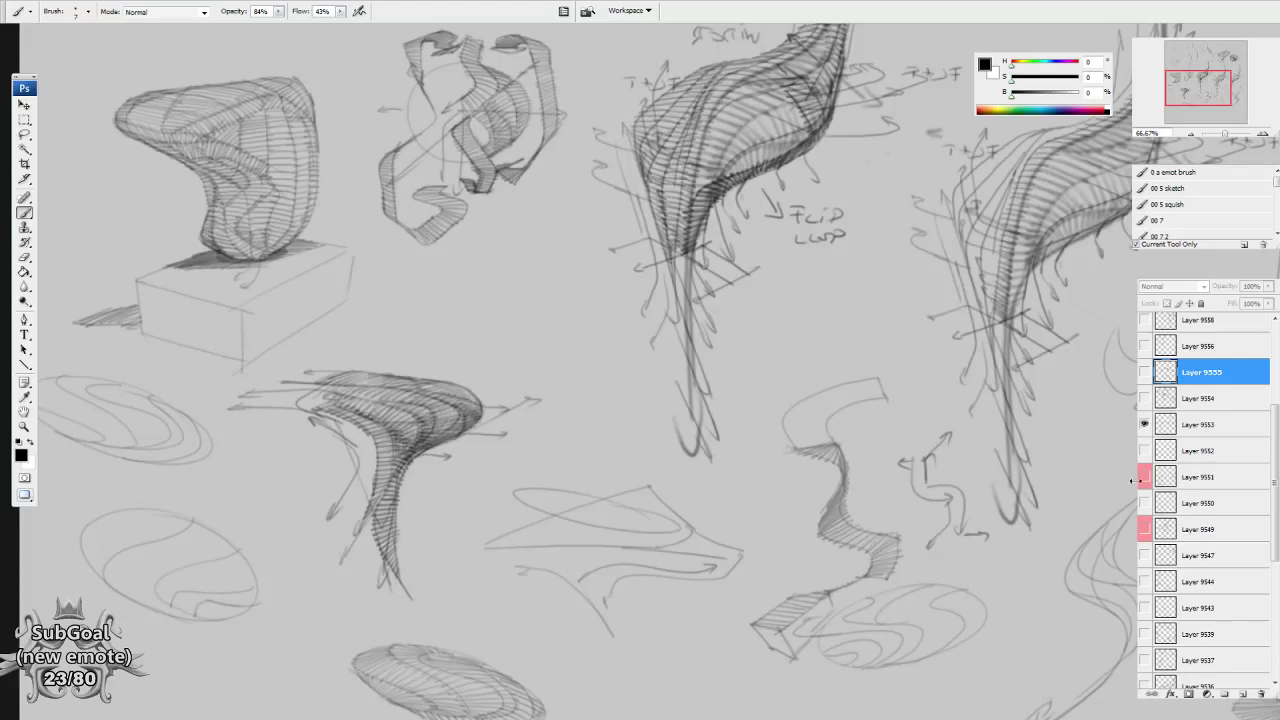
Recheck Layer 9552, and show Layer 9554 in its place to examine the hand, face and arm studies.
click(1144, 424)
click(1144, 450)
drag(909, 313, 874, 582)
click(1144, 451)
click(1144, 399)
mouse_move(895, 328)
mouse_down()
mouse_move(834, 604)
mouse_move(831, 719)
mouse_up()
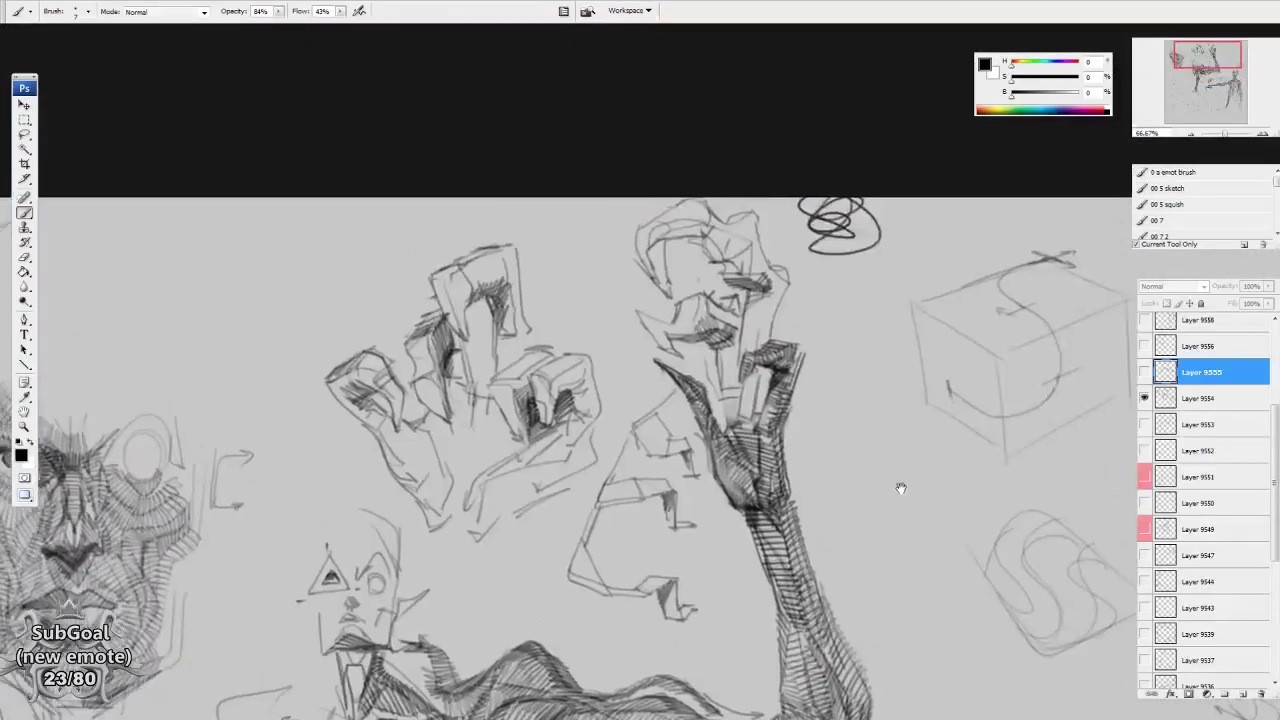
Show Layer 9555 in place of Layer 9554 and examine its torso and arm anatomy studies.
drag(1275, 430, 1275, 391)
click(1144, 489)
click(1144, 462)
scroll(847, 576, down, 10)
drag(847, 576, 701, 386)
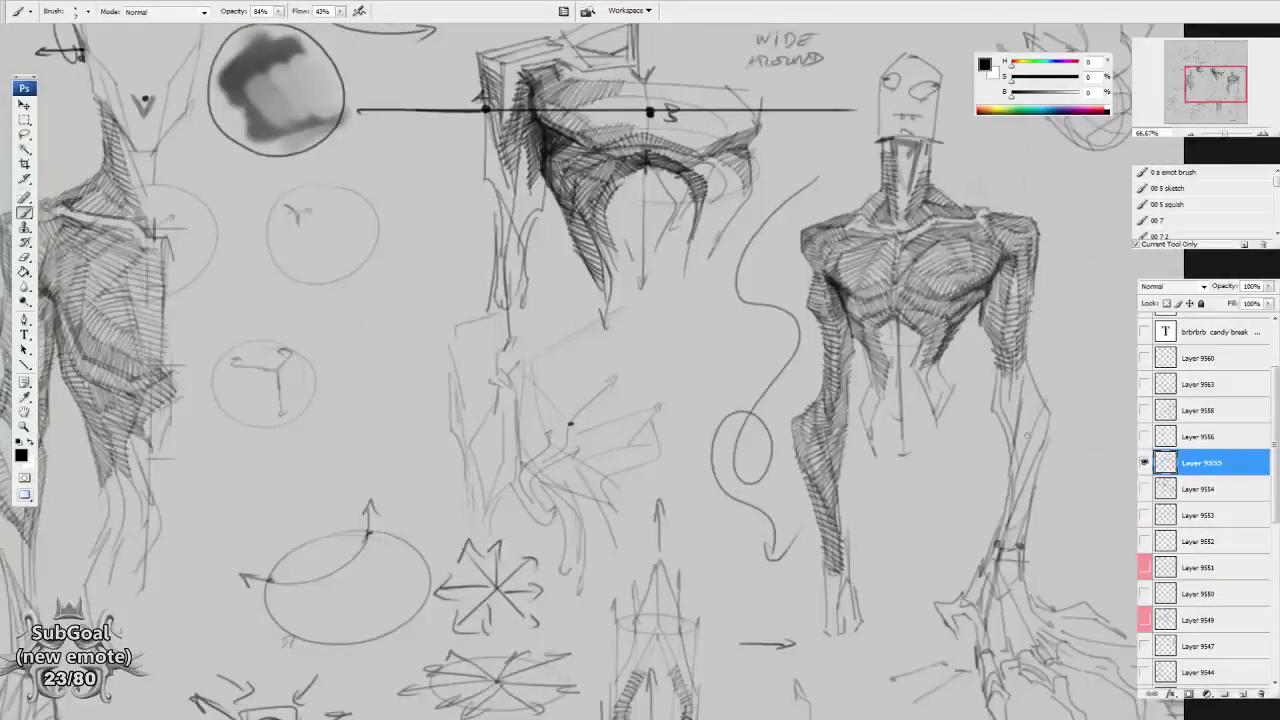
Show Layer 9558 in place of Layer 9555 and examine its 3D contour-line and shaded figure studies.
click(1144, 462)
click(1144, 410)
drag(672, 322, 862, 622)
drag(746, 409, 674, 604)
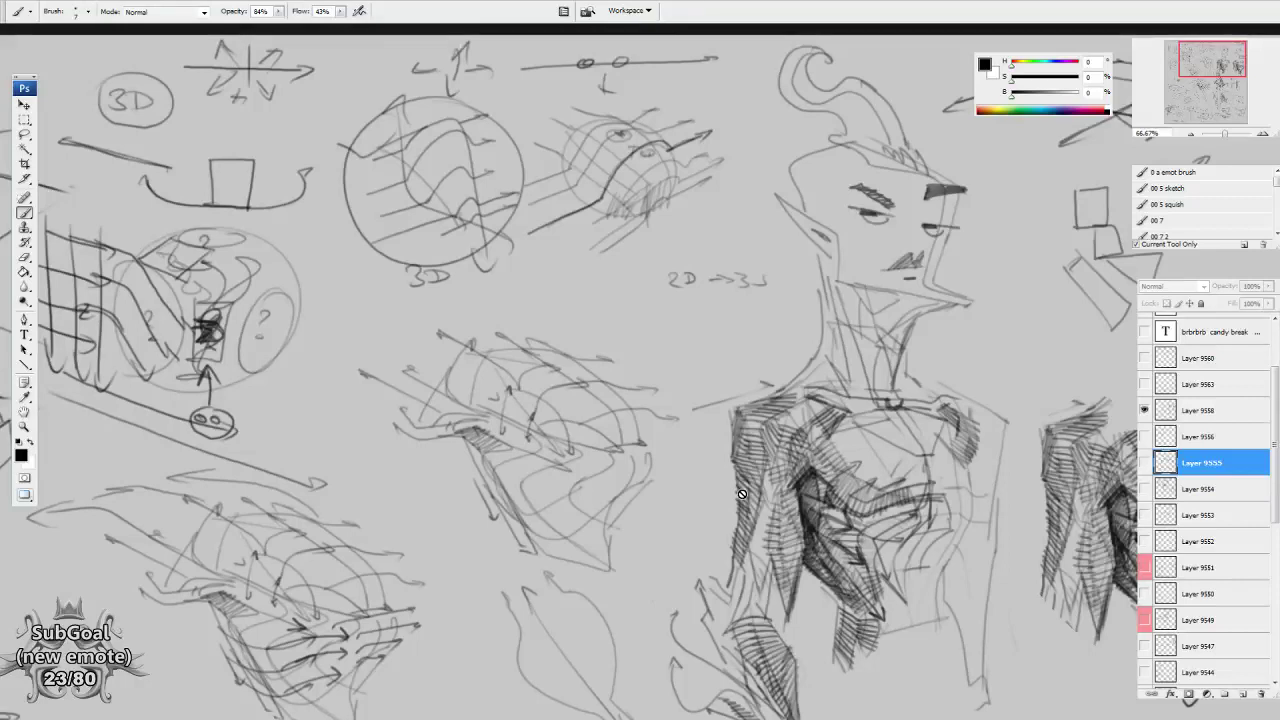
scroll(677, 409, down, 5)
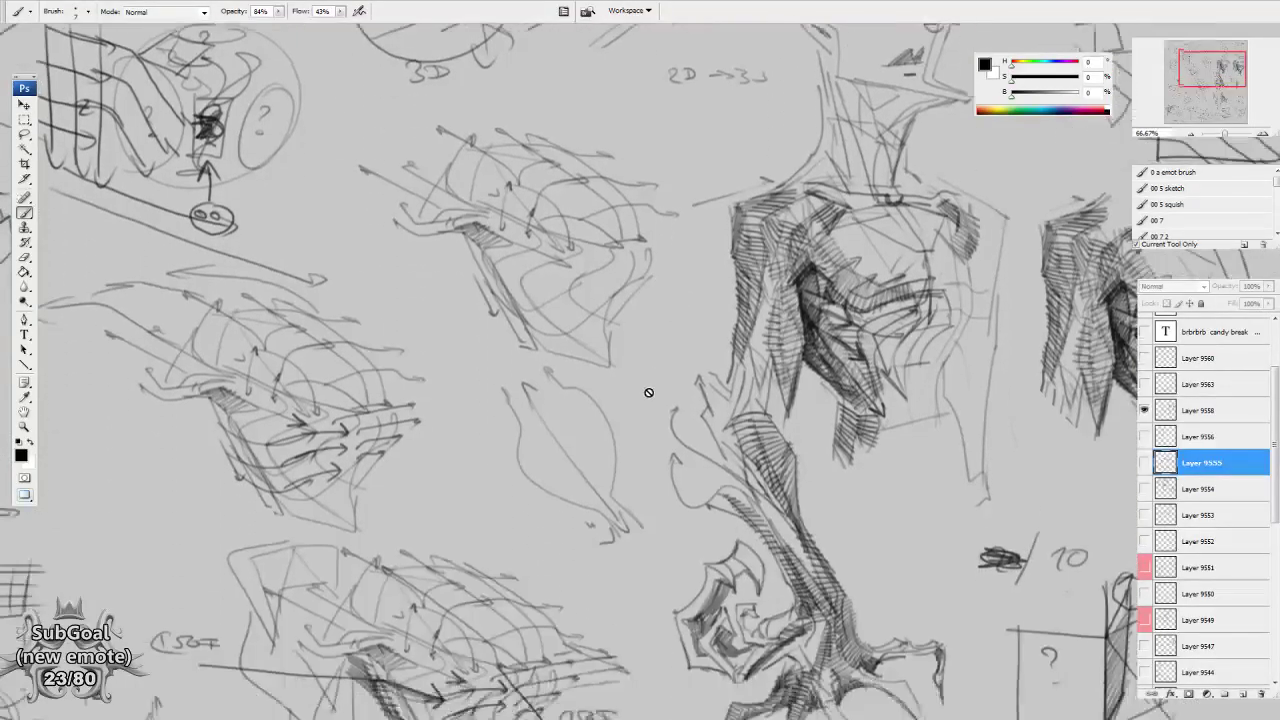
key(c)
drag(90, 40, 692, 708)
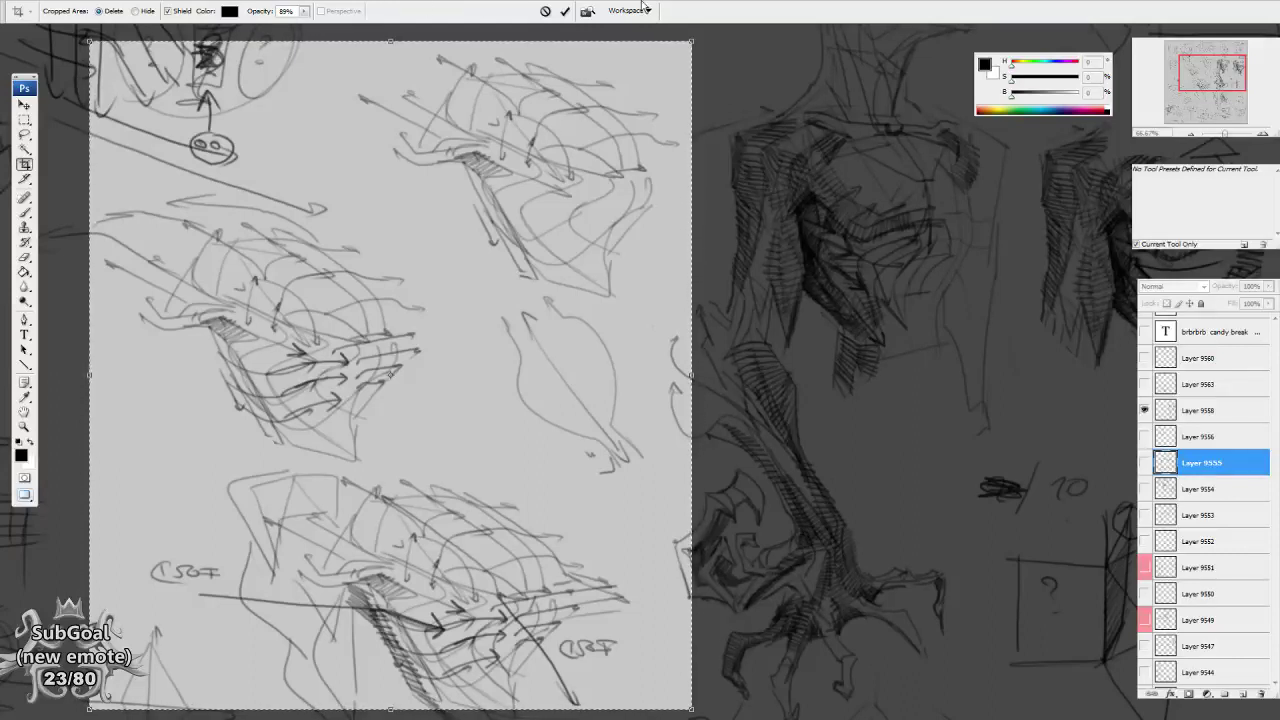
key(Escape)
key(b)
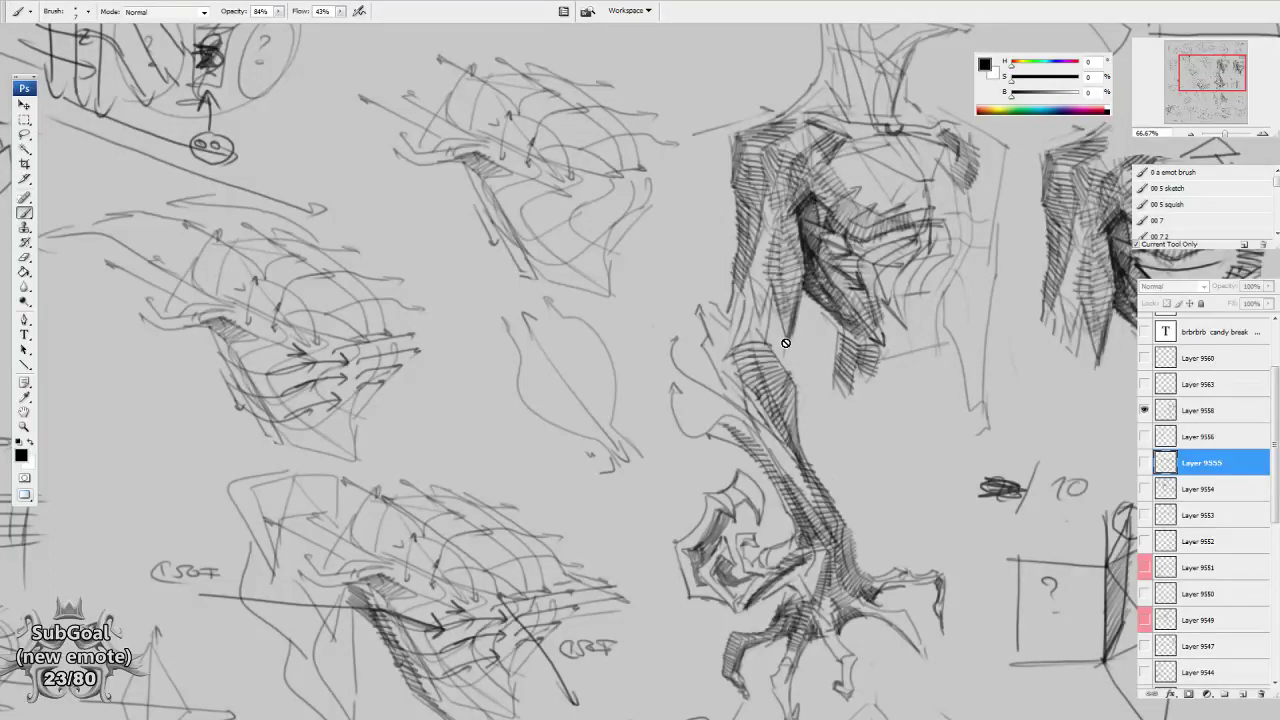
Inspect the head, torso and clawed hand studies on Layer 9558, magnifying the claw to 100%.
scroll(976, 360, up, 3)
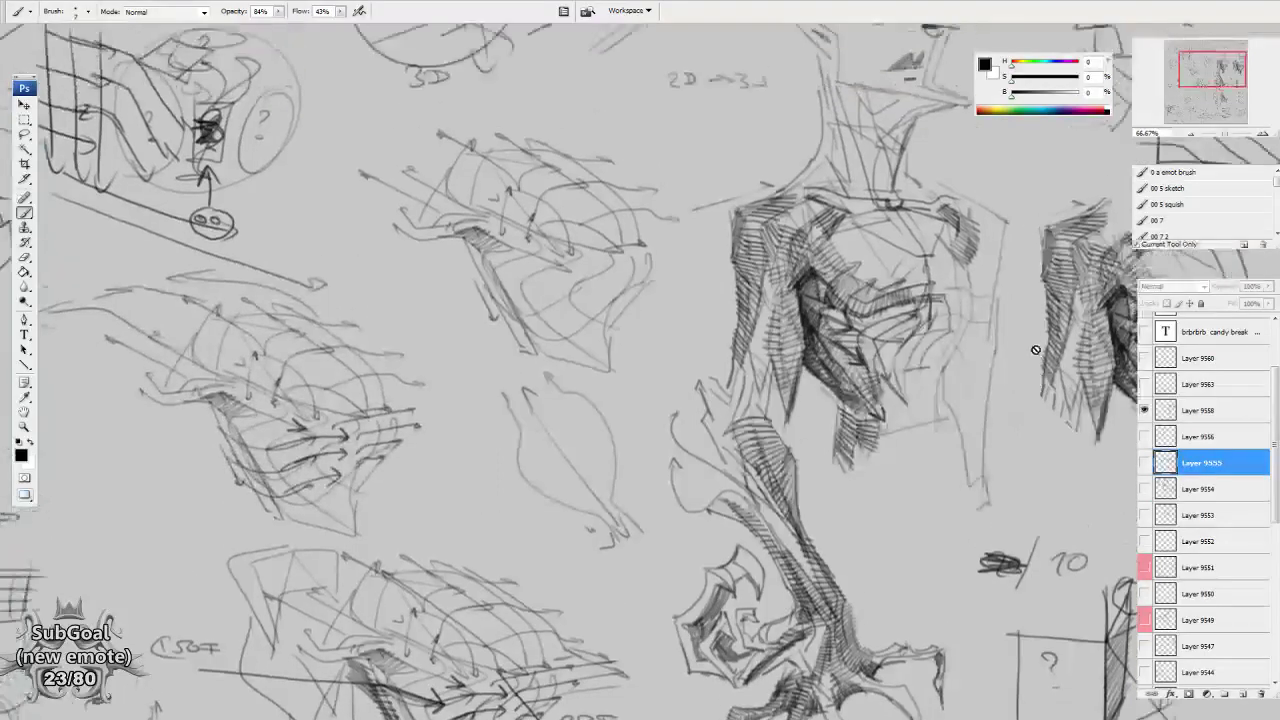
mouse_move(1206, 80)
mouse_down()
mouse_move(1218, 84)
mouse_move(1210, 77)
mouse_up()
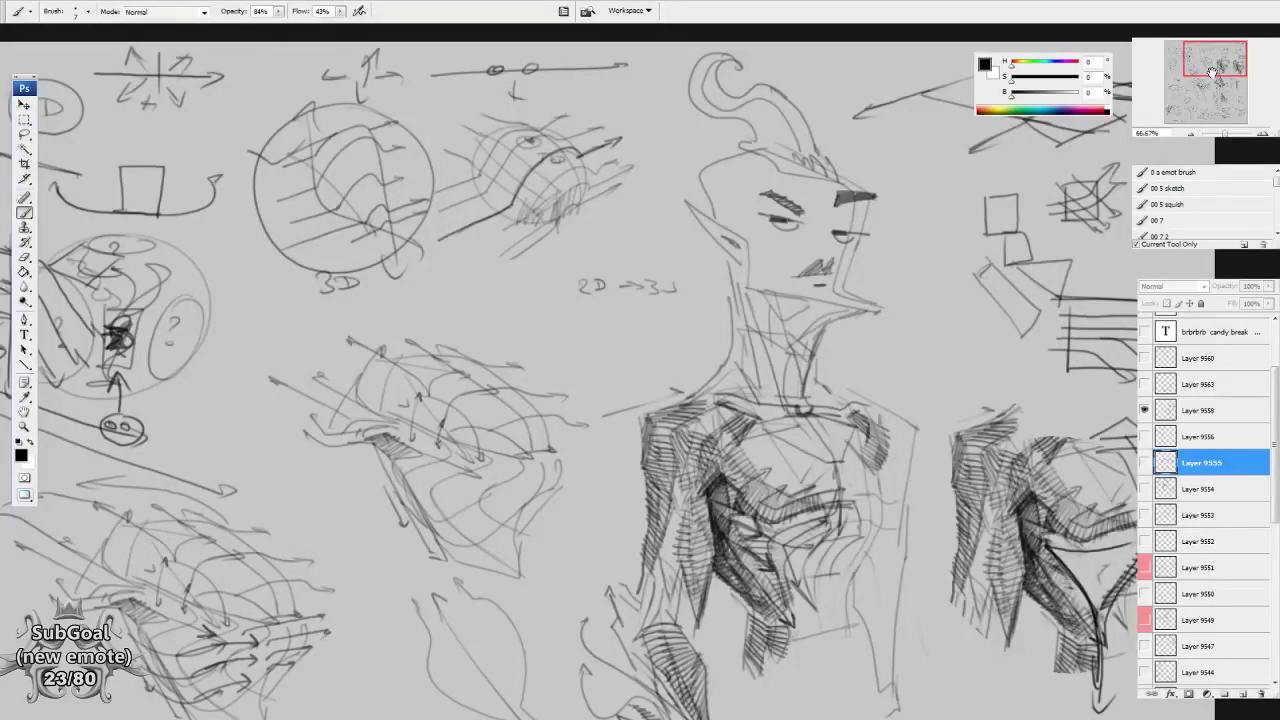
drag(1213, 73, 1217, 84)
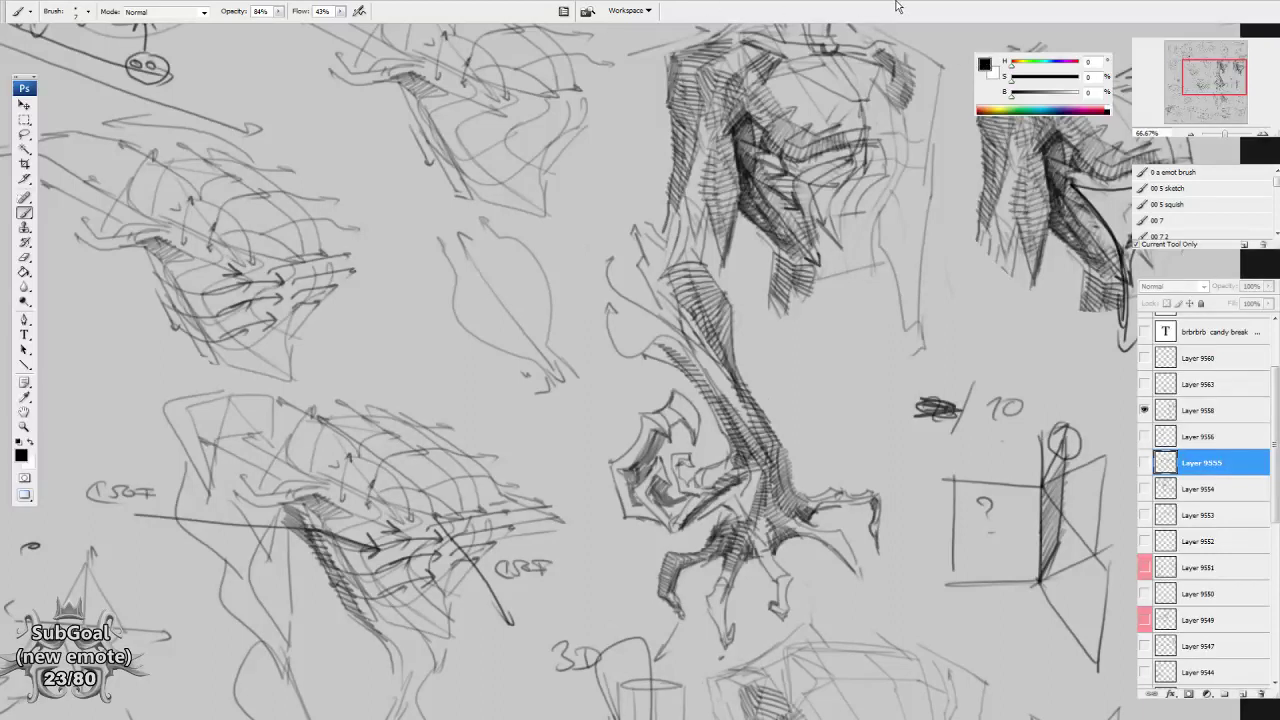
mouse_move(1194, 92)
mouse_down()
mouse_move(1200, 62)
mouse_move(1212, 82)
mouse_up()
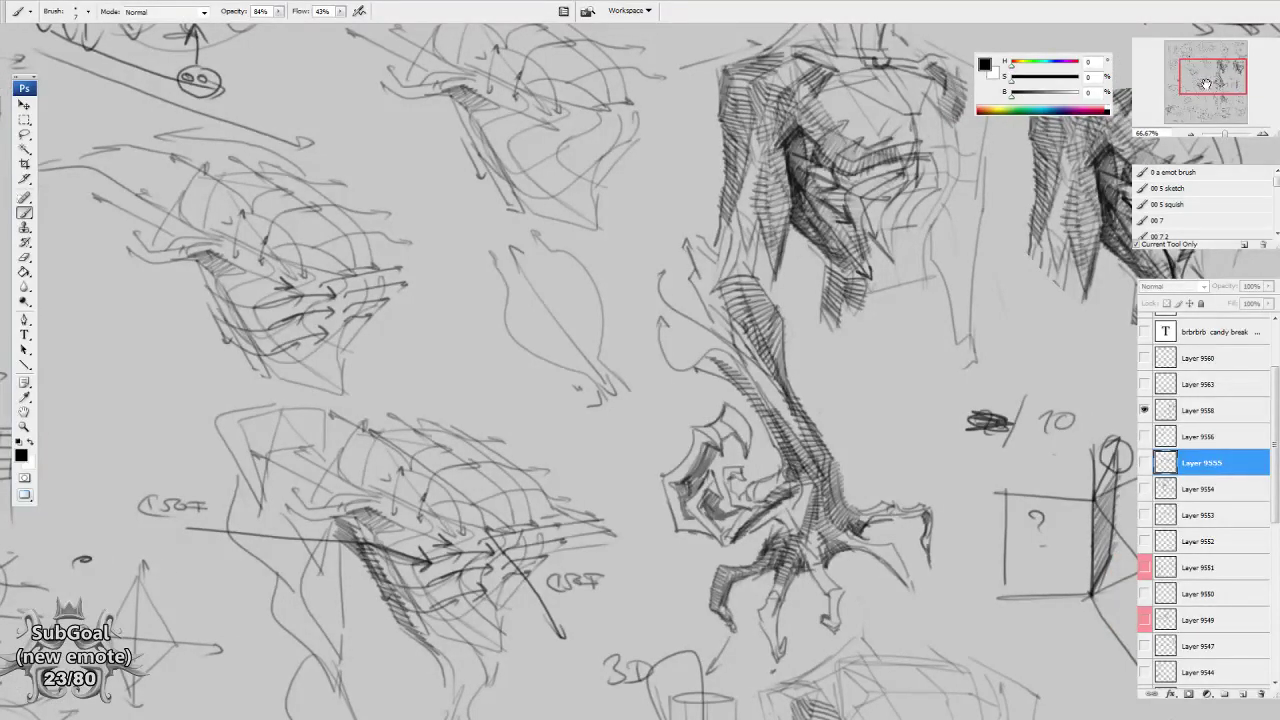
mouse_move(1202, 82)
mouse_down()
mouse_move(1205, 94)
mouse_move(1232, 86)
mouse_up()
click(1263, 135)
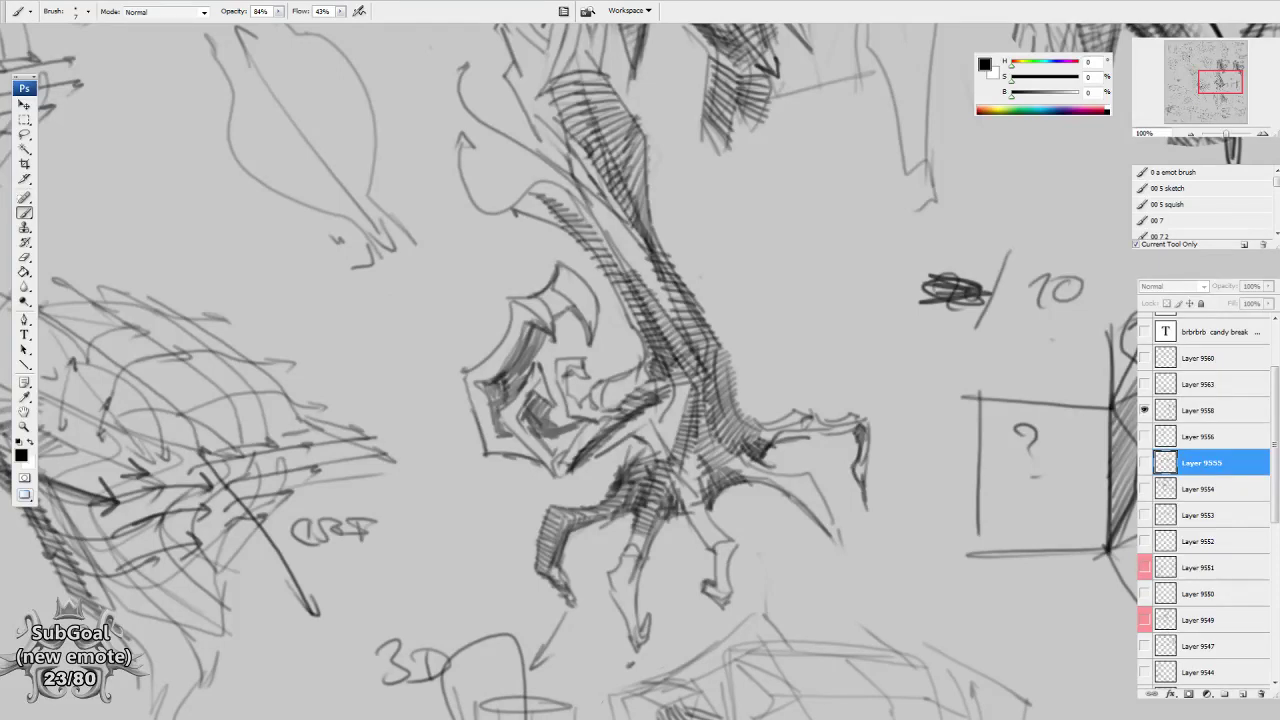
Bring the Twitch stream chat over the canvas, read the latest messages and return to Photoshop.
drag(1279, 34, 880, 59)
mouse_move(885, 545)
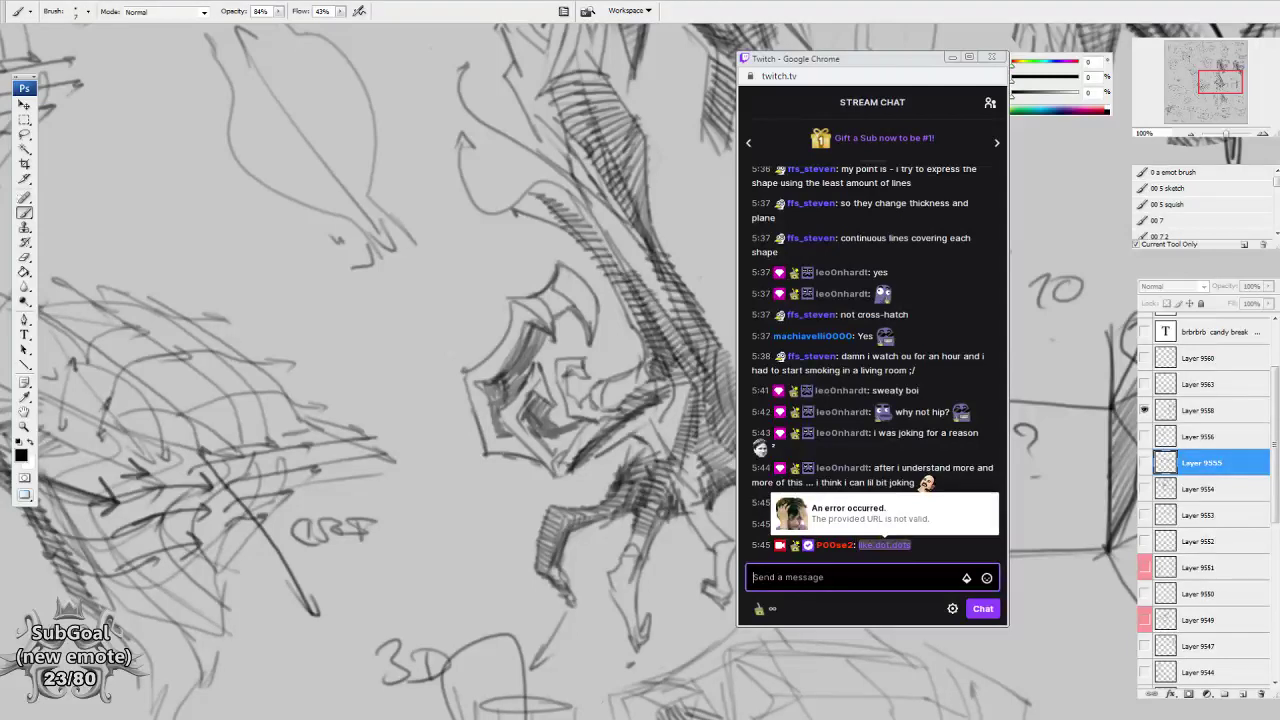
key(alt+Tab)
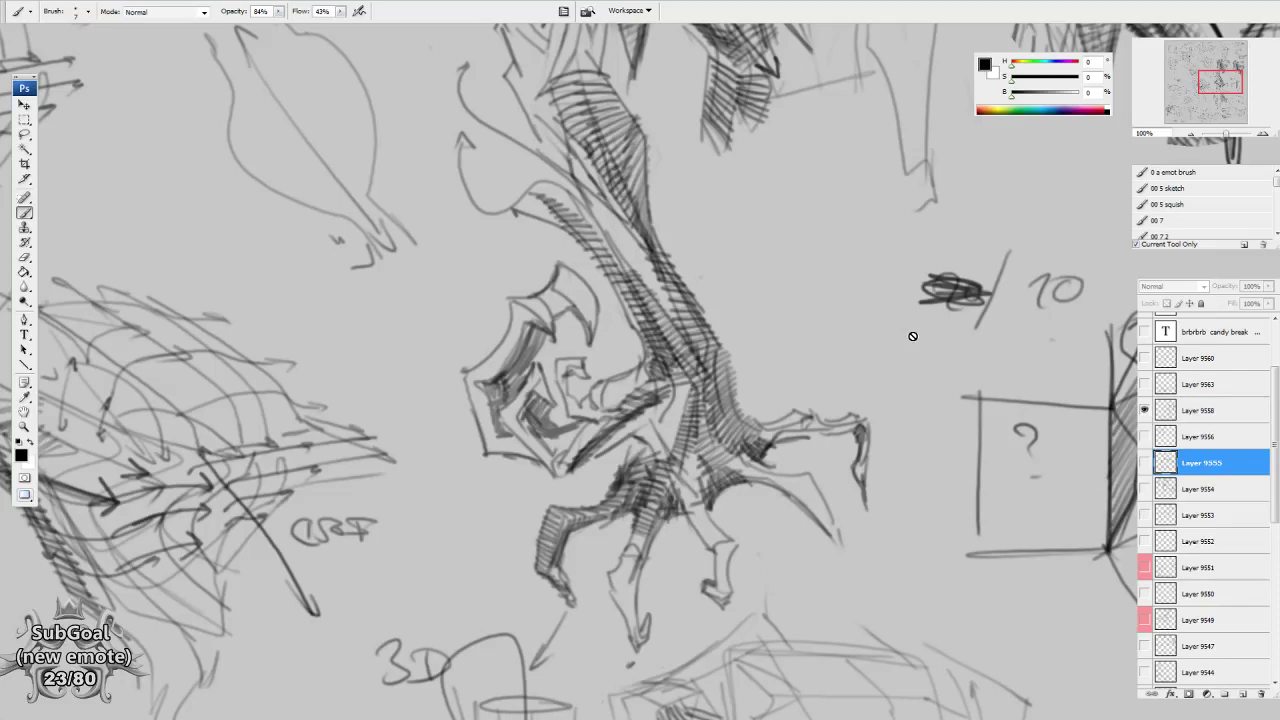
Hide Layer 9558 and check the contents of Layers 9560, 9563 and 9556 in turn.
click(1144, 410)
click(1160, 410)
click(1144, 358)
click(1157, 368)
drag(656, 249, 640, 717)
click(1146, 358)
click(1145, 388)
click(1144, 434)
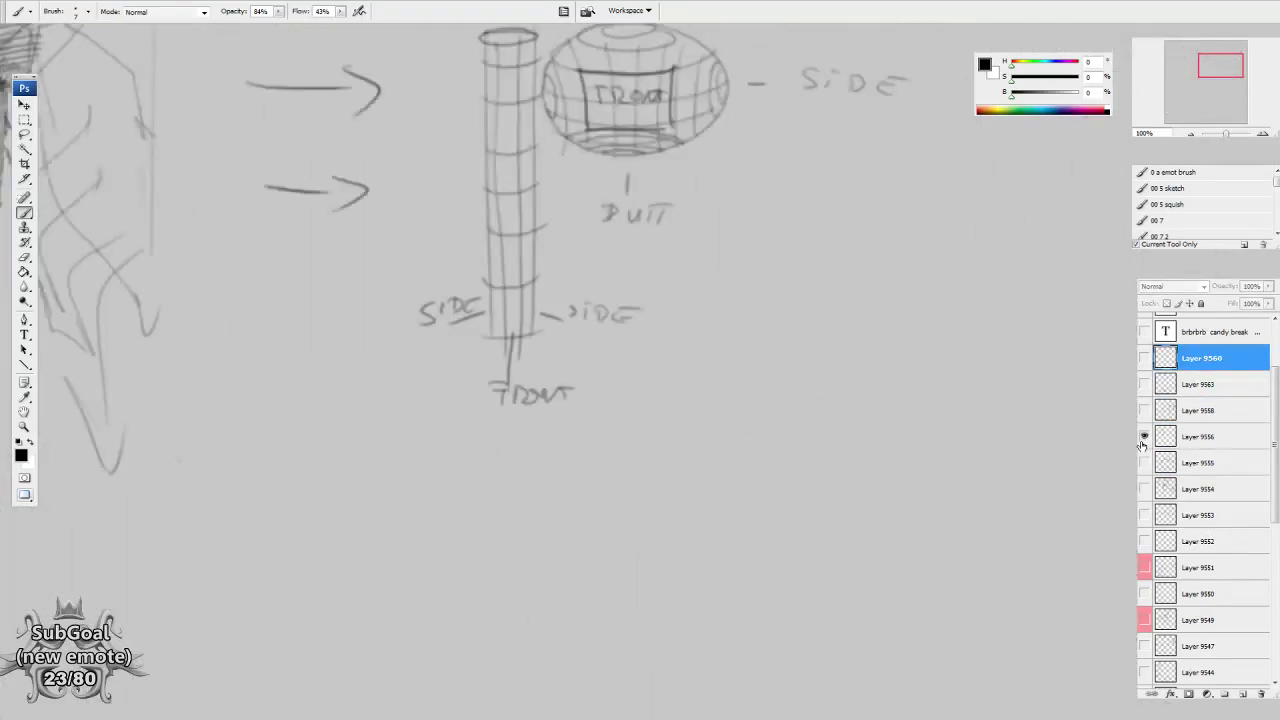
Review Layers 9555, 9554 and 9553 one at a time, hiding each after viewing.
click(1144, 462)
click(1141, 487)
mouse_move(838, 295)
mouse_down()
mouse_move(731, 537)
mouse_move(752, 716)
mouse_up()
click(1144, 495)
click(1144, 519)
drag(880, 632, 920, 189)
drag(791, 615, 814, 225)
click(1147, 525)
Review Layers 9552, 9551, 9550 and 9549 one at a time and leave all of them hidden.
click(1145, 541)
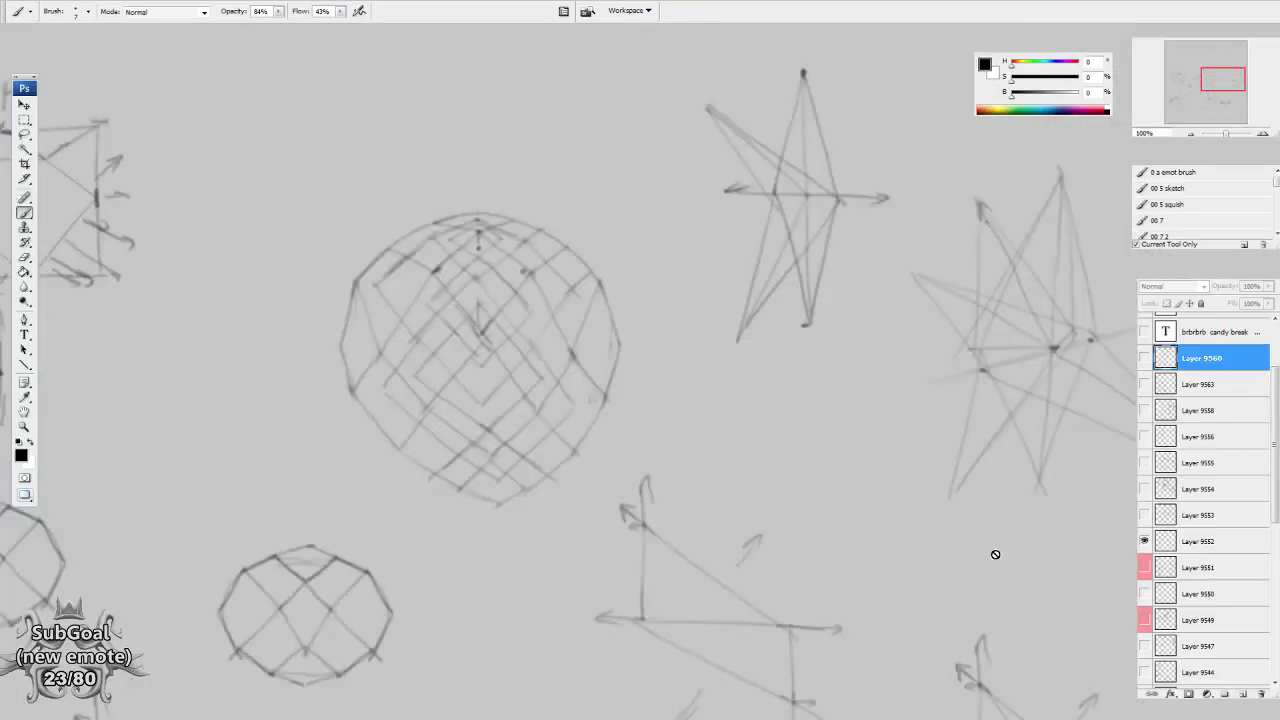
drag(877, 624, 860, 297)
click(1145, 546)
click(1144, 568)
drag(780, 223, 790, 549)
key(ctrl+minus)
click(1143, 567)
click(1145, 595)
click(1145, 595)
click(1144, 619)
click(1144, 618)
click(1145, 600)
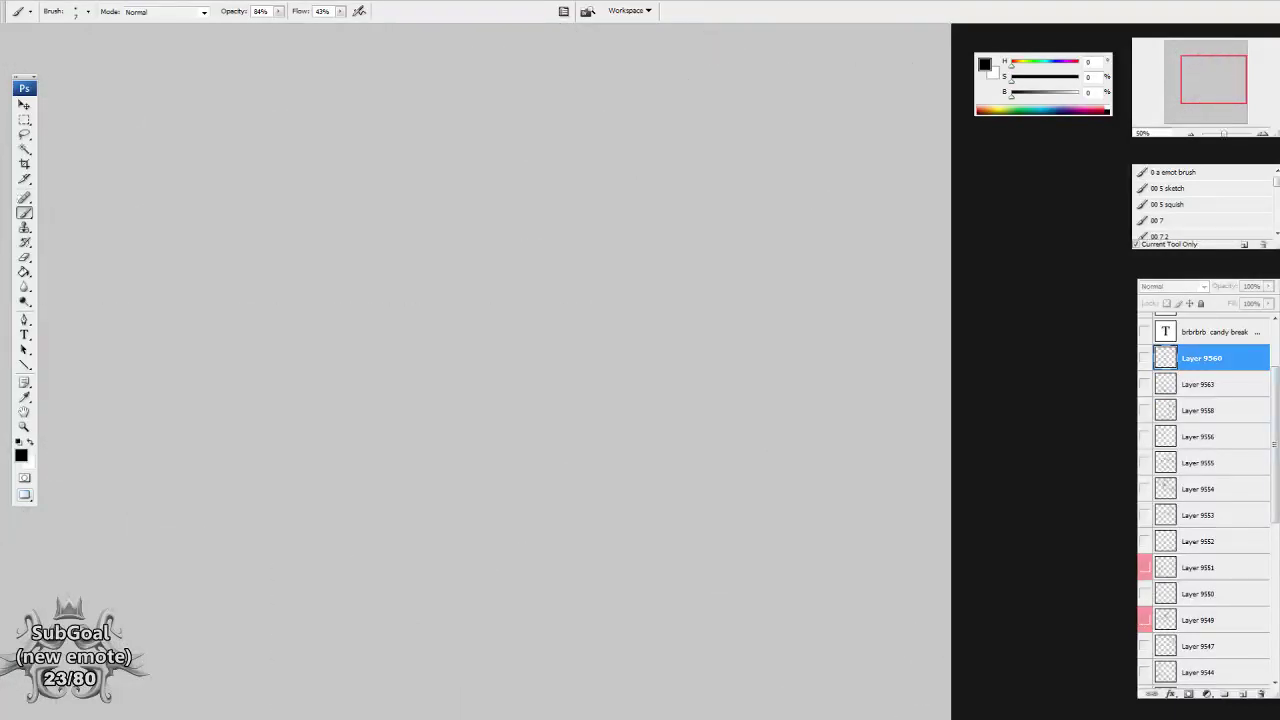
Show Layer 9558, select it and bring its contour-line form studies into view.
click(1144, 410)
drag(680, 420, 1080, 521)
click(1193, 411)
drag(777, 400, 779, 464)
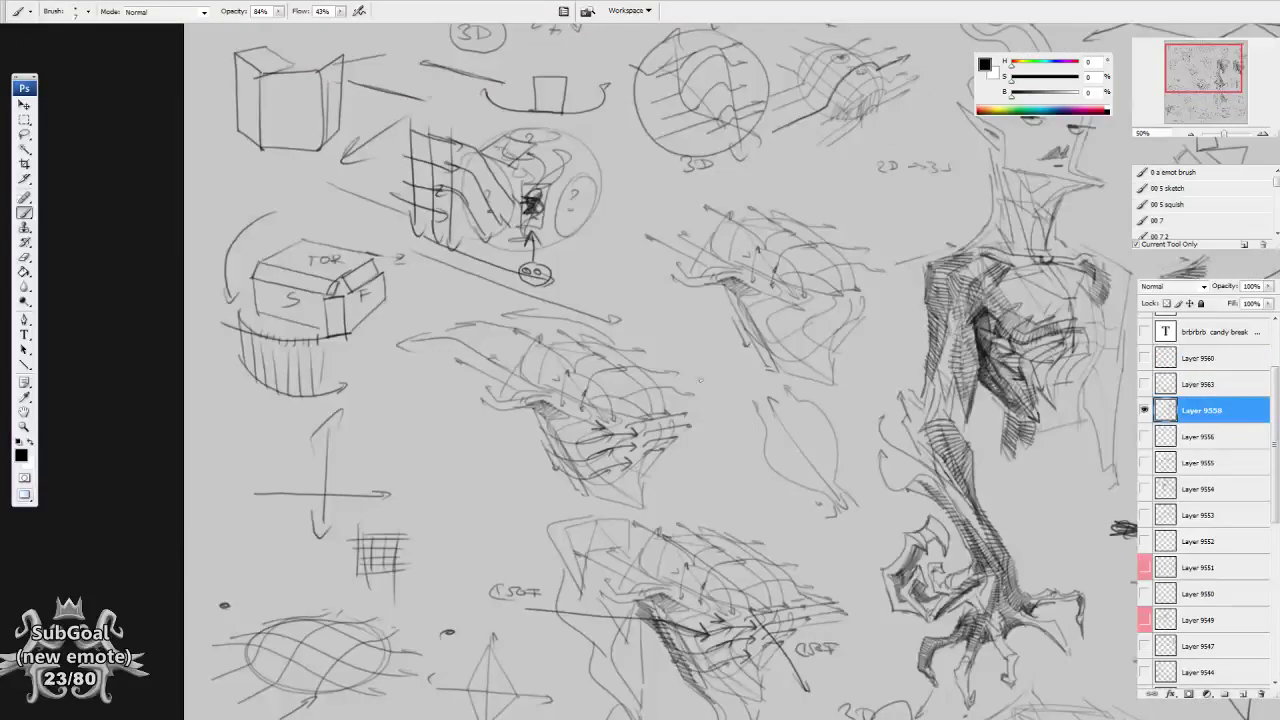
Lasso the uppermost arrowed contour-form study, copy it to a new layer and hide Layer 9558.
key(l)
mouse_move(698, 188)
mouse_down()
mouse_move(628, 250)
mouse_move(714, 375)
mouse_move(830, 393)
mouse_move(885, 306)
mouse_move(888, 256)
mouse_move(700, 180)
mouse_up()
click(1144, 436)
key(ctrl+j)
click(1145, 436)
Move the copied form study up toward the canvas's upper-left corner, working at 100% zoom.
mouse_move(818, 285)
mouse_down()
mouse_move(808, 361)
mouse_move(820, 448)
mouse_up()
key(ctrl+plus)
key(ctrl+plus)
scroll(819, 447, up, 2)
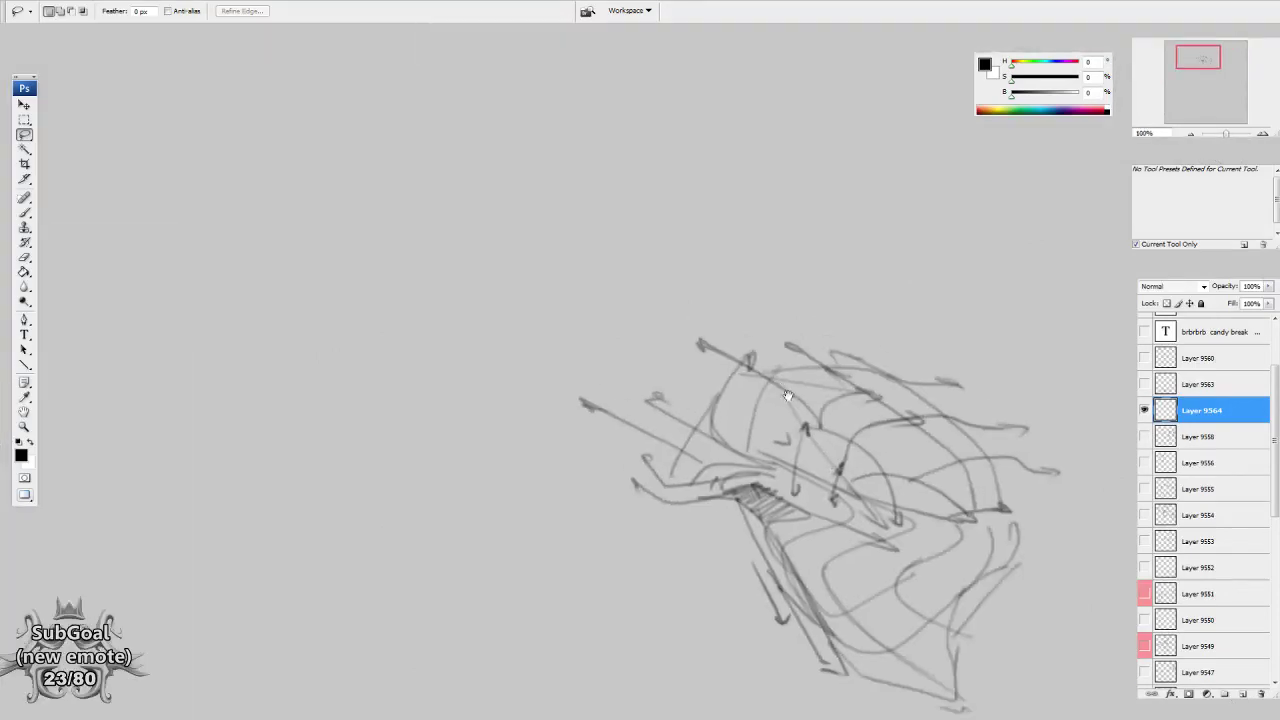
key(b)
key(v)
mouse_move(951, 563)
mouse_down()
mouse_move(975, 579)
mouse_move(537, 394)
mouse_move(815, 440)
mouse_up()
drag(806, 505, 726, 474)
drag(856, 521, 777, 442)
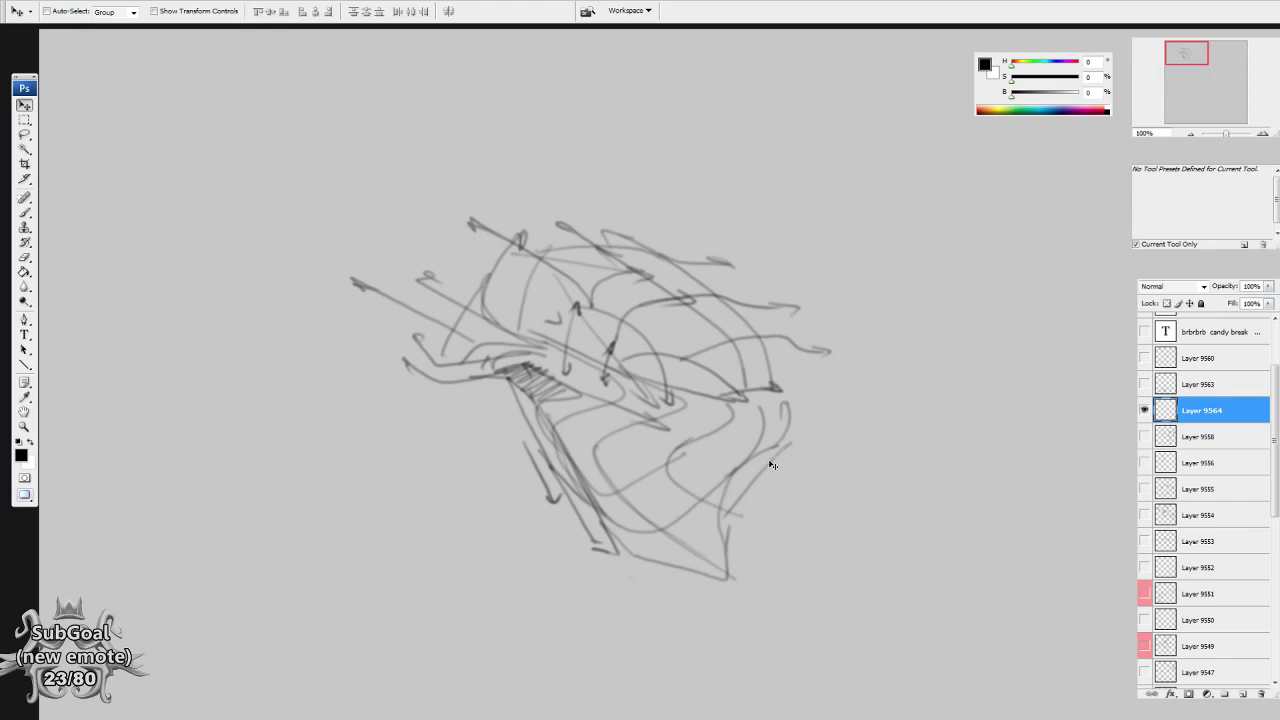
key(b)
scroll(810, 528, down, 1)
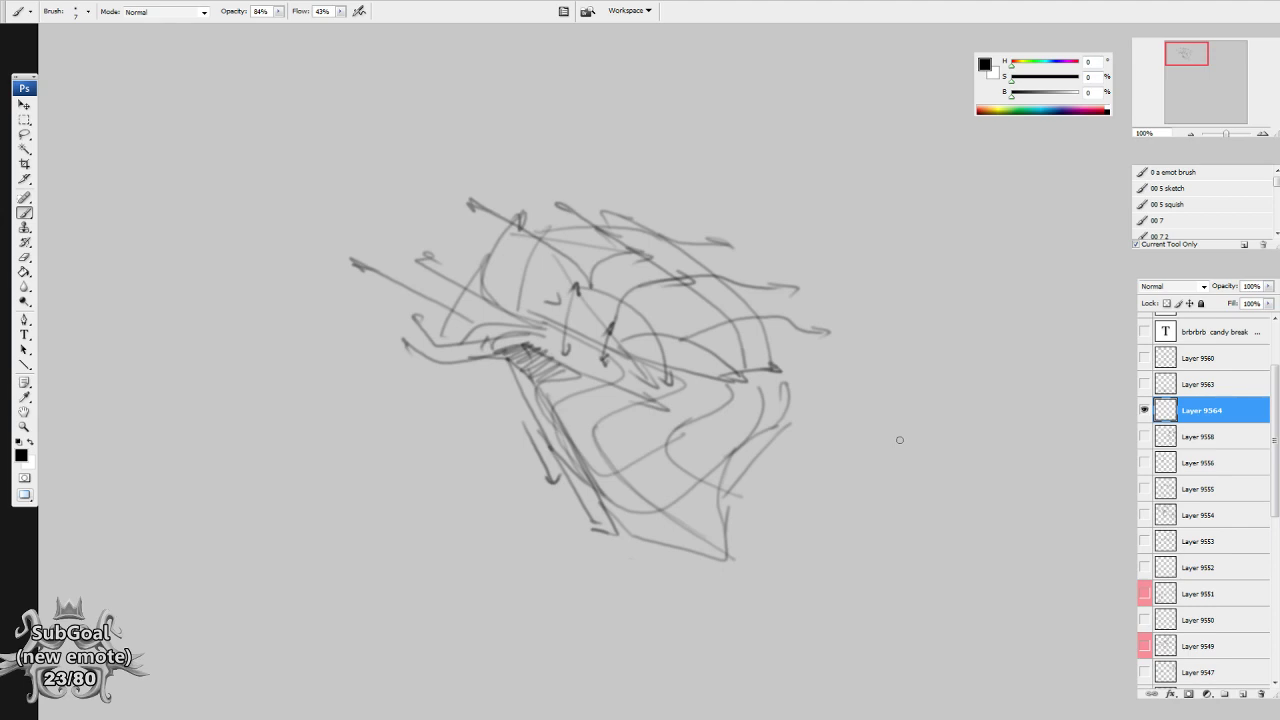
Draw a rounded rectangular frame with a stick figure inside, to the right of the form study.
drag(881, 443, 788, 458)
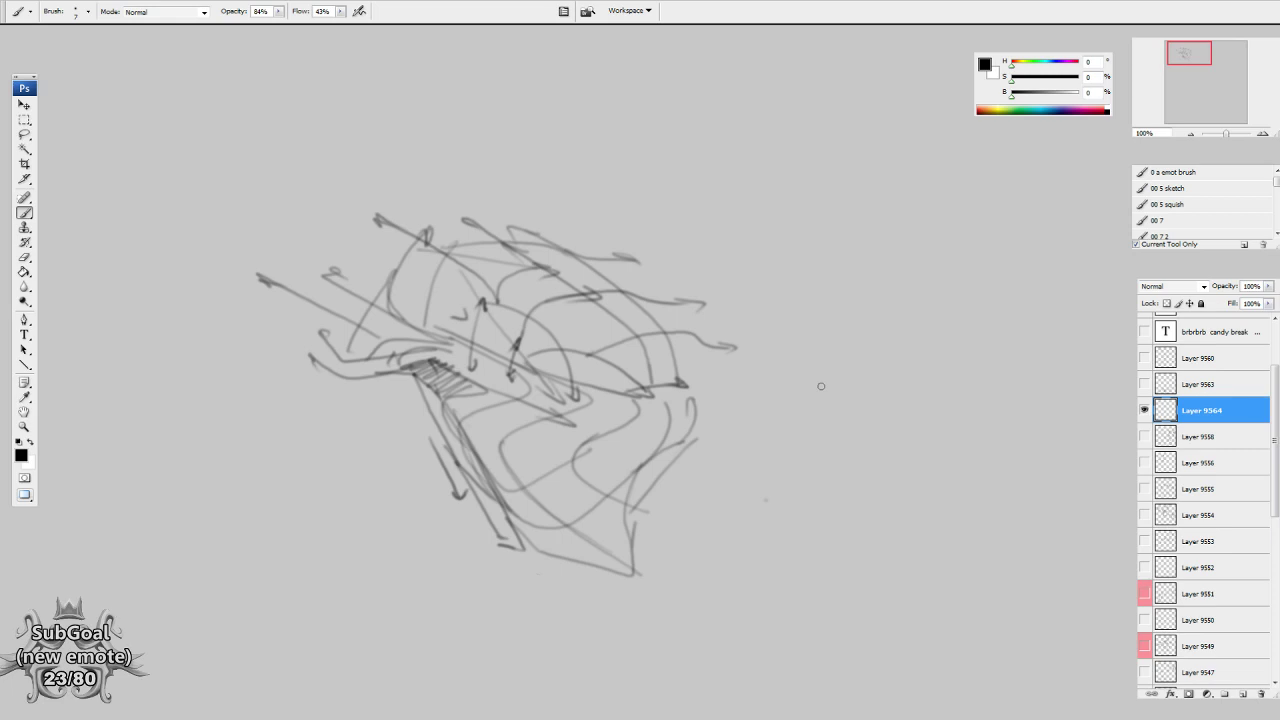
drag(826, 364, 895, 236)
drag(713, 225, 749, 441)
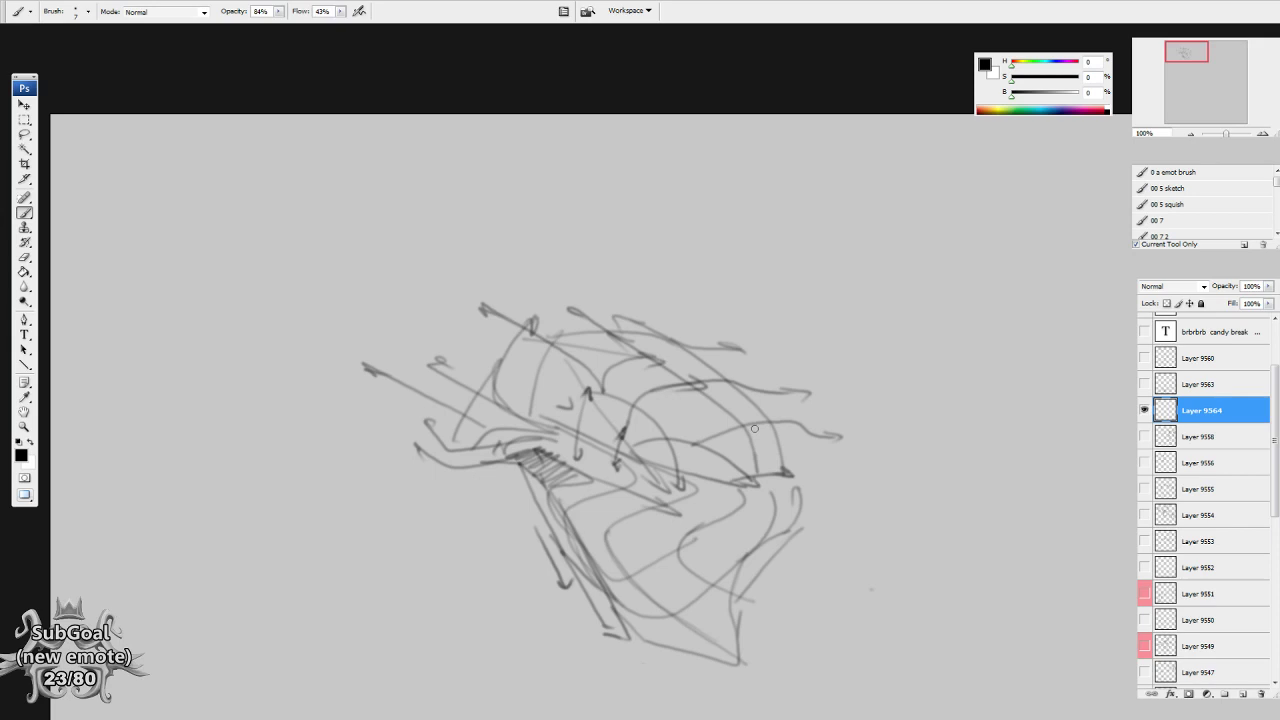
mouse_move(751, 427)
mouse_down()
mouse_move(851, 503)
mouse_move(849, 463)
mouse_move(740, 464)
mouse_move(579, 496)
mouse_up()
mouse_move(709, 116)
mouse_down()
mouse_move(716, 364)
mouse_move(725, 98)
mouse_move(713, 101)
mouse_up()
mouse_move(799, 180)
mouse_down()
mouse_move(756, 168)
mouse_move(784, 150)
mouse_up()
drag(783, 188, 783, 272)
drag(782, 264, 797, 296)
drag(777, 237, 757, 222)
drag(783, 212, 822, 212)
drag(780, 258, 738, 338)
drag(780, 264, 836, 324)
drag(766, 156, 800, 157)
Write "3D" inside an oval to the right of the framed stick figure.
drag(760, 464, 760, 476)
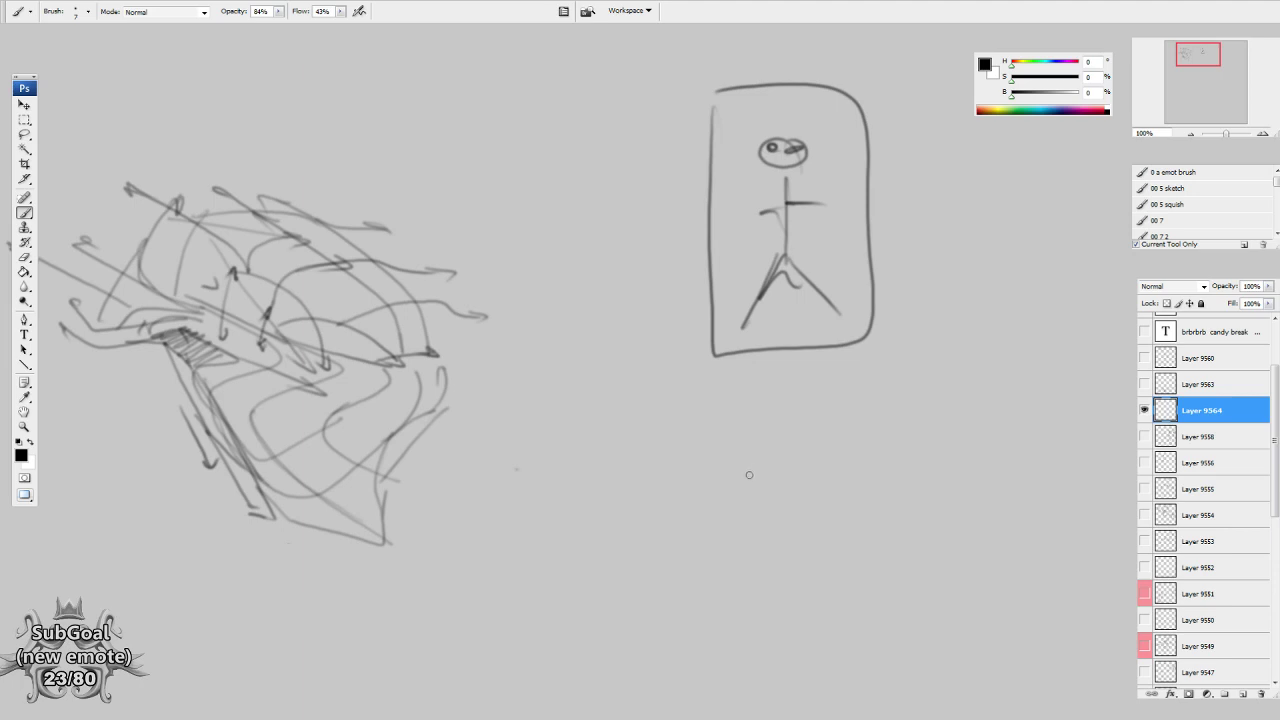
drag(779, 395, 731, 329)
drag(827, 262, 723, 377)
mouse_move(753, 220)
mouse_down()
mouse_move(752, 246)
mouse_move(799, 243)
mouse_up()
drag(808, 196, 800, 195)
drag(769, 367, 771, 359)
mouse_move(414, 512)
mouse_down()
mouse_move(893, 394)
mouse_move(772, 447)
mouse_move(807, 433)
mouse_up()
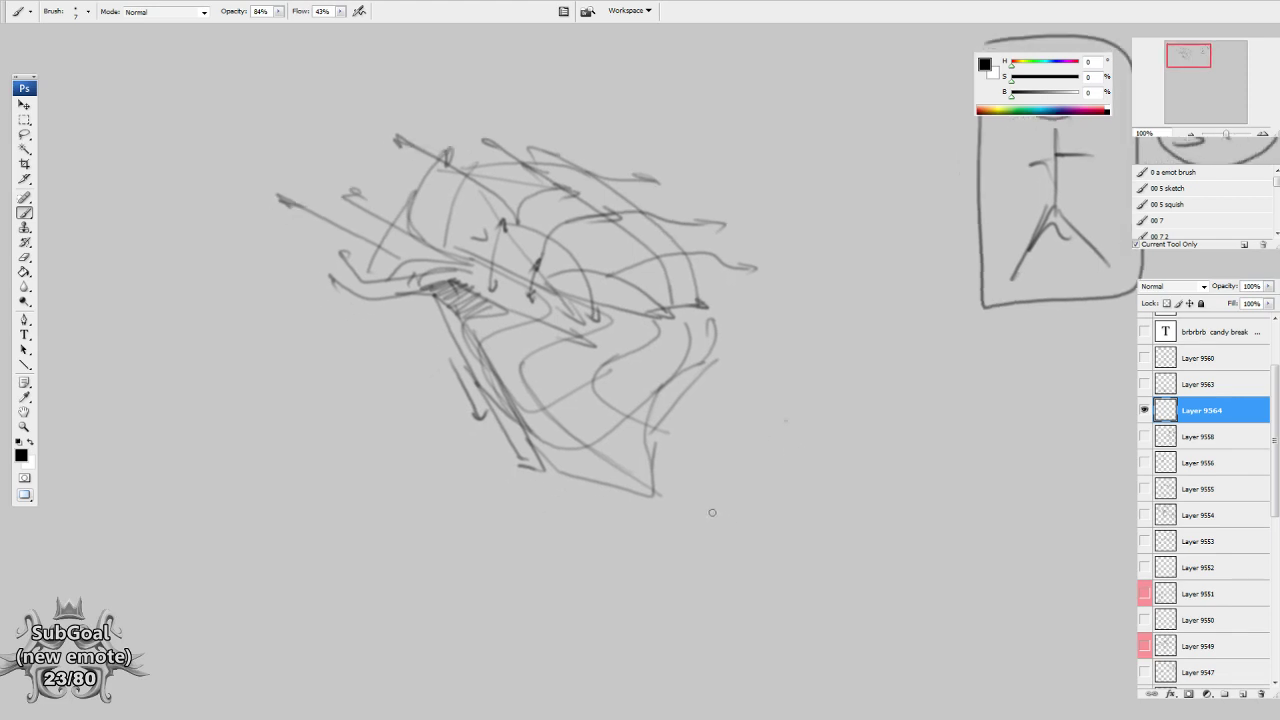
Strengthen the lower-left edge of the form study with extra contour strokes.
scroll(717, 512, down, 1)
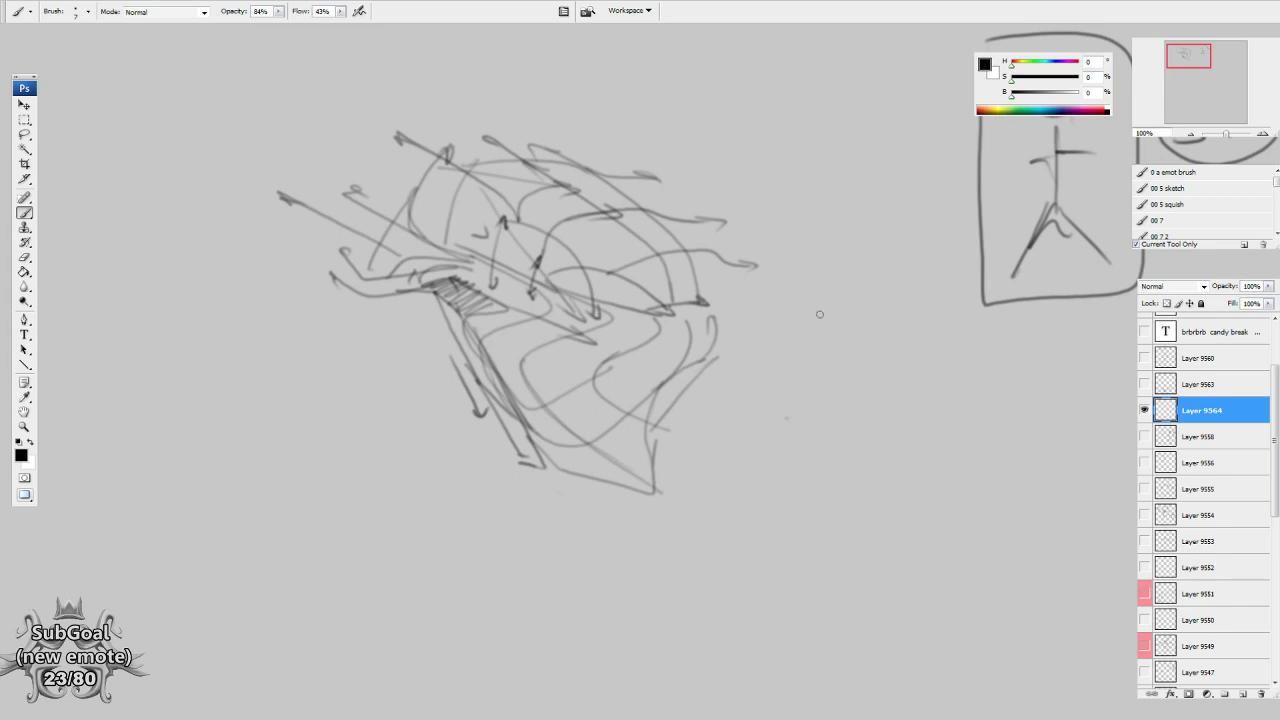
drag(800, 290, 791, 315)
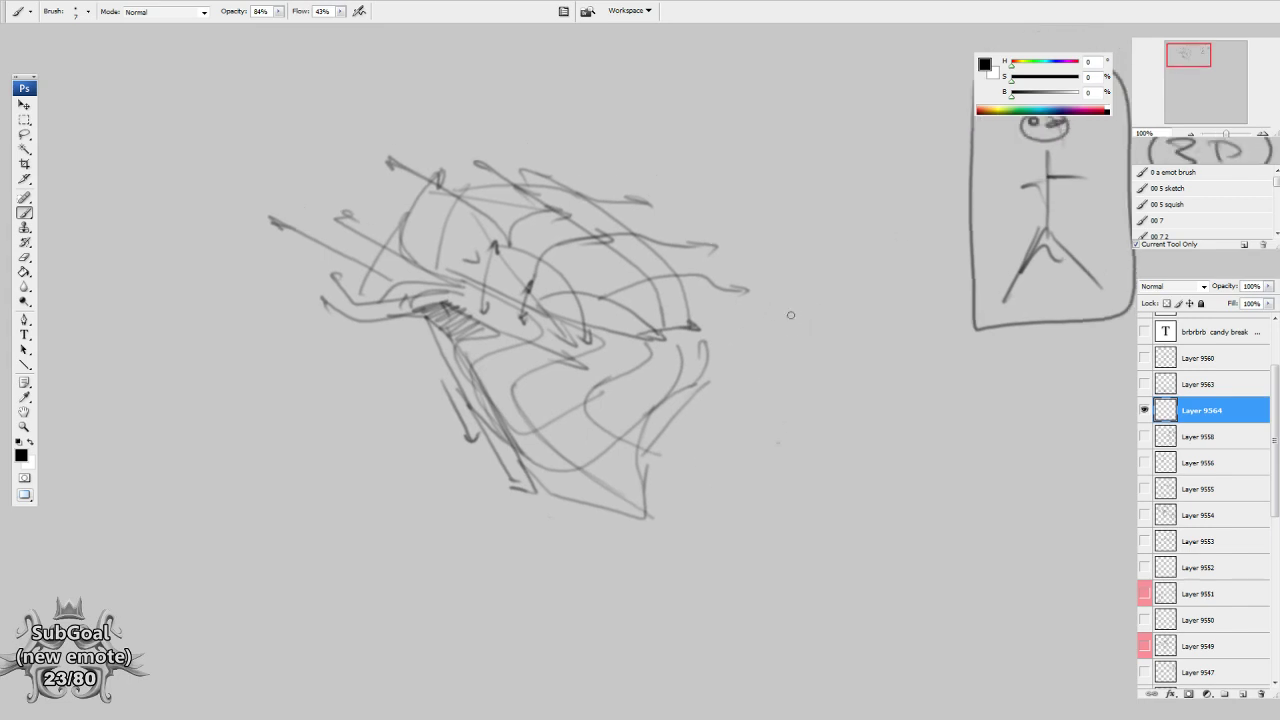
mouse_move(743, 357)
mouse_down()
mouse_move(651, 449)
mouse_move(664, 416)
mouse_up()
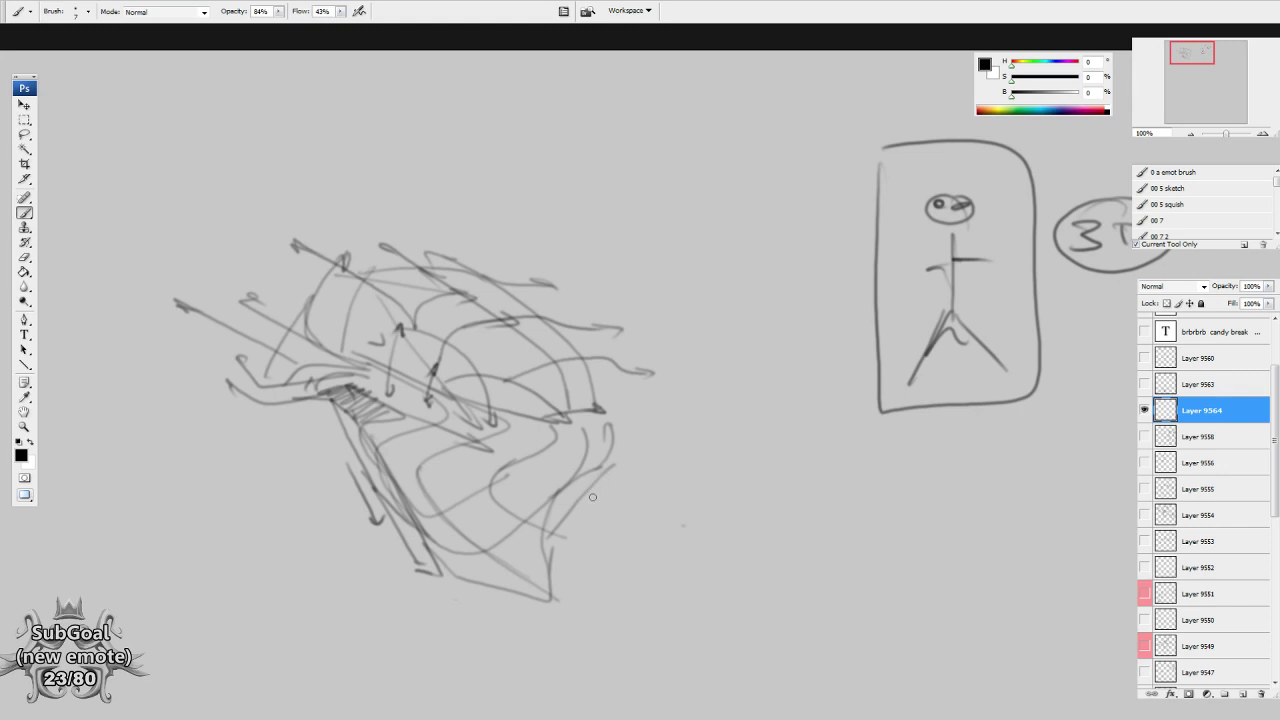
drag(466, 438, 727, 410)
drag(624, 486, 603, 481)
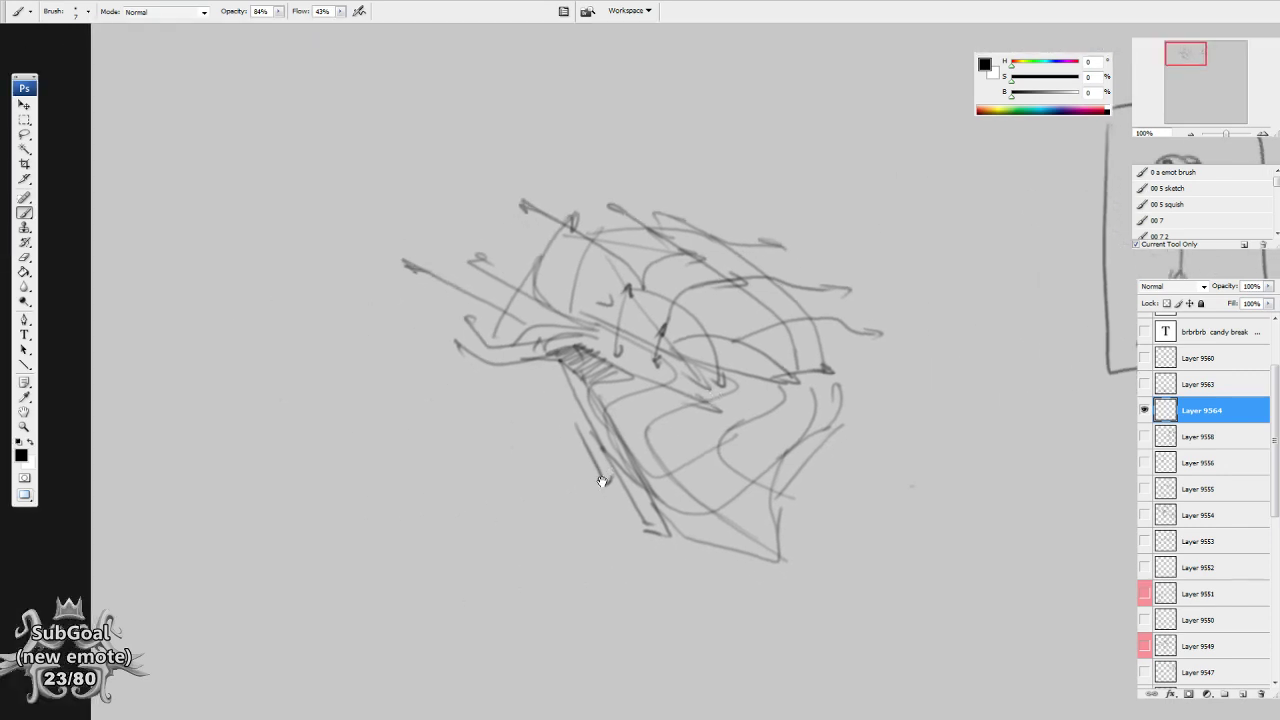
mouse_move(523, 360)
mouse_down()
mouse_move(576, 443)
mouse_move(640, 503)
mouse_up()
mouse_move(588, 451)
mouse_down()
mouse_move(648, 520)
mouse_move(597, 537)
mouse_move(591, 506)
mouse_move(575, 519)
mouse_move(586, 509)
mouse_move(666, 494)
mouse_up()
Lasso the whole form study and place a duplicate of it to the lower right of the original.
key(l)
mouse_move(766, 177)
mouse_down()
mouse_move(200, 314)
mouse_move(775, 187)
mouse_up()
mouse_move(680, 475)
mouse_down()
mouse_move(800, 466)
mouse_move(598, 426)
mouse_move(1010, 597)
mouse_up()
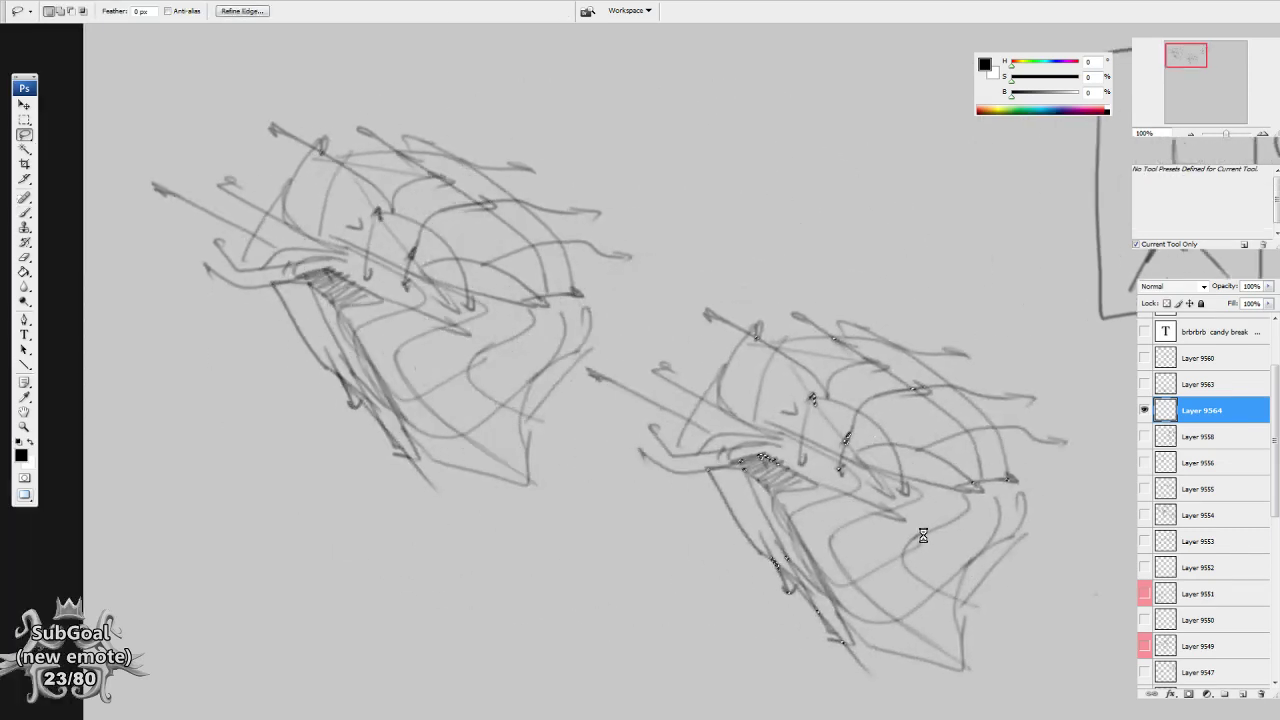
key(b)
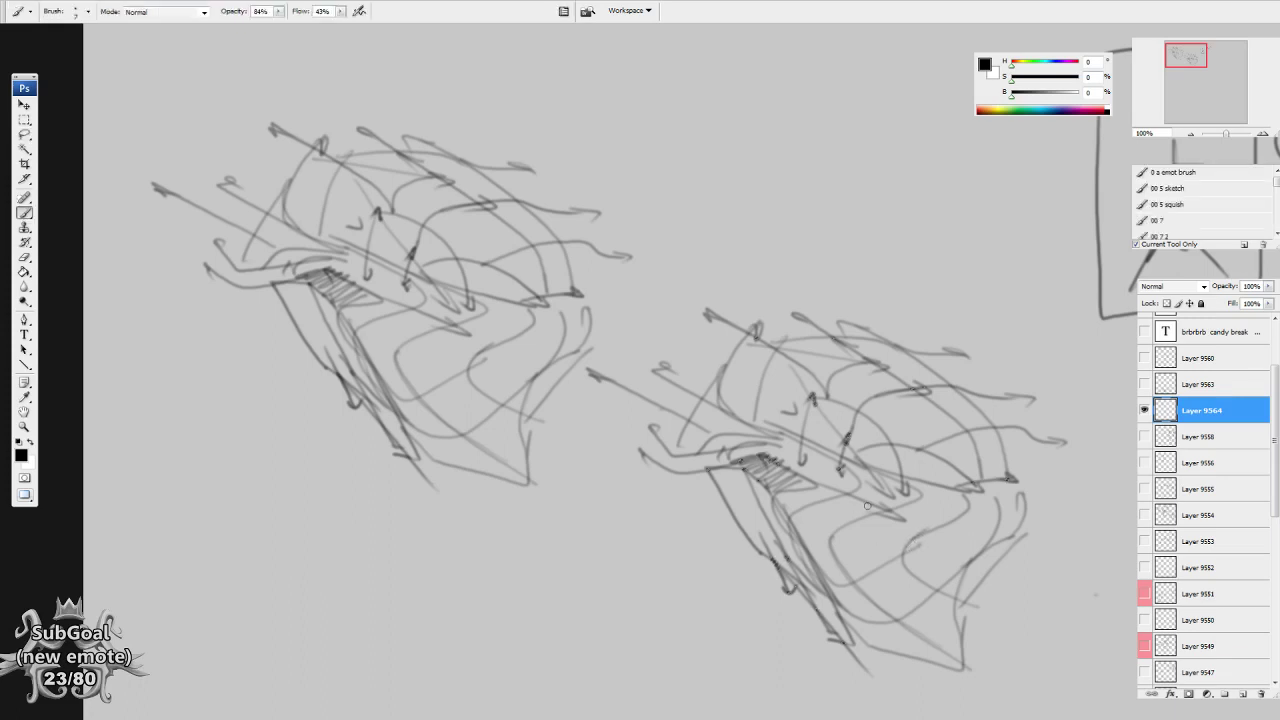
Draw a long vertical downward arrow topped by an ellipse along the left side of the duplicated form.
mouse_move(975, 584)
mouse_down()
mouse_move(697, 460)
mouse_move(543, 443)
mouse_move(595, 459)
mouse_up()
mouse_move(426, 218)
mouse_down()
mouse_move(405, 239)
mouse_move(432, 220)
mouse_move(409, 573)
mouse_move(439, 543)
mouse_up()
drag(462, 468, 459, 453)
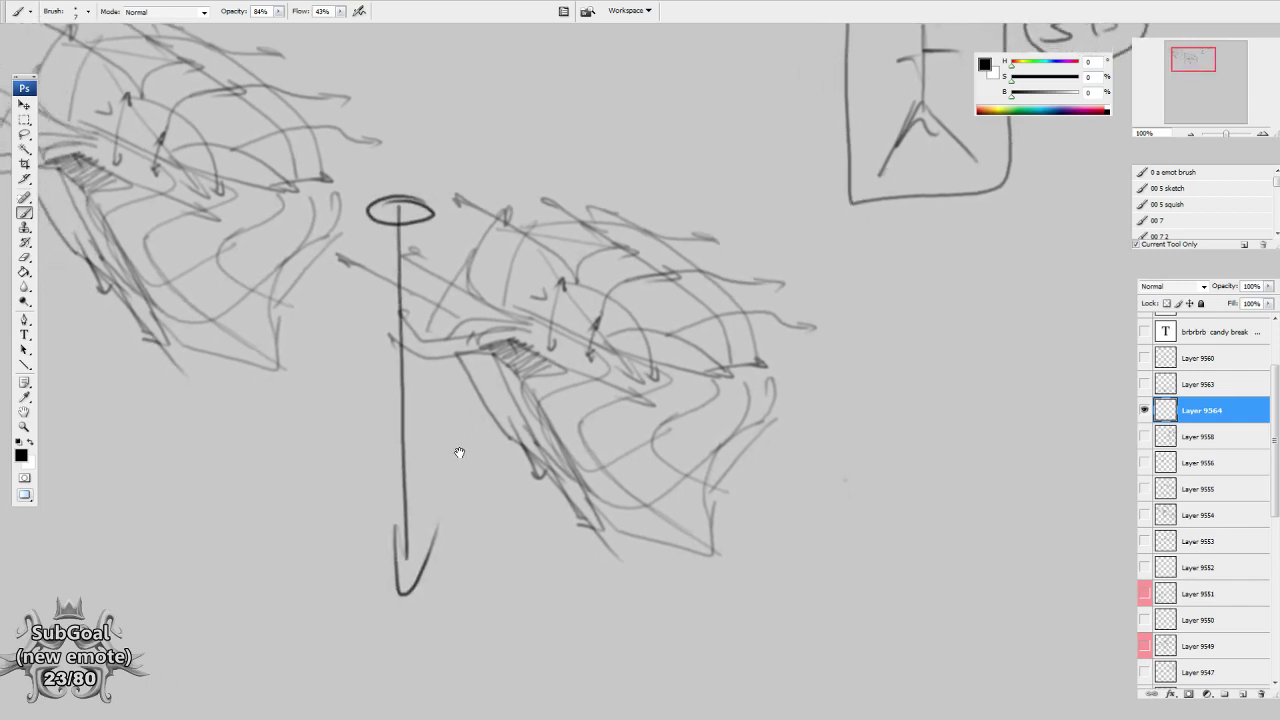
Sketch tapering limb contours around the vertical arrow and join them to the duplicated form with a dark wedge.
mouse_move(493, 343)
mouse_down()
mouse_move(416, 385)
mouse_move(449, 290)
mouse_move(524, 322)
mouse_up()
drag(436, 370, 528, 337)
drag(418, 382, 503, 338)
drag(438, 380, 413, 508)
mouse_move(384, 356)
mouse_down()
mouse_move(388, 484)
mouse_move(411, 508)
mouse_up()
mouse_move(376, 392)
mouse_down()
mouse_move(348, 256)
mouse_move(374, 219)
mouse_up()
mouse_move(356, 249)
mouse_down()
mouse_move(394, 373)
mouse_move(432, 219)
mouse_up()
Add a hooked arrow end beneath the limb and extend the form's lower-left edge into a downward arrow.
drag(661, 511, 502, 526)
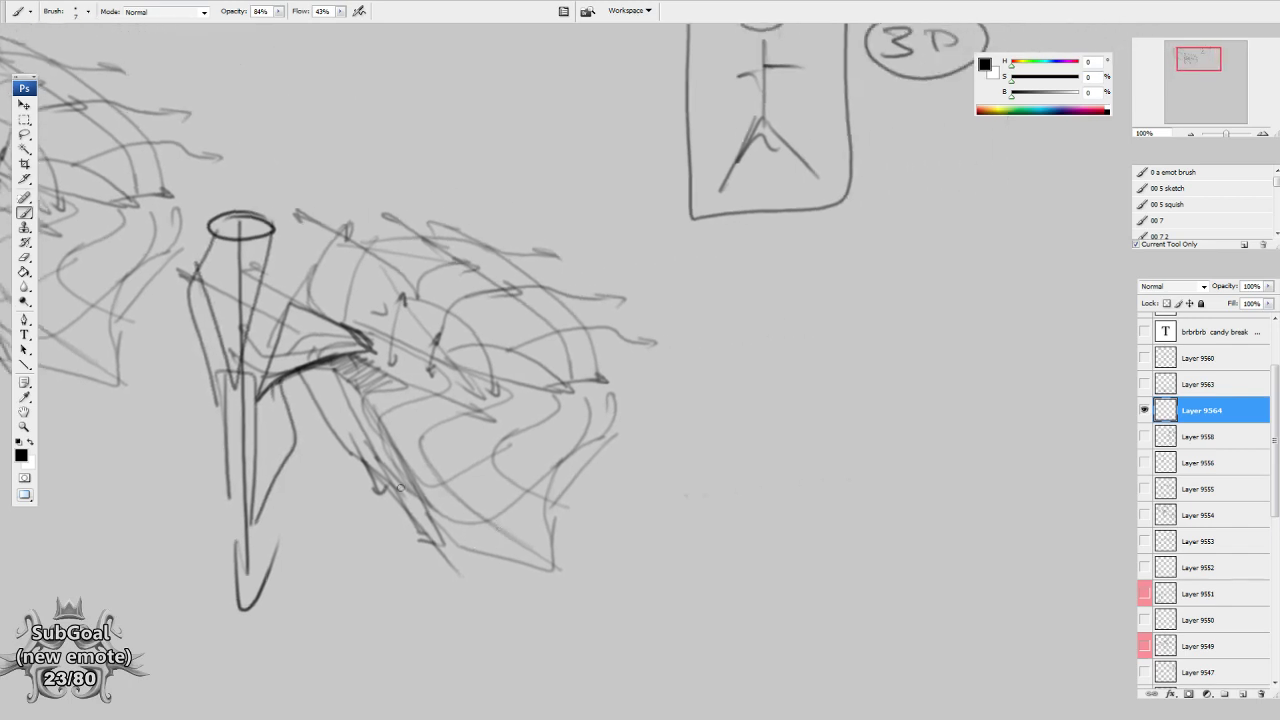
drag(322, 518, 337, 451)
mouse_move(243, 412)
mouse_down()
mouse_move(241, 476)
mouse_move(284, 534)
mouse_up()
drag(266, 518, 307, 539)
drag(371, 402, 487, 503)
drag(400, 384, 504, 570)
mouse_move(483, 538)
mouse_down()
mouse_move(498, 556)
mouse_move(535, 555)
mouse_up()
drag(617, 424, 609, 516)
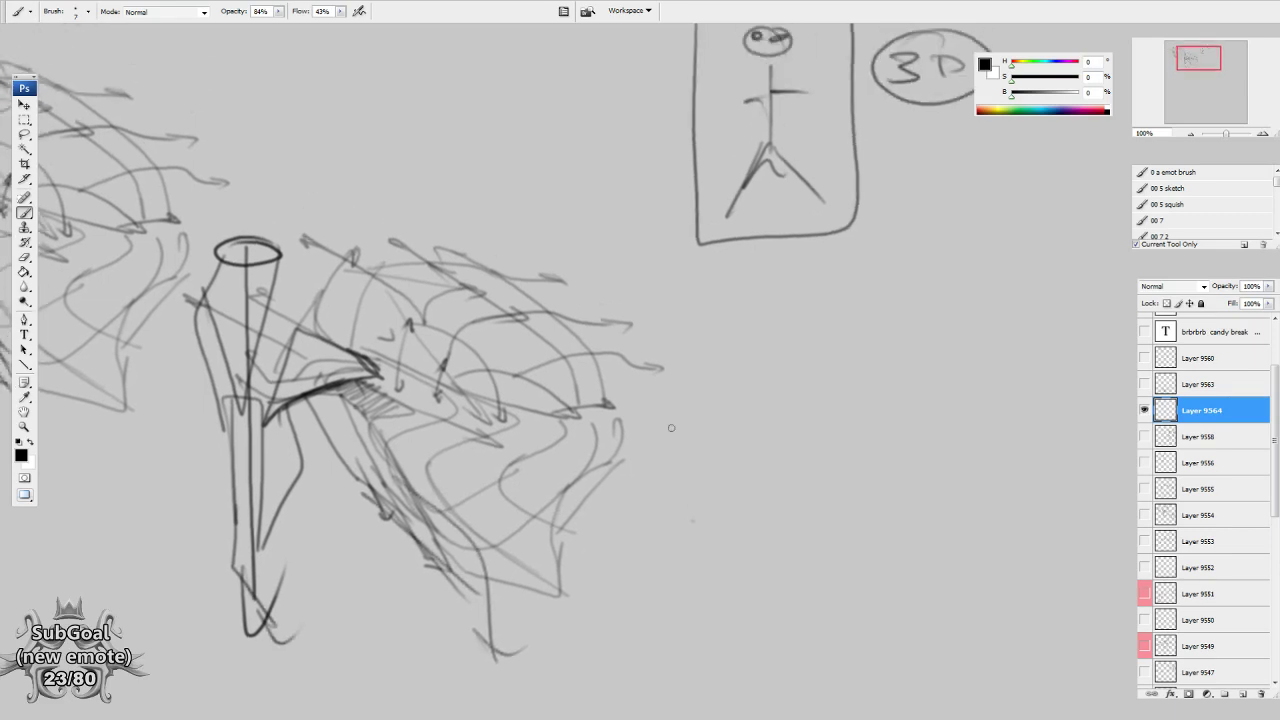
Block in a flat side plane at the right end of the duplicated form and fill it with parallel hatching.
mouse_move(565, 416)
mouse_down()
mouse_move(690, 379)
mouse_move(582, 490)
mouse_move(676, 441)
mouse_up()
drag(688, 379, 675, 452)
mouse_move(593, 406)
mouse_down()
mouse_move(587, 488)
mouse_move(683, 438)
mouse_up()
drag(576, 486, 678, 438)
drag(580, 480, 684, 430)
drag(684, 423, 580, 455)
drag(684, 418, 592, 447)
drag(592, 441, 690, 406)
drag(582, 434, 693, 384)
Draw two long arrows rising up and to the left from the hatched side plane.
mouse_move(667, 372)
mouse_down()
mouse_move(673, 457)
mouse_move(578, 235)
mouse_up()
drag(577, 269, 598, 238)
mouse_move(658, 442)
mouse_down()
mouse_move(692, 411)
mouse_move(620, 221)
mouse_up()
drag(620, 247, 650, 245)
Sketch a separate elongated tapered form to the right, with a thin edge plane and an arrow pointing at it.
drag(748, 508, 629, 379)
drag(753, 425, 584, 384)
mouse_move(592, 219)
mouse_down()
mouse_move(540, 270)
mouse_move(640, 468)
mouse_move(736, 355)
mouse_move(716, 519)
mouse_up()
drag(643, 479, 757, 486)
drag(748, 524, 729, 414)
drag(737, 376, 675, 473)
drag(651, 444, 688, 467)
mouse_move(738, 300)
mouse_down()
mouse_move(728, 429)
mouse_move(733, 417)
mouse_move(787, 415)
mouse_move(758, 425)
mouse_up()
mouse_move(713, 389)
mouse_down()
mouse_move(724, 471)
mouse_move(709, 390)
mouse_up()
mouse_move(736, 528)
mouse_down()
mouse_move(731, 519)
mouse_move(819, 474)
mouse_up()
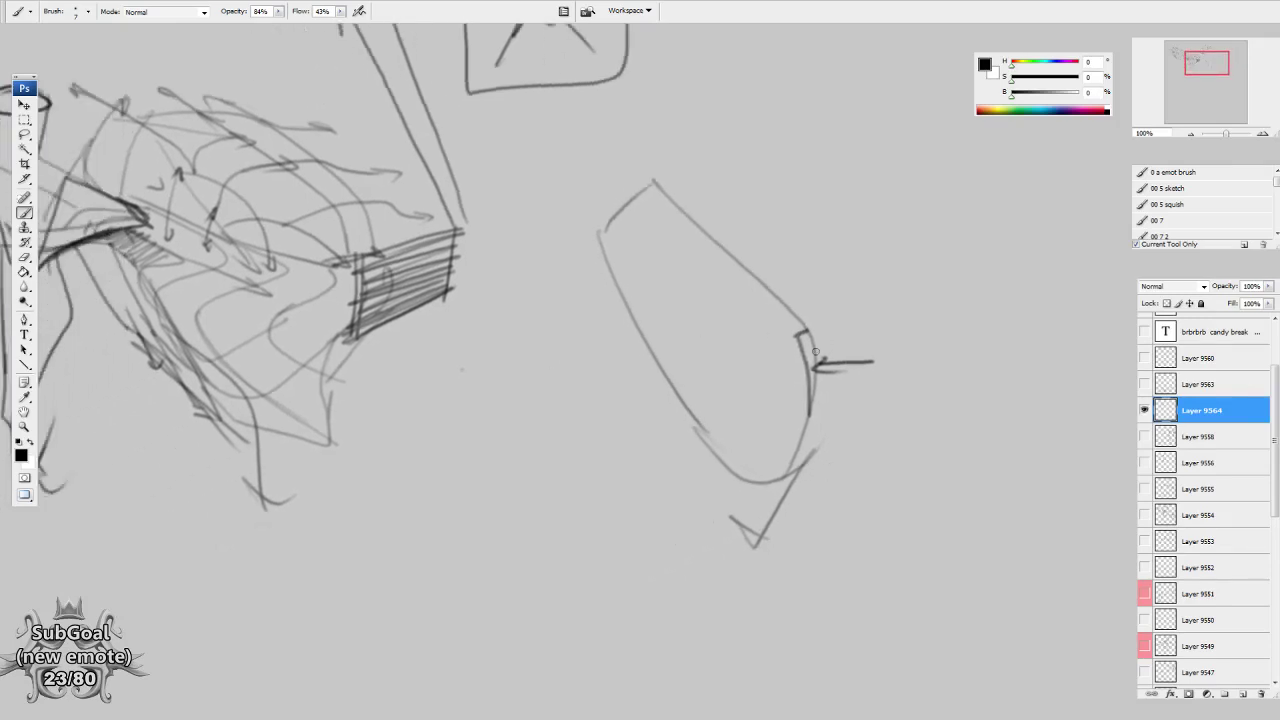
Hatch the tapered form's thin edge plane and draw curved limb contours descending from the duplicated form's hatched side plane.
drag(804, 333, 807, 399)
drag(540, 398, 595, 408)
mouse_move(412, 263)
mouse_down()
mouse_move(396, 347)
mouse_move(346, 452)
mouse_up()
drag(511, 239, 405, 504)
drag(357, 436, 380, 533)
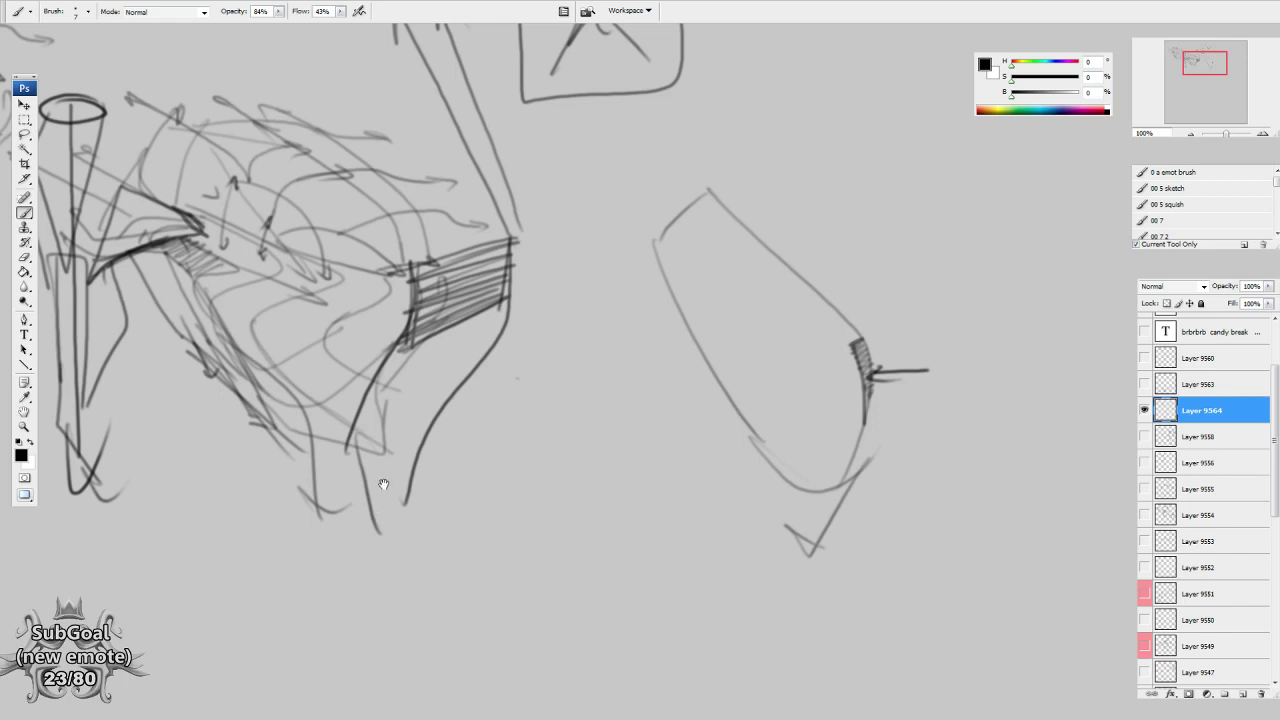
Mark the upper inner corner of the duplicated form's side plane and darken its inner edge with overlapping hatching.
drag(384, 484, 386, 493)
click(412, 274)
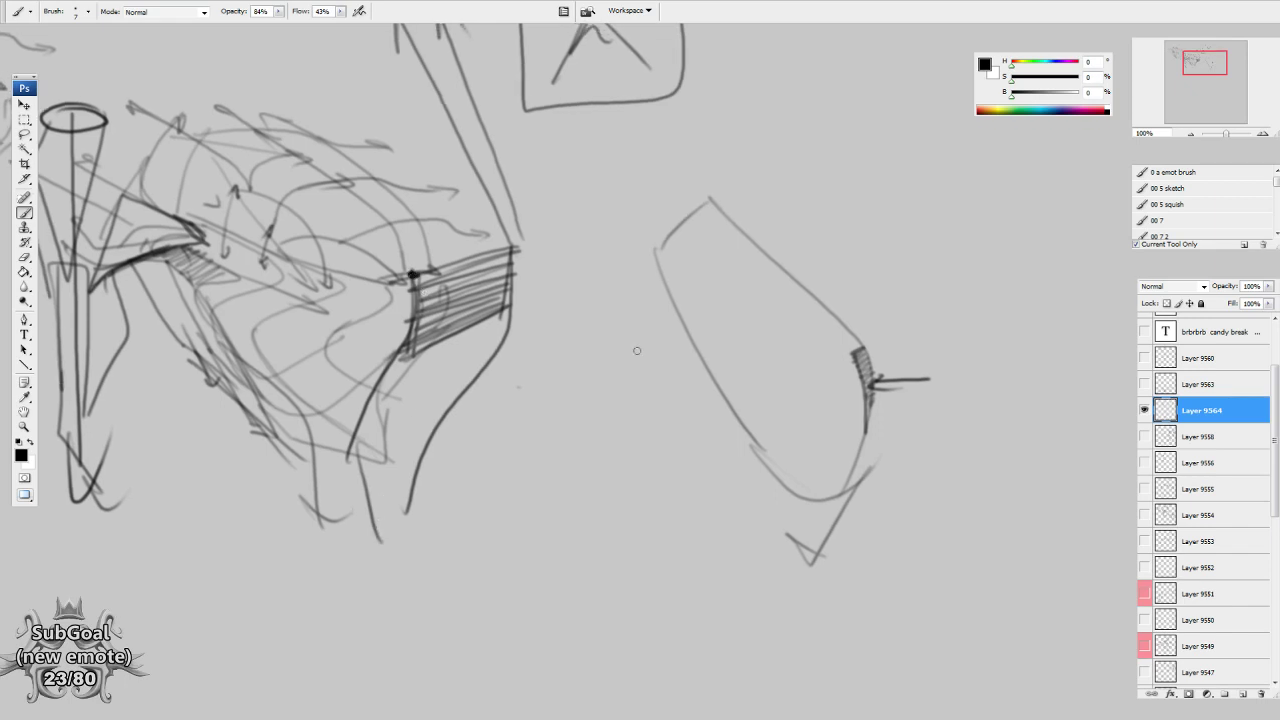
mouse_move(397, 351)
mouse_down()
mouse_move(403, 312)
mouse_move(382, 270)
mouse_move(434, 266)
mouse_up()
mouse_move(397, 320)
mouse_down()
mouse_move(428, 280)
mouse_move(376, 268)
mouse_up()
drag(479, 430, 484, 419)
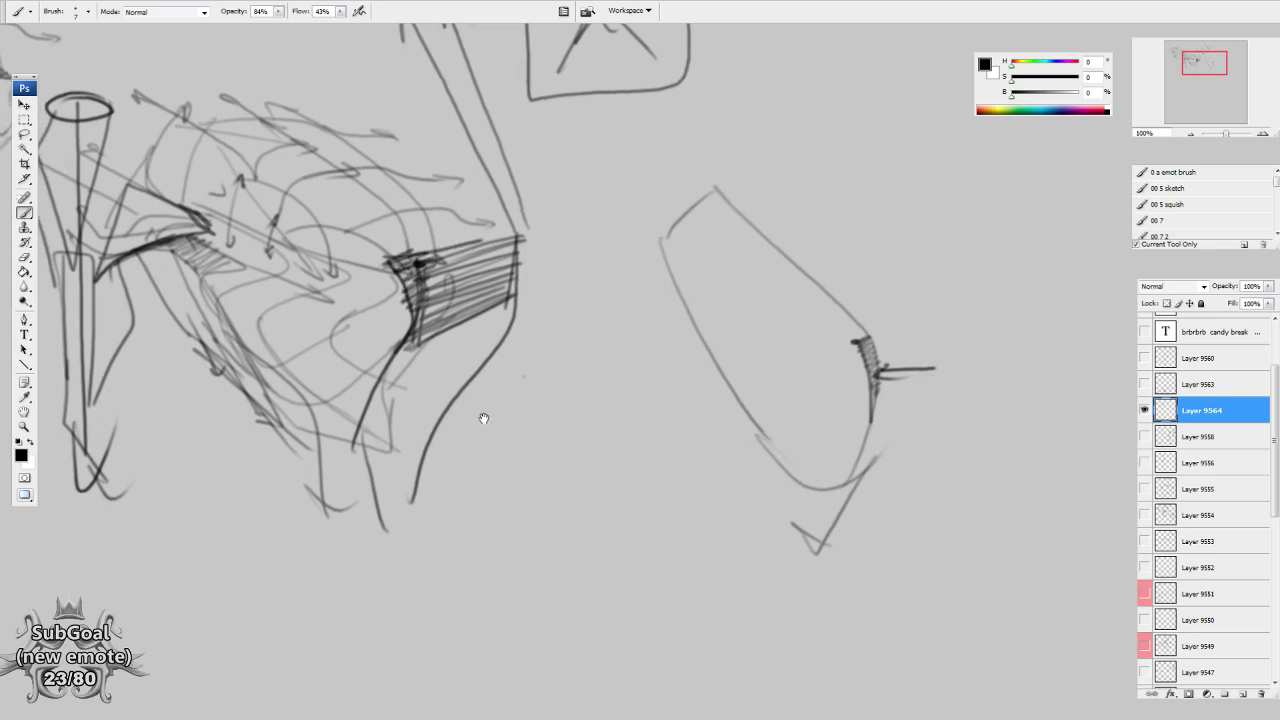
Sketch a large plain circle in the empty area above and to the right of the tapered form.
drag(743, 356, 525, 526)
mouse_move(750, 166)
mouse_down()
mouse_move(731, 294)
mouse_move(692, 184)
mouse_up()
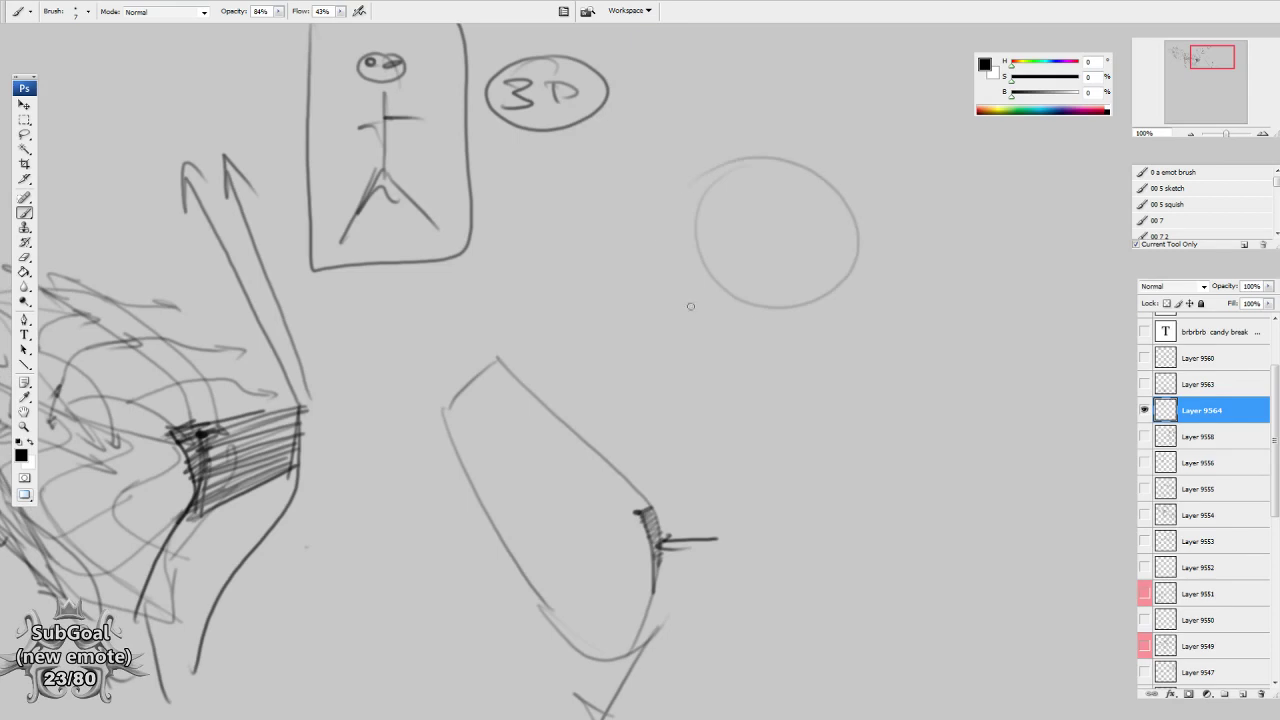
drag(880, 356, 797, 423)
drag(763, 462, 730, 535)
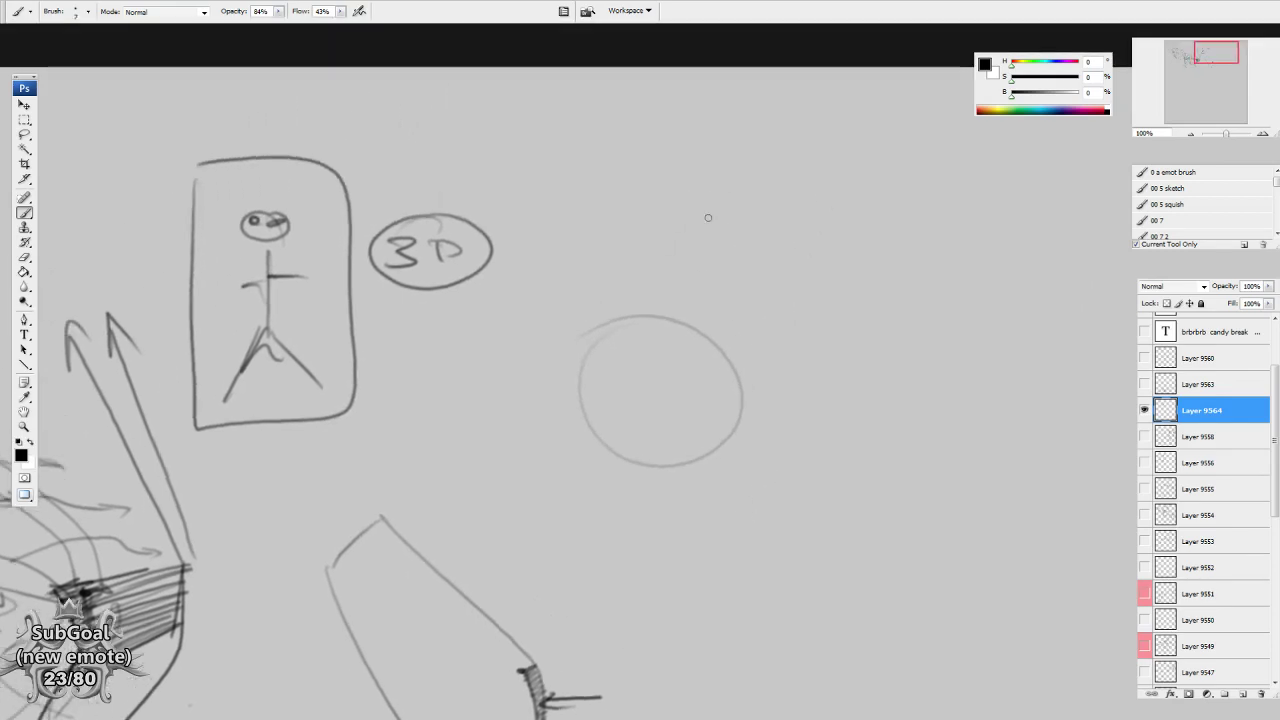
Draw a diamond-shaped plane above the circle, mark its four corners with dots and number the points.
mouse_move(611, 158)
mouse_down()
mouse_move(674, 210)
mouse_move(696, 126)
mouse_move(674, 218)
mouse_up()
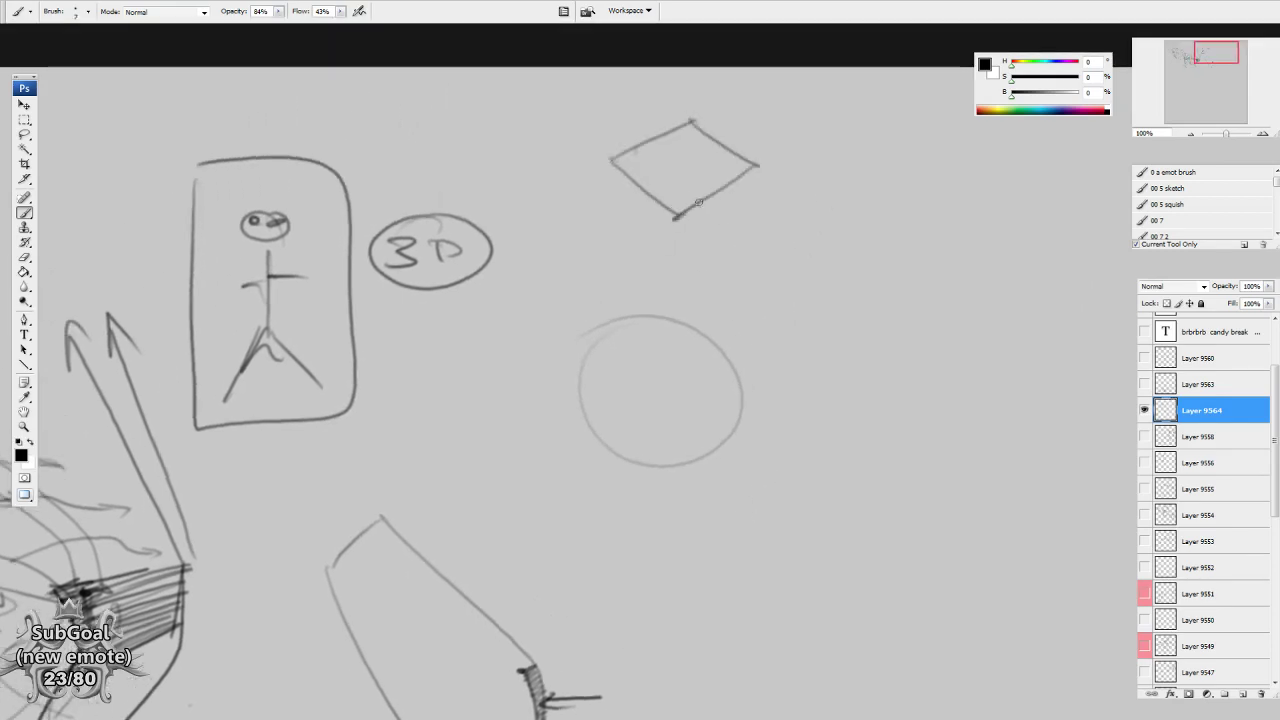
click(612, 159)
drag(752, 166, 760, 164)
drag(681, 122, 691, 120)
drag(593, 151, 600, 167)
drag(677, 233, 689, 244)
drag(776, 153, 778, 165)
drag(690, 96, 689, 101)
Draw two arcs meeting in a point inside the circle, mark their endpoints and join the outer ends with an arc along the upper rim.
scroll(707, 404, down, 1)
drag(574, 354, 647, 373)
scroll(660, 374, down, 1)
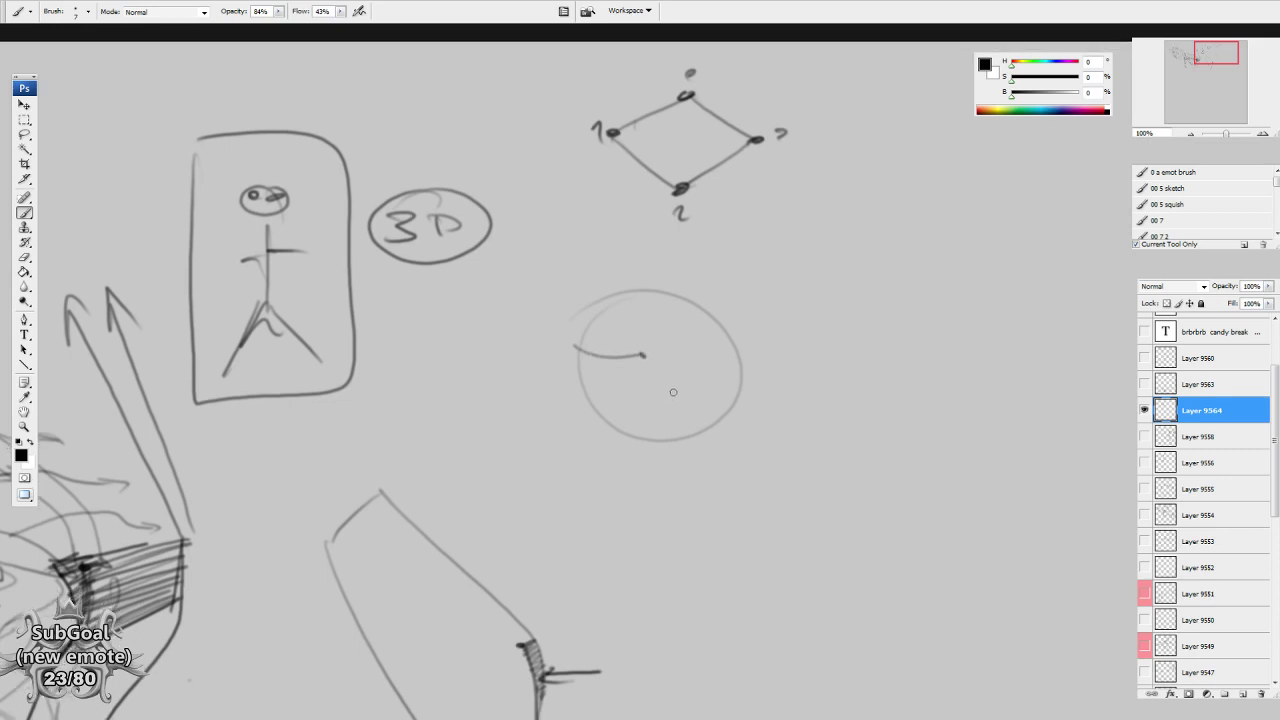
key(ctrl+z)
mouse_move(583, 337)
mouse_down()
mouse_move(634, 363)
mouse_move(682, 322)
mouse_move(715, 316)
mouse_up()
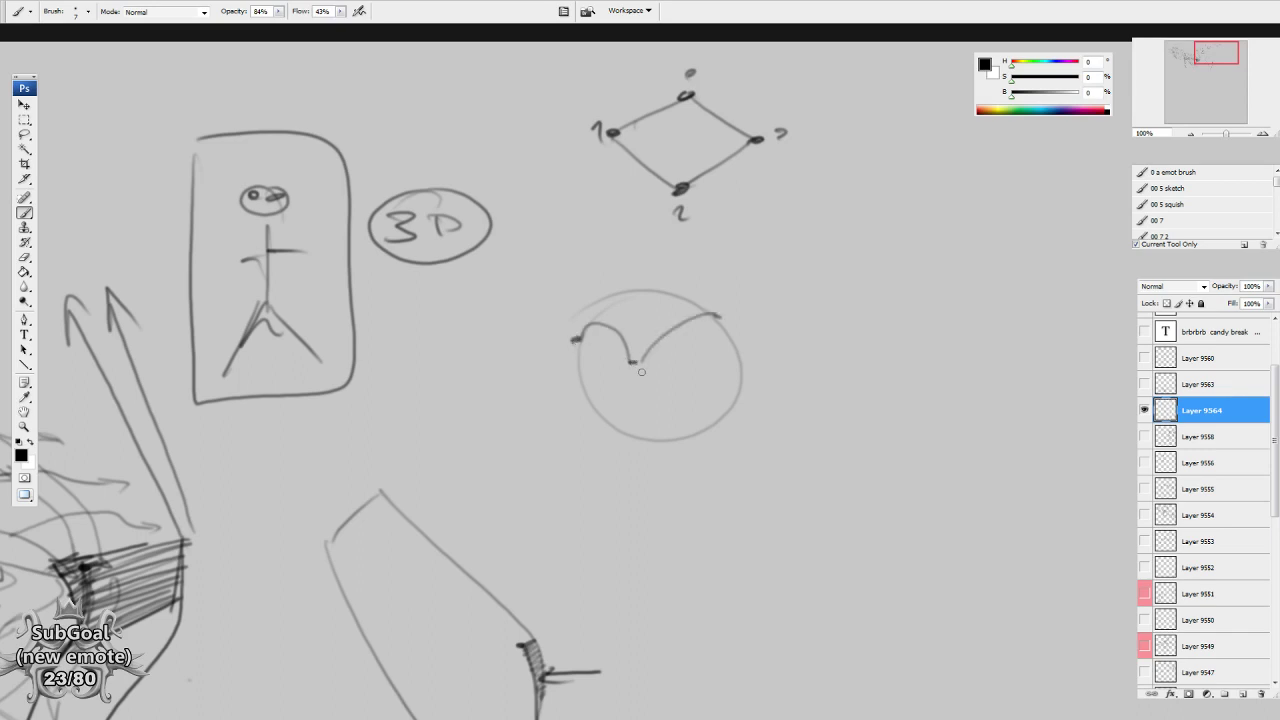
mouse_move(580, 328)
mouse_down()
mouse_move(628, 292)
mouse_move(683, 293)
mouse_move(706, 313)
mouse_up()
scroll(706, 313, down, 3)
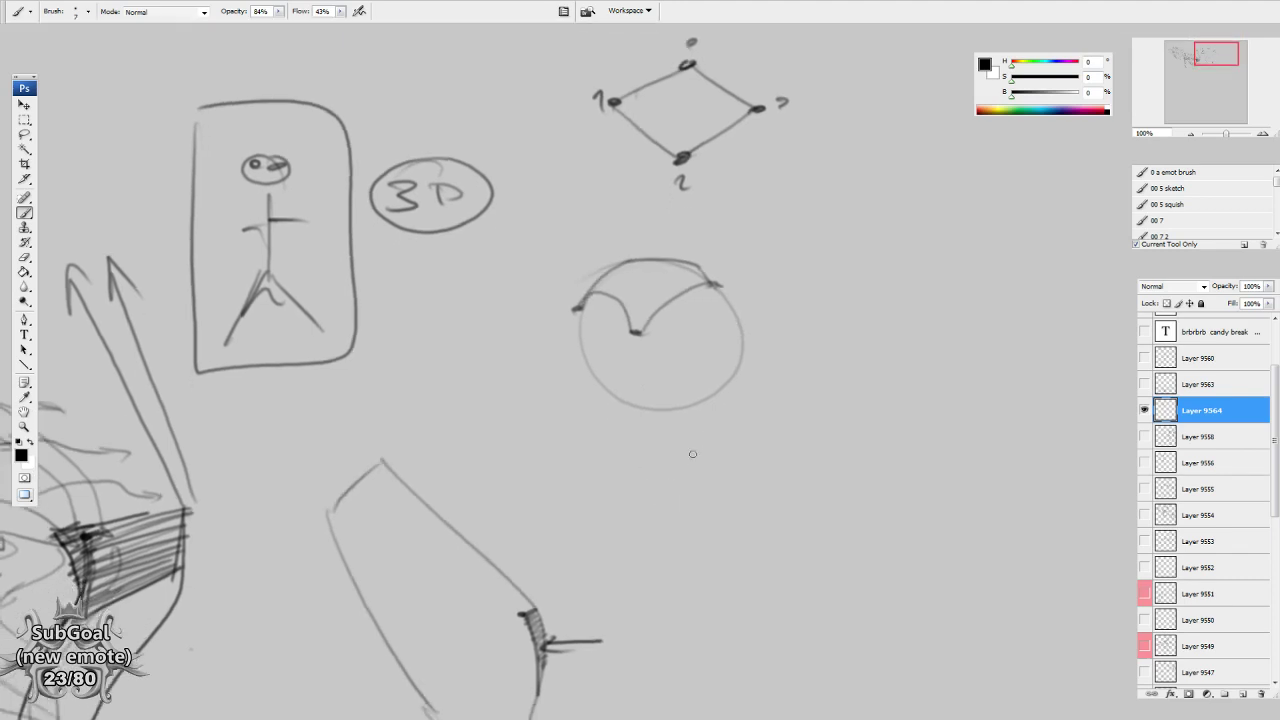
Sketch shoulder lines and a neck built from angular planes rising from the top of the duplicated contour form.
drag(551, 449, 862, 316)
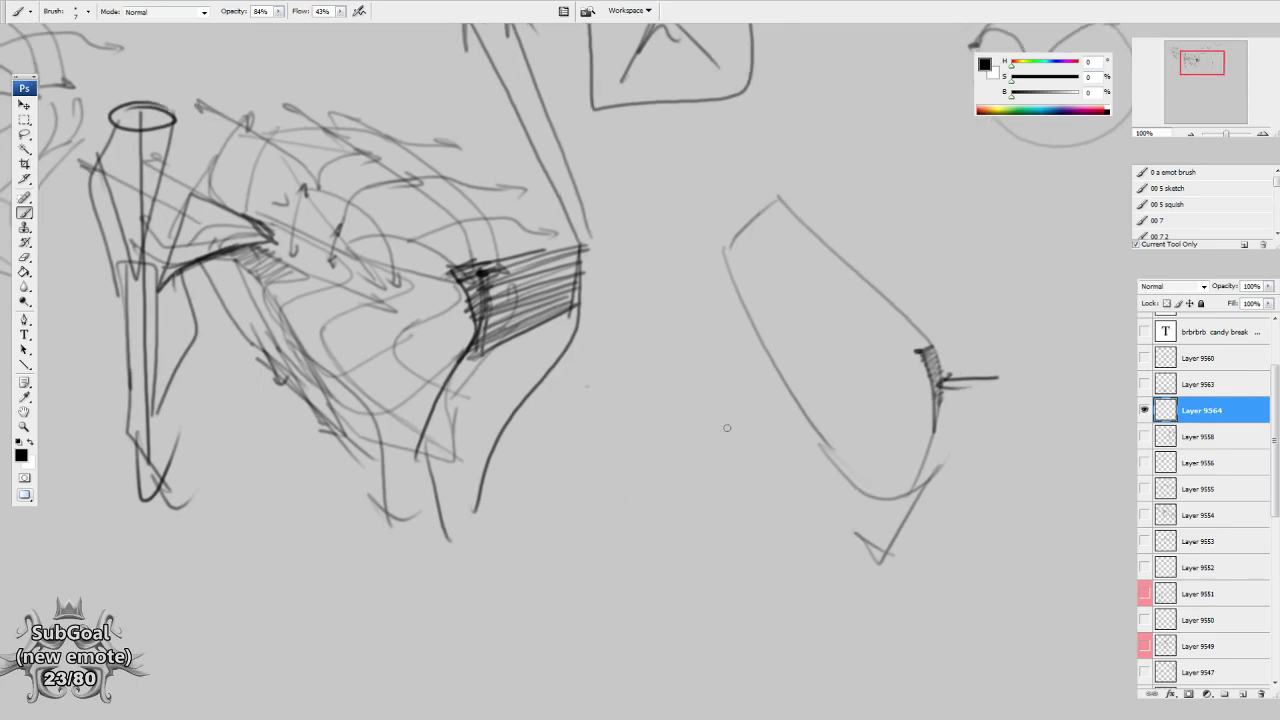
drag(527, 345, 817, 426)
drag(618, 361, 612, 386)
mouse_move(419, 209)
mouse_down()
mouse_move(528, 216)
mouse_move(519, 182)
mouse_move(573, 221)
mouse_up()
drag(518, 180, 577, 219)
mouse_move(577, 219)
mouse_down()
mouse_move(509, 164)
mouse_move(447, 208)
mouse_up()
drag(581, 201, 606, 313)
mouse_move(605, 321)
mouse_down()
mouse_move(578, 268)
mouse_move(536, 251)
mouse_move(552, 178)
mouse_up()
mouse_move(552, 178)
mouse_down()
mouse_move(532, 276)
mouse_move(576, 171)
mouse_move(589, 318)
mouse_up()
drag(631, 185, 604, 318)
Sketch a blocky head on the neck with a jaw plane, an ear, a shaded brow wedge and a round eye.
drag(552, 113, 569, 178)
mouse_move(568, 171)
mouse_down()
mouse_move(682, 187)
mouse_move(607, 247)
mouse_up()
drag(588, 184, 601, 258)
drag(545, 157, 555, 265)
mouse_move(550, 206)
mouse_down()
mouse_move(546, 252)
mouse_move(564, 258)
mouse_move(446, 140)
mouse_move(480, 216)
mouse_up()
mouse_move(444, 150)
mouse_down()
mouse_move(684, 84)
mouse_move(704, 106)
mouse_up()
mouse_move(713, 120)
mouse_down()
mouse_move(693, 288)
mouse_move(545, 193)
mouse_up()
mouse_move(652, 176)
mouse_down()
mouse_move(640, 138)
mouse_move(656, 172)
mouse_move(637, 150)
mouse_move(650, 166)
mouse_move(642, 148)
mouse_move(655, 155)
mouse_move(649, 188)
mouse_move(620, 170)
mouse_up()
mouse_move(620, 170)
mouse_down()
mouse_move(620, 126)
mouse_move(592, 184)
mouse_move(619, 164)
mouse_move(612, 126)
mouse_move(574, 134)
mouse_move(640, 130)
mouse_move(626, 172)
mouse_up()
Hatch the upper part of the jaw plane beneath the head's side overhang.
drag(779, 490, 776, 478)
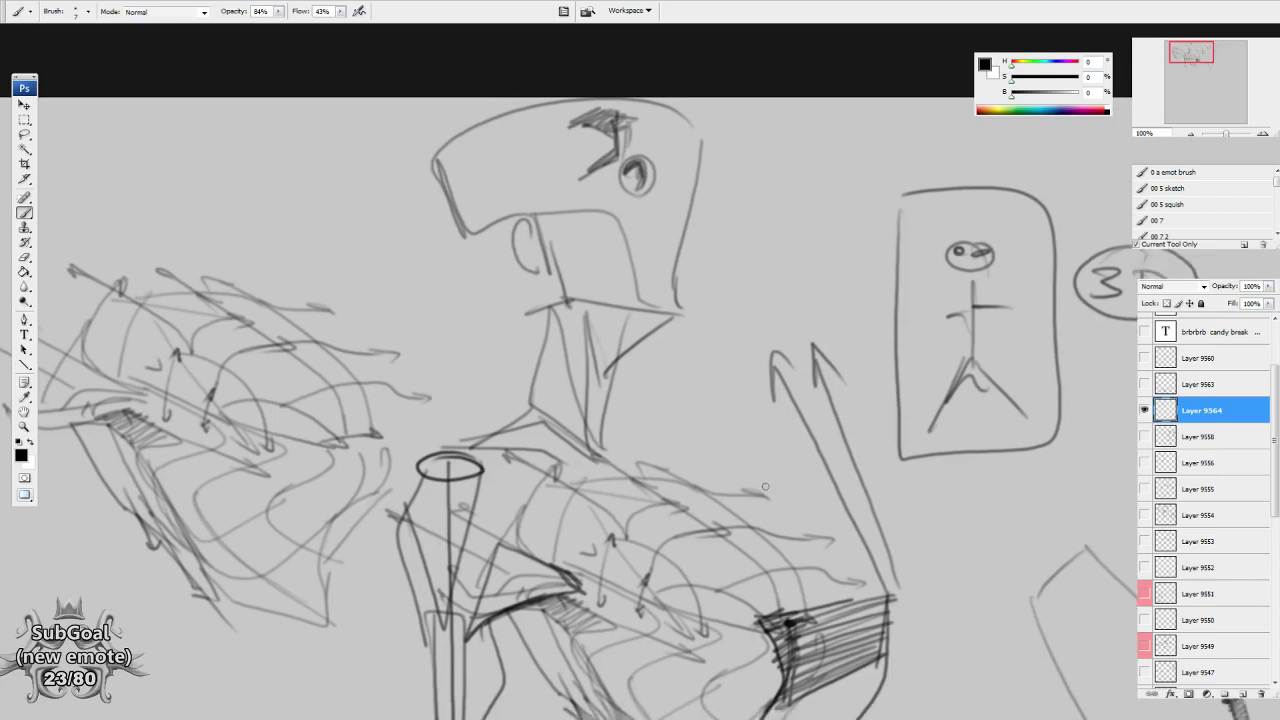
scroll(760, 460, up, 1)
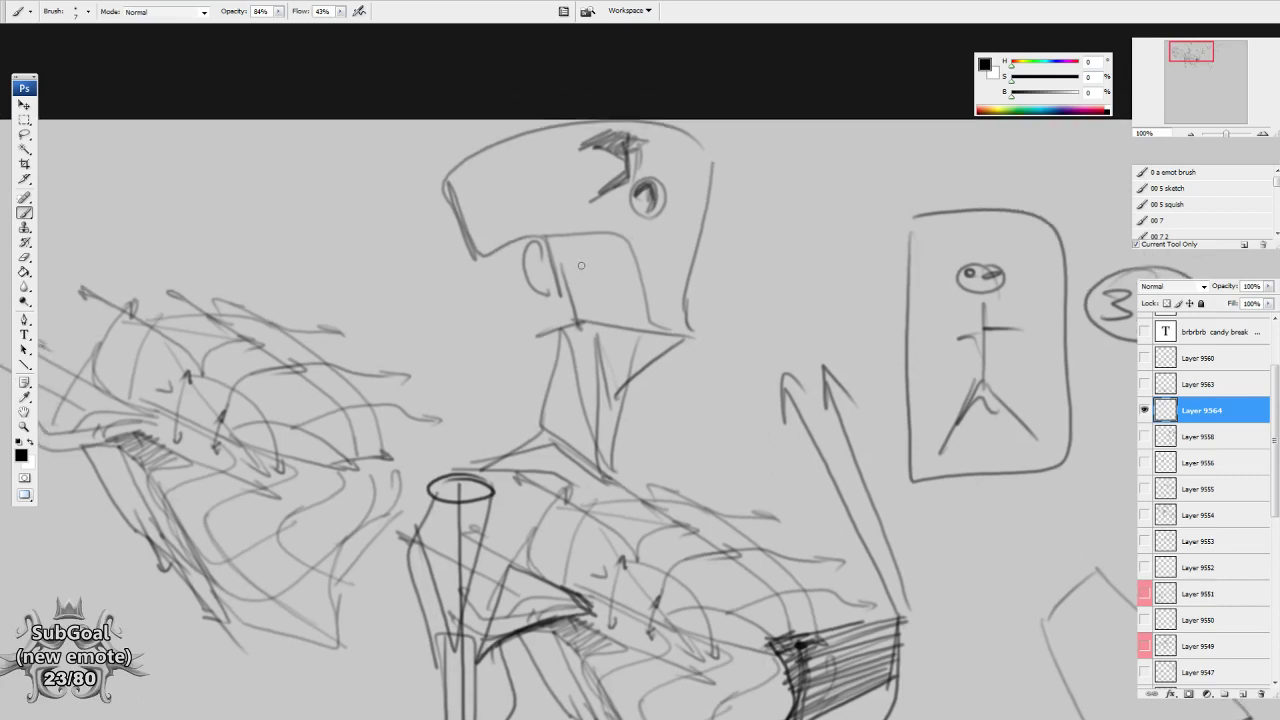
mouse_move(563, 246)
mouse_down()
mouse_move(638, 300)
mouse_move(645, 322)
mouse_move(624, 268)
mouse_move(592, 258)
mouse_move(567, 291)
mouse_up()
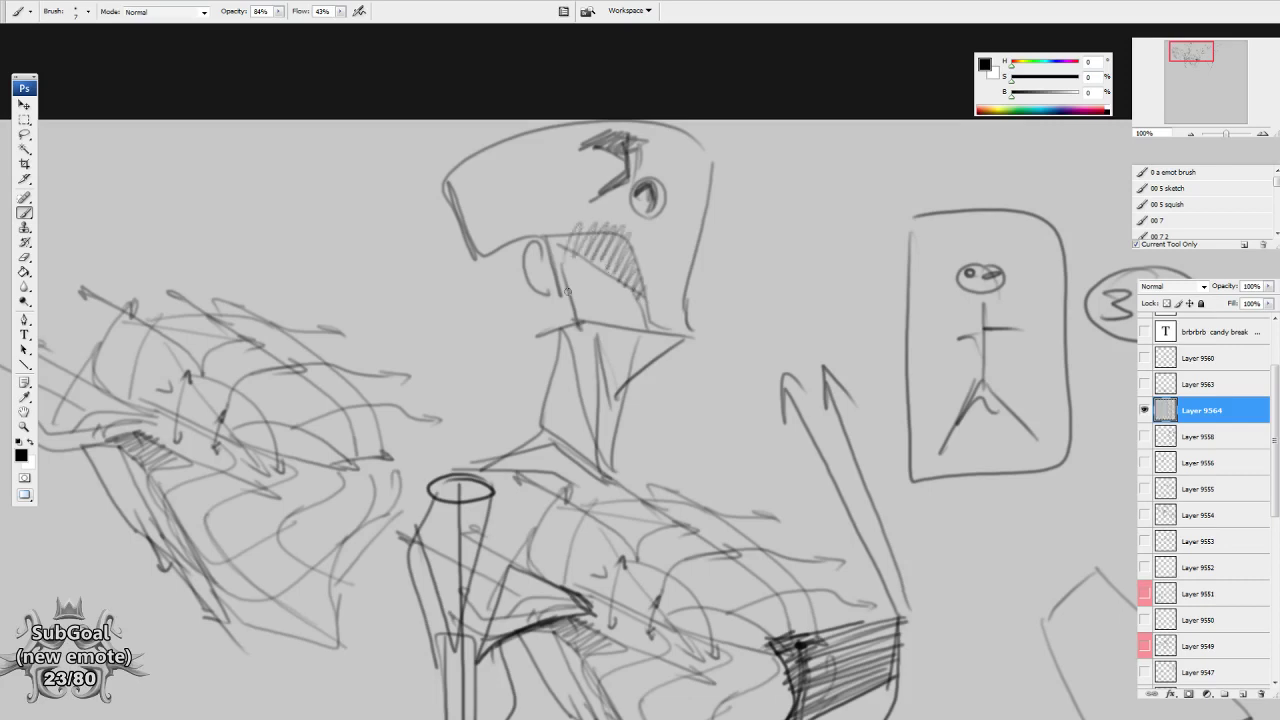
scroll(568, 292, down, 3)
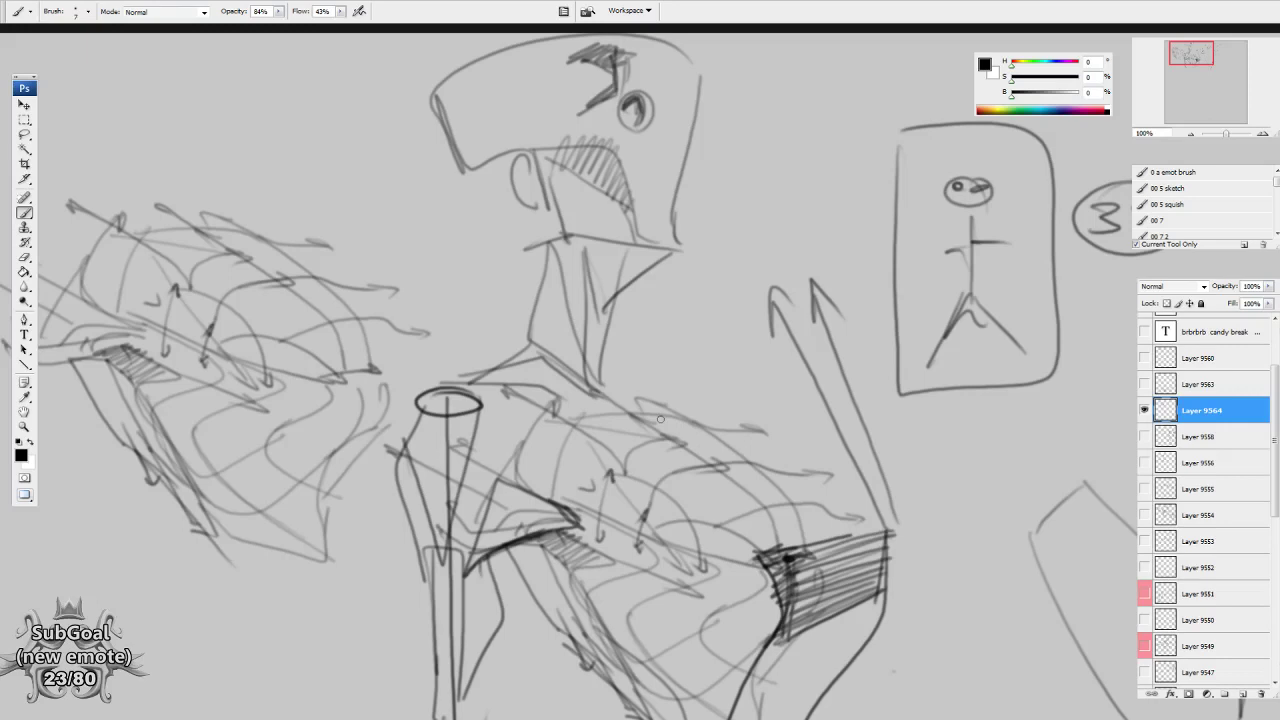
mouse_move(868, 608)
mouse_down()
mouse_move(915, 521)
mouse_move(910, 532)
mouse_up()
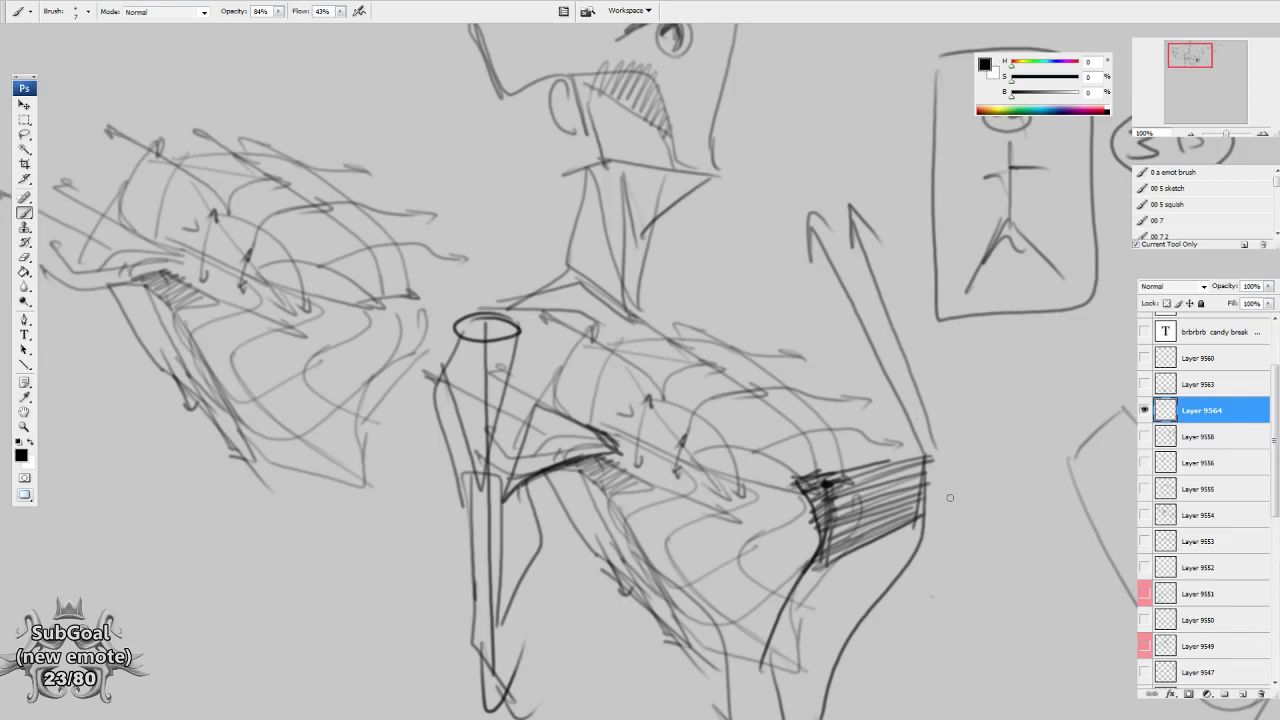
Below the figure, sketch the two upright side planes of a box meeting at a front corner.
drag(785, 536, 795, 528)
drag(702, 465, 643, 580)
drag(754, 388, 706, 479)
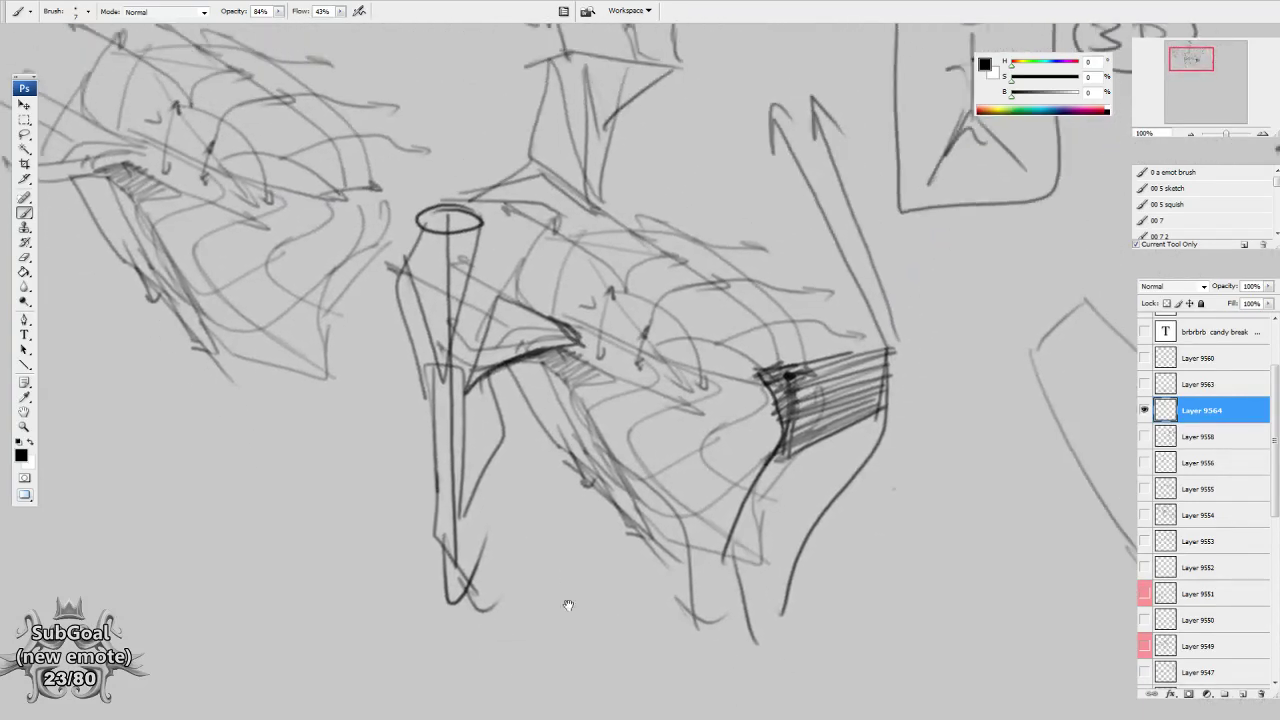
drag(569, 603, 646, 420)
drag(657, 517, 585, 441)
mouse_move(373, 336)
mouse_down()
mouse_move(541, 447)
mouse_move(386, 412)
mouse_move(405, 489)
mouse_move(580, 590)
mouse_up()
mouse_move(580, 466)
mouse_down()
mouse_move(580, 592)
mouse_move(729, 378)
mouse_up()
drag(726, 376, 721, 503)
drag(716, 503, 573, 609)
drag(648, 530, 666, 514)
Close the box with a top plane, label it 90 and extend the side planes past their vertical edges.
mouse_move(448, 378)
mouse_down()
mouse_move(572, 304)
mouse_move(722, 372)
mouse_up()
drag(562, 330, 560, 370)
drag(584, 336, 583, 337)
drag(457, 357, 474, 516)
drag(472, 506, 576, 591)
drag(598, 455, 592, 618)
mouse_move(476, 507)
mouse_down()
mouse_move(605, 577)
mouse_move(732, 491)
mouse_up()
drag(715, 373, 716, 519)
mouse_move(680, 579)
mouse_down()
mouse_move(706, 506)
mouse_move(730, 489)
mouse_up()
Erase the box's sharp front corner and replace it with a narrow vertical bevel plane.
key(e)
mouse_move(670, 371)
mouse_down()
mouse_move(549, 434)
mouse_move(647, 471)
mouse_up()
key(b)
mouse_move(613, 343)
mouse_down()
mouse_move(620, 480)
mouse_move(672, 482)
mouse_move(677, 347)
mouse_up()
drag(516, 405, 606, 464)
drag(676, 336, 675, 480)
drag(579, 448, 606, 465)
To the right of the box, draw a tilted rectangular plane with a second plane folding down from its lower edge.
drag(973, 589, 702, 492)
mouse_move(812, 258)
mouse_down()
mouse_move(622, 392)
mouse_move(882, 360)
mouse_move(726, 482)
mouse_up()
mouse_move(620, 390)
mouse_down()
mouse_move(725, 478)
mouse_move(741, 610)
mouse_up()
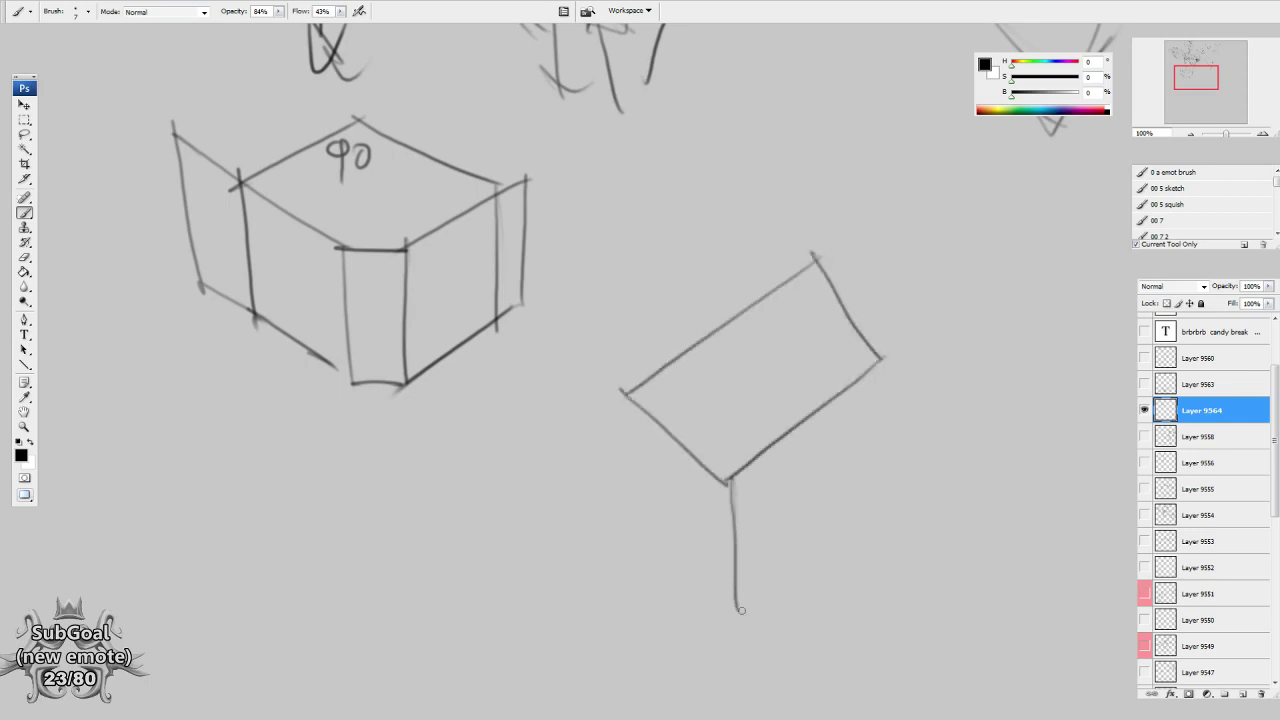
drag(874, 363, 892, 460)
drag(893, 458, 741, 611)
drag(801, 495, 760, 520)
Erase the fold between the two tilted planes and insert a narrow transition plane between them.
key(e)
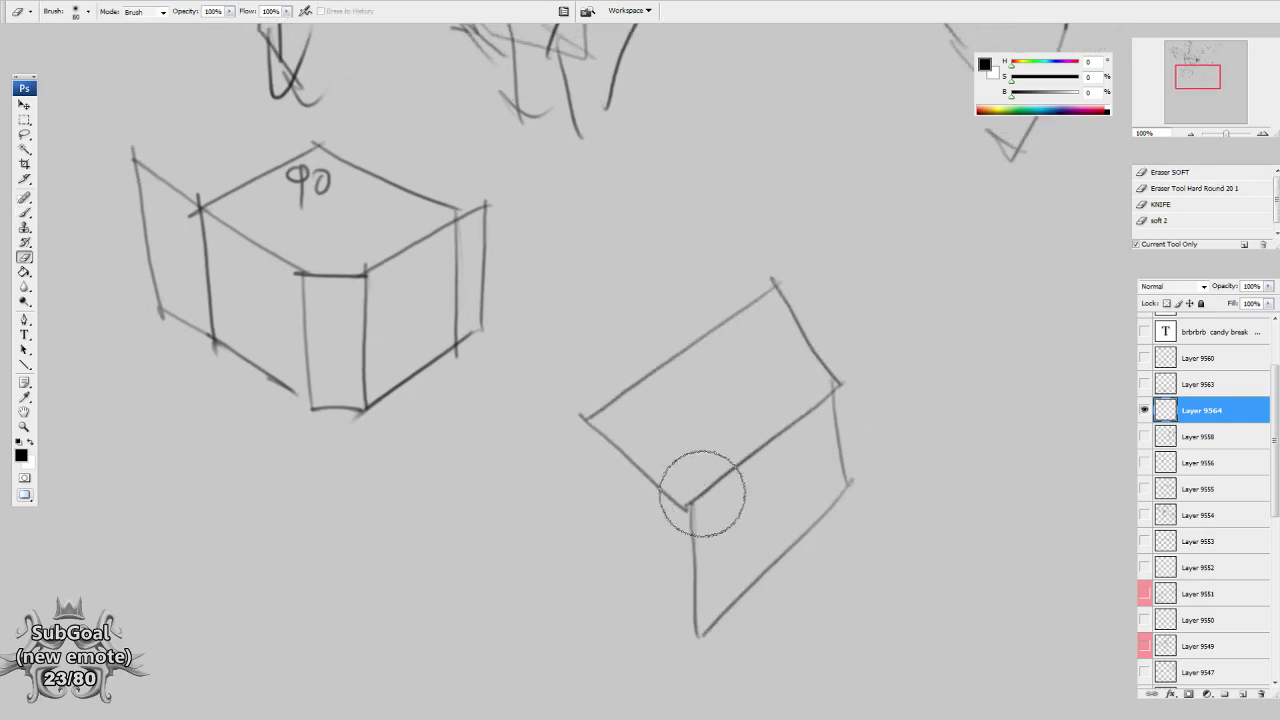
mouse_move(688, 502)
mouse_down()
mouse_move(840, 395)
mouse_move(832, 370)
mouse_move(841, 408)
mouse_move(685, 535)
mouse_up()
key(b)
Draw an angular profile line beside the tilted planes and cut across its two corners with short bevel strokes.
mouse_move(1076, 450)
mouse_down()
mouse_move(843, 537)
mouse_move(851, 503)
mouse_up()
mouse_move(673, 327)
mouse_down()
mouse_move(812, 320)
mouse_move(900, 444)
mouse_up()
drag(773, 320, 824, 350)
drag(913, 514, 907, 502)
drag(896, 429, 889, 586)
drag(872, 402, 886, 490)
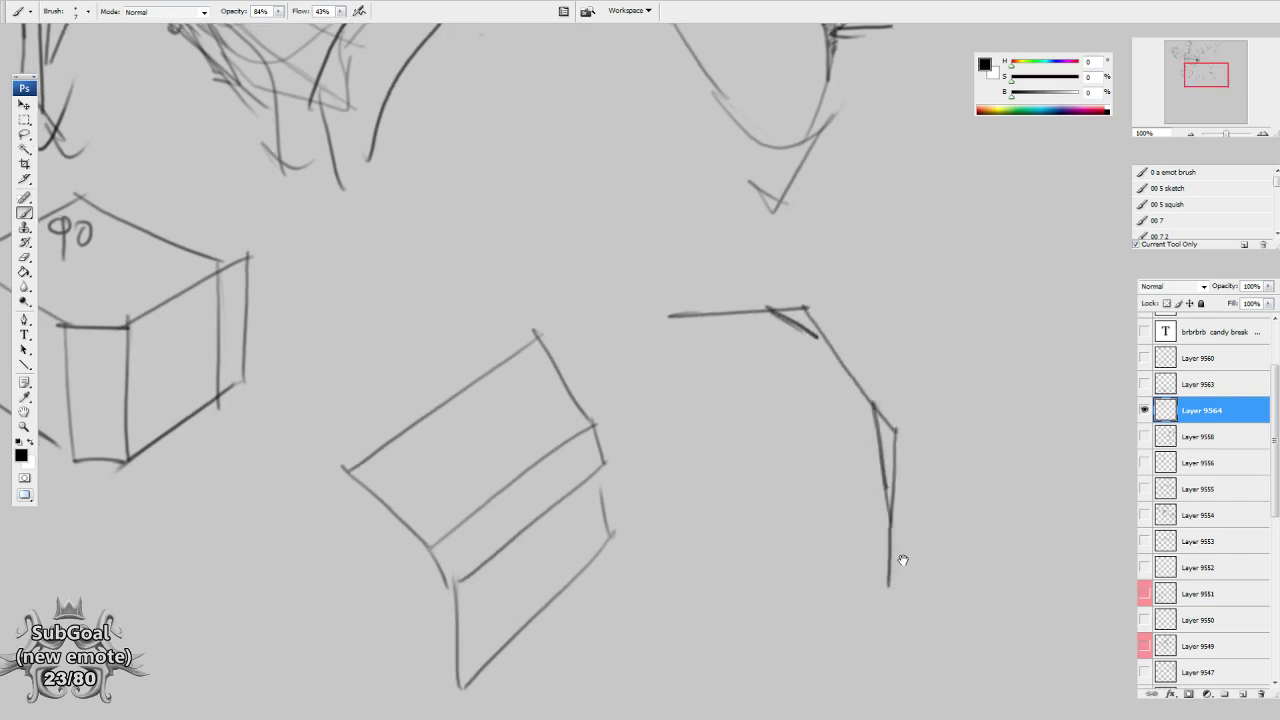
Erase the profile's sharp corner tips outside the bevels and mark the bevel joints with dots.
key(e)
drag(905, 420, 925, 504)
key(b)
click(886, 517)
click(872, 408)
click(824, 338)
click(768, 312)
key(e)
drag(794, 277, 786, 323)
Add a square corner at the profile's left end, round it with an inner curve and place tick marks along that curve.
key(b)
drag(669, 316, 676, 427)
drag(747, 313, 687, 393)
click(691, 386)
click(689, 361)
click(693, 333)
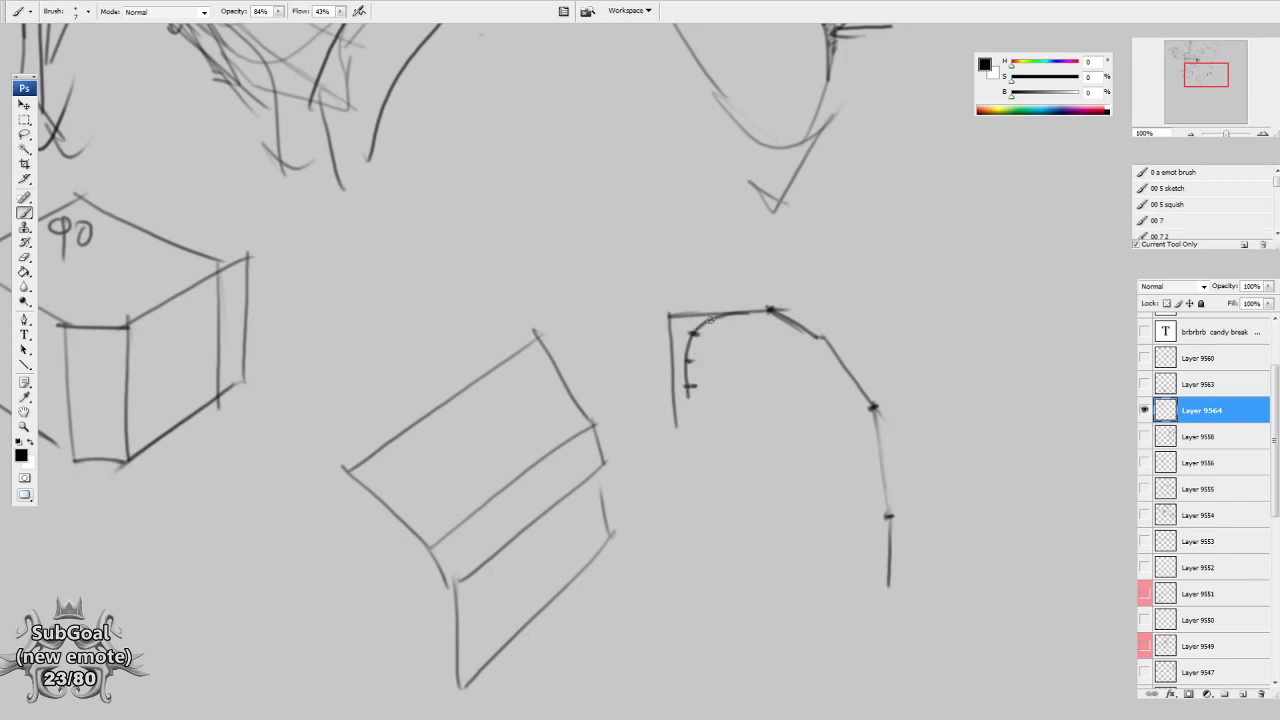
click(739, 315)
Close the profile into an oval, divide it with crossing center lines and place tick marks around its outline.
drag(760, 306, 762, 386)
mouse_move(662, 392)
mouse_down()
mouse_move(786, 382)
mouse_move(700, 432)
mouse_move(776, 446)
mouse_up()
mouse_move(770, 387)
mouse_down()
mouse_move(771, 455)
mouse_move(787, 313)
mouse_move(742, 313)
mouse_up()
click(689, 417)
click(704, 438)
click(734, 443)
click(756, 447)
click(785, 315)
click(830, 340)
drag(742, 386, 850, 385)
click(855, 376)
click(824, 421)
click(801, 435)
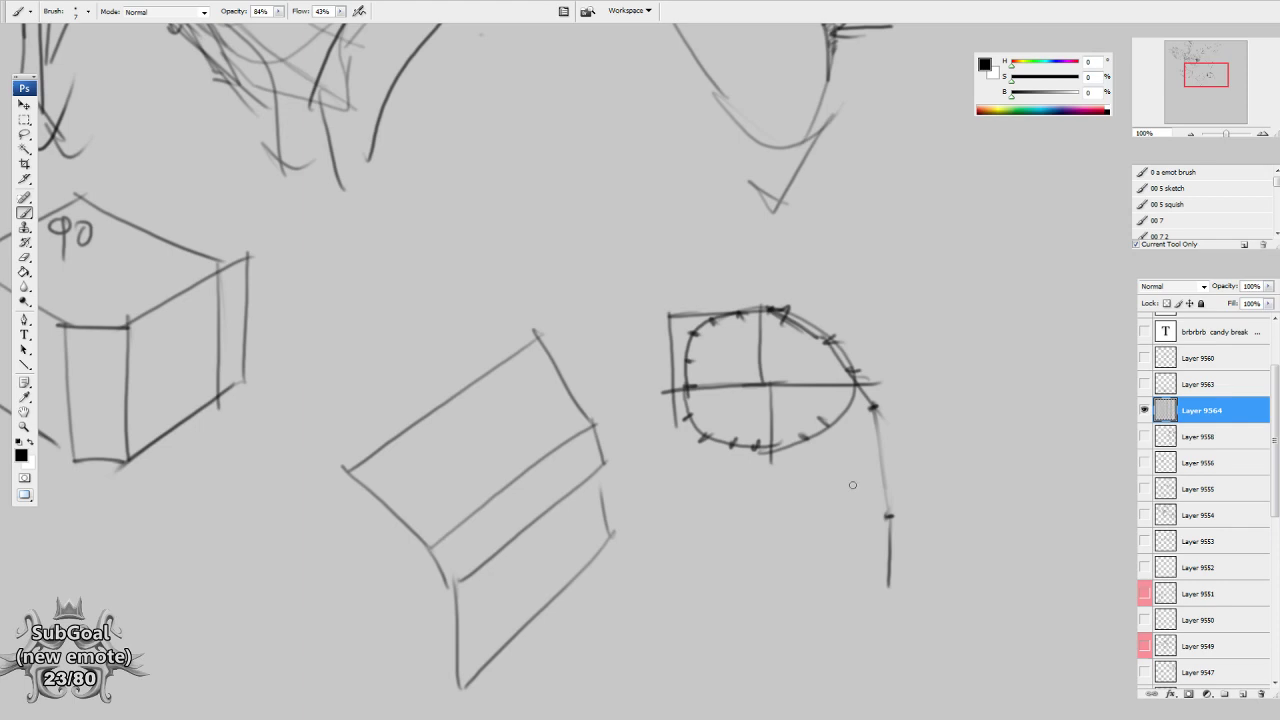
Draw an octagon to the right of the ticked oval with a small arrow pointing at its upper-right edge.
drag(910, 460, 895, 527)
drag(628, 525, 745, 487)
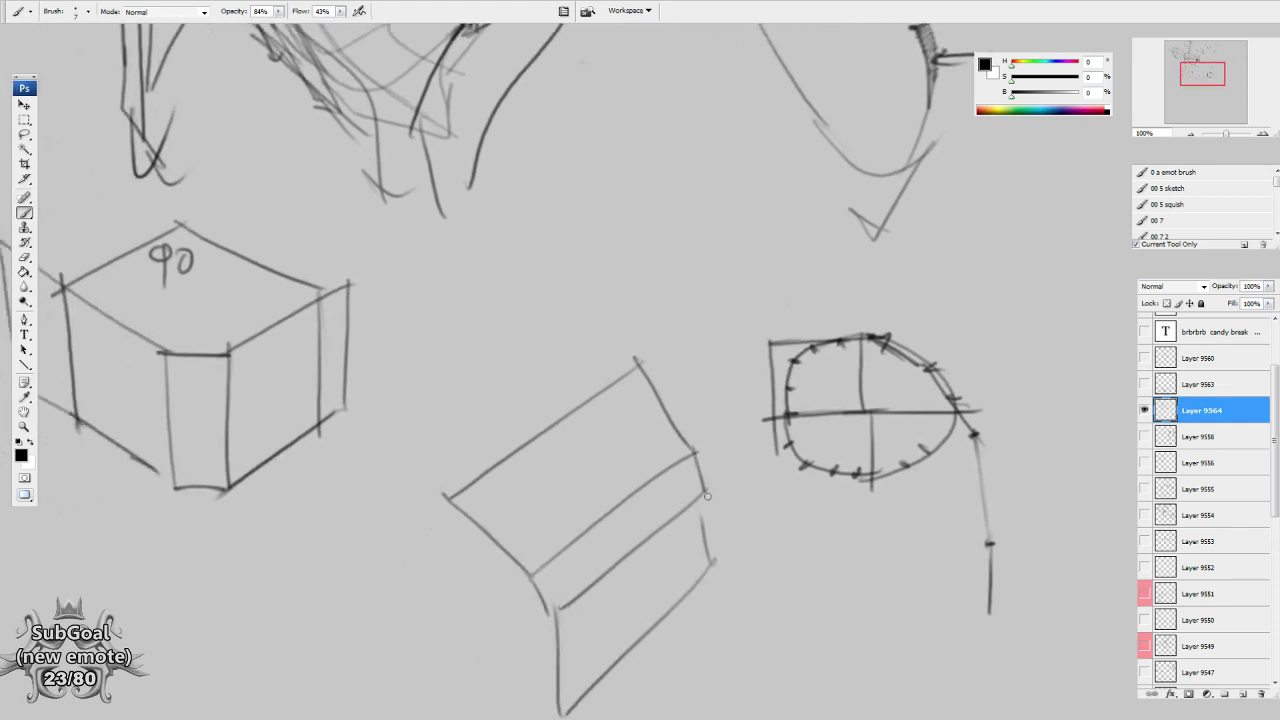
drag(779, 536, 767, 532)
drag(771, 464, 757, 401)
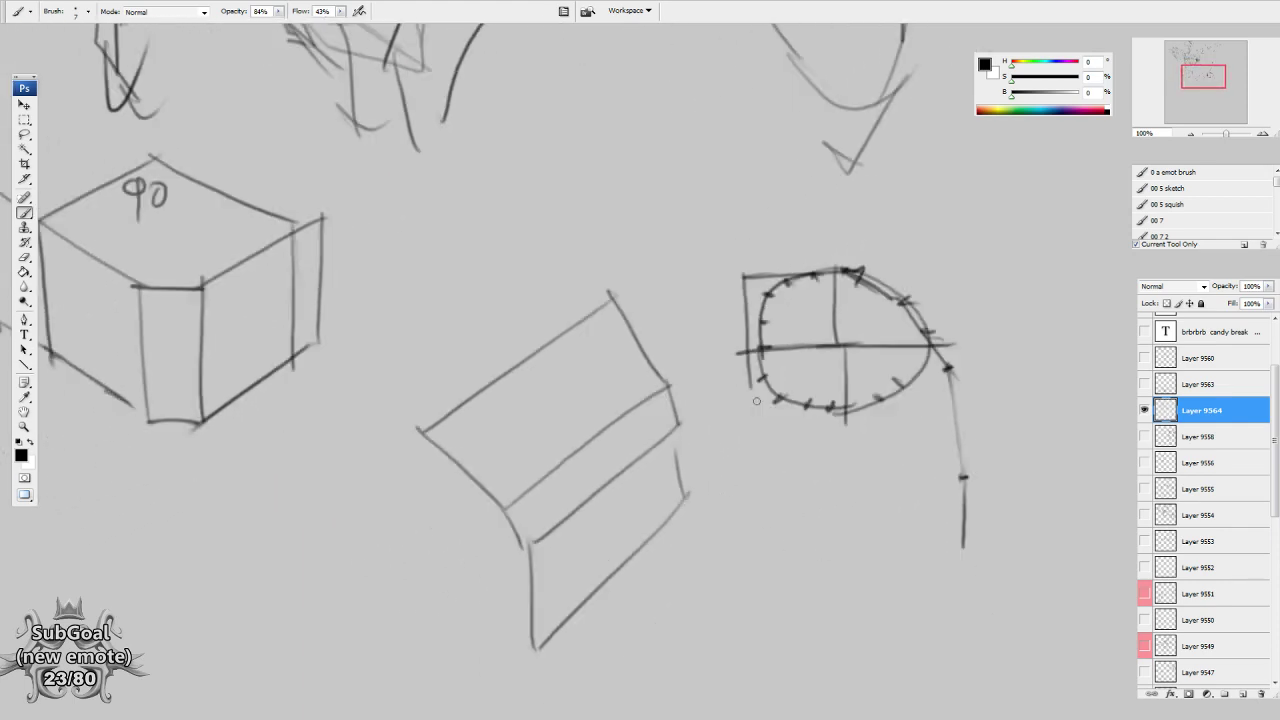
mouse_move(966, 314)
mouse_down()
mouse_move(738, 289)
mouse_move(770, 231)
mouse_move(835, 230)
mouse_move(868, 278)
mouse_up()
mouse_move(718, 278)
mouse_down()
mouse_move(718, 337)
mouse_move(777, 378)
mouse_move(848, 355)
mouse_move(867, 270)
mouse_up()
drag(867, 338, 866, 270)
mouse_move(880, 172)
mouse_down()
mouse_move(857, 209)
mouse_move(890, 198)
mouse_up()
drag(907, 459, 895, 455)
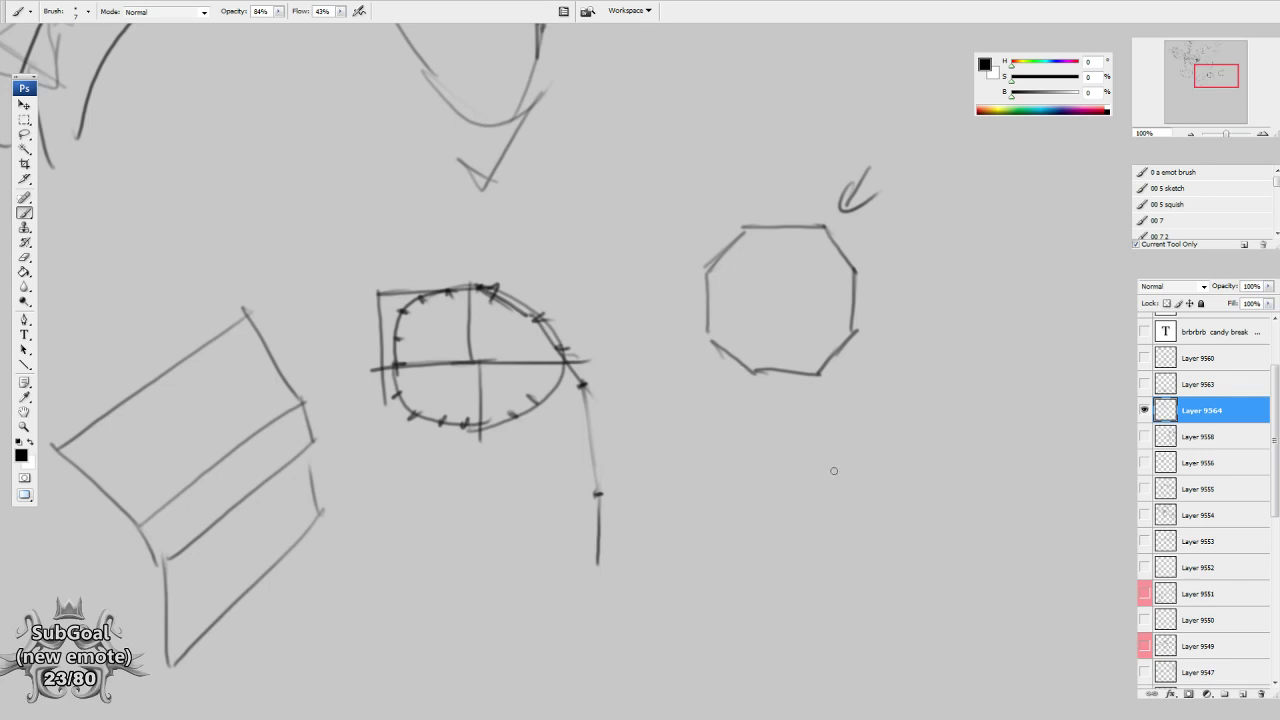
Mark a point on the octagon's upper-left edge and add shallow outward facets around its sides to make the outline rounder.
mouse_move(820, 302)
mouse_down()
mouse_move(786, 300)
mouse_move(807, 296)
mouse_up()
click(711, 243)
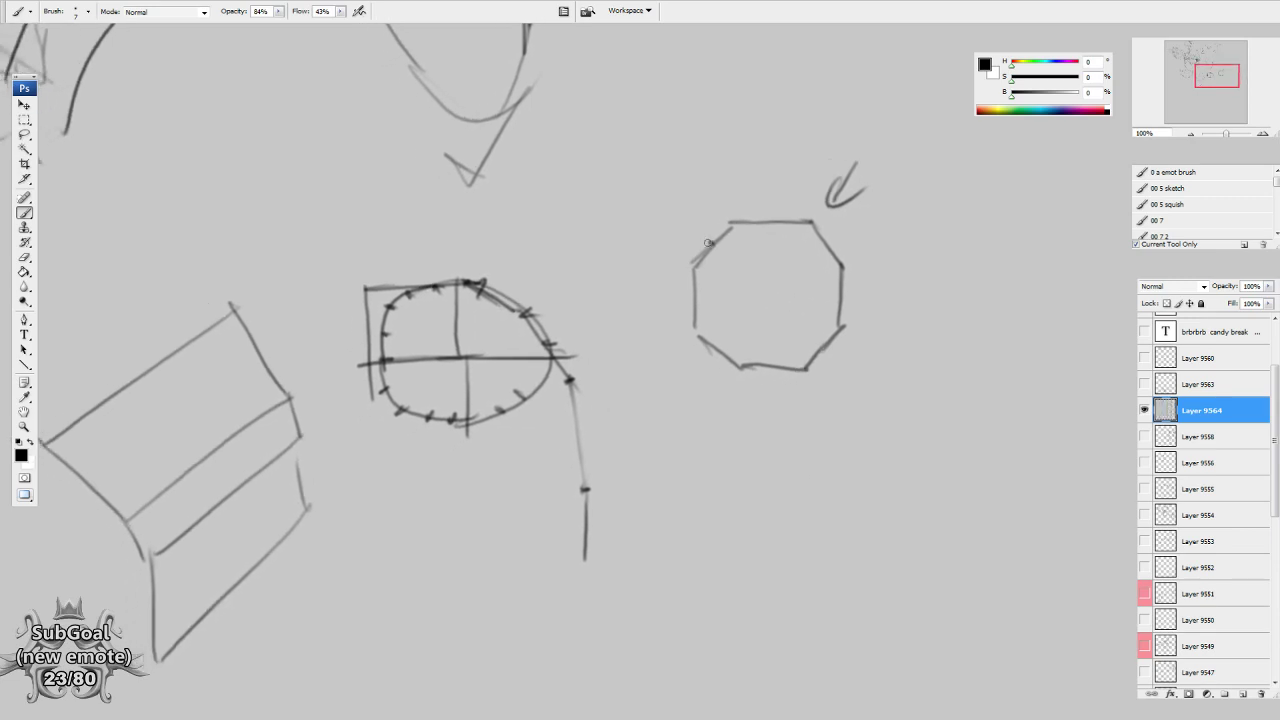
drag(704, 237, 695, 267)
drag(704, 237, 727, 222)
mouse_move(695, 268)
mouse_down()
mouse_move(687, 297)
mouse_move(708, 360)
mouse_move(797, 372)
mouse_move(846, 314)
mouse_move(849, 268)
mouse_move(845, 328)
mouse_up()
drag(823, 226, 841, 264)
mouse_move(730, 218)
mouse_down()
mouse_move(782, 206)
mouse_move(810, 222)
mouse_up()
drag(925, 334, 846, 455)
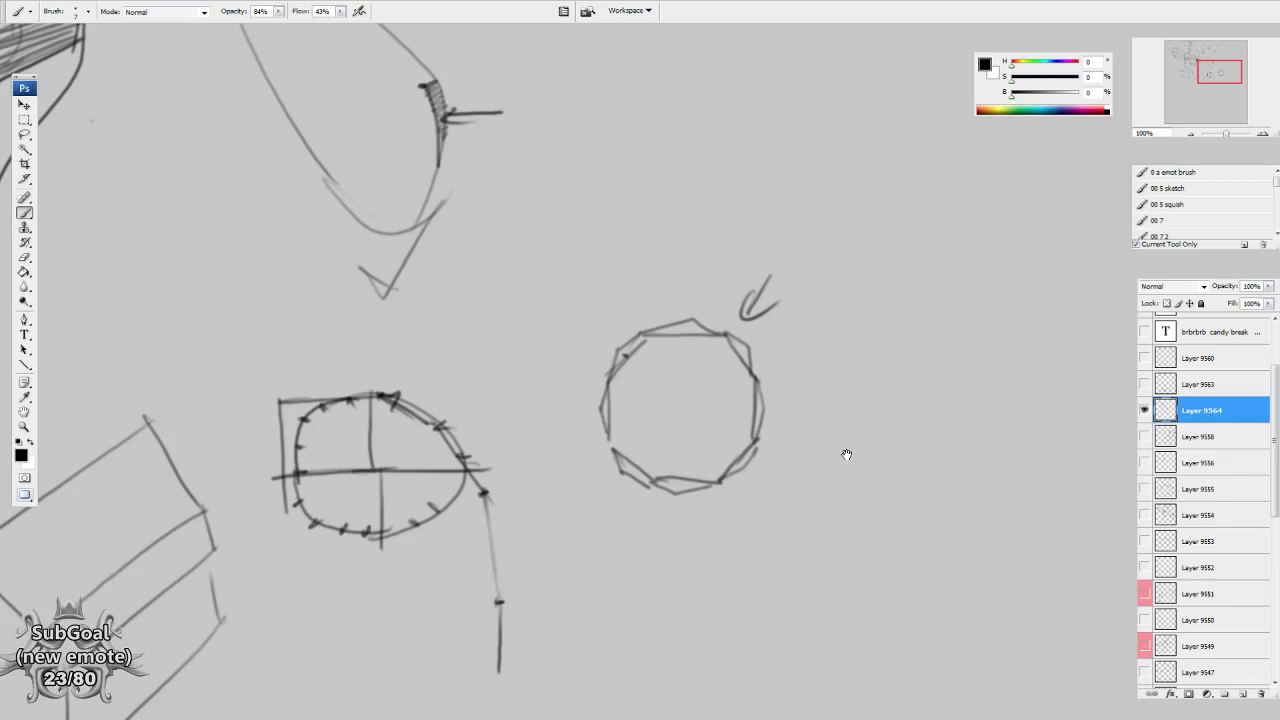
Draw a horizontal line with end and midpoint marks, raise a shallow peak over it and extend it down into a rectangle.
drag(695, 224, 860, 221)
click(706, 224)
click(777, 224)
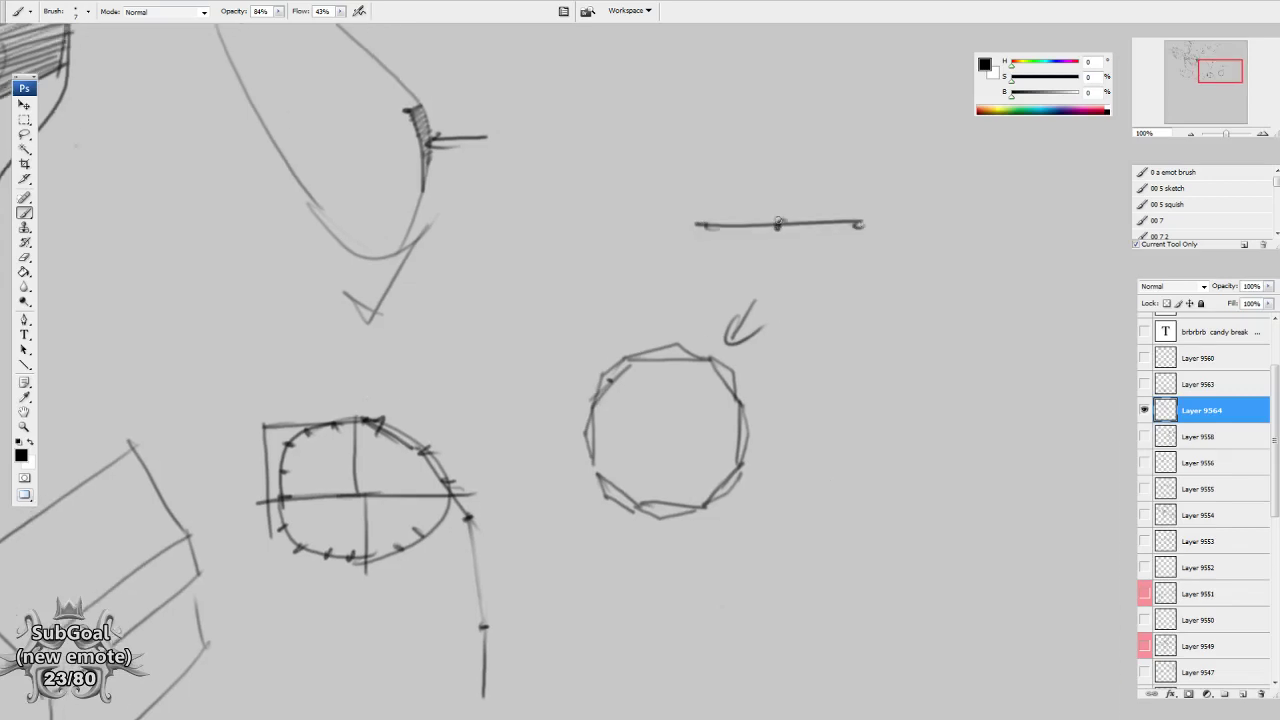
mouse_move(697, 224)
mouse_down()
mouse_move(780, 196)
mouse_move(778, 232)
mouse_move(870, 227)
mouse_up()
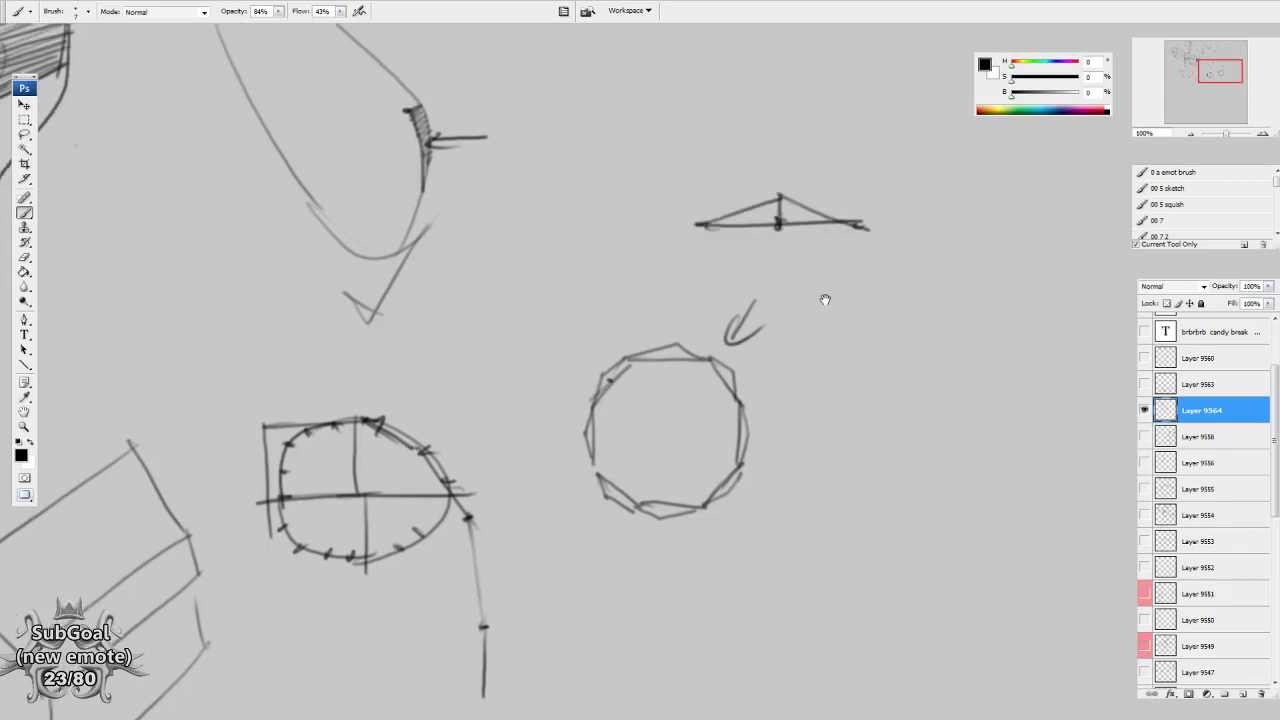
mouse_move(708, 221)
mouse_down()
mouse_move(708, 304)
mouse_move(856, 303)
mouse_up()
drag(855, 219, 855, 309)
drag(859, 307, 863, 329)
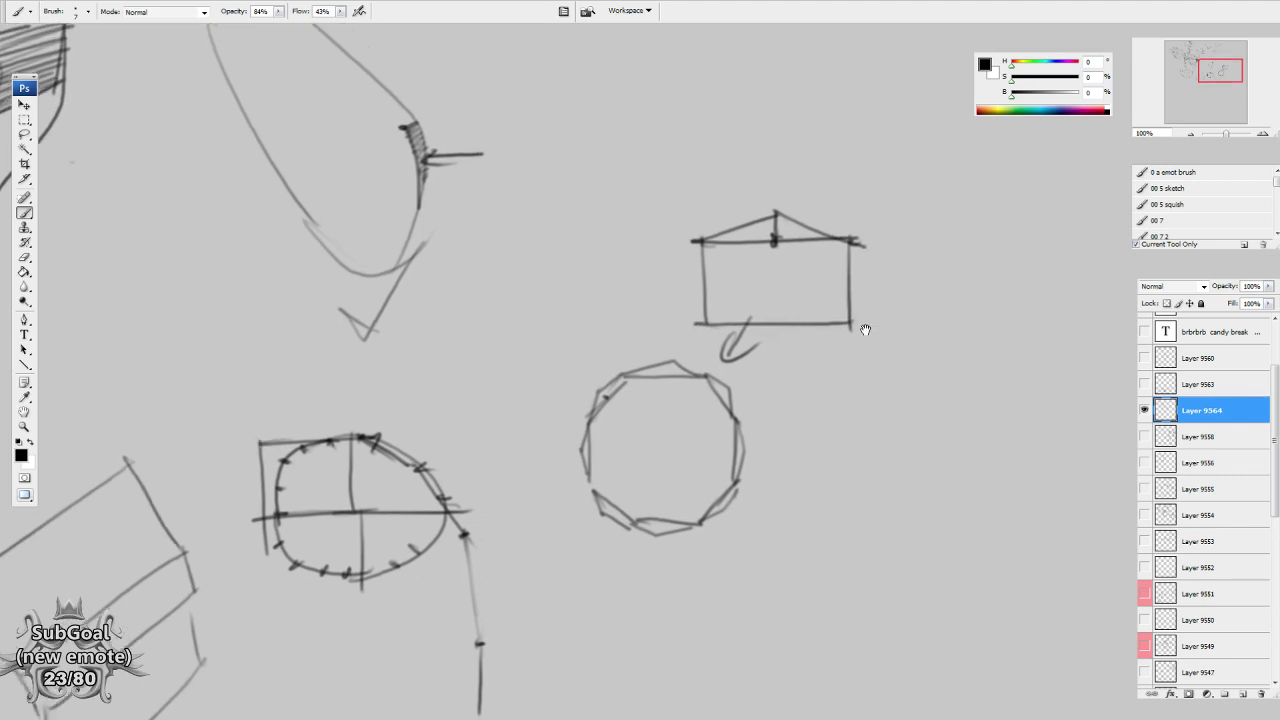
Duplicate the peaked rectangle so one copy sits above the other, and erase the overlapping arrow marks.
key(l)
mouse_move(843, 176)
mouse_down()
mouse_move(950, 320)
mouse_move(843, 178)
mouse_up()
drag(857, 366, 839, 186)
key(ctrl+d)
key(e)
drag(732, 172, 695, 184)
drag(751, 358, 716, 352)
Add outward peaks to the left, bottom and right sides of the lower rectangle.
key(b)
mouse_move(701, 242)
mouse_down()
mouse_move(676, 294)
mouse_move(706, 326)
mouse_up()
mouse_move(702, 325)
mouse_down()
mouse_move(840, 338)
mouse_move(857, 327)
mouse_up()
drag(850, 239, 854, 332)
mouse_move(876, 474)
mouse_down()
mouse_move(880, 460)
mouse_move(868, 467)
mouse_up()
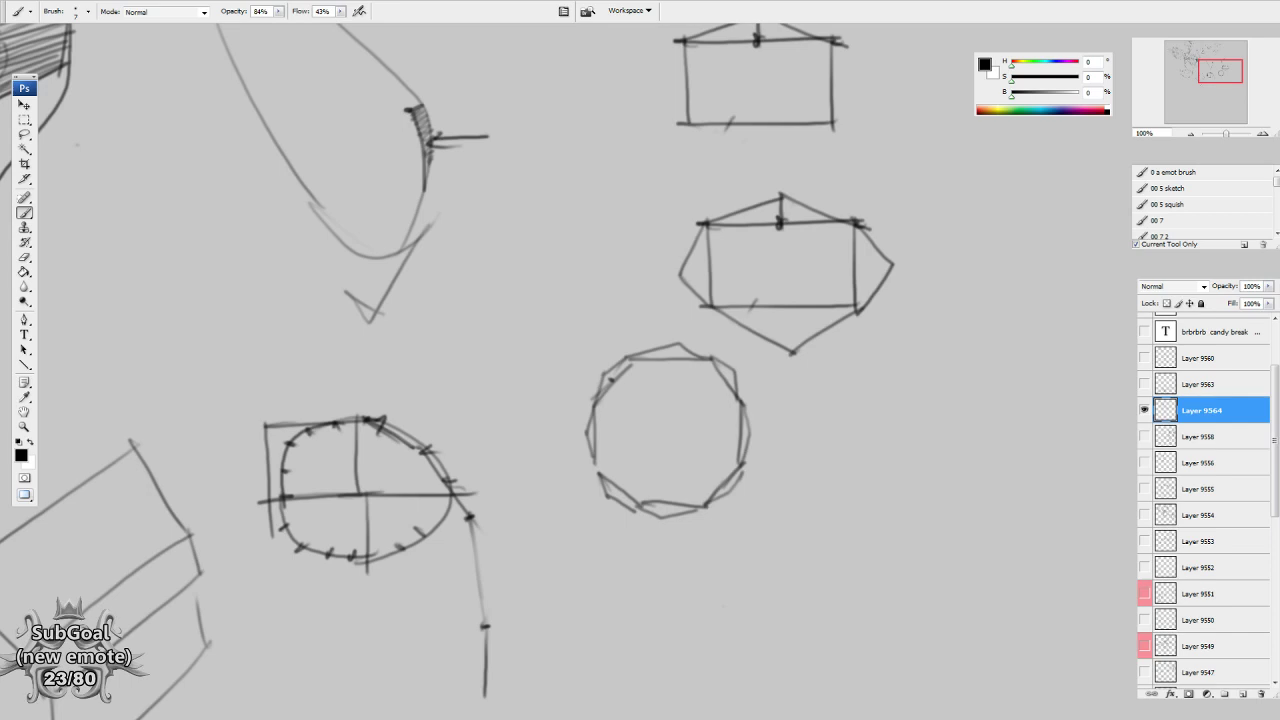
drag(205, 229, 847, 457)
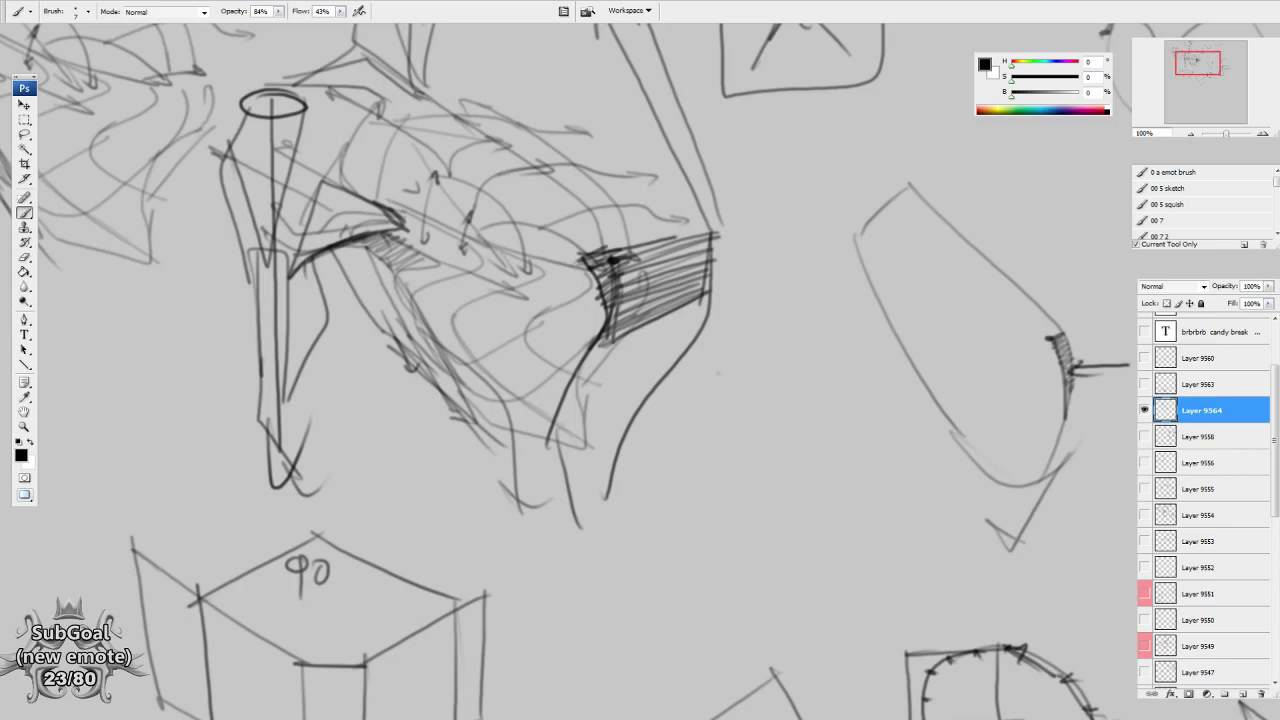
Erase the jumbled shading strokes below the armpit and along the lower side of the large torso sketch.
mouse_move(536, 374)
mouse_down()
mouse_move(624, 364)
mouse_move(635, 428)
mouse_up()
key(e)
drag(568, 470, 594, 430)
key(b)
key(e)
drag(527, 315, 600, 440)
drag(560, 380, 610, 430)
key(b)
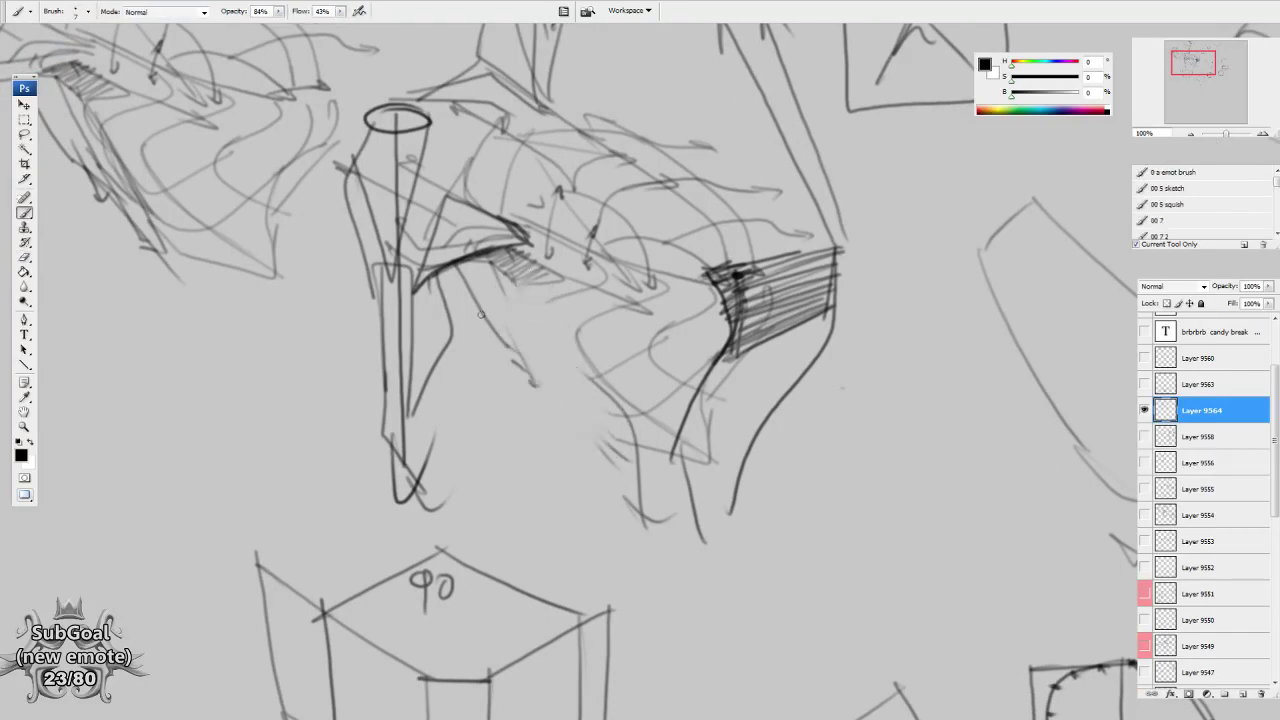
Draw two long diagonal arrows down the large torso's side and two curved arrows wrapping across its lower front.
mouse_move(472, 313)
mouse_down()
mouse_move(580, 357)
mouse_move(636, 341)
mouse_move(493, 363)
mouse_move(515, 394)
mouse_move(676, 380)
mouse_up()
drag(680, 386, 685, 388)
drag(611, 312, 652, 426)
mouse_move(615, 352)
mouse_down()
mouse_move(651, 340)
mouse_move(660, 391)
mouse_up()
mouse_move(567, 352)
mouse_down()
mouse_move(494, 303)
mouse_move(487, 318)
mouse_up()
mouse_move(593, 435)
mouse_down()
mouse_move(591, 404)
mouse_move(573, 377)
mouse_move(567, 386)
mouse_up()
drag(440, 230, 566, 476)
drag(466, 205, 616, 508)
drag(760, 539, 752, 531)
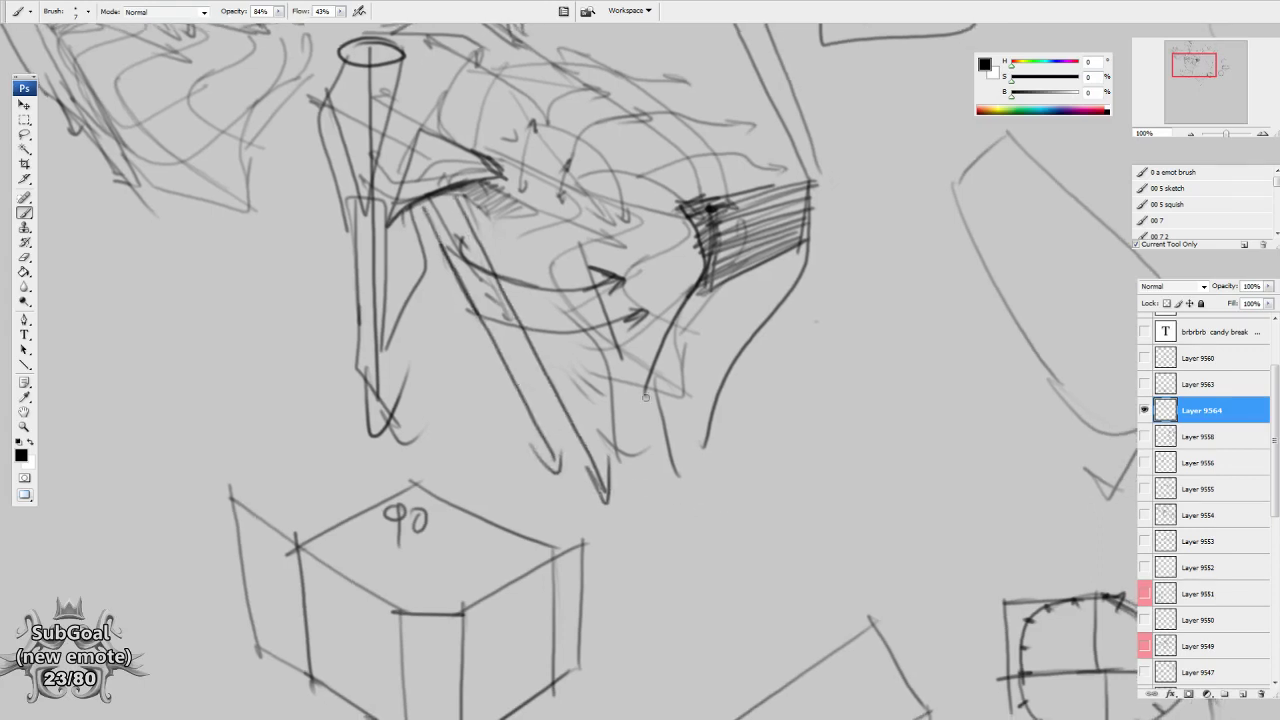
Draw a round head in profile with an eye, facial outline, jaw and neck above the simplified egg-shaped torso.
drag(645, 397, 320, 422)
mouse_move(615, 225)
mouse_down()
mouse_move(738, 490)
mouse_move(670, 294)
mouse_move(755, 470)
mouse_move(672, 332)
mouse_up()
mouse_move(660, 317)
mouse_down()
mouse_move(674, 355)
mouse_move(704, 263)
mouse_up()
mouse_move(626, 331)
mouse_down()
mouse_move(704, 262)
mouse_move(642, 240)
mouse_move(734, 290)
mouse_up()
mouse_move(632, 210)
mouse_down()
mouse_move(778, 168)
mouse_move(696, 188)
mouse_up()
mouse_move(742, 130)
mouse_down()
mouse_move(718, 122)
mouse_move(740, 126)
mouse_move(783, 195)
mouse_move(750, 214)
mouse_move(762, 224)
mouse_move(740, 244)
mouse_move(676, 197)
mouse_move(664, 168)
mouse_up()
mouse_move(730, 233)
mouse_down()
mouse_move(699, 252)
mouse_move(708, 272)
mouse_up()
drag(696, 236, 705, 282)
Point a horizontal arrow at the large torso's waist and draw long parallel arrows down the back of the side-view torso.
mouse_move(758, 534)
mouse_down()
mouse_move(708, 413)
mouse_move(777, 421)
mouse_up()
mouse_move(612, 393)
mouse_down()
mouse_move(443, 381)
mouse_move(508, 396)
mouse_up()
drag(751, 368, 743, 362)
drag(641, 226, 757, 496)
mouse_move(734, 312)
mouse_down()
mouse_move(729, 299)
mouse_move(713, 408)
mouse_up()
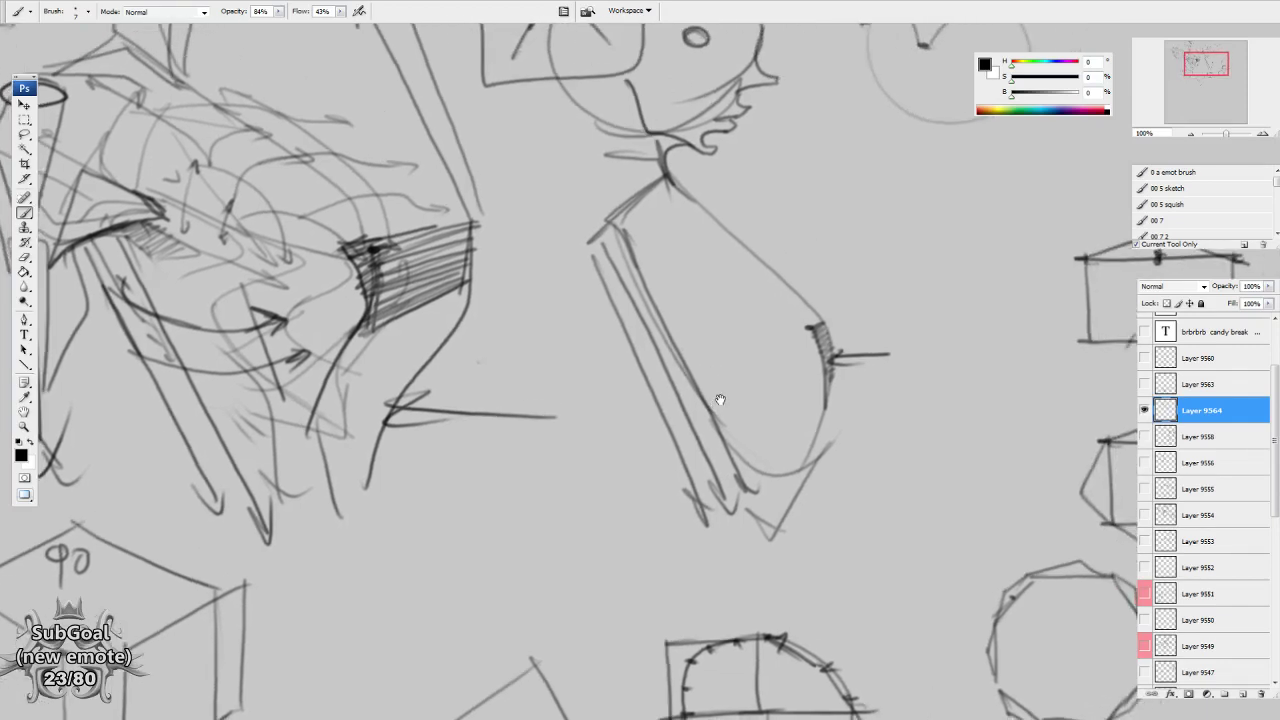
Draw a curved downward arrow inside the side-view torso and two arrows running from its back toward the hatched front edge.
mouse_move(707, 333)
mouse_down()
mouse_move(716, 375)
mouse_move(741, 366)
mouse_move(763, 413)
mouse_move(776, 385)
mouse_move(796, 434)
mouse_up()
key(e)
mouse_move(737, 349)
mouse_down()
mouse_move(766, 413)
mouse_move(780, 414)
mouse_up()
key(b)
mouse_move(665, 328)
mouse_down()
mouse_move(741, 380)
mouse_move(773, 442)
mouse_up()
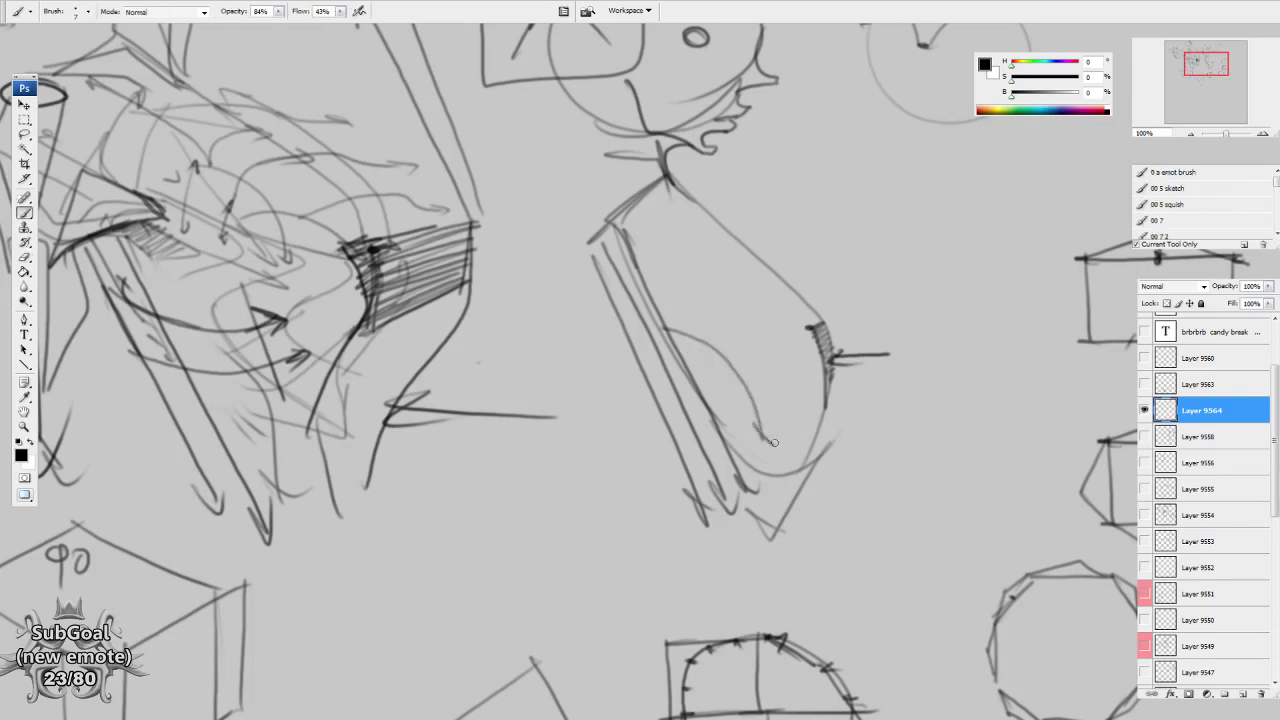
mouse_move(677, 322)
mouse_down()
mouse_move(683, 340)
mouse_move(805, 348)
mouse_up()
mouse_move(742, 400)
mouse_down()
mouse_move(804, 382)
mouse_move(794, 392)
mouse_up()
mouse_move(851, 495)
mouse_down()
mouse_move(855, 477)
mouse_move(815, 473)
mouse_up()
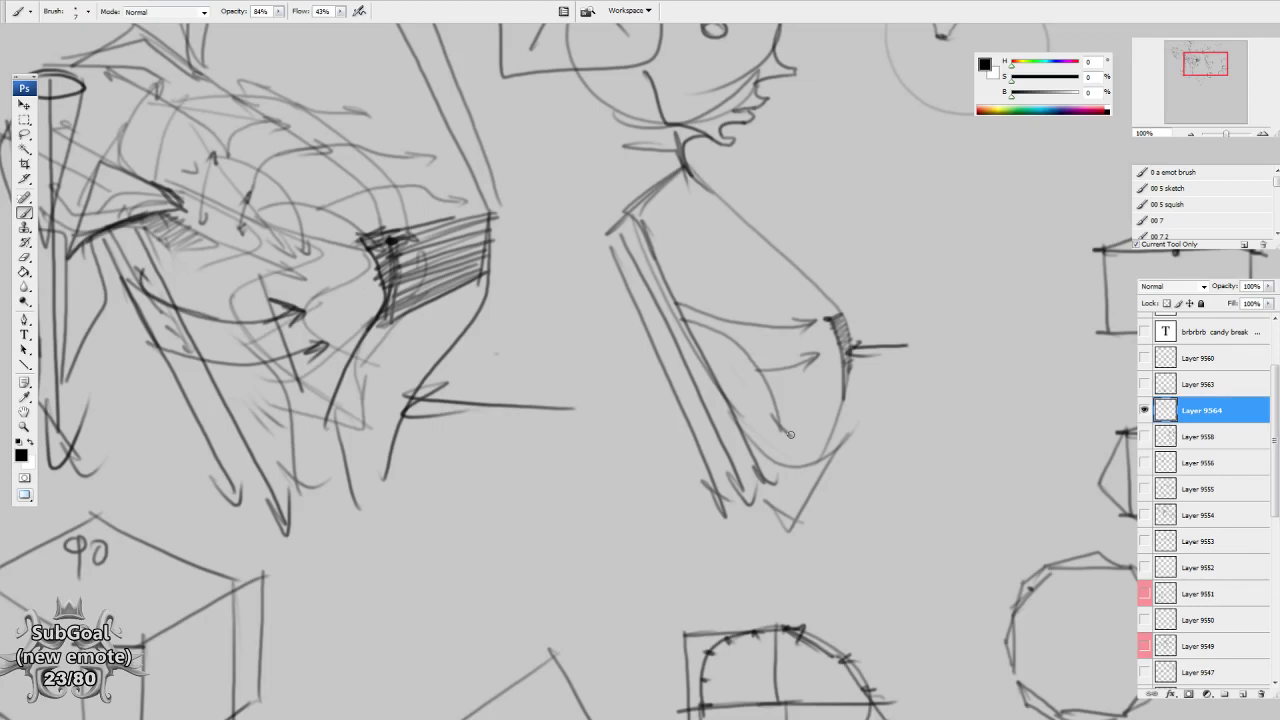
Add a curved contour inside the upper side-view torso and sketch a straight arrow above a curved double-ended arrow beside it.
drag(714, 352, 697, 406)
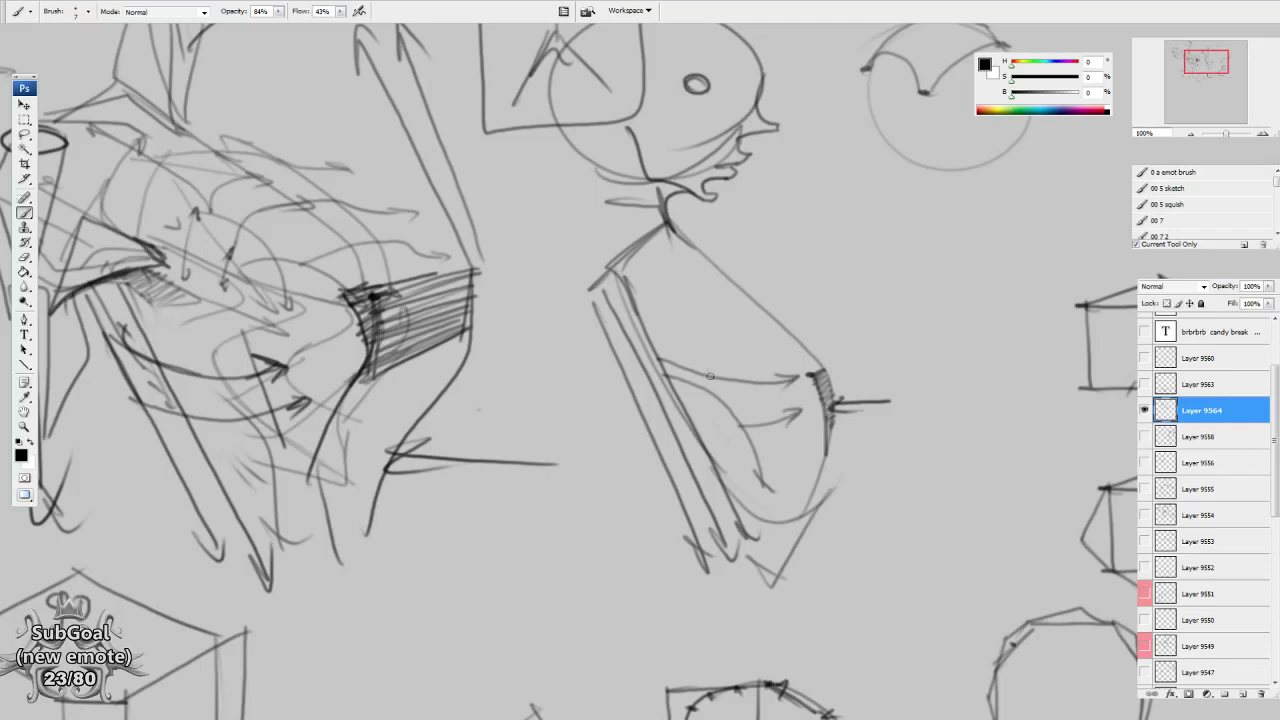
drag(871, 509, 737, 568)
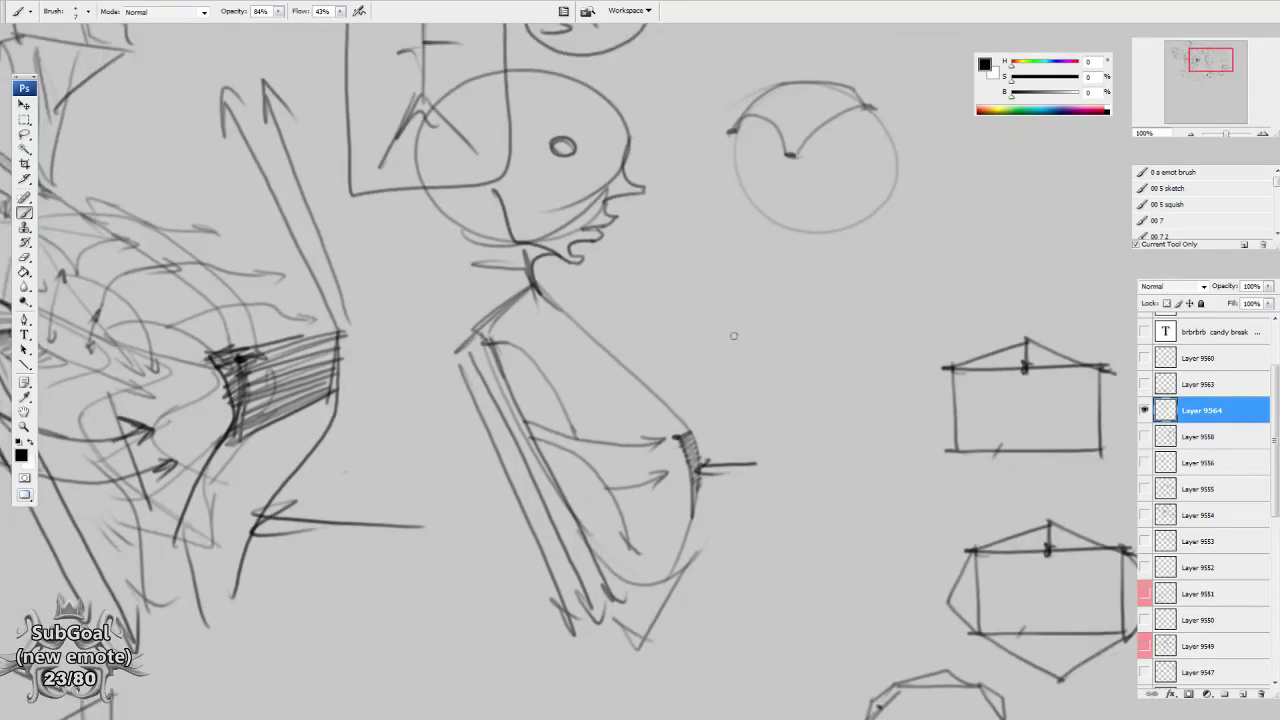
mouse_move(684, 304)
mouse_down()
mouse_move(738, 301)
mouse_move(740, 327)
mouse_move(768, 343)
mouse_up()
mouse_move(761, 329)
mouse_down()
mouse_move(774, 339)
mouse_move(761, 346)
mouse_up()
mouse_move(685, 313)
mouse_down()
mouse_move(668, 323)
mouse_move(690, 325)
mouse_up()
drag(771, 494, 891, 466)
Replace the straight upper front edge of the side-view torso with a rounded curve and add a contour line from the shoulder.
drag(752, 397, 744, 428)
key(e)
key(b)
drag(645, 288, 676, 324)
mouse_move(624, 318)
mouse_down()
mouse_move(666, 325)
mouse_move(692, 330)
mouse_move(624, 337)
mouse_move(698, 339)
mouse_move(834, 448)
mouse_up()
mouse_move(684, 324)
mouse_down()
mouse_move(742, 356)
mouse_move(795, 415)
mouse_move(806, 450)
mouse_up()
drag(857, 574, 857, 564)
key(e)
drag(708, 336, 785, 401)
key(b)
drag(688, 323, 791, 422)
Draw a separate egg outline beside the torso, with a vertical tangent line and an inward-slanting arrow at its outer edge.
drag(836, 533, 842, 493)
mouse_move(758, 502)
mouse_down()
mouse_move(775, 488)
mouse_move(745, 470)
mouse_up()
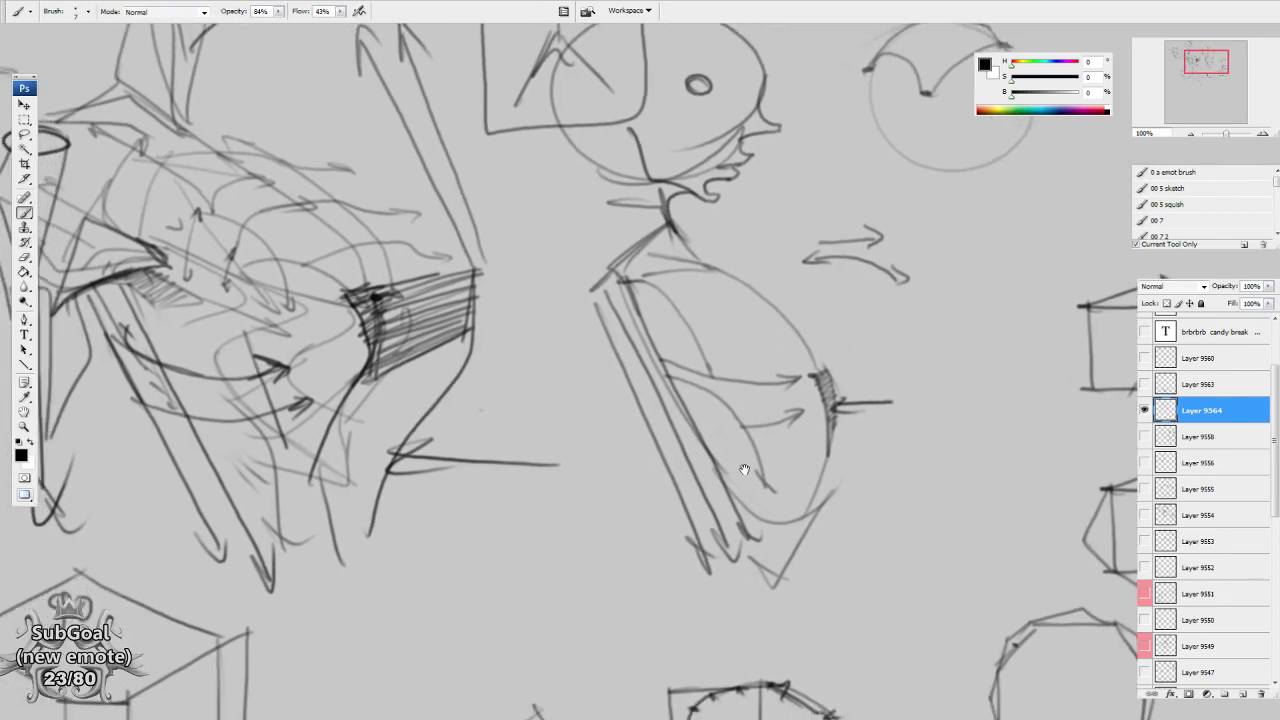
mouse_move(769, 425)
mouse_down()
mouse_move(757, 453)
mouse_move(769, 412)
mouse_up()
drag(965, 380, 716, 378)
mouse_move(660, 322)
mouse_down()
mouse_move(785, 478)
mouse_move(664, 314)
mouse_up()
drag(832, 506, 832, 478)
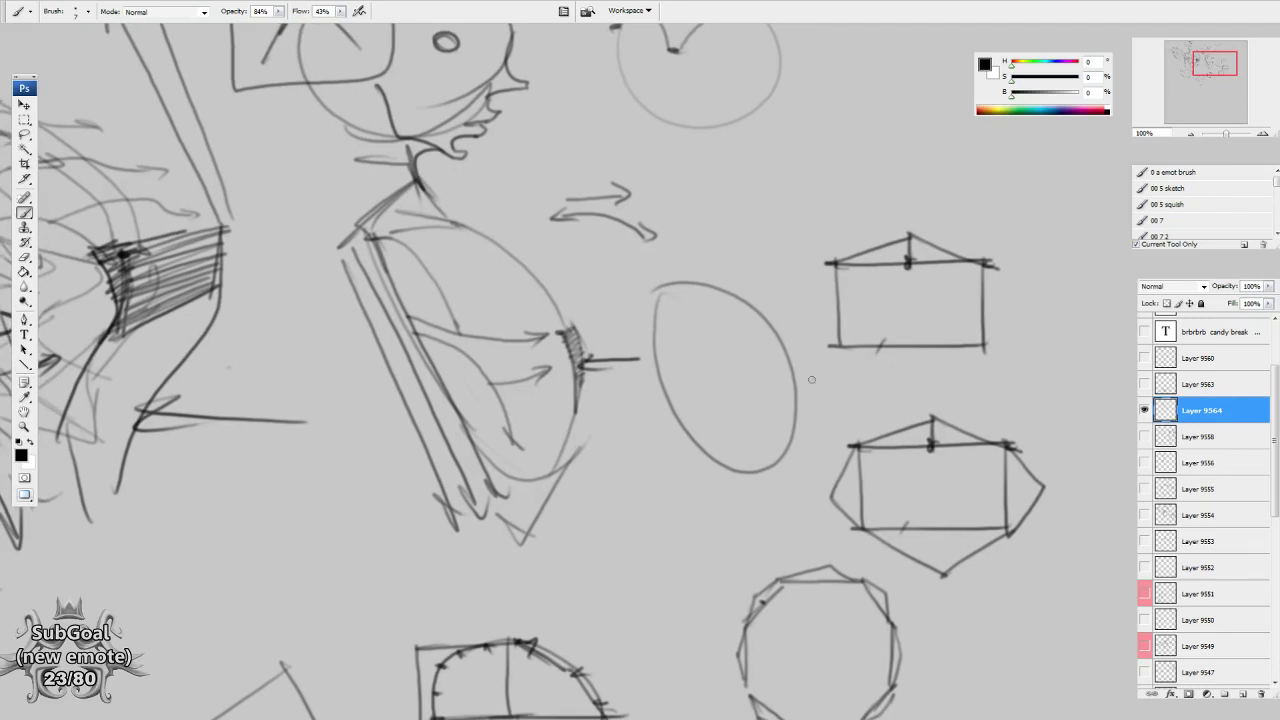
drag(794, 388, 805, 387)
drag(817, 320, 824, 446)
drag(820, 381, 785, 322)
drag(767, 411, 775, 413)
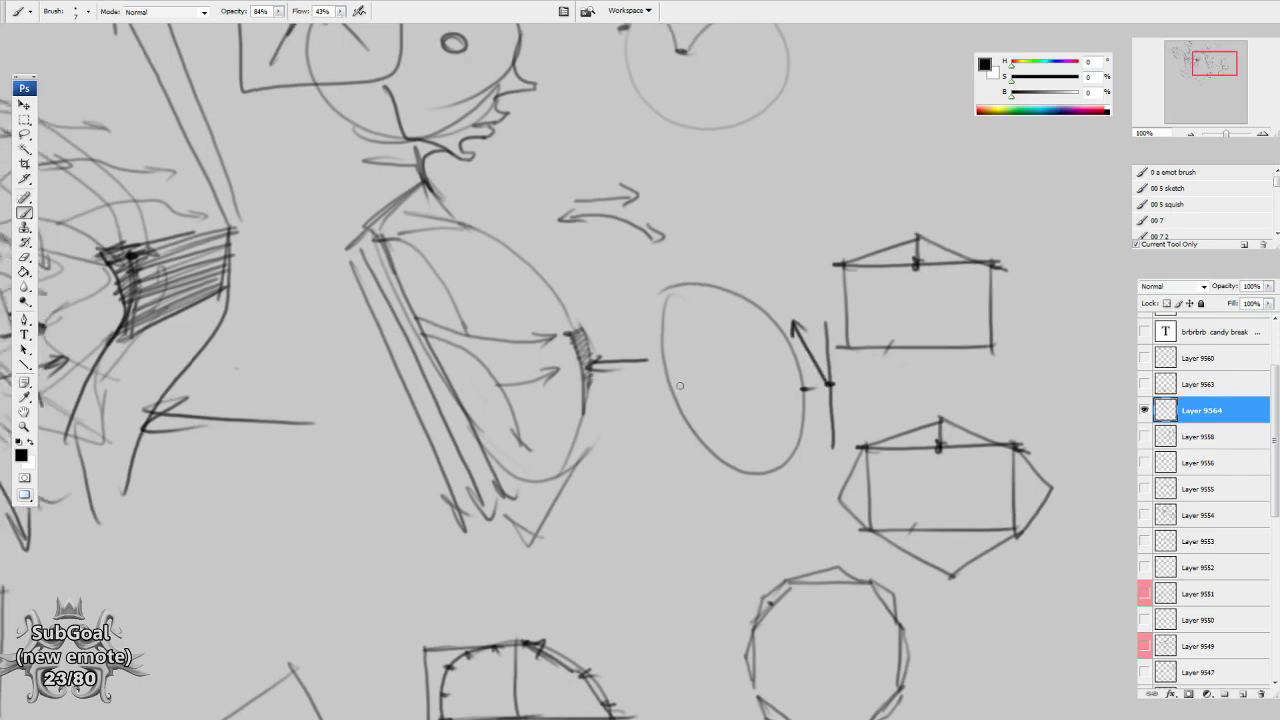
Draw a faceted box band wrapping around the lower half of the egg and clean up its lower corner.
mouse_move(663, 394)
mouse_down()
mouse_move(762, 391)
mouse_move(762, 452)
mouse_move(672, 458)
mouse_up()
drag(707, 392, 710, 458)
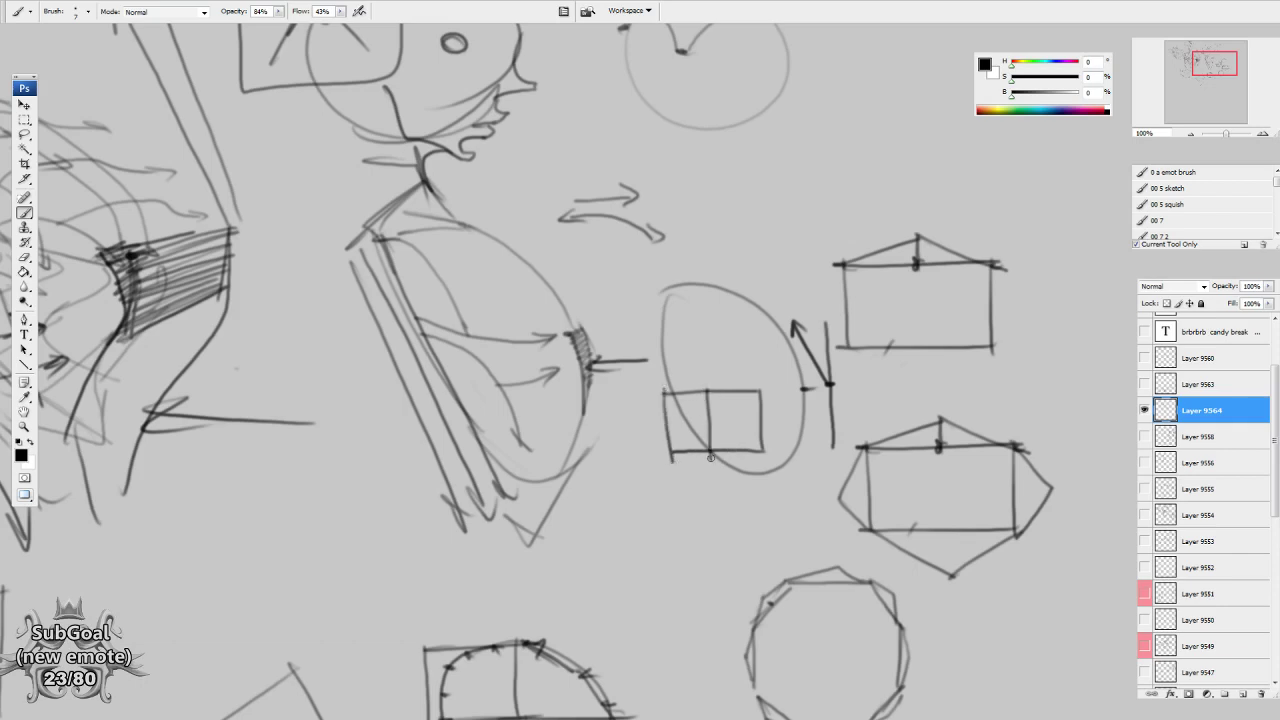
mouse_move(704, 389)
mouse_down()
mouse_move(662, 378)
mouse_move(697, 443)
mouse_up()
mouse_move(706, 390)
mouse_down()
mouse_move(765, 386)
mouse_move(762, 450)
mouse_move(700, 450)
mouse_up()
mouse_move(758, 388)
mouse_down()
mouse_move(782, 374)
mouse_move(779, 438)
mouse_move(762, 450)
mouse_move(801, 409)
mouse_up()
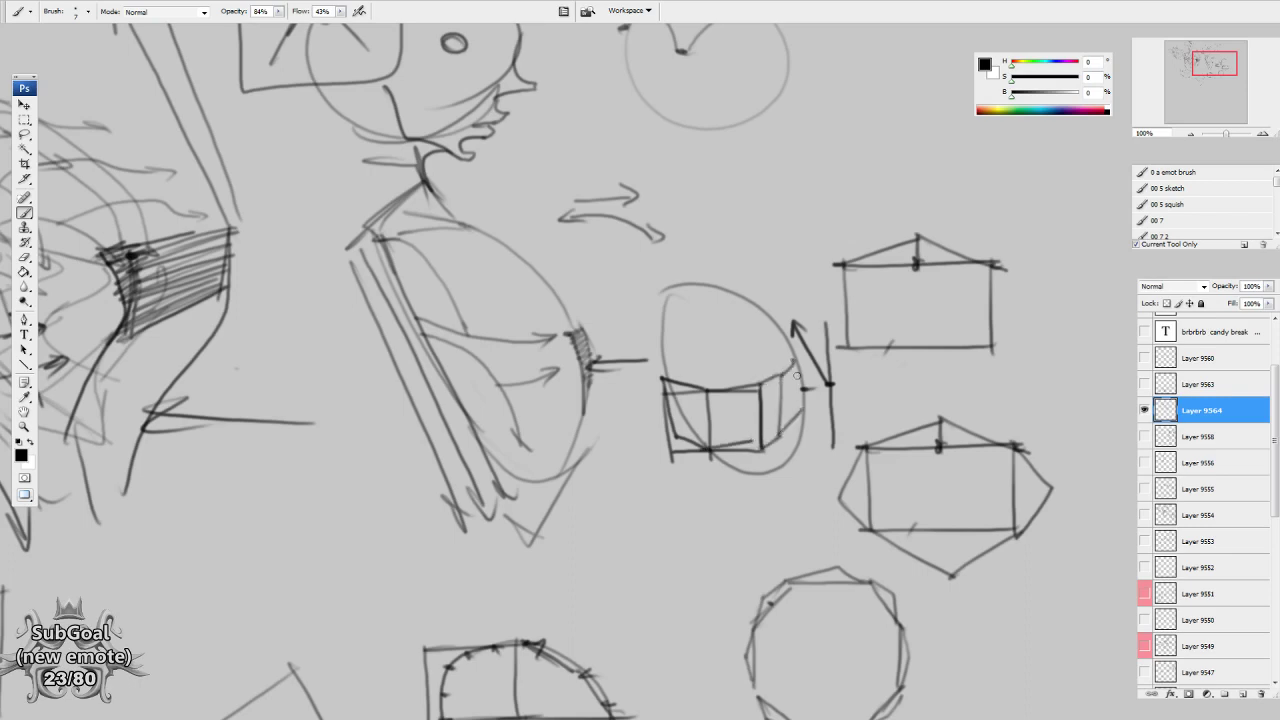
drag(796, 362, 791, 430)
drag(703, 464, 670, 464)
key(e)
key(b)
drag(653, 384, 660, 444)
drag(660, 444, 688, 457)
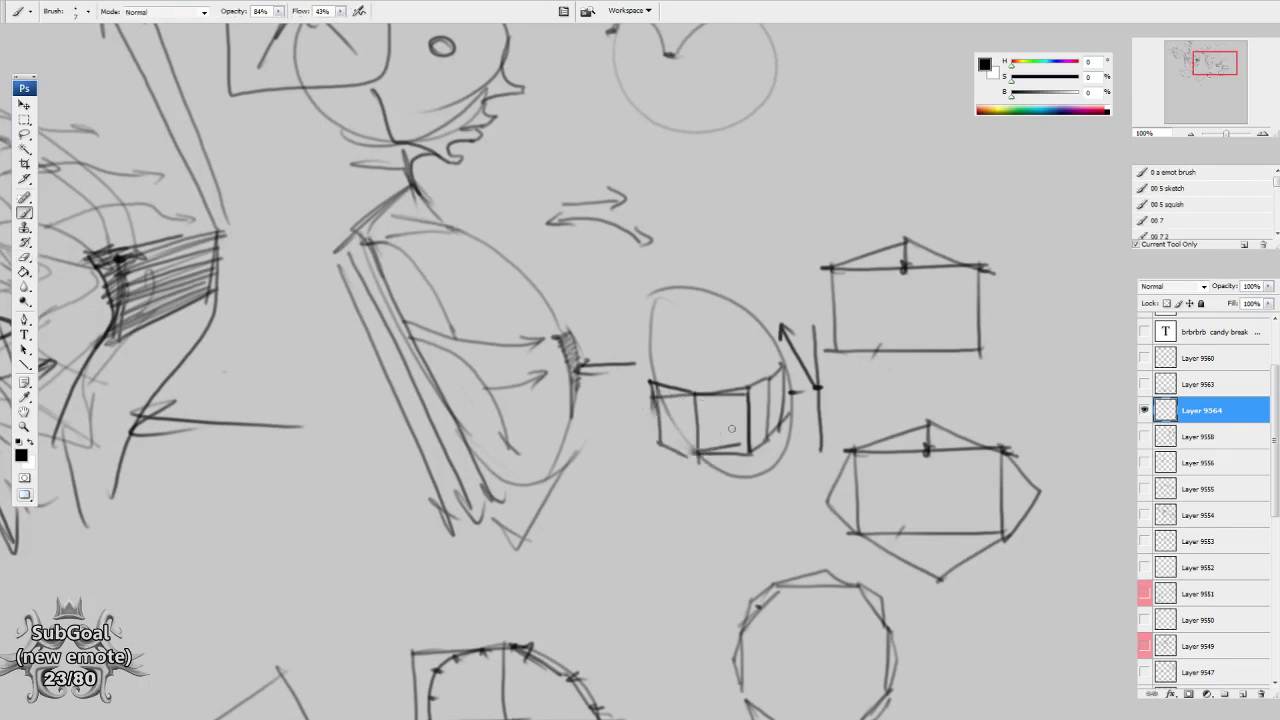
Draw a cylinder with an elliptical top and vertical lines down its side in the empty space above the peaked rectangles.
drag(1040, 228, 916, 436)
drag(940, 238, 957, 245)
drag(801, 248, 806, 350)
mouse_move(826, 276)
mouse_down()
mouse_move(838, 362)
mouse_move(862, 358)
mouse_up()
drag(834, 360, 878, 364)
drag(897, 282, 898, 364)
drag(922, 282, 916, 366)
drag(894, 364, 928, 364)
Add a horizontal arrow passing through the cylinder's rim, label it "Linear" and complete the cylinder's lower edge.
mouse_move(805, 250)
mouse_down()
mouse_move(748, 248)
mouse_move(806, 252)
mouse_move(840, 282)
mouse_move(1012, 262)
mouse_up()
mouse_move(964, 184)
mouse_down()
mouse_move(967, 211)
mouse_move(995, 213)
mouse_up()
mouse_move(997, 197)
mouse_down()
mouse_move(997, 212)
mouse_move(1042, 214)
mouse_move(1088, 200)
mouse_up()
drag(988, 386, 891, 426)
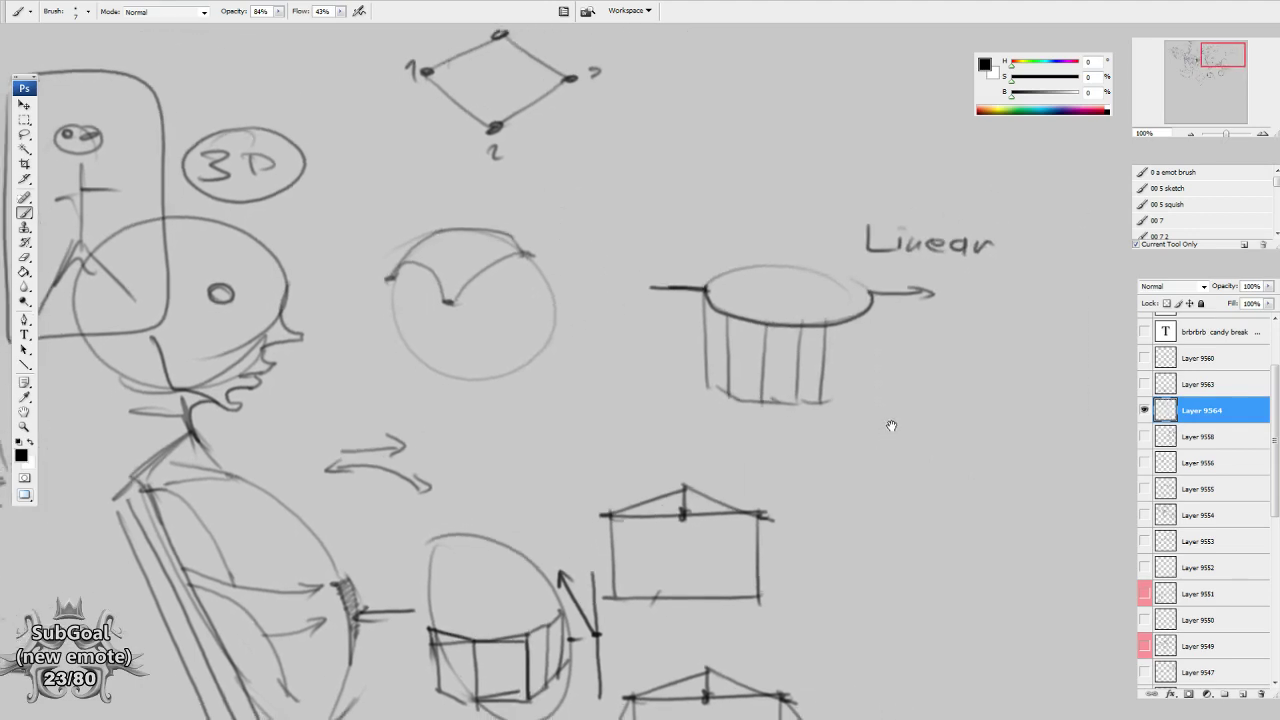
drag(811, 584, 847, 434)
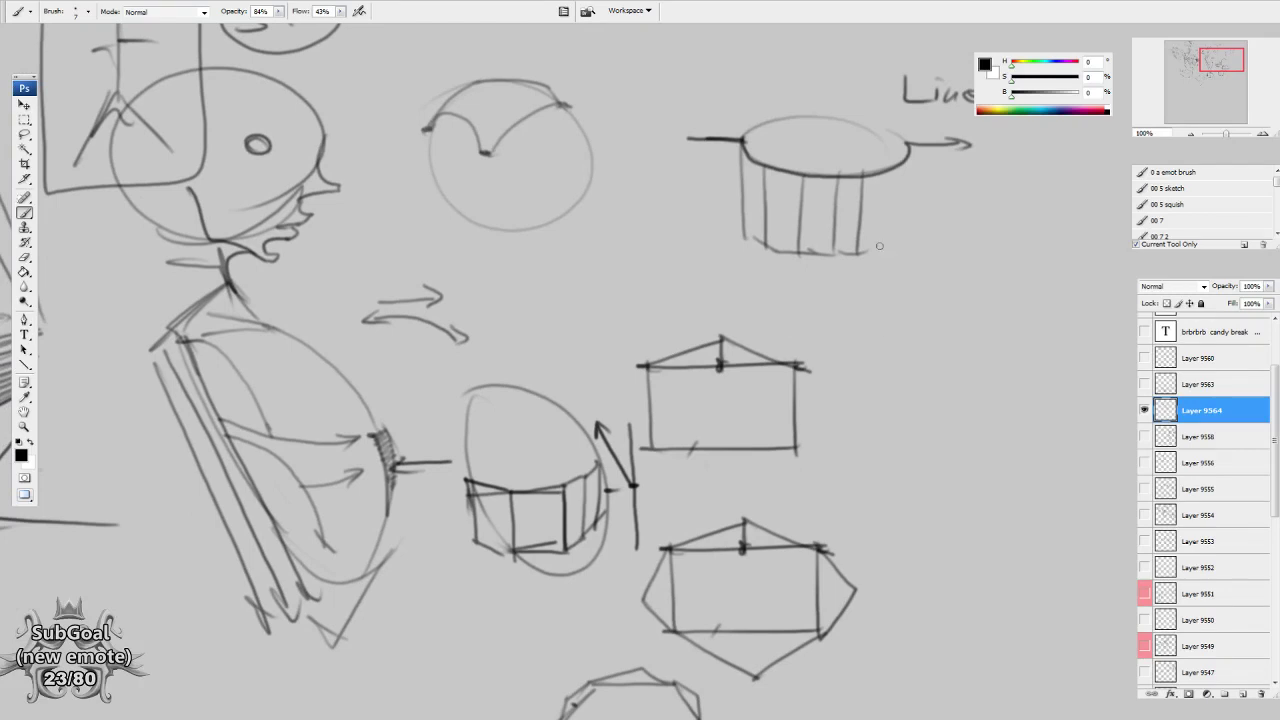
drag(857, 194, 816, 378)
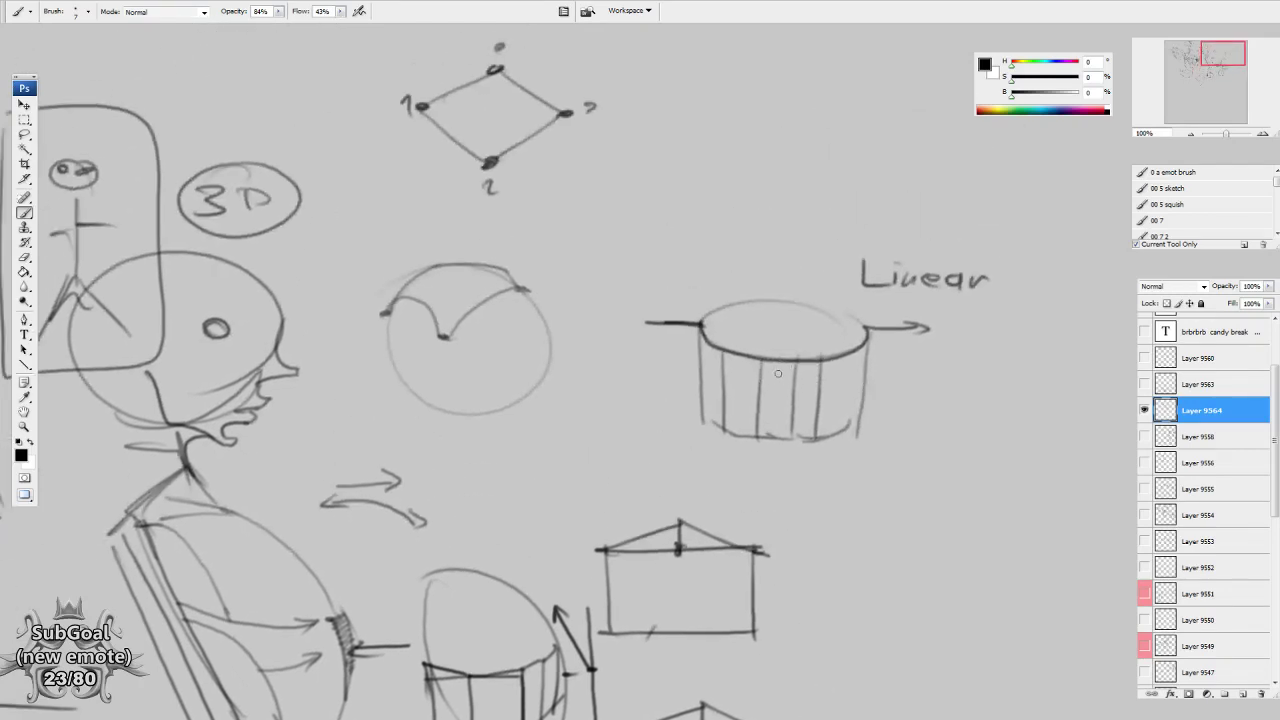
Draw a vertical axis through the cylinder with a half-round profile arching above and below its rim on one side.
drag(778, 196, 778, 519)
mouse_move(825, 342)
mouse_down()
mouse_move(817, 372)
mouse_move(858, 356)
mouse_move(846, 300)
mouse_move(762, 258)
mouse_up()
mouse_move(868, 396)
mouse_down()
mouse_move(856, 380)
mouse_move(762, 498)
mouse_up()
mouse_move(798, 368)
mouse_down()
mouse_move(786, 410)
mouse_move(771, 346)
mouse_up()
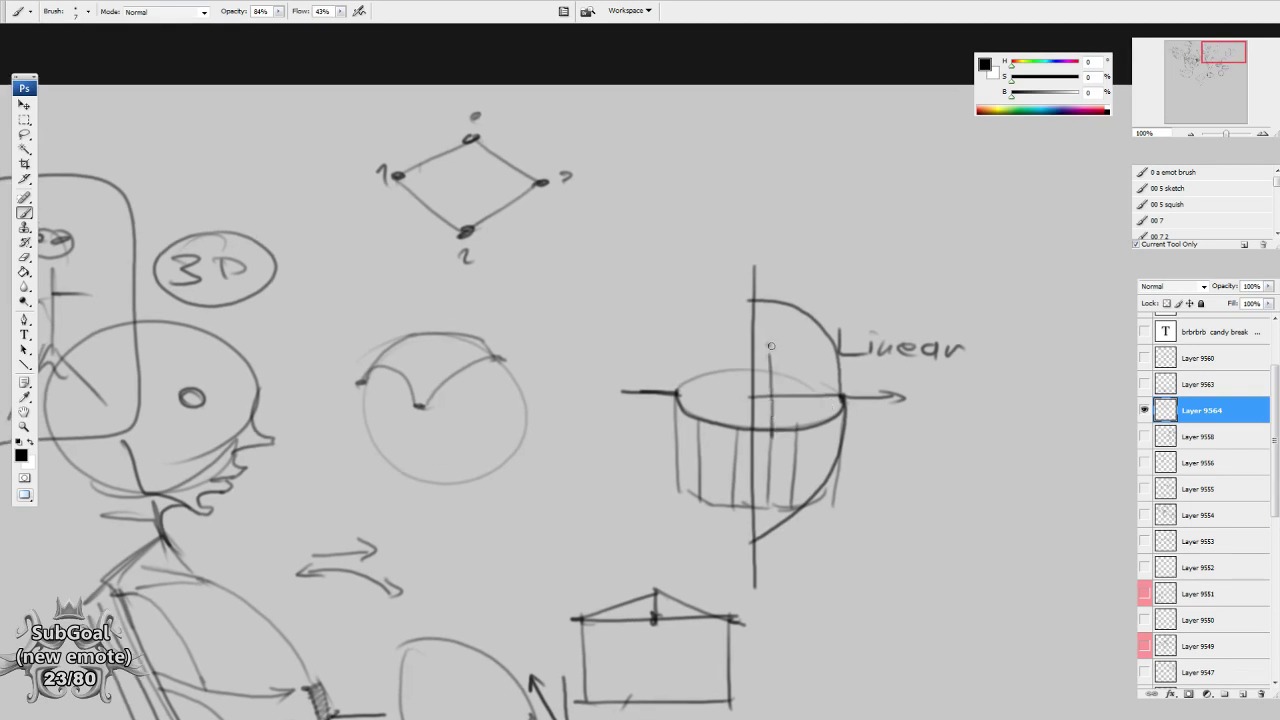
drag(790, 404, 799, 385)
Add vertical arrows pointing up above and down below the cylinder, and a second arc inside the upper curved profile.
drag(774, 285, 784, 192)
drag(810, 275, 821, 172)
drag(796, 505, 790, 640)
drag(826, 530, 818, 680)
drag(818, 680, 835, 632)
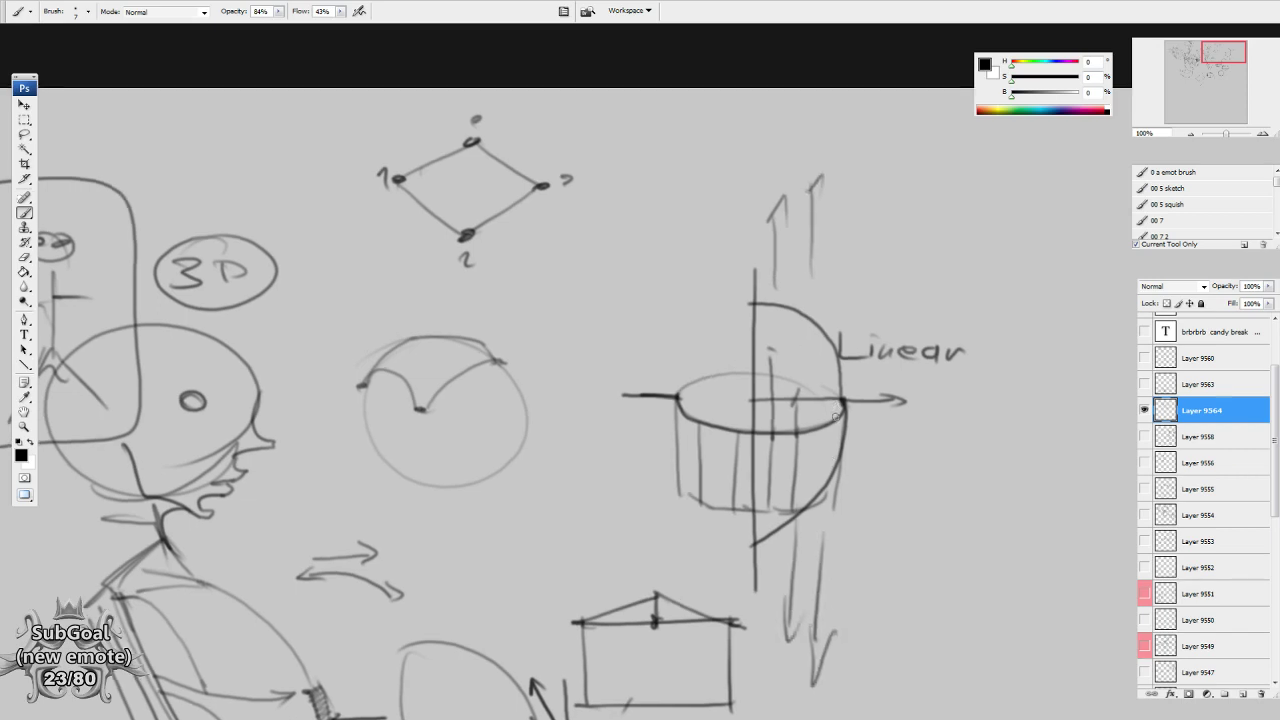
drag(834, 403, 823, 478)
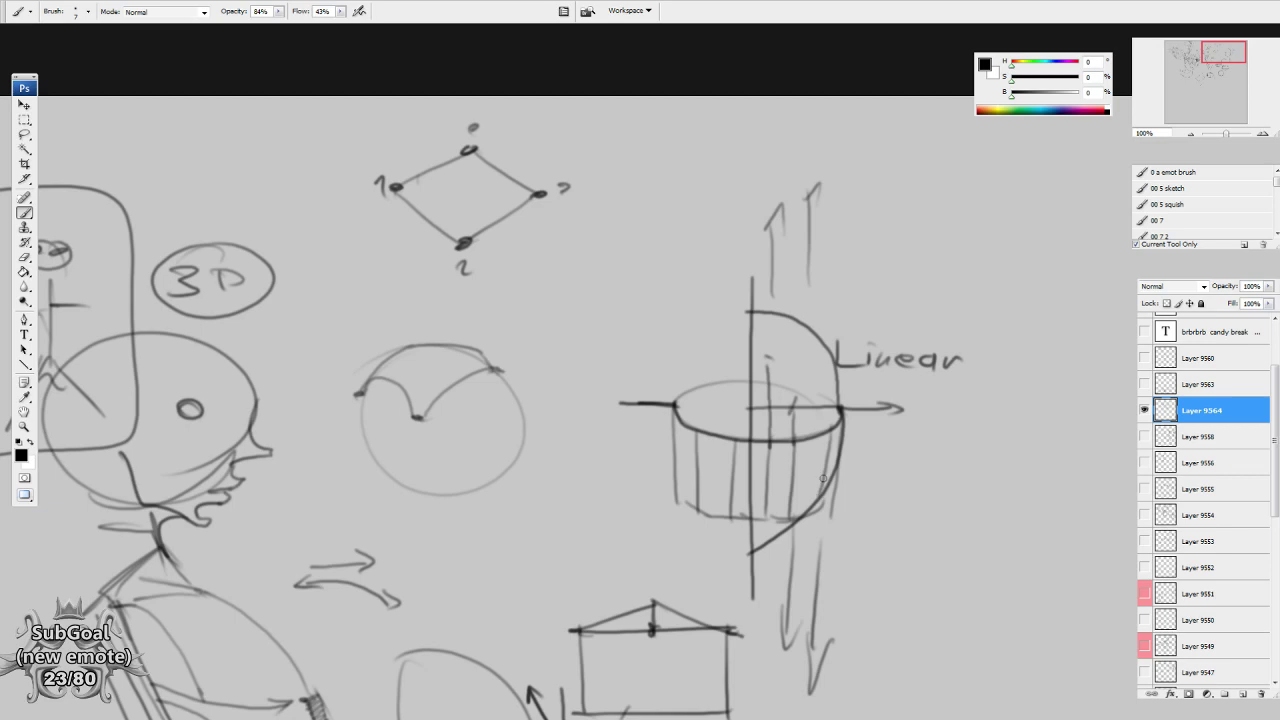
drag(829, 427, 828, 389)
drag(811, 435, 805, 429)
Draw a larger cylinder in the empty area with a horizontal line across its rim and a rounded dome on top.
drag(971, 560, 656, 412)
drag(779, 371, 790, 369)
mouse_move(649, 396)
mouse_down()
mouse_move(663, 500)
mouse_move(848, 518)
mouse_up()
drag(862, 415, 848, 520)
drag(640, 402, 875, 396)
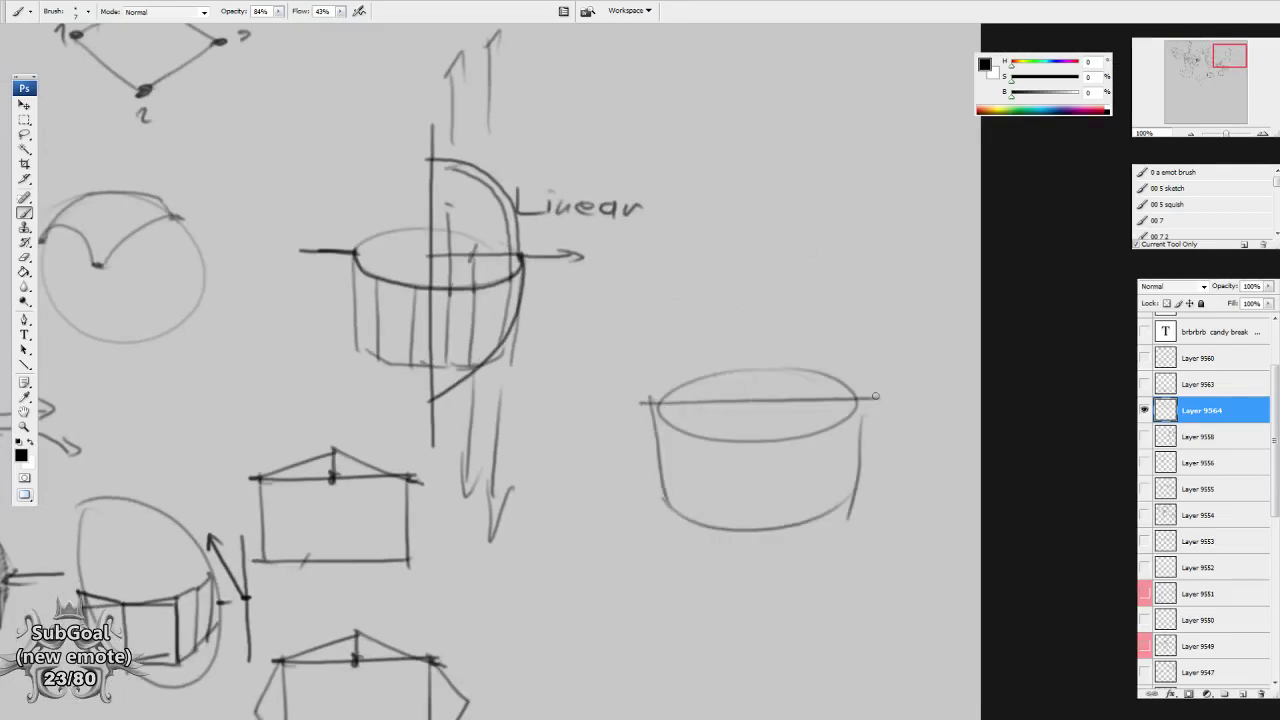
mouse_move(653, 398)
mouse_down()
mouse_move(742, 266)
mouse_move(852, 400)
mouse_up()
drag(851, 494, 849, 490)
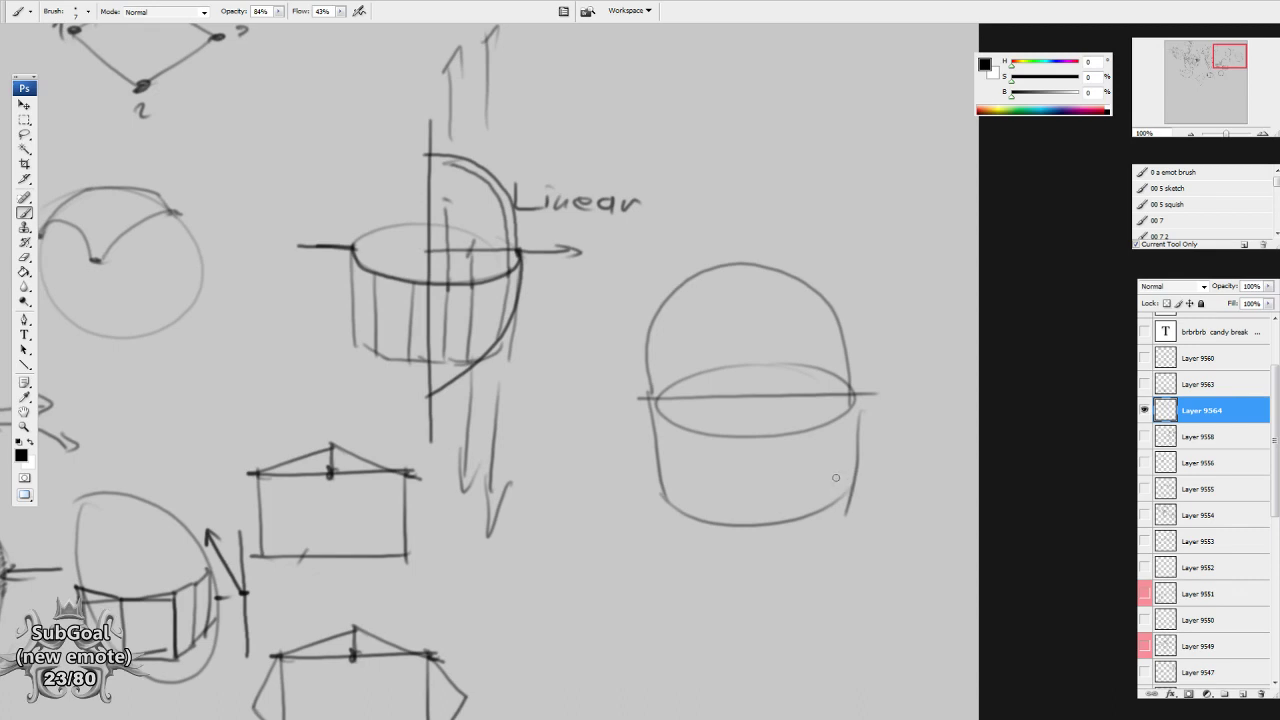
Draw a row of long downward arrows along the side of the domed cylinder.
drag(698, 441, 692, 421)
drag(665, 396, 700, 568)
drag(705, 432, 745, 605)
mouse_move(753, 432)
mouse_down()
mouse_move(782, 636)
mouse_move(787, 624)
mouse_up()
mouse_move(799, 426)
mouse_down()
mouse_move(807, 578)
mouse_move(827, 560)
mouse_up()
mouse_move(829, 413)
mouse_down()
mouse_move(830, 529)
mouse_move(848, 508)
mouse_up()
drag(832, 378, 830, 442)
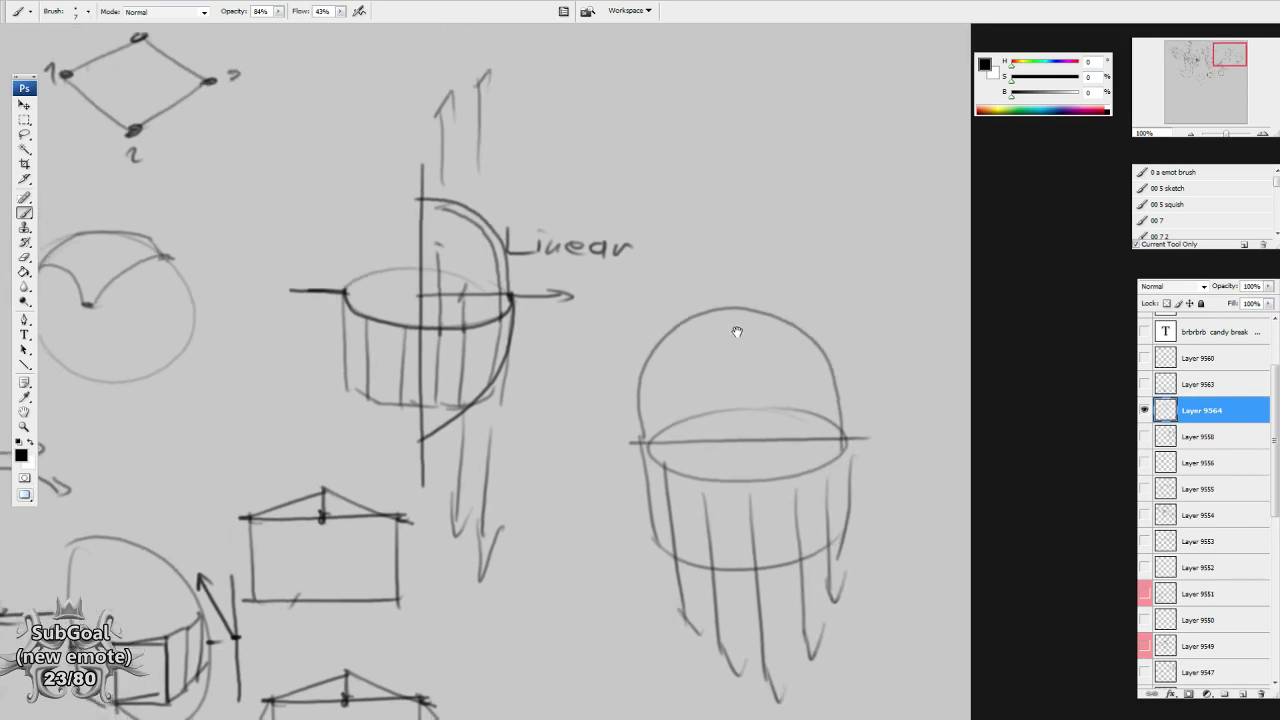
Add curved ribs and a small cap ellipse to the dome, plus curved double-ended arrows along its side and rim.
mouse_move(716, 333)
mouse_down()
mouse_move(775, 314)
mouse_move(708, 320)
mouse_move(668, 440)
mouse_move(700, 440)
mouse_move(698, 463)
mouse_move(745, 372)
mouse_move(753, 472)
mouse_up()
mouse_move(763, 316)
mouse_down()
mouse_move(786, 472)
mouse_move(818, 438)
mouse_up()
drag(793, 315, 832, 413)
drag(791, 490, 801, 458)
mouse_move(763, 439)
mouse_down()
mouse_move(772, 521)
mouse_move(628, 425)
mouse_move(640, 382)
mouse_move(768, 450)
mouse_up()
drag(860, 460, 815, 500)
mouse_move(826, 452)
mouse_down()
mouse_move(822, 525)
mouse_move(822, 378)
mouse_move(718, 272)
mouse_move(838, 454)
mouse_up()
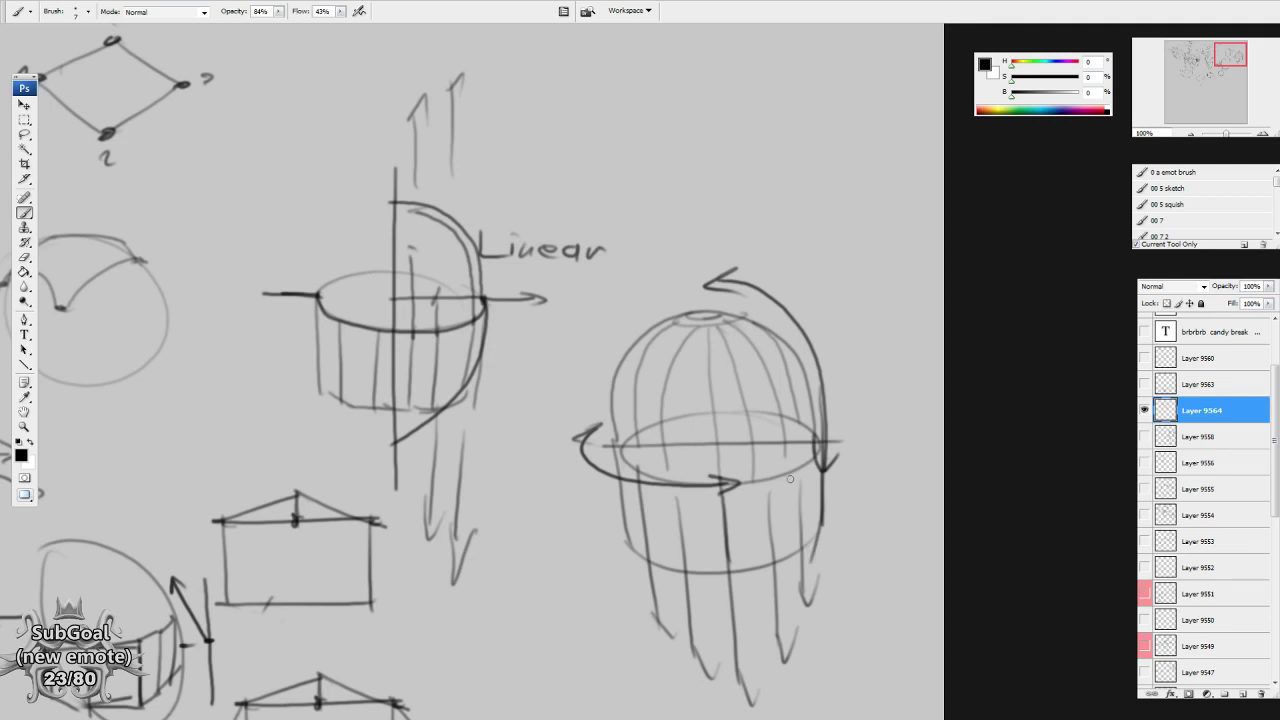
Examine the large torso sketch's waist, side arrows and neck again, comparing them with the dome and cylinder studies.
drag(437, 444, 980, 434)
mouse_move(581, 515)
mouse_down()
mouse_move(774, 463)
mouse_move(960, 366)
mouse_up()
drag(662, 544, 775, 565)
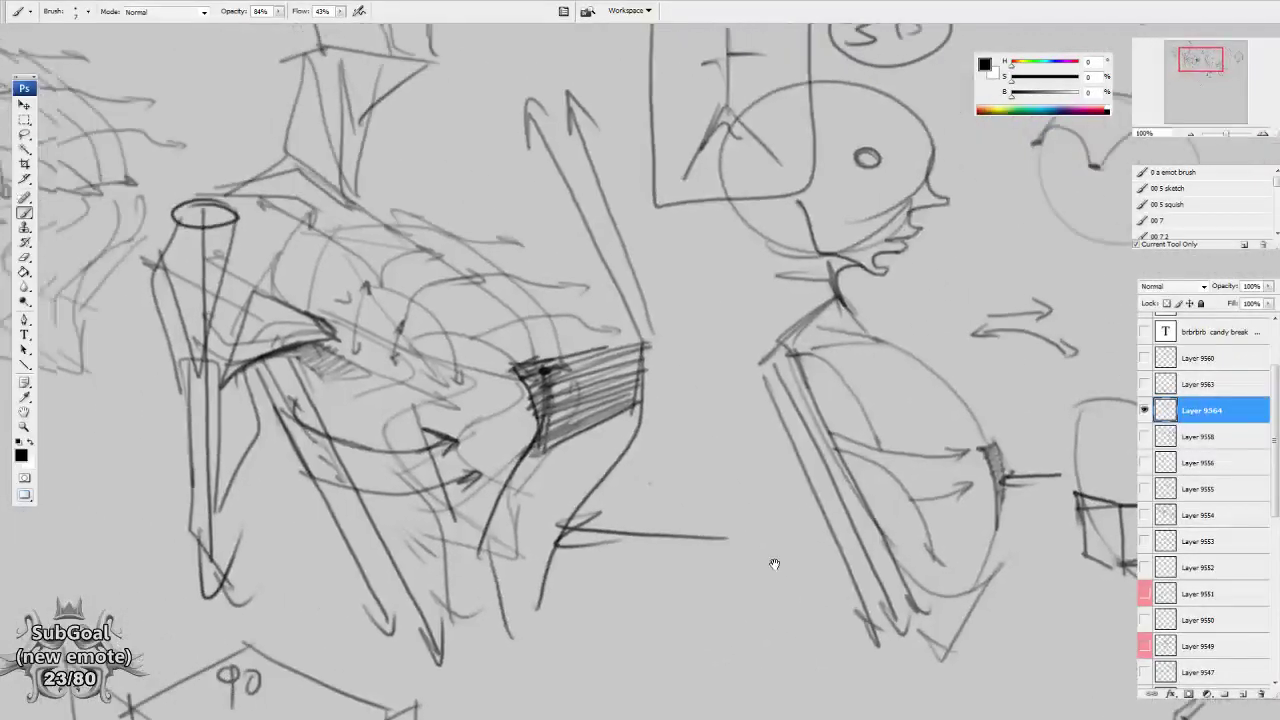
mouse_move(703, 490)
mouse_down()
mouse_move(826, 508)
mouse_move(890, 498)
mouse_up()
mouse_move(617, 503)
mouse_down()
mouse_move(598, 497)
mouse_move(592, 464)
mouse_up()
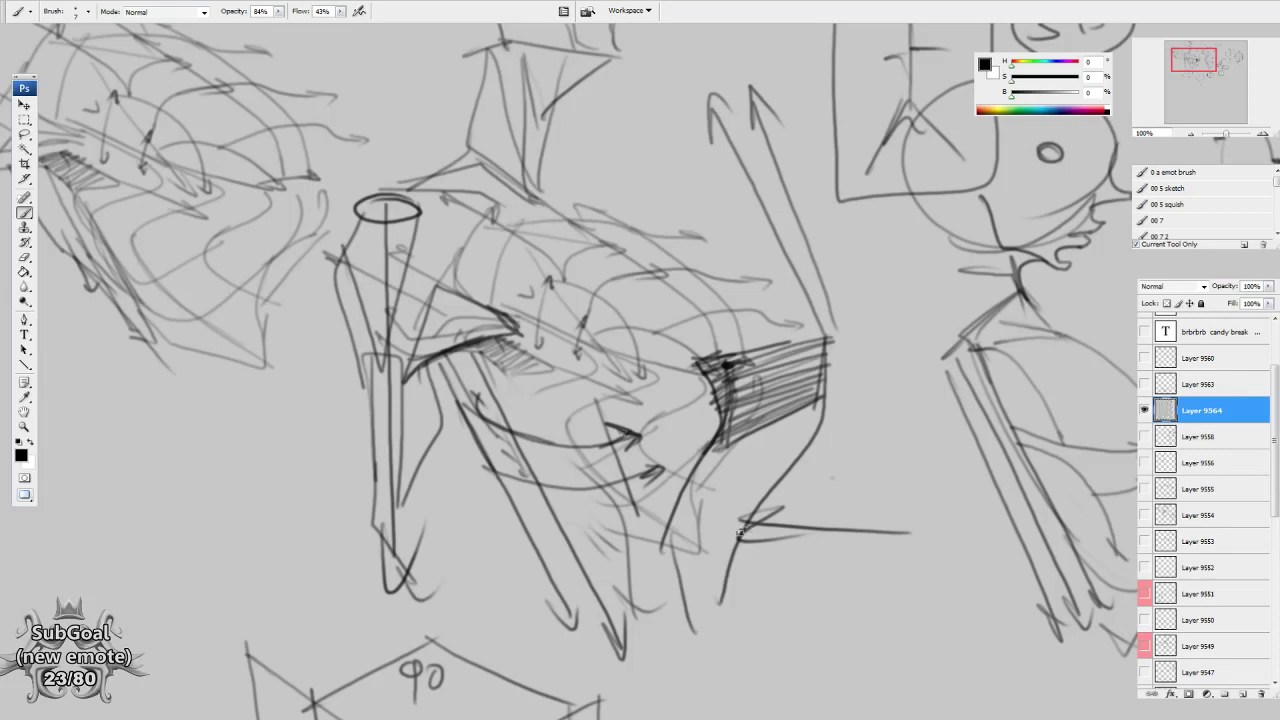
drag(744, 532, 680, 482)
drag(511, 497, 518, 477)
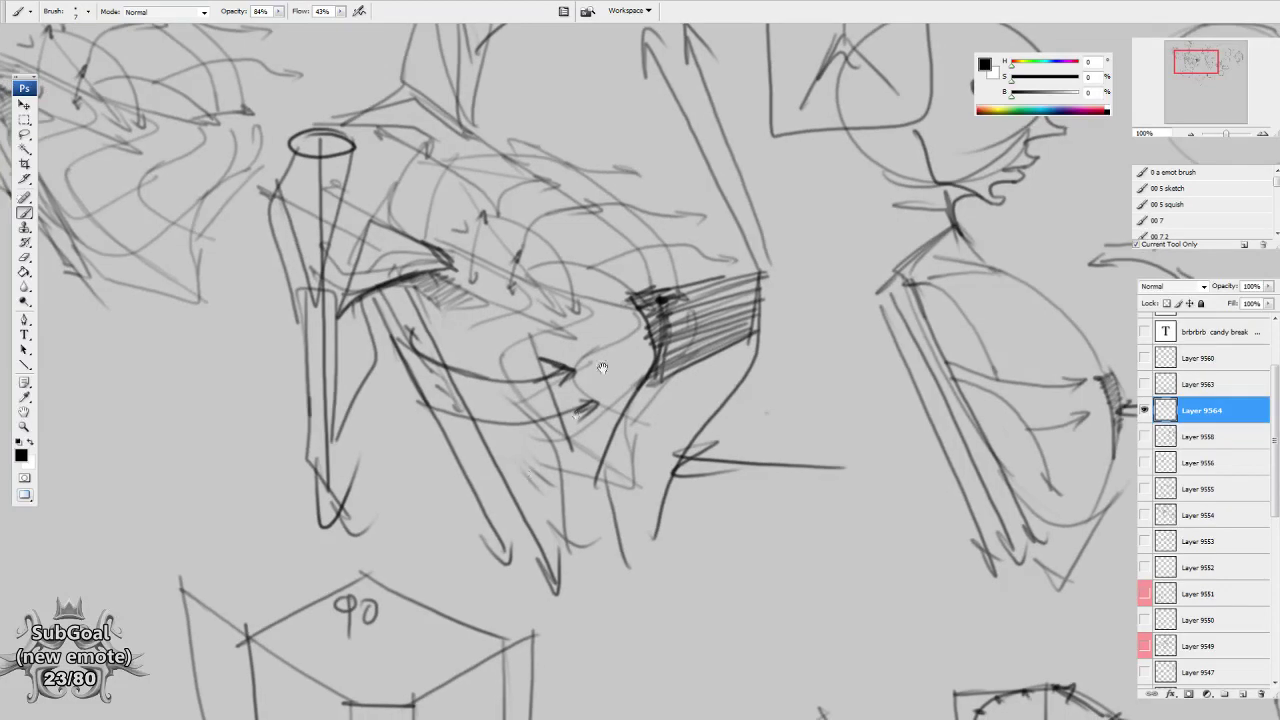
drag(602, 367, 584, 567)
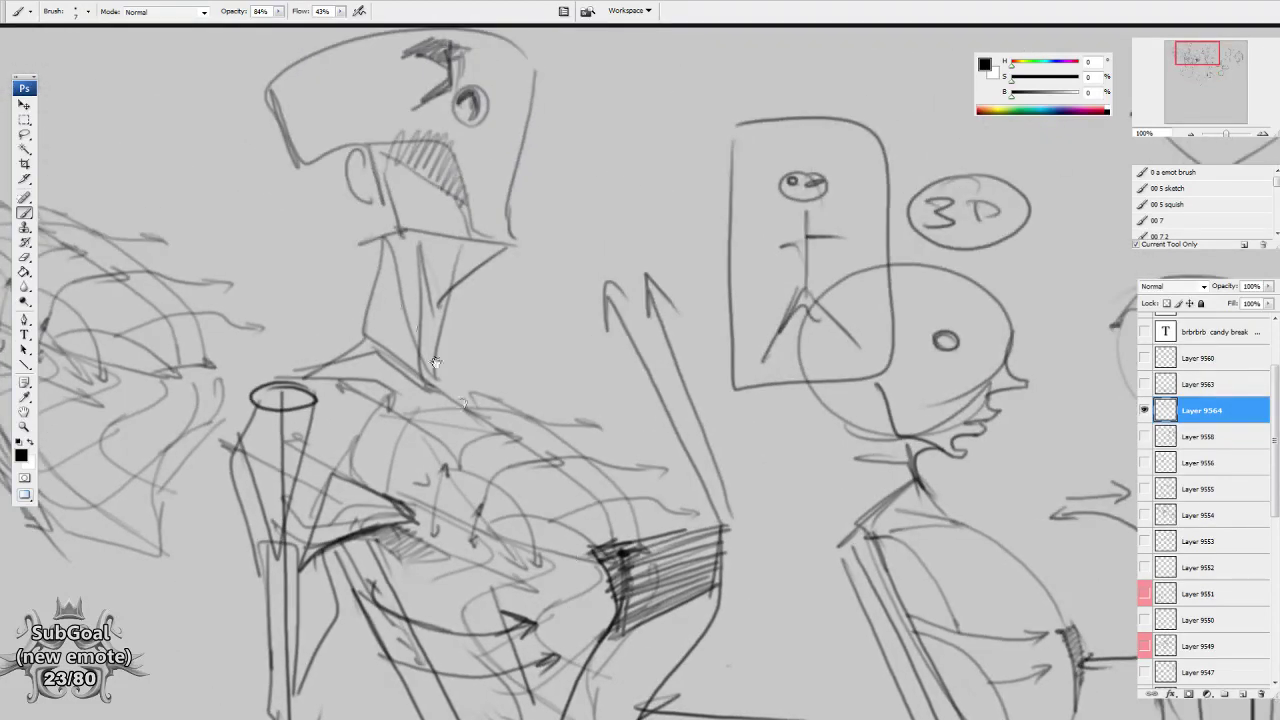
Darken and sharpen the angular snout outline at the front of the large figure's head.
drag(436, 362, 582, 537)
mouse_move(487, 346)
mouse_down()
mouse_move(459, 342)
mouse_move(468, 354)
mouse_up()
mouse_move(438, 322)
mouse_down()
mouse_move(430, 236)
mouse_move(422, 298)
mouse_up()
drag(415, 250, 532, 210)
drag(674, 222, 680, 290)
drag(704, 464, 710, 384)
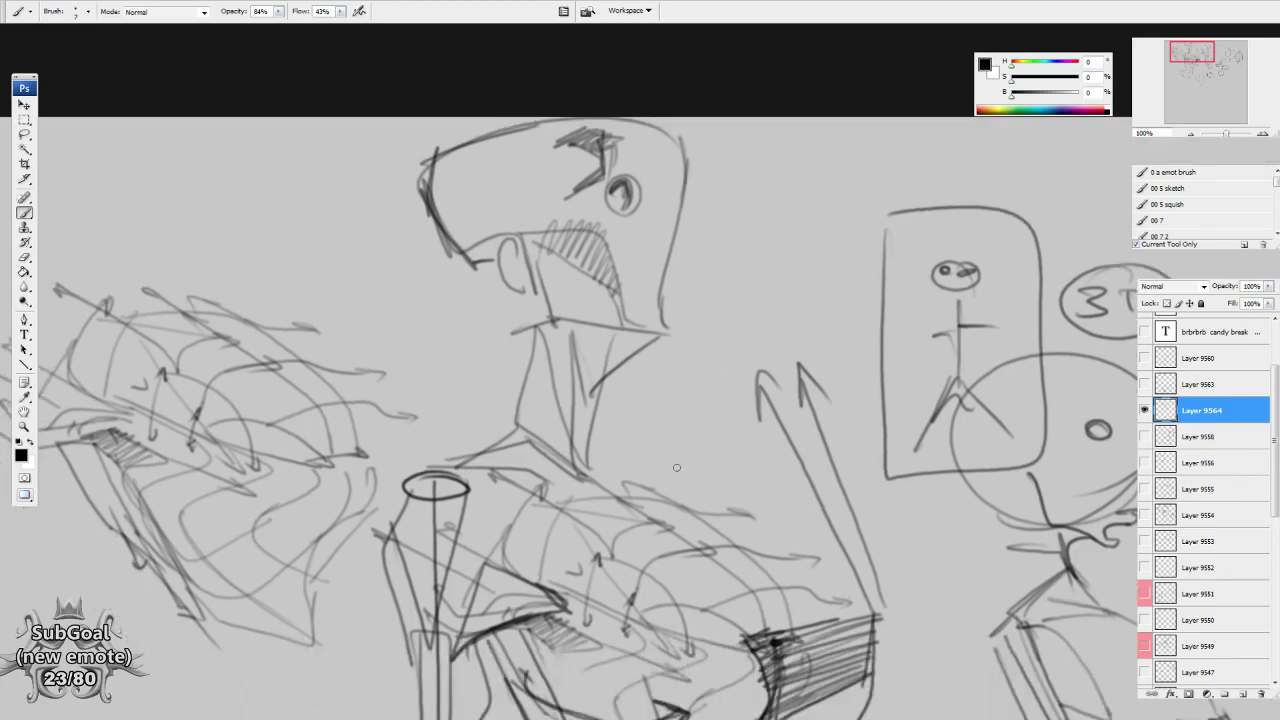
Review the large torso sketch alongside the side-view torso and the boxed egg study.
drag(642, 566, 727, 439)
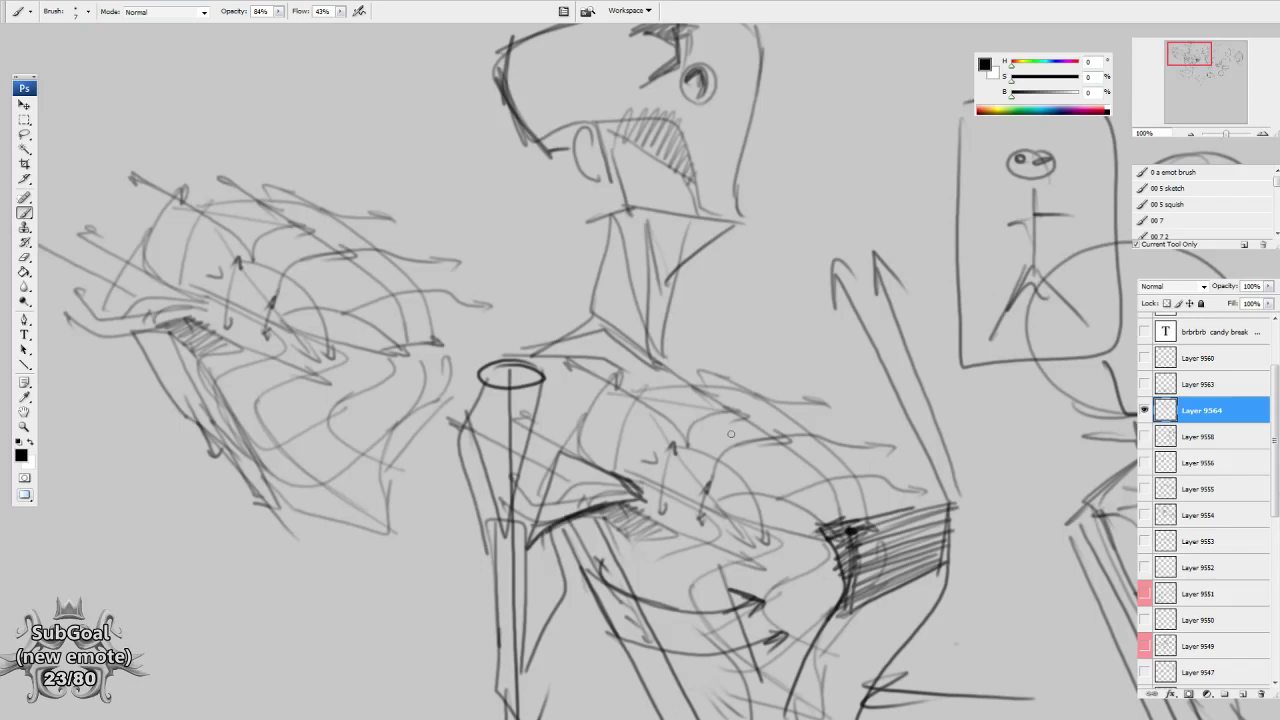
drag(788, 544, 742, 382)
drag(738, 460, 678, 408)
mouse_move(880, 546)
mouse_down()
mouse_move(649, 554)
mouse_move(467, 579)
mouse_up()
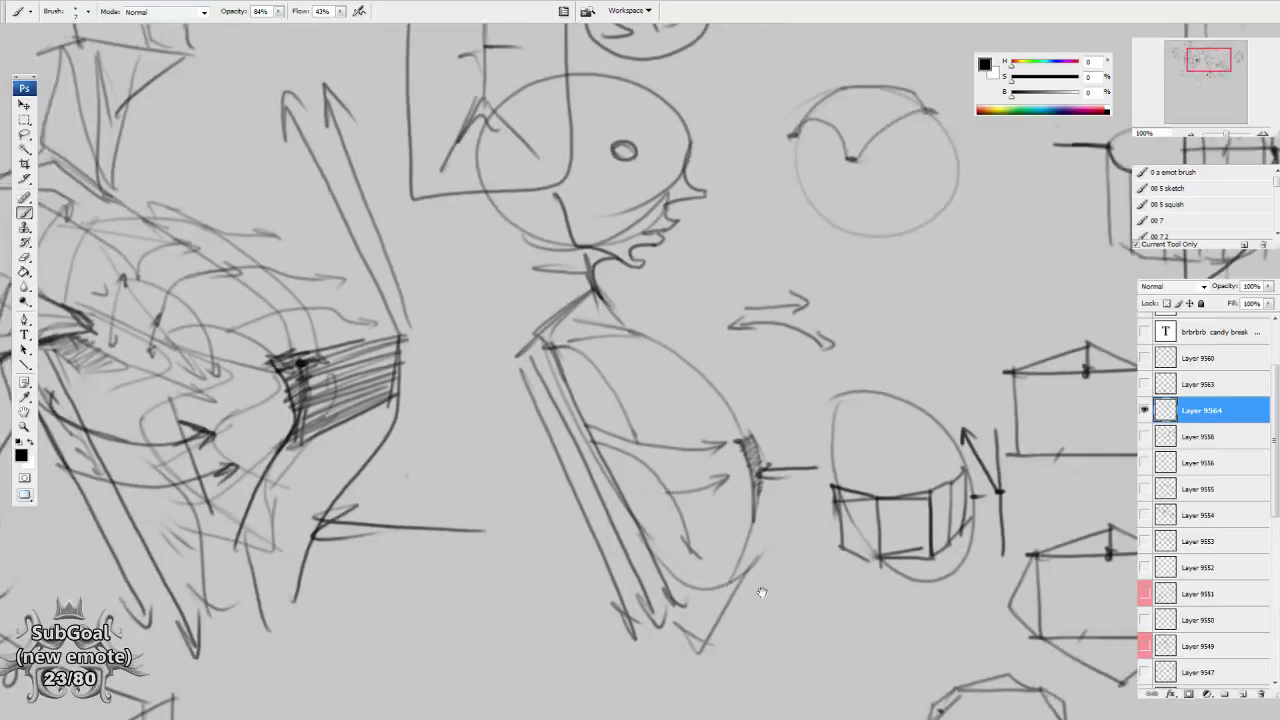
drag(762, 593, 490, 535)
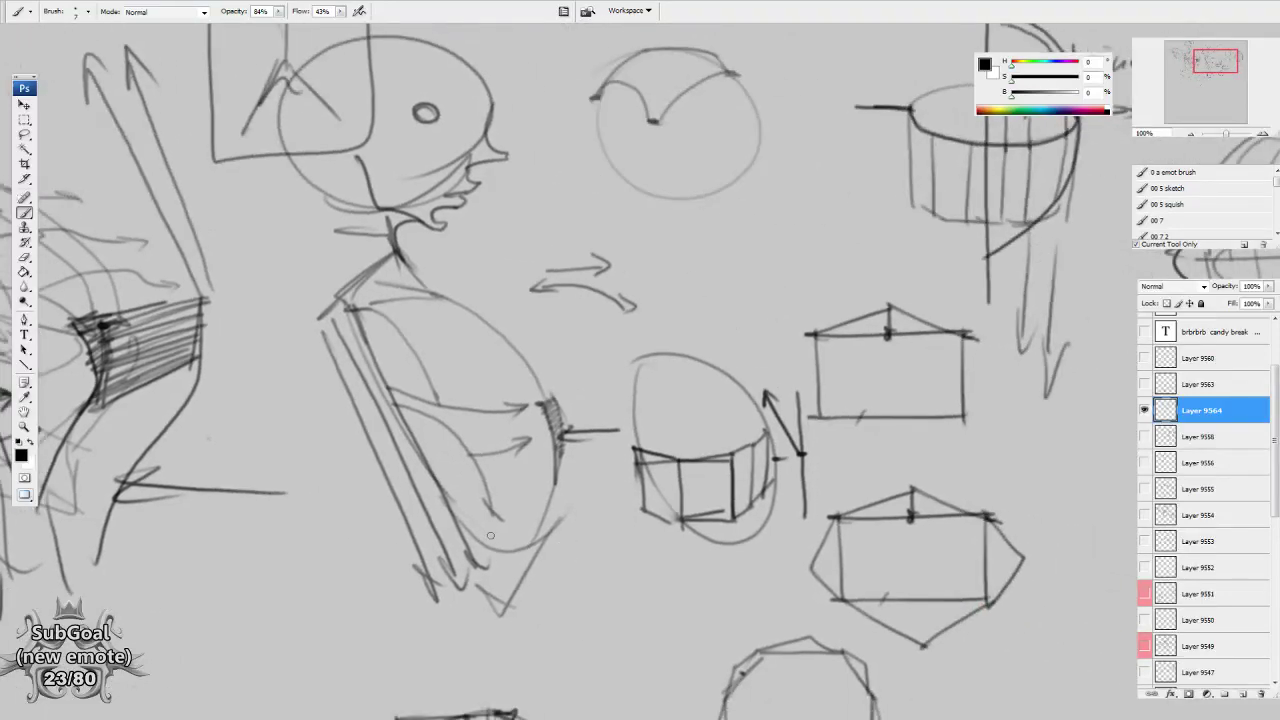
drag(621, 561, 748, 283)
drag(503, 692, 547, 590)
mouse_move(503, 374)
mouse_down()
mouse_move(566, 458)
mouse_move(488, 523)
mouse_move(549, 591)
mouse_up()
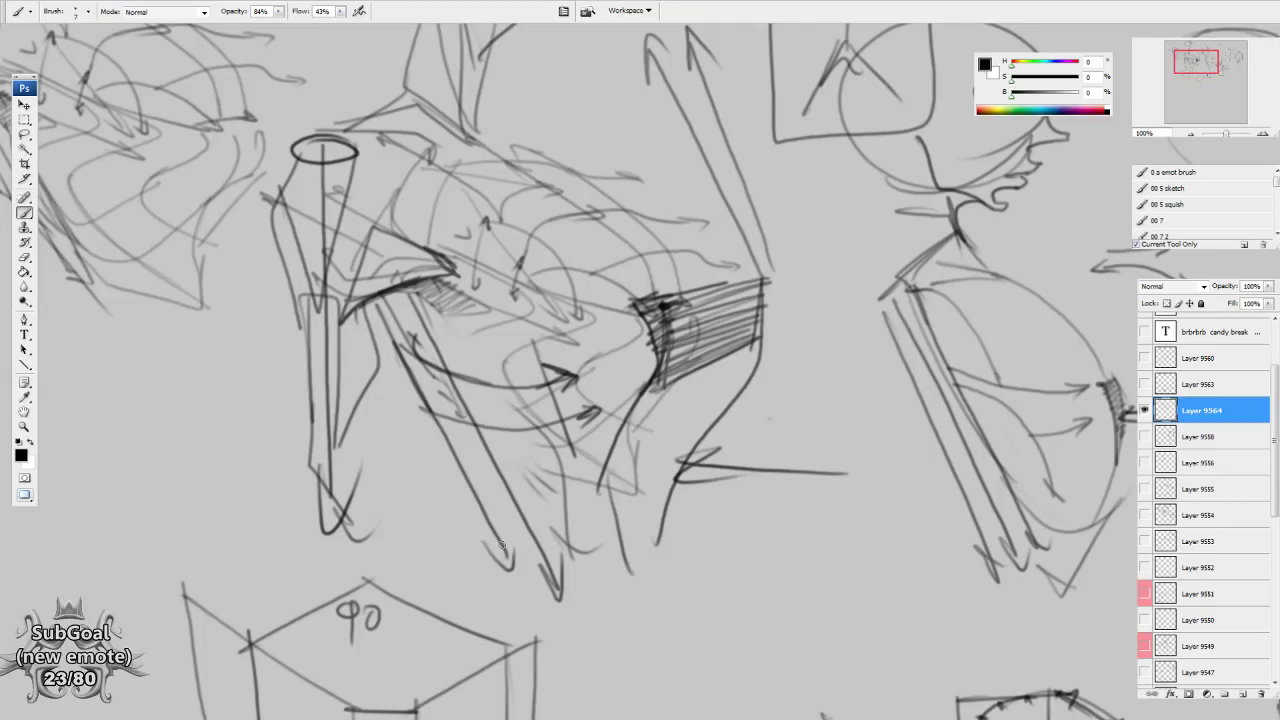
Draw an angled line from the neck over the upper chest to the back of the side-view torso.
mouse_move(512, 528)
mouse_down()
mouse_move(550, 670)
mouse_move(512, 565)
mouse_move(563, 534)
mouse_up()
drag(788, 546, 458, 543)
mouse_move(767, 486)
mouse_down()
mouse_move(740, 506)
mouse_move(738, 580)
mouse_up()
mouse_move(428, 466)
mouse_down()
mouse_move(714, 500)
mouse_move(631, 493)
mouse_up()
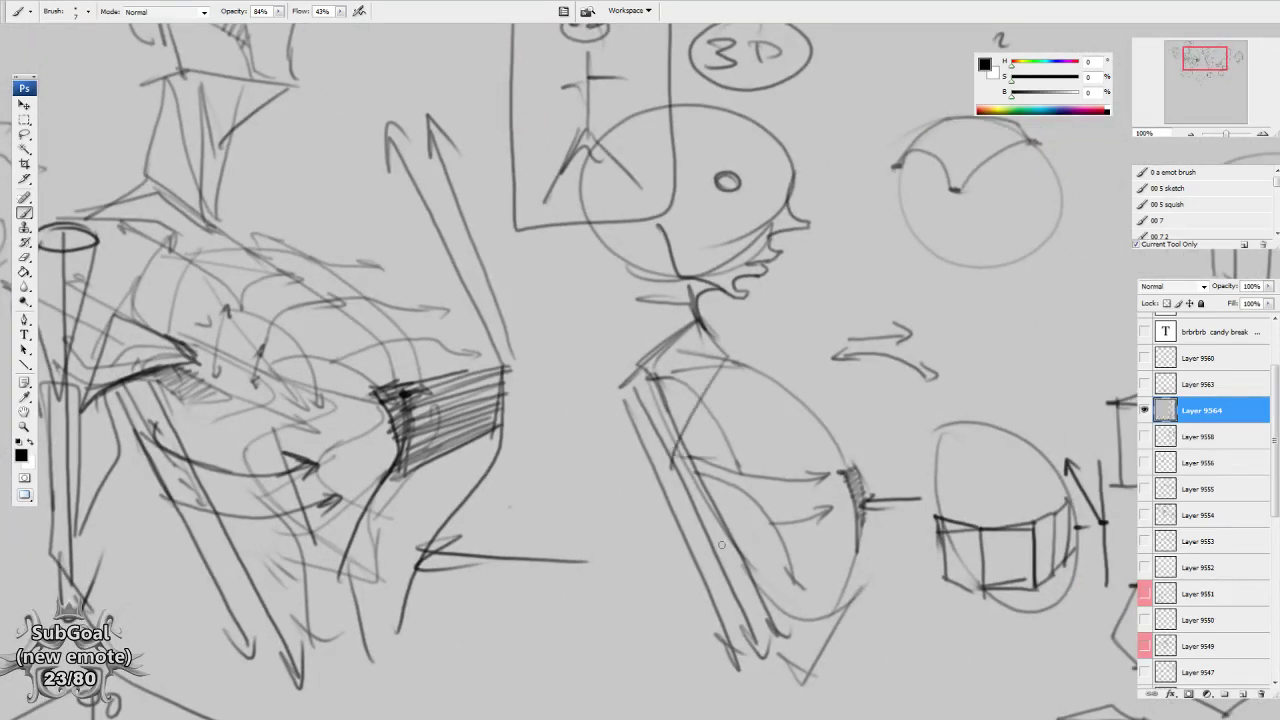
Draw a half-round slab below the "90" box and raise a curved vertical cross-section from the midpoint of its straight edge.
drag(650, 665, 860, 280)
drag(500, 505, 923, 329)
drag(565, 510, 757, 420)
drag(427, 425, 760, 332)
mouse_move(417, 424)
mouse_down()
mouse_move(488, 465)
mouse_move(785, 407)
mouse_move(757, 329)
mouse_up()
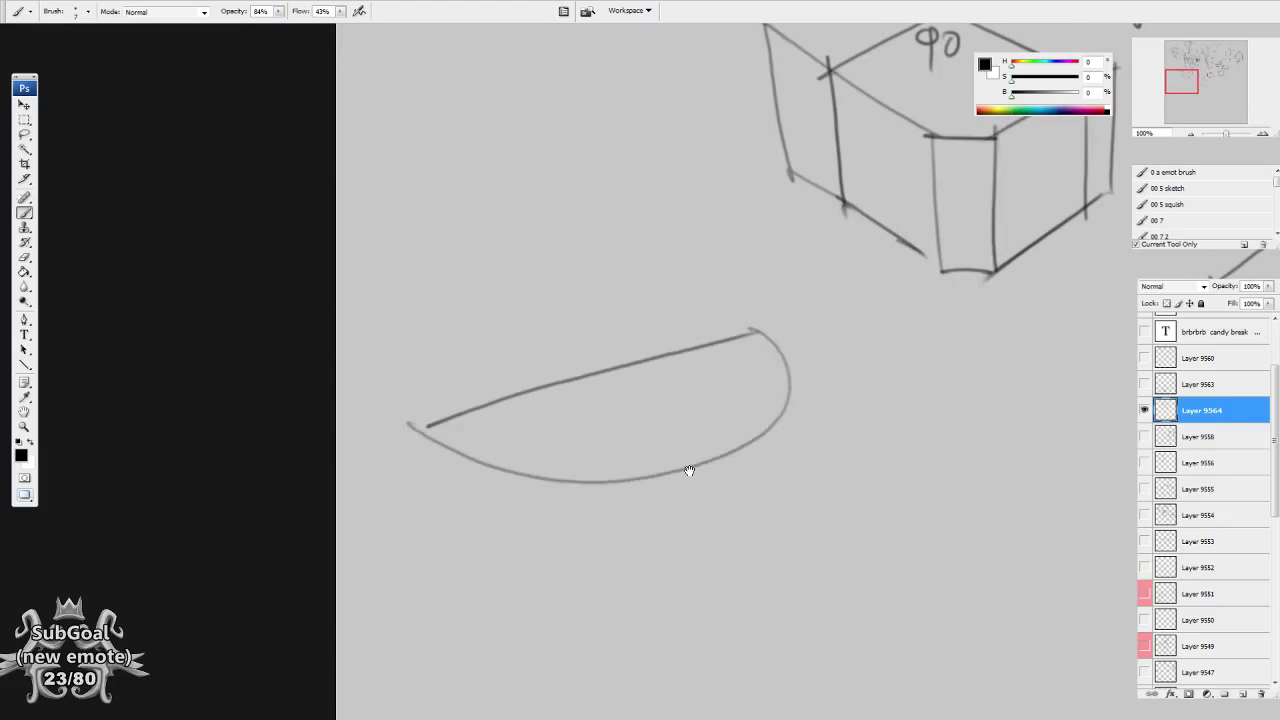
drag(686, 466, 692, 458)
mouse_move(427, 417)
mouse_down()
mouse_move(440, 537)
mouse_move(797, 512)
mouse_up()
drag(806, 352, 800, 525)
drag(711, 437, 729, 470)
mouse_move(618, 386)
mouse_down()
mouse_move(737, 466)
mouse_move(705, 338)
mouse_move(601, 238)
mouse_move(622, 388)
mouse_up()
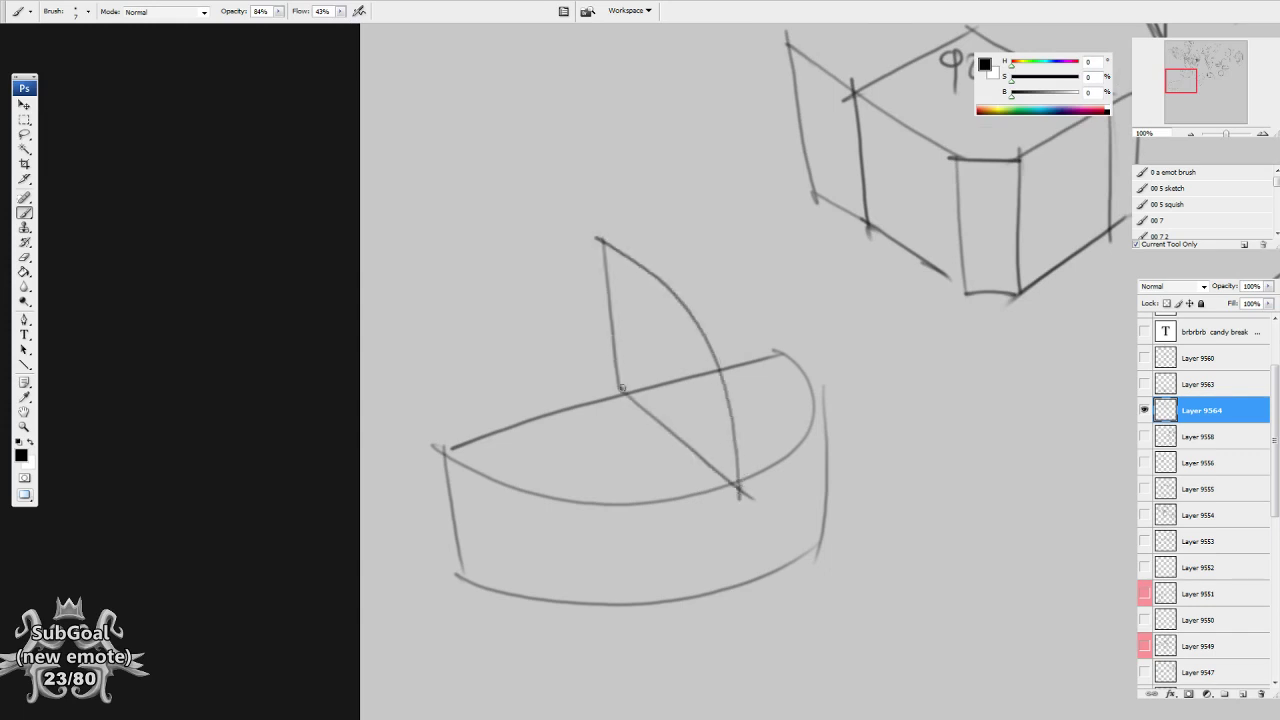
Draw a curved edge from the half-round slab's left corner up to the tip of its raised cross-section.
drag(432, 446, 617, 224)
drag(520, 252, 702, 212)
drag(583, 525, 615, 400)
Sketch bent hip and leg contours across and below the slab, plus a vertical line ending in a small circle.
mouse_move(456, 296)
mouse_down()
mouse_move(502, 578)
mouse_move(530, 590)
mouse_move(546, 627)
mouse_up()
mouse_move(705, 460)
mouse_down()
mouse_move(745, 385)
mouse_move(813, 412)
mouse_up()
mouse_move(697, 438)
mouse_down()
mouse_move(565, 576)
mouse_move(577, 648)
mouse_up()
mouse_move(663, 416)
mouse_down()
mouse_move(734, 492)
mouse_move(632, 660)
mouse_up()
mouse_move(784, 410)
mouse_down()
mouse_move(771, 623)
mouse_move(800, 643)
mouse_up()
mouse_move(800, 643)
mouse_down()
mouse_move(801, 560)
mouse_move(788, 574)
mouse_up()
drag(732, 456, 753, 645)
drag(450, 424, 503, 510)
mouse_move(440, 470)
mouse_down()
mouse_move(447, 500)
mouse_move(482, 528)
mouse_up()
drag(552, 600, 531, 567)
drag(893, 469, 642, 562)
drag(938, 417, 651, 525)
drag(818, 543, 853, 220)
Sketch a tilted, elongated oval torso form beside the slab with small contour arrows inside it.
mouse_move(526, 272)
mouse_down()
mouse_move(538, 465)
mouse_move(522, 272)
mouse_up()
drag(500, 383, 483, 331)
mouse_move(476, 222)
mouse_down()
mouse_move(530, 209)
mouse_move(641, 487)
mouse_up()
drag(540, 196, 614, 514)
drag(587, 454, 593, 446)
mouse_move(520, 318)
mouse_down()
mouse_move(543, 388)
mouse_move(565, 392)
mouse_move(560, 356)
mouse_move(584, 390)
mouse_move(570, 398)
mouse_up()
drag(514, 394, 572, 428)
drag(623, 484, 625, 472)
Add a long downward arrow along the oval's left side, a short sideways arrow, and bent contour arrows wrapping across its middle.
mouse_move(468, 234)
mouse_down()
mouse_move(548, 582)
mouse_move(556, 550)
mouse_up()
drag(593, 400, 591, 412)
drag(628, 263, 676, 270)
drag(484, 322, 602, 384)
drag(548, 352, 626, 358)
drag(572, 400, 634, 345)
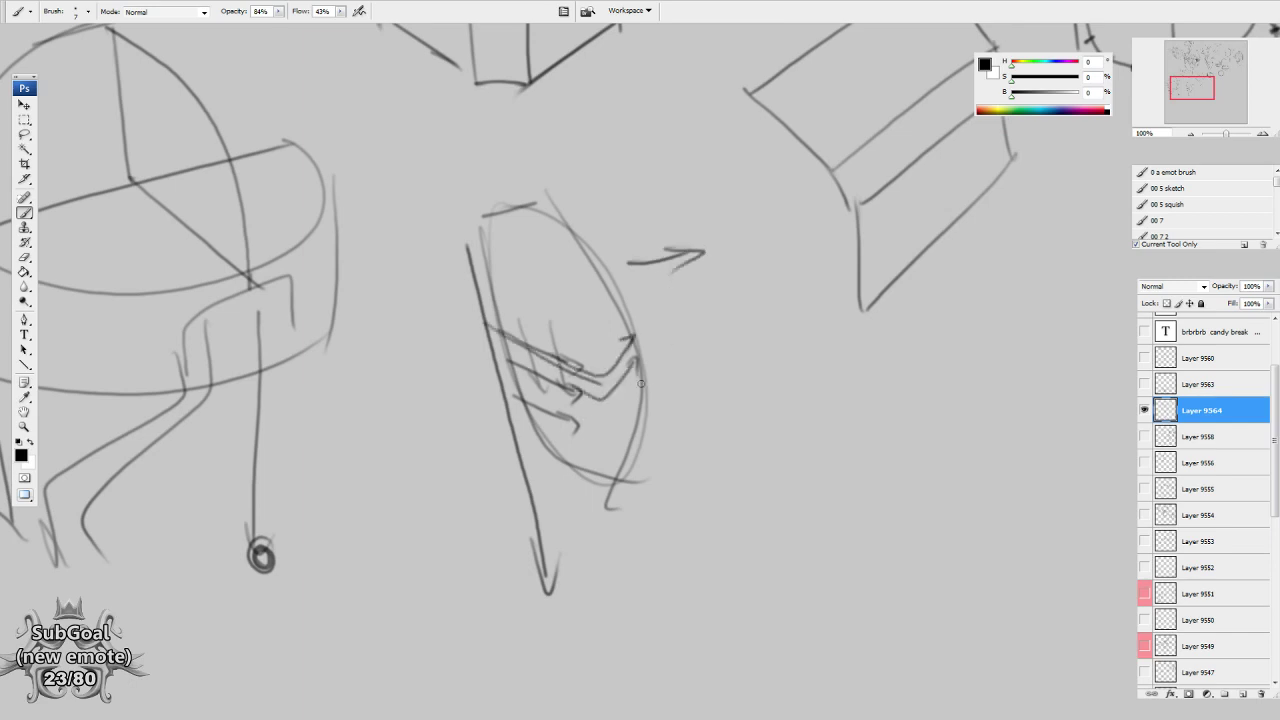
Erase the crowded marks on the large torso's underside and draw a curved arrow wrapping beneath the chest.
drag(622, 232, 637, 623)
drag(757, 283, 743, 434)
drag(749, 186, 629, 423)
drag(514, 441, 544, 414)
key(e)
mouse_move(440, 346)
mouse_down()
mouse_move(492, 398)
mouse_move(572, 395)
mouse_up()
mouse_move(678, 345)
mouse_down()
mouse_move(690, 312)
mouse_move(684, 350)
mouse_up()
key(b)
mouse_move(417, 318)
mouse_down()
mouse_move(488, 358)
mouse_move(558, 348)
mouse_up()
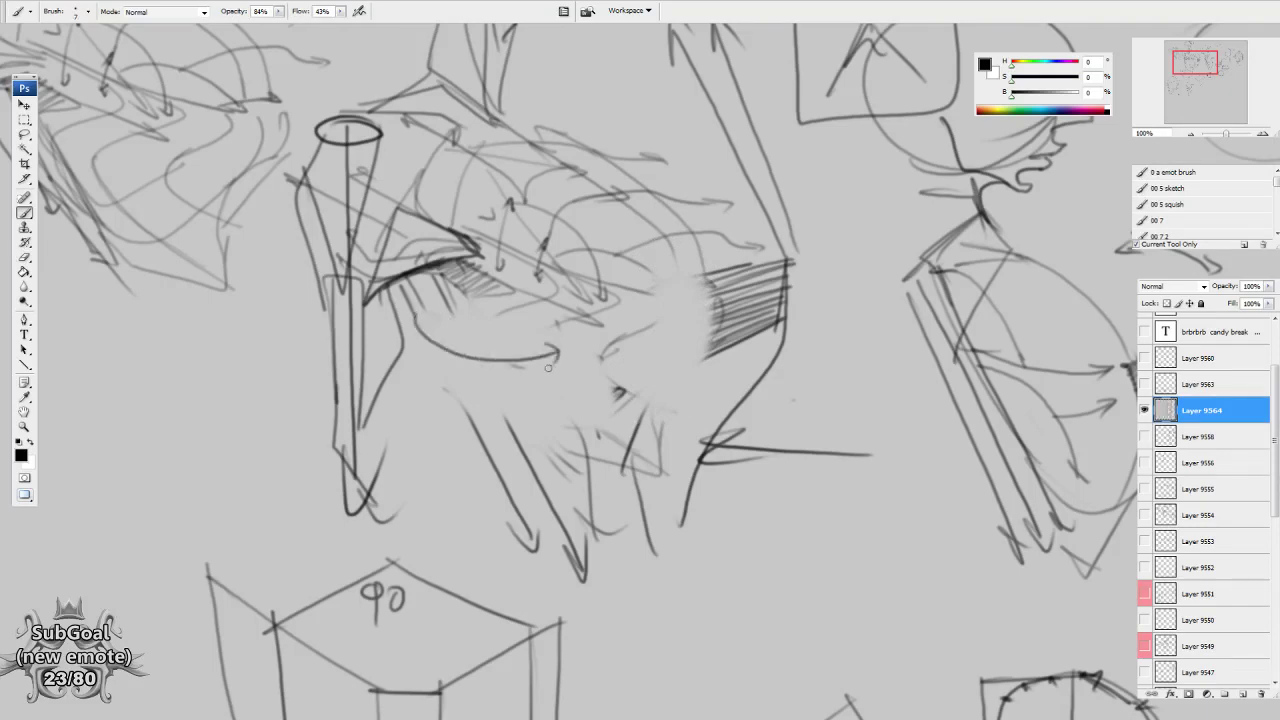
key(e)
mouse_move(605, 360)
mouse_down()
mouse_move(634, 351)
mouse_move(620, 445)
mouse_up()
key(b)
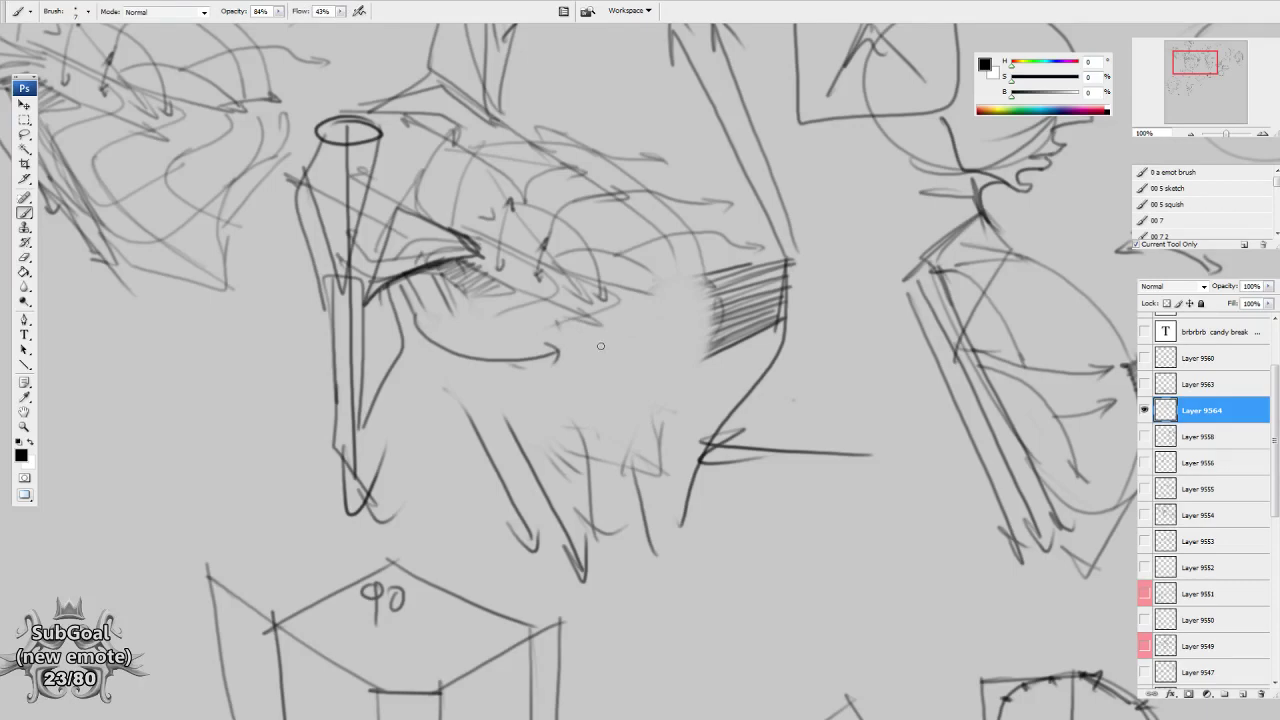
Sketch slanted plane lines, a V shape and a rising arrow across the large torso's lower belly, clearing leftover marks there.
drag(454, 375, 558, 404)
drag(640, 400, 745, 360)
key(e)
drag(637, 457, 664, 515)
key(b)
drag(548, 334, 608, 441)
drag(666, 336, 617, 451)
drag(563, 369, 686, 315)
drag(669, 318, 680, 333)
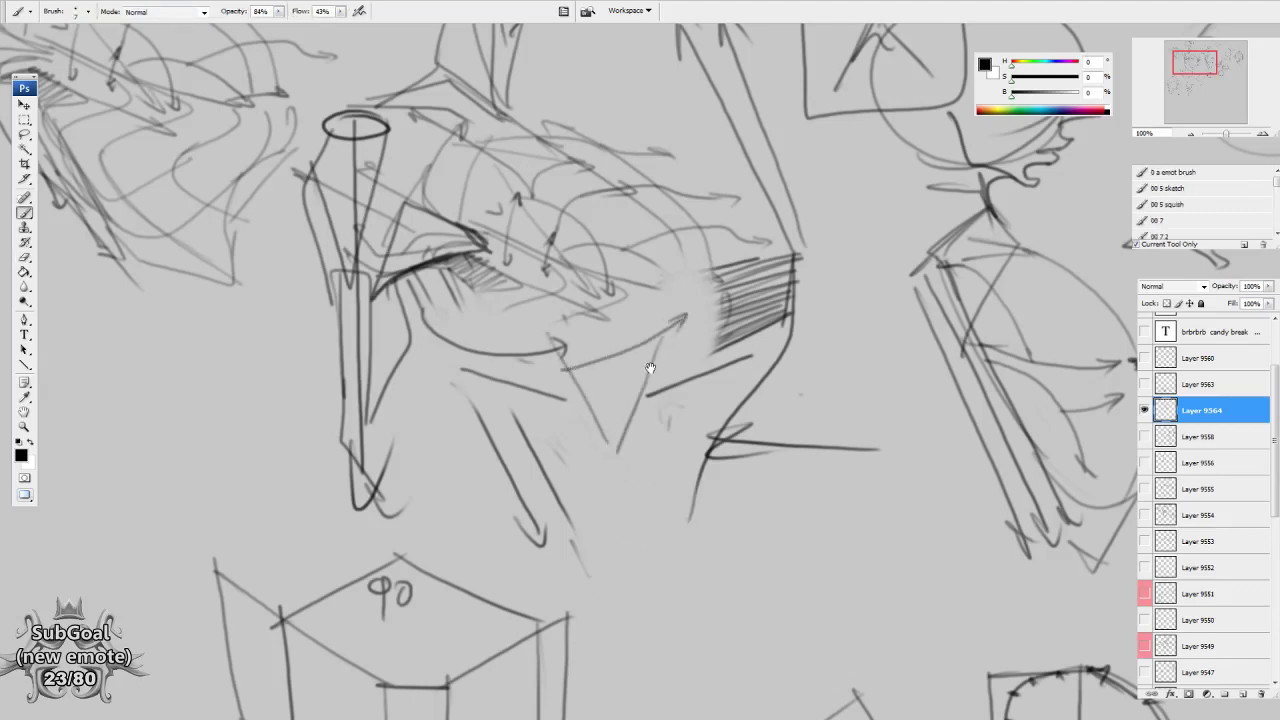
drag(647, 376, 636, 476)
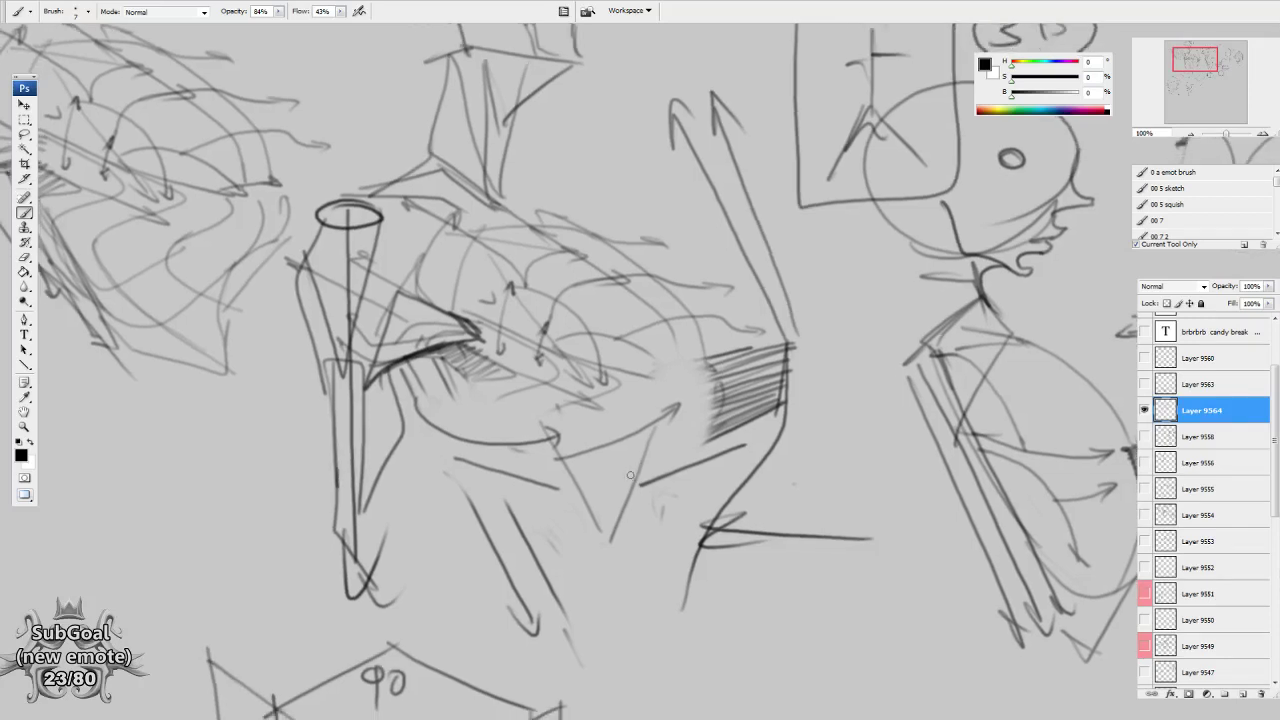
Draw a long downward arrow below the large torso's chest and erase the curved arrow and plane line above it.
drag(630, 475, 622, 340)
drag(415, 303, 519, 545)
drag(491, 495, 519, 544)
drag(524, 440, 544, 511)
key(e)
mouse_move(446, 380)
mouse_down()
mouse_move(557, 371)
mouse_move(523, 380)
mouse_move(445, 325)
mouse_up()
key(b)
drag(422, 385, 441, 403)
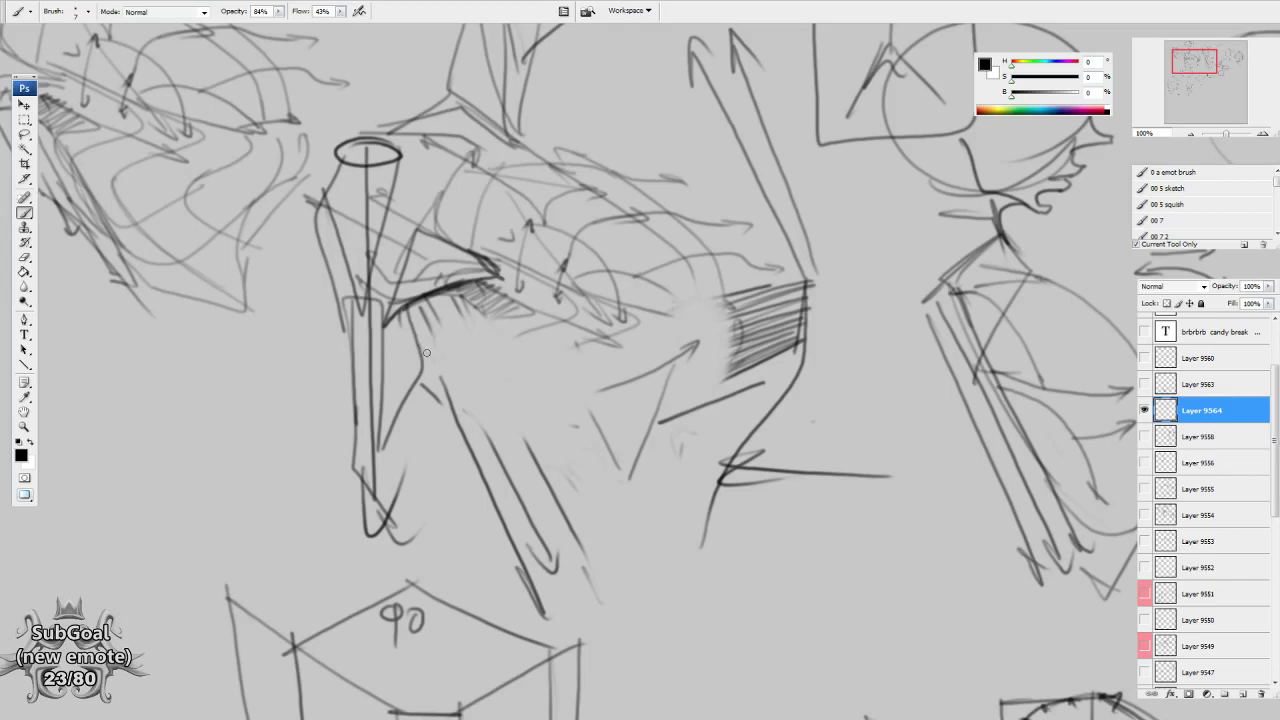
Draw a sweeping curve from beneath the armpit along the underside of the large torso's rib cage.
mouse_move(410, 336)
mouse_down()
mouse_move(432, 364)
mouse_move(540, 426)
mouse_move(617, 390)
mouse_move(624, 400)
mouse_up()
drag(596, 426, 604, 424)
drag(481, 395, 614, 361)
mouse_move(598, 356)
mouse_down()
mouse_move(615, 362)
mouse_move(486, 366)
mouse_move(549, 323)
mouse_move(600, 330)
mouse_move(652, 370)
mouse_move(703, 380)
mouse_move(785, 300)
mouse_move(716, 372)
mouse_up()
Erase the hatched waist patch and draw a side contour with cross ticks and a hooked curve below it.
key(e)
key(b)
mouse_move(728, 276)
mouse_down()
mouse_move(733, 355)
mouse_move(754, 348)
mouse_up()
mouse_move(714, 318)
mouse_down()
mouse_move(755, 311)
mouse_move(630, 440)
mouse_move(612, 438)
mouse_up()
key(space)
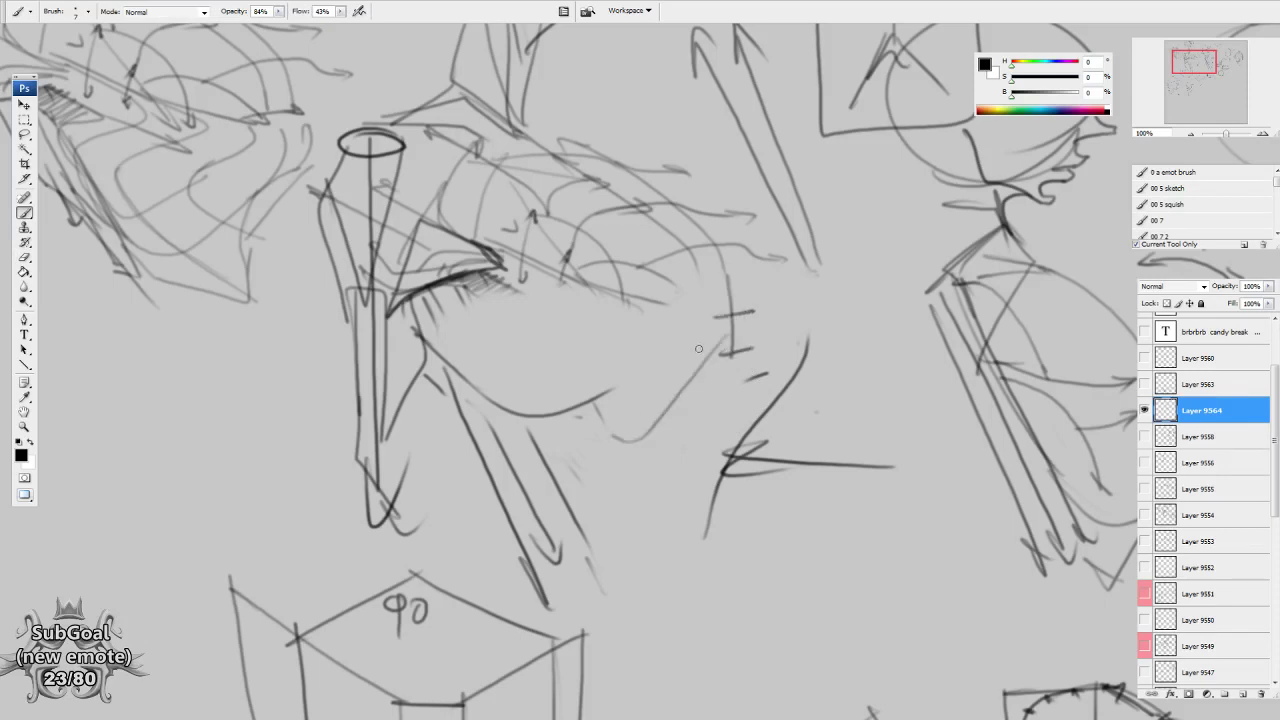
Draw diagonal arrows running from the armpit down across the large torso's rib cage.
drag(438, 323, 545, 386)
drag(470, 298, 578, 393)
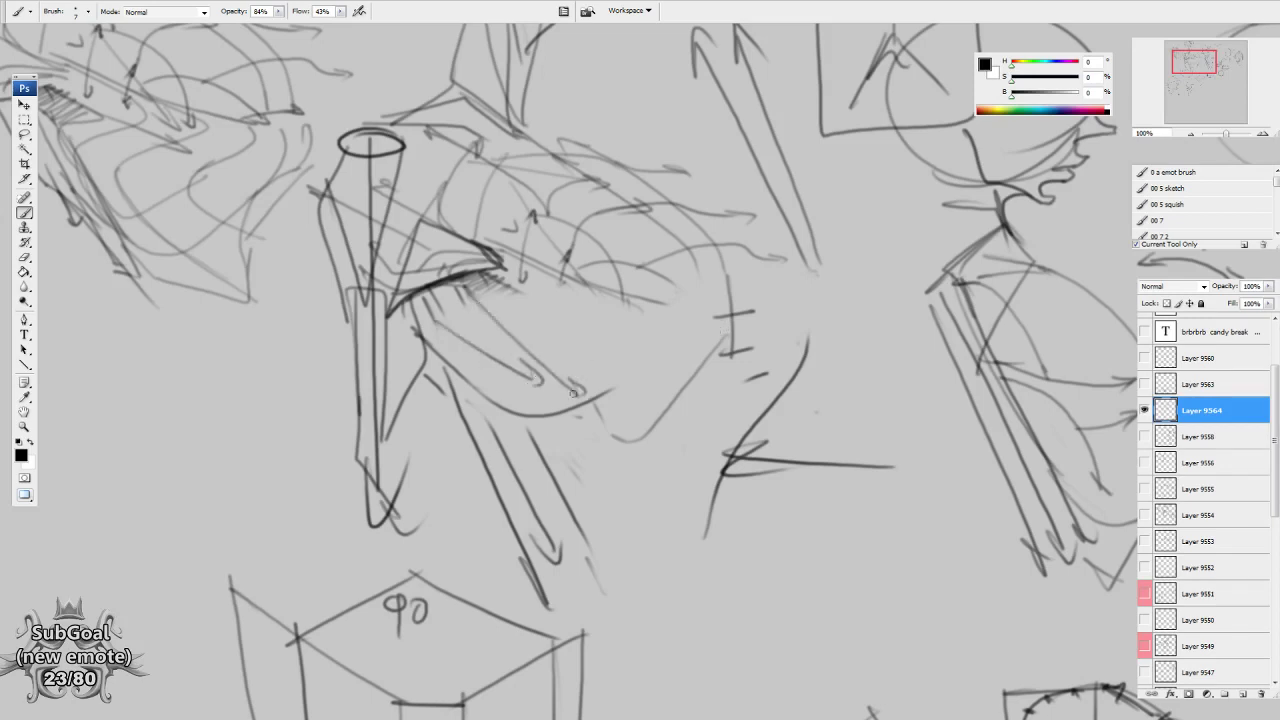
drag(559, 303, 561, 362)
drag(473, 271, 554, 406)
drag(732, 374, 800, 478)
Cut the lassoed large torso sketch, paste it onto a new layer, and flip it horizontally.
key(l)
mouse_move(443, 237)
mouse_down()
mouse_move(380, 347)
mouse_move(896, 526)
mouse_move(457, 209)
mouse_move(551, 376)
mouse_move(729, 90)
mouse_move(632, 478)
mouse_up()
mouse_move(474, 688)
mouse_down()
mouse_move(506, 241)
mouse_move(465, 453)
mouse_move(915, 498)
mouse_move(728, 243)
mouse_up()
key(ctrl+x)
key(ctrl+v)
key(ctrl+shift+h)
Position the mirrored torso and hide Layer 9564 to isolate it on the canvas.
key(v)
drag(749, 604, 773, 365)
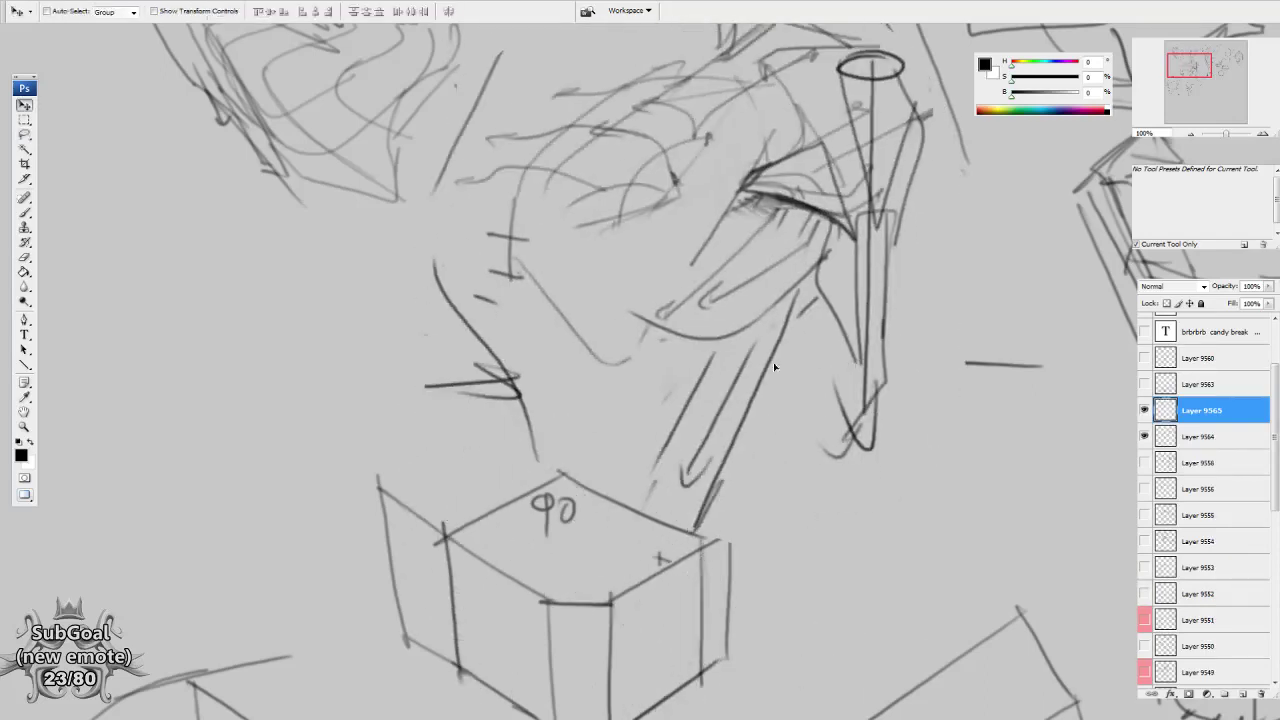
click(1145, 437)
drag(886, 426, 848, 433)
drag(751, 366, 744, 489)
key(b)
Sketch a large, slightly tilted oval for the pelvis in the empty area left of the mirrored torso.
mouse_move(686, 406)
mouse_down()
mouse_move(666, 354)
mouse_move(646, 423)
mouse_move(654, 460)
mouse_move(629, 450)
mouse_up()
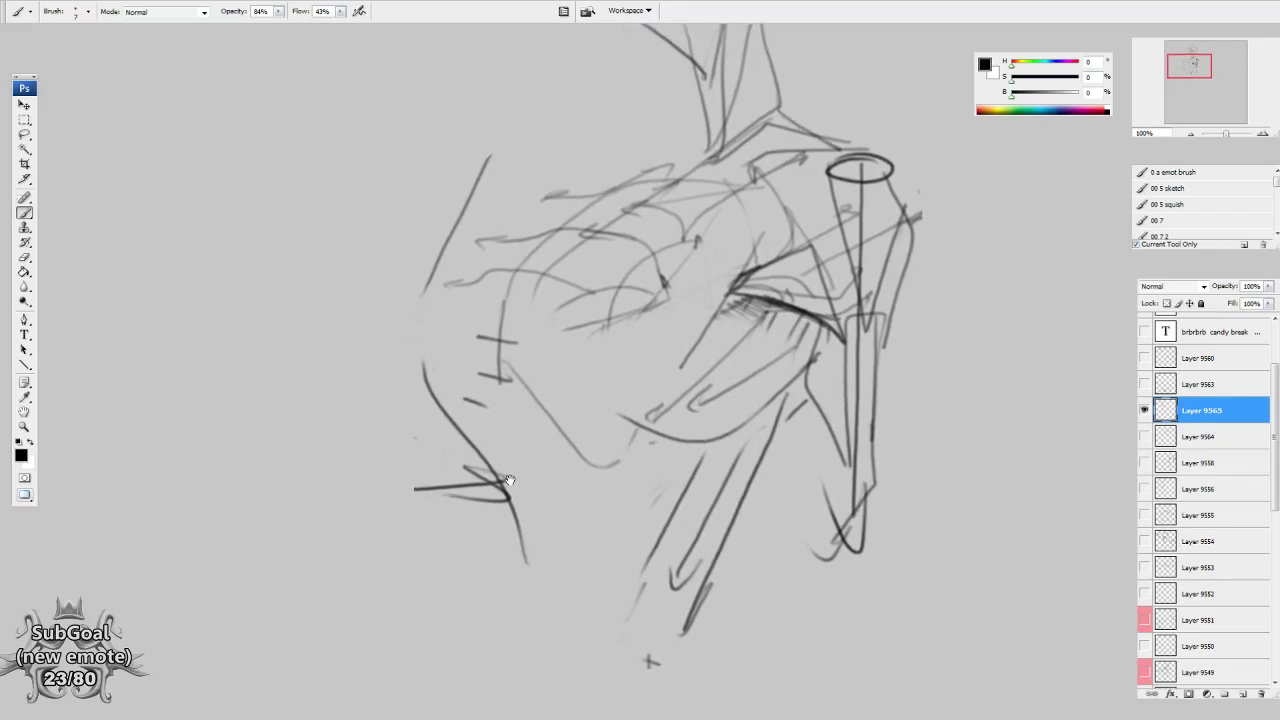
drag(507, 479, 523, 465)
drag(413, 447, 588, 444)
drag(841, 434, 813, 441)
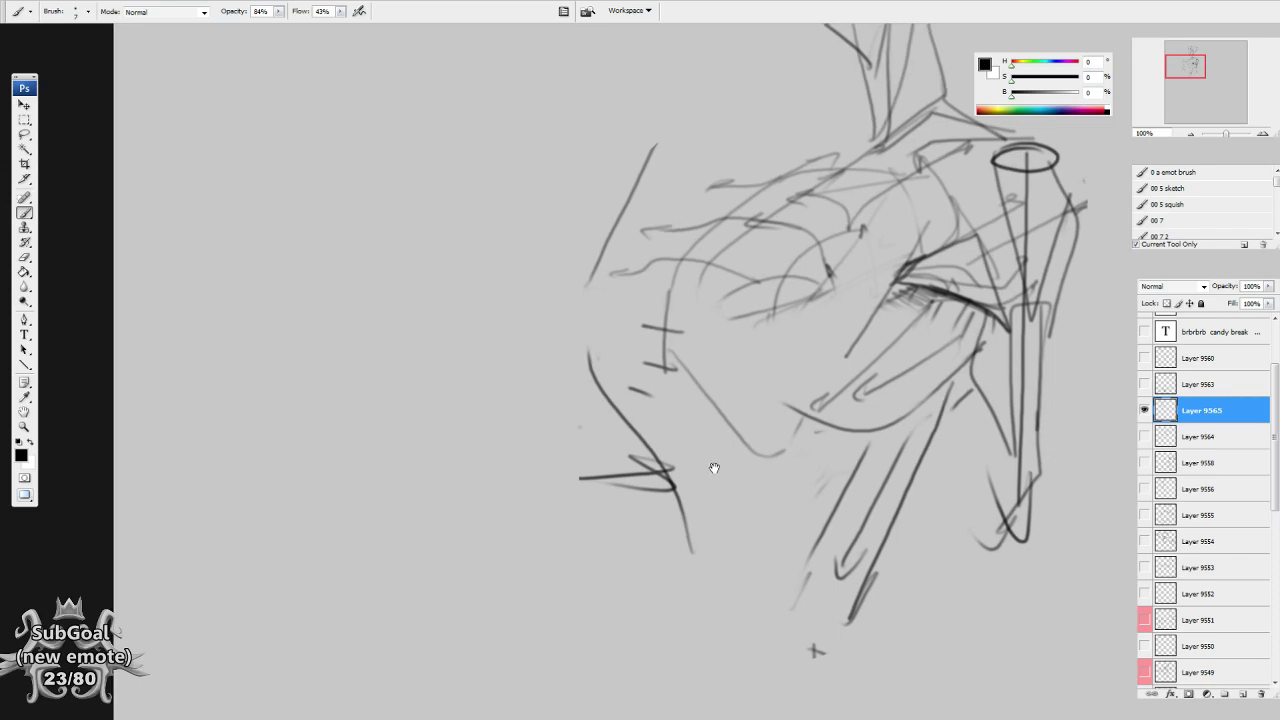
drag(608, 527, 652, 515)
drag(541, 505, 631, 471)
mouse_move(508, 331)
mouse_down()
mouse_move(540, 335)
mouse_move(440, 330)
mouse_up()
drag(580, 546, 584, 534)
Draw a downward-pointing triangle with curved sides inside the pelvis oval.
drag(405, 398, 496, 401)
drag(400, 400, 448, 471)
mouse_move(448, 471)
mouse_down()
mouse_move(499, 399)
mouse_move(460, 409)
mouse_move(456, 482)
mouse_up()
drag(410, 388, 540, 384)
drag(520, 400, 462, 490)
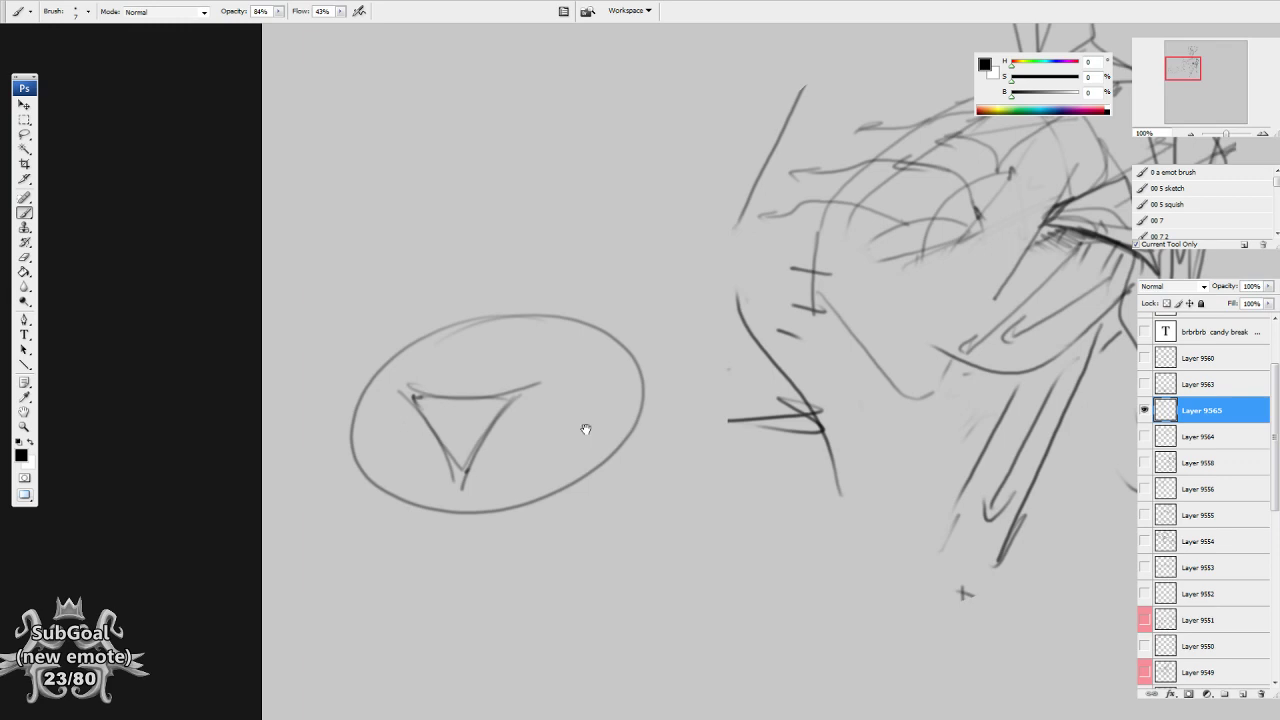
Reinforce the triangle's upper-left corner with an arrowhead and draw a curve from there down past the oval's lower edge.
mouse_move(416, 394)
mouse_down()
mouse_move(405, 420)
mouse_move(469, 380)
mouse_up()
mouse_move(454, 391)
mouse_down()
mouse_move(471, 379)
mouse_move(467, 393)
mouse_up()
mouse_move(497, 410)
mouse_down()
mouse_move(507, 432)
mouse_move(408, 401)
mouse_move(408, 417)
mouse_up()
mouse_move(405, 396)
mouse_down()
mouse_move(428, 408)
mouse_move(443, 547)
mouse_move(458, 542)
mouse_up()
mouse_move(436, 521)
mouse_down()
mouse_move(460, 533)
mouse_move(463, 520)
mouse_move(435, 460)
mouse_up()
alt+click(459, 505)
key(d)
scroll(436, 460, down, 3)
Draw tapering leg lines below the pelvis oval and hatch the curved band along the triangle's left side.
drag(463, 395, 452, 540)
mouse_move(440, 432)
mouse_down()
mouse_move(434, 539)
mouse_move(438, 551)
mouse_move(453, 540)
mouse_move(449, 618)
mouse_up()
drag(470, 500, 472, 510)
drag(612, 386, 470, 655)
drag(476, 428, 485, 496)
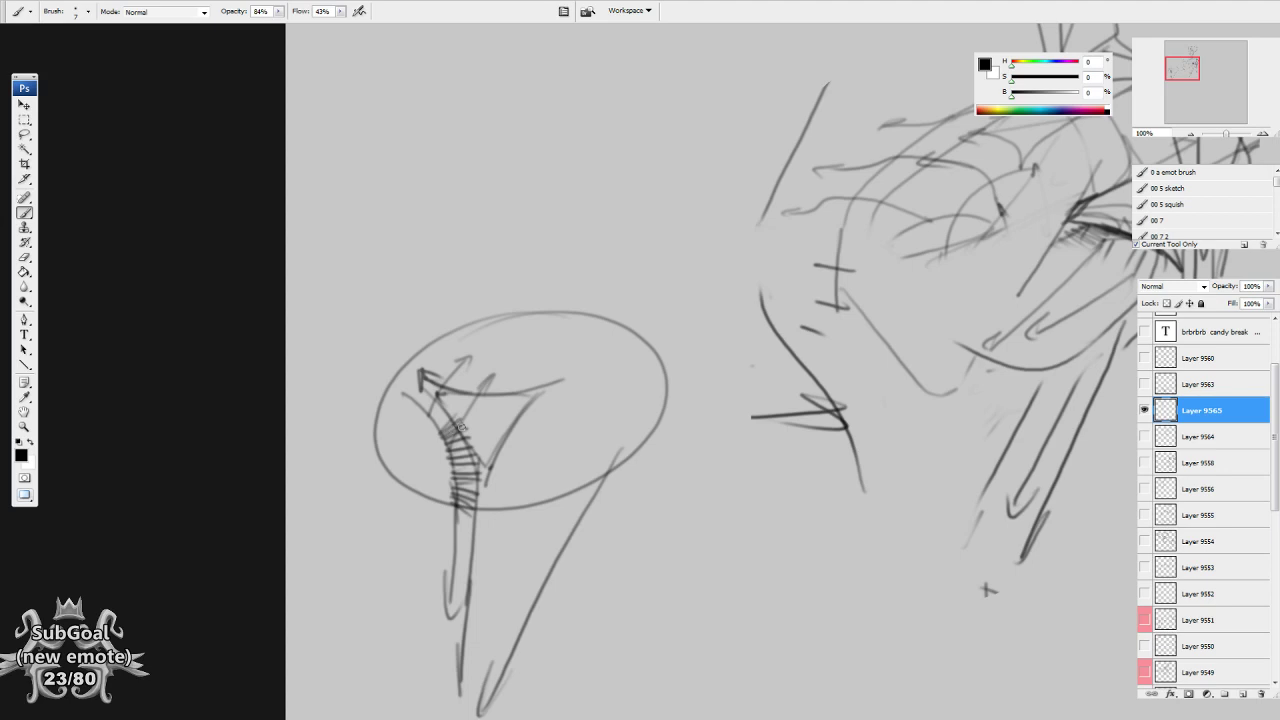
Draw an arrow rising from the triangle's upper-left corner and extend the band's hatching to the oval's left edge.
drag(427, 389, 466, 295)
drag(435, 423, 406, 400)
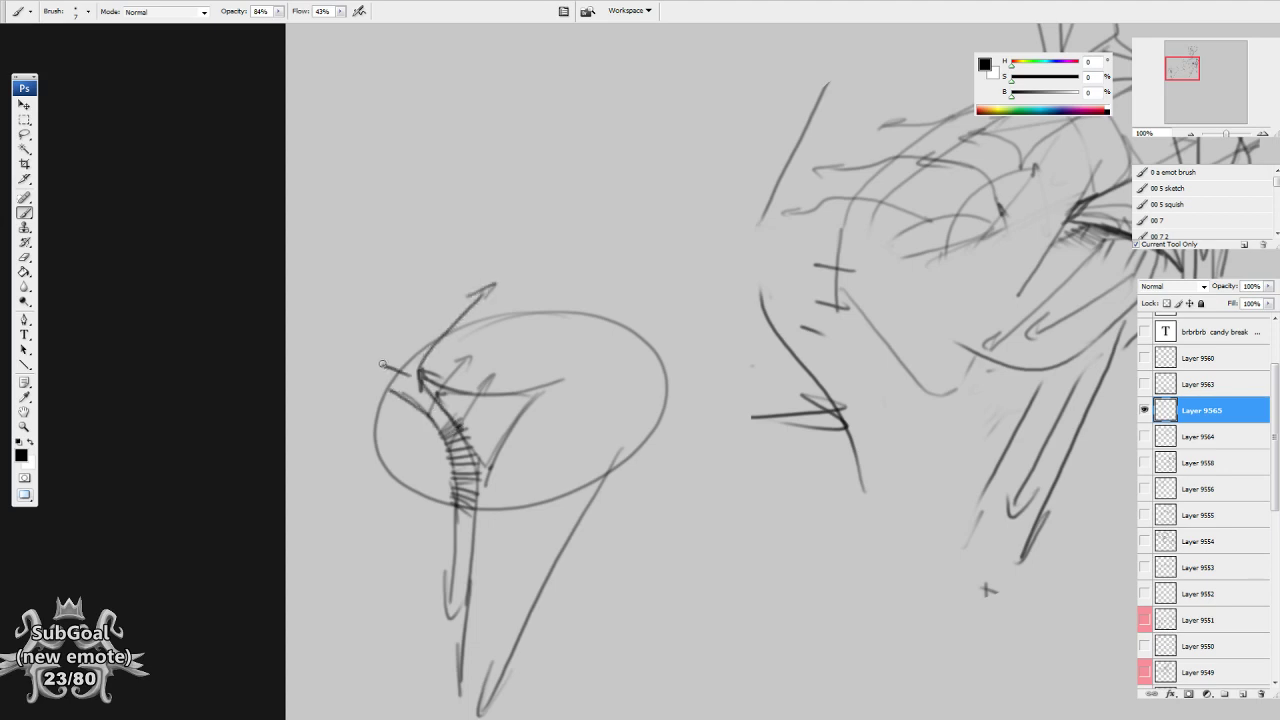
drag(452, 437, 394, 370)
scroll(410, 400, up, 2)
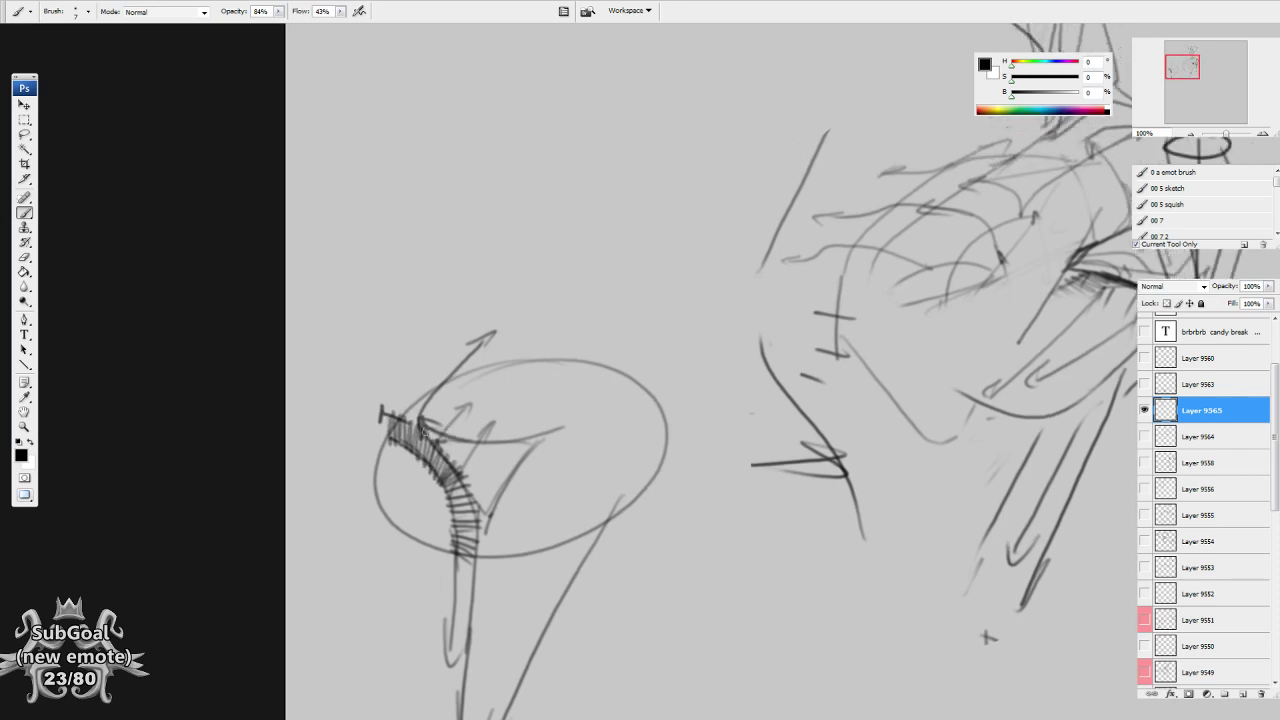
Add parallel lines rising from the hip corner and hatch the strip from the waist down into the leg.
mouse_move(381, 413)
mouse_down()
mouse_move(455, 333)
mouse_move(503, 295)
mouse_up()
drag(466, 366, 551, 284)
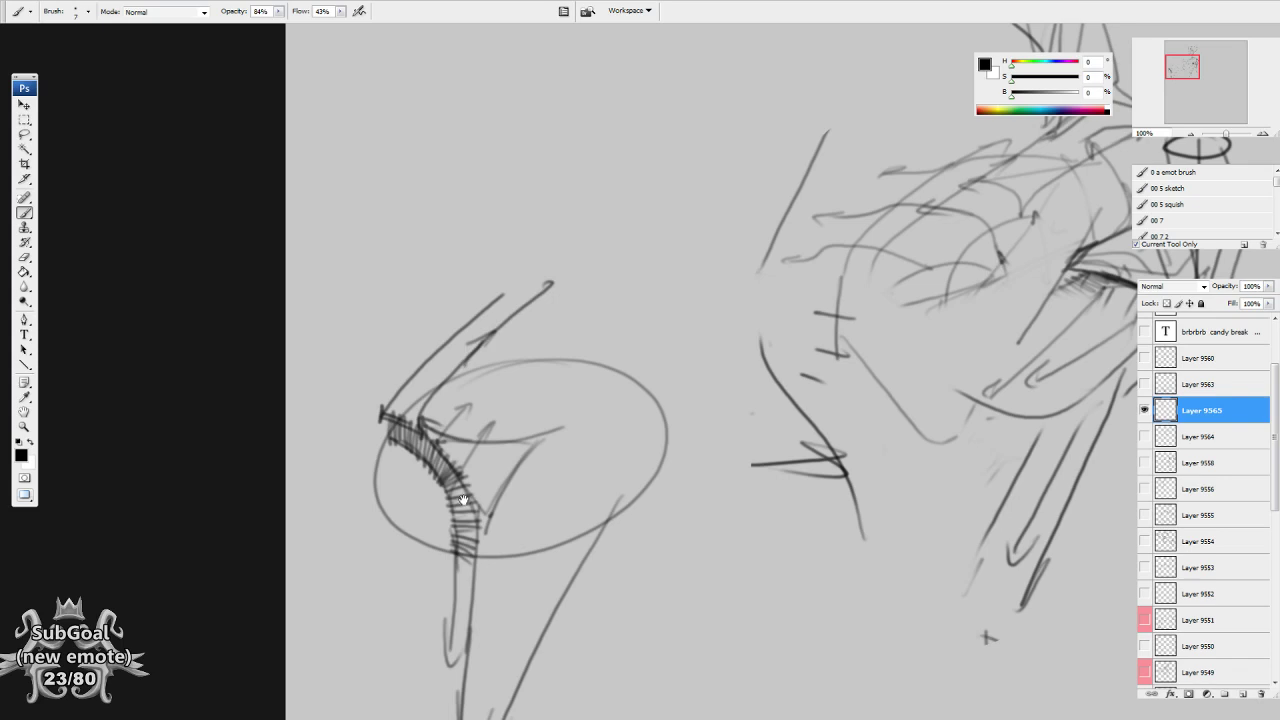
drag(445, 560, 459, 543)
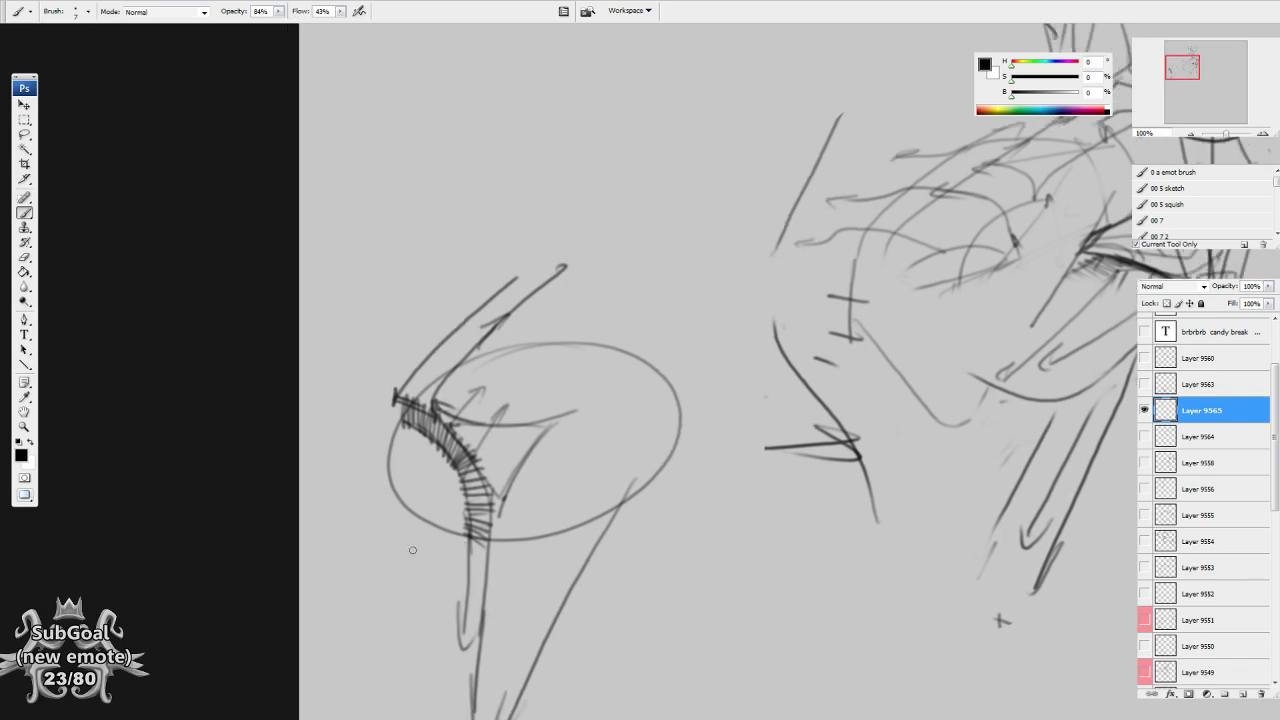
mouse_move(475, 609)
mouse_down()
mouse_move(492, 584)
mouse_move(468, 542)
mouse_move(508, 520)
mouse_move(506, 508)
mouse_move(470, 479)
mouse_move(487, 447)
mouse_move(458, 433)
mouse_move(469, 406)
mouse_move(415, 396)
mouse_move(476, 354)
mouse_move(436, 345)
mouse_move(443, 332)
mouse_move(529, 297)
mouse_move(505, 275)
mouse_up()
drag(585, 517, 584, 499)
drag(735, 584, 739, 578)
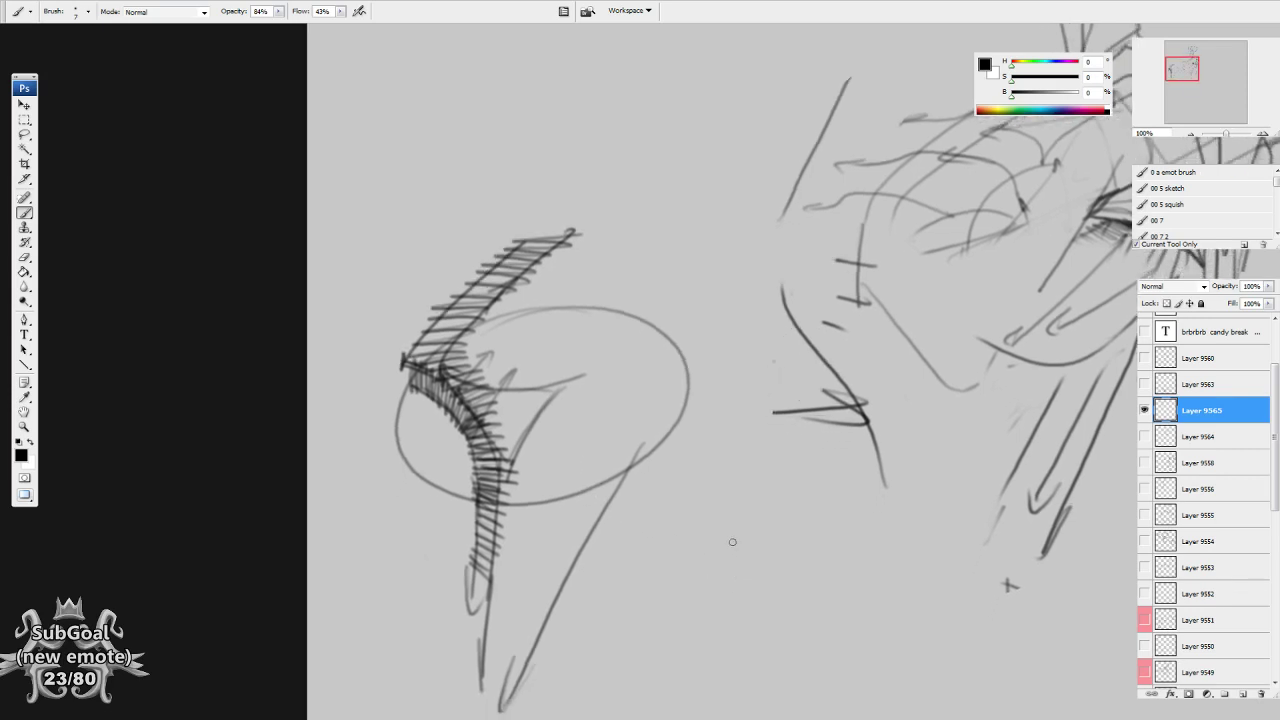
Draw curved contour arrows wrapping around the pelvis's right hip and inward toward the triangle.
mouse_move(652, 402)
mouse_down()
mouse_move(626, 320)
mouse_move(572, 418)
mouse_up()
drag(557, 341, 674, 279)
mouse_move(682, 281)
mouse_down()
mouse_move(671, 305)
mouse_move(548, 385)
mouse_up()
mouse_move(699, 301)
mouse_down()
mouse_move(584, 421)
mouse_move(626, 379)
mouse_move(512, 486)
mouse_up()
drag(641, 388, 535, 530)
mouse_move(597, 378)
mouse_down()
mouse_move(526, 407)
mouse_move(464, 367)
mouse_up()
drag(476, 385, 505, 383)
mouse_move(592, 410)
mouse_down()
mouse_move(585, 450)
mouse_move(595, 441)
mouse_up()
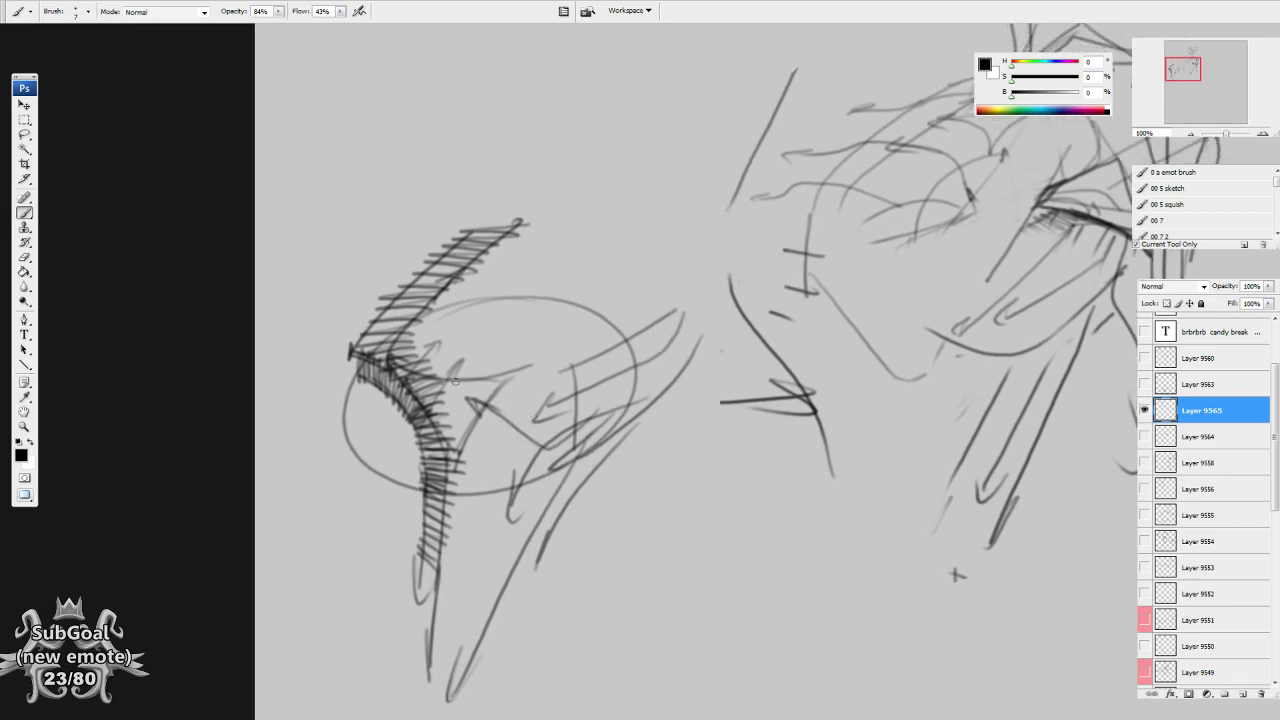
Draw a bold straight-sided triangle across the pelvis and mark its corners with dark dots.
mouse_move(400, 346)
mouse_down()
mouse_move(604, 354)
mouse_move(488, 500)
mouse_up()
mouse_move(400, 347)
mouse_down()
mouse_move(502, 492)
mouse_move(482, 510)
mouse_up()
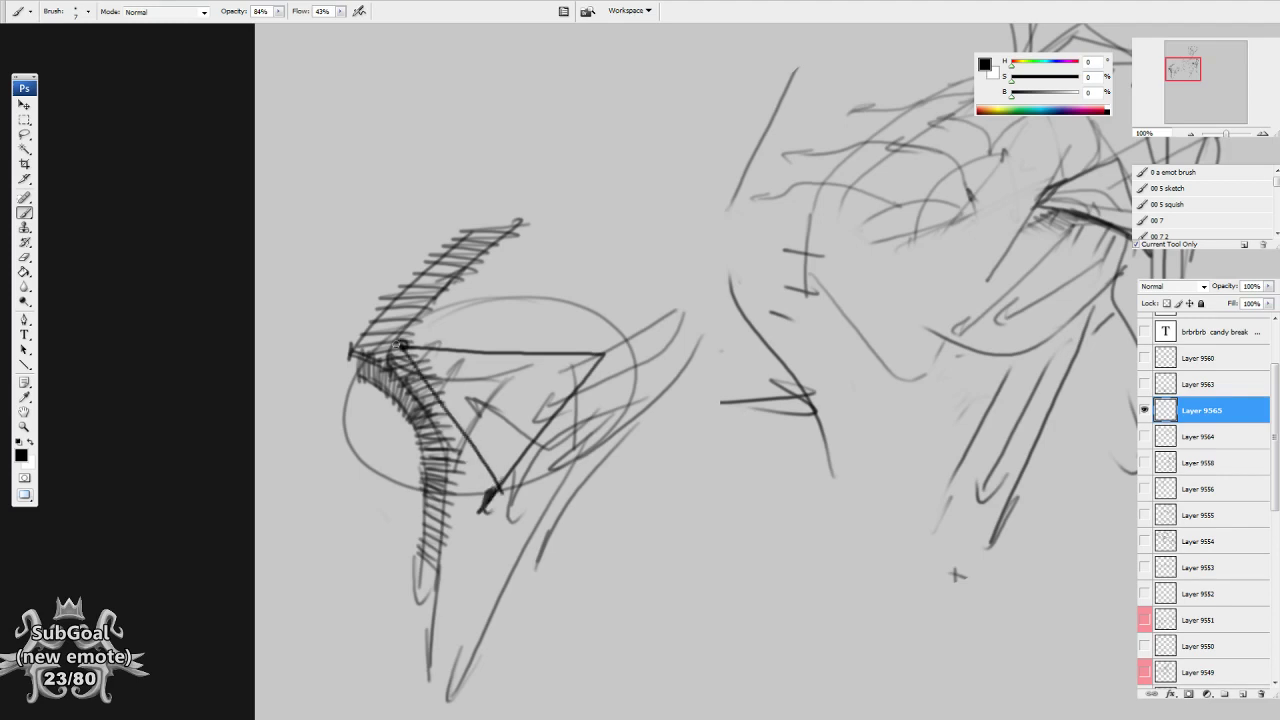
click(597, 357)
mouse_move(710, 472)
mouse_down()
mouse_move(717, 551)
mouse_move(686, 591)
mouse_up()
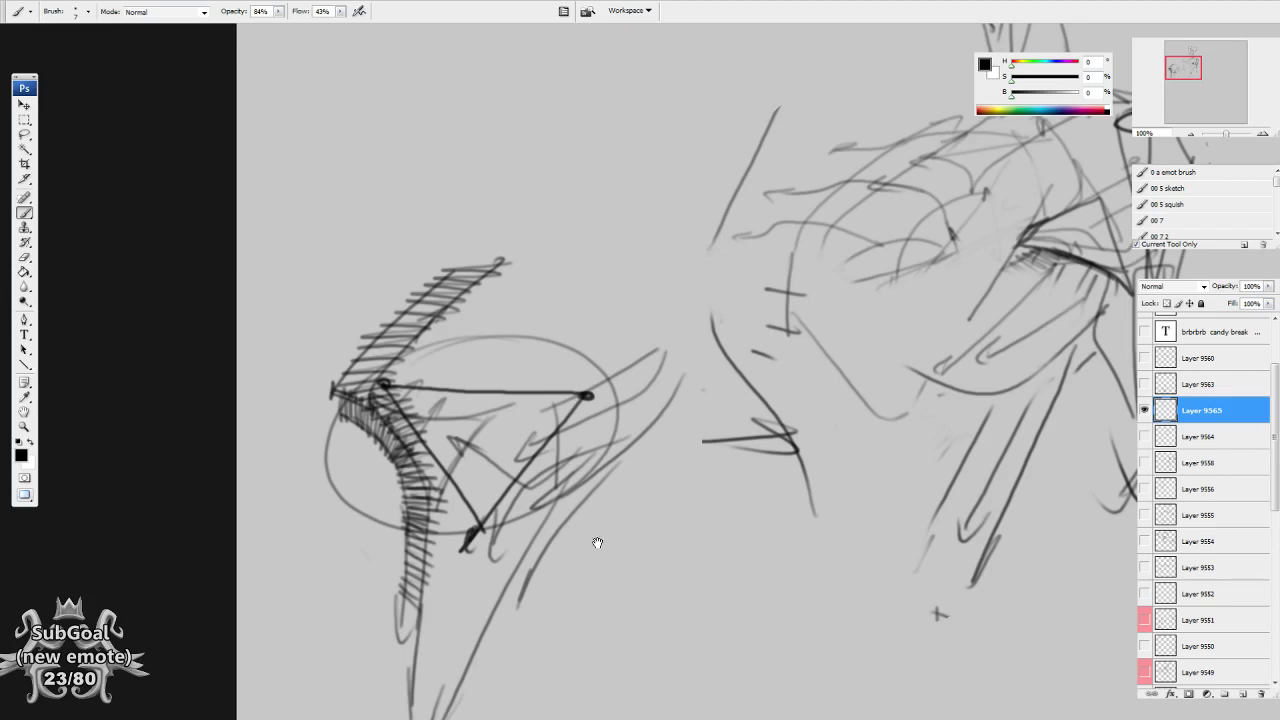
Place a copy of the lassoed pelvis sketch on a new layer and flip it horizontally.
key(e)
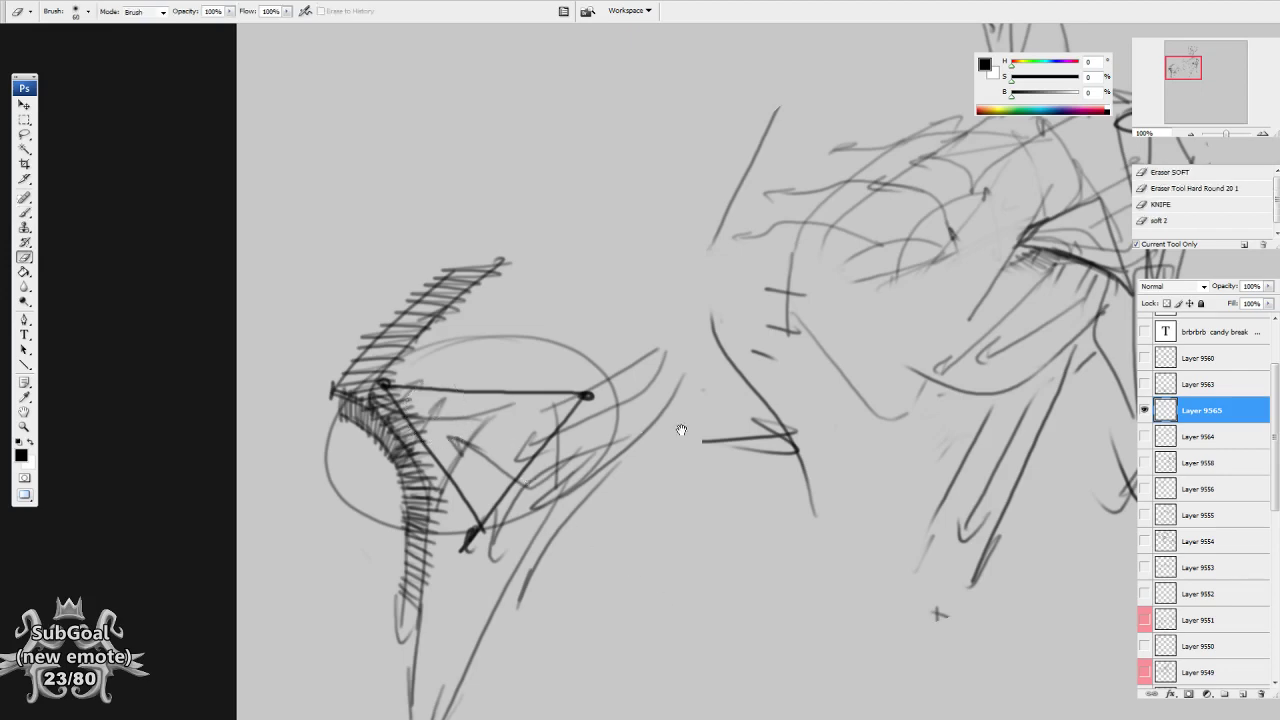
drag(682, 430, 608, 390)
key(l)
mouse_move(482, 184)
mouse_down()
mouse_move(276, 719)
mouse_move(602, 229)
mouse_move(590, 222)
mouse_up()
drag(620, 506, 620, 257)
mouse_move(533, 231)
mouse_down()
mouse_move(560, 317)
mouse_move(937, 569)
mouse_move(623, 277)
mouse_up()
drag(598, 365, 696, 528)
key(ctrl+x)
key(ctrl+v)
key(ctrl+shift+h)
Erase the loose strokes inside the mirrored pelvis triangle and draw short dividers across its two upper corners.
key(e)
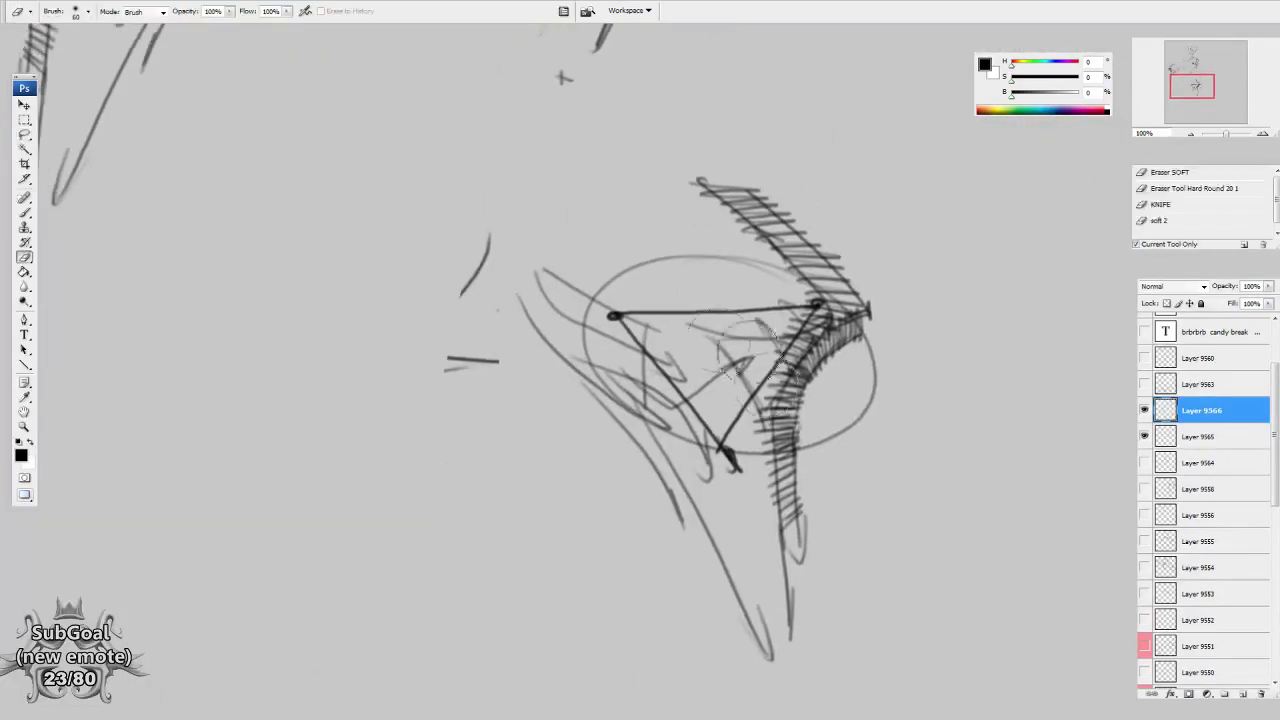
mouse_move(624, 377)
mouse_down()
mouse_move(687, 450)
mouse_move(731, 358)
mouse_move(709, 360)
mouse_move(735, 415)
mouse_move(729, 455)
mouse_up()
key(b)
drag(664, 378, 649, 427)
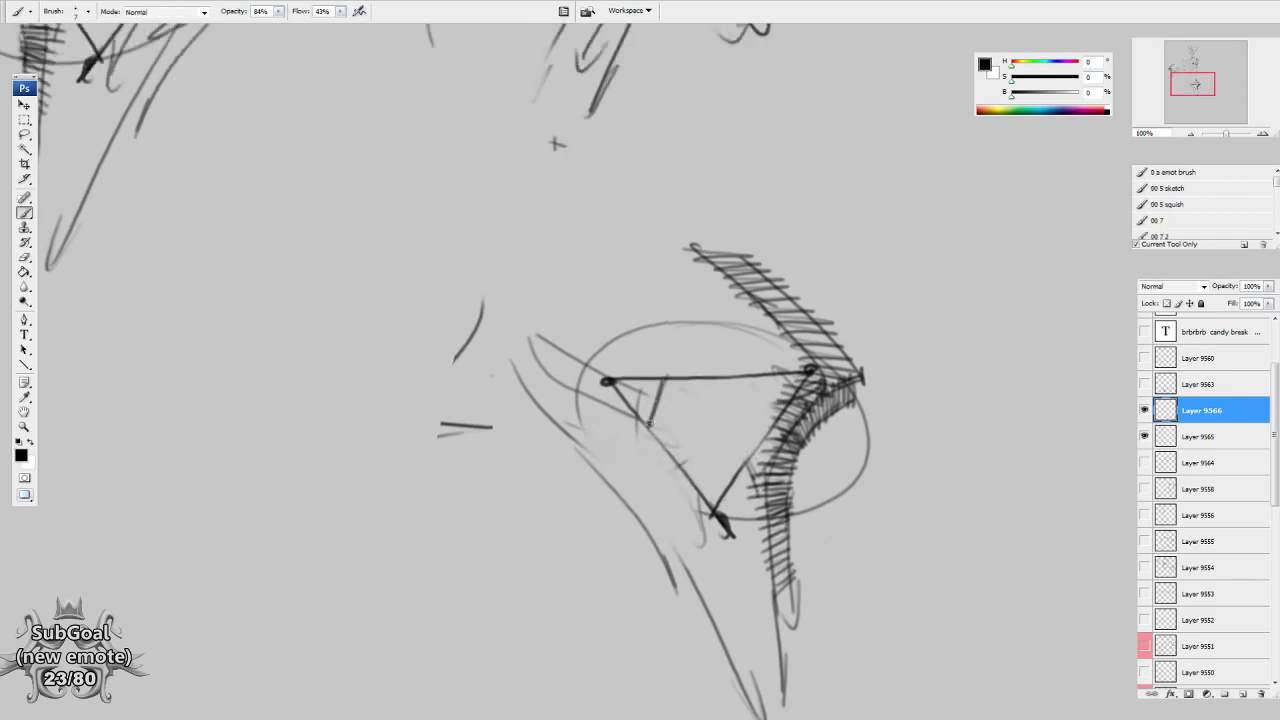
drag(746, 436, 740, 438)
mouse_move(761, 376)
mouse_down()
mouse_move(768, 423)
mouse_move(789, 393)
mouse_up()
drag(741, 456, 740, 451)
Divide the middle of the mirrored triangle with converging diagonals and a vertical centre line, and write "S" in its left corner.
drag(660, 378, 707, 424)
drag(758, 374, 718, 428)
drag(708, 378, 712, 497)
drag(736, 400, 681, 499)
mouse_move(711, 431)
mouse_down()
mouse_move(721, 505)
mouse_move(720, 473)
mouse_move(712, 489)
mouse_up()
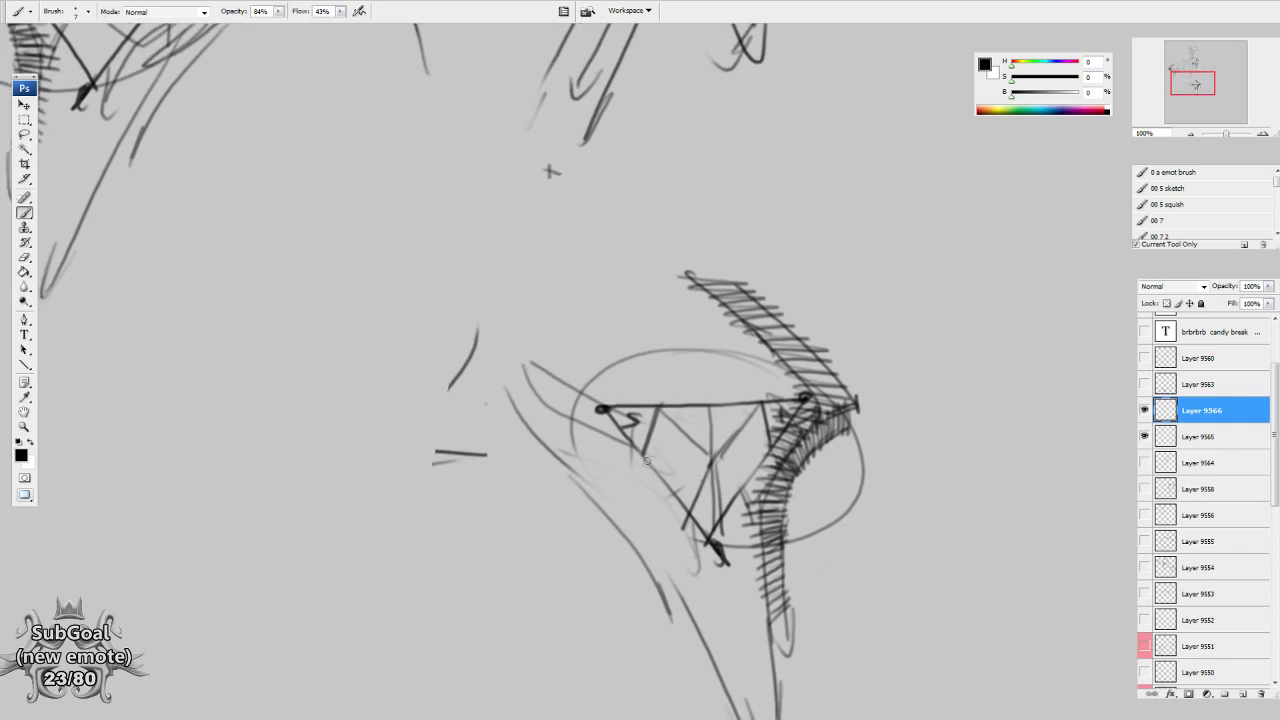
Draw an arrow across the lower part of the mirrored pelvis triangle and sketch an upright rectangle with a vertical centre line beside it.
mouse_move(612, 465)
mouse_down()
mouse_move(665, 475)
mouse_move(677, 493)
mouse_move(764, 469)
mouse_up()
drag(643, 577, 721, 459)
mouse_move(520, 470)
mouse_down()
mouse_move(520, 582)
mouse_move(632, 451)
mouse_move(628, 580)
mouse_up()
drag(512, 580, 634, 579)
drag(575, 446, 574, 586)
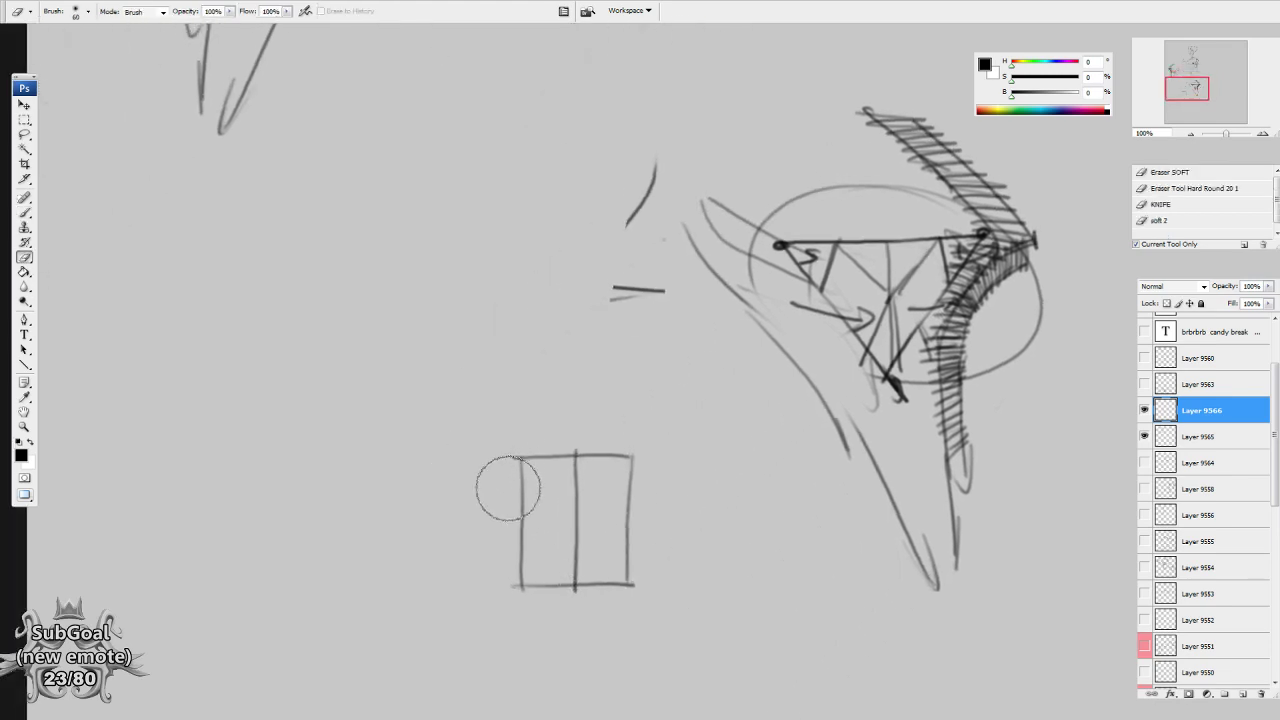
Redraw the rectangle as two panels folded along a centre edge, with vertical dividers and curved strokes wrapping around their front.
key(e)
key(b)
mouse_move(568, 452)
mouse_down()
mouse_move(522, 447)
mouse_move(530, 568)
mouse_move(576, 583)
mouse_up()
key(e)
drag(614, 457, 608, 544)
key(b)
mouse_move(575, 455)
mouse_down()
mouse_move(596, 449)
mouse_move(612, 557)
mouse_move(574, 574)
mouse_up()
mouse_move(530, 448)
mouse_down()
mouse_move(462, 431)
mouse_move(453, 535)
mouse_move(545, 568)
mouse_up()
mouse_move(578, 457)
mouse_down()
mouse_move(655, 424)
mouse_move(654, 547)
mouse_move(574, 577)
mouse_up()
mouse_move(580, 505)
mouse_down()
mouse_move(590, 446)
mouse_move(596, 537)
mouse_up()
mouse_move(683, 445)
mouse_down()
mouse_move(548, 480)
mouse_move(442, 402)
mouse_move(460, 410)
mouse_up()
drag(591, 557, 510, 541)
drag(418, 450, 459, 497)
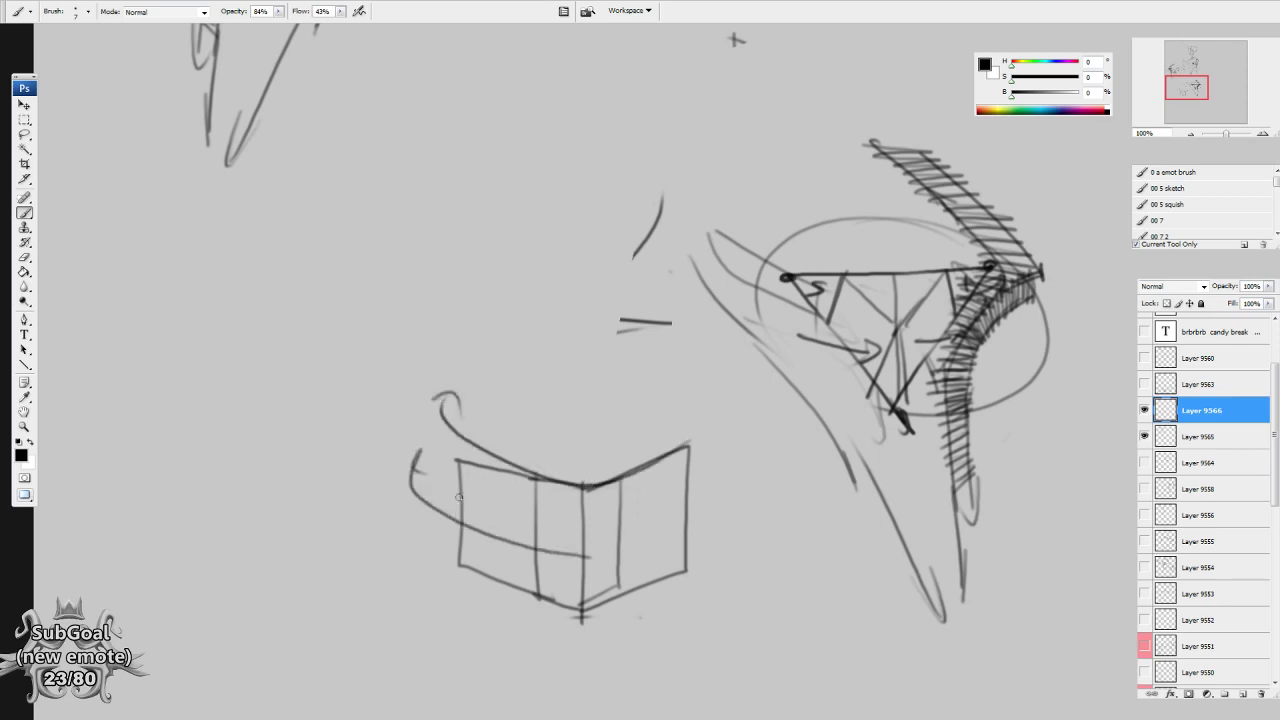
Replace the straight vertical edges and dividers of the folded panels with bowed contour lines.
drag(560, 579, 532, 500)
key(e)
drag(431, 409, 446, 457)
key(b)
drag(441, 534, 448, 321)
drag(437, 324, 472, 320)
key(e)
key(b)
mouse_move(509, 432)
mouse_down()
mouse_move(508, 523)
mouse_move(514, 360)
mouse_up()
key(e)
key(b)
mouse_move(557, 430)
mouse_down()
mouse_move(549, 545)
mouse_move(548, 338)
mouse_up()
key(e)
mouse_move(595, 400)
mouse_down()
mouse_move(593, 495)
mouse_move(575, 524)
mouse_up()
key(b)
drag(572, 572, 584, 352)
key(e)
drag(676, 400, 627, 563)
key(b)
drag(633, 510, 649, 345)
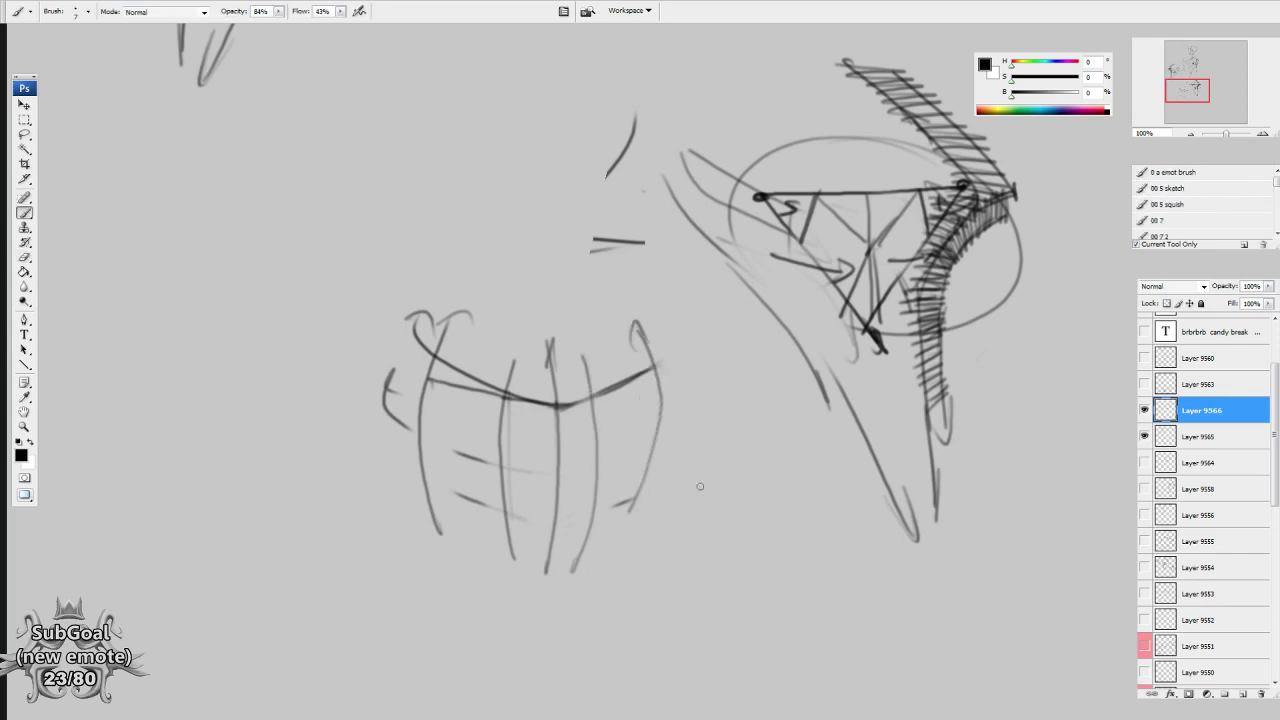
Add a tapering outline around the bowed contours, narrowing to a short flat base.
drag(720, 504, 716, 494)
drag(492, 490, 495, 478)
mouse_move(416, 288)
mouse_down()
mouse_move(384, 331)
mouse_move(515, 587)
mouse_move(570, 578)
mouse_move(683, 374)
mouse_up()
scroll(661, 544, down, 1)
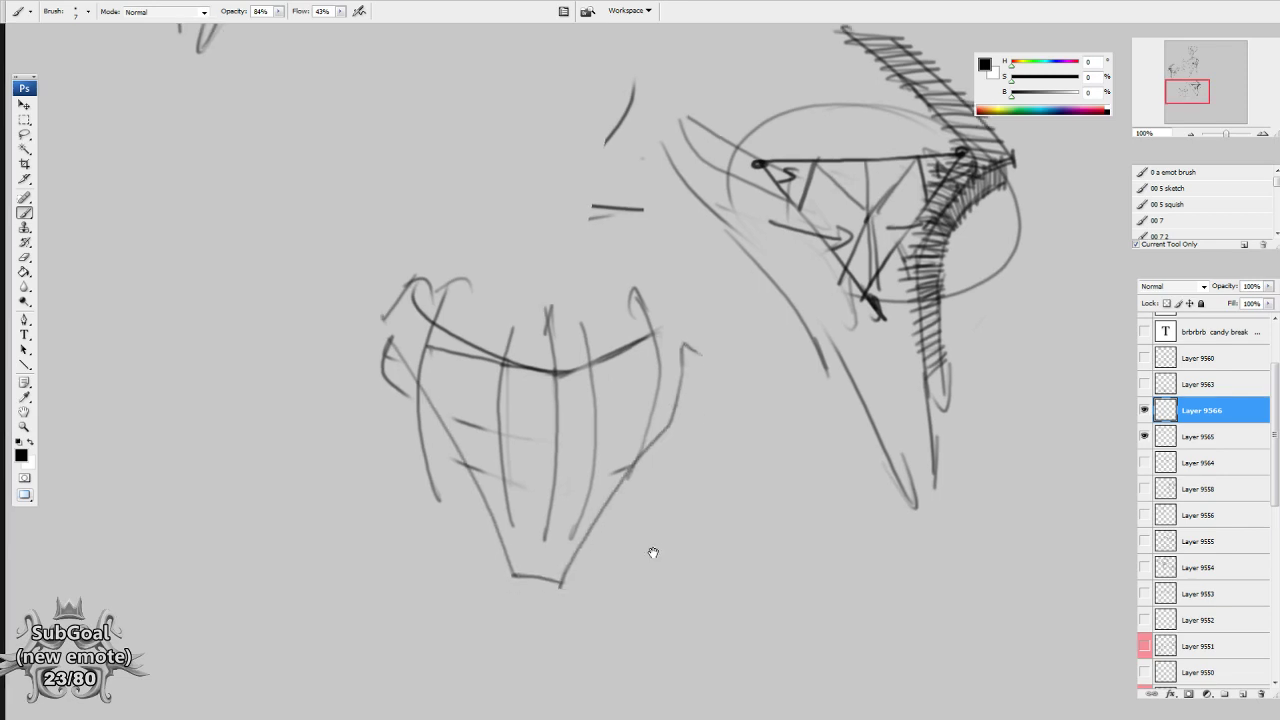
Draw a large circle beside the tapered form and mark dark dots near its left, right and lowest edges.
drag(648, 552, 648, 546)
drag(284, 531, 594, 418)
drag(667, 483, 607, 358)
mouse_move(566, 262)
mouse_down()
mouse_move(451, 274)
mouse_move(517, 249)
mouse_move(470, 258)
mouse_up()
drag(650, 521, 649, 513)
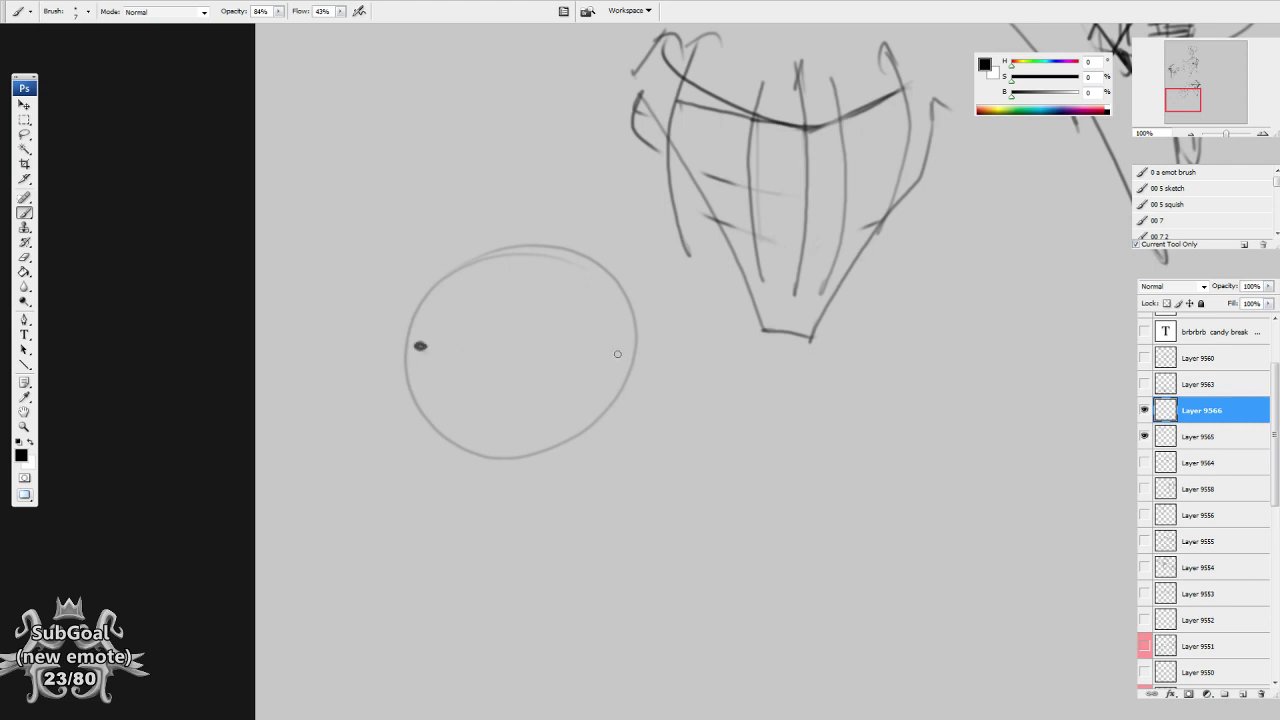
mouse_move(565, 412)
mouse_down()
mouse_move(606, 529)
mouse_move(586, 526)
mouse_move(611, 504)
mouse_up()
Draw a long straight line with a shallow arc and a low triangular peak above it, extending the ends with directional strokes.
drag(848, 496, 691, 357)
drag(568, 360, 850, 349)
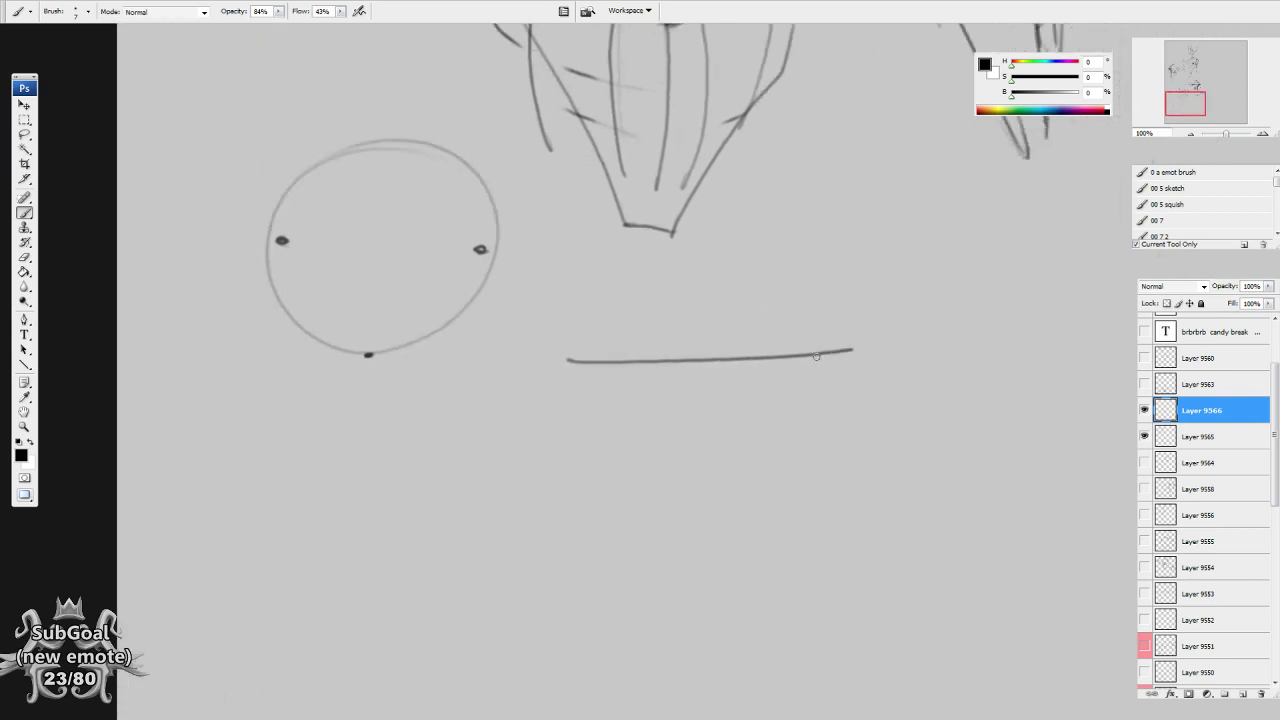
drag(566, 362, 843, 350)
mouse_move(576, 359)
mouse_down()
mouse_move(720, 299)
mouse_move(870, 349)
mouse_up()
mouse_move(566, 364)
mouse_down()
mouse_move(736, 318)
mouse_move(864, 350)
mouse_up()
drag(604, 350, 524, 382)
drag(828, 331, 892, 372)
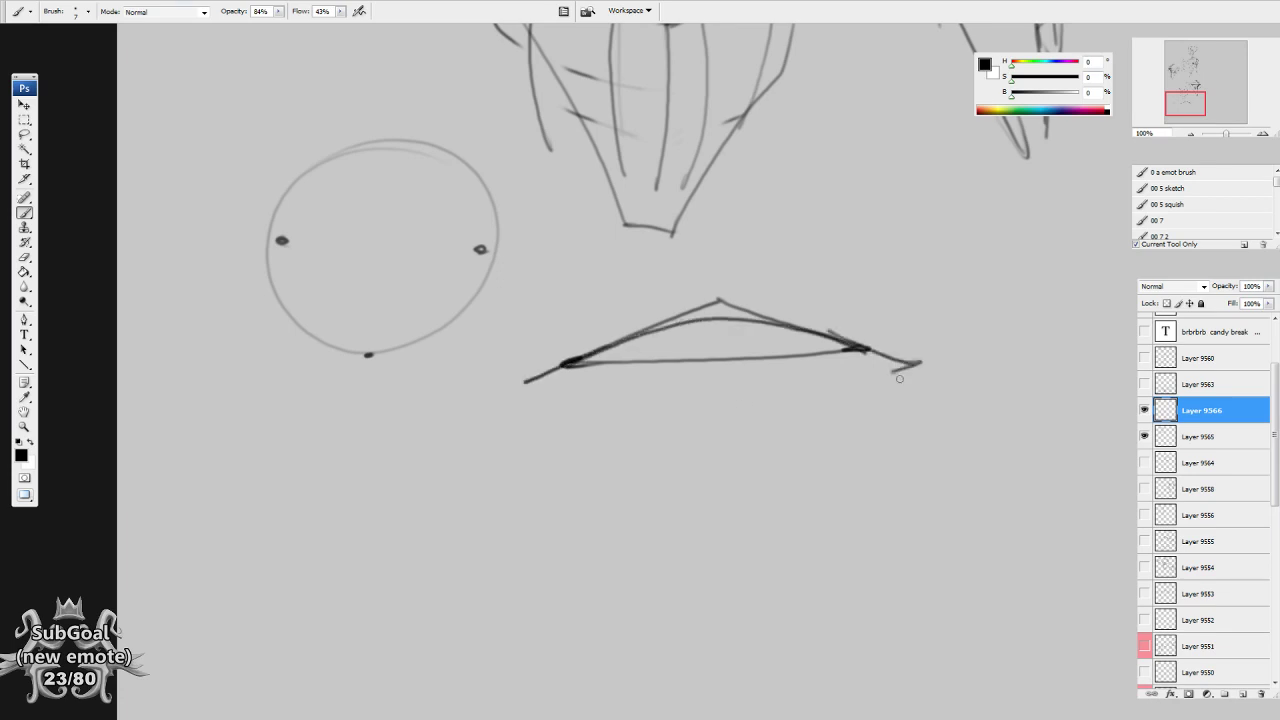
drag(580, 377, 607, 376)
Draw a small square, divide it with crossing centre lines and fit a circle inside it.
drag(1012, 411, 766, 484)
mouse_move(758, 323)
mouse_down()
mouse_move(760, 417)
mouse_move(857, 416)
mouse_move(757, 324)
mouse_move(890, 326)
mouse_up()
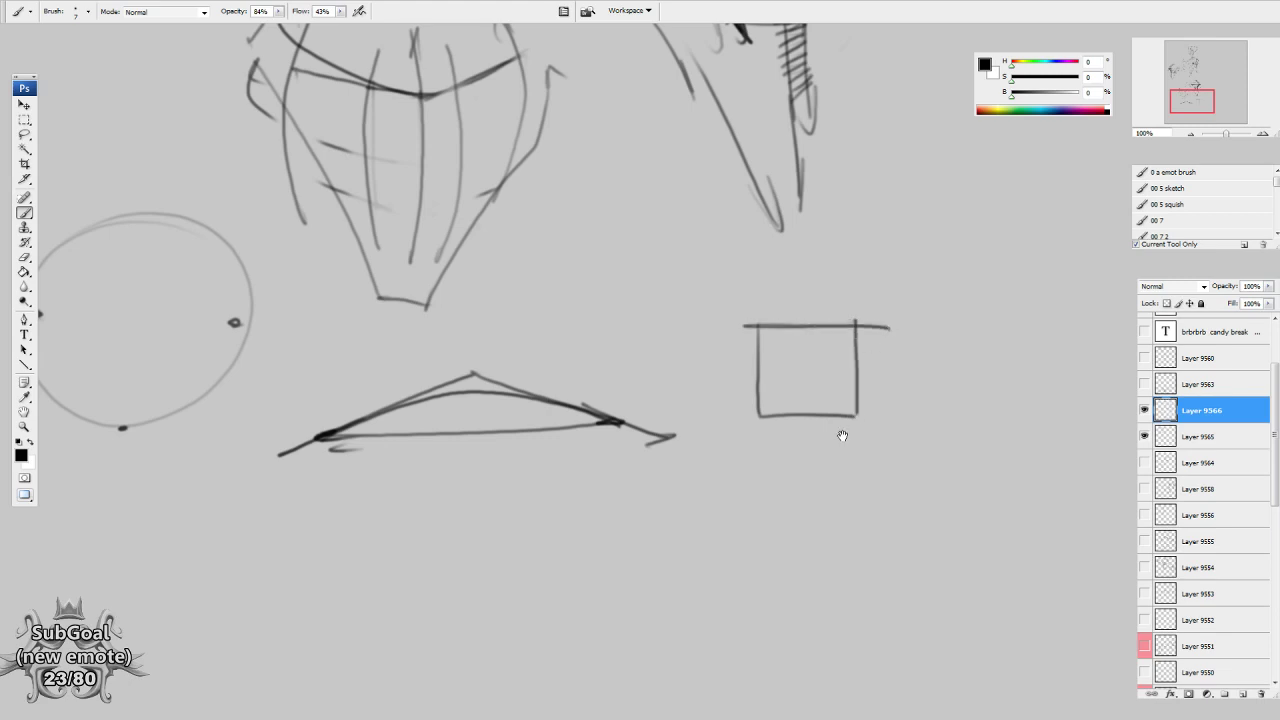
drag(812, 298, 810, 422)
drag(735, 368, 877, 367)
mouse_move(764, 368)
mouse_down()
mouse_move(821, 327)
mouse_move(859, 372)
mouse_move(780, 408)
mouse_up()
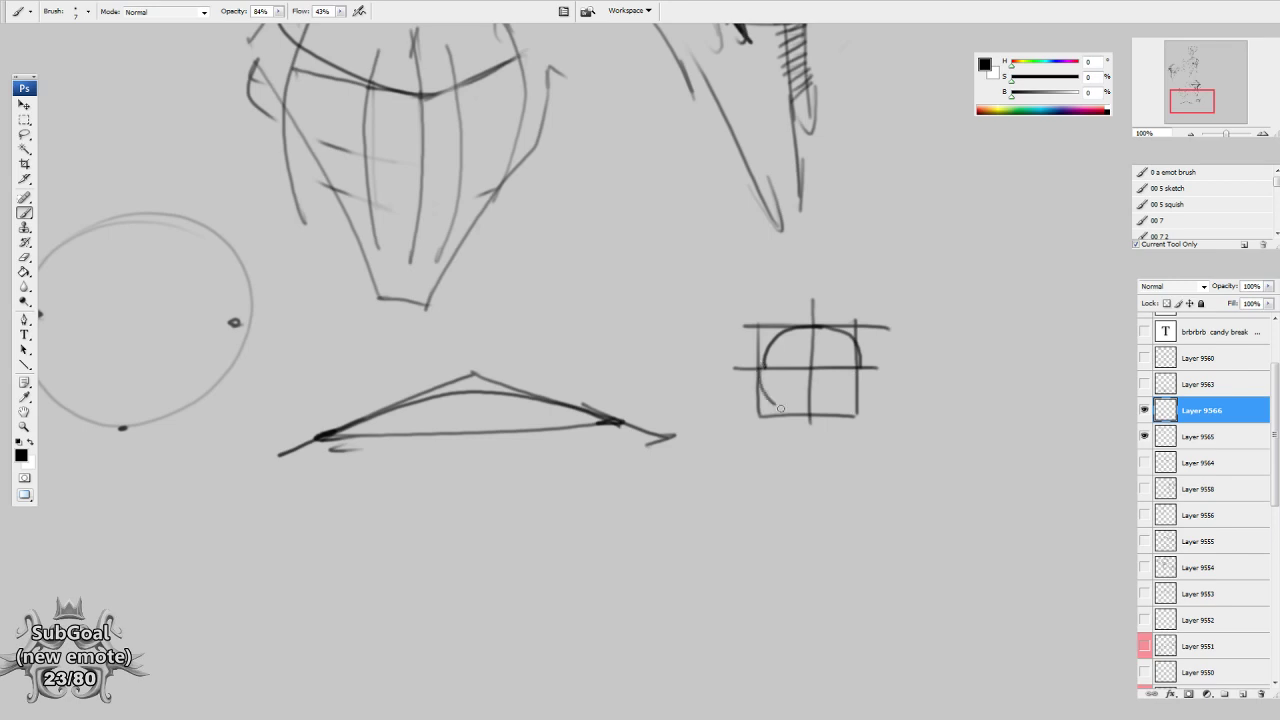
drag(857, 378, 812, 413)
Sketch a rounded rectangle below the divided square and clean up its corners and sides with short erasures and redrawn strokes.
scroll(857, 474, down, 5)
mouse_move(739, 374)
mouse_down()
mouse_move(737, 467)
mouse_move(858, 376)
mouse_move(735, 465)
mouse_up()
scroll(860, 518, right, 2)
drag(831, 531, 724, 495)
key(e)
mouse_move(715, 343)
mouse_down()
mouse_move(703, 363)
mouse_move(714, 362)
mouse_move(708, 426)
mouse_move(690, 435)
mouse_up()
key(b)
key(e)
key(b)
key(e)
drag(594, 423, 604, 440)
key(b)
drag(593, 396, 599, 431)
key(b)
drag(602, 362, 628, 350)
Draw a quarter arc marked with ticks and extrude it with parallel diagonals into a segmented curved surface.
drag(743, 566, 742, 540)
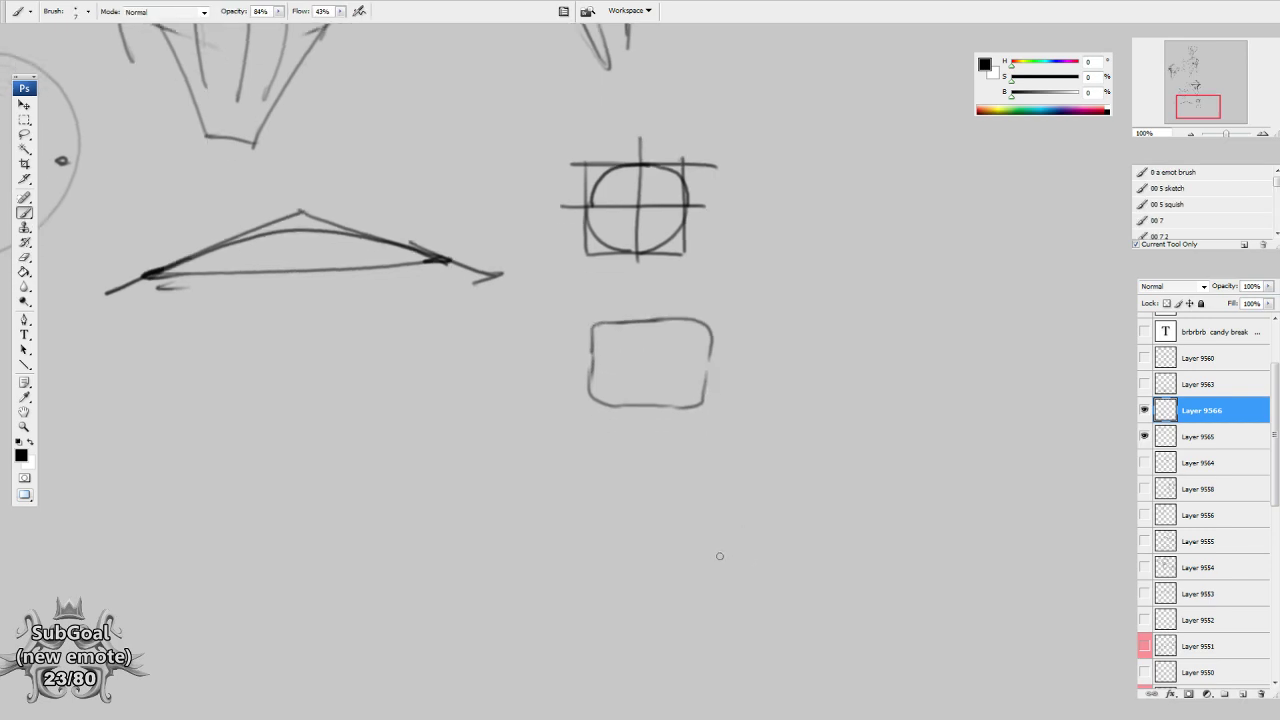
drag(786, 419, 701, 473)
mouse_move(642, 333)
mouse_down()
mouse_move(705, 333)
mouse_move(742, 450)
mouse_up()
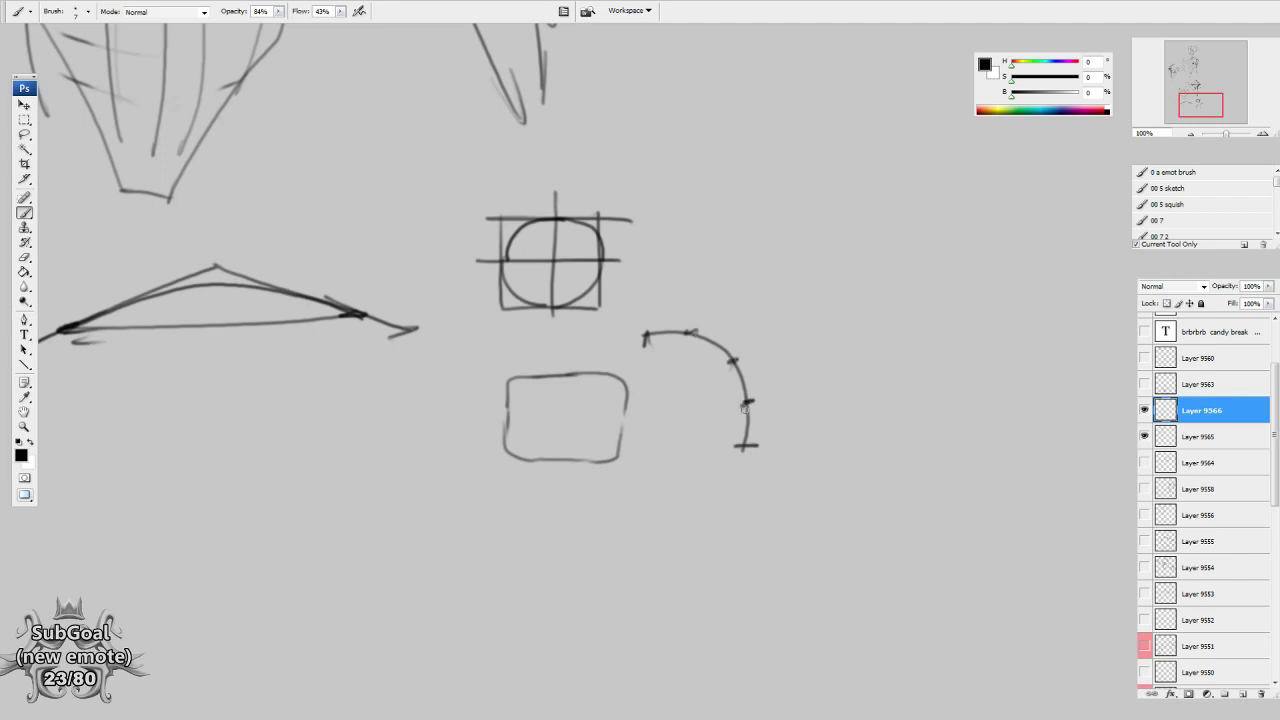
mouse_move(636, 336)
mouse_down()
mouse_move(728, 297)
mouse_move(762, 300)
mouse_up()
drag(735, 356, 783, 327)
drag(742, 292, 790, 312)
drag(752, 400, 790, 372)
drag(780, 318, 800, 386)
mouse_move(745, 450)
mouse_down()
mouse_move(806, 405)
mouse_move(806, 424)
mouse_up()
Wrap two curved lines and an upward arrow around the dotted circle, and converge lines from its side dots into a stem.
mouse_move(446, 467)
mouse_down()
mouse_move(579, 491)
mouse_move(824, 502)
mouse_up()
mouse_move(512, 438)
mouse_down()
mouse_move(716, 518)
mouse_move(606, 473)
mouse_up()
drag(498, 420, 499, 417)
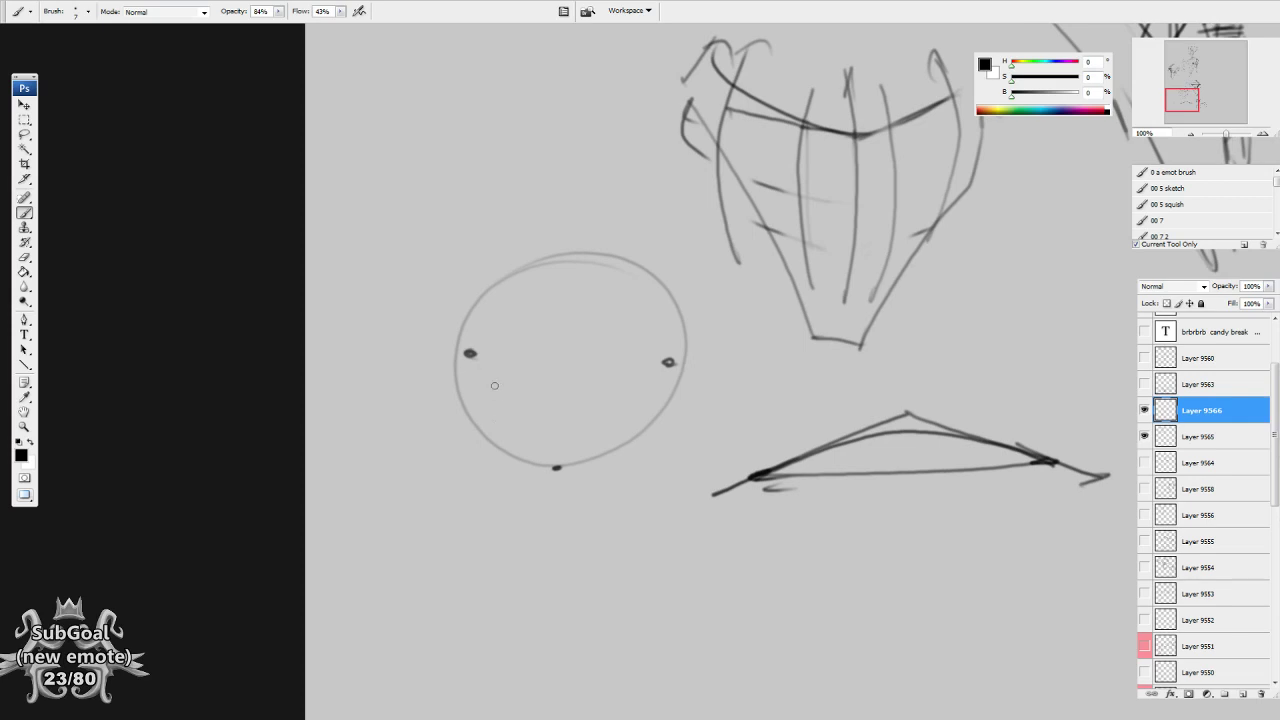
mouse_move(423, 322)
mouse_down()
mouse_move(540, 465)
mouse_move(548, 588)
mouse_move(600, 426)
mouse_move(710, 341)
mouse_up()
drag(541, 374, 550, 379)
mouse_move(453, 346)
mouse_down()
mouse_move(531, 368)
mouse_move(730, 346)
mouse_up()
mouse_move(490, 386)
mouse_down()
mouse_move(499, 393)
mouse_move(543, 320)
mouse_move(538, 340)
mouse_up()
mouse_move(508, 393)
mouse_down()
mouse_move(614, 417)
mouse_move(688, 393)
mouse_move(477, 387)
mouse_move(489, 400)
mouse_up()
drag(635, 517, 584, 494)
Sketch an angled pelvis form below the flat arc diagram, with a wrapping upper curve and two side contours tapering downward.
drag(771, 660, 646, 431)
mouse_move(751, 420)
mouse_down()
mouse_move(640, 405)
mouse_move(674, 310)
mouse_move(661, 323)
mouse_up()
drag(676, 398, 659, 351)
mouse_move(635, 297)
mouse_down()
mouse_move(590, 330)
mouse_move(586, 356)
mouse_up()
drag(592, 462, 674, 631)
mouse_move(743, 413)
mouse_down()
mouse_move(672, 558)
mouse_move(690, 637)
mouse_up()
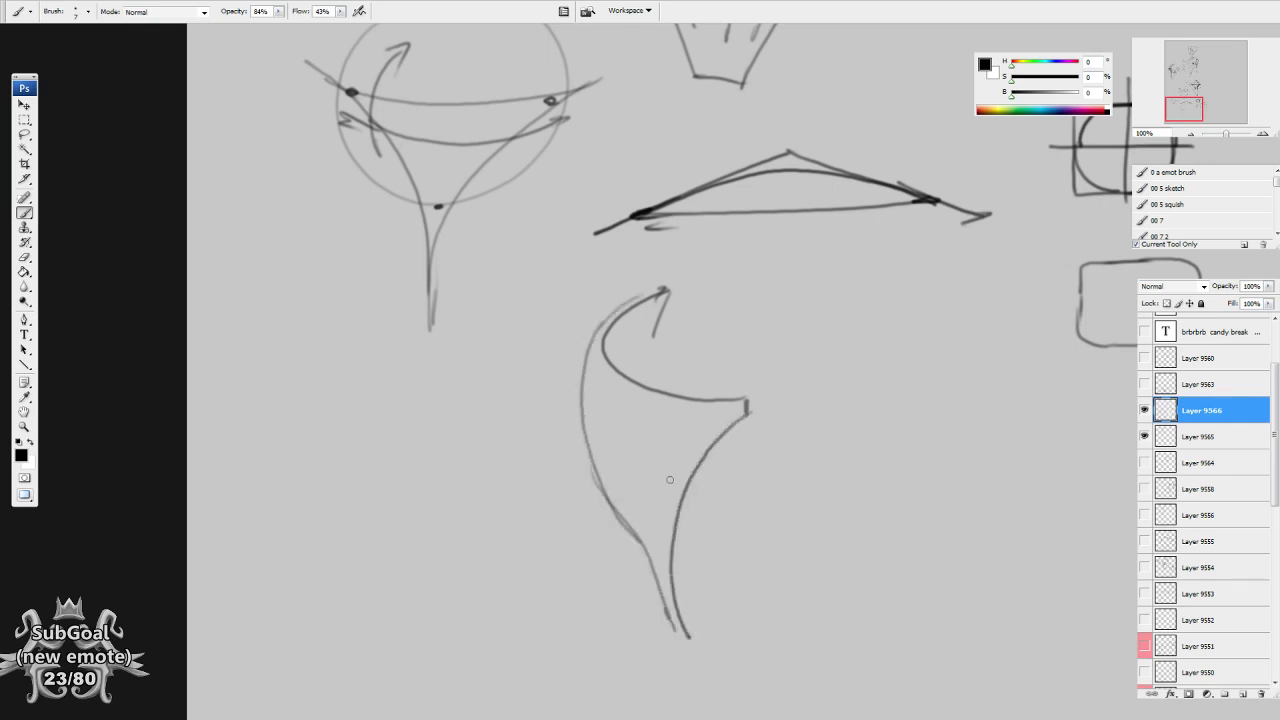
Add a dashed inner contour to the angled pelvis form and redraw its lower sides so they meet at a point.
drag(662, 295, 650, 310)
drag(703, 629, 702, 604)
key(e)
drag(628, 527, 684, 602)
key(b)
mouse_move(618, 487)
mouse_down()
mouse_move(670, 577)
mouse_move(669, 540)
mouse_move(686, 600)
mouse_up()
drag(670, 540, 690, 608)
key(e)
drag(622, 512, 716, 618)
key(b)
drag(612, 485, 688, 600)
drag(668, 521, 690, 602)
scroll(747, 598, down, 1)
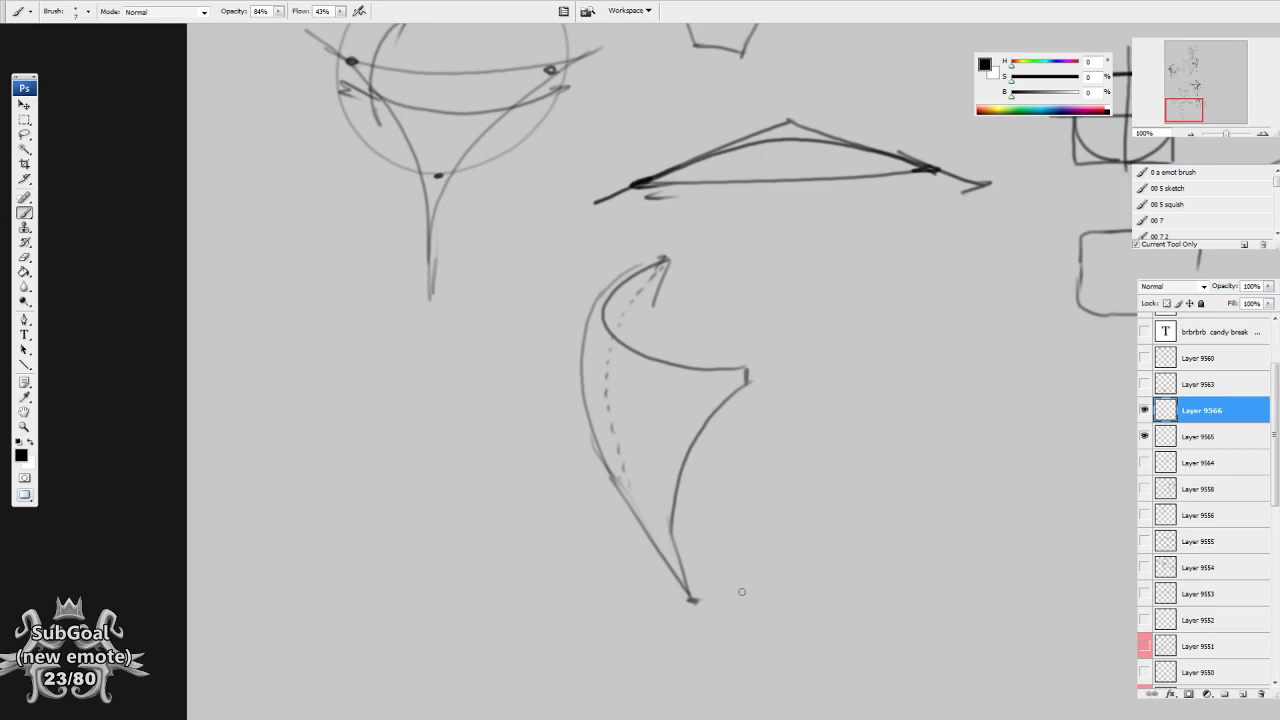
Draw a circle beside the angled pelvis form and sketch a turned, curved-edge plane inside it with marked corners.
drag(770, 517, 552, 489)
mouse_move(780, 366)
mouse_down()
mouse_move(614, 474)
mouse_move(700, 368)
mouse_move(756, 549)
mouse_move(797, 401)
mouse_move(649, 419)
mouse_move(684, 425)
mouse_up()
drag(825, 431, 837, 431)
drag(780, 398, 800, 398)
drag(752, 554, 826, 518)
drag(862, 527, 862, 517)
Lasso the turned plane inside the circle and place a copy of it alongside.
key(l)
mouse_move(788, 376)
mouse_down()
mouse_move(781, 602)
mouse_move(782, 336)
mouse_up()
drag(804, 519, 1054, 559)
key(b)
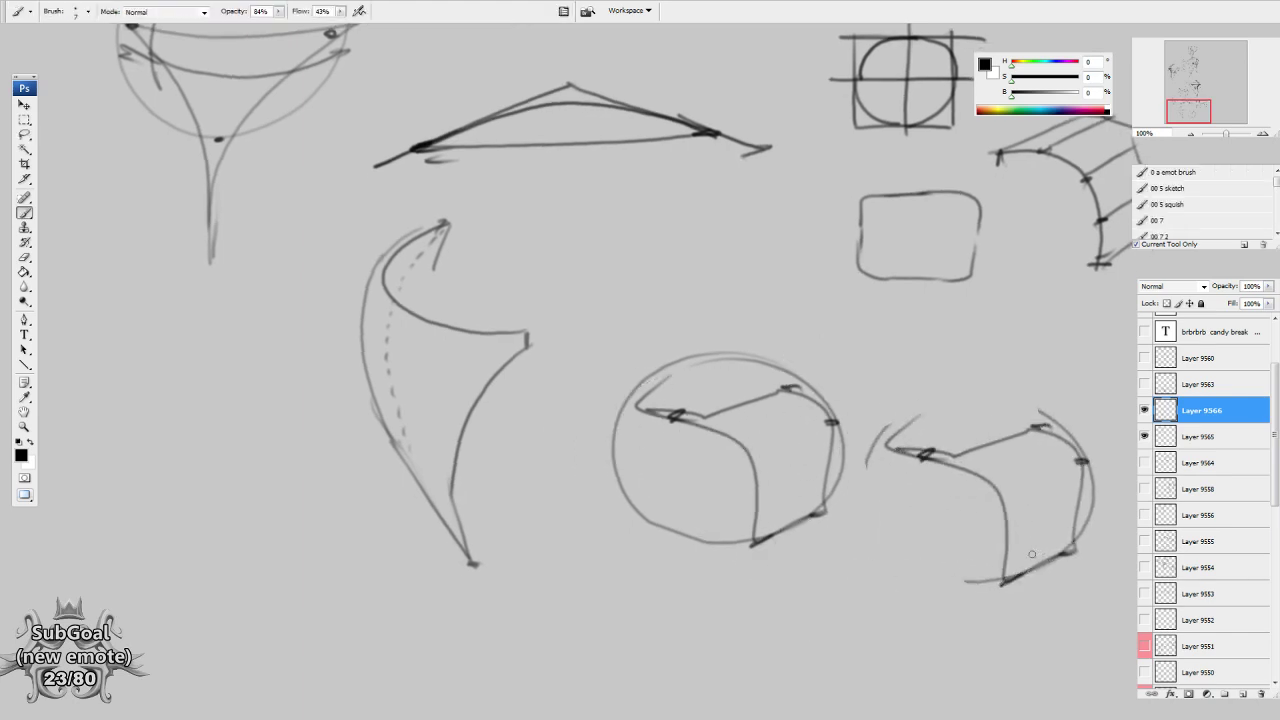
Label the copied plane "2D" with an arrow pointing to it, and draw a horizontal arrow leading away from it.
drag(973, 586, 805, 559)
mouse_move(809, 604)
mouse_down()
mouse_move(763, 594)
mouse_move(743, 566)
mouse_up()
mouse_move(829, 299)
mouse_down()
mouse_move(813, 335)
mouse_move(830, 326)
mouse_up()
drag(868, 279, 870, 300)
drag(946, 339, 771, 357)
drag(777, 433, 802, 443)
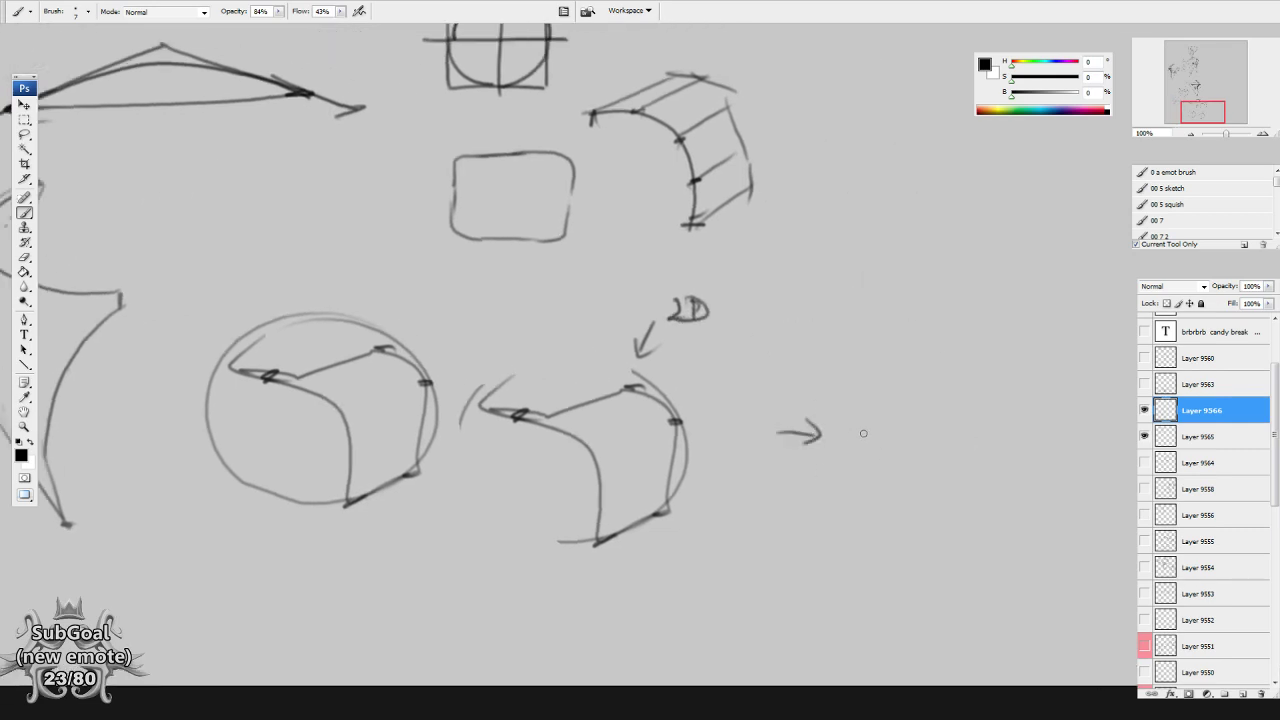
Handwrite a short note beyond the copied plane, above the horizontal arrow.
drag(846, 341, 829, 377)
drag(864, 352, 892, 352)
drag(879, 340, 880, 376)
drag(914, 334, 930, 354)
mouse_move(924, 372)
mouse_down()
mouse_move(982, 320)
mouse_move(982, 381)
mouse_up()
mouse_move(1010, 343)
mouse_down()
mouse_move(1042, 340)
mouse_move(1040, 352)
mouse_up()
mouse_move(1056, 328)
mouse_down()
mouse_move(1082, 335)
mouse_move(1058, 365)
mouse_up()
mouse_move(1099, 332)
mouse_down()
mouse_move(1096, 350)
mouse_move(1072, 355)
mouse_up()
drag(945, 536, 941, 529)
drag(822, 452, 897, 462)
Extend both ends of the upper curve on the dotted circle with arrows wrapping around toward the back.
drag(392, 424, 636, 499)
drag(636, 453, 602, 645)
mouse_move(614, 412)
mouse_down()
mouse_move(586, 617)
mouse_move(560, 672)
mouse_up()
mouse_move(690, 242)
mouse_down()
mouse_move(619, 490)
mouse_move(592, 513)
mouse_up()
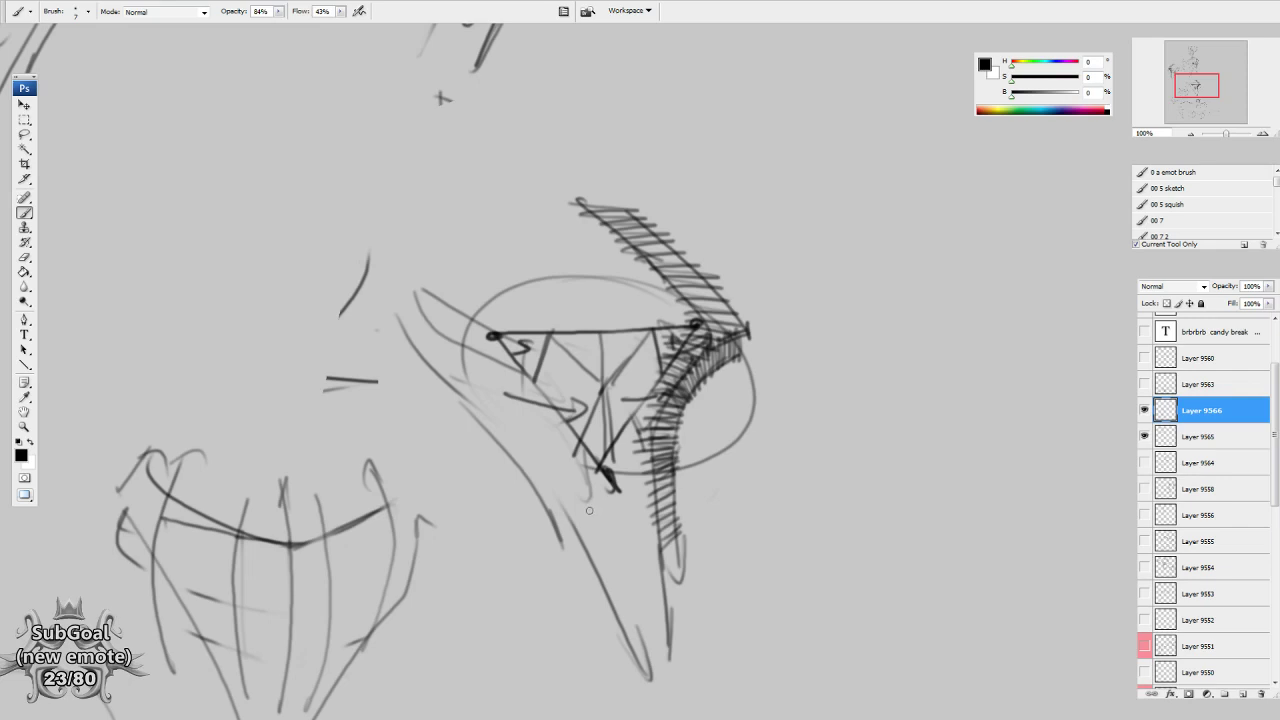
mouse_move(526, 475)
mouse_down()
mouse_move(734, 480)
mouse_move(808, 217)
mouse_up()
mouse_move(549, 577)
mouse_down()
mouse_move(543, 597)
mouse_move(625, 524)
mouse_up()
mouse_move(497, 535)
mouse_down()
mouse_move(512, 520)
mouse_move(646, 538)
mouse_up()
drag(418, 424, 470, 395)
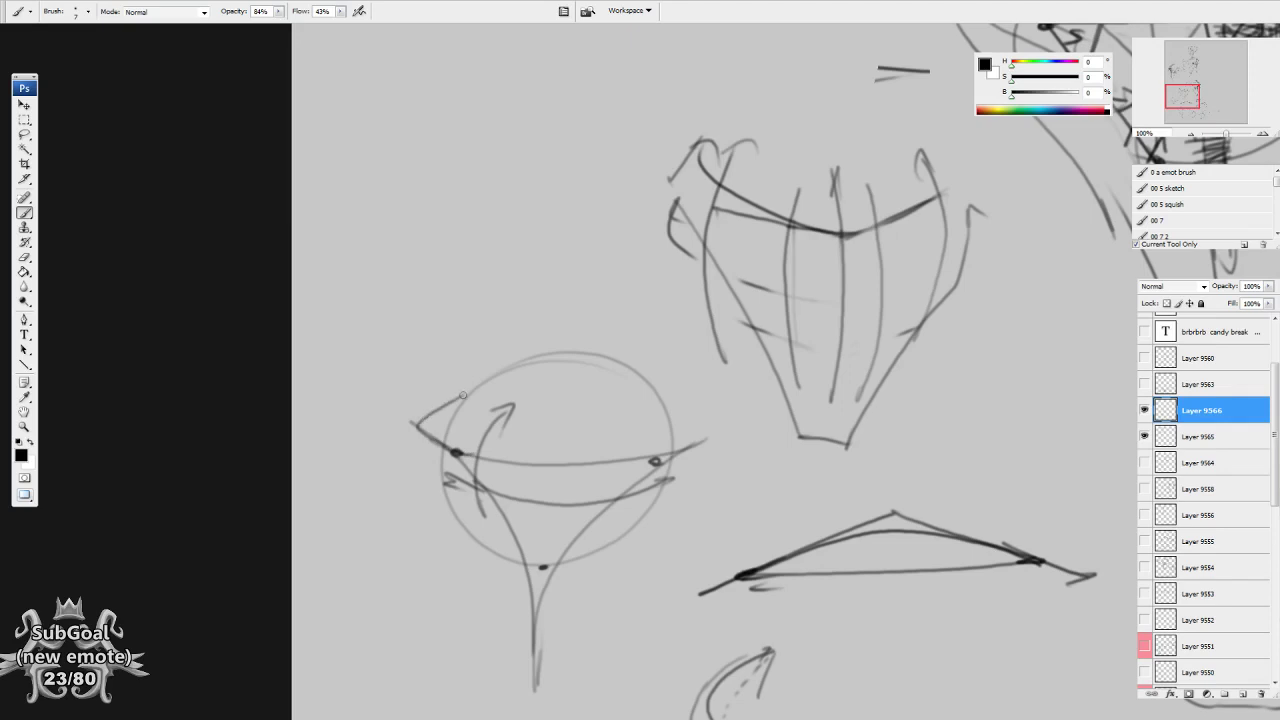
drag(628, 452, 675, 407)
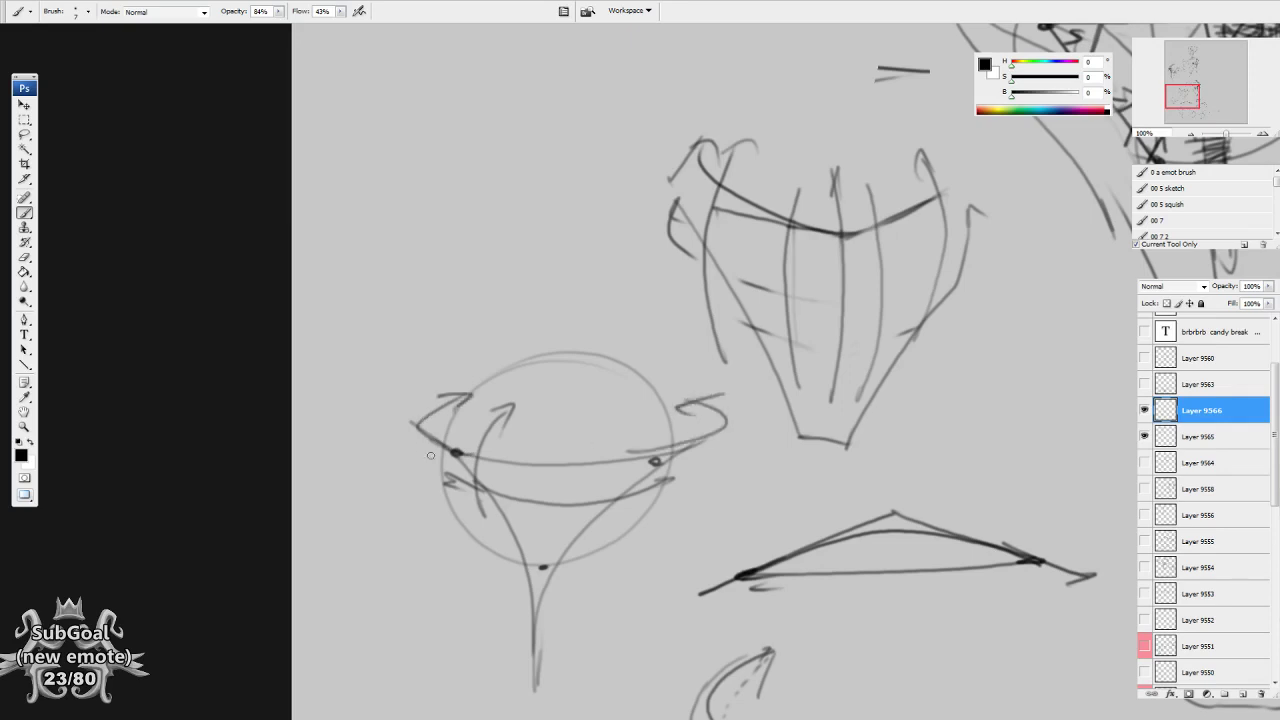
Add curved arrows wrapping down and around the near-left side of the circle, beside the dark point.
mouse_move(426, 437)
mouse_down()
mouse_move(466, 412)
mouse_move(398, 470)
mouse_move(410, 495)
mouse_up()
mouse_move(446, 446)
mouse_down()
mouse_move(443, 501)
mouse_move(425, 514)
mouse_move(454, 524)
mouse_up()
mouse_move(405, 478)
mouse_down()
mouse_move(426, 514)
mouse_move(471, 506)
mouse_move(519, 549)
mouse_up()
drag(505, 492, 538, 431)
Draw a row of vertical contour arrows rising from the circle's lower half, with more arrows turning around both sides.
drag(536, 599, 566, 418)
mouse_move(578, 530)
mouse_down()
mouse_move(605, 464)
mouse_move(604, 417)
mouse_up()
drag(618, 506, 636, 432)
drag(645, 486, 652, 440)
mouse_move(442, 405)
mouse_down()
mouse_move(453, 417)
mouse_move(475, 374)
mouse_up()
drag(697, 459, 693, 462)
mouse_move(676, 480)
mouse_down()
mouse_move(677, 401)
mouse_move(685, 414)
mouse_up()
Draw concentric ellipses at the top of the circle to show it as a rounded sphere.
drag(721, 458, 678, 372)
mouse_move(600, 368)
mouse_down()
mouse_move(540, 380)
mouse_move(620, 376)
mouse_move(606, 370)
mouse_up()
drag(502, 388, 655, 380)
drag(695, 544, 702, 447)
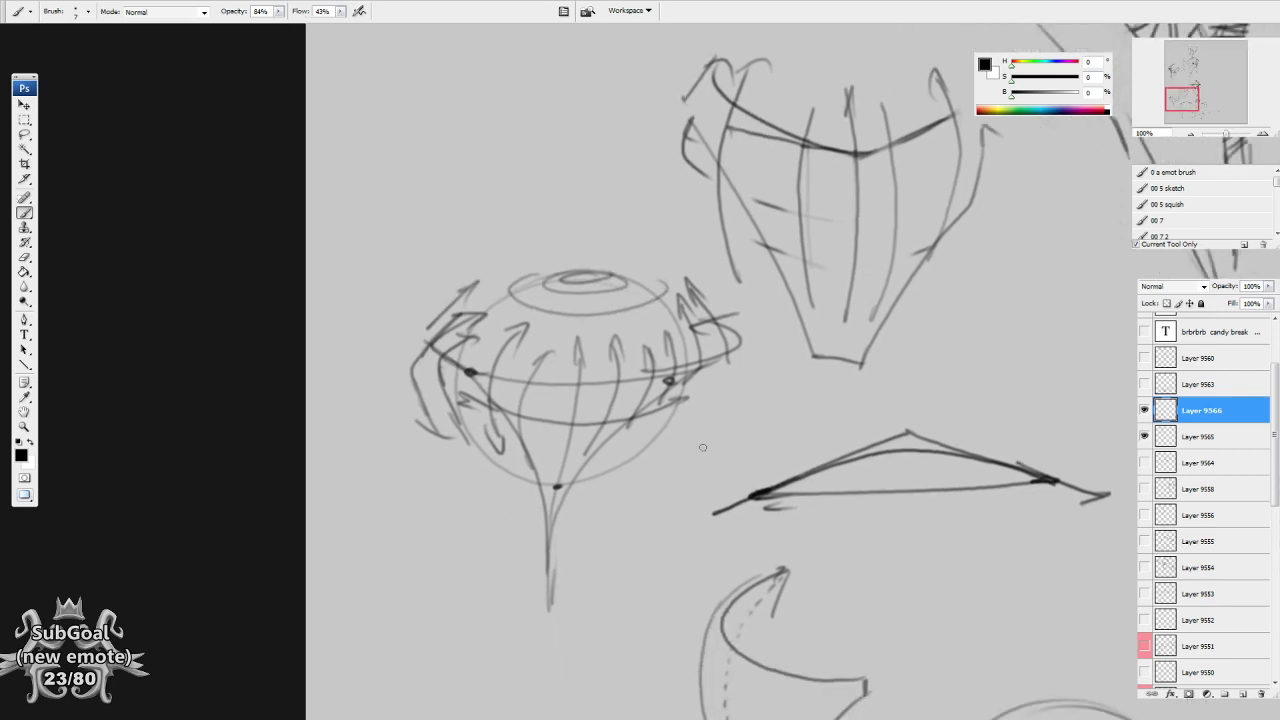
Add downward arrowheads along the stem and a curved contour across the sphere's lower end.
mouse_move(538, 510)
mouse_down()
mouse_move(572, 510)
mouse_move(534, 473)
mouse_move(590, 489)
mouse_move(530, 510)
mouse_up()
drag(579, 541, 575, 526)
mouse_move(531, 530)
mouse_down()
mouse_move(543, 540)
mouse_move(558, 527)
mouse_move(555, 558)
mouse_up()
drag(582, 475, 577, 517)
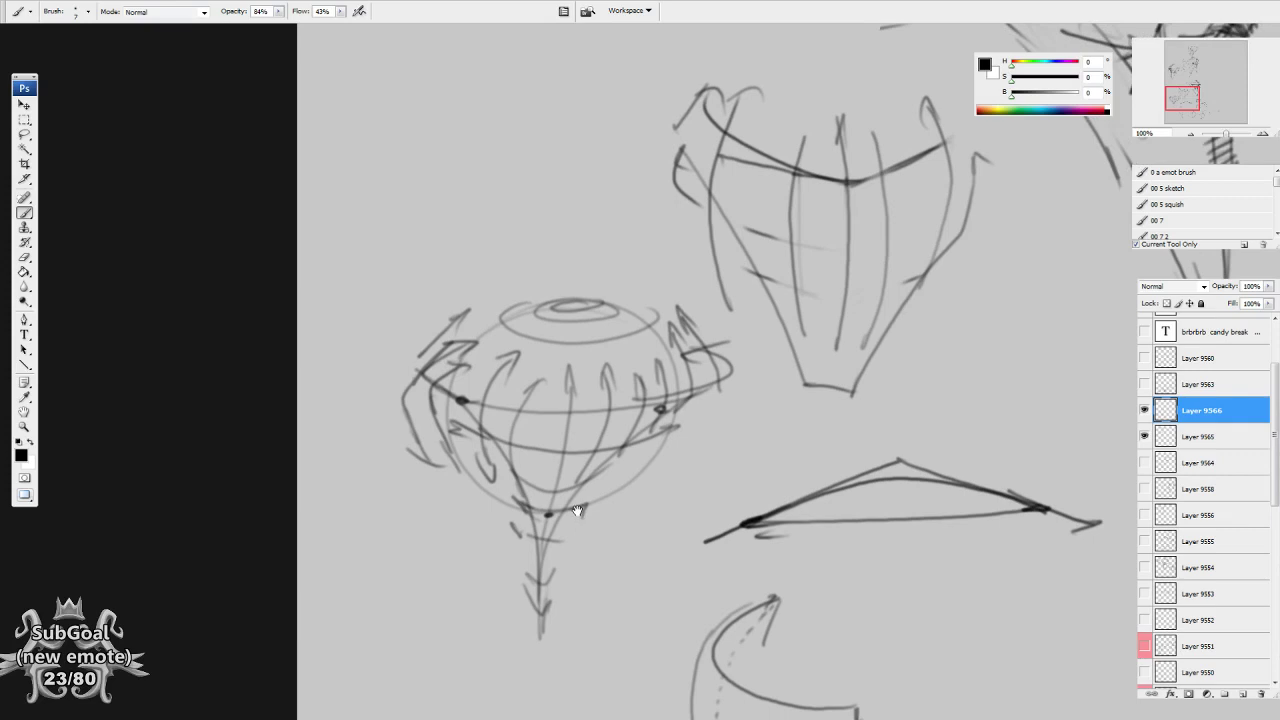
Draw long contour lines sweeping from the stem up both sides of the sphere, curving over beyond its upper-left edge.
mouse_move(540, 450)
mouse_down()
mouse_move(539, 462)
mouse_move(480, 336)
mouse_move(500, 305)
mouse_up()
drag(585, 477, 632, 314)
mouse_move(471, 378)
mouse_down()
mouse_move(424, 384)
mouse_move(490, 293)
mouse_up()
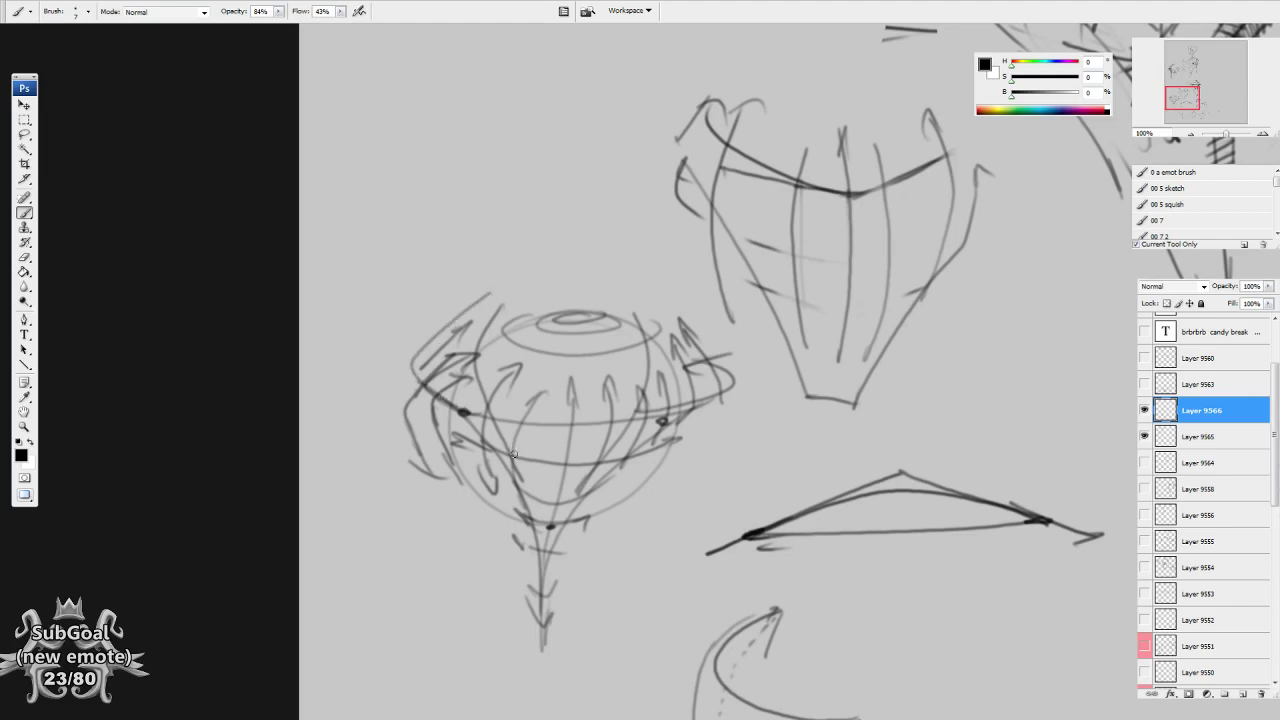
mouse_move(505, 438)
mouse_down()
mouse_move(548, 341)
mouse_move(500, 295)
mouse_move(514, 283)
mouse_up()
mouse_move(477, 355)
mouse_down()
mouse_move(549, 302)
mouse_move(557, 277)
mouse_move(588, 283)
mouse_up()
drag(578, 409, 586, 383)
drag(531, 487, 549, 427)
Lasso the sphere-and-stem sketch and duplicate it onto a new layer.
key(l)
mouse_move(490, 129)
mouse_down()
mouse_move(338, 505)
mouse_move(764, 378)
mouse_move(552, 98)
mouse_up()
drag(652, 507, 637, 377)
key(ctrl+j)
drag(854, 379, 822, 400)
Move the duplicated sphere sketch to the empty canvas directly above the original and clear the selection.
key(v)
drag(661, 330, 1005, 250)
drag(1005, 250, 415, 569)
mouse_move(415, 569)
mouse_down()
mouse_move(853, 411)
mouse_move(843, 429)
mouse_move(663, 457)
mouse_up()
key(b)
key(l)
mouse_move(647, 126)
mouse_down()
mouse_move(322, 350)
mouse_move(668, 154)
mouse_up()
mouse_move(682, 299)
mouse_down()
mouse_move(774, 551)
mouse_move(777, 124)
mouse_up()
key(ctrl+d)
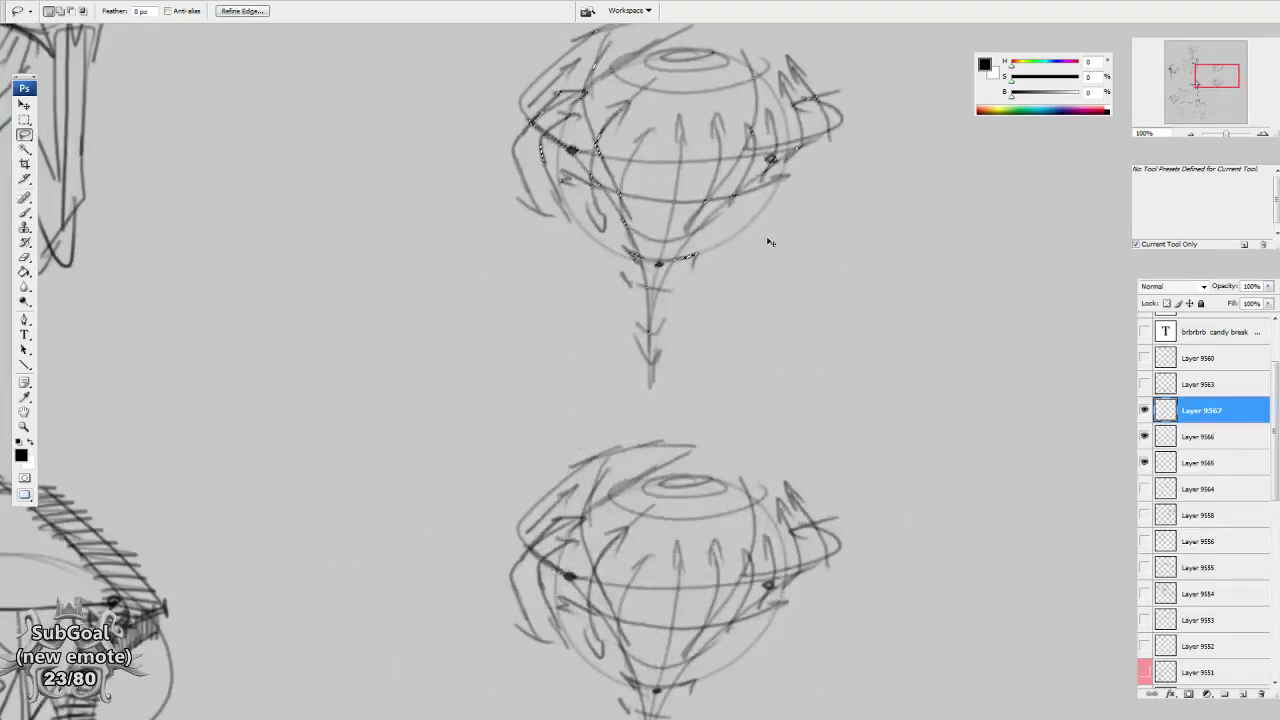
Darken the left contour of the copied sphere down its stem and hatch the band curving over its upper left.
key(b)
mouse_move(754, 429)
mouse_down()
mouse_move(774, 523)
mouse_move(776, 501)
mouse_up()
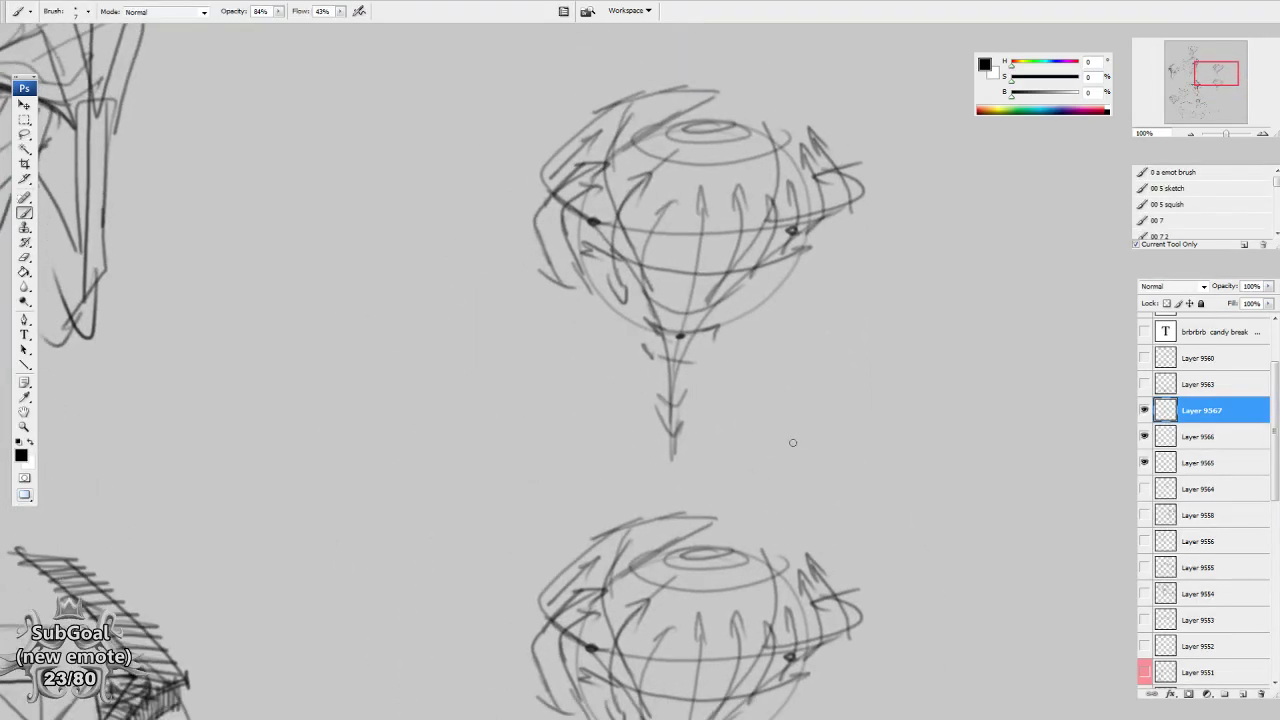
drag(620, 296, 667, 486)
mouse_move(668, 442)
mouse_down()
mouse_move(663, 486)
mouse_move(677, 506)
mouse_up()
drag(656, 315, 666, 459)
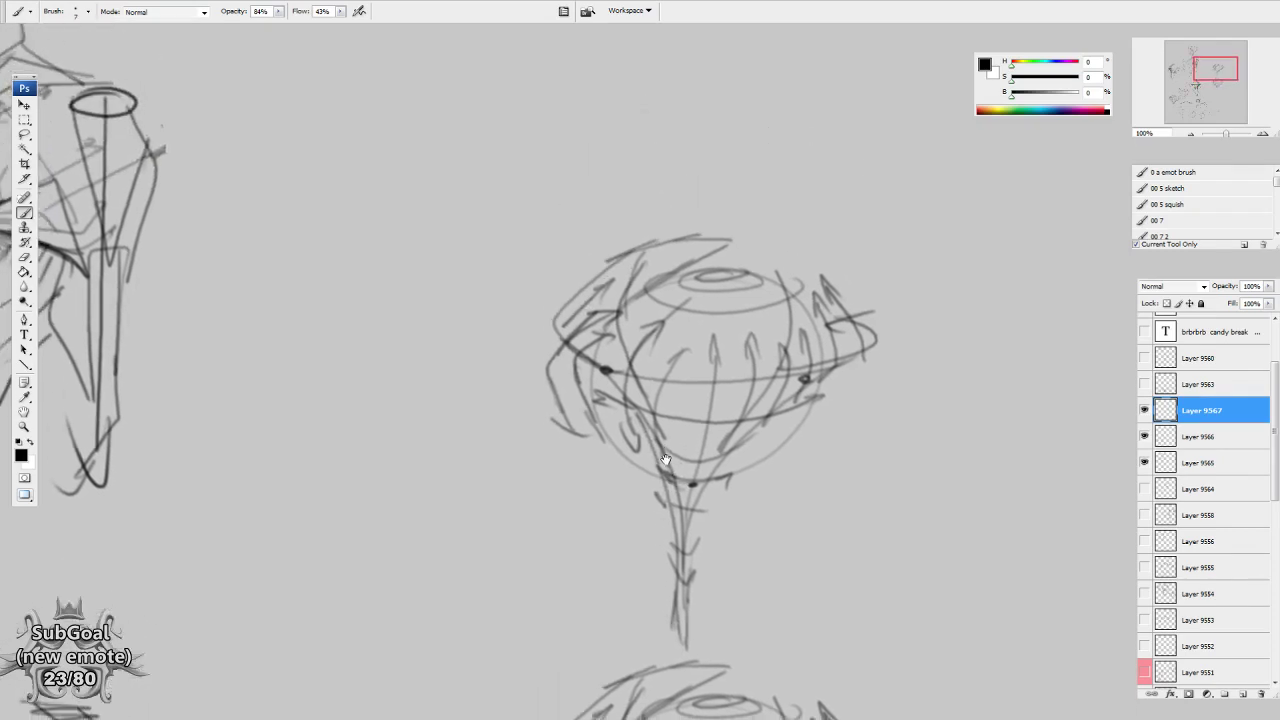
mouse_move(653, 414)
mouse_down()
mouse_move(629, 401)
mouse_move(630, 377)
mouse_move(610, 357)
mouse_move(563, 326)
mouse_move(572, 298)
mouse_move(580, 348)
mouse_move(564, 309)
mouse_move(622, 294)
mouse_move(642, 254)
mouse_up()
mouse_move(662, 298)
mouse_down()
mouse_move(674, 342)
mouse_move(660, 334)
mouse_move(709, 300)
mouse_move(690, 300)
mouse_move(700, 289)
mouse_move(724, 284)
mouse_up()
drag(641, 293, 740, 278)
scroll(708, 408, down, 2)
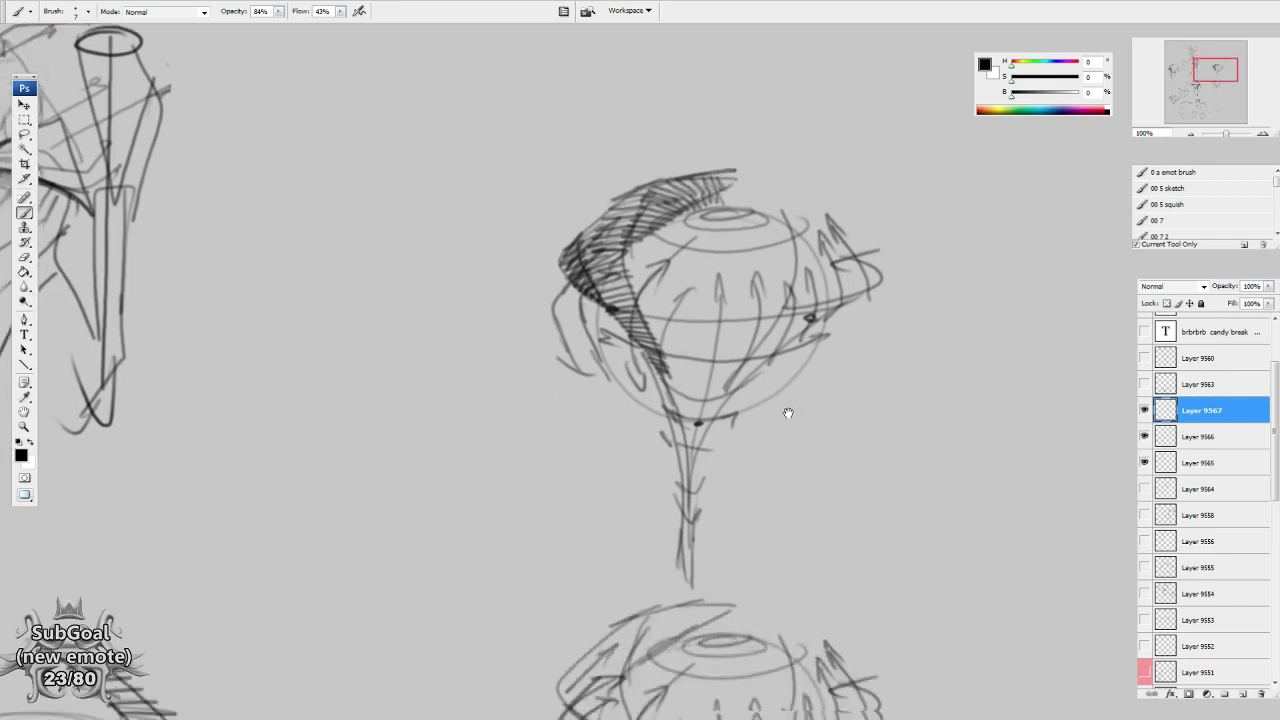
Continue the hatching down the stem and add curved arrows radiating around the outside of the hatched band.
mouse_move(686, 506)
mouse_down()
mouse_move(686, 552)
mouse_move(660, 366)
mouse_up()
drag(680, 368, 697, 414)
mouse_move(611, 346)
mouse_down()
mouse_move(563, 229)
mouse_move(587, 250)
mouse_move(616, 212)
mouse_up()
mouse_move(616, 294)
mouse_down()
mouse_move(648, 374)
mouse_move(551, 418)
mouse_up()
drag(698, 350, 566, 378)
drag(694, 340, 660, 328)
drag(738, 335, 667, 299)
drag(756, 309, 670, 330)
scroll(688, 356, down, 3)
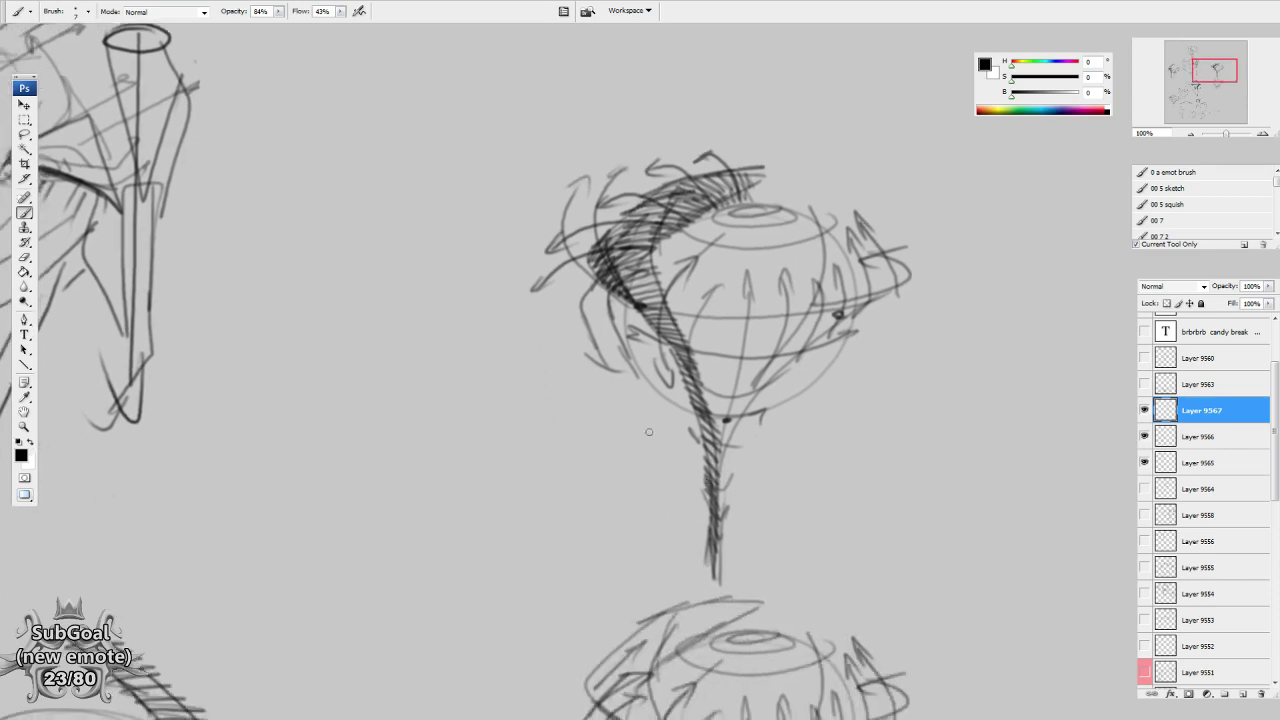
Draw layered arrows down the sphere's lower-left side and curved strokes crossing the hatched band.
mouse_move(578, 304)
mouse_down()
mouse_move(608, 366)
mouse_move(668, 408)
mouse_up()
mouse_move(580, 335)
mouse_down()
mouse_move(621, 394)
mouse_move(646, 402)
mouse_up()
drag(617, 365, 651, 416)
mouse_move(577, 358)
mouse_down()
mouse_move(611, 417)
mouse_move(643, 418)
mouse_up()
drag(635, 416, 649, 434)
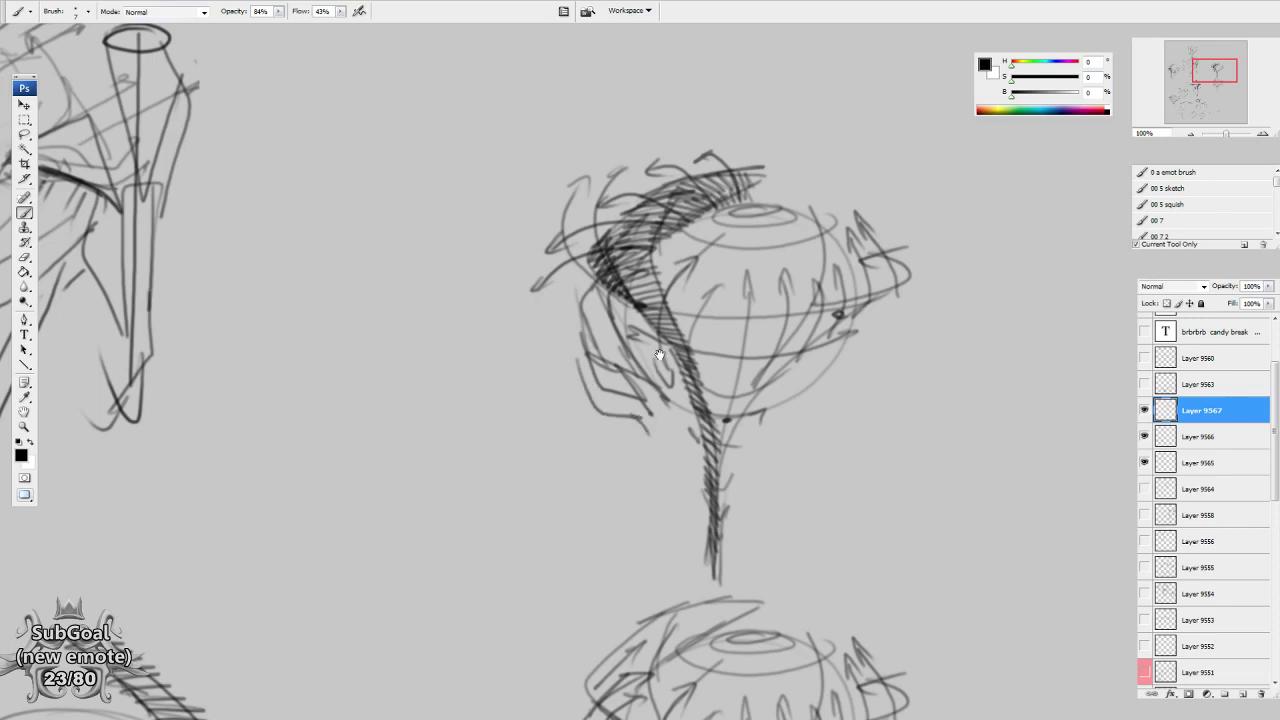
drag(682, 375, 688, 402)
mouse_move(689, 456)
mouse_down()
mouse_move(672, 400)
mouse_move(733, 357)
mouse_up()
drag(612, 347, 721, 356)
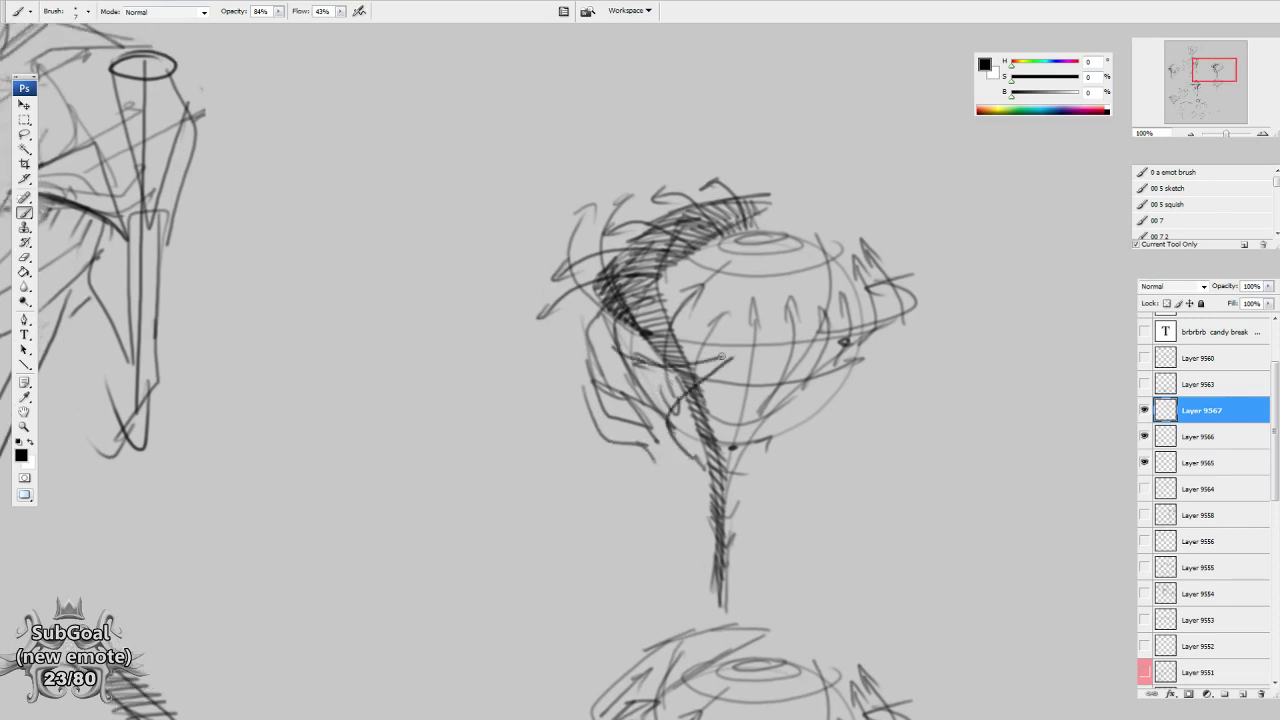
Erase part of the hatching beside the lower-left arrows and redraw a darker outer edge there.
key(e)
mouse_move(625, 342)
mouse_down()
mouse_move(660, 378)
mouse_move(556, 278)
mouse_move(598, 372)
mouse_up()
key(b)
drag(566, 294, 576, 313)
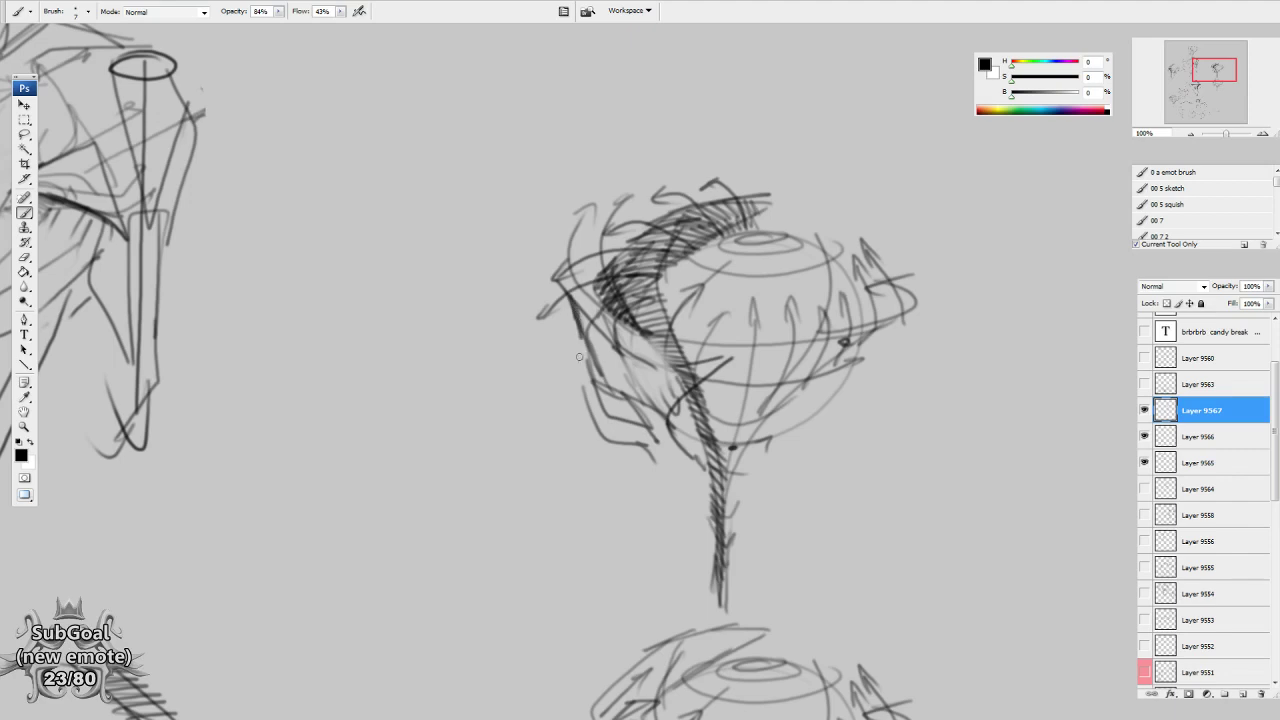
mouse_move(582, 362)
mouse_down()
mouse_move(535, 196)
mouse_move(489, 266)
mouse_move(502, 302)
mouse_up()
key(e)
drag(582, 316, 532, 294)
key(b)
Sketch an outward-flaring outline to the left of the hatched band, with arrows curving up at its tip.
mouse_move(618, 351)
mouse_down()
mouse_move(516, 298)
mouse_move(500, 242)
mouse_move(531, 208)
mouse_up()
mouse_move(543, 304)
mouse_down()
mouse_move(556, 255)
mouse_move(520, 200)
mouse_move(554, 205)
mouse_move(557, 250)
mouse_up()
drag(555, 168, 572, 216)
mouse_move(508, 291)
mouse_down()
mouse_move(577, 359)
mouse_move(614, 353)
mouse_move(607, 383)
mouse_move(650, 383)
mouse_up()
mouse_move(586, 350)
mouse_down()
mouse_move(608, 389)
mouse_move(666, 412)
mouse_up()
Soften the junction with the sphere using the eraser and hatch the lower part of the flaring form.
key(e)
drag(596, 374, 650, 394)
key(b)
mouse_move(543, 322)
mouse_down()
mouse_move(604, 384)
mouse_move(632, 361)
mouse_move(648, 374)
mouse_move(608, 312)
mouse_move(575, 296)
mouse_move(564, 262)
mouse_up()
key(e)
key(b)
drag(660, 398, 640, 372)
mouse_move(546, 322)
mouse_down()
mouse_move(583, 365)
mouse_move(628, 380)
mouse_up()
key(e)
key(b)
drag(566, 342, 658, 442)
drag(682, 418, 683, 477)
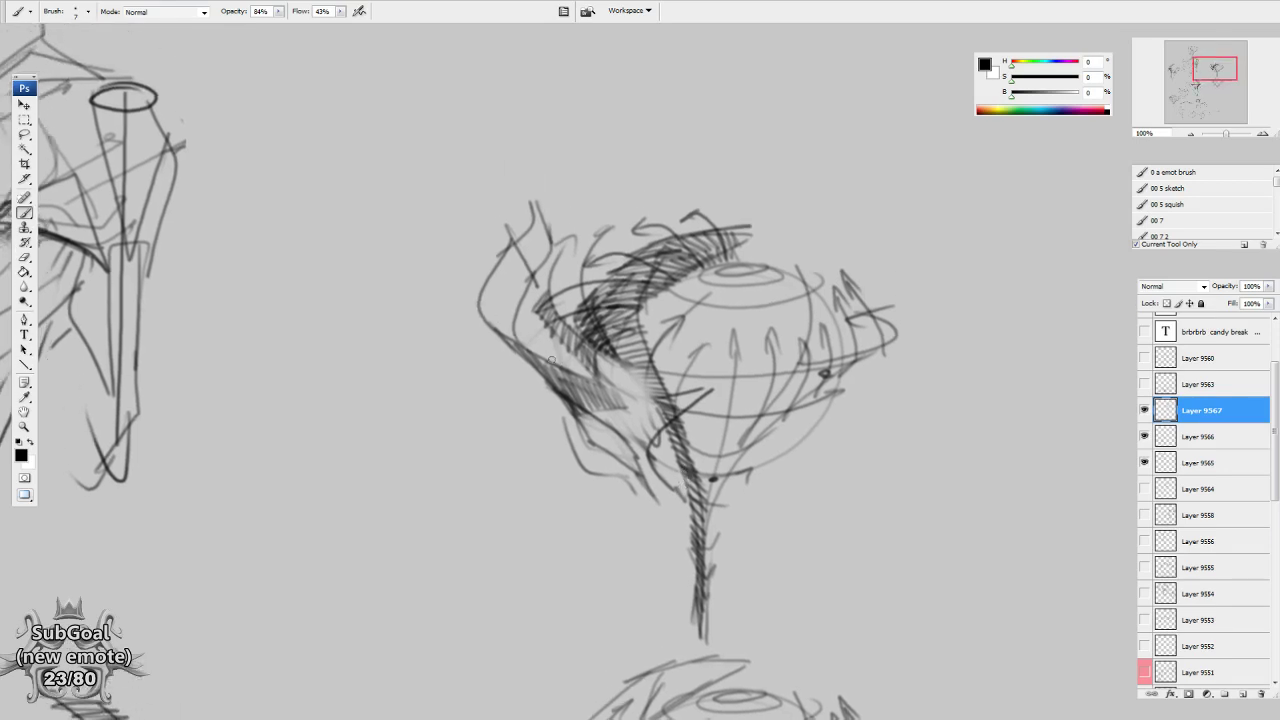
Hatch the upper planes of the flaring form and strengthen its outer edge and tip.
mouse_move(518, 330)
mouse_down()
mouse_move(493, 280)
mouse_move(526, 331)
mouse_move(505, 315)
mouse_up()
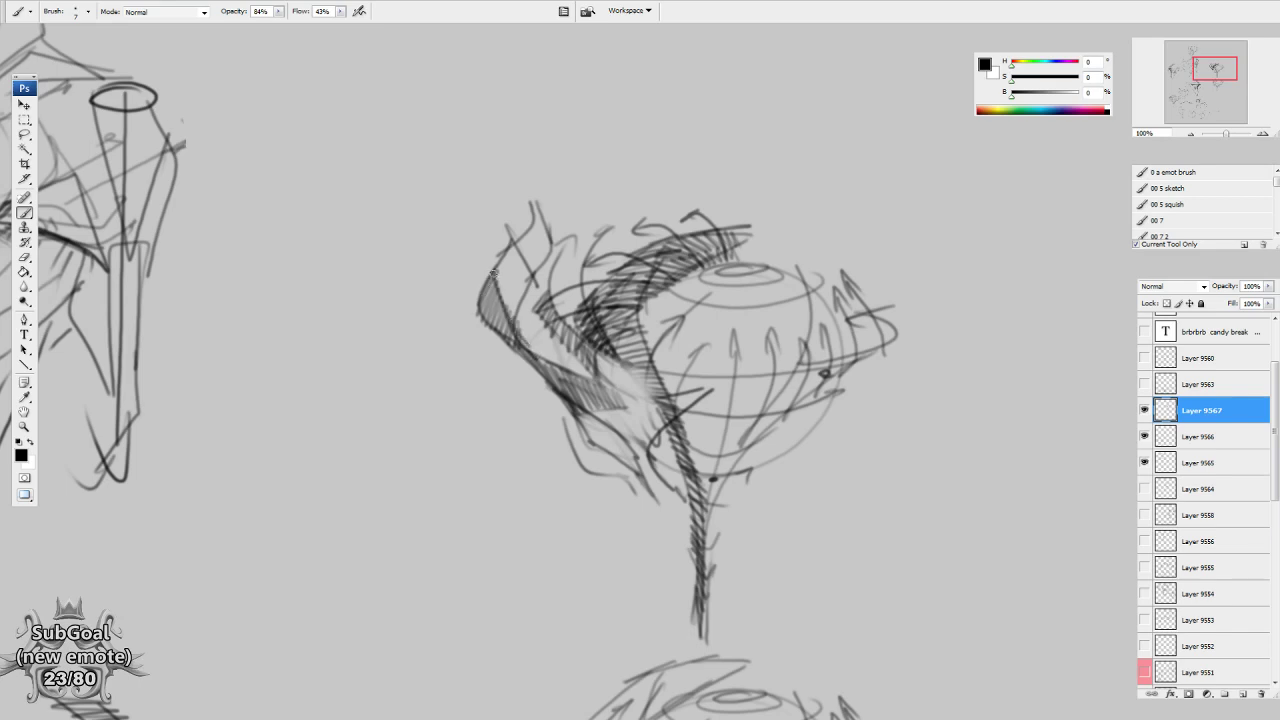
mouse_move(470, 316)
mouse_down()
mouse_move(440, 338)
mouse_move(524, 281)
mouse_move(520, 254)
mouse_up()
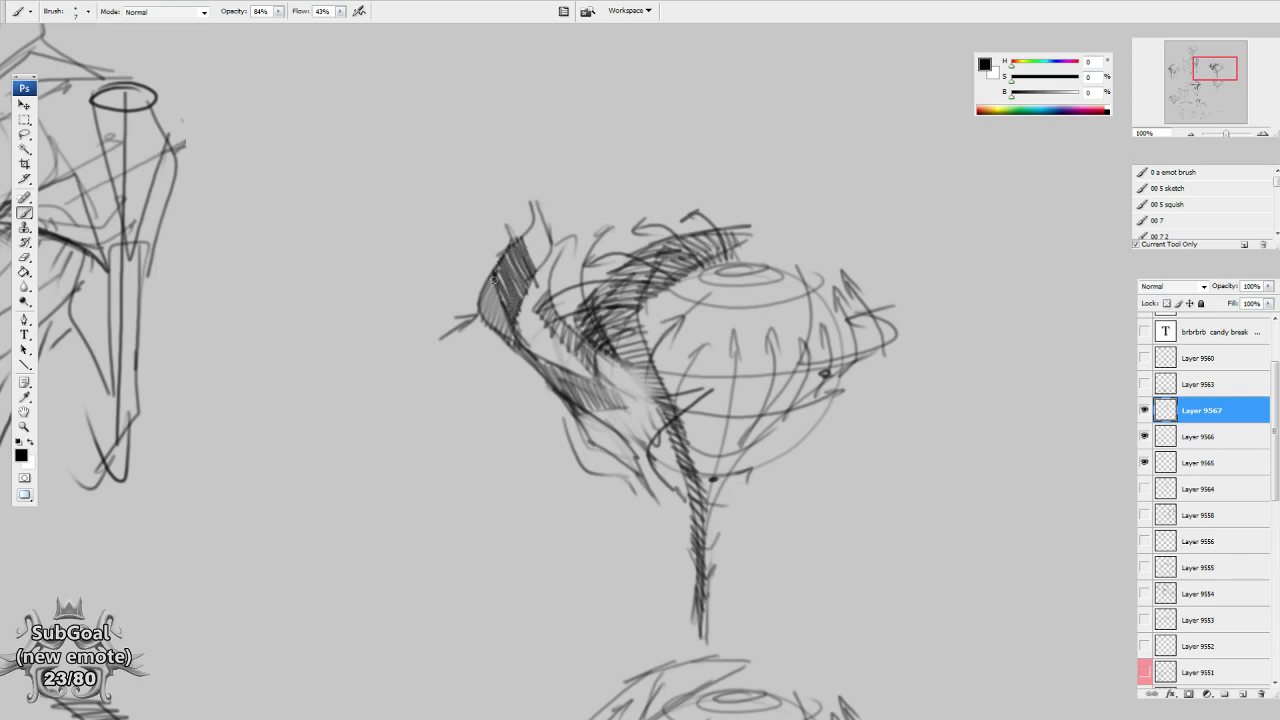
drag(504, 306, 517, 316)
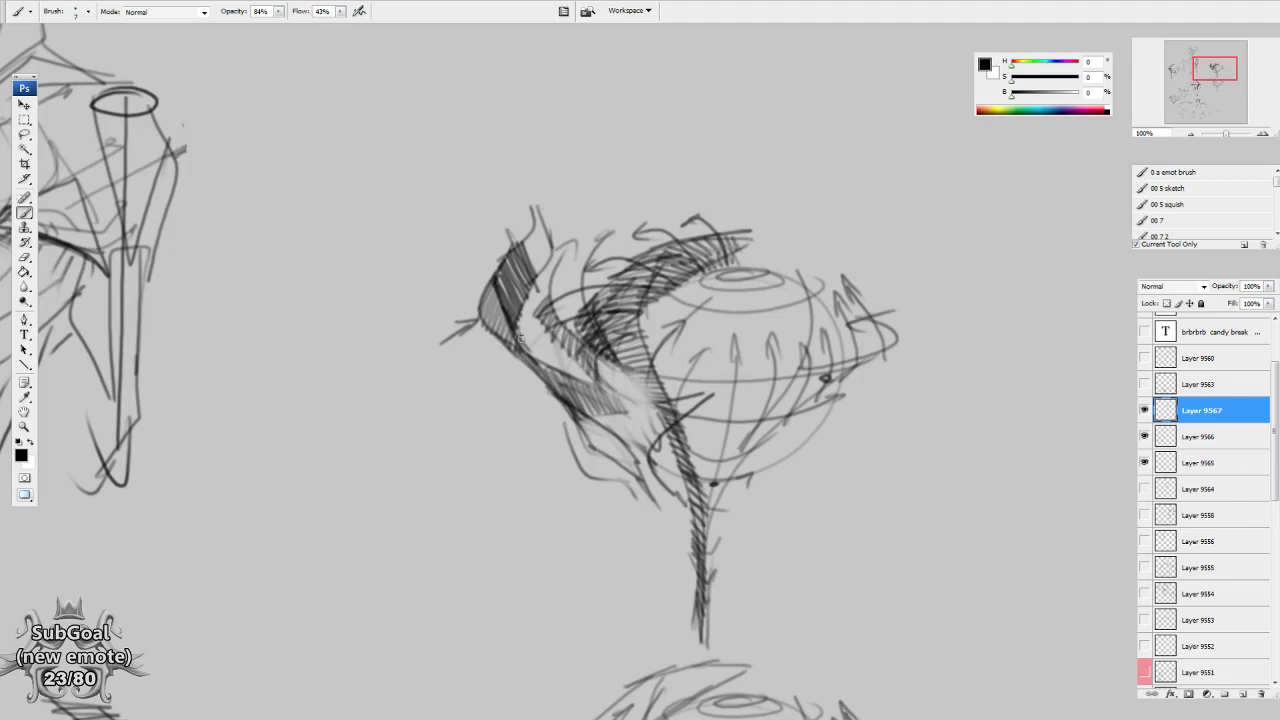
mouse_move(512, 245)
mouse_down()
mouse_move(531, 274)
mouse_move(531, 215)
mouse_up()
mouse_move(555, 393)
mouse_down()
mouse_move(528, 354)
mouse_move(639, 399)
mouse_up()
drag(603, 355, 625, 400)
Sketch a separate curved ribbon with thickness in the empty space beside the sphere, with an arrow along its inner curve.
mouse_move(660, 460)
mouse_down()
mouse_move(611, 451)
mouse_move(686, 372)
mouse_up()
drag(537, 327, 587, 430)
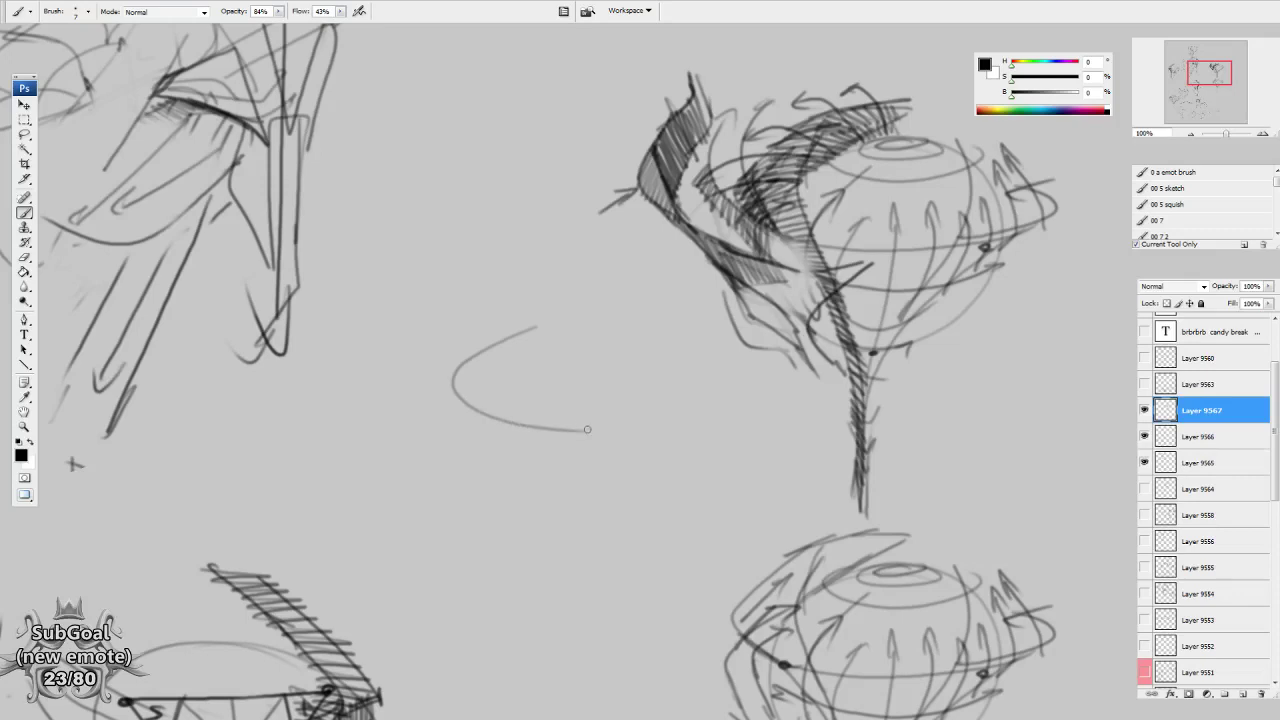
drag(445, 375, 599, 481)
drag(596, 436, 603, 491)
mouse_move(535, 328)
mouse_down()
mouse_move(540, 382)
mouse_move(485, 410)
mouse_up()
mouse_move(560, 432)
mouse_down()
mouse_move(615, 426)
mouse_move(600, 438)
mouse_move(528, 411)
mouse_move(509, 369)
mouse_move(524, 334)
mouse_move(478, 352)
mouse_move(526, 333)
mouse_up()
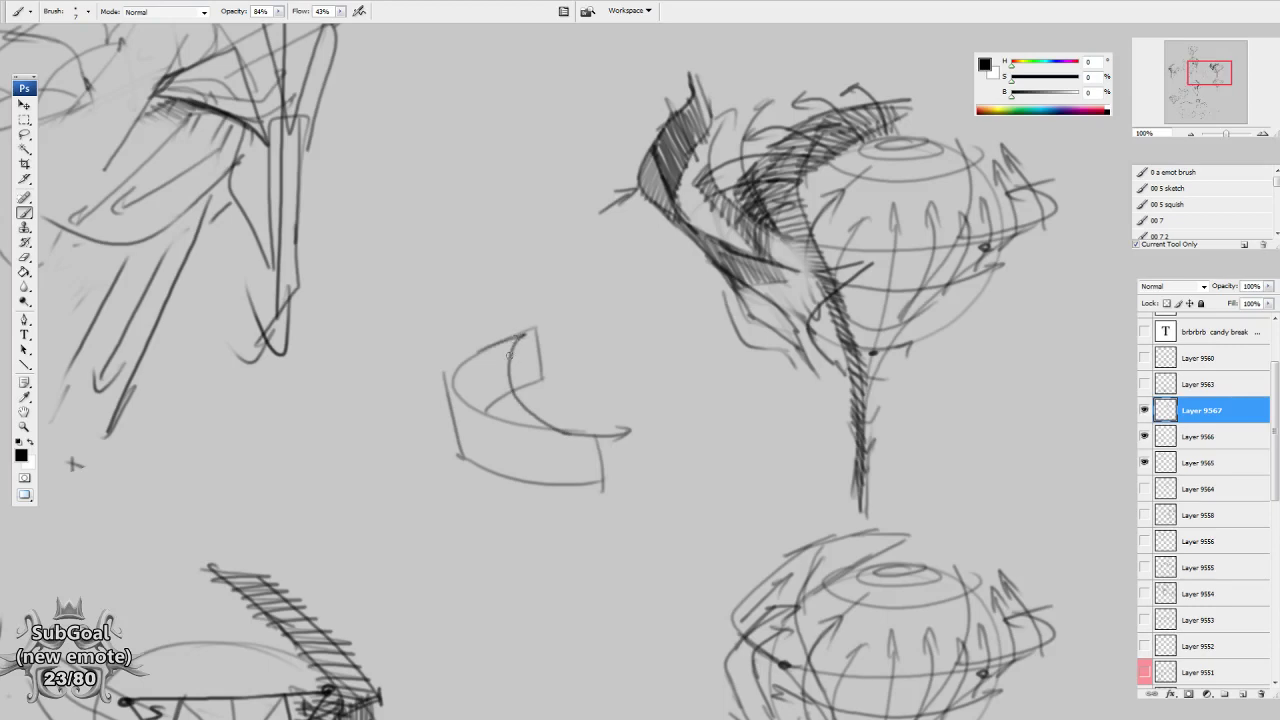
Hatch the crescent-shaped plane between the ribbon's outer edge and its inner arrow curve.
mouse_move(534, 427)
mouse_down()
mouse_move(482, 408)
mouse_move(509, 371)
mouse_up()
drag(456, 389, 510, 357)
drag(460, 369, 516, 345)
Sketch a short cylinder below the ribbon, with curved contours across its elliptical top.
mouse_move(625, 574)
mouse_down()
mouse_move(651, 366)
mouse_move(628, 430)
mouse_move(645, 378)
mouse_up()
mouse_move(481, 400)
mouse_down()
mouse_move(486, 492)
mouse_move(630, 492)
mouse_up()
drag(688, 412, 685, 448)
mouse_move(598, 382)
mouse_down()
mouse_move(544, 391)
mouse_move(622, 381)
mouse_up()
drag(489, 396, 540, 385)
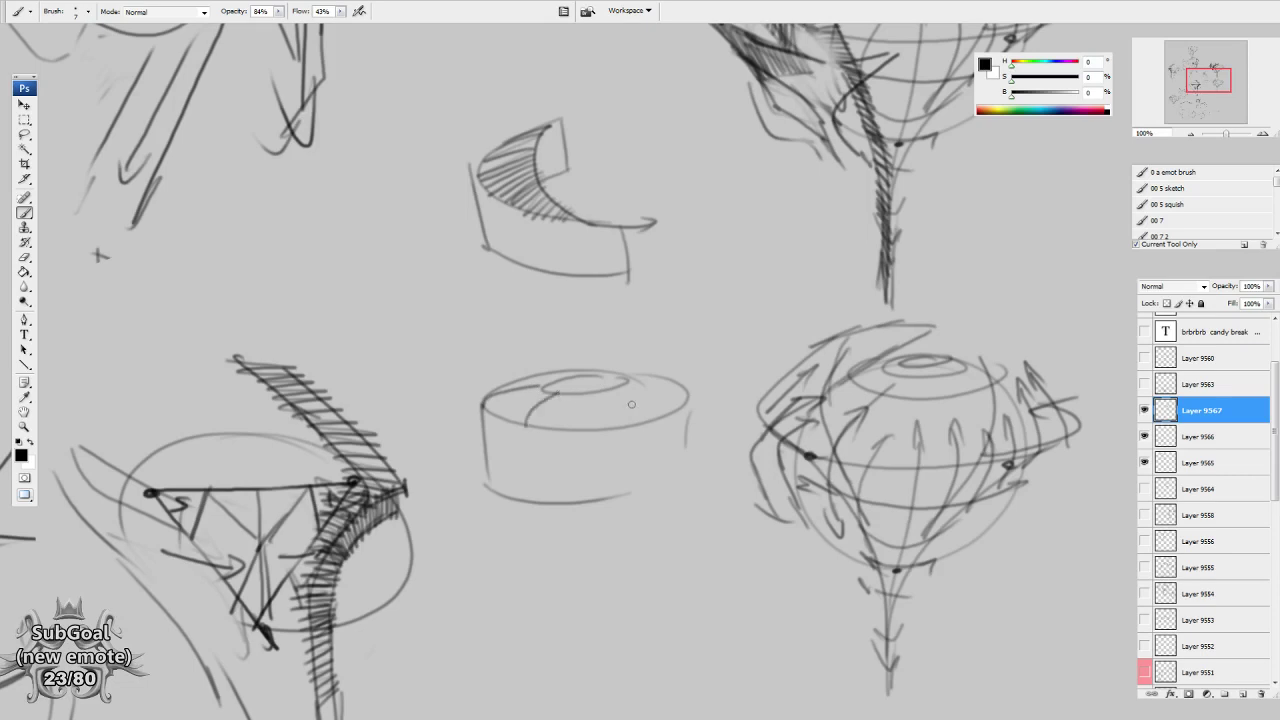
mouse_move(680, 401)
mouse_down()
mouse_move(623, 382)
mouse_move(652, 423)
mouse_move(640, 384)
mouse_up()
drag(583, 428, 657, 376)
Sketch two rounded lobes joined along a straight diagonal crease on the empty canvas beyond the spheres.
mouse_move(932, 223)
mouse_down()
mouse_move(767, 366)
mouse_move(688, 518)
mouse_up()
drag(920, 576, 719, 449)
mouse_move(642, 424)
mouse_down()
mouse_move(828, 386)
mouse_move(770, 369)
mouse_move(628, 426)
mouse_move(789, 356)
mouse_move(594, 442)
mouse_move(742, 328)
mouse_move(782, 356)
mouse_up()
mouse_move(887, 436)
mouse_down()
mouse_move(871, 440)
mouse_move(728, 332)
mouse_up()
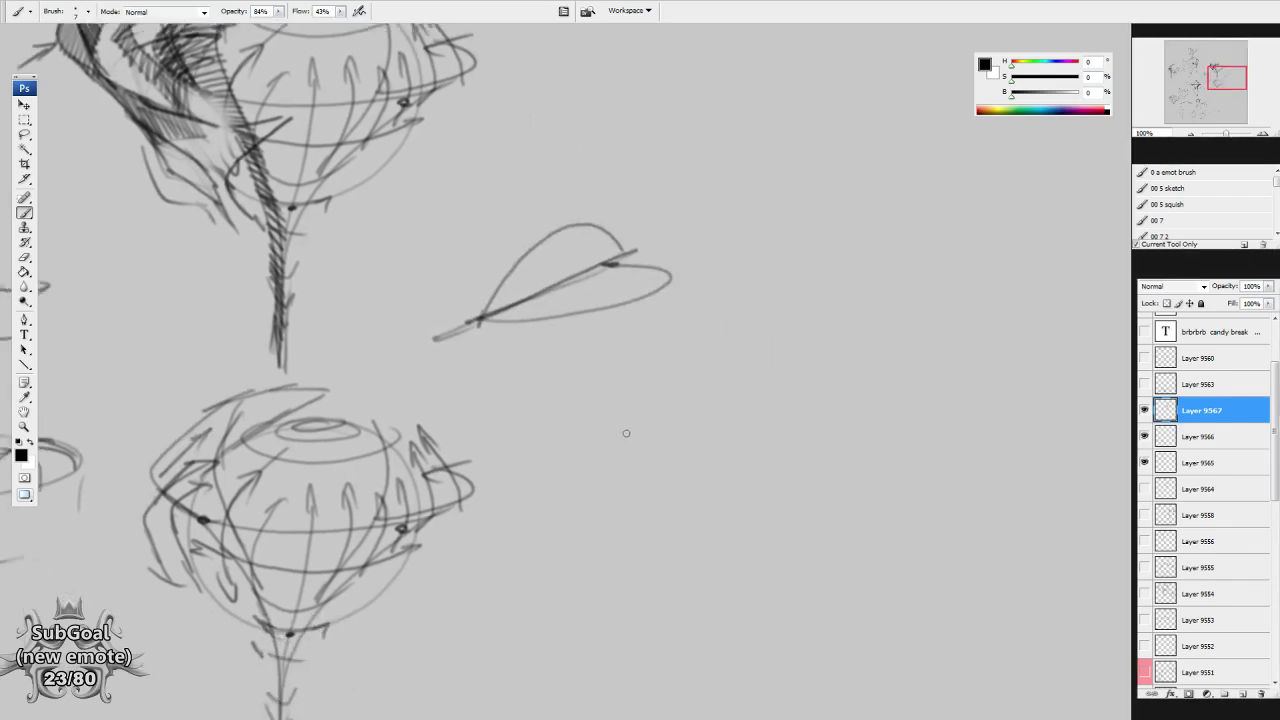
Outline a larger domed shape with a curved outer base edge below the two-lobed sketch.
mouse_move(587, 424)
mouse_down()
mouse_move(730, 414)
mouse_move(733, 372)
mouse_move(808, 351)
mouse_up()
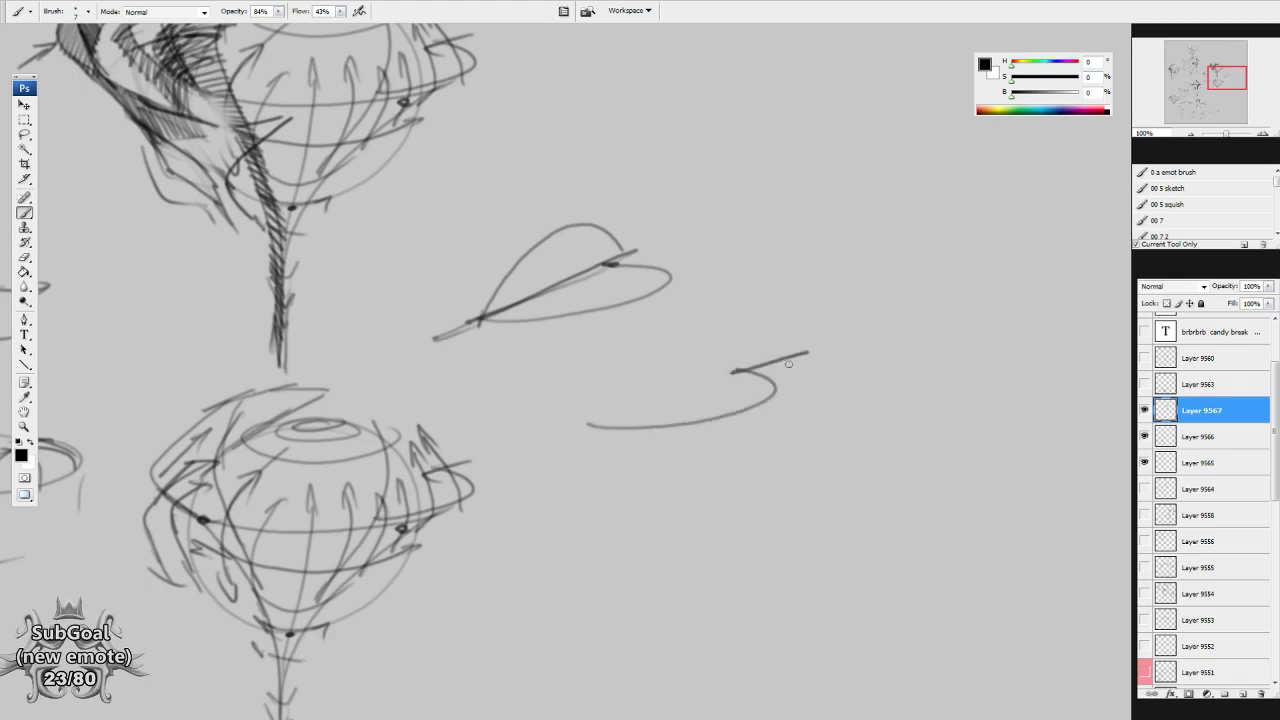
mouse_move(567, 431)
mouse_down()
mouse_move(585, 429)
mouse_move(510, 457)
mouse_move(706, 440)
mouse_move(776, 376)
mouse_move(742, 372)
mouse_up()
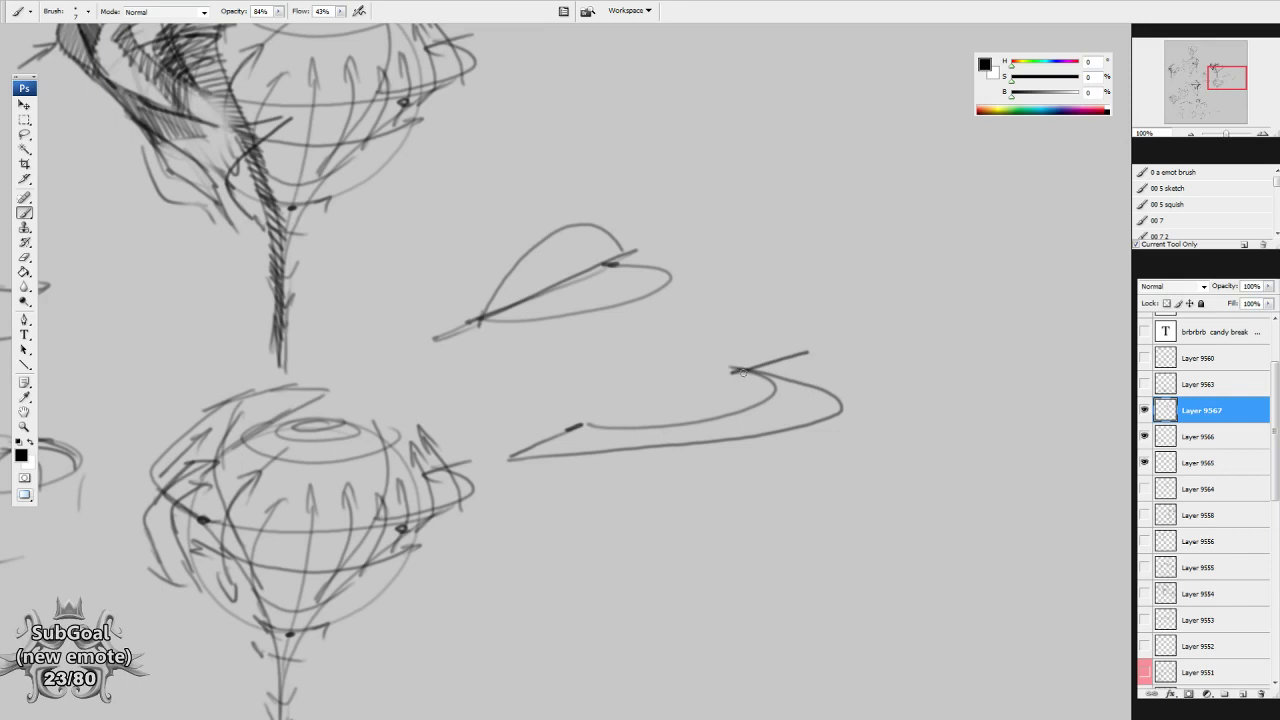
mouse_move(580, 425)
mouse_down()
mouse_move(674, 320)
mouse_move(753, 366)
mouse_up()
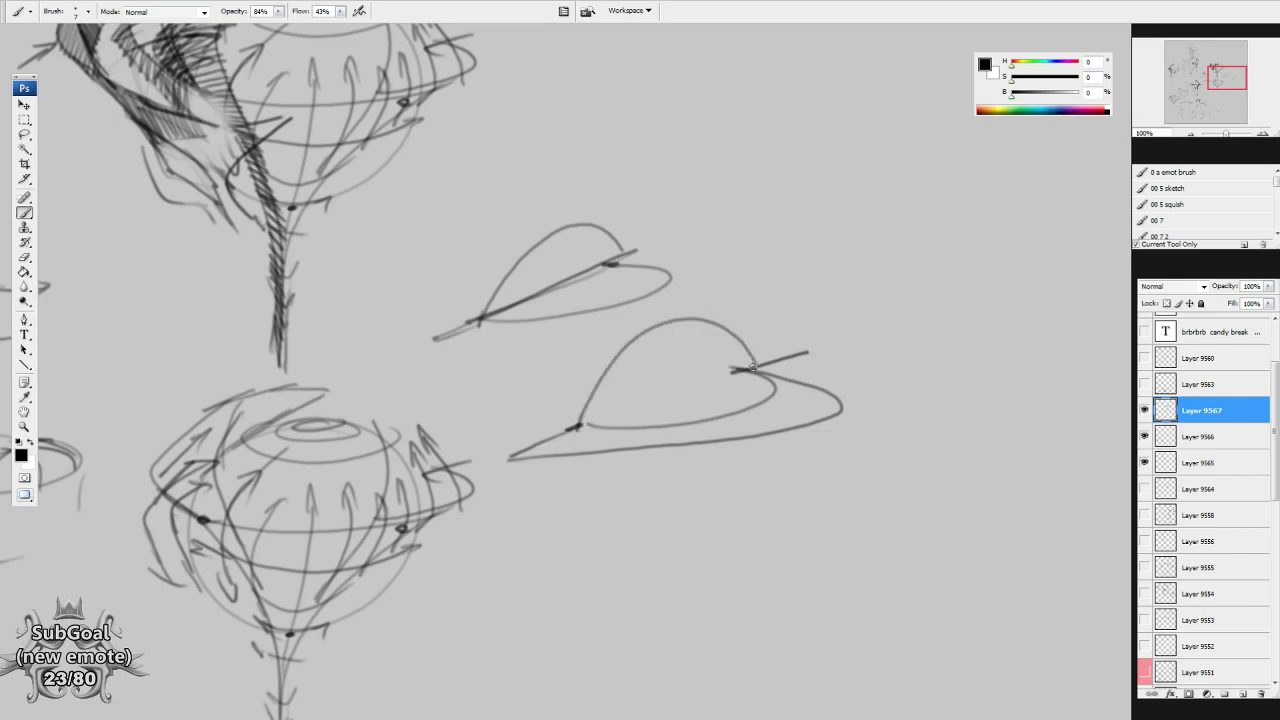
Draw curved contour lines from the dome's crest down to its base, plus a hooked stroke at its narrow end.
drag(704, 325, 811, 387)
mouse_move(650, 327)
mouse_down()
mouse_move(691, 332)
mouse_move(802, 420)
mouse_up()
drag(622, 350, 706, 442)
mouse_move(605, 372)
mouse_down()
mouse_move(643, 442)
mouse_move(615, 446)
mouse_up()
mouse_move(586, 403)
mouse_down()
mouse_move(596, 438)
mouse_move(510, 424)
mouse_up()
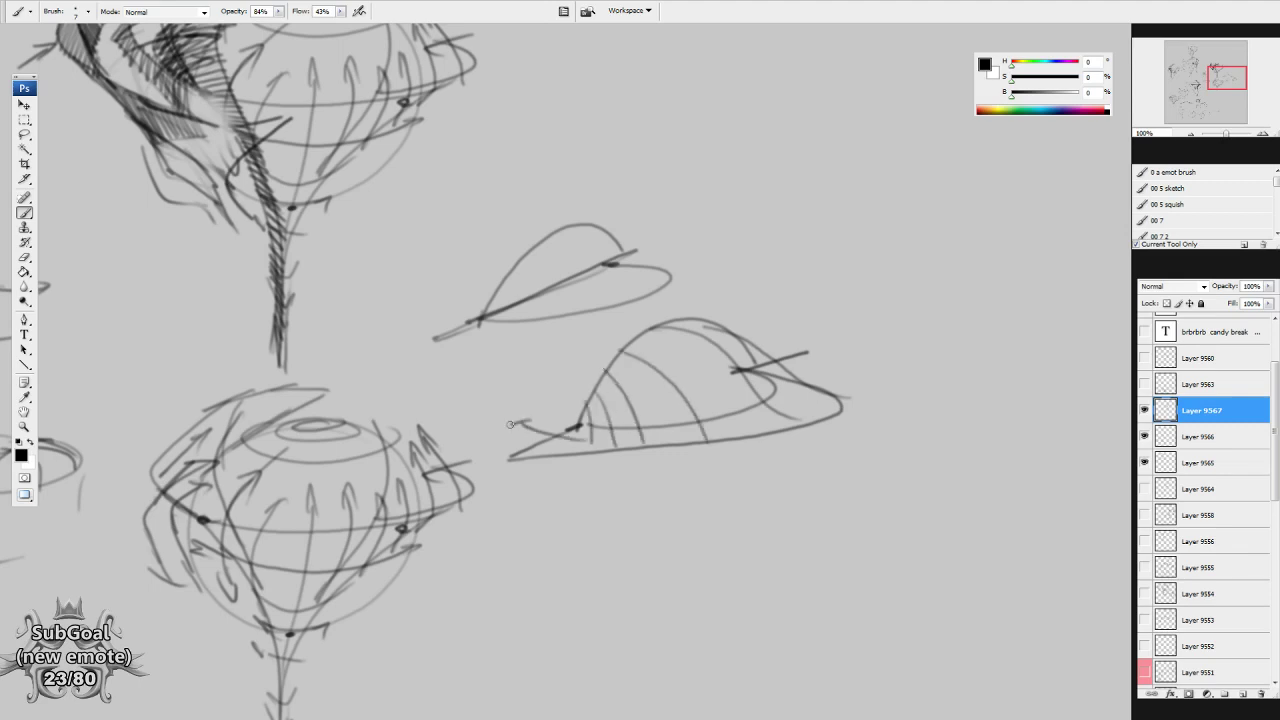
Draw lengthwise contours across the domed shape and extend them beyond its narrow end.
mouse_move(590, 442)
mouse_down()
mouse_move(713, 430)
mouse_move(792, 400)
mouse_move(818, 372)
mouse_up()
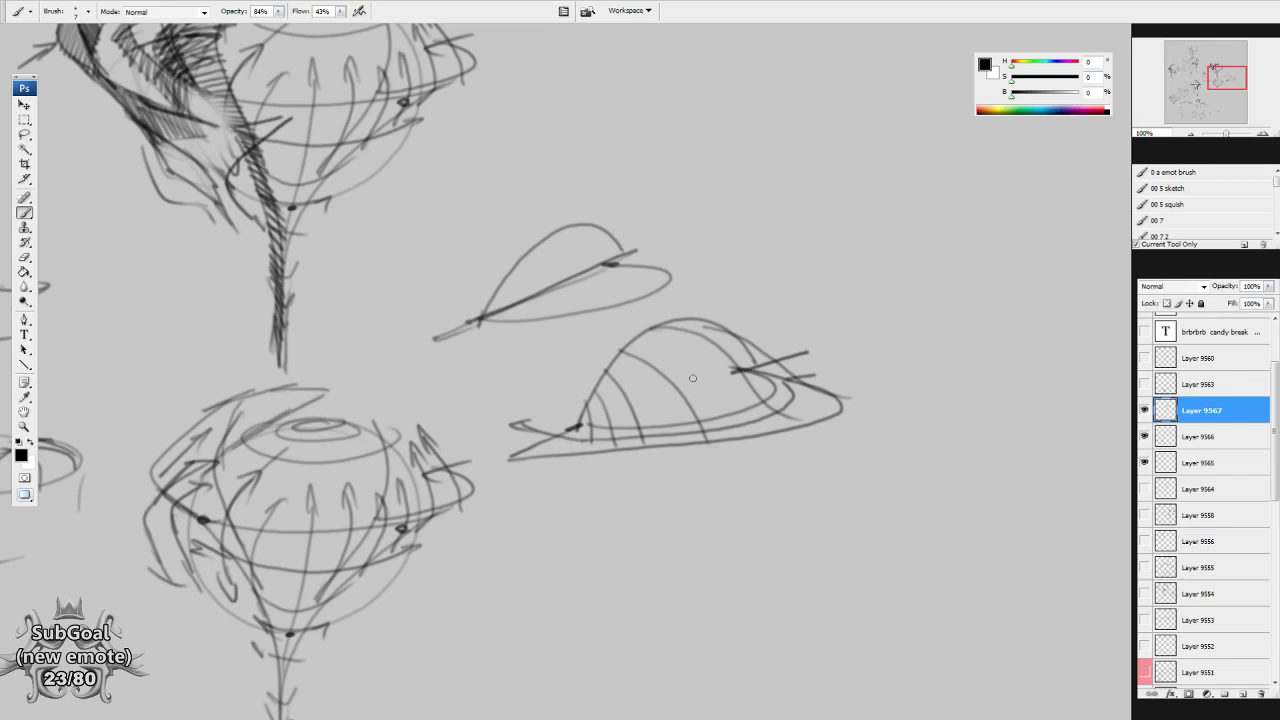
mouse_move(644, 434)
mouse_down()
mouse_move(797, 378)
mouse_move(685, 370)
mouse_move(798, 346)
mouse_up()
drag(604, 432, 534, 478)
drag(652, 432, 592, 476)
mouse_move(534, 446)
mouse_down()
mouse_move(489, 467)
mouse_move(527, 462)
mouse_up()
Draw a curved horizontal arrow with a crossing contour in the empty space below the domed shape.
drag(647, 601, 686, 560)
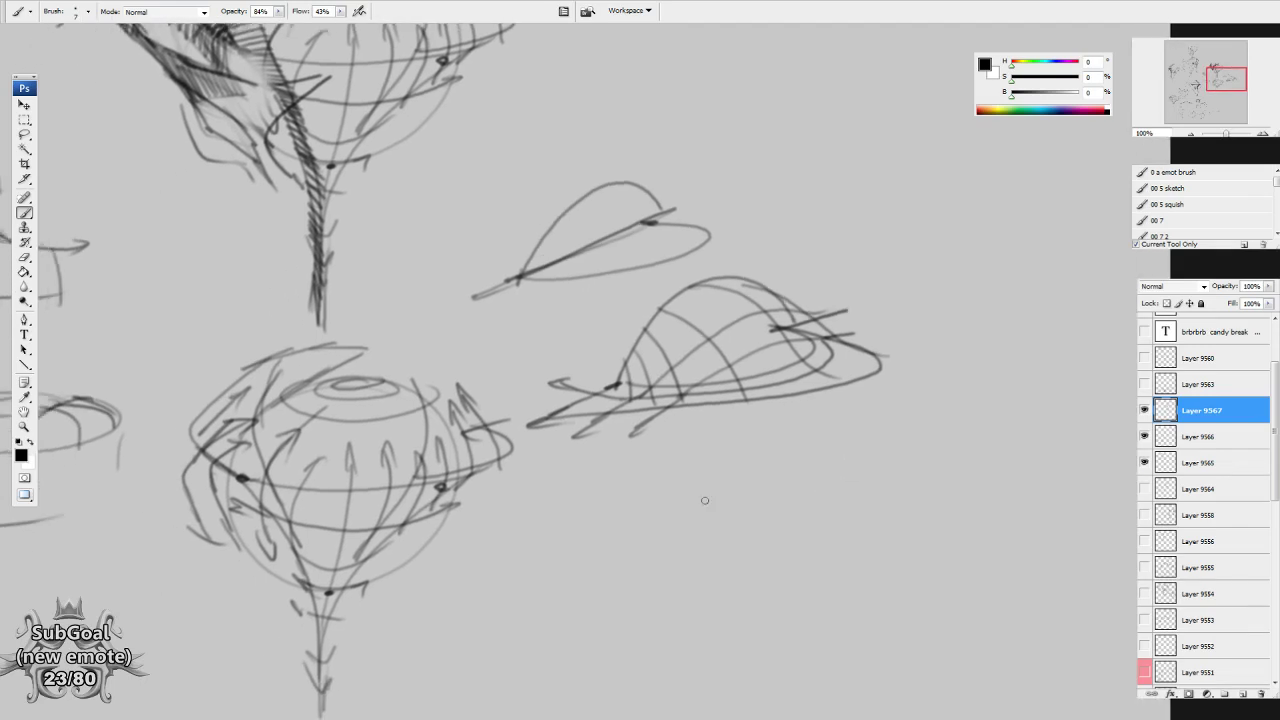
scroll(627, 493, down, 3)
scroll(622, 534, left, 1)
scroll(624, 514, right, 3)
scroll(700, 515, down, 4)
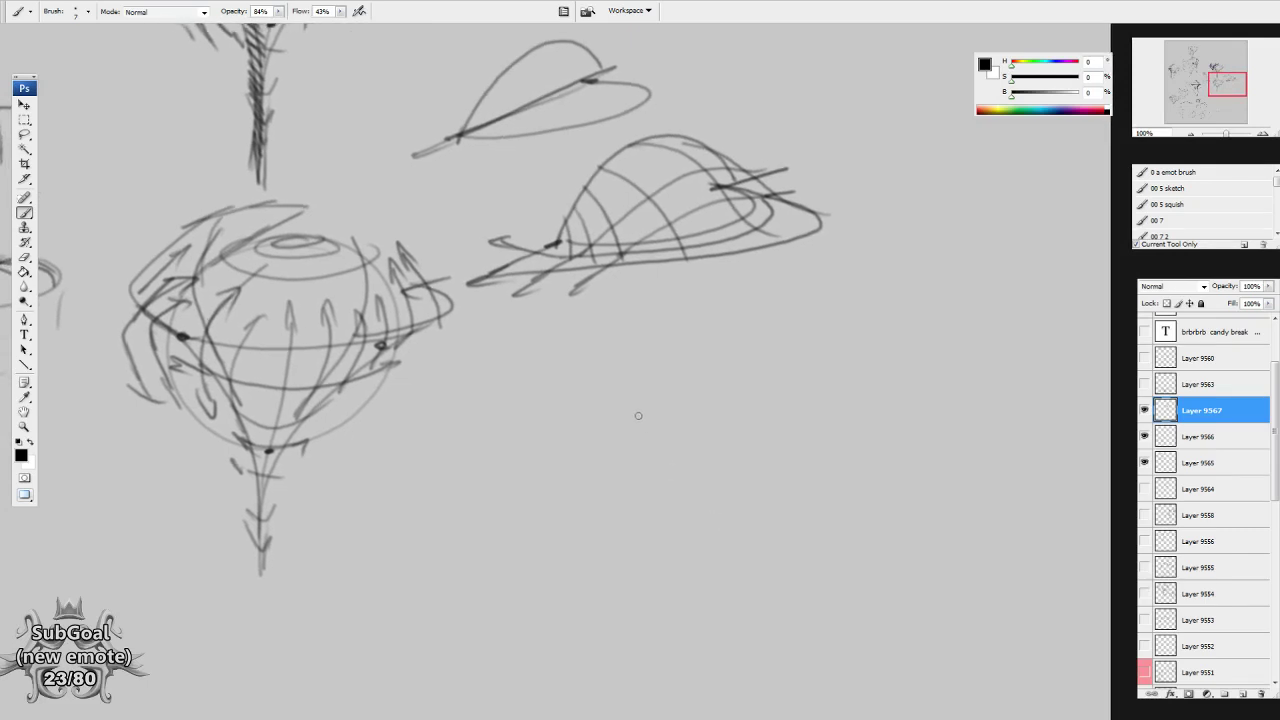
drag(695, 463, 690, 458)
mouse_move(605, 392)
mouse_down()
mouse_move(686, 431)
mouse_move(740, 428)
mouse_up()
mouse_move(718, 411)
mouse_down()
mouse_move(757, 423)
mouse_move(718, 444)
mouse_up()
Add arrows sweeping down the left and up the right of the horizontal arrow to suggest a rounded form.
drag(598, 370, 698, 515)
mouse_move(680, 452)
mouse_down()
mouse_move(662, 388)
mouse_move(699, 446)
mouse_move(620, 320)
mouse_up()
mouse_move(731, 466)
mouse_down()
mouse_move(718, 382)
mouse_move(743, 363)
mouse_move(768, 427)
mouse_move(750, 353)
mouse_up()
drag(601, 410, 613, 330)
mouse_move(613, 330)
mouse_down()
mouse_move(592, 354)
mouse_move(688, 481)
mouse_up()
key(space)
drag(730, 586, 735, 569)
drag(747, 509, 752, 506)
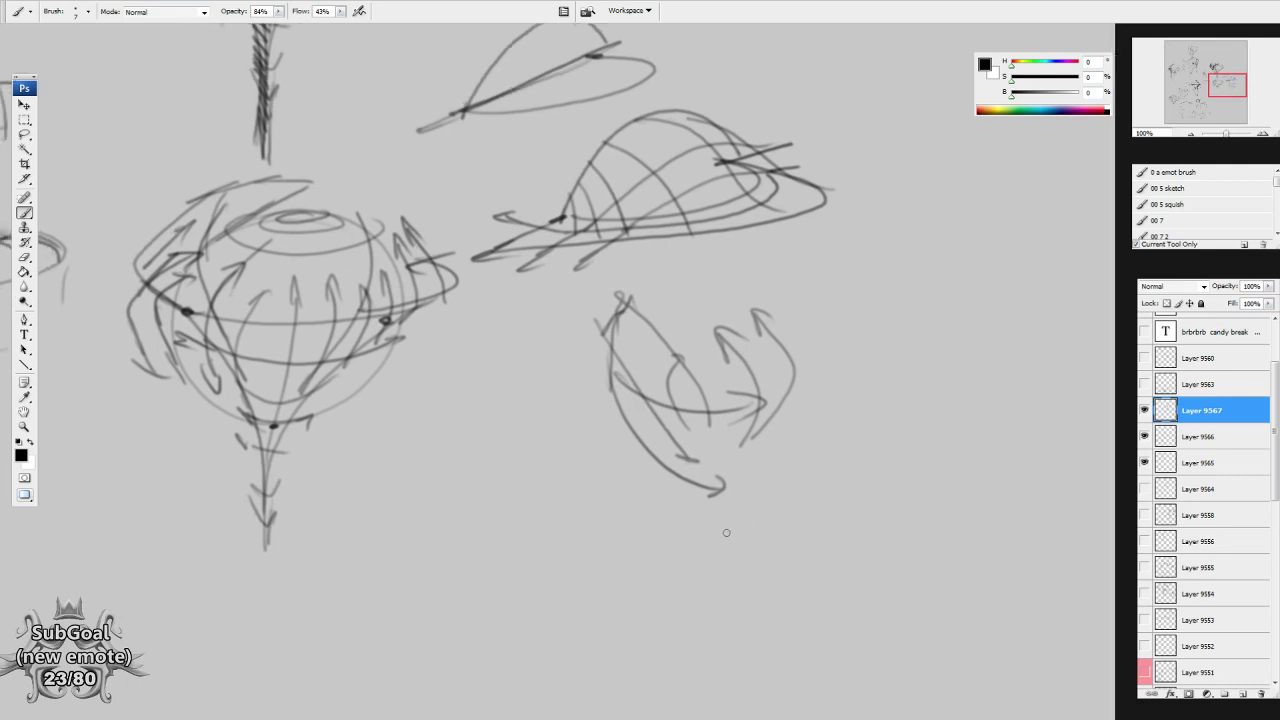
drag(536, 538, 539, 533)
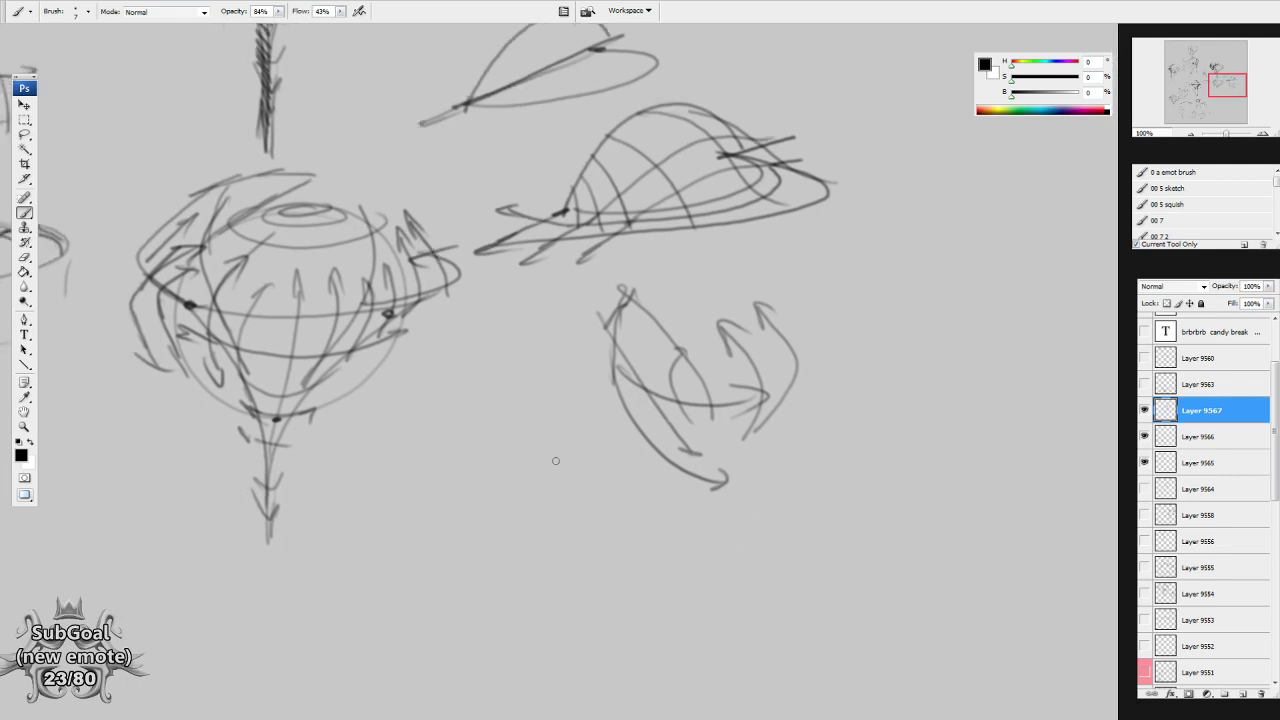
drag(556, 461, 567, 469)
Darken the curves on the left of the arrow sketch and hatch the triangular plane there.
mouse_move(606, 361)
mouse_down()
mouse_move(636, 387)
mouse_move(700, 402)
mouse_up()
drag(687, 393, 698, 411)
drag(603, 362, 701, 445)
drag(609, 315, 669, 391)
mouse_move(641, 295)
mouse_down()
mouse_move(690, 396)
mouse_move(701, 371)
mouse_up()
mouse_move(626, 349)
mouse_down()
mouse_move(735, 402)
mouse_move(678, 368)
mouse_move(612, 298)
mouse_up()
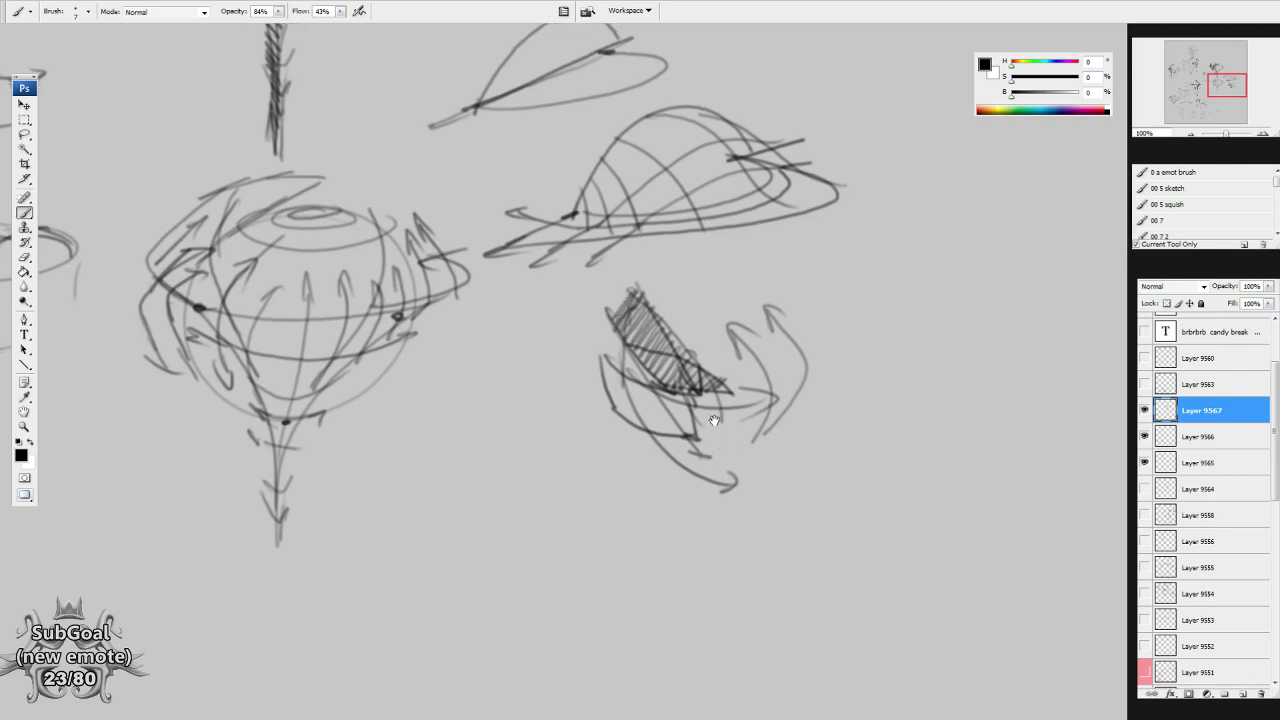
Draw curved arrows wrapping across the hatched triangular plane.
drag(714, 420, 720, 428)
drag(658, 360, 706, 328)
drag(612, 378, 675, 314)
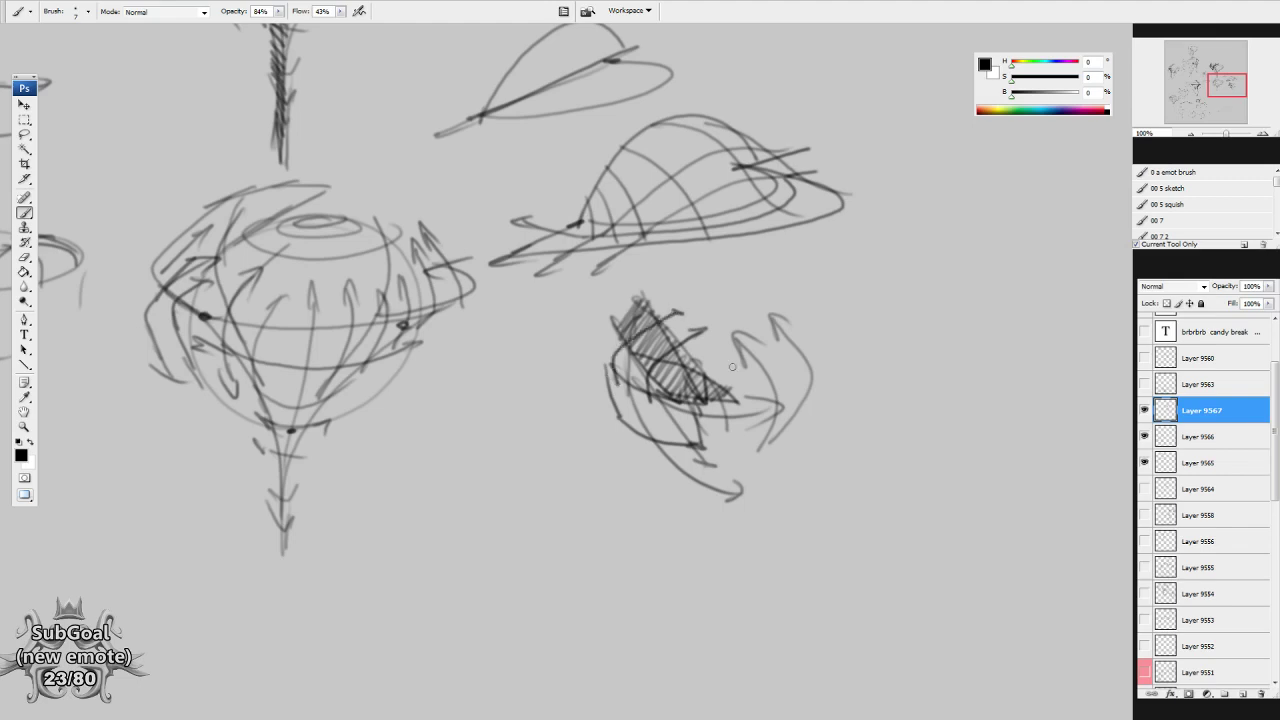
Erase the lower part of the hatched triangular plane and draw rounded contours curving through the cleared area.
key(e)
mouse_move(732, 366)
mouse_down()
mouse_move(700, 371)
mouse_move(733, 397)
mouse_move(677, 371)
mouse_move(682, 390)
mouse_up()
key(b)
mouse_move(648, 308)
mouse_down()
mouse_move(647, 391)
mouse_move(666, 404)
mouse_move(749, 377)
mouse_move(682, 414)
mouse_up()
mouse_move(729, 346)
mouse_down()
mouse_move(676, 309)
mouse_move(736, 391)
mouse_up()
drag(662, 368, 690, 411)
mouse_move(742, 403)
mouse_down()
mouse_move(656, 402)
mouse_move(694, 411)
mouse_up()
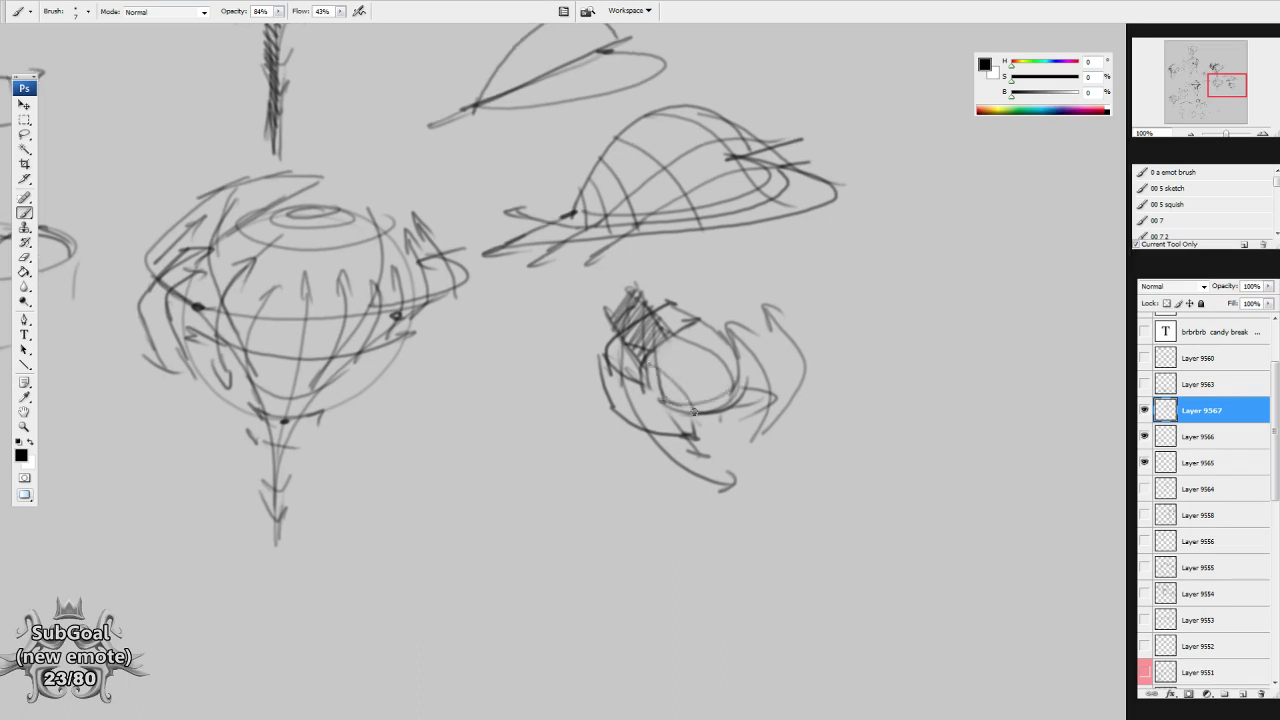
Below the arrow sketch, draw a slanted straight line with a curve bulging from one side, undoing the extra curve on its other side.
mouse_move(889, 487)
mouse_down()
mouse_move(863, 449)
mouse_move(867, 309)
mouse_up()
drag(479, 360, 505, 337)
drag(423, 216, 494, 461)
mouse_move(436, 262)
mouse_down()
mouse_move(509, 370)
mouse_move(481, 404)
mouse_up()
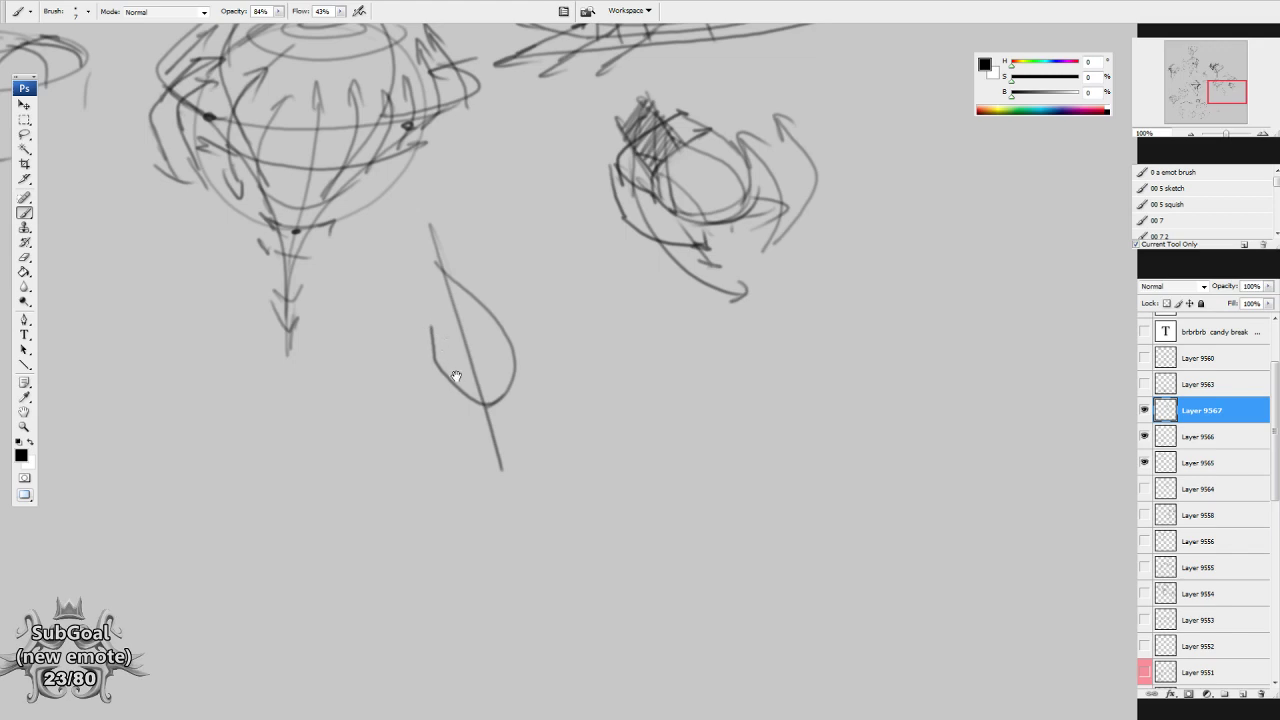
key(ctrl+z)
drag(505, 382, 533, 393)
drag(466, 360, 466, 359)
Draw a large tilted oval below the slanted line sketch and add a small half-dome shape inside its upper part.
drag(674, 533, 521, 372)
mouse_move(665, 372)
mouse_down()
mouse_move(618, 330)
mouse_move(674, 368)
mouse_move(630, 335)
mouse_up()
mouse_move(703, 540)
mouse_down()
mouse_move(695, 528)
mouse_move(711, 507)
mouse_up()
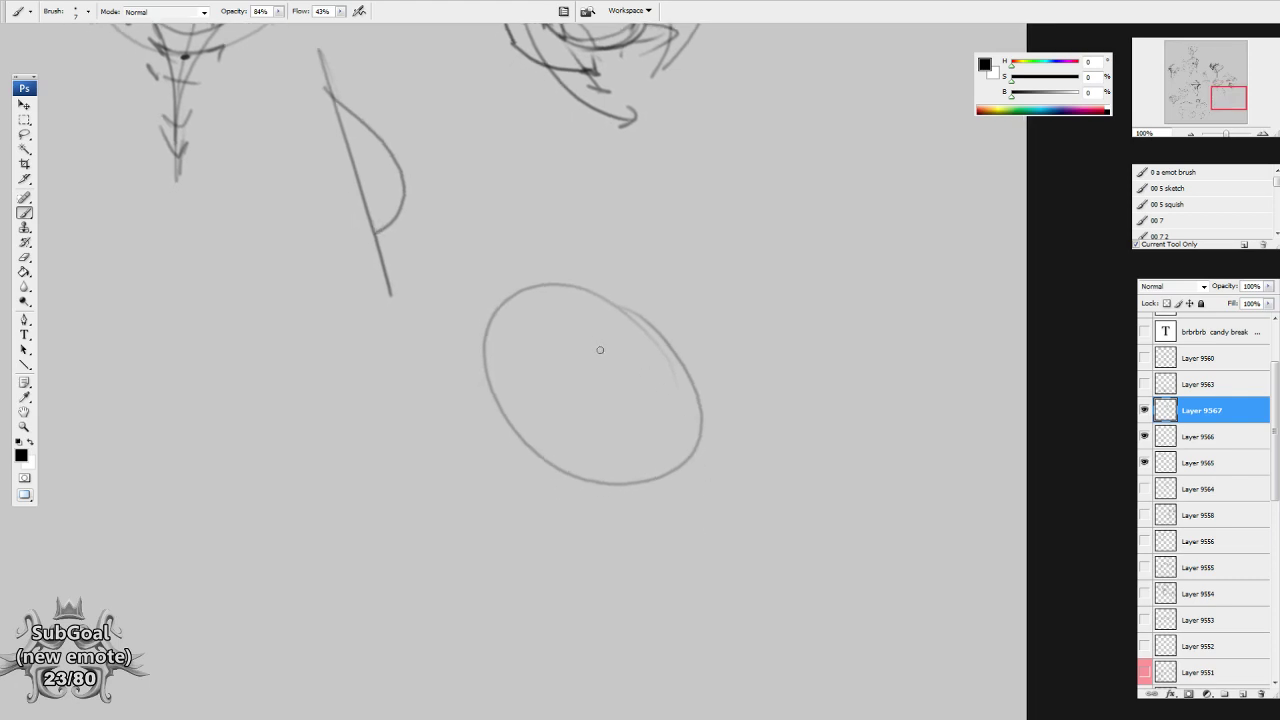
drag(581, 320, 648, 404)
drag(587, 327, 657, 386)
drag(651, 480, 645, 473)
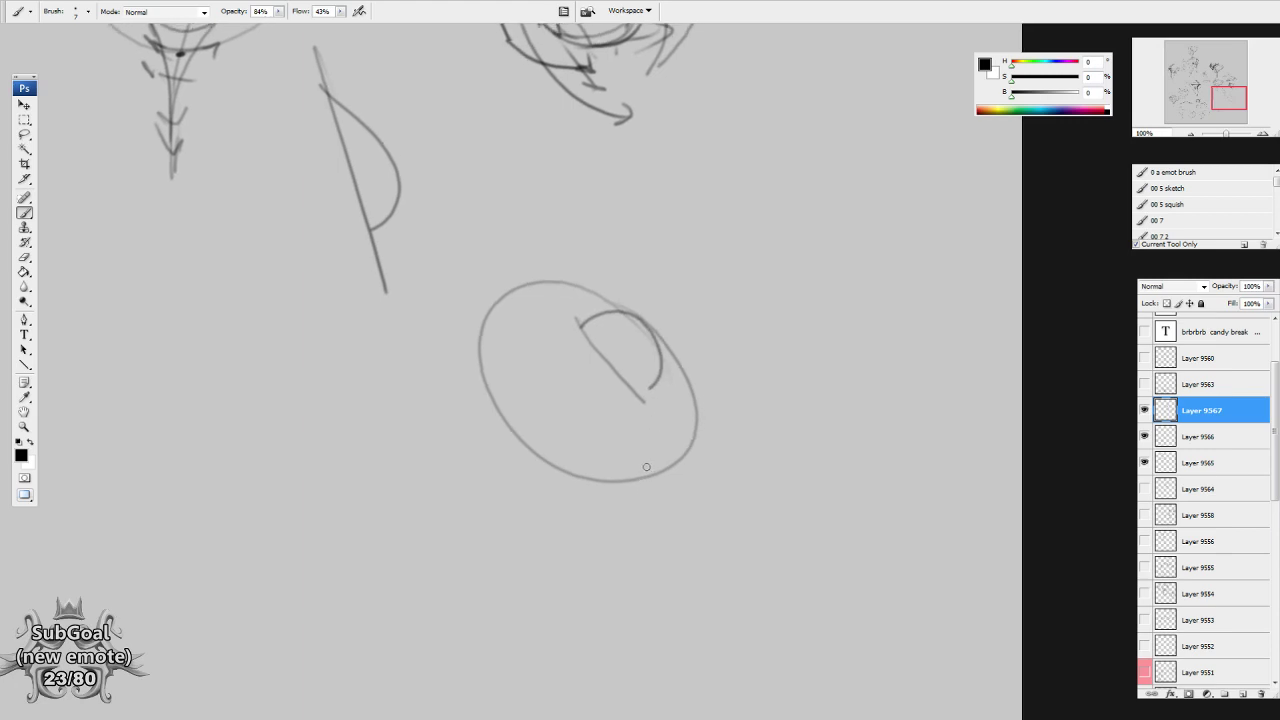
Darken the outer contour on the left of the lower sphere sketch and extend it down toward the tip of the stem.
drag(615, 248, 698, 556)
drag(700, 483, 708, 491)
drag(537, 473, 545, 473)
drag(424, 436, 680, 500)
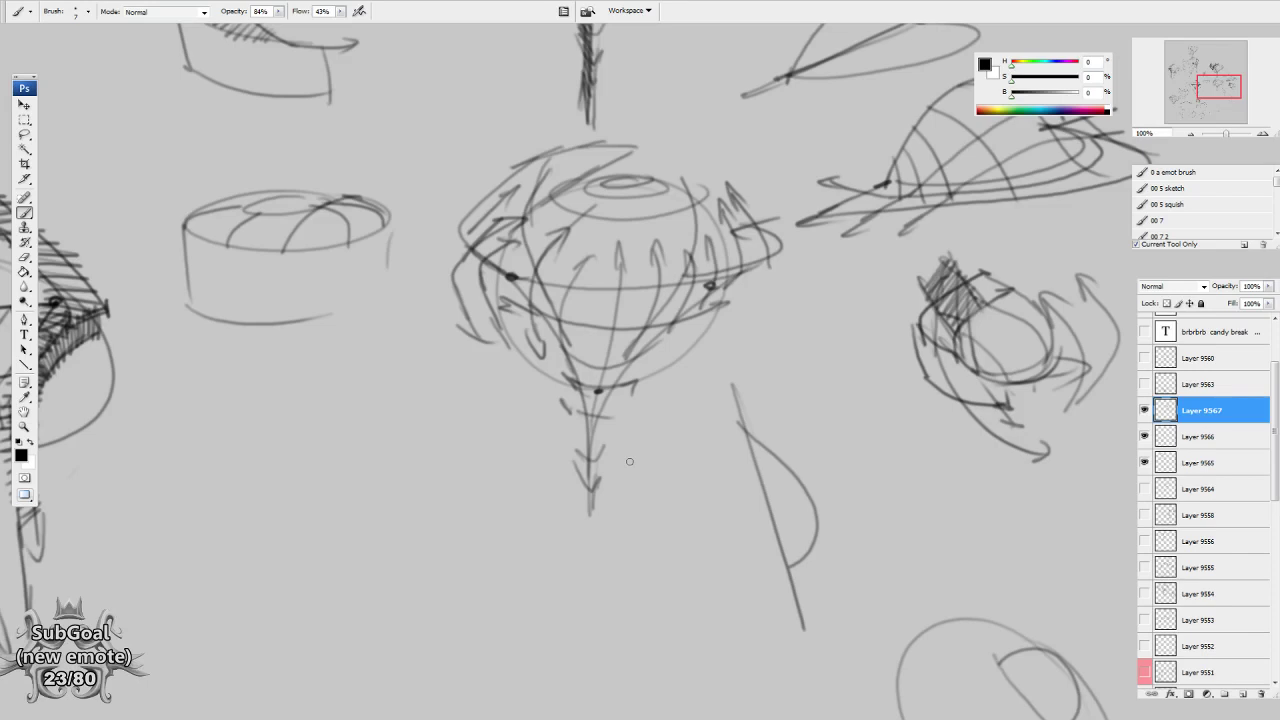
drag(630, 462, 614, 414)
mouse_move(438, 231)
mouse_down()
mouse_move(466, 304)
mouse_move(515, 326)
mouse_up()
drag(479, 275, 526, 348)
mouse_move(480, 302)
mouse_down()
mouse_move(503, 322)
mouse_move(573, 489)
mouse_up()
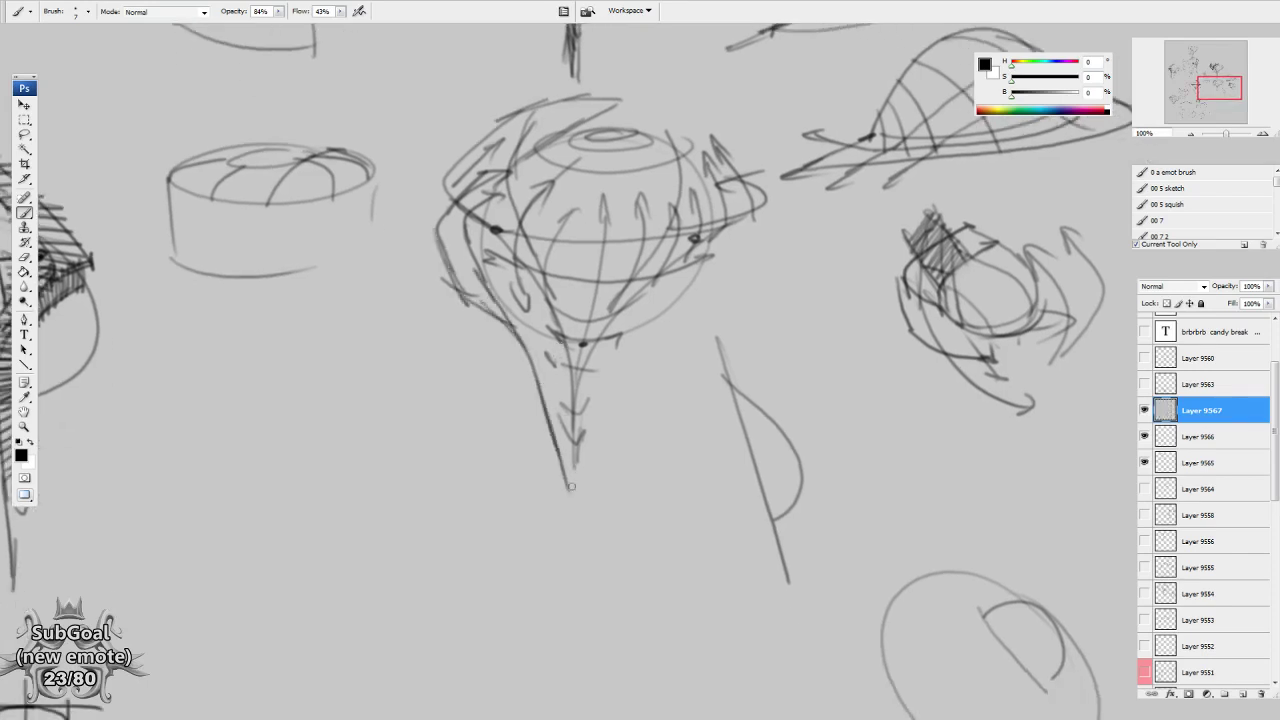
Lighten the dark lines along the lower-left planes of the upper sphere sketch with the Eraser.
drag(559, 314, 609, 644)
drag(663, 456, 683, 626)
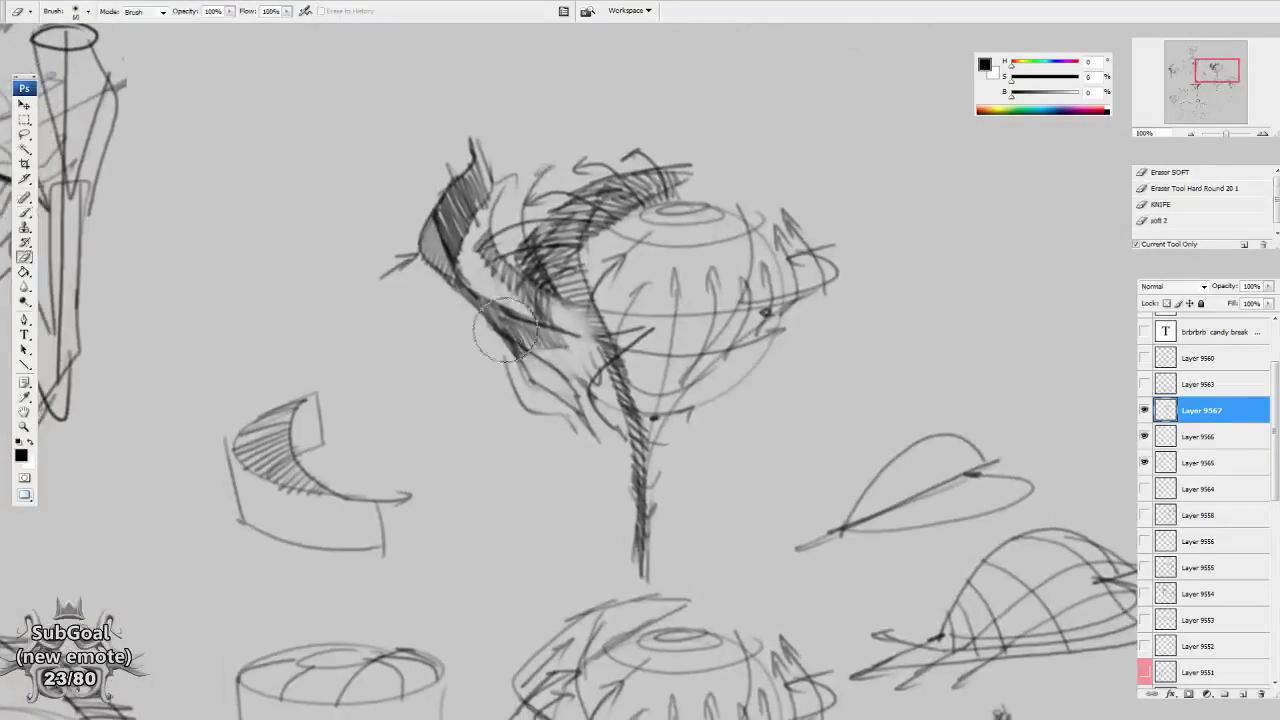
drag(474, 289, 582, 377)
drag(481, 315, 591, 430)
mouse_move(566, 343)
mouse_down()
mouse_move(621, 504)
mouse_move(615, 455)
mouse_up()
Hatch the narrow plane left of the upper sphere's stem and draw a dark curved stroke sweeping from it across the sphere.
key(e)
key(b)
drag(604, 381, 625, 488)
drag(604, 380, 625, 478)
drag(646, 333, 604, 384)
mouse_move(598, 446)
mouse_down()
mouse_move(622, 472)
mouse_move(593, 380)
mouse_move(658, 327)
mouse_move(675, 269)
mouse_move(684, 313)
mouse_up()
Fade the front contours and arrows of the upper sphere with the Eraser and rework the strokes with the Brush.
key(e)
drag(682, 216, 633, 252)
drag(709, 302, 693, 362)
key(b)
key(e)
key(b)
mouse_move(712, 266)
mouse_down()
mouse_move(679, 247)
mouse_move(663, 281)
mouse_up()
Lasso around the upper sphere sketch and hide Layers 9567, 9566 and 9565, briefly previewing Layers 9563 and 9560.
key(l)
mouse_move(855, 201)
mouse_down()
mouse_move(388, 397)
mouse_move(558, 617)
mouse_move(852, 204)
mouse_up()
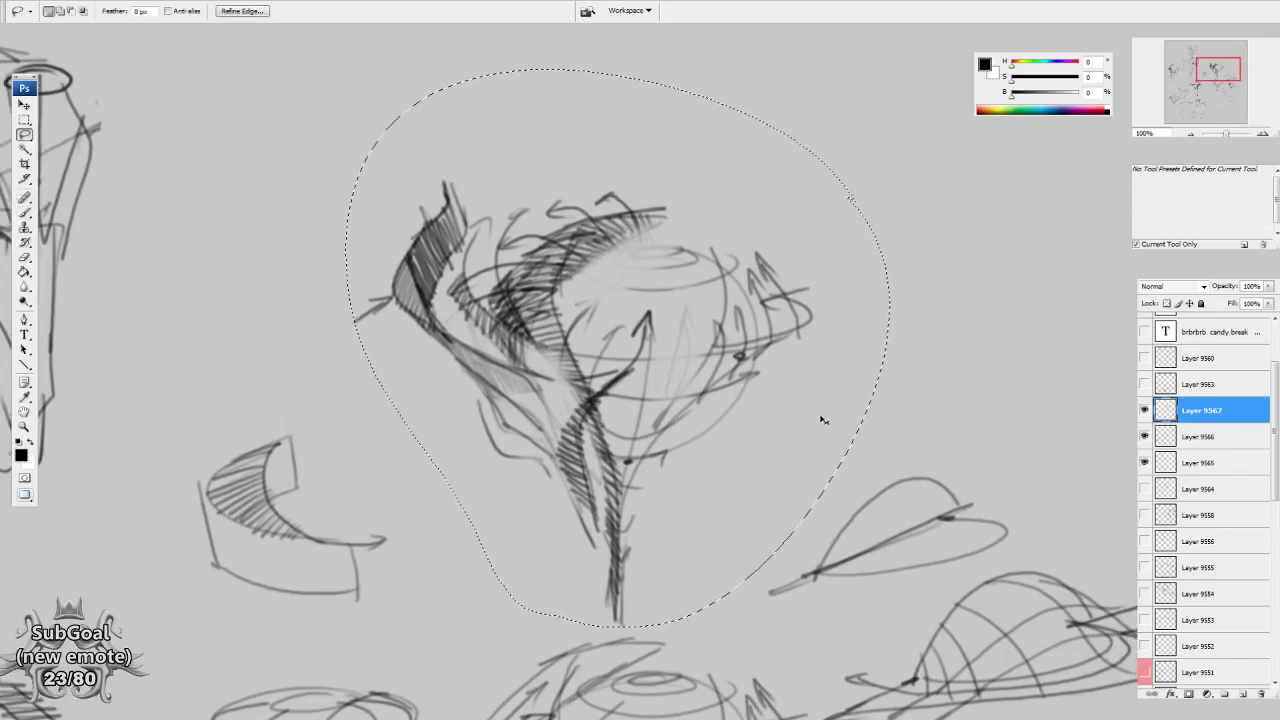
drag(1144, 410, 1144, 462)
click(1144, 384)
click(1144, 358)
click(1144, 358)
click(1144, 384)
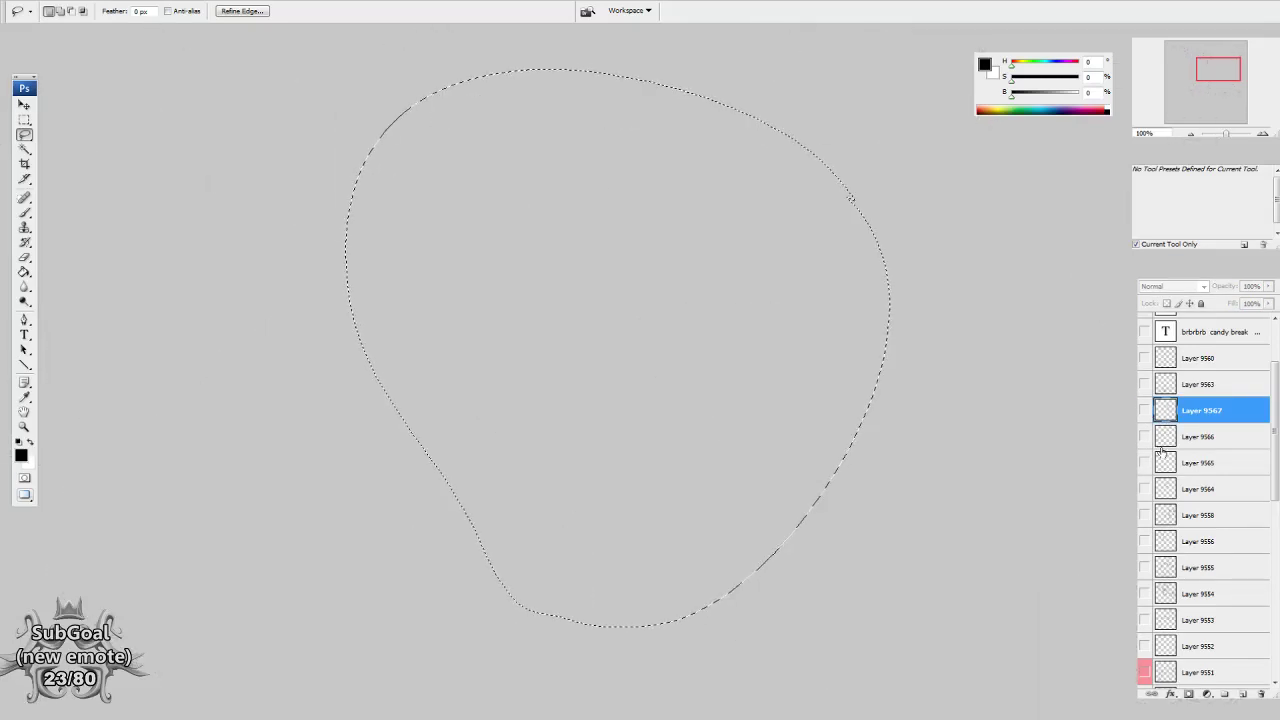
Show Layer 9567, copy its selected sketch to a new layer and place the copy diagonally above the original.
click(1144, 410)
key(ctrl+j)
key(v)
mouse_move(690, 500)
mouse_down()
mouse_move(725, 447)
mouse_move(691, 420)
mouse_move(300, 243)
mouse_up()
drag(300, 243, 652, 438)
drag(706, 400, 667, 372)
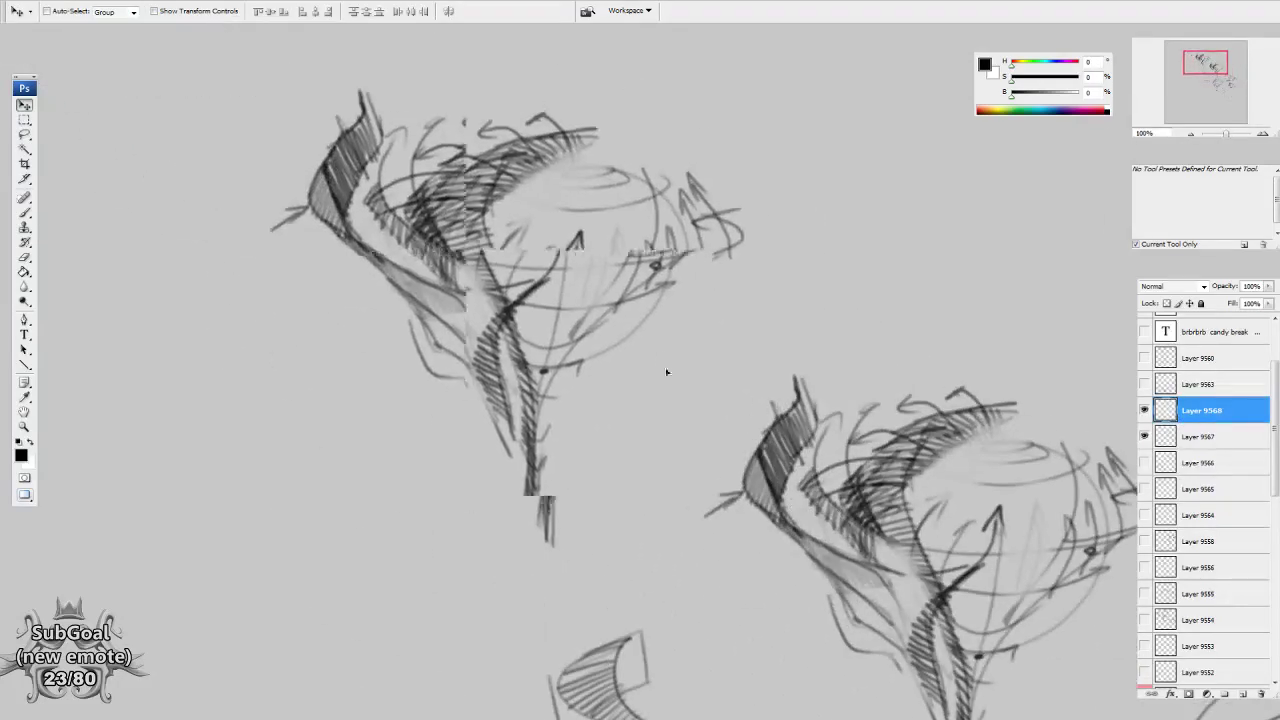
Rotate the copied sketch counterclockwise by about 4 degrees.
key(ctrl+t)
drag(790, 569, 840, 565)
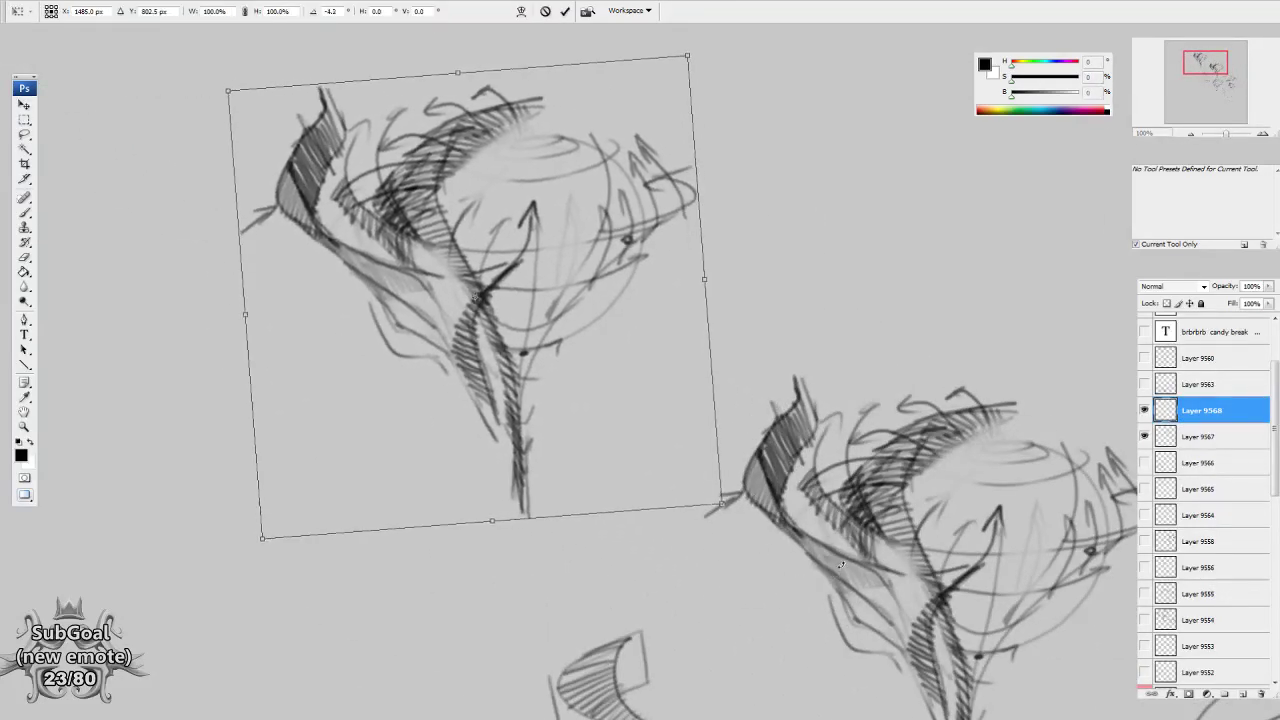
key(Return)
Draw a long vertical axis through the copied sketch's stem and sphere, with arrowheads at both ends.
key(b)
drag(531, 488, 531, 626)
drag(531, 462, 540, 72)
drag(541, 53, 532, 106)
mouse_move(537, 122)
mouse_down()
mouse_move(549, 168)
mouse_move(549, 70)
mouse_move(525, 104)
mouse_up()
drag(549, 66, 573, 93)
mouse_move(519, 683)
mouse_down()
mouse_move(531, 517)
mouse_move(598, 478)
mouse_up()
drag(666, 313, 656, 426)
Move the sketch copy farther from the original and draw a double-line horizontal arrow beside the axis's upper end.
key(v)
mouse_move(614, 494)
mouse_down()
mouse_move(600, 494)
mouse_move(640, 468)
mouse_move(862, 489)
mouse_up()
drag(787, 491, 628, 517)
key(b)
mouse_move(664, 305)
mouse_down()
mouse_move(651, 404)
mouse_move(647, 262)
mouse_move(604, 395)
mouse_up()
mouse_move(589, 224)
mouse_down()
mouse_move(732, 207)
mouse_move(732, 244)
mouse_up()
drag(726, 329, 735, 229)
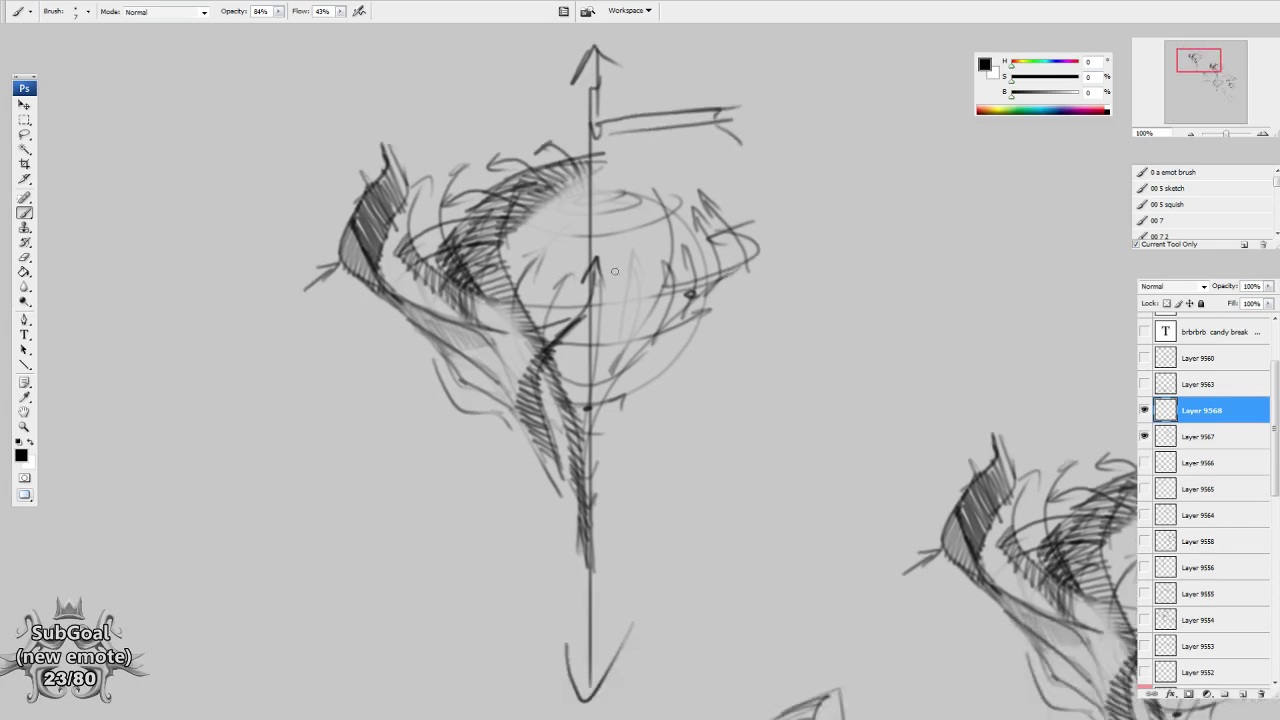
Outline a vertical plane edge and a U-shaped curve on the sphere's right half.
drag(615, 236, 633, 364)
mouse_move(602, 324)
mouse_down()
mouse_move(648, 338)
mouse_move(686, 282)
mouse_move(669, 317)
mouse_up()
drag(667, 260, 638, 226)
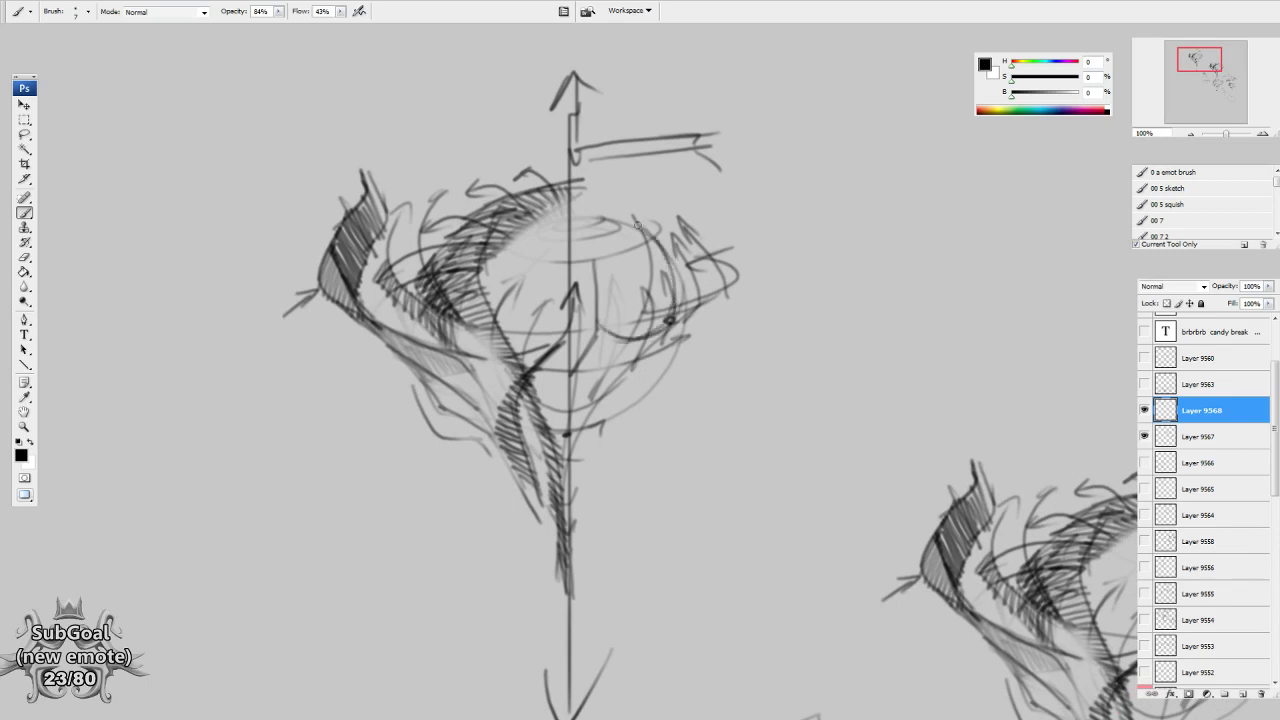
drag(670, 325, 622, 340)
mouse_move(683, 356)
mouse_down()
mouse_move(647, 285)
mouse_move(658, 258)
mouse_move(642, 296)
mouse_move(619, 303)
mouse_move(658, 251)
mouse_up()
Hatch a dark crescent along the inside of the U-shaped curve on the sphere's right edge.
key(e)
key(b)
mouse_move(604, 309)
mouse_down()
mouse_move(628, 331)
mouse_move(625, 383)
mouse_move(614, 361)
mouse_move(627, 313)
mouse_move(604, 241)
mouse_up()
mouse_move(604, 384)
mouse_down()
mouse_move(644, 366)
mouse_move(618, 353)
mouse_move(651, 339)
mouse_move(618, 280)
mouse_up()
drag(770, 505, 731, 446)
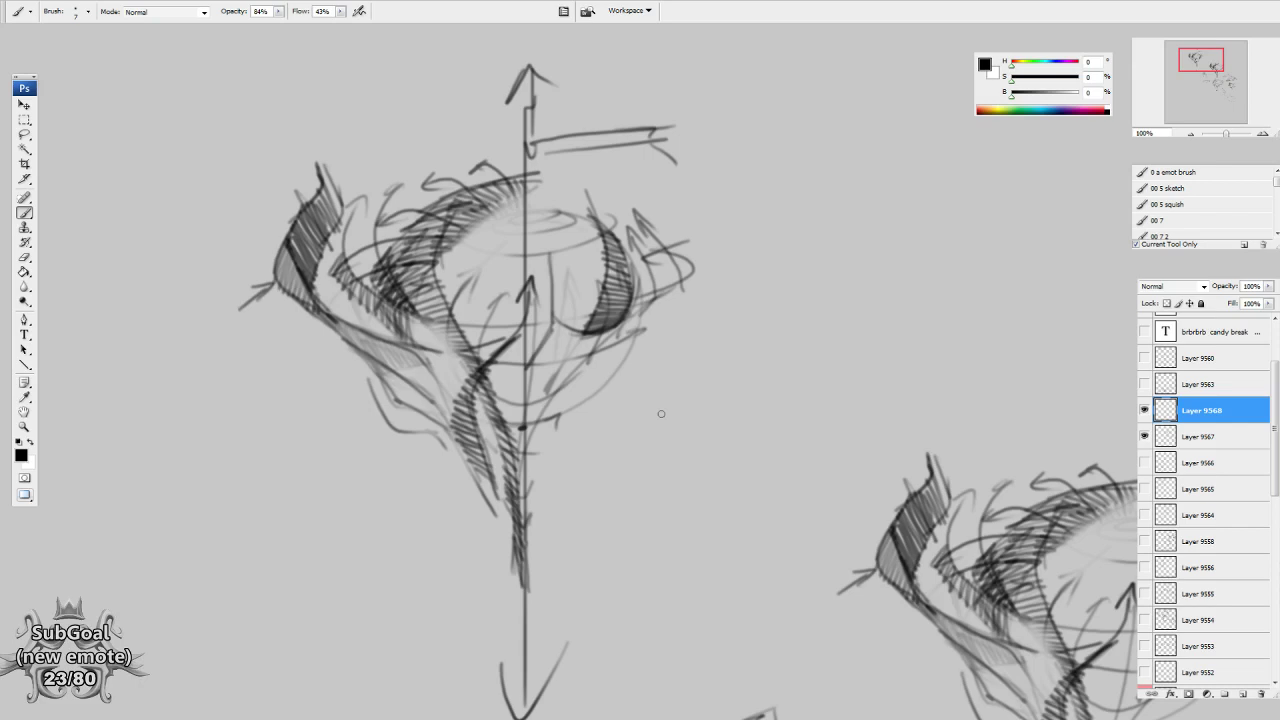
drag(782, 441, 654, 458)
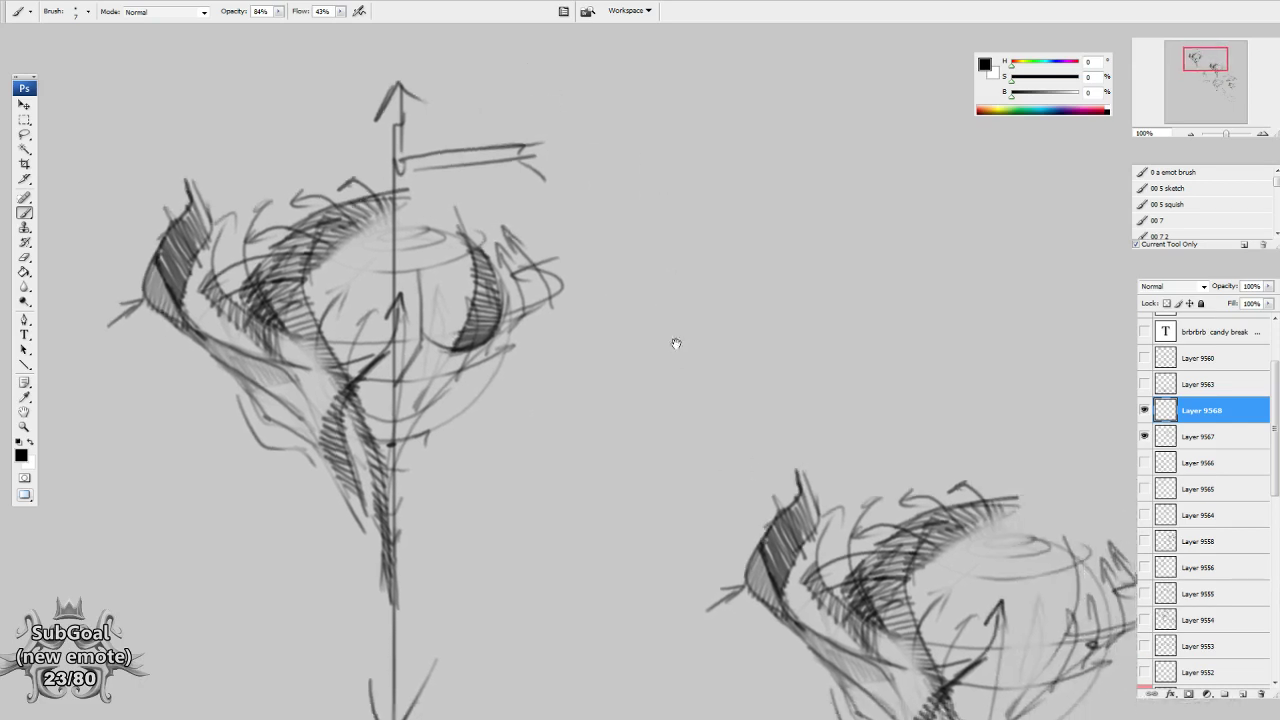
Sketch a light circle in the empty area beside the axis study, adding a tick-marked vertical line and small downward arrow.
drag(677, 343, 673, 358)
drag(770, 231, 768, 234)
drag(760, 327, 736, 375)
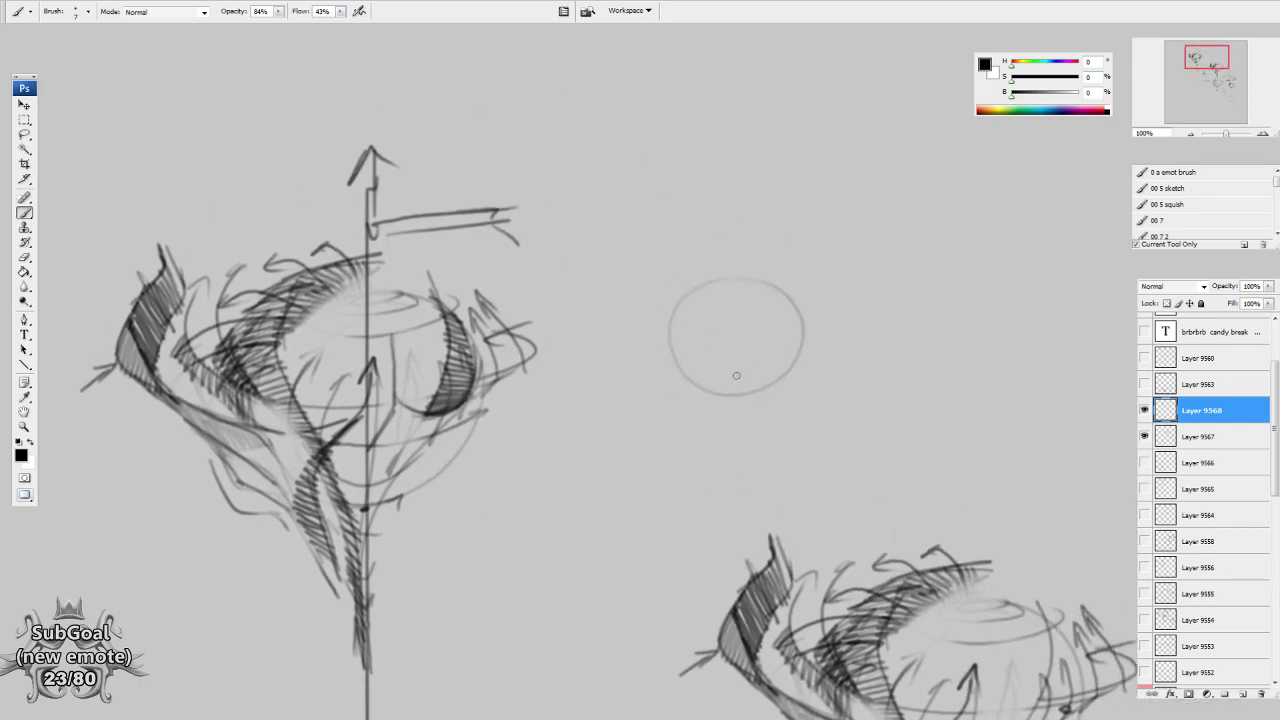
mouse_move(770, 268)
mouse_down()
mouse_move(660, 392)
mouse_move(677, 397)
mouse_up()
drag(641, 247, 630, 473)
drag(622, 369, 660, 367)
drag(722, 421, 709, 431)
mouse_move(657, 347)
mouse_down()
mouse_move(710, 413)
mouse_move(803, 323)
mouse_up()
mouse_move(716, 443)
mouse_down()
mouse_move(738, 463)
mouse_move(784, 454)
mouse_up()
Draw a diagonal arrow across the circle and a second slanted arrow rising from its right edge.
drag(665, 385, 755, 284)
drag(792, 357, 742, 205)
drag(742, 205, 739, 236)
drag(836, 471, 835, 451)
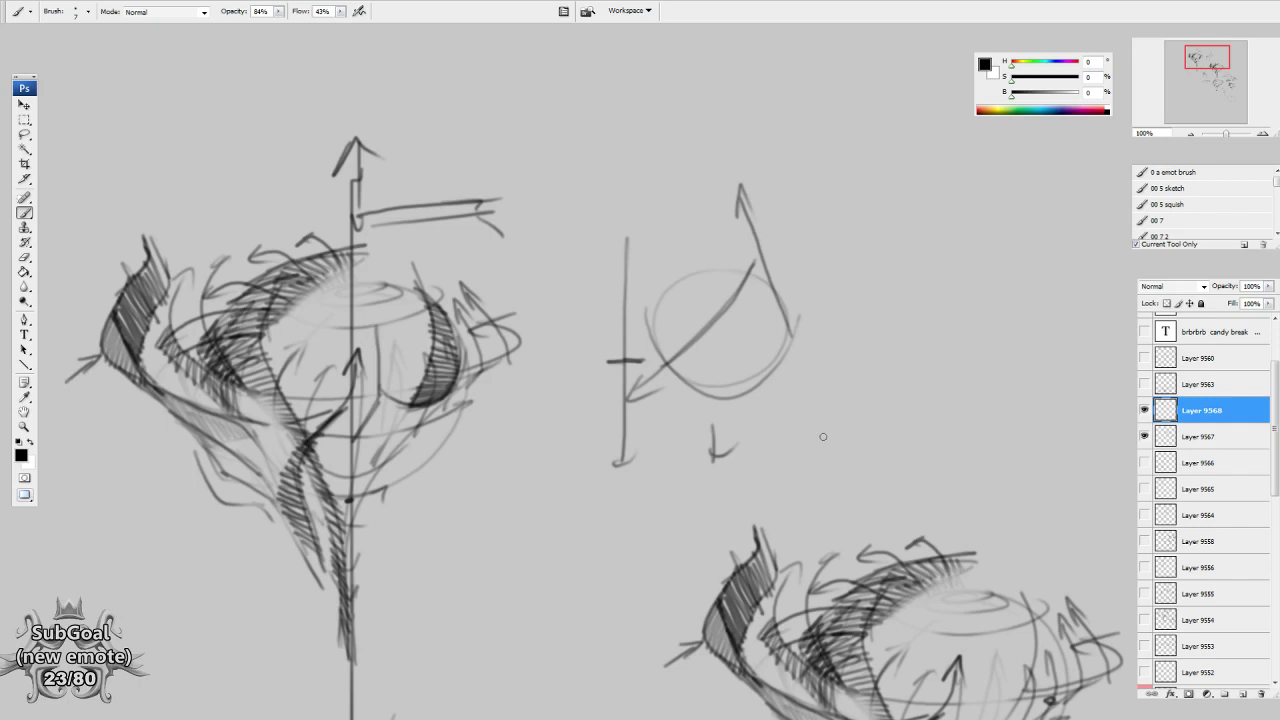
Sketch a slanted double-headed arrow and a cylinder outline beside it in the empty area below the axis study.
mouse_move(604, 527)
mouse_down()
mouse_move(700, 323)
mouse_move(588, 486)
mouse_move(580, 466)
mouse_up()
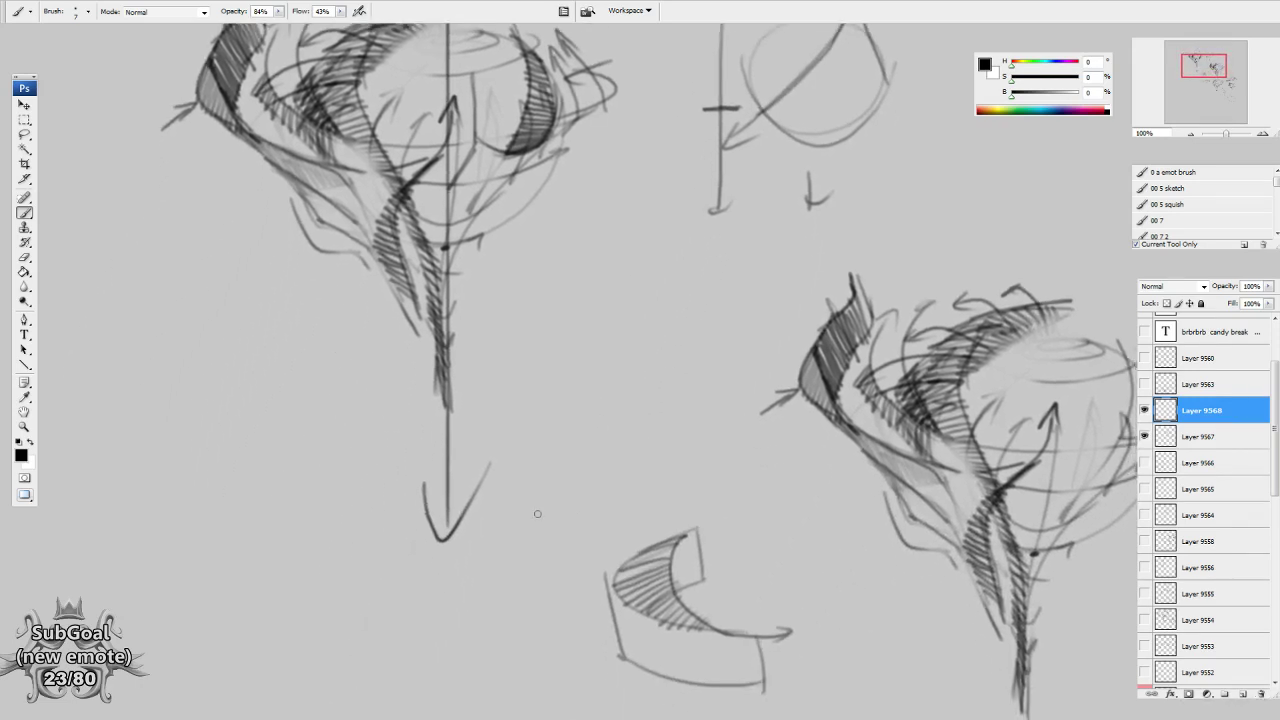
drag(721, 450, 711, 438)
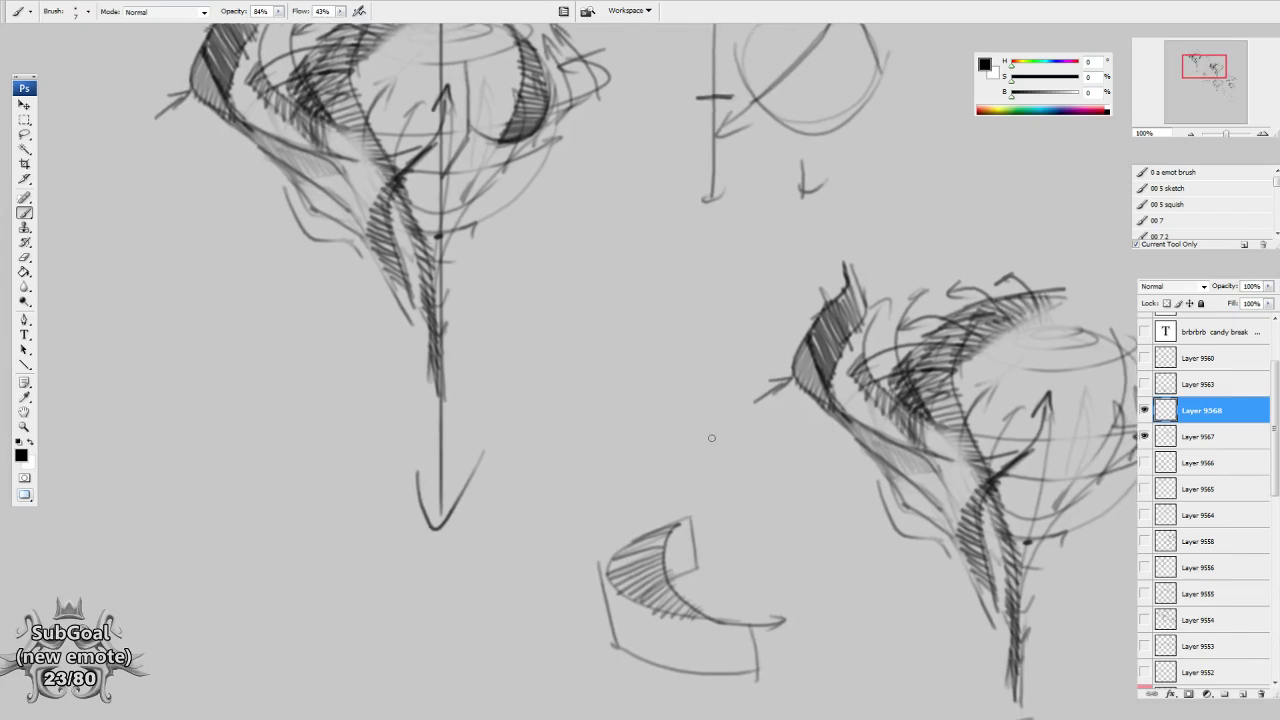
scroll(651, 449, down, 3)
scroll(466, 403, left, 5)
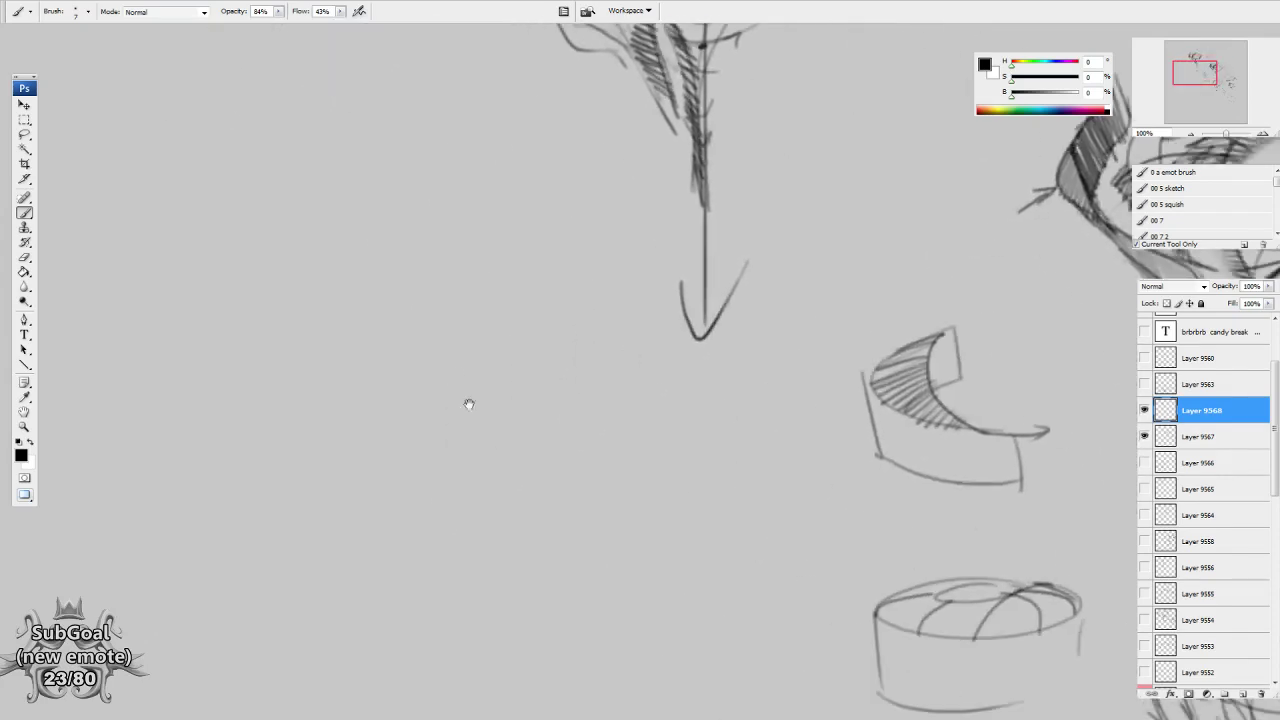
mouse_move(355, 320)
mouse_down()
mouse_move(386, 465)
mouse_move(403, 448)
mouse_up()
drag(345, 350, 359, 307)
drag(459, 473, 460, 460)
mouse_move(421, 355)
mouse_down()
mouse_move(436, 312)
mouse_move(452, 424)
mouse_up()
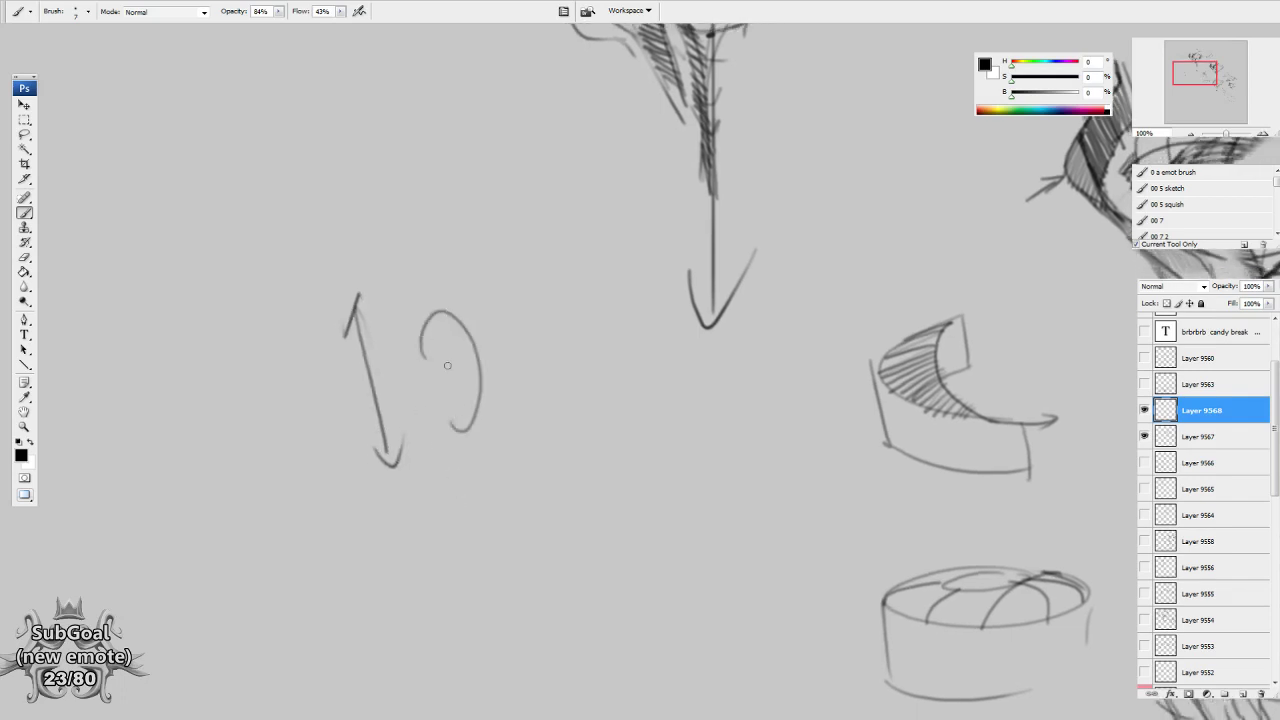
mouse_move(424, 341)
mouse_down()
mouse_move(405, 362)
mouse_move(434, 404)
mouse_move(425, 415)
mouse_move(381, 362)
mouse_move(396, 402)
mouse_move(422, 342)
mouse_move(478, 310)
mouse_move(590, 322)
mouse_up()
drag(455, 433, 570, 408)
Add cross-contour arrows and lengthwise contour lines wrapping around the cylinder.
mouse_move(498, 303)
mouse_down()
mouse_move(522, 448)
mouse_move(543, 443)
mouse_up()
mouse_move(534, 304)
mouse_down()
mouse_move(558, 452)
mouse_move(574, 445)
mouse_up()
drag(565, 320, 592, 458)
mouse_move(585, 323)
mouse_down()
mouse_move(601, 418)
mouse_move(615, 419)
mouse_move(629, 304)
mouse_up()
mouse_move(501, 360)
mouse_down()
mouse_move(454, 346)
mouse_move(674, 317)
mouse_up()
mouse_move(465, 384)
mouse_down()
mouse_move(686, 343)
mouse_move(608, 380)
mouse_move(686, 363)
mouse_up()
drag(466, 424, 746, 370)
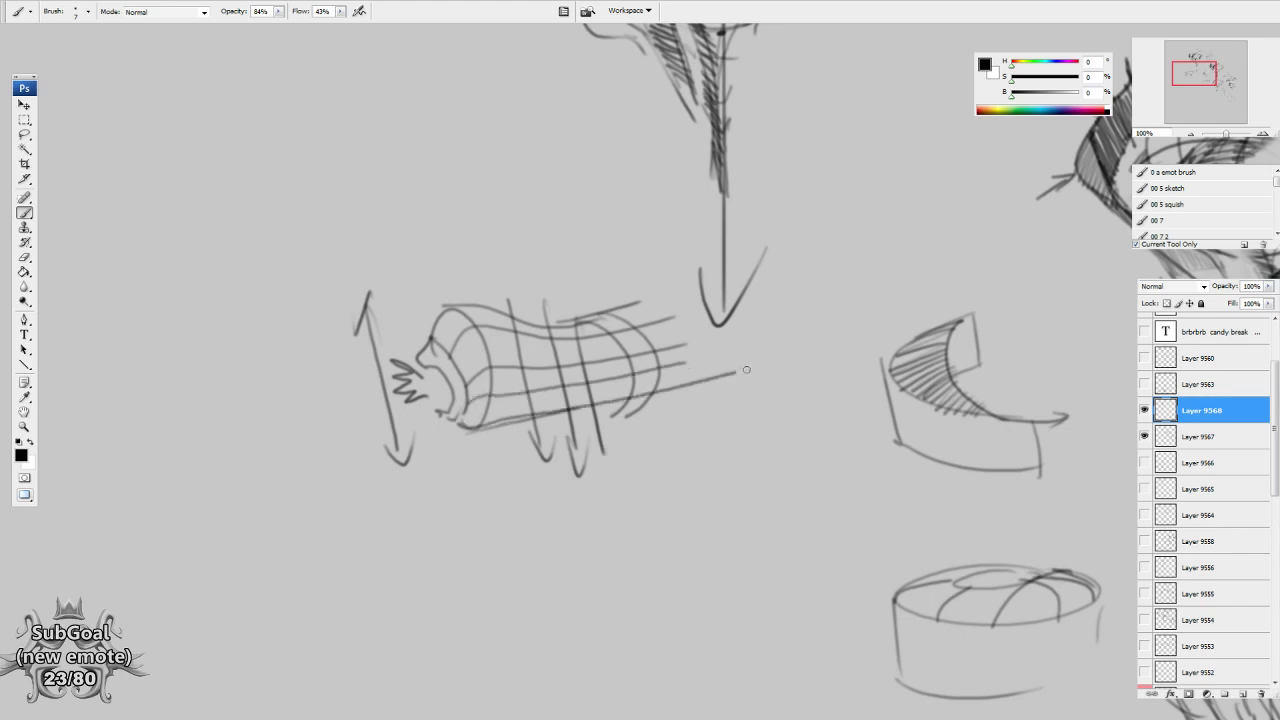
Draw an upright, flat-topped extension rising from the cylinder's far end.
drag(603, 313, 640, 216)
mouse_move(652, 318)
mouse_down()
mouse_move(684, 291)
mouse_move(670, 222)
mouse_up()
drag(636, 215, 716, 215)
mouse_move(654, 387)
mouse_down()
mouse_move(613, 405)
mouse_move(626, 377)
mouse_move(579, 410)
mouse_move(578, 384)
mouse_move(533, 419)
mouse_move(544, 391)
mouse_move(498, 434)
mouse_move(504, 394)
mouse_move(467, 429)
mouse_move(453, 420)
mouse_move(485, 406)
mouse_move(476, 429)
mouse_move(460, 426)
mouse_move(663, 391)
mouse_move(691, 341)
mouse_move(632, 290)
mouse_up()
drag(783, 521, 771, 511)
Add angular plane lines below the sphere's right half, tapering down toward the stem in the axis study.
drag(920, 303, 412, 544)
drag(686, 470, 478, 325)
drag(663, 306, 652, 305)
drag(345, 270, 712, 590)
mouse_move(549, 355)
mouse_down()
mouse_move(560, 331)
mouse_move(680, 267)
mouse_move(592, 400)
mouse_move(574, 506)
mouse_up()
mouse_move(533, 334)
mouse_down()
mouse_move(572, 342)
mouse_move(584, 400)
mouse_up()
drag(575, 342, 576, 449)
drag(588, 390, 574, 473)
drag(585, 382, 581, 396)
drag(530, 303, 547, 333)
drag(676, 535, 677, 523)
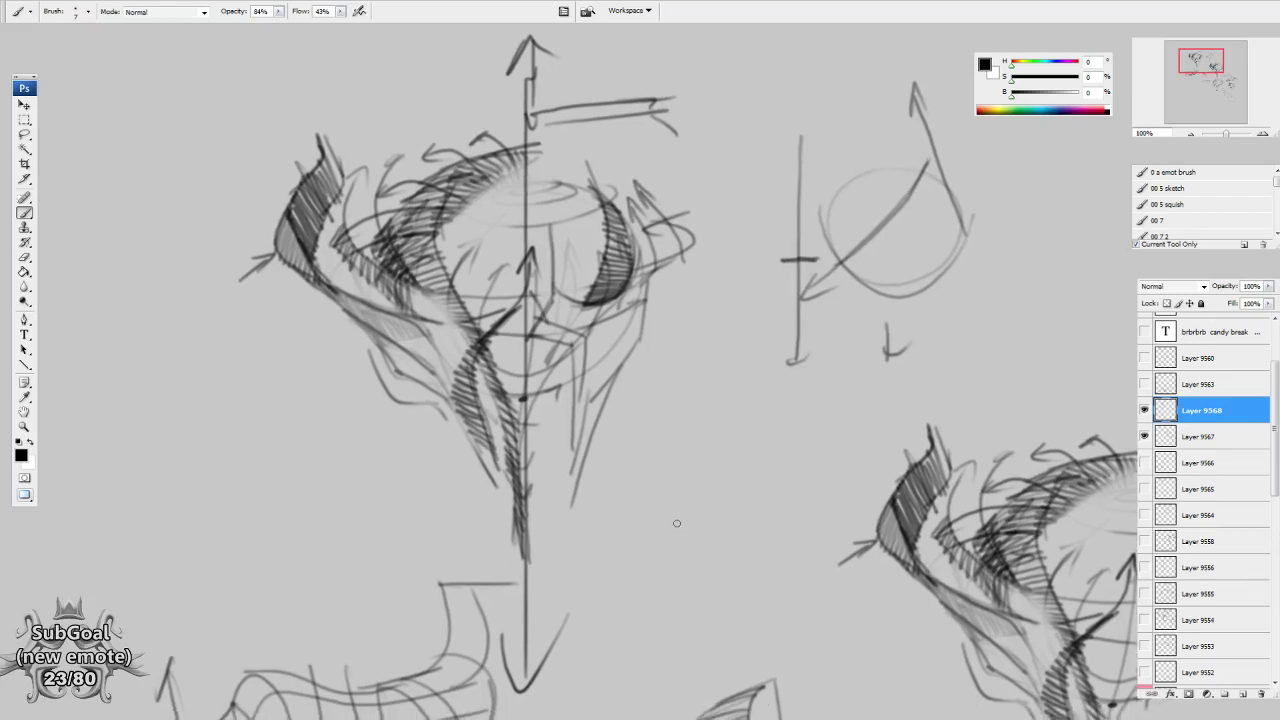
drag(627, 366, 630, 397)
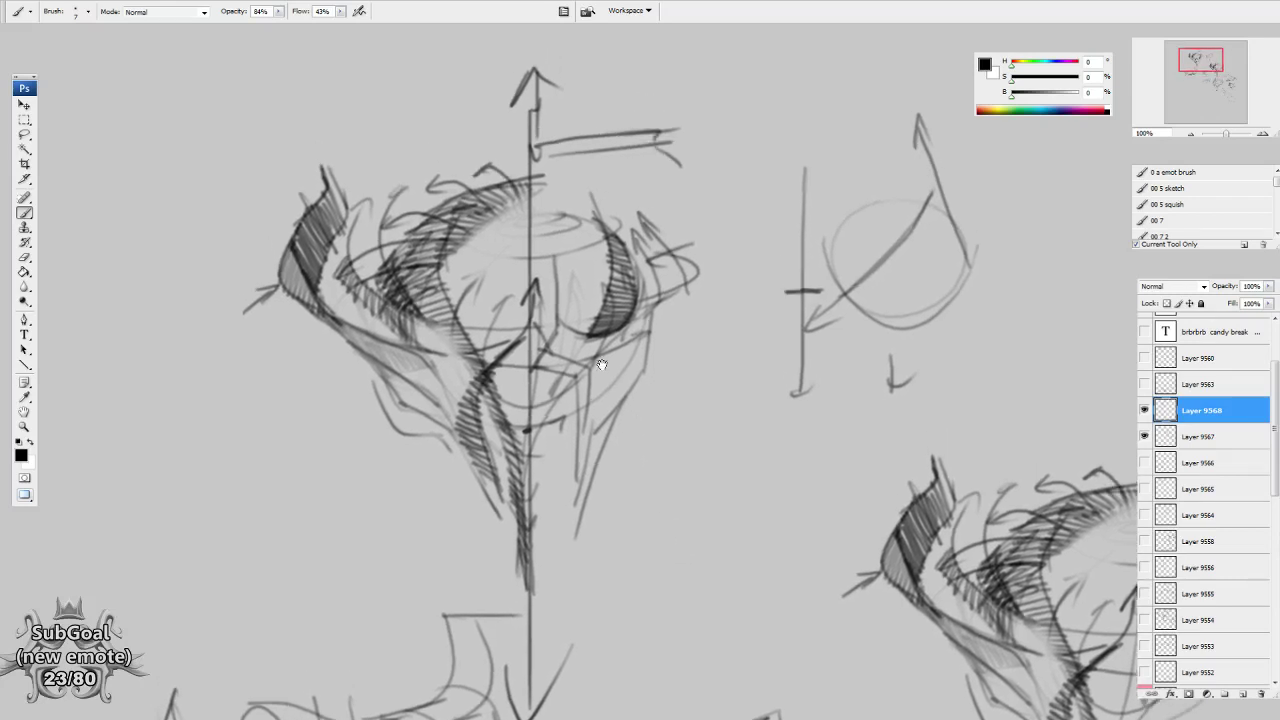
Clear the lasso selection and merge the study's layer down into Layer 9567.
drag(592, 308, 598, 276)
key(l)
mouse_move(522, 117)
mouse_down()
mouse_move(731, 388)
mouse_move(525, 113)
mouse_up()
drag(685, 317, 857, 407)
key(ctrl+d)
key(ctrl+e)
Lasso the axis study, place a duplicate of it to its left and deselect.
drag(834, 358, 840, 368)
mouse_move(530, 80)
mouse_down()
mouse_move(546, 618)
mouse_move(530, 82)
mouse_up()
mouse_move(609, 456)
mouse_down()
mouse_move(645, 216)
mouse_move(886, 420)
mouse_move(730, 290)
mouse_up()
drag(722, 308, 1048, 495)
mouse_move(925, 452)
mouse_down()
mouse_move(457, 406)
mouse_move(396, 413)
mouse_up()
key(ctrl+d)
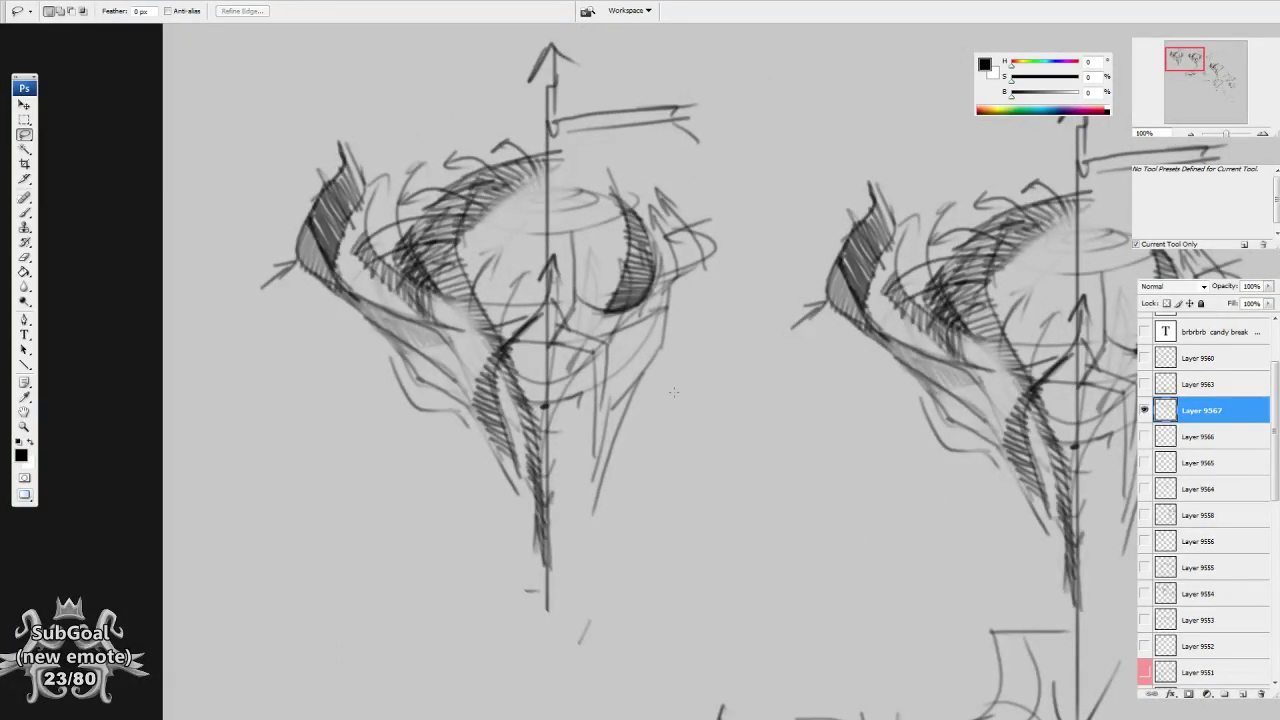
Add a hatched vertical strip beside the duplicate's axis, with an arrow curving right and a curve dropping from its base.
key(b)
drag(566, 277, 556, 192)
mouse_move(557, 191)
mouse_down()
mouse_move(546, 219)
mouse_move(571, 193)
mouse_up()
drag(636, 362, 637, 355)
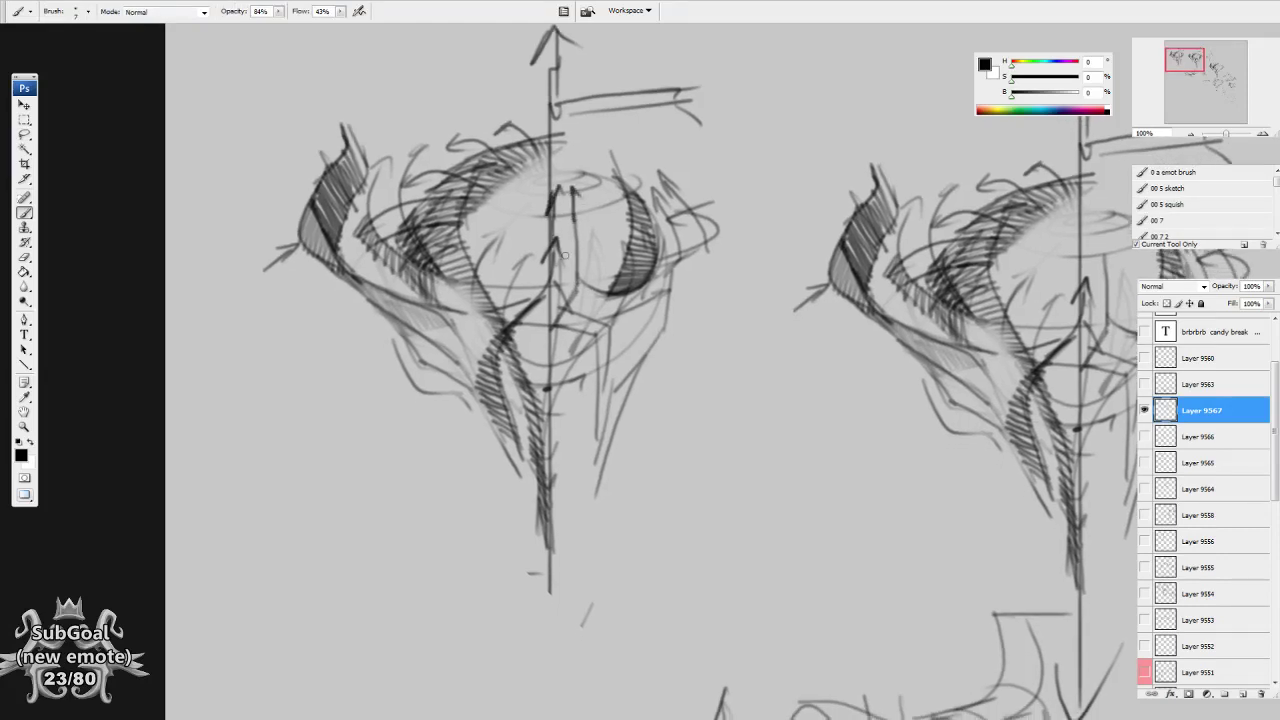
drag(576, 266, 584, 258)
drag(634, 348, 638, 353)
mouse_move(567, 212)
mouse_down()
mouse_move(565, 300)
mouse_move(615, 315)
mouse_move(695, 278)
mouse_move(685, 288)
mouse_up()
mouse_move(579, 298)
mouse_down()
mouse_move(610, 322)
mouse_move(615, 455)
mouse_up()
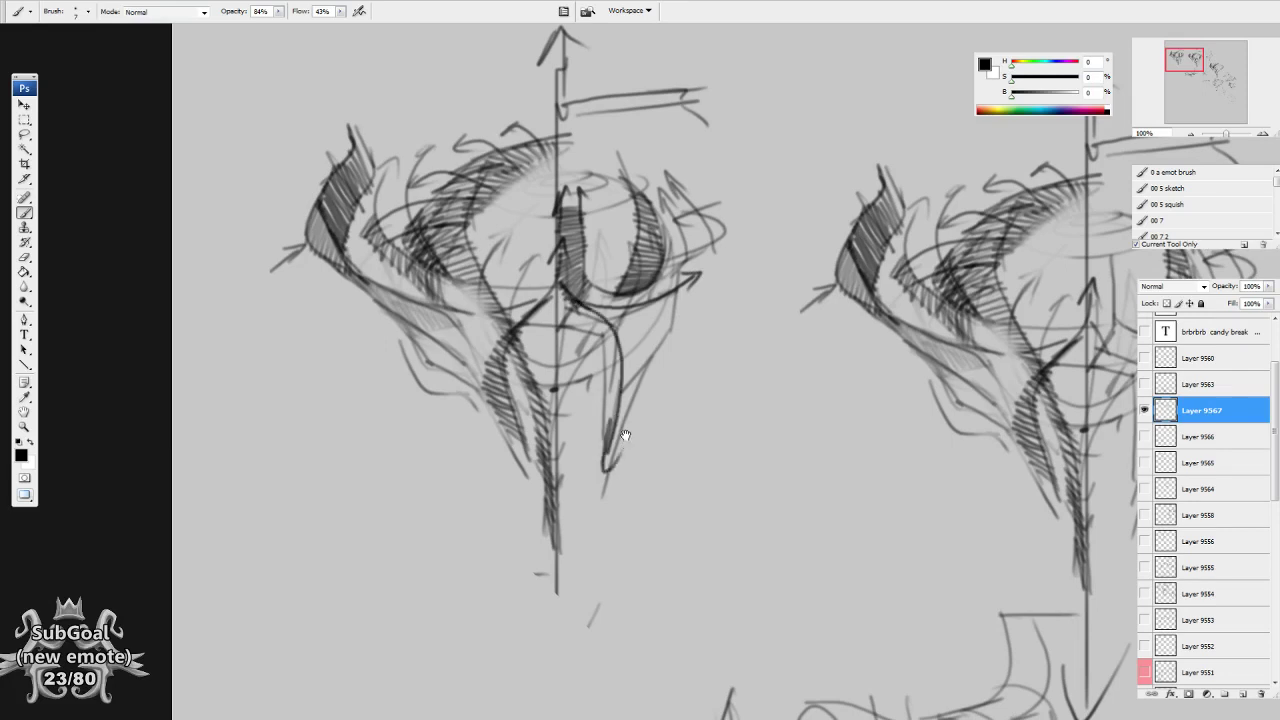
Sketch a small folded-plane diagram between the two studies, with hatched upper planes and a narrow strip descending below.
drag(712, 446, 688, 398)
mouse_move(684, 342)
mouse_down()
mouse_move(730, 388)
mouse_move(762, 370)
mouse_move(683, 343)
mouse_up()
mouse_move(739, 400)
mouse_down()
mouse_move(683, 383)
mouse_move(731, 427)
mouse_move(726, 438)
mouse_move(788, 403)
mouse_move(703, 498)
mouse_move(782, 404)
mouse_move(720, 513)
mouse_up()
drag(703, 497, 730, 501)
mouse_move(725, 388)
mouse_down()
mouse_move(750, 400)
mouse_move(757, 381)
mouse_move(765, 400)
mouse_up()
mouse_move(678, 349)
mouse_down()
mouse_move(720, 372)
mouse_move(786, 346)
mouse_move(792, 403)
mouse_move(786, 356)
mouse_move(799, 382)
mouse_up()
drag(842, 567, 846, 545)
drag(666, 561, 680, 533)
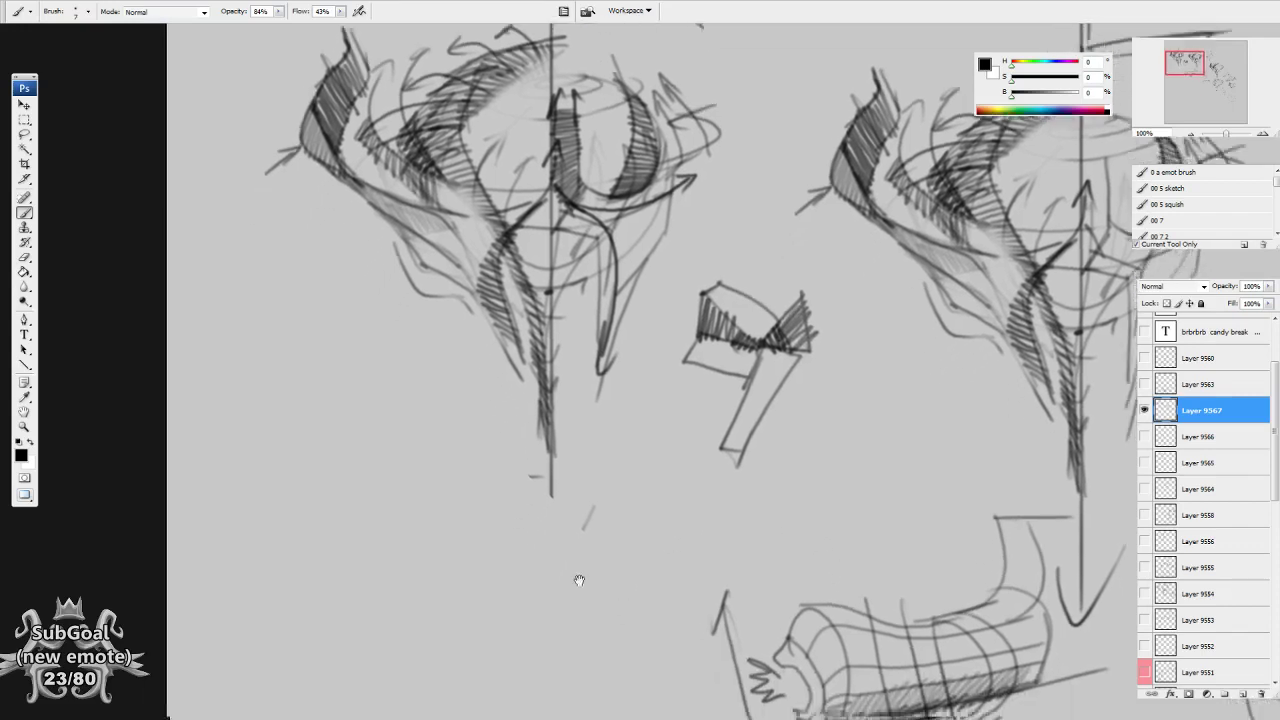
Draw a triangle with marked side midpoints below the left study and enclose it in a circle.
drag(577, 580, 741, 253)
drag(700, 477, 710, 345)
drag(656, 195, 574, 346)
drag(660, 198, 723, 357)
drag(555, 362, 768, 360)
drag(652, 287, 658, 375)
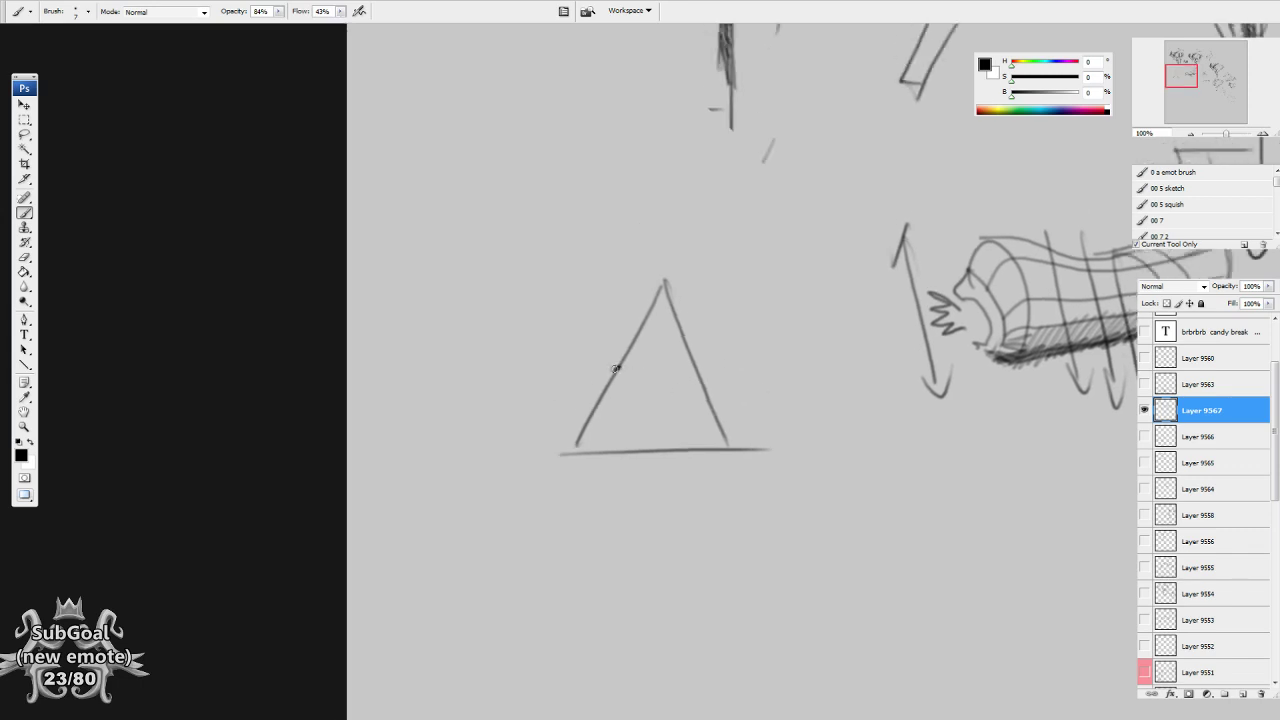
mouse_move(570, 448)
mouse_down()
mouse_move(674, 490)
mouse_move(744, 432)
mouse_move(567, 350)
mouse_move(753, 426)
mouse_move(718, 486)
mouse_up()
Draw a light circle below the triangle diagram and duplicate it to form a cluster of three touching circles.
mouse_move(866, 609)
mouse_down()
mouse_move(777, 549)
mouse_move(608, 362)
mouse_up()
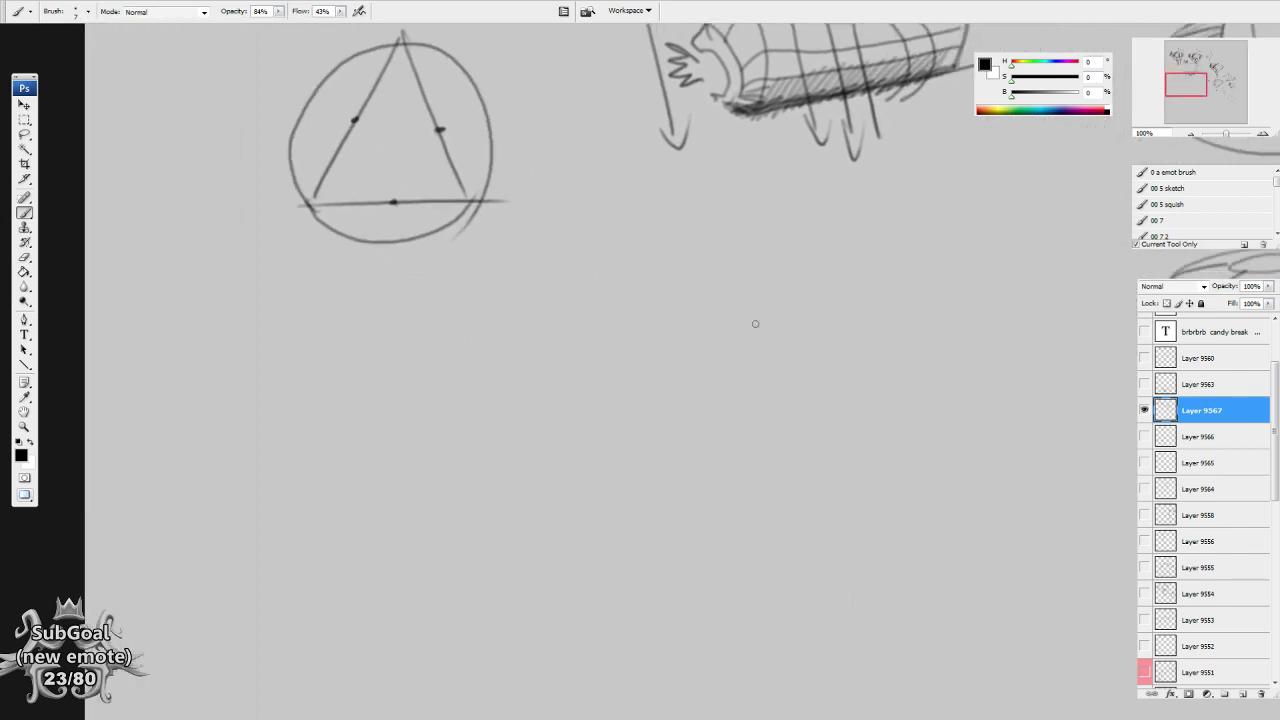
mouse_move(714, 234)
mouse_down()
mouse_move(754, 281)
mouse_move(702, 226)
mouse_up()
drag(705, 344, 708, 334)
key(l)
mouse_move(703, 196)
mouse_down()
mouse_move(638, 439)
mouse_move(710, 192)
mouse_up()
mouse_move(723, 320)
mouse_down()
mouse_move(634, 480)
mouse_move(725, 463)
mouse_move(797, 471)
mouse_up()
key(b)
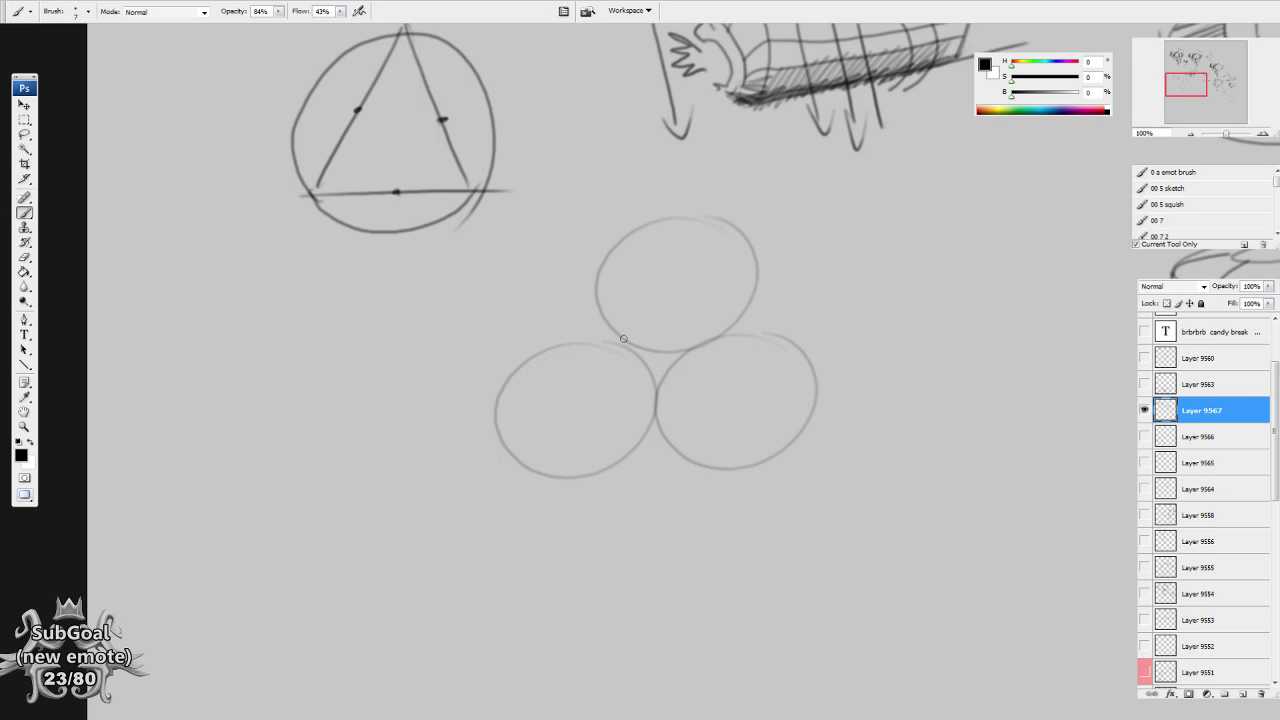
Draw a small dark triangle in the gap between the three circles, marking its corners.
drag(632, 348, 657, 389)
drag(657, 389, 686, 352)
mouse_move(730, 562)
mouse_down()
mouse_move(634, 437)
mouse_move(677, 376)
mouse_up()
Sketch a larger concave-sided triangle beside the circle cluster, using three sweeping curves that extend past its corners with arrowheads.
drag(453, 330, 572, 336)
mouse_move(449, 332)
mouse_down()
mouse_move(508, 443)
mouse_move(604, 316)
mouse_move(402, 285)
mouse_move(424, 303)
mouse_move(628, 292)
mouse_move(622, 272)
mouse_up()
mouse_move(414, 310)
mouse_down()
mouse_move(442, 332)
mouse_move(498, 510)
mouse_move(657, 323)
mouse_move(700, 337)
mouse_up()
mouse_move(490, 398)
mouse_down()
mouse_move(368, 302)
mouse_move(385, 319)
mouse_up()
Sketch three foreshortened ellipses meeting like the faces of a cube, below the circle cluster.
mouse_move(838, 513)
mouse_down()
mouse_move(828, 498)
mouse_move(874, 508)
mouse_move(876, 462)
mouse_move(726, 331)
mouse_move(760, 300)
mouse_up()
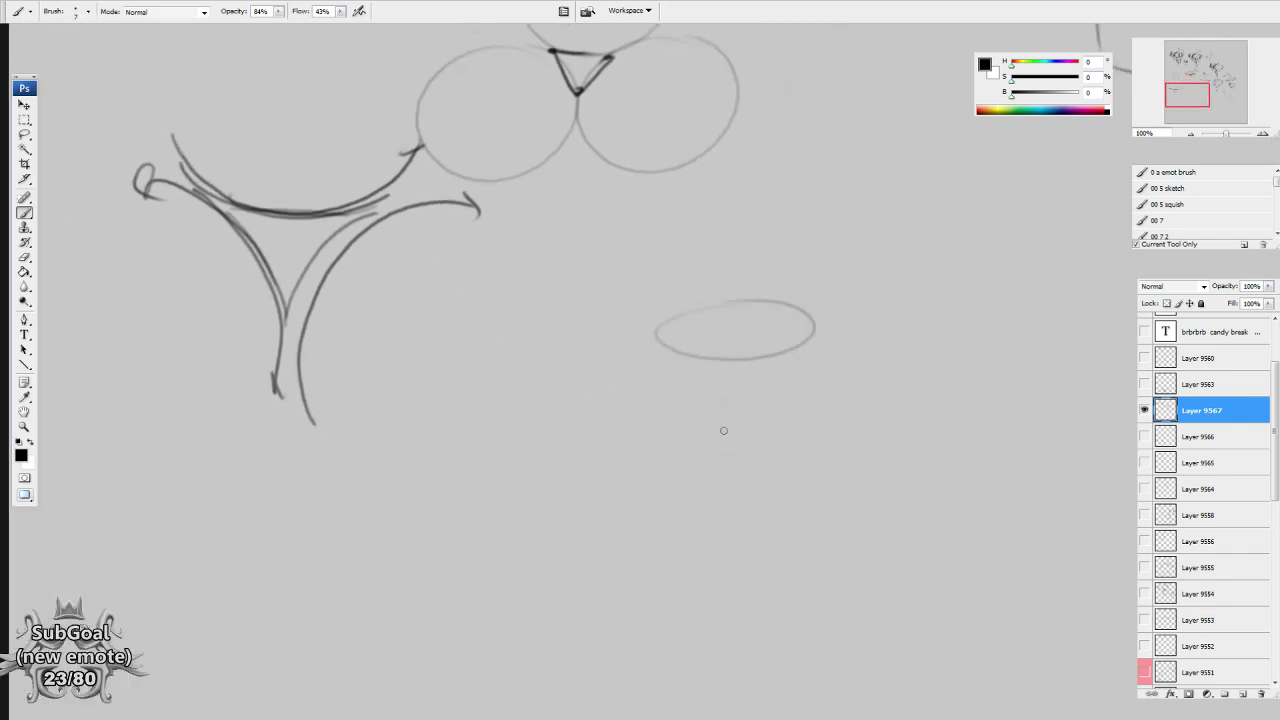
drag(642, 346, 715, 440)
drag(785, 346, 826, 338)
drag(763, 366, 723, 404)
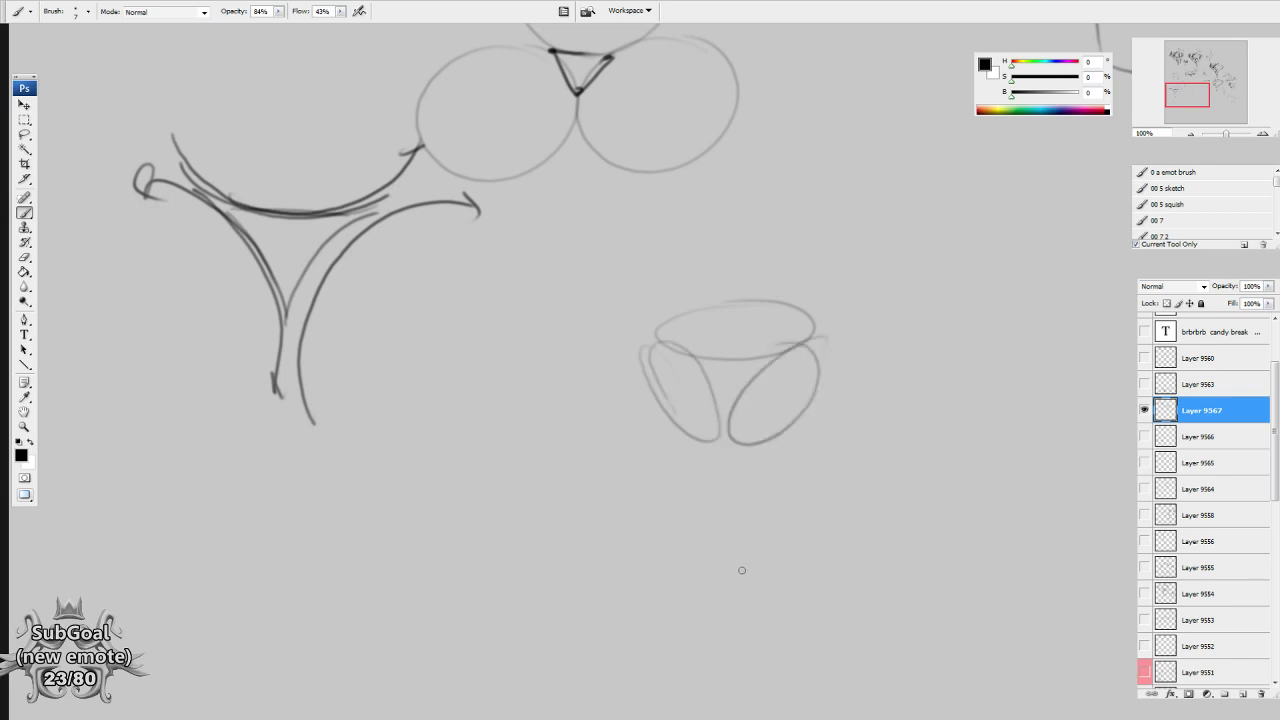
Draw arrows outward from the gap between the three ellipses and add inner ellipses in the upper and left ones.
drag(745, 570, 742, 572)
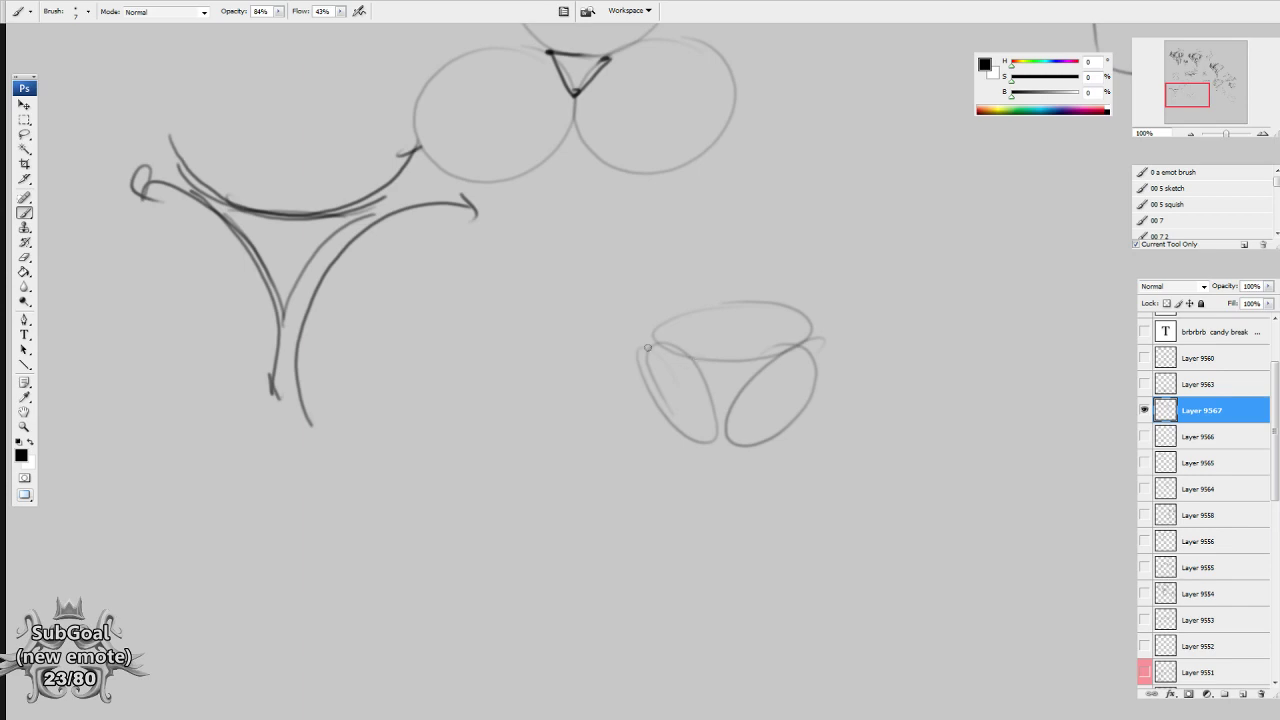
mouse_move(673, 351)
mouse_down()
mouse_move(610, 312)
mouse_move(622, 308)
mouse_move(709, 454)
mouse_up()
drag(782, 353, 827, 329)
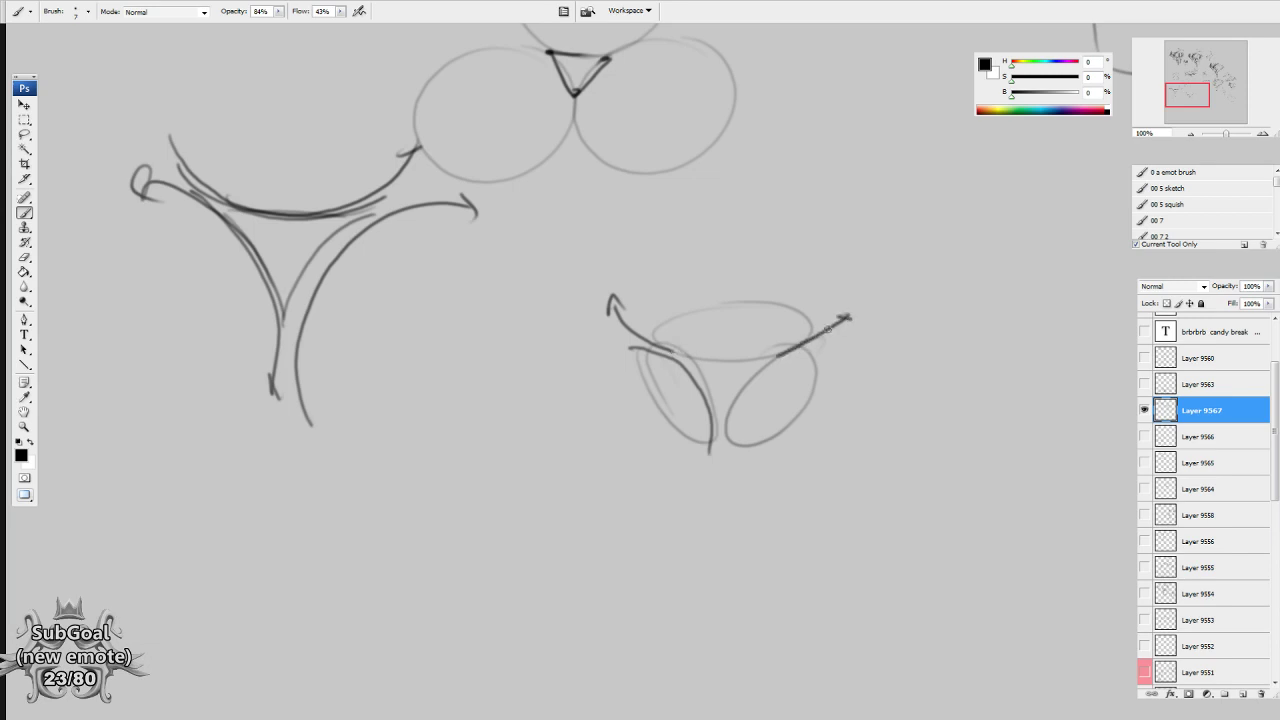
drag(727, 308, 750, 323)
mouse_move(664, 372)
mouse_down()
mouse_move(660, 430)
mouse_move(668, 372)
mouse_up()
drag(719, 434, 718, 522)
drag(801, 360, 799, 357)
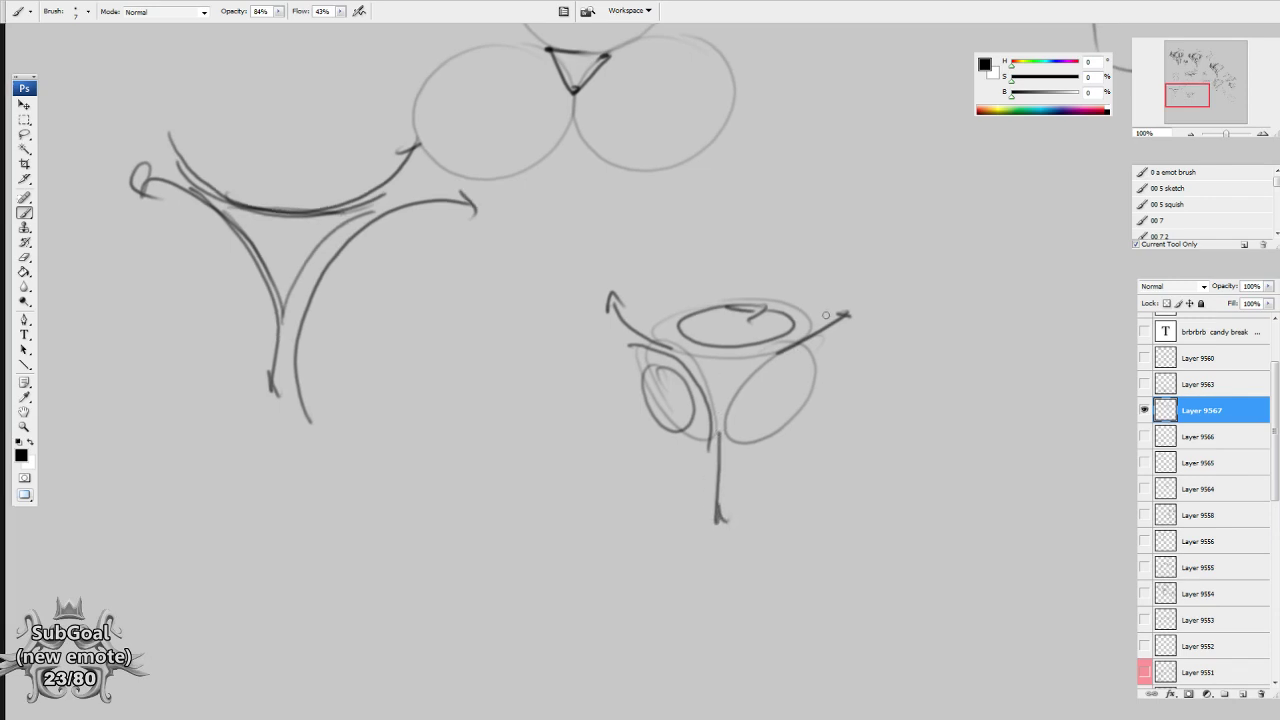
Draw a smaller inner circle inside each of the three touching circles.
drag(426, 261, 610, 346)
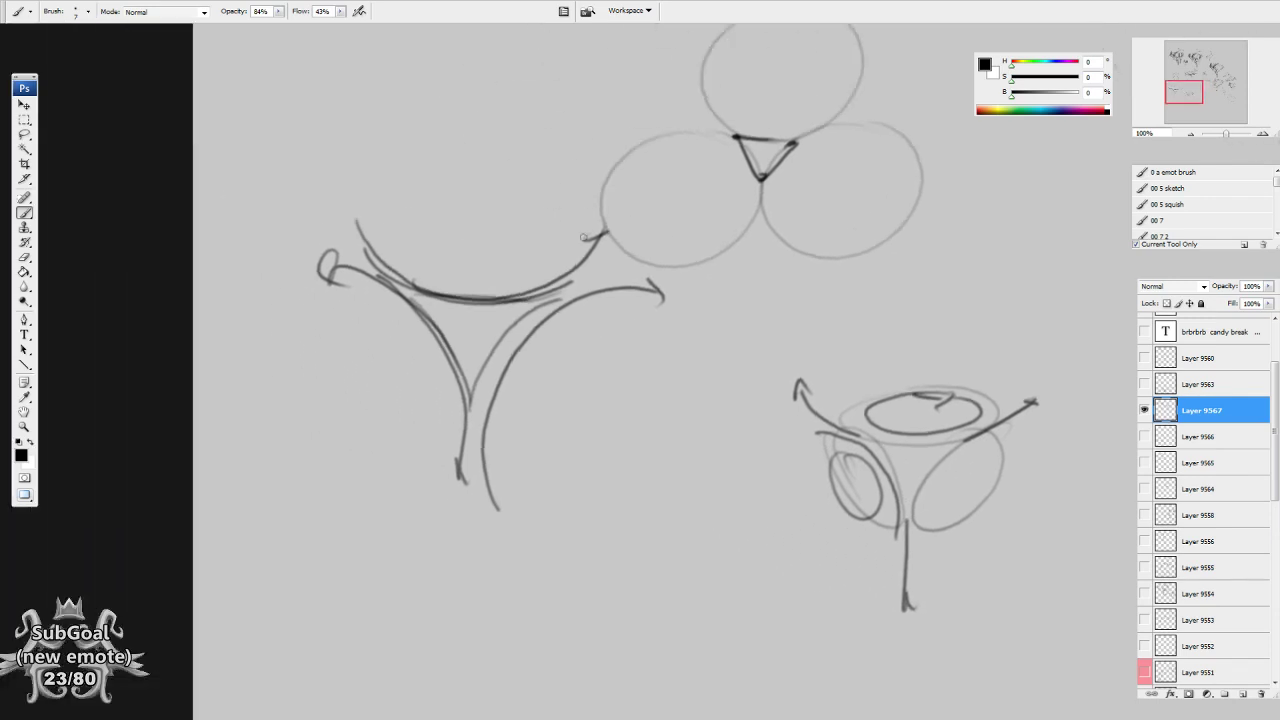
drag(694, 206, 667, 282)
drag(650, 220, 668, 287)
drag(830, 212, 810, 210)
mouse_move(780, 98)
mouse_down()
mouse_move(722, 140)
mouse_move(790, 108)
mouse_up()
drag(805, 485, 797, 475)
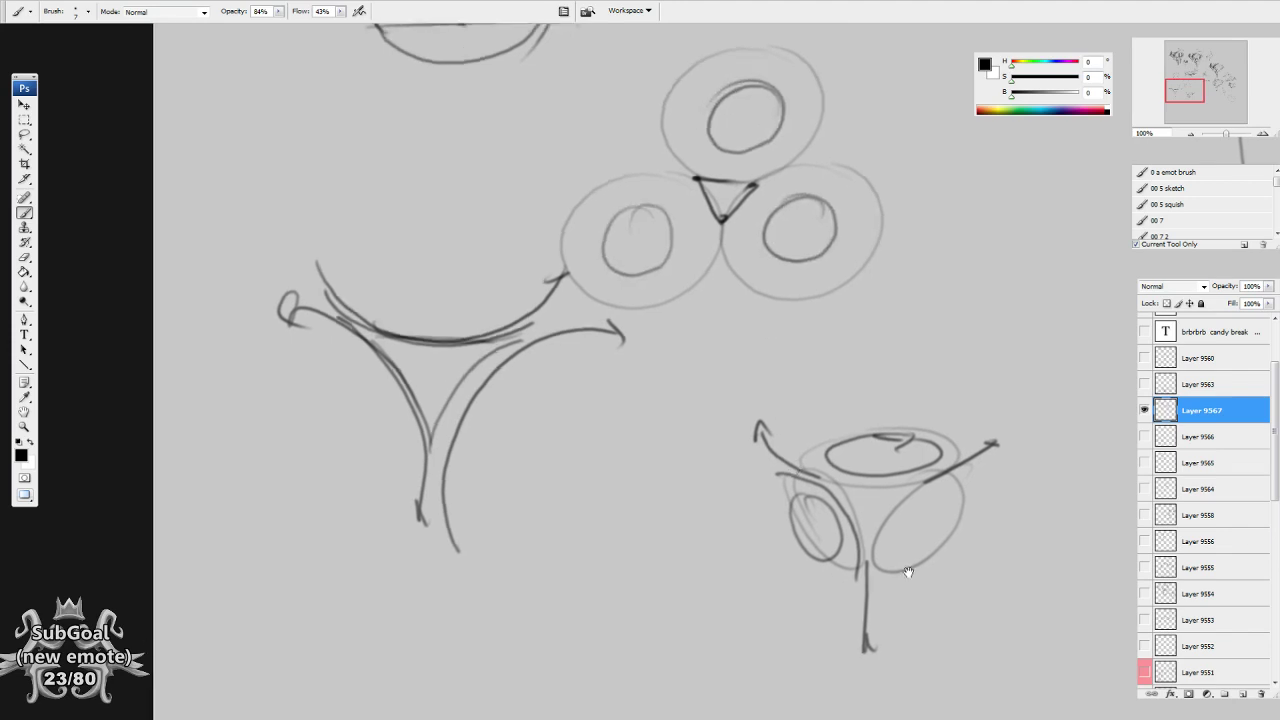
Darken the upper ellipse's lower edge and hatch the triangular plane between the three foreshortened ellipses.
drag(909, 571, 760, 466)
drag(747, 549, 754, 526)
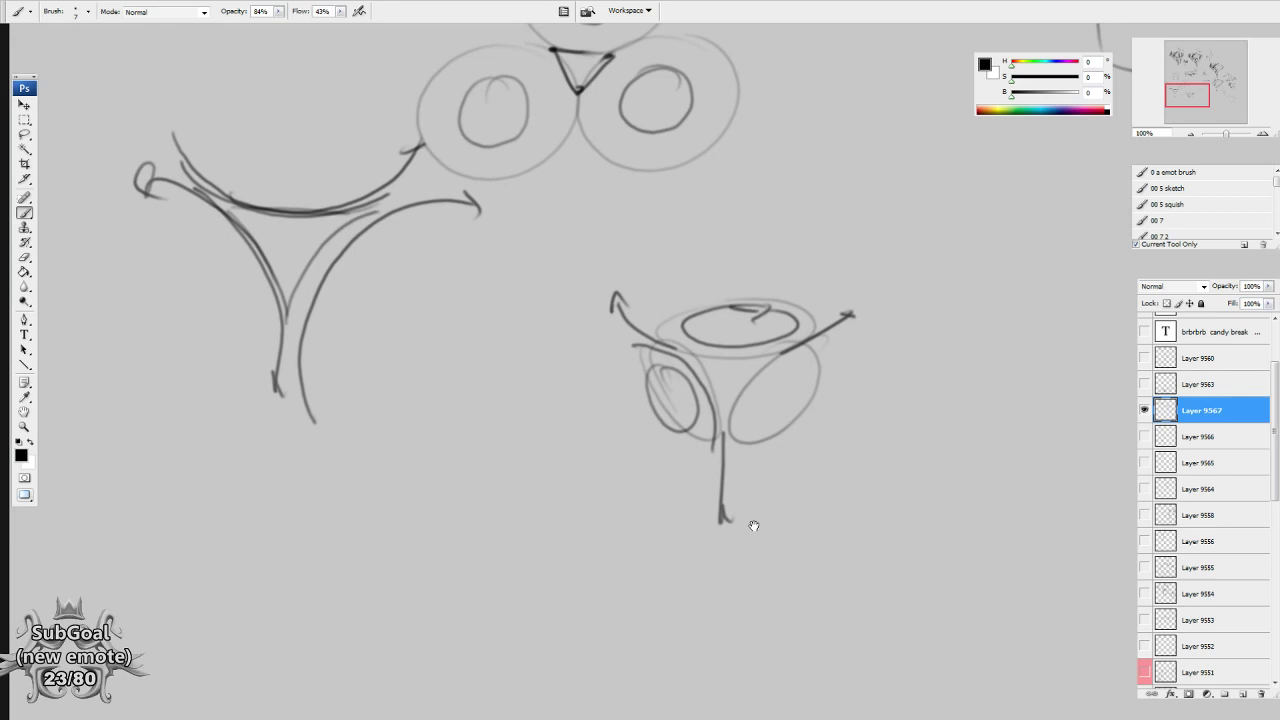
mouse_move(662, 318)
mouse_down()
mouse_move(674, 349)
mouse_move(749, 356)
mouse_move(802, 306)
mouse_up()
mouse_move(655, 347)
mouse_down()
mouse_move(689, 347)
mouse_move(692, 368)
mouse_move(703, 353)
mouse_move(755, 356)
mouse_up()
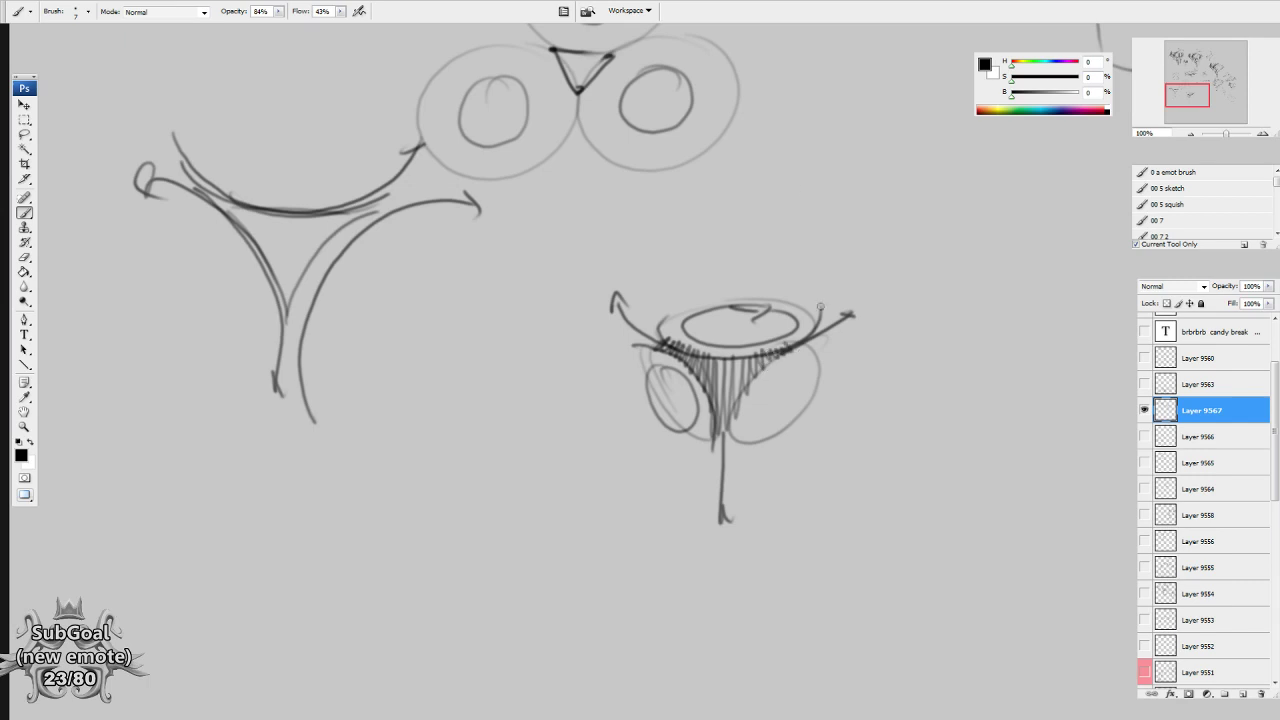
Fade the hatching beside the sphere's lower edge in the leftmost study and outline a triangular plane with marked corner points there.
scroll(763, 370, up, 3)
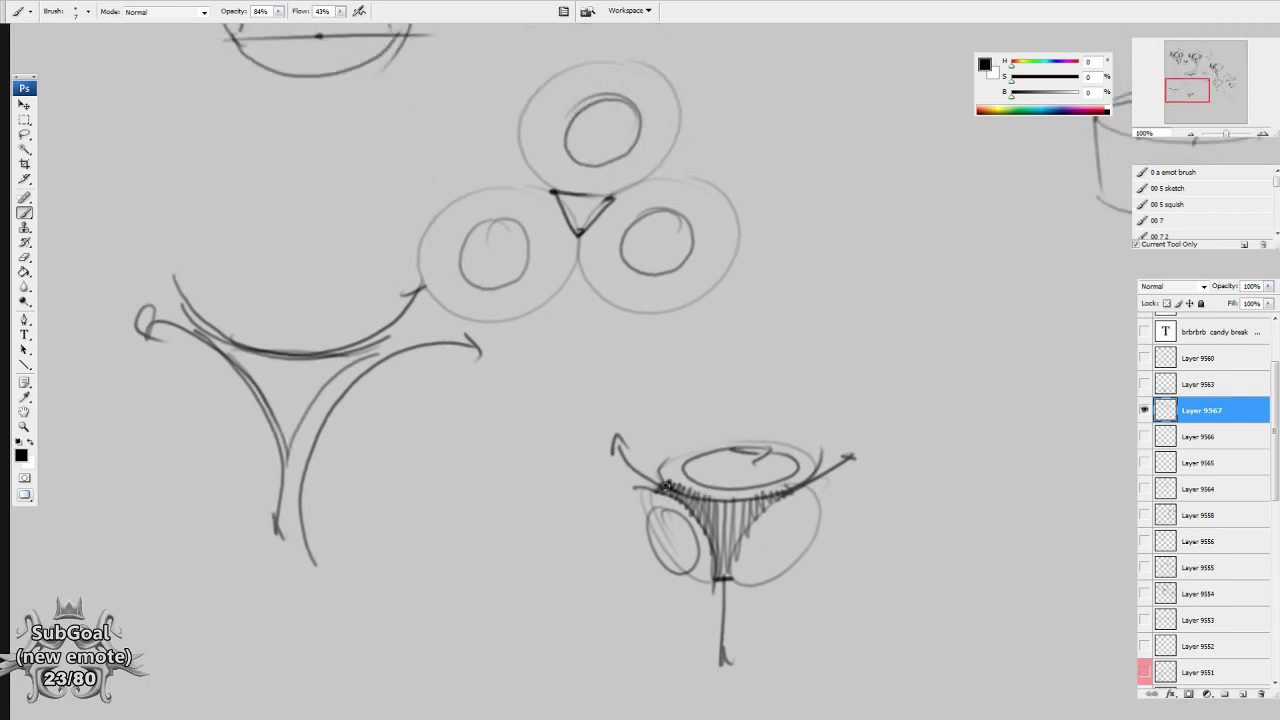
scroll(792, 430, up, 15)
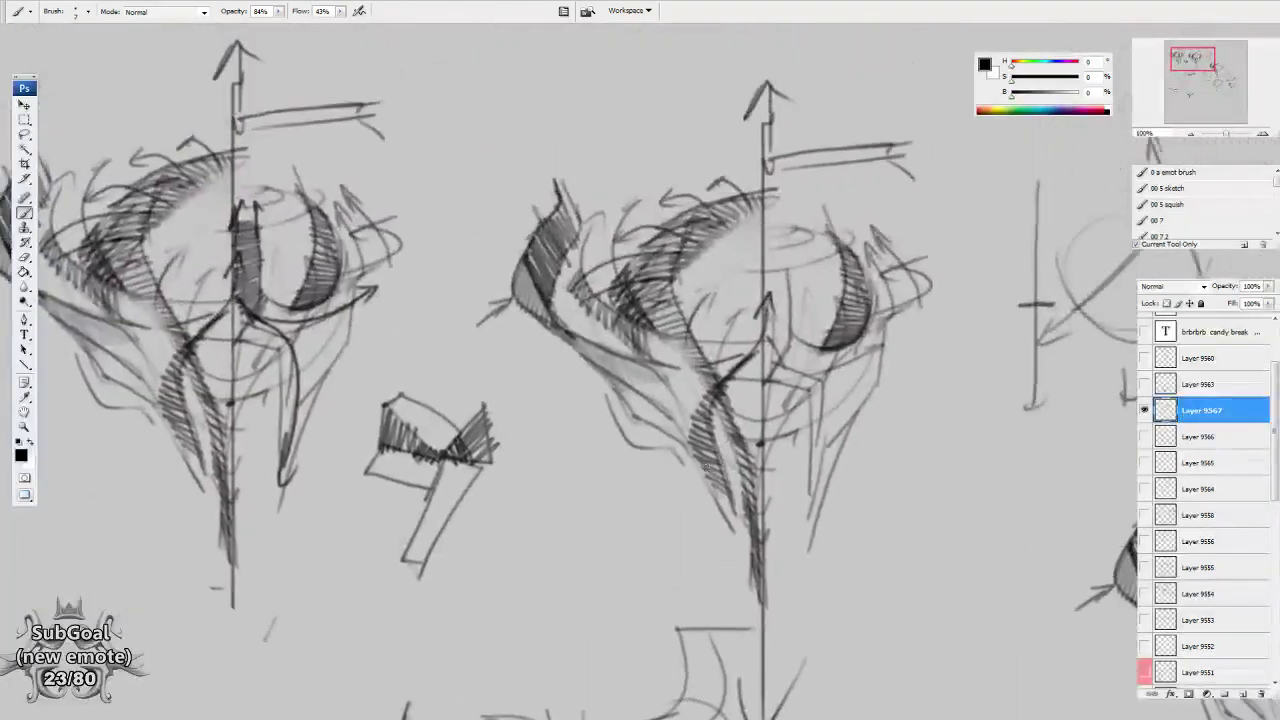
drag(415, 392, 537, 323)
scroll(536, 322, left, 2)
key(e)
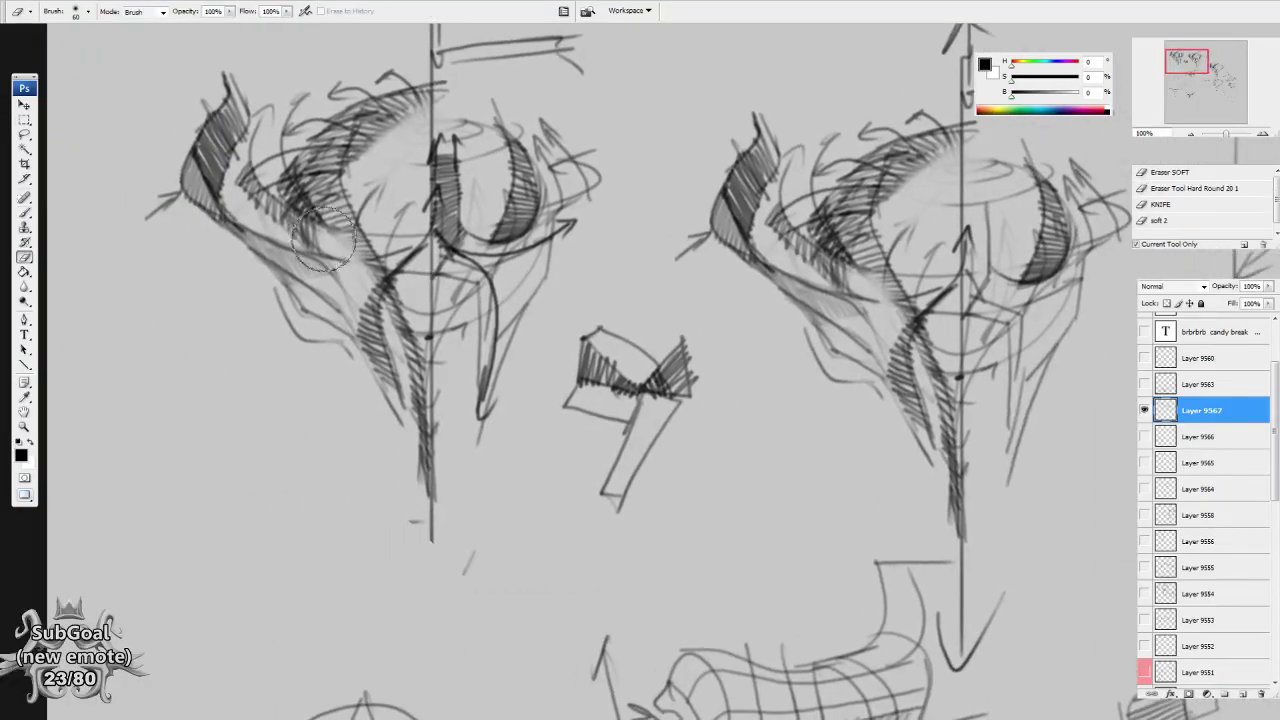
key(b)
mouse_move(385, 250)
mouse_down()
mouse_move(315, 228)
mouse_move(357, 316)
mouse_up()
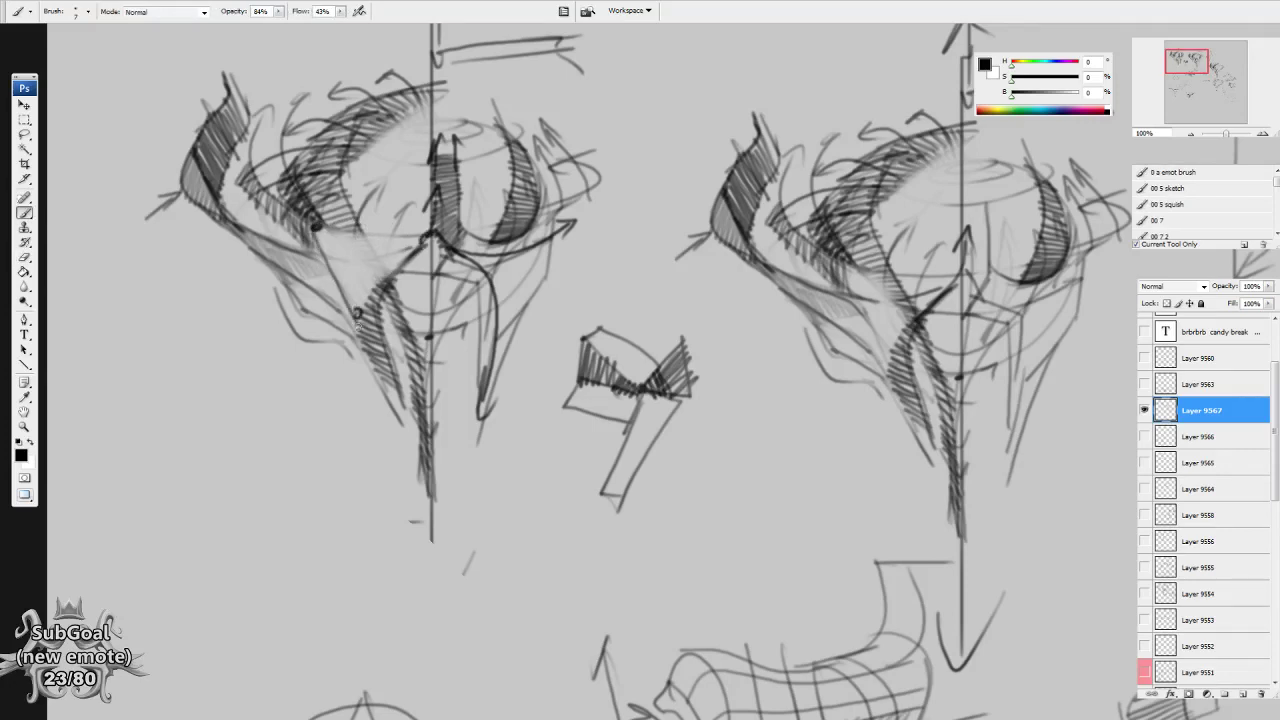
drag(317, 227, 433, 235)
drag(433, 235, 350, 322)
Scribble rough looping circles against the three curved sides of the concave triangle diagram.
drag(648, 443, 684, 563)
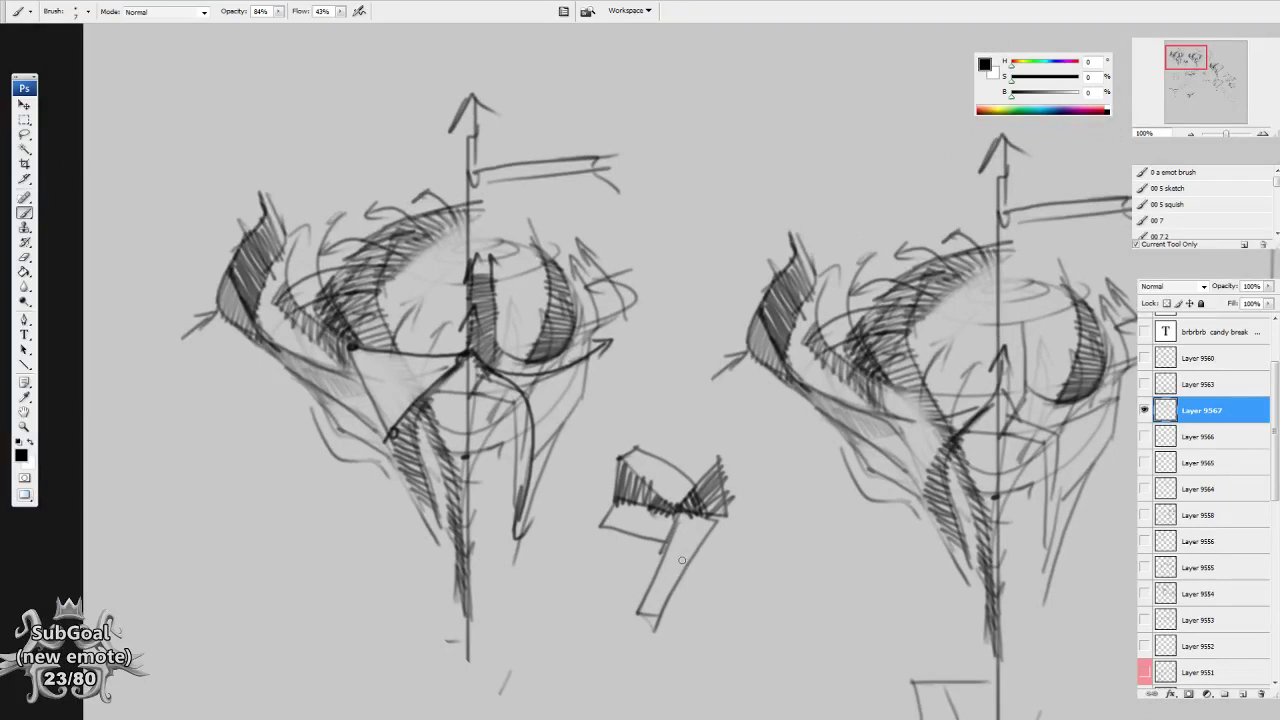
drag(717, 638, 490, 389)
drag(795, 598, 740, 353)
drag(719, 606, 719, 530)
drag(686, 594, 704, 554)
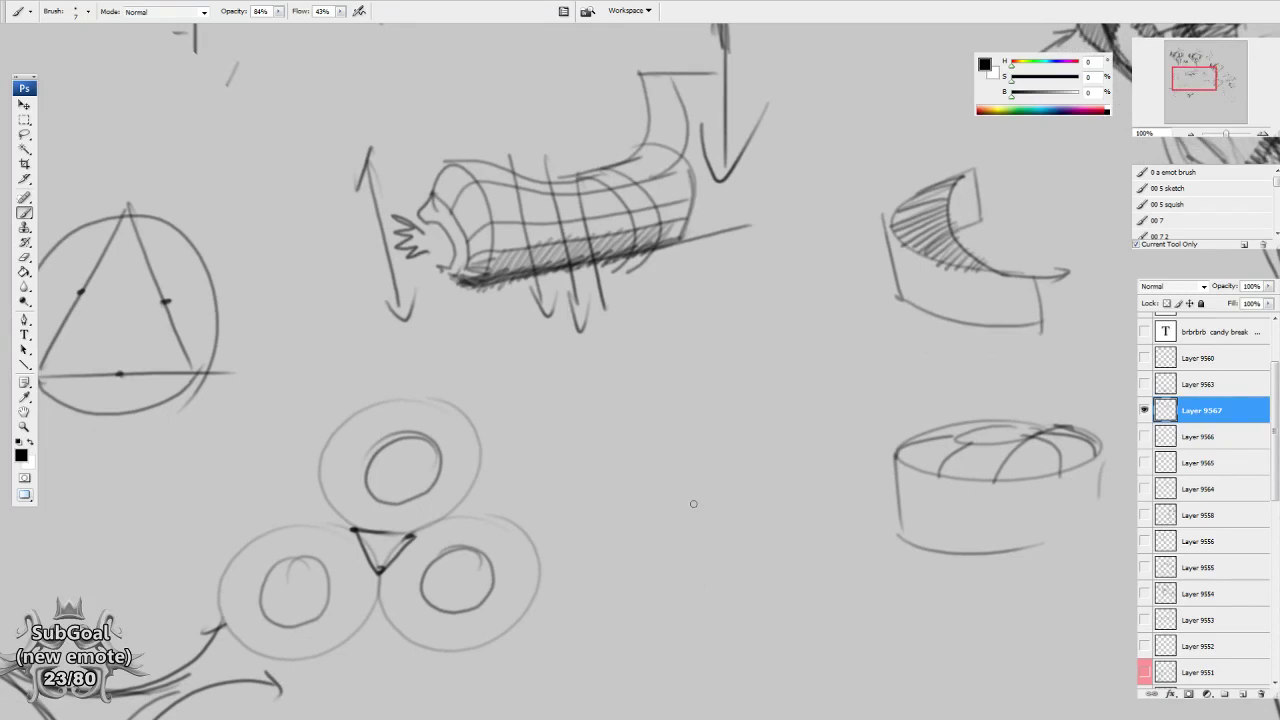
drag(608, 500, 870, 290)
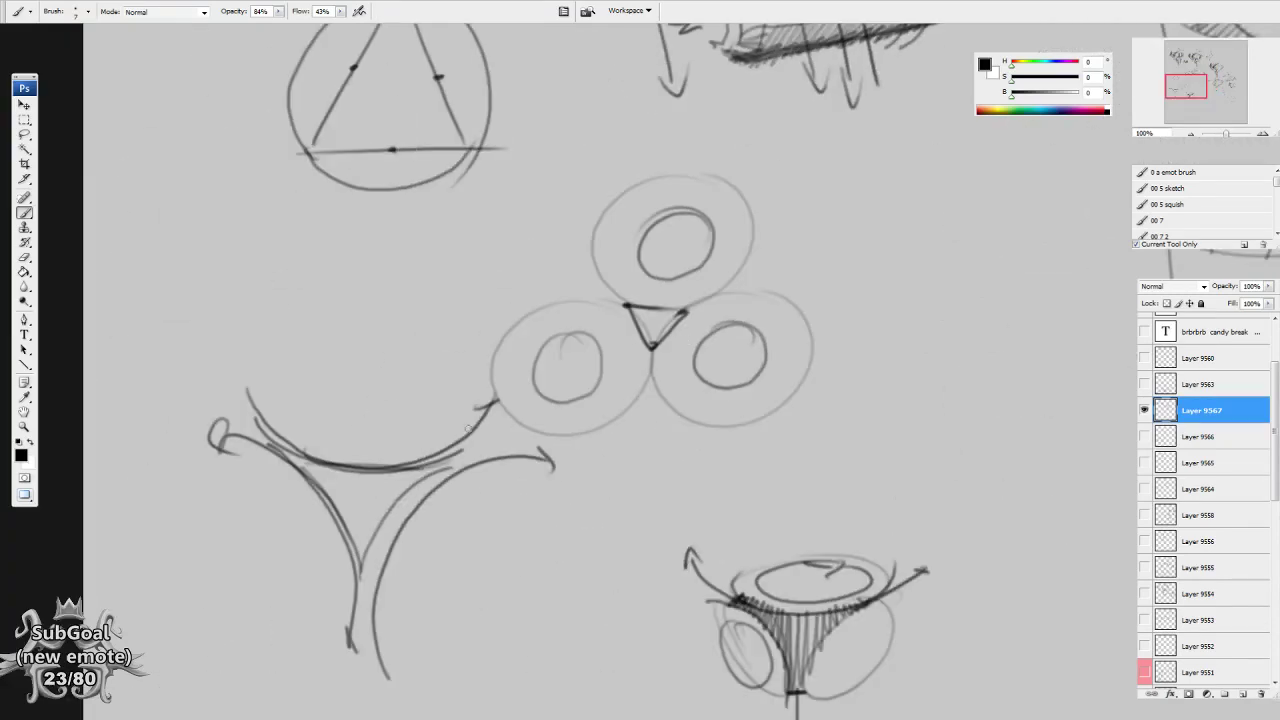
mouse_move(280, 512)
mouse_down()
mouse_move(250, 530)
mouse_move(256, 550)
mouse_move(242, 548)
mouse_up()
mouse_move(505, 556)
mouse_down()
mouse_move(483, 632)
mouse_move(483, 585)
mouse_up()
mouse_move(384, 419)
mouse_down()
mouse_move(341, 302)
mouse_move(308, 330)
mouse_move(347, 360)
mouse_up()
Draw a contour down from the triangular plane in the leftmost study and add letter labels for its side and bottom planes.
drag(497, 250, 454, 531)
drag(594, 157, 557, 431)
drag(445, 234, 443, 431)
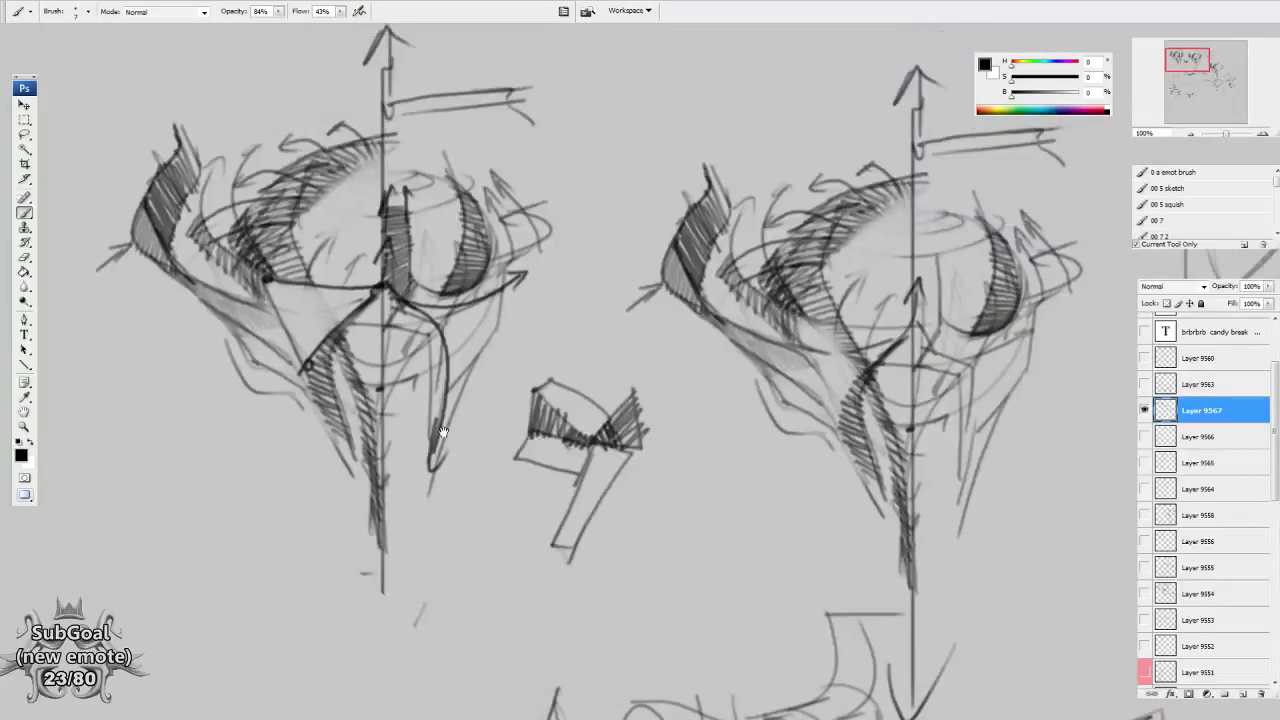
drag(354, 375, 392, 381)
scroll(392, 382, up, 2)
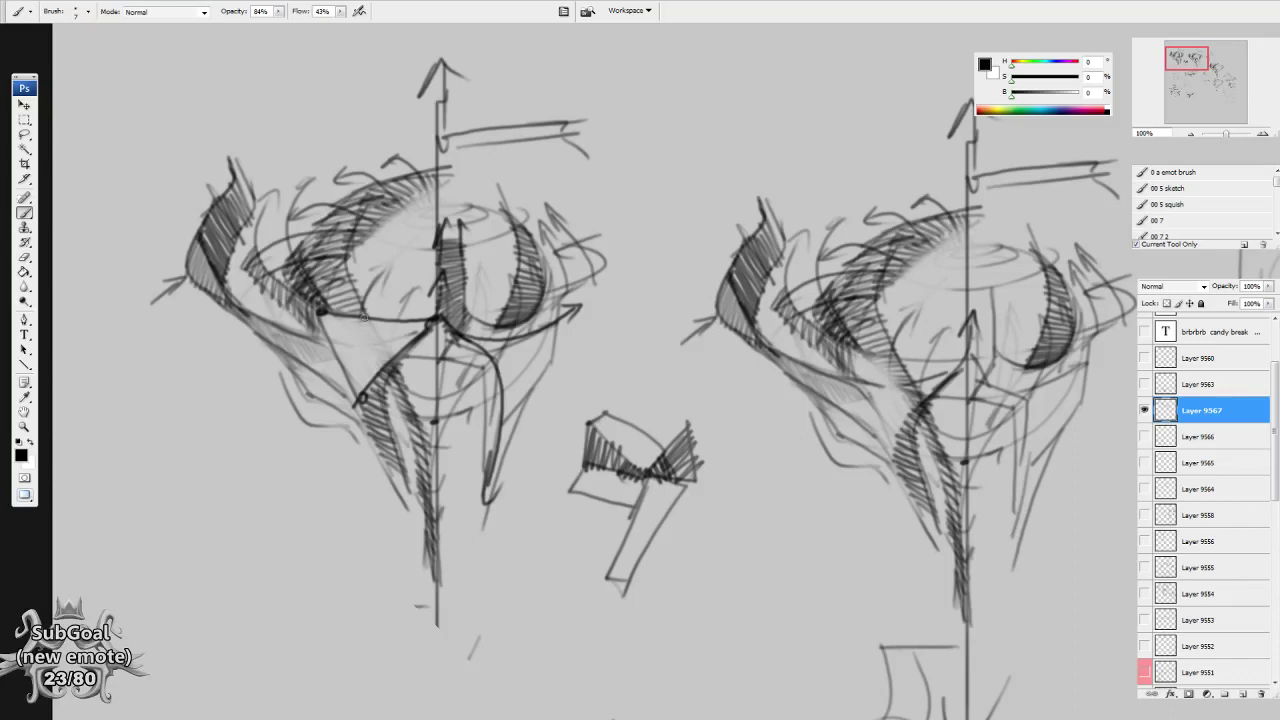
mouse_move(360, 318)
mouse_down()
mouse_move(355, 416)
mouse_move(369, 485)
mouse_up()
drag(234, 409, 236, 430)
mouse_move(240, 396)
mouse_down()
mouse_move(246, 430)
mouse_move(212, 437)
mouse_up()
drag(388, 501, 388, 536)
drag(367, 510, 394, 532)
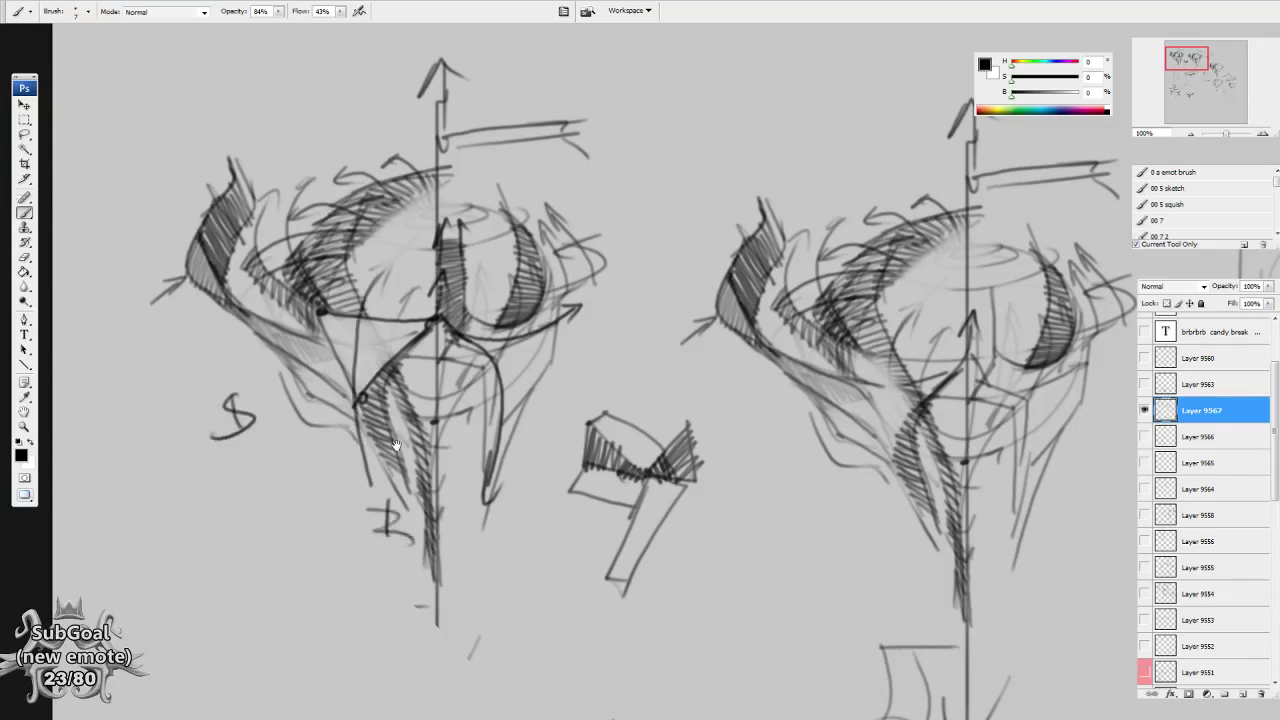
Hatch the arched band under the sphere in the leftmost study and draw a small circle on the axis beneath it.
scroll(396, 445, up, 2)
mouse_move(356, 426)
mouse_down()
mouse_move(364, 387)
mouse_move(418, 345)
mouse_up()
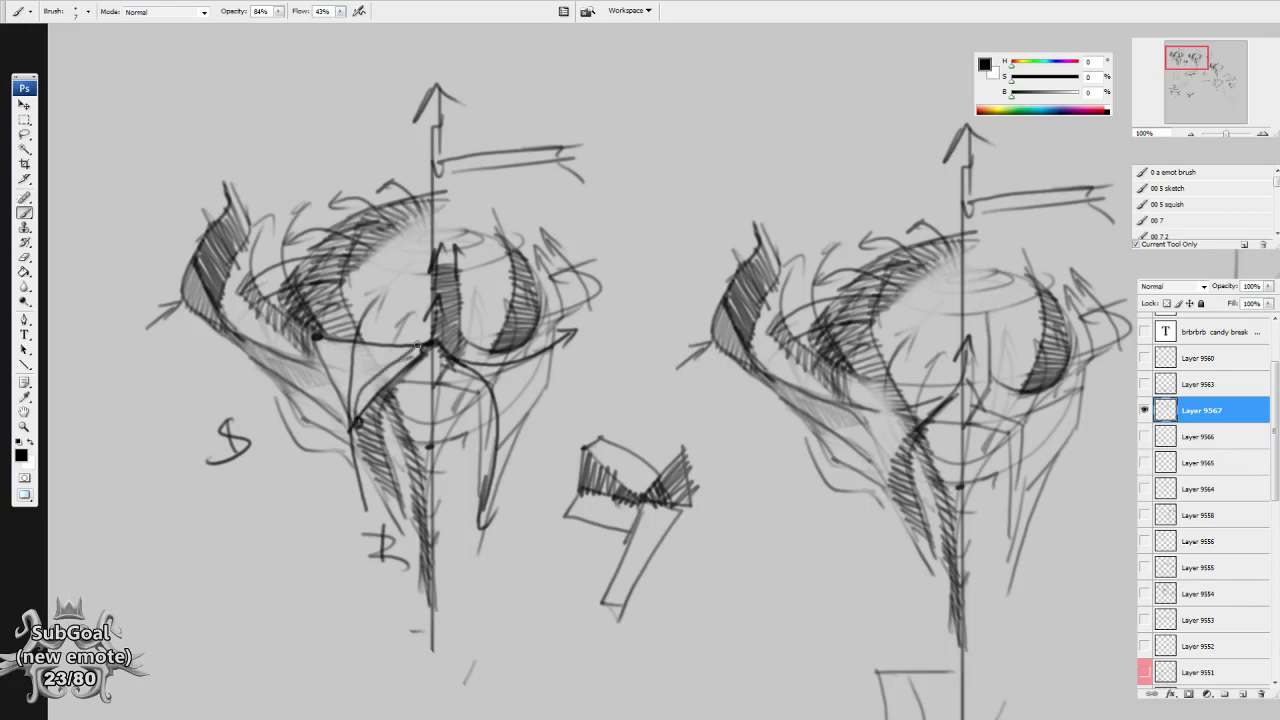
mouse_move(362, 414)
mouse_down()
mouse_move(390, 382)
mouse_move(387, 363)
mouse_move(428, 355)
mouse_move(428, 343)
mouse_move(390, 358)
mouse_move(428, 327)
mouse_move(471, 359)
mouse_move(398, 362)
mouse_move(395, 348)
mouse_move(420, 351)
mouse_move(415, 329)
mouse_move(437, 349)
mouse_move(482, 360)
mouse_up()
mouse_move(398, 400)
mouse_down()
mouse_move(436, 382)
mouse_move(470, 392)
mouse_move(418, 382)
mouse_move(440, 372)
mouse_move(480, 396)
mouse_move(438, 398)
mouse_move(428, 445)
mouse_move(407, 420)
mouse_move(459, 412)
mouse_up()
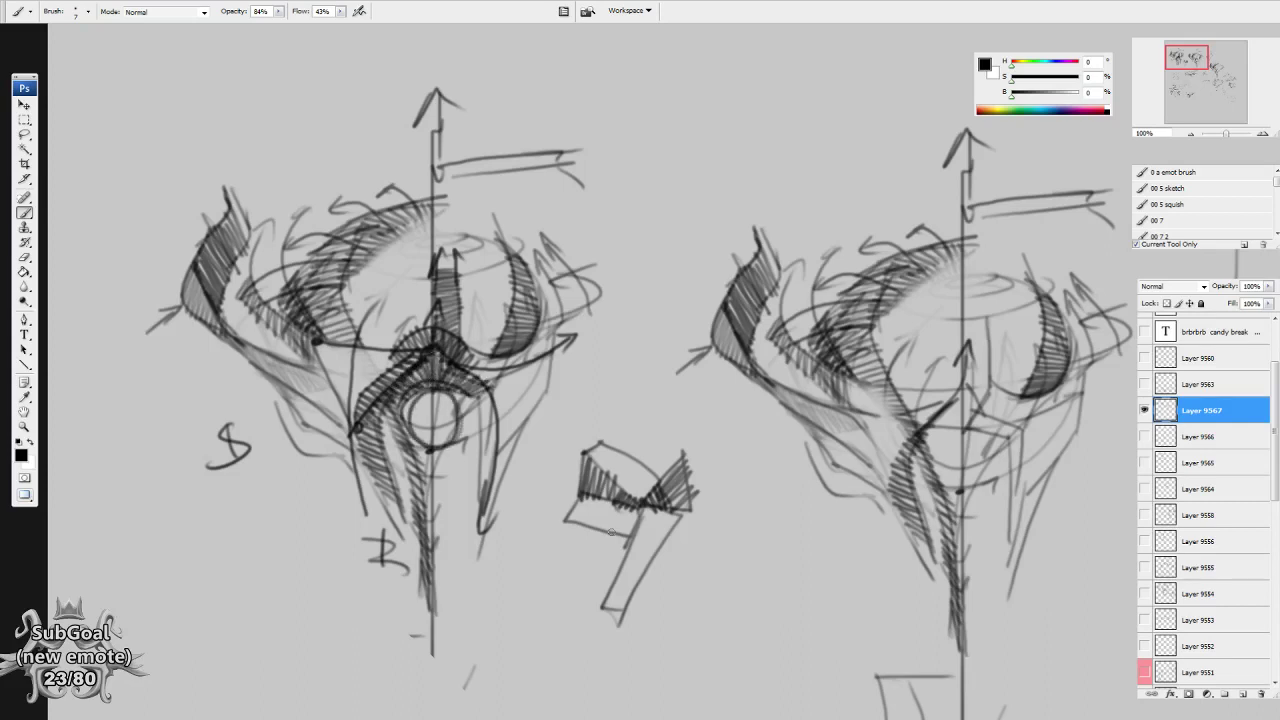
Draw further side contours down from the triangular plane's outer corner in the leftmost study and darken the hatching at that corner.
drag(776, 549, 785, 530)
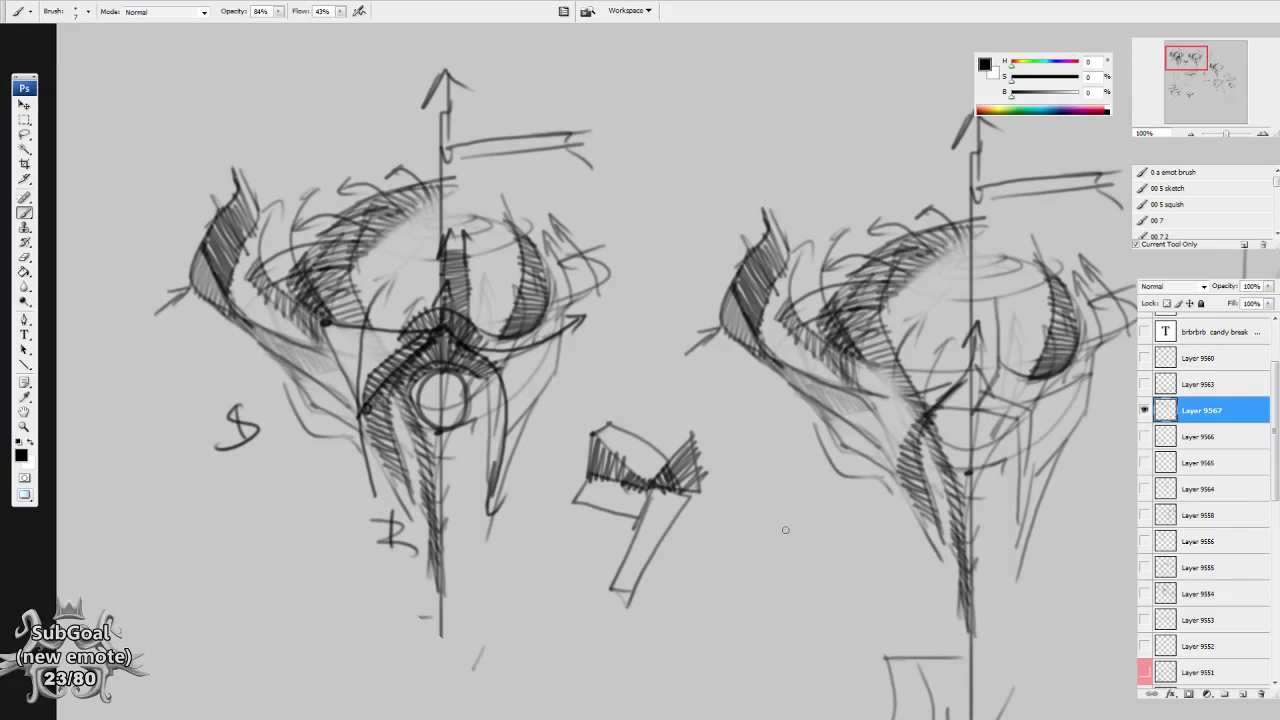
drag(567, 387, 616, 355)
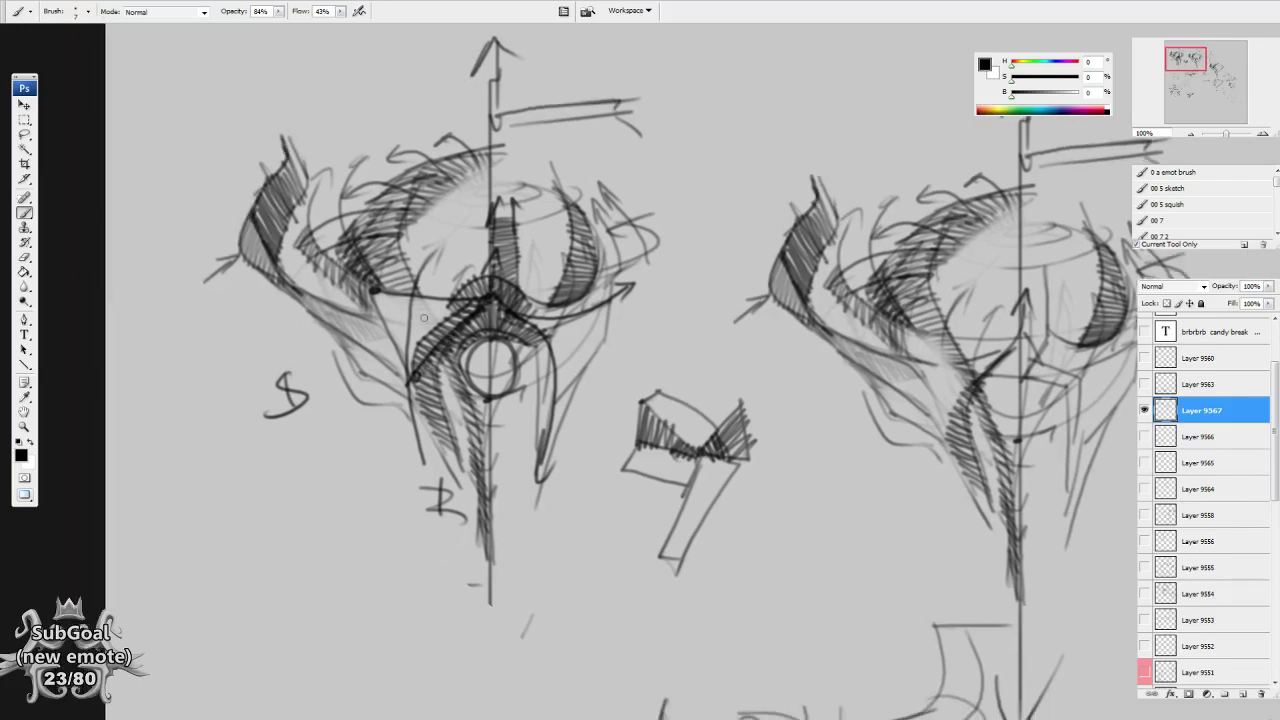
mouse_move(438, 317)
mouse_down()
mouse_move(445, 392)
mouse_move(406, 408)
mouse_move(440, 577)
mouse_up()
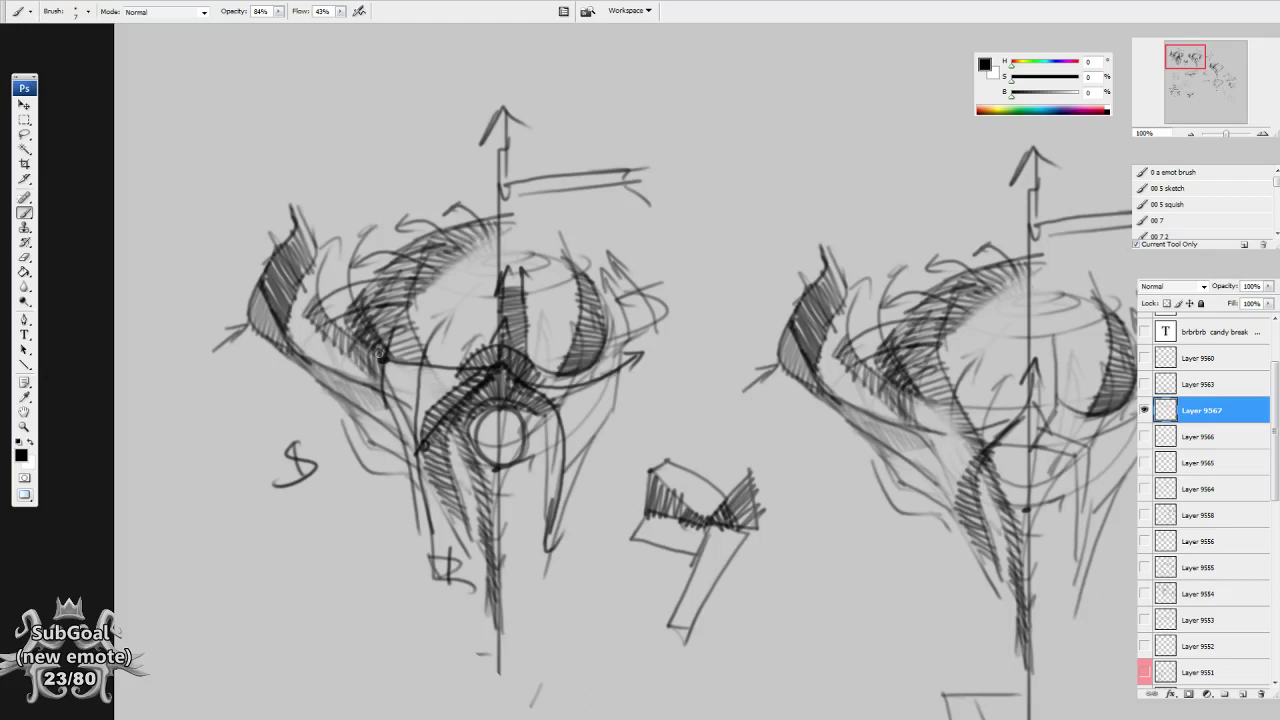
mouse_move(401, 366)
mouse_down()
mouse_move(416, 423)
mouse_move(467, 387)
mouse_up()
mouse_move(460, 388)
mouse_down()
mouse_move(467, 380)
mouse_move(366, 328)
mouse_move(348, 341)
mouse_move(335, 300)
mouse_move(352, 280)
mouse_up()
drag(431, 460, 431, 425)
mouse_move(429, 400)
mouse_down()
mouse_move(453, 537)
mouse_move(466, 511)
mouse_move(486, 513)
mouse_up()
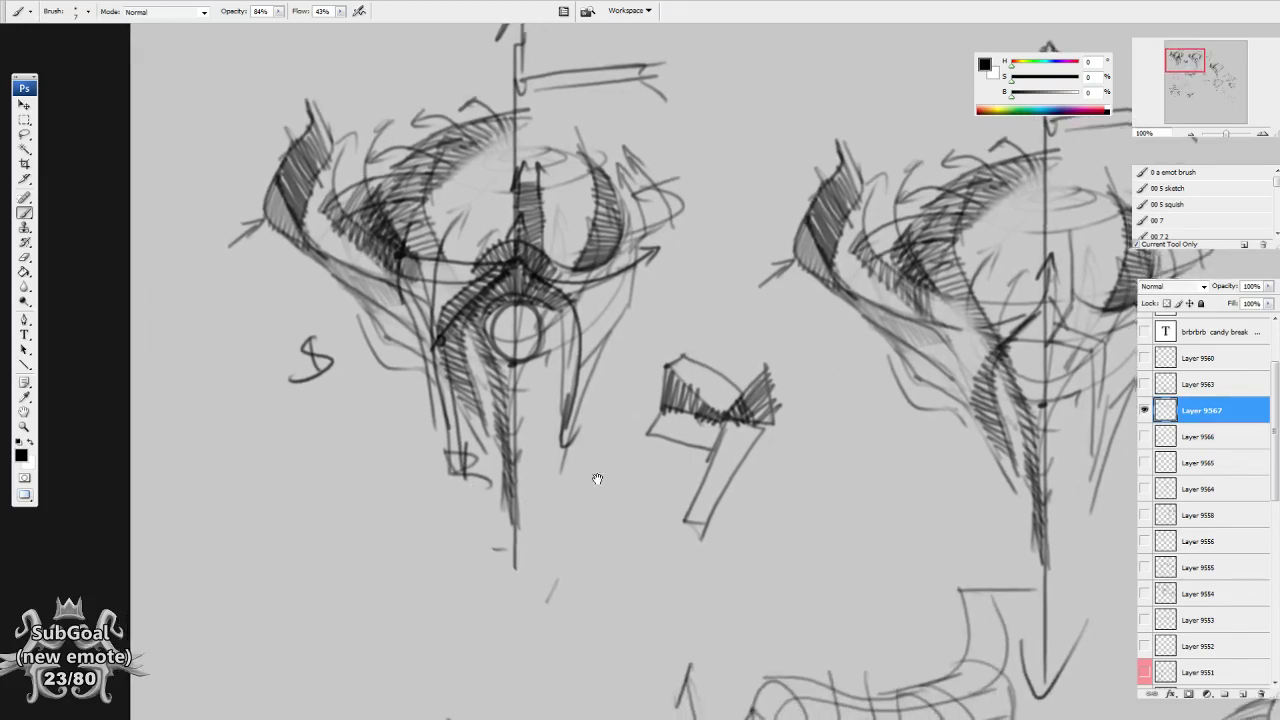
Draw a row of parallel vertical strokes between the leftmost study and the circled triangle diagram.
drag(597, 480, 603, 460)
drag(654, 543, 667, 381)
drag(447, 432, 448, 424)
drag(668, 590, 659, 553)
drag(488, 418, 548, 402)
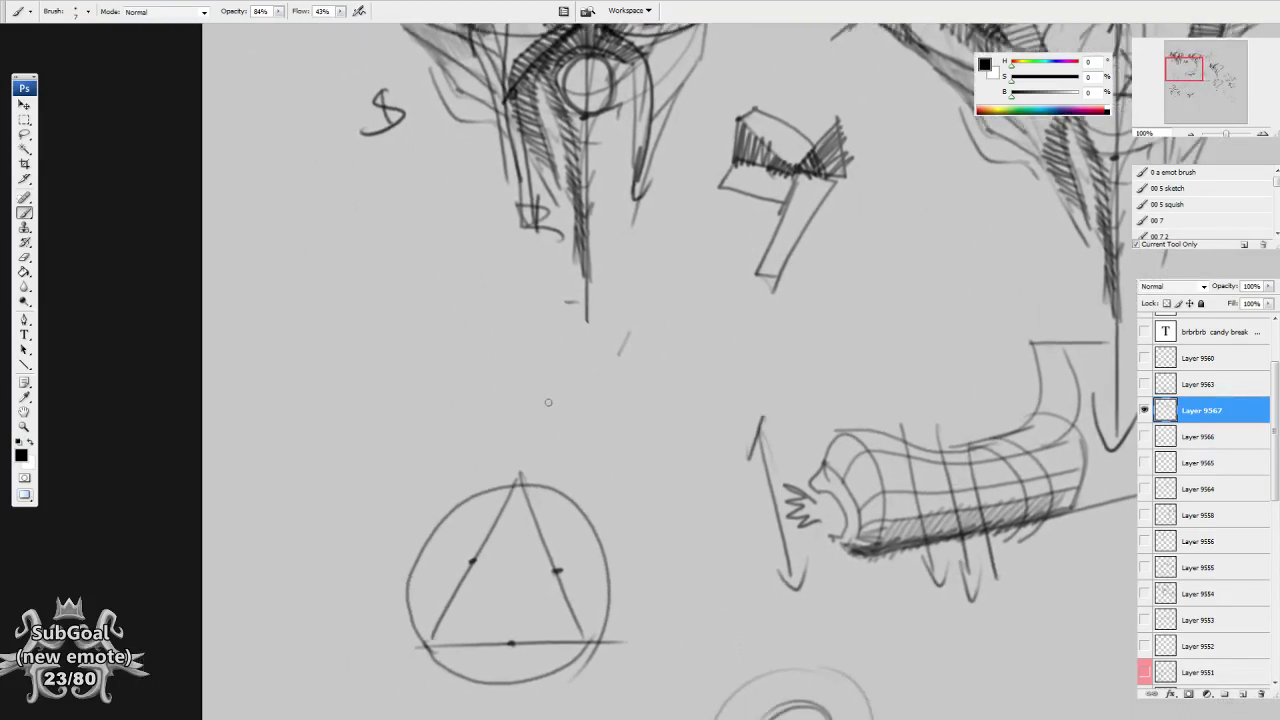
drag(425, 381, 447, 383)
drag(364, 345, 362, 384)
drag(375, 301, 371, 381)
mouse_move(382, 302)
mouse_down()
mouse_move(380, 385)
mouse_move(393, 382)
mouse_up()
mouse_move(410, 301)
mouse_down()
mouse_move(406, 383)
mouse_move(419, 383)
mouse_up()
drag(437, 304, 433, 383)
drag(453, 299, 447, 382)
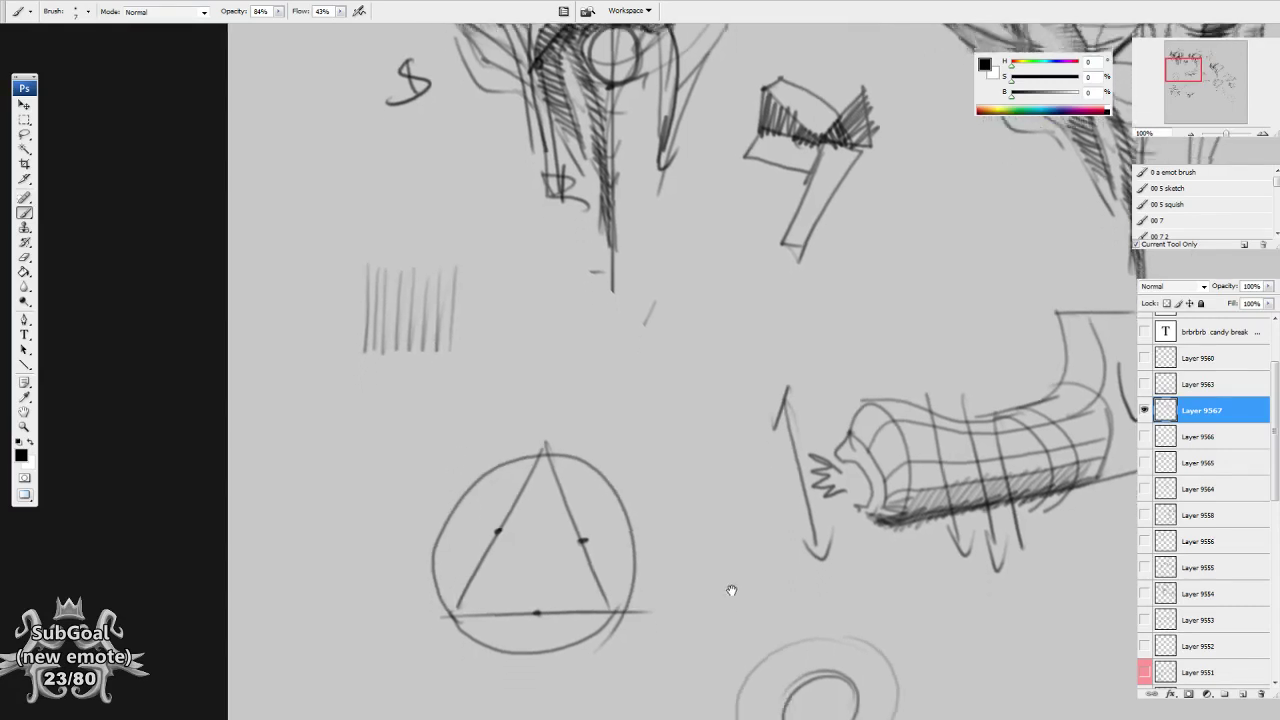
Sketch a box beside the three touching circles, label its upper face TOP, thicken that face's edge and hatch one side.
drag(874, 606, 503, 407)
drag(815, 478, 694, 466)
drag(797, 366, 705, 418)
mouse_move(796, 365)
mouse_down()
mouse_move(713, 355)
mouse_move(618, 398)
mouse_move(705, 413)
mouse_up()
mouse_move(621, 400)
mouse_down()
mouse_move(623, 533)
mouse_move(688, 573)
mouse_up()
drag(705, 415, 690, 575)
drag(720, 378, 721, 386)
mouse_move(698, 430)
mouse_down()
mouse_move(821, 357)
mouse_move(648, 450)
mouse_move(724, 410)
mouse_up()
mouse_move(803, 391)
mouse_down()
mouse_move(787, 427)
mouse_move(700, 498)
mouse_move(786, 494)
mouse_move(692, 552)
mouse_move(759, 538)
mouse_move(713, 565)
mouse_up()
key(space)
drag(812, 567, 789, 451)
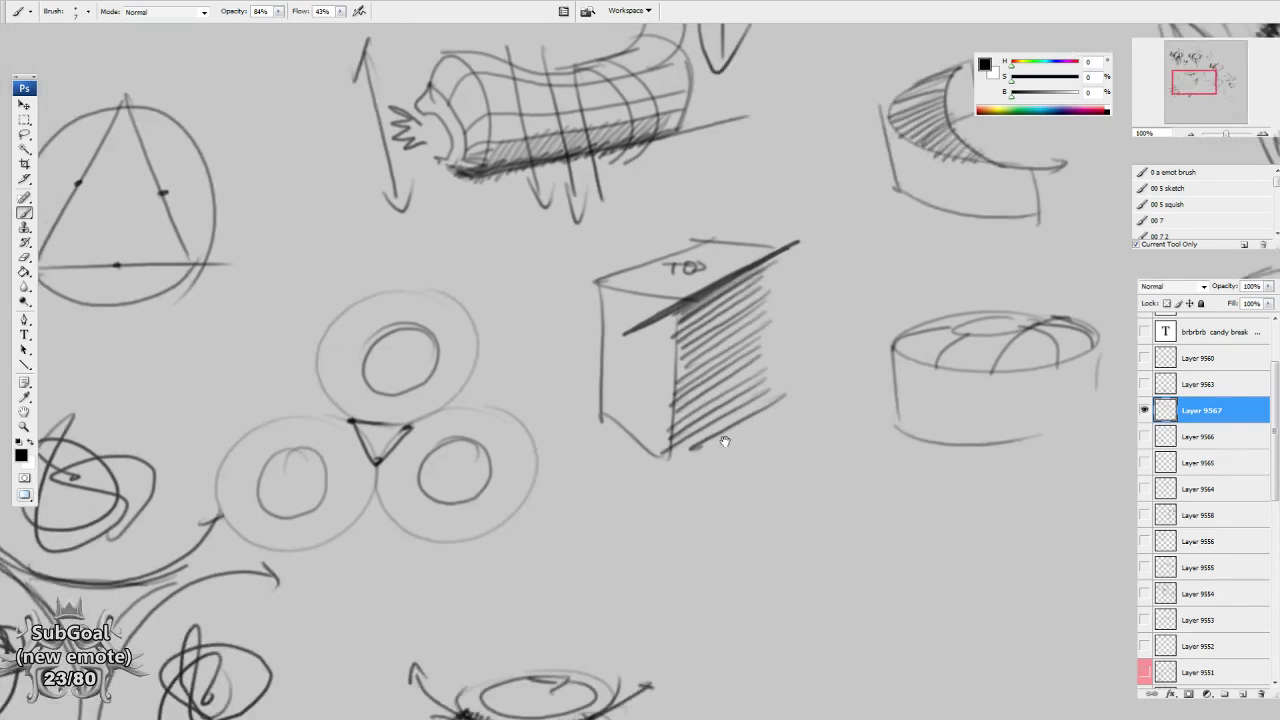
Draw a downward arrow along the box's front edge and extend its hatched side into a stepped pair of outlined planes.
mouse_move(683, 300)
mouse_down()
mouse_move(662, 571)
mouse_move(672, 558)
mouse_up()
mouse_move(768, 402)
mouse_down()
mouse_move(684, 446)
mouse_move(778, 422)
mouse_move(835, 432)
mouse_move(834, 461)
mouse_move(770, 530)
mouse_move(751, 577)
mouse_up()
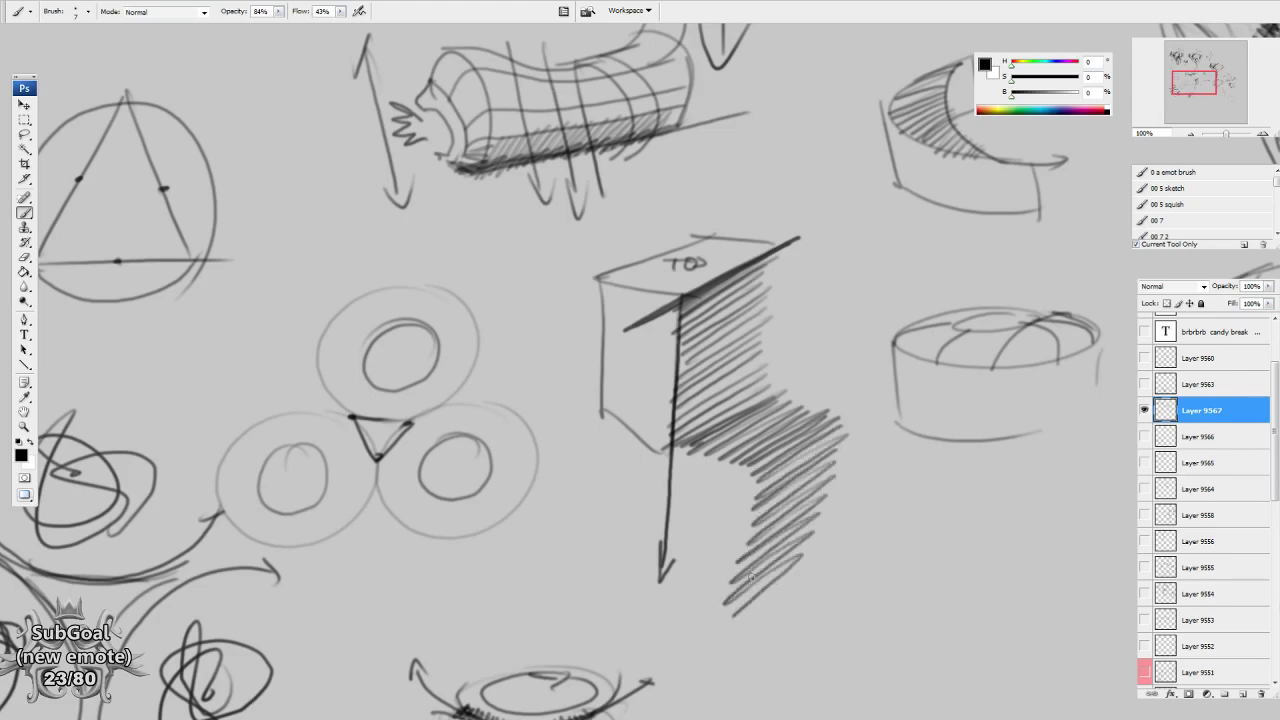
mouse_move(679, 448)
mouse_down()
mouse_move(764, 468)
mouse_move(722, 632)
mouse_up()
drag(762, 392, 858, 420)
mouse_move(740, 472)
mouse_down()
mouse_move(854, 420)
mouse_move(824, 500)
mouse_move(701, 637)
mouse_move(716, 597)
mouse_up()
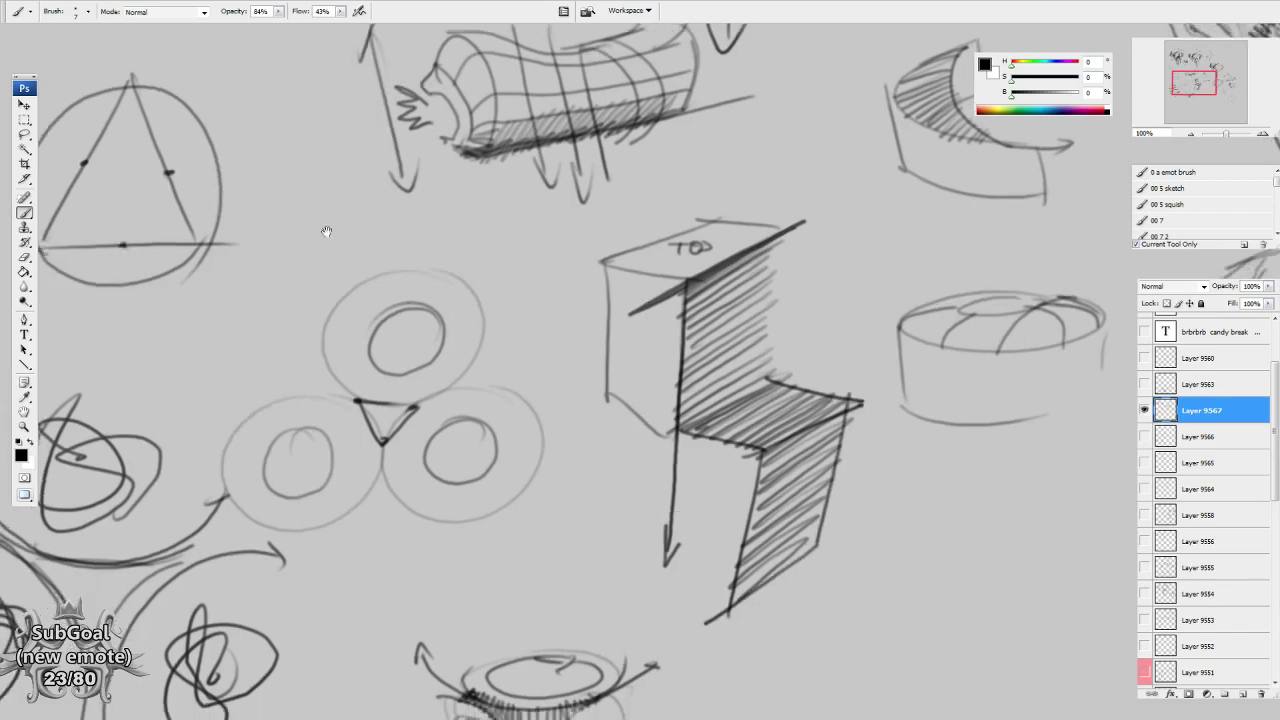
Hatch the side plane in the leftmost study from the outer rim down to the lower leg.
drag(327, 231, 668, 578)
drag(546, 67, 571, 378)
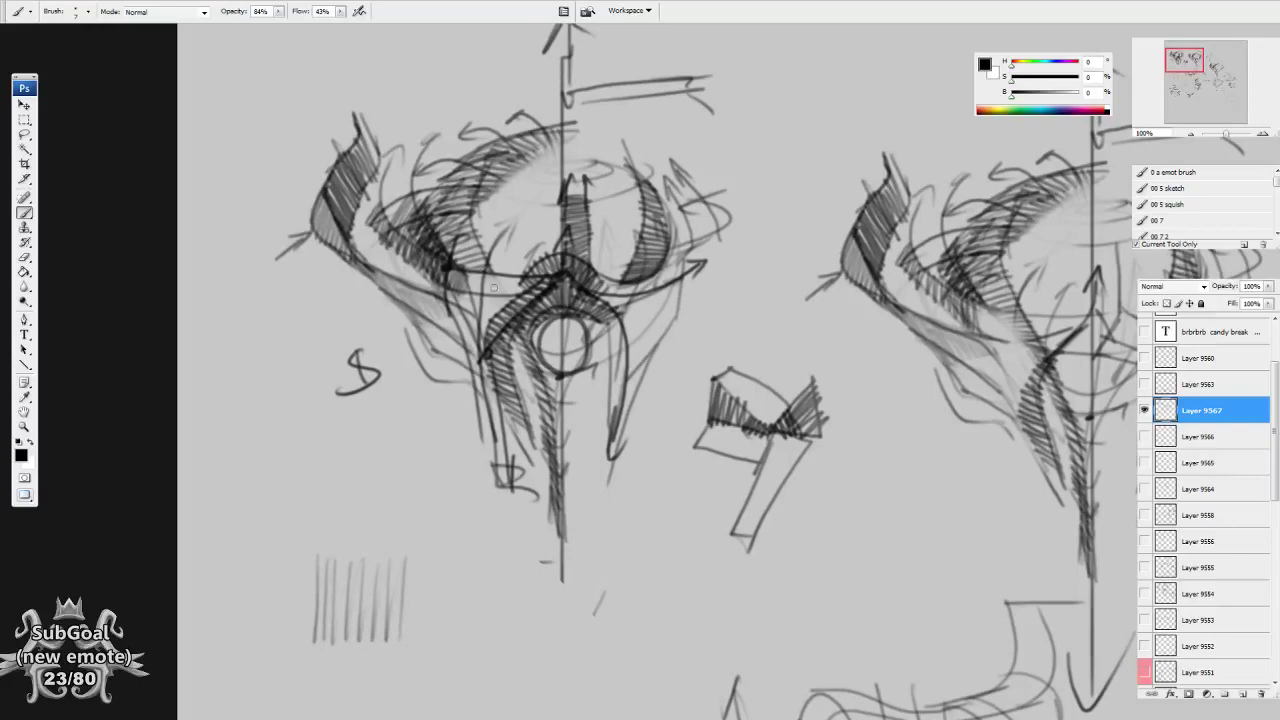
drag(574, 273, 571, 276)
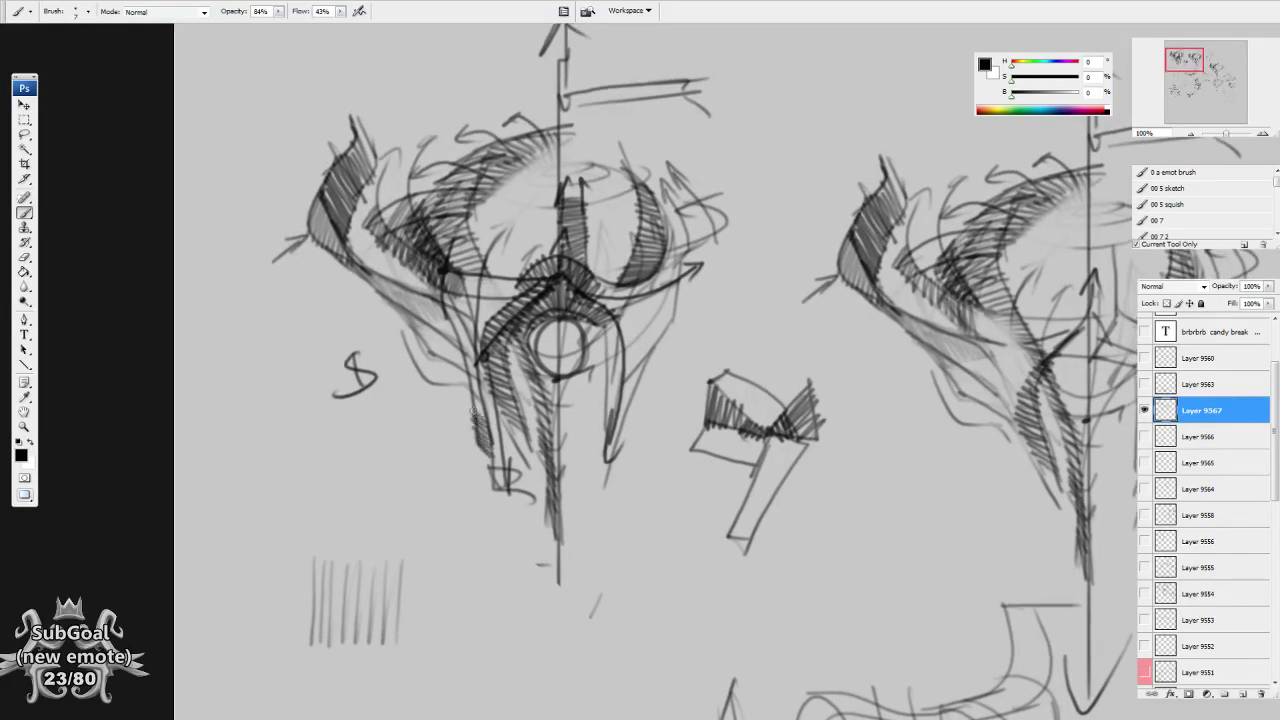
mouse_move(475, 380)
mouse_down()
mouse_move(452, 305)
mouse_move(437, 318)
mouse_move(357, 272)
mouse_up()
drag(511, 452, 498, 421)
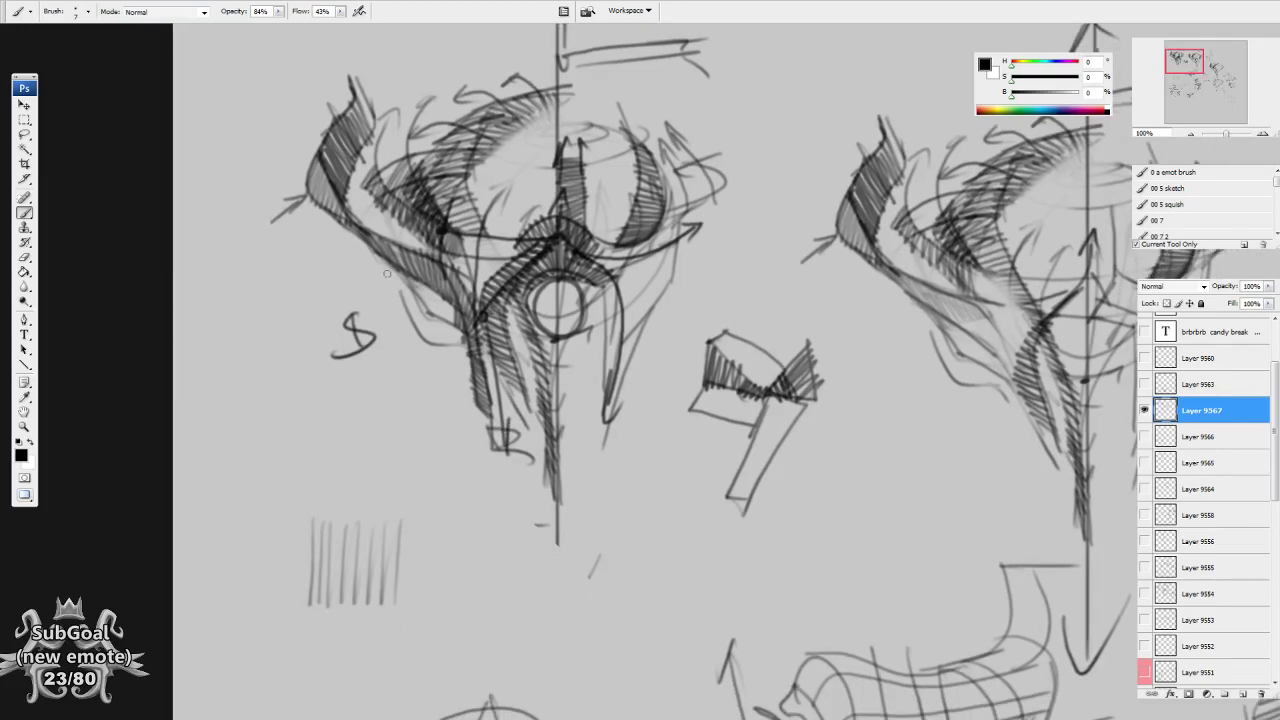
Extend the side plane's outer contours downward in the leftmost study and sketch a stepped block with a hatched face beneath them.
drag(387, 272, 500, 470)
drag(412, 318, 463, 550)
mouse_move(486, 462)
mouse_down()
mouse_move(470, 572)
mouse_move(458, 474)
mouse_up()
drag(440, 418, 478, 492)
drag(445, 346, 491, 416)
drag(413, 444, 427, 489)
drag(425, 486, 467, 478)
drag(411, 442, 407, 541)
drag(426, 485, 421, 560)
mouse_move(407, 549)
mouse_down()
mouse_move(418, 558)
mouse_move(412, 505)
mouse_move(483, 358)
mouse_move(502, 428)
mouse_up()
drag(424, 456, 553, 411)
drag(484, 436, 406, 460)
drag(441, 400, 399, 417)
drag(399, 412, 412, 476)
Add contour strokes around the stepped block, lasso an area beside it and clear the selection.
mouse_move(541, 335)
mouse_down()
mouse_move(546, 600)
mouse_move(592, 132)
mouse_up()
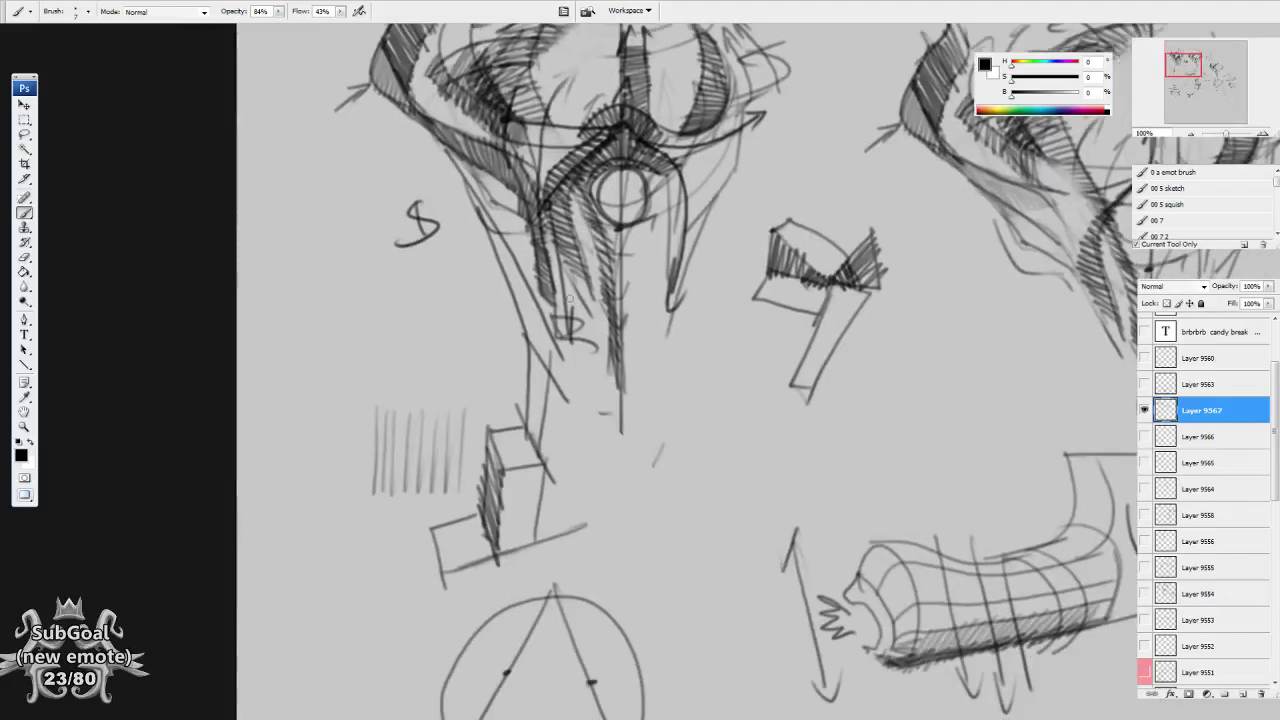
drag(540, 507, 548, 433)
mouse_move(516, 356)
mouse_down()
mouse_move(544, 366)
mouse_move(556, 400)
mouse_up()
drag(585, 508, 579, 524)
drag(481, 480, 494, 410)
mouse_move(578, 562)
mouse_down()
mouse_move(606, 449)
mouse_move(619, 449)
mouse_up()
mouse_move(468, 331)
mouse_down()
mouse_move(494, 456)
mouse_move(528, 458)
mouse_up()
key(l)
mouse_move(476, 383)
mouse_down()
mouse_move(478, 432)
mouse_move(485, 424)
mouse_up()
drag(491, 418, 491, 491)
mouse_move(490, 459)
mouse_down()
mouse_move(485, 485)
mouse_move(556, 418)
mouse_move(574, 372)
mouse_move(582, 383)
mouse_move(577, 337)
mouse_up()
key(ctrl+d)
Erase part of the leg area in the leftmost study and hatch across the side plane with short parallel strokes.
key(e)
mouse_move(572, 254)
mouse_down()
mouse_move(576, 290)
mouse_move(598, 312)
mouse_up()
key(b)
mouse_move(556, 232)
mouse_down()
mouse_move(588, 270)
mouse_move(576, 240)
mouse_up()
drag(536, 200, 564, 228)
drag(528, 176, 562, 212)
mouse_move(634, 376)
mouse_down()
mouse_move(668, 501)
mouse_move(687, 317)
mouse_up()
Hatch the stepped block's connecting planes and add a curved arrow along the outside of the side plane in the leftmost study.
drag(520, 405, 502, 531)
drag(536, 470, 507, 604)
drag(499, 535, 508, 591)
drag(504, 506, 514, 582)
drag(506, 480, 518, 558)
mouse_move(510, 464)
mouse_down()
mouse_move(521, 534)
mouse_move(525, 514)
mouse_up()
drag(516, 424, 529, 504)
drag(790, 385, 776, 405)
mouse_move(652, 213)
mouse_down()
mouse_move(648, 486)
mouse_move(636, 494)
mouse_move(572, 402)
mouse_move(560, 348)
mouse_move(486, 343)
mouse_move(470, 310)
mouse_up()
drag(726, 546, 665, 502)
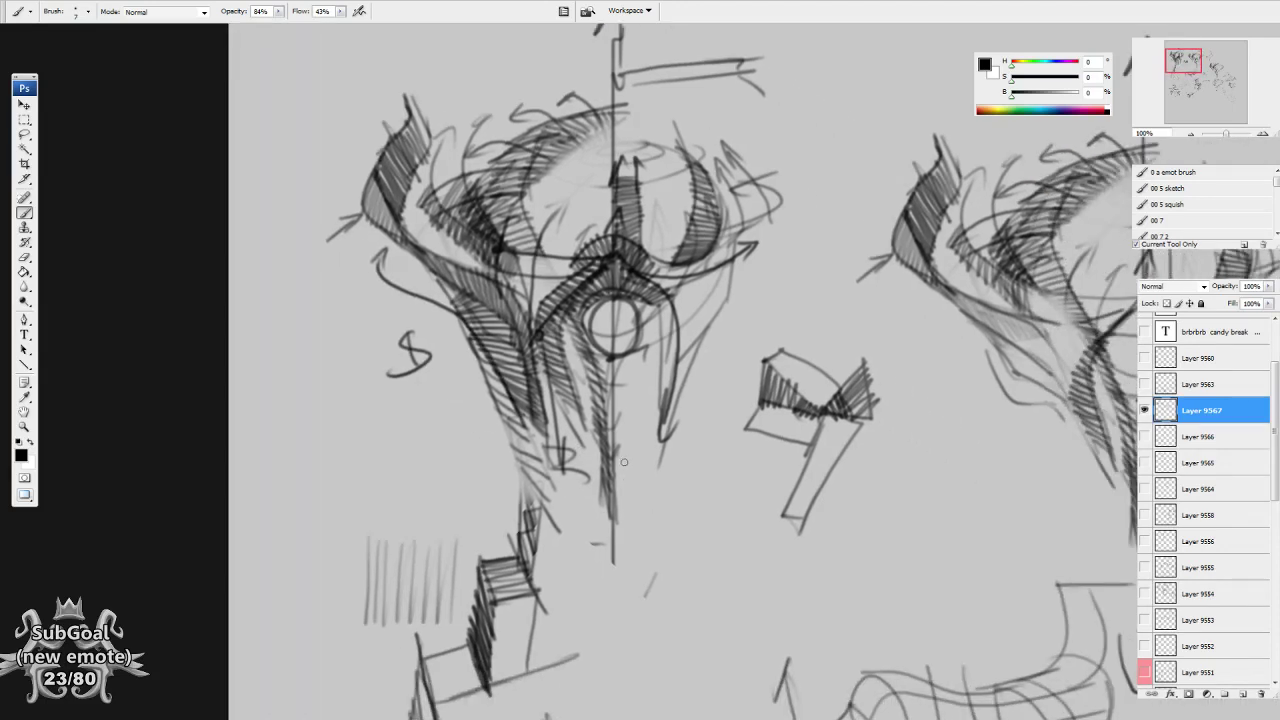
Erase most of the dark hatching on the upper outer rim of the leftmost study.
drag(480, 284, 516, 372)
key(e)
mouse_move(476, 228)
mouse_down()
mouse_move(444, 225)
mouse_move(476, 294)
mouse_up()
mouse_move(466, 250)
mouse_down()
mouse_move(506, 327)
mouse_move(468, 260)
mouse_move(481, 292)
mouse_up()
key(b)
mouse_move(602, 457)
mouse_down()
mouse_move(610, 445)
mouse_move(654, 482)
mouse_up()
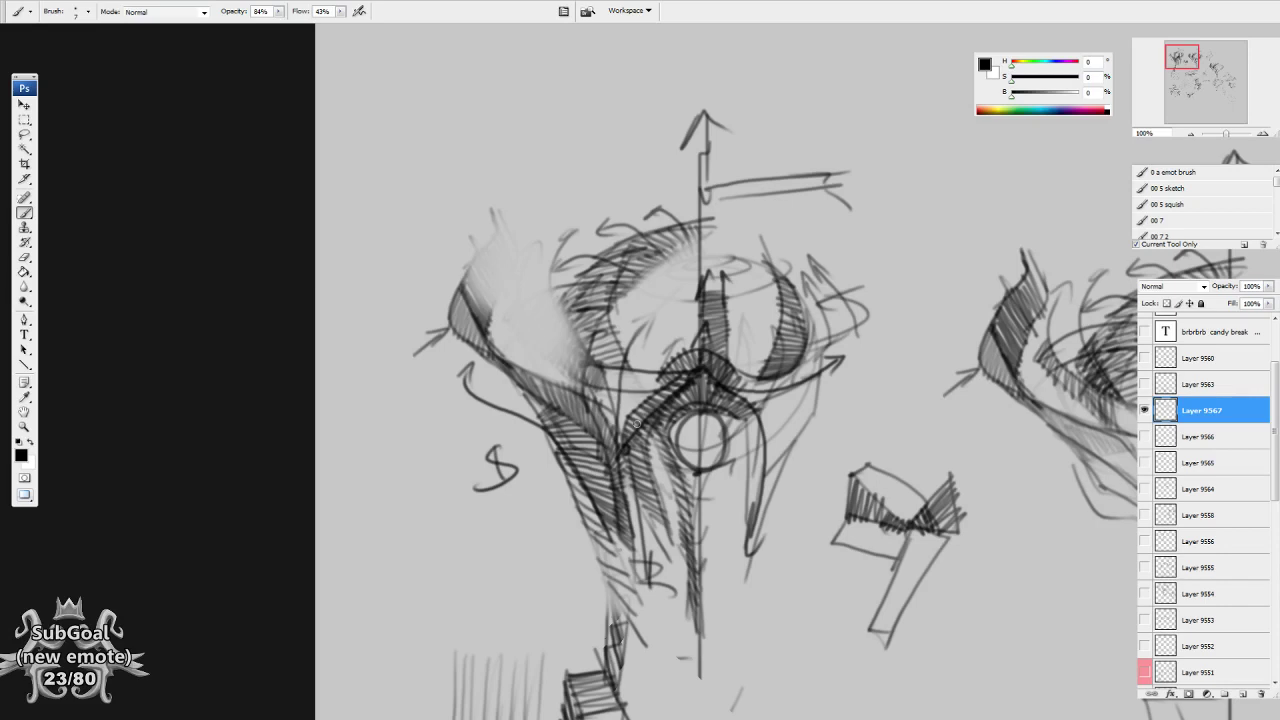
Rebuild the outer rim with curved contours and light hatching, and draw an upward arrow above it.
drag(576, 336, 574, 328)
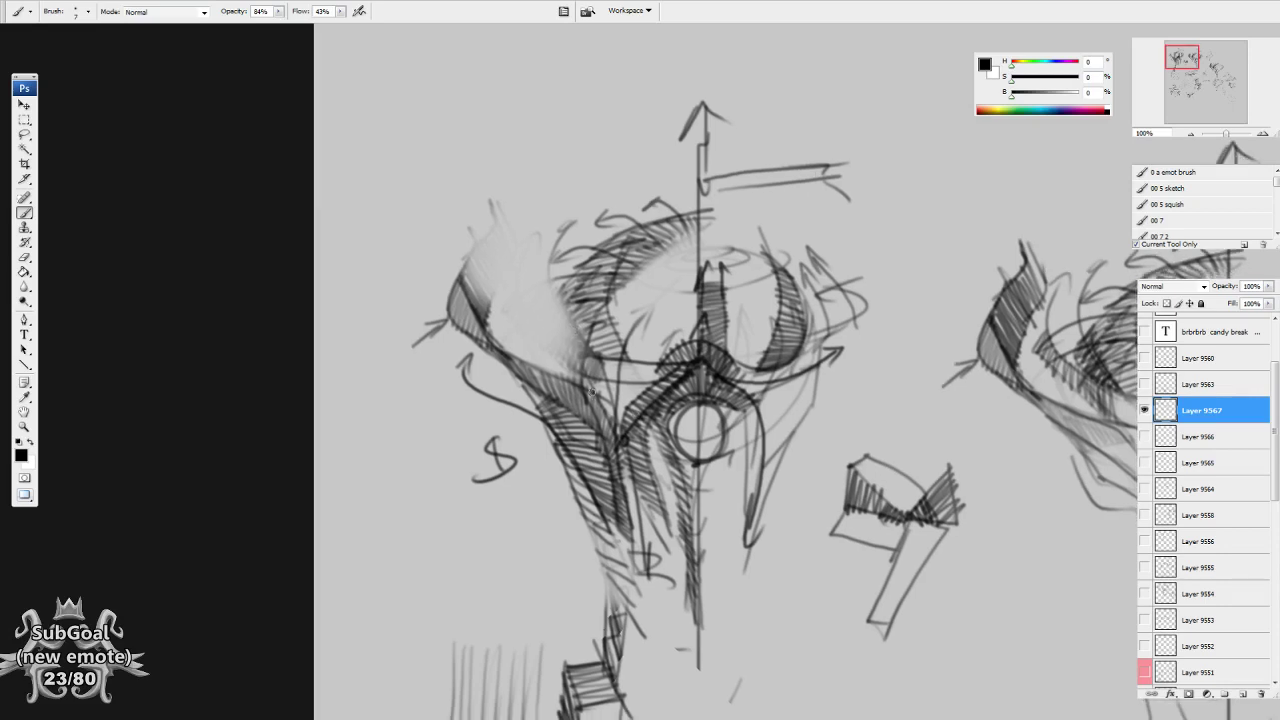
mouse_move(590, 390)
mouse_down()
mouse_move(568, 304)
mouse_move(578, 379)
mouse_move(559, 360)
mouse_move(538, 215)
mouse_up()
mouse_move(602, 415)
mouse_down()
mouse_move(515, 356)
mouse_move(516, 302)
mouse_move(485, 327)
mouse_move(505, 283)
mouse_move(486, 280)
mouse_move(538, 210)
mouse_up()
drag(547, 337, 549, 355)
mouse_move(588, 390)
mouse_down()
mouse_move(554, 357)
mouse_move(549, 327)
mouse_up()
drag(514, 380, 509, 421)
drag(514, 273, 518, 203)
drag(518, 203, 538, 207)
Sketch a slanted ellipse with a sideways arrow above the studies, undoing stray strokes, and draw a concentric spiral beside it.
mouse_move(945, 246)
mouse_down()
mouse_move(751, 363)
mouse_move(651, 398)
mouse_up()
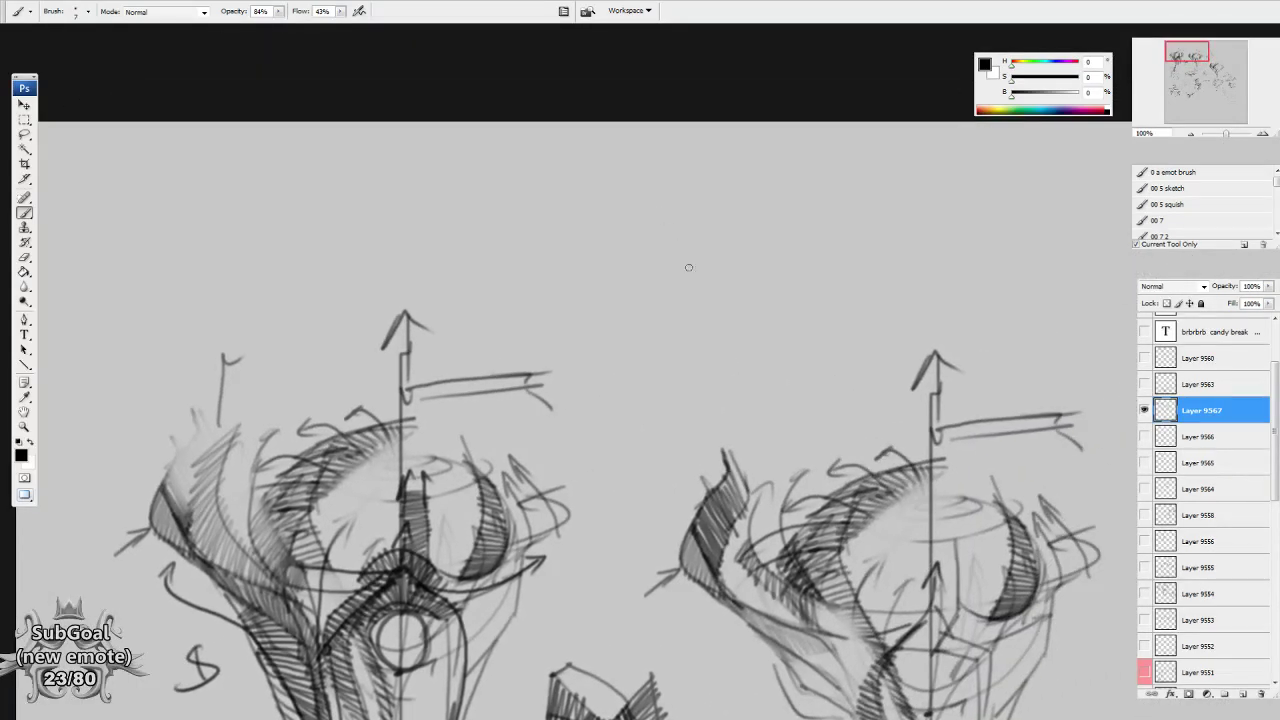
mouse_move(598, 188)
mouse_down()
mouse_move(687, 349)
mouse_move(708, 282)
mouse_move(635, 195)
mouse_move(712, 360)
mouse_up()
drag(665, 236, 713, 272)
mouse_move(630, 196)
mouse_down()
mouse_move(709, 263)
mouse_move(703, 284)
mouse_move(688, 233)
mouse_move(697, 247)
mouse_move(771, 127)
mouse_up()
key(ctrl+alt+z)
key(ctrl+alt+z)
mouse_move(404, 141)
mouse_down()
mouse_move(373, 160)
mouse_move(334, 182)
mouse_up()
mouse_move(745, 203)
mouse_down()
mouse_move(718, 258)
mouse_move(692, 212)
mouse_move(566, 208)
mouse_move(600, 213)
mouse_up()
drag(616, 311, 610, 316)
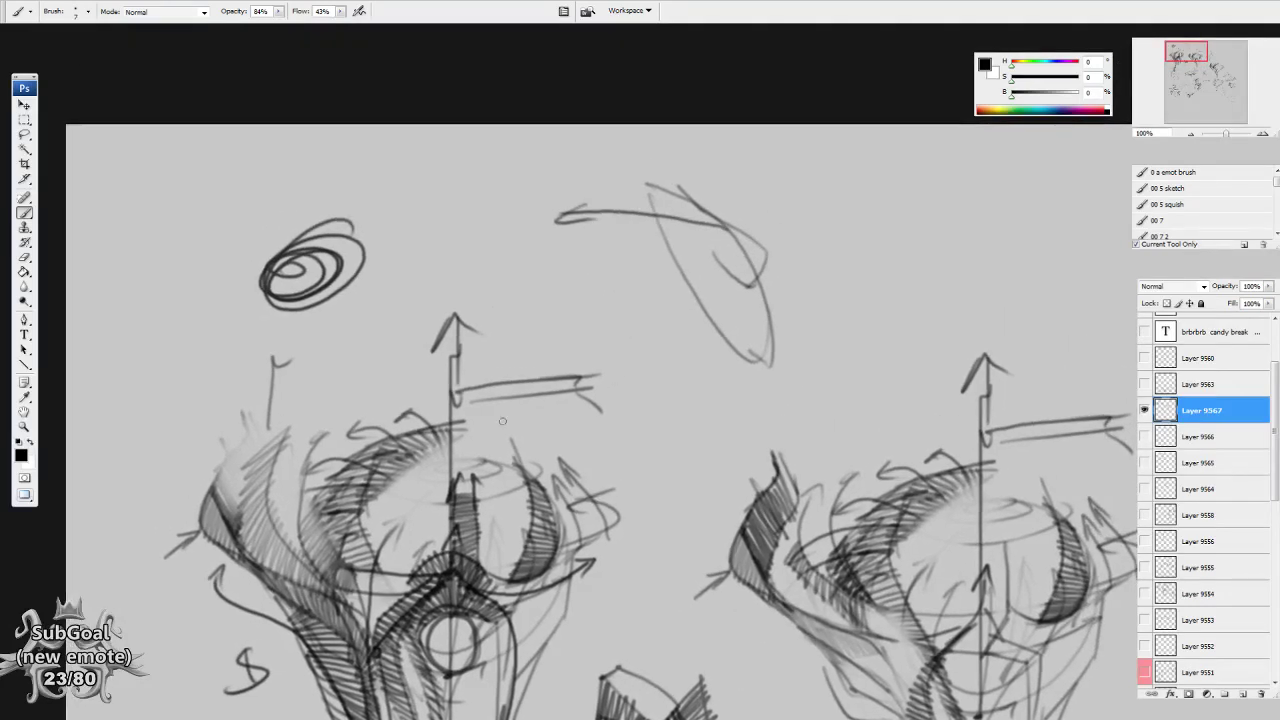
Draw an upward arrow above the leftmost sphere and a diagonal arrow from the slanted ellipse, labelled T.
mouse_move(500, 414)
mouse_down()
mouse_move(492, 295)
mouse_move(515, 273)
mouse_up()
mouse_move(714, 215)
mouse_down()
mouse_move(620, 157)
mouse_move(664, 144)
mouse_up()
drag(751, 397, 727, 423)
mouse_move(697, 186)
mouse_down()
mouse_move(686, 155)
mouse_move(711, 166)
mouse_up()
drag(772, 451, 790, 351)
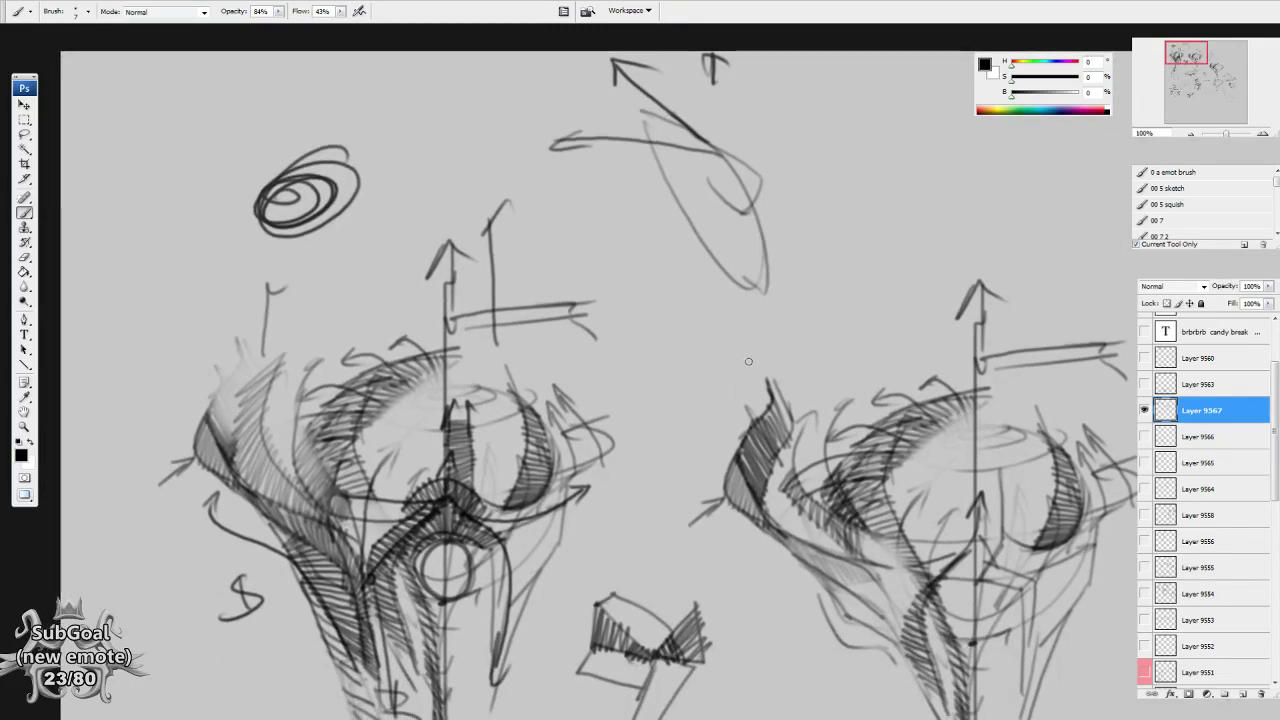
Hatch the curved band beneath the leftmost sphere, following the sweeping arrow toward its tip.
drag(475, 425, 489, 415)
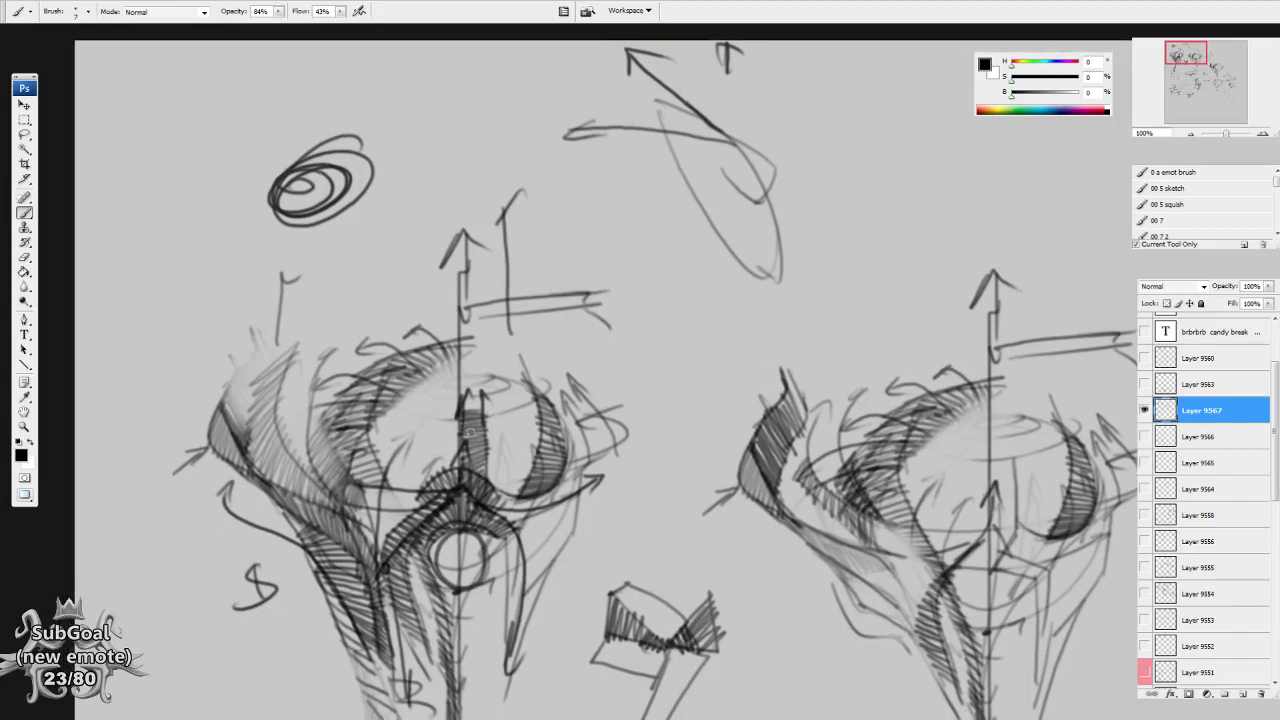
drag(446, 458, 533, 318)
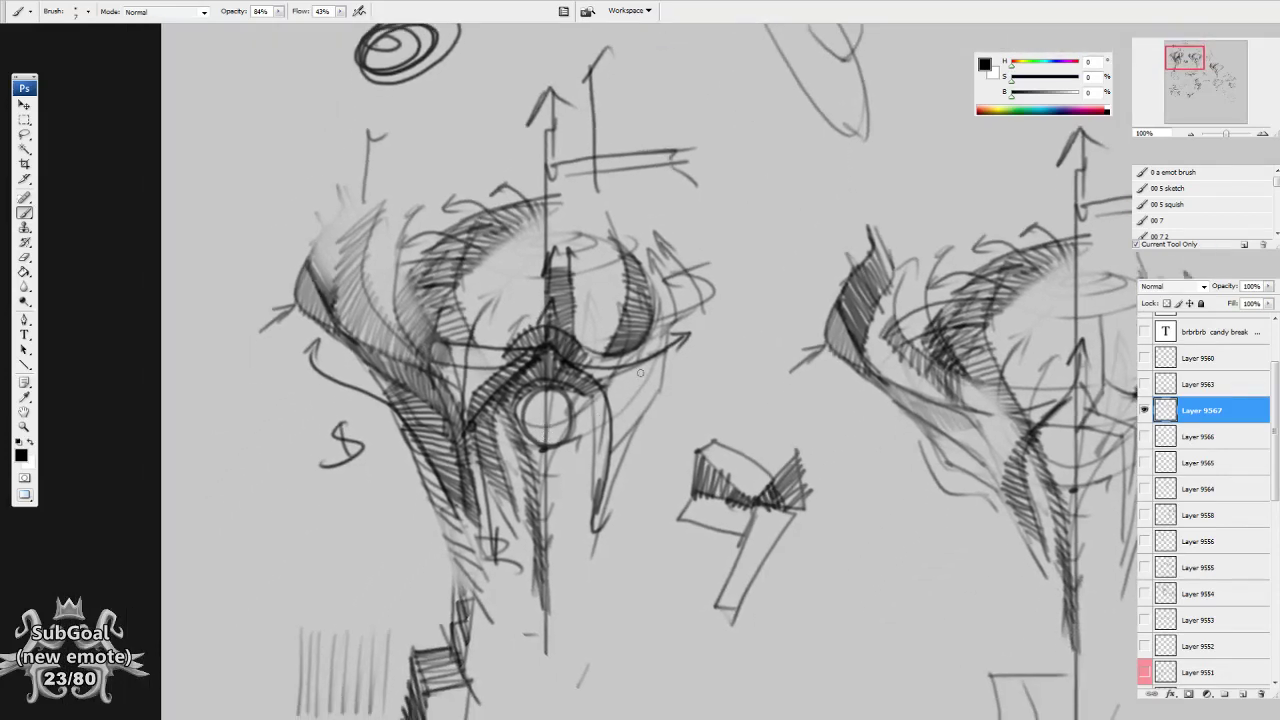
mouse_move(587, 353)
mouse_down()
mouse_move(632, 371)
mouse_move(632, 351)
mouse_move(653, 359)
mouse_move(672, 332)
mouse_up()
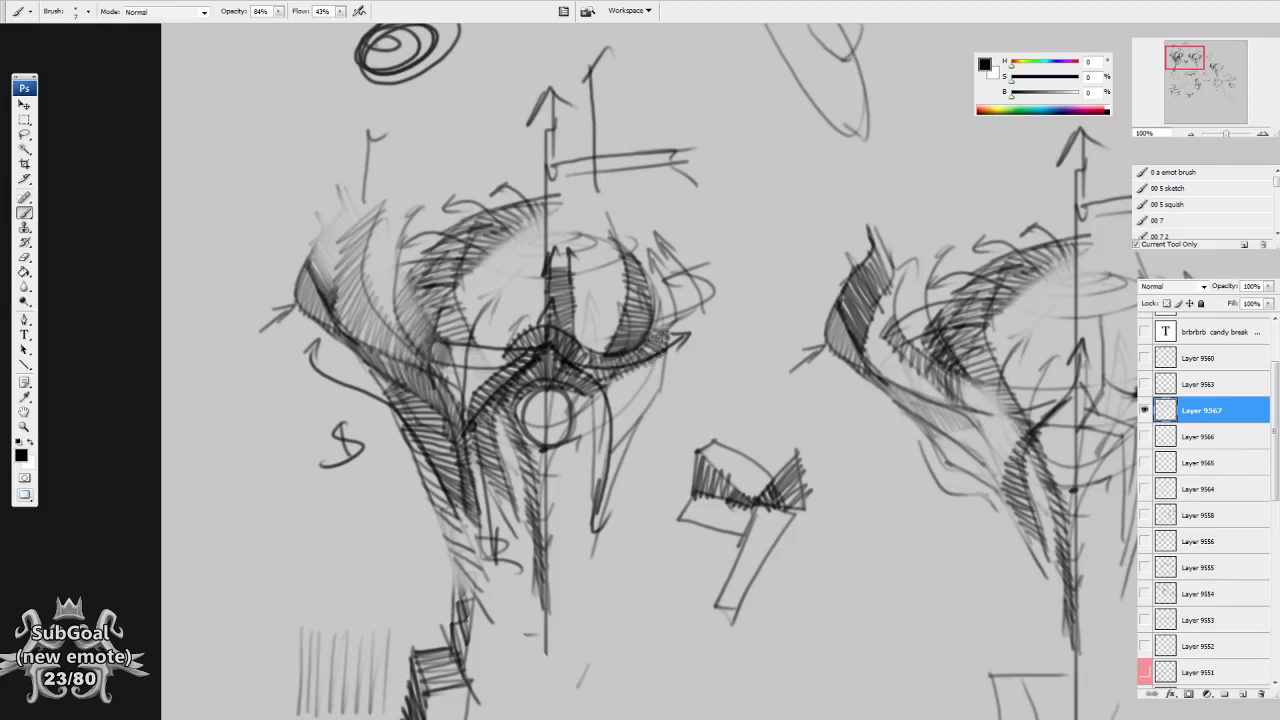
Sketch short hatched strokes beneath the leftmost sphere's right side and erase the old hooked line hanging there.
drag(581, 371, 604, 464)
drag(651, 361, 606, 440)
mouse_move(581, 369)
mouse_down()
mouse_move(606, 450)
mouse_move(596, 382)
mouse_move(573, 397)
mouse_up()
drag(658, 452, 657, 441)
key(e)
drag(663, 391, 589, 549)
drag(593, 376, 598, 445)
Draw tapering lines with light hatching from the leftmost sphere's right rim, converging downward beside the central axis.
key(b)
drag(570, 355, 600, 453)
drag(597, 359, 646, 353)
drag(646, 353, 599, 468)
mouse_move(617, 358)
mouse_down()
mouse_move(620, 406)
mouse_move(624, 388)
mouse_move(570, 370)
mouse_move(614, 393)
mouse_up()
mouse_move(670, 348)
mouse_down()
mouse_move(624, 406)
mouse_move(634, 436)
mouse_up()
drag(644, 428, 582, 522)
drag(596, 468, 578, 556)
drag(632, 458, 584, 584)
drag(590, 528, 587, 598)
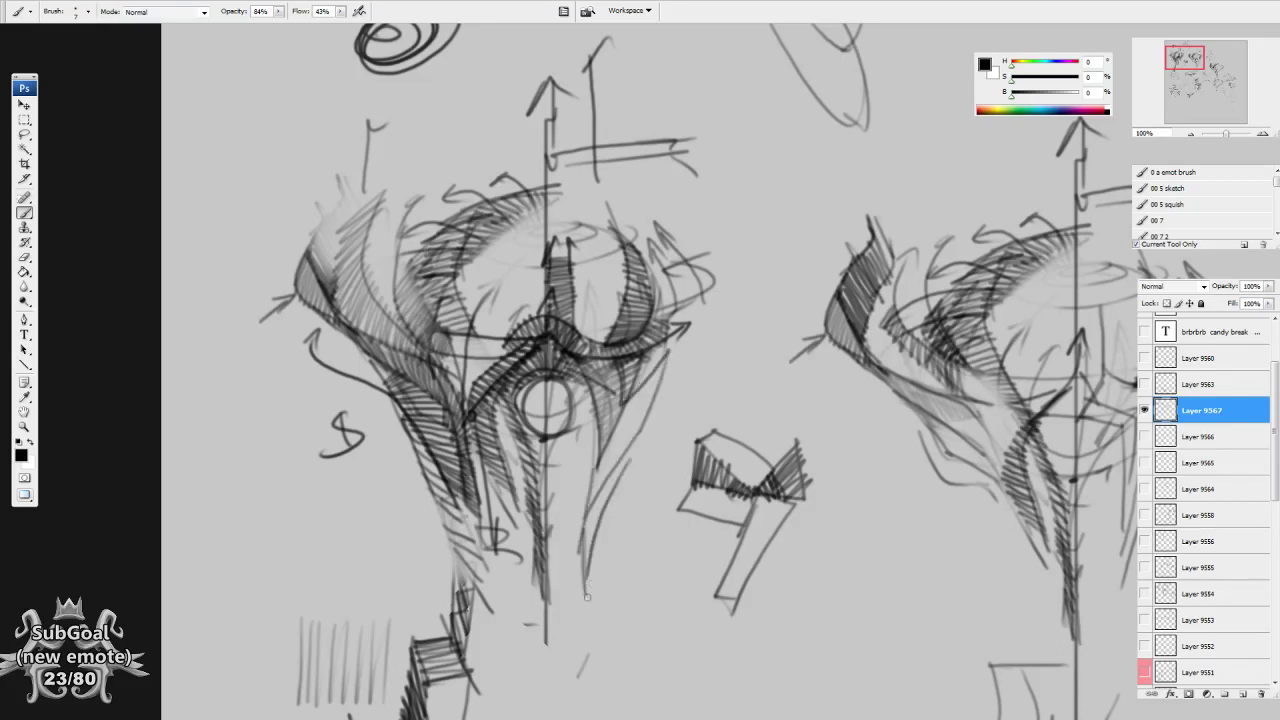
Sketch a crescent rim with pointed ends below the leftmost sphere, with lines converging to a cone tip beneath it.
drag(694, 498, 698, 490)
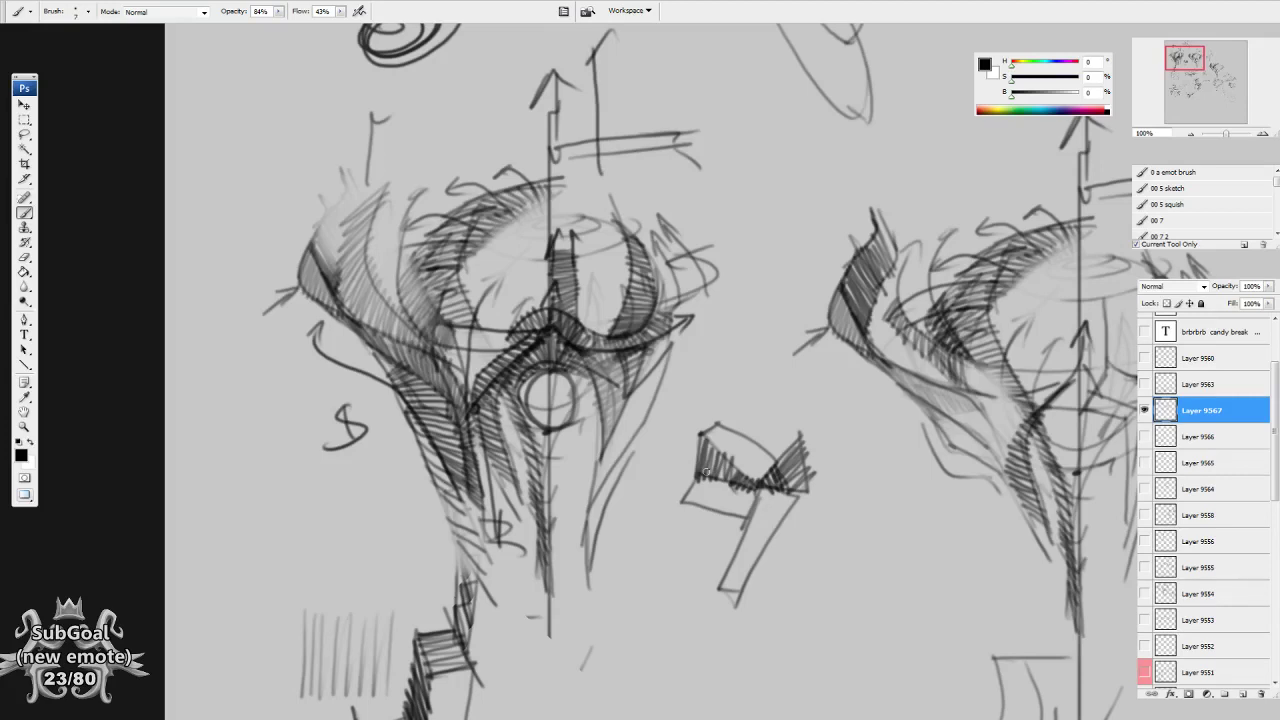
mouse_move(769, 566)
mouse_down()
mouse_move(681, 307)
mouse_move(695, 290)
mouse_up()
mouse_move(518, 373)
mouse_down()
mouse_move(536, 396)
mouse_move(650, 403)
mouse_up()
drag(636, 394, 614, 420)
drag(517, 373, 507, 412)
drag(567, 490, 577, 335)
drag(561, 351, 578, 364)
drag(553, 478, 590, 480)
mouse_move(538, 407)
mouse_down()
mouse_move(560, 362)
mouse_move(656, 404)
mouse_move(566, 528)
mouse_up()
mouse_move(510, 386)
mouse_down()
mouse_move(584, 578)
mouse_move(489, 352)
mouse_move(565, 524)
mouse_up()
drag(607, 391, 688, 366)
drag(620, 442, 694, 372)
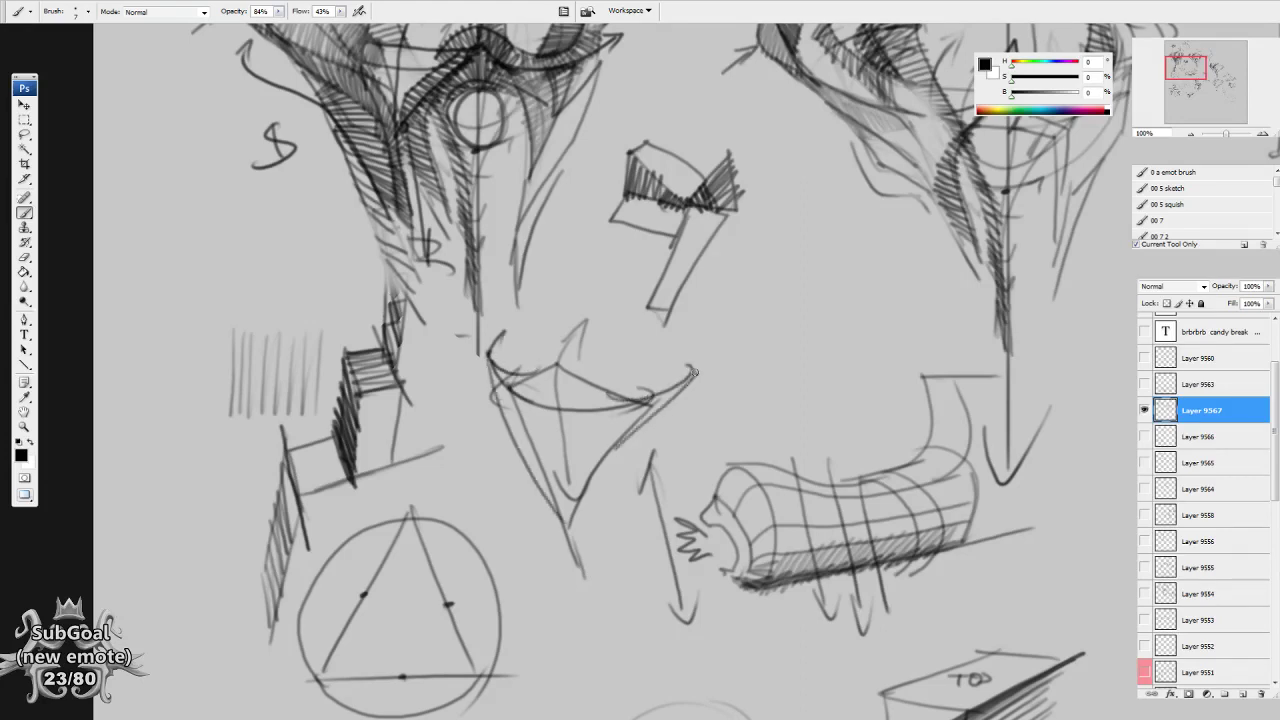
Erase the cone's outer side lines and draw a narrow curved strip down its middle to a point.
drag(588, 518, 592, 502)
key(e)
mouse_move(503, 409)
mouse_down()
mouse_move(541, 479)
mouse_move(588, 461)
mouse_up()
key(b)
drag(558, 347, 584, 549)
drag(562, 363, 587, 568)
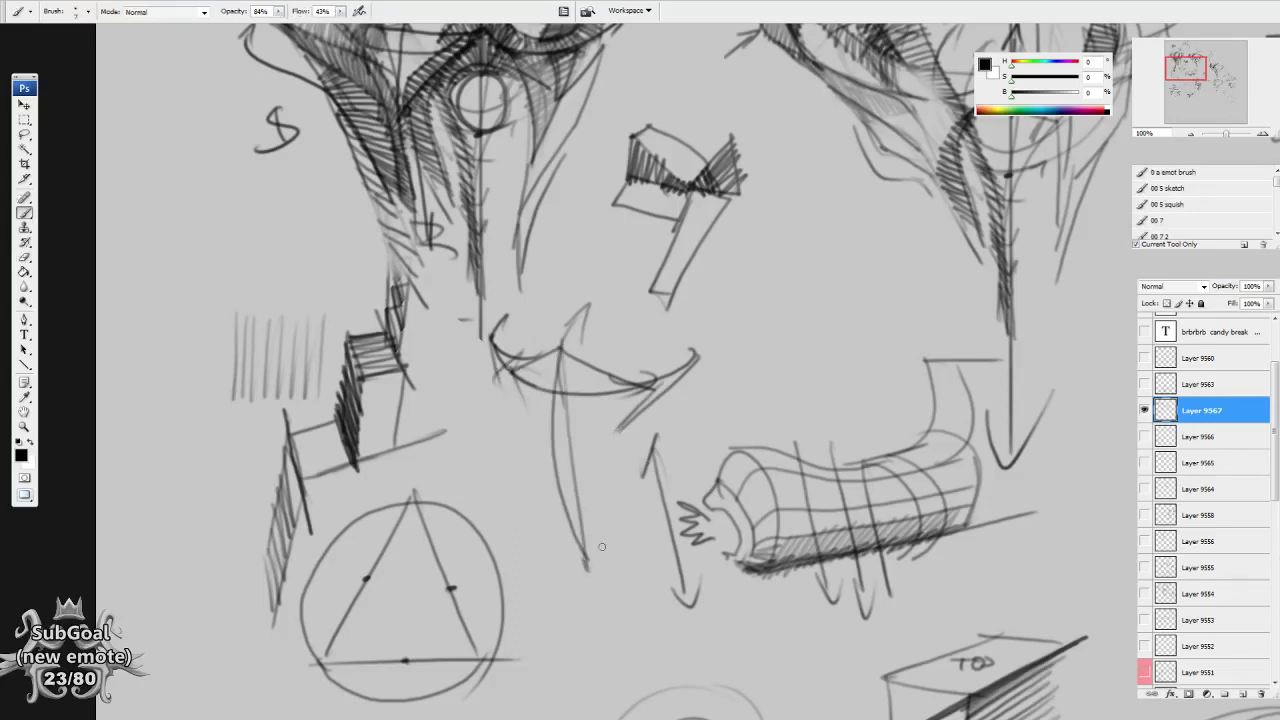
Redraw the cone's right side as a long edge from the rim to the lower tip, erasing stray lines.
key(e)
drag(655, 450, 636, 506)
key(b)
drag(587, 568, 690, 384)
key(e)
mouse_move(616, 435)
mouse_down()
mouse_move(677, 416)
mouse_move(613, 547)
mouse_up()
key(b)
key(e)
mouse_move(681, 384)
mouse_down()
mouse_move(660, 386)
mouse_move(701, 347)
mouse_move(575, 612)
mouse_up()
key(b)
Add a cross contour around the cone and reshape the rim's right end with a marked corner and shaded thickness.
drag(547, 464, 665, 418)
mouse_move(620, 381)
mouse_down()
mouse_move(689, 348)
mouse_move(663, 344)
mouse_move(671, 316)
mouse_move(670, 362)
mouse_up()
drag(674, 317, 650, 452)
key(e)
mouse_move(660, 340)
mouse_down()
mouse_move(677, 306)
mouse_move(674, 352)
mouse_move(675, 310)
mouse_up()
key(b)
mouse_move(669, 364)
mouse_down()
mouse_move(662, 302)
mouse_move(686, 360)
mouse_move(666, 398)
mouse_up()
Reshape the rim's left end into an upward curve with visible thickness and clear the arrow inside the rim.
key(e)
drag(537, 355, 526, 286)
key(b)
mouse_move(543, 383)
mouse_down()
mouse_move(505, 305)
mouse_move(512, 372)
mouse_up()
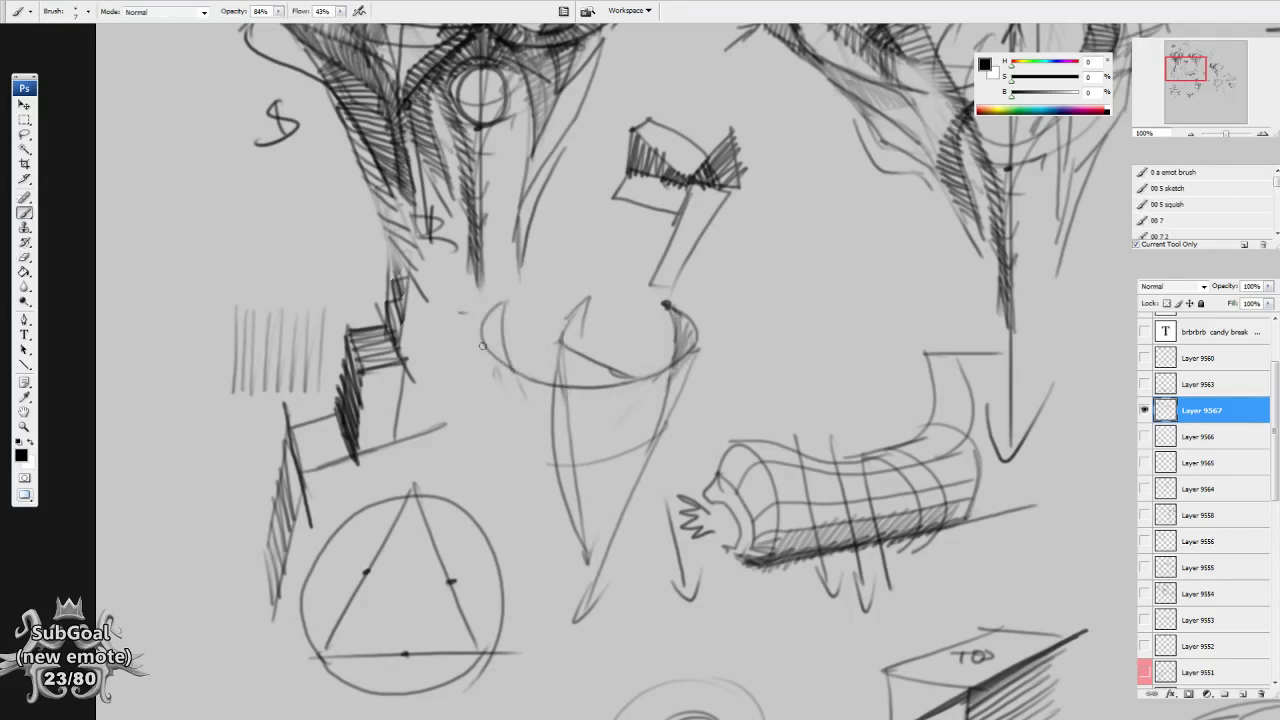
drag(568, 450, 568, 428)
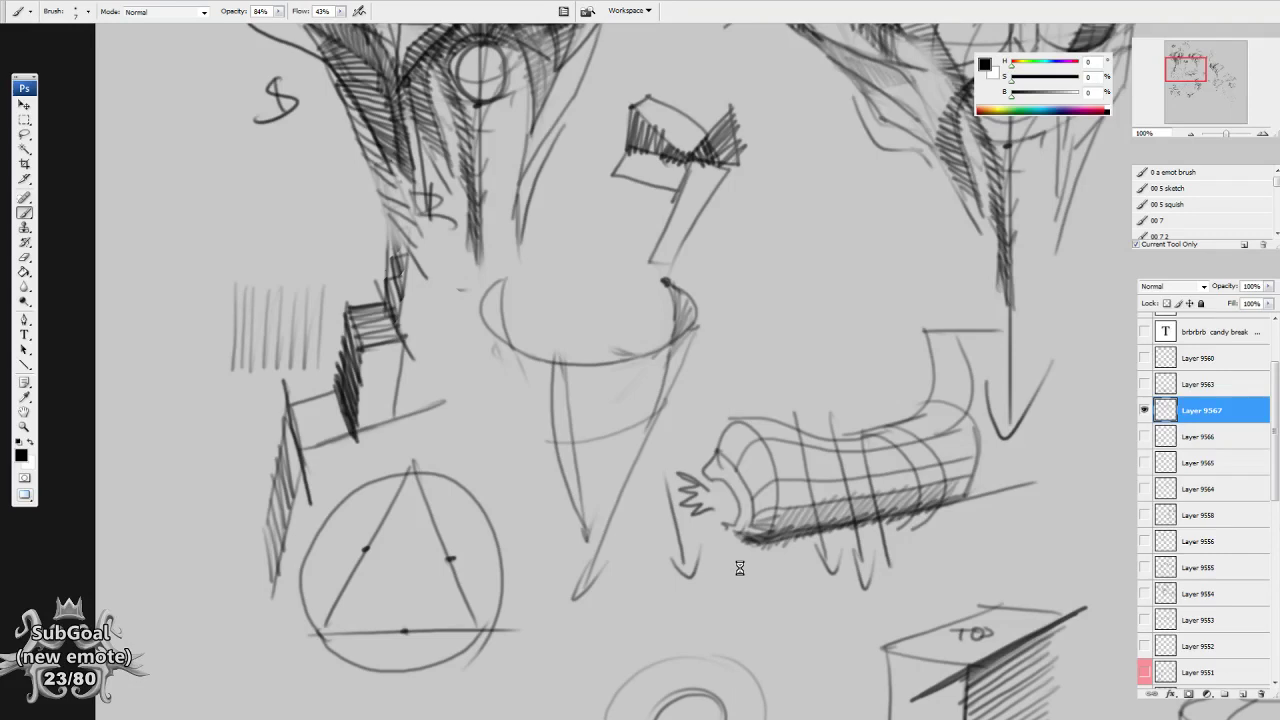
mouse_move(594, 376)
mouse_down()
mouse_move(530, 347)
mouse_move(500, 402)
mouse_up()
drag(468, 235, 440, 259)
drag(471, 358, 467, 350)
mouse_move(440, 286)
mouse_down()
mouse_move(457, 347)
mouse_move(446, 330)
mouse_up()
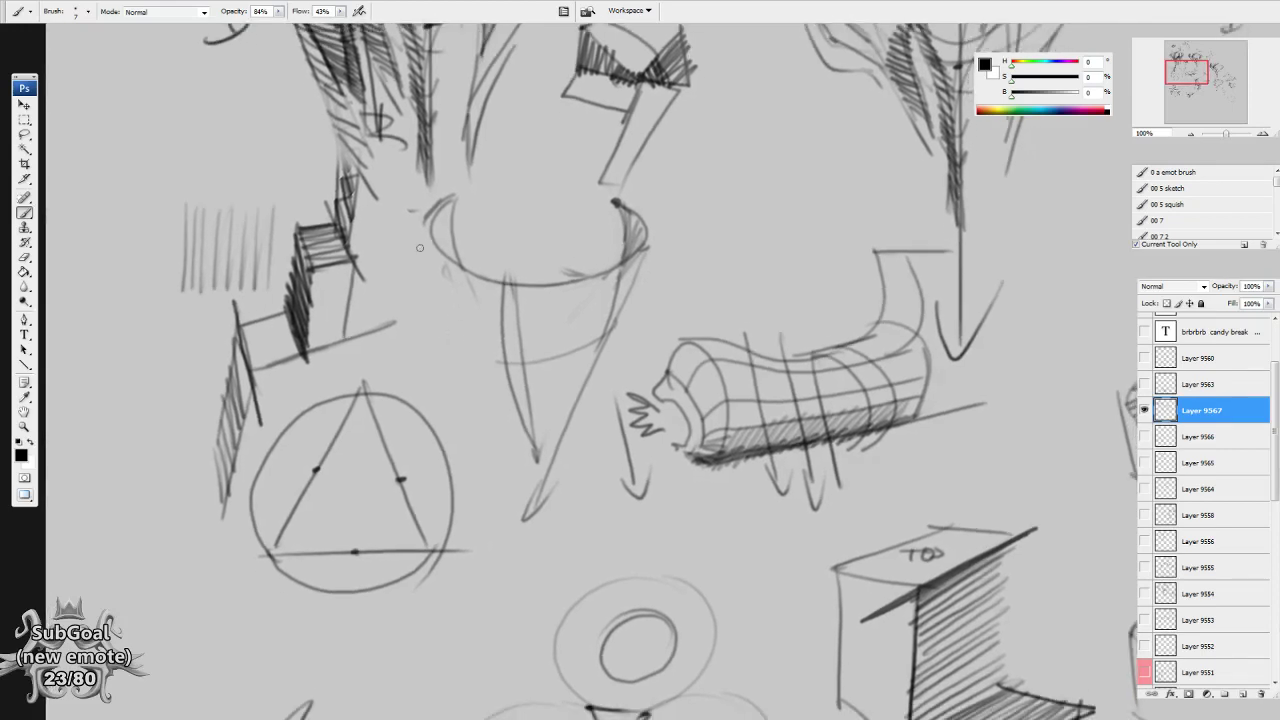
Draw a four-sided shape with marked corners beside the middle study, then connect a raised point to two of its corners.
drag(614, 589, 596, 539)
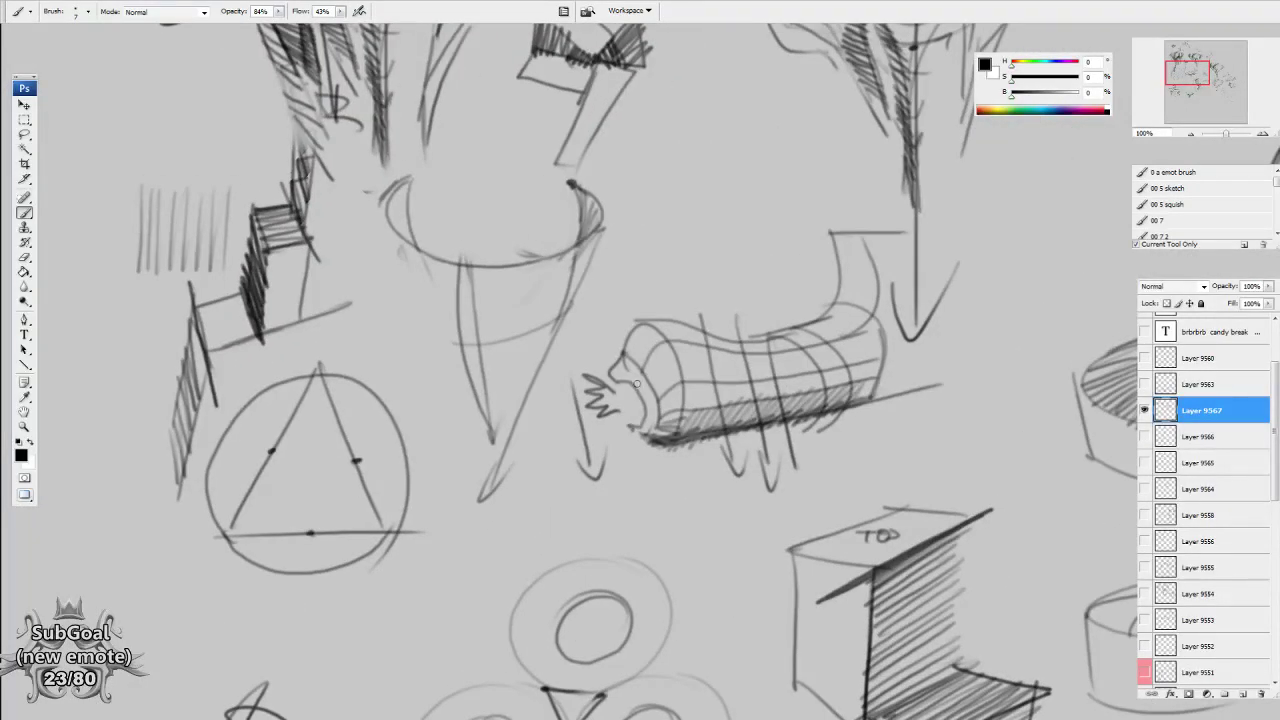
drag(677, 367, 317, 517)
mouse_move(712, 276)
mouse_down()
mouse_move(790, 378)
mouse_move(705, 270)
mouse_move(712, 300)
mouse_up()
drag(712, 380, 726, 381)
drag(840, 376, 852, 377)
drag(859, 272, 868, 273)
drag(858, 281, 850, 339)
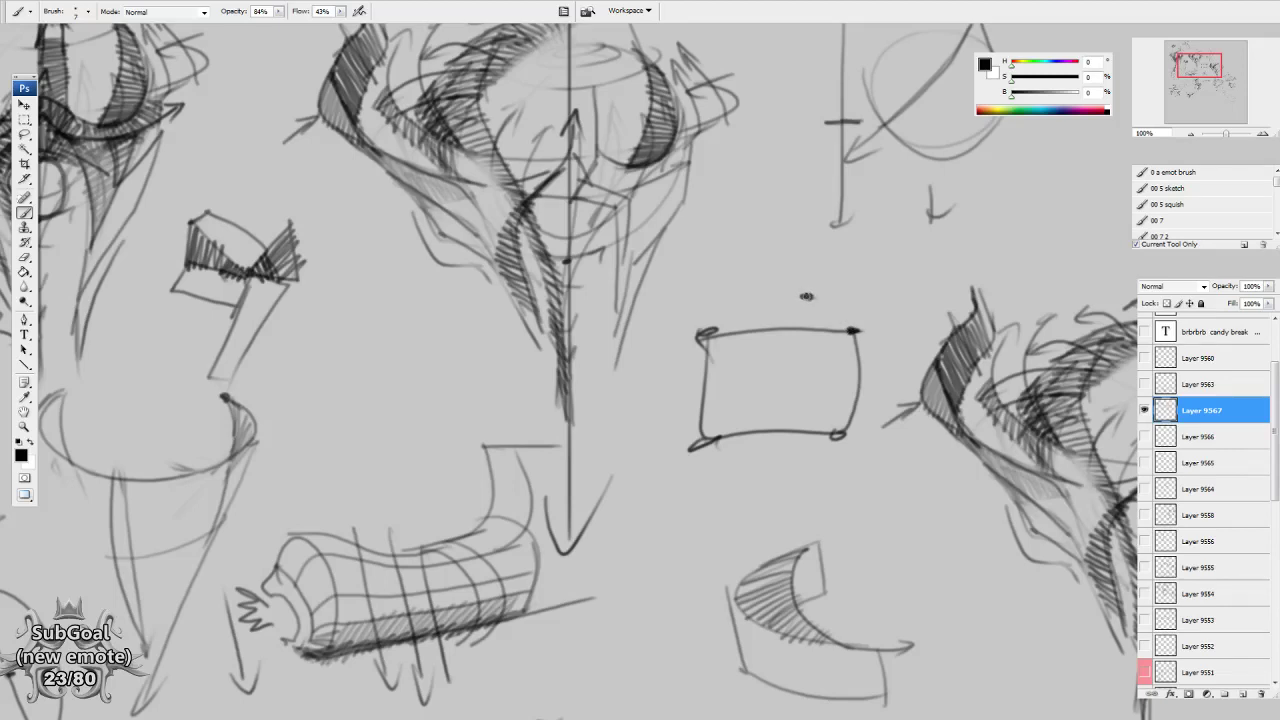
drag(807, 296, 803, 303)
drag(836, 440, 802, 305)
drag(700, 344, 801, 308)
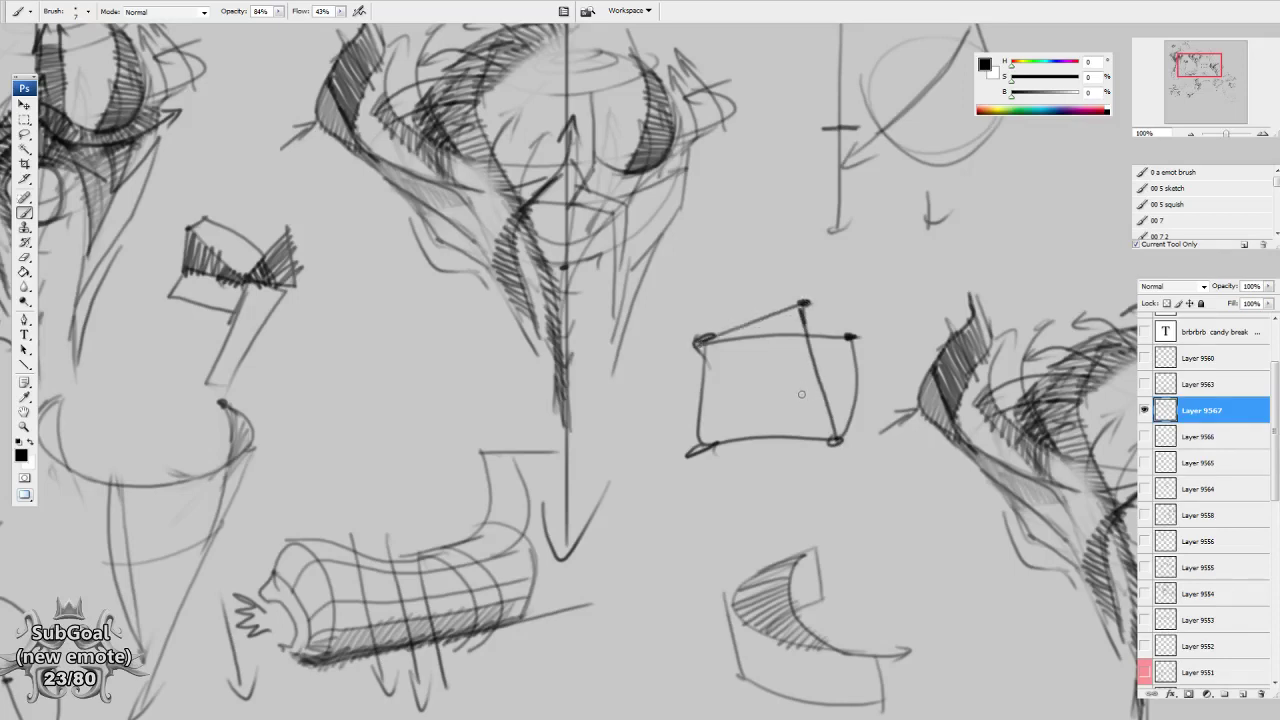
Draw a curved turning arrow to the right of the cone's rim.
drag(449, 469, 826, 354)
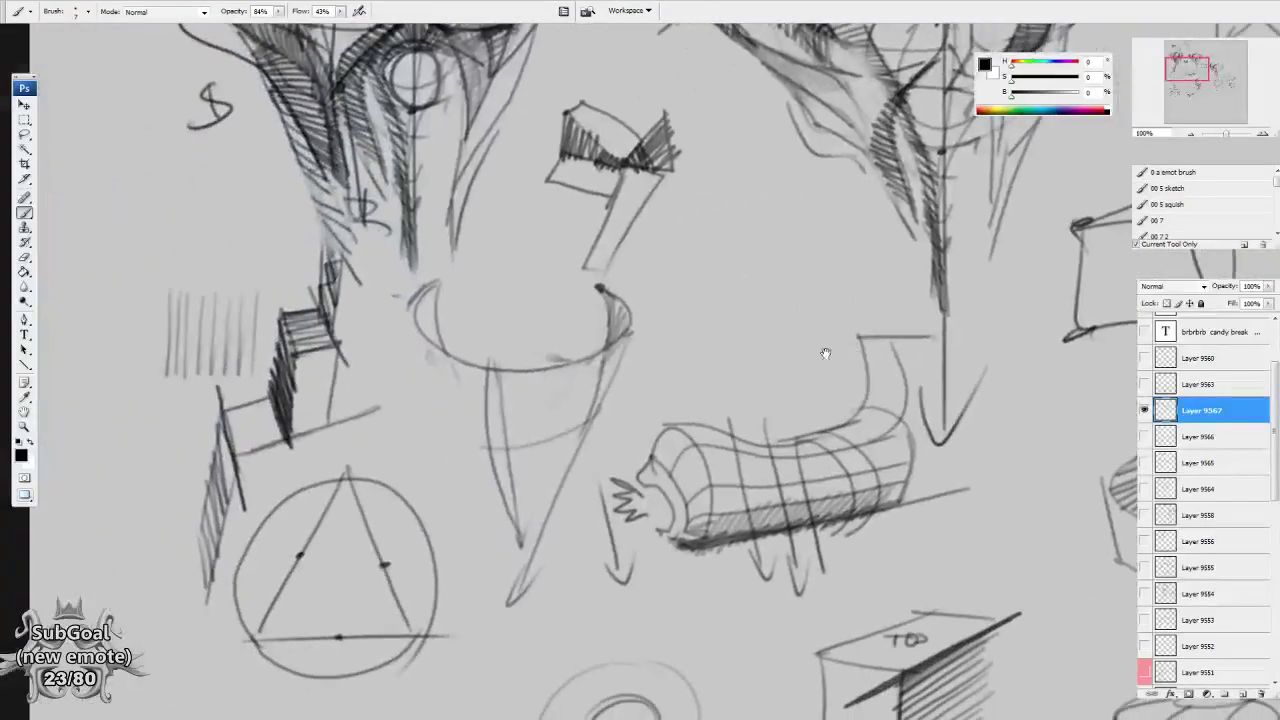
drag(587, 489, 619, 402)
mouse_move(676, 308)
mouse_down()
mouse_move(718, 230)
mouse_move(690, 240)
mouse_up()
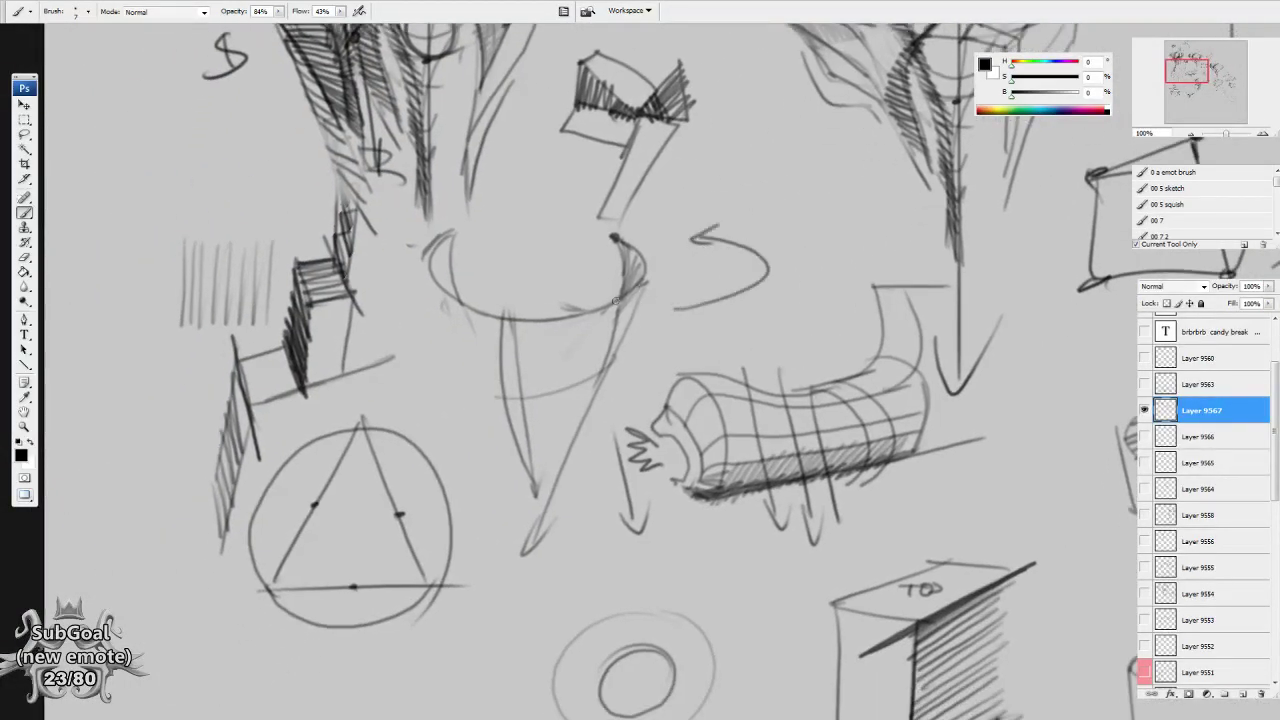
drag(571, 318, 574, 320)
scroll(603, 316, up, 2)
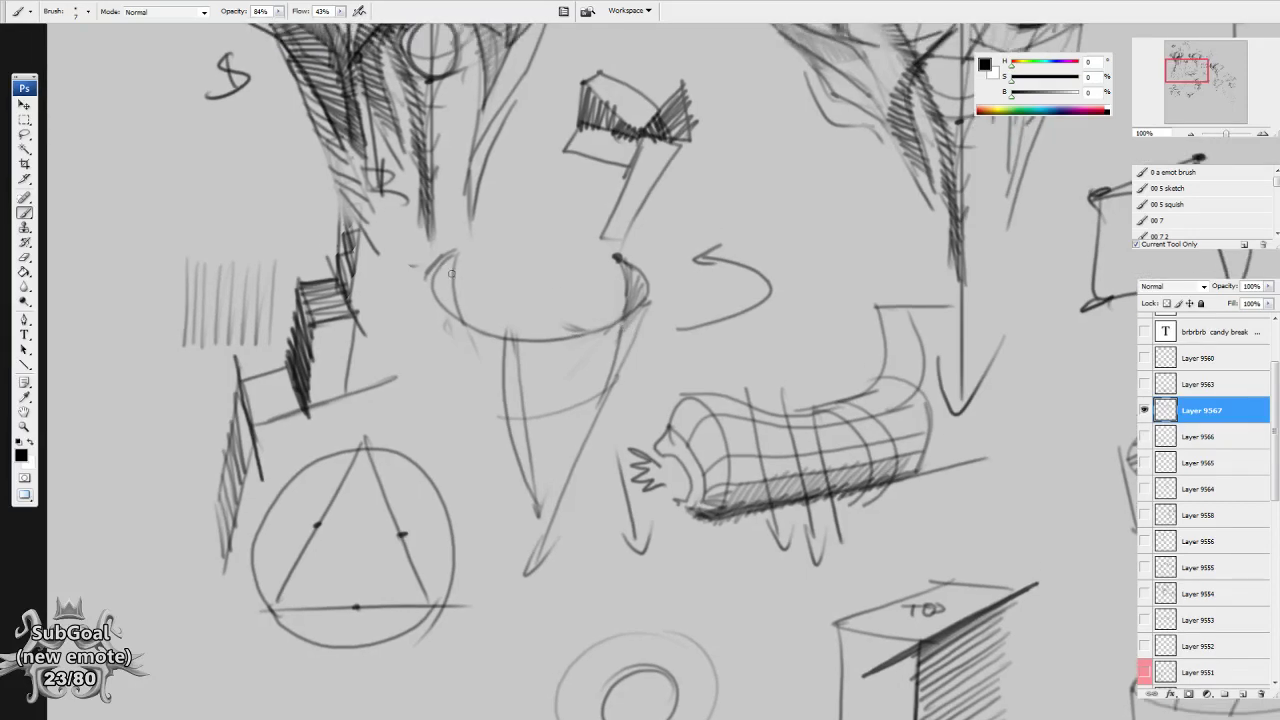
Draw the cone's left side from the rim down to the tip and shade the inside of the rim's left end.
mouse_move(438, 262)
mouse_down()
mouse_move(456, 256)
mouse_move(444, 290)
mouse_move(436, 268)
mouse_move(454, 306)
mouse_move(458, 251)
mouse_move(428, 312)
mouse_move(525, 550)
mouse_up()
drag(450, 316, 524, 534)
drag(494, 486, 536, 606)
drag(571, 565, 575, 545)
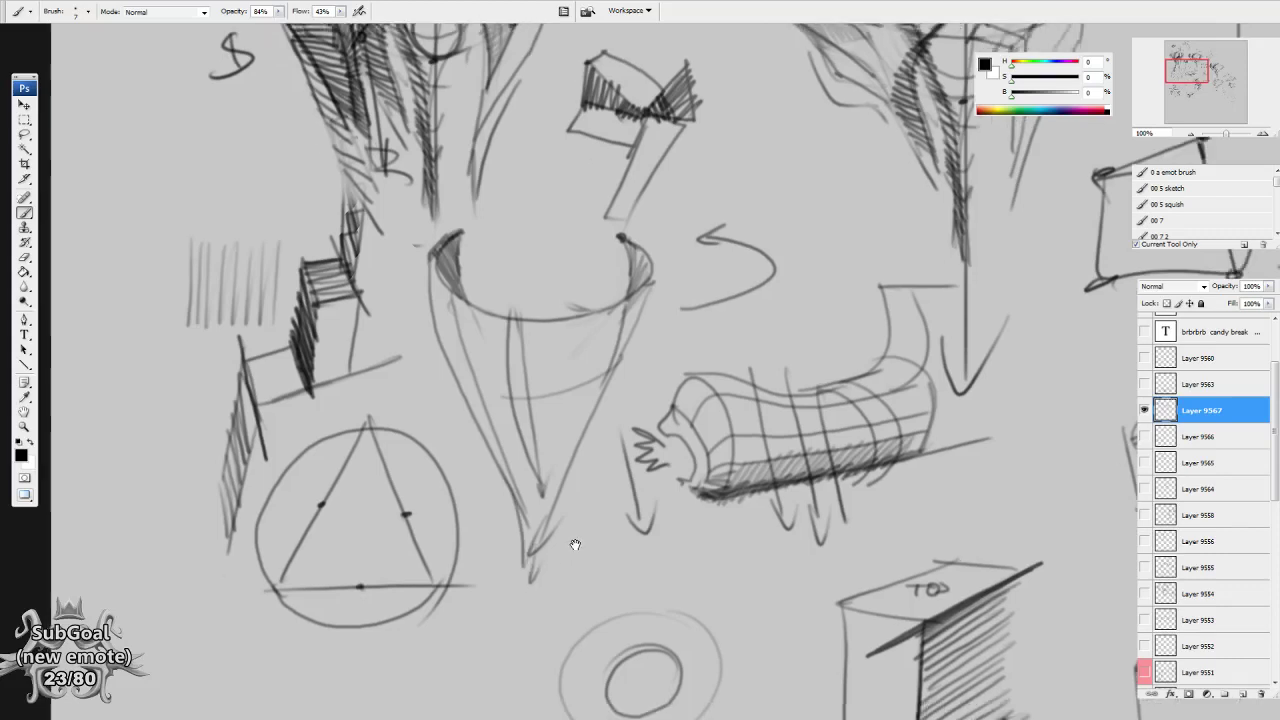
Sketch a tall four-sided panel in the empty area below the blocks, correcting its left edge with the eraser.
drag(520, 624, 586, 471)
mouse_move(1046, 531)
mouse_down()
mouse_move(814, 476)
mouse_move(586, 309)
mouse_move(643, 334)
mouse_up()
mouse_move(455, 270)
mouse_down()
mouse_move(453, 294)
mouse_move(601, 474)
mouse_move(434, 272)
mouse_move(501, 434)
mouse_move(482, 402)
mouse_up()
key(e)
key(b)
drag(501, 516, 462, 368)
mouse_move(544, 412)
mouse_down()
mouse_move(454, 380)
mouse_move(510, 340)
mouse_up()
key(e)
drag(465, 410, 505, 510)
key(b)
Redraw the panel's curved left edge and add a folded flap at its upper left corner.
drag(456, 385, 524, 540)
key(e)
key(b)
drag(484, 464, 504, 567)
key(e)
drag(457, 379, 470, 400)
key(b)
drag(512, 336, 509, 398)
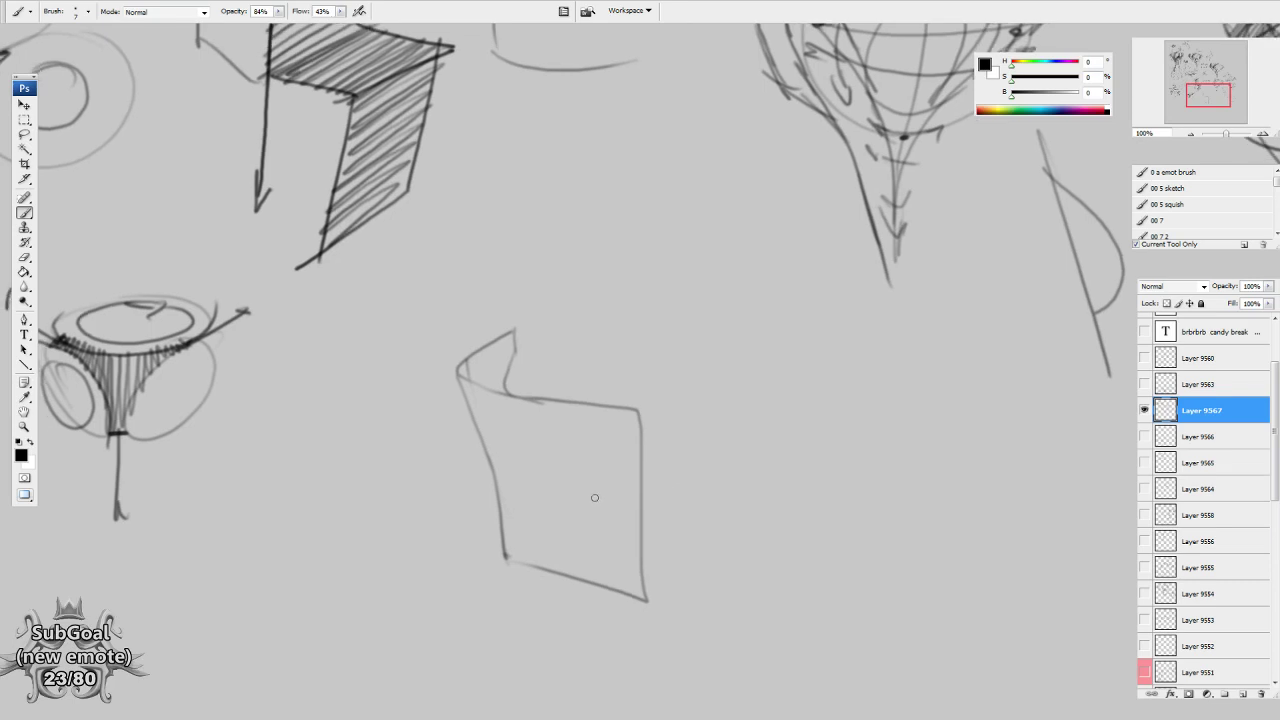
Hatch the folded flap, draw three arrows running down the panel and sweep a curve along its top edge.
drag(596, 502, 598, 497)
drag(511, 393, 541, 613)
drag(564, 403, 586, 646)
mouse_move(609, 415)
mouse_down()
mouse_move(613, 640)
mouse_move(627, 660)
mouse_up()
mouse_move(465, 368)
mouse_down()
mouse_move(496, 385)
mouse_move(508, 339)
mouse_move(493, 388)
mouse_move(458, 376)
mouse_move(551, 413)
mouse_move(676, 418)
mouse_up()
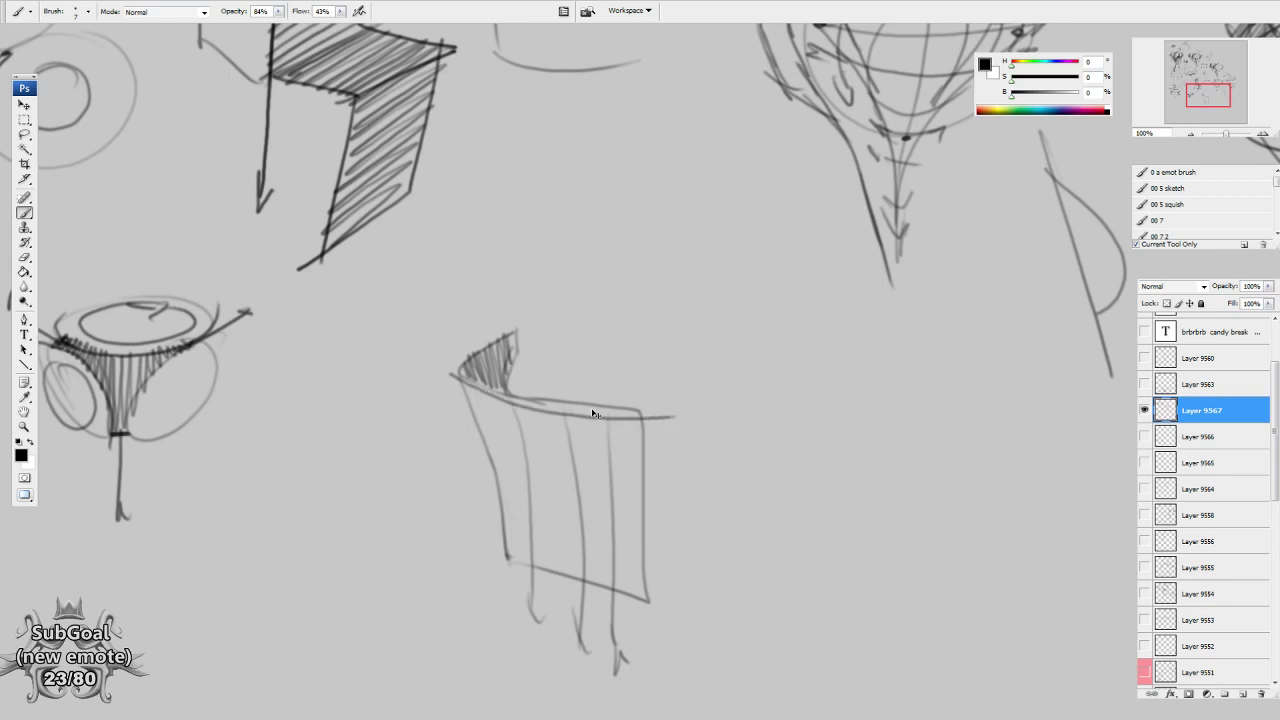
Undo the top curve, redraw it along the panel's upper edge and add darker downward strokes at the left side.
key(ctrl+z)
drag(475, 381, 698, 412)
drag(490, 393, 522, 622)
drag(507, 540, 514, 612)
mouse_move(477, 372)
mouse_down()
mouse_move(459, 335)
mouse_move(481, 336)
mouse_move(497, 306)
mouse_move(505, 390)
mouse_up()
Erase the panel's straight top and lower right edges and curve the rim upward at its right end.
drag(674, 446, 670, 444)
key(e)
mouse_move(644, 591)
mouse_down()
mouse_move(644, 522)
mouse_move(597, 560)
mouse_move(646, 450)
mouse_move(571, 587)
mouse_move(638, 416)
mouse_move(644, 456)
mouse_move(583, 566)
mouse_move(560, 576)
mouse_move(600, 578)
mouse_up()
key(b)
key(e)
drag(586, 388, 663, 386)
key(b)
mouse_move(530, 398)
mouse_down()
mouse_move(603, 392)
mouse_move(666, 361)
mouse_move(527, 396)
mouse_move(621, 394)
mouse_move(663, 342)
mouse_up()
key(e)
key(b)
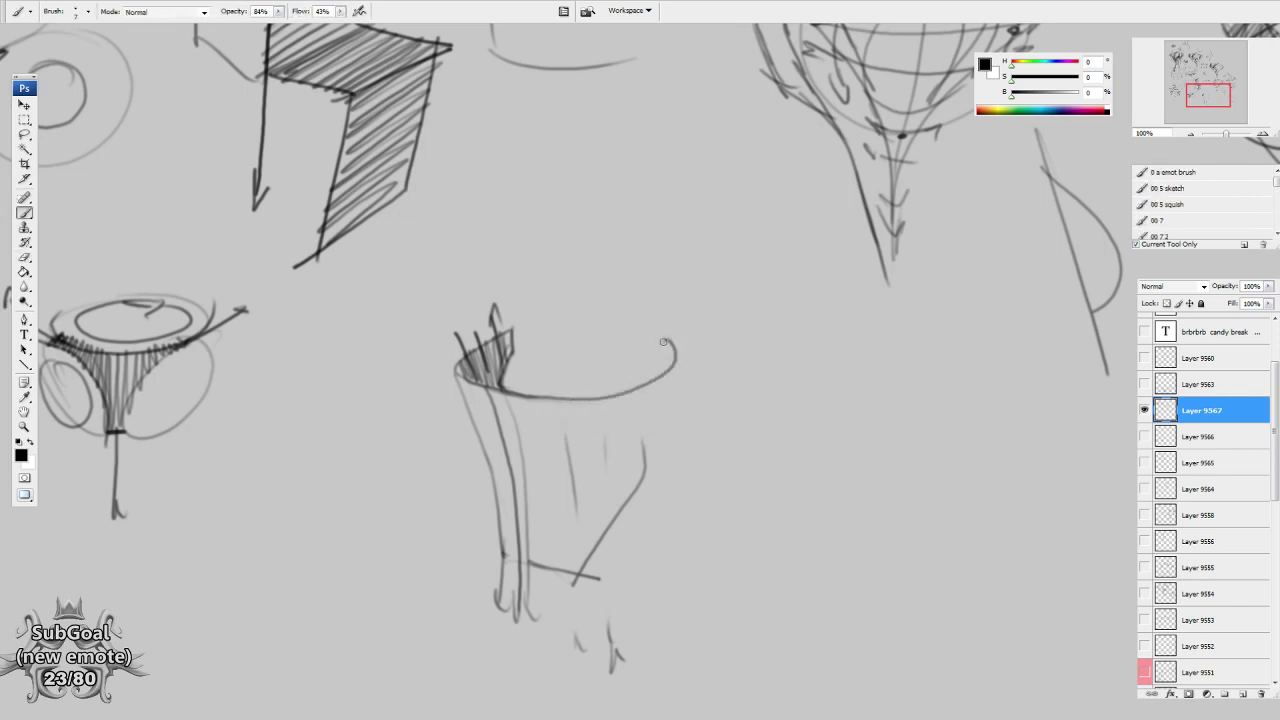
Erase the panel's old right side and draw the rim's returning end, a dashed hidden edge and a curved base.
key(e)
mouse_move(648, 440)
mouse_down()
mouse_move(621, 525)
mouse_move(585, 570)
mouse_move(700, 432)
mouse_move(618, 536)
mouse_up()
key(b)
key(e)
key(b)
key(e)
key(b)
scroll(691, 369, down, 1)
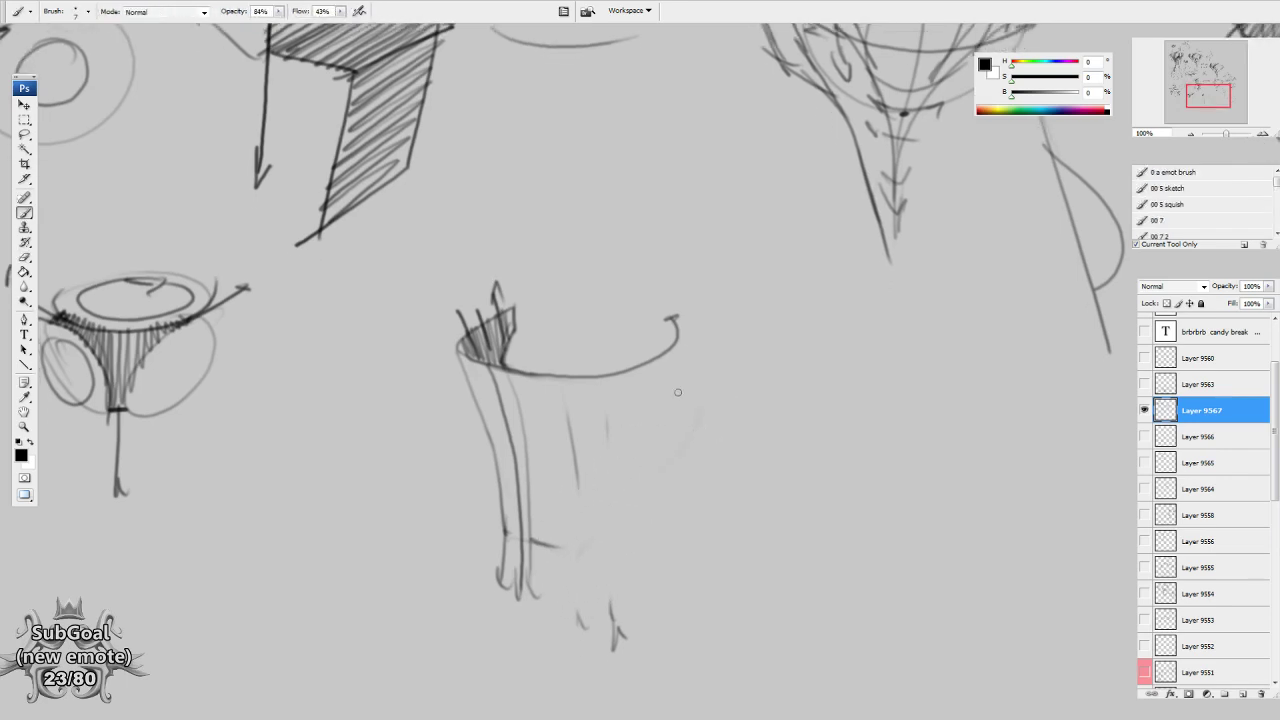
mouse_move(670, 343)
mouse_down()
mouse_move(655, 312)
mouse_move(621, 309)
mouse_move(642, 419)
mouse_up()
mouse_move(642, 487)
mouse_down()
mouse_move(642, 510)
mouse_move(676, 530)
mouse_move(619, 576)
mouse_move(602, 568)
mouse_move(692, 517)
mouse_move(595, 568)
mouse_up()
key(e)
key(b)
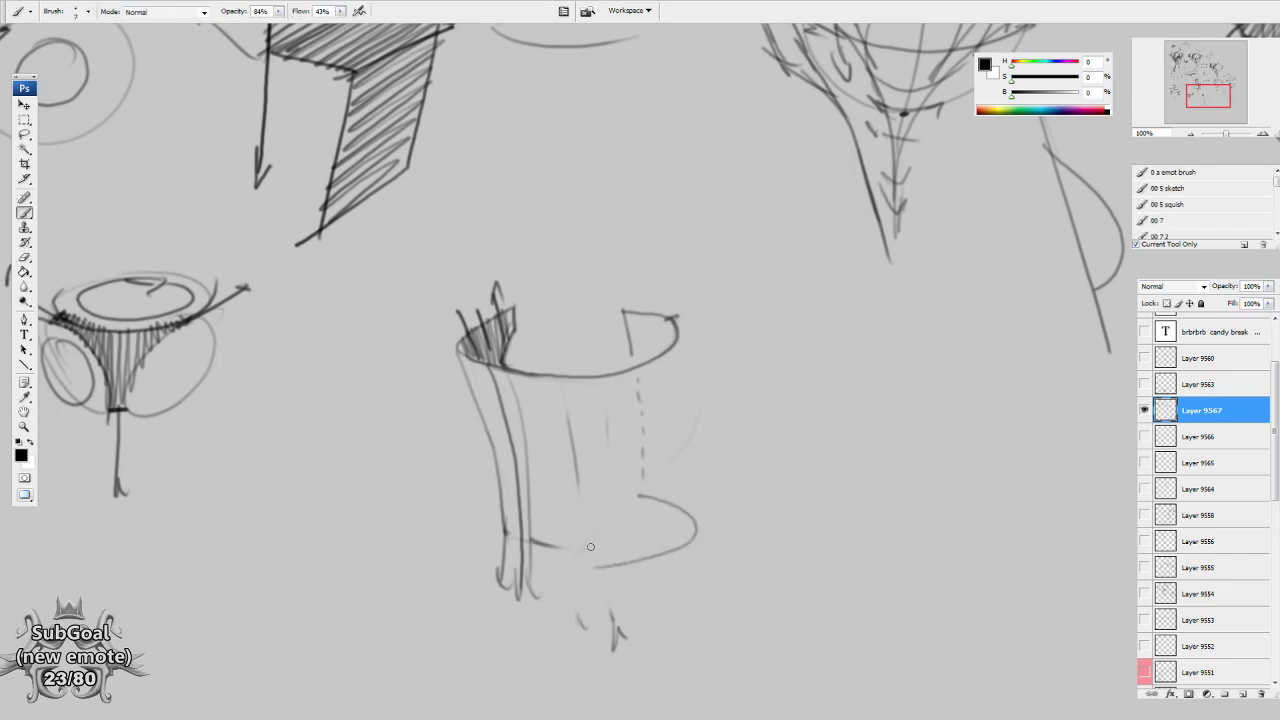
Draw the curved panel's outer right edge, lighten the inner left lines and add a vertical line down its front.
drag(678, 316, 697, 535)
key(e)
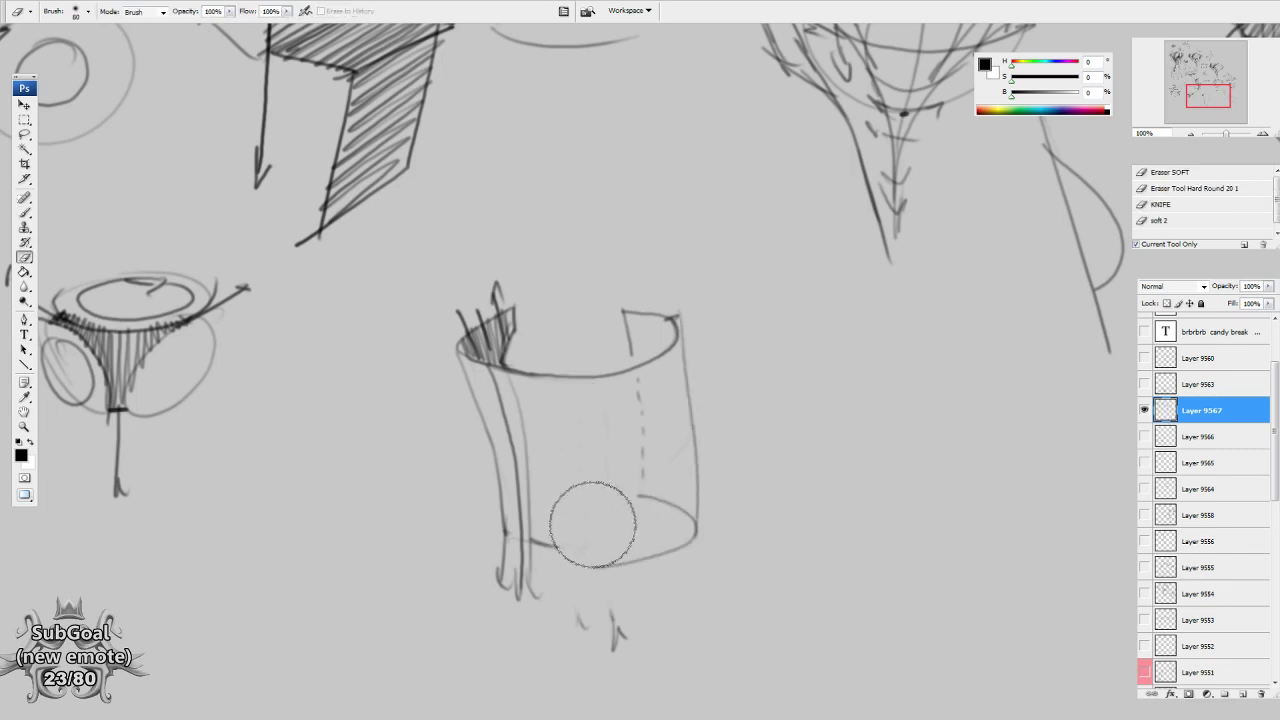
drag(577, 521, 537, 429)
key(b)
drag(549, 379, 567, 583)
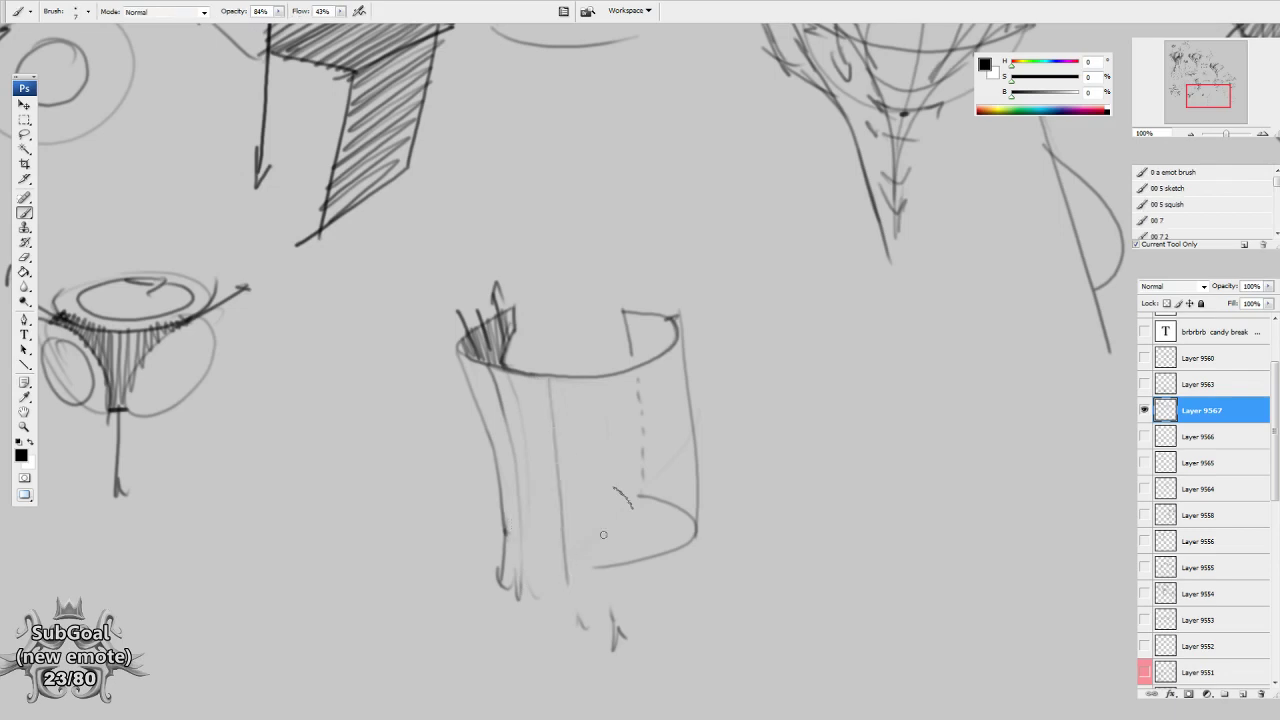
drag(604, 535, 608, 507)
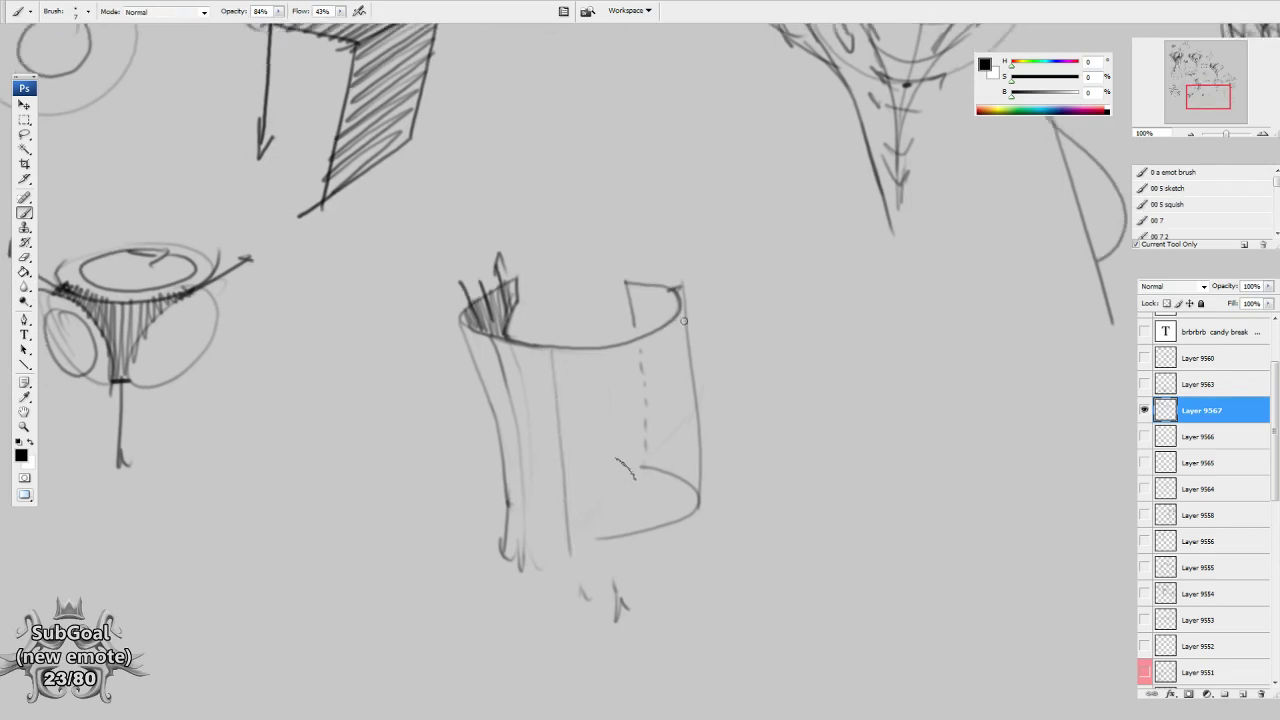
Erase the stray mark near the panel's base and draw a curved arrow from the rim's right end diagonally downward.
drag(682, 307, 682, 301)
key(e)
drag(643, 471, 643, 457)
key(b)
mouse_move(684, 295)
mouse_down()
mouse_move(668, 423)
mouse_move(558, 622)
mouse_up()
Sketch a rounded box beside the curved panel, narrowing through a funnel-shaped neck into a square block below.
drag(879, 546, 714, 509)
mouse_move(670, 262)
mouse_down()
mouse_move(668, 303)
mouse_move(767, 272)
mouse_move(676, 255)
mouse_up()
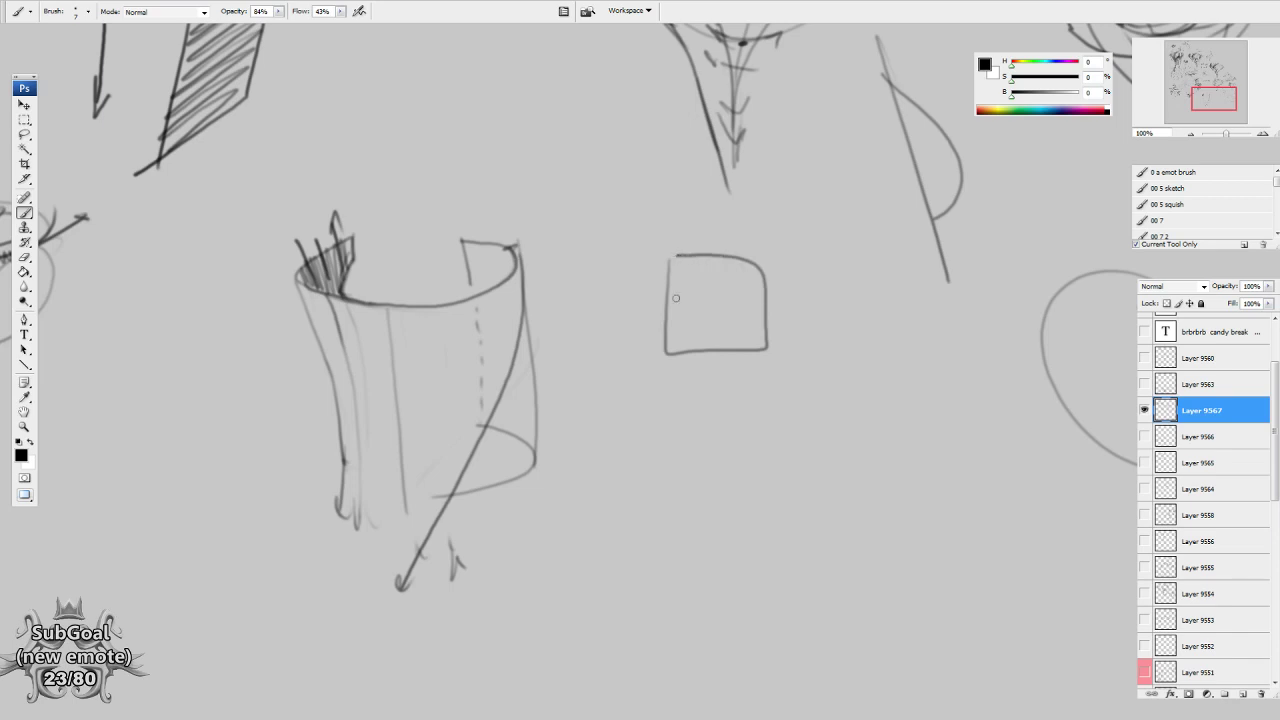
drag(661, 352, 770, 348)
drag(707, 405, 700, 380)
drag(656, 327, 723, 477)
mouse_move(762, 320)
mouse_down()
mouse_move(716, 510)
mouse_move(702, 462)
mouse_up()
mouse_move(692, 398)
mouse_down()
mouse_move(647, 426)
mouse_move(651, 541)
mouse_up()
mouse_move(704, 425)
mouse_down()
mouse_move(754, 457)
mouse_move(697, 563)
mouse_move(661, 567)
mouse_up()
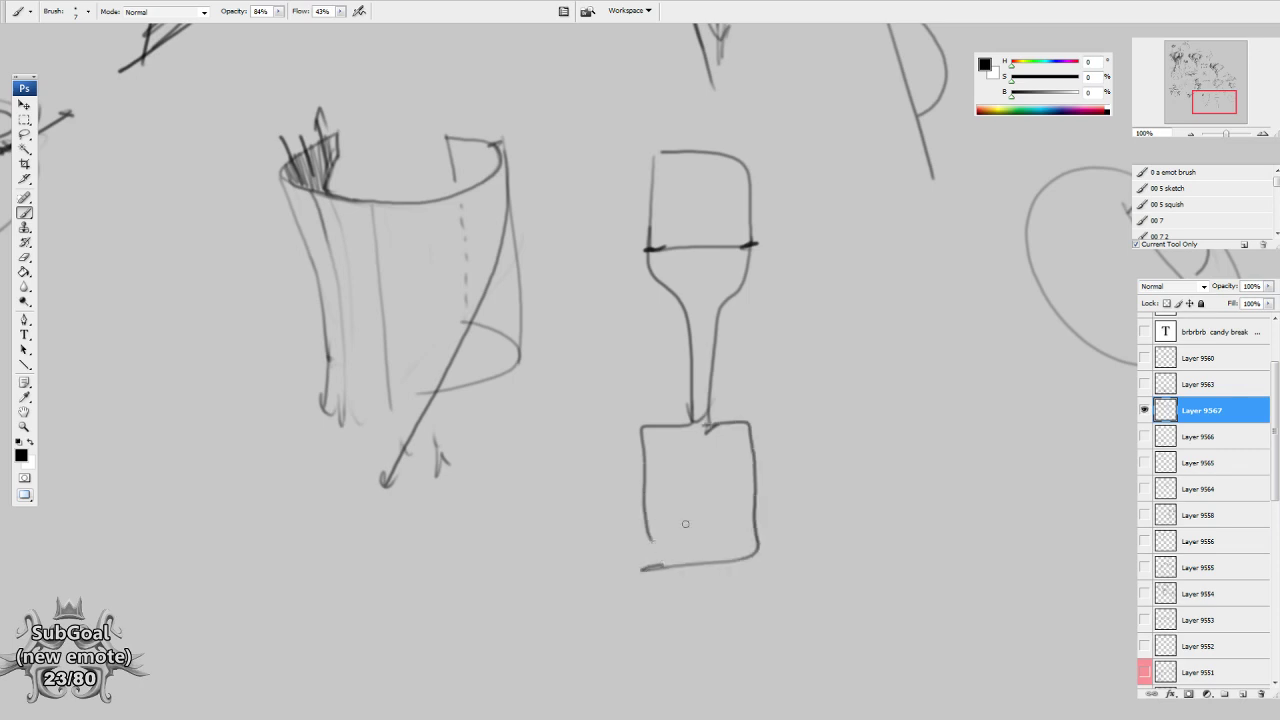
Sketch side contours left of the rounded box and add sloping sides with a tapered base around the lower block.
drag(686, 523, 640, 595)
mouse_move(596, 263)
mouse_down()
mouse_move(567, 217)
mouse_move(580, 390)
mouse_up()
mouse_move(570, 327)
mouse_down()
mouse_move(565, 400)
mouse_move(580, 420)
mouse_up()
mouse_move(650, 530)
mouse_down()
mouse_move(570, 630)
mouse_move(728, 622)
mouse_up()
mouse_move(620, 640)
mouse_down()
mouse_move(575, 632)
mouse_move(668, 662)
mouse_move(742, 622)
mouse_up()
mouse_move(708, 512)
mouse_down()
mouse_move(738, 632)
mouse_move(740, 612)
mouse_up()
Draw a small rounded mark right of the upper box and a triangle at the top of the funnel neck.
mouse_move(719, 244)
mouse_down()
mouse_move(719, 276)
mouse_move(727, 266)
mouse_up()
drag(656, 325, 631, 362)
mouse_move(657, 325)
mouse_down()
mouse_move(631, 362)
mouse_move(672, 360)
mouse_up()
mouse_move(631, 362)
mouse_down()
mouse_move(671, 362)
mouse_move(645, 362)
mouse_up()
key(space)
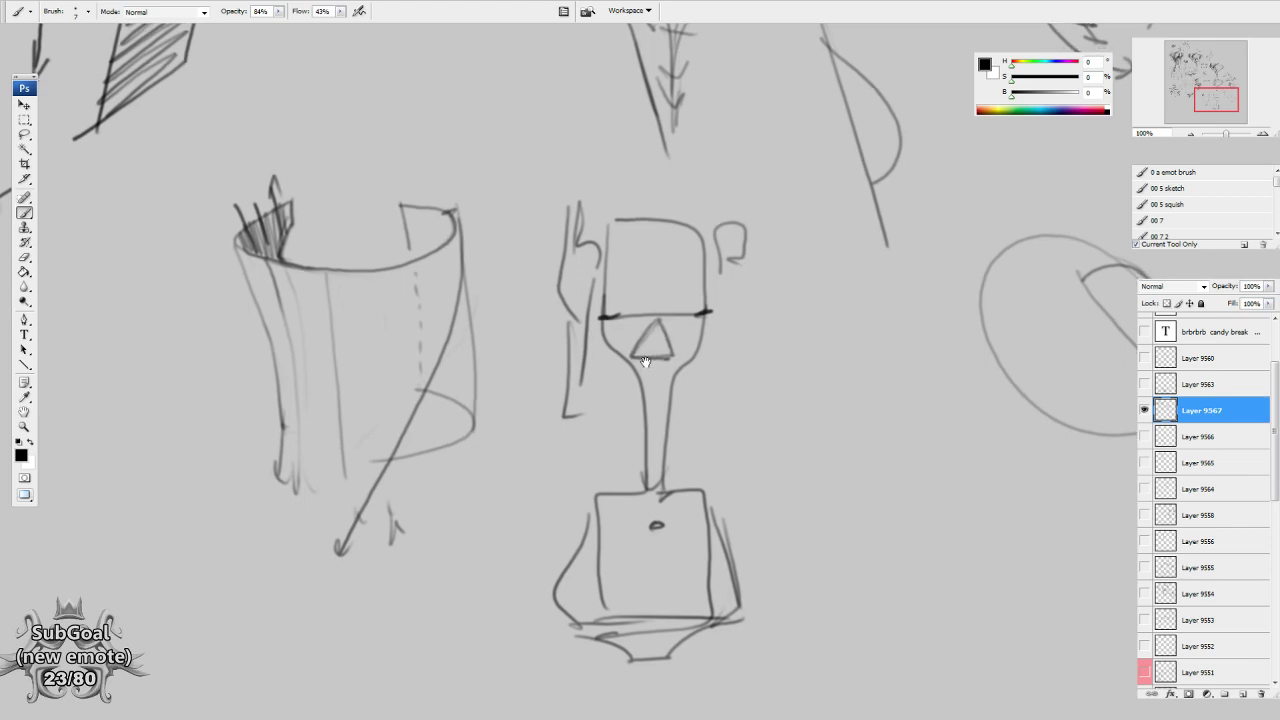
Hatch the upper-left corner of the funnel beside the triangle, and mark dots at the rim's ends and below the diagonal arrow.
drag(611, 417, 613, 392)
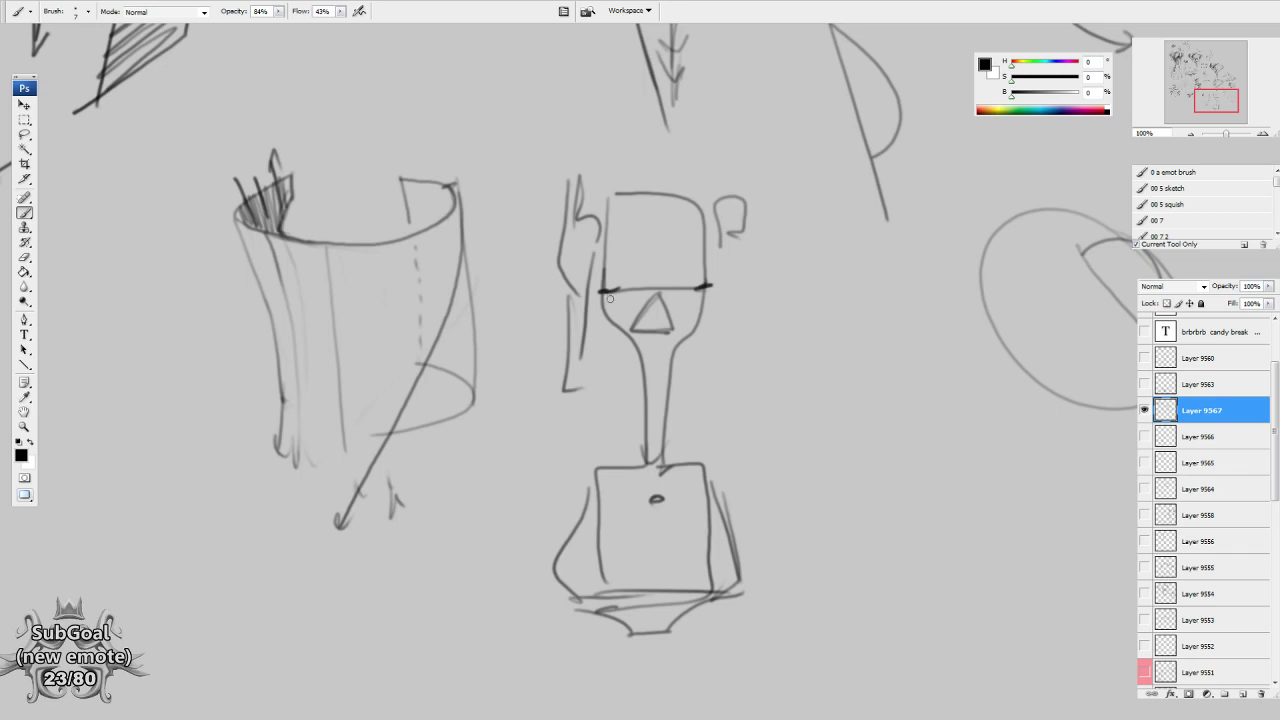
mouse_move(603, 293)
mouse_down()
mouse_move(632, 344)
mouse_move(603, 293)
mouse_move(636, 288)
mouse_move(623, 333)
mouse_move(616, 290)
mouse_move(596, 292)
mouse_move(643, 287)
mouse_move(634, 342)
mouse_up()
drag(455, 189, 460, 181)
drag(355, 545, 348, 550)
drag(236, 216, 238, 217)
Draw a straight line through the rim's left end, a curve descending from it, and a curved arrow rising above.
drag(307, 279, 371, 306)
mouse_move(272, 248)
mouse_down()
mouse_move(374, 269)
mouse_move(350, 412)
mouse_move(323, 306)
mouse_move(337, 422)
mouse_up()
mouse_move(296, 260)
mouse_down()
mouse_move(310, 351)
mouse_move(334, 222)
mouse_up()
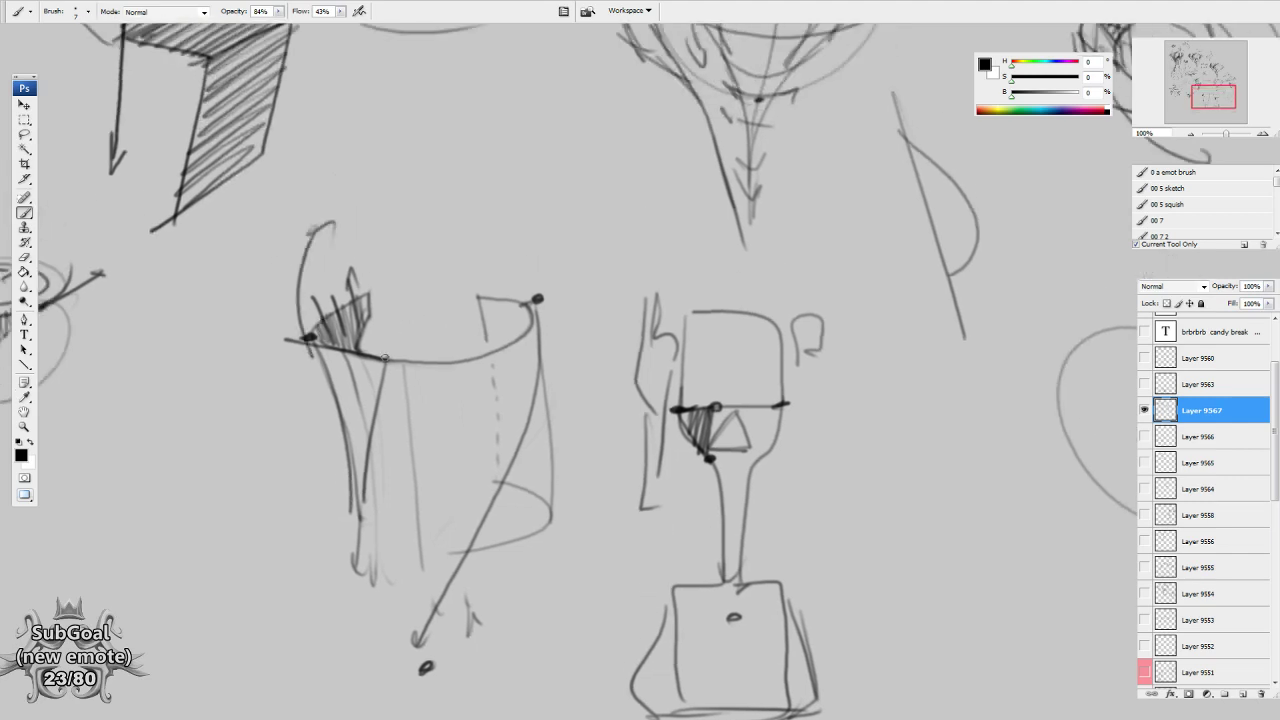
mouse_move(301, 278)
mouse_down()
mouse_move(426, 404)
mouse_move(318, 284)
mouse_move(338, 219)
mouse_up()
drag(338, 219, 332, 253)
Draw long curved strokes sweeping from the rim's left side down the curved panel.
drag(439, 381, 448, 333)
mouse_move(320, 297)
mouse_down()
mouse_move(391, 395)
mouse_move(398, 509)
mouse_up()
drag(412, 318, 389, 566)
drag(393, 512, 389, 579)
mouse_move(455, 406)
mouse_down()
mouse_move(454, 421)
mouse_move(442, 410)
mouse_up()
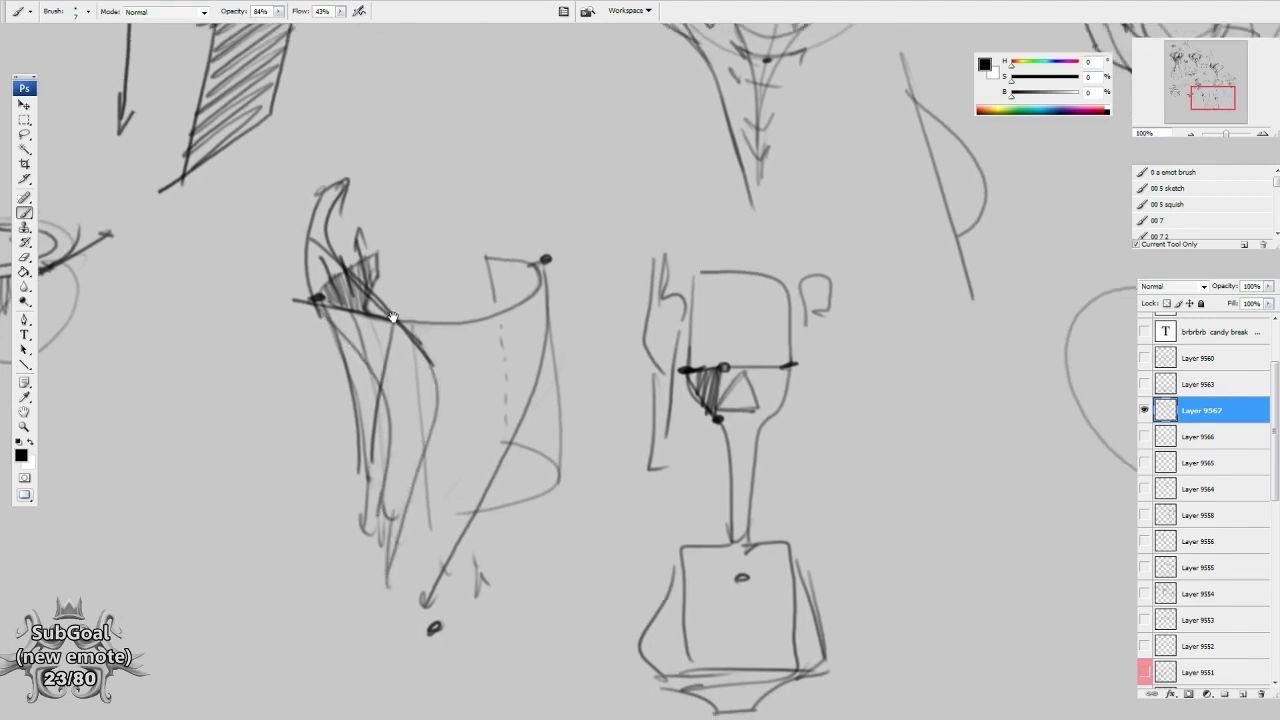
Erase the dark hatching at the panel's left rim and draw a series of curved arrows rising along the rim.
mouse_move(392, 316)
mouse_down()
mouse_move(399, 346)
mouse_move(328, 296)
mouse_move(381, 270)
mouse_up()
key(e)
key(b)
drag(400, 352, 415, 271)
drag(443, 323, 440, 327)
drag(413, 278, 398, 293)
drag(414, 276, 417, 298)
mouse_move(470, 356)
mouse_down()
mouse_move(466, 370)
mouse_move(448, 328)
mouse_move(433, 336)
mouse_move(492, 336)
mouse_move(474, 316)
mouse_move(511, 323)
mouse_up()
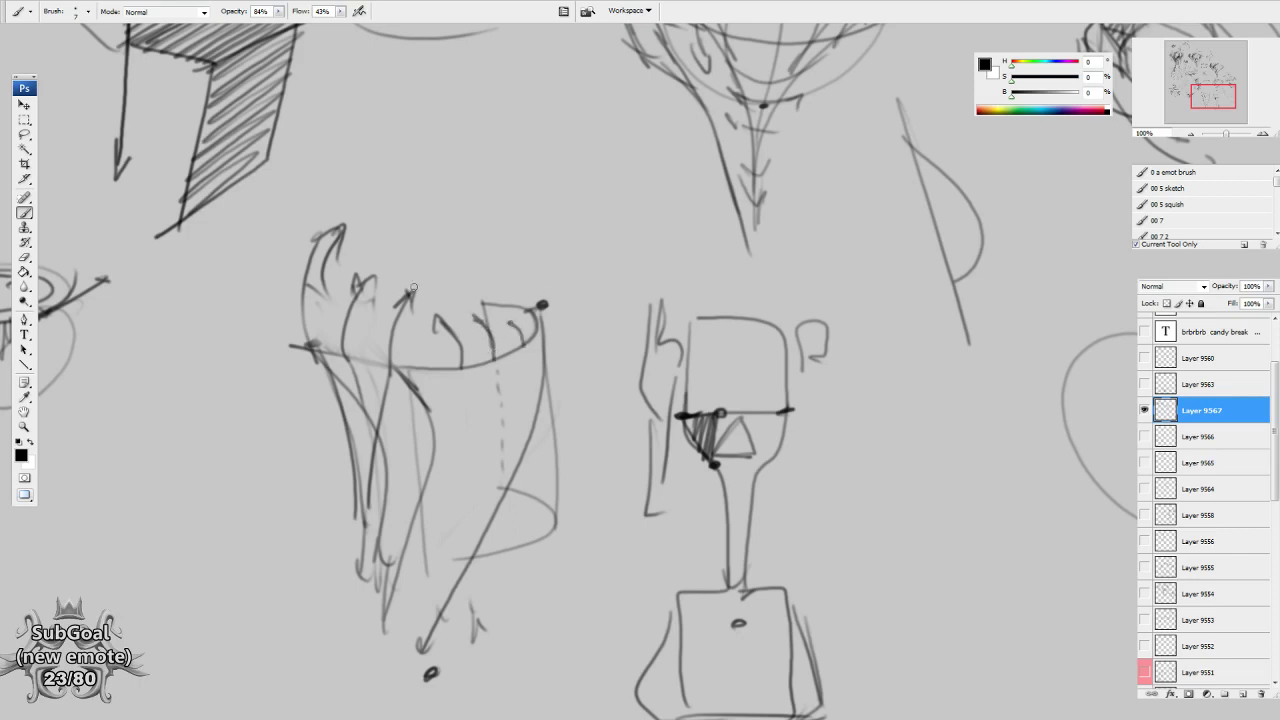
Sketch two inward-curving strokes in the empty area below the left cone, with two pairs of converging arrows beneath them.
drag(275, 511, 593, 311)
drag(364, 437, 383, 369)
mouse_move(445, 429)
mouse_down()
mouse_move(436, 376)
mouse_move(457, 382)
mouse_up()
drag(490, 474, 548, 393)
mouse_move(405, 458)
mouse_down()
mouse_move(465, 422)
mouse_move(452, 434)
mouse_up()
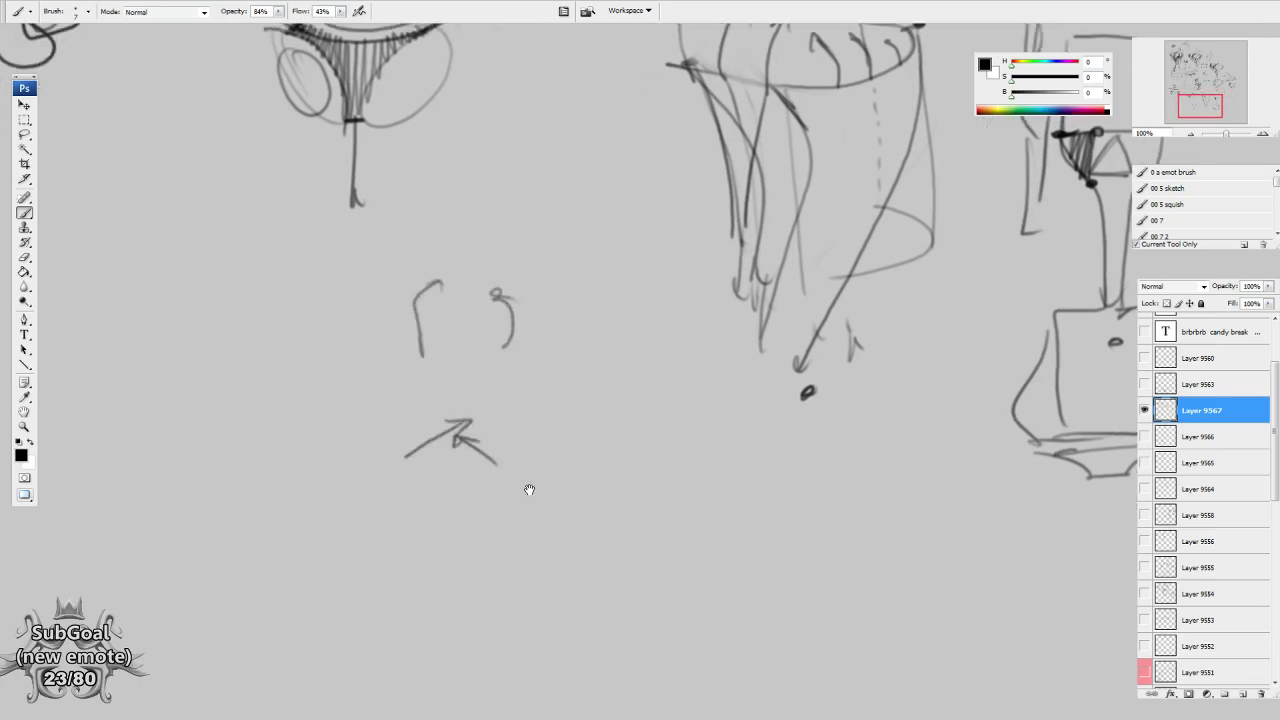
scroll(490, 478, down, 2)
scroll(490, 478, left, 1)
mouse_move(405, 492)
mouse_down()
mouse_move(437, 475)
mouse_move(453, 484)
mouse_up()
mouse_move(490, 503)
mouse_down()
mouse_move(458, 486)
mouse_move(481, 489)
mouse_up()
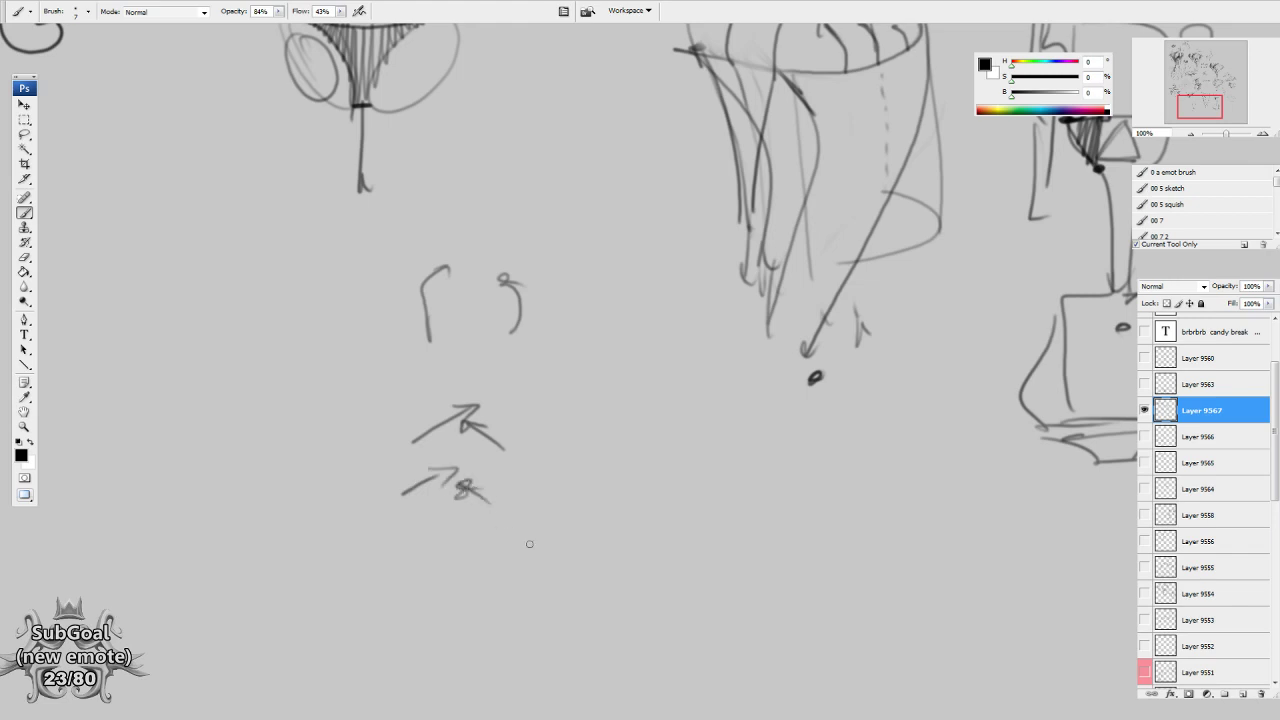
drag(557, 552, 555, 543)
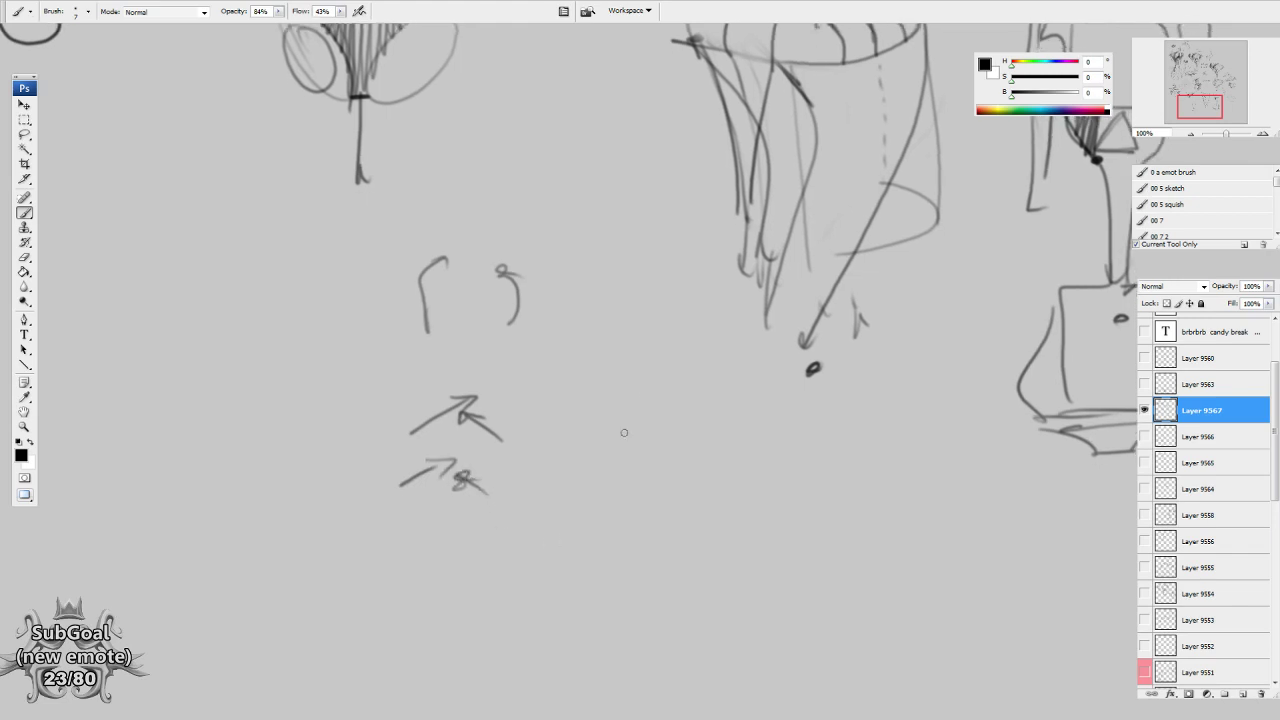
Draw a curved contour across the panel just below the rim, and another curve flowing down its left side.
drag(713, 263, 546, 514)
drag(676, 330, 584, 386)
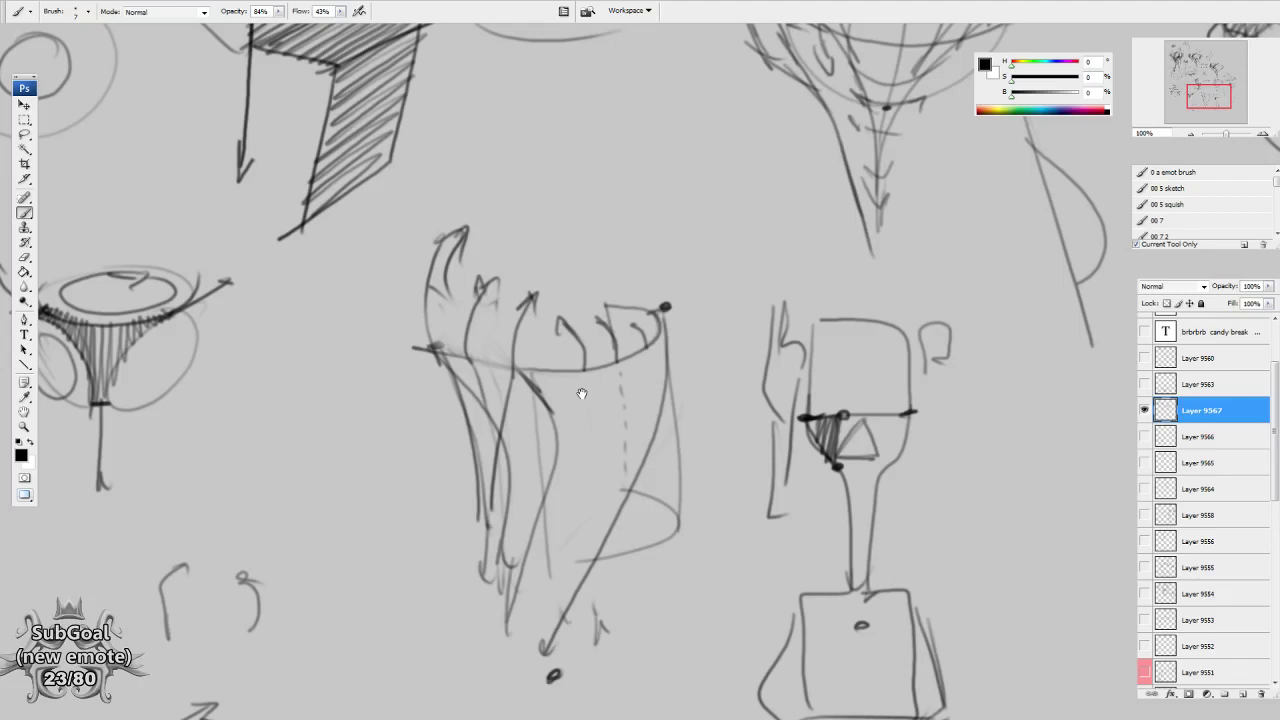
drag(578, 447, 568, 428)
scroll(567, 428, down, 1)
scroll(567, 428, right, 1)
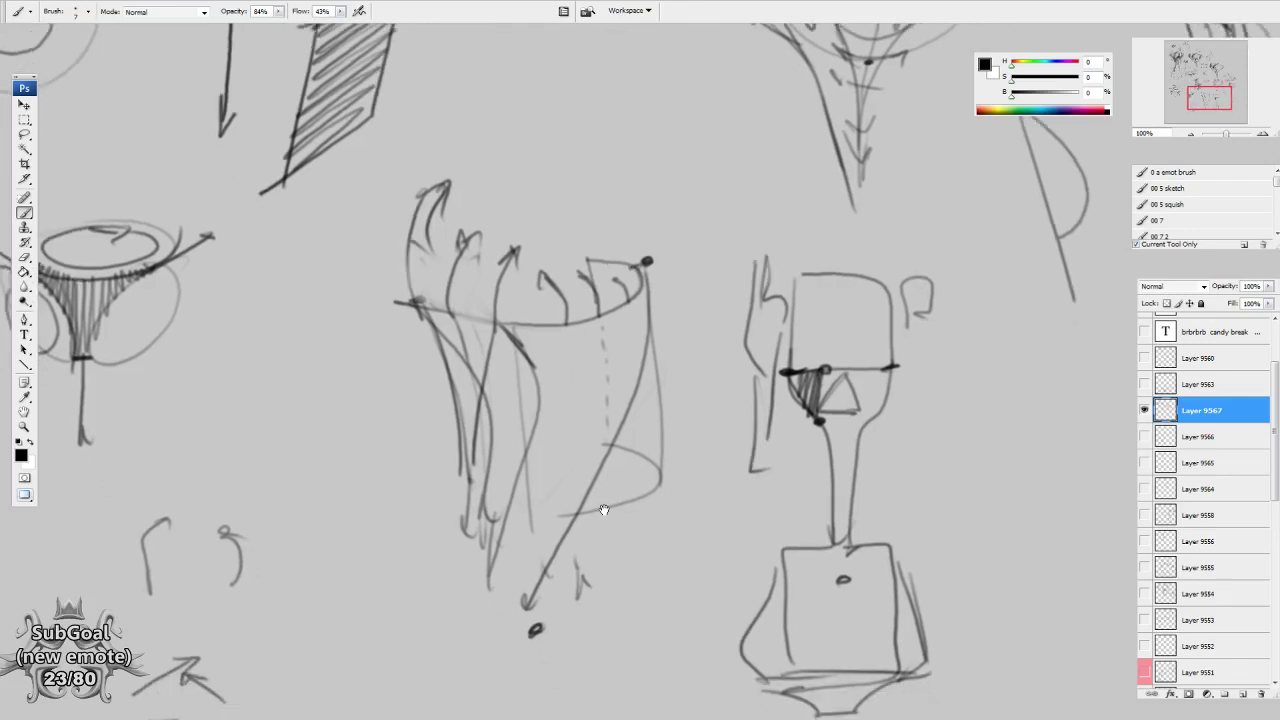
mouse_move(446, 331)
mouse_down()
mouse_move(588, 354)
mouse_move(648, 328)
mouse_up()
mouse_move(494, 292)
mouse_down()
mouse_move(556, 425)
mouse_move(513, 548)
mouse_up()
scroll(604, 423, up, 1)
scroll(604, 423, right, 1)
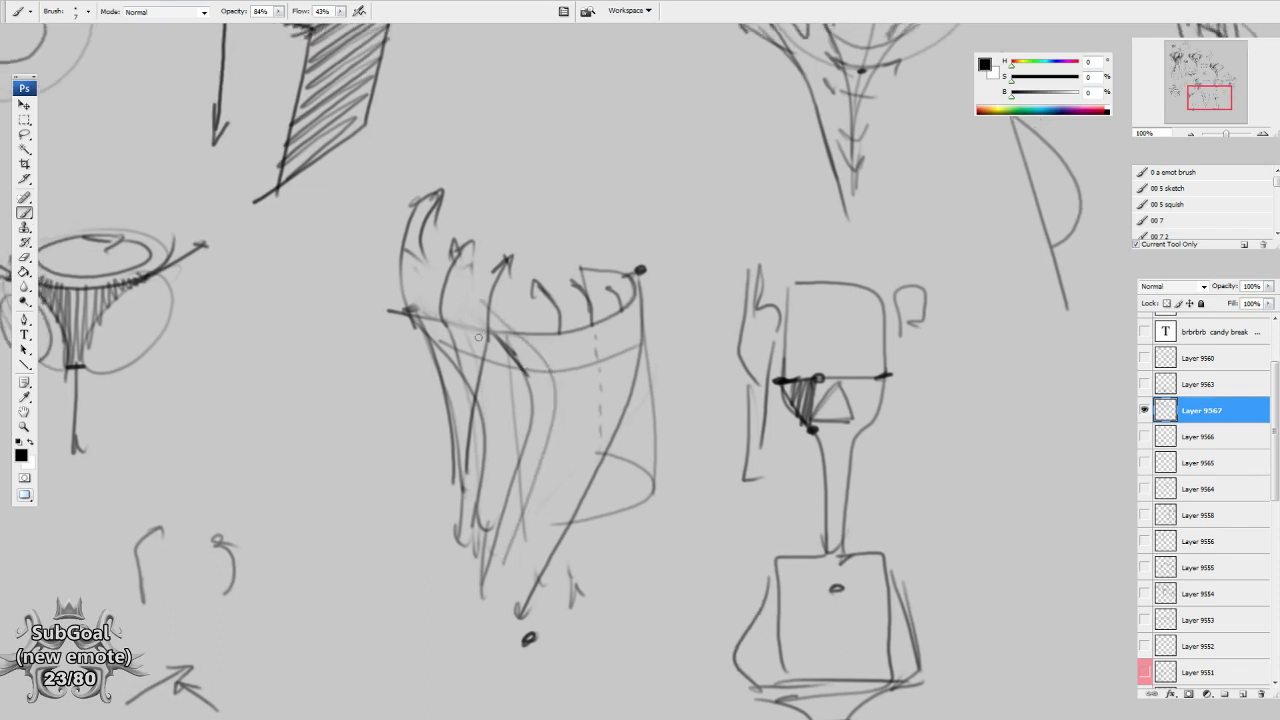
Draw crossing diagonals down the curved panel from both rim ends, and slanted lines extending up beyond its right side.
drag(445, 320, 564, 472)
mouse_move(620, 318)
mouse_down()
mouse_move(556, 484)
mouse_move(540, 605)
mouse_up()
drag(658, 373, 610, 353)
mouse_move(532, 384)
mouse_down()
mouse_move(560, 366)
mouse_move(628, 218)
mouse_up()
drag(571, 293, 621, 211)
Clean up the slanted lines at the panel's right end, close them with a vertical stroke, and add an upward-curving arrow.
key(e)
mouse_move(640, 262)
mouse_down()
mouse_move(634, 243)
mouse_move(634, 310)
mouse_up()
key(b)
key(e)
mouse_move(605, 256)
mouse_down()
mouse_move(614, 325)
mouse_move(638, 222)
mouse_up()
key(b)
drag(616, 314, 656, 270)
drag(647, 206, 649, 302)
drag(586, 276, 613, 206)
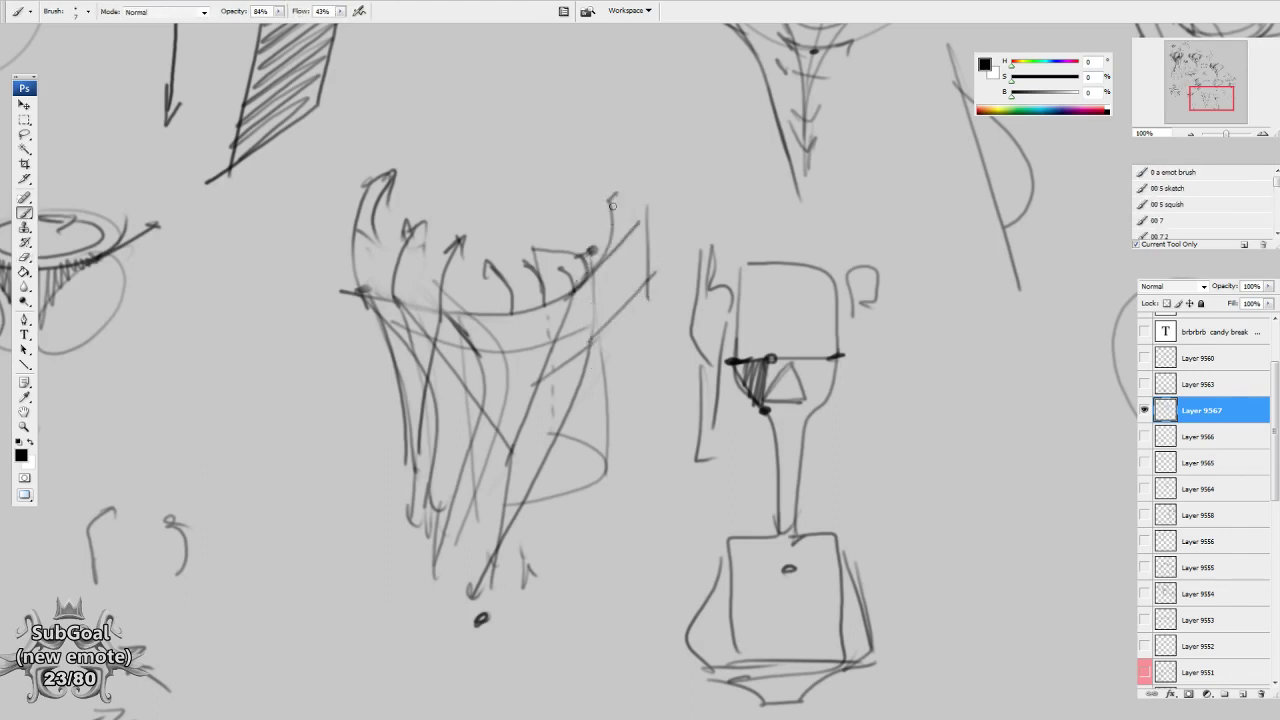
Draw a light circle resting in the curved panel's rim to represent the sphere above it.
drag(572, 280, 596, 335)
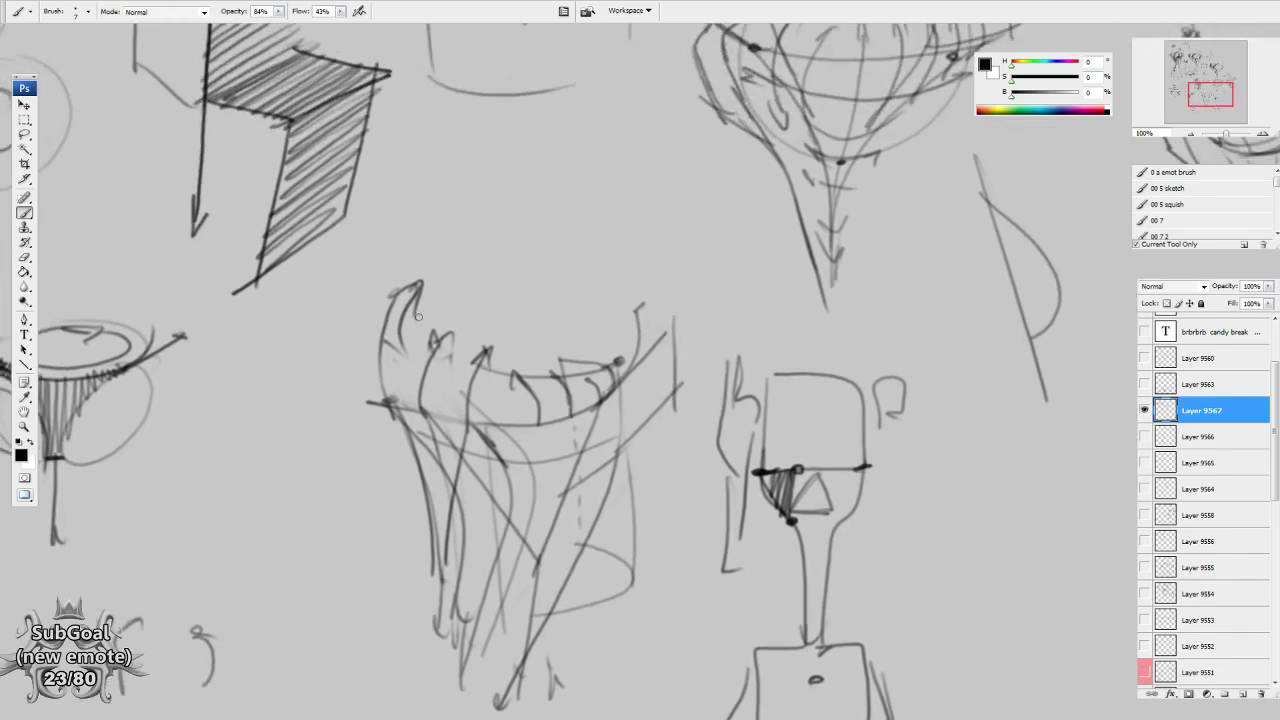
drag(420, 327, 421, 324)
mouse_move(512, 370)
mouse_down()
mouse_move(580, 325)
mouse_move(532, 212)
mouse_up()
drag(506, 334, 504, 330)
drag(426, 327, 512, 200)
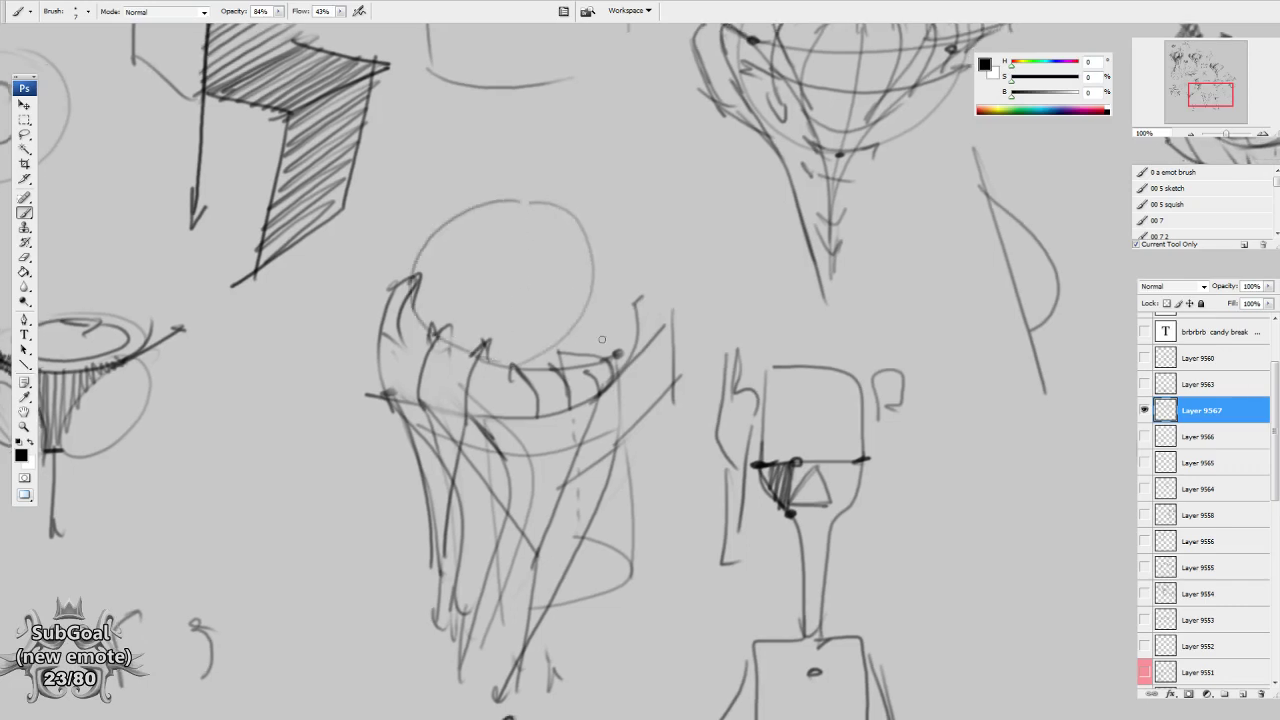
Draw a large L-shaped double-headed arrow between the short cylinder and the contoured sphere, pointing up and right.
drag(727, 539, 659, 368)
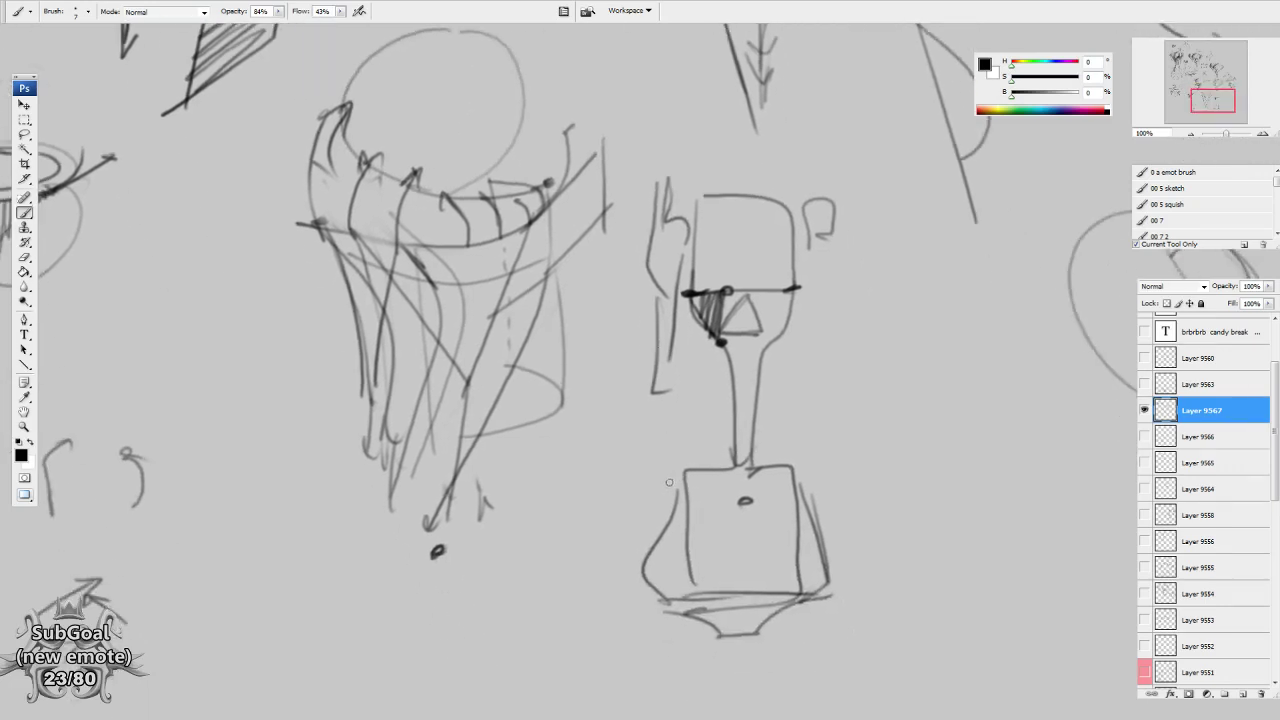
mouse_move(667, 229)
mouse_down()
mouse_move(640, 423)
mouse_move(609, 509)
mouse_up()
mouse_move(505, 137)
mouse_down()
mouse_move(499, 369)
mouse_move(562, 452)
mouse_move(550, 487)
mouse_move(533, 159)
mouse_up()
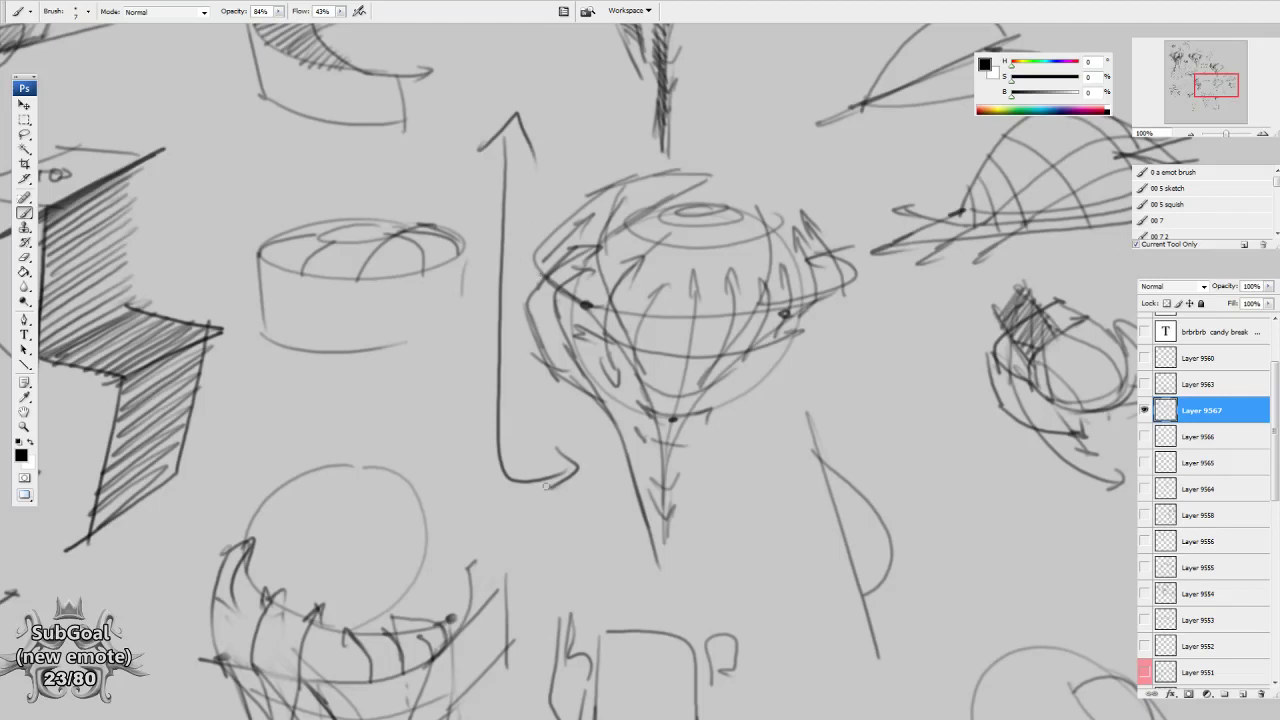
drag(555, 623, 580, 503)
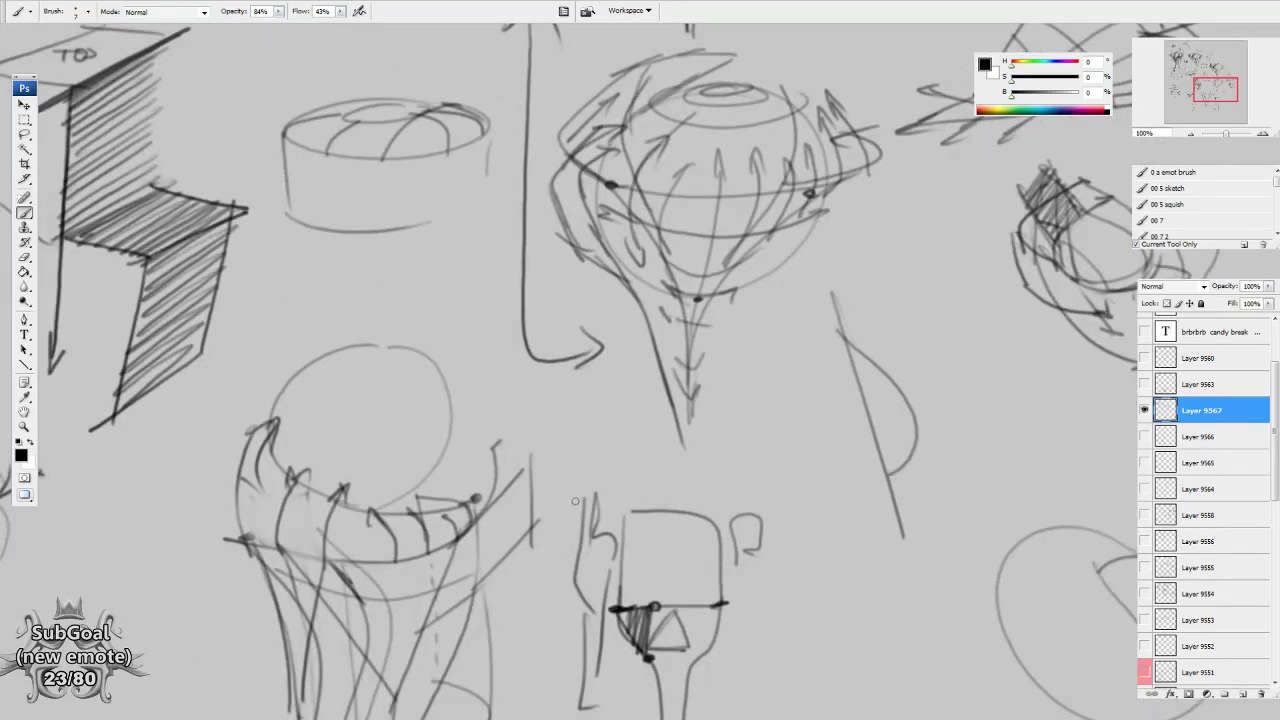
Review the earlier sphere, cone and block studies, and return to the curved panel and funnel sketches.
drag(750, 293, 710, 542)
drag(525, 224, 700, 560)
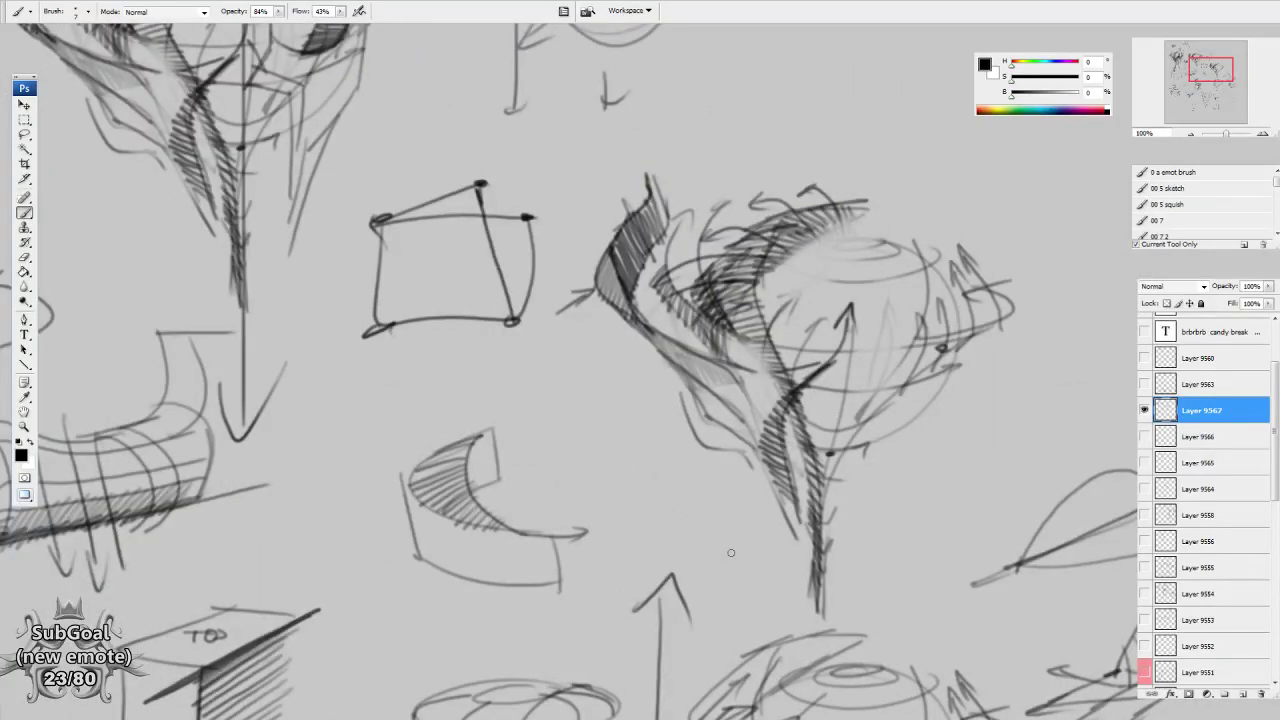
drag(534, 363, 588, 550)
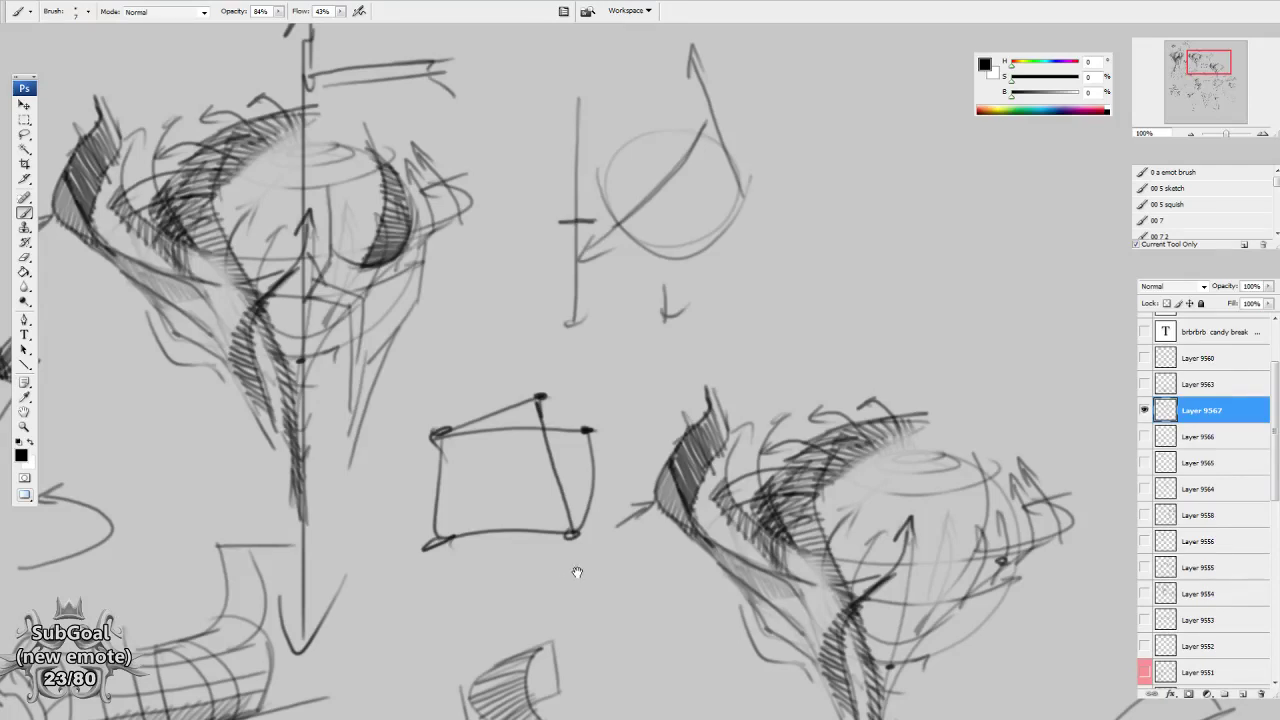
drag(573, 573, 574, 568)
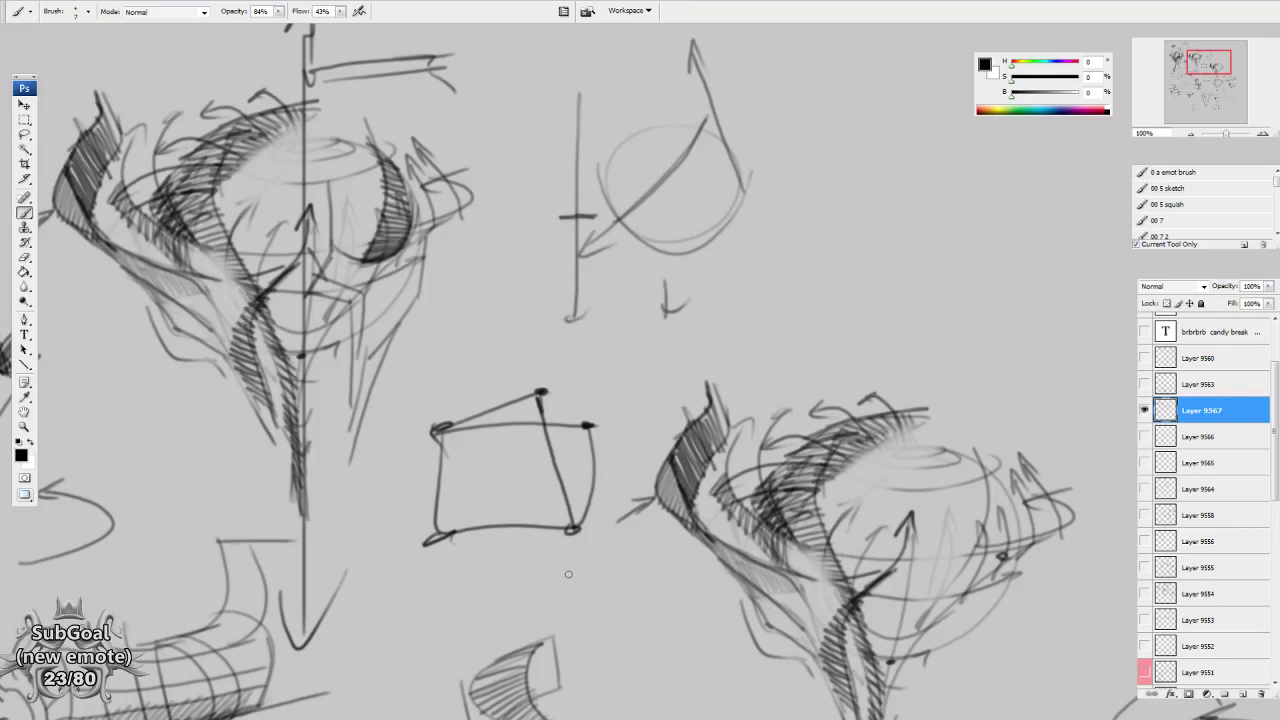
drag(589, 560, 739, 431)
drag(662, 540, 664, 523)
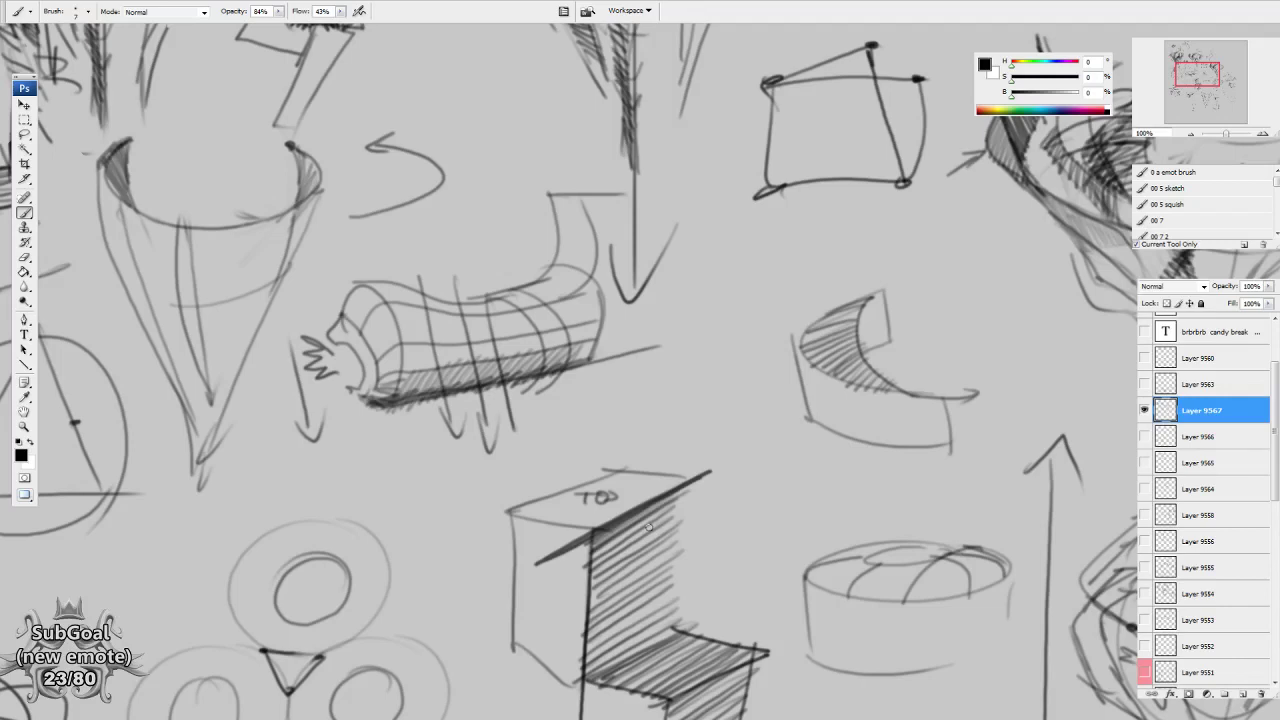
mouse_move(648, 527)
mouse_down()
mouse_move(574, 237)
mouse_move(508, 183)
mouse_up()
drag(577, 530, 534, 320)
drag(554, 580, 523, 492)
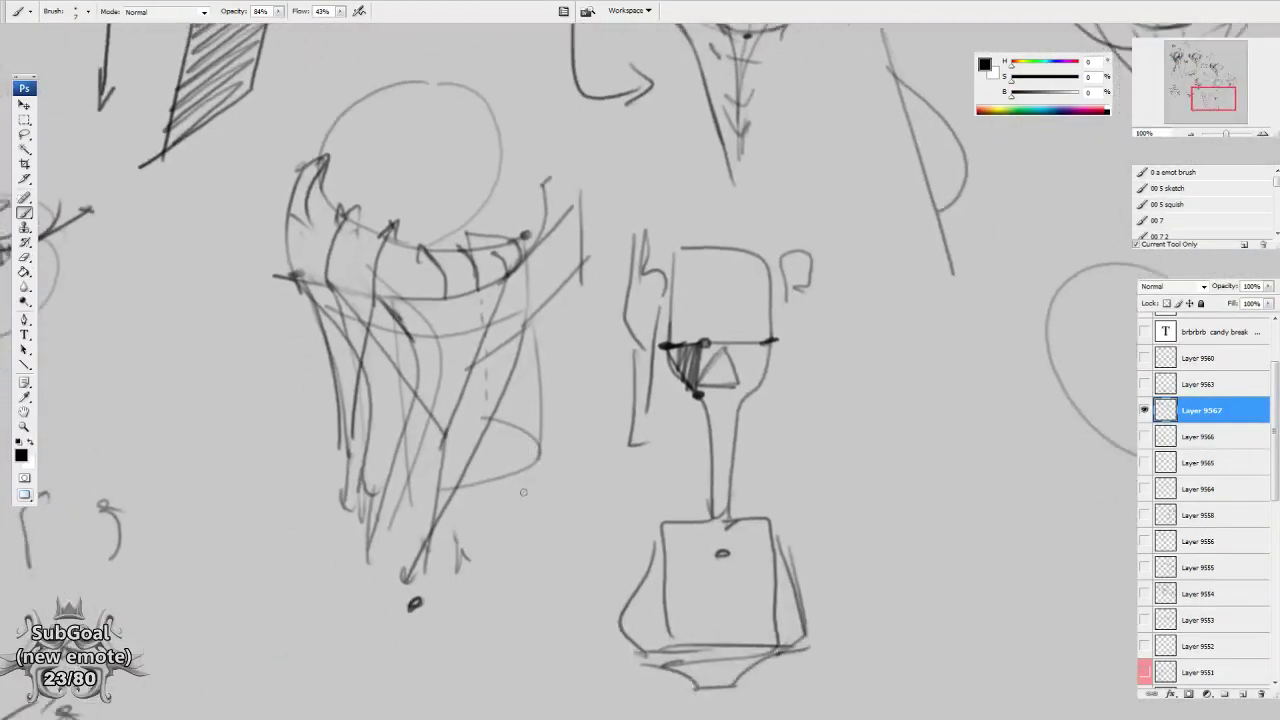
drag(540, 563, 545, 580)
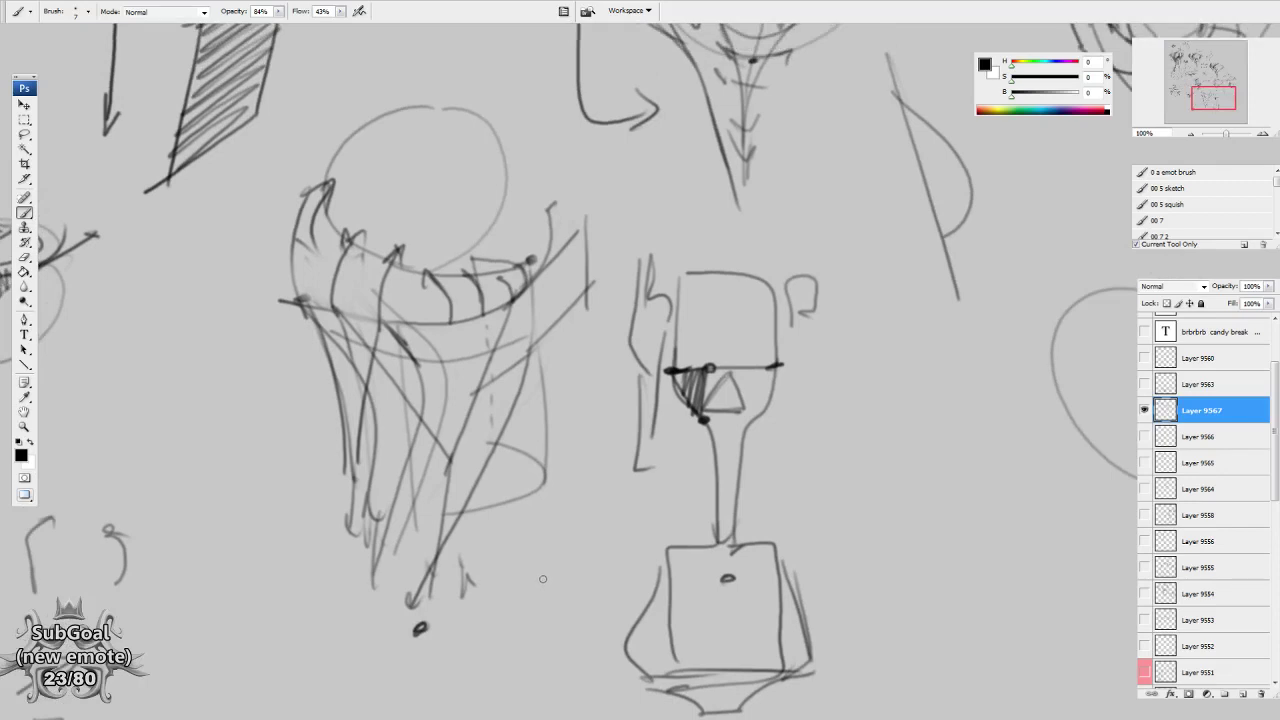
drag(545, 580, 547, 574)
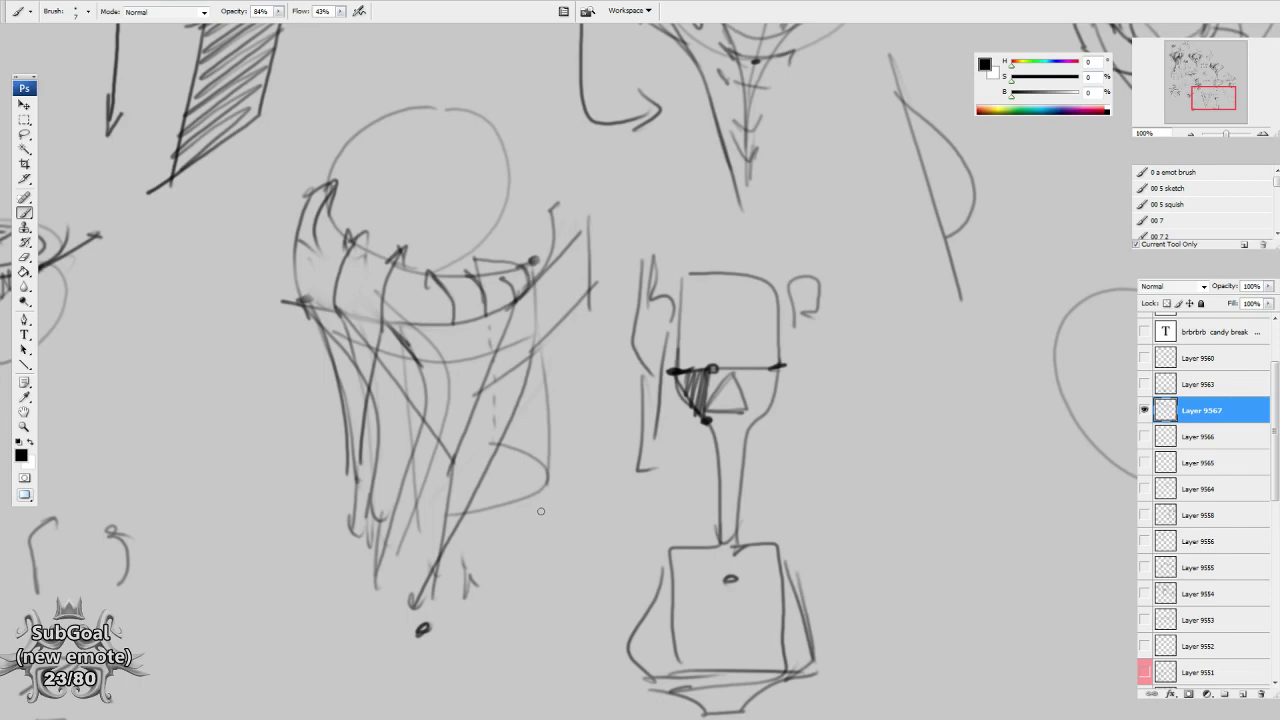
Draw a large circle in the empty area beside the square block, with a vertical centre line through it.
drag(891, 569, 400, 450)
drag(842, 476, 904, 298)
drag(662, 274, 672, 286)
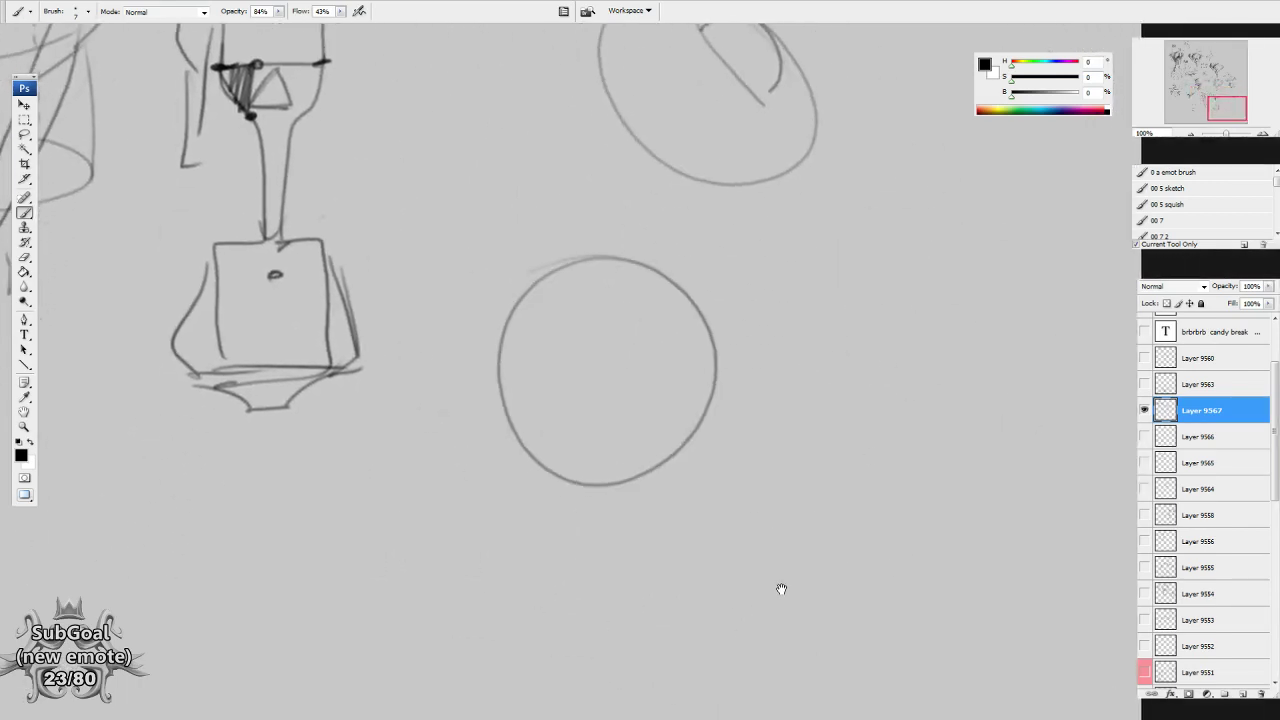
drag(620, 210, 619, 522)
Add an angular outline around the circle, a peaked shape at its lower centre, and tapering sides converging below.
drag(616, 427, 542, 502)
drag(501, 430, 571, 563)
mouse_move(616, 427)
mouse_down()
mouse_move(627, 590)
mouse_move(545, 248)
mouse_move(723, 329)
mouse_move(697, 440)
mouse_up()
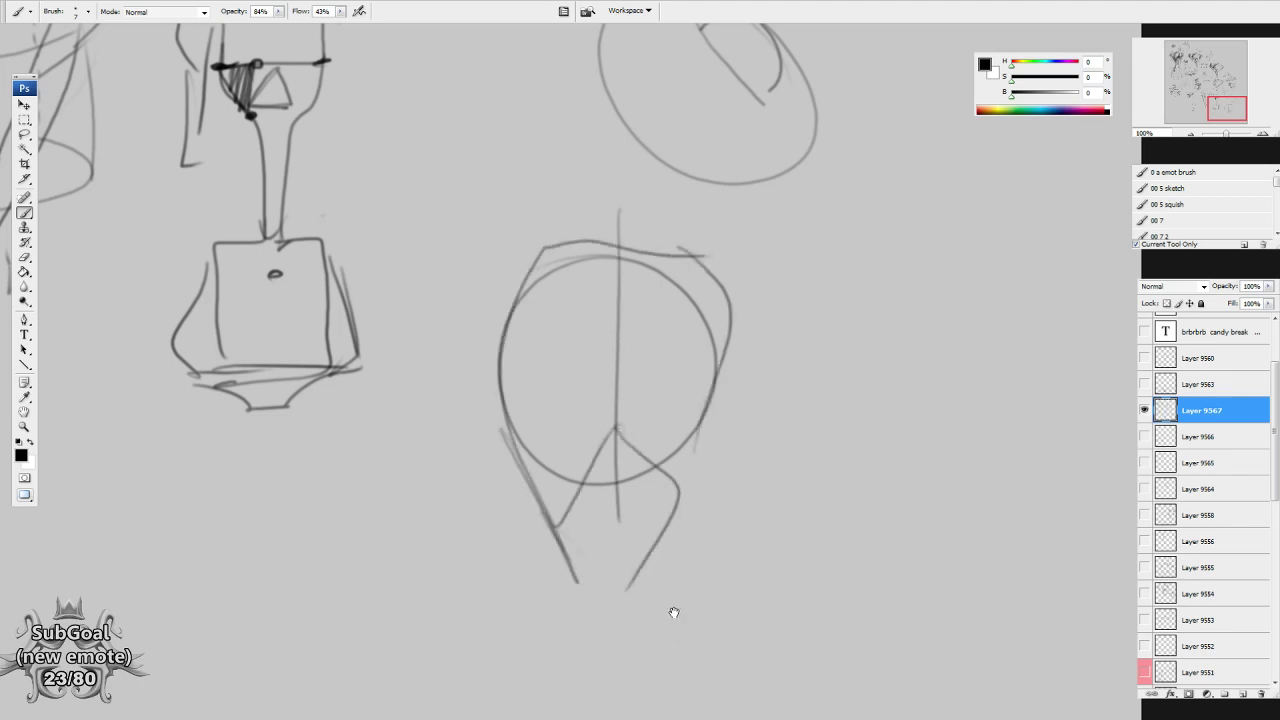
drag(669, 605, 670, 599)
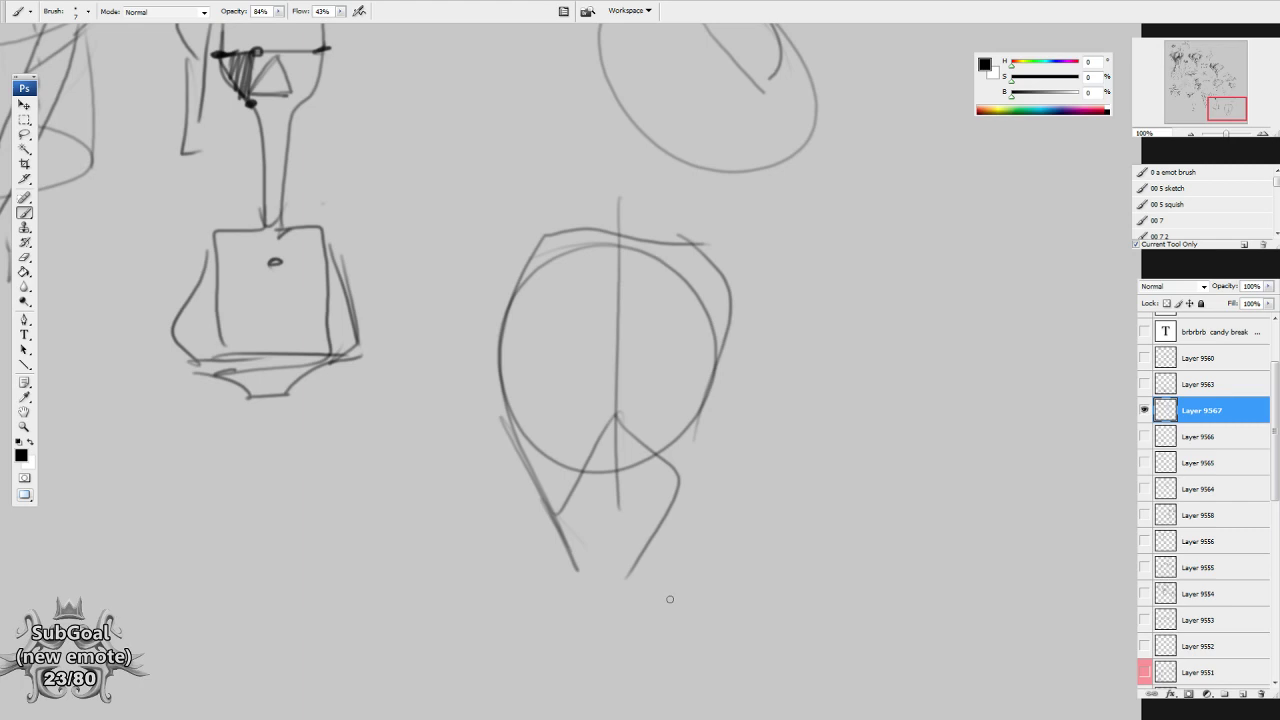
mouse_move(691, 235)
mouse_down()
mouse_move(714, 330)
mouse_move(672, 550)
mouse_up()
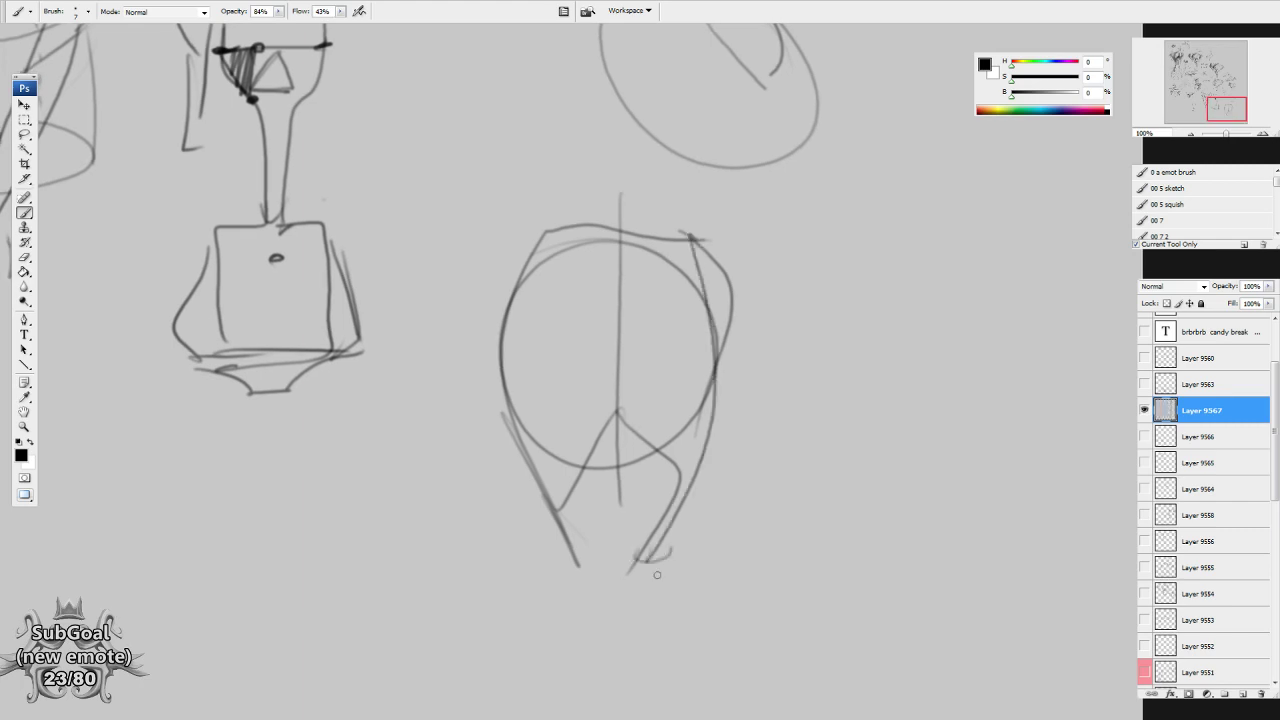
Draw a flat-based block with a rounded right end beside the circle construction.
drag(649, 612, 649, 600)
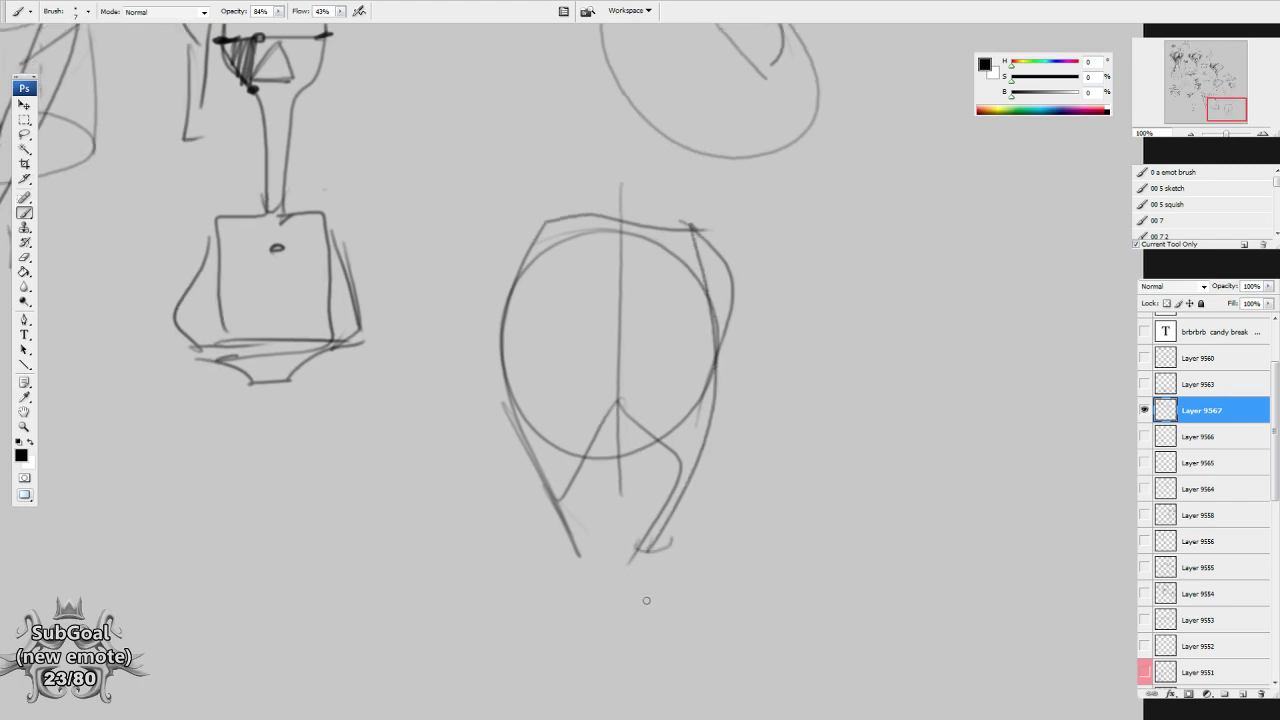
drag(906, 502, 872, 518)
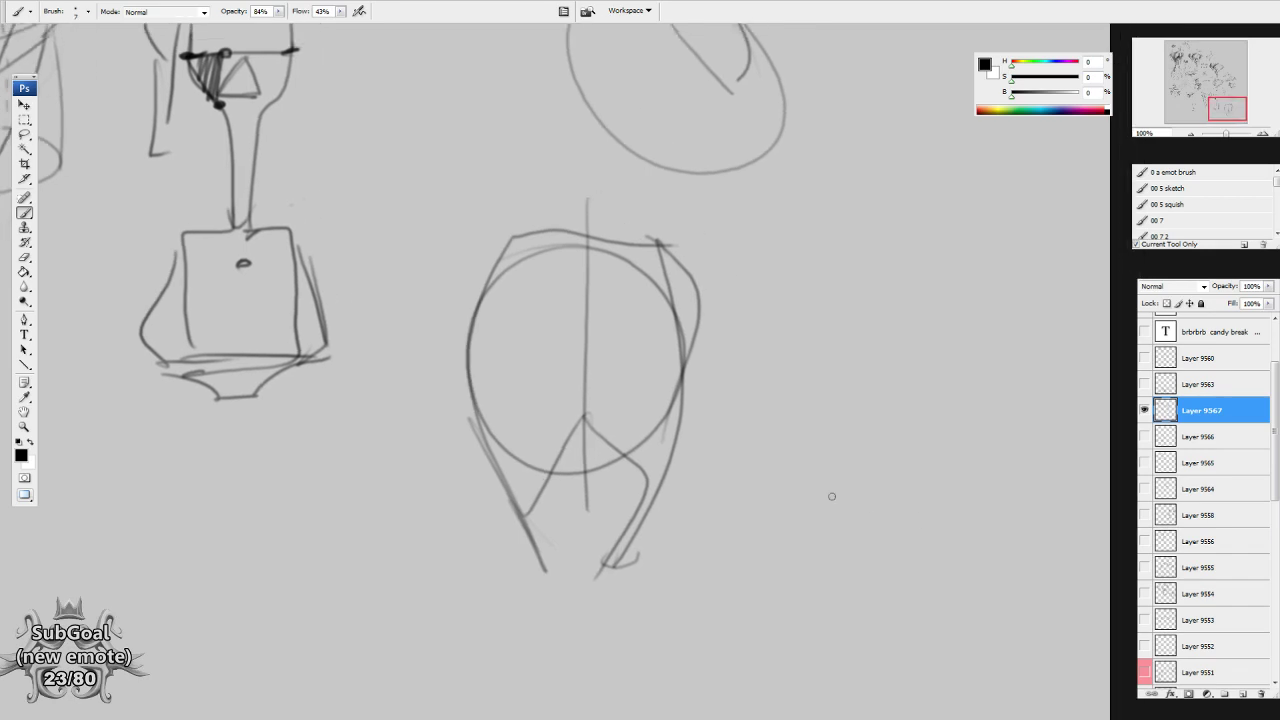
mouse_move(854, 486)
mouse_down()
mouse_move(740, 497)
mouse_move(746, 460)
mouse_up()
drag(670, 222, 670, 311)
mouse_move(662, 246)
mouse_down()
mouse_move(856, 263)
mouse_move(872, 301)
mouse_up()
drag(662, 307, 863, 302)
drag(660, 383, 664, 379)
Outline a dark trapezoidal band across the upper part of the circle construction.
drag(406, 249, 362, 323)
drag(362, 323, 561, 312)
drag(545, 256, 560, 313)
drag(440, 253, 520, 262)
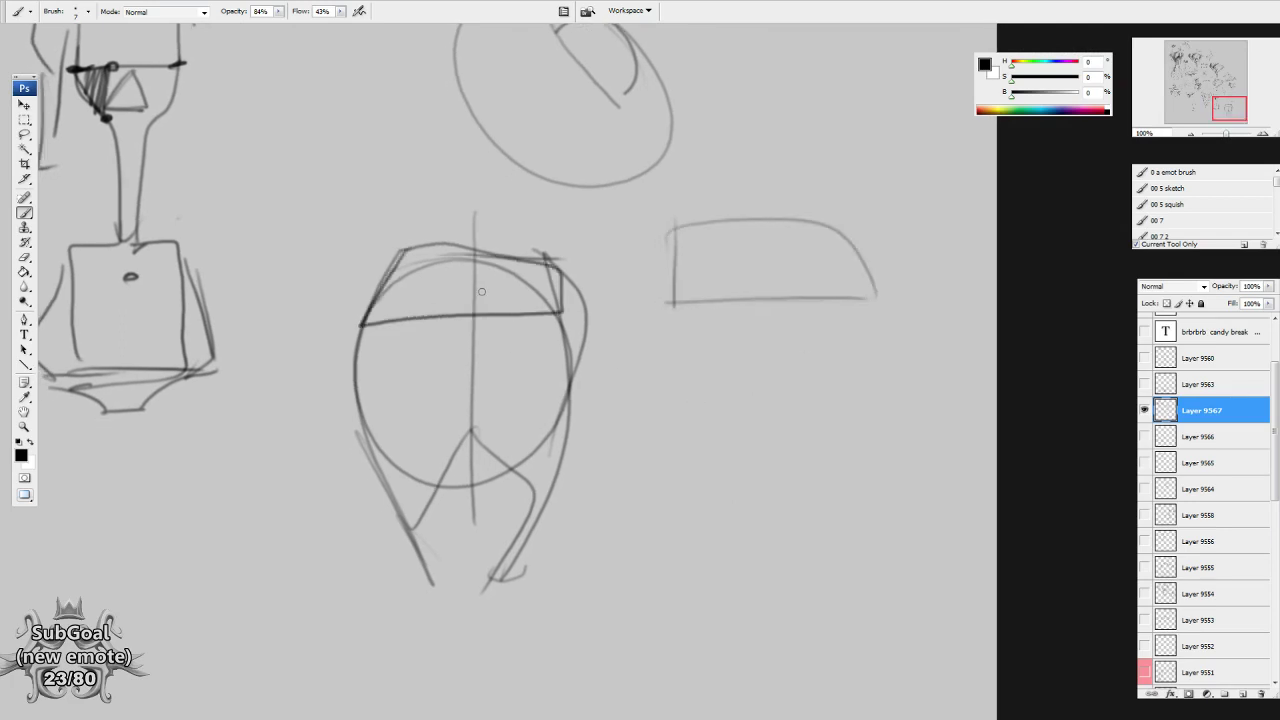
Add an angled face on the left of the rounded block and extend the block downward with a lower half.
drag(679, 291, 674, 288)
mouse_move(672, 223)
mouse_down()
mouse_move(639, 257)
mouse_move(633, 311)
mouse_up()
drag(633, 311, 680, 298)
drag(722, 458, 718, 457)
mouse_move(629, 311)
mouse_down()
mouse_move(625, 346)
mouse_move(662, 364)
mouse_up()
mouse_move(667, 297)
mouse_down()
mouse_move(669, 367)
mouse_move(851, 353)
mouse_up()
drag(864, 302, 855, 348)
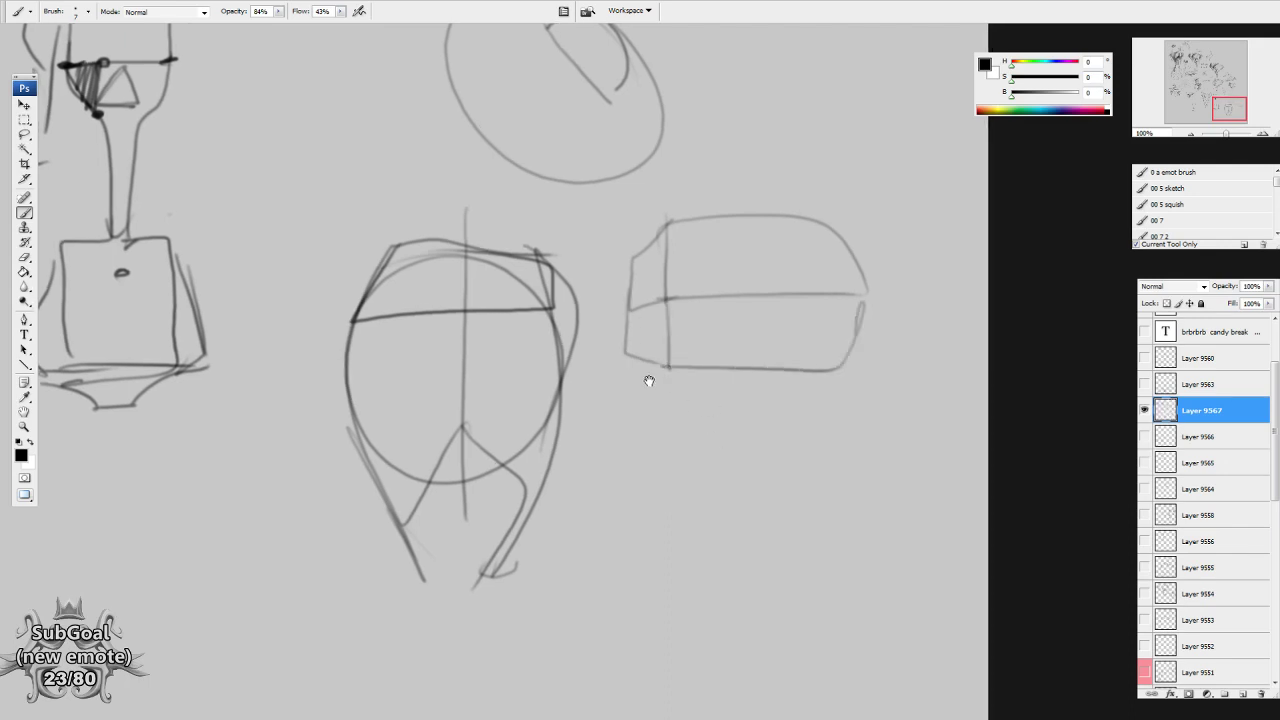
Sketch an outer left plane, a tapering wedge descending to a point, and a small triangular shape beneath the rounded block.
drag(620, 252, 628, 366)
drag(628, 306, 650, 470)
drag(599, 372, 668, 527)
mouse_move(628, 411)
mouse_down()
mouse_move(692, 476)
mouse_move(662, 508)
mouse_move(700, 618)
mouse_up()
drag(789, 583, 785, 575)
mouse_move(758, 368)
mouse_down()
mouse_move(755, 416)
mouse_move(743, 364)
mouse_move(698, 415)
mouse_move(746, 418)
mouse_up()
mouse_move(752, 400)
mouse_down()
mouse_move(741, 366)
mouse_move(757, 386)
mouse_up()
drag(764, 522, 752, 521)
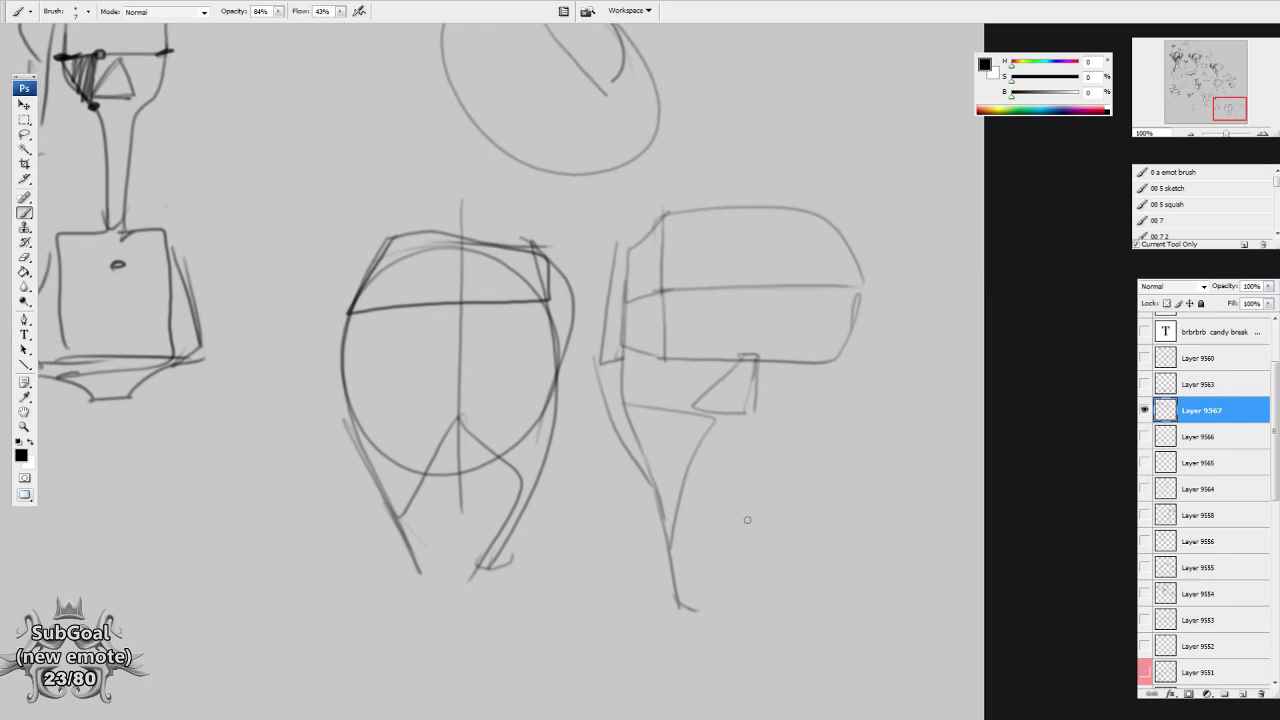
Draw a large upright oval in the empty area below and between the square block and the circle construction.
drag(609, 566, 952, 409)
mouse_move(632, 308)
mouse_down()
mouse_move(481, 345)
mouse_move(645, 318)
mouse_up()
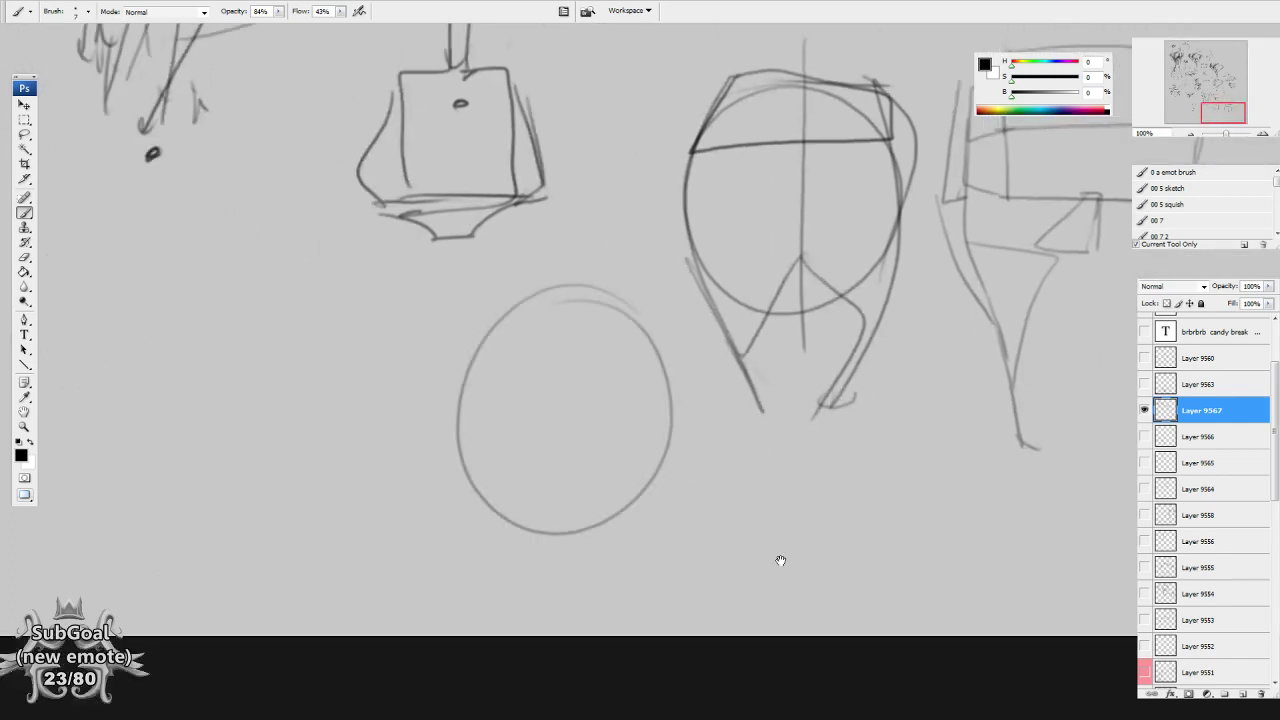
drag(777, 557, 600, 560)
drag(791, 434, 785, 443)
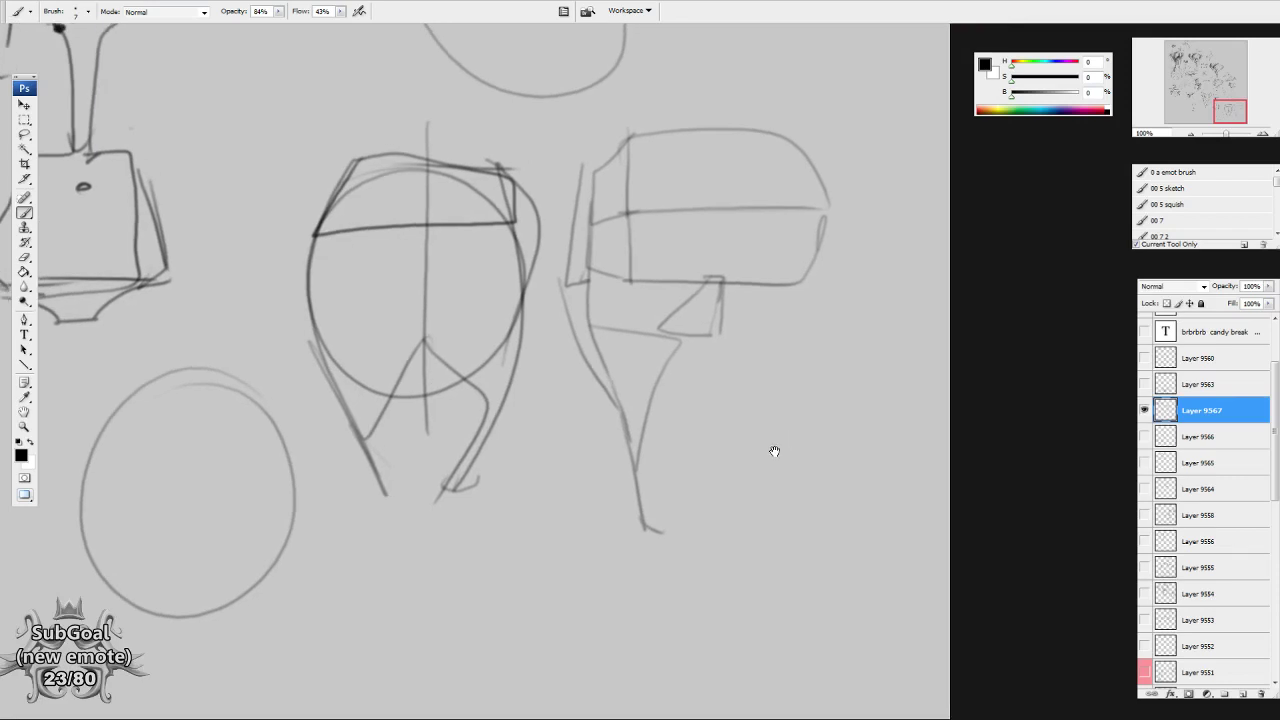
drag(775, 452, 759, 468)
drag(684, 590, 768, 515)
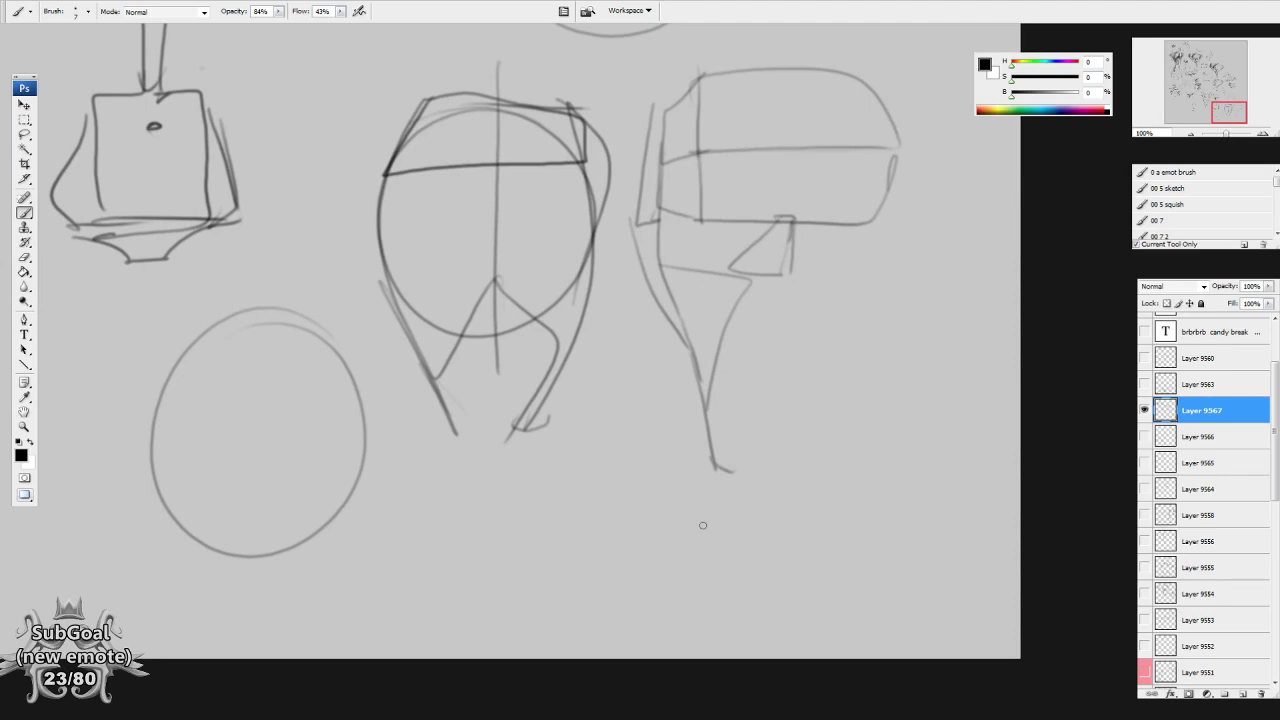
Draw a segmented horizontal guideline across the empty area beneath the small circle, well to the left of the large oval.
drag(456, 520, 987, 469)
drag(591, 494, 794, 463)
drag(400, 370, 591, 372)
drag(364, 373, 149, 376)
drag(607, 371, 727, 369)
Construct an open box along the guideline with a rectangular front panel and angled side panels.
mouse_move(623, 397)
mouse_down()
mouse_move(660, 428)
mouse_move(623, 466)
mouse_up()
drag(434, 402, 634, 472)
mouse_move(630, 391)
mouse_down()
mouse_move(692, 342)
mouse_move(628, 470)
mouse_move(636, 390)
mouse_up()
drag(430, 386, 382, 356)
drag(382, 356, 388, 440)
drag(388, 440, 432, 461)
drag(420, 376, 432, 460)
mouse_move(378, 348)
mouse_down()
mouse_move(362, 412)
mouse_move(382, 431)
mouse_up()
drag(376, 356, 384, 430)
mouse_move(440, 354)
mouse_down()
mouse_move(448, 437)
mouse_move(634, 355)
mouse_up()
drag(634, 355, 625, 443)
mouse_move(460, 358)
mouse_down()
mouse_move(480, 283)
mouse_move(424, 359)
mouse_up()
drag(404, 353, 416, 424)
Add tall narrow planes rising from the box's left side, plus long vertical strokes and a short bracketed horizontal line.
drag(390, 413, 365, 298)
drag(365, 298, 358, 394)
mouse_move(366, 334)
mouse_down()
mouse_move(384, 272)
mouse_move(402, 355)
mouse_move(334, 300)
mouse_up()
mouse_move(305, 268)
mouse_down()
mouse_move(360, 170)
mouse_move(330, 420)
mouse_up()
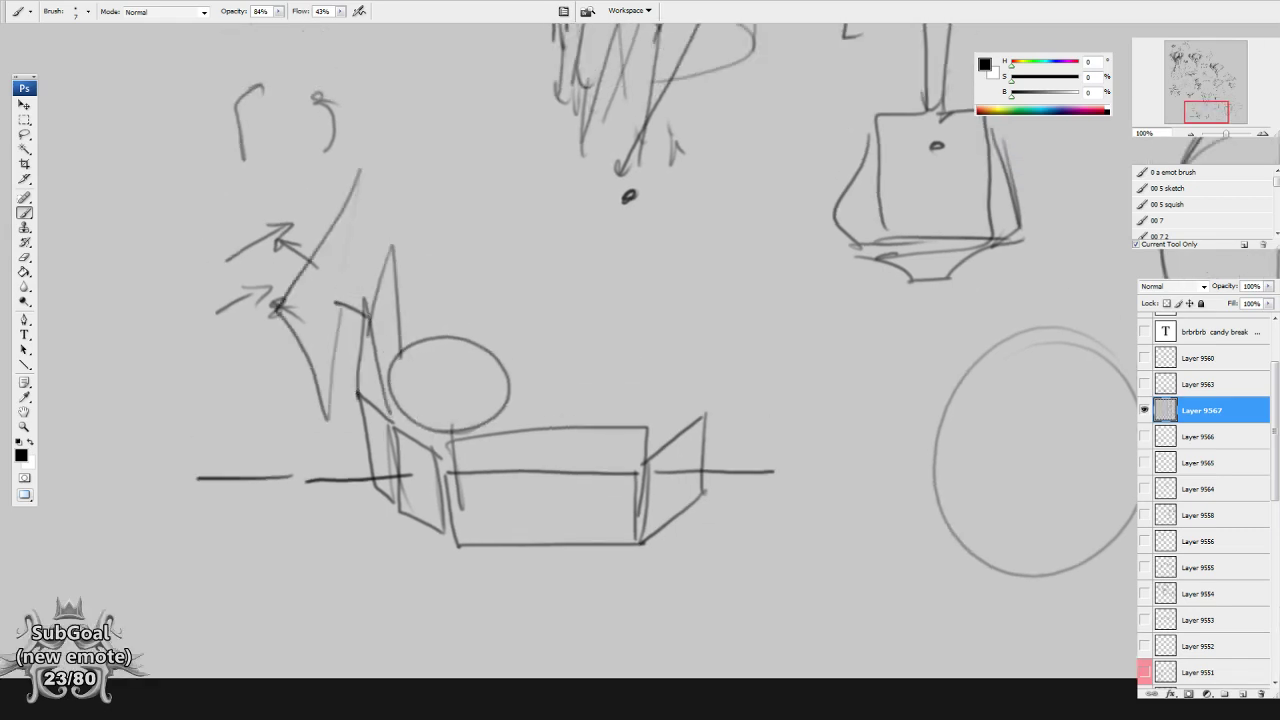
drag(342, 310, 352, 578)
drag(330, 456, 353, 608)
drag(362, 390, 296, 396)
drag(290, 374, 304, 386)
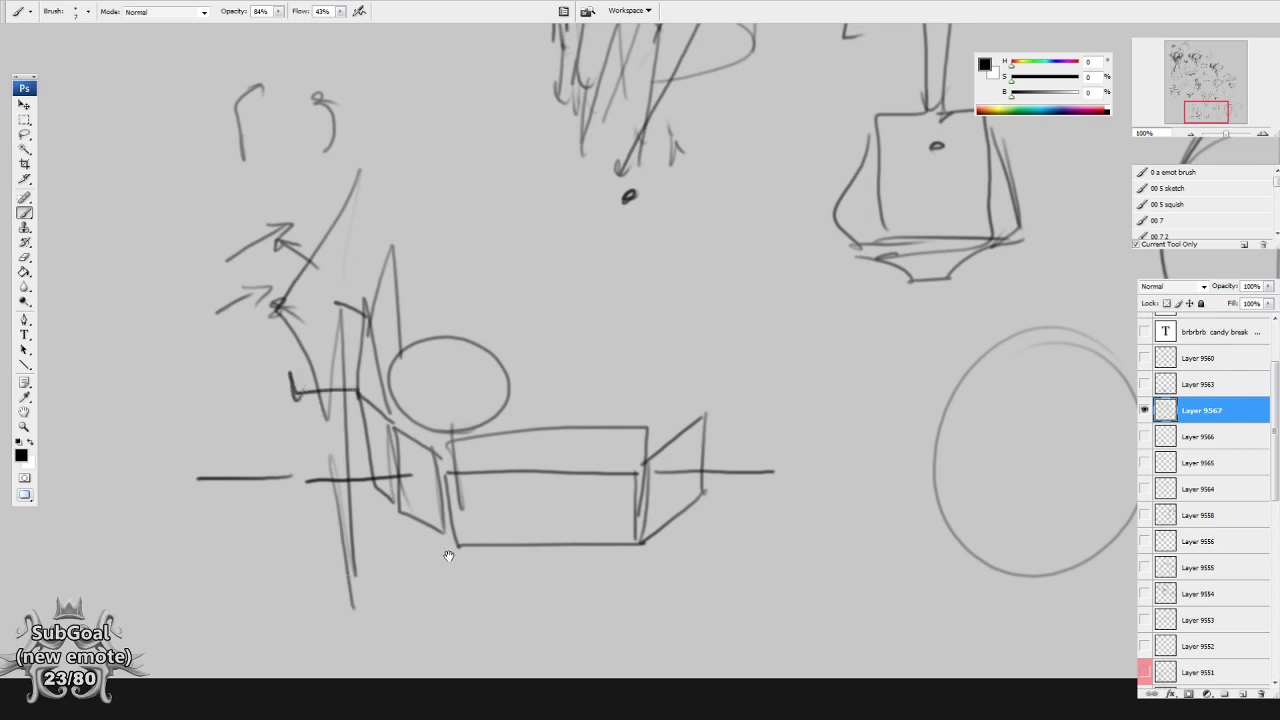
Draw a horizontal double-headed arrow through the middle of the large oval.
drag(449, 556, 446, 554)
drag(717, 527, 552, 532)
drag(700, 464, 1005, 472)
mouse_move(738, 444)
mouse_down()
mouse_move(688, 476)
mouse_move(738, 492)
mouse_up()
drag(827, 569, 822, 567)
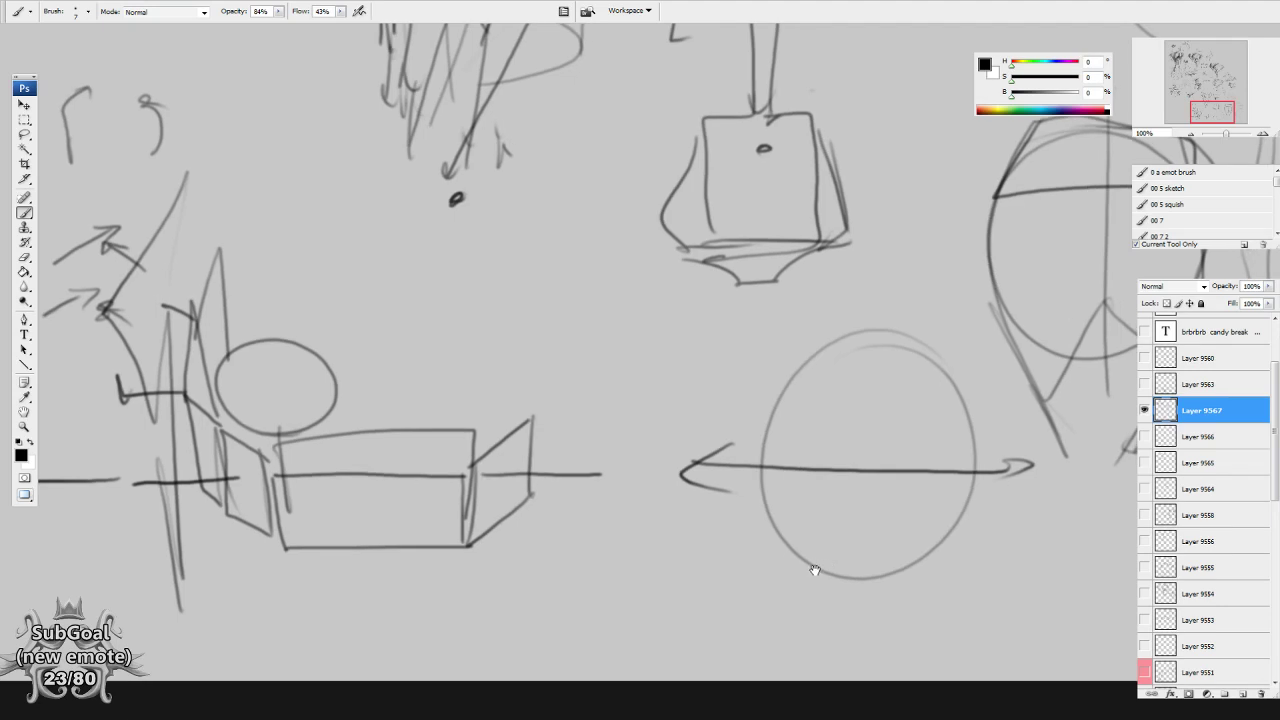
Sketch a curved wraparound arrow inside the oval and build the narrow left-hand facets of a block along it.
mouse_move(915, 472)
mouse_down()
mouse_move(812, 469)
mouse_move(738, 392)
mouse_move(761, 398)
mouse_up()
drag(798, 442, 809, 553)
drag(783, 424, 791, 558)
mouse_move(756, 445)
mouse_down()
mouse_move(777, 449)
mouse_move(765, 518)
mouse_up()
drag(763, 514, 787, 526)
mouse_move(800, 440)
mouse_down()
mouse_move(809, 540)
mouse_move(851, 556)
mouse_up()
mouse_move(813, 413)
mouse_down()
mouse_move(814, 532)
mouse_move(913, 424)
mouse_move(814, 528)
mouse_up()
Complete the faceted block in the oval with a divided front face, an angled right side and a raised top rectangle.
drag(910, 424, 947, 403)
mouse_move(814, 425)
mouse_down()
mouse_move(771, 405)
mouse_move(945, 404)
mouse_move(947, 490)
mouse_move(910, 535)
mouse_up()
mouse_move(946, 404)
mouse_down()
mouse_move(962, 372)
mouse_move(965, 470)
mouse_move(942, 515)
mouse_up()
mouse_move(790, 403)
mouse_down()
mouse_move(790, 368)
mouse_move(958, 366)
mouse_up()
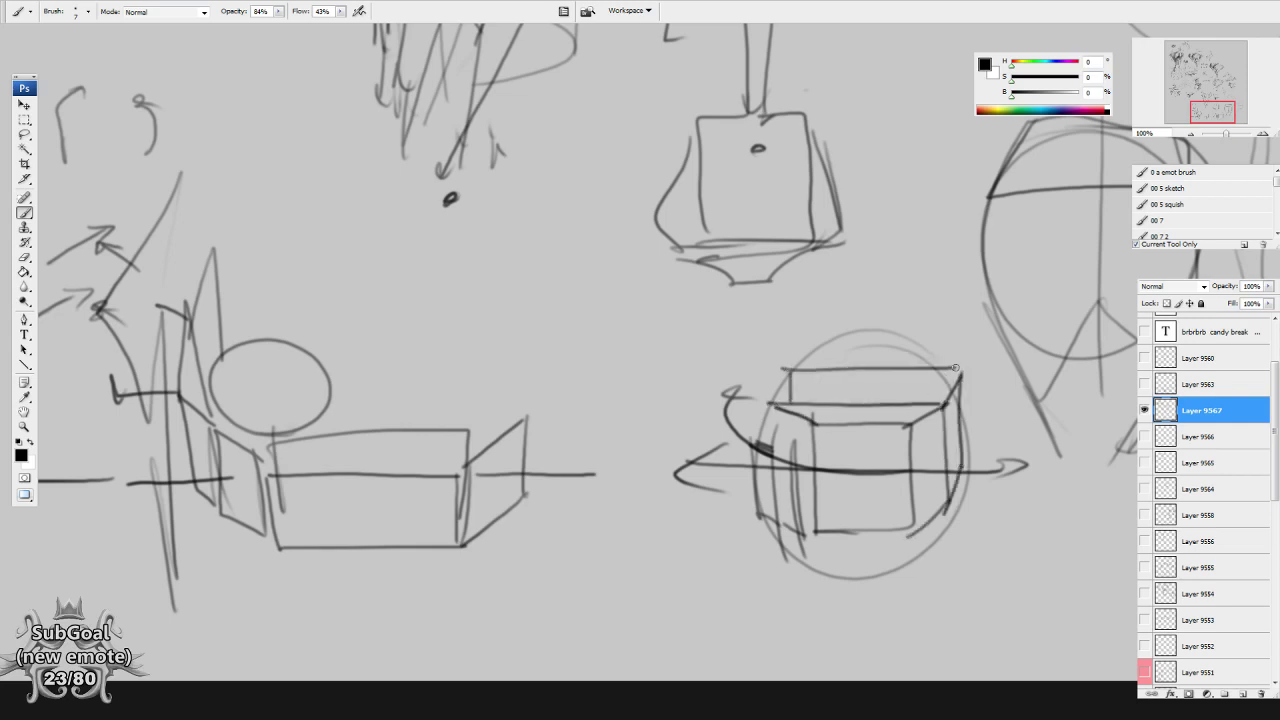
scroll(932, 510, down, 1)
drag(947, 490, 913, 522)
mouse_move(857, 417)
mouse_down()
mouse_move(865, 533)
mouse_move(924, 417)
mouse_up()
Draw a row of faceted panels bending around a corner to the right of the oval, with a sweeping curved arrow along their top edge.
drag(1010, 537, 781, 469)
mouse_move(822, 432)
mouse_down()
mouse_move(754, 488)
mouse_move(918, 456)
mouse_move(864, 520)
mouse_up()
mouse_move(731, 494)
mouse_down()
mouse_move(866, 519)
mouse_move(740, 535)
mouse_move(843, 570)
mouse_move(838, 482)
mouse_move(900, 486)
mouse_move(899, 550)
mouse_up()
drag(842, 552, 898, 546)
mouse_move(900, 488)
mouse_down()
mouse_move(938, 472)
mouse_move(932, 530)
mouse_move(898, 549)
mouse_up()
drag(938, 469, 965, 433)
mouse_move(965, 433)
mouse_down()
mouse_move(959, 500)
mouse_move(932, 535)
mouse_move(892, 532)
mouse_up()
mouse_move(725, 455)
mouse_down()
mouse_move(890, 483)
mouse_move(1000, 383)
mouse_move(1000, 402)
mouse_up()
Stack two stepped blocks on the left half of the bent panel row.
key(e)
key(b)
mouse_move(766, 414)
mouse_down()
mouse_move(745, 440)
mouse_move(746, 424)
mouse_up()
drag(743, 422, 843, 449)
drag(844, 443, 838, 484)
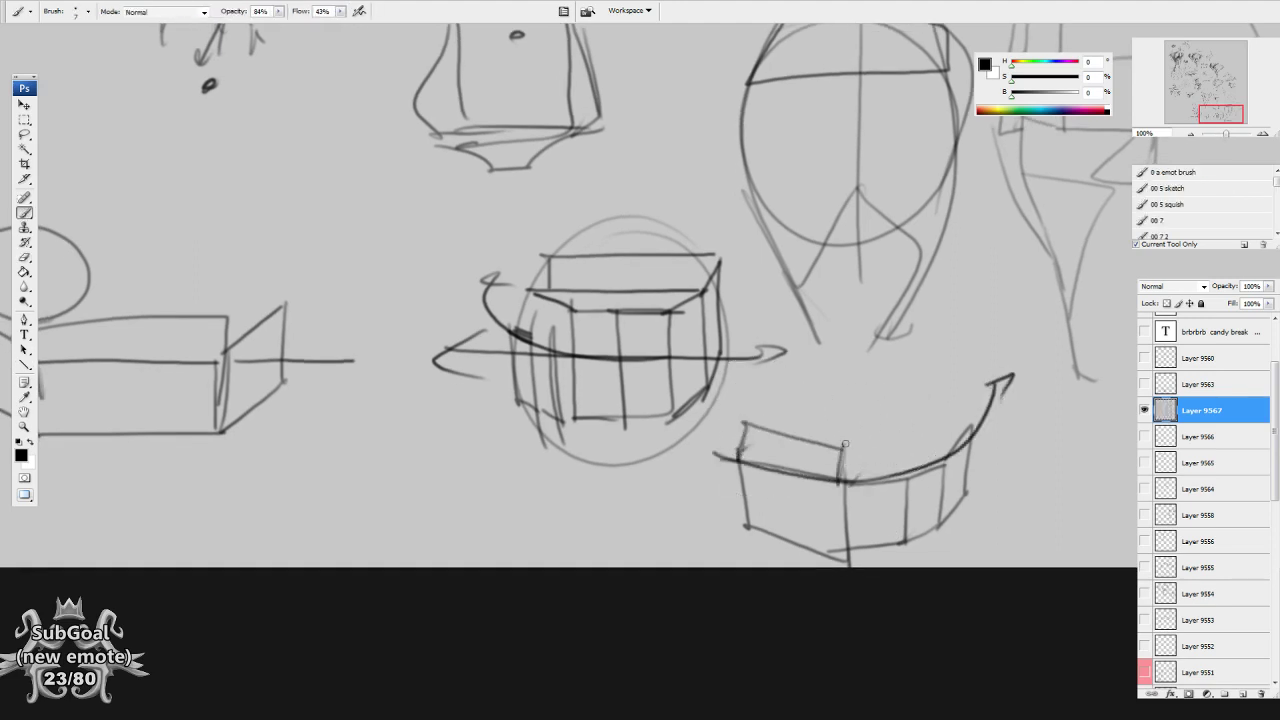
drag(743, 423, 776, 403)
mouse_move(765, 404)
mouse_down()
mouse_move(853, 427)
mouse_move(835, 459)
mouse_up()
drag(775, 404, 771, 379)
drag(768, 378, 851, 399)
drag(851, 398, 848, 428)
mouse_move(768, 379)
mouse_down()
mouse_move(790, 363)
mouse_move(857, 381)
mouse_up()
drag(857, 381, 849, 399)
Add a thin lower tier beneath the stepped blocks and a small upright block on the right half of the stack.
drag(890, 467, 848, 470)
drag(734, 418, 731, 446)
drag(733, 443, 835, 476)
drag(729, 455, 748, 450)
mouse_move(903, 489)
mouse_down()
mouse_move(887, 500)
mouse_move(860, 432)
mouse_move(892, 420)
mouse_move(914, 476)
mouse_up()
mouse_move(886, 422)
mouse_down()
mouse_move(884, 382)
mouse_move(858, 428)
mouse_up()
mouse_move(886, 382)
mouse_down()
mouse_move(860, 361)
mouse_move(832, 366)
mouse_up()
mouse_move(834, 366)
mouse_down()
mouse_move(856, 388)
mouse_move(836, 392)
mouse_move(846, 434)
mouse_move(841, 414)
mouse_up()
Draw concentric curved contours around the stepped stack and darken the gap between its left and right blocks.
mouse_move(847, 386)
mouse_down()
mouse_move(852, 424)
mouse_move(922, 386)
mouse_move(926, 402)
mouse_up()
mouse_move(782, 450)
mouse_down()
mouse_move(840, 448)
mouse_move(940, 388)
mouse_up()
mouse_move(825, 436)
mouse_down()
mouse_move(816, 494)
mouse_move(862, 462)
mouse_up()
mouse_move(860, 426)
mouse_down()
mouse_move(876, 486)
mouse_move(868, 452)
mouse_up()
mouse_move(866, 474)
mouse_down()
mouse_move(831, 388)
mouse_move(826, 438)
mouse_up()
mouse_move(824, 390)
mouse_down()
mouse_move(822, 432)
mouse_move(843, 412)
mouse_move(826, 413)
mouse_up()
Enclose the whole stepped block stack in a large rounded outline.
drag(794, 569, 801, 564)
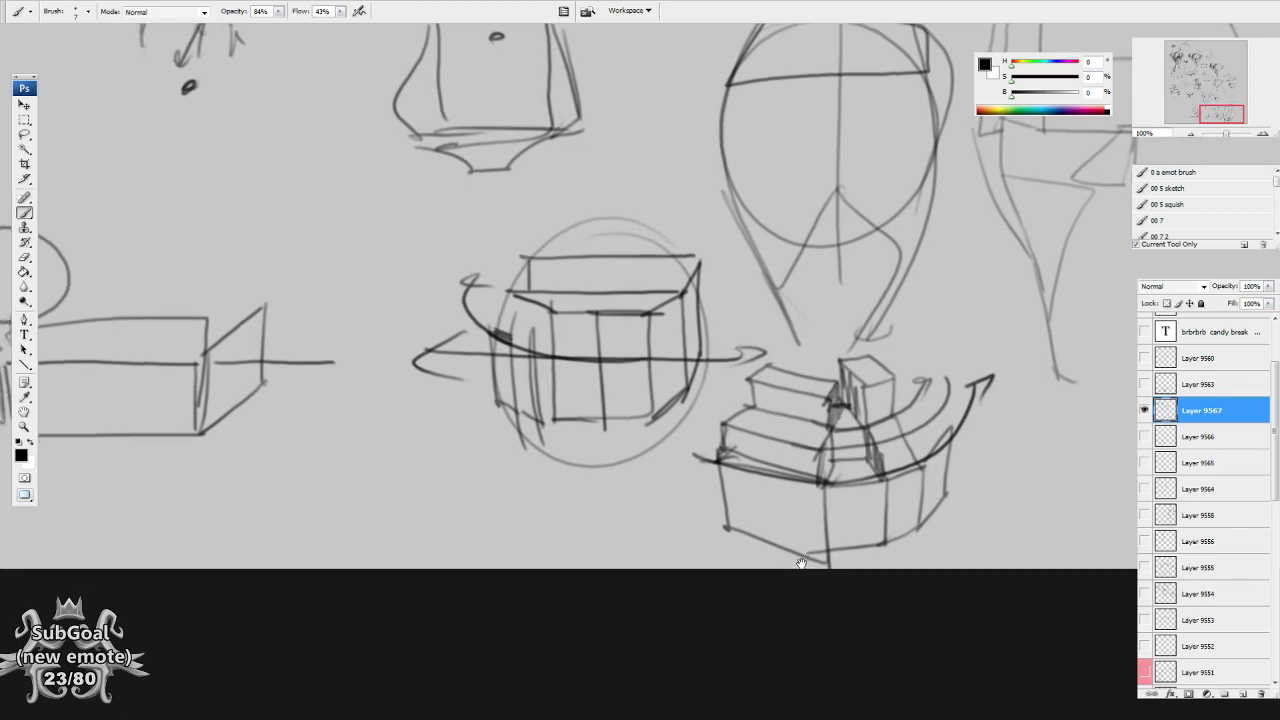
drag(726, 552, 747, 542)
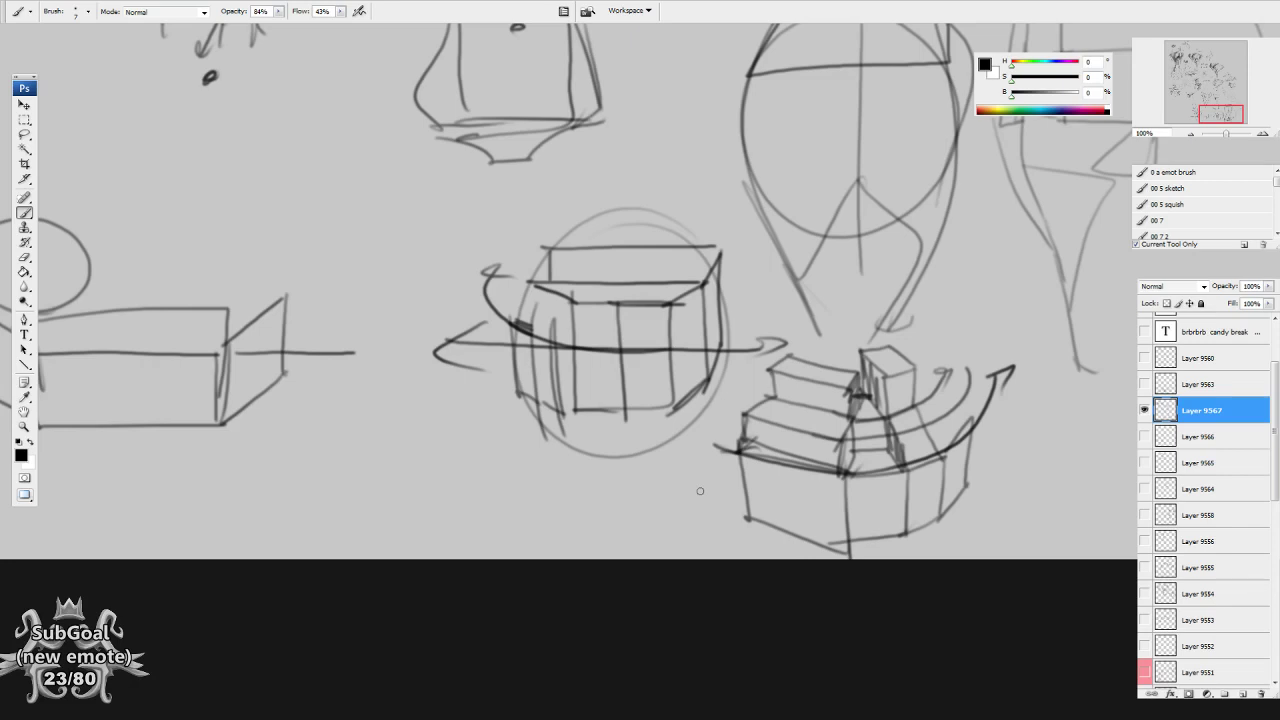
drag(700, 491, 689, 500)
mouse_move(925, 334)
mouse_down()
mouse_move(700, 403)
mouse_move(832, 303)
mouse_up()
drag(447, 443, 470, 504)
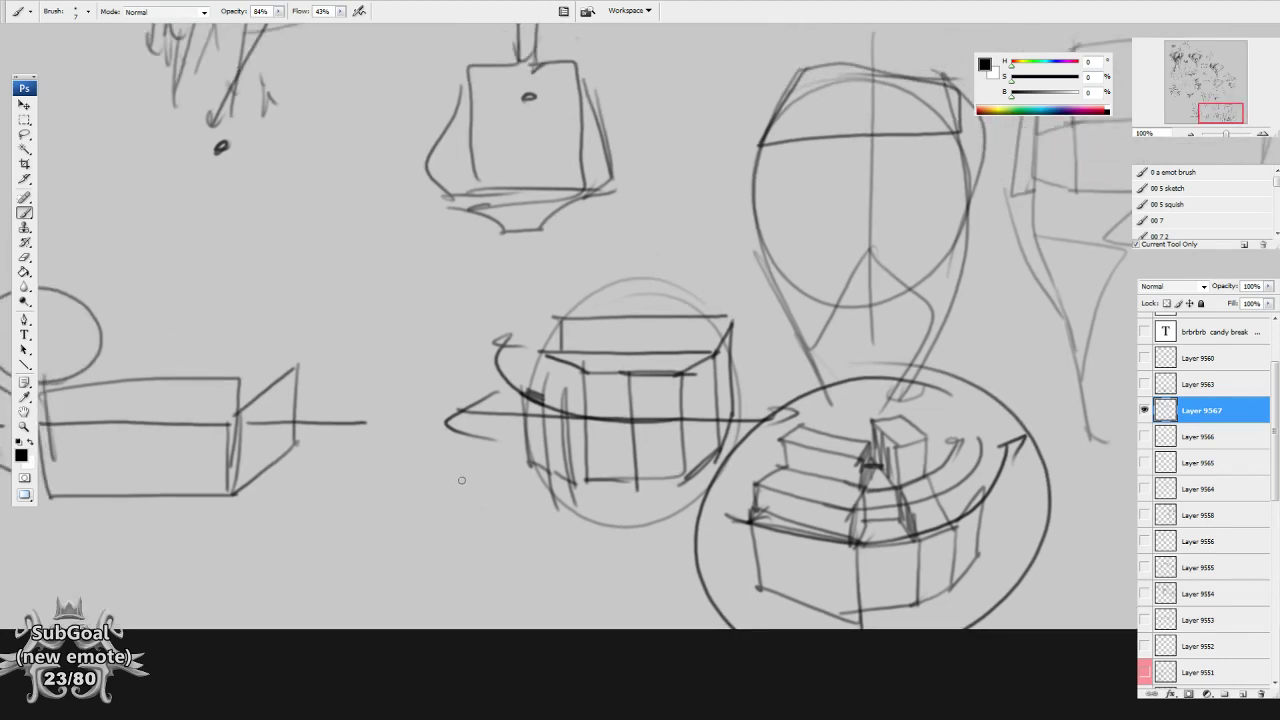
Mark two points joined by a thick line on the circle construction's band edge, and hang a rectangular panel beneath it.
drag(490, 393, 397, 637)
drag(686, 389, 683, 387)
drag(764, 376, 768, 378)
drag(683, 387, 777, 377)
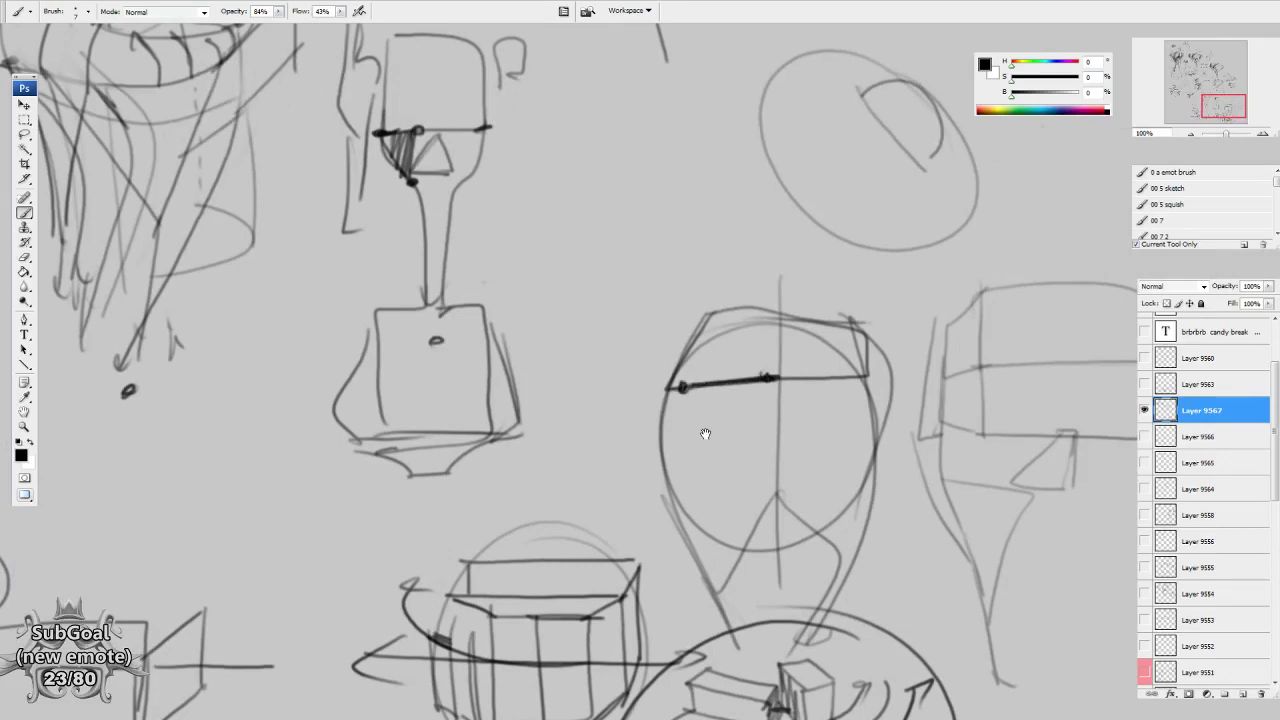
drag(706, 434, 704, 431)
drag(682, 381, 682, 446)
drag(680, 446, 773, 443)
drag(773, 443, 773, 379)
drag(773, 379, 769, 438)
Attach a narrow side panel to the left of the rectangular panel, with a slanted plane descending below it.
mouse_move(677, 412)
mouse_down()
mouse_move(690, 411)
mouse_move(639, 386)
mouse_move(639, 438)
mouse_up()
mouse_move(639, 438)
mouse_down()
mouse_move(691, 445)
mouse_move(649, 419)
mouse_move(629, 384)
mouse_up()
drag(629, 384, 631, 441)
drag(631, 441, 644, 432)
drag(637, 480, 635, 445)
drag(644, 398, 646, 447)
drag(632, 445, 676, 491)
Extend the circle construction's front panel with a second row beneath it, reaching from the side panel to the centre line.
drag(662, 492, 676, 491)
drag(646, 437, 699, 437)
mouse_move(699, 437)
mouse_down()
mouse_move(690, 394)
mouse_move(690, 440)
mouse_up()
drag(690, 437, 782, 436)
drag(780, 382, 780, 432)
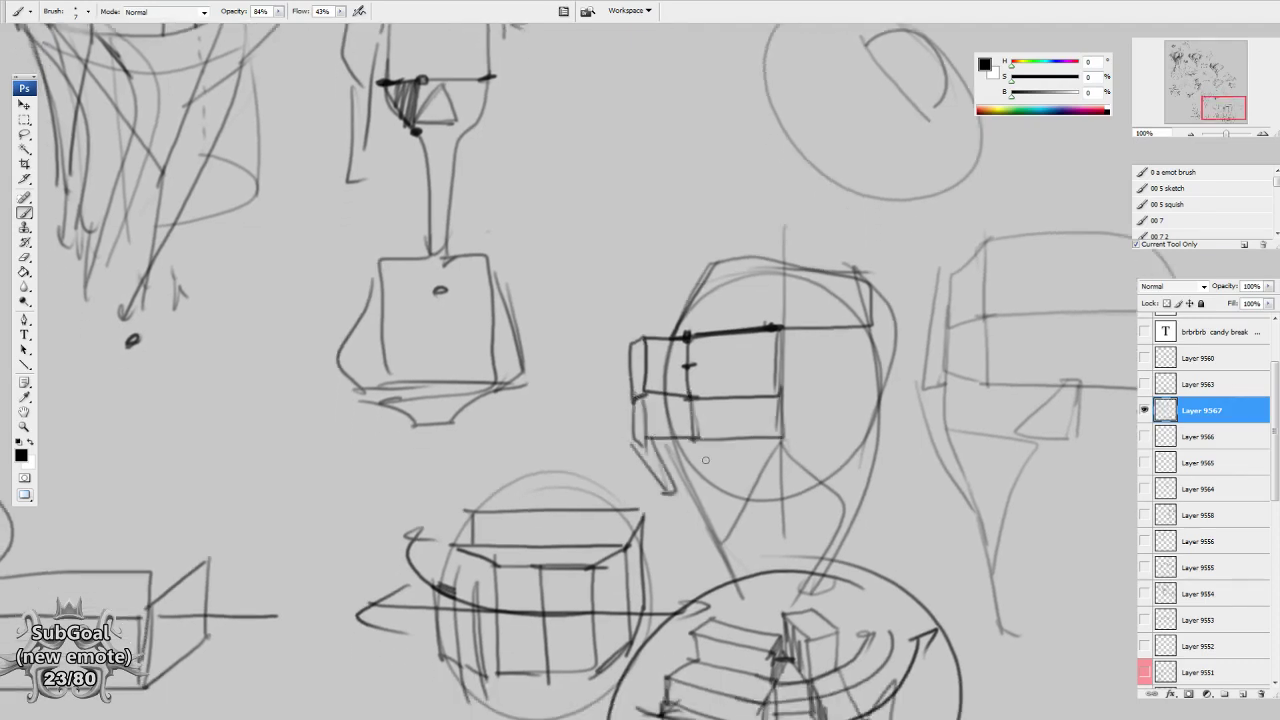
Add an upper inner block, descending slanted strokes below the panels and an angled plane rising at the circle construction's upper left.
mouse_move(691, 438)
mouse_down()
mouse_move(722, 470)
mouse_move(765, 430)
mouse_move(759, 276)
mouse_up()
mouse_move(752, 330)
mouse_down()
mouse_move(747, 273)
mouse_move(763, 268)
mouse_up()
drag(708, 509, 709, 493)
mouse_move(698, 412)
mouse_down()
mouse_move(682, 455)
mouse_move(691, 505)
mouse_up()
mouse_move(684, 468)
mouse_down()
mouse_move(699, 543)
mouse_move(703, 530)
mouse_up()
mouse_move(687, 318)
mouse_down()
mouse_move(655, 261)
mouse_move(648, 321)
mouse_up()
drag(655, 264, 684, 232)
drag(676, 232, 691, 240)
scroll(709, 469, down, 1)
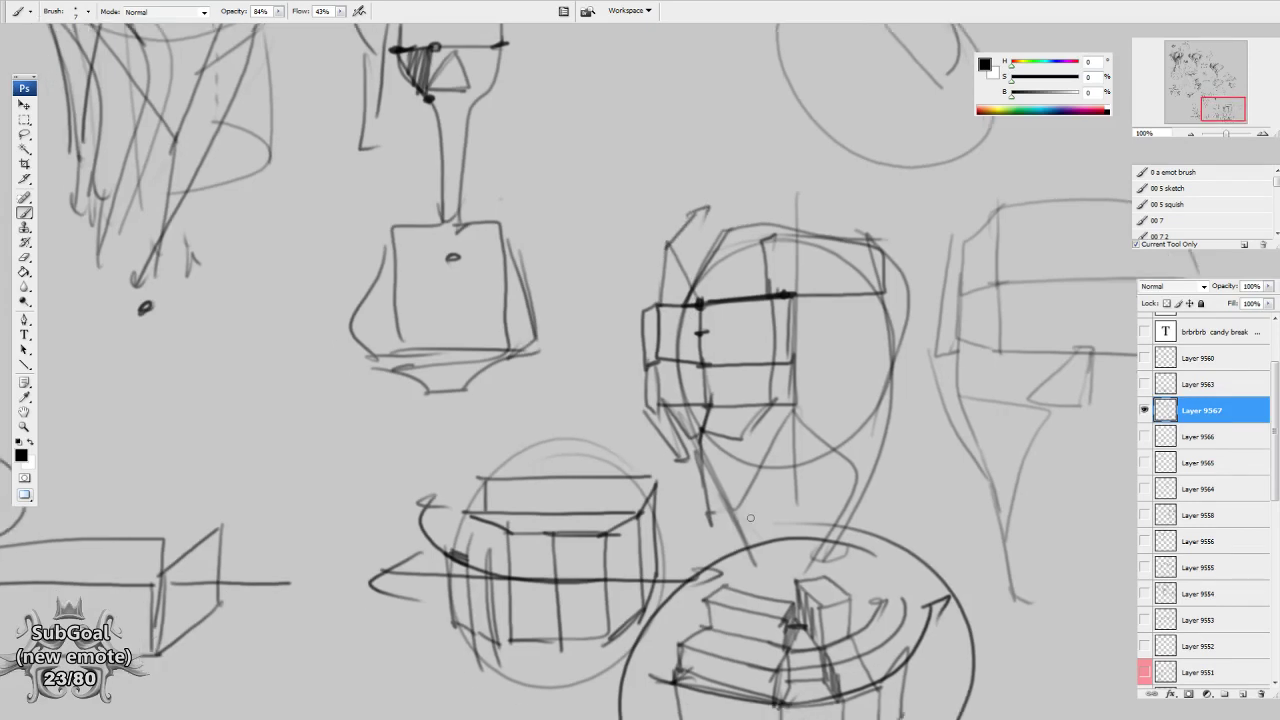
Draw a long line with an arrow and a second upward arrow to the right of the small circle diagram beside the shaded cone study.
mouse_move(444, 428)
mouse_down()
mouse_move(551, 540)
mouse_move(488, 710)
mouse_up()
drag(682, 342, 624, 514)
scroll(623, 513, up, 8)
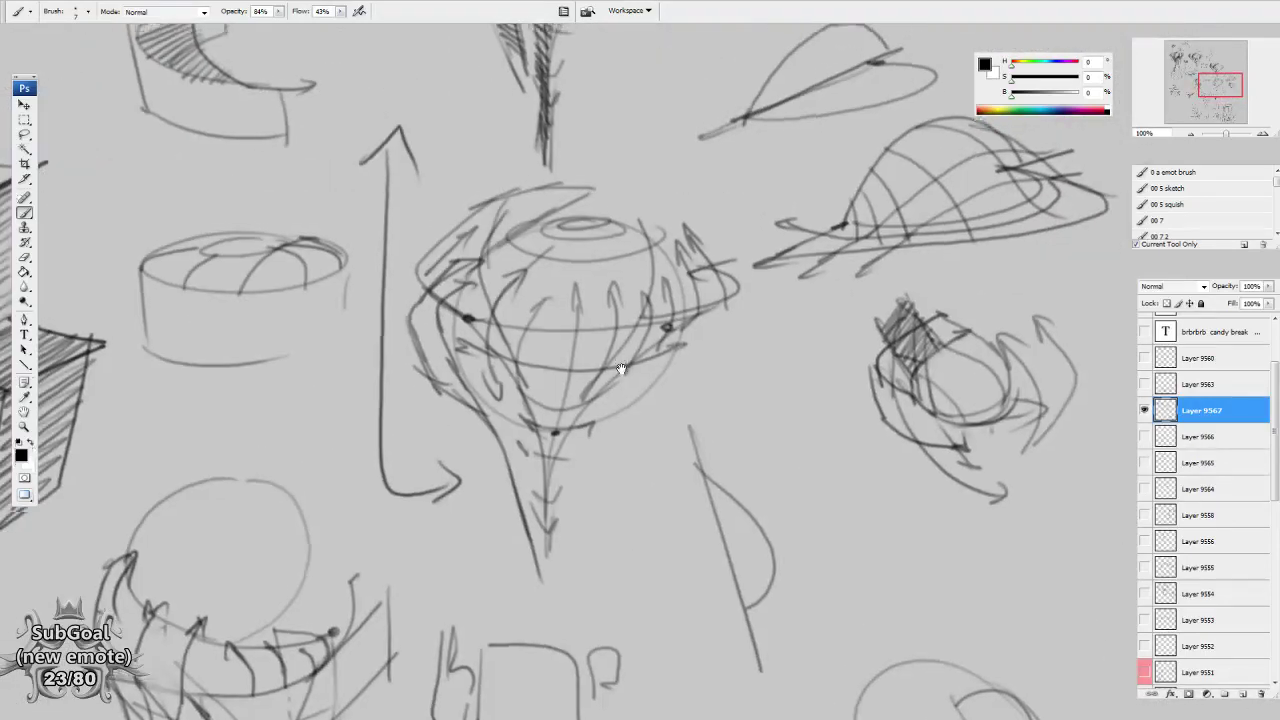
mouse_move(618, 567)
mouse_down()
mouse_move(597, 620)
mouse_move(615, 222)
mouse_up()
drag(456, 246, 775, 643)
mouse_move(551, 292)
mouse_down()
mouse_move(678, 549)
mouse_move(728, 618)
mouse_up()
mouse_move(623, 494)
mouse_down()
mouse_move(600, 444)
mouse_move(549, 437)
mouse_move(540, 448)
mouse_up()
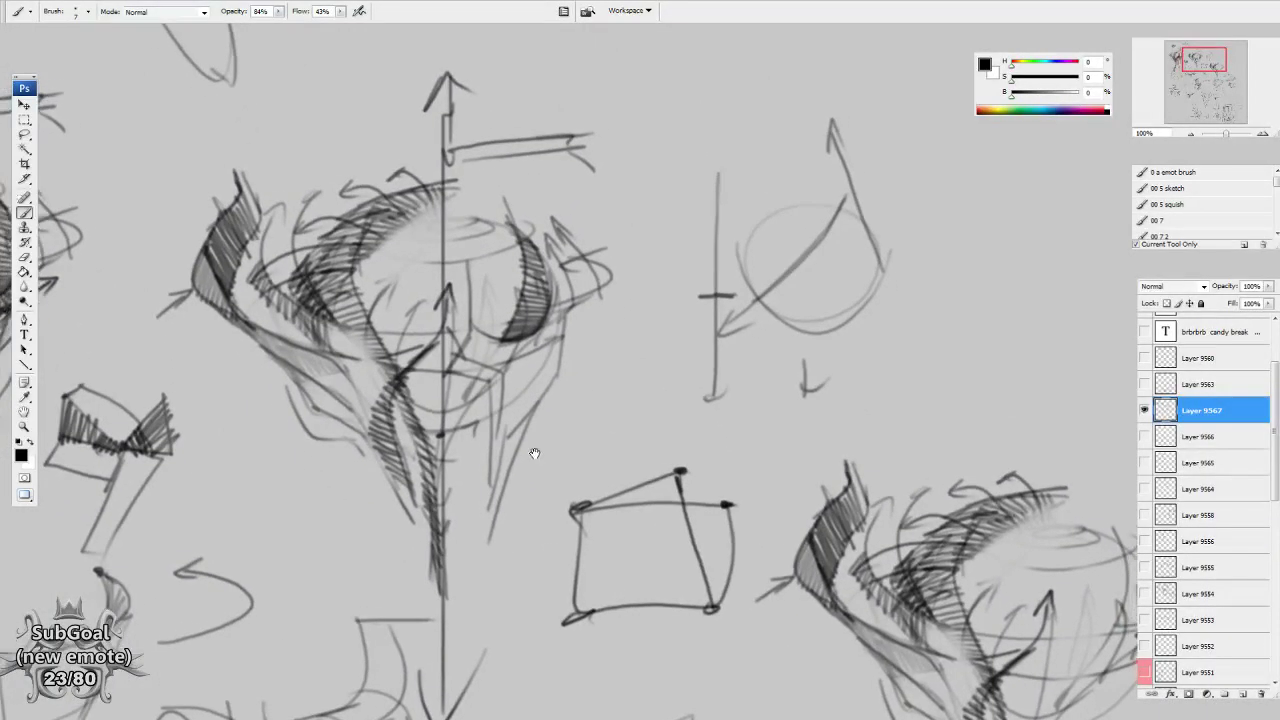
drag(449, 289, 446, 265)
drag(539, 278, 522, 311)
drag(860, 392, 853, 402)
mouse_move(894, 220)
mouse_down()
mouse_move(868, 418)
mouse_move(855, 428)
mouse_up()
mouse_move(878, 250)
mouse_down()
mouse_move(856, 162)
mouse_move(866, 180)
mouse_up()
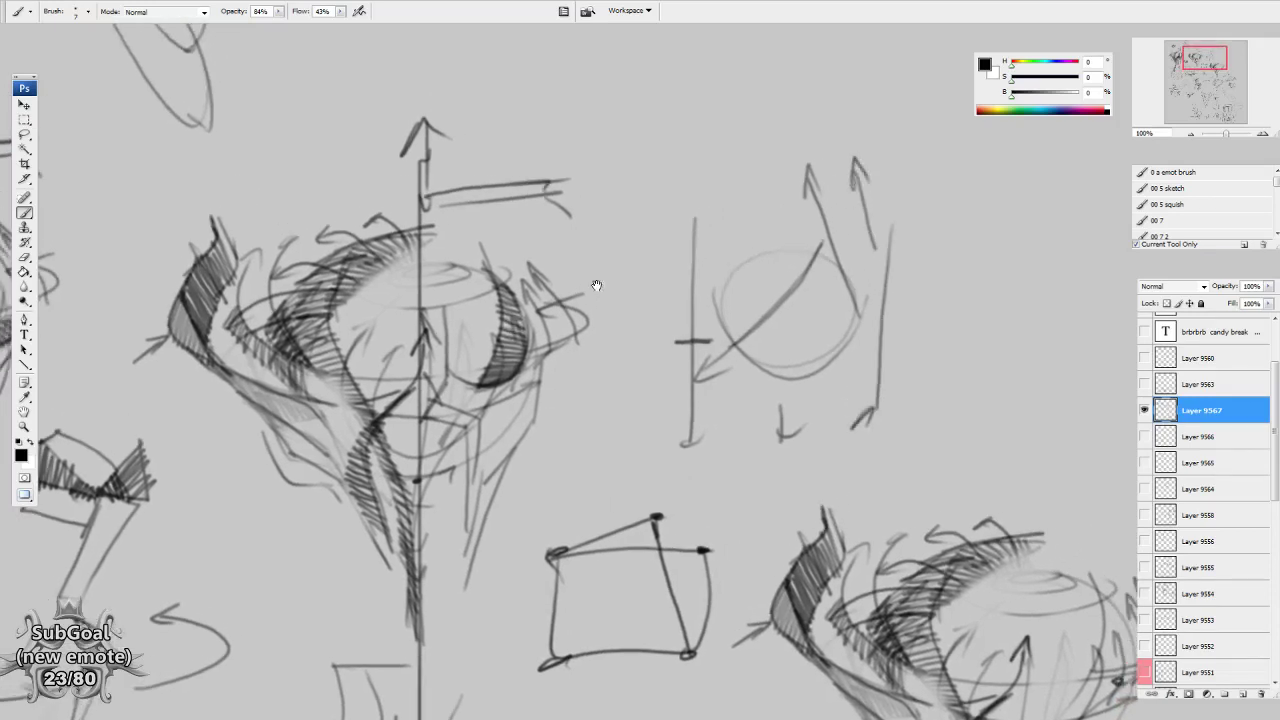
Draw an arrow leading down toward the bar above the shaded cone study and write "100" inside a rounded box.
drag(597, 286, 591, 322)
drag(635, 113, 571, 208)
mouse_move(581, 171)
mouse_down()
mouse_move(562, 214)
mouse_move(592, 206)
mouse_up()
mouse_move(567, 248)
mouse_down()
mouse_move(611, 184)
mouse_move(570, 246)
mouse_up()
drag(650, 92, 641, 128)
mouse_move(686, 104)
mouse_down()
mouse_move(668, 112)
mouse_move(688, 104)
mouse_up()
mouse_move(728, 104)
mouse_down()
mouse_move(702, 114)
mouse_move(730, 102)
mouse_up()
Add pointer marks around the corners of the "100" box and a small x below its lower left corner.
mouse_move(620, 70)
mouse_down()
mouse_move(654, 196)
mouse_move(580, 158)
mouse_move(648, 197)
mouse_up()
drag(628, 180, 636, 212)
mouse_move(838, 127)
mouse_down()
mouse_move(812, 184)
mouse_move(838, 188)
mouse_up()
mouse_move(866, 302)
mouse_down()
mouse_move(825, 294)
mouse_move(840, 287)
mouse_up()
drag(632, 330, 658, 299)
drag(641, 306, 654, 328)
Draw a long bent arrow from the bar above the shaded cone study, down its right side and pointing back inward.
drag(623, 406, 732, 255)
mouse_move(558, 188)
mouse_down()
mouse_move(601, 189)
mouse_move(728, 217)
mouse_move(738, 483)
mouse_move(664, 508)
mouse_up()
mouse_move(690, 478)
mouse_down()
mouse_move(656, 512)
mouse_move(694, 516)
mouse_up()
drag(817, 578, 821, 538)
drag(884, 472, 742, 648)
Draw three arrows pointing right from the "100" box and write a percent sign beyond them.
mouse_move(797, 210)
mouse_down()
mouse_move(866, 214)
mouse_move(840, 228)
mouse_up()
drag(880, 223, 858, 233)
drag(802, 188, 880, 189)
drag(868, 176, 888, 203)
mouse_move(805, 267)
mouse_down()
mouse_move(862, 267)
mouse_move(839, 283)
mouse_up()
drag(933, 297, 911, 311)
drag(950, 218, 929, 258)
mouse_move(933, 214)
mouse_down()
mouse_move(946, 208)
mouse_move(941, 219)
mouse_up()
drag(944, 252, 941, 258)
drag(939, 490, 927, 461)
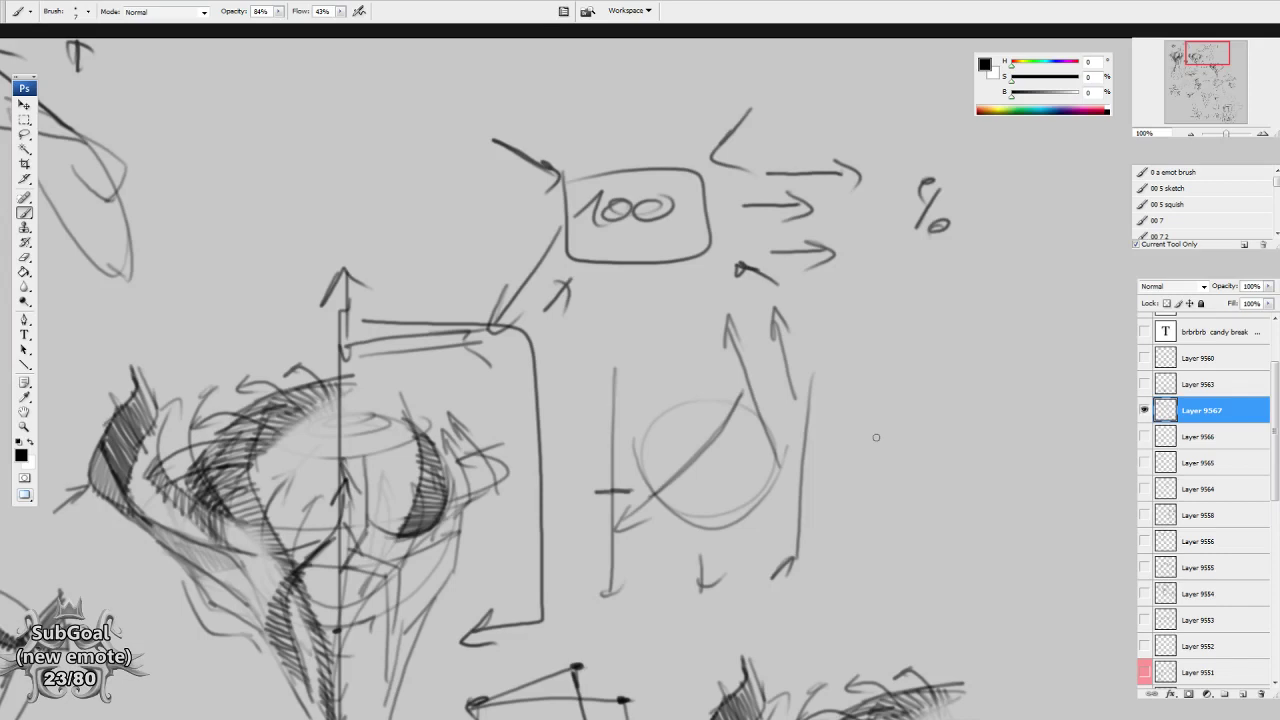
Outline a stepped strip down the front right of the shaded cone study and hatch it beside the centre line.
drag(476, 592, 613, 373)
mouse_move(905, 438)
mouse_down()
mouse_move(810, 538)
mouse_move(811, 521)
mouse_up()
mouse_move(497, 467)
mouse_down()
mouse_move(601, 431)
mouse_move(616, 384)
mouse_move(533, 566)
mouse_up()
mouse_move(560, 325)
mouse_down()
mouse_move(583, 337)
mouse_move(564, 468)
mouse_move(574, 441)
mouse_up()
mouse_move(553, 450)
mouse_down()
mouse_move(585, 397)
mouse_move(561, 386)
mouse_move(585, 361)
mouse_move(557, 360)
mouse_move(572, 324)
mouse_move(519, 340)
mouse_move(530, 304)
mouse_move(494, 300)
mouse_move(522, 263)
mouse_move(486, 253)
mouse_up()
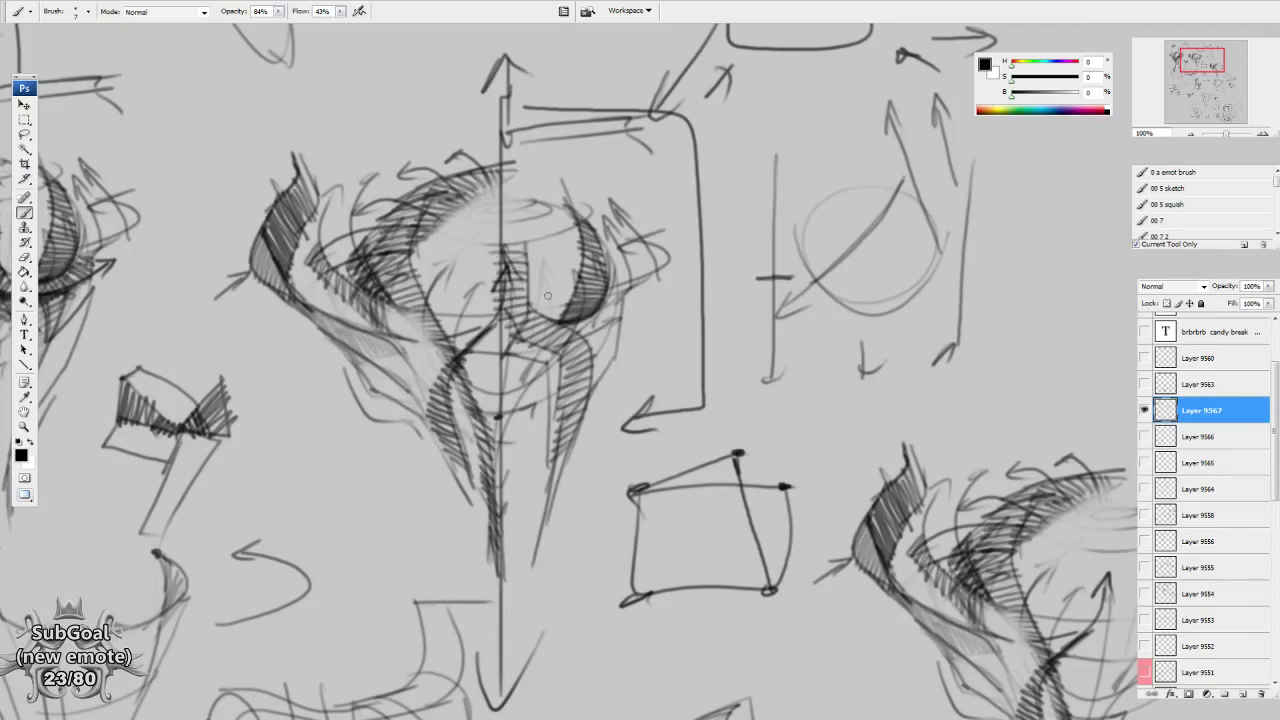
Draw and hatch a curved band around the oval opening at the front right of the shaded cone study.
mouse_move(533, 308)
mouse_down()
mouse_move(576, 245)
mouse_move(558, 282)
mouse_move(525, 280)
mouse_move(590, 276)
mouse_move(535, 284)
mouse_move(510, 268)
mouse_move(530, 252)
mouse_move(560, 256)
mouse_up()
scroll(581, 280, up, 1)
scroll(560, 256, down, 1)
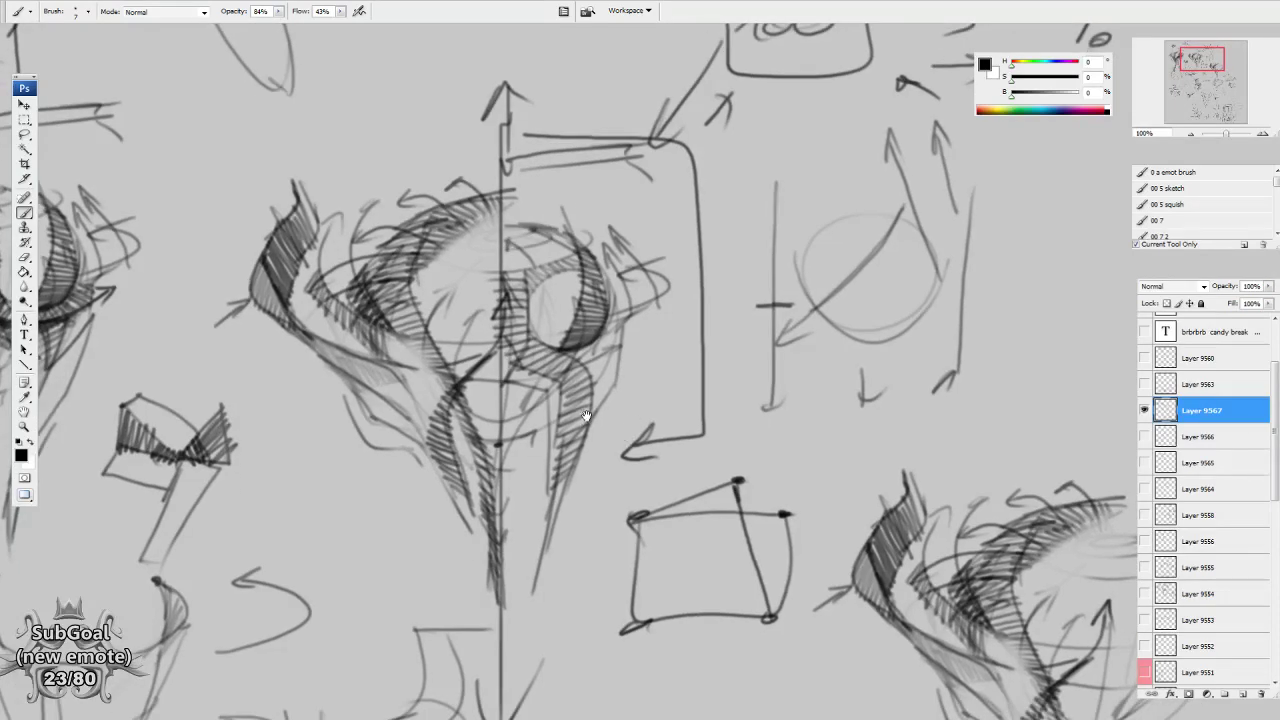
drag(520, 344, 577, 354)
Write a boxed "3" below the percent sign and add a small arrow pointing at the cone study's lower right side.
drag(868, 330, 680, 524)
mouse_move(916, 454)
mouse_down()
mouse_move(806, 466)
mouse_move(731, 494)
mouse_up()
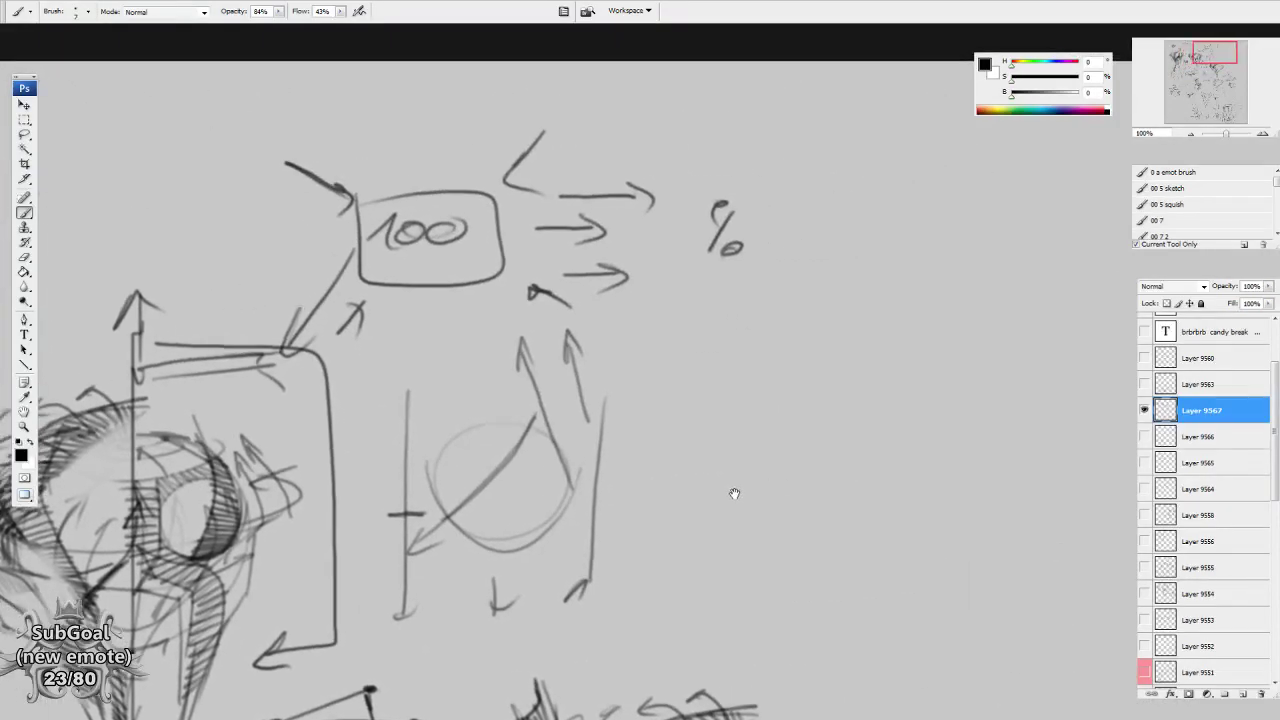
mouse_move(750, 318)
mouse_down()
mouse_move(776, 338)
mouse_move(752, 358)
mouse_up()
mouse_move(738, 312)
mouse_down()
mouse_move(740, 366)
mouse_move(734, 306)
mouse_up()
mouse_move(780, 481)
mouse_down()
mouse_move(751, 503)
mouse_move(745, 460)
mouse_move(976, 213)
mouse_up()
mouse_move(498, 317)
mouse_down()
mouse_move(463, 335)
mouse_move(508, 334)
mouse_up()
Complete a triangle inside the plain circle diagram with a right side and horizontal base, and mark its corners.
drag(842, 339, 782, 383)
mouse_move(691, 198)
mouse_down()
mouse_move(706, 185)
mouse_move(745, 272)
mouse_up()
drag(598, 292, 766, 280)
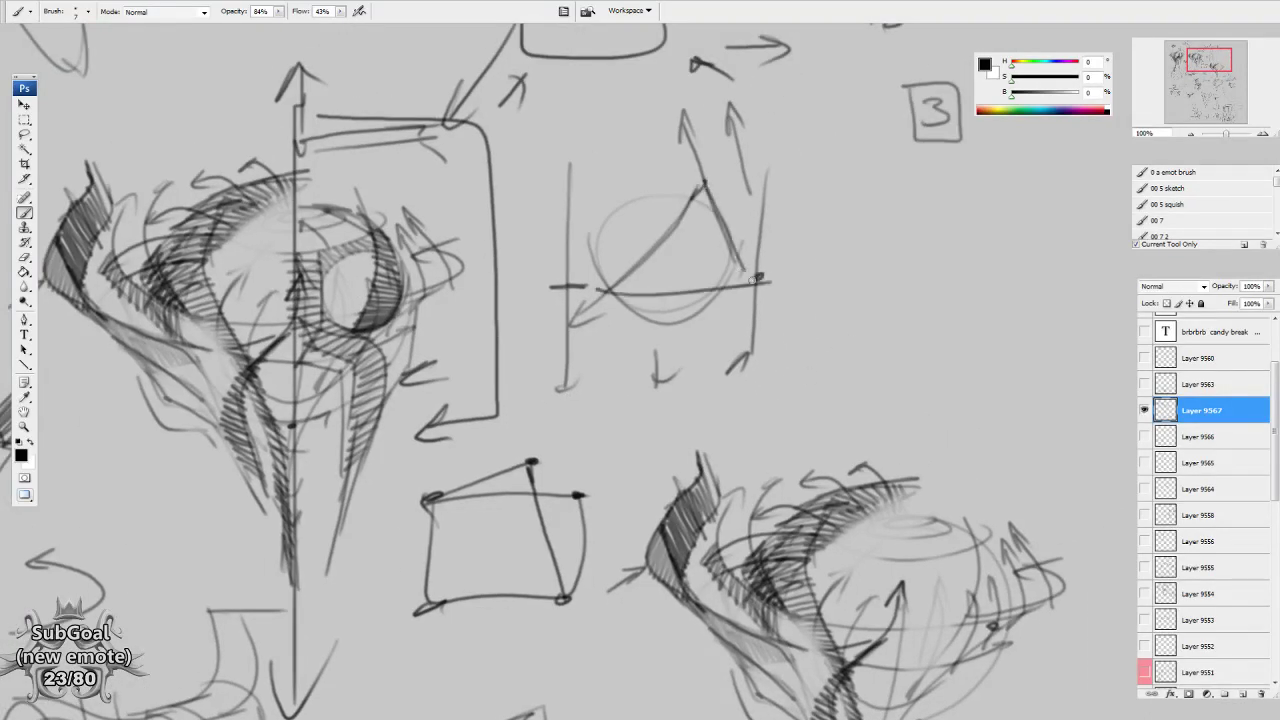
drag(691, 185, 691, 193)
drag(612, 289, 594, 302)
Cut off the triangle's corners with short lines, write a question mark inside, and draw an oval outside each side.
mouse_move(657, 174)
mouse_down()
mouse_move(642, 228)
mouse_move(625, 209)
mouse_up()
mouse_move(765, 194)
mouse_down()
mouse_move(720, 206)
mouse_move(731, 206)
mouse_up()
mouse_move(715, 348)
mouse_down()
mouse_move(652, 375)
mouse_move(706, 336)
mouse_up()
mouse_move(686, 240)
mouse_down()
mouse_move(692, 262)
mouse_move(670, 302)
mouse_up()
click(693, 275)
mouse_move(682, 209)
mouse_down()
mouse_move(720, 208)
mouse_move(708, 298)
mouse_up()
drag(638, 251, 669, 301)
drag(685, 299, 680, 369)
Outline a truncated triangle below the boxed "3", adding narrow triangular flaps at its two lower corners.
drag(874, 437, 772, 408)
drag(917, 385, 803, 361)
mouse_move(786, 291)
mouse_down()
mouse_move(873, 280)
mouse_move(748, 346)
mouse_move(817, 416)
mouse_up()
mouse_move(874, 275)
mouse_down()
mouse_move(906, 330)
mouse_move(843, 416)
mouse_up()
mouse_move(744, 357)
mouse_down()
mouse_move(701, 358)
mouse_move(815, 419)
mouse_up()
mouse_move(911, 338)
mouse_down()
mouse_move(913, 368)
mouse_move(847, 419)
mouse_up()
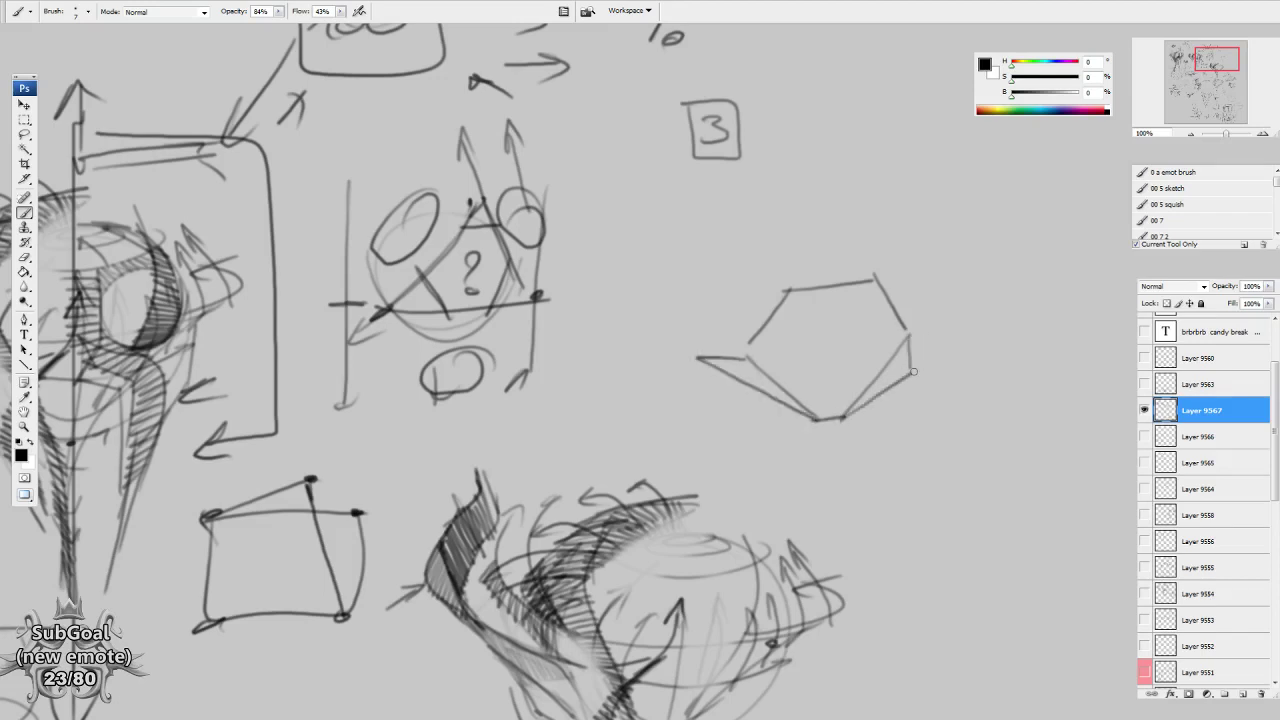
Draw a separate narrow triangle to the upper right and complete a triangular flap on top of the truncated triangle.
scroll(876, 301, up, 1)
drag(901, 306, 853, 362)
mouse_move(925, 148)
mouse_down()
mouse_move(884, 284)
mouse_move(940, 182)
mouse_move(927, 146)
mouse_up()
mouse_move(820, 372)
mouse_down()
mouse_move(759, 327)
mouse_move(731, 384)
mouse_up()
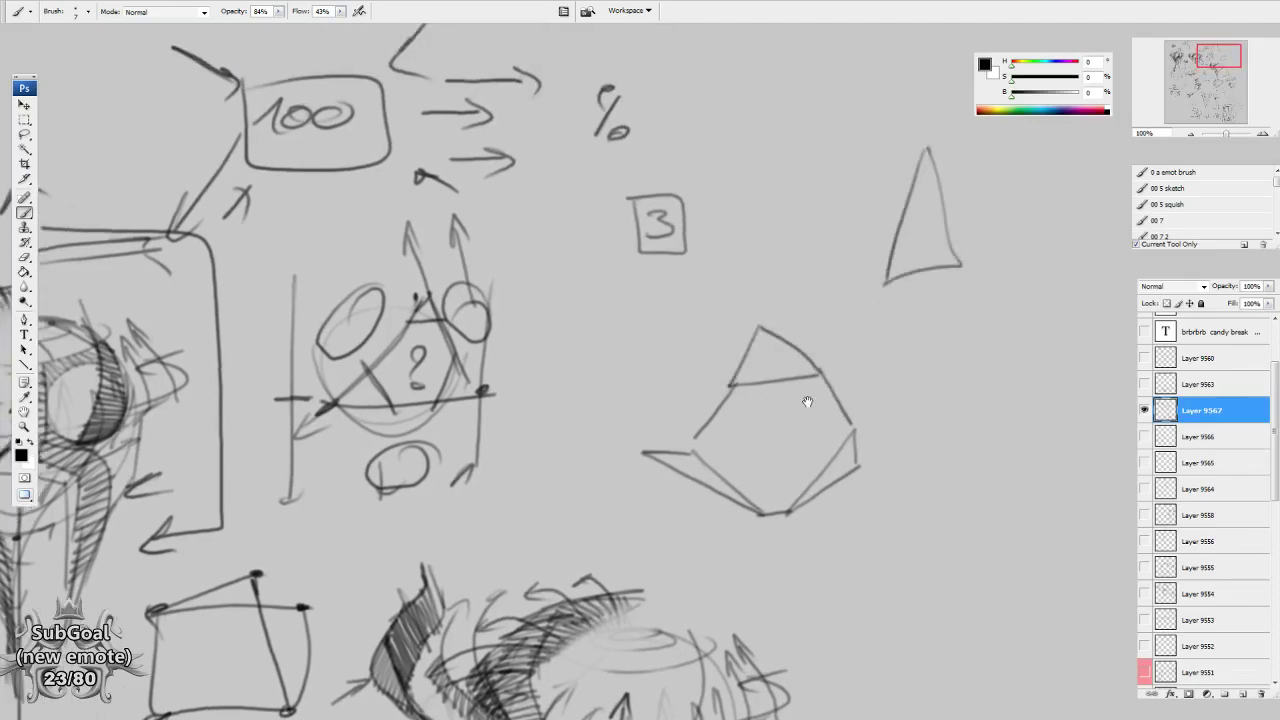
Add short inward arrows across the top, left and right flaps of the truncated triangle.
scroll(842, 398, down, 1)
mouse_move(702, 451)
mouse_down()
mouse_move(737, 430)
mouse_move(690, 452)
mouse_up()
drag(810, 435, 832, 451)
drag(829, 441, 837, 451)
drag(772, 336, 790, 372)
drag(824, 442, 805, 441)
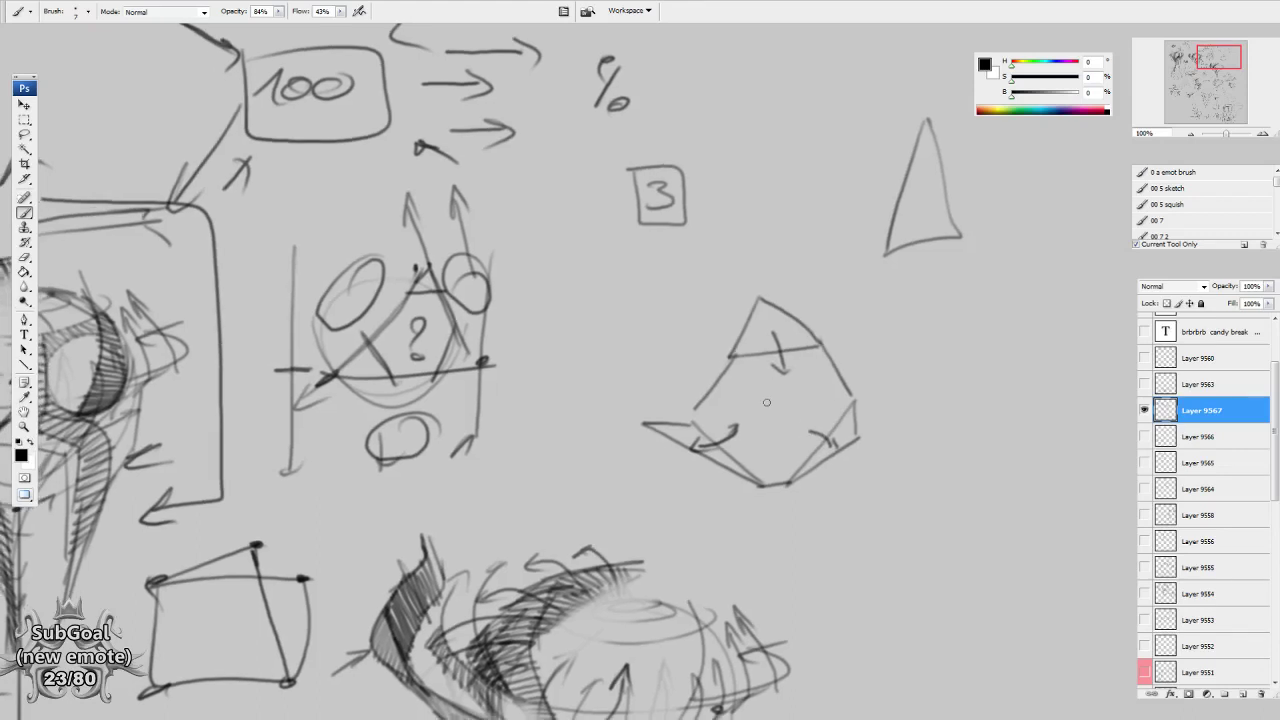
Draw a large circle around the question-mark triangle diagram and densely hatch the bands around the cone study's oval opening.
drag(926, 543, 664, 451)
drag(793, 493, 971, 426)
mouse_move(441, 445)
mouse_down()
mouse_move(828, 460)
mouse_move(964, 487)
mouse_move(951, 503)
mouse_up()
mouse_move(537, 366)
mouse_down()
mouse_move(700, 531)
mouse_move(694, 499)
mouse_up()
mouse_move(578, 334)
mouse_down()
mouse_move(588, 318)
mouse_move(640, 312)
mouse_move(598, 314)
mouse_move(621, 297)
mouse_move(644, 303)
mouse_move(632, 290)
mouse_move(665, 288)
mouse_up()
mouse_move(646, 286)
mouse_down()
mouse_move(670, 282)
mouse_move(664, 308)
mouse_move(690, 292)
mouse_move(692, 270)
mouse_up()
scroll(708, 449, down, 5)
mouse_move(675, 323)
mouse_down()
mouse_move(690, 305)
mouse_move(672, 362)
mouse_move(662, 305)
mouse_move(692, 338)
mouse_move(700, 300)
mouse_move(636, 530)
mouse_up()
mouse_move(607, 349)
mouse_down()
mouse_move(640, 385)
mouse_move(640, 342)
mouse_move(582, 296)
mouse_up()
drag(936, 395, 686, 508)
mouse_move(866, 229)
mouse_down()
mouse_move(660, 195)
mouse_move(905, 385)
mouse_move(830, 205)
mouse_up()
drag(634, 491, 565, 476)
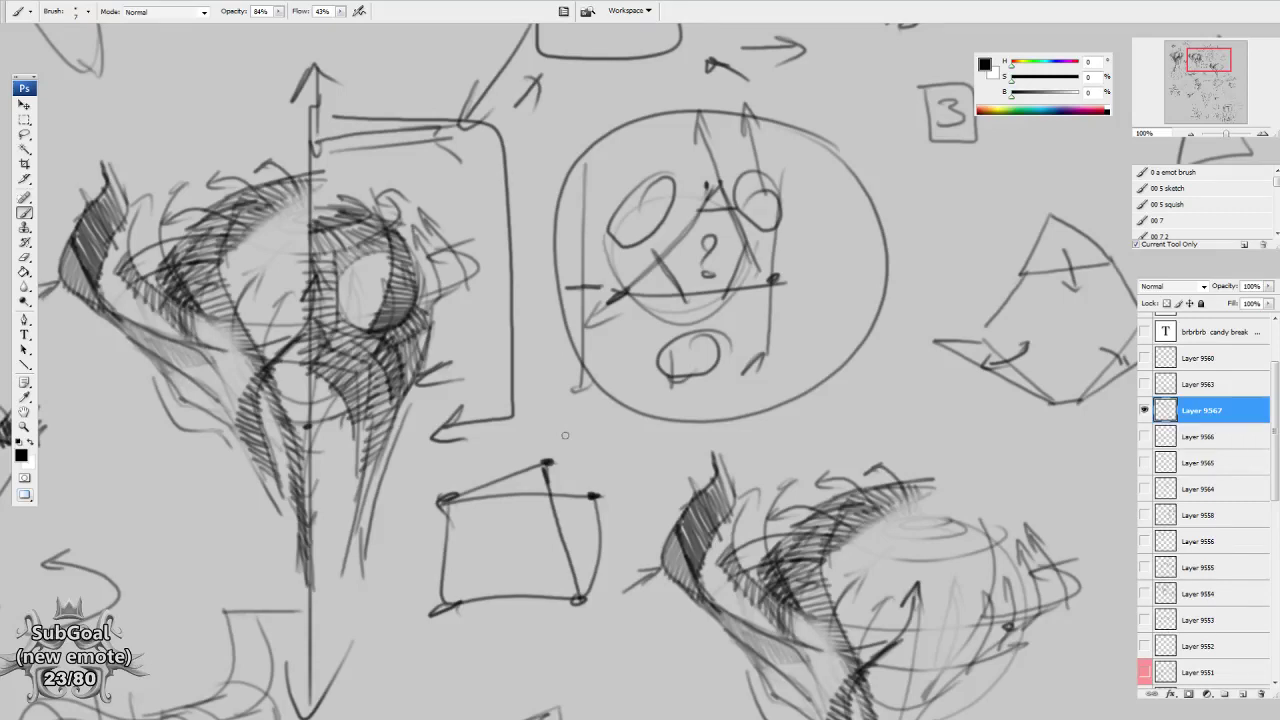
Erase stray marks inside the cone study's oval opening and redraw its edge more firmly.
drag(798, 510, 772, 476)
mouse_move(429, 500)
mouse_down()
mouse_move(470, 432)
mouse_move(551, 504)
mouse_up()
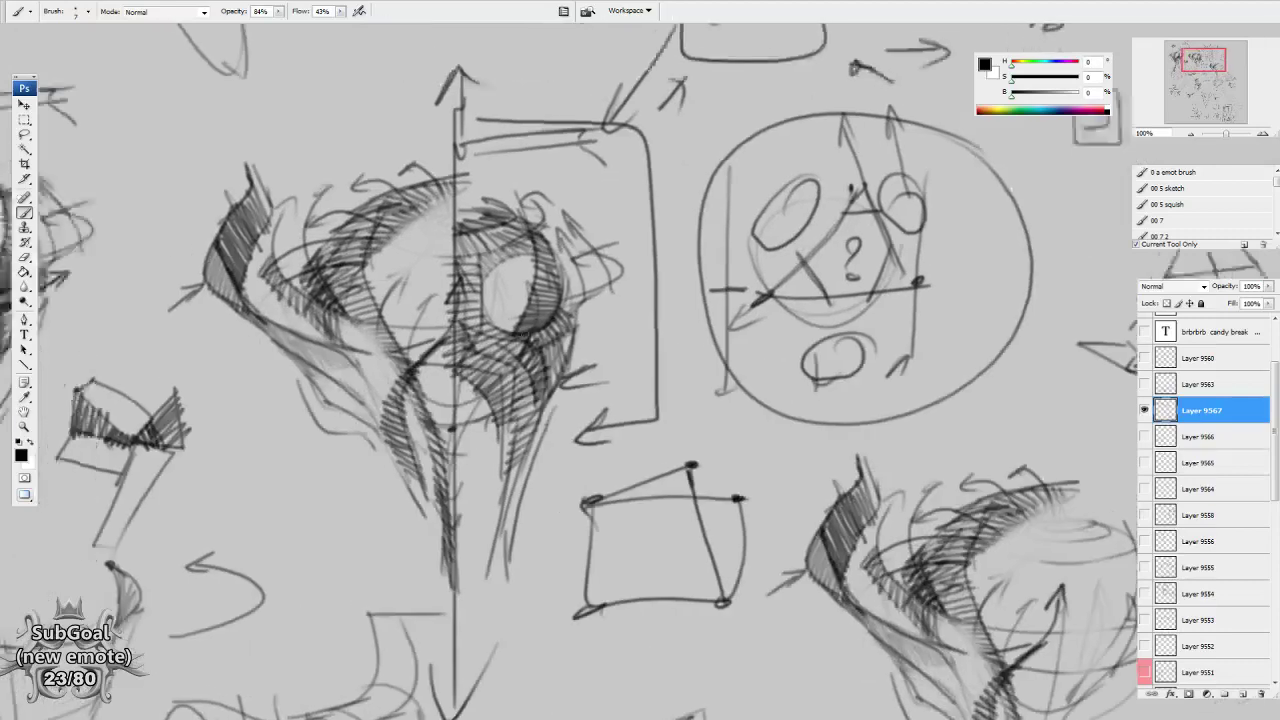
key(e)
mouse_move(523, 268)
mouse_down()
mouse_move(522, 292)
mouse_move(508, 296)
mouse_up()
key(b)
drag(882, 593, 755, 580)
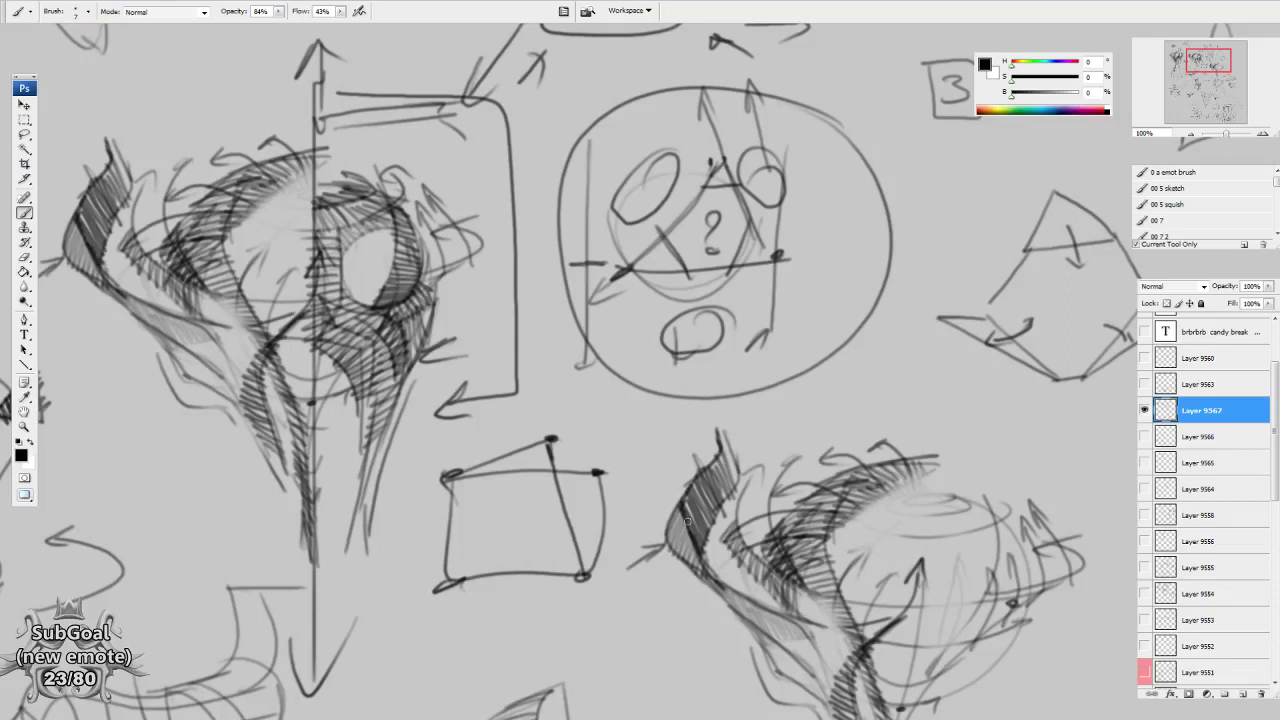
Sketch a large upright egg-shaped oval in the empty area to the upper right of the boxed "3".
drag(531, 492, 945, 329)
drag(577, 322, 601, 298)
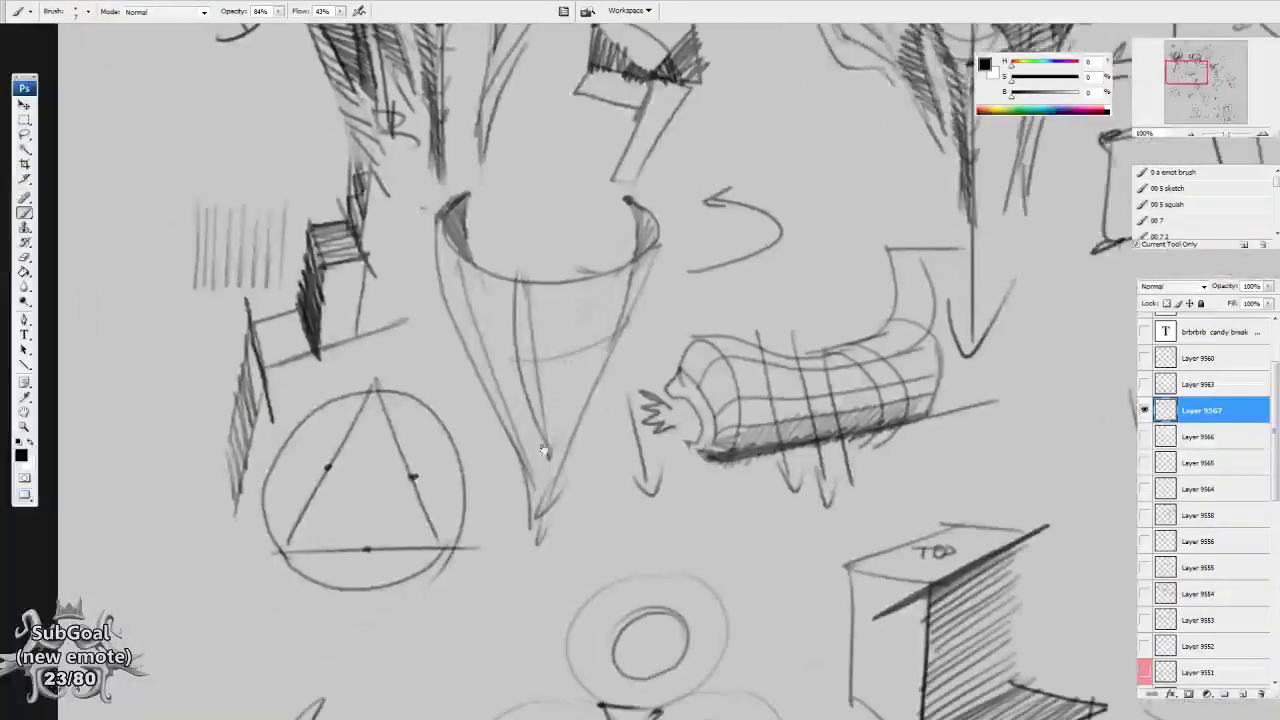
mouse_move(1002, 471)
mouse_down()
mouse_move(612, 474)
mouse_move(409, 520)
mouse_move(649, 579)
mouse_up()
drag(906, 297, 450, 664)
mouse_move(700, 265)
mouse_down()
mouse_move(653, 442)
mouse_move(772, 258)
mouse_up()
key(e)
mouse_move(571, 236)
mouse_down()
mouse_move(584, 200)
mouse_move(577, 335)
mouse_move(522, 376)
mouse_move(513, 335)
mouse_move(527, 288)
mouse_up()
key(b)
mouse_move(574, 74)
mouse_down()
mouse_move(523, 206)
mouse_move(517, 104)
mouse_up()
drag(723, 239, 747, 241)
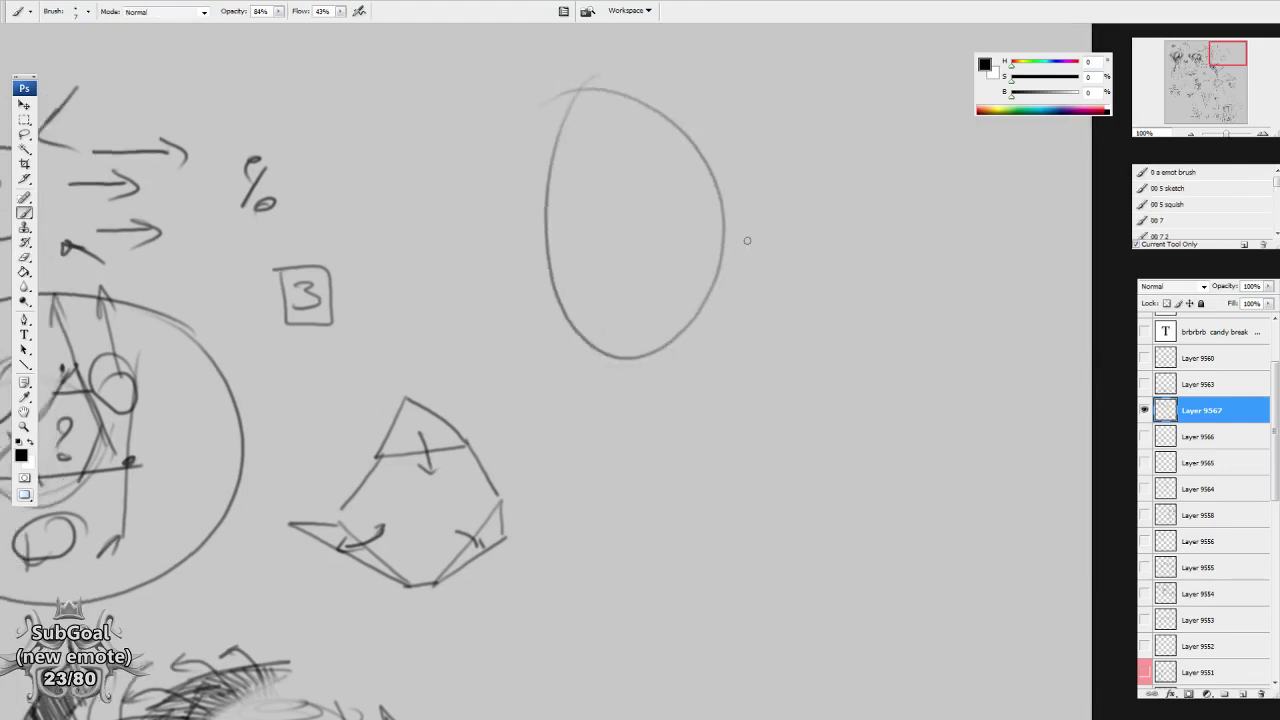
Draw a vertical double-headed arrow through the egg shape from its top to its bottom.
drag(623, 88, 627, 340)
drag(640, 304, 629, 340)
drag(607, 122, 627, 76)
drag(627, 76, 644, 124)
drag(758, 384, 751, 368)
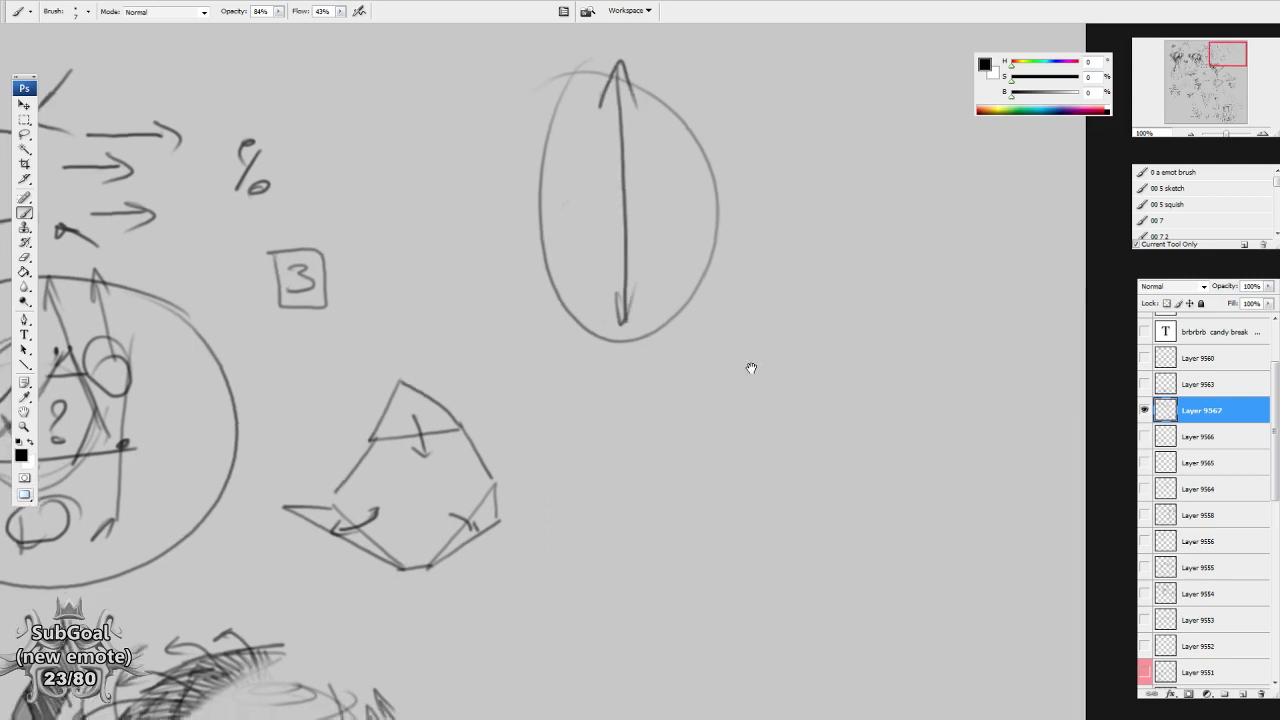
drag(851, 360, 757, 379)
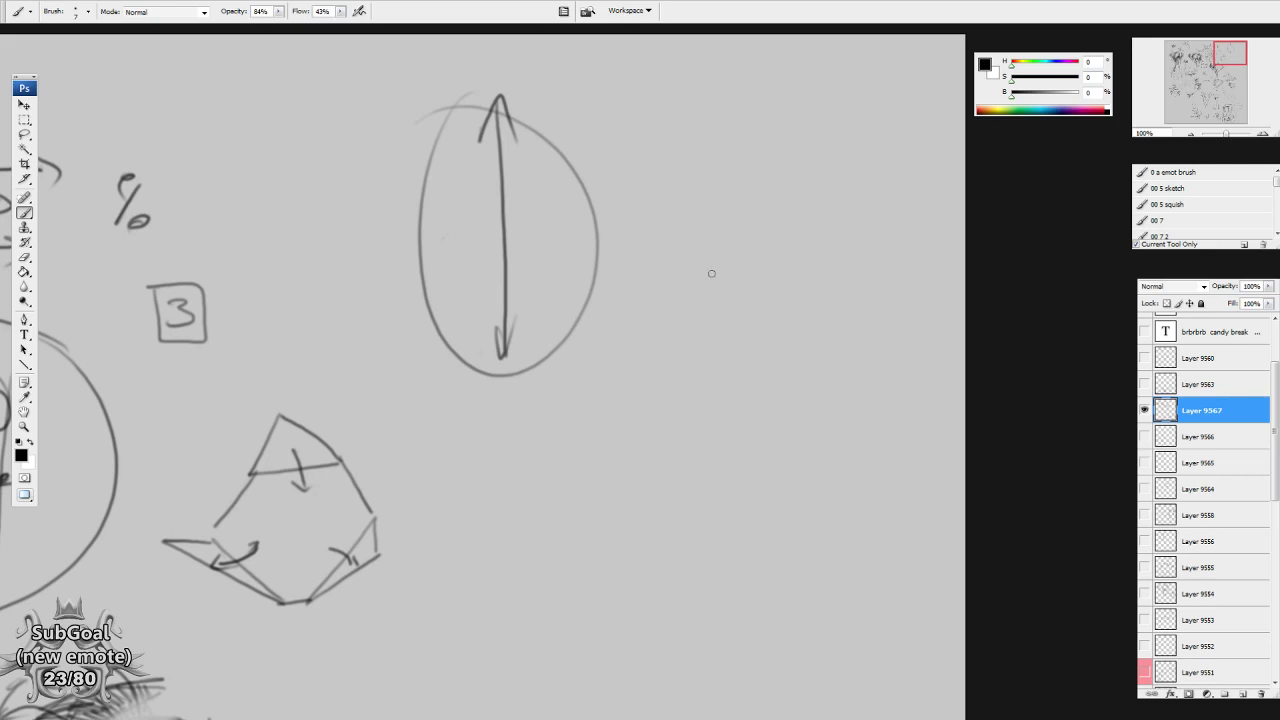
Sketch a large downward-tapering cone outline below the egg, and beneath it a rounded wedge pointed at its left end.
mouse_move(713, 294)
mouse_down()
mouse_move(755, 137)
mouse_move(765, 316)
mouse_move(708, 280)
mouse_move(748, 308)
mouse_up()
drag(844, 350, 819, 350)
drag(727, 609, 688, 402)
mouse_move(729, 547)
mouse_down()
mouse_move(617, 431)
mouse_move(634, 262)
mouse_move(848, 322)
mouse_move(723, 553)
mouse_move(694, 362)
mouse_move(639, 505)
mouse_move(476, 398)
mouse_move(799, 427)
mouse_move(670, 528)
mouse_up()
mouse_move(808, 604)
mouse_down()
mouse_move(815, 518)
mouse_move(860, 493)
mouse_up()
key(e)
drag(730, 418, 837, 434)
key(b)
drag(737, 388, 818, 422)
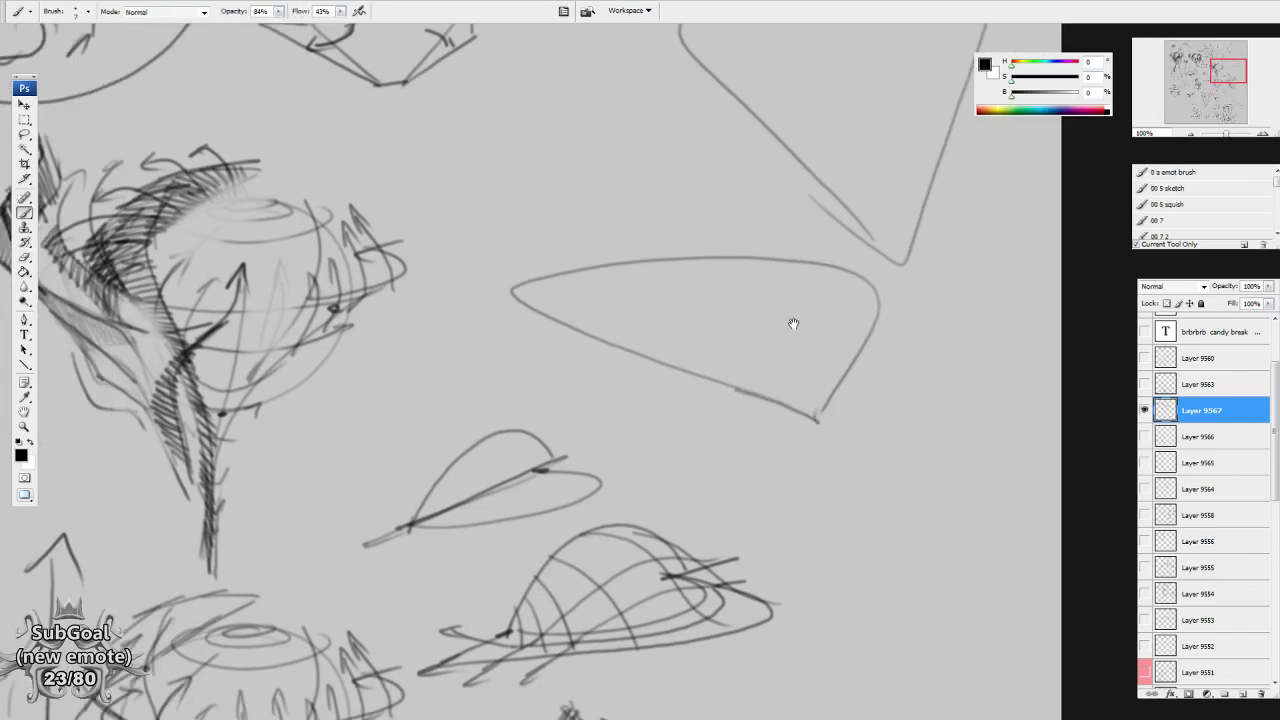
Add curved cross contours to the rounded wedge and build a domed lid with a small neck on top.
drag(793, 324, 821, 450)
drag(518, 381, 621, 334)
mouse_move(870, 360)
mouse_down()
mouse_move(774, 324)
mouse_move(588, 334)
mouse_up()
mouse_move(700, 355)
mouse_down()
mouse_move(645, 285)
mouse_move(634, 330)
mouse_up()
mouse_move(729, 298)
mouse_down()
mouse_move(737, 346)
mouse_move(724, 354)
mouse_move(763, 373)
mouse_move(829, 507)
mouse_up()
drag(656, 397, 684, 389)
mouse_move(591, 362)
mouse_down()
mouse_move(656, 384)
mouse_move(837, 370)
mouse_move(869, 354)
mouse_move(830, 351)
mouse_move(845, 354)
mouse_move(874, 470)
mouse_up()
mouse_move(685, 379)
mouse_down()
mouse_move(731, 451)
mouse_move(909, 456)
mouse_up()
drag(721, 461, 775, 424)
Attach a short cylinder to the wedge's pointed left end and connect it with a curved joint line.
mouse_move(692, 410)
mouse_down()
mouse_move(614, 346)
mouse_move(552, 370)
mouse_up()
drag(558, 378, 581, 477)
drag(636, 393, 640, 475)
mouse_move(646, 425)
mouse_down()
mouse_move(702, 393)
mouse_move(746, 401)
mouse_up()
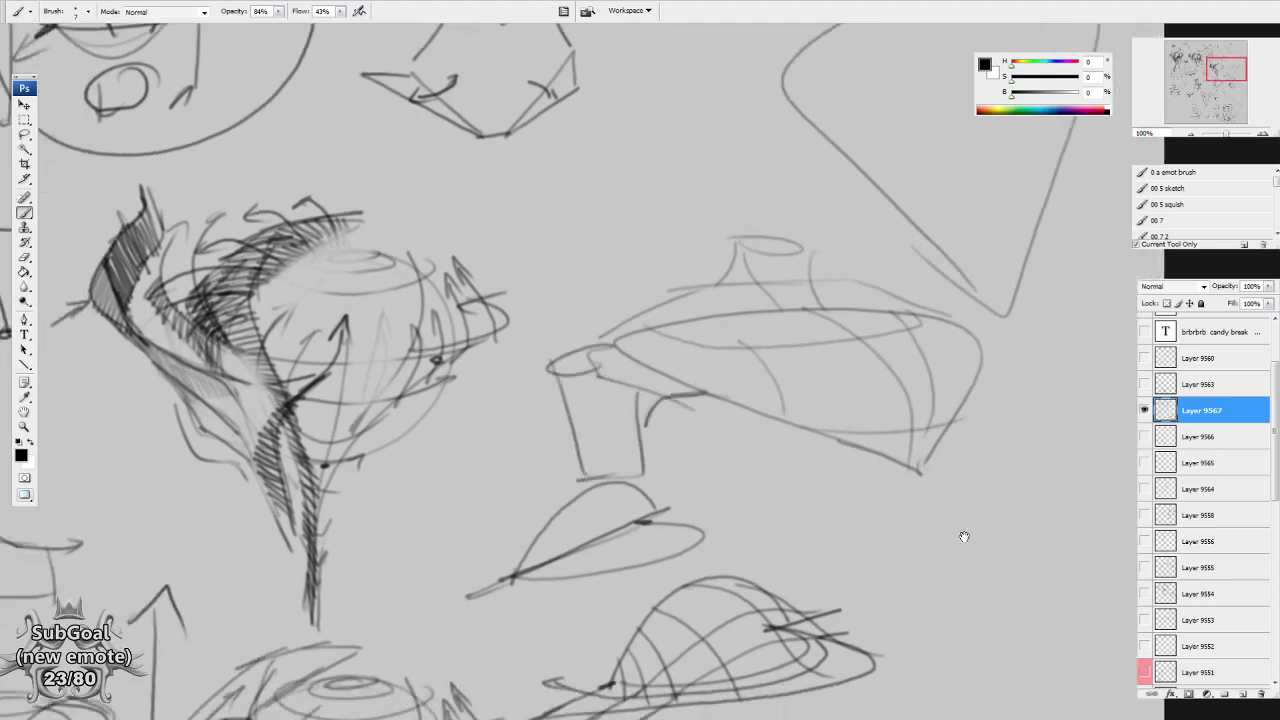
Sketch a column of three rounded ovals near the right canvas edge, beside the contoured leaf and curled form.
drag(964, 537, 956, 529)
drag(685, 635, 714, 604)
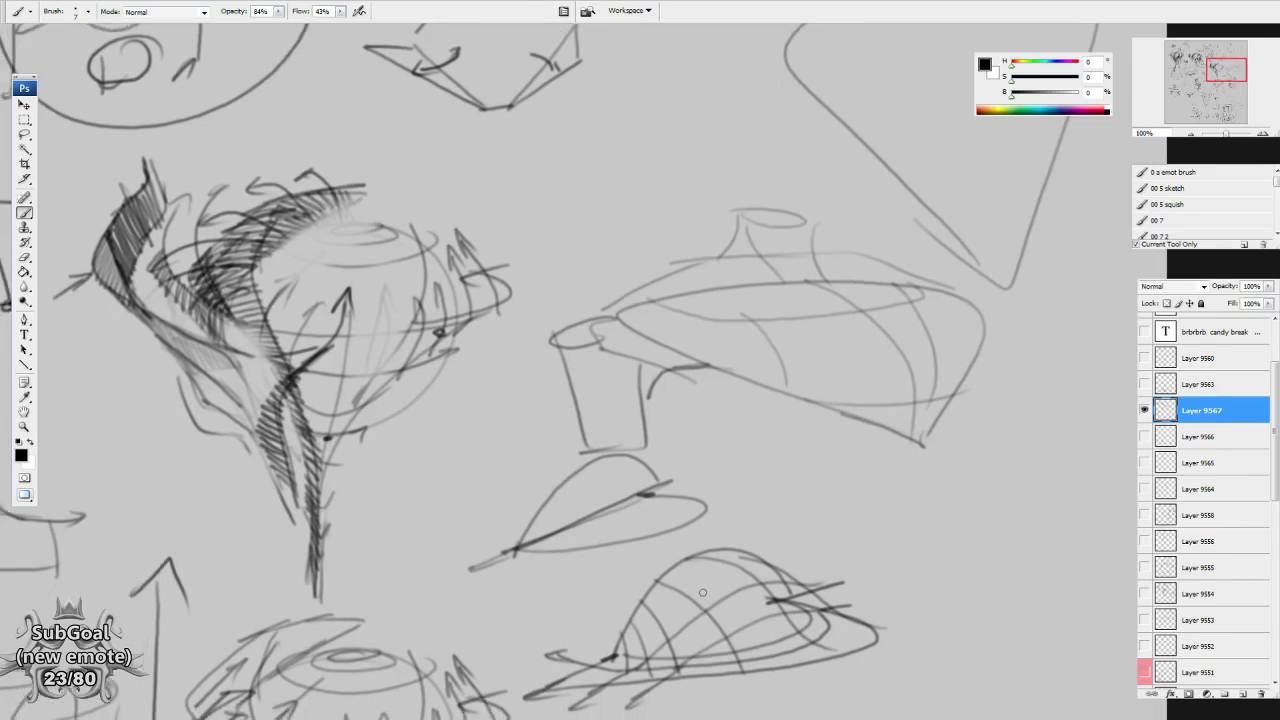
drag(604, 540, 608, 537)
drag(785, 579, 732, 530)
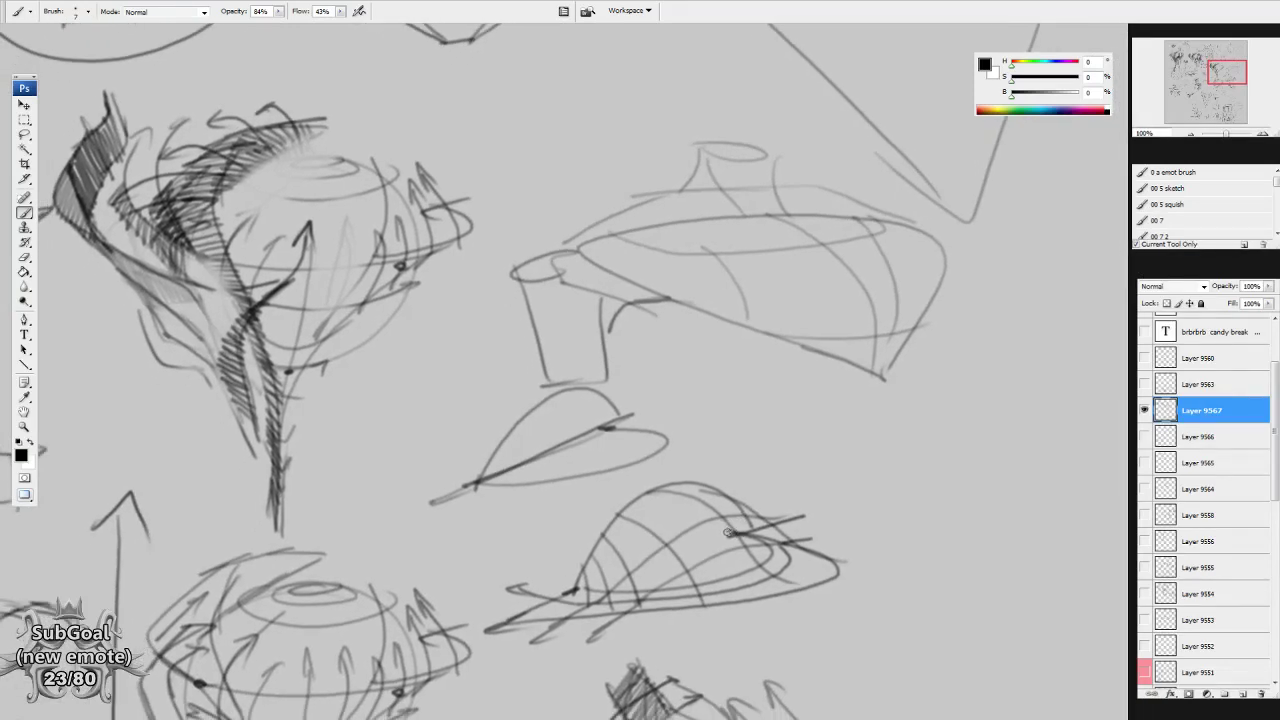
drag(727, 533, 730, 536)
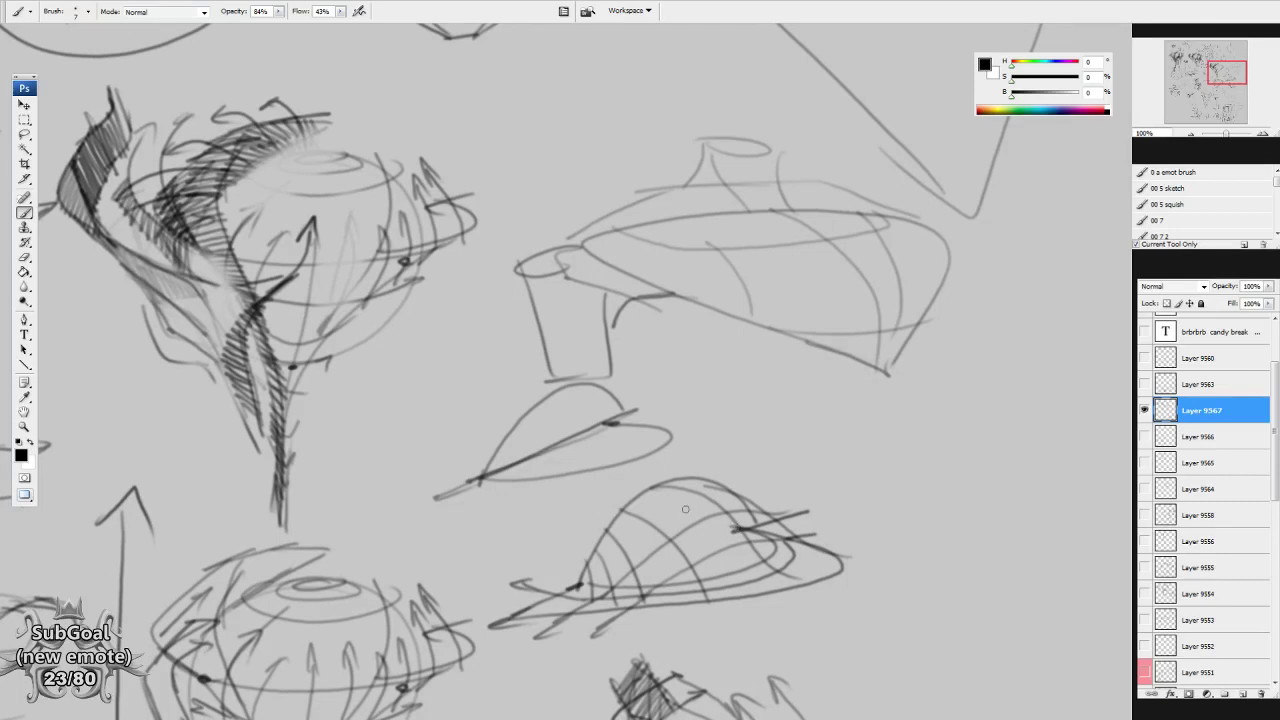
drag(906, 625, 678, 310)
drag(656, 497, 627, 344)
mouse_move(678, 585)
mouse_down()
mouse_move(662, 510)
mouse_move(664, 285)
mouse_move(632, 474)
mouse_up()
mouse_move(691, 291)
mouse_down()
mouse_move(729, 466)
mouse_move(656, 302)
mouse_move(712, 396)
mouse_up()
mouse_move(768, 221)
mouse_down()
mouse_move(704, 95)
mouse_move(740, 212)
mouse_up()
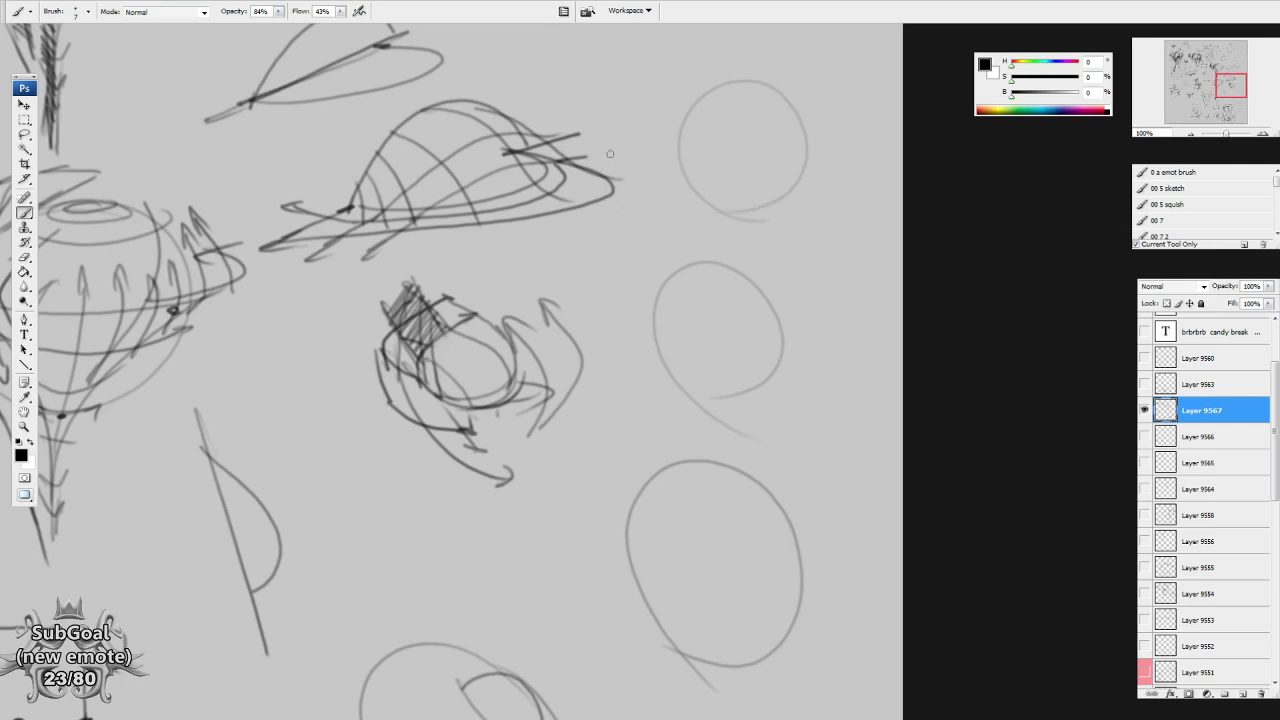
Outline a long head with a rounded crown and pointed chin in the empty lower left area, and darken the jaw lines.
drag(326, 652, 868, 283)
drag(294, 515, 900, 266)
drag(453, 487, 977, 317)
drag(613, 320, 682, 481)
mouse_move(651, 372)
mouse_down()
mouse_move(617, 451)
mouse_move(630, 389)
mouse_up()
mouse_move(466, 161)
mouse_down()
mouse_move(477, 277)
mouse_move(545, 388)
mouse_move(631, 136)
mouse_move(514, 48)
mouse_move(637, 180)
mouse_up()
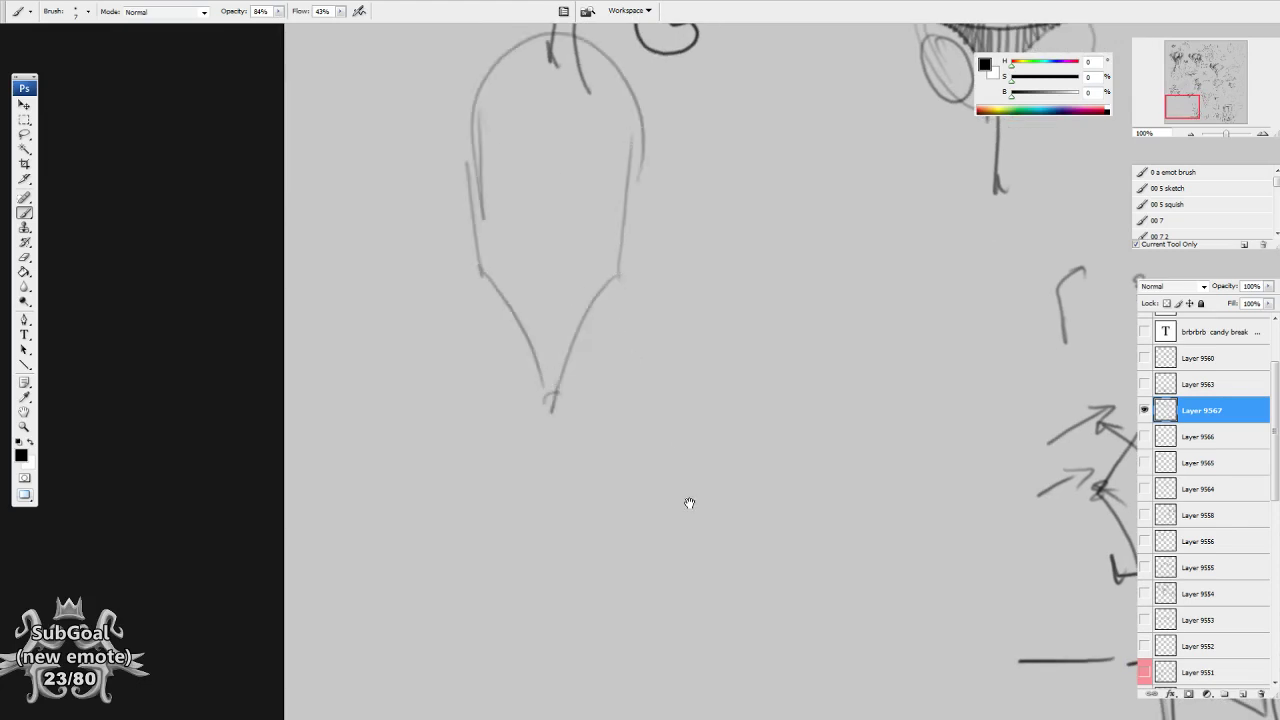
drag(691, 494, 690, 498)
mouse_move(480, 268)
mouse_down()
mouse_move(512, 313)
mouse_move(611, 279)
mouse_move(628, 248)
mouse_up()
drag(603, 422, 583, 485)
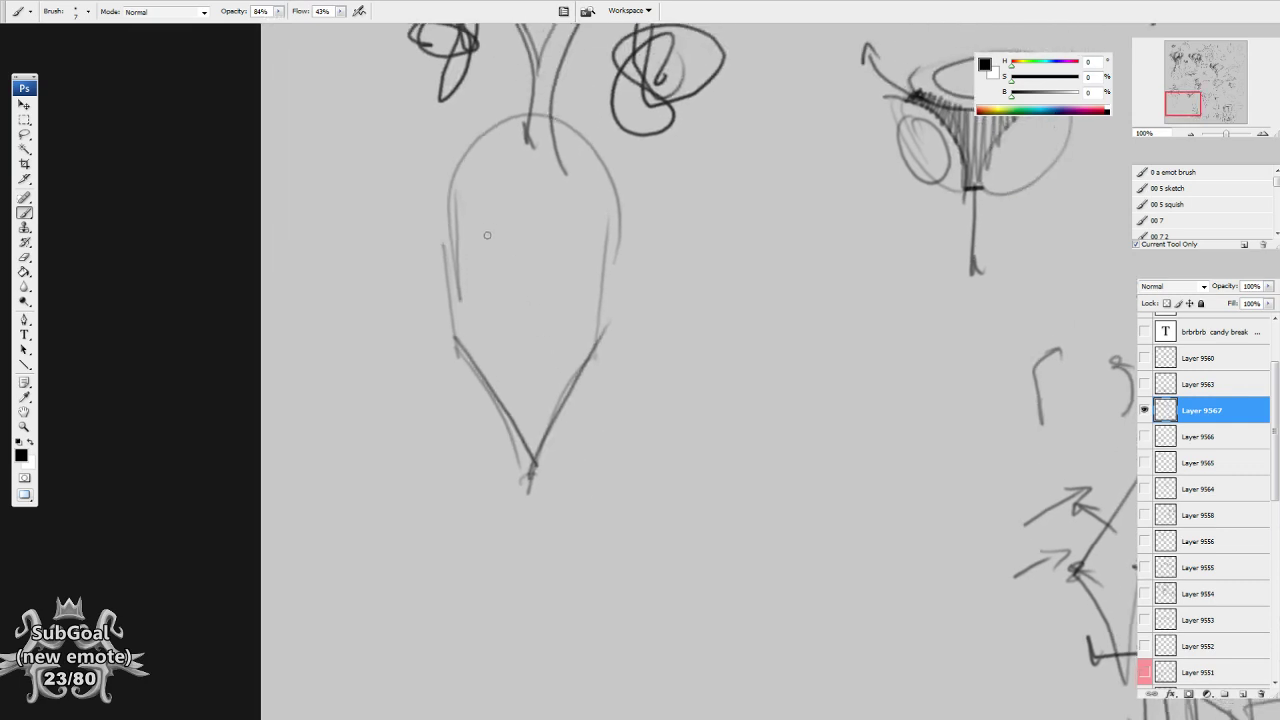
Draw slanted angry eyes, a small V-shaped nose and a shaded mouth on the head outline.
mouse_move(468, 217)
mouse_down()
mouse_move(502, 268)
mouse_move(597, 218)
mouse_up()
drag(584, 226, 581, 229)
drag(517, 319, 540, 318)
mouse_move(510, 368)
mouse_down()
mouse_move(540, 356)
mouse_move(526, 346)
mouse_move(512, 370)
mouse_move(550, 368)
mouse_move(538, 384)
mouse_up()
Erase the older lines overlapping the top of the head and redraw the missing part of the crown.
drag(682, 500, 678, 486)
drag(622, 331, 664, 461)
key(e)
mouse_move(588, 280)
mouse_down()
mouse_move(575, 260)
mouse_move(586, 200)
mouse_move(540, 211)
mouse_up()
drag(683, 330, 687, 300)
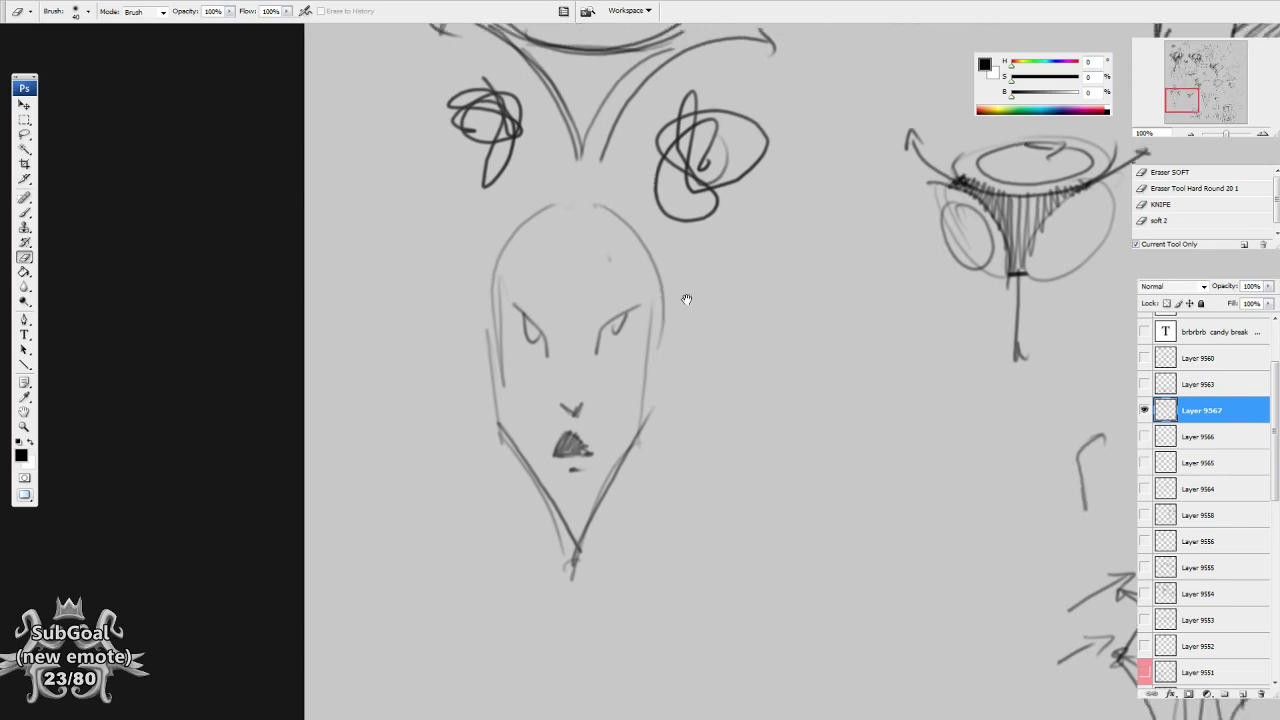
key(b)
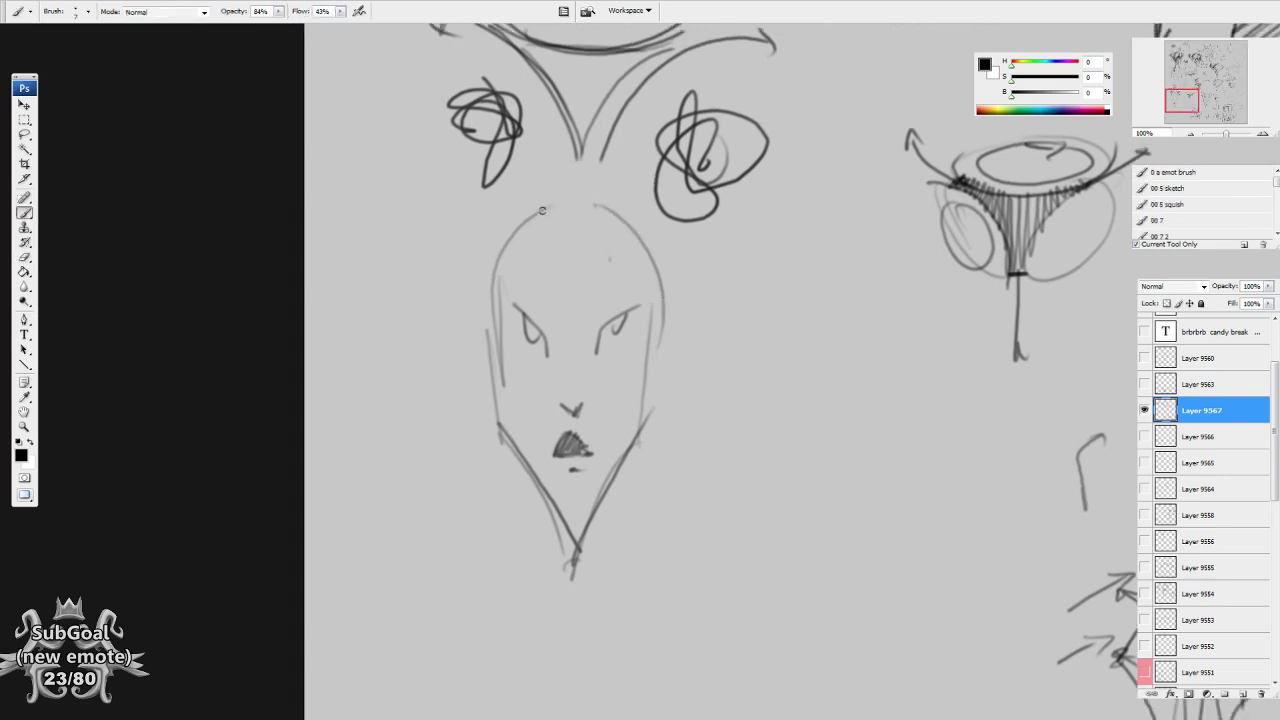
drag(706, 277, 704, 263)
Lasso-select the whole face sketch and place a duplicate of it to the right of the original.
key(l)
mouse_move(623, 240)
mouse_down()
mouse_move(628, 222)
mouse_move(604, 230)
mouse_up()
mouse_move(452, 202)
mouse_down()
mouse_move(436, 268)
mouse_move(750, 284)
mouse_move(498, 158)
mouse_move(470, 194)
mouse_up()
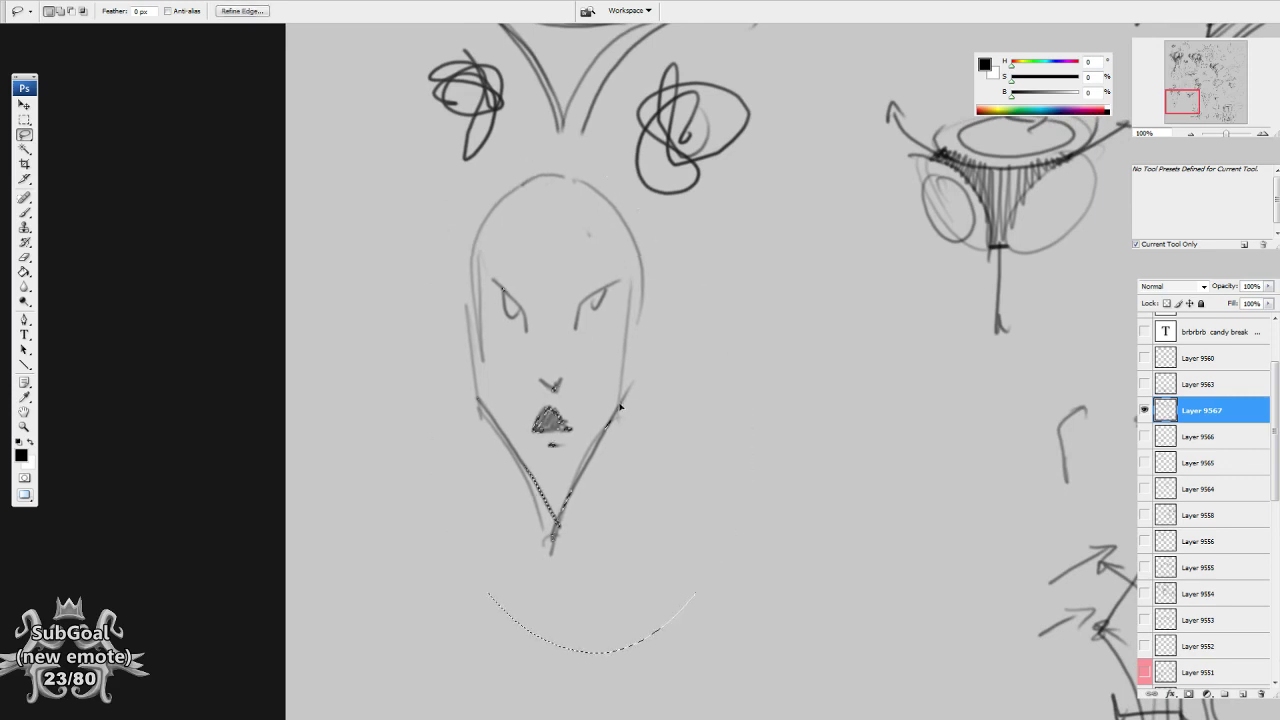
drag(620, 407, 503, 425)
drag(531, 466, 847, 489)
key(ctrl+d)
key(b)
drag(789, 423, 786, 397)
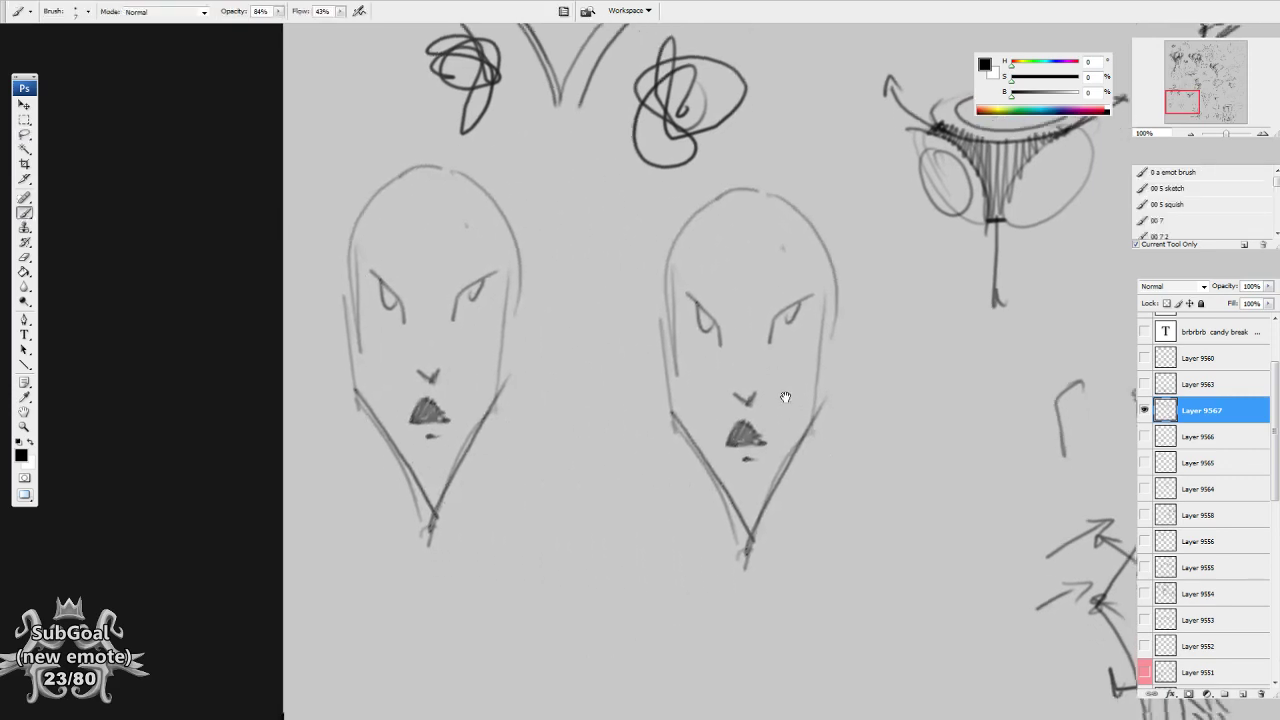
Select the eyes and nose of the right-hand face and move them up toward the crown, away from the mouth.
key(l)
mouse_move(714, 271)
mouse_down()
mouse_move(692, 372)
mouse_move(735, 262)
mouse_move(790, 254)
mouse_up()
drag(790, 340, 788, 273)
key(ctrl+d)
mouse_move(753, 354)
mouse_down()
mouse_move(762, 368)
mouse_move(757, 322)
mouse_up()
key(ctrl+d)
key(b)
drag(843, 534, 849, 522)
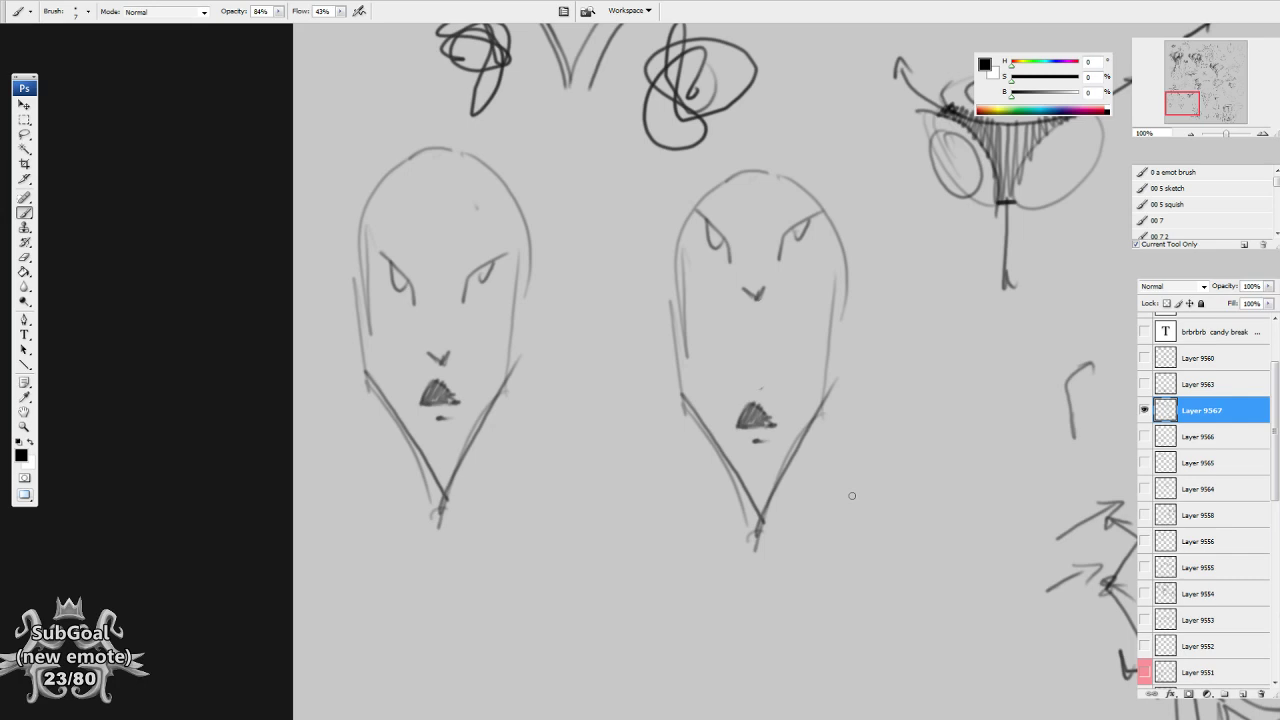
Lasso-select the original face and place another duplicate below, between the two existing faces.
drag(600, 311, 657, 282)
key(l)
mouse_move(543, 122)
mouse_down()
mouse_move(517, 598)
mouse_move(600, 145)
mouse_up()
drag(567, 390, 580, 143)
mouse_move(603, 269)
mouse_down()
mouse_move(666, 446)
mouse_move(742, 574)
mouse_up()
key(ctrl+d)
Move the lower face's eyes close together, raise its nose toward them and lower its mouth toward the chin.
drag(627, 297, 622, 288)
drag(625, 337, 652, 330)
mouse_move(694, 270)
mouse_down()
mouse_move(668, 312)
mouse_move(692, 264)
mouse_up()
drag(692, 327, 678, 323)
mouse_move(657, 367)
mouse_down()
mouse_move(667, 386)
mouse_move(660, 356)
mouse_move(650, 487)
mouse_up()
key(ctrl+d)
key(b)
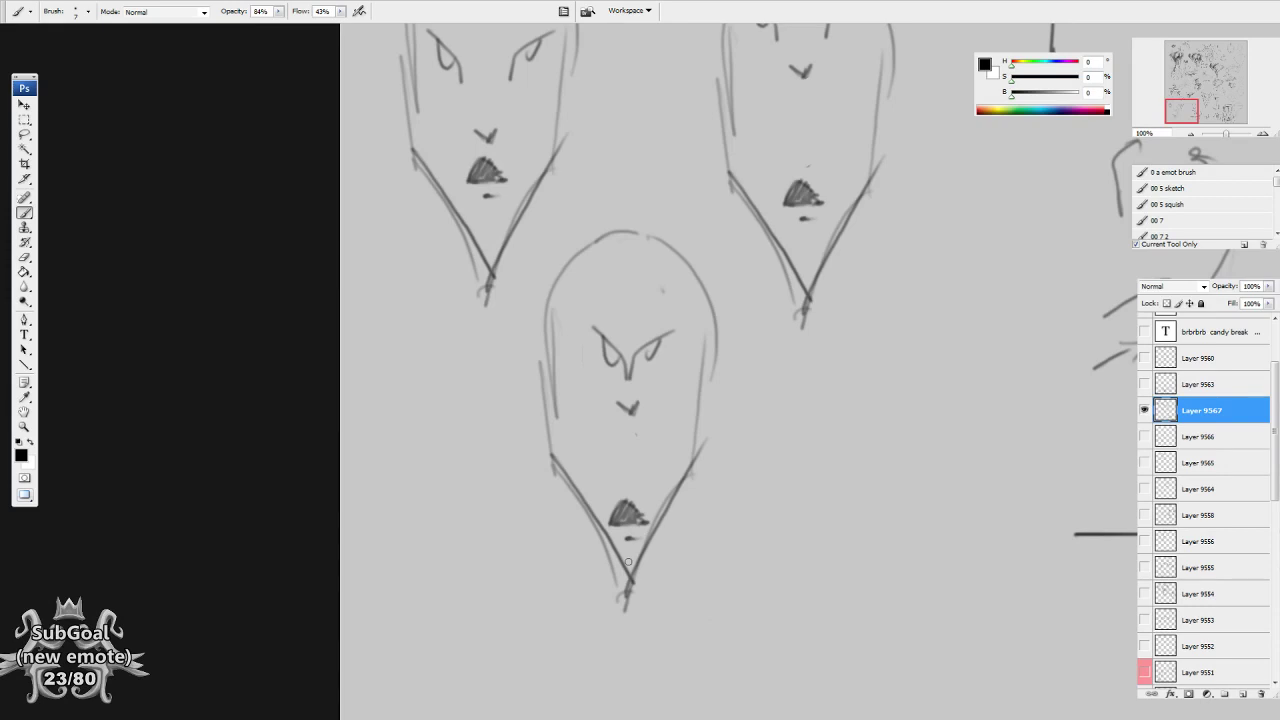
drag(834, 425, 816, 545)
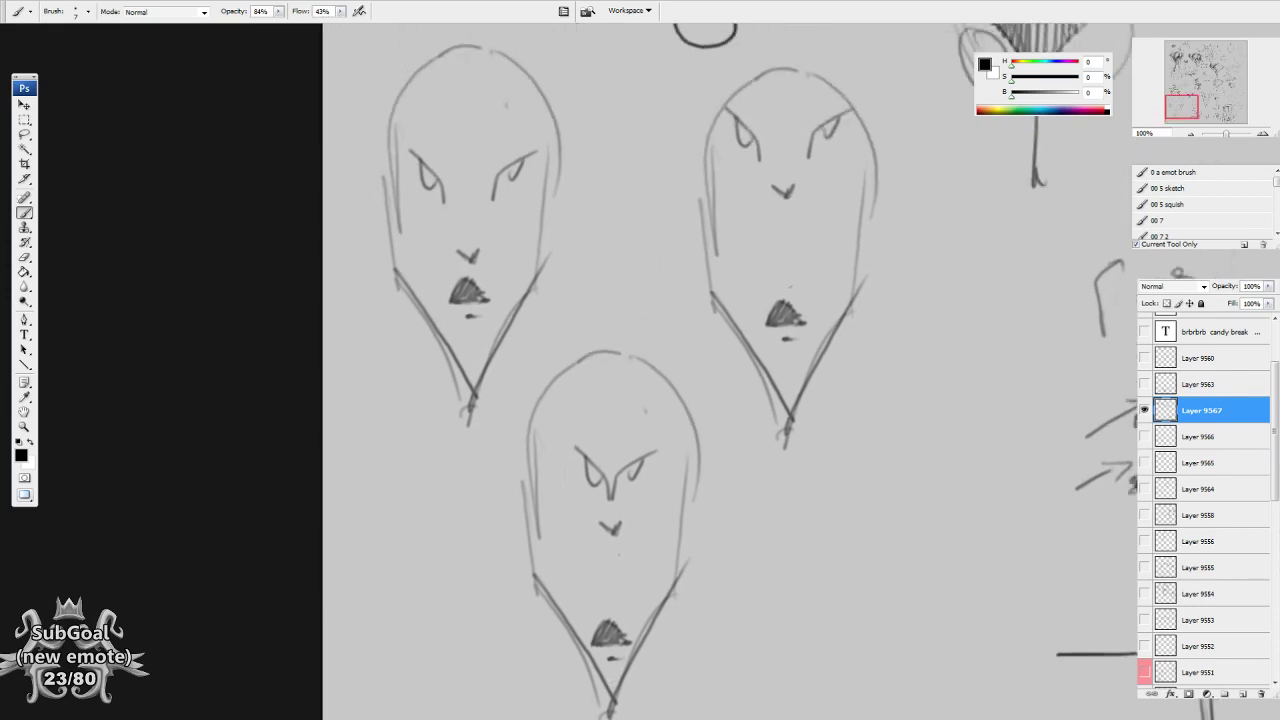
Sketch a rounded rectangular face with two small round eyes and a nose to the right of the lowest pointed face.
drag(702, 568, 693, 524)
drag(734, 612, 712, 572)
drag(806, 598, 609, 497)
mouse_move(570, 312)
mouse_down()
mouse_move(571, 395)
mouse_move(620, 305)
mouse_move(572, 310)
mouse_up()
mouse_move(629, 417)
mouse_down()
mouse_move(607, 384)
mouse_move(673, 387)
mouse_up()
drag(635, 456, 641, 464)
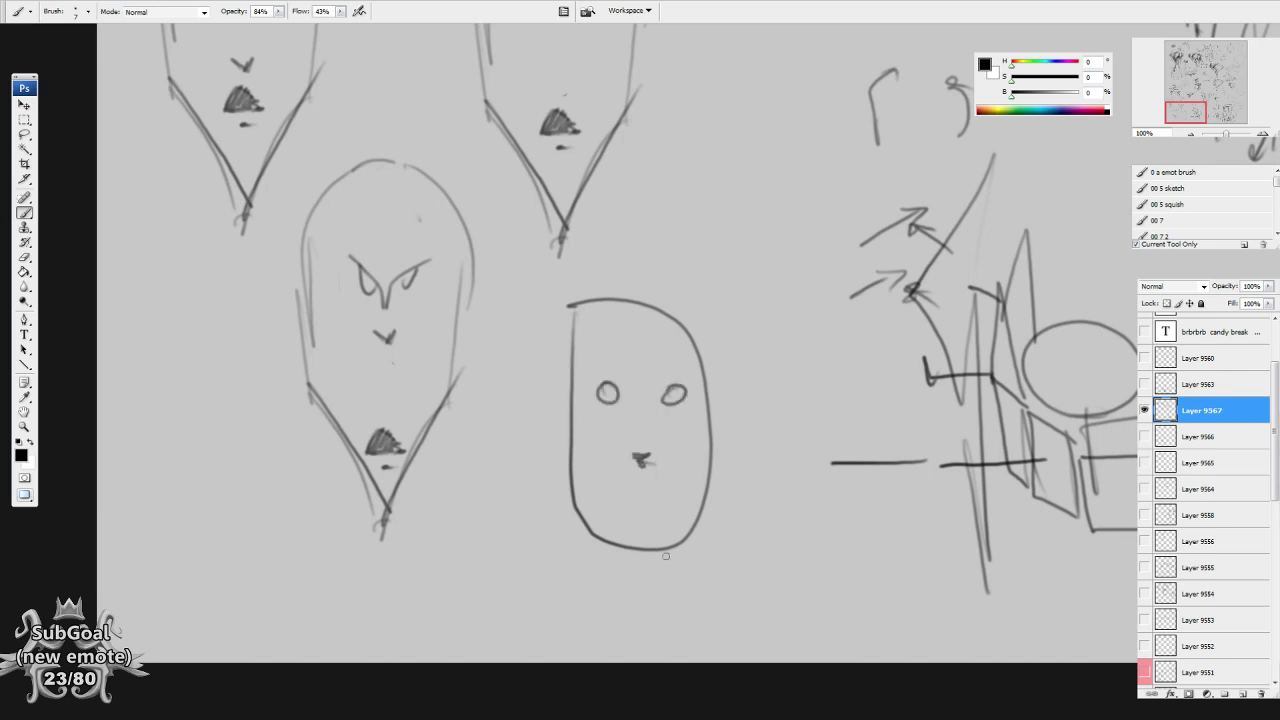
drag(668, 571, 676, 525)
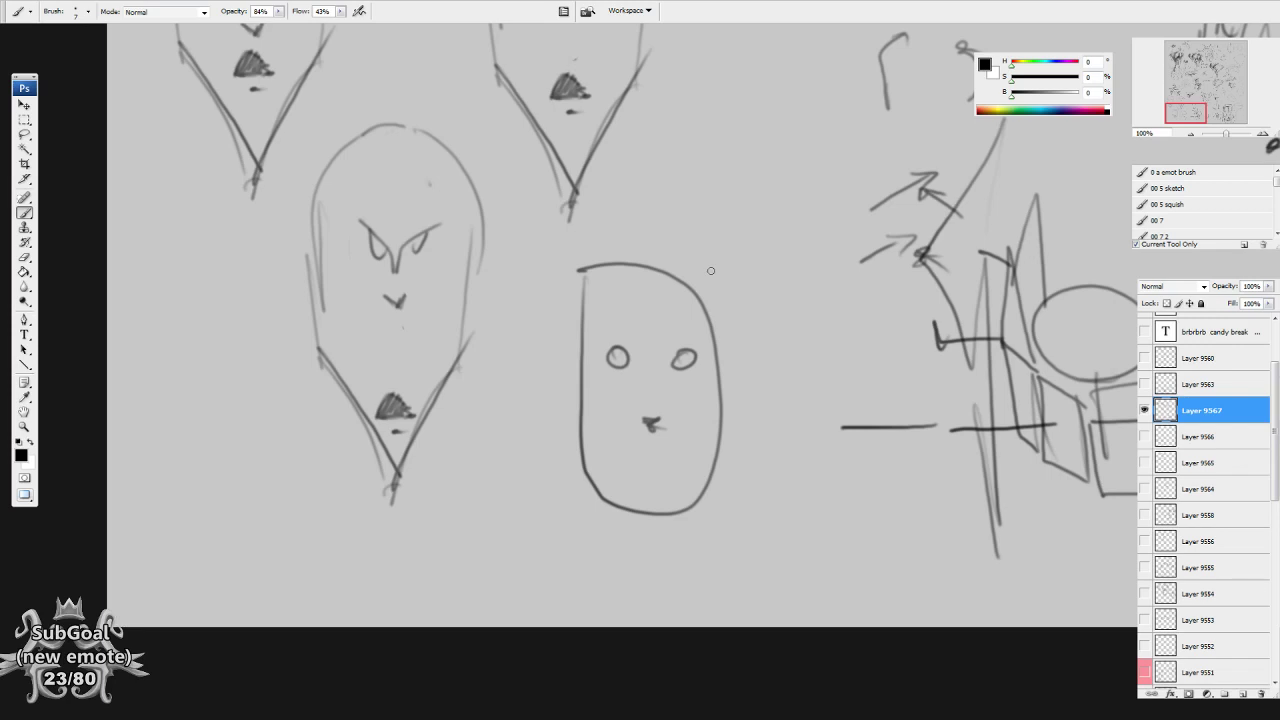
Add a shaded mouth, two sloping cheek lines and an ear to the rounded rectangular face.
drag(752, 479, 716, 393)
mouse_move(588, 378)
mouse_down()
mouse_move(613, 359)
mouse_move(628, 362)
mouse_move(608, 374)
mouse_move(635, 375)
mouse_move(608, 372)
mouse_up()
drag(547, 300, 577, 425)
drag(681, 308, 648, 456)
mouse_move(544, 315)
mouse_down()
mouse_move(536, 304)
mouse_move(530, 325)
mouse_up()
Sketch a tilted, elongated head above the rounded face, with chin, shaded mouth, nose, cheek line and an arrow toward the chin.
drag(711, 101, 619, 340)
mouse_move(636, 396)
mouse_down()
mouse_move(640, 213)
mouse_move(696, 440)
mouse_up()
drag(622, 402, 711, 429)
mouse_move(662, 360)
mouse_down()
mouse_move(660, 376)
mouse_move(668, 356)
mouse_move(671, 371)
mouse_up()
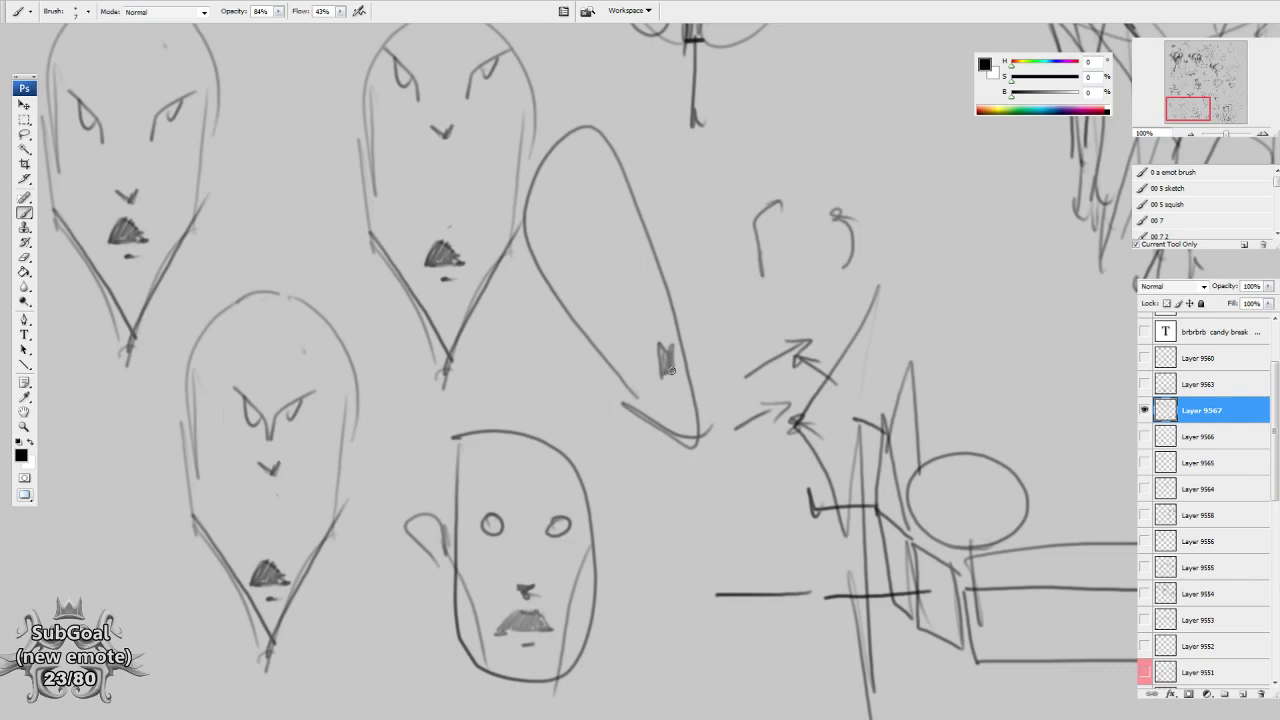
drag(721, 457, 717, 447)
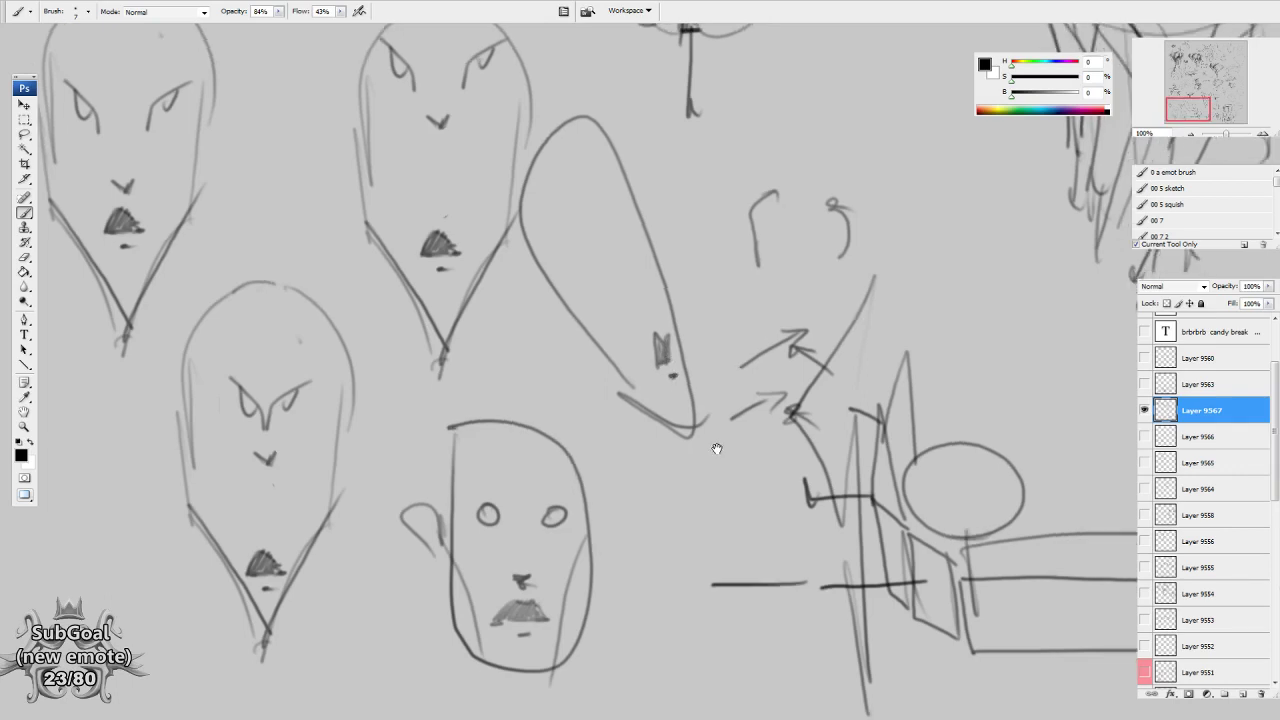
mouse_move(678, 381)
mouse_down()
mouse_move(699, 456)
mouse_move(711, 434)
mouse_move(660, 383)
mouse_move(664, 356)
mouse_move(660, 377)
mouse_move(561, 346)
mouse_up()
scroll(690, 420, up, 3)
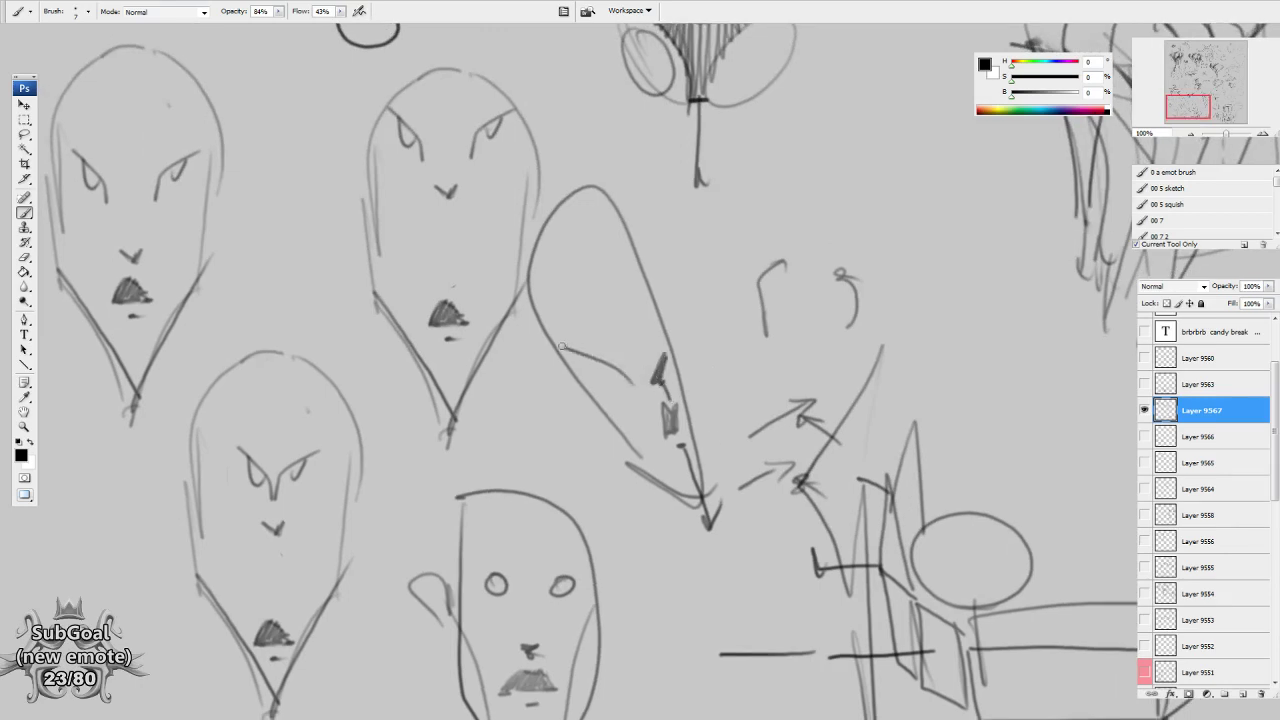
Add the nose bridge, ears, eyes with dark pupils and an arrow leading past the forehead to the tilted head.
mouse_move(645, 339)
mouse_down()
mouse_move(597, 282)
mouse_move(617, 289)
mouse_move(560, 301)
mouse_up()
mouse_move(666, 306)
mouse_down()
mouse_move(664, 266)
mouse_move(668, 320)
mouse_up()
drag(545, 371, 560, 362)
mouse_move(601, 258)
mouse_down()
mouse_move(520, 170)
mouse_move(571, 143)
mouse_up()
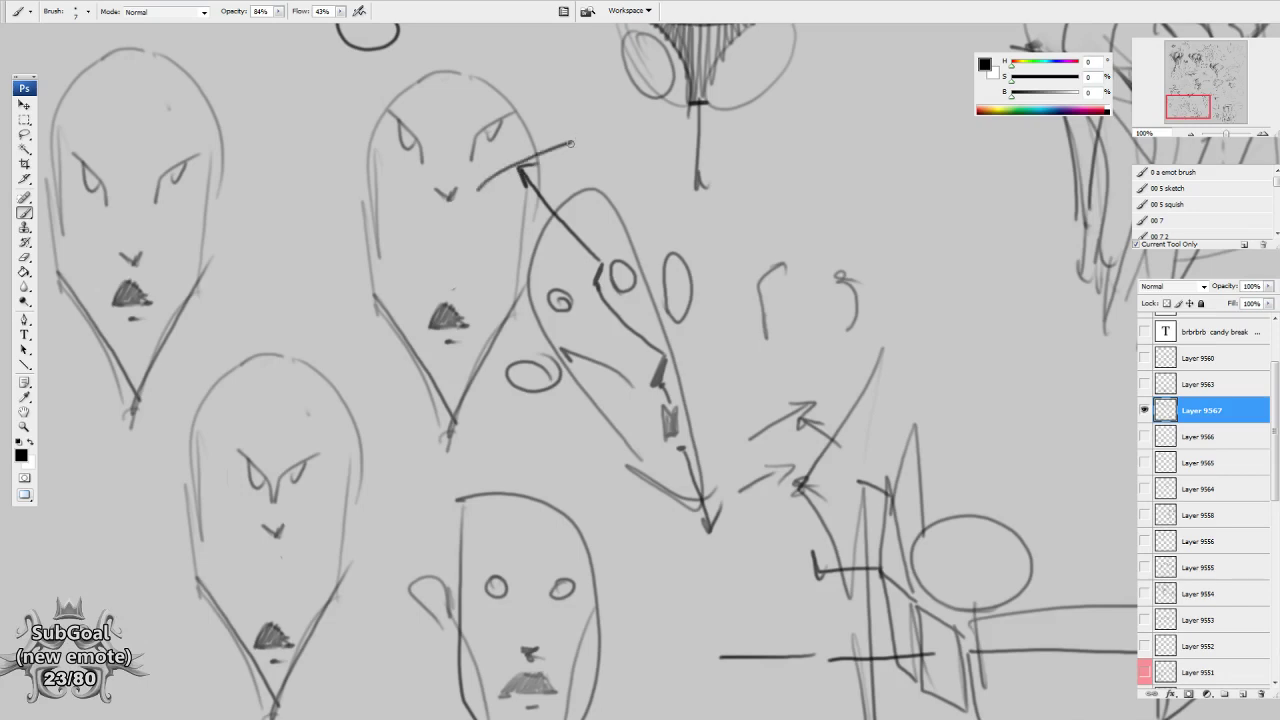
drag(705, 422, 701, 394)
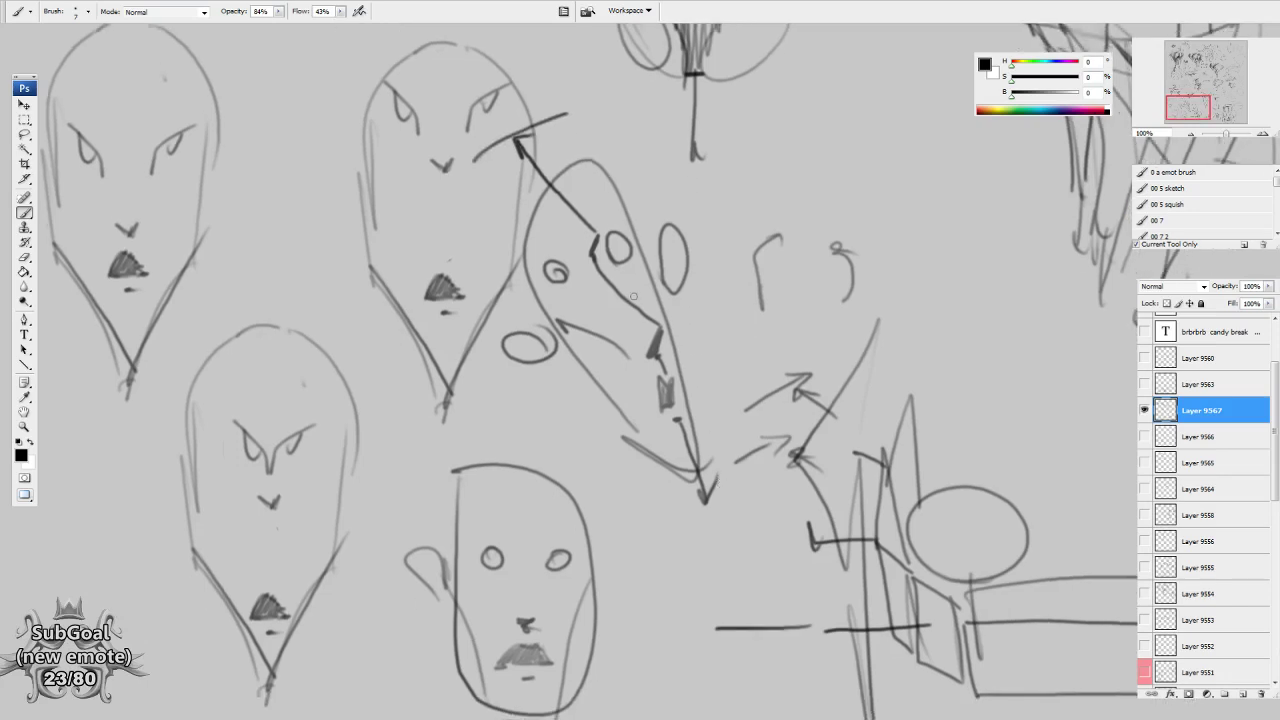
drag(552, 265, 556, 265)
drag(737, 572, 731, 536)
drag(591, 508, 593, 502)
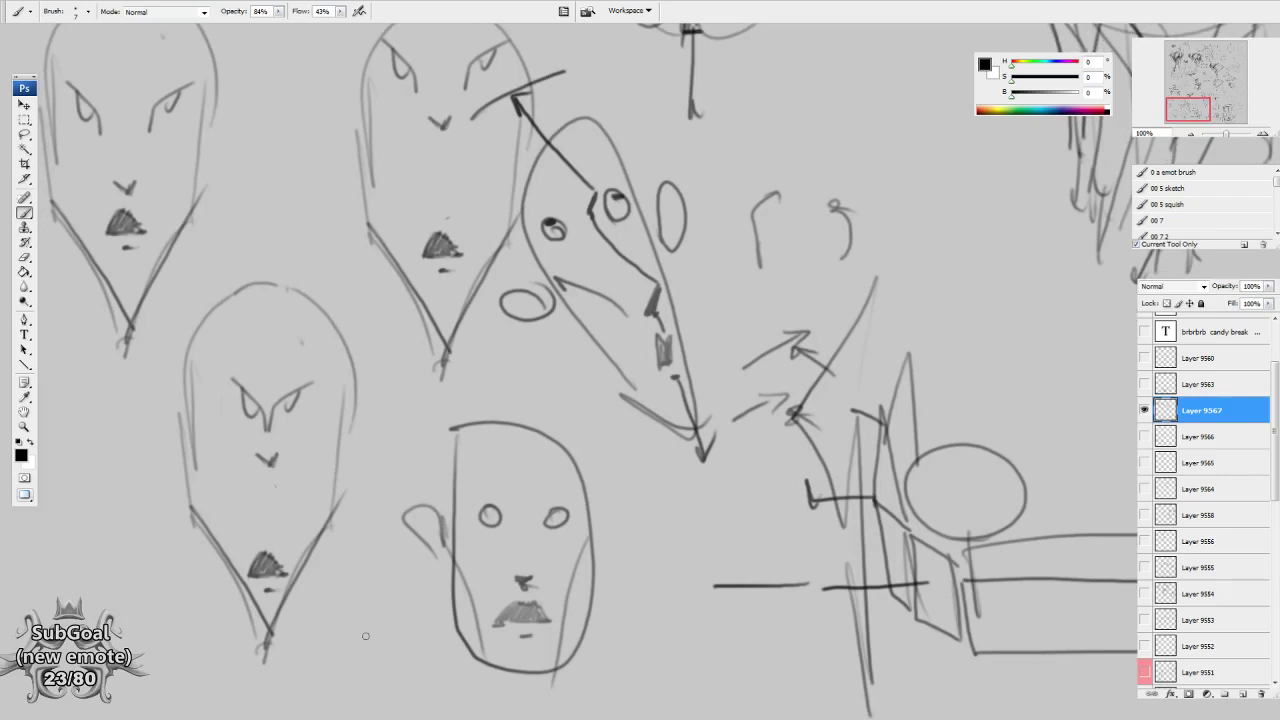
Switch to Layer 9563 and draw a horizontal scale in its empty area, with ends labelled TOON and REAL.
mouse_move(613, 464)
mouse_down()
mouse_move(627, 364)
mouse_move(857, 181)
mouse_up()
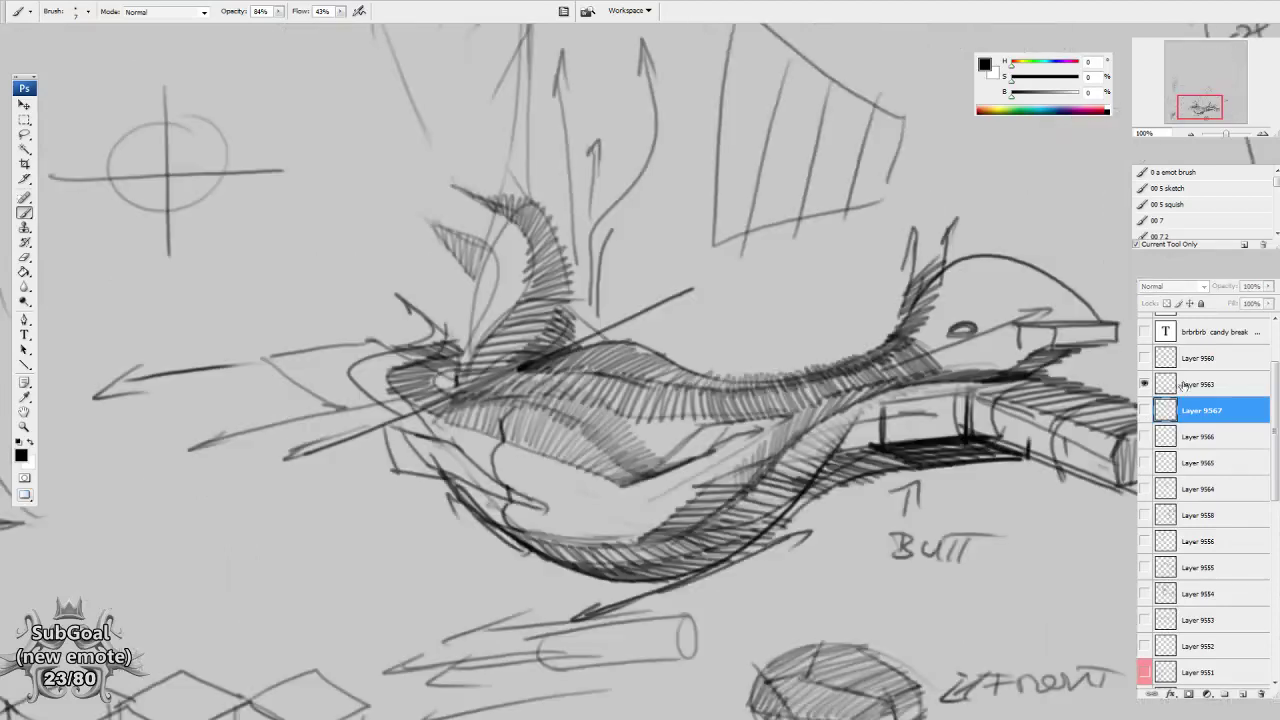
click(1193, 92)
drag(954, 134, 886, 559)
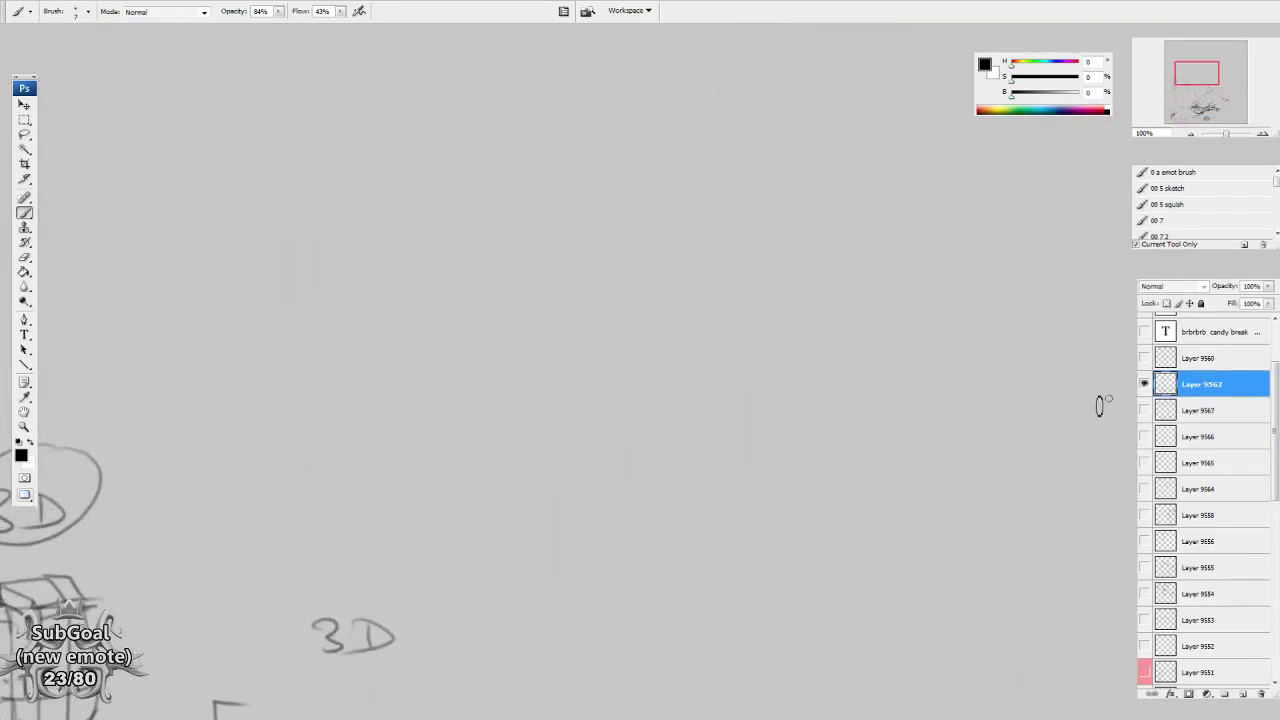
click(1205, 387)
mouse_move(282, 340)
mouse_down()
mouse_move(930, 336)
mouse_move(921, 352)
mouse_up()
mouse_move(943, 290)
mouse_down()
mouse_move(950, 318)
mouse_move(985, 300)
mouse_up()
mouse_move(965, 295)
mouse_down()
mouse_move(1048, 316)
mouse_move(1045, 330)
mouse_up()
drag(306, 308, 296, 376)
drag(208, 282, 211, 334)
drag(180, 297, 226, 285)
drag(281, 315, 339, 271)
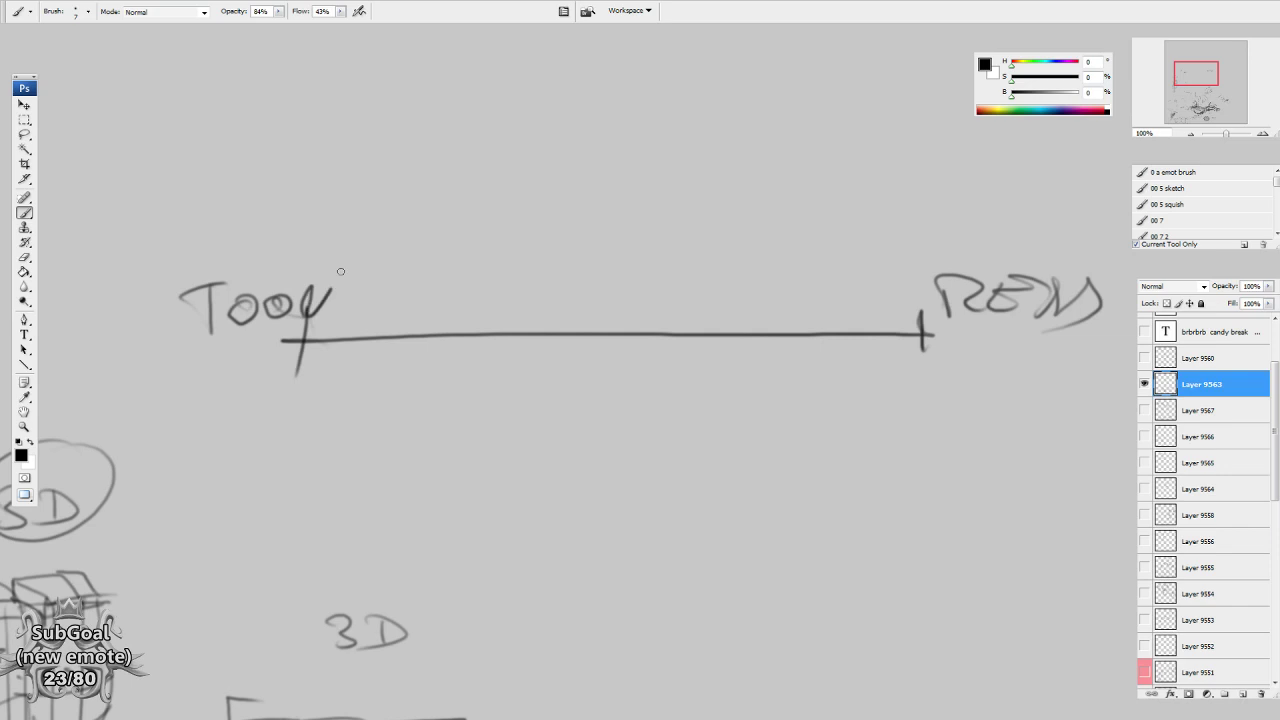
mouse_move(676, 508)
mouse_down()
mouse_move(702, 503)
mouse_move(689, 512)
mouse_up()
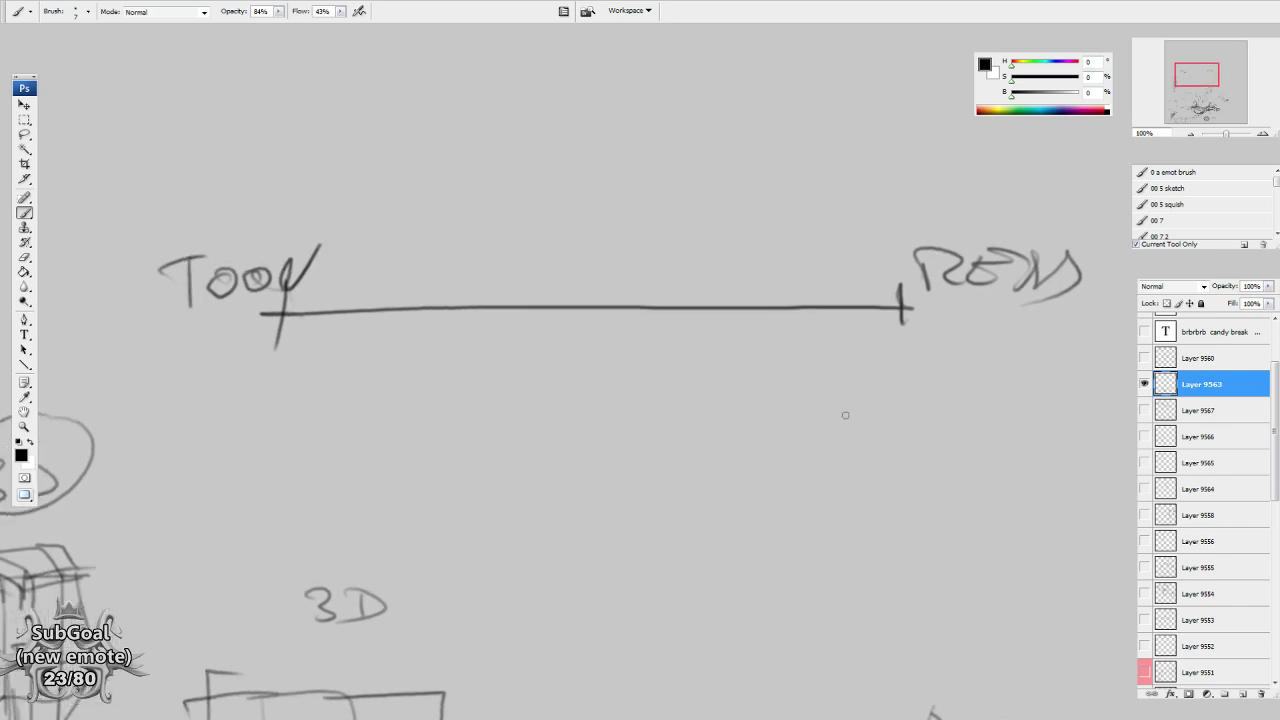
Extend an arrow past the REAL label, hatch a block near that end and join both ends with an overhead double-headed arrow.
mouse_move(1027, 272)
mouse_down()
mouse_move(1075, 244)
mouse_move(1102, 290)
mouse_up()
drag(1092, 278, 1073, 307)
mouse_move(660, 548)
mouse_down()
mouse_move(561, 550)
mouse_move(600, 537)
mouse_up()
drag(671, 270, 671, 348)
mouse_move(663, 270)
mouse_down()
mouse_move(723, 266)
mouse_move(718, 351)
mouse_up()
mouse_move(718, 350)
mouse_down()
mouse_move(657, 346)
mouse_move(714, 346)
mouse_move(668, 334)
mouse_move(717, 307)
mouse_move(668, 292)
mouse_move(728, 271)
mouse_up()
mouse_move(611, 535)
mouse_down()
mouse_move(623, 525)
mouse_move(632, 577)
mouse_up()
mouse_move(222, 290)
mouse_down()
mouse_move(267, 259)
mouse_move(559, 230)
mouse_move(828, 230)
mouse_move(873, 278)
mouse_up()
drag(210, 299, 238, 295)
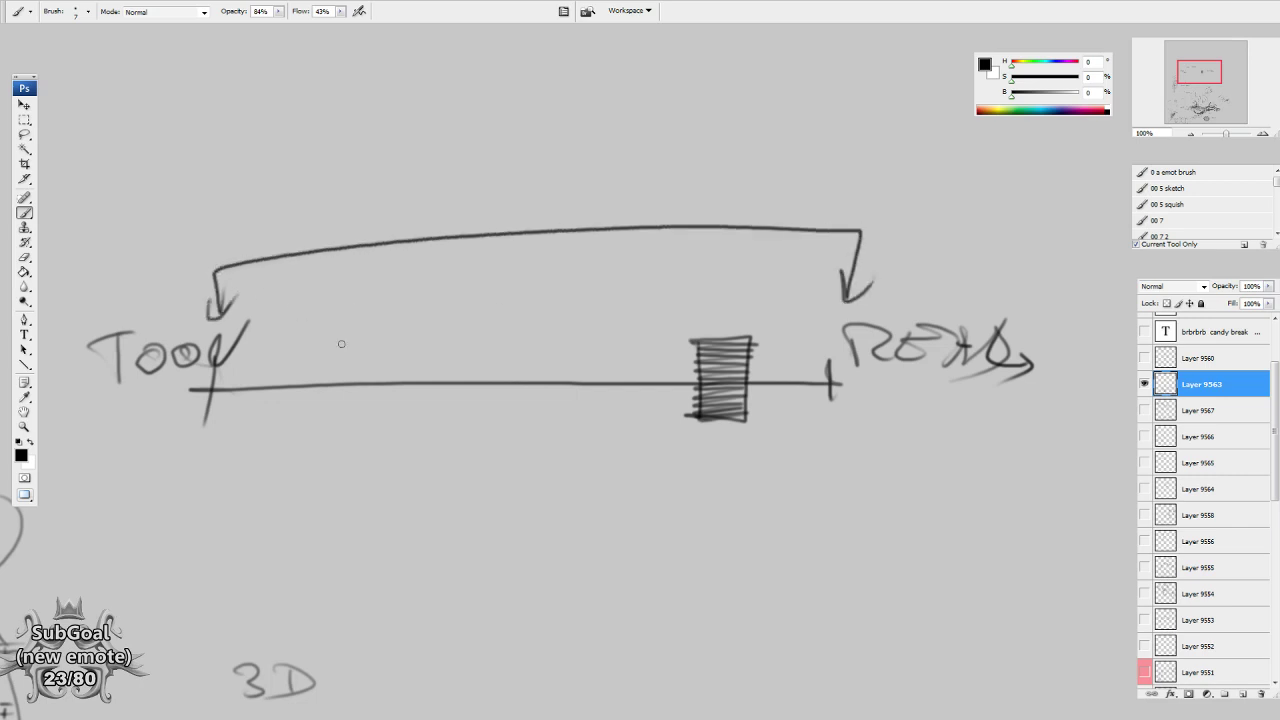
Mark a dark dot below the TOON end and add evenly spaced ticks along the scale line.
drag(518, 542, 514, 538)
drag(340, 423, 388, 378)
drag(236, 360, 238, 370)
mouse_move(338, 322)
mouse_down()
mouse_move(339, 345)
mouse_move(405, 338)
mouse_up()
mouse_move(516, 323)
mouse_down()
mouse_move(515, 342)
mouse_move(569, 342)
mouse_up()
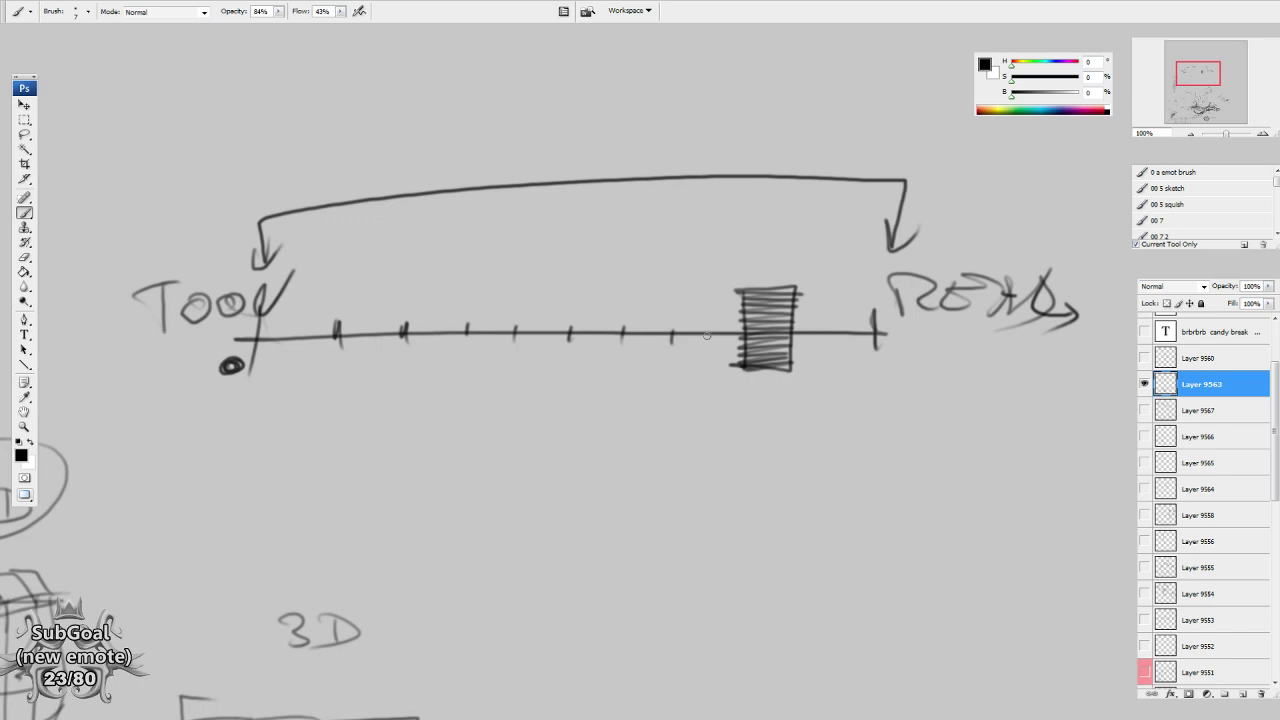
Cap the hatched block and add a double-headed arrow and a downward arrow beneath it, with ticks beside it.
drag(731, 285, 810, 285)
drag(728, 374, 823, 374)
drag(820, 365, 822, 375)
mouse_move(732, 366)
mouse_down()
mouse_move(729, 381)
mouse_move(762, 415)
mouse_move(781, 412)
mouse_up()
drag(763, 496, 771, 481)
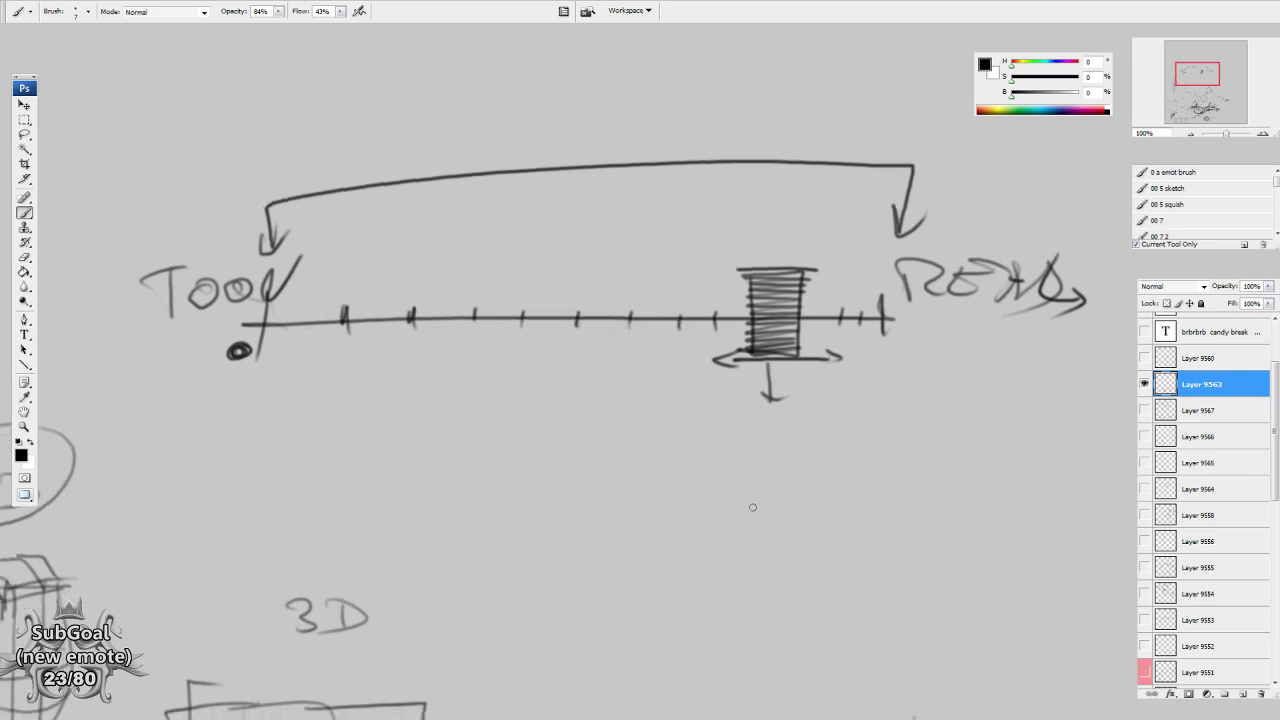
Sketch a cartoon head below the scale with bulging eyes, a large muzzle, looped hair, an ear and a neck.
drag(686, 602, 791, 492)
mouse_move(538, 451)
mouse_down()
mouse_move(563, 297)
mouse_move(650, 250)
mouse_move(703, 285)
mouse_move(716, 375)
mouse_move(752, 390)
mouse_move(774, 436)
mouse_move(755, 437)
mouse_move(764, 451)
mouse_move(739, 479)
mouse_move(666, 475)
mouse_move(643, 433)
mouse_move(681, 380)
mouse_move(710, 379)
mouse_move(588, 344)
mouse_move(635, 367)
mouse_up()
mouse_move(716, 348)
mouse_down()
mouse_move(680, 351)
mouse_move(740, 322)
mouse_move(705, 350)
mouse_up()
drag(660, 252, 594, 280)
mouse_move(567, 399)
mouse_down()
mouse_move(598, 420)
mouse_move(566, 406)
mouse_move(550, 420)
mouse_move(566, 428)
mouse_up()
drag(768, 436, 686, 436)
drag(734, 316, 726, 319)
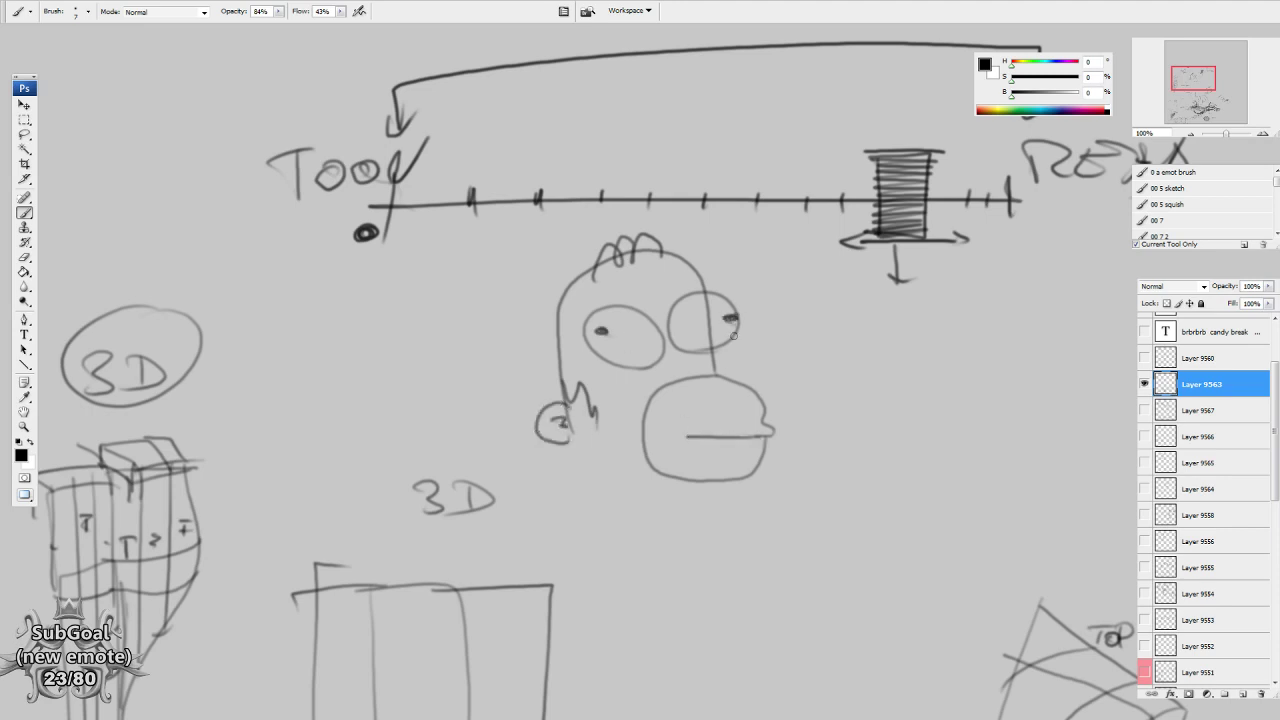
mouse_move(562, 452)
mouse_down()
mouse_move(574, 528)
mouse_move(694, 533)
mouse_move(714, 486)
mouse_up()
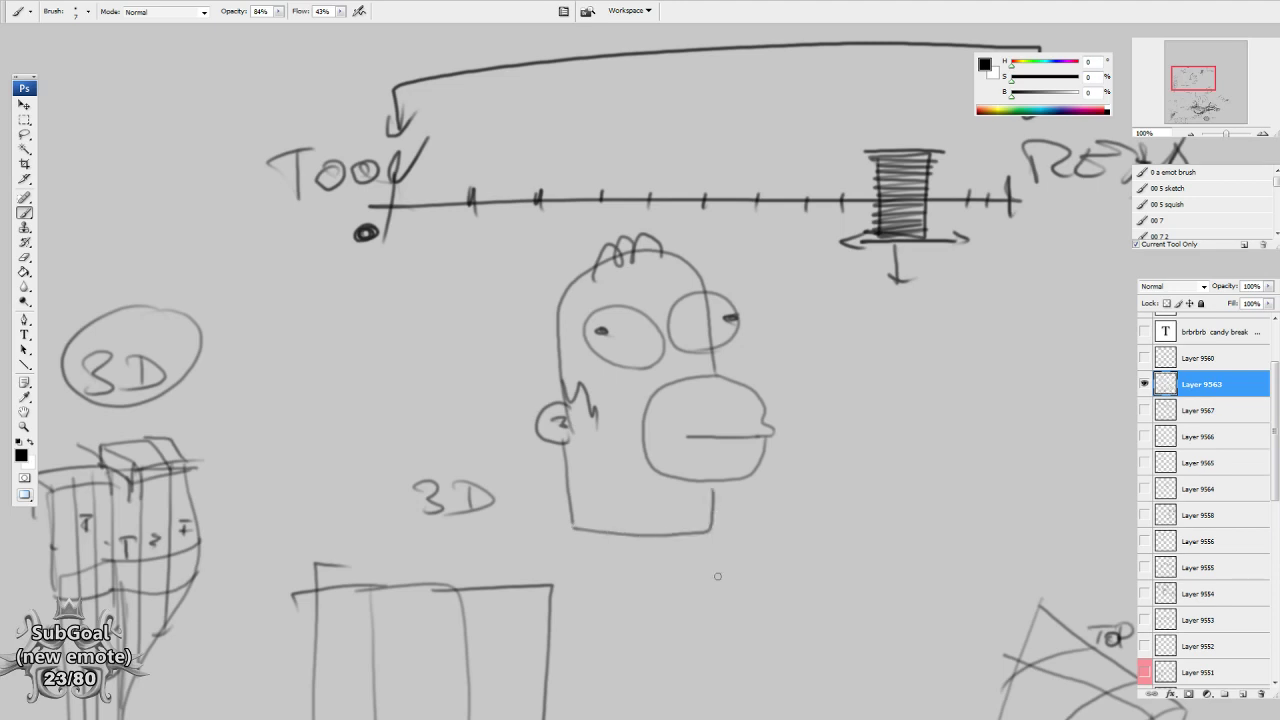
scroll(714, 486, down, 1)
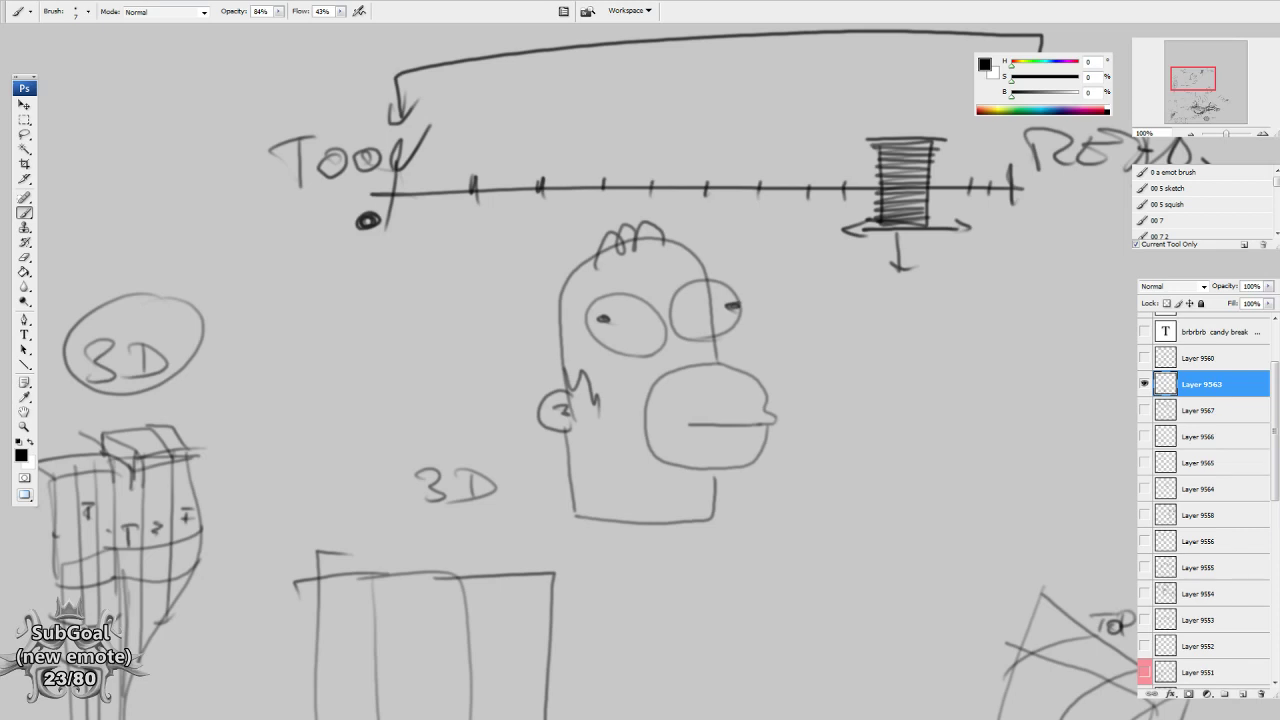
Draw a rectangular head outline in the empty area above the TOON end of the scale.
drag(821, 312, 788, 540)
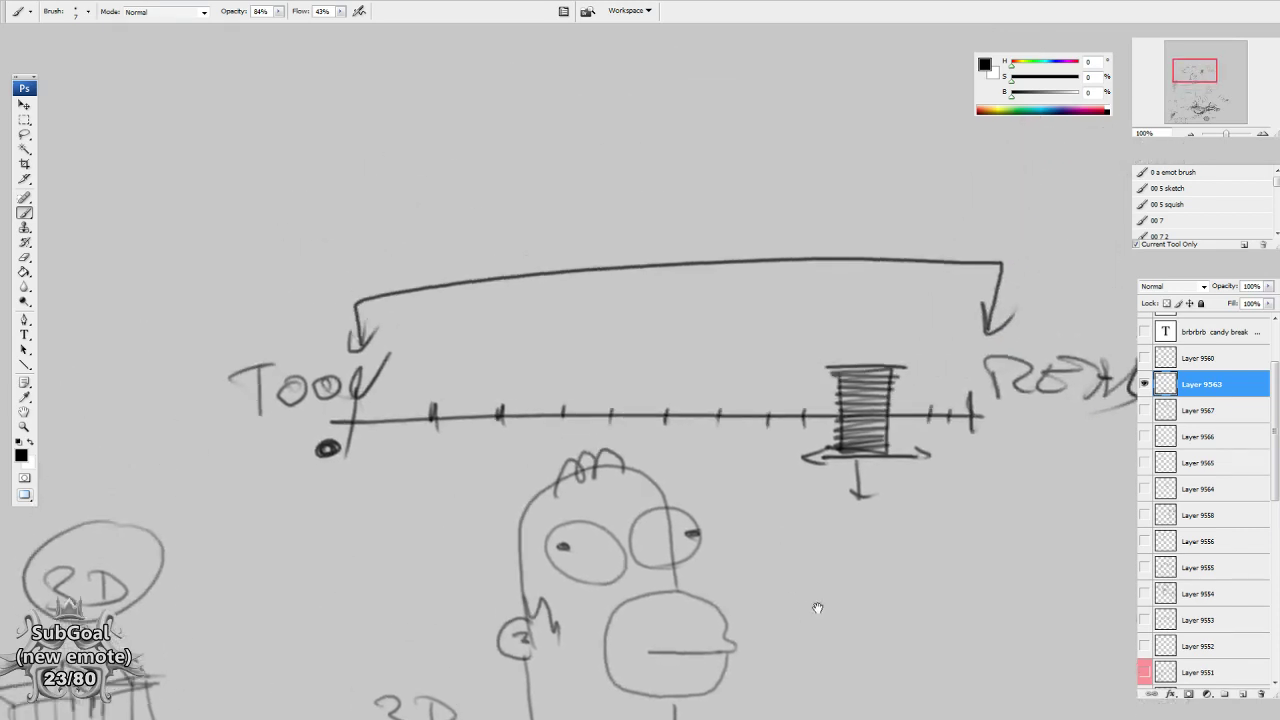
drag(412, 374, 859, 567)
drag(642, 482, 557, 540)
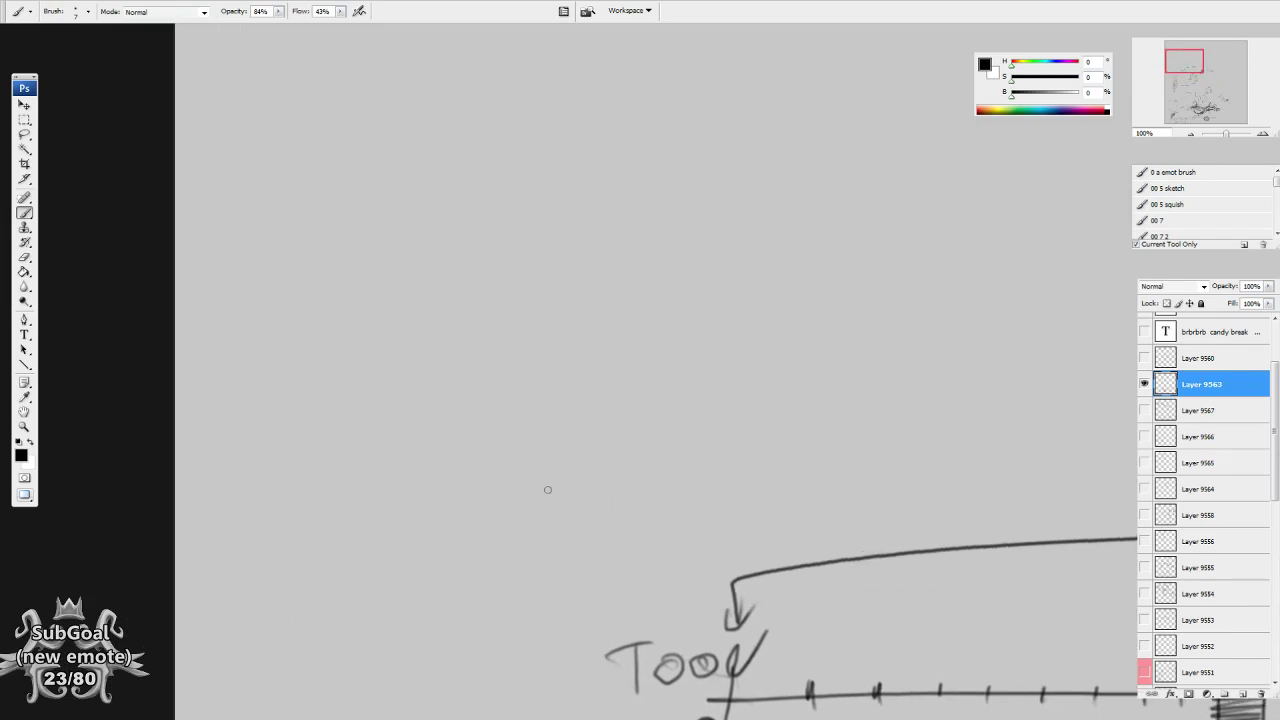
scroll(547, 489, up, 3)
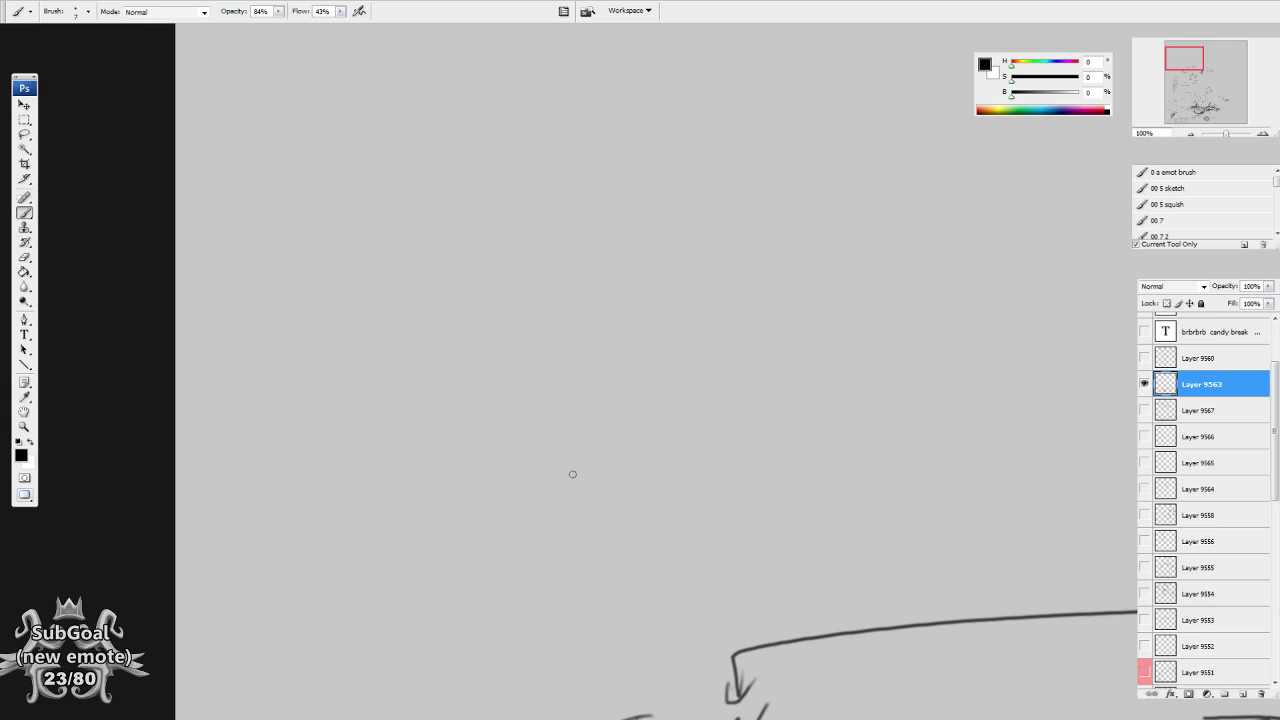
drag(632, 268, 664, 247)
mouse_move(477, 104)
mouse_down()
mouse_move(605, 322)
mouse_move(497, 104)
mouse_move(451, 104)
mouse_up()
scroll(532, 178, up, 1)
Add dark eyes on a horizontal line, a nose and a mouth inside the rectangular head.
mouse_move(502, 234)
mouse_down()
mouse_move(500, 210)
mouse_move(502, 232)
mouse_up()
mouse_move(571, 212)
mouse_down()
mouse_move(571, 234)
mouse_move(597, 226)
mouse_move(566, 225)
mouse_up()
mouse_move(482, 225)
mouse_down()
mouse_move(502, 225)
mouse_move(512, 254)
mouse_move(510, 212)
mouse_move(578, 234)
mouse_move(594, 226)
mouse_up()
drag(545, 274, 543, 288)
mouse_move(534, 286)
mouse_down()
mouse_move(553, 284)
mouse_move(534, 285)
mouse_move(548, 328)
mouse_move(566, 320)
mouse_move(544, 334)
mouse_up()
drag(537, 338, 551, 336)
Draw a long, narrow nose with flared nostrils and a tall hatched mouth beneath it, beside the rectangular face.
drag(765, 445, 759, 435)
mouse_move(889, 427)
mouse_down()
mouse_move(754, 417)
mouse_move(643, 449)
mouse_move(658, 433)
mouse_up()
drag(638, 100, 658, 323)
mouse_move(688, 94)
mouse_down()
mouse_move(676, 330)
mouse_move(645, 350)
mouse_move(666, 445)
mouse_move(698, 342)
mouse_move(630, 338)
mouse_up()
drag(684, 382, 710, 342)
mouse_move(666, 483)
mouse_down()
mouse_move(640, 544)
mouse_move(676, 446)
mouse_move(706, 538)
mouse_up()
mouse_move(655, 460)
mouse_down()
mouse_move(647, 532)
mouse_move(672, 470)
mouse_move(658, 520)
mouse_move(665, 503)
mouse_move(685, 512)
mouse_move(681, 535)
mouse_move(704, 538)
mouse_up()
Circle the REAL end of the scale.
drag(785, 622, 735, 312)
mouse_move(998, 432)
mouse_down()
mouse_move(1026, 503)
mouse_move(1027, 474)
mouse_move(900, 520)
mouse_up()
scroll(661, 397, up, 5)
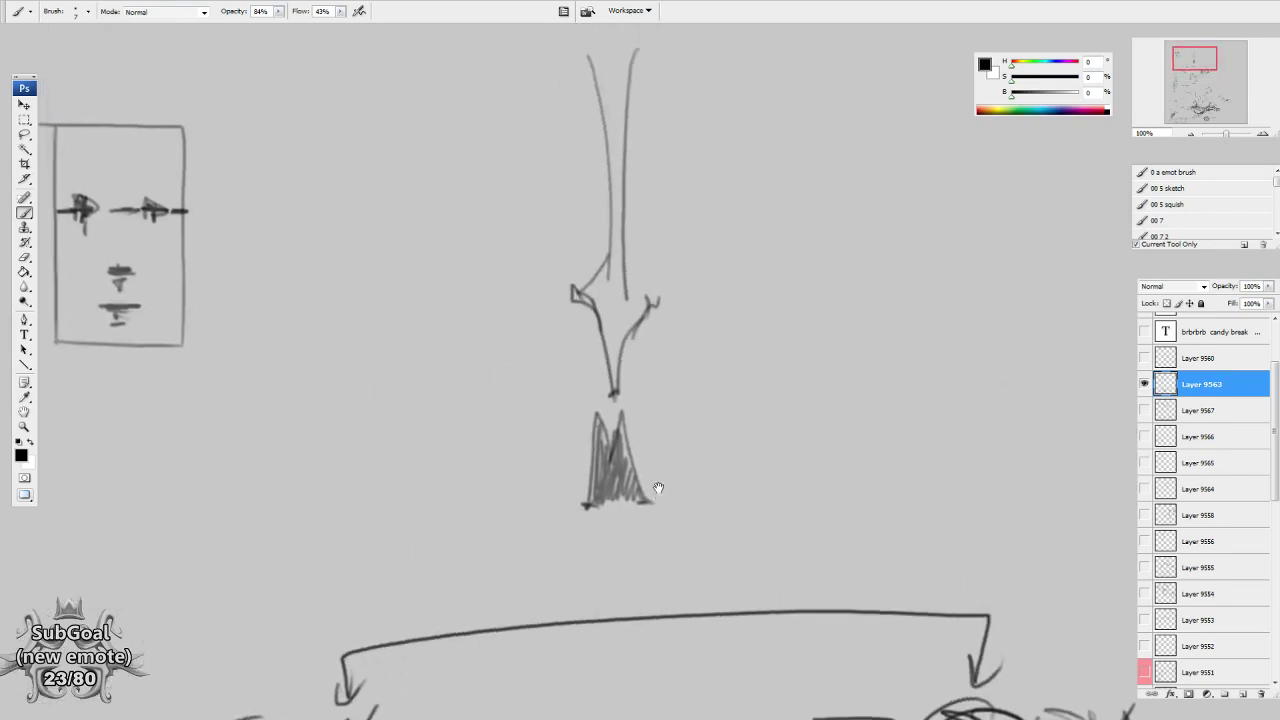
Draw two flaring side contours around the long nose and mouth, and add a tall ringed eye beside the bridge.
drag(575, 470, 575, 448)
drag(571, 527, 500, 235)
mouse_move(680, 558)
mouse_down()
mouse_move(682, 398)
mouse_move(746, 212)
mouse_up()
drag(588, 209, 623, 321)
mouse_move(623, 227)
mouse_down()
mouse_move(538, 262)
mouse_move(574, 351)
mouse_up()
mouse_move(611, 227)
mouse_down()
mouse_move(572, 302)
mouse_move(602, 227)
mouse_move(556, 265)
mouse_up()
drag(747, 577, 757, 496)
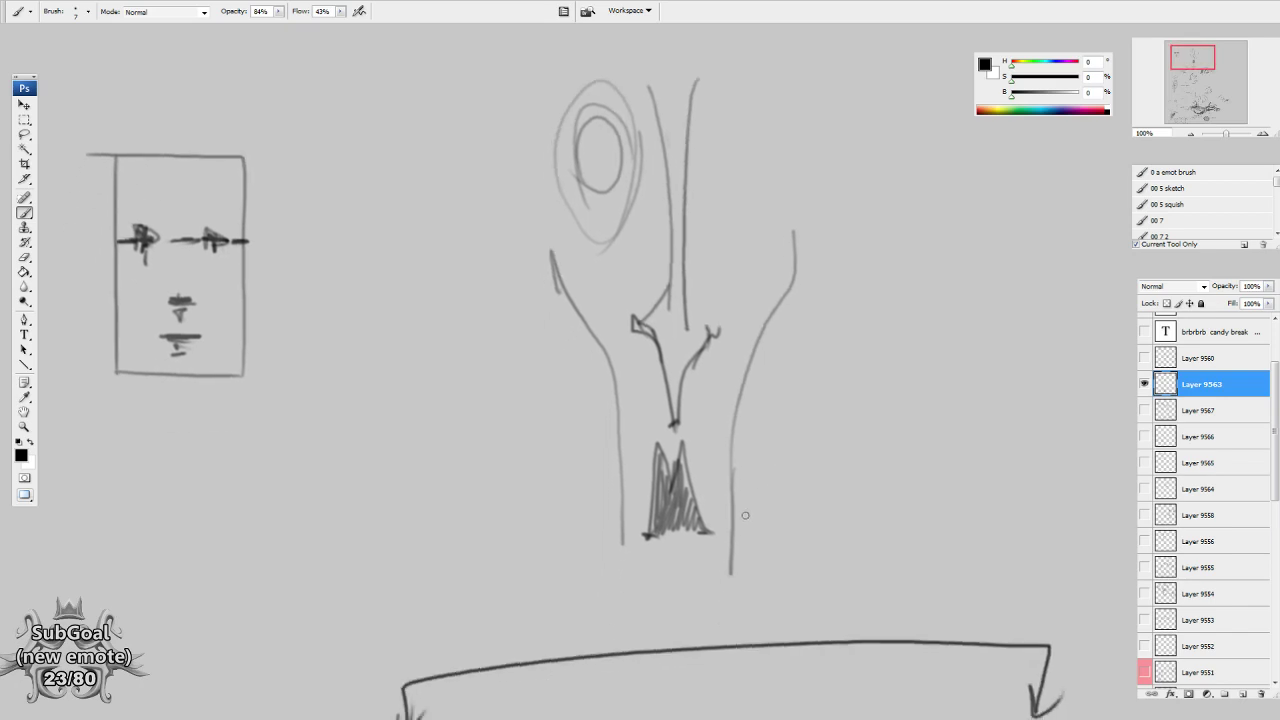
Add arrows pointing up, down, left and right from the features of the rectangular face.
drag(512, 400, 679, 396)
mouse_move(457, 266)
mouse_down()
mouse_move(455, 198)
mouse_move(463, 212)
mouse_up()
mouse_move(457, 292)
mouse_down()
mouse_move(457, 328)
mouse_move(462, 318)
mouse_up()
drag(402, 292, 340, 291)
mouse_move(350, 284)
mouse_down()
mouse_move(337, 292)
mouse_move(368, 301)
mouse_up()
drag(536, 286, 574, 285)
drag(568, 278, 585, 285)
drag(585, 285, 562, 302)
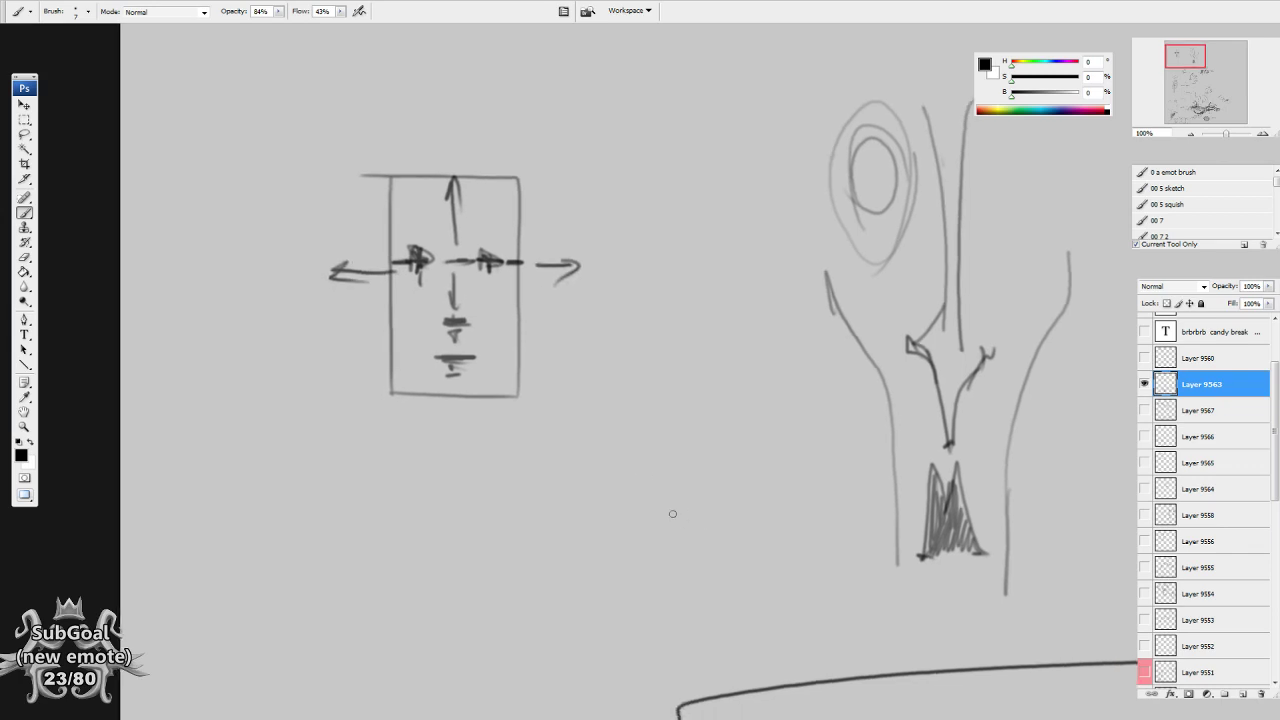
Write 50000 below the rectangular face.
mouse_move(590, 475)
mouse_down()
mouse_move(605, 440)
mouse_move(538, 442)
mouse_move(568, 417)
mouse_up()
drag(588, 420, 620, 430)
mouse_move(677, 429)
mouse_down()
mouse_move(647, 441)
mouse_move(668, 425)
mouse_up()
mouse_move(721, 425)
mouse_down()
mouse_move(708, 443)
mouse_move(706, 424)
mouse_up()
drag(723, 592, 723, 570)
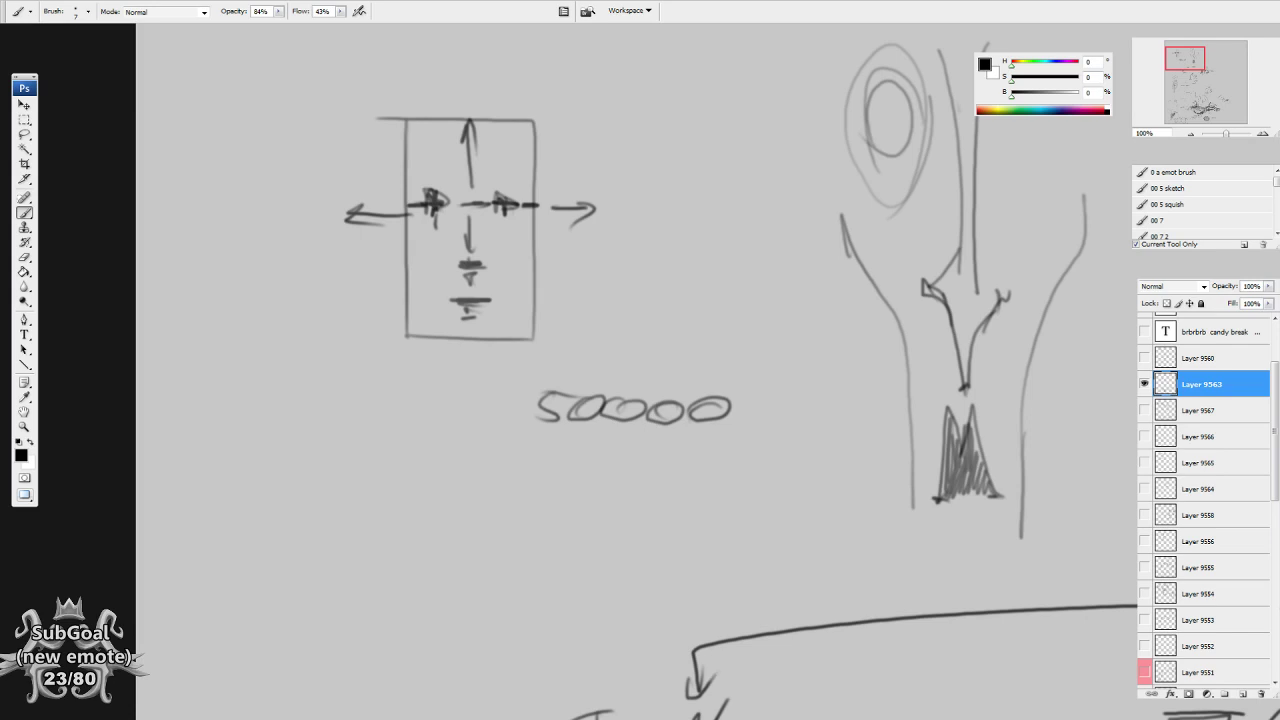
Strike through the scale's end labels, draw a circled X above its middle, and circle both labels.
mouse_move(527, 646)
mouse_down()
mouse_move(500, 429)
mouse_move(586, 443)
mouse_move(450, 468)
mouse_move(454, 478)
mouse_move(343, 464)
mouse_move(382, 426)
mouse_move(308, 462)
mouse_up()
mouse_move(1042, 486)
mouse_down()
mouse_move(996, 468)
mouse_move(1084, 465)
mouse_up()
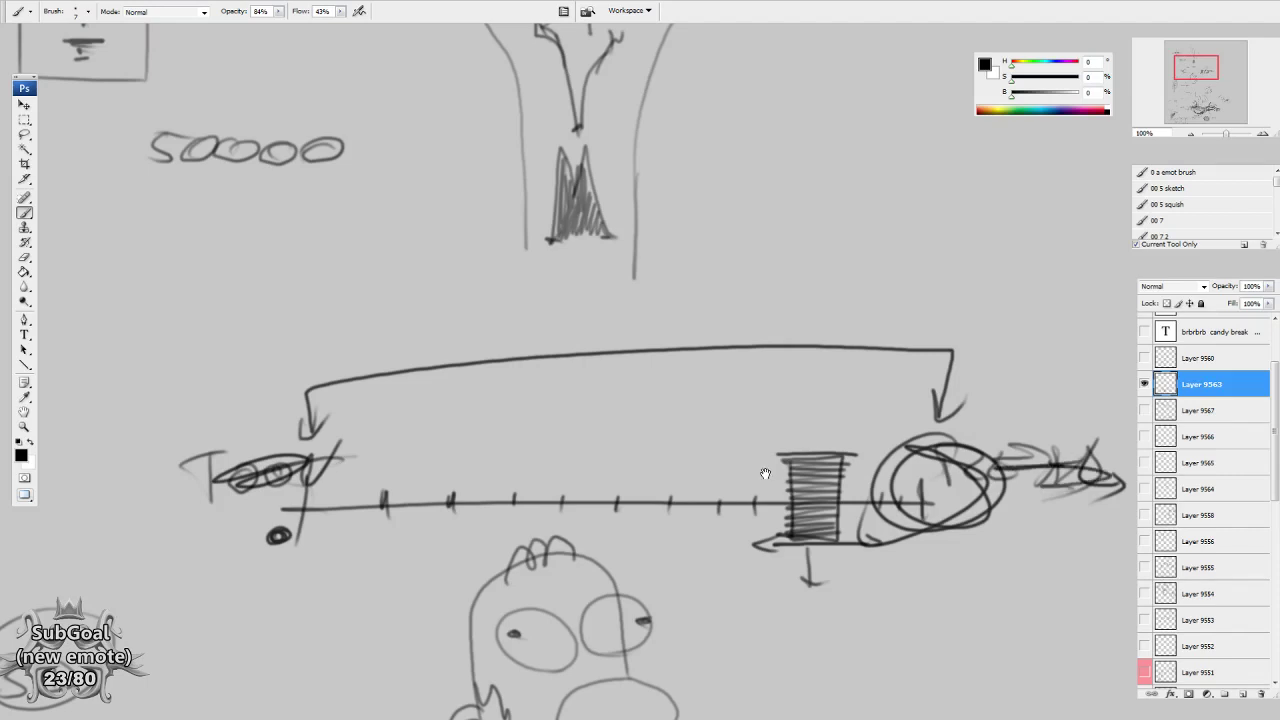
drag(658, 381, 691, 448)
drag(694, 391, 664, 445)
mouse_move(648, 386)
mouse_down()
mouse_move(692, 410)
mouse_move(710, 386)
mouse_up()
drag(620, 584, 640, 558)
mouse_move(319, 411)
mouse_down()
mouse_move(268, 397)
mouse_move(315, 479)
mouse_up()
mouse_move(1026, 428)
mouse_down()
mouse_move(1052, 428)
mouse_move(968, 413)
mouse_up()
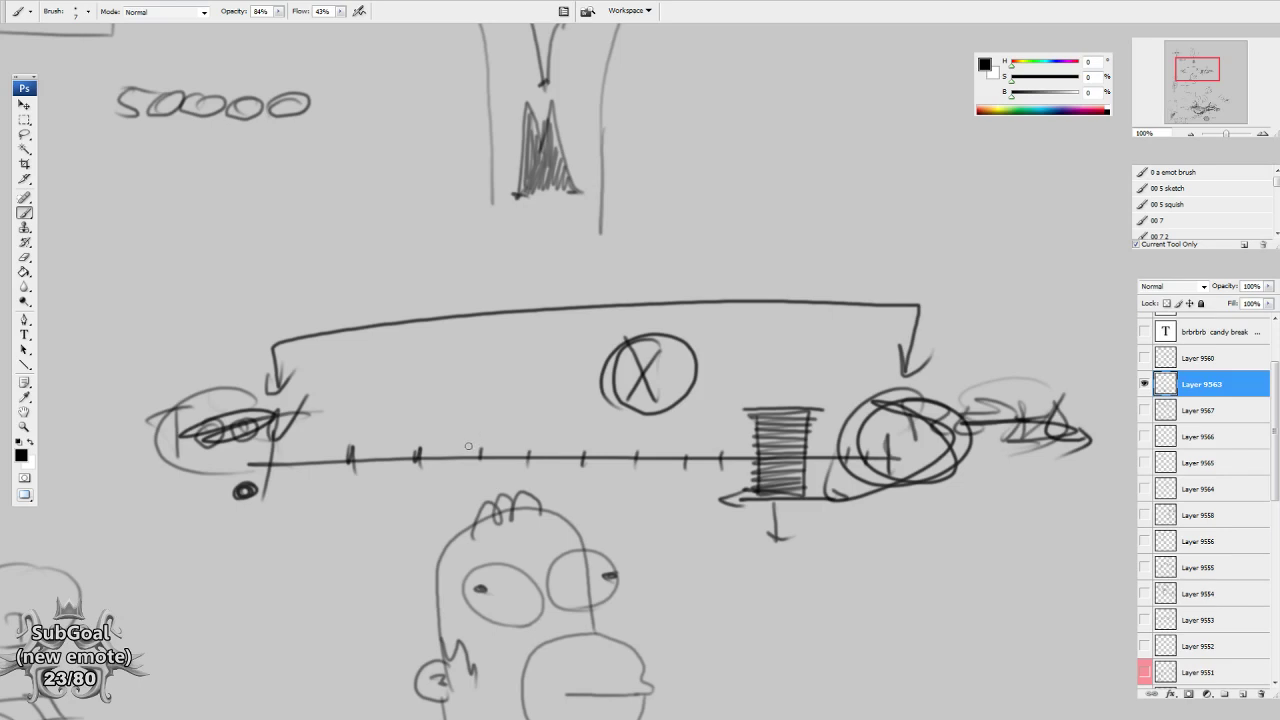
Lasso-select the left contour of the long-nosed face and move it farther out from the nose.
drag(375, 358, 523, 483)
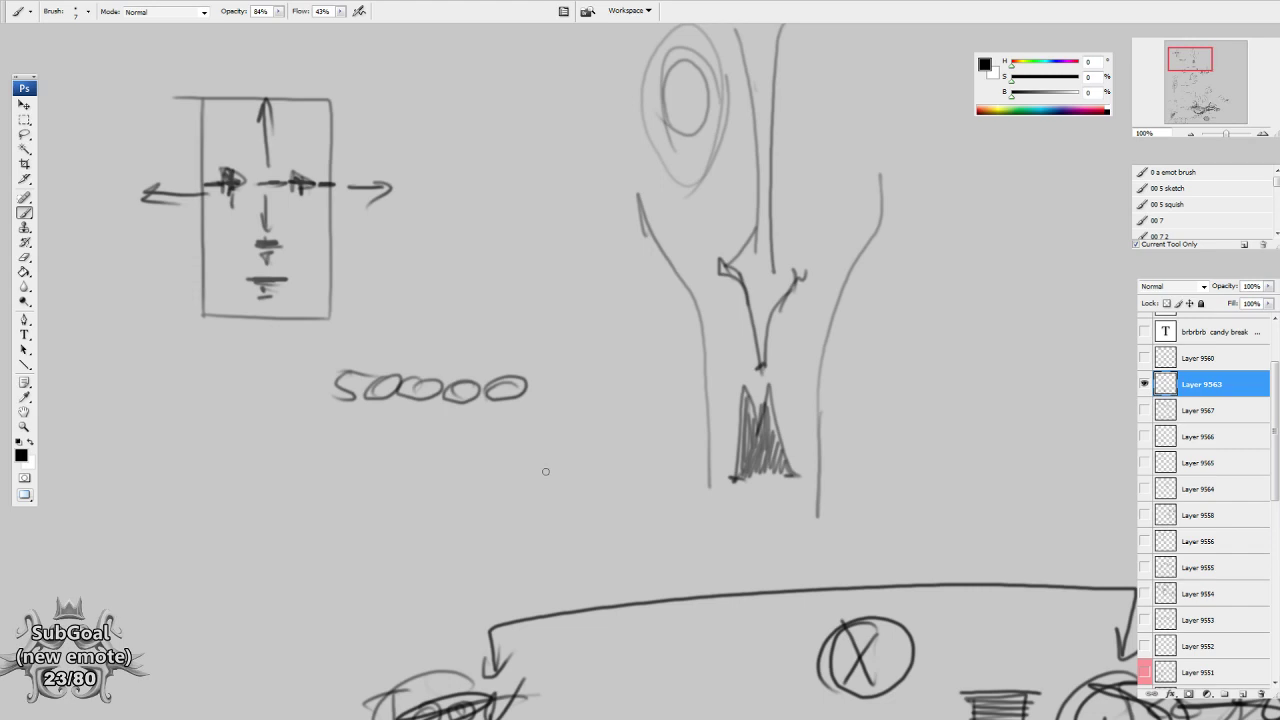
mouse_move(773, 201)
mouse_down()
mouse_move(768, 348)
mouse_move(751, 271)
mouse_up()
key(l)
mouse_move(581, 214)
mouse_down()
mouse_move(600, 506)
mouse_move(694, 563)
mouse_up()
drag(700, 418, 615, 252)
Select the right contour of the long-nosed face and scale it down to 31.2%, placing it beside the nose.
drag(713, 460, 623, 460)
mouse_move(823, 227)
mouse_down()
mouse_move(771, 512)
mouse_move(886, 366)
mouse_move(843, 222)
mouse_move(871, 271)
mouse_move(847, 358)
mouse_up()
key(ctrl+t)
drag(841, 427, 857, 353)
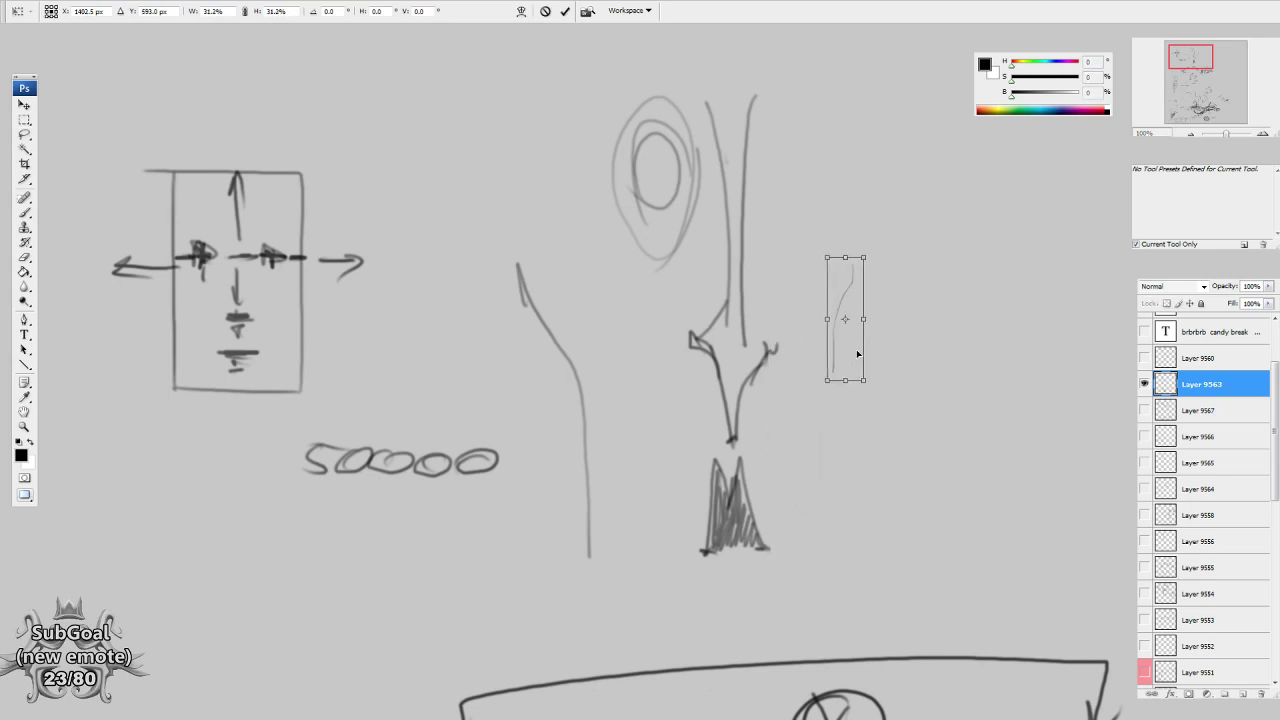
key(Return)
Retrace the shrunken right contour with darker brush strokes.
key(b)
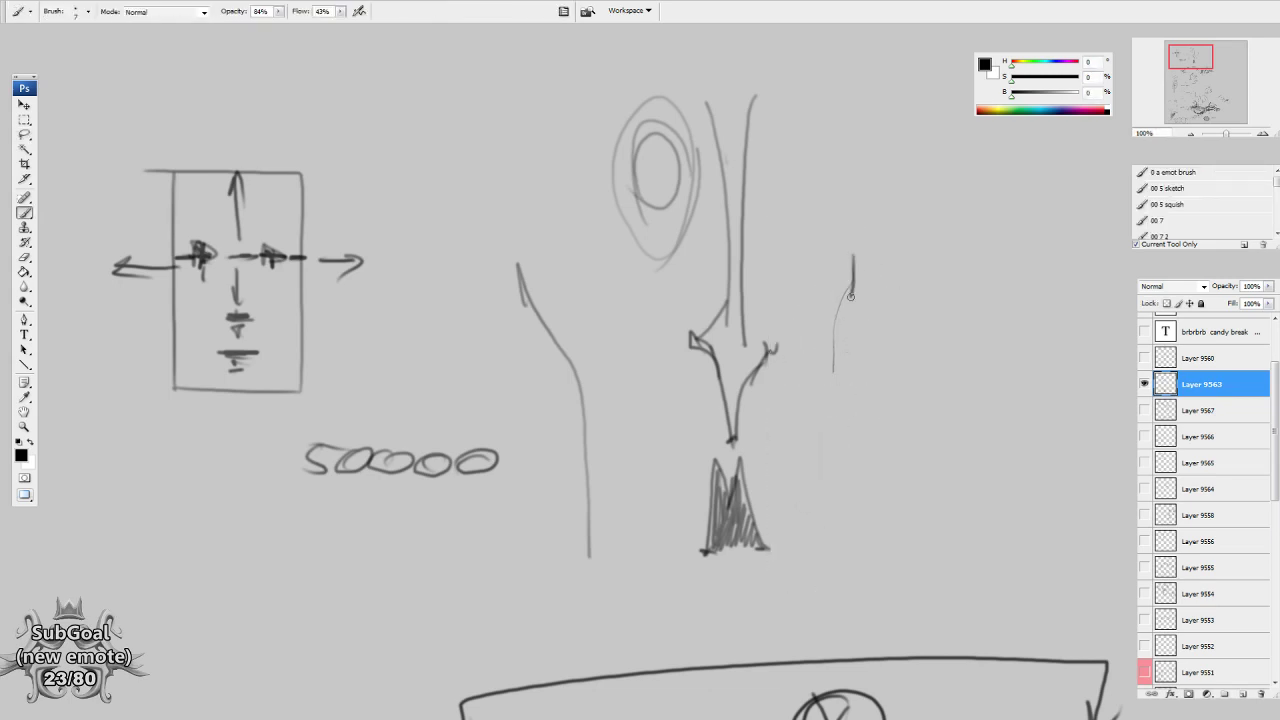
drag(805, 462, 789, 526)
scroll(655, 582, down, 3)
scroll(654, 579, down, 6)
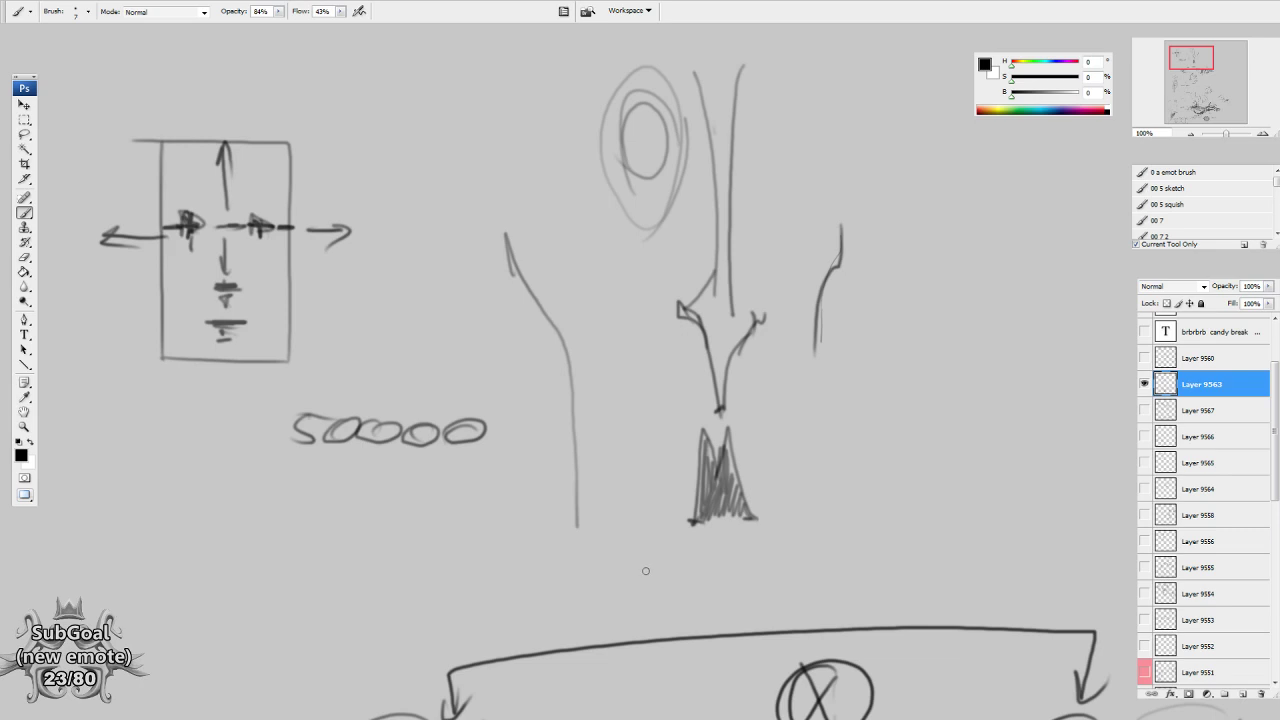
Sketch a round face to the right of the long-nosed one, with small eyes, a nose, a toothed mouth and ears.
mouse_move(986, 437)
mouse_down()
mouse_move(626, 471)
mouse_move(609, 380)
mouse_move(636, 426)
mouse_move(654, 429)
mouse_up()
drag(611, 326, 717, 328)
mouse_move(618, 373)
mouse_down()
mouse_move(698, 375)
mouse_move(639, 382)
mouse_move(680, 377)
mouse_up()
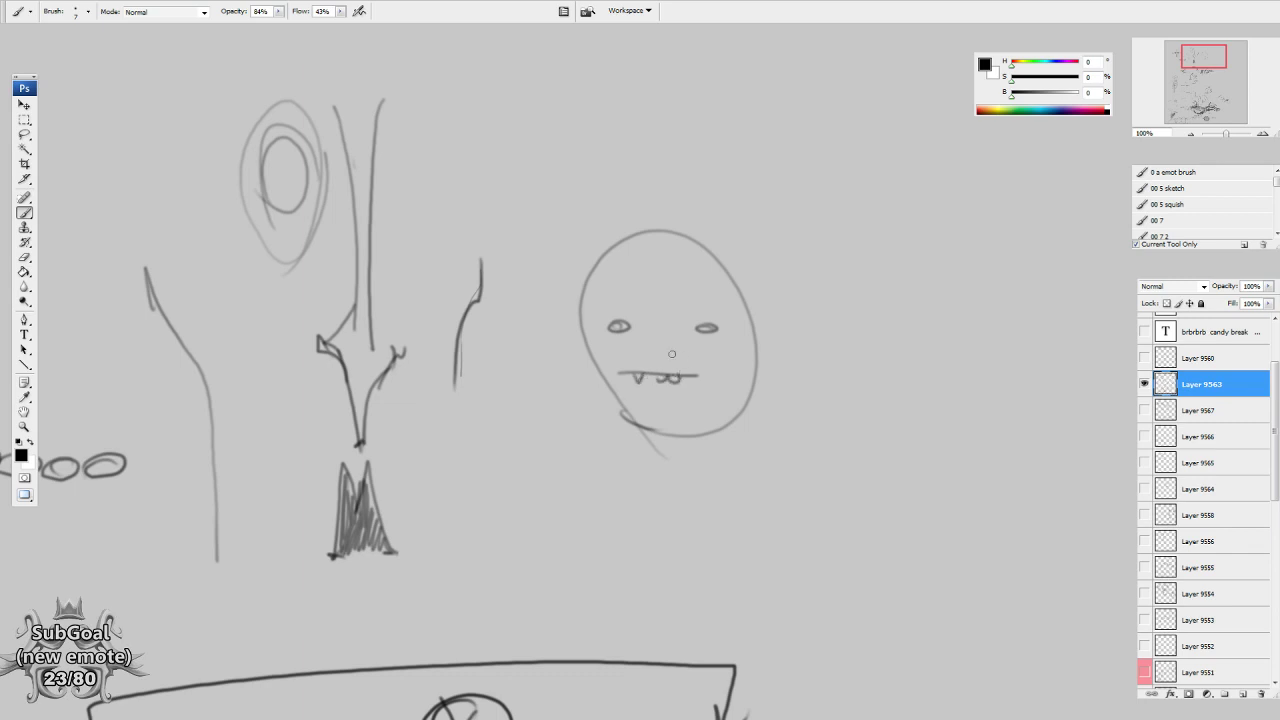
drag(714, 508, 715, 500)
drag(590, 336, 599, 357)
drag(756, 345, 749, 368)
drag(715, 472, 683, 440)
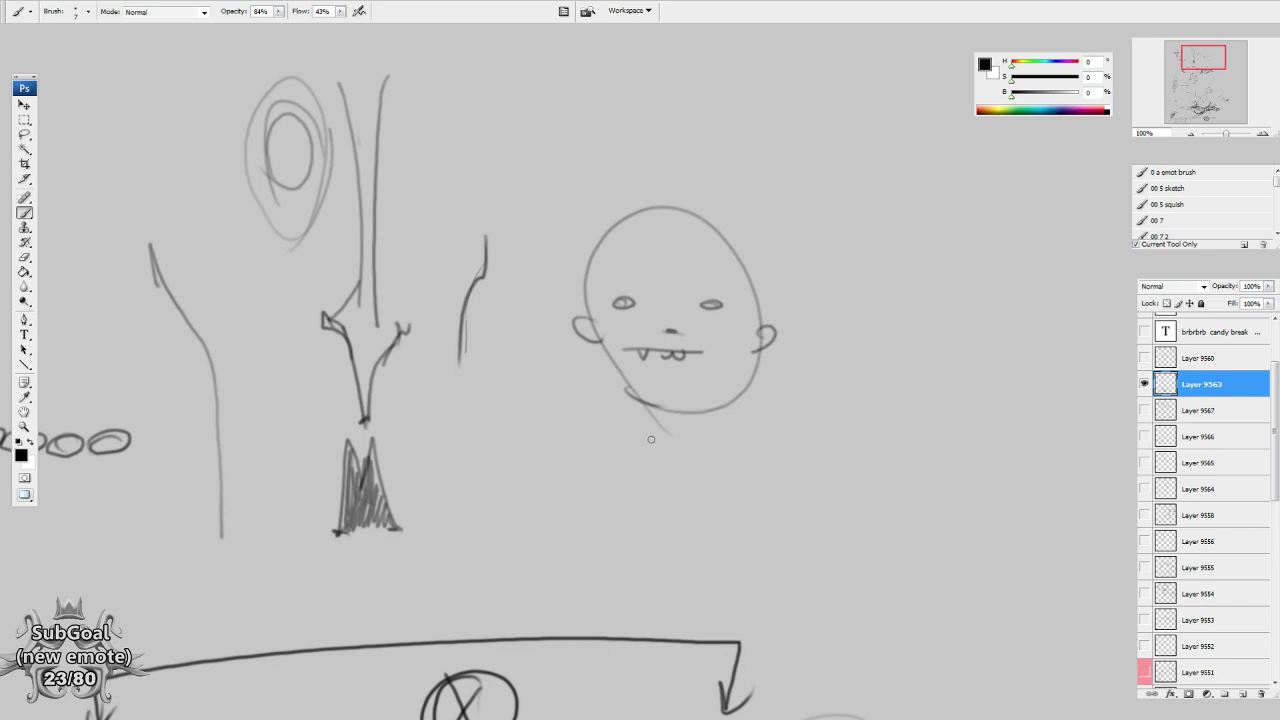
Draw a dark rectangular frame around the round face and mark its two upper corners.
drag(570, 346, 574, 333)
mouse_move(543, 176)
mouse_down()
mouse_move(546, 325)
mouse_move(803, 473)
mouse_move(733, 172)
mouse_move(542, 195)
mouse_move(556, 155)
mouse_up()
drag(810, 173, 820, 170)
drag(904, 545, 914, 531)
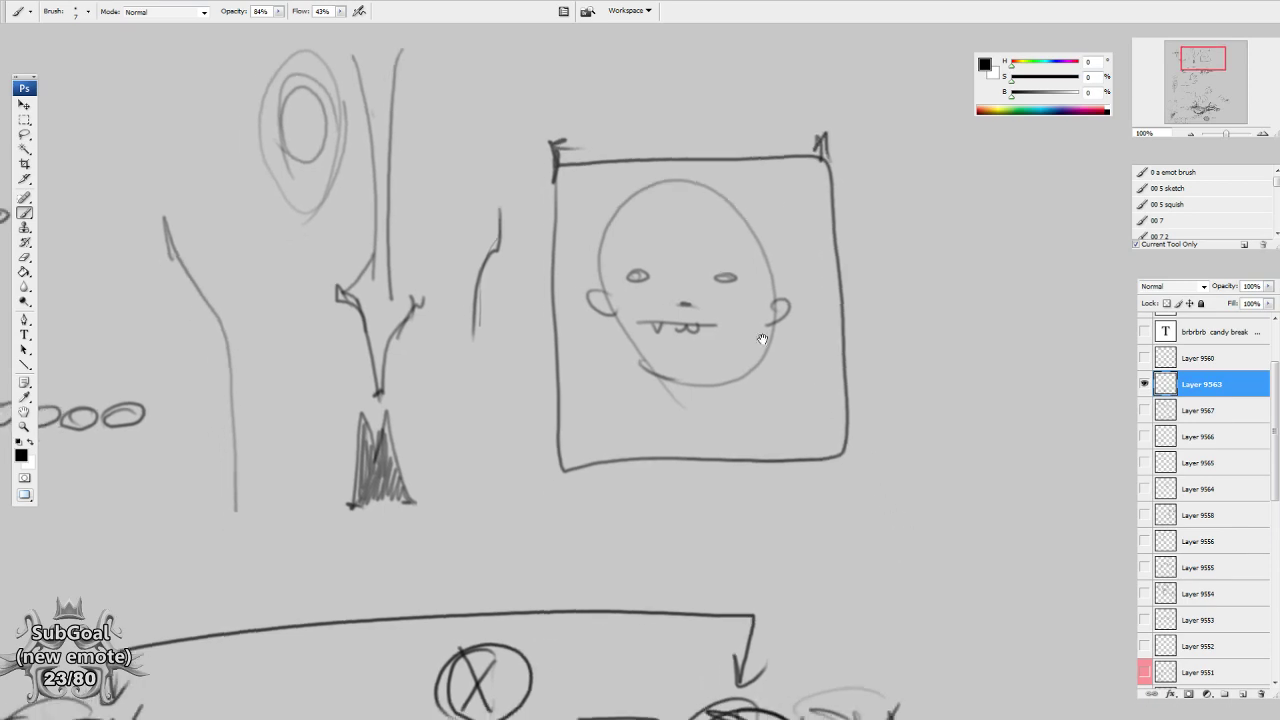
Lasso each eye of the framed round face, move both up toward the forehead, and deselect.
drag(762, 339, 768, 331)
key(l)
drag(643, 283, 649, 221)
mouse_move(737, 241)
mouse_down()
mouse_move(722, 248)
mouse_move(737, 242)
mouse_move(725, 224)
mouse_up()
key(ctrl+d)
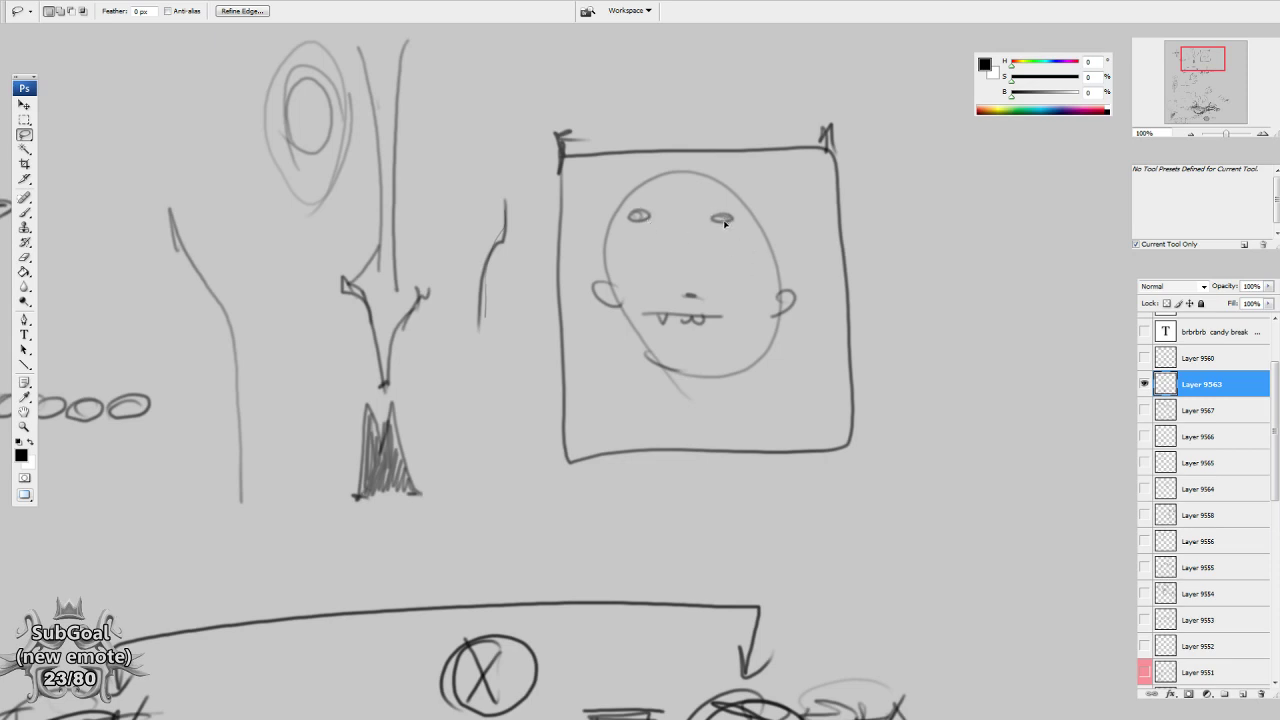
Move the framed face's nose up toward the eyes and its toothed mouth down to the chin.
drag(690, 306, 714, 293)
mouse_move(697, 297)
mouse_down()
mouse_move(692, 248)
mouse_move(744, 312)
mouse_move(722, 293)
mouse_up()
key(ctrl+d)
drag(701, 337, 710, 370)
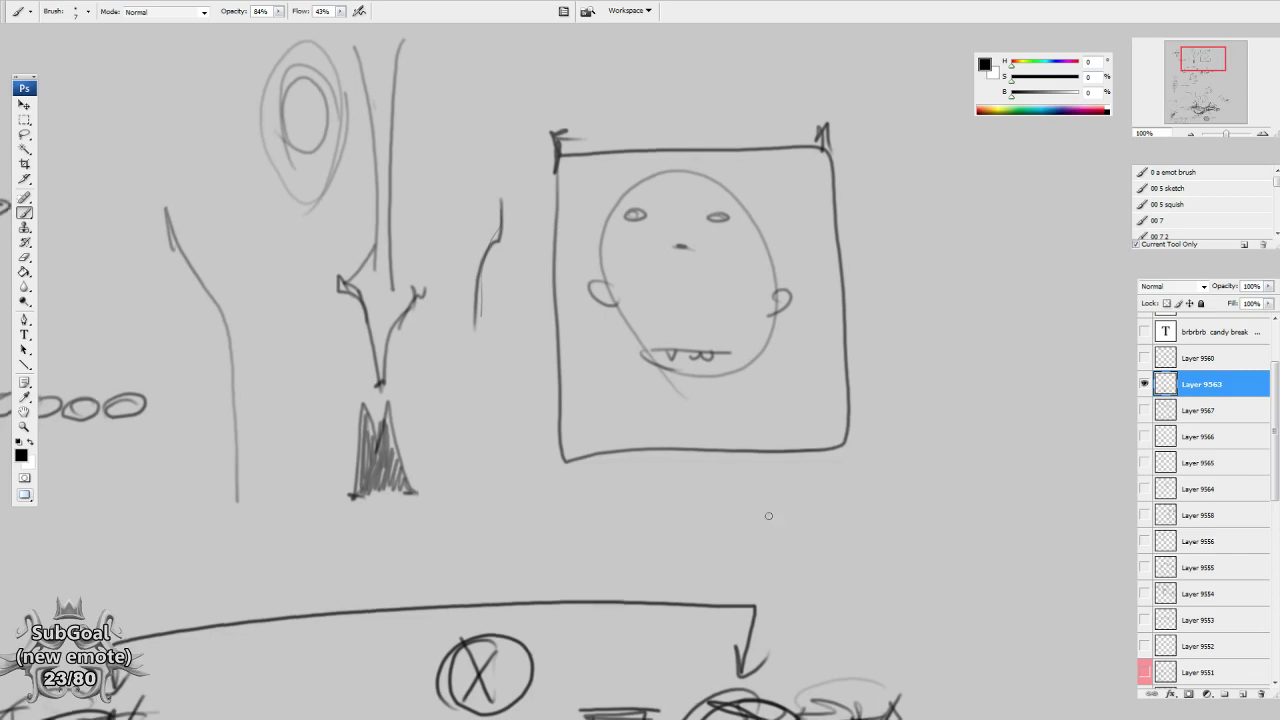
Sketch an egg-shaped face to the right of the framed one, with large wide-set eyes, a small nose and a toothed mouth line overshooting the outline.
drag(915, 481, 646, 510)
mouse_move(890, 472)
mouse_down()
mouse_move(869, 474)
mouse_move(866, 210)
mouse_move(792, 455)
mouse_up()
drag(812, 348, 797, 379)
mouse_move(750, 315)
mouse_down()
mouse_move(764, 334)
mouse_move(684, 321)
mouse_up()
mouse_move(873, 307)
mouse_down()
mouse_move(909, 325)
mouse_move(891, 318)
mouse_up()
drag(699, 322, 681, 330)
drag(789, 379, 803, 389)
drag(684, 421, 964, 419)
drag(726, 424, 862, 420)
drag(837, 545, 833, 533)
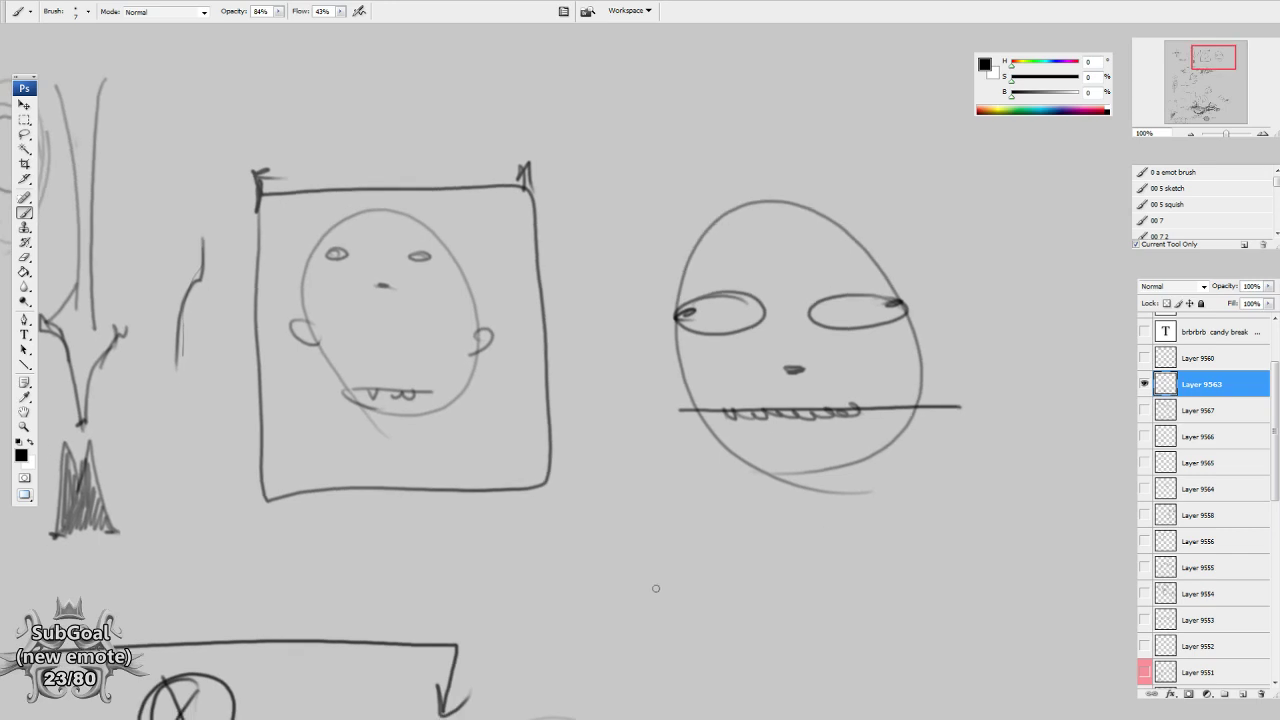
Draw a shield-shaped face outline with a flat top and pointed chin below the egg-shaped face.
drag(671, 595, 702, 491)
mouse_move(657, 431)
mouse_down()
mouse_move(663, 414)
mouse_move(380, 178)
mouse_up()
drag(595, 322, 574, 277)
mouse_move(515, 192)
mouse_down()
mouse_move(531, 374)
mouse_move(638, 463)
mouse_move(652, 455)
mouse_up()
mouse_move(650, 461)
mouse_down()
mouse_move(715, 330)
mouse_move(712, 183)
mouse_move(508, 177)
mouse_up()
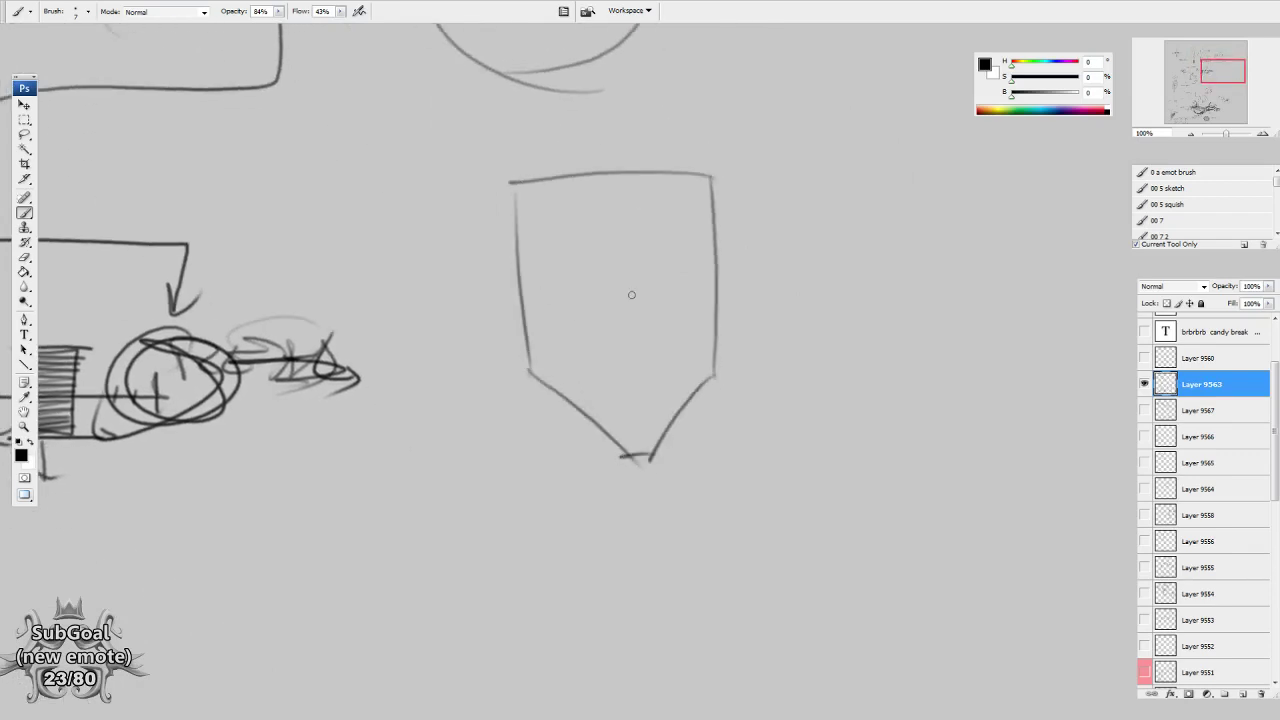
Add stern eyes, an arched eyebrow, a dark triangular nose, a shaded moustache and a short mouth line to the shield-shaped face.
mouse_move(524, 244)
mouse_down()
mouse_move(592, 273)
mouse_move(528, 245)
mouse_move(562, 264)
mouse_move(570, 209)
mouse_move(527, 216)
mouse_up()
mouse_move(550, 213)
mouse_down()
mouse_move(594, 244)
mouse_move(700, 234)
mouse_move(692, 252)
mouse_up()
drag(826, 416, 716, 450)
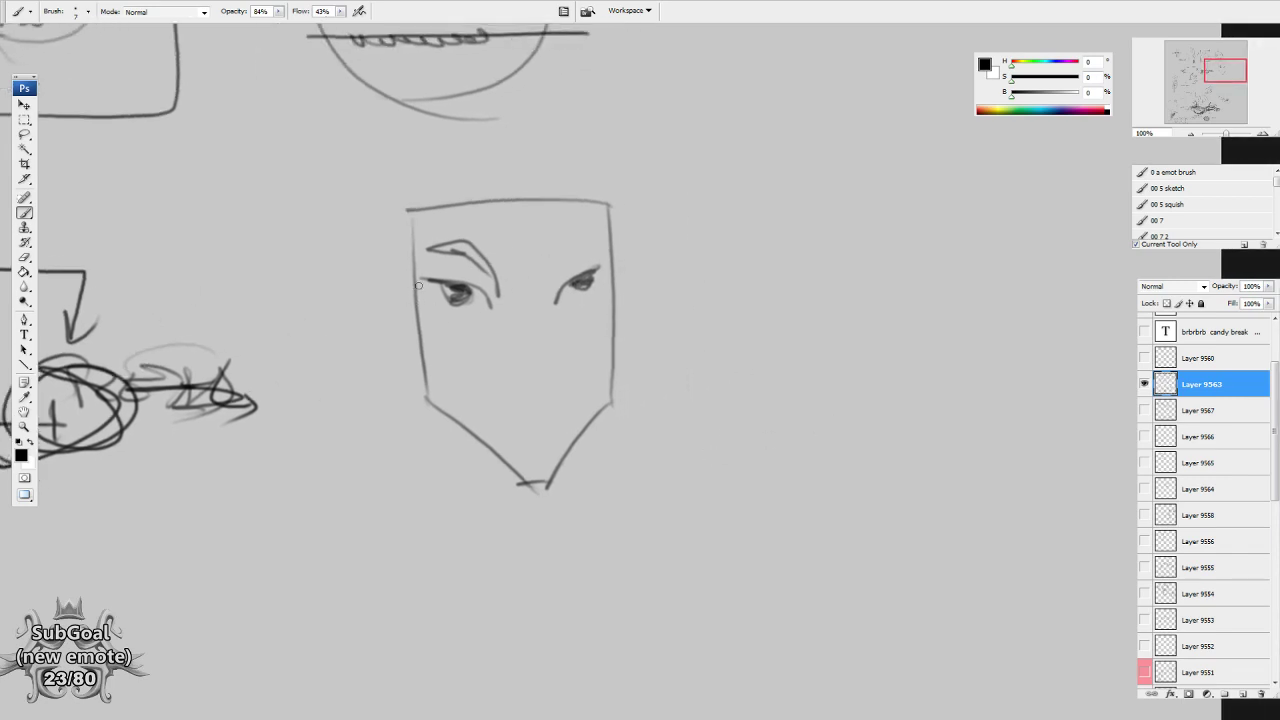
mouse_move(516, 374)
mouse_down()
mouse_move(528, 384)
mouse_move(548, 372)
mouse_move(520, 378)
mouse_move(540, 382)
mouse_move(530, 392)
mouse_move(554, 409)
mouse_up()
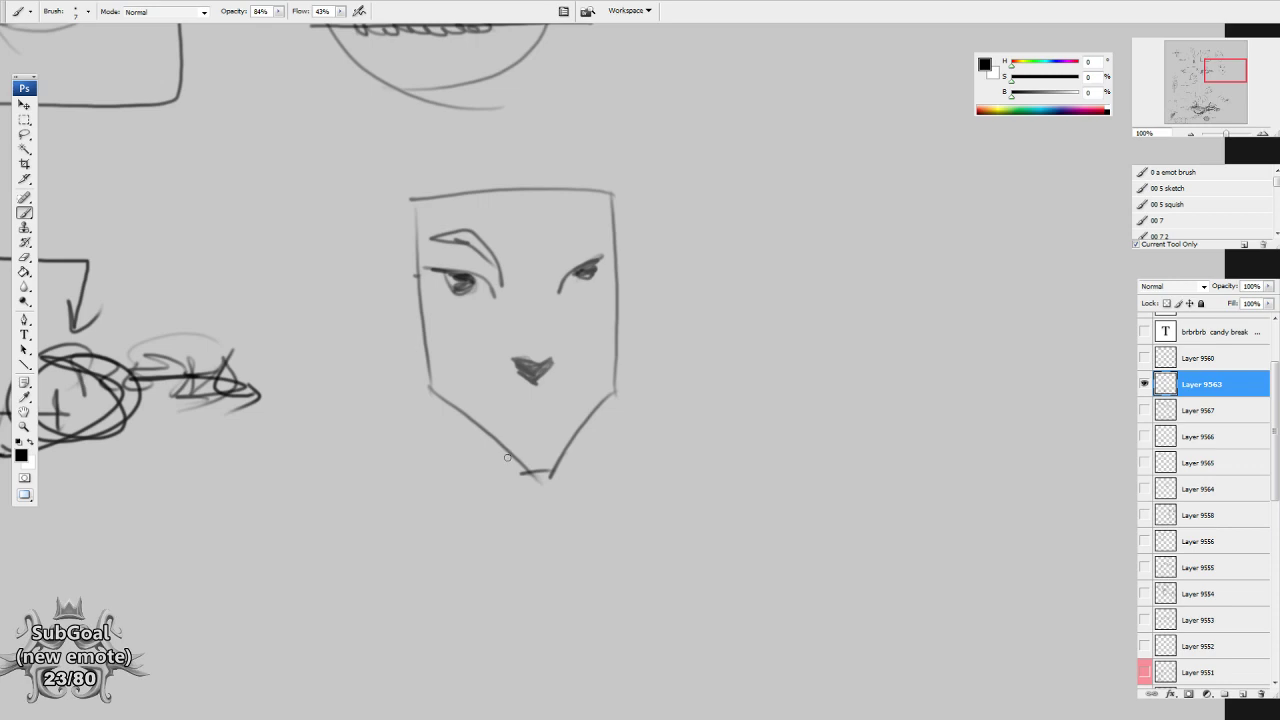
drag(540, 462, 546, 450)
mouse_move(502, 407)
mouse_down()
mouse_move(548, 391)
mouse_move(571, 400)
mouse_move(516, 402)
mouse_move(531, 387)
mouse_move(526, 403)
mouse_move(564, 389)
mouse_move(547, 401)
mouse_move(564, 400)
mouse_move(523, 402)
mouse_move(572, 399)
mouse_move(513, 406)
mouse_move(583, 400)
mouse_move(509, 406)
mouse_up()
drag(601, 440, 556, 412)
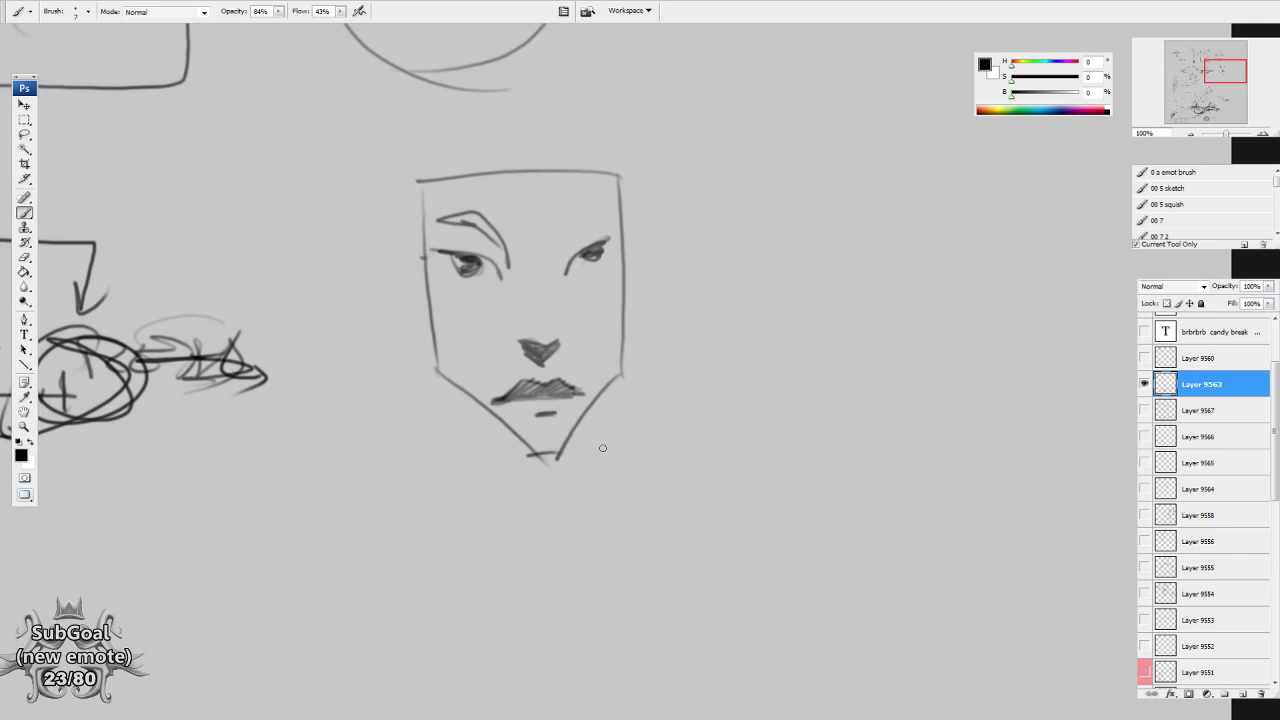
Draw a long curved arrow below and left of the shield-shaped face, with a trail of small marks inside its bend.
mouse_move(524, 470)
mouse_down()
mouse_move(506, 486)
mouse_move(509, 463)
mouse_move(507, 527)
mouse_up()
drag(509, 500, 540, 409)
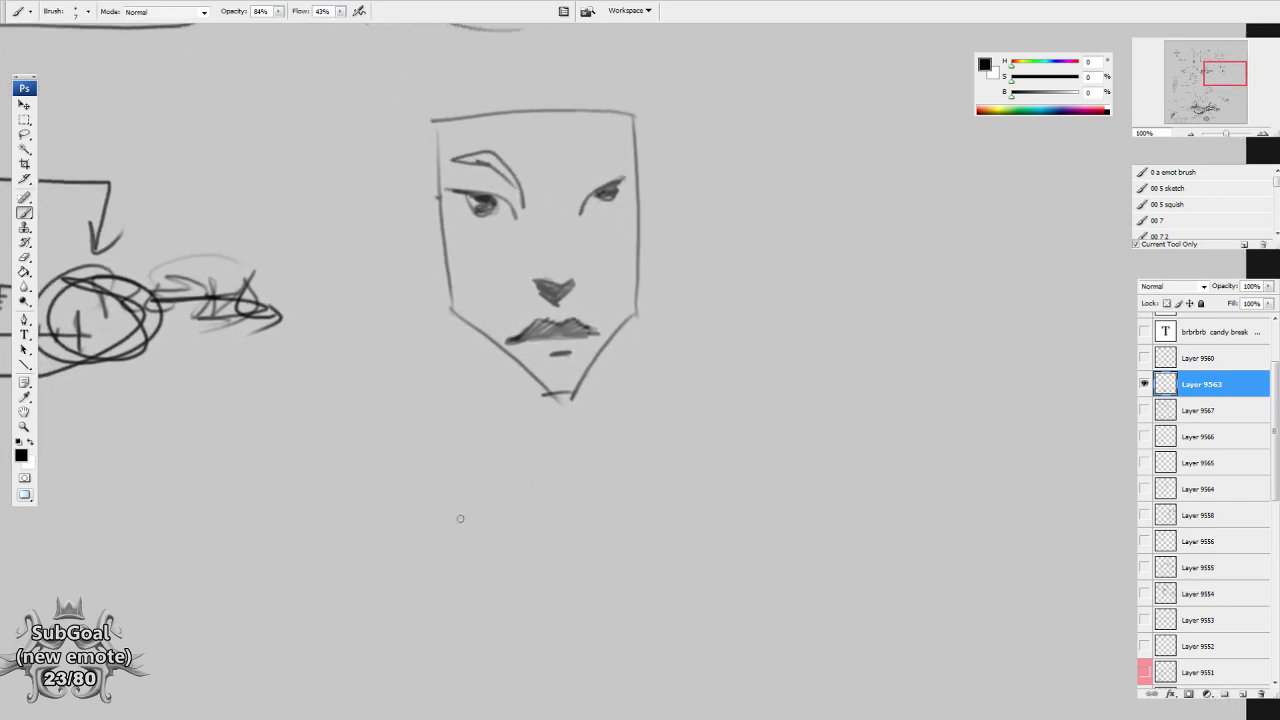
mouse_move(324, 559)
mouse_down()
mouse_move(380, 608)
mouse_move(390, 639)
mouse_up()
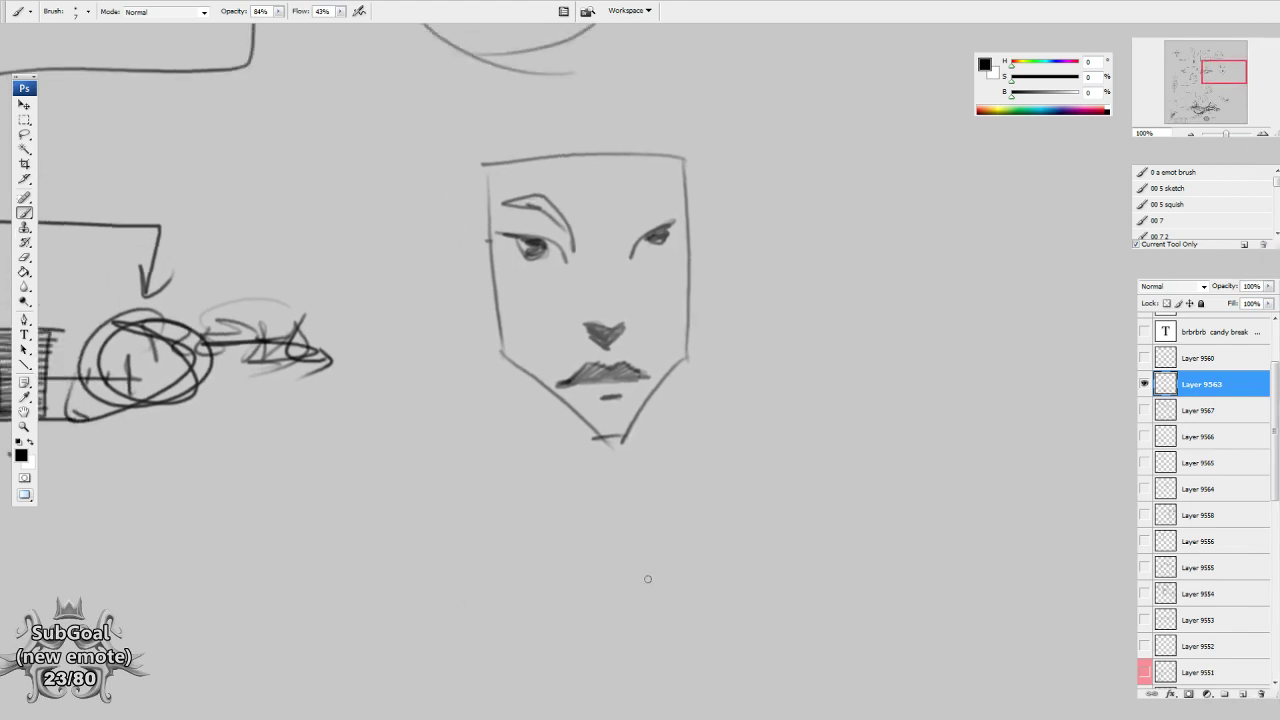
mouse_move(414, 535)
mouse_down()
mouse_move(431, 517)
mouse_move(465, 317)
mouse_up()
mouse_move(88, 473)
mouse_down()
mouse_move(364, 489)
mouse_move(476, 419)
mouse_move(506, 289)
mouse_move(497, 184)
mouse_move(110, 480)
mouse_up()
mouse_move(212, 468)
mouse_down()
mouse_move(313, 455)
mouse_move(343, 431)
mouse_move(380, 357)
mouse_move(389, 266)
mouse_up()
drag(436, 550, 442, 535)
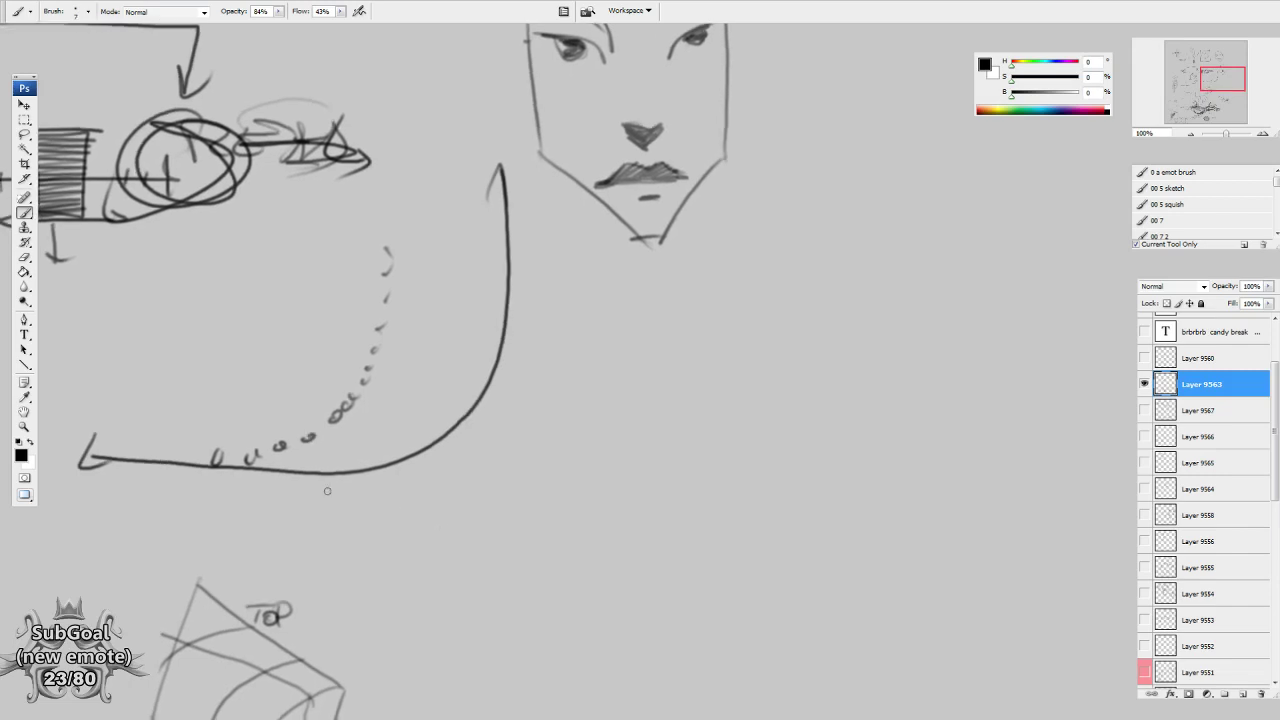
Extend the curved arrow's base with a rising line, a winding looped arrow turning back, and a long straight arrow.
mouse_move(90, 462)
mouse_down()
mouse_move(334, 477)
mouse_move(461, 466)
mouse_move(942, 383)
mouse_up()
mouse_move(309, 475)
mouse_down()
mouse_move(519, 453)
mouse_move(560, 389)
mouse_move(674, 477)
mouse_move(657, 374)
mouse_move(841, 372)
mouse_move(544, 584)
mouse_move(352, 511)
mouse_up()
mouse_move(189, 475)
mouse_down()
mouse_move(944, 252)
mouse_move(928, 279)
mouse_up()
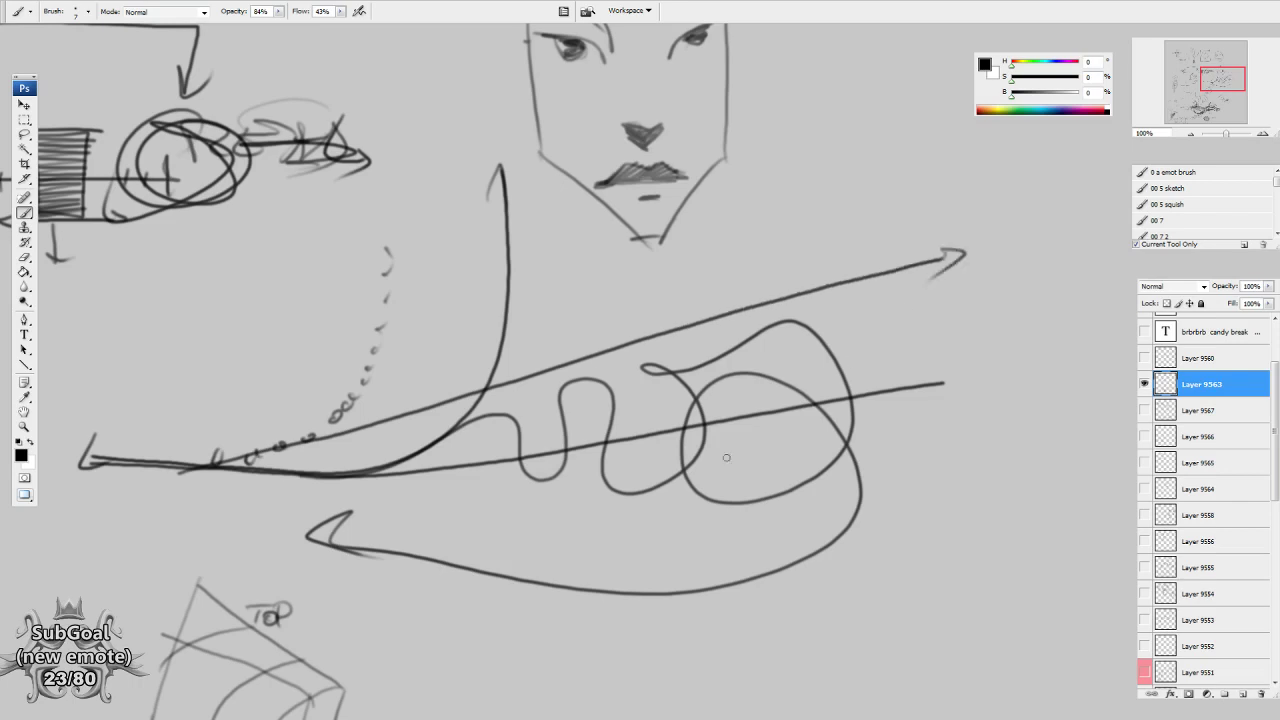
Circle the label at the scale's right end and draw a large outer frame around the scale with vertical bars near both ends.
scroll(650, 475, up, 5)
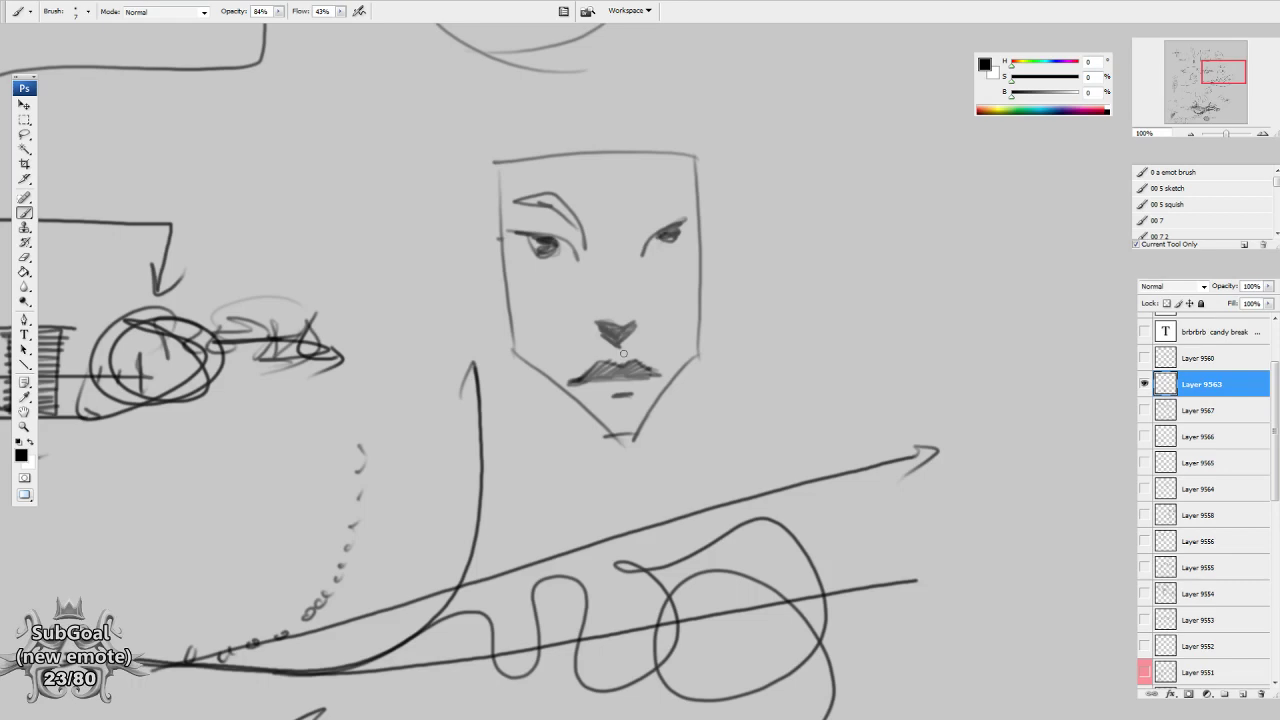
mouse_move(257, 449)
mouse_down()
mouse_move(786, 463)
mouse_move(918, 354)
mouse_move(803, 449)
mouse_move(860, 287)
mouse_up()
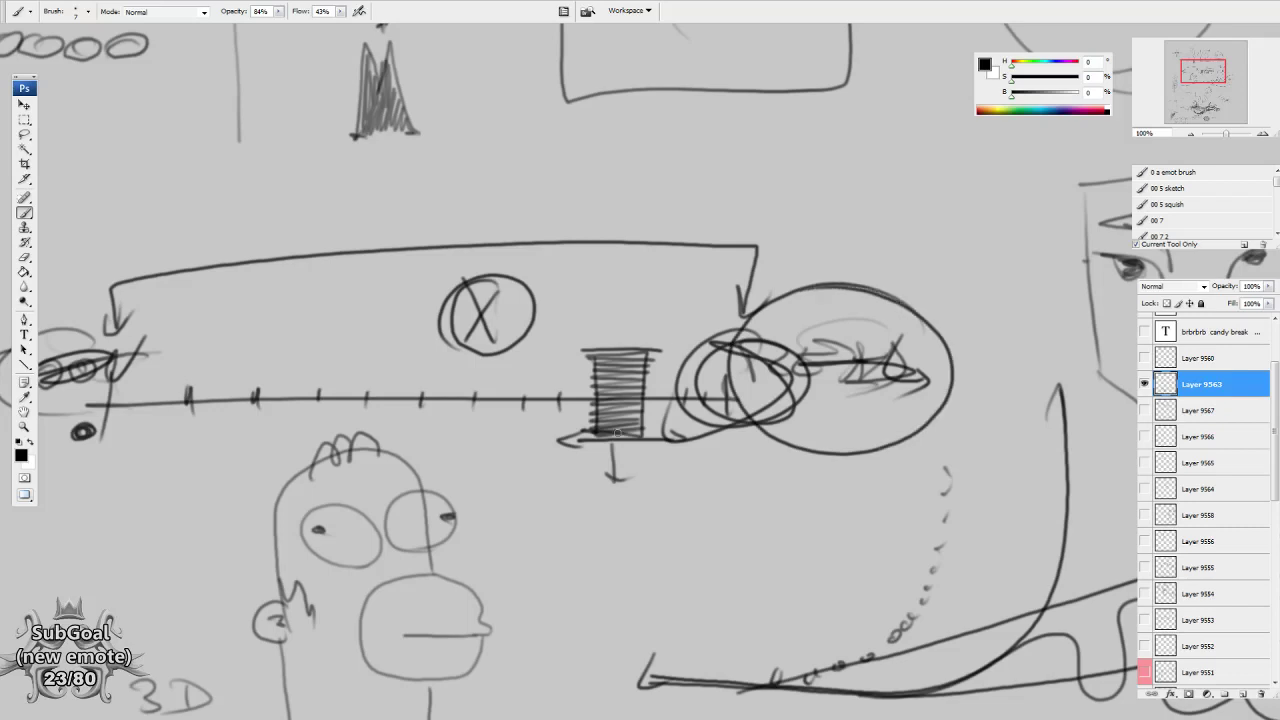
drag(593, 514, 734, 518)
mouse_move(281, 263)
mouse_down()
mouse_move(282, 330)
mouse_move(602, 215)
mouse_move(908, 429)
mouse_move(597, 441)
mouse_move(162, 432)
mouse_move(224, 450)
mouse_up()
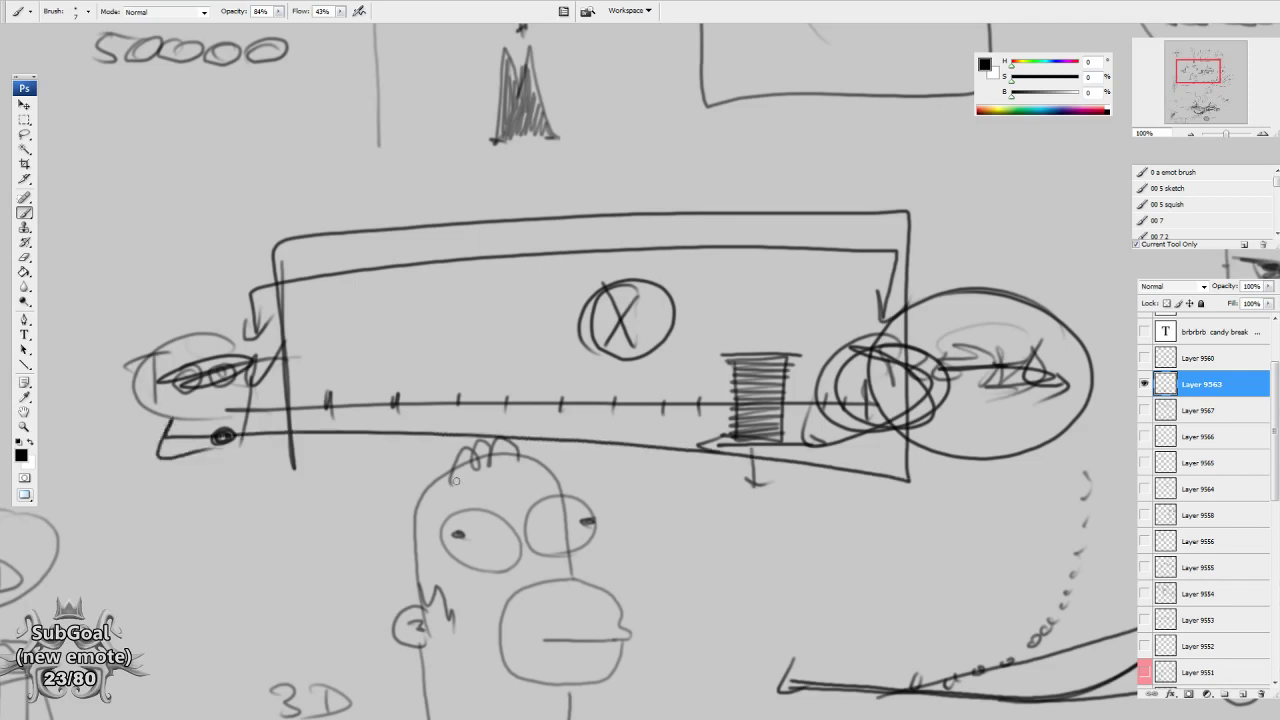
drag(866, 534, 778, 541)
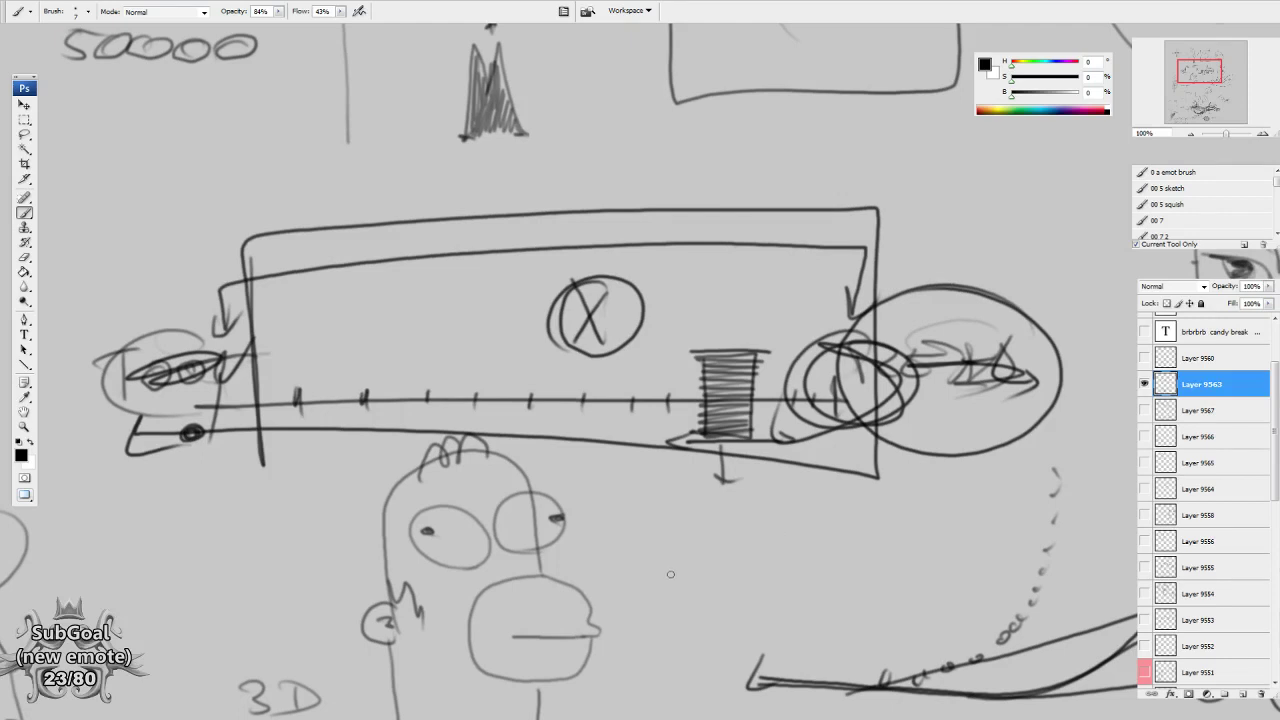
drag(674, 577, 674, 572)
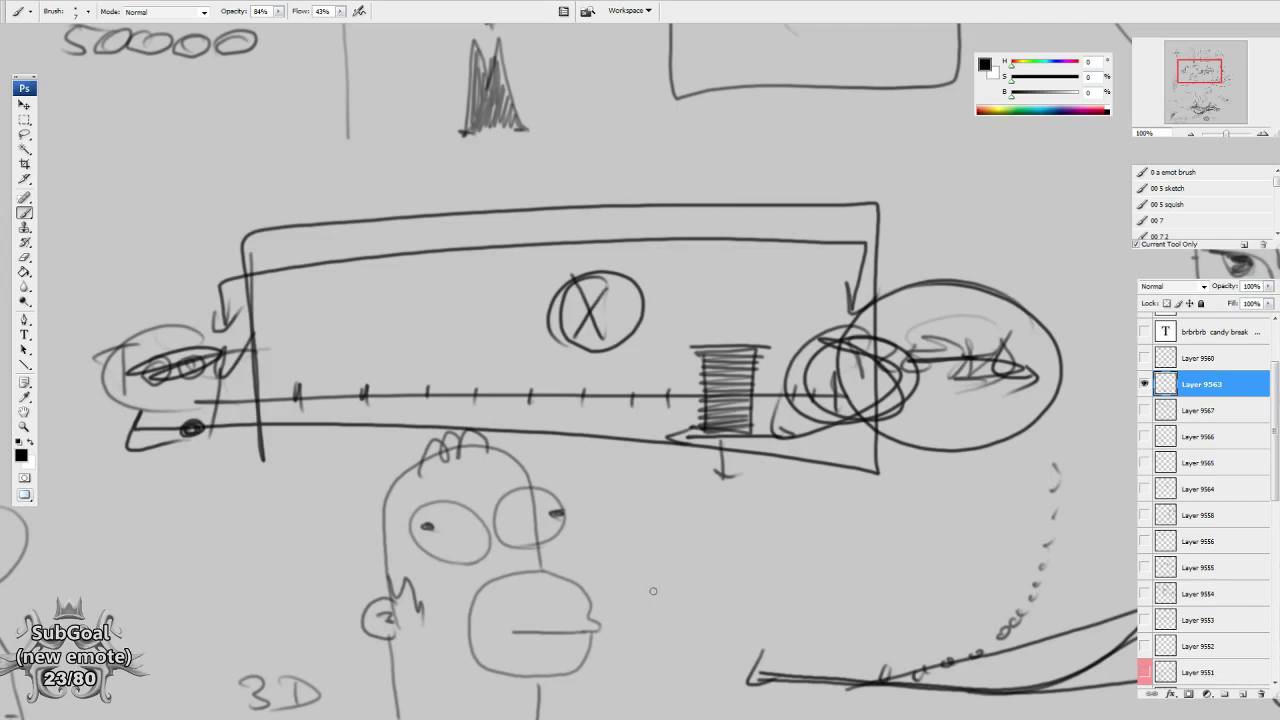
Draw an arrow pointing at the circled label of the scale and handwrite a percentage beside it.
drag(872, 500, 668, 552)
mouse_move(798, 227)
mouse_down()
mouse_move(774, 308)
mouse_move(820, 296)
mouse_up()
mouse_move(849, 515)
mouse_down()
mouse_move(839, 493)
mouse_move(827, 509)
mouse_up()
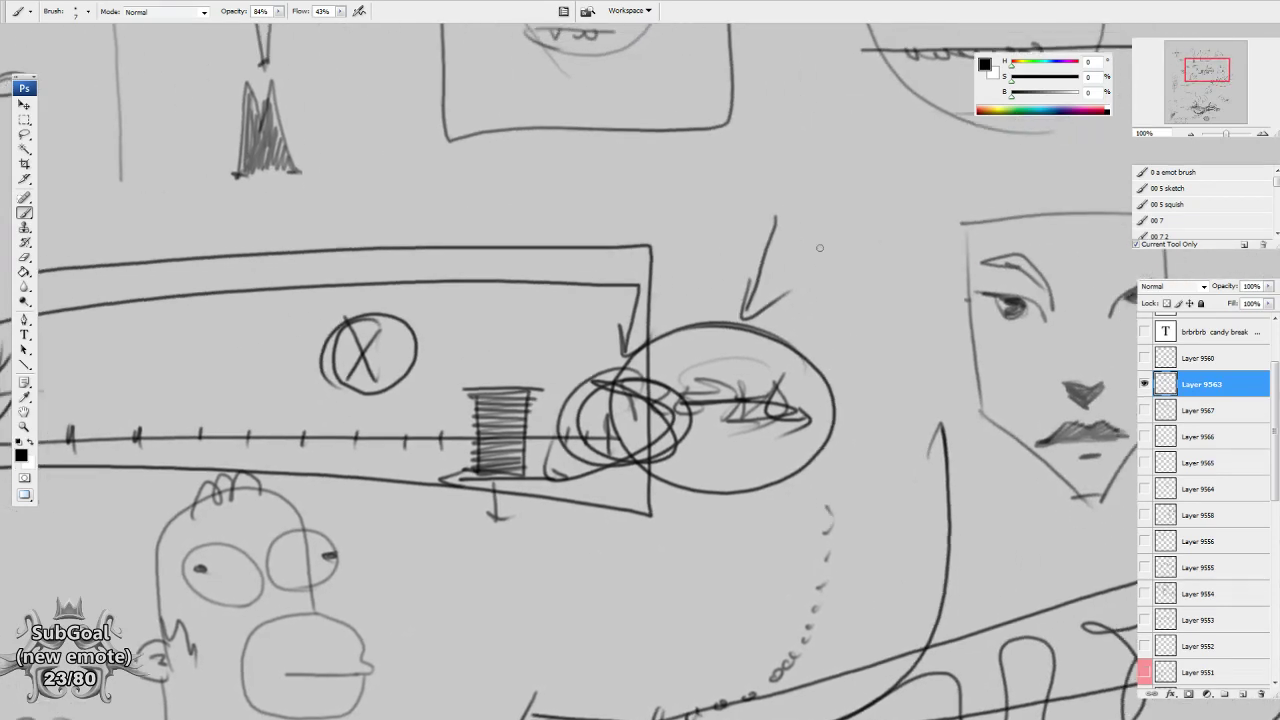
drag(838, 212, 822, 258)
drag(855, 212, 837, 287)
drag(893, 224, 868, 250)
drag(887, 201, 886, 208)
drag(889, 264, 876, 268)
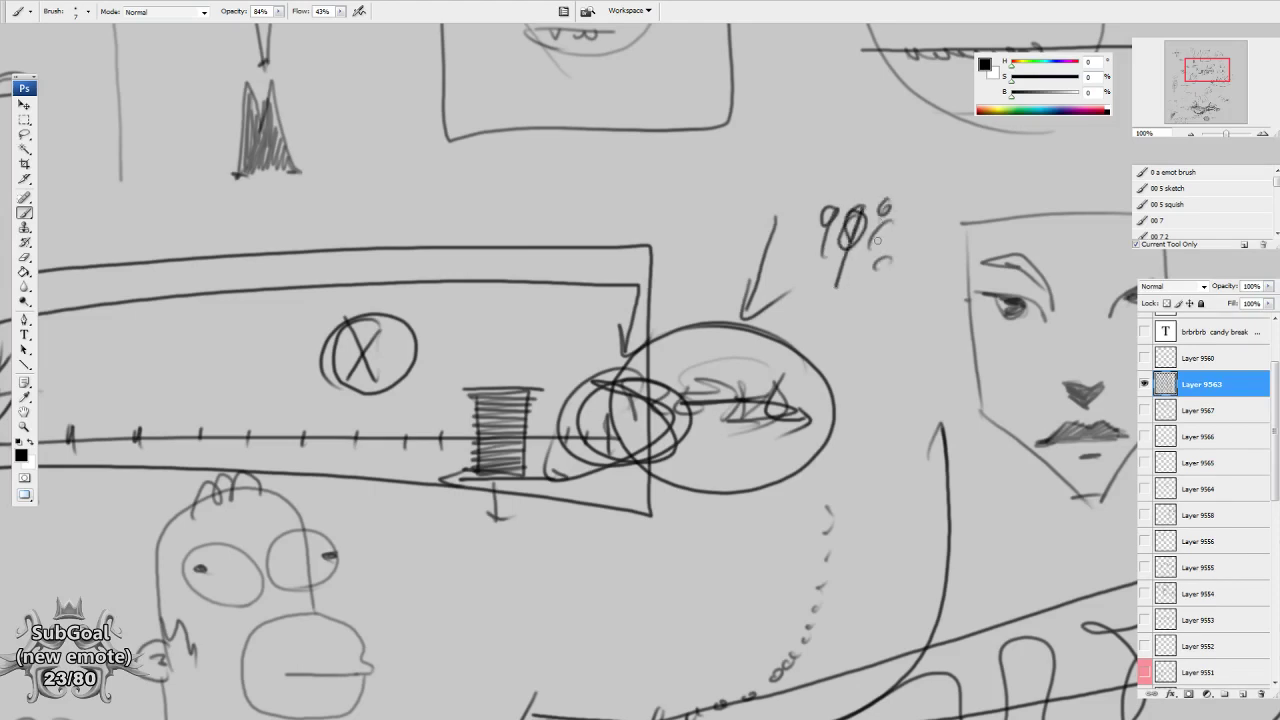
drag(896, 203, 928, 170)
Erase the left and middle portions of the scale, including its left label and the circled X.
drag(769, 498, 775, 482)
mouse_move(787, 526)
mouse_down()
mouse_move(823, 534)
mouse_move(926, 516)
mouse_up()
drag(654, 507, 880, 476)
key(e)
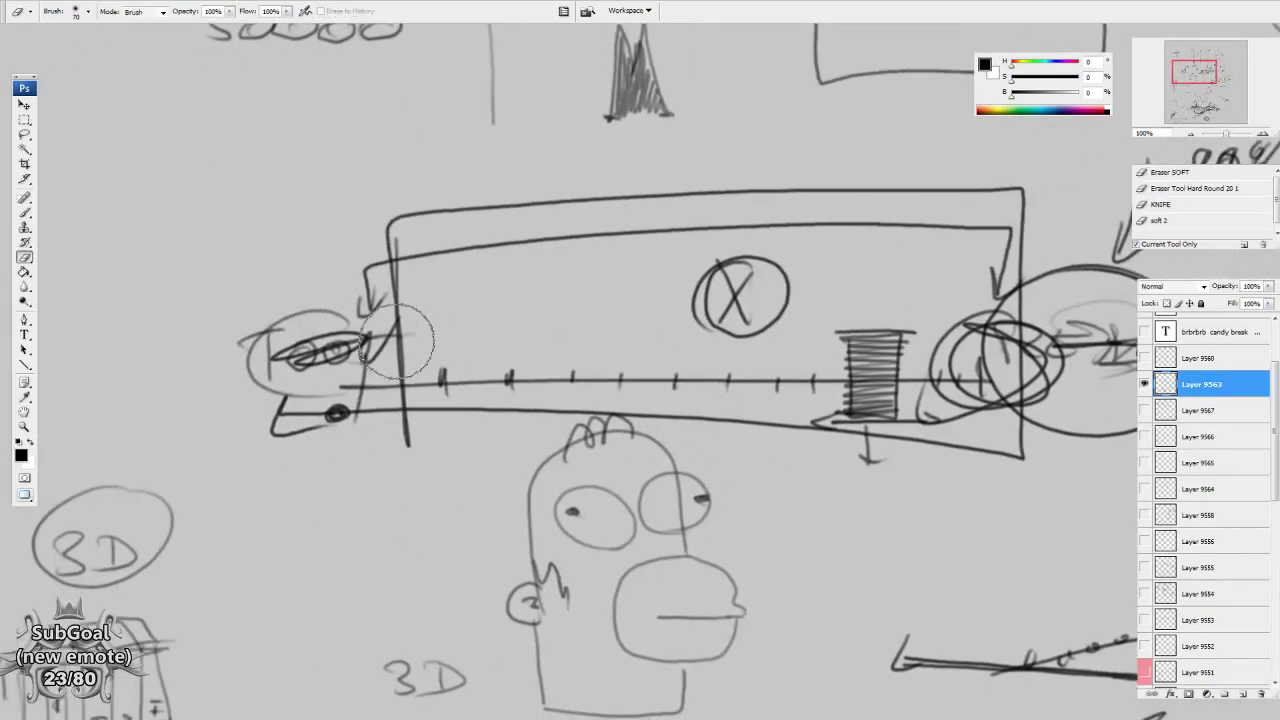
mouse_move(355, 315)
mouse_down()
mouse_move(470, 410)
mouse_move(777, 371)
mouse_move(820, 400)
mouse_move(663, 186)
mouse_up()
key(b)
drag(801, 573, 787, 572)
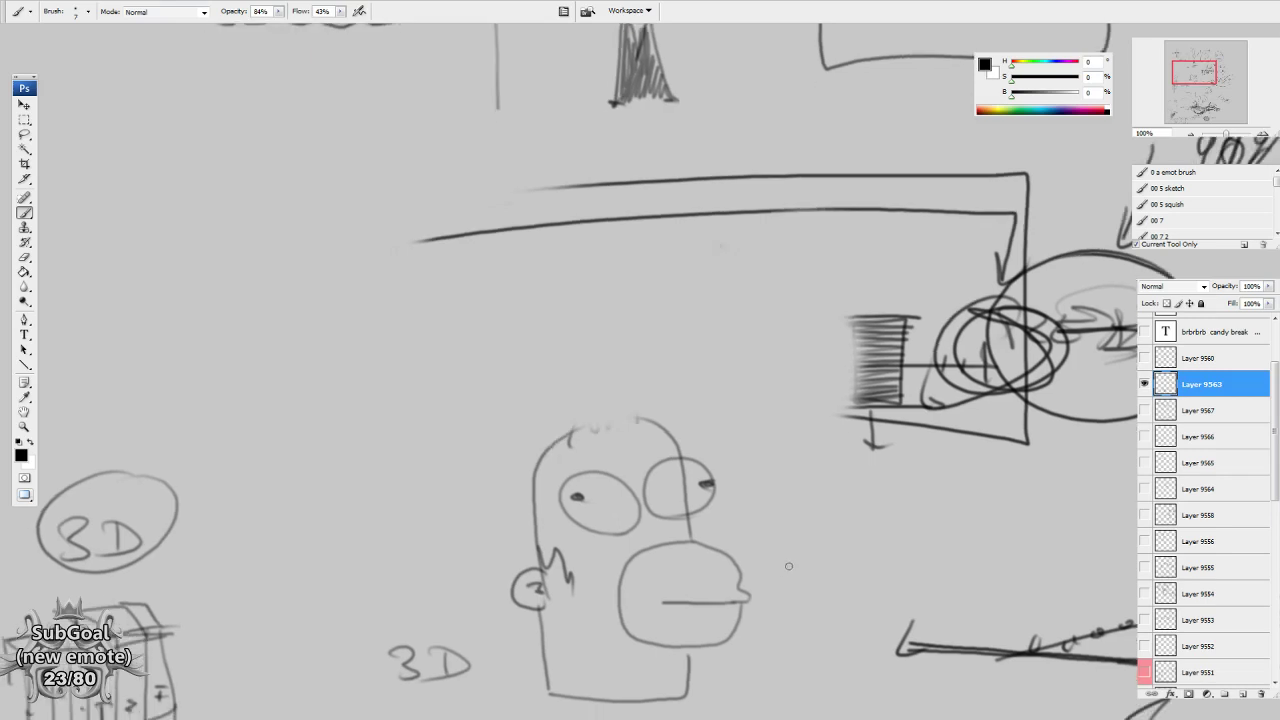
Sketch a wide, flat elliptical head above the circled 3D label, with a mouth line and two eyes overlapping its upper edge.
mouse_move(502, 419)
mouse_down()
mouse_move(757, 428)
mouse_move(769, 389)
mouse_up()
mouse_move(590, 371)
mouse_down()
mouse_move(362, 352)
mouse_move(651, 318)
mouse_move(546, 371)
mouse_move(657, 423)
mouse_up()
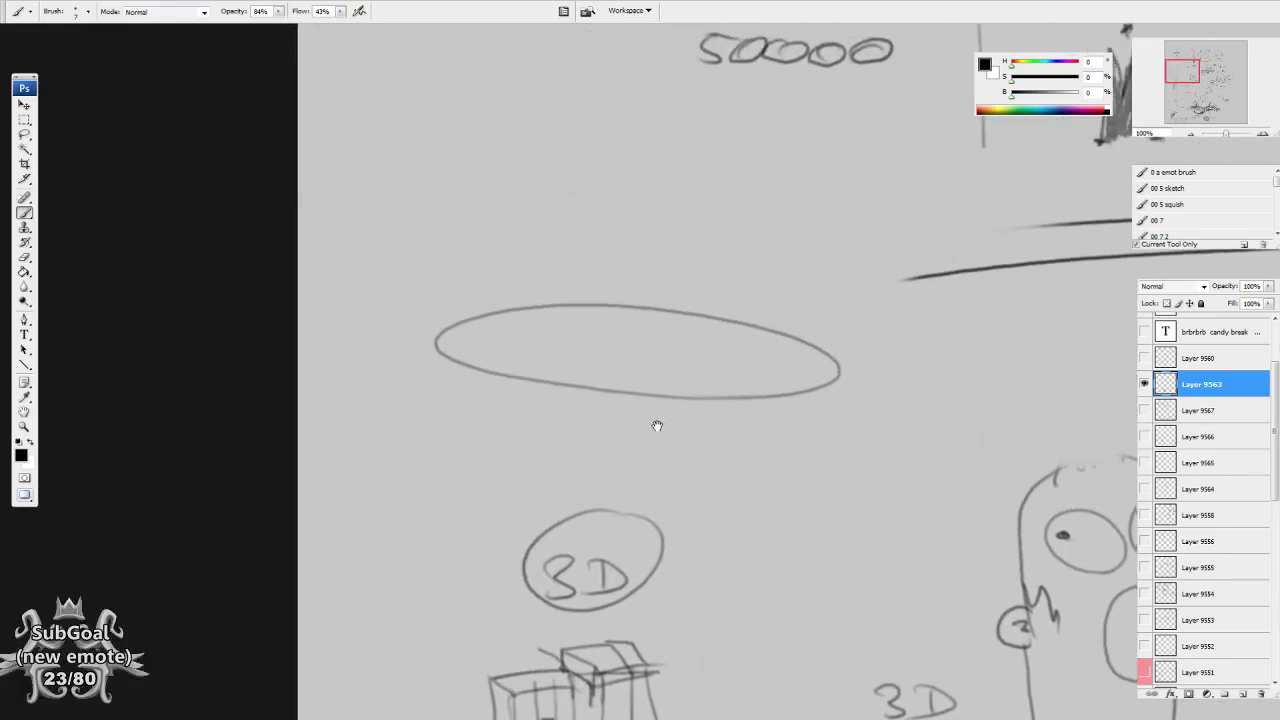
drag(528, 363, 738, 378)
drag(722, 379, 733, 378)
drag(539, 359, 620, 365)
drag(641, 372, 678, 377)
drag(506, 344, 468, 340)
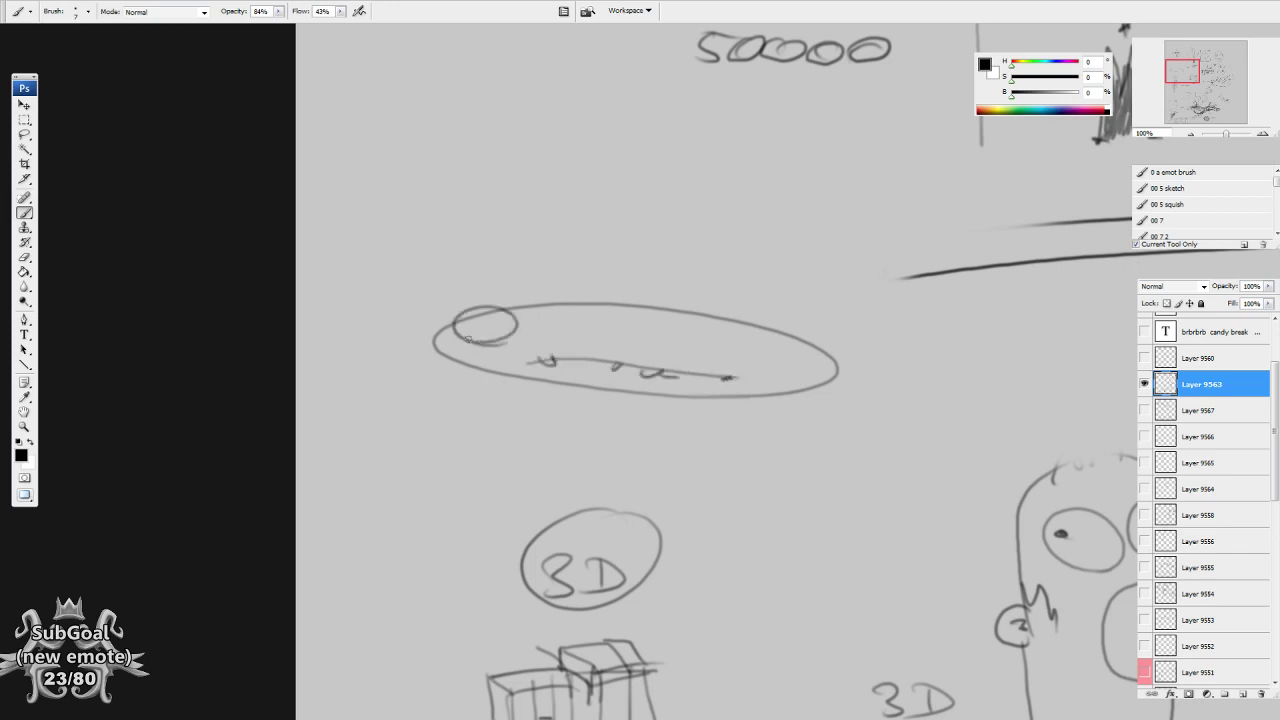
mouse_move(778, 354)
mouse_down()
mouse_move(766, 308)
mouse_move(795, 350)
mouse_move(719, 313)
mouse_move(783, 336)
mouse_up()
Erase the head outline crossing through the flat head's eyes with a smaller eraser.
key(e)
key(bracketleft)
key(bracketleft)
key(bracketleft)
key(bracketleft)
key(bracketleft)
key(bracketleft)
key(bracketleft)
key(bracketleft)
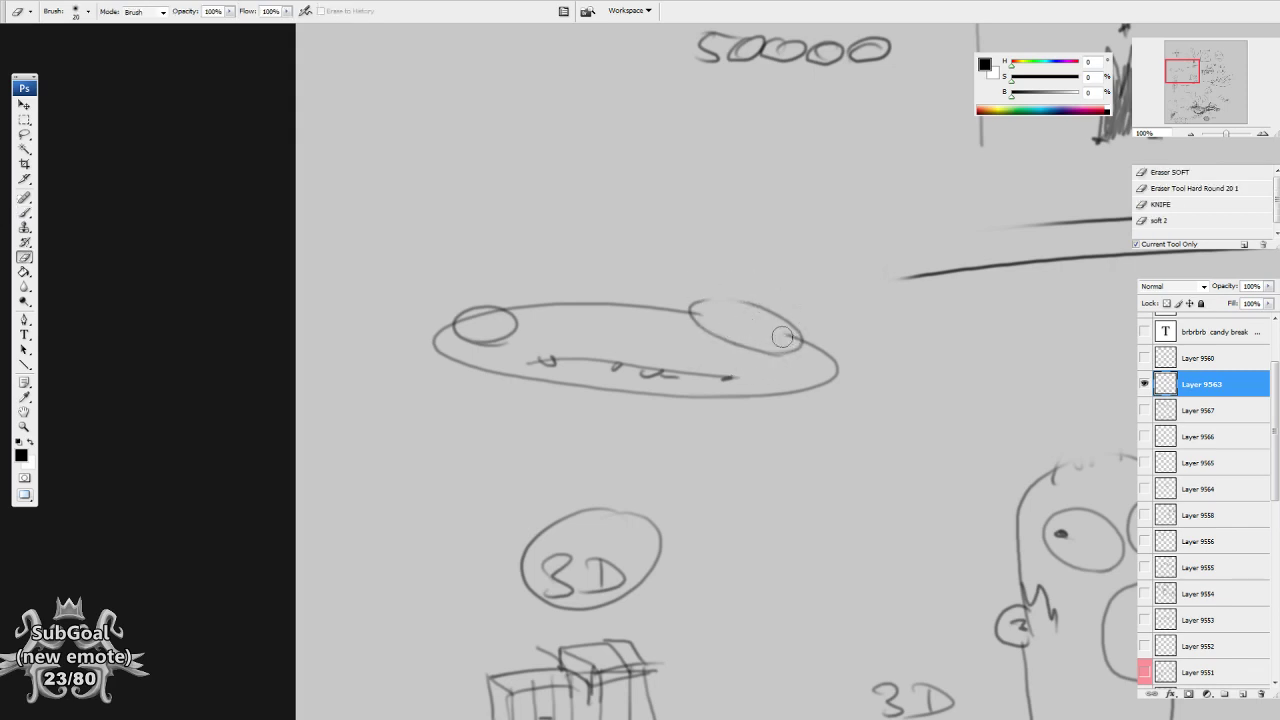
mouse_move(467, 324)
mouse_down()
mouse_move(478, 326)
mouse_move(468, 322)
mouse_up()
Add dark pupils to the flat head's eyes and replace its mouth with a longer line with a row of small teeth.
key(b)
drag(760, 314, 754, 312)
key(e)
drag(547, 362, 698, 370)
key(b)
mouse_move(516, 362)
mouse_down()
mouse_move(735, 371)
mouse_move(572, 368)
mouse_move(698, 372)
mouse_up()
drag(738, 512, 782, 523)
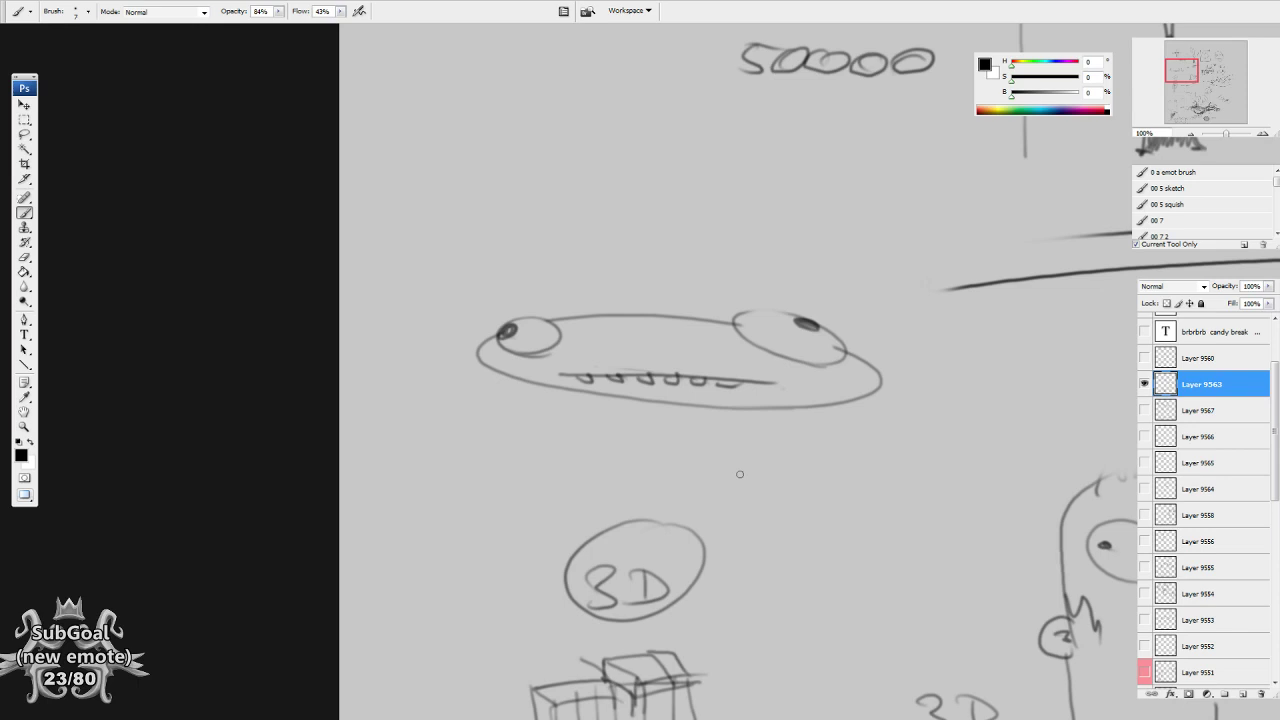
Handwrite "BAD" in quotation marks below the flat head and circle it.
drag(787, 527, 769, 479)
mouse_move(763, 442)
mouse_down()
mouse_move(764, 472)
mouse_move(752, 474)
mouse_move(806, 472)
mouse_up()
drag(787, 460, 811, 472)
drag(811, 446, 813, 472)
mouse_move(740, 430)
mouse_down()
mouse_move(740, 500)
mouse_move(740, 412)
mouse_up()
drag(727, 414, 727, 440)
drag(854, 423, 844, 446)
drag(860, 424, 850, 461)
drag(845, 598, 849, 581)
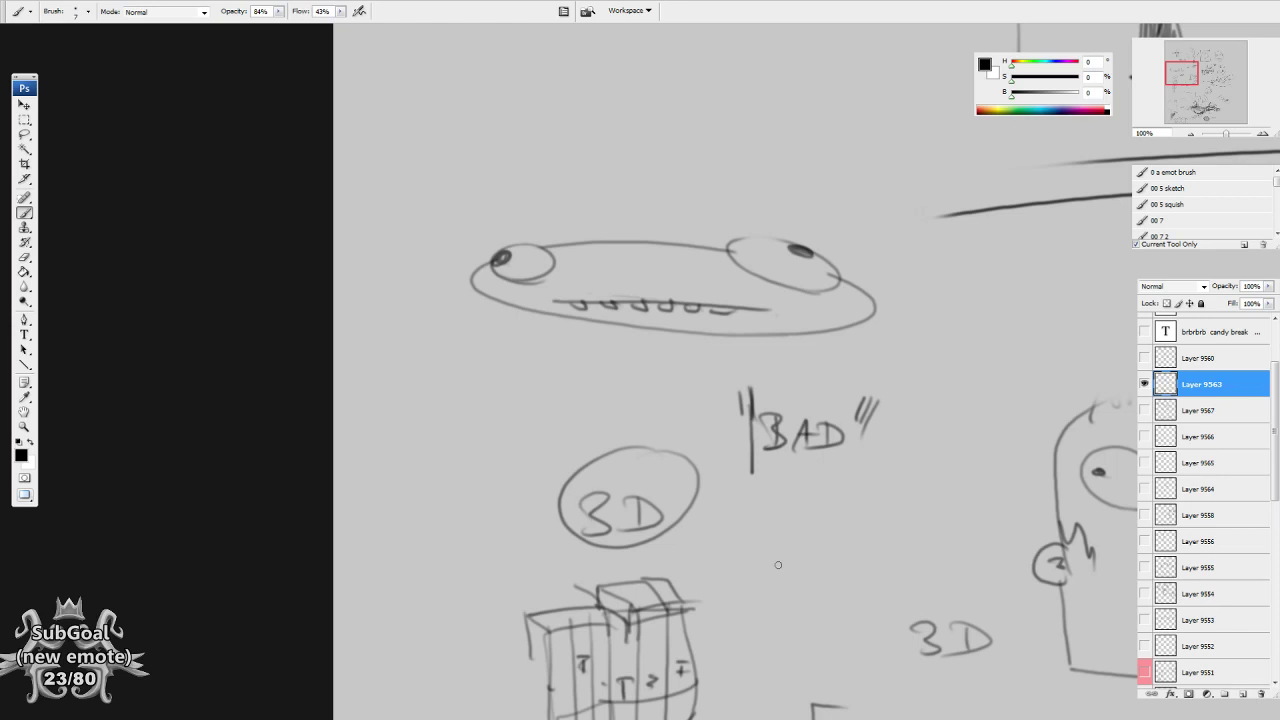
drag(714, 543, 649, 495)
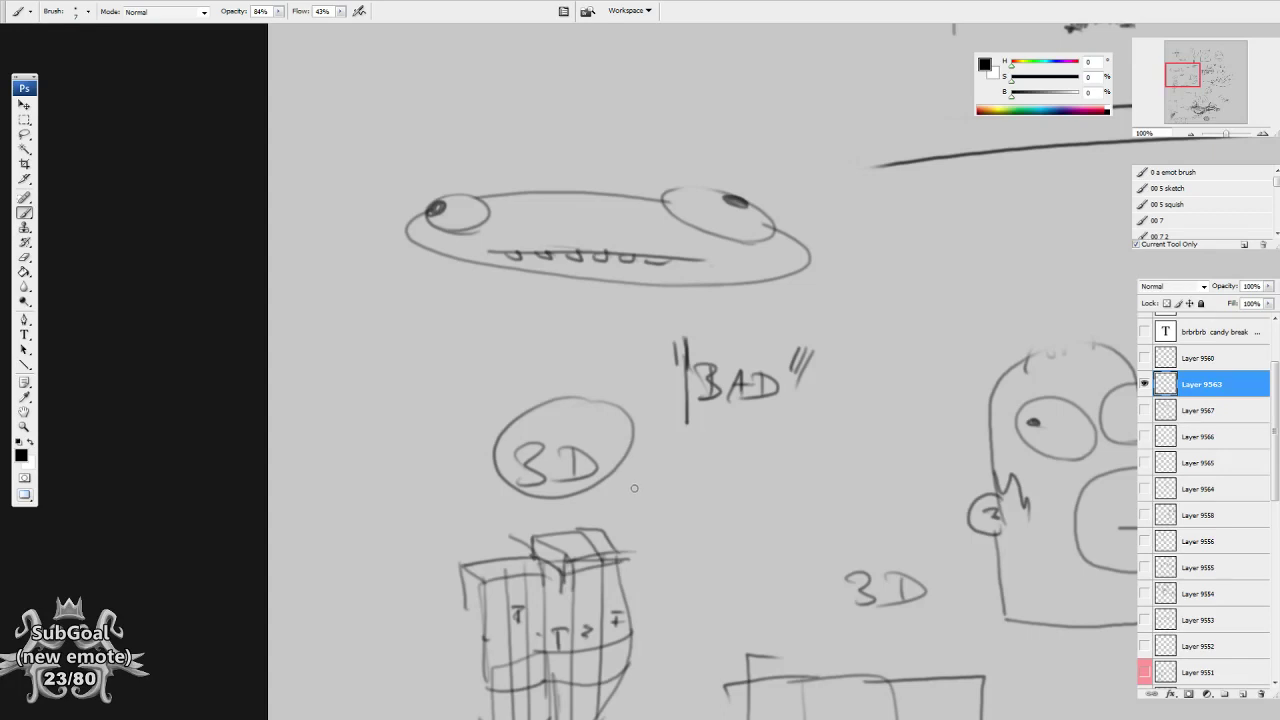
drag(608, 322, 637, 445)
drag(826, 548, 821, 507)
drag(817, 422, 813, 509)
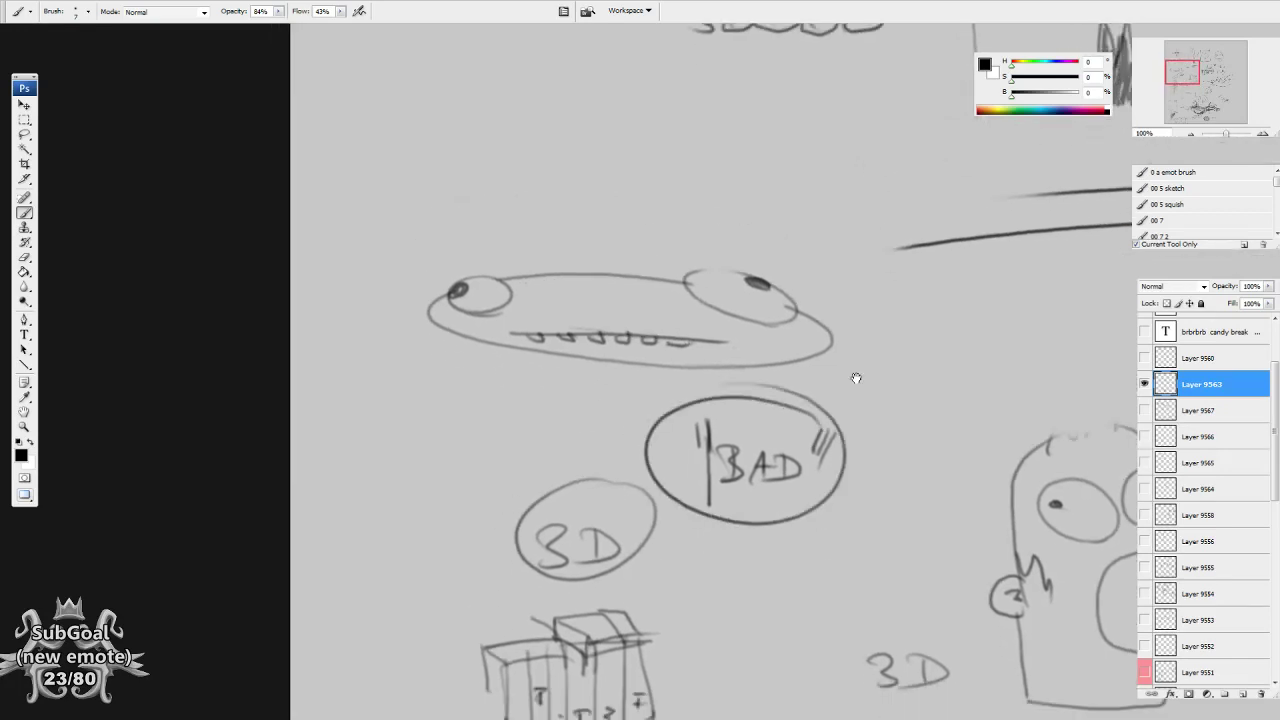
Draw an arrow rising to the right from the circled "BAD" and handwrite "Fix" near its tip.
drag(851, 374, 693, 426)
mouse_move(617, 477)
mouse_down()
mouse_move(747, 401)
mouse_move(755, 415)
mouse_move(704, 409)
mouse_up()
drag(748, 400, 735, 440)
drag(790, 345, 793, 375)
mouse_move(778, 348)
mouse_down()
mouse_move(806, 343)
mouse_move(803, 359)
mouse_up()
mouse_move(816, 353)
mouse_down()
mouse_move(818, 381)
mouse_move(846, 376)
mouse_up()
drag(853, 351, 836, 388)
Move the flat head's left eye up and inward and redraw the upper outline as a slanted bump around it.
drag(603, 454, 792, 388)
mouse_move(512, 262)
mouse_down()
mouse_move(484, 305)
mouse_move(573, 262)
mouse_move(641, 256)
mouse_move(621, 239)
mouse_move(638, 263)
mouse_move(672, 262)
mouse_move(661, 230)
mouse_move(673, 224)
mouse_move(722, 270)
mouse_up()
key(l)
key(b)
drag(560, 233, 437, 301)
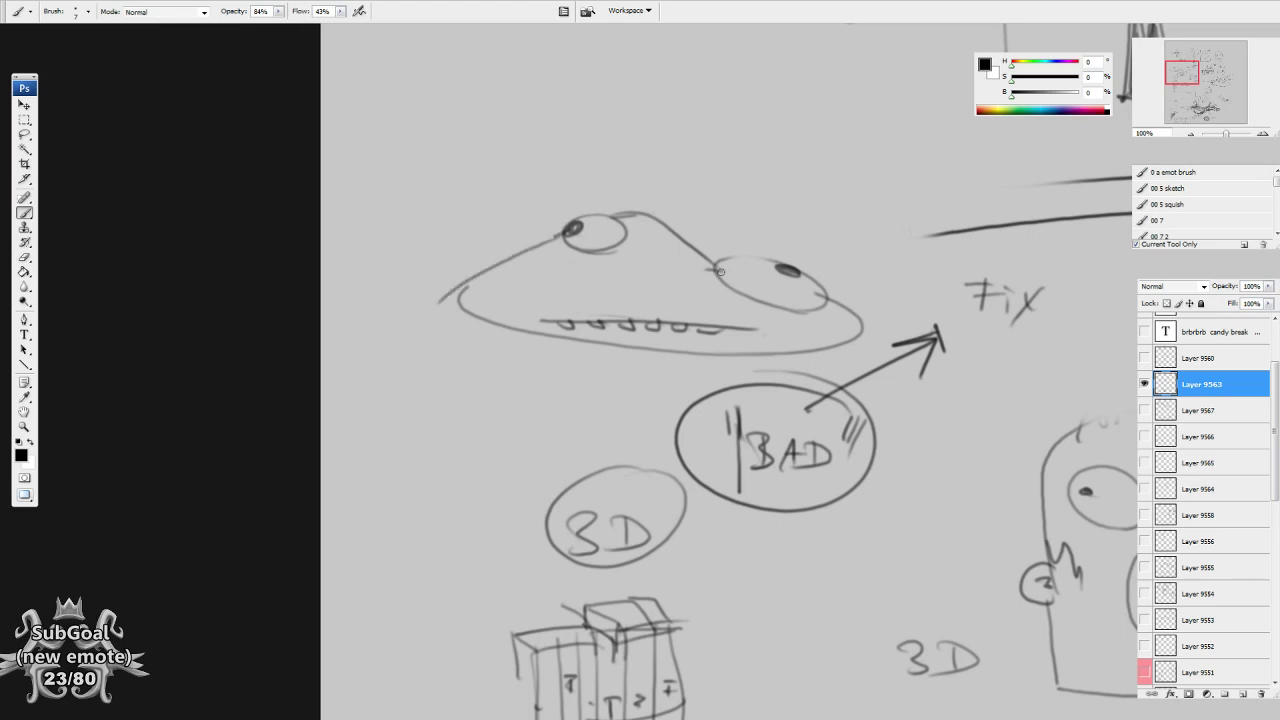
mouse_move(742, 524)
mouse_down()
mouse_move(740, 544)
mouse_move(744, 533)
mouse_up()
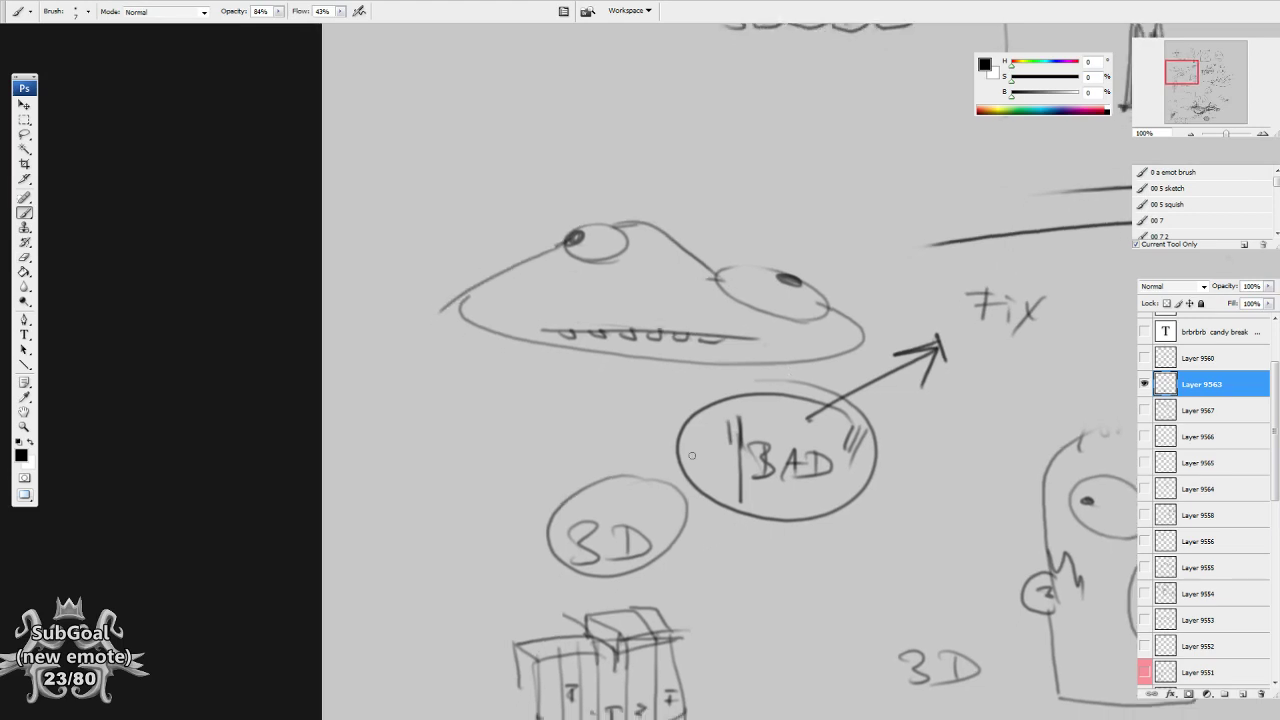
Hide Layer 9563 and show Layer 9551 together with the gray background layer at the bottom of the stack.
drag(691, 455, 523, 420)
click(1144, 384)
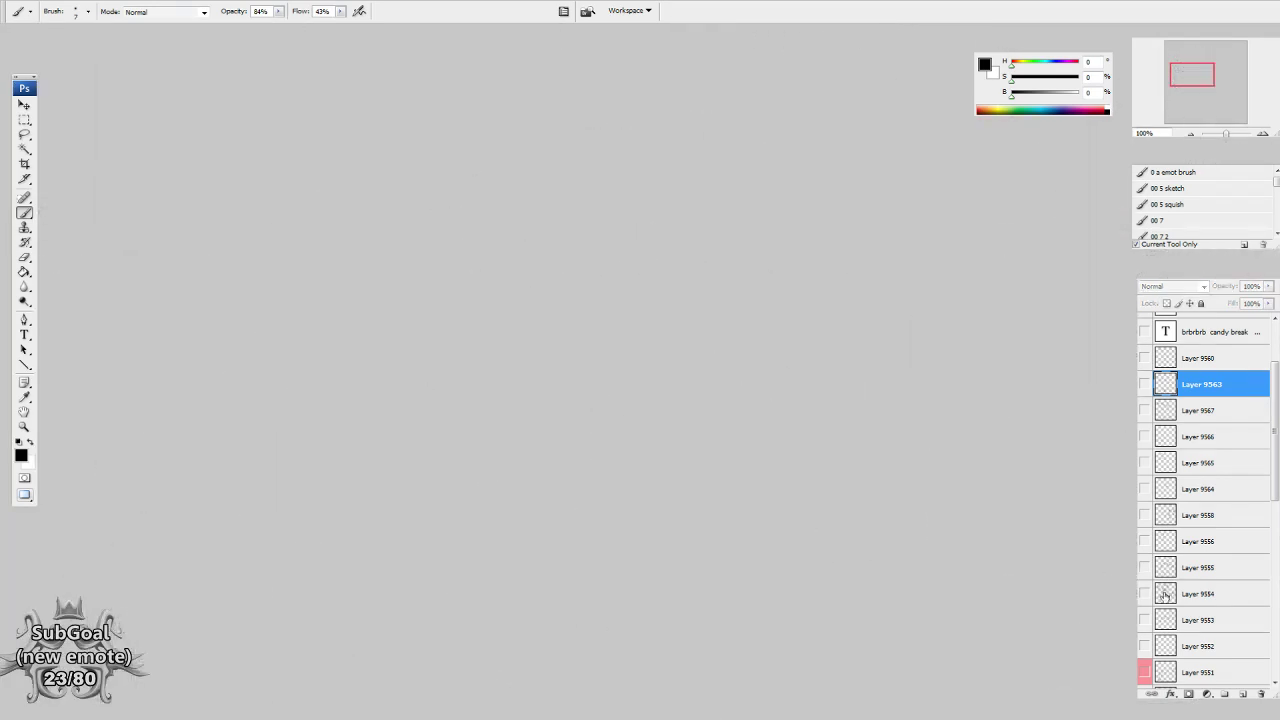
click(1144, 594)
click(1144, 594)
click(1144, 672)
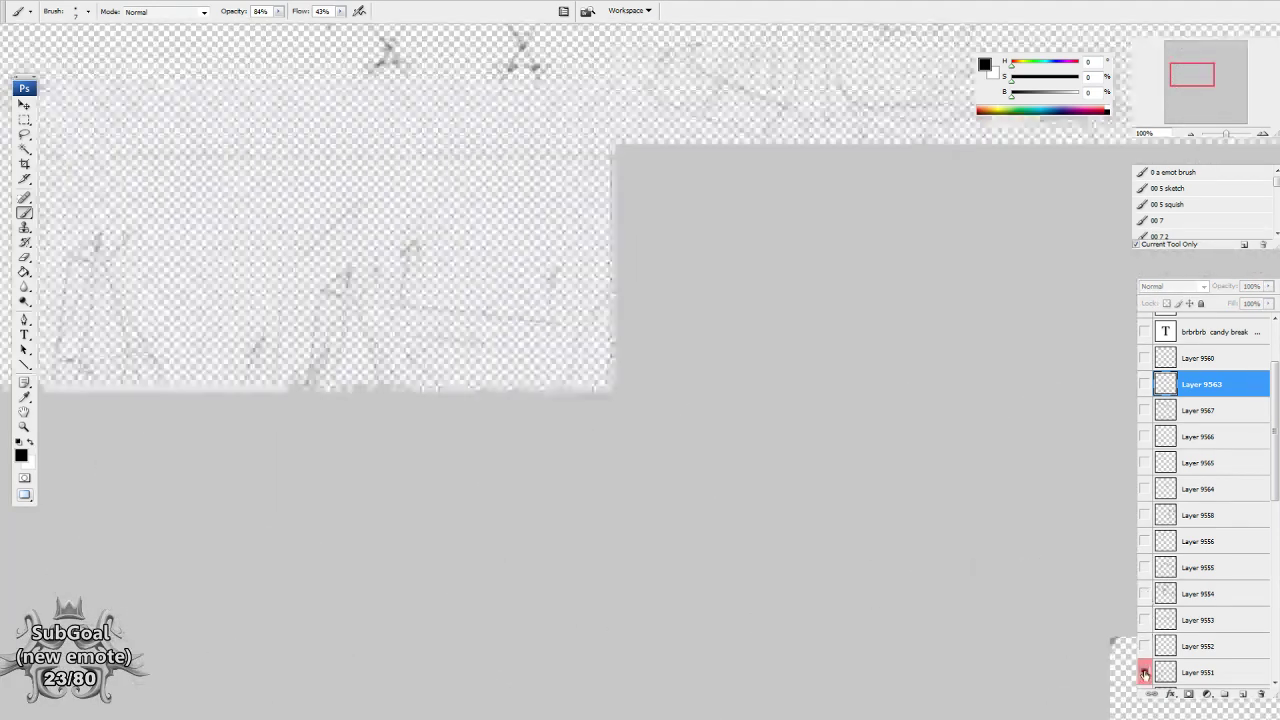
drag(1274, 482, 1273, 662)
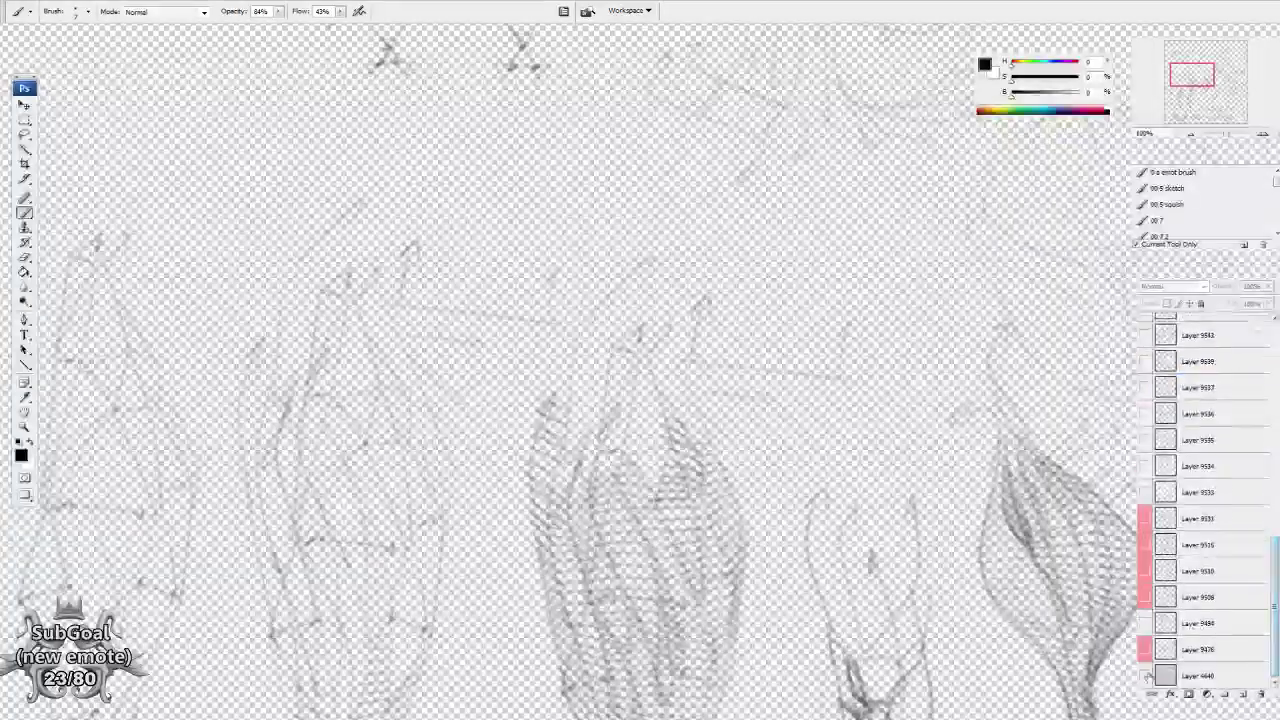
click(1144, 675)
Hide Layer 9551, then show and select Layer 9549 with the hatched many-armed figure.
scroll(1200, 500, up, 5)
click(1144, 557)
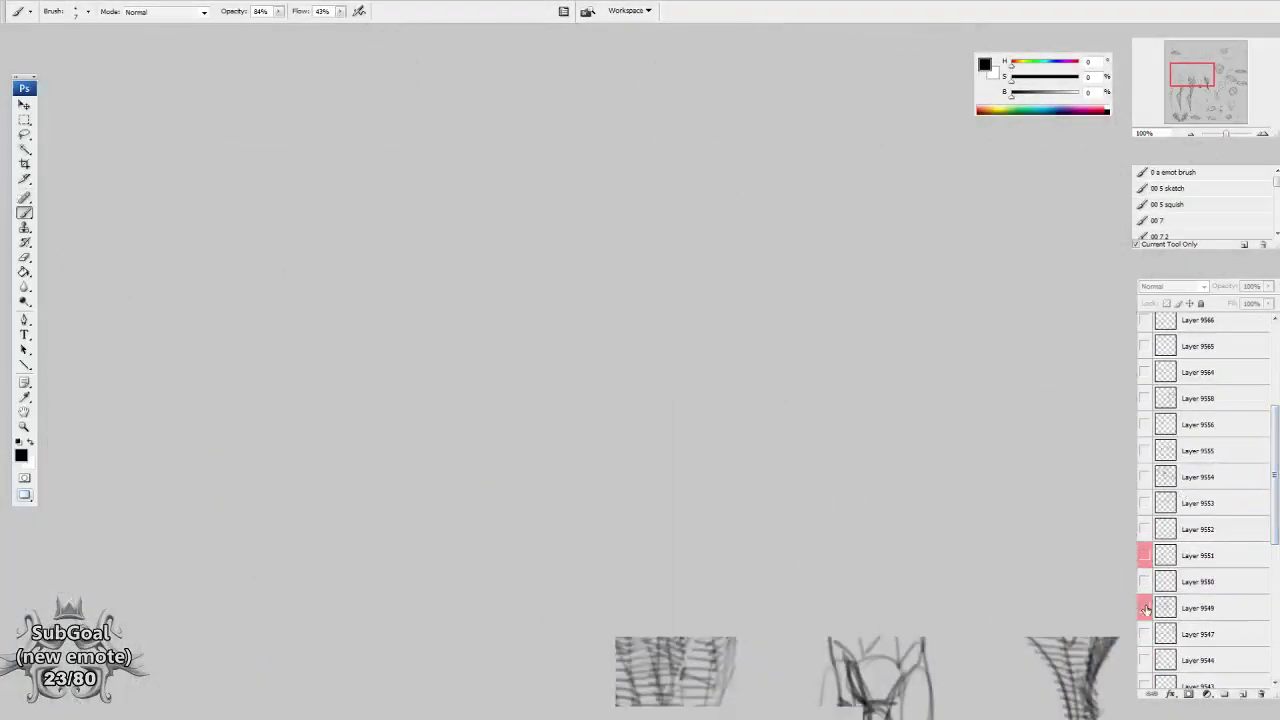
click(1144, 607)
key(ctrl+minus)
key(ctrl+minus)
drag(889, 540, 648, 438)
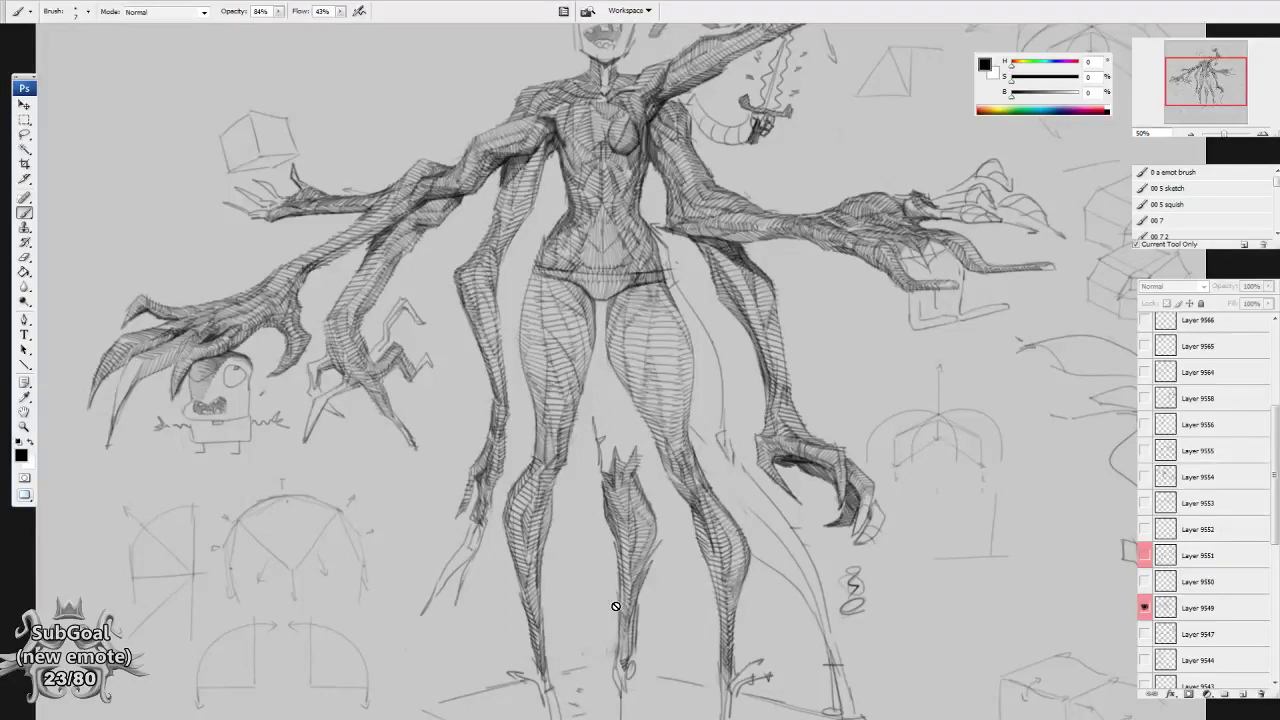
click(1198, 609)
drag(614, 582, 625, 552)
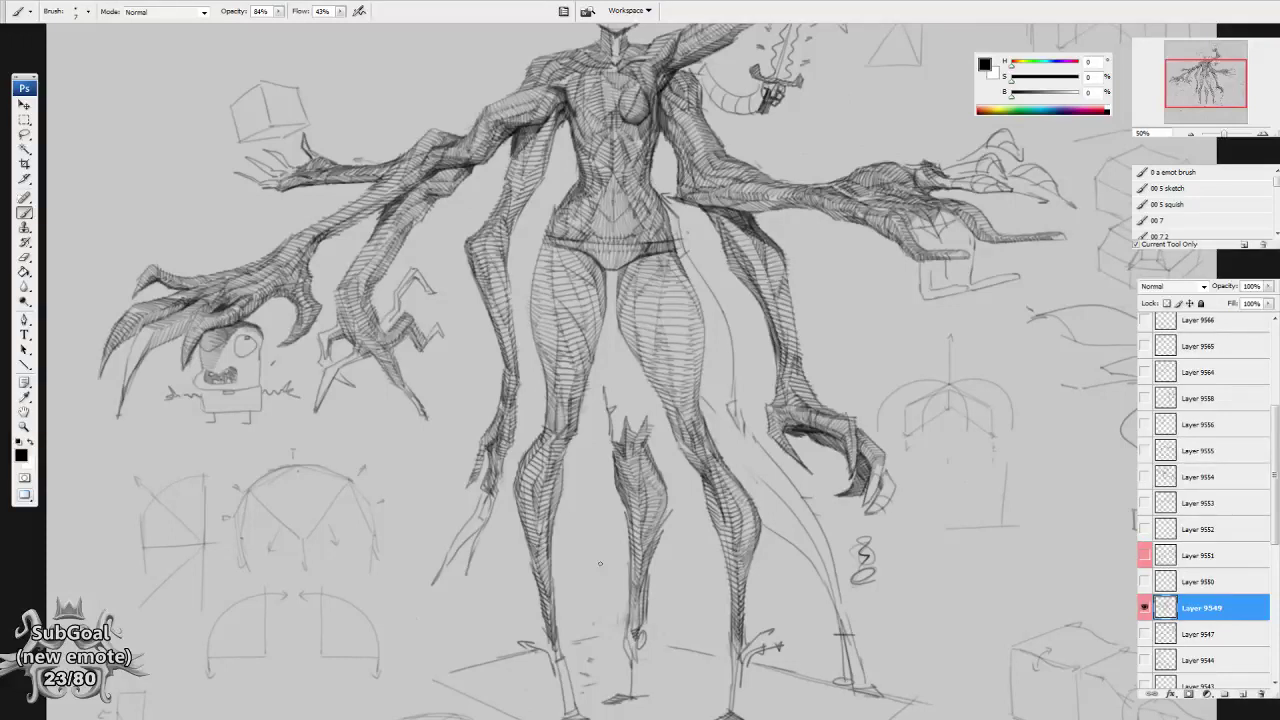
drag(876, 419, 793, 526)
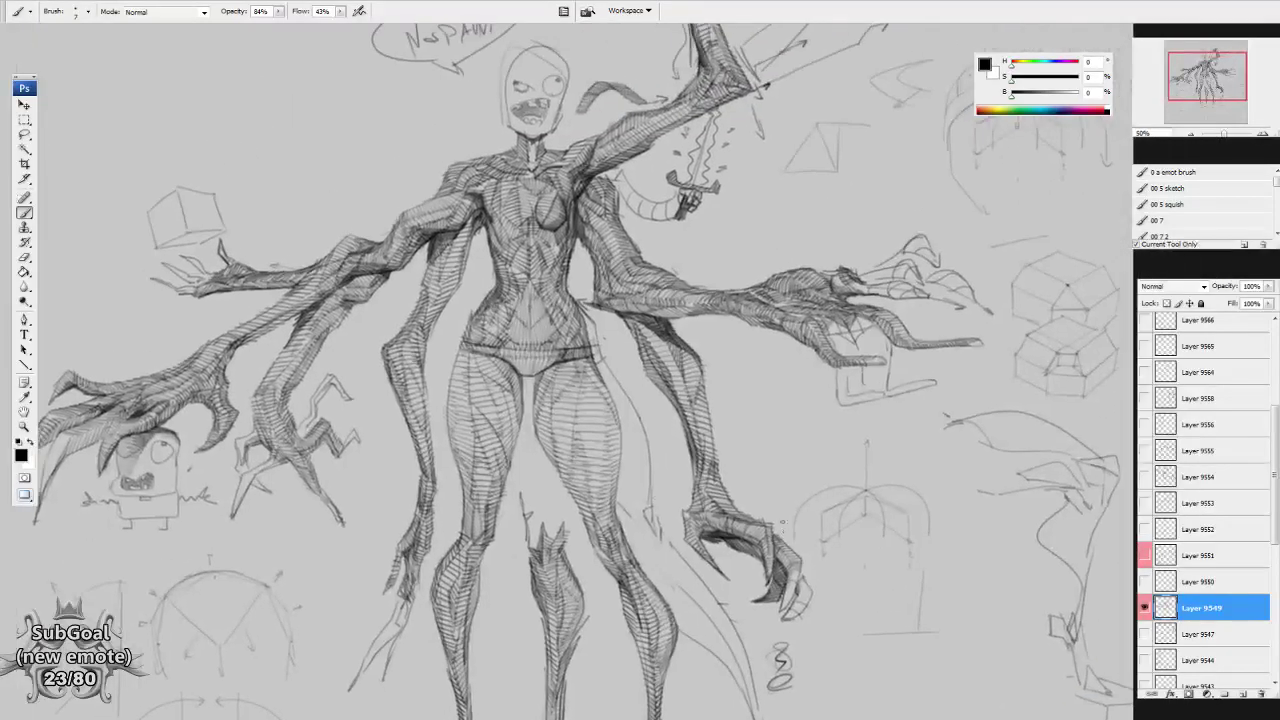
Draw five long curving downward strokes, one with an arrowhead, in the blank upper-left corner above the figure's arms.
drag(696, 494, 714, 582)
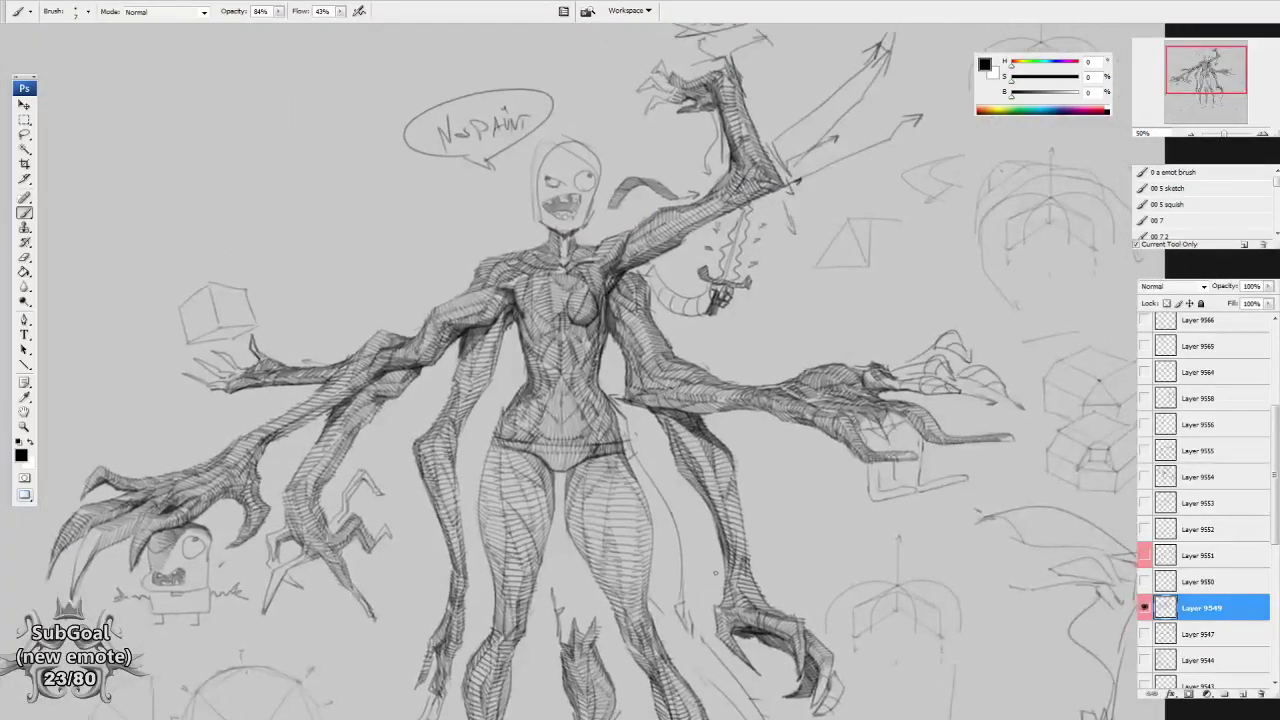
drag(334, 234, 605, 422)
drag(541, 234, 538, 266)
drag(525, 205, 529, 202)
mouse_move(508, 155)
mouse_down()
mouse_move(503, 259)
mouse_move(530, 322)
mouse_up()
mouse_move(522, 310)
mouse_down()
mouse_move(538, 314)
mouse_move(509, 317)
mouse_up()
mouse_move(446, 149)
mouse_down()
mouse_move(441, 234)
mouse_move(476, 342)
mouse_up()
drag(405, 150, 433, 356)
mouse_move(380, 148)
mouse_down()
mouse_move(363, 288)
mouse_move(413, 330)
mouse_up()
drag(387, 352, 399, 378)
drag(356, 163, 373, 383)
drag(364, 385, 387, 419)
drag(639, 487, 634, 480)
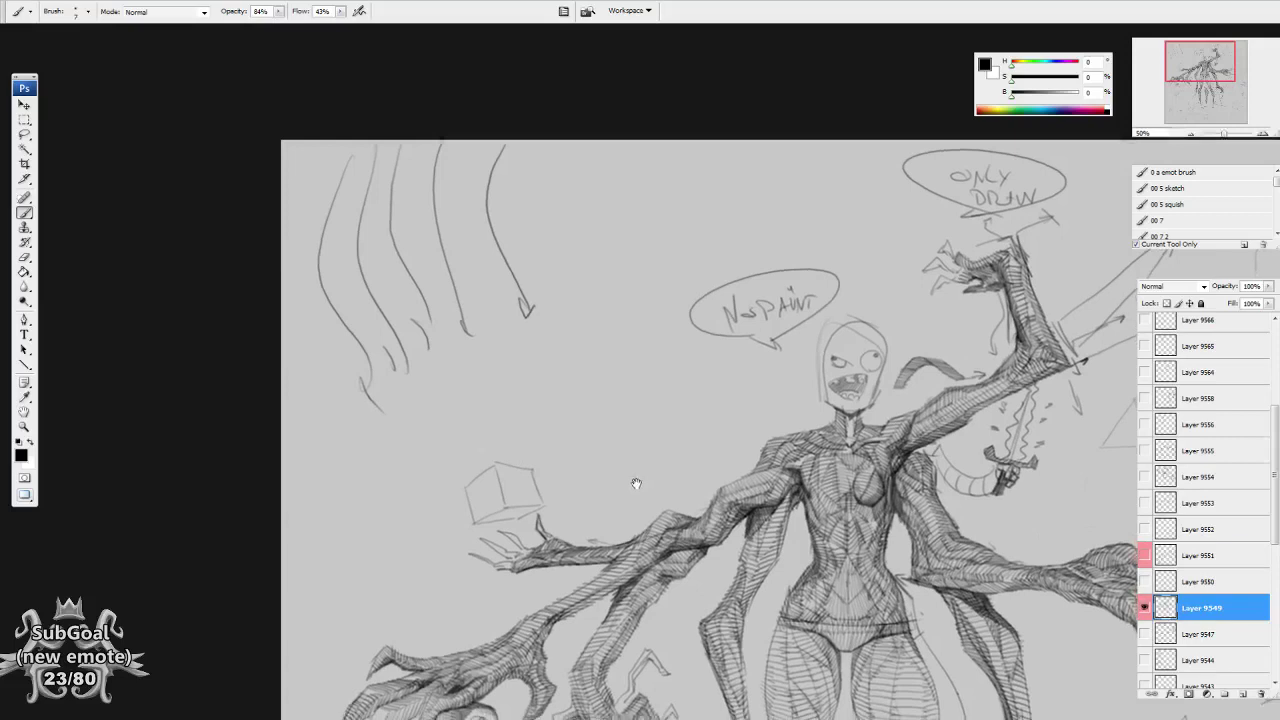
Examine the hatched many-armed figure and the construction sketches around its arms and legs.
drag(420, 496, 444, 432)
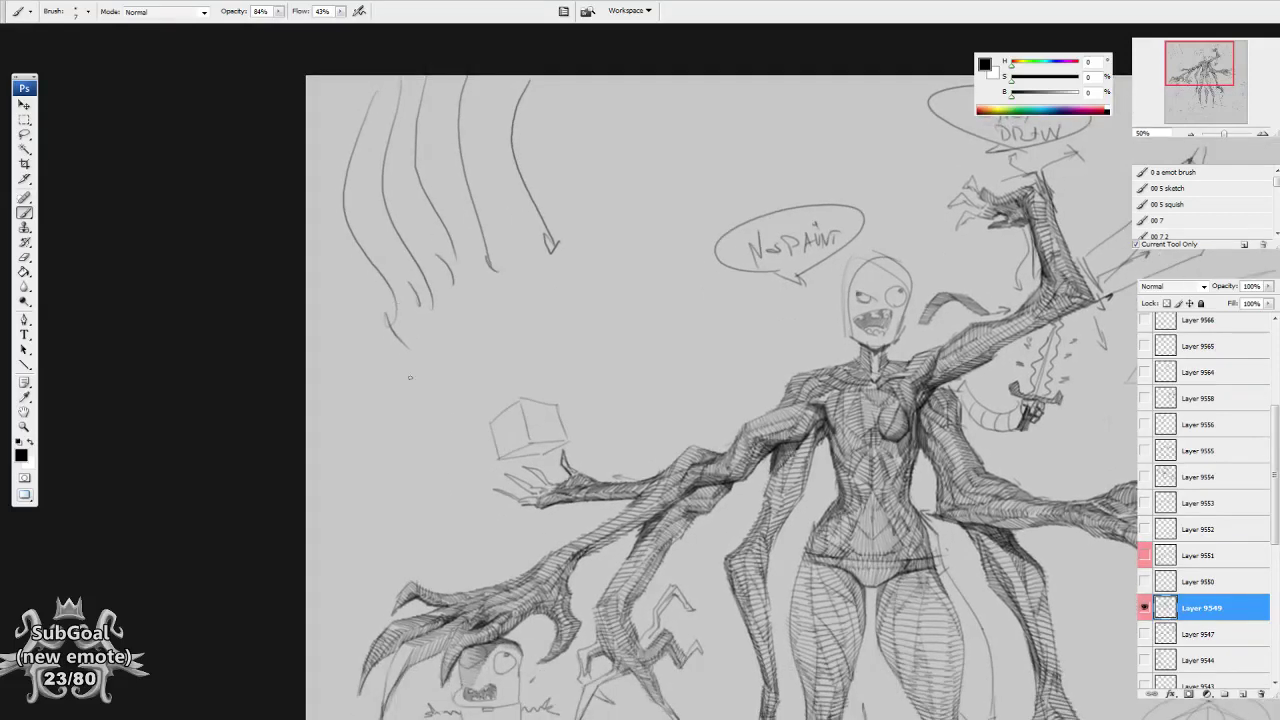
scroll(444, 505, down, 2)
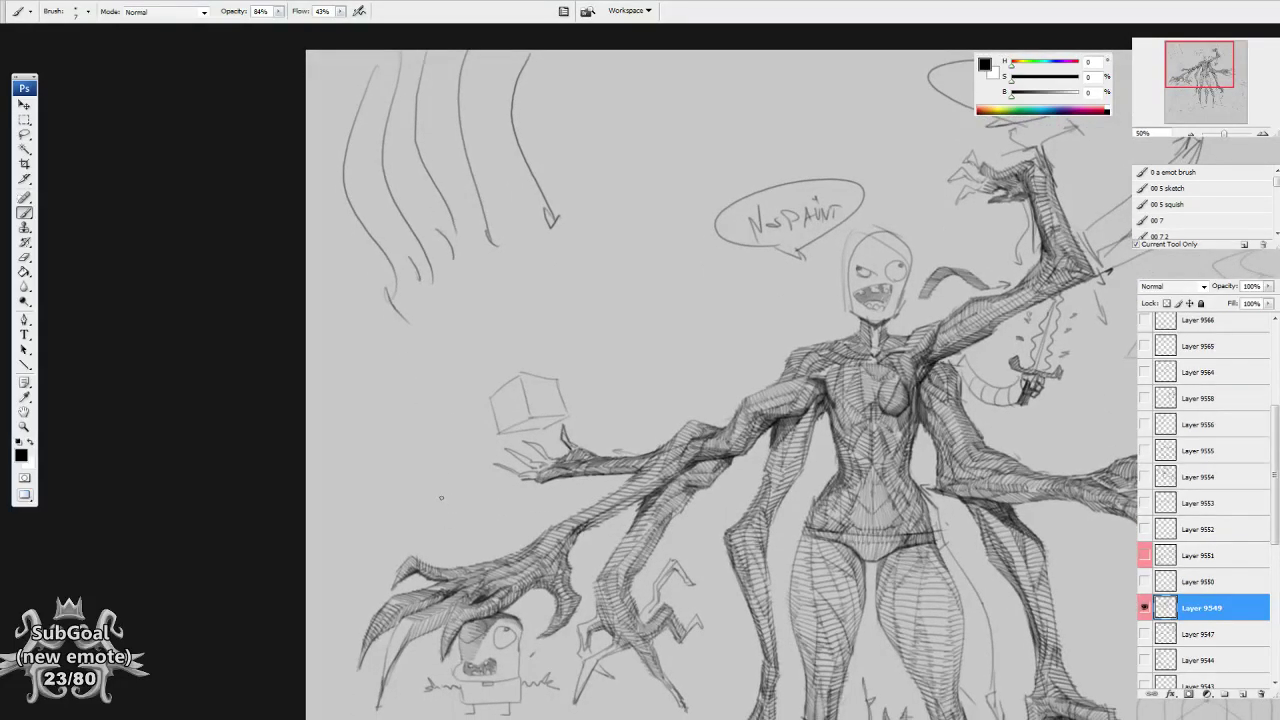
drag(441, 499, 444, 493)
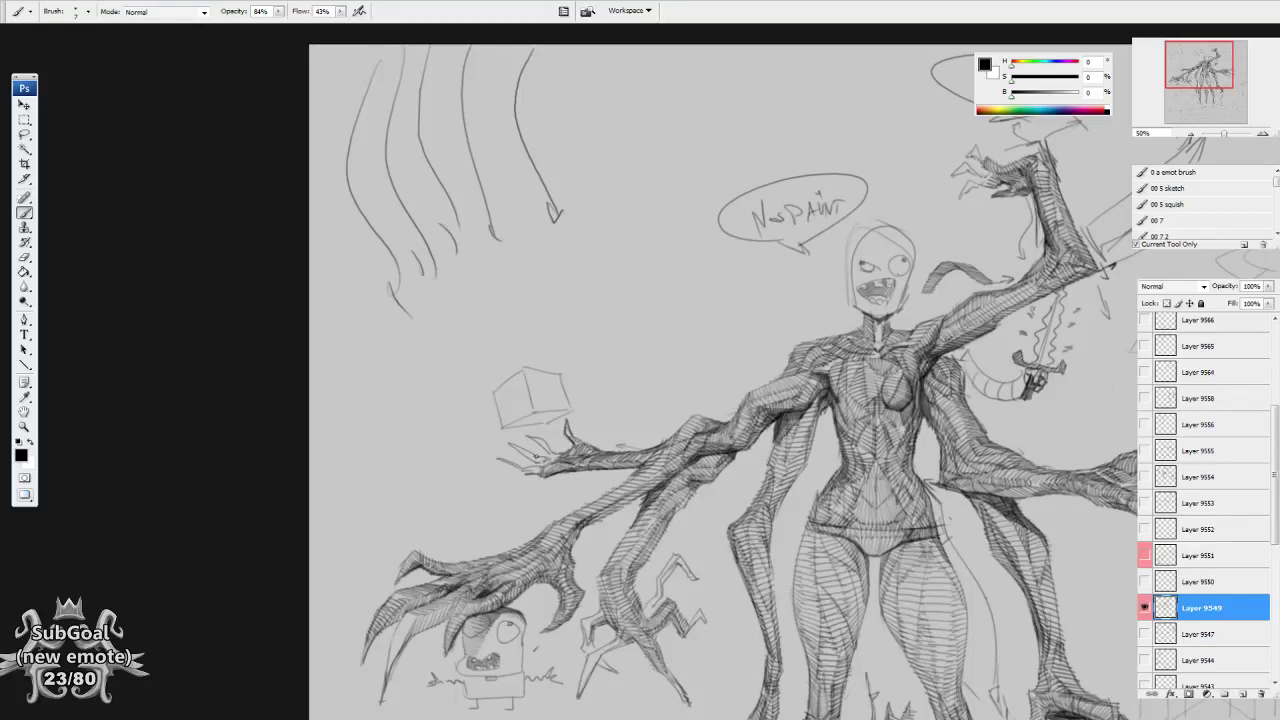
drag(680, 367, 555, 244)
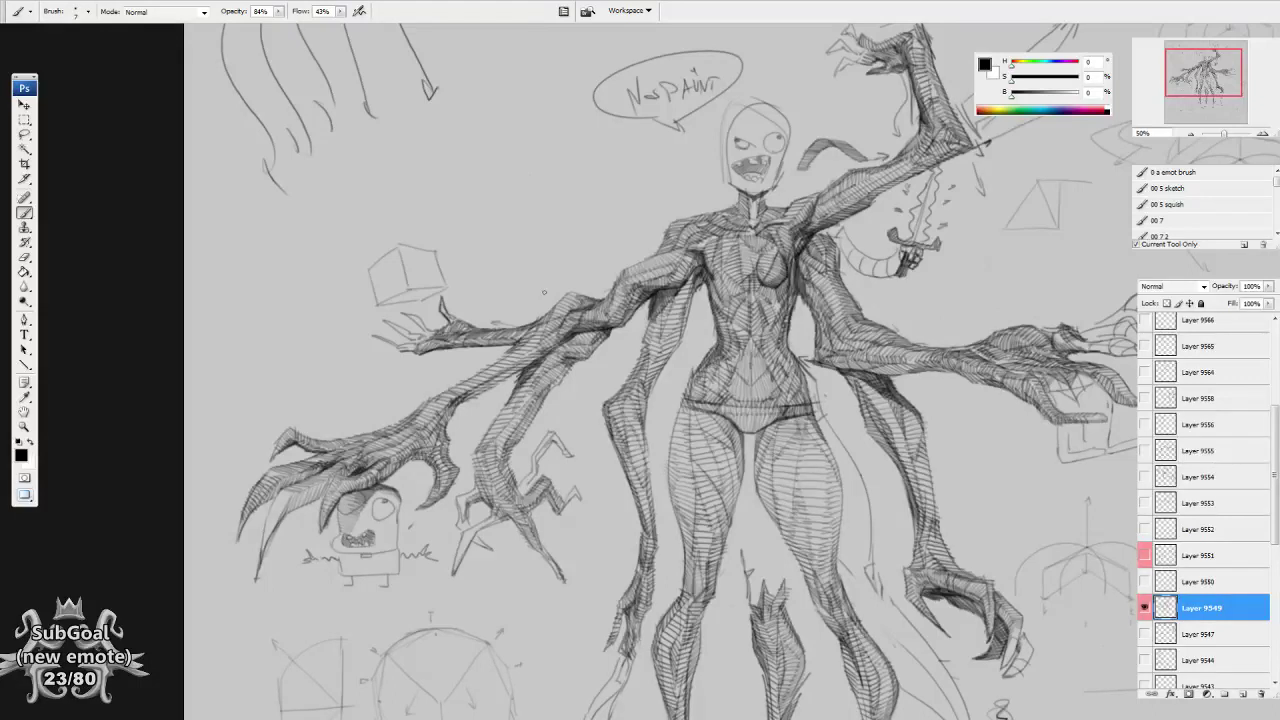
drag(952, 622, 852, 490)
drag(823, 538, 813, 553)
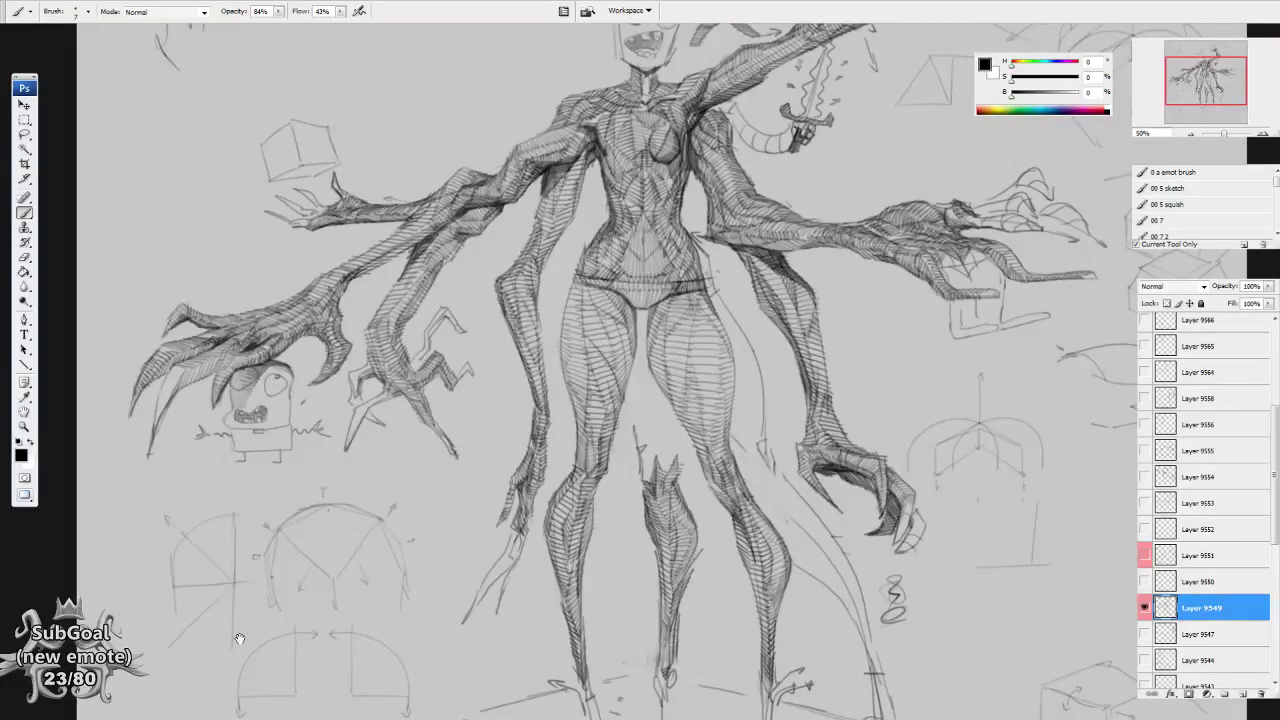
drag(240, 638, 233, 635)
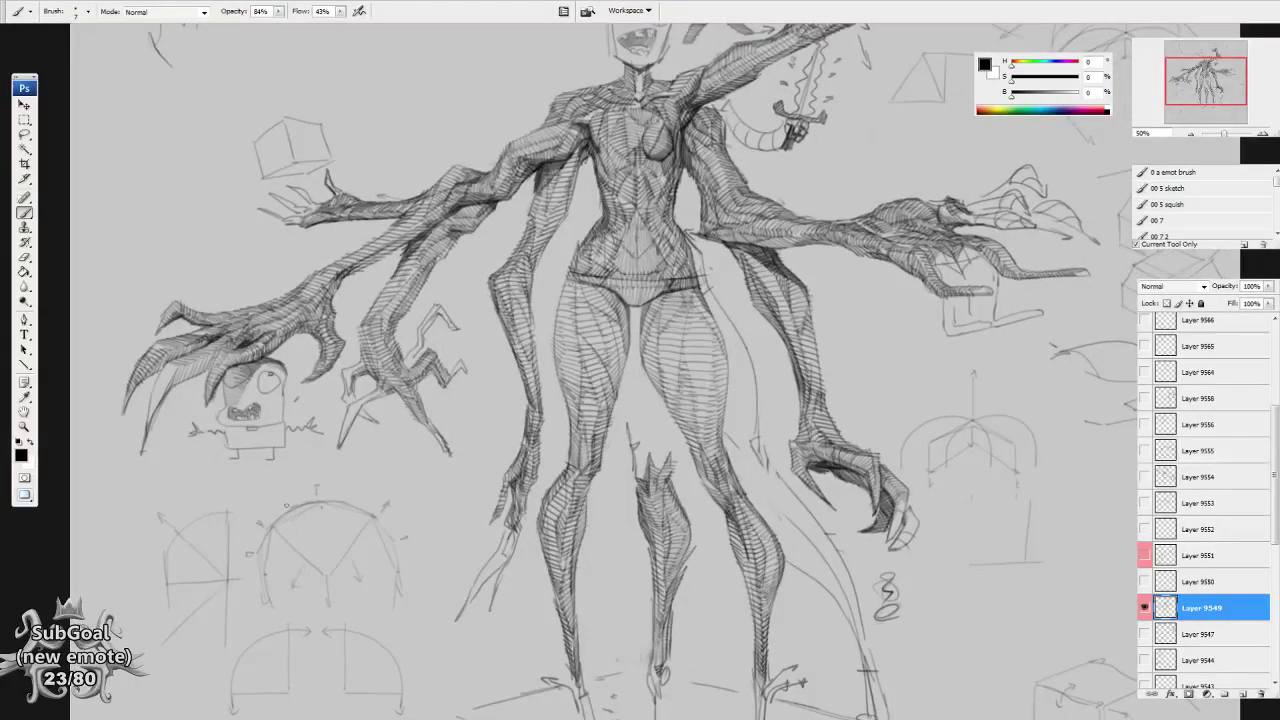
drag(810, 465, 779, 512)
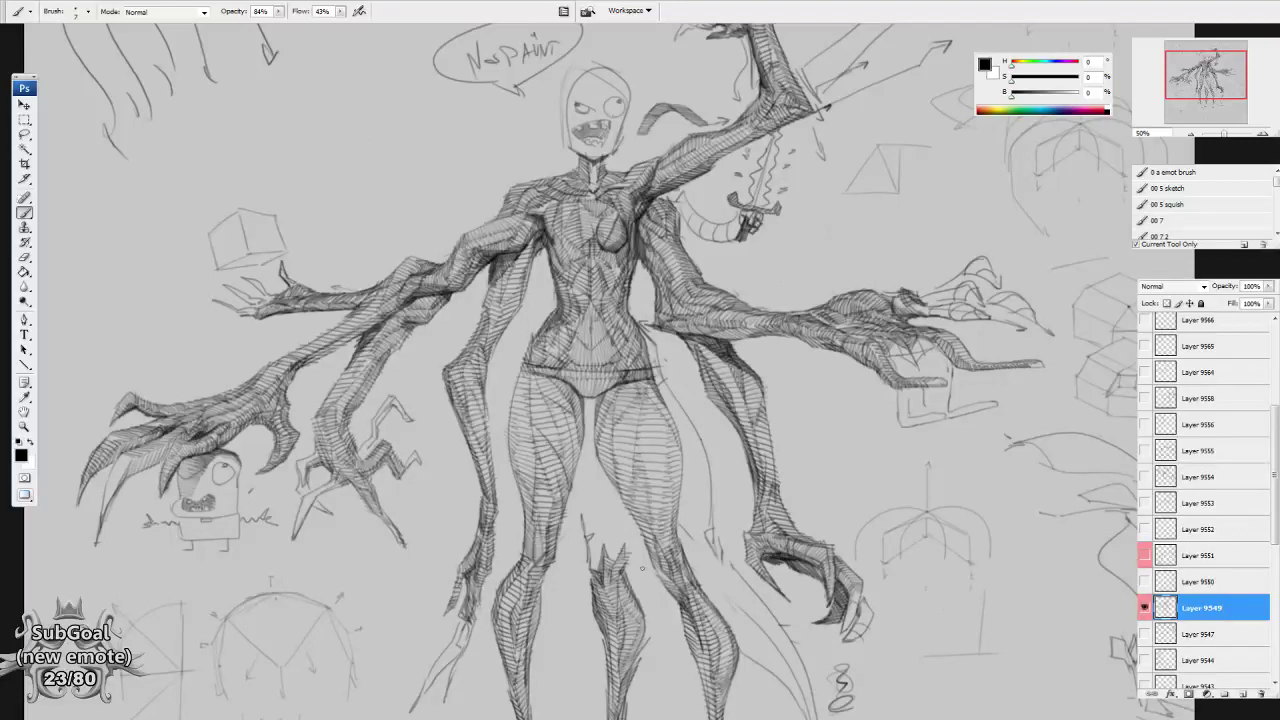
Hide Layer 9549, then show and select Layer 9560 with the box, sphere and cylinder construction studies.
click(1144, 609)
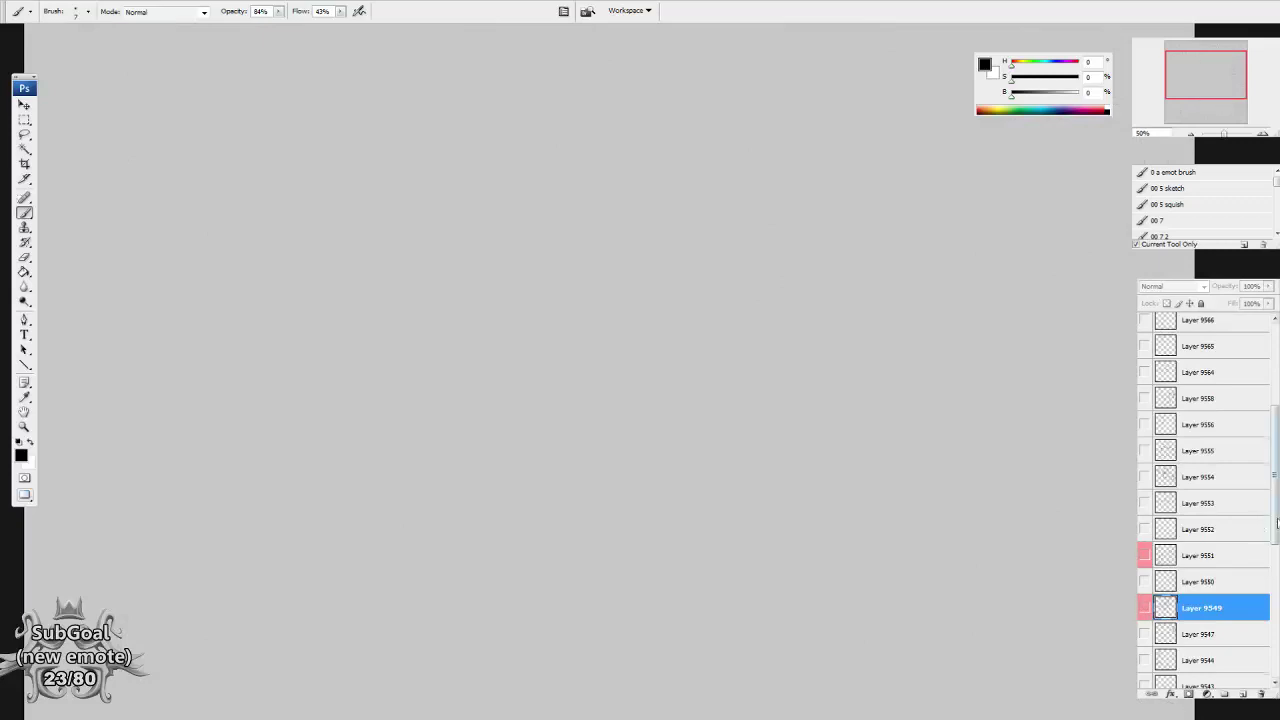
drag(1275, 520, 1275, 430)
click(1144, 457)
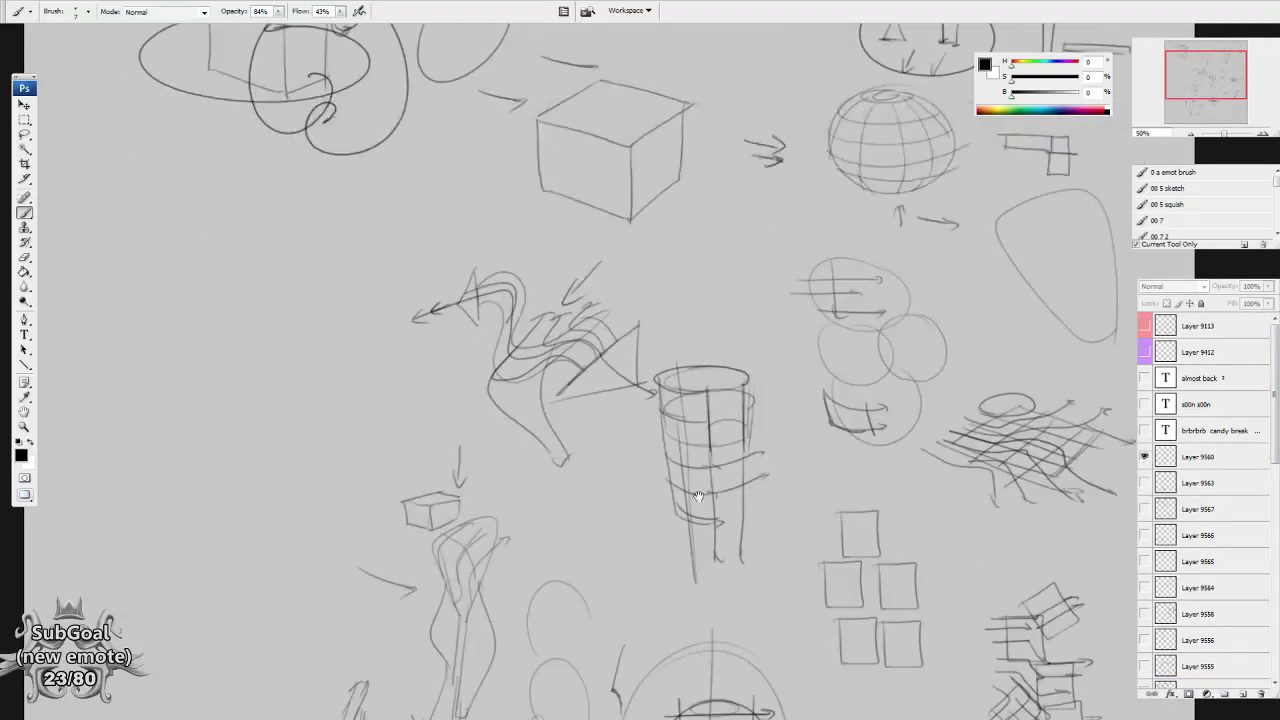
drag(698, 495, 684, 654)
mouse_move(898, 598)
mouse_down()
mouse_move(846, 575)
mouse_move(827, 599)
mouse_up()
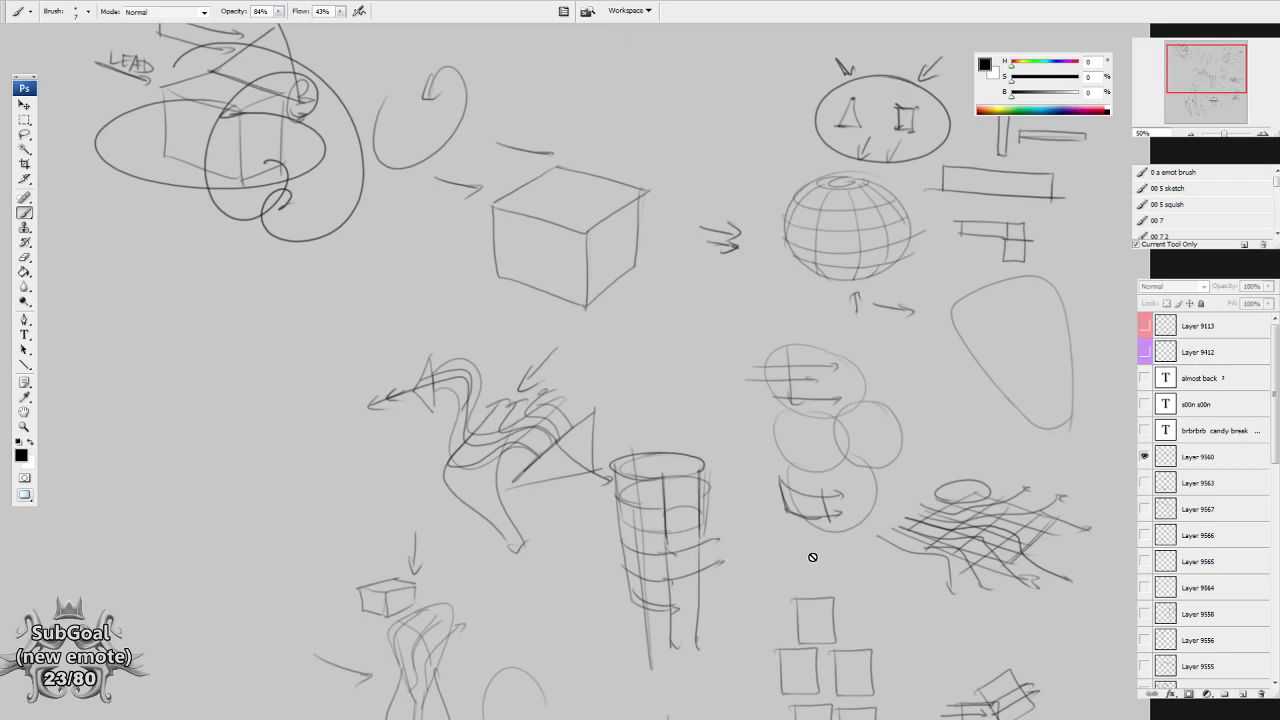
click(1208, 460)
Draw a horizontal scale line with end marks in the blank left area and handwrite "0%" and "PRO%" above its ends.
drag(444, 532, 845, 481)
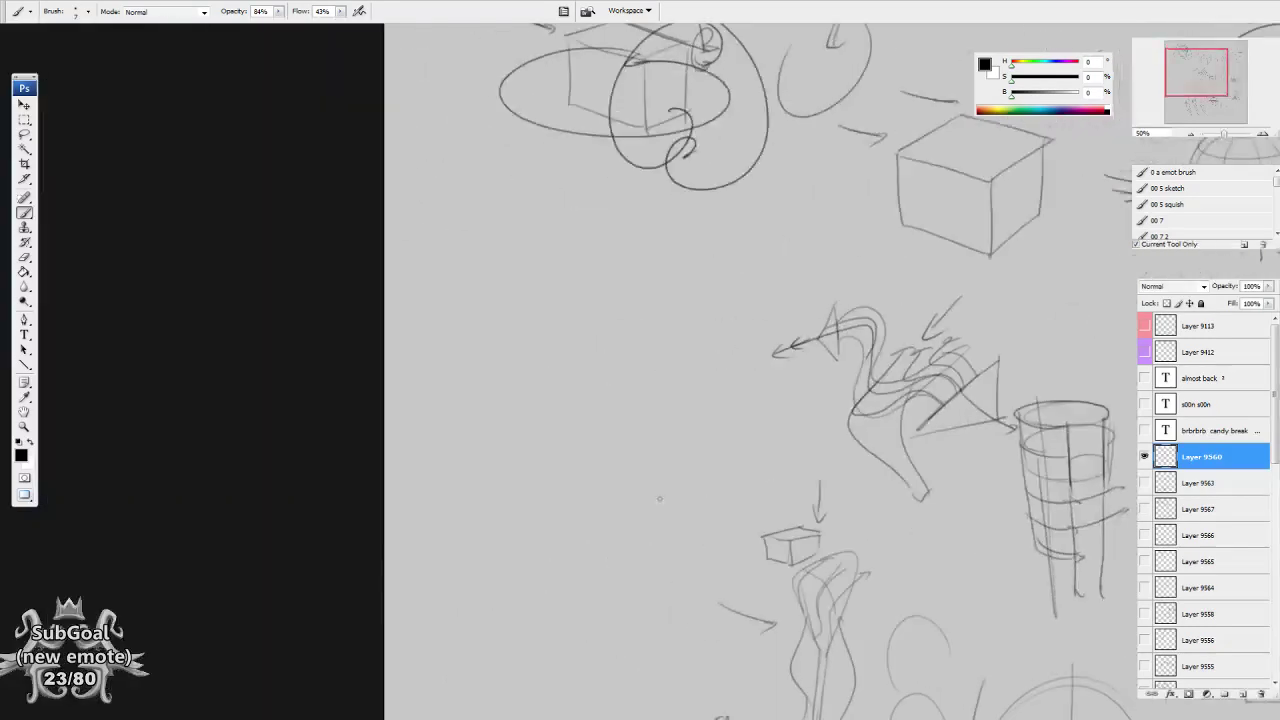
mouse_move(436, 428)
mouse_down()
mouse_move(433, 447)
mouse_move(447, 451)
mouse_move(767, 464)
mouse_up()
mouse_move(763, 466)
mouse_down()
mouse_move(762, 443)
mouse_move(773, 446)
mouse_move(756, 418)
mouse_move(792, 428)
mouse_move(800, 407)
mouse_up()
alt+click(796, 422)
drag(1033, 94, 1008, 95)
mouse_move(804, 429)
mouse_down()
mouse_move(815, 432)
mouse_move(793, 416)
mouse_up()
mouse_move(433, 449)
mouse_down()
mouse_move(434, 472)
mouse_move(441, 463)
mouse_up()
drag(760, 477, 760, 482)
drag(668, 522, 677, 507)
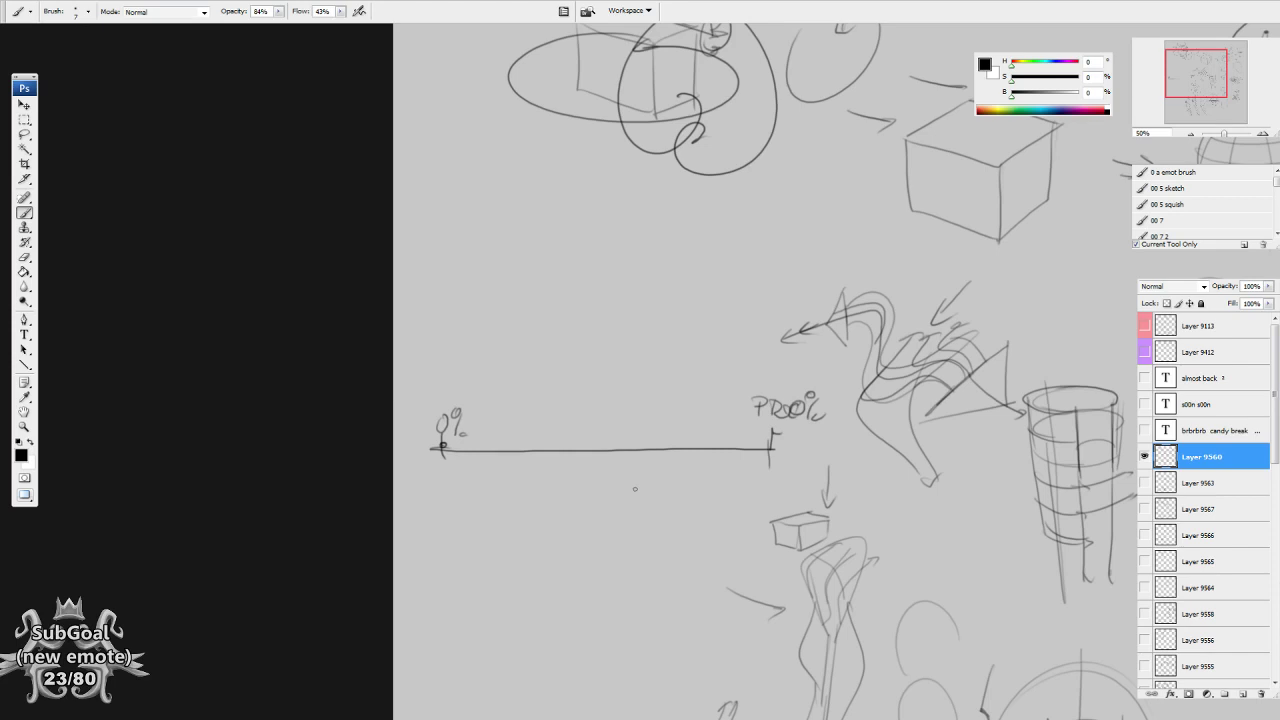
Try sketching a run of short strokes along the scale line toward its PRO end.
drag(932, 641, 756, 330)
drag(660, 560, 634, 450)
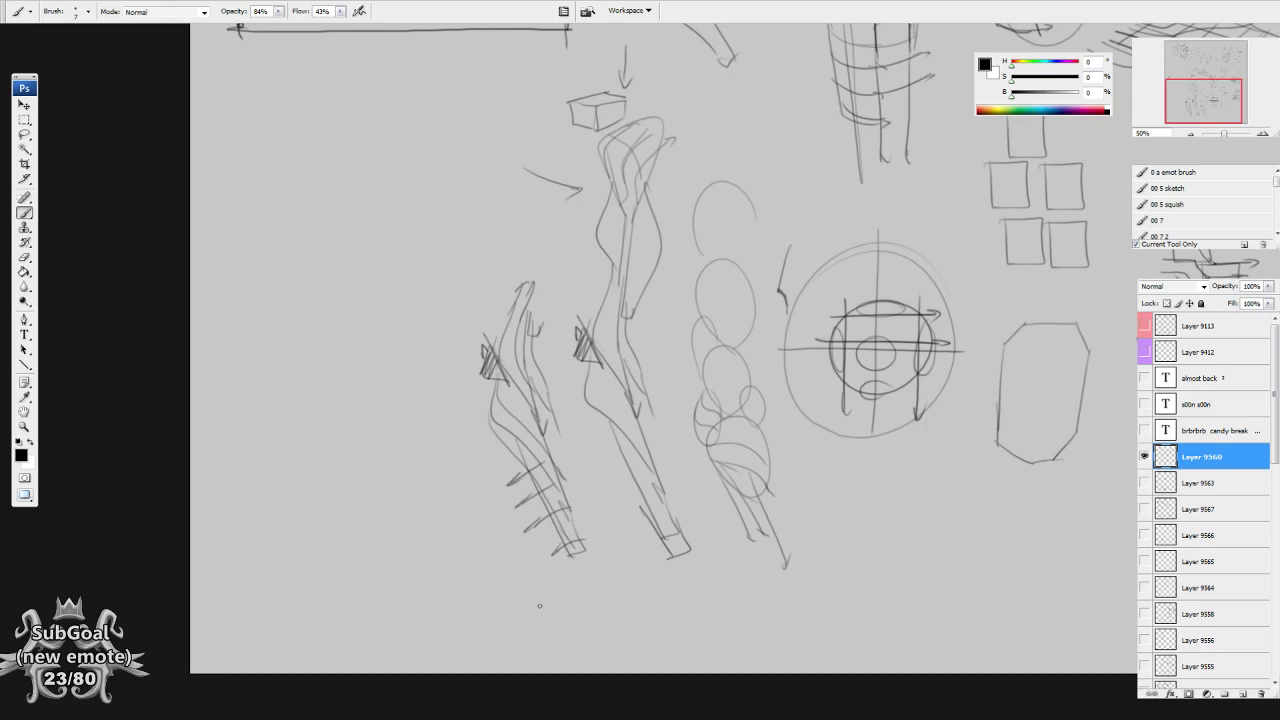
drag(704, 268, 725, 484)
mouse_move(480, 328)
mouse_down()
mouse_move(559, 440)
mouse_move(560, 428)
mouse_up()
drag(364, 336, 374, 359)
mouse_move(375, 338)
mouse_down()
mouse_move(361, 365)
mouse_move(399, 359)
mouse_up()
drag(402, 344, 388, 366)
mouse_move(411, 345)
mouse_down()
mouse_move(421, 358)
mouse_move(410, 358)
mouse_move(448, 360)
mouse_move(436, 362)
mouse_up()
mouse_move(456, 342)
mouse_down()
mouse_move(470, 362)
mouse_move(498, 358)
mouse_up()
mouse_move(496, 342)
mouse_down()
mouse_move(551, 356)
mouse_move(541, 384)
mouse_move(596, 318)
mouse_move(560, 345)
mouse_up()
drag(600, 444, 629, 426)
Erase the scale line with its strokes and 0% end, leaving the PRO label.
key(e)
mouse_move(395, 310)
mouse_down()
mouse_move(447, 359)
mouse_move(499, 354)
mouse_move(560, 304)
mouse_move(638, 311)
mouse_move(649, 324)
mouse_move(639, 359)
mouse_move(570, 363)
mouse_move(636, 375)
mouse_move(682, 344)
mouse_up()
key(b)
Scribble a dark block under the PRO label and handwrite "SKILL" beside it.
mouse_move(678, 343)
mouse_down()
mouse_move(711, 343)
mouse_move(712, 319)
mouse_up()
mouse_move(680, 325)
mouse_down()
mouse_move(713, 323)
mouse_move(704, 348)
mouse_up()
drag(578, 342, 548, 374)
drag(590, 344, 598, 374)
mouse_move(610, 374)
mouse_down()
mouse_move(618, 356)
mouse_move(628, 376)
mouse_up()
mouse_move(644, 354)
mouse_down()
mouse_move(660, 376)
mouse_move(636, 378)
mouse_move(622, 342)
mouse_move(660, 376)
mouse_up()
drag(610, 494, 622, 464)
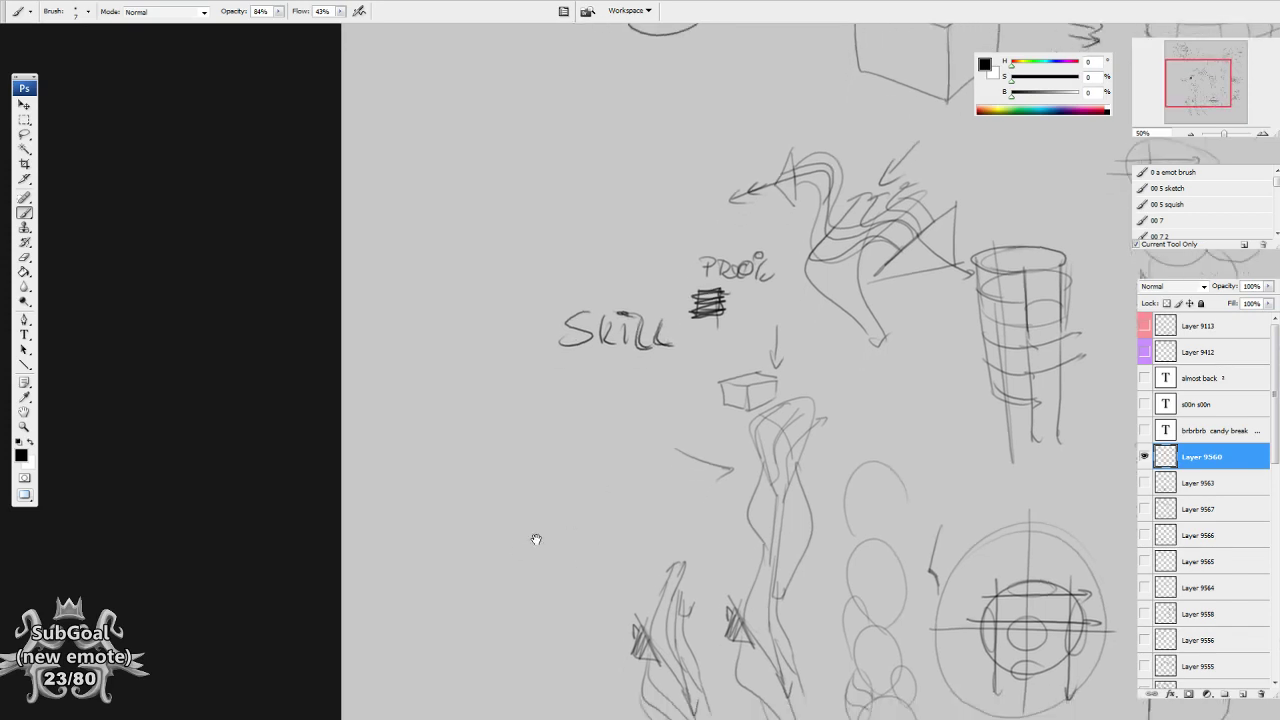
Extend the short arrow beside the leg study with a bent line ending in an arrowhead, and add strokes near the legs.
drag(543, 531, 543, 527)
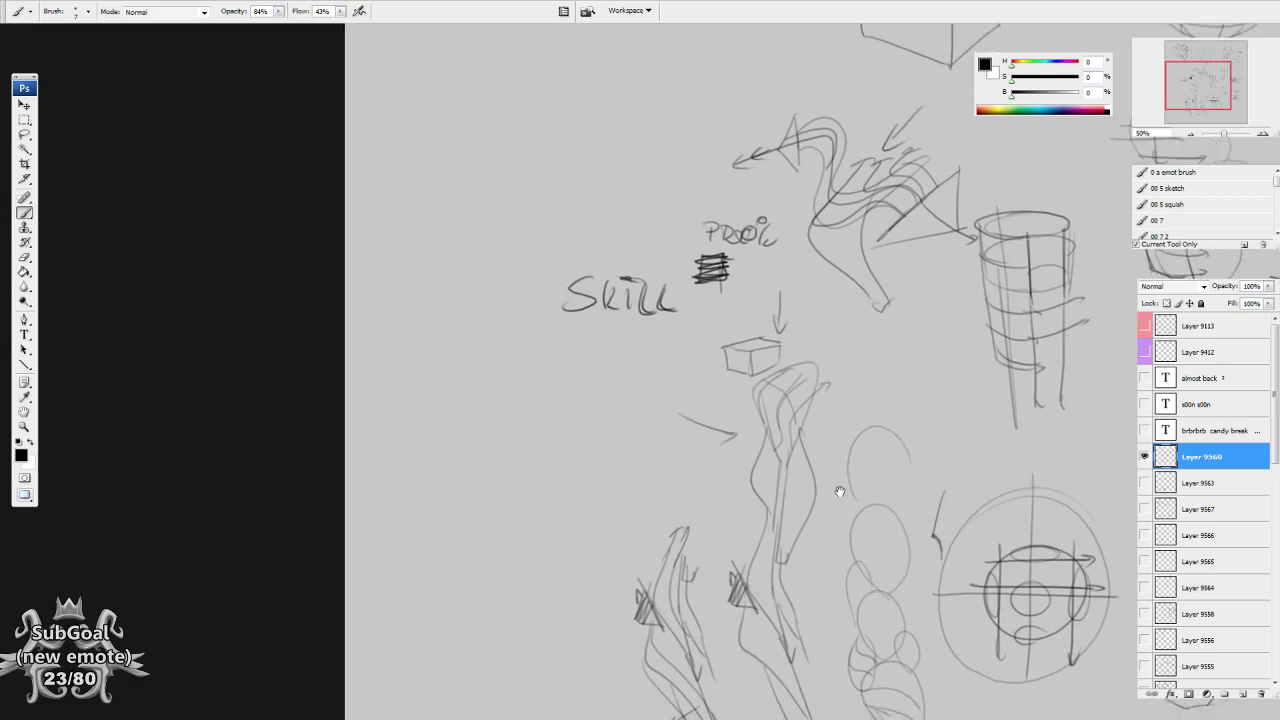
drag(840, 491, 746, 385)
mouse_move(597, 332)
mouse_down()
mouse_move(478, 338)
mouse_move(507, 348)
mouse_move(577, 336)
mouse_up()
mouse_move(820, 534)
mouse_down()
mouse_move(834, 522)
mouse_move(742, 382)
mouse_up()
mouse_move(533, 418)
mouse_down()
mouse_move(584, 540)
mouse_move(558, 556)
mouse_move(562, 570)
mouse_up()
mouse_move(570, 528)
mouse_down()
mouse_move(585, 566)
mouse_move(595, 555)
mouse_move(548, 606)
mouse_up()
drag(582, 562, 585, 598)
drag(503, 625, 619, 602)
drag(845, 565, 498, 626)
mouse_move(827, 391)
mouse_down()
mouse_move(853, 562)
mouse_move(863, 503)
mouse_move(875, 573)
mouse_up()
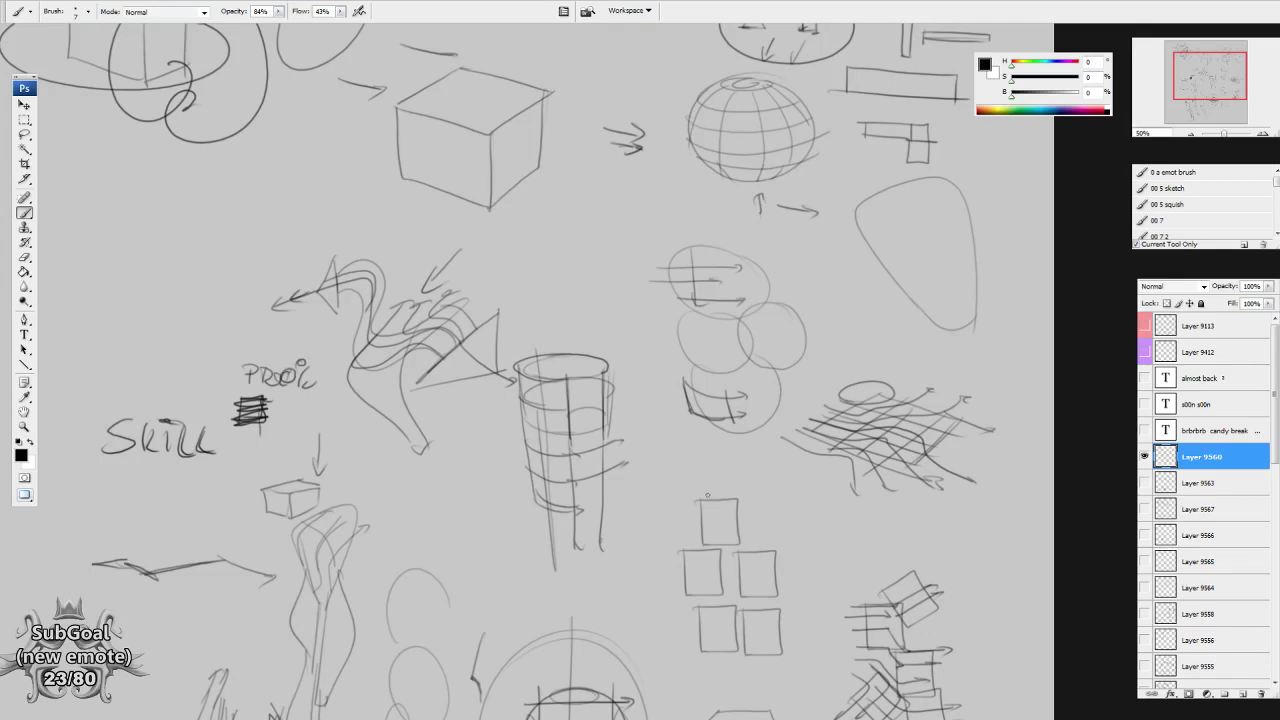
Hide Layer 9560 and show Layer 9563 to review its face and bird studies.
drag(723, 489, 719, 505)
click(1145, 459)
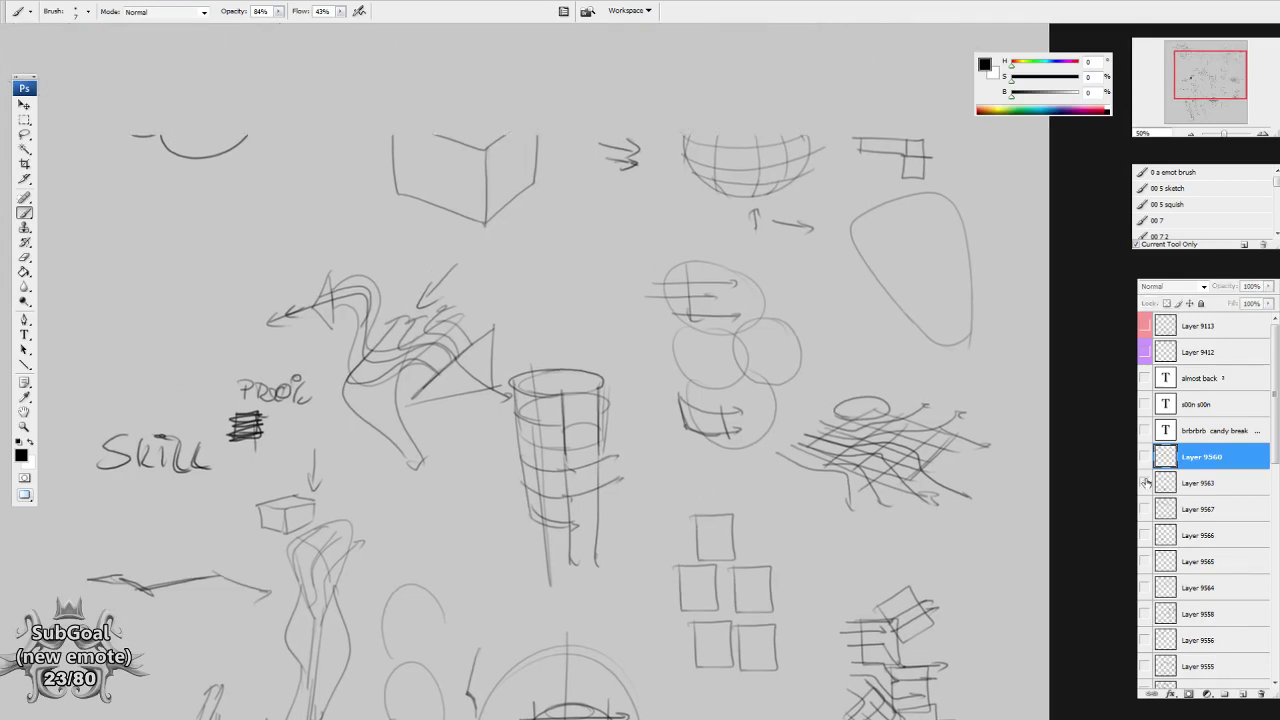
click(1145, 483)
drag(460, 591, 739, 296)
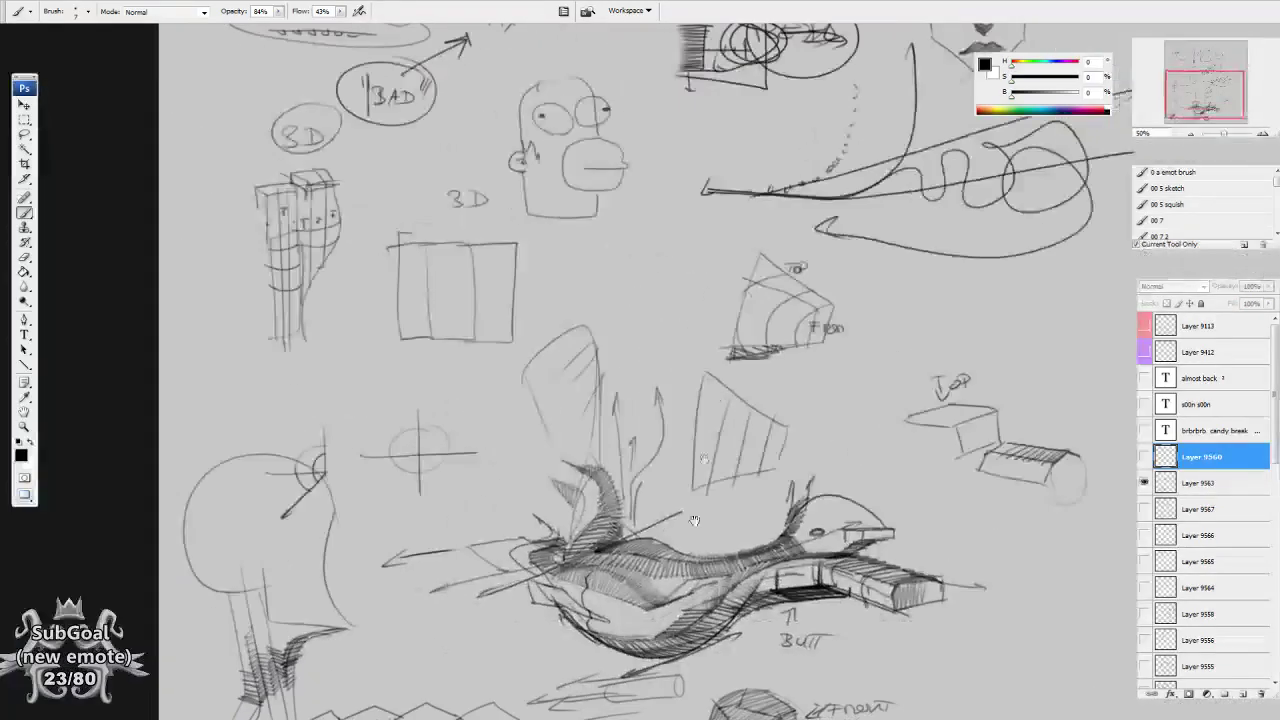
drag(703, 576, 671, 344)
Hide Layer 9563 and show Layer 9567, viewing the sketch page at 33.33%.
click(1144, 482)
click(1144, 509)
drag(786, 540, 761, 586)
key(ctrl+minus)
drag(821, 345, 779, 579)
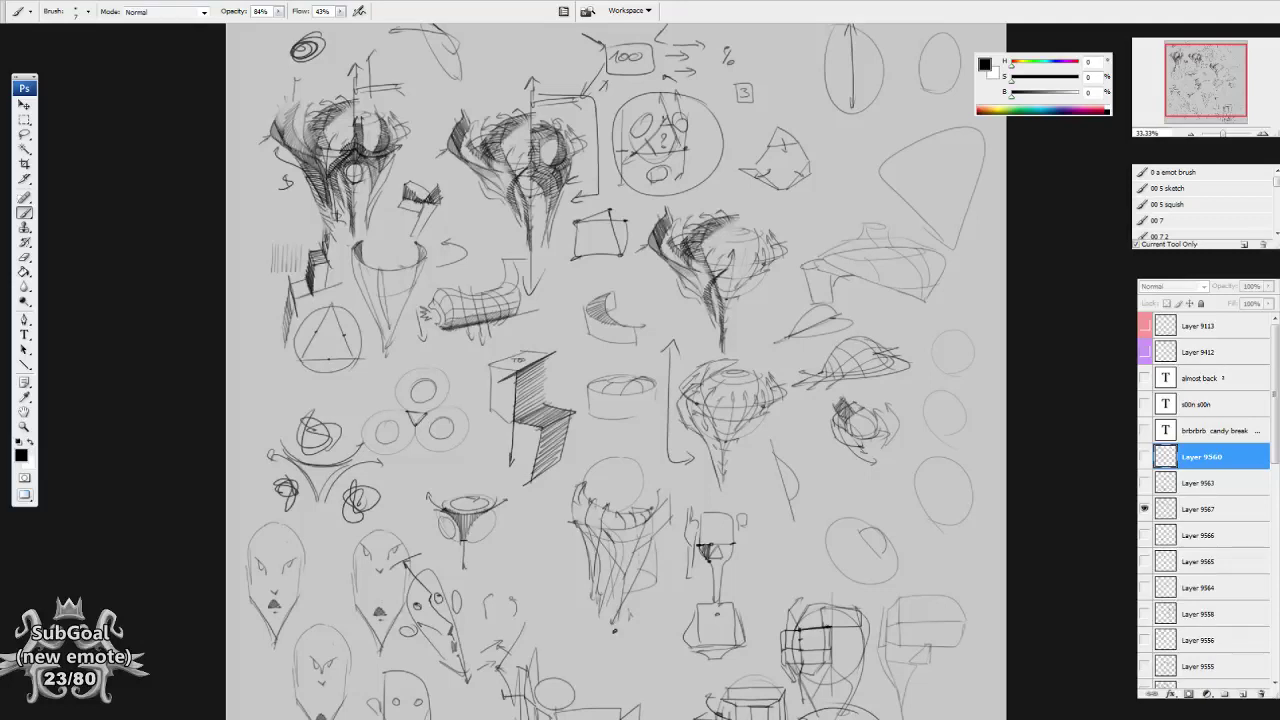
Stamp the "thanks for watching and lurking !" message on a new layer with the 1584 px text brush, and reselect the 00 7 brush preset.
key(ctrl+shift+n)
key(Return)
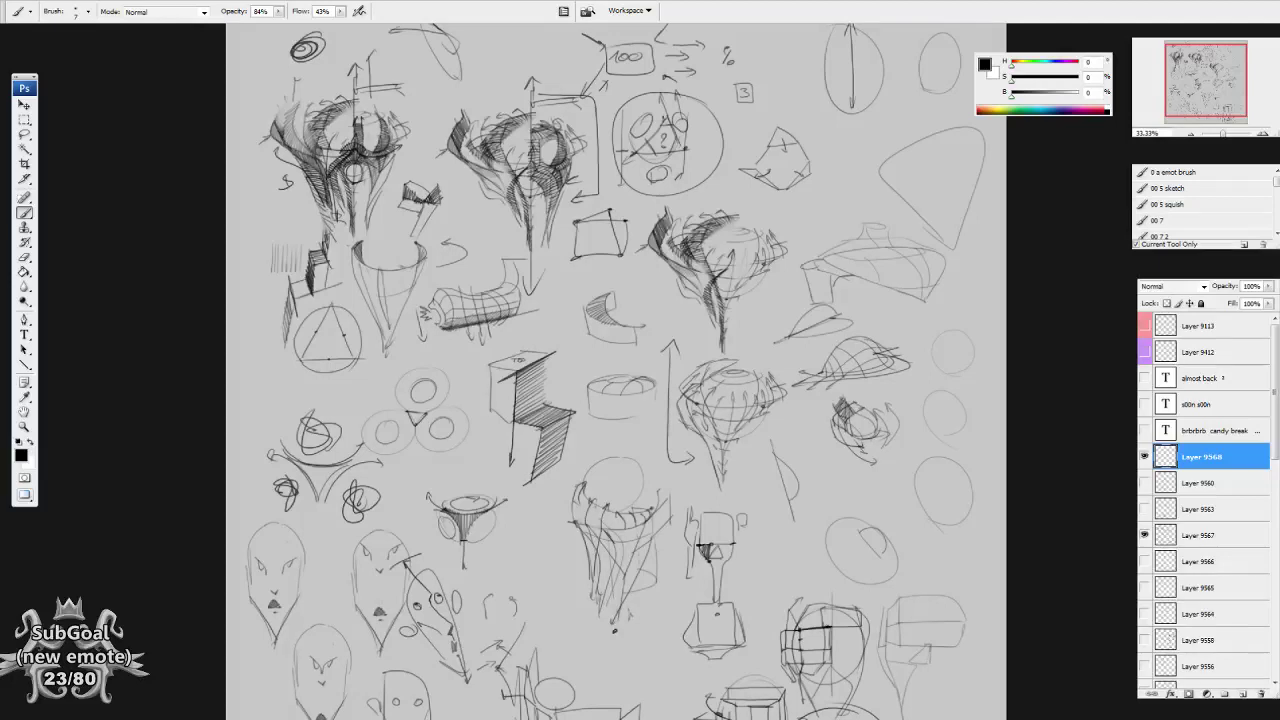
scroll(761, 455, down, 1)
right_click(721, 385)
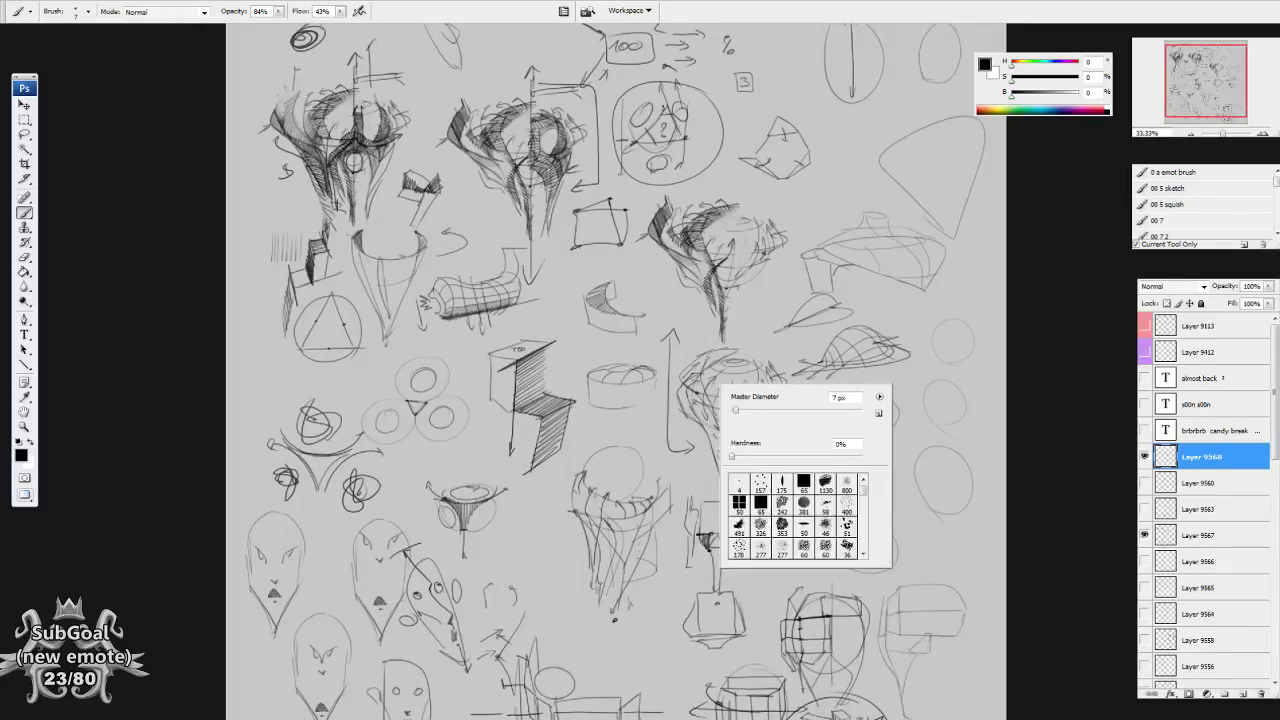
click(761, 549)
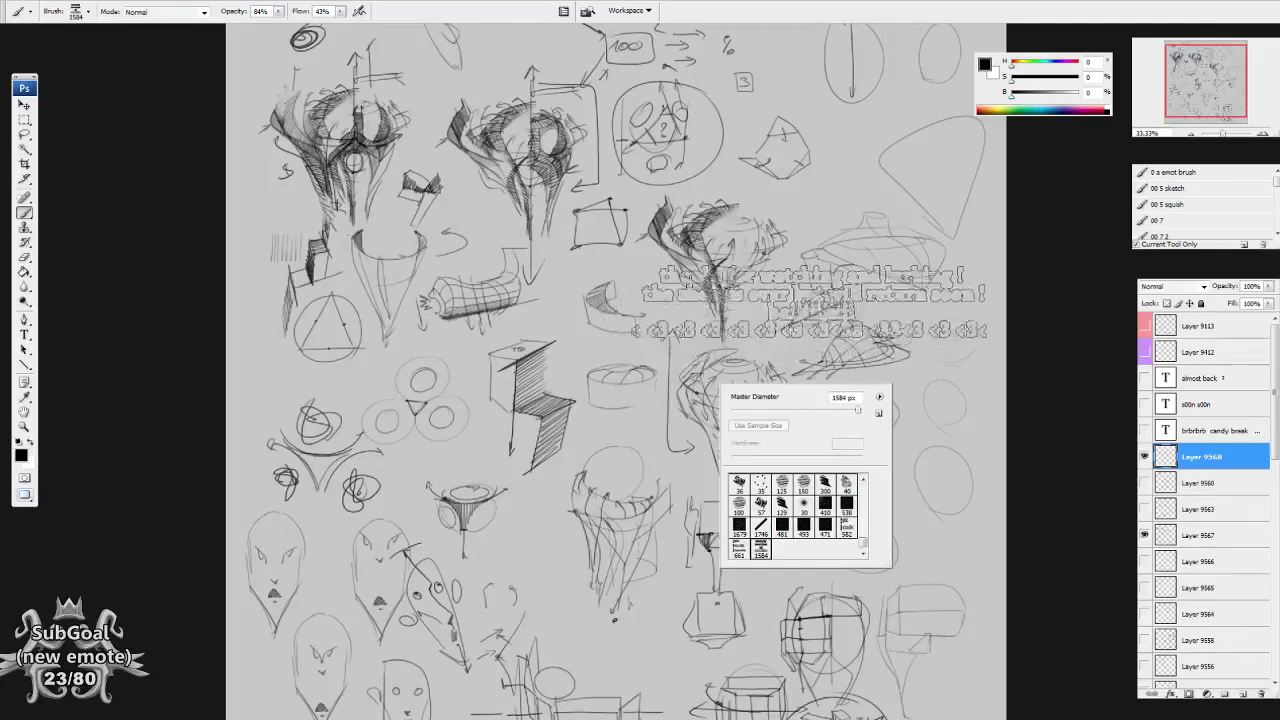
click(809, 302)
click(1170, 220)
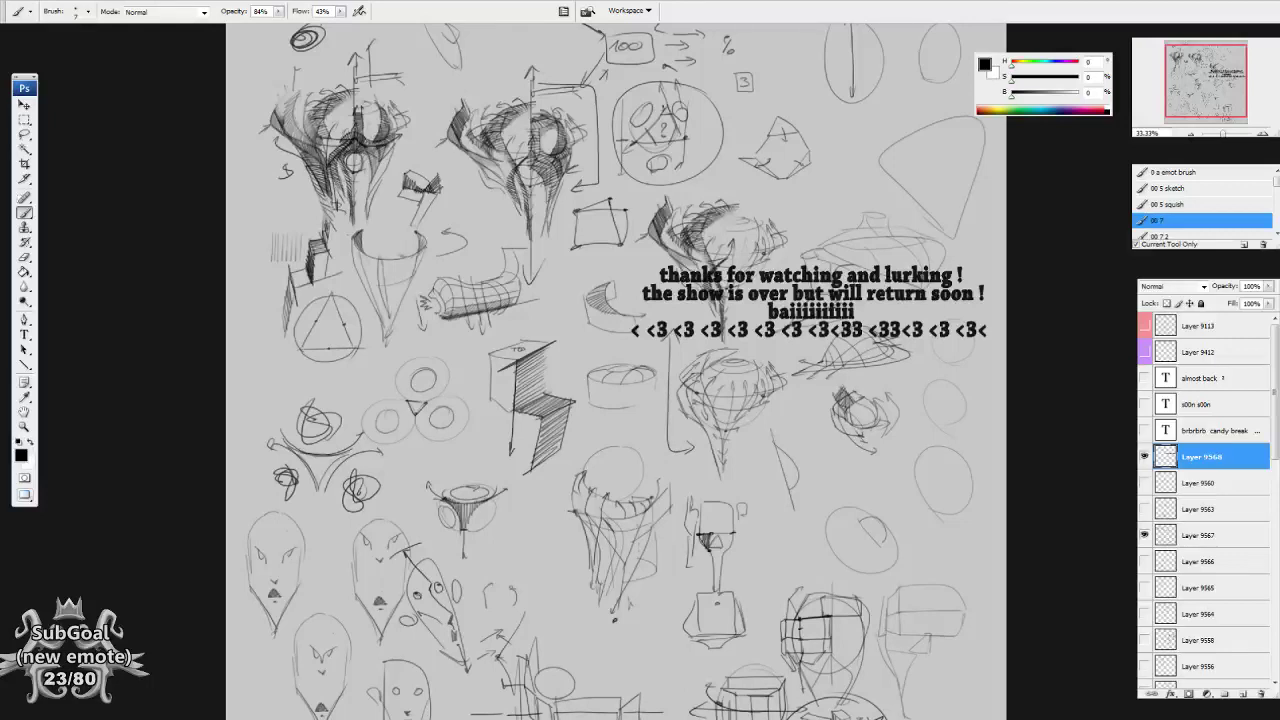
Hide Layer 9567 and preview the sketches on Layers 9566, 9563 and 9560 beneath the message.
click(1144, 535)
click(1144, 562)
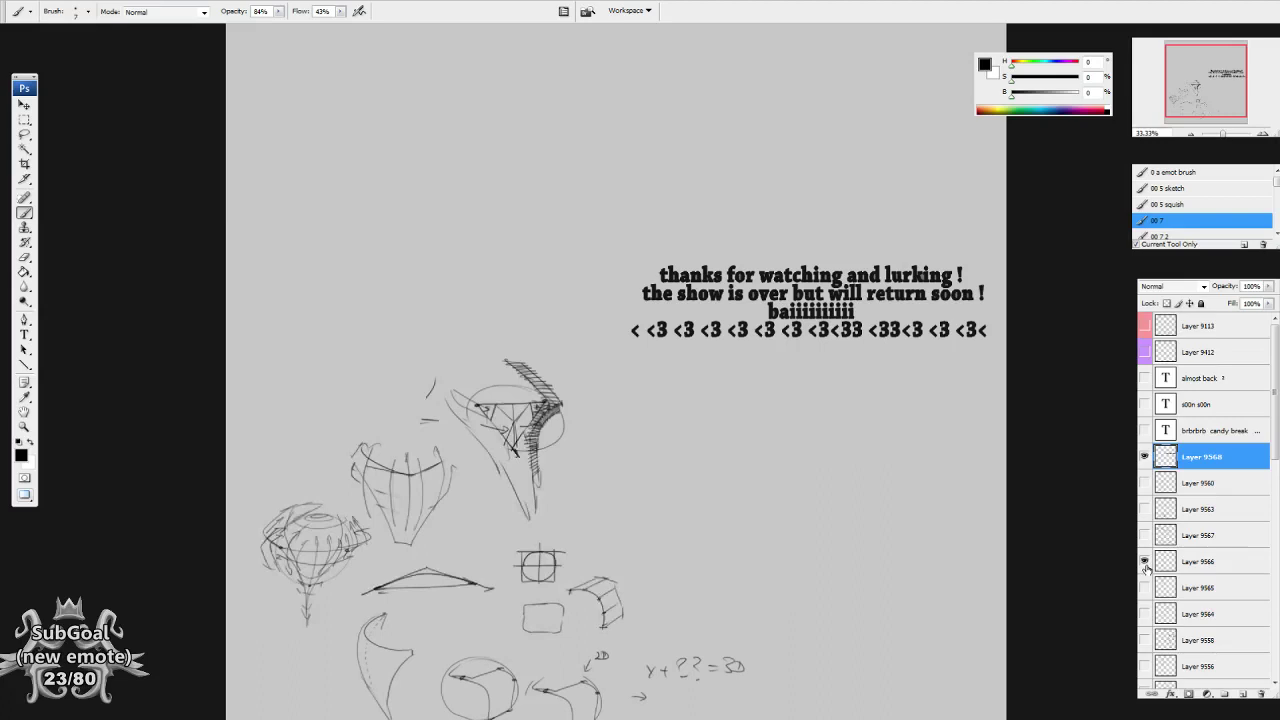
click(1144, 561)
click(1144, 509)
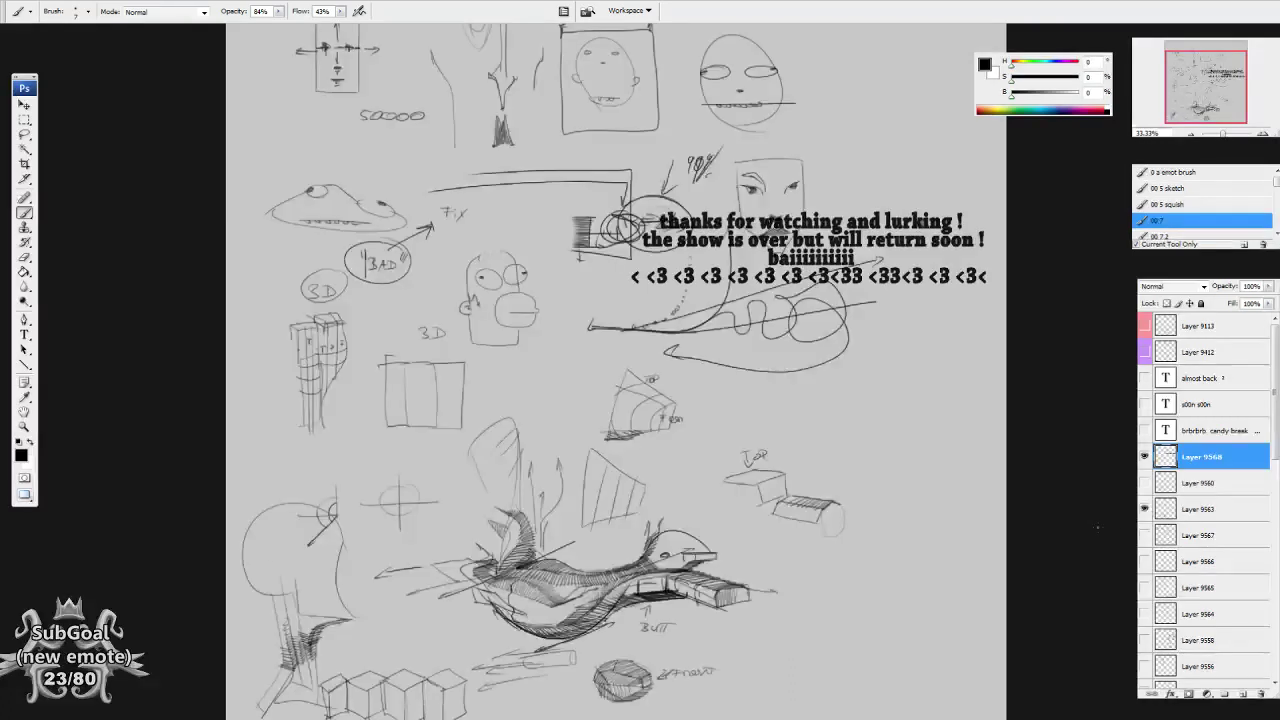
click(1144, 483)
click(1144, 483)
click(1144, 537)
click(1144, 537)
Hide Layer 9563 and show Layer 9558 with the cross-contour and torso studies.
click(1145, 515)
scroll(1155, 522, down, 3)
click(1145, 537)
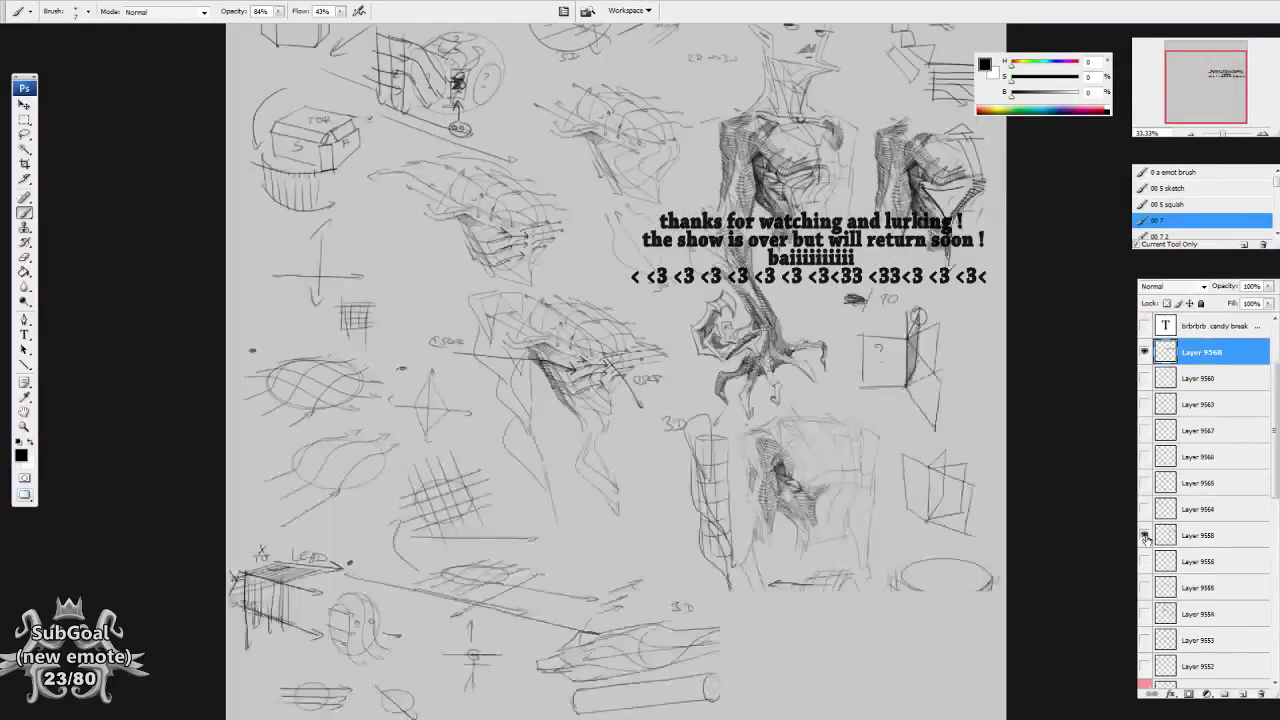
scroll(1001, 401, up, 3)
scroll(616, 370, down, 3)
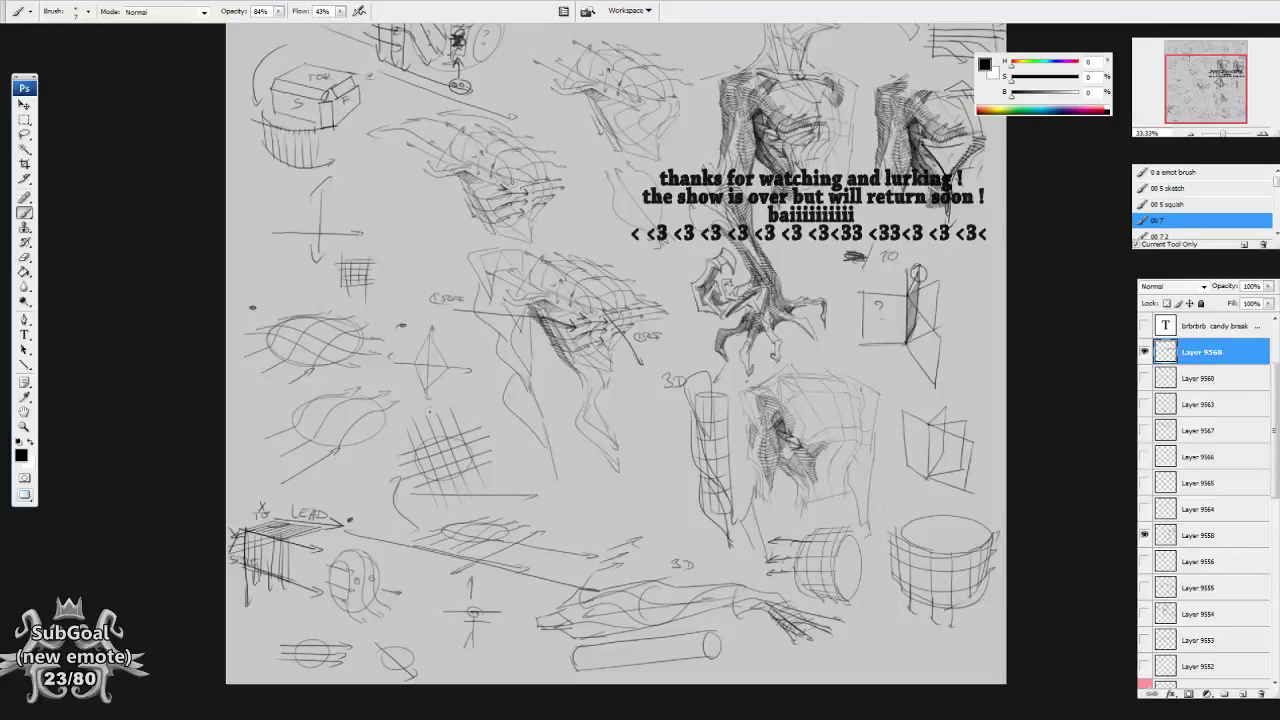
Paste the copied curved-surface diagram, enlarge it and place it over the sketches at the page's lower left.
key(ctrl+v)
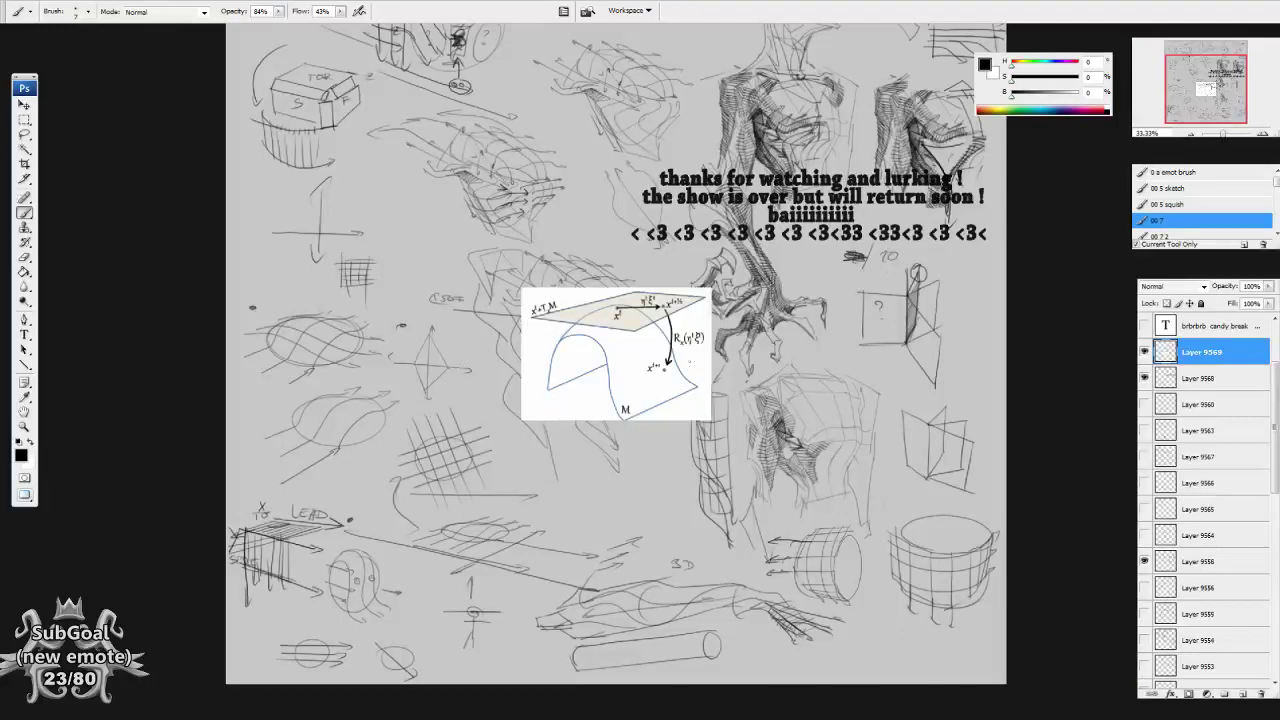
key(ctrl+t)
drag(711, 420, 836, 522)
key(Return)
key(v)
drag(762, 368, 640, 459)
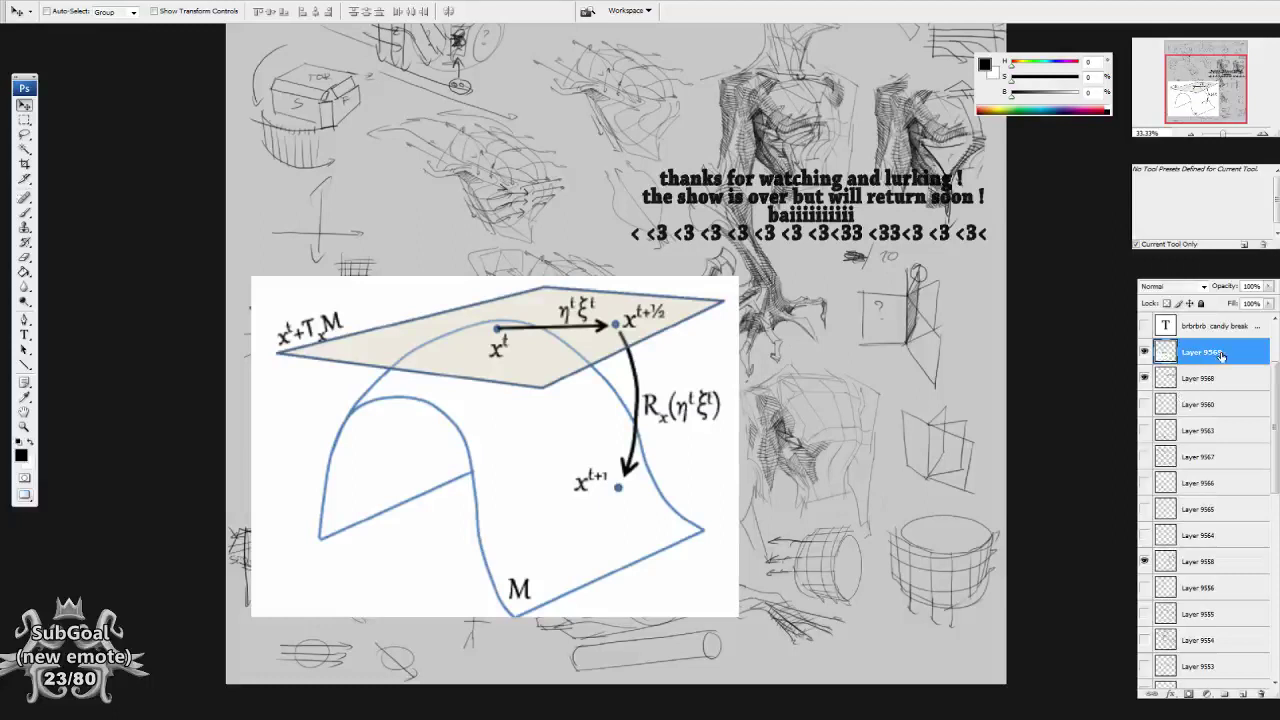
Delete the layer holding the pasted diagram.
click(1262, 694)
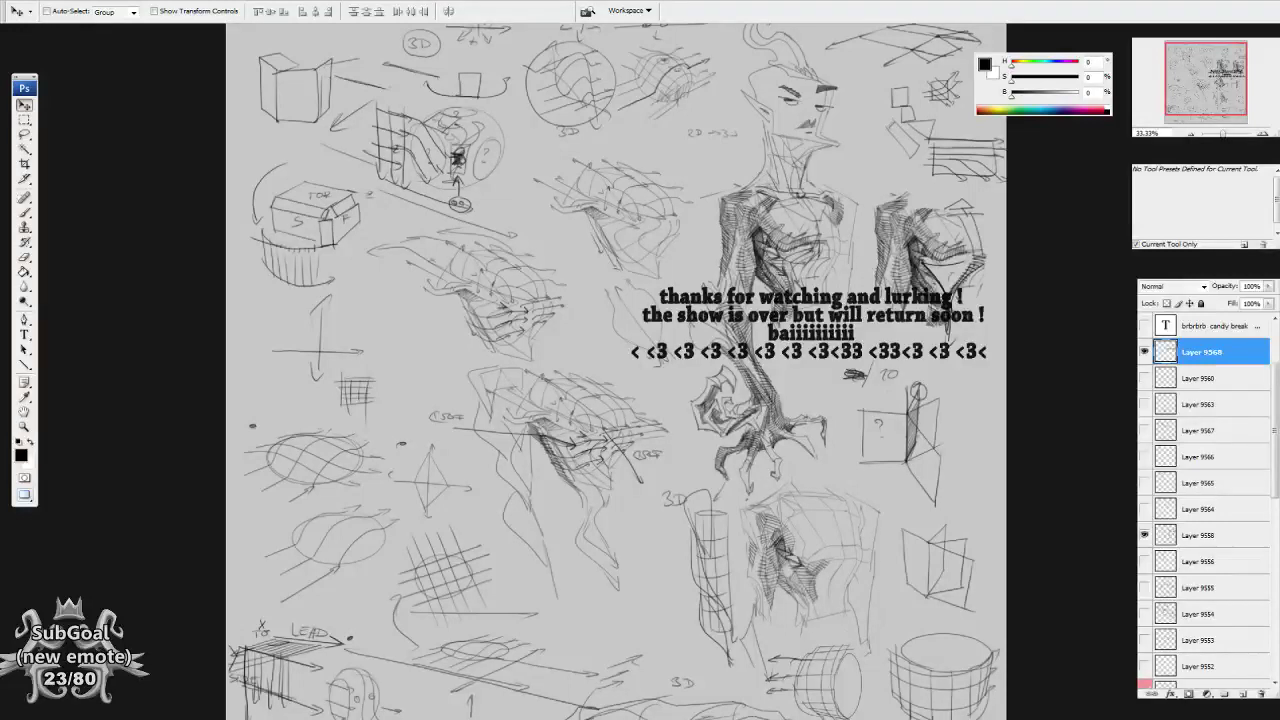
scroll(1070, 490, up, 2)
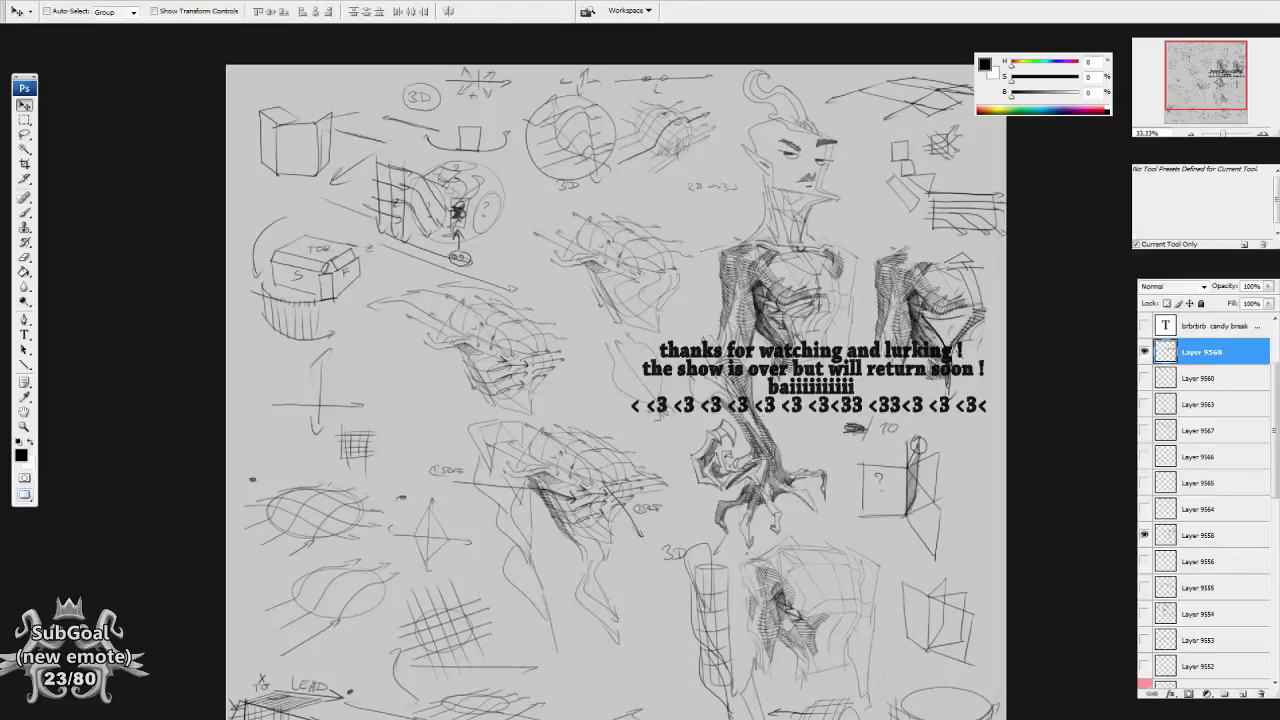
Hide Layer 9558 and preview the sketches on Layers 9556, 9564, 9565 and 9566 in turn.
click(1144, 535)
click(1144, 561)
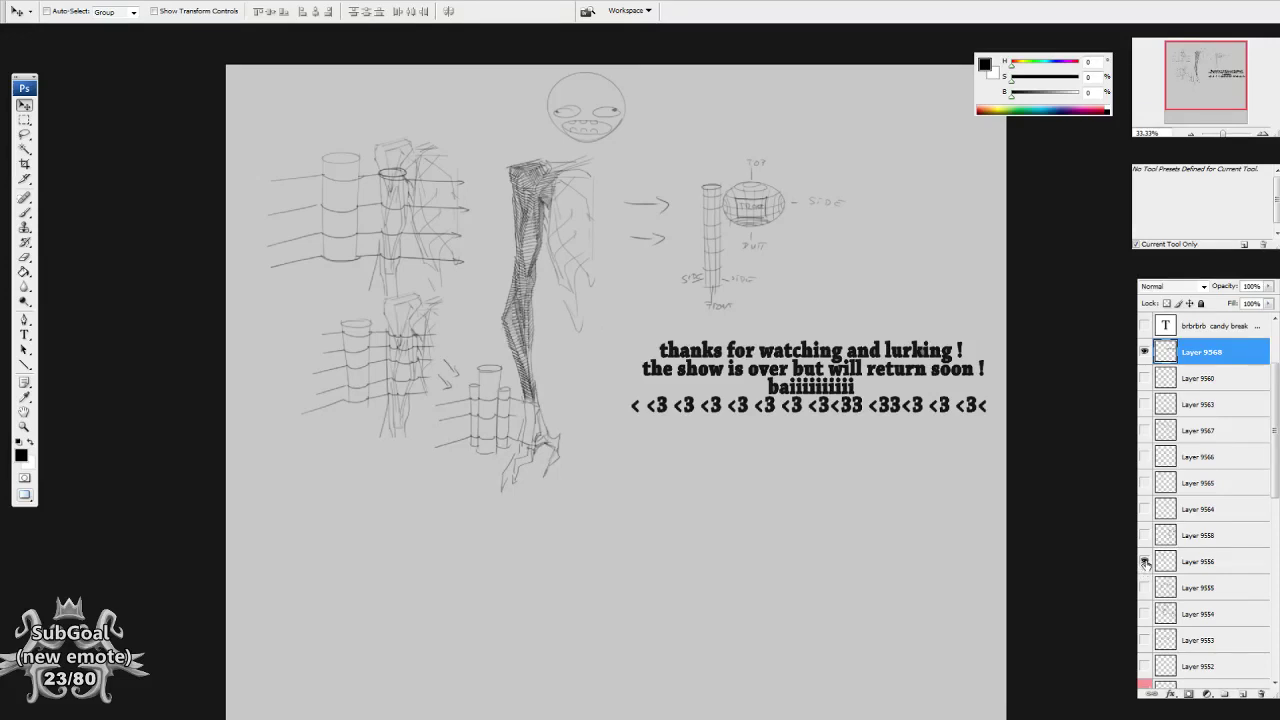
click(1144, 561)
click(1144, 509)
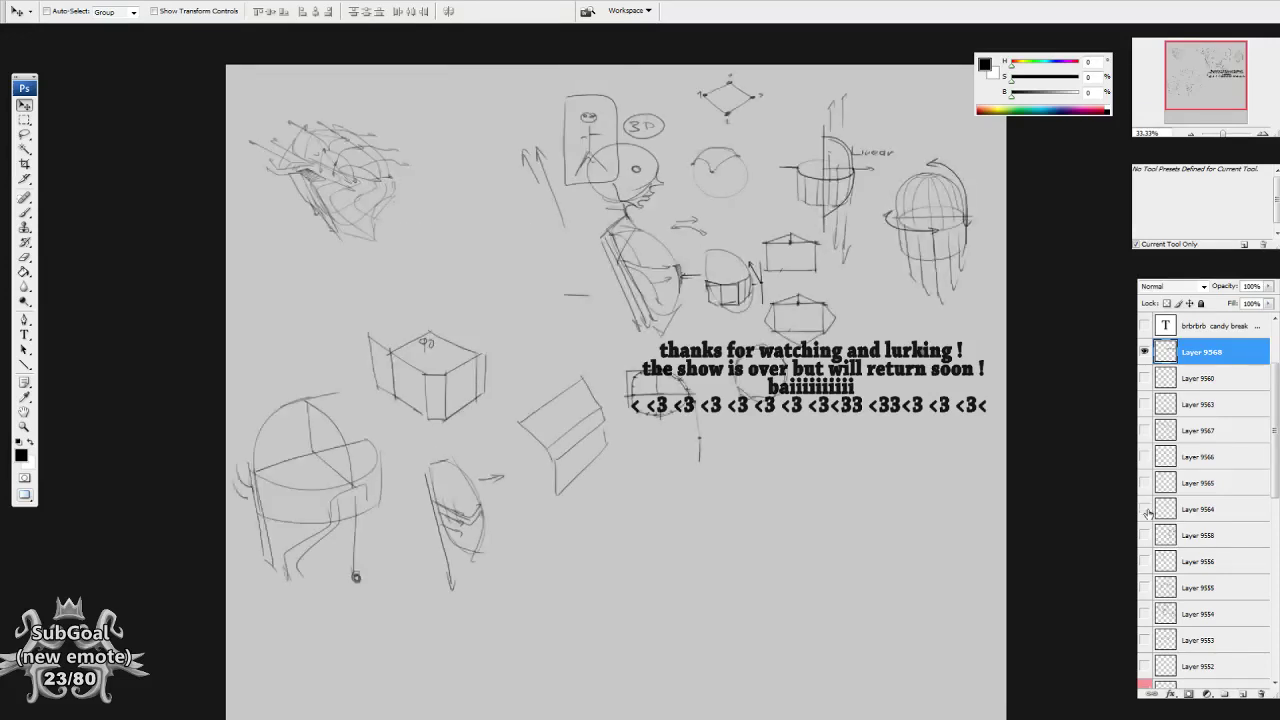
click(1144, 509)
click(1144, 483)
click(1144, 483)
click(1144, 457)
click(1144, 457)
Show Layer 9555 with the cartoon animals and hatched torso studies.
click(1144, 588)
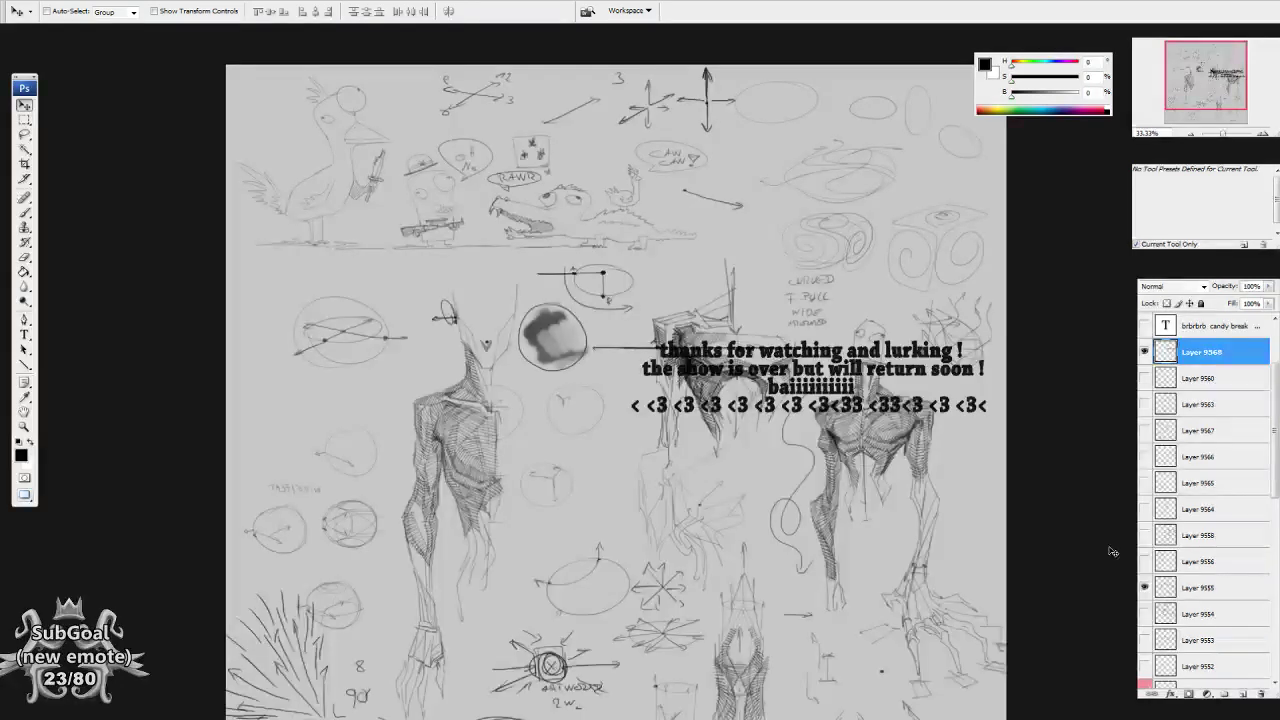
scroll(1148, 530, down, 2)
scroll(977, 543, down, 2)
scroll(977, 543, up, 2)
key(c)
drag(226, 65, 713, 250)
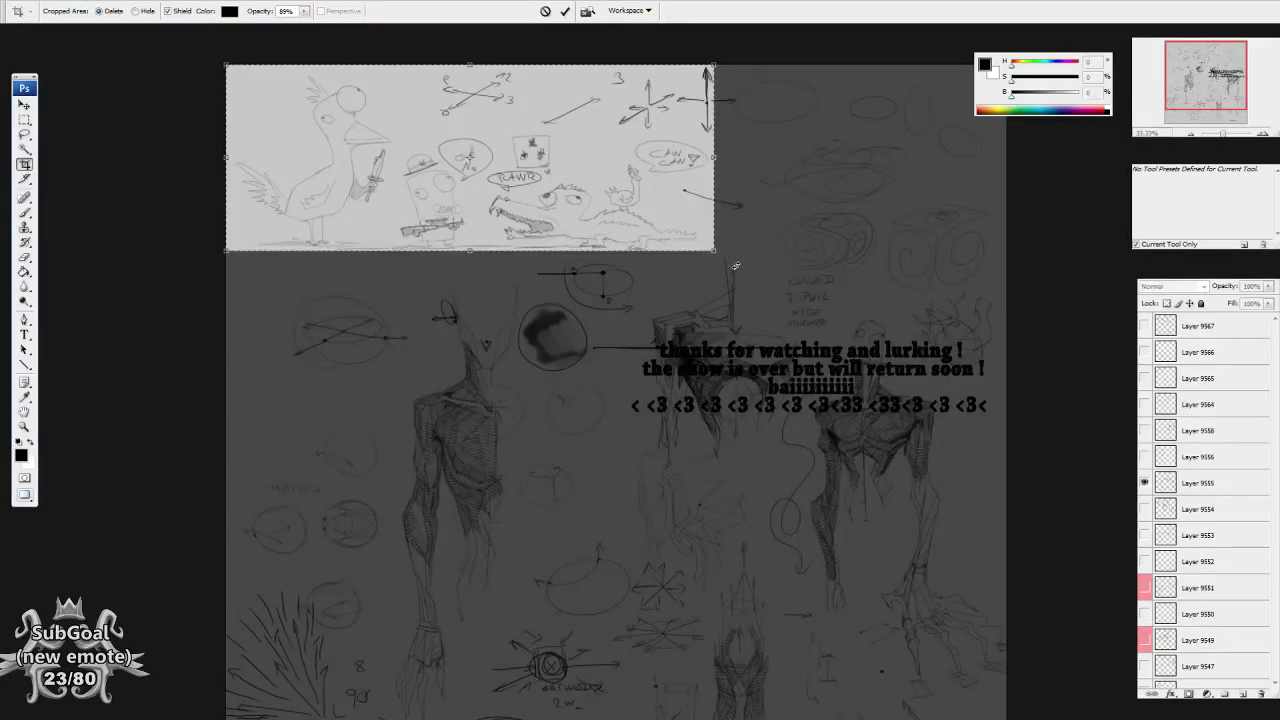
key(Escape)
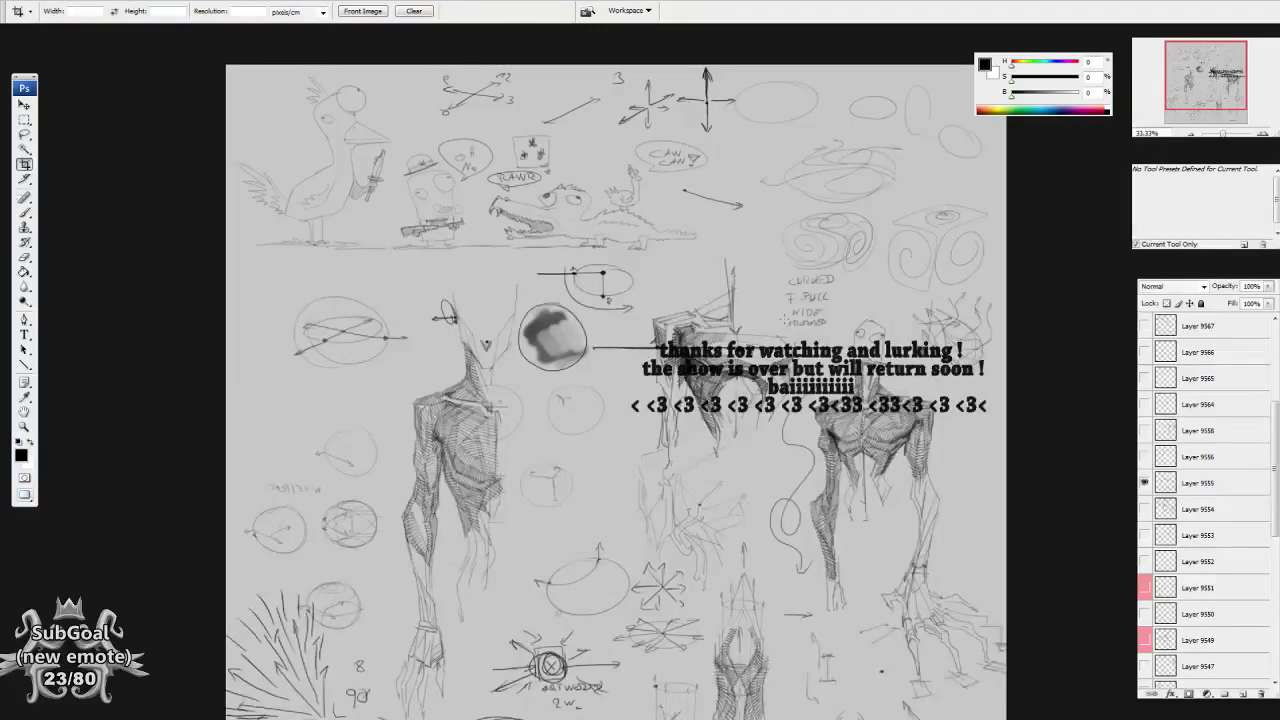
Move the thank-you message up so it sits above the hatched torso studies.
key(v)
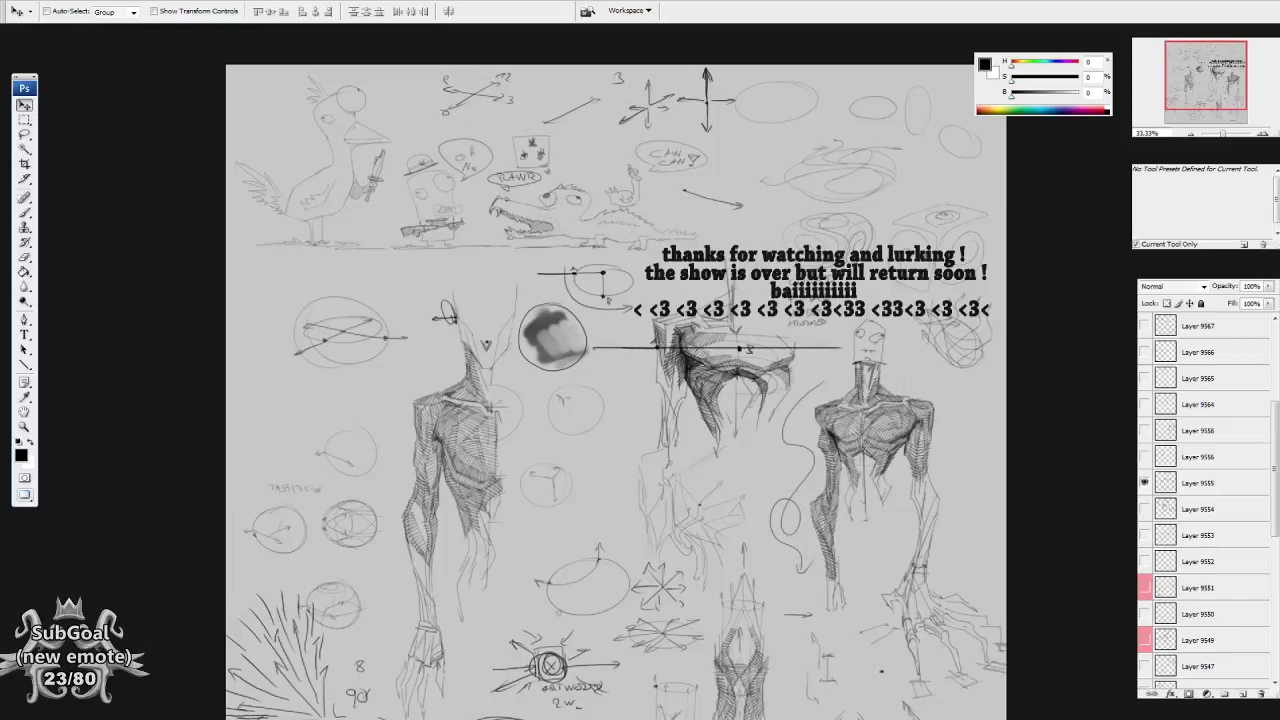
scroll(1020, 460, up, 3)
scroll(1048, 465, down, 10)
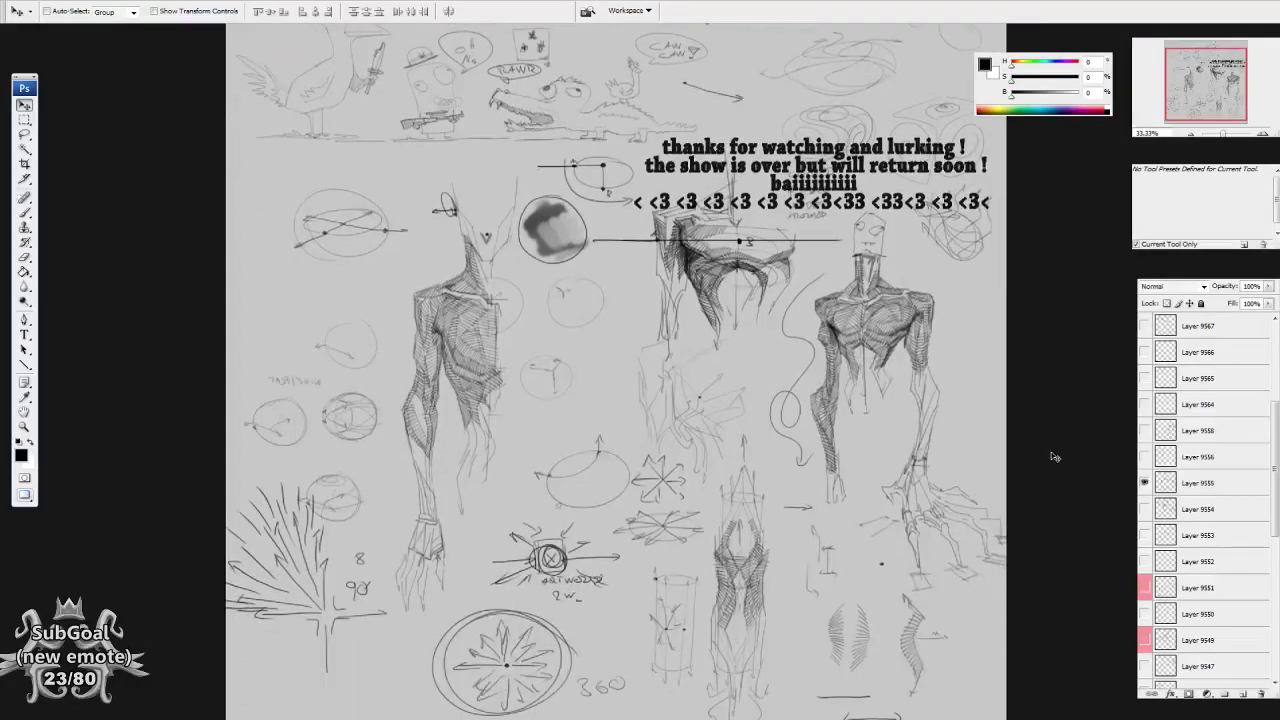